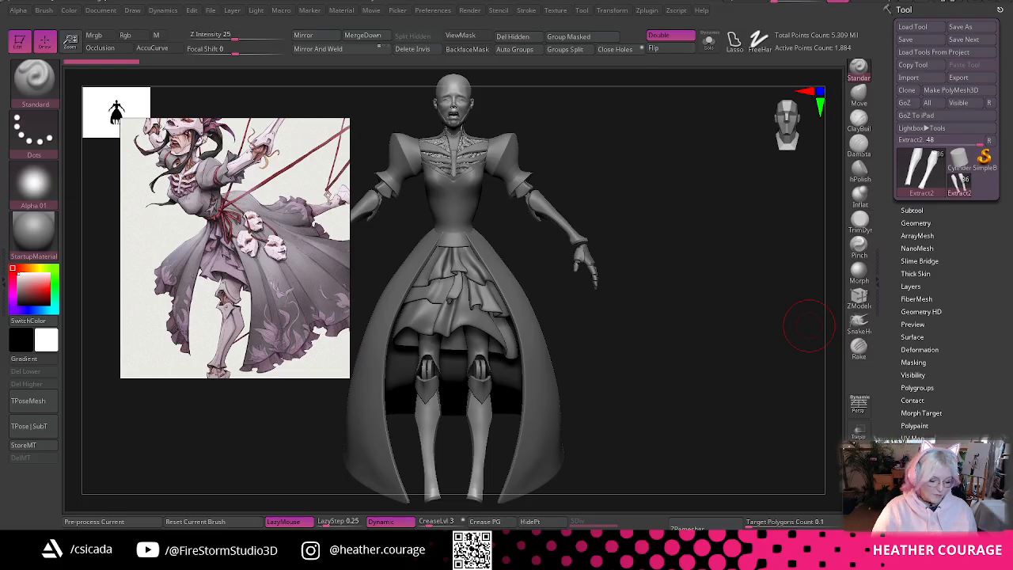
- Move the Marionette reference window down beside the model and pan its image to show the skirt and legs
mouse_move(642, 338)
mouse_down()
mouse_move(626, 332)
mouse_move(722, 253)
mouse_up()
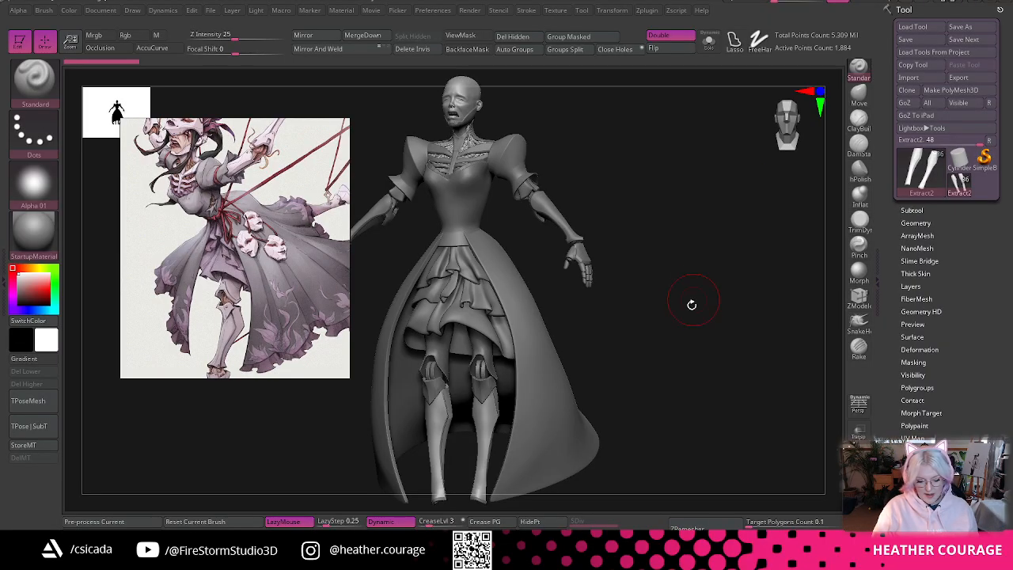
mouse_move(691, 305)
mouse_down()
mouse_move(667, 306)
mouse_move(670, 269)
mouse_move(664, 301)
mouse_move(668, 272)
mouse_move(721, 258)
mouse_move(667, 288)
mouse_move(773, 254)
mouse_up()
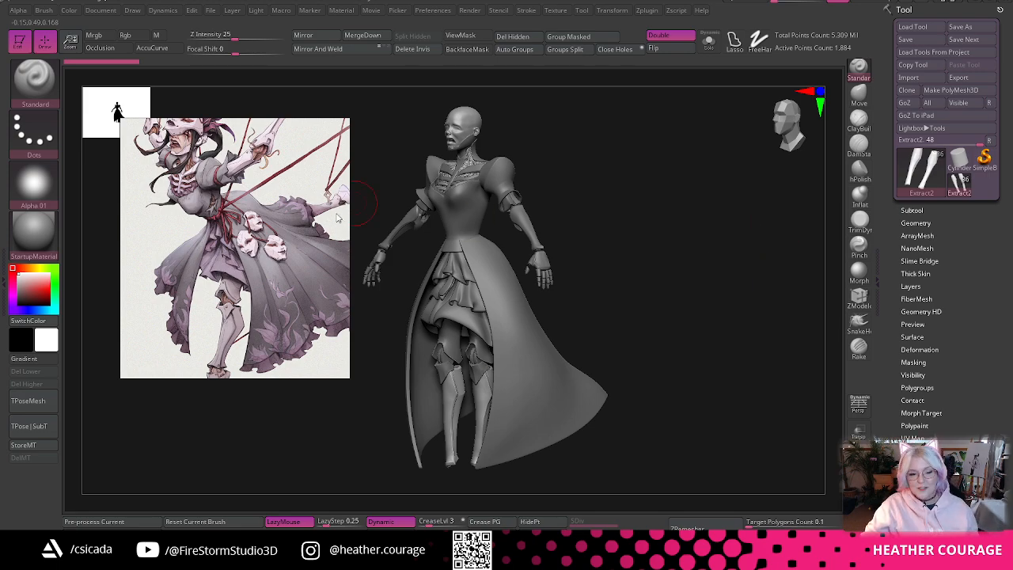
drag(271, 239, 226, 365)
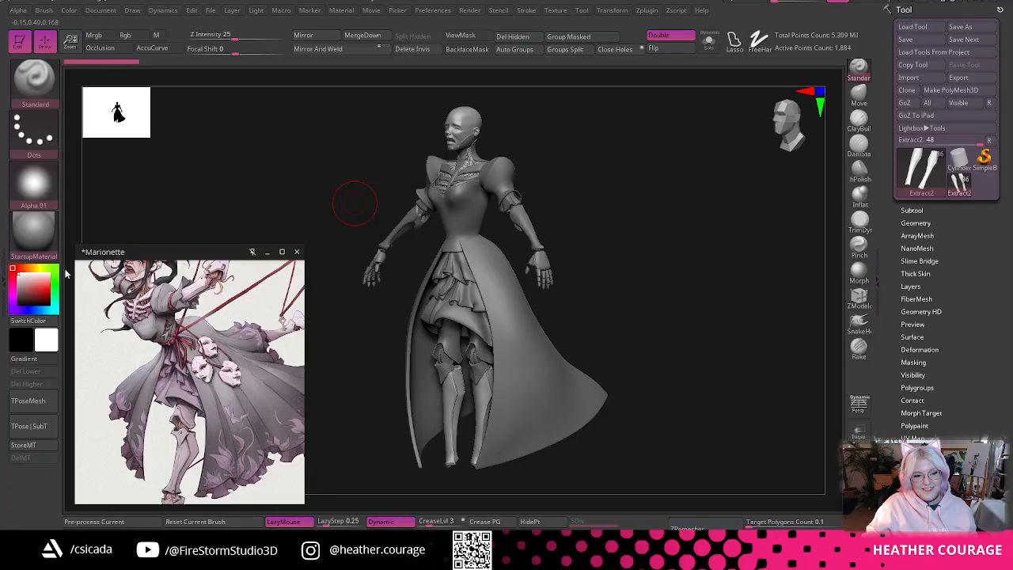
drag(137, 381, 107, 352)
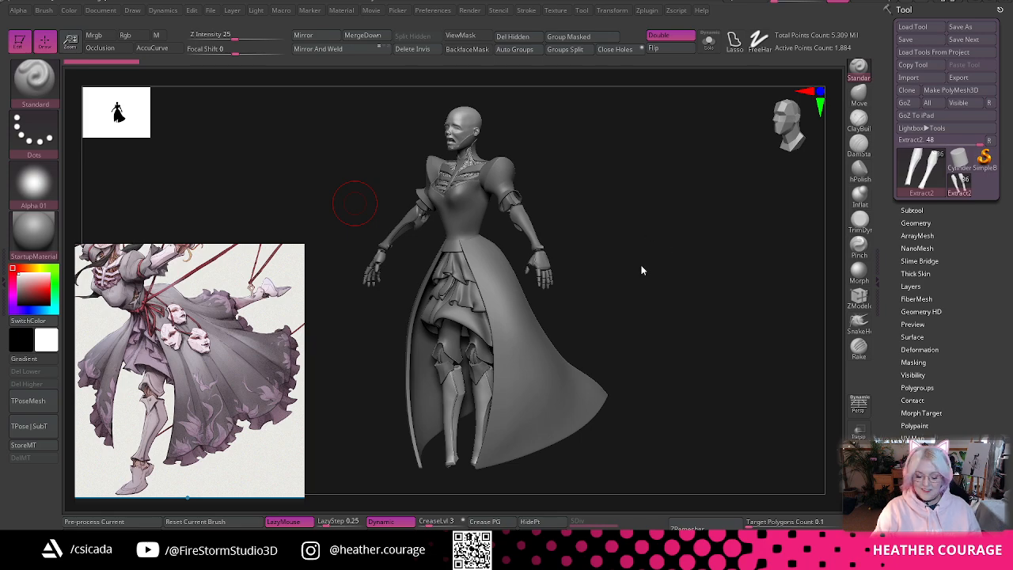
- Make the lowest underskirt layer the active subtool and choose the Move Topological brush
drag(663, 270, 785, 138)
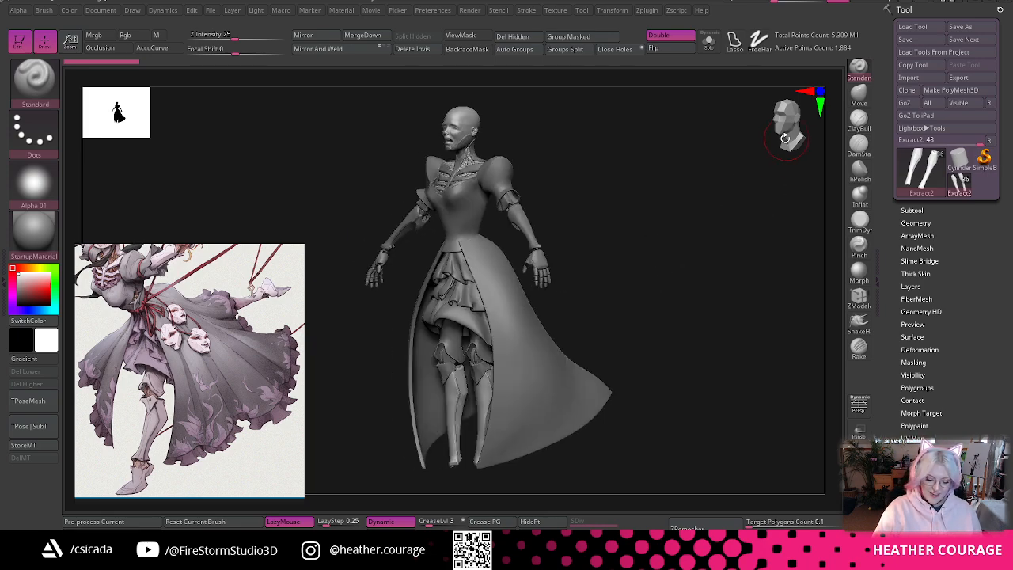
drag(670, 235, 724, 254)
alt+click(554, 316)
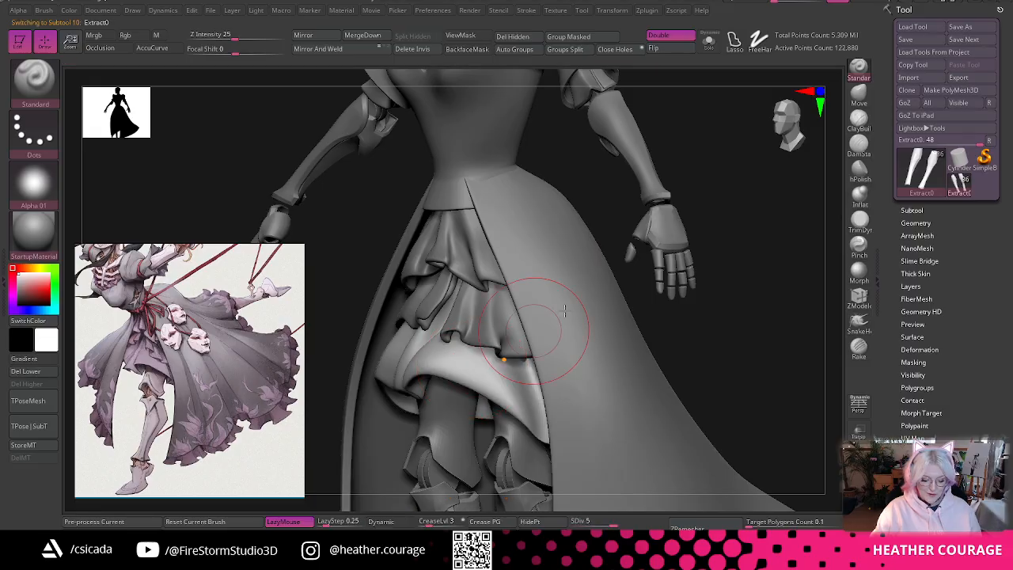
key(space)
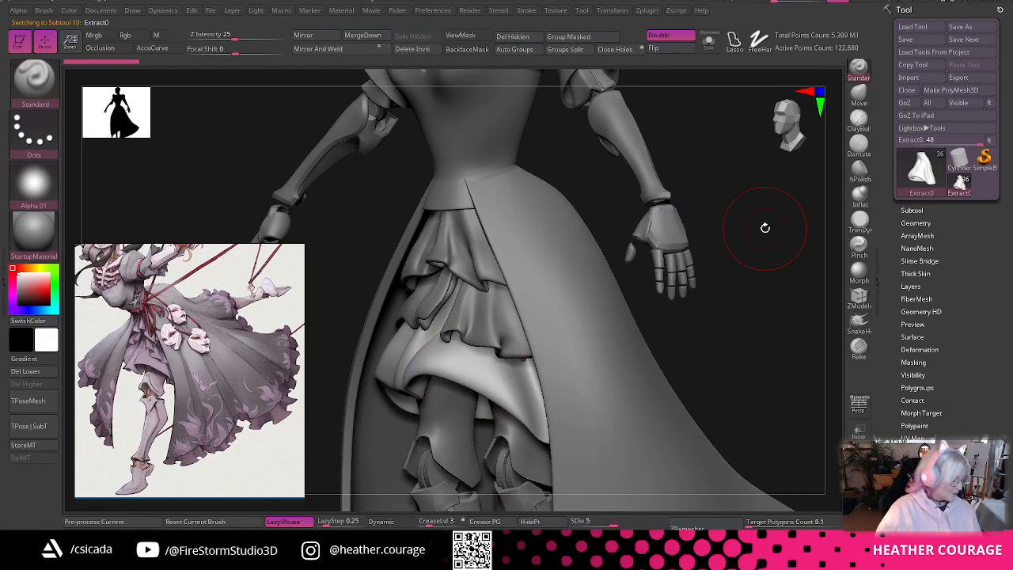
key(b)
key(m)
key(t)
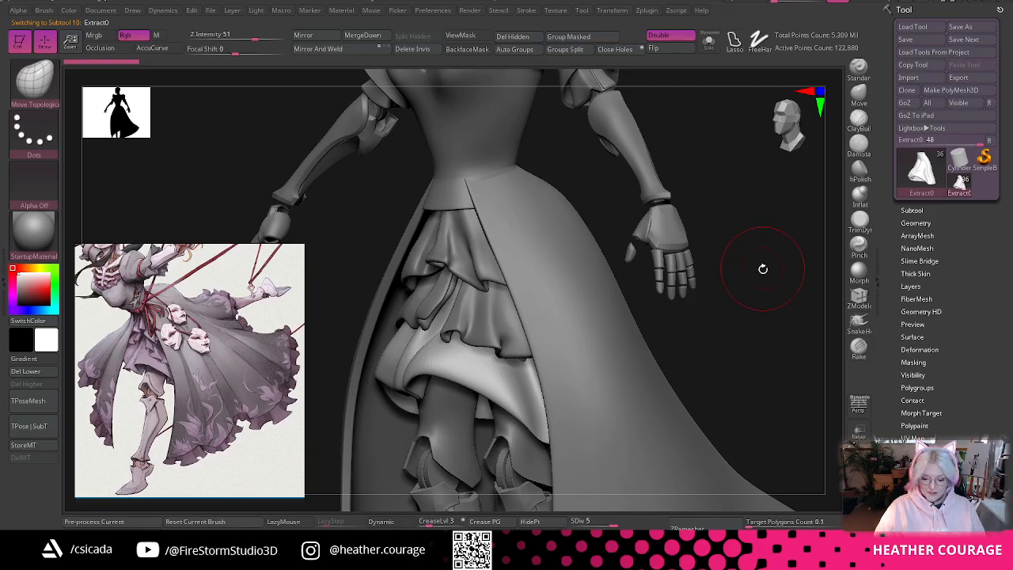
- Adjust the drape of the lowest underskirt layer over the legs with Move Topological strokes, checking it from below
drag(761, 285, 740, 290)
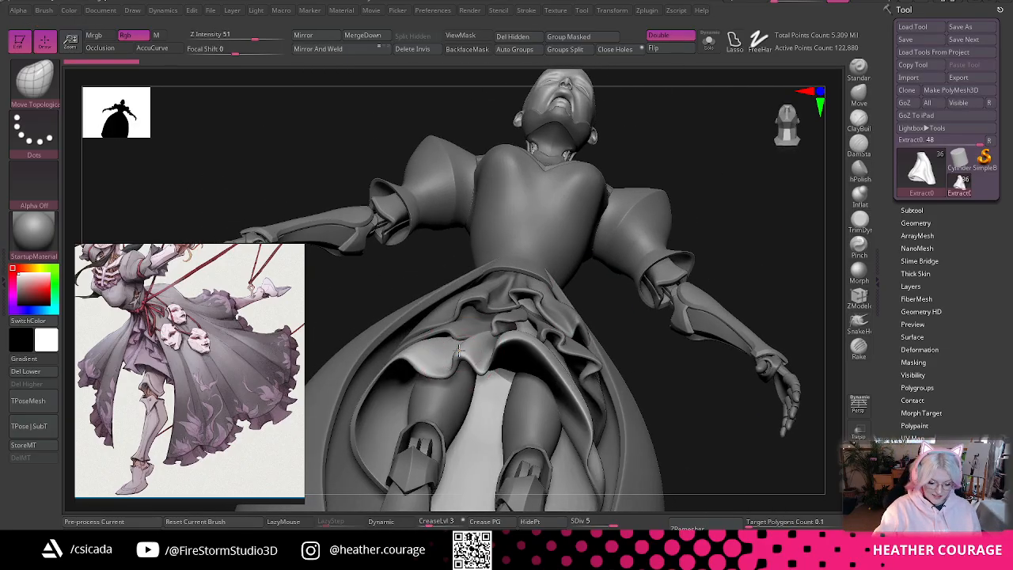
drag(746, 226, 468, 379)
drag(744, 293, 707, 298)
key(space)
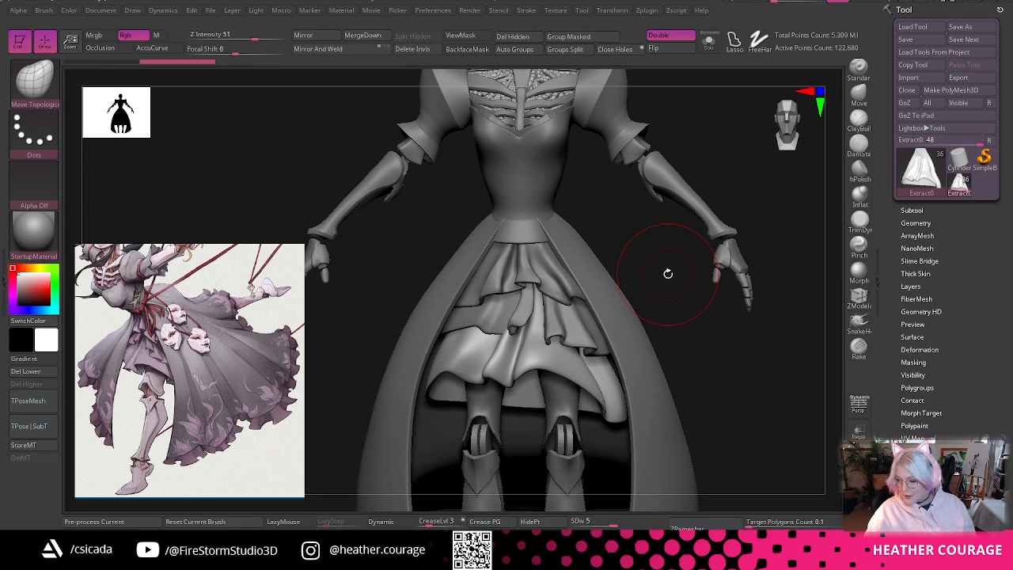
mouse_move(484, 368)
mouse_down()
mouse_move(490, 378)
mouse_move(530, 348)
mouse_move(483, 387)
mouse_move(455, 375)
mouse_move(467, 372)
mouse_up()
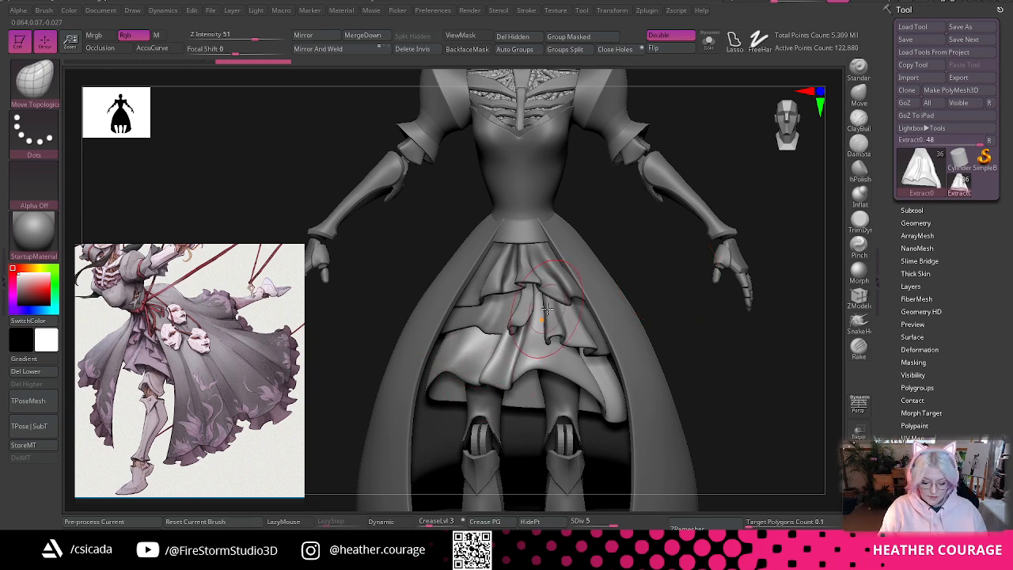
key(space)
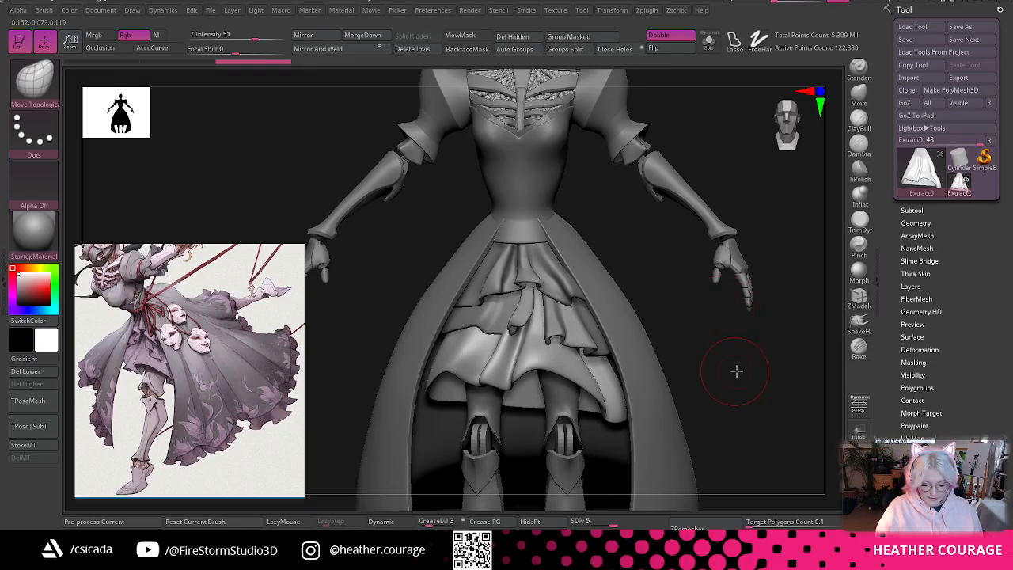
drag(736, 370, 468, 364)
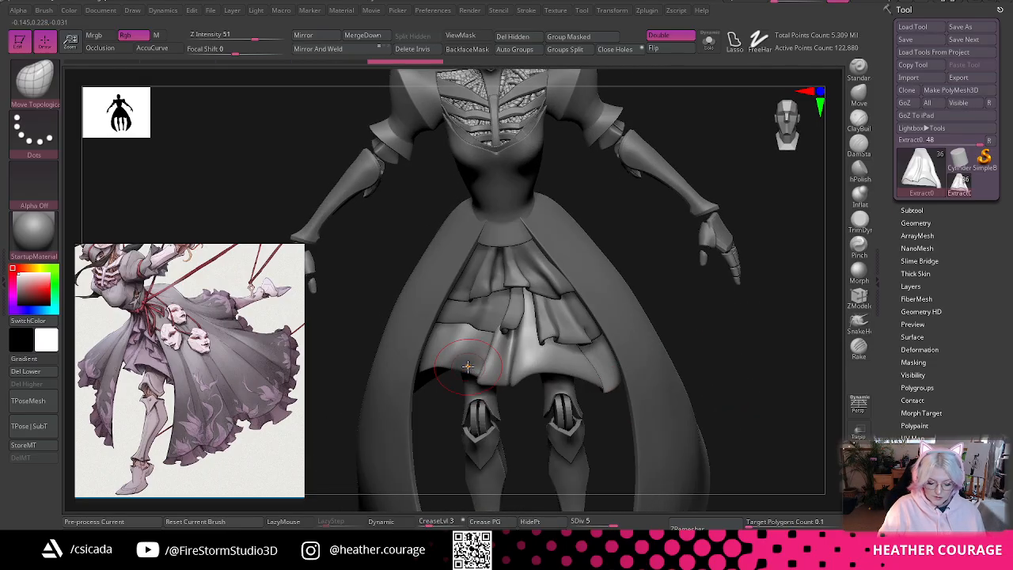
- Nudge the cloth and hem upward on the left half of the lowest underskirt layer, above the thigh
drag(708, 289, 788, 133)
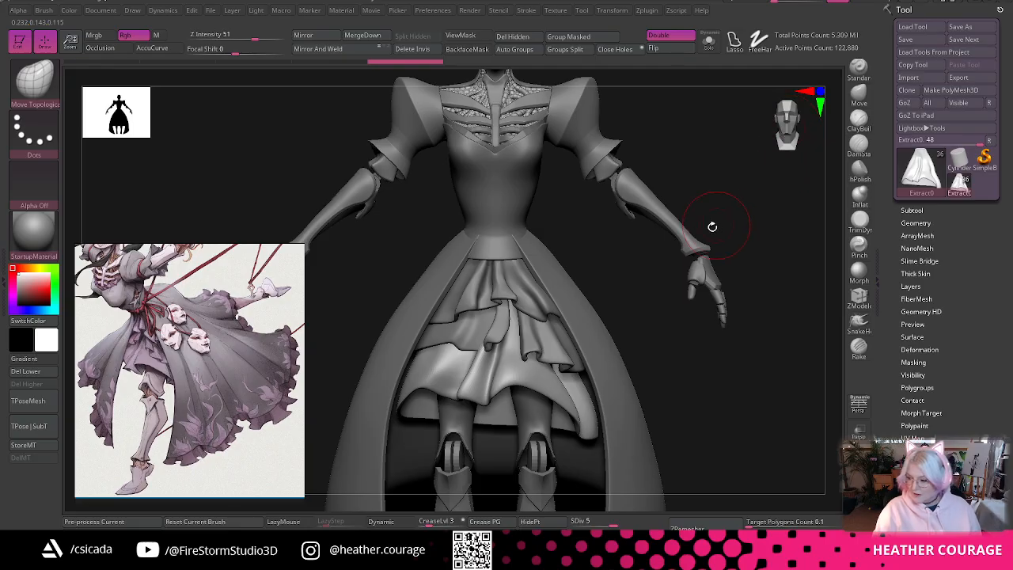
key(space)
drag(653, 279, 656, 279)
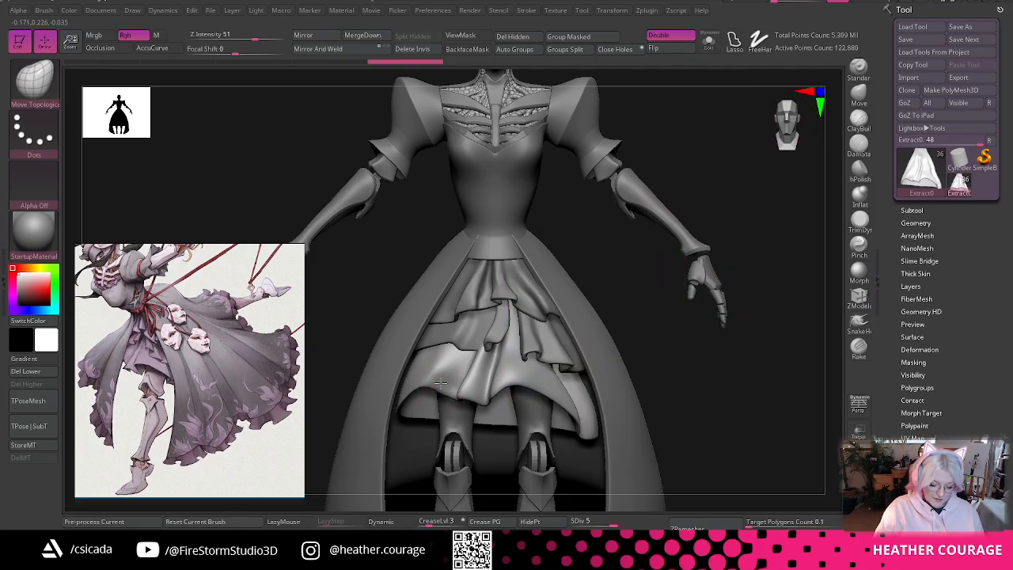
alt+right_drag(728, 402, 467, 360)
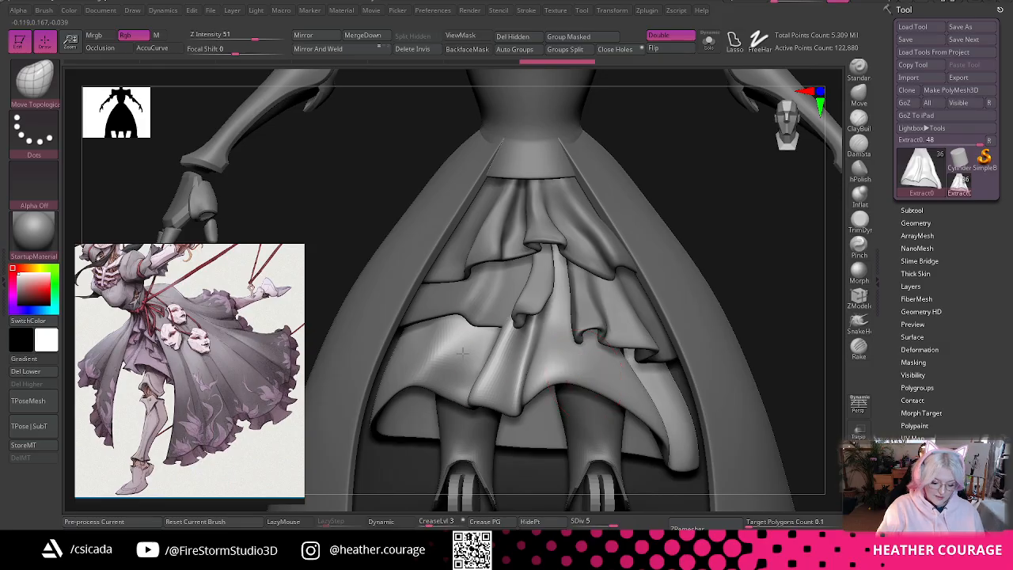
mouse_move(462, 353)
mouse_down()
mouse_move(448, 348)
mouse_move(457, 340)
mouse_up()
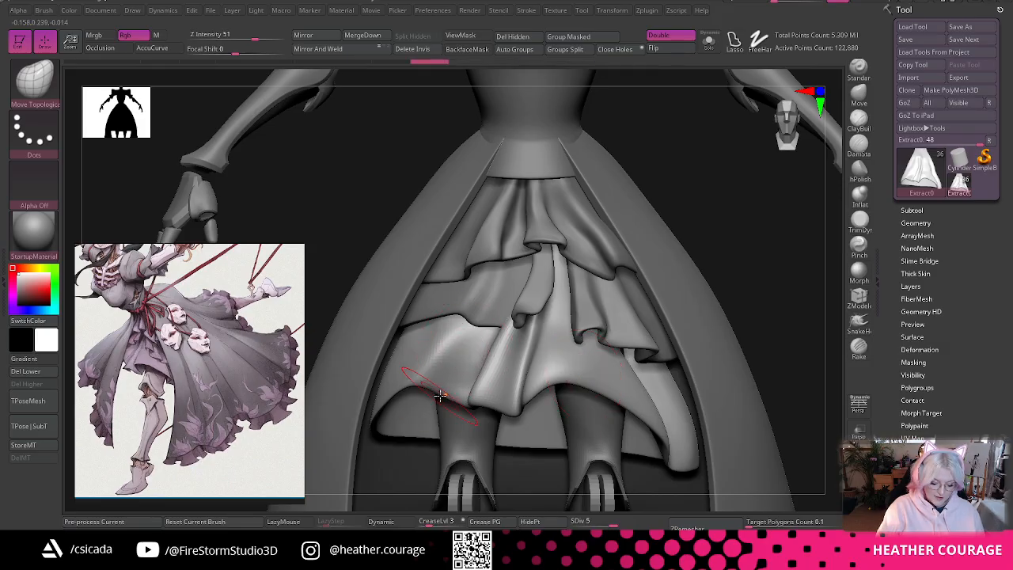
drag(440, 395, 440, 384)
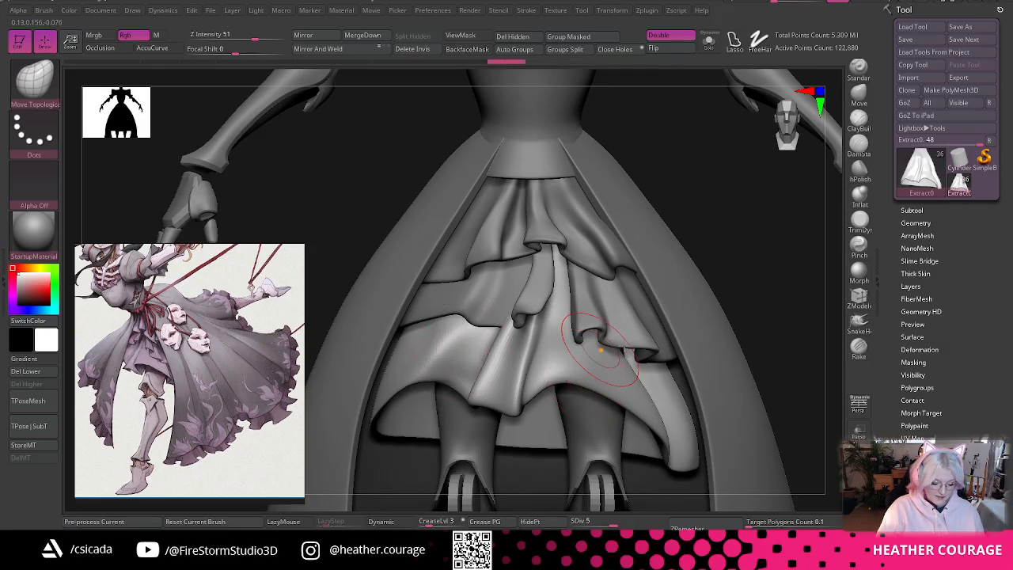
- Reshape the hem of the central fold on the lowest underskirt layer from front and three-quarter views
mouse_move(773, 348)
alt+mouse_down()
mouse_move(768, 334)
mouse_move(758, 350)
alt+mouse_up()
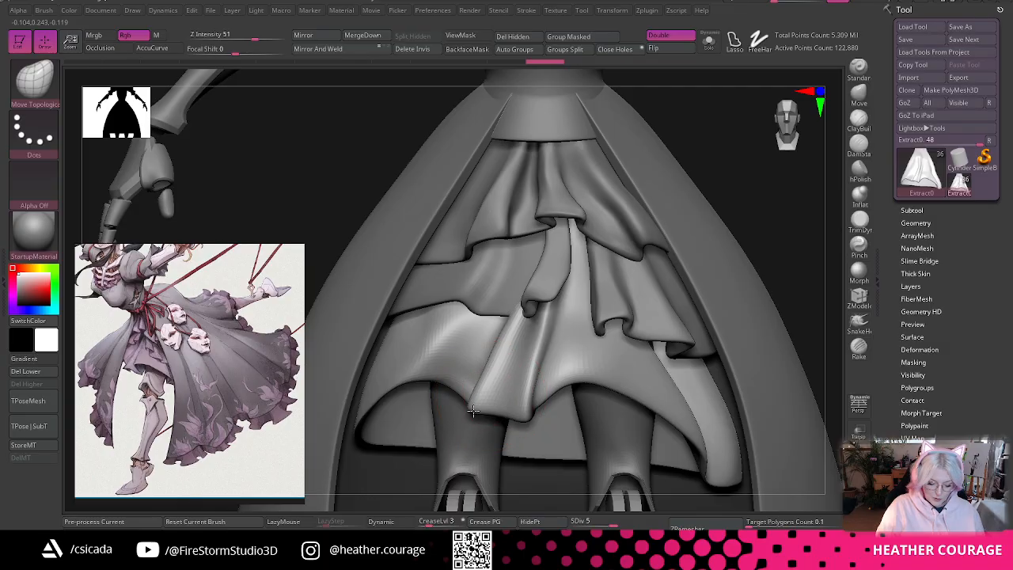
drag(474, 410, 529, 427)
drag(804, 219, 739, 226)
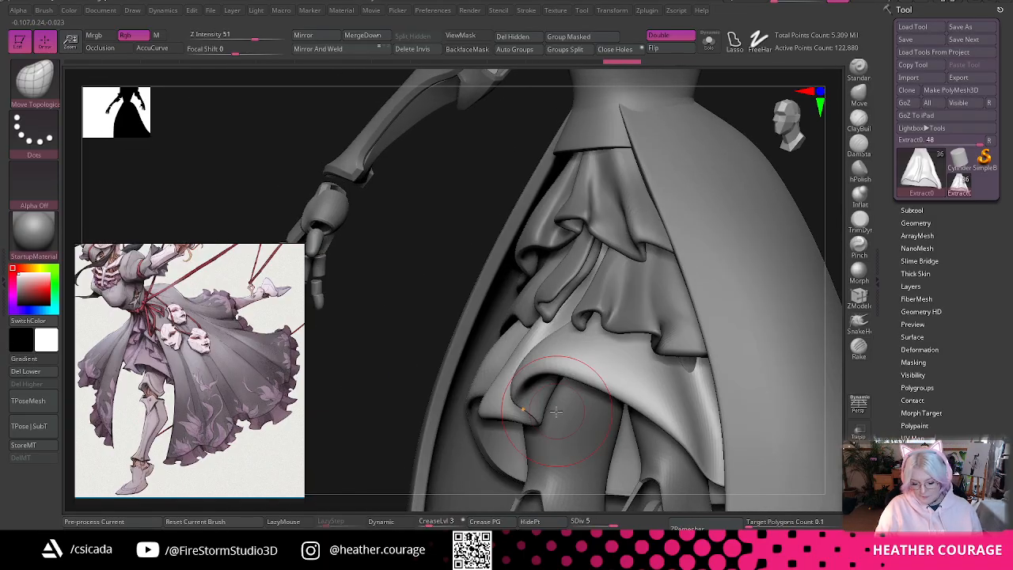
drag(538, 420, 549, 415)
alt+drag(819, 186, 758, 203)
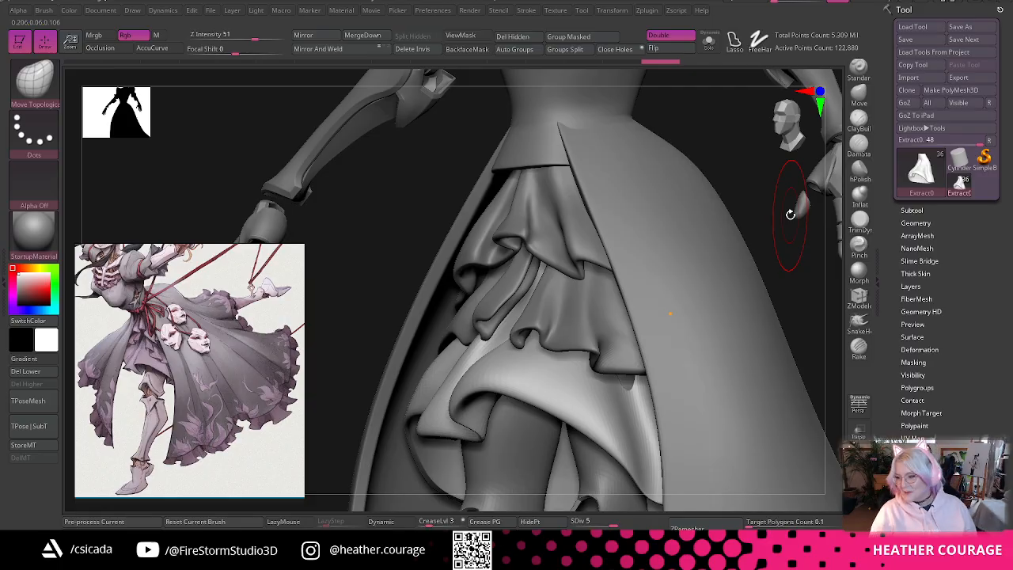
- Activate the middle underskirt layer, invert its mask to free the left flap, and check the layer in isolation
drag(798, 242, 779, 168)
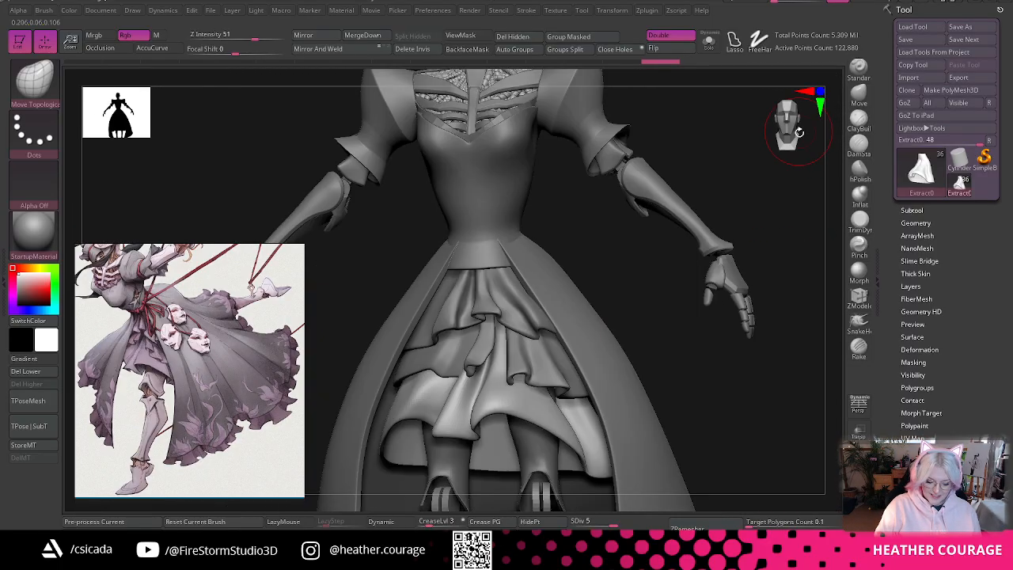
shift+drag(800, 132, 767, 158)
alt+click(484, 359)
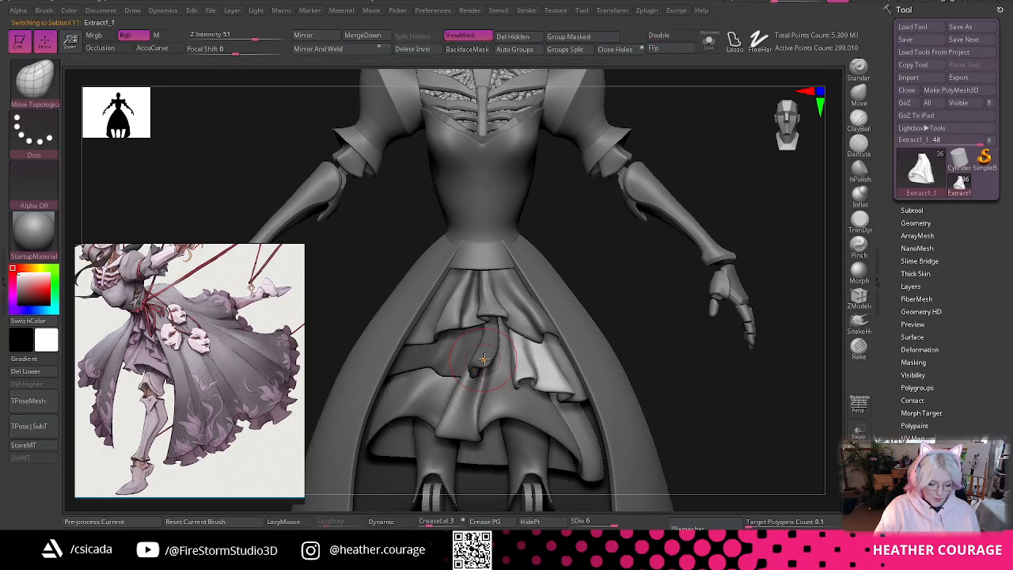
key(space)
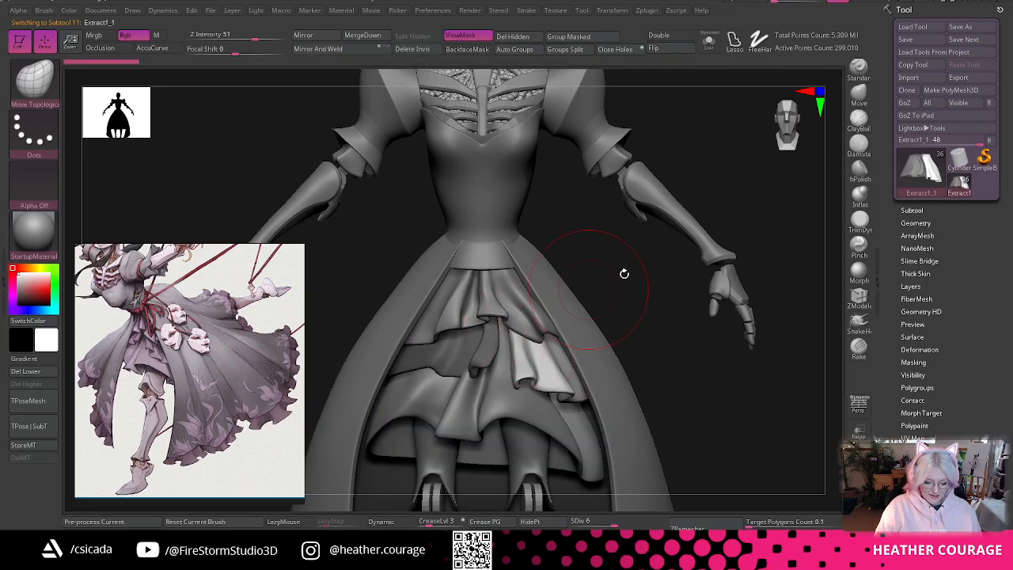
key(ctrl+h)
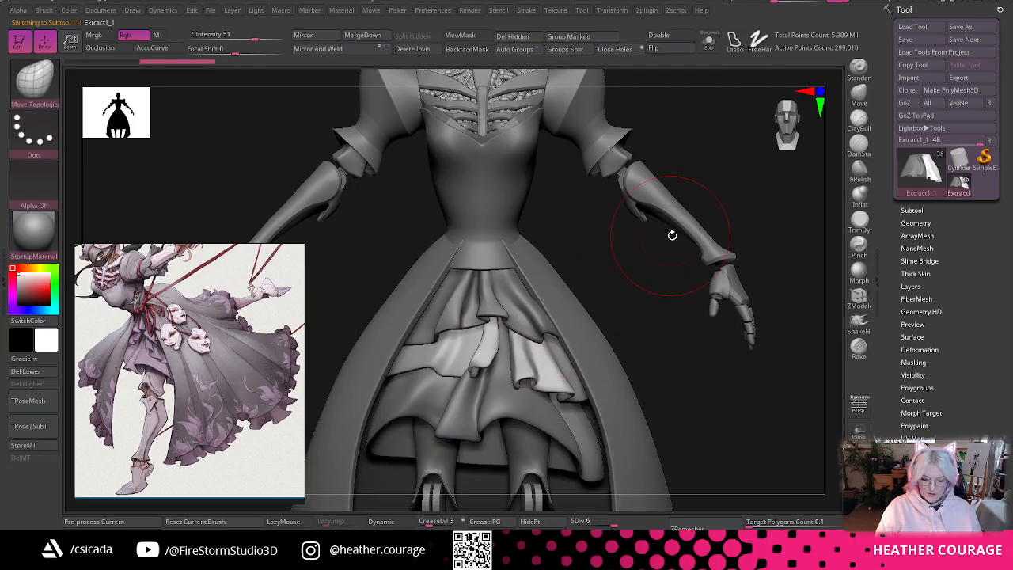
key(ctrl+h)
key(ctrl+z)
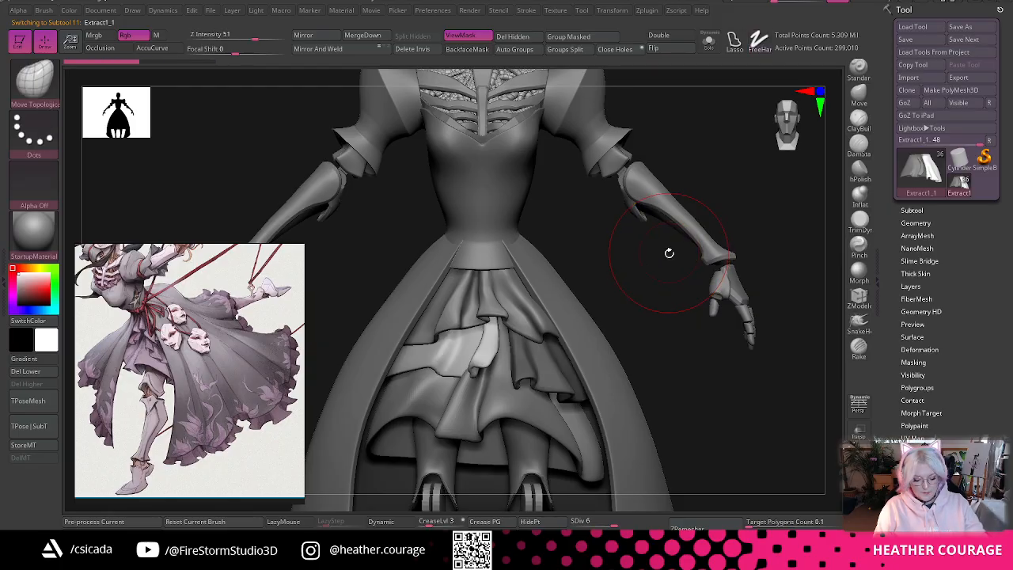
click(709, 40)
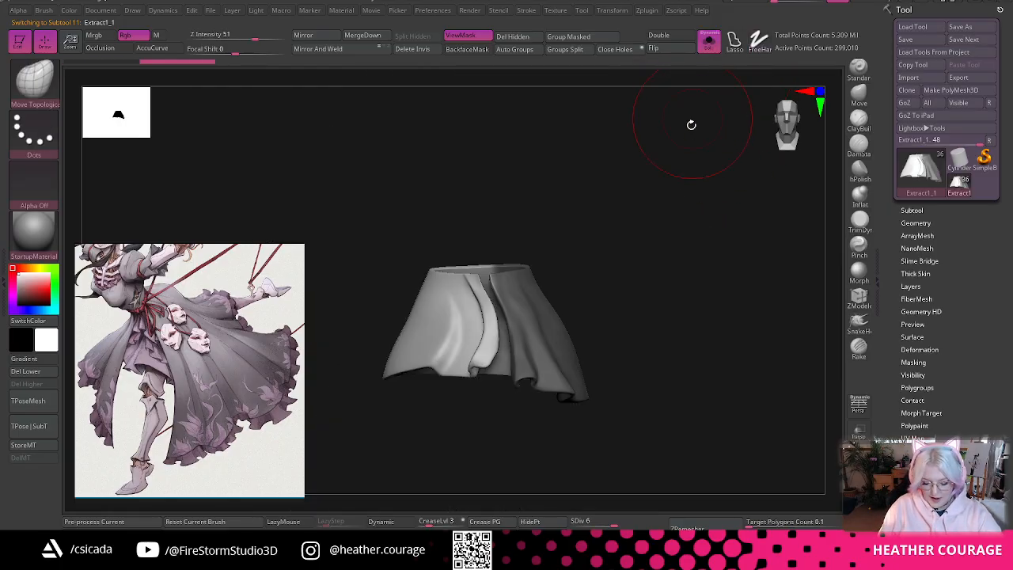
drag(672, 275, 617, 285)
click(709, 41)
- Reshape the unmasked left flap of the middle underskirt layer, shifting its folded edge beneath the top ruffle
key(space)
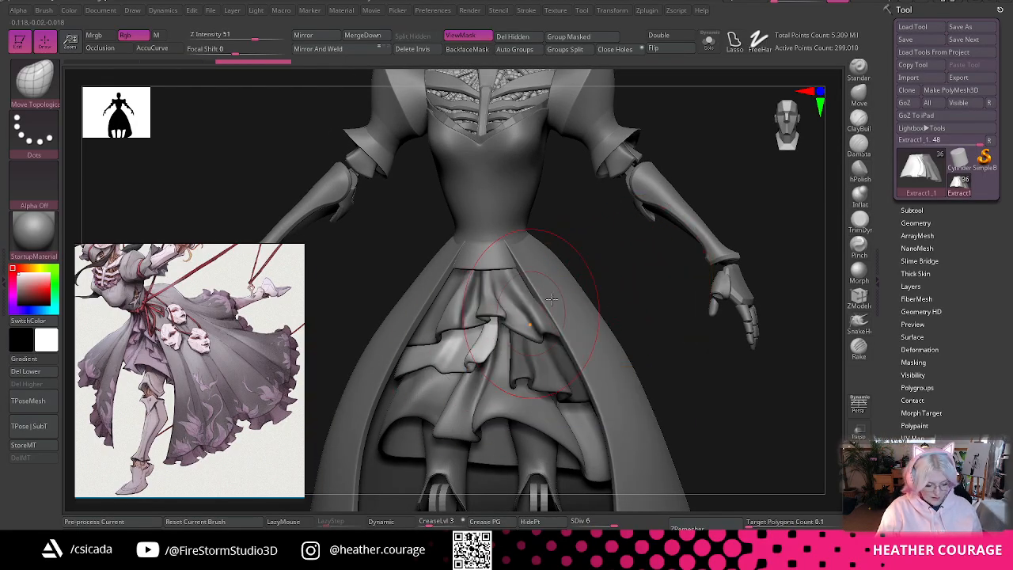
drag(609, 265, 547, 317)
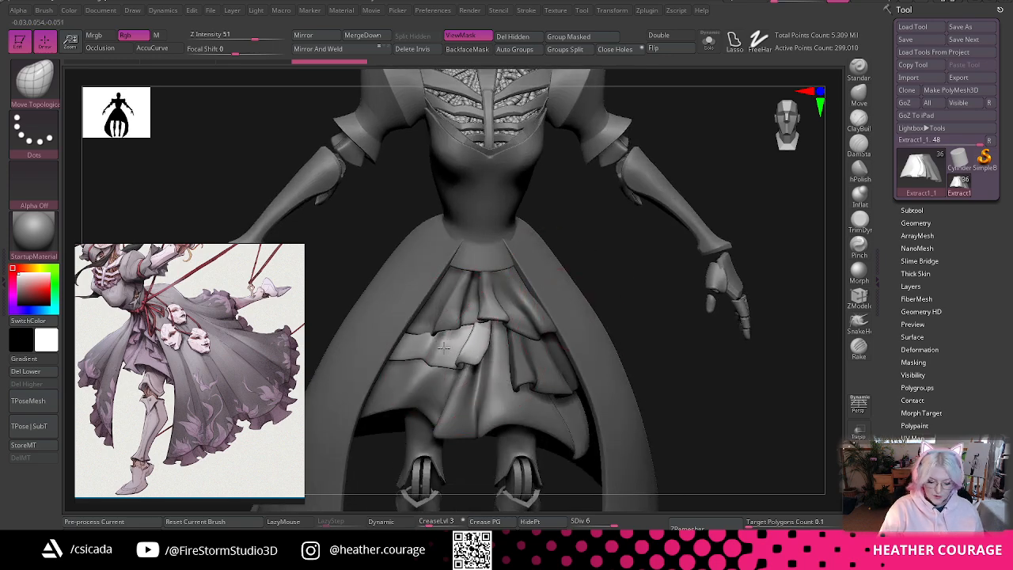
drag(612, 272, 583, 258)
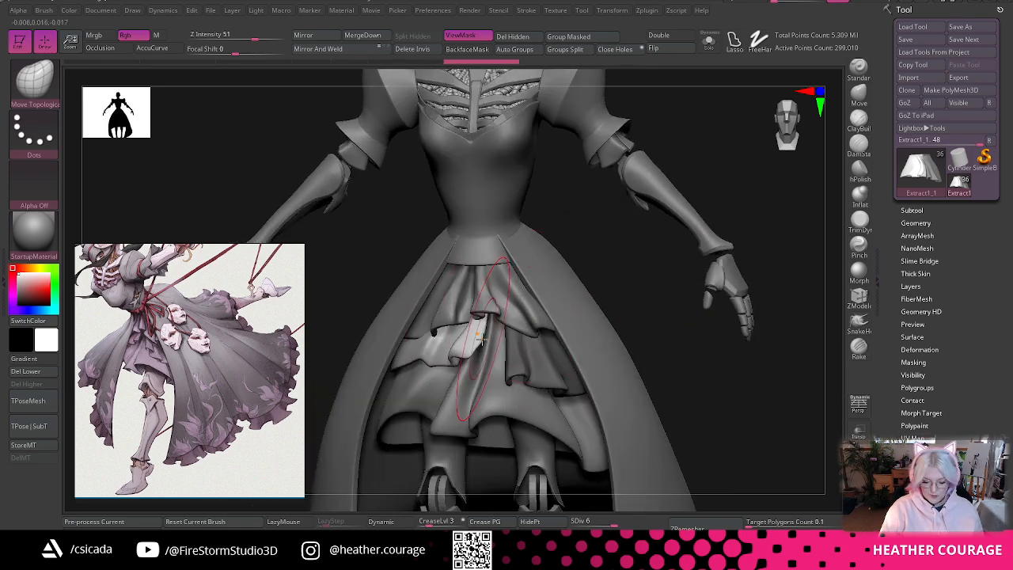
drag(644, 244, 481, 339)
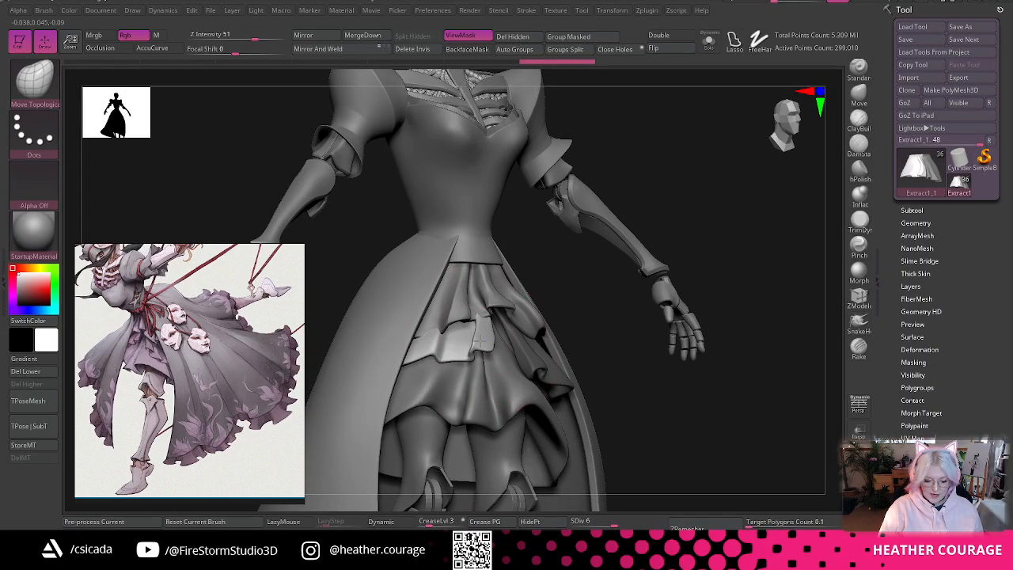
drag(583, 285, 730, 154)
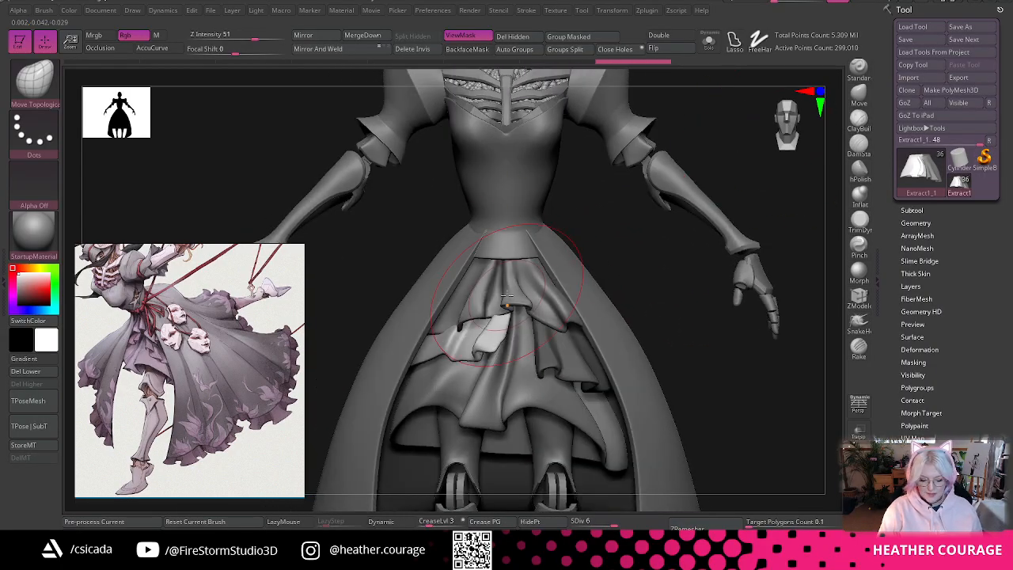
- Activate the top ruffle layer and reshape its folds and hem, working from front and three-quarter views
alt+click(578, 263)
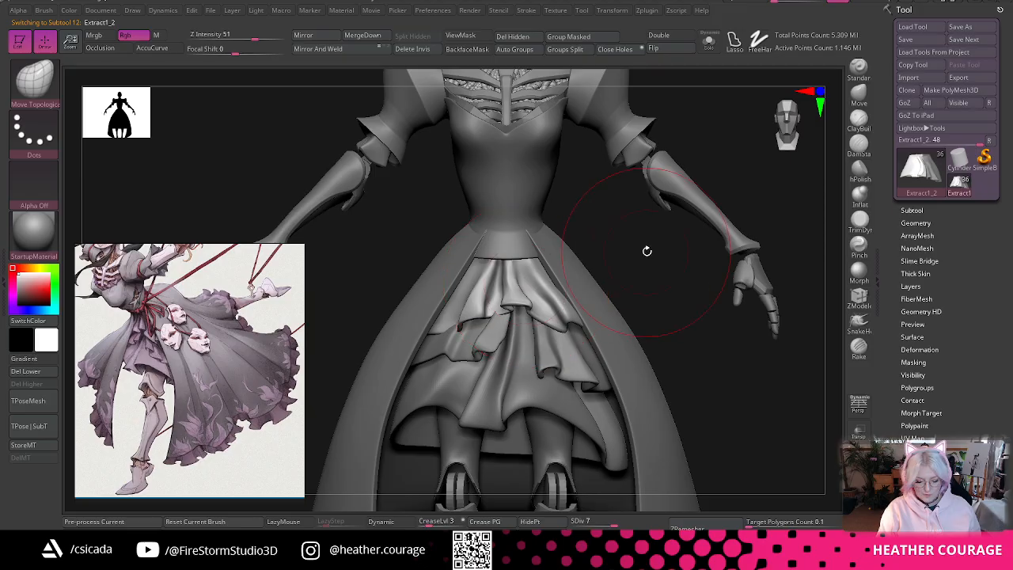
drag(644, 250, 614, 258)
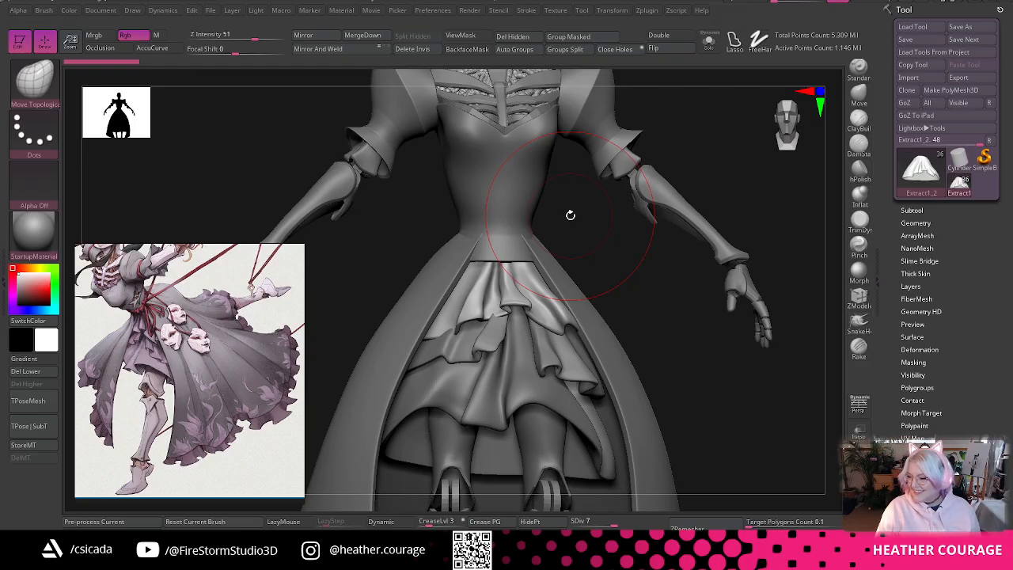
drag(604, 249, 610, 283)
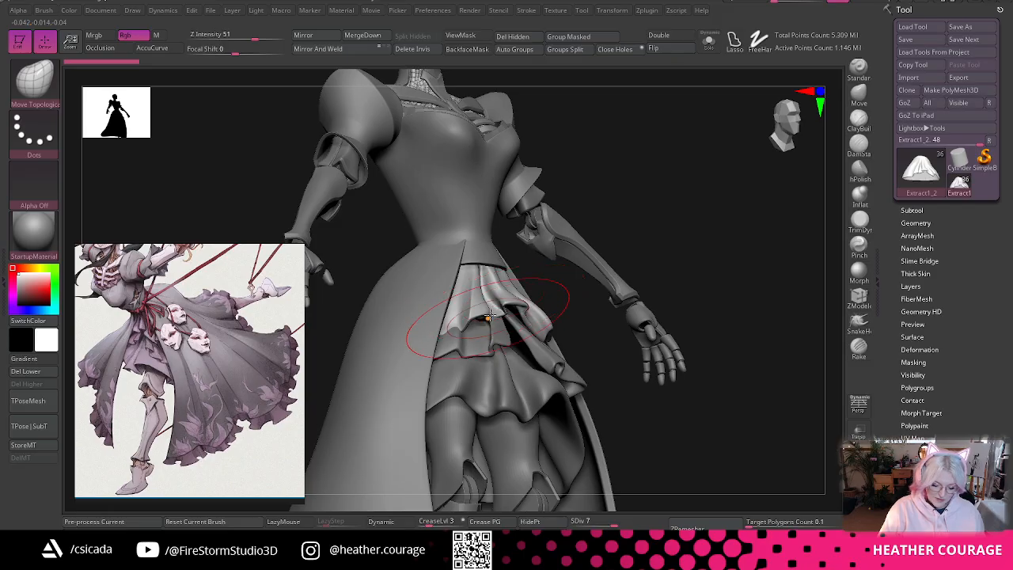
drag(594, 330, 447, 319)
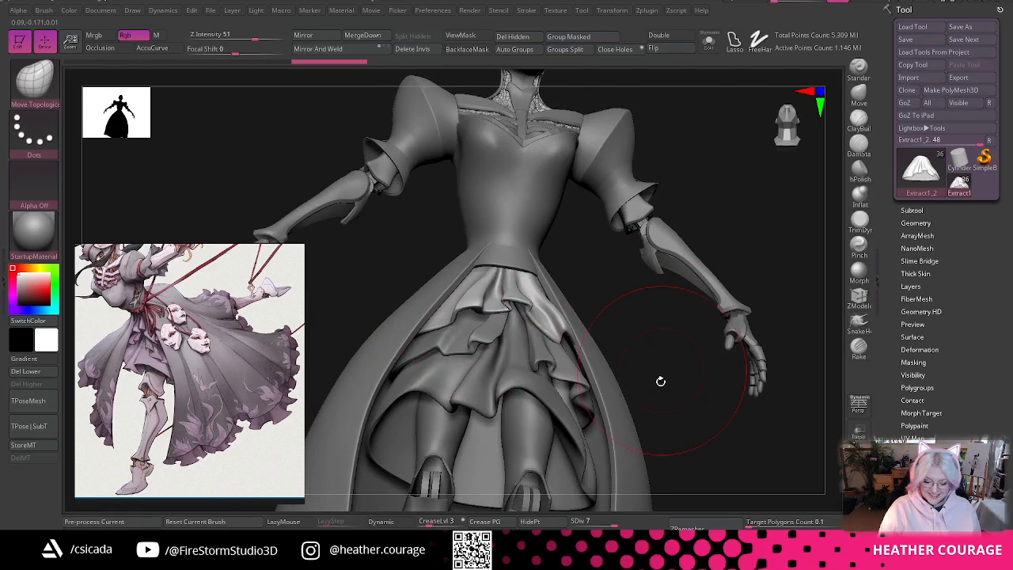
mouse_move(658, 380)
mouse_down()
mouse_move(641, 394)
mouse_move(659, 398)
mouse_up()
drag(694, 445, 764, 231)
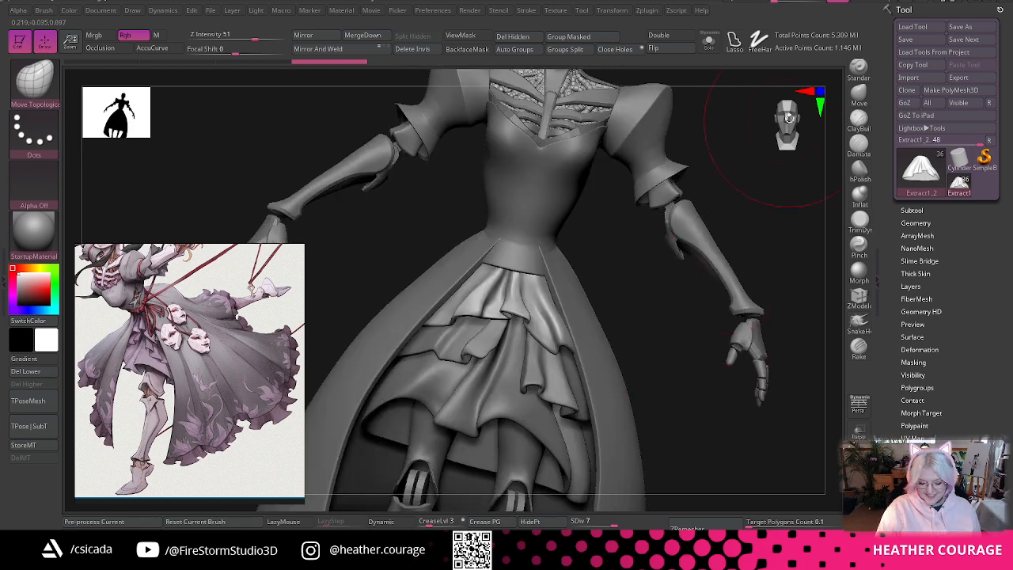
shift+drag(790, 121, 726, 387)
alt+drag(761, 448, 717, 293)
drag(791, 123, 710, 235)
alt+drag(675, 298, 691, 443)
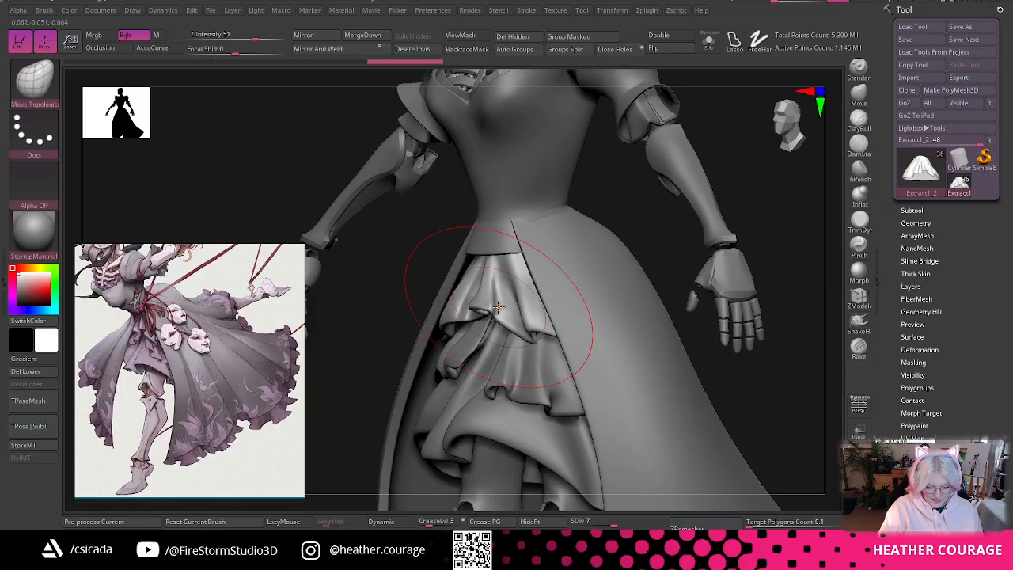
- Activate the middle underskirt layer and adjust its folded left flap just below the top ruffle
alt+click(465, 339)
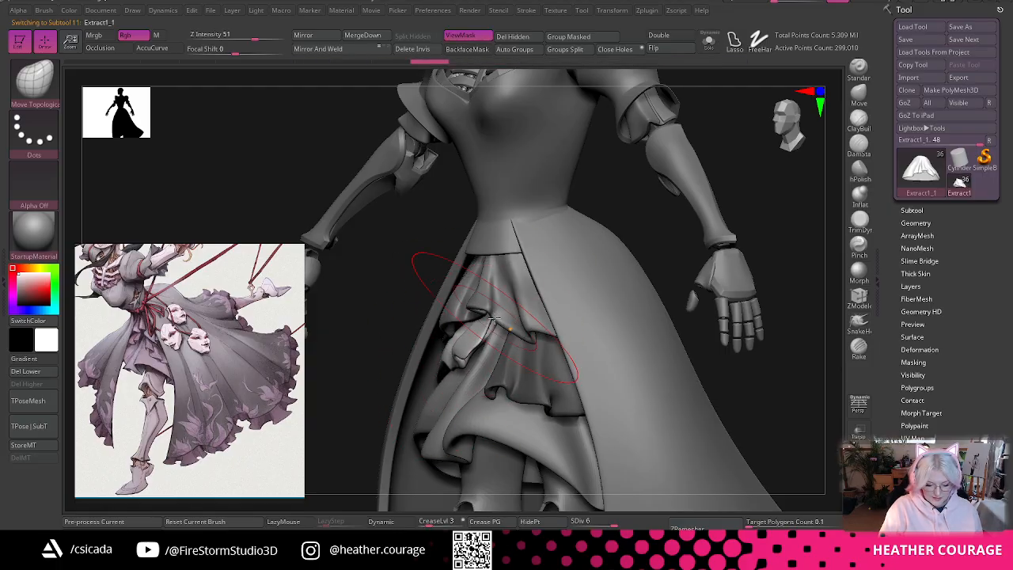
alt+drag(749, 328, 721, 265)
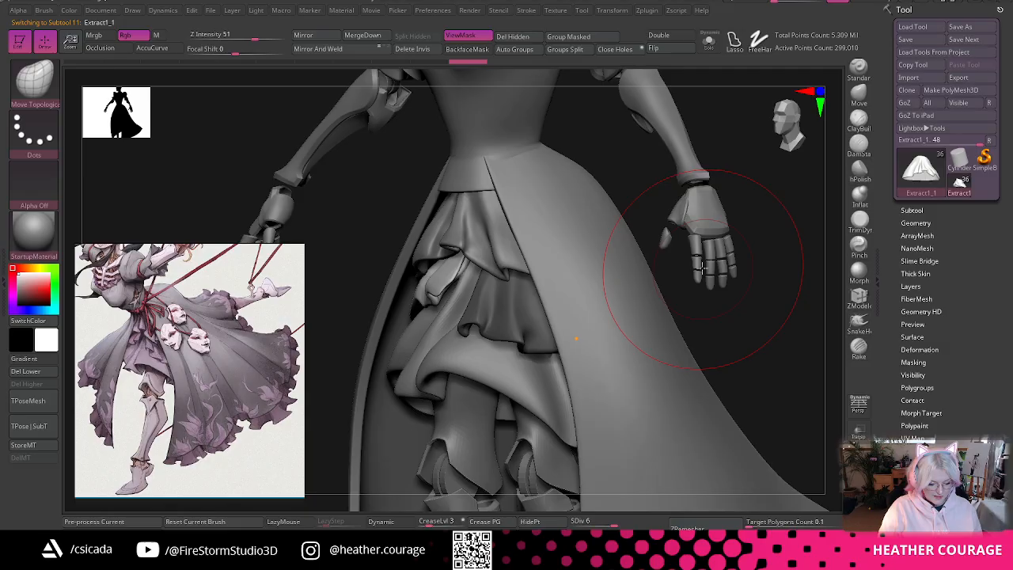
mouse_move(753, 303)
mouse_down()
mouse_move(761, 302)
mouse_move(633, 289)
mouse_up()
right_click(749, 297)
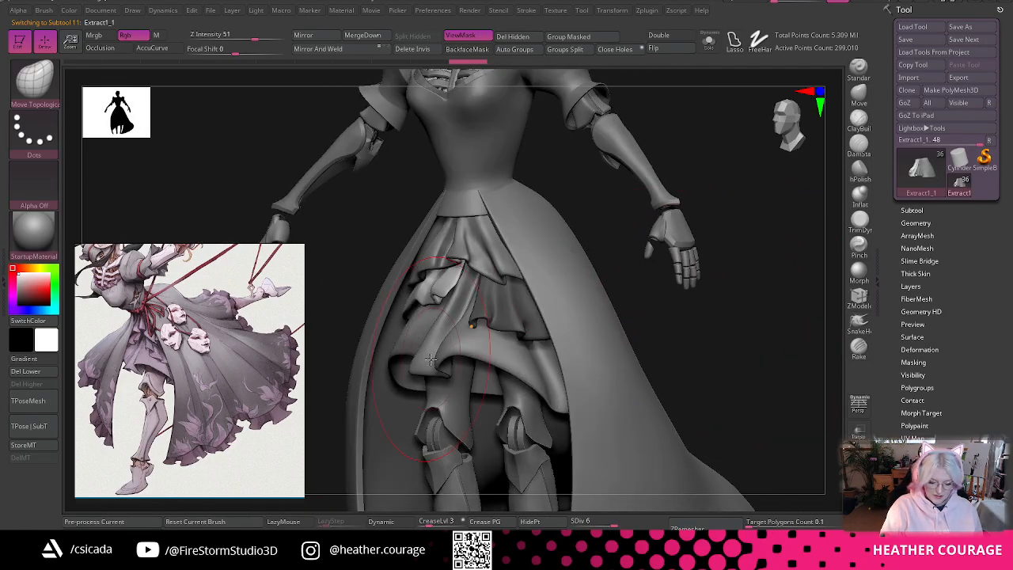
- Activate the lowest underskirt layer, adjust its hem above the thighs, and check the silhouette on the full figure
alt+click(419, 369)
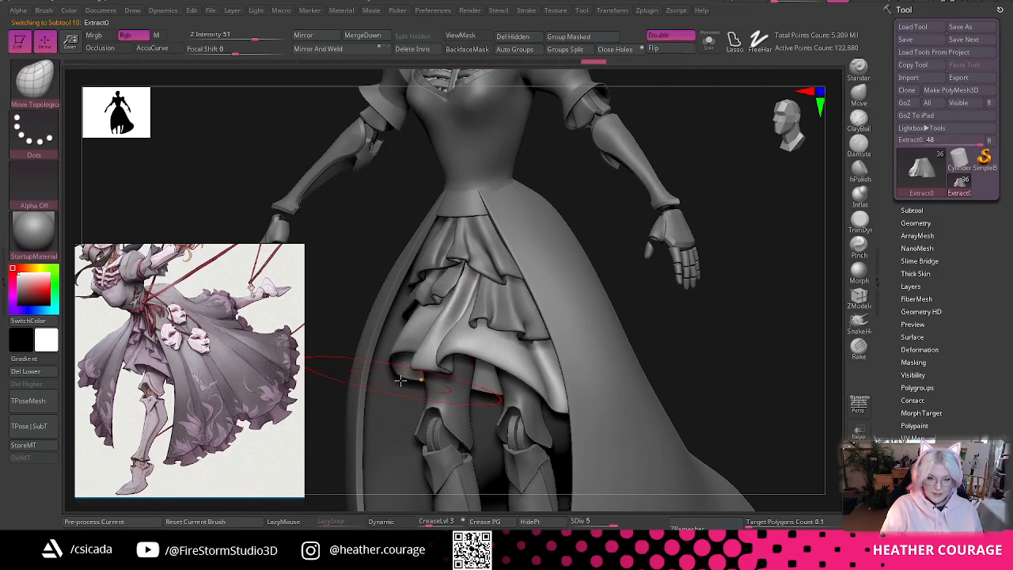
drag(741, 353, 771, 338)
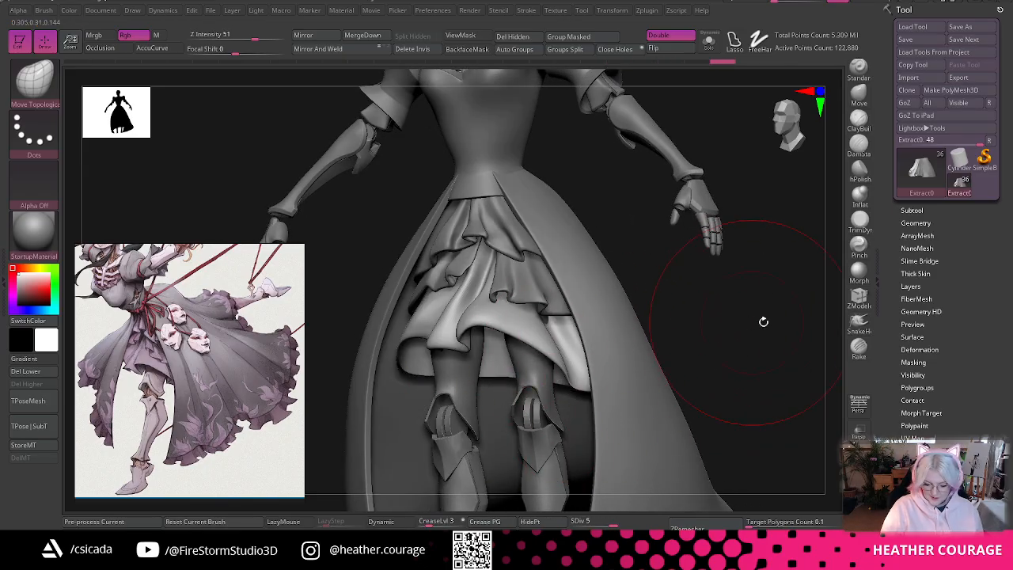
drag(761, 322, 731, 278)
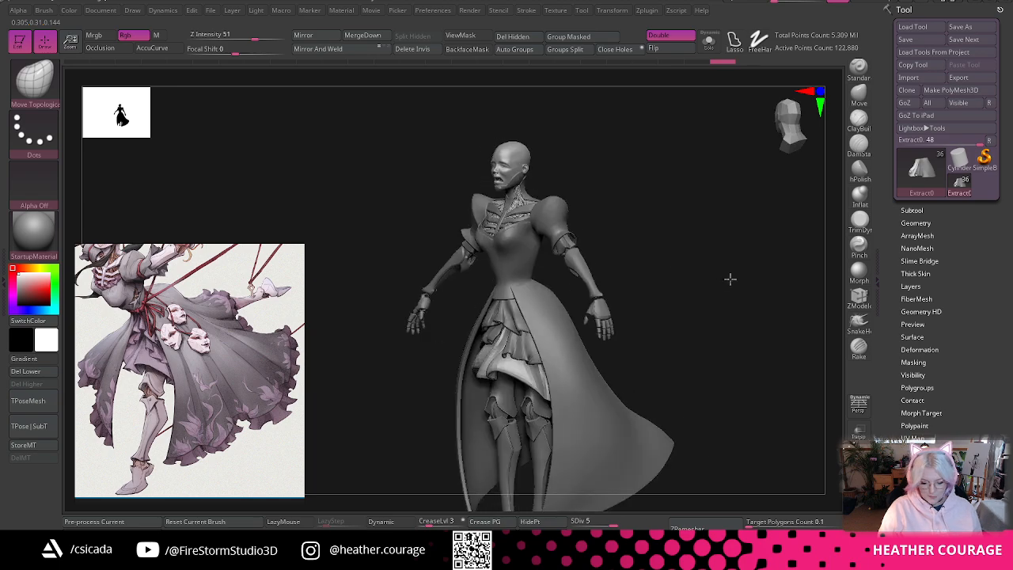
drag(812, 119, 801, 137)
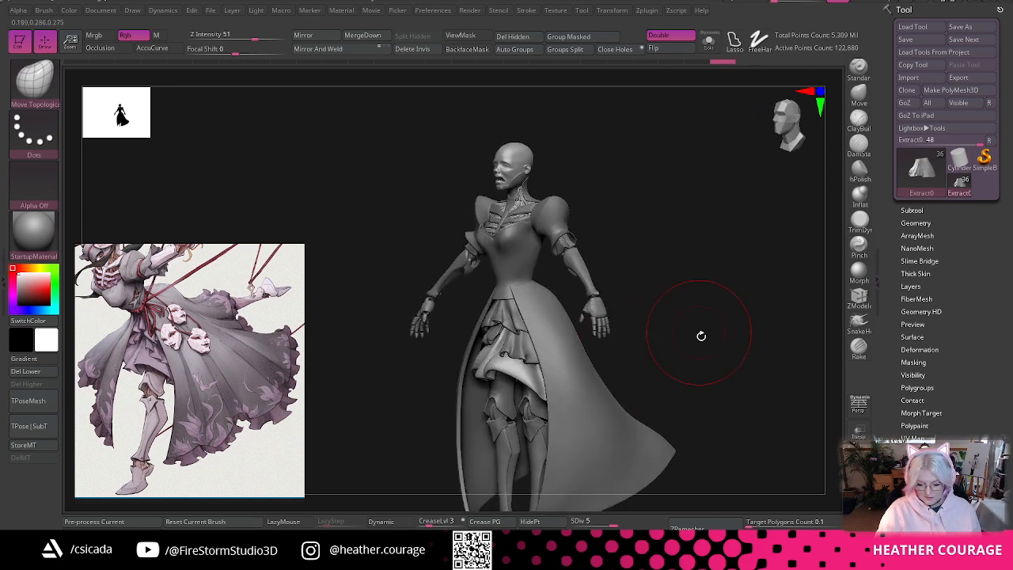
- Activate the outer skirt, isolate it with its wireframe shown, and turn off dynamic subdivision to expose the base mesh
alt+drag(701, 336, 709, 74)
alt+click(612, 322)
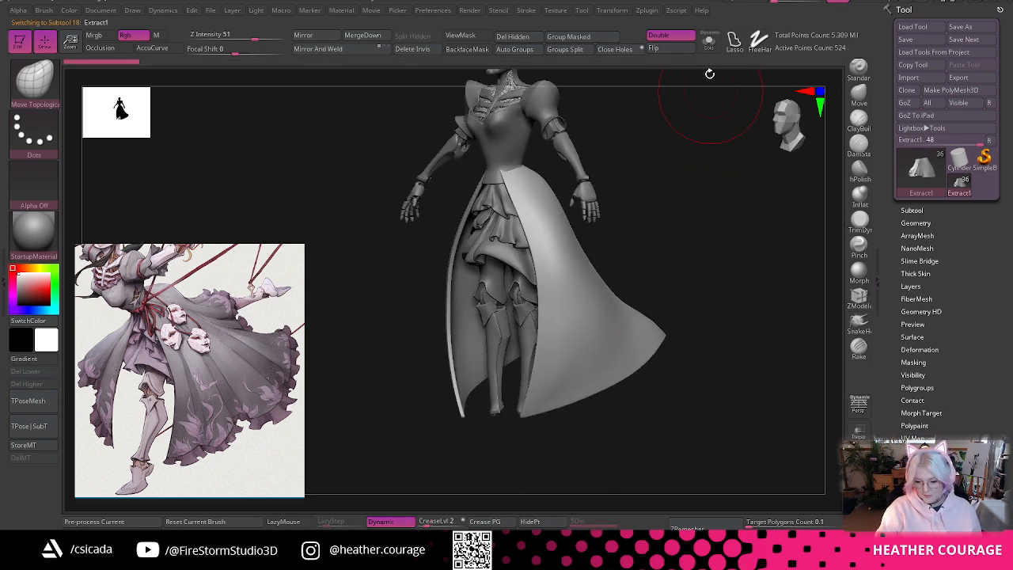
click(709, 41)
key(shift+f)
drag(689, 158, 665, 251)
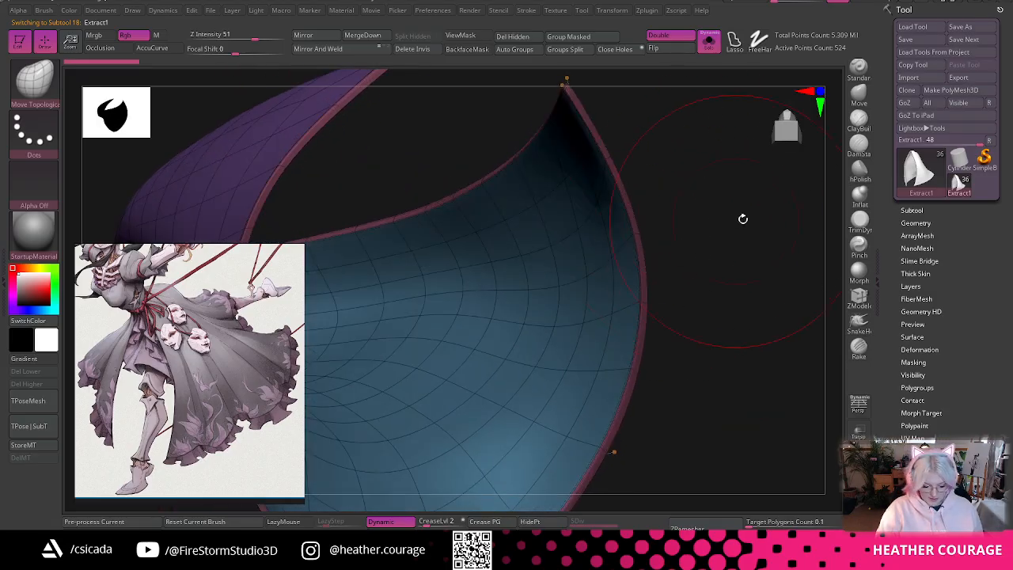
click(401, 523)
mouse_move(737, 314)
mouse_down()
mouse_move(726, 246)
mouse_move(739, 290)
mouse_up()
key(space)
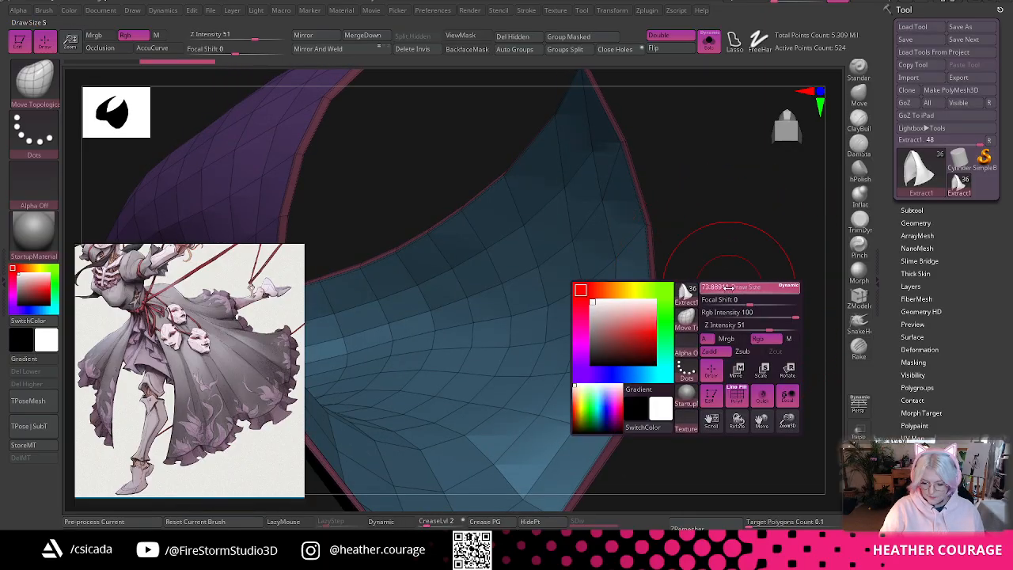
drag(762, 348, 755, 325)
- Thicken the outer skirt by extruding its inner-surface polygroup with ZModeler, using the Polygroup All target
key(b)
key(z)
key(m)
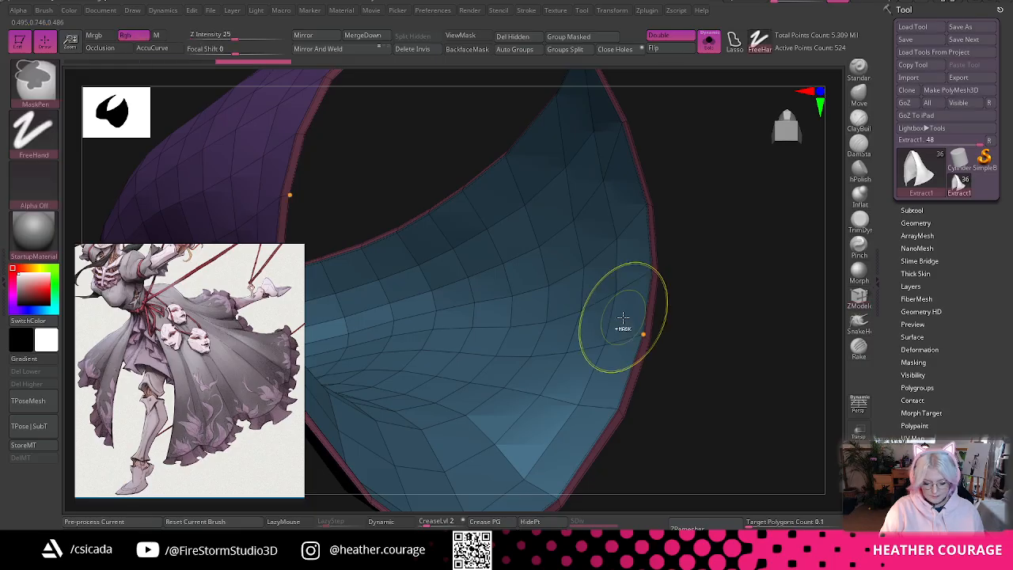
key(space)
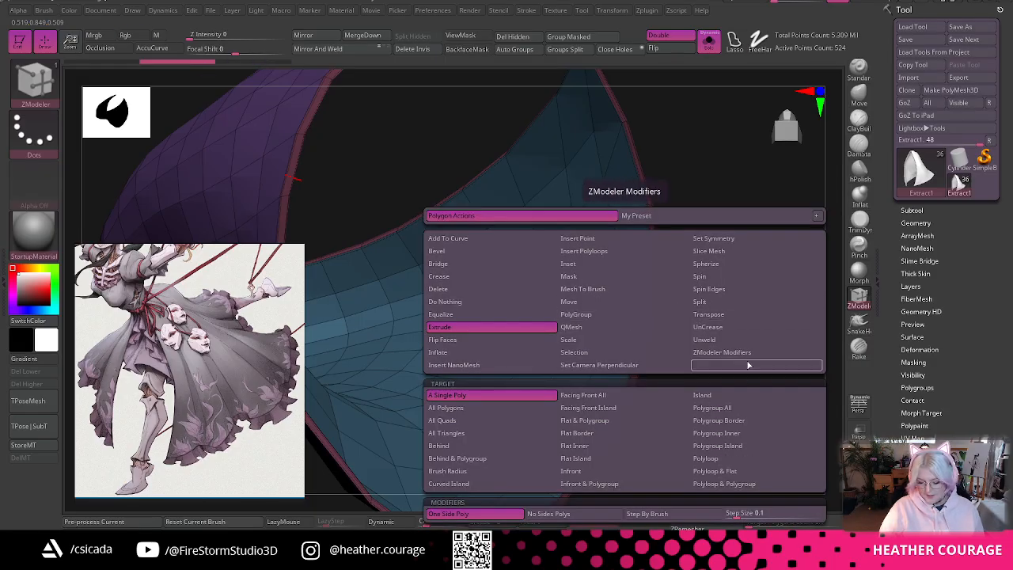
click(744, 409)
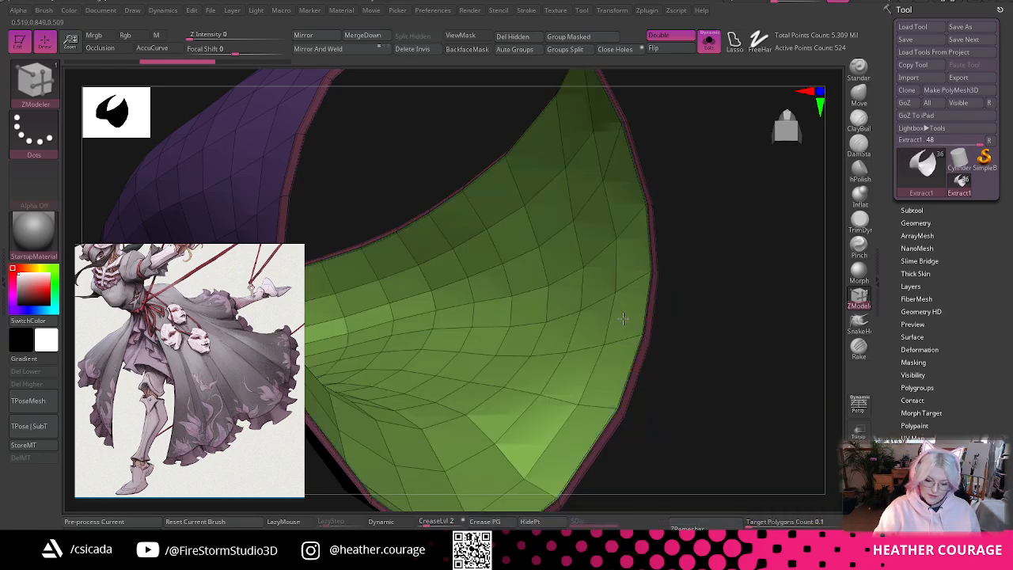
drag(623, 319, 507, 445)
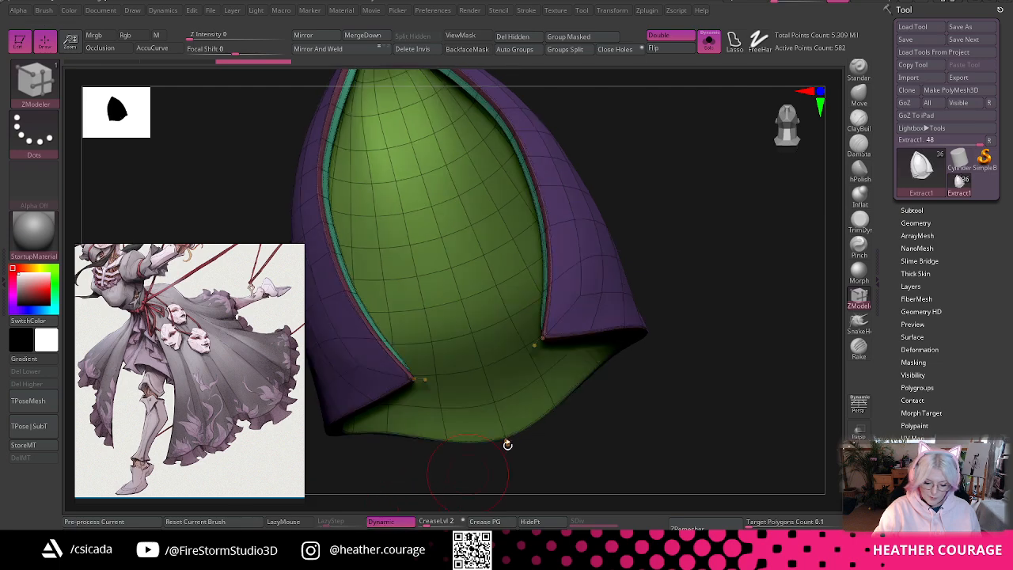
- Set the ZModeler edge action to Crease on single edges and crease the corner edges of the outer skirt's rim
drag(735, 352, 613, 289)
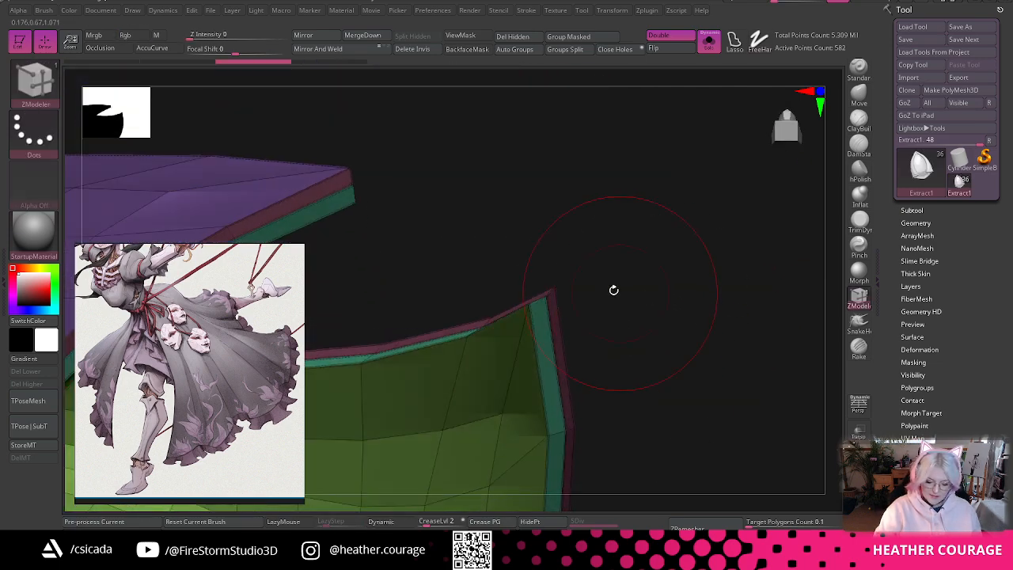
key(space)
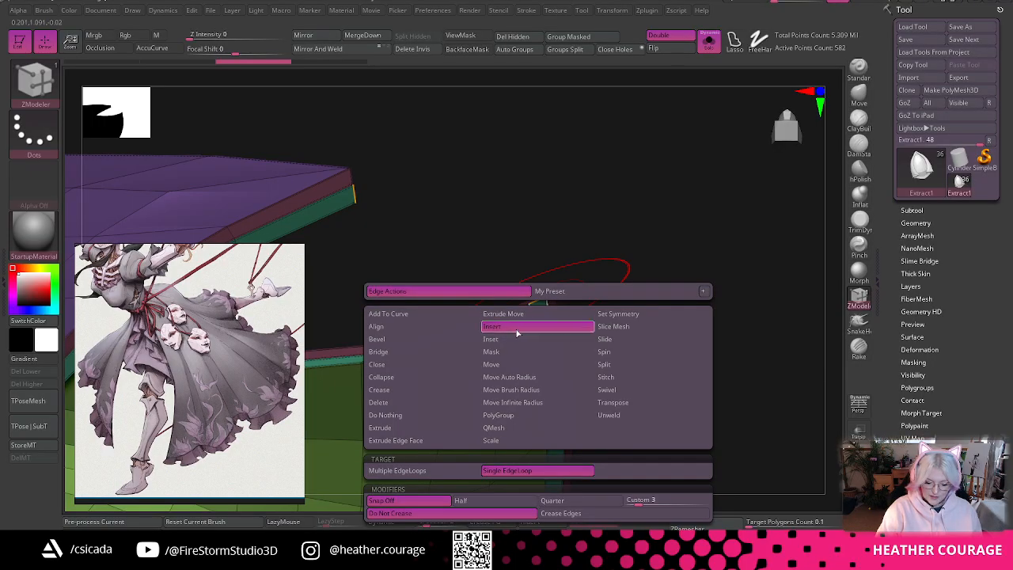
click(408, 378)
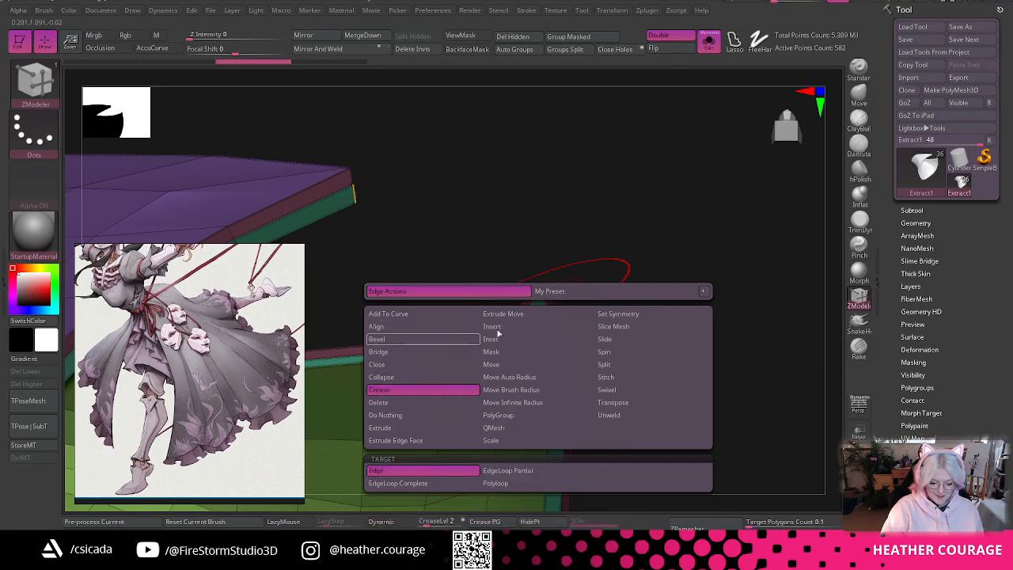
drag(408, 380, 563, 370)
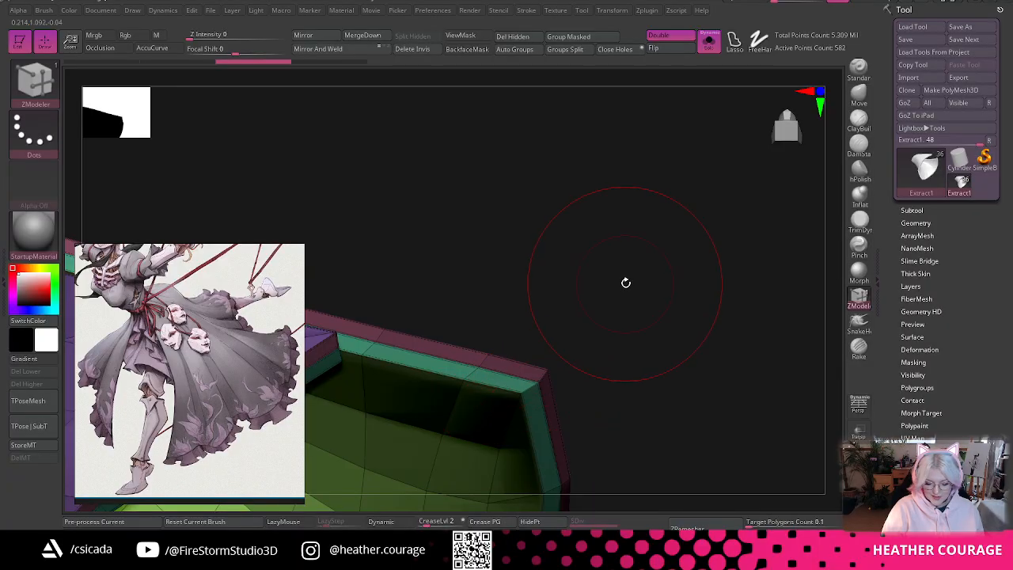
drag(625, 282, 492, 319)
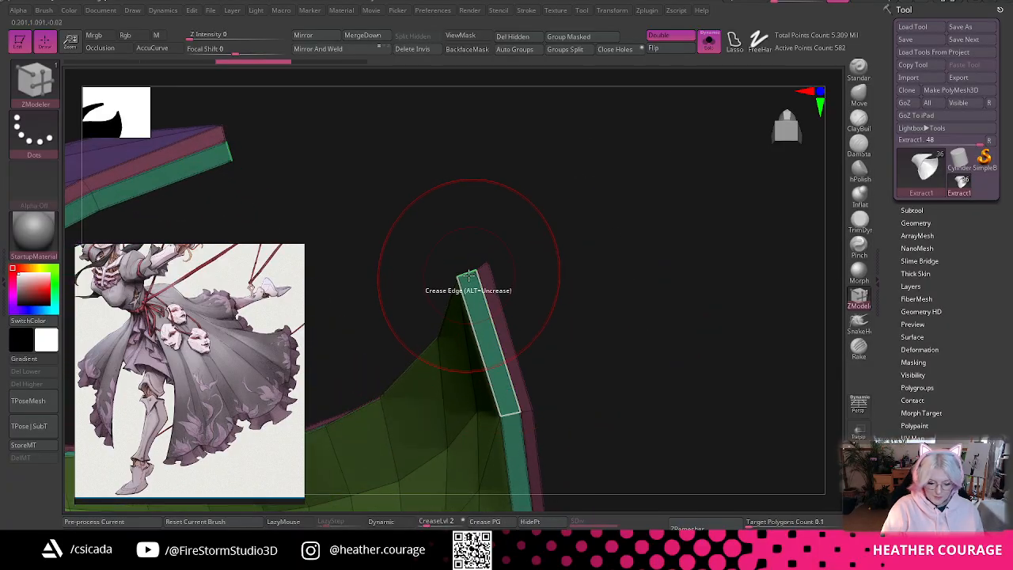
drag(469, 275, 451, 327)
drag(554, 238, 694, 260)
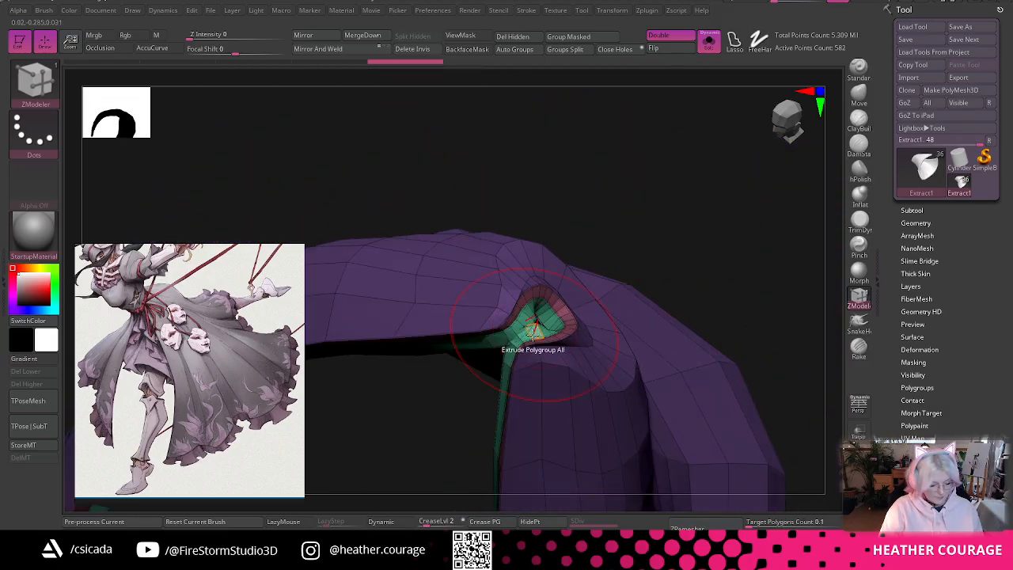
- Open up the pinched notch at the outer skirt's waist with the Move Topological and Move brushes
key(b)
key(m)
key(t)
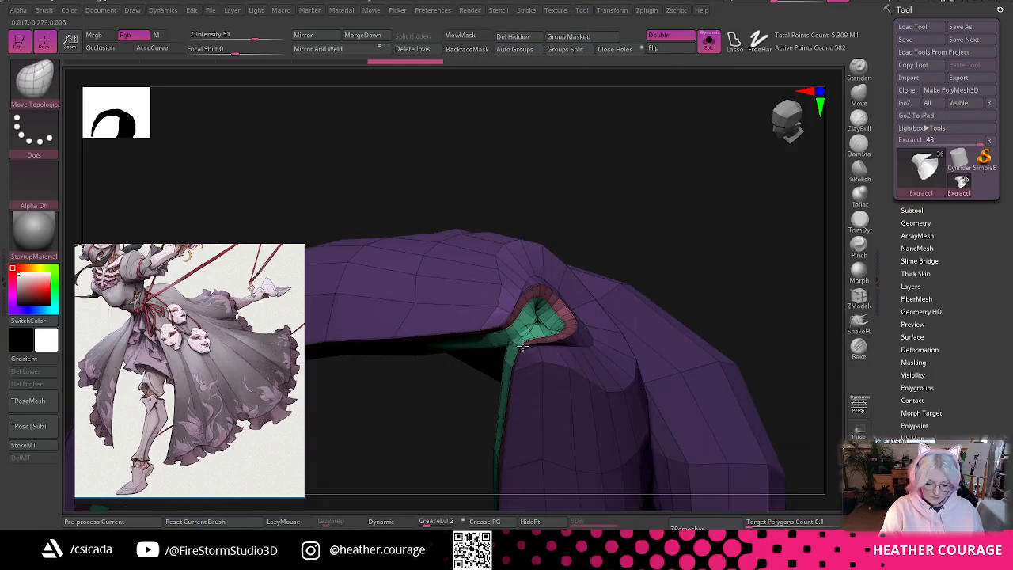
drag(571, 302, 799, 119)
drag(641, 180, 526, 288)
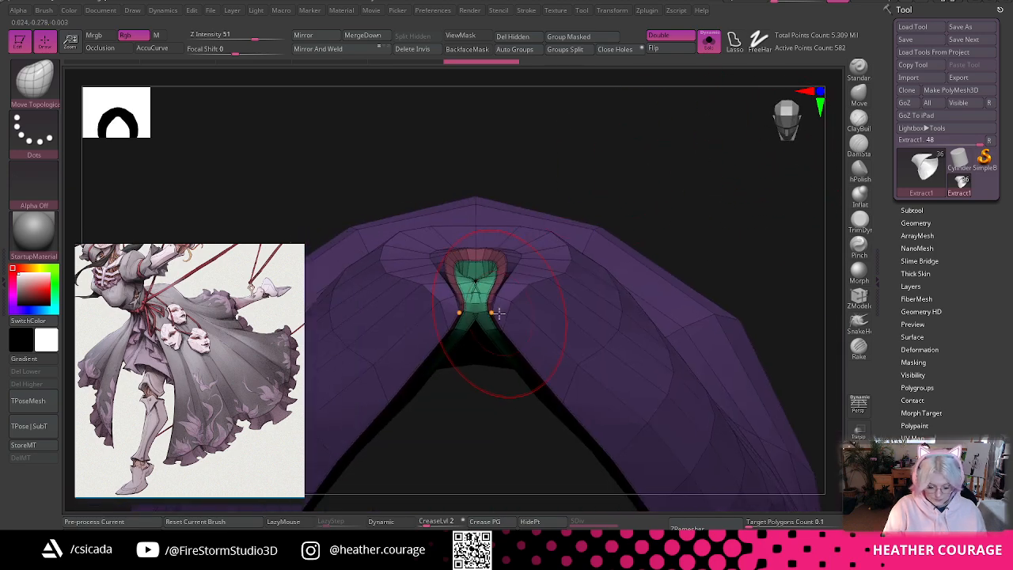
click(861, 99)
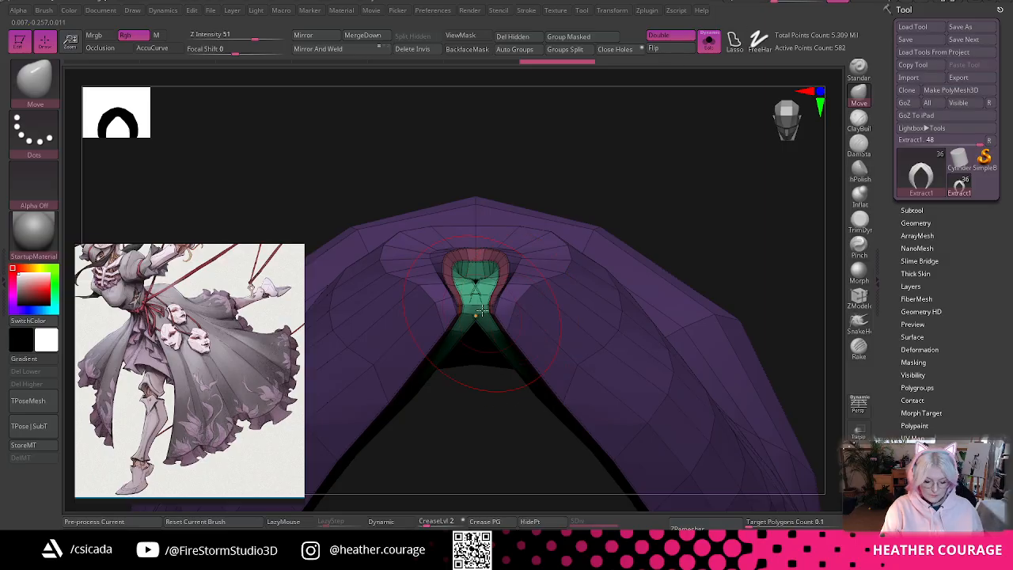
drag(518, 316, 511, 297)
drag(674, 193, 658, 292)
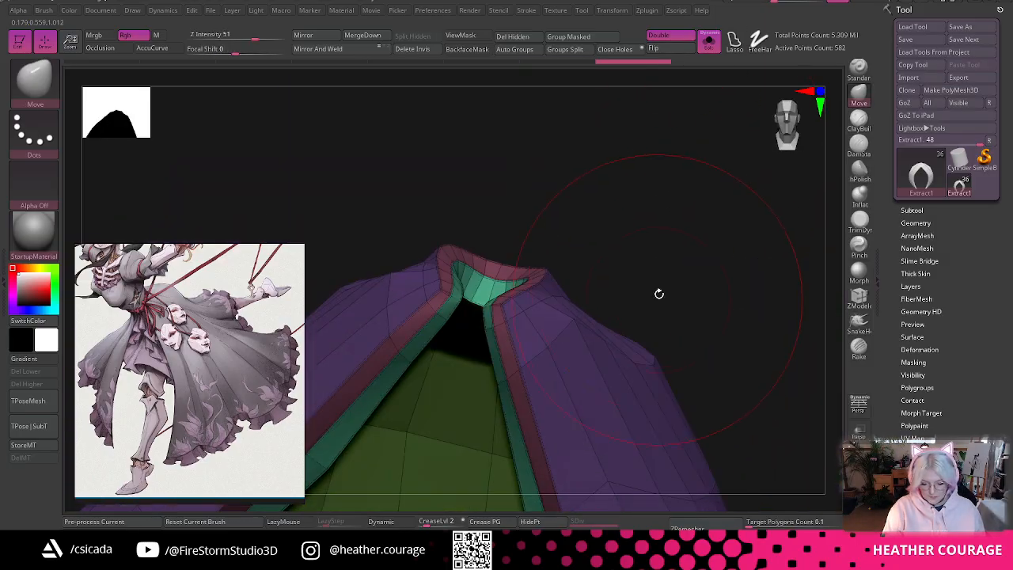
key(space)
mouse_move(675, 229)
mouse_down()
mouse_move(685, 256)
mouse_move(711, 217)
mouse_move(704, 228)
mouse_up()
- Remove the edge loop dividing the two border strips of the skirt's rim, using ZModeler's Insert Single EdgeLoop action
click(859, 297)
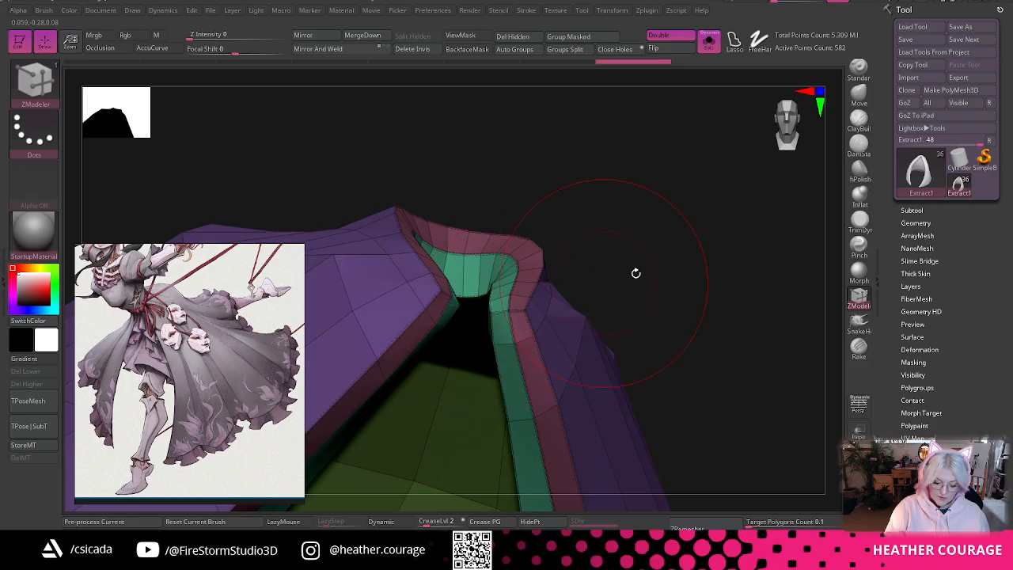
drag(635, 273, 699, 234)
mouse_move(666, 294)
mouse_down()
mouse_move(656, 337)
mouse_move(692, 326)
mouse_move(660, 229)
mouse_move(651, 219)
mouse_move(628, 228)
mouse_move(670, 252)
mouse_move(674, 237)
mouse_move(731, 203)
mouse_move(667, 188)
mouse_move(703, 151)
mouse_move(531, 319)
mouse_up()
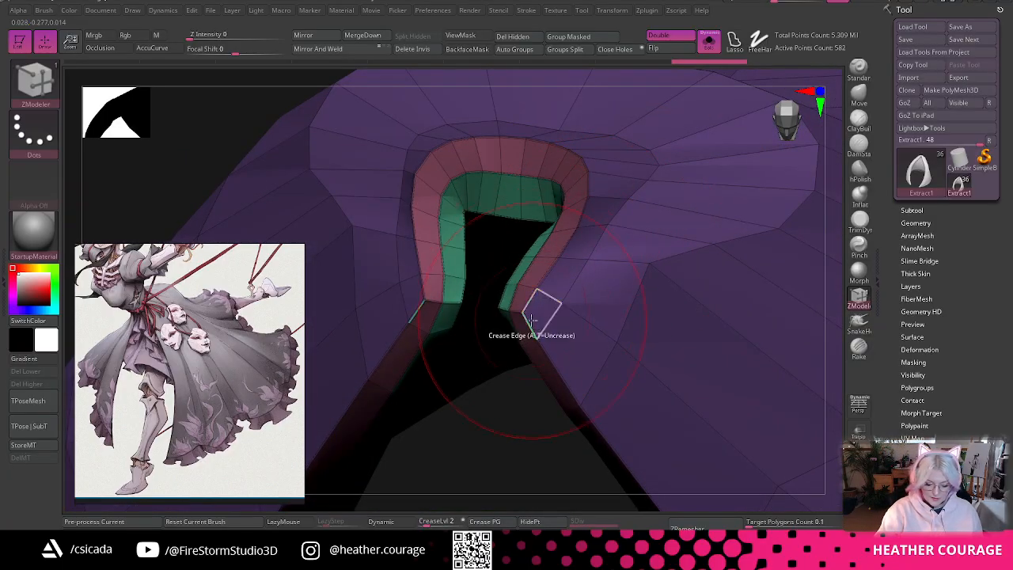
key(space)
click(505, 290)
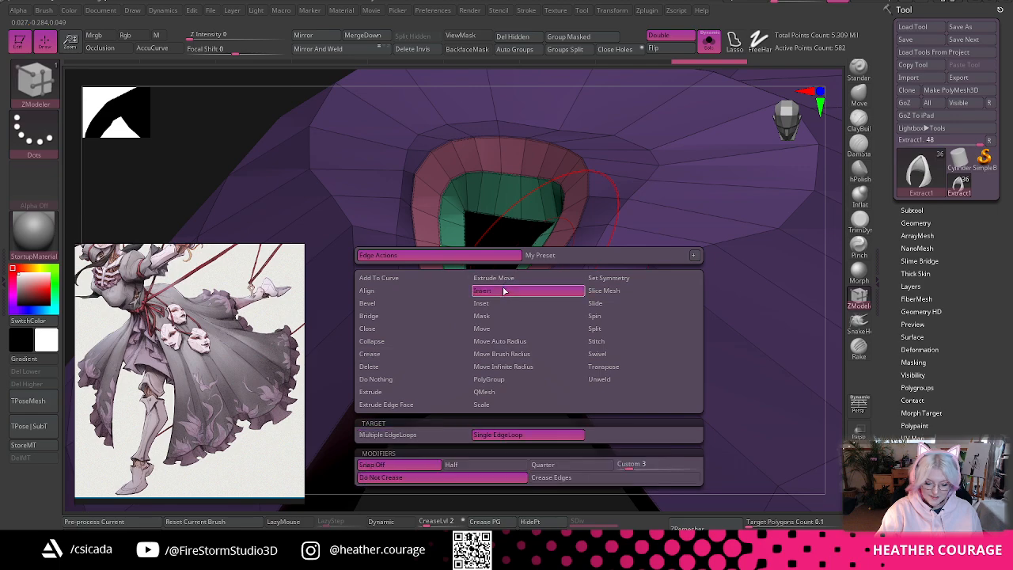
alt+click(542, 242)
drag(501, 455, 519, 348)
drag(662, 194, 558, 353)
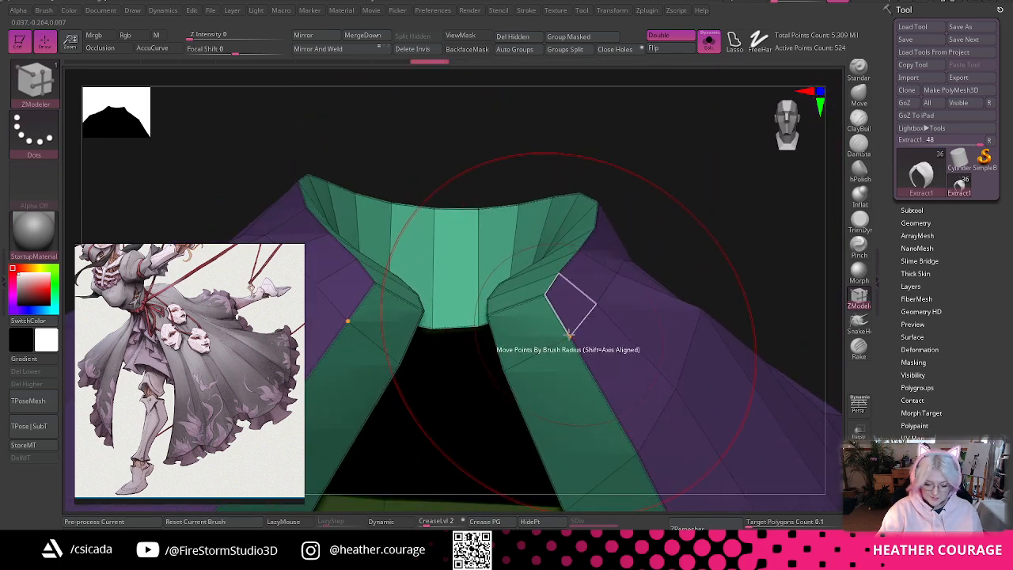
- Set ZModeler's point action to Stitch Two Points and merge the stray points along the front edge of the outer skirt's waist notch
key(space)
click(639, 385)
click(569, 336)
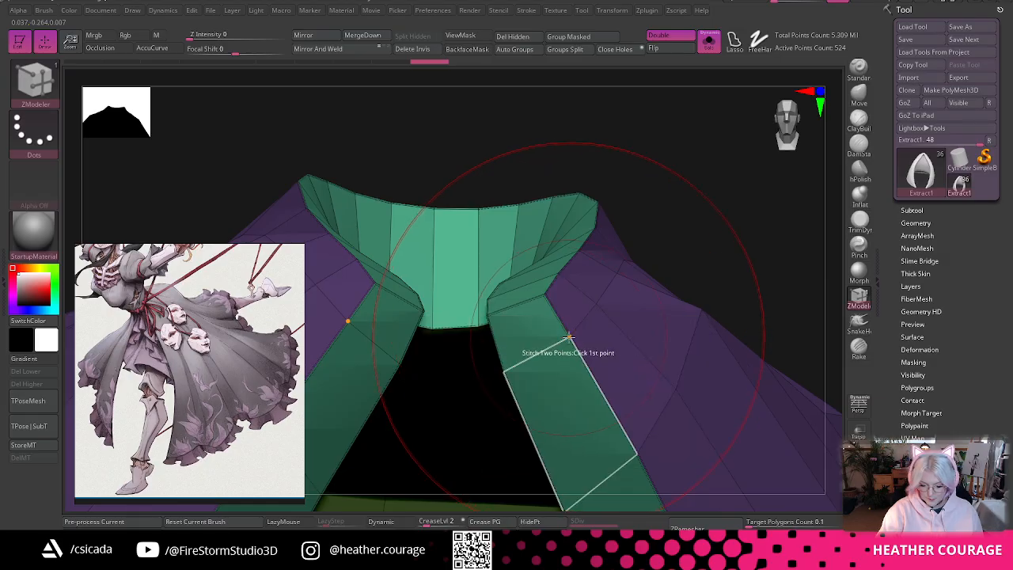
click(546, 296)
drag(717, 170, 712, 252)
click(562, 259)
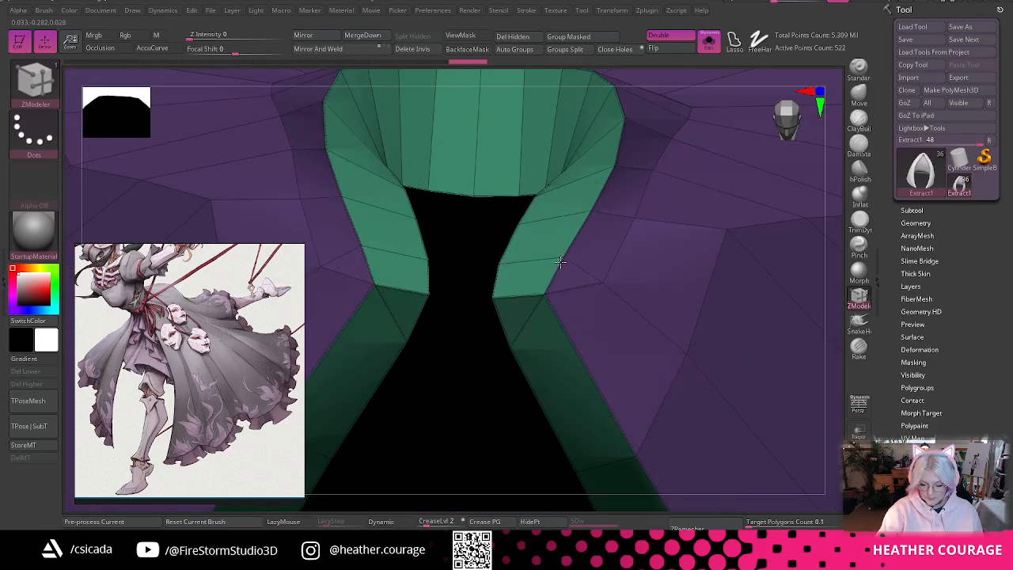
click(546, 294)
- Stitch the remaining surplus points on the skirt's waist rim, working around its side and inner corner
mouse_move(819, 242)
mouse_down()
mouse_move(819, 212)
mouse_move(844, 190)
mouse_move(732, 206)
mouse_move(638, 255)
mouse_up()
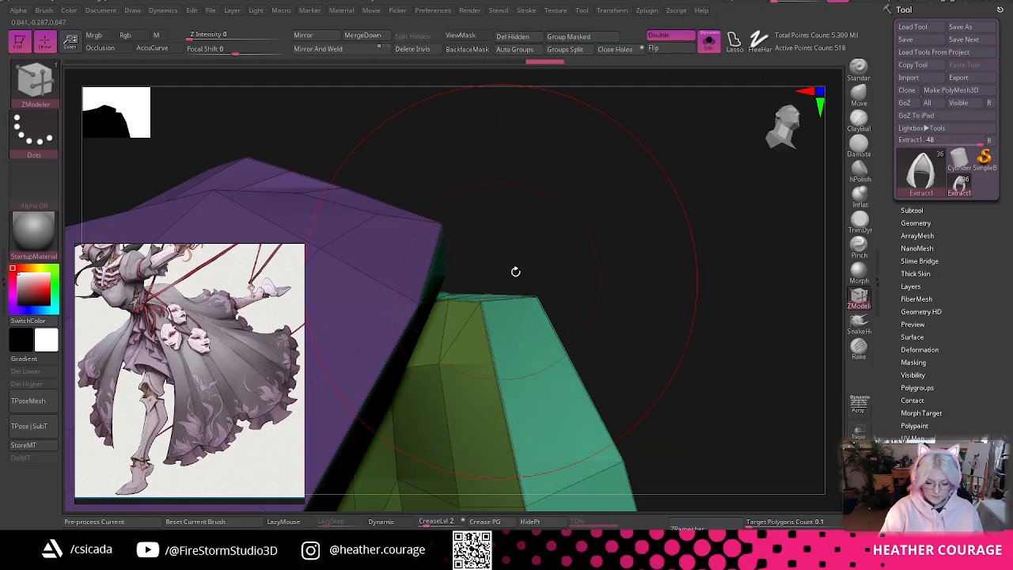
drag(516, 271, 669, 274)
key(space)
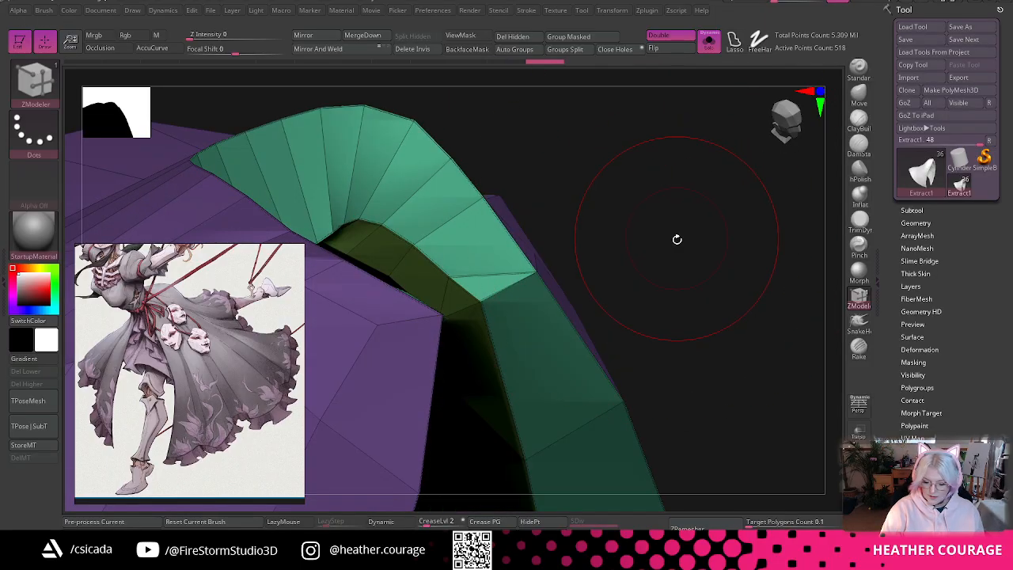
drag(678, 237, 452, 289)
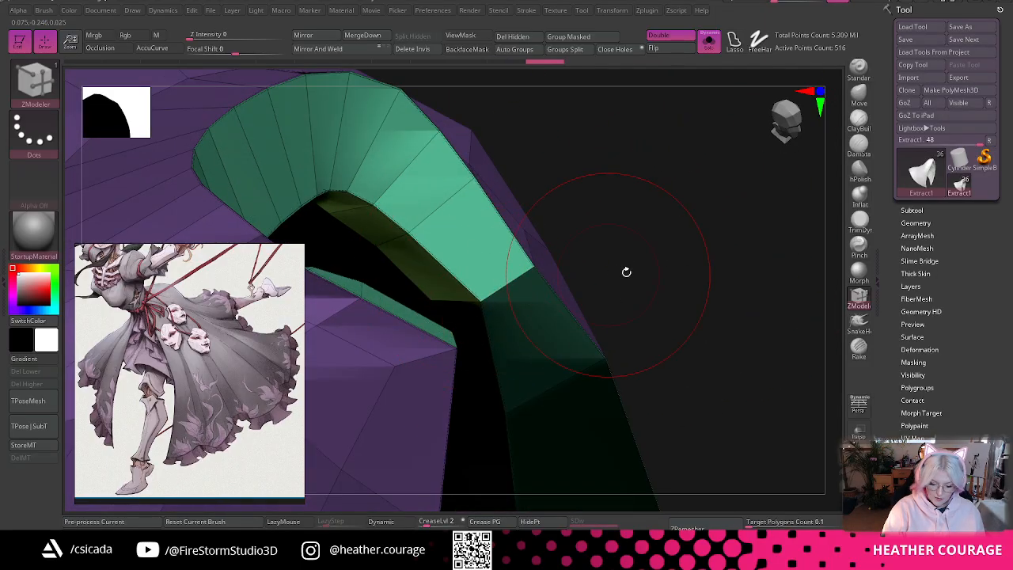
drag(626, 271, 711, 178)
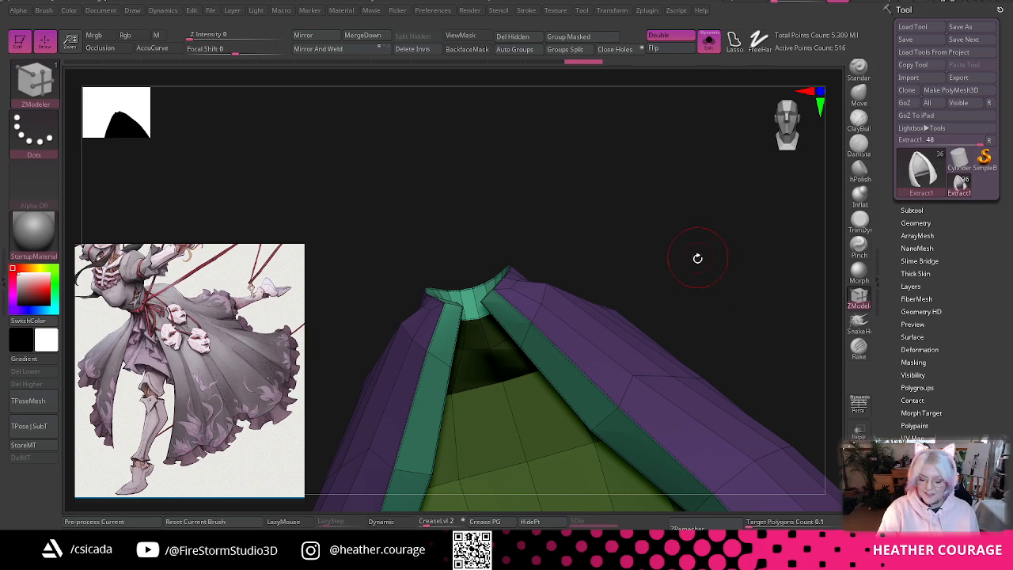
- Insert an edge loop along the border strip of the outer skirt's rim
drag(697, 258, 581, 353)
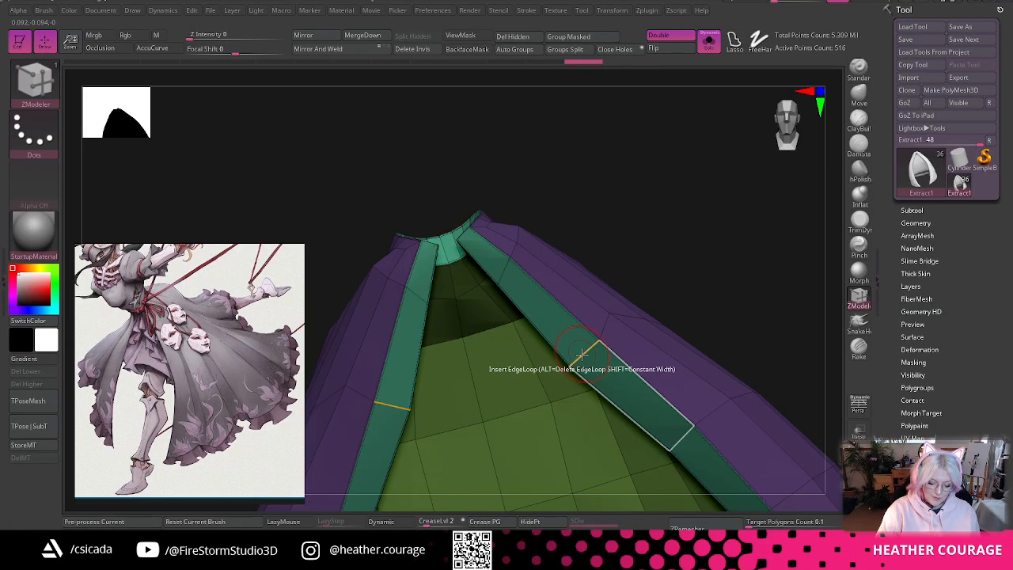
click(582, 353)
drag(674, 262, 688, 195)
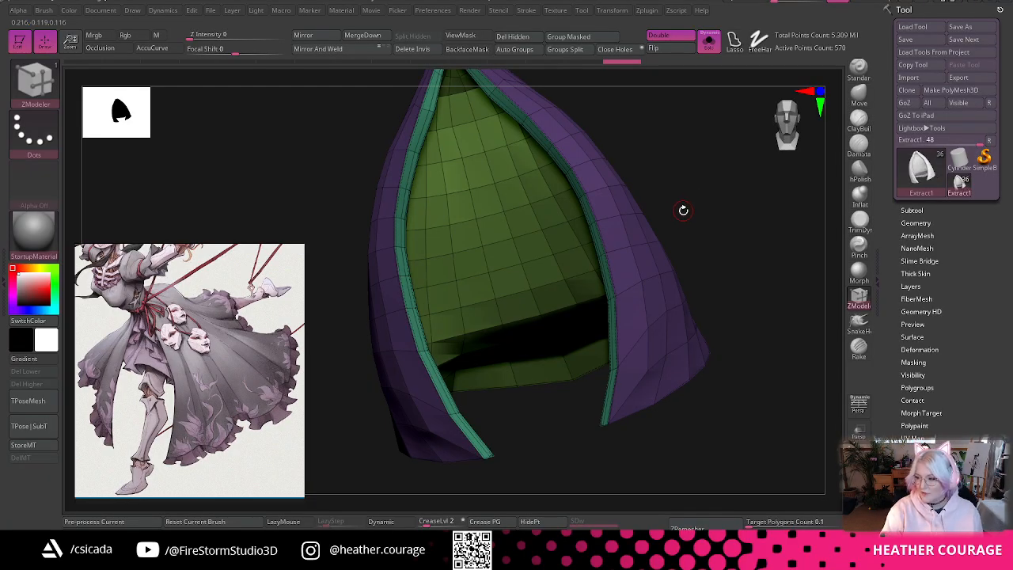
drag(699, 200, 649, 197)
- Turn on the Dynamic subdivision preview for the outer skirt and inspect its smoothed shape with and without polyframes
key(ctrl+z)
click(659, 272)
click(799, 128)
key(shift+f)
click(390, 522)
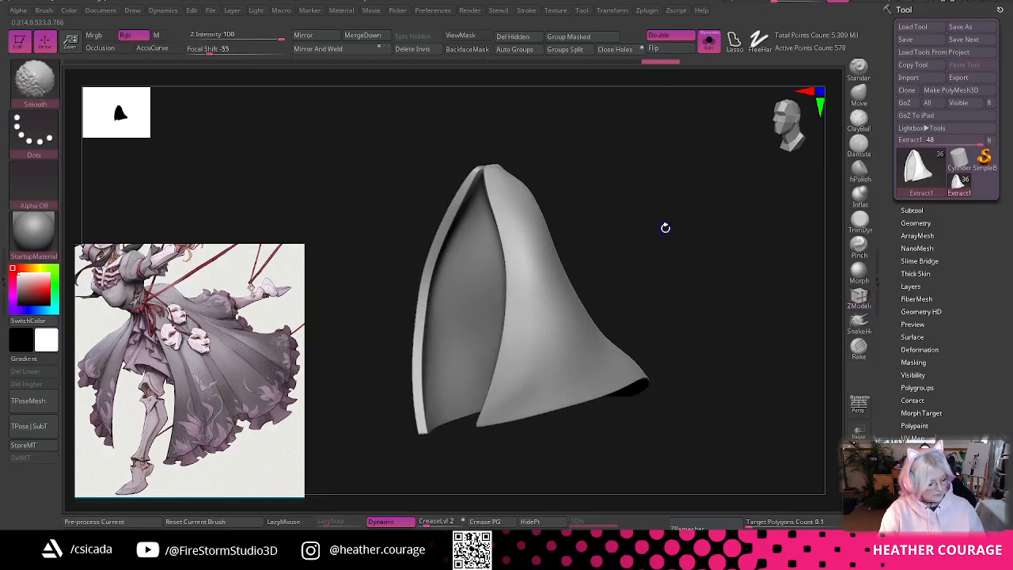
key(shift+f)
mouse_move(669, 230)
mouse_down()
mouse_move(704, 235)
mouse_move(688, 261)
mouse_move(645, 285)
mouse_up()
key(space)
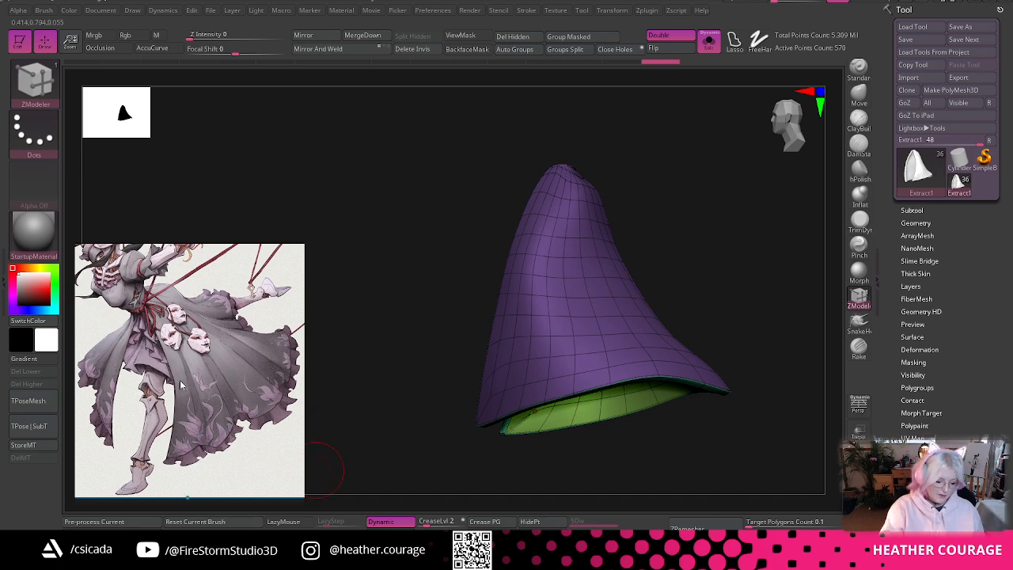
mouse_move(617, 241)
mouse_down()
mouse_move(742, 215)
mouse_move(688, 262)
mouse_move(686, 181)
mouse_move(685, 271)
mouse_move(661, 224)
mouse_up()
key(shift+f)
drag(791, 136, 713, 200)
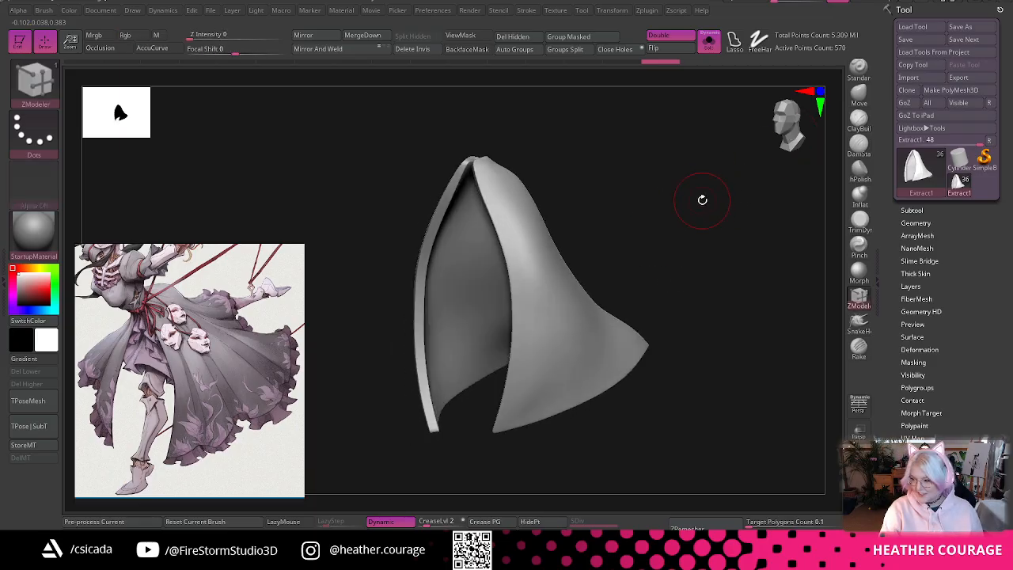
- Subdivide the outer skirt mesh up to subdivision level 5
key(ctrl+d)
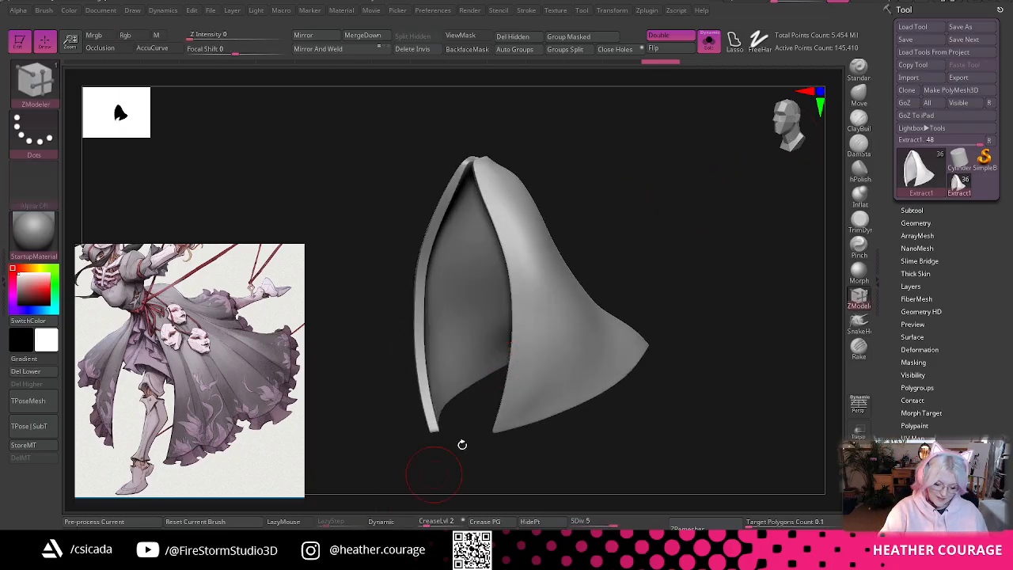
key(space)
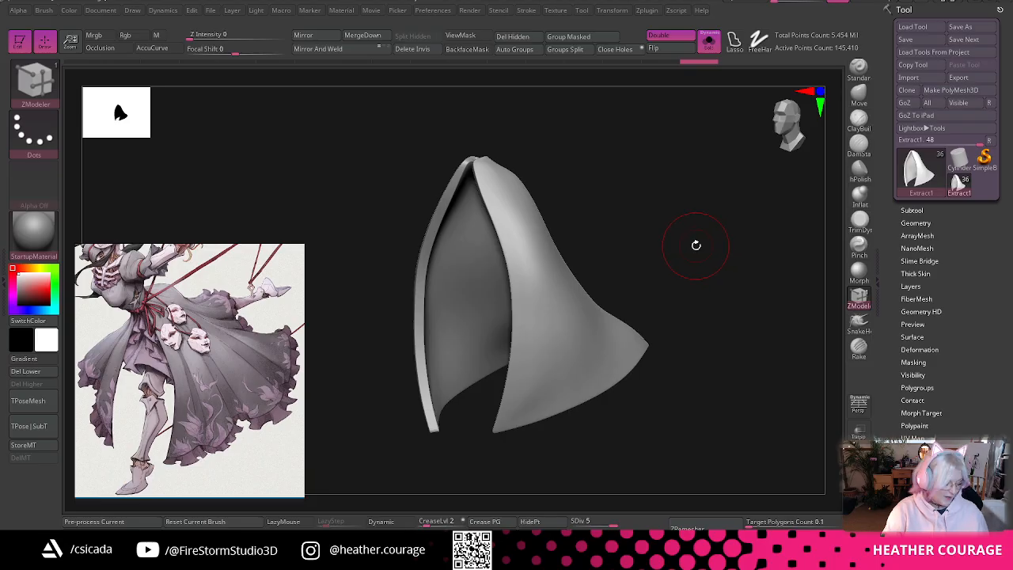
drag(695, 245, 733, 197)
- Build up a raised ridge down the edge of the skirt's front opening with the ClayBuildup brush at Z Intensity 20
click(852, 125)
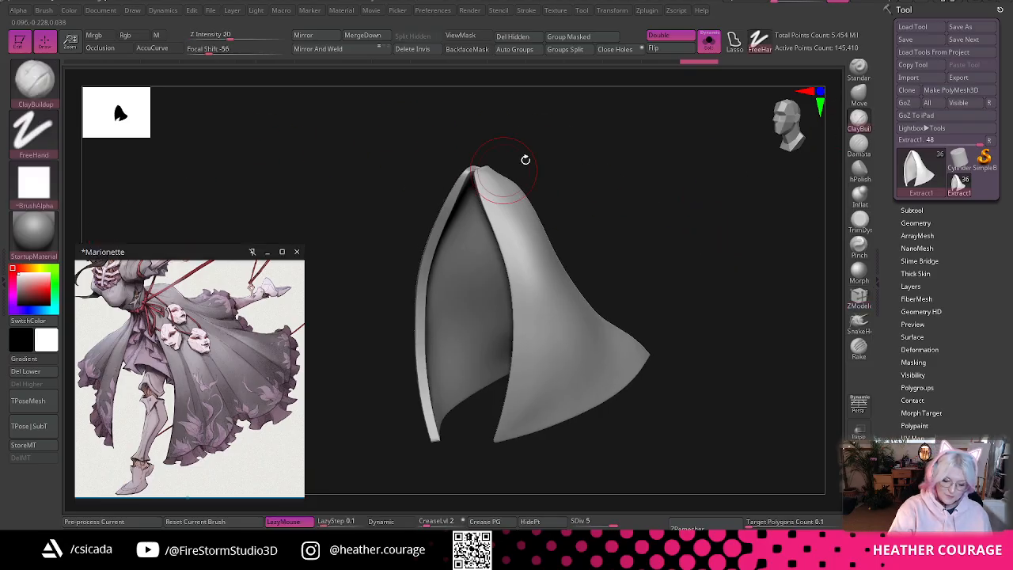
key(space)
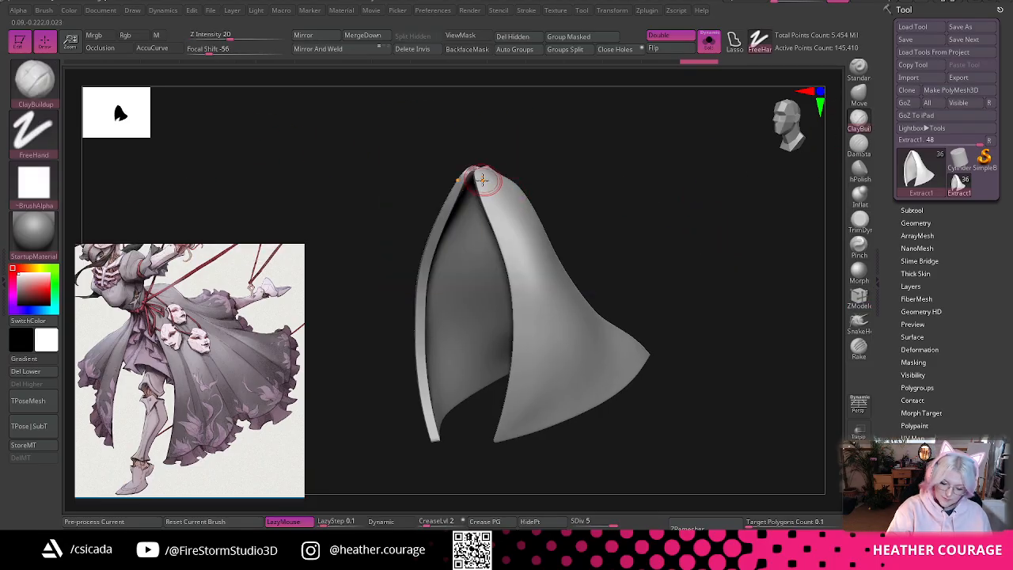
drag(523, 323, 511, 418)
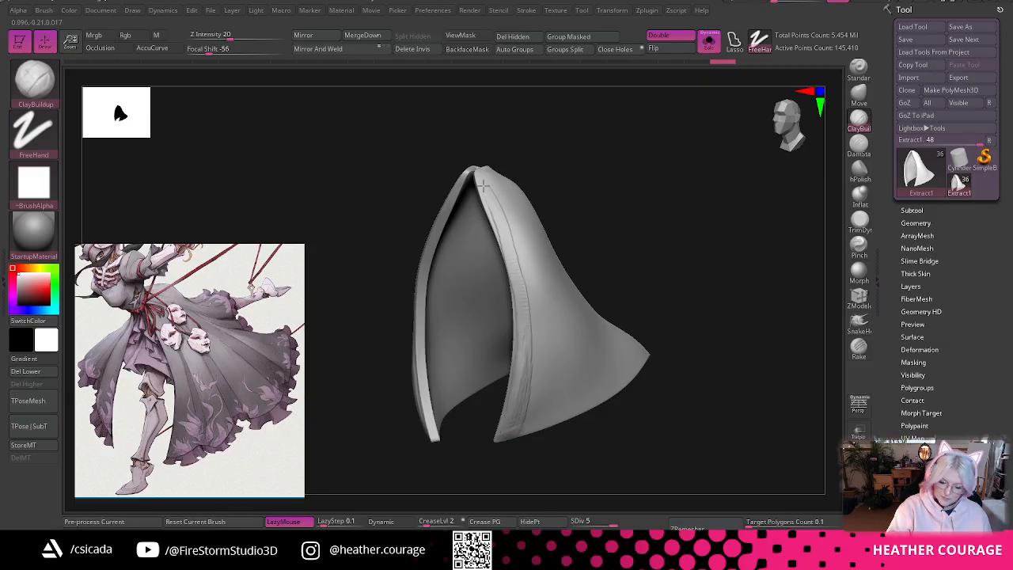
mouse_move(480, 179)
mouse_down()
mouse_move(507, 250)
mouse_move(519, 383)
mouse_up()
drag(519, 281, 516, 391)
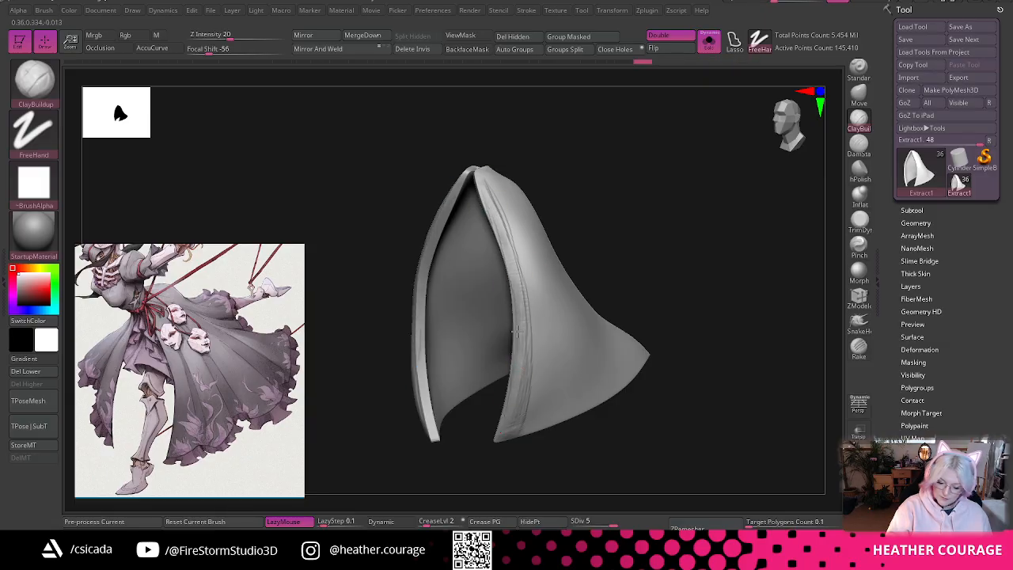
mouse_move(711, 268)
mouse_down()
mouse_move(673, 237)
mouse_move(678, 260)
mouse_up()
key(space)
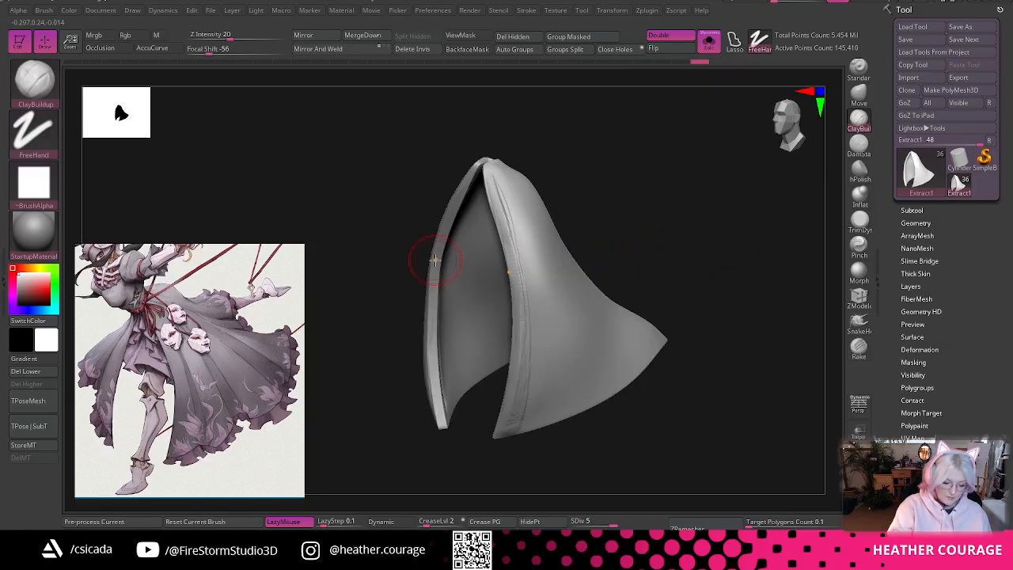
- Switch the ClayBuildup brush to Alpha 01 and sculpt a soft vertical fold beside the skirt's front opening
click(35, 187)
click(153, 194)
drag(667, 194, 622, 204)
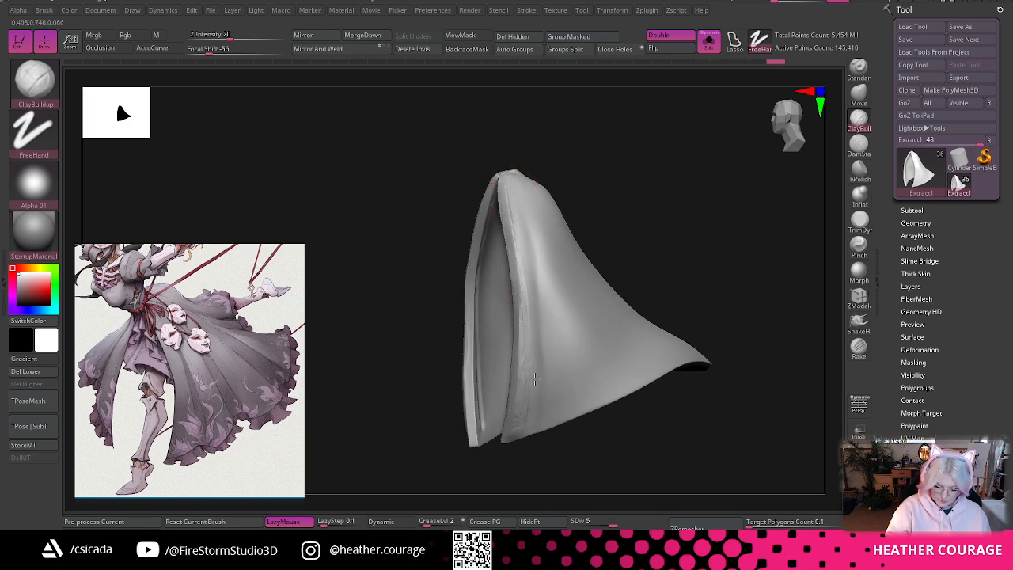
mouse_move(507, 190)
mouse_down()
mouse_move(525, 357)
mouse_move(536, 328)
mouse_up()
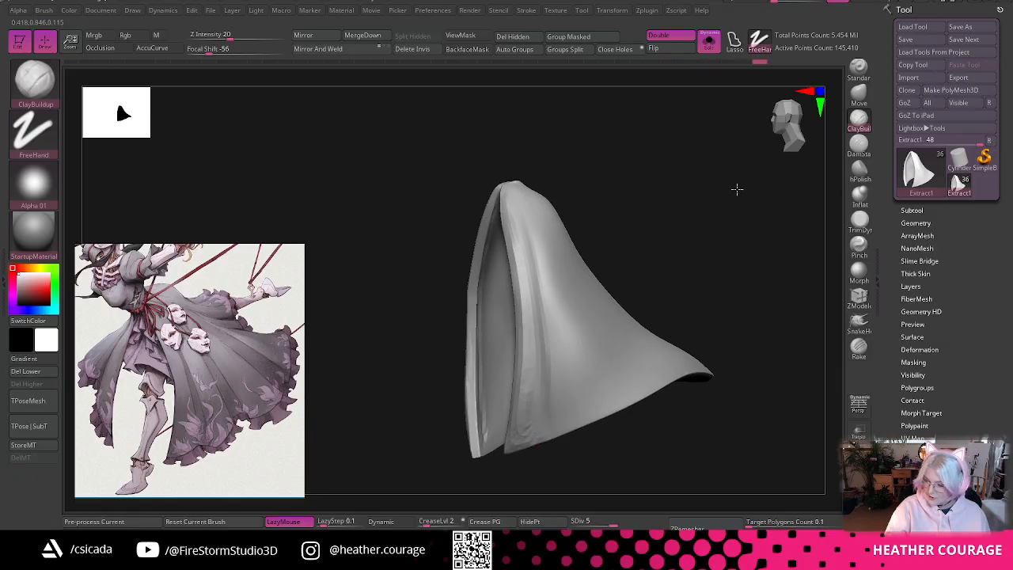
drag(735, 188, 734, 148)
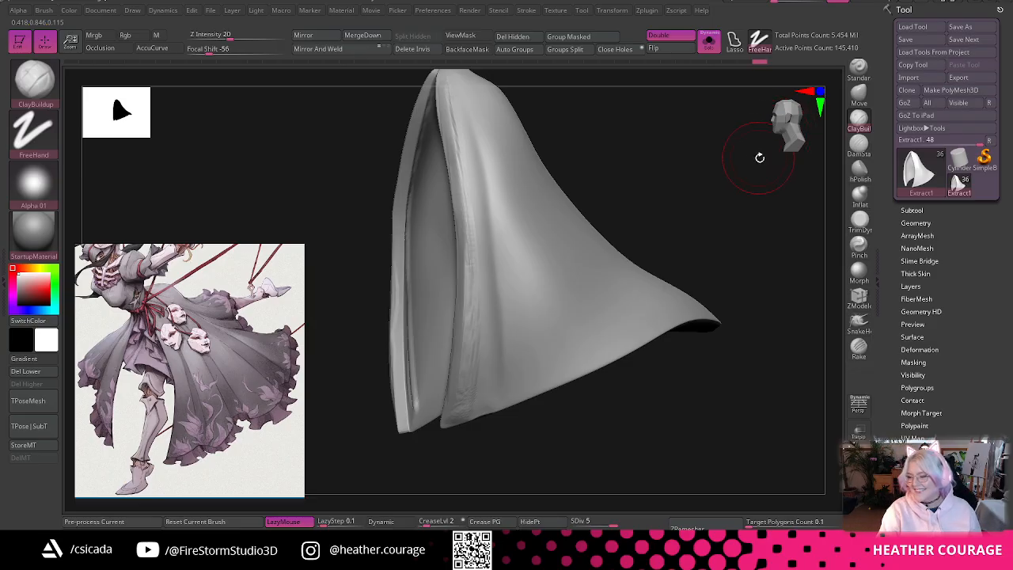
drag(720, 181, 677, 241)
- Deepen the long folds beside the skirt's opening with ClayBuildup, checking the hem and rim with polyframes shown
key(shift+f)
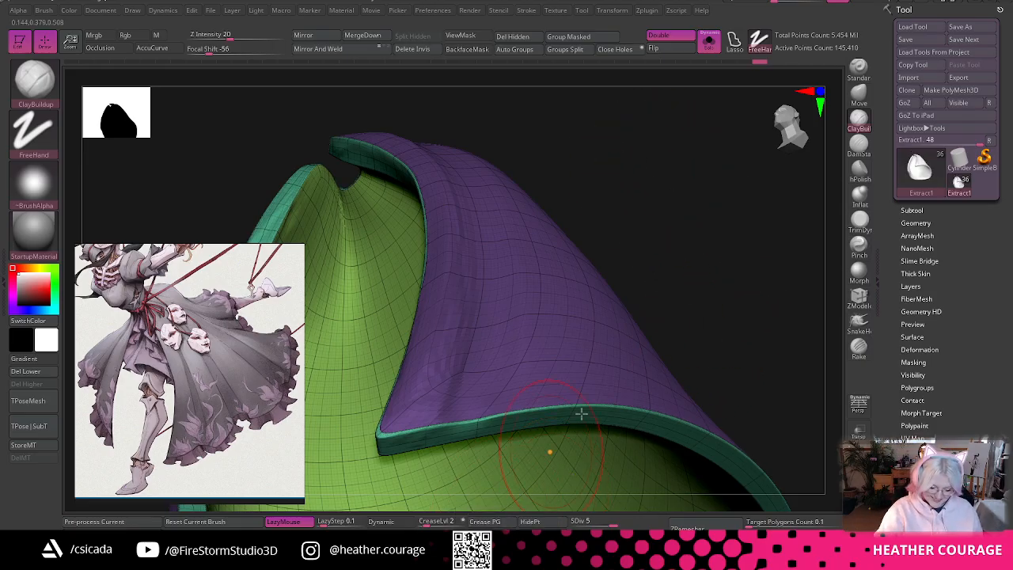
drag(726, 274, 592, 170)
key(space)
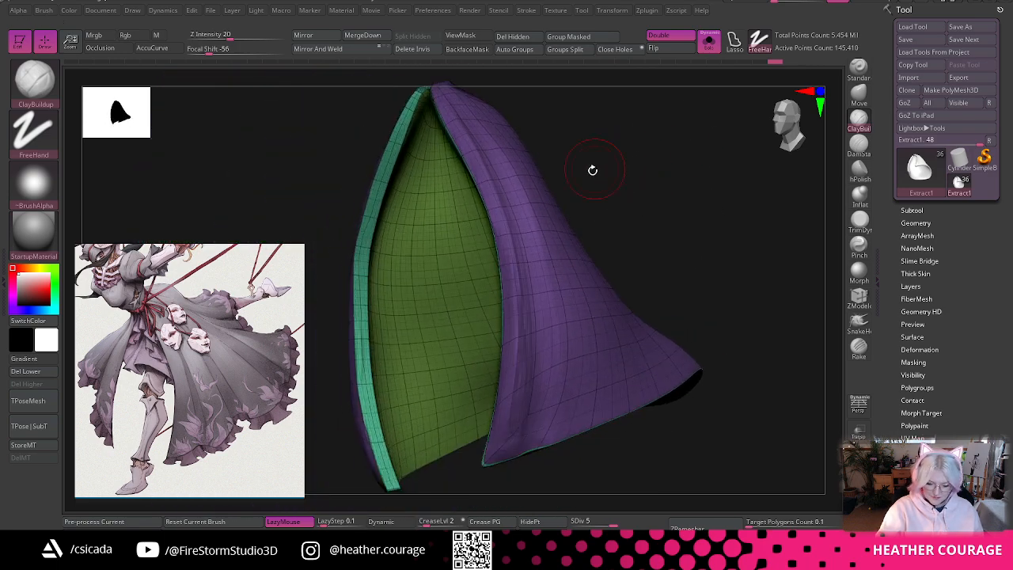
mouse_move(676, 86)
mouse_down()
mouse_move(664, 140)
mouse_move(530, 179)
mouse_up()
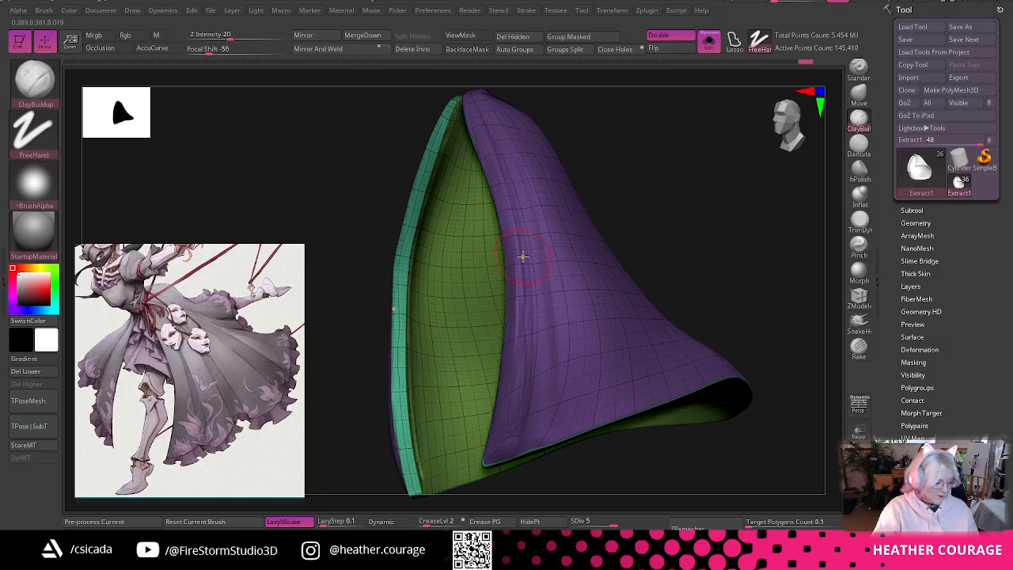
key(shift+f)
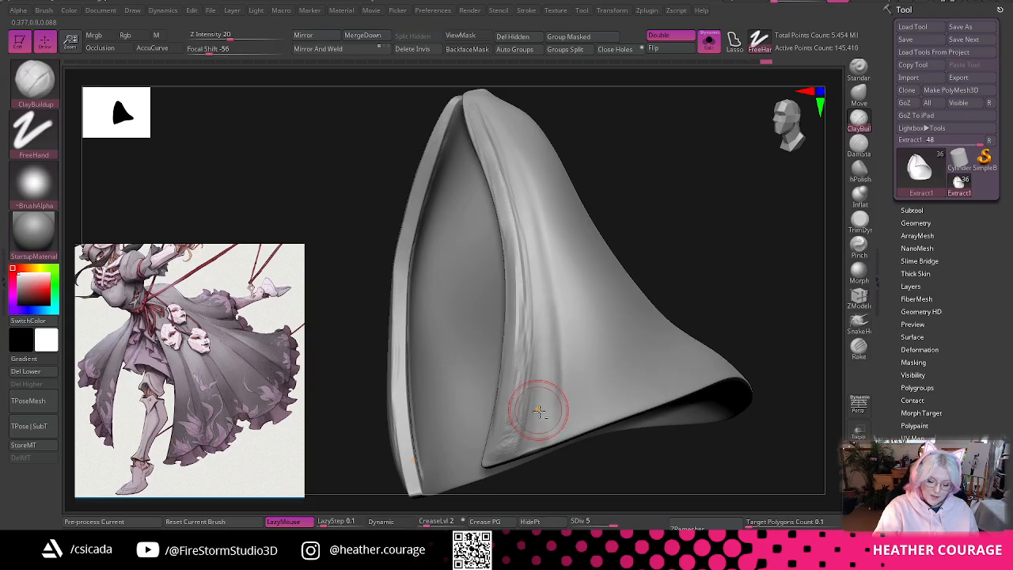
mouse_move(655, 161)
mouse_down()
mouse_move(683, 179)
mouse_move(678, 167)
mouse_move(705, 161)
mouse_move(606, 174)
mouse_up()
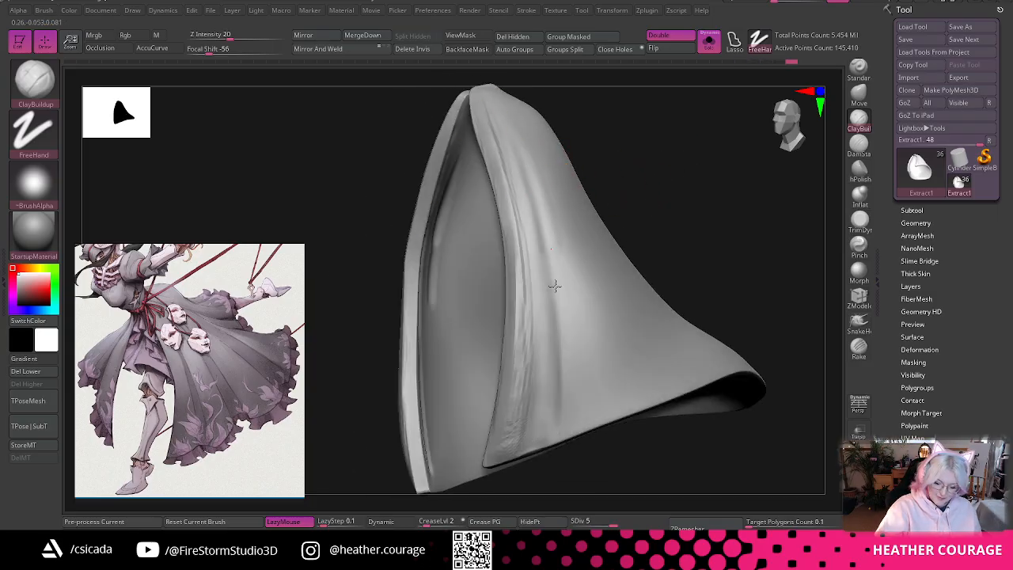
drag(694, 193, 723, 224)
- Enable BackfaceMask for the brush and smooth out the fold marks pushed through to the skirt's inner surface
click(467, 49)
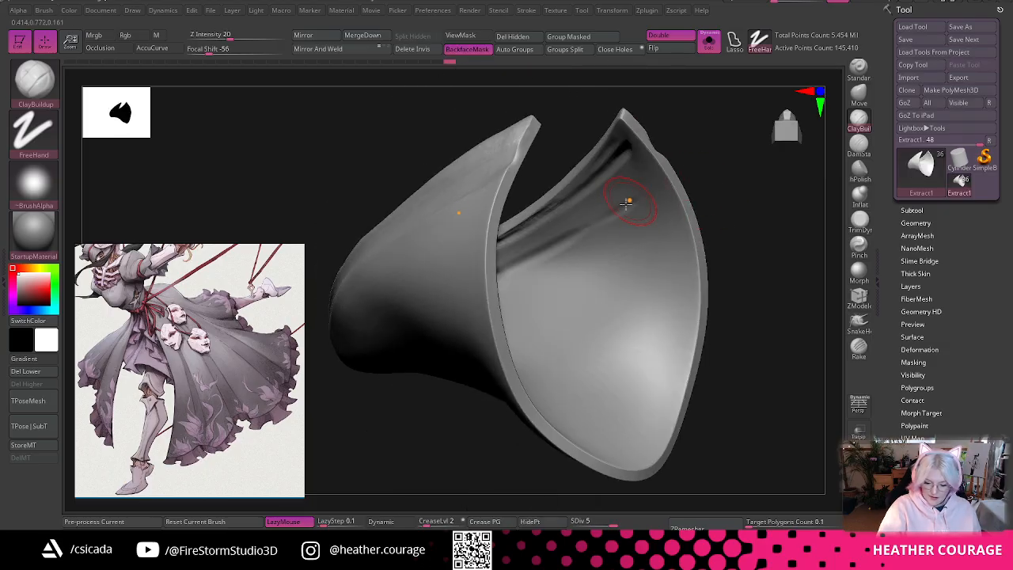
key(shift)
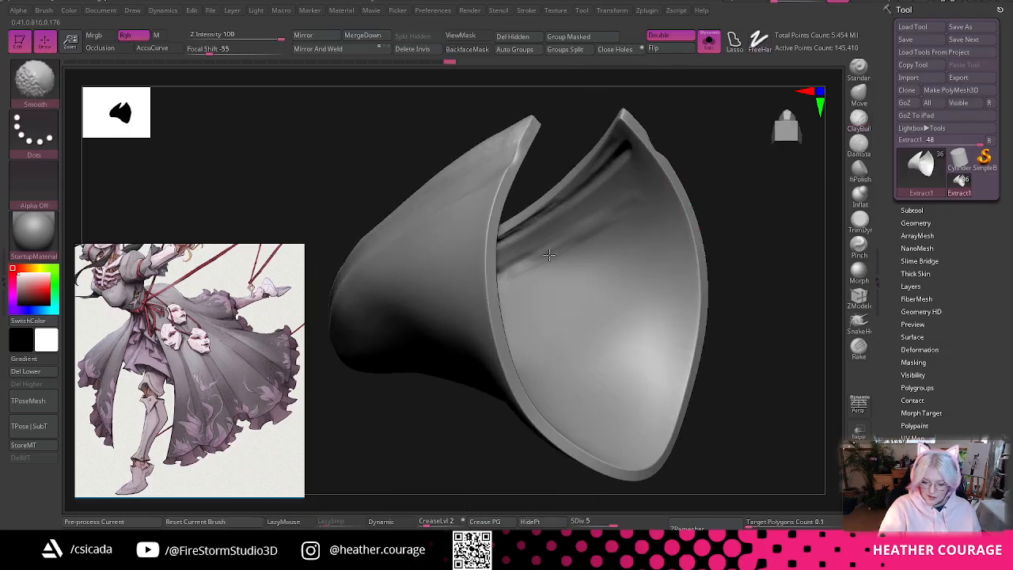
drag(698, 131, 689, 100)
key(shift)
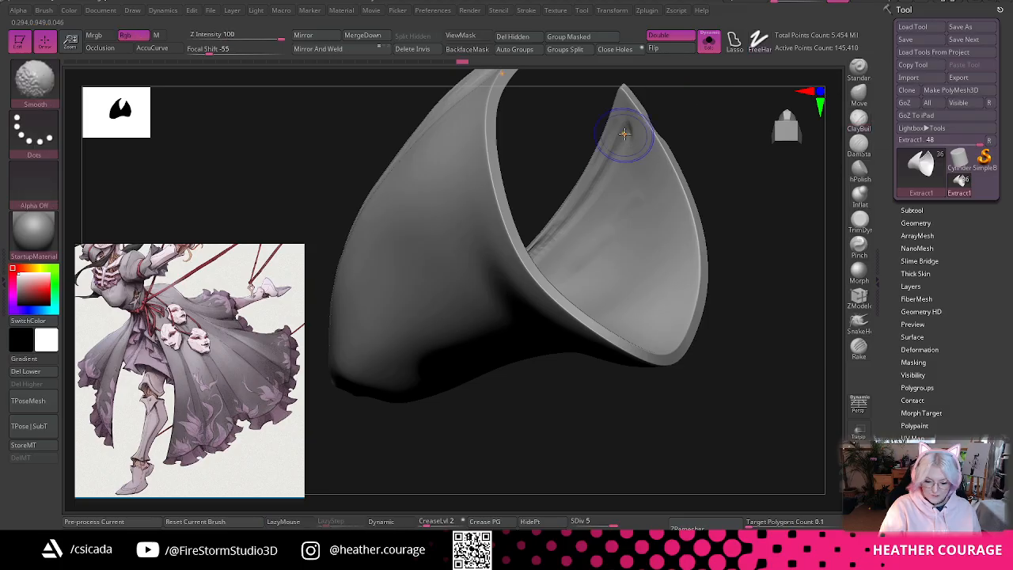
mouse_move(692, 204)
mouse_down()
mouse_move(720, 301)
mouse_move(712, 174)
mouse_move(633, 233)
mouse_up()
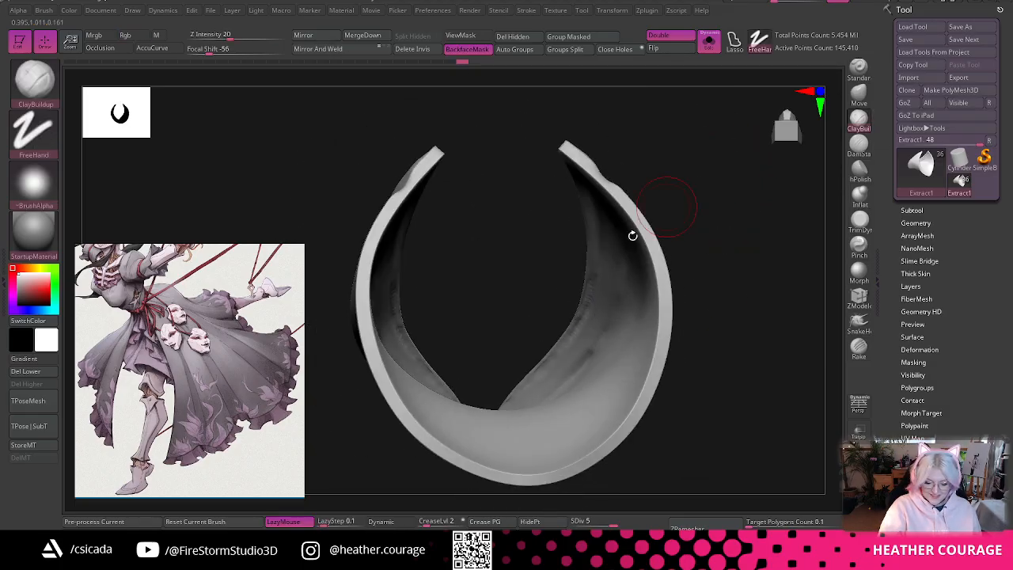
key(shift)
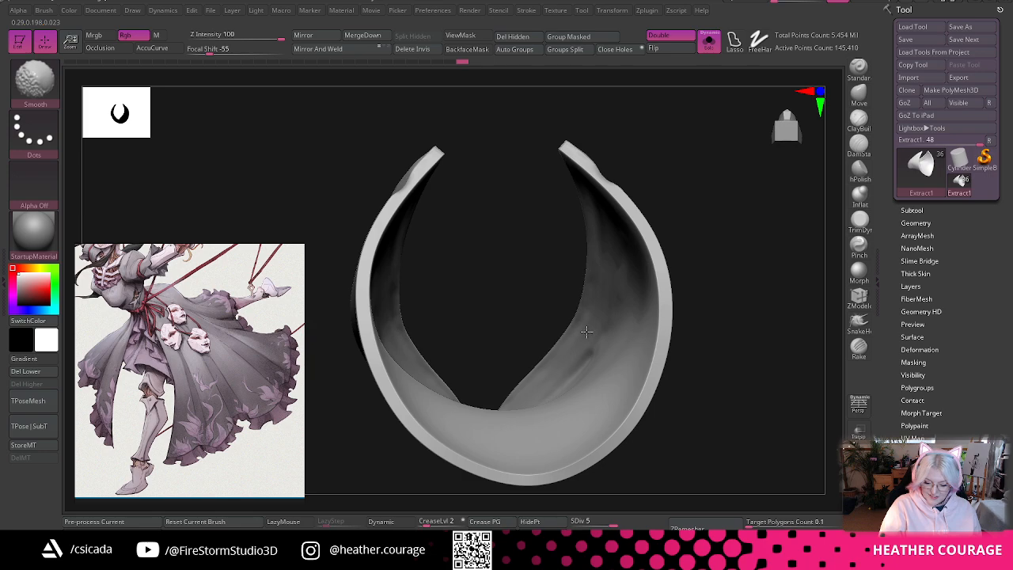
mouse_move(696, 372)
mouse_down()
mouse_move(731, 317)
mouse_move(716, 378)
mouse_move(765, 213)
mouse_move(811, 175)
mouse_up()
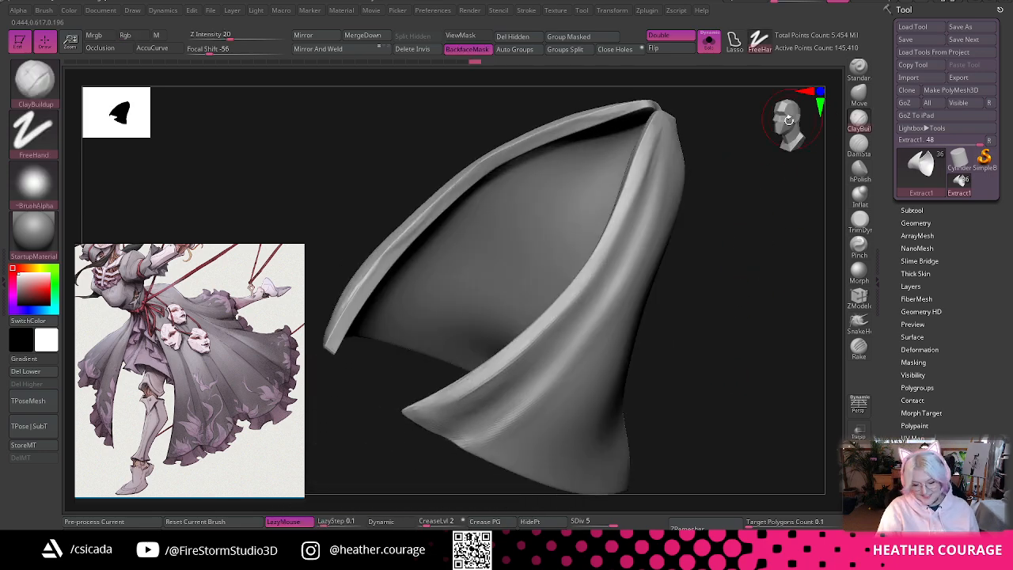
- Sculpt further long folds with ClayBuildup from the waist down to the hem on the skirt's outer side
drag(788, 119, 729, 224)
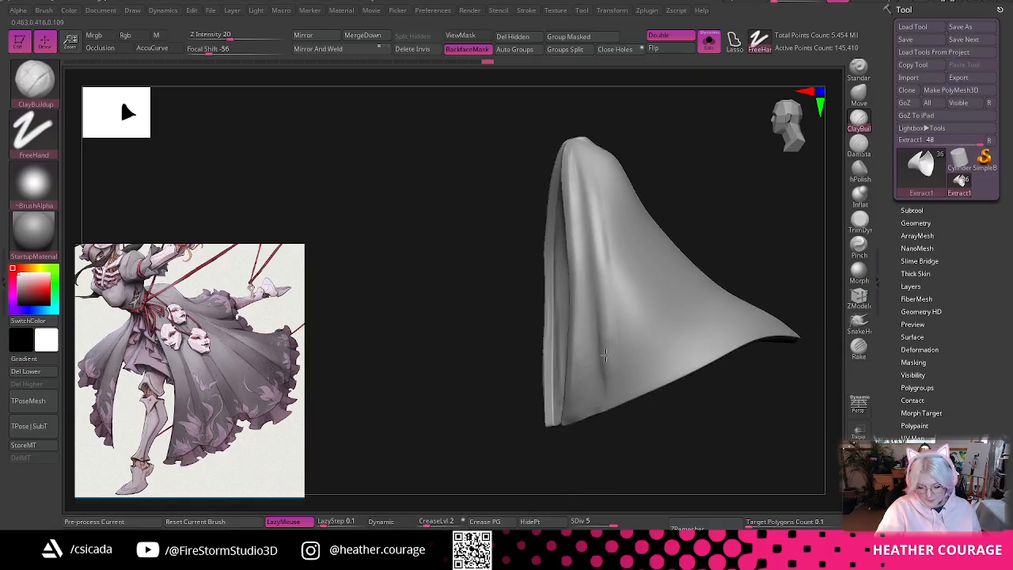
key(space)
mouse_move(694, 169)
mouse_down()
mouse_move(712, 185)
mouse_move(584, 149)
mouse_up()
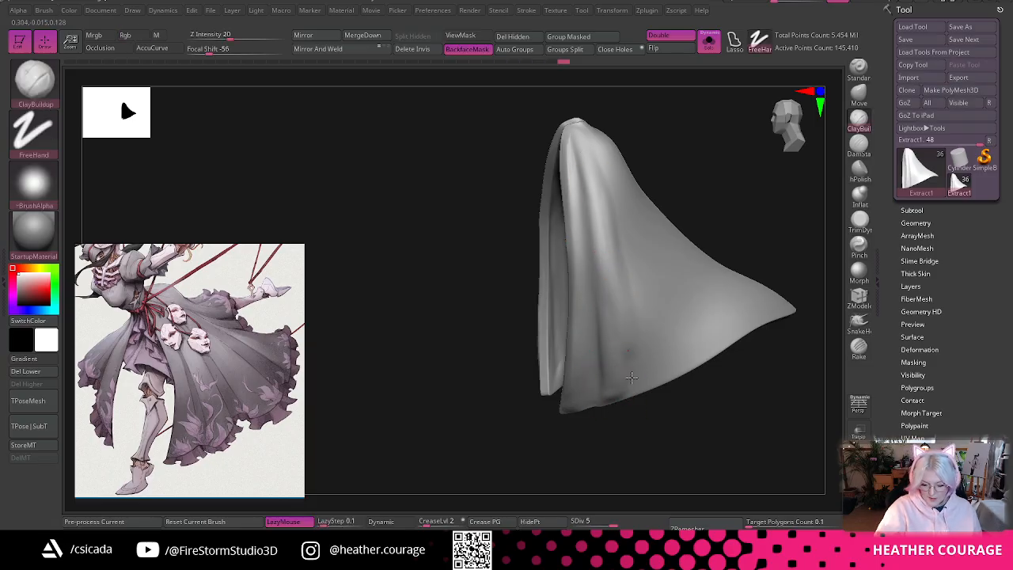
drag(720, 191, 685, 203)
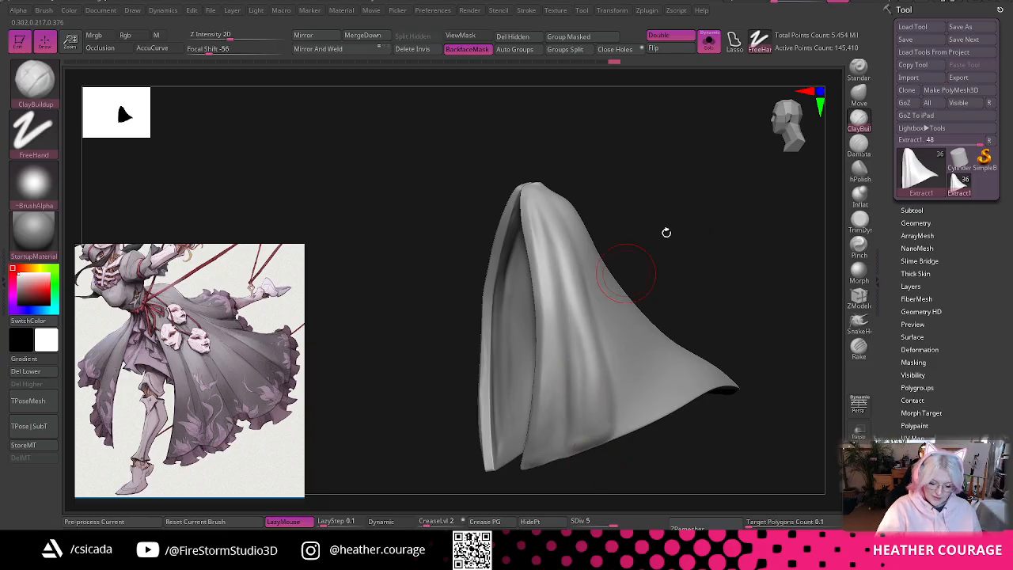
- Sculpt long folds with ClayBuildup from the waist diagonally down to the hem across the skirt's side
mouse_move(667, 231)
mouse_down()
mouse_move(554, 262)
mouse_move(563, 451)
mouse_up()
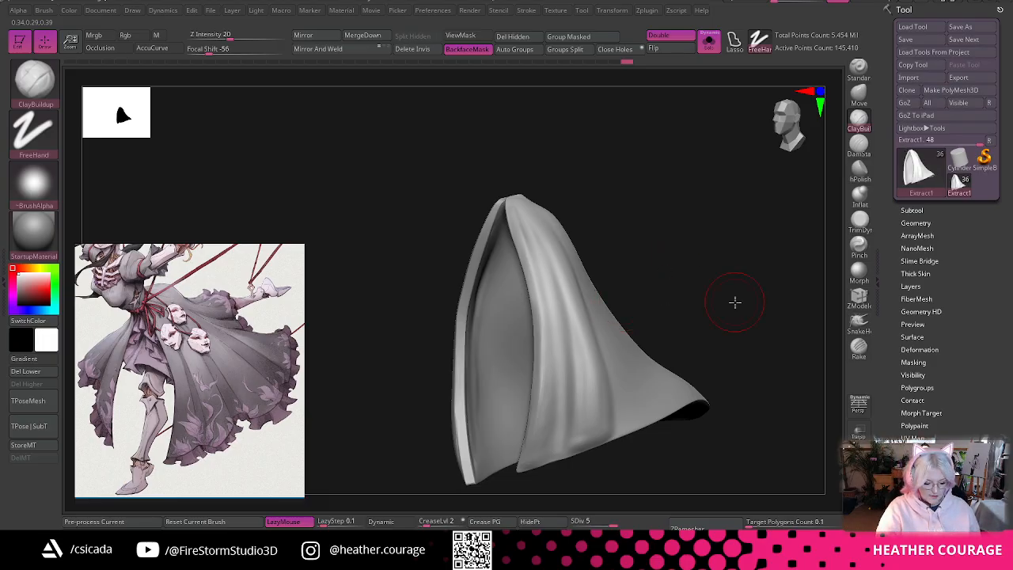
mouse_move(734, 302)
mouse_down()
mouse_move(773, 294)
mouse_move(696, 308)
mouse_move(720, 271)
mouse_up()
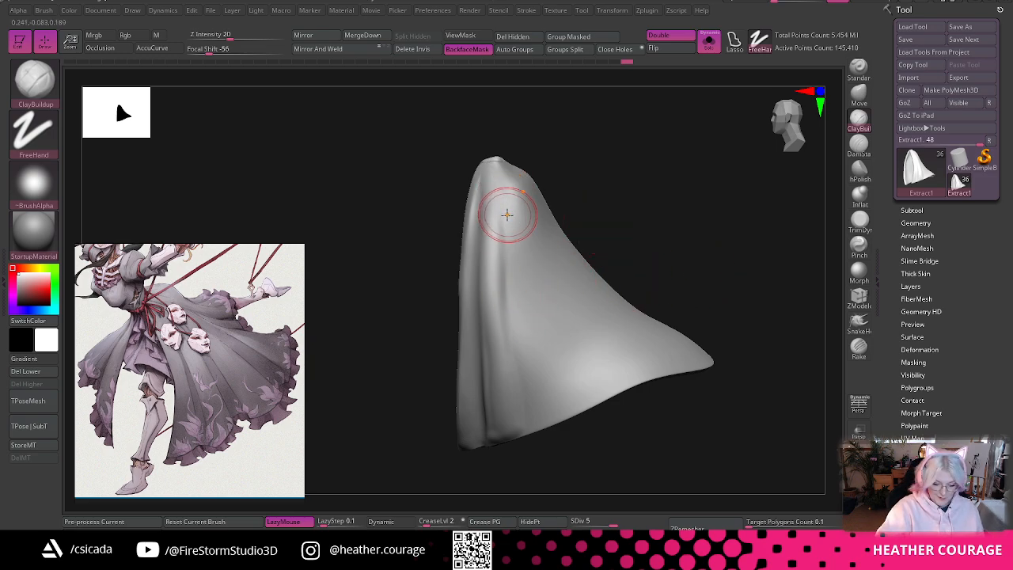
drag(507, 214, 509, 249)
drag(508, 237, 544, 360)
drag(544, 360, 520, 276)
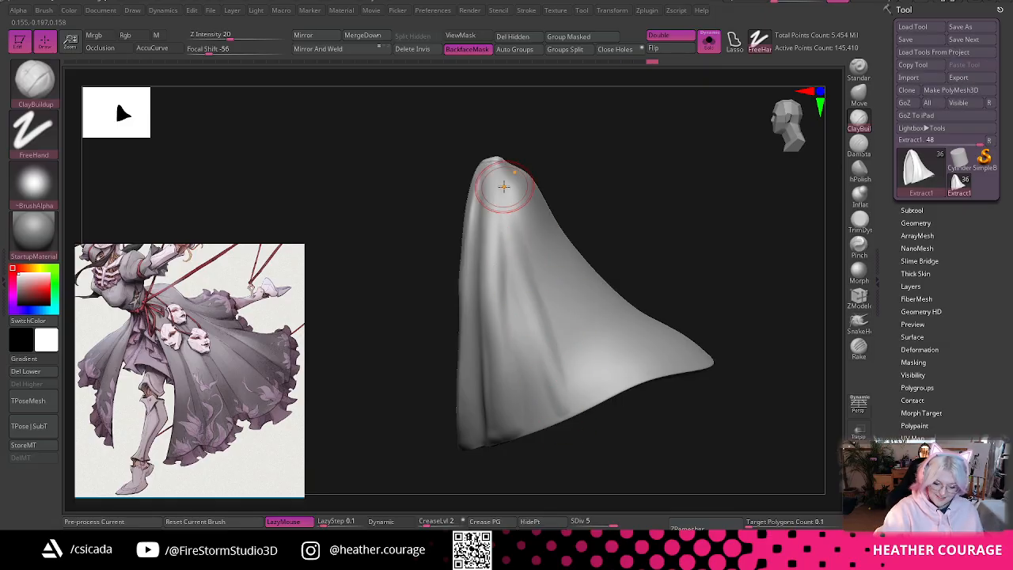
drag(508, 209, 589, 384)
mouse_move(548, 300)
mouse_down()
mouse_move(590, 383)
mouse_move(572, 411)
mouse_up()
drag(570, 365, 594, 399)
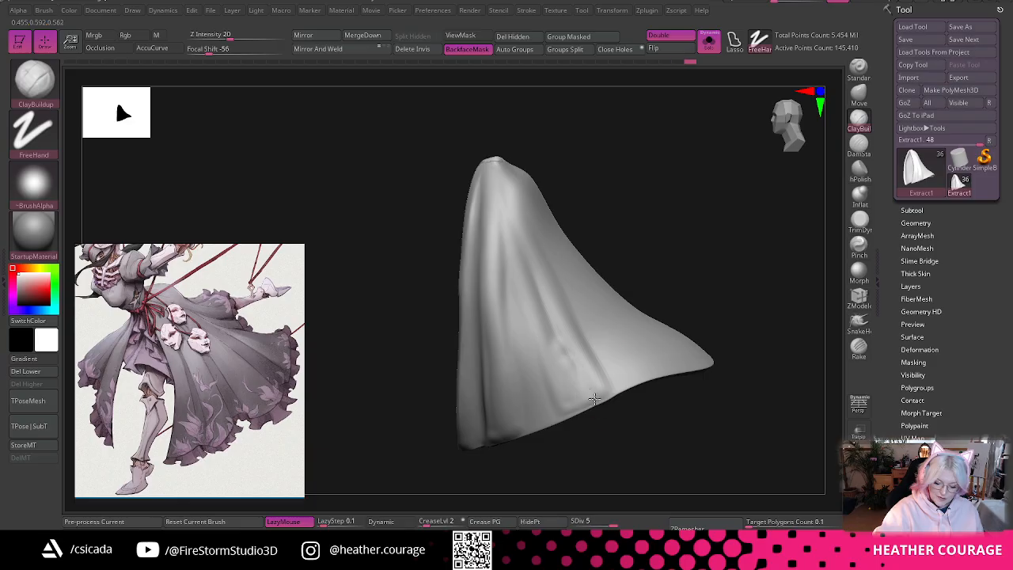
- Build up the lower part of the side folds toward the hem and soften their upper area with Smooth
mouse_move(561, 338)
mouse_down()
mouse_move(530, 253)
mouse_move(579, 394)
mouse_up()
drag(531, 280, 573, 402)
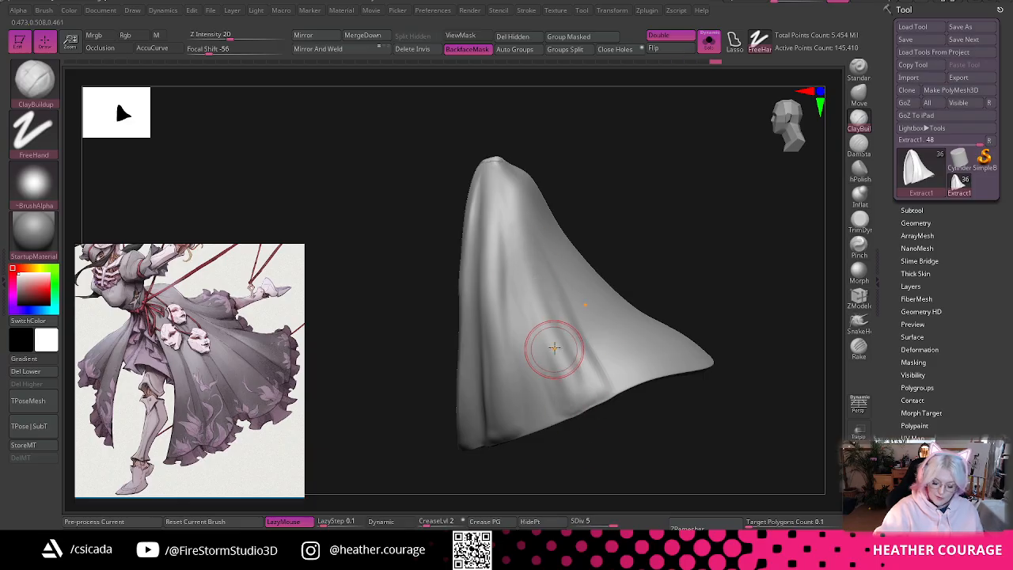
drag(555, 349, 572, 410)
drag(539, 285, 592, 401)
drag(531, 267, 591, 402)
drag(539, 294, 580, 413)
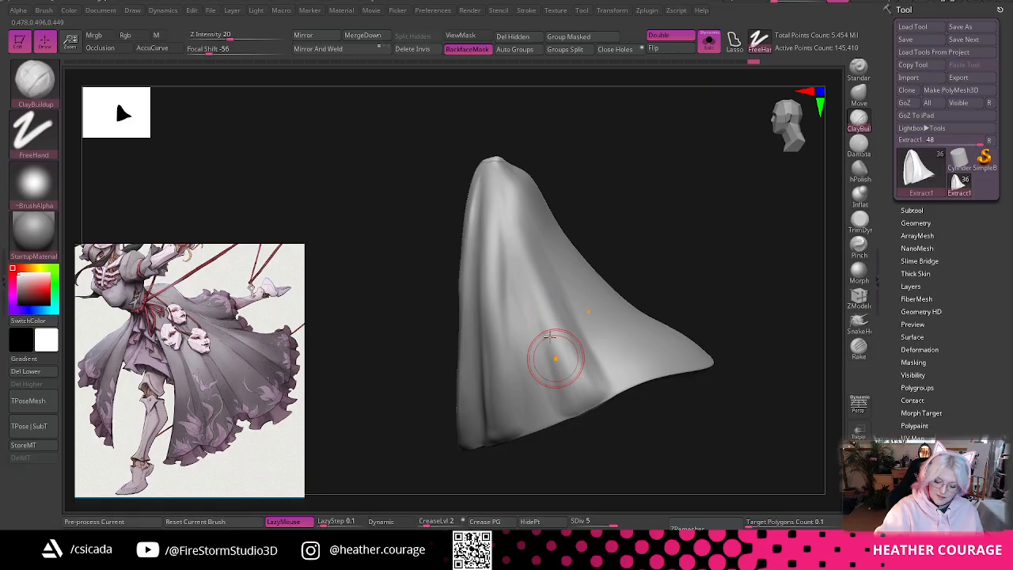
drag(557, 360, 587, 420)
drag(521, 238, 568, 349)
shift+drag(532, 274, 529, 307)
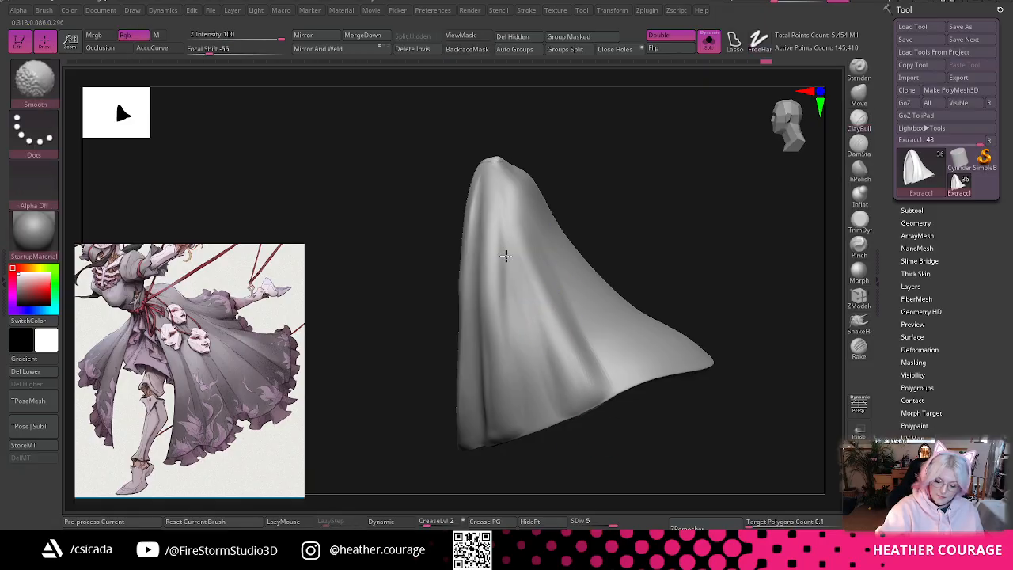
- Lower the skirt to subdivision level 4 and strengthen the broad side folds down to the hem with ClayBuildup
drag(638, 194, 716, 241)
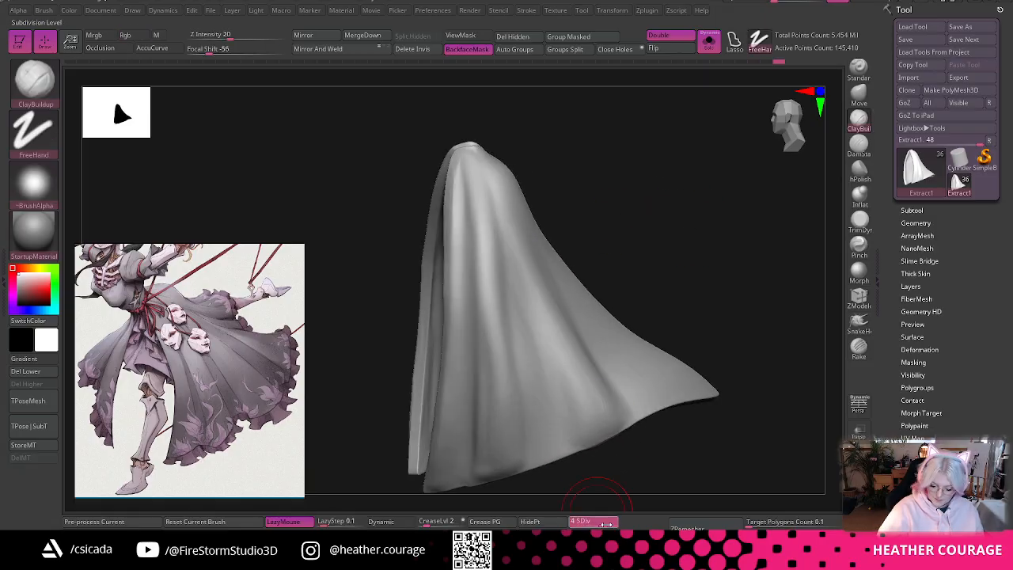
key(shift+d)
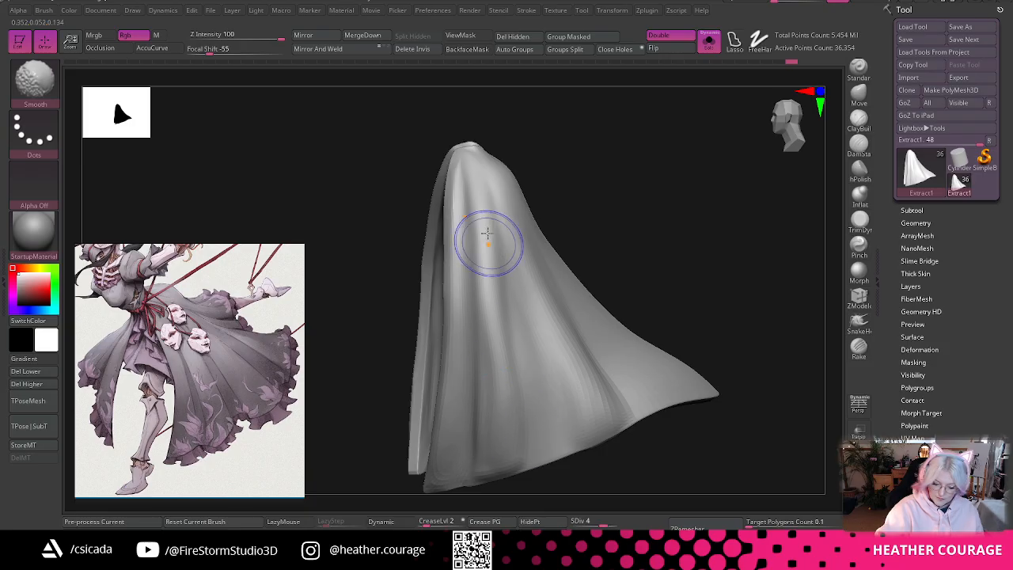
mouse_move(673, 240)
mouse_down()
mouse_move(742, 208)
mouse_move(741, 219)
mouse_move(745, 148)
mouse_up()
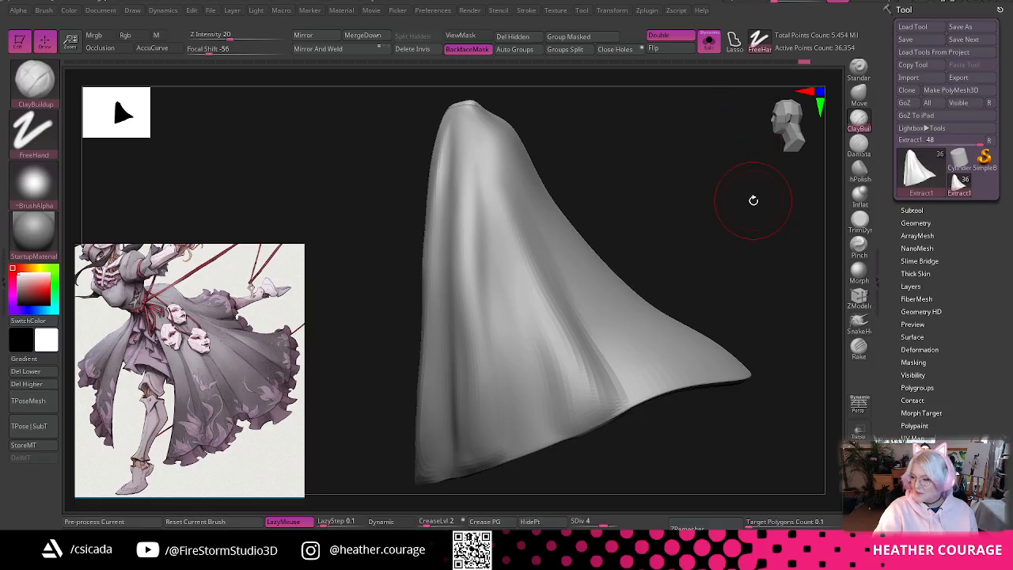
mouse_move(740, 190)
mouse_down()
mouse_move(683, 235)
mouse_move(594, 244)
mouse_move(464, 226)
mouse_move(525, 450)
mouse_up()
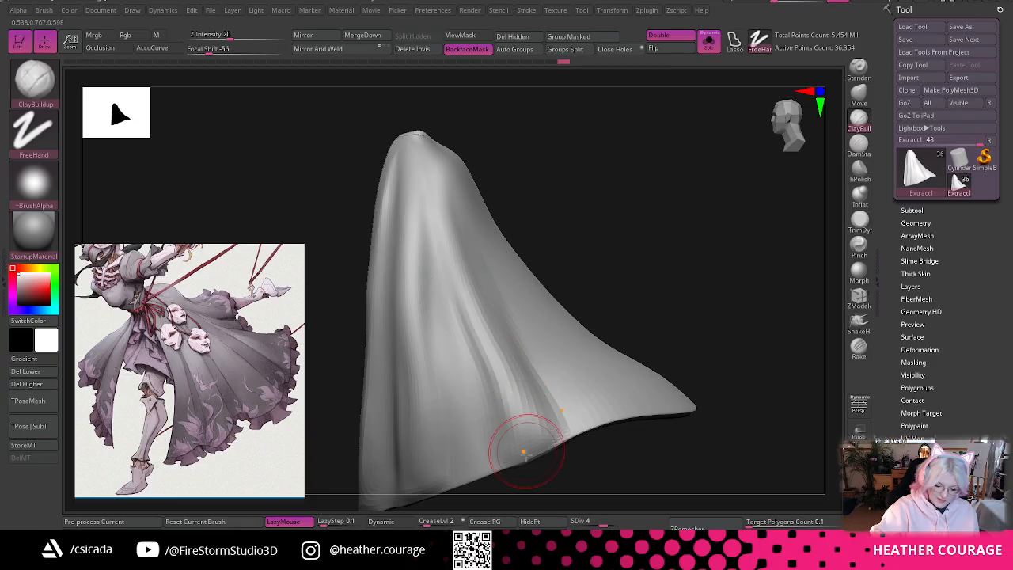
drag(459, 273, 483, 412)
drag(417, 213, 423, 380)
drag(416, 321, 409, 435)
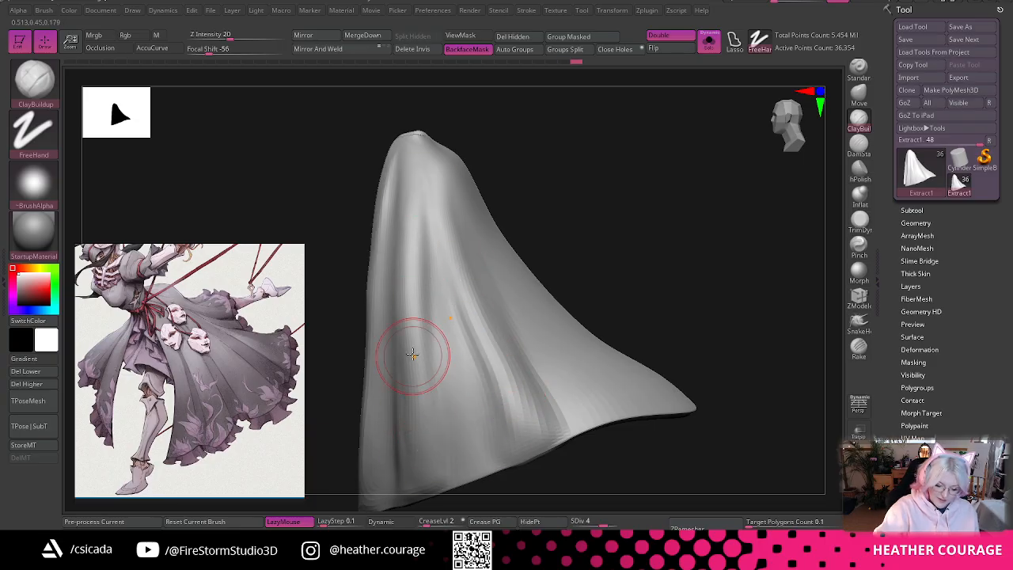
drag(413, 356, 414, 466)
- Carve deeper valleys between the skirt's side folds with inverted ClayBuildup strokes
alt+drag(633, 207, 662, 146)
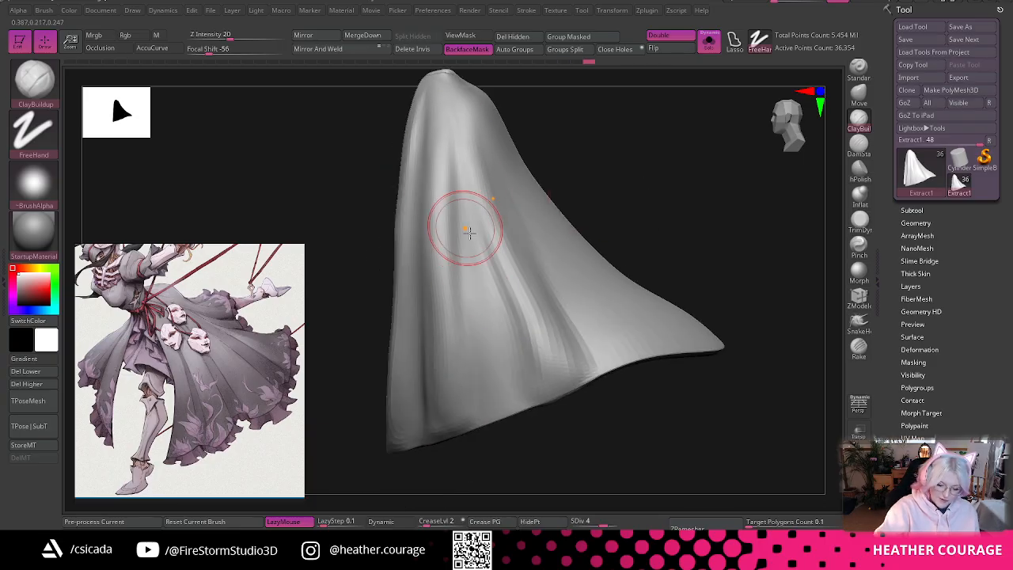
alt+drag(466, 231, 479, 385)
mouse_move(478, 267)
alt+mouse_down()
mouse_move(497, 372)
mouse_move(510, 383)
mouse_move(497, 371)
alt+mouse_up()
alt+drag(468, 219, 493, 403)
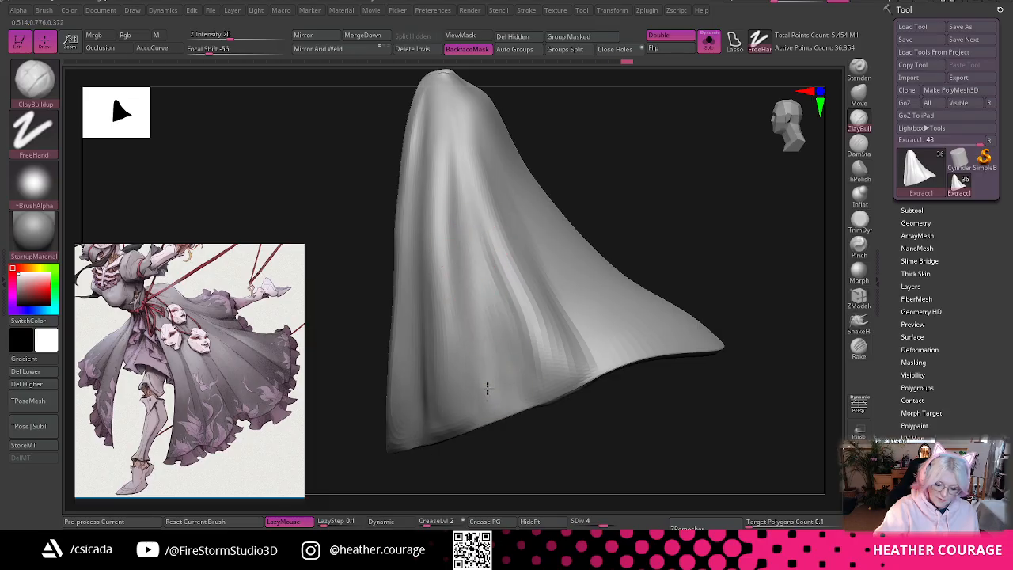
alt+drag(482, 294, 509, 392)
mouse_move(476, 239)
alt+mouse_down()
mouse_move(516, 383)
mouse_move(501, 403)
alt+mouse_up()
- Sculpt a long fold beside the skirt's front opening edge from the waist down to the lower corner
mouse_move(650, 196)
mouse_down()
mouse_move(581, 203)
mouse_move(593, 204)
mouse_move(514, 194)
mouse_up()
right_click(578, 204)
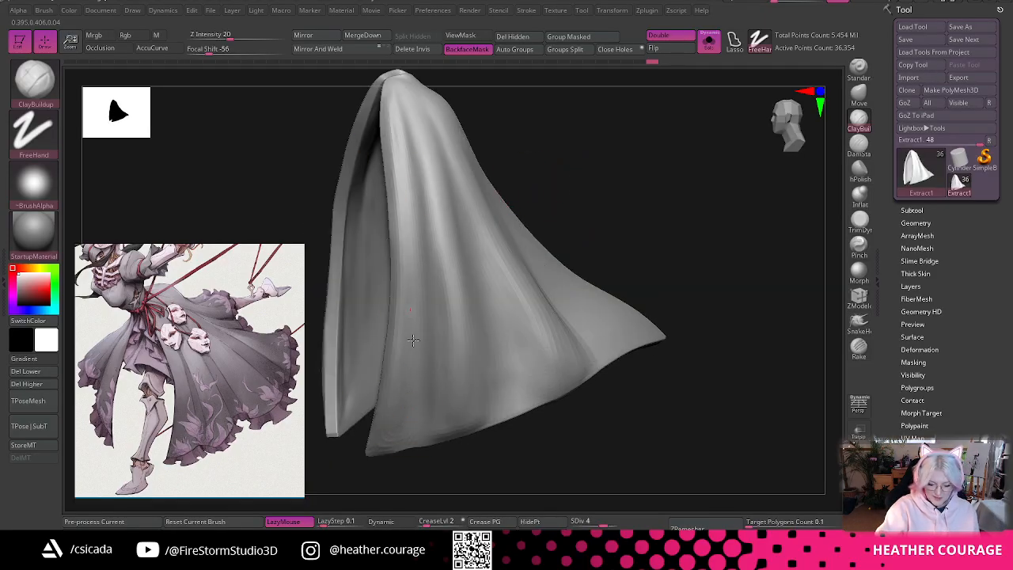
drag(493, 301, 519, 249)
mouse_move(391, 130)
mouse_down()
mouse_move(413, 285)
mouse_move(397, 427)
mouse_up()
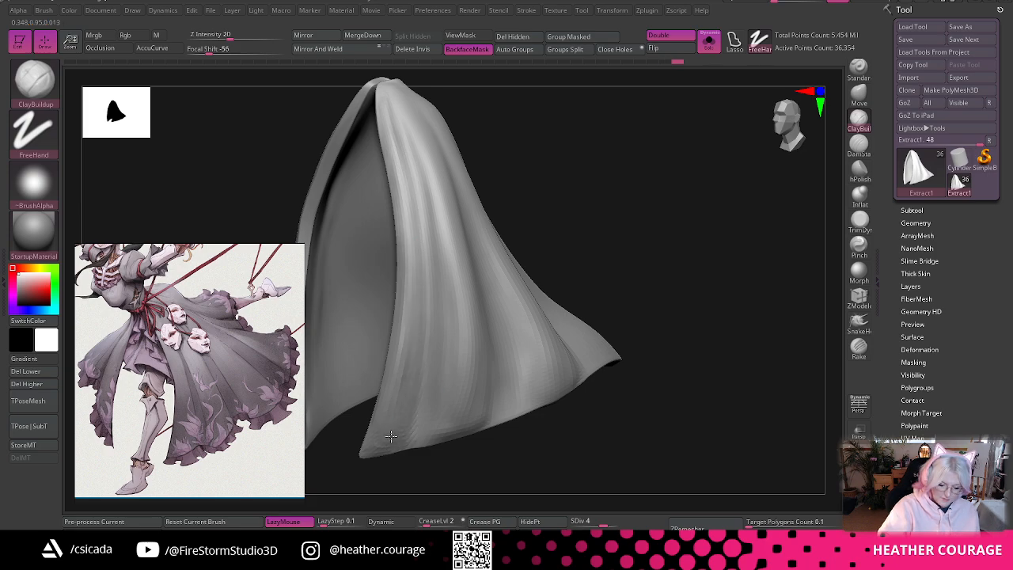
drag(412, 367, 402, 399)
drag(410, 190, 415, 277)
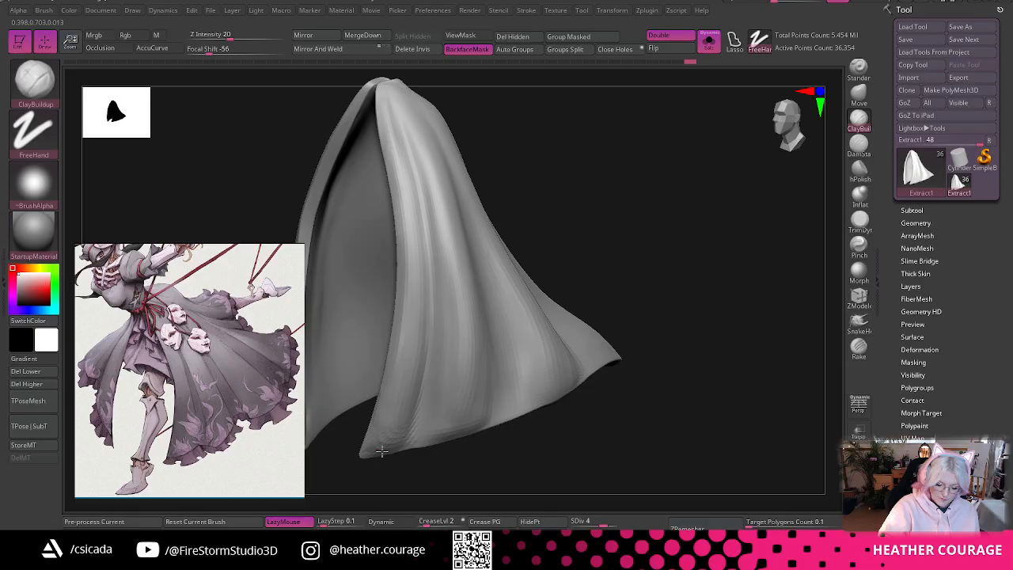
- Sculpt long folds with ClayBuildup radiating from the waist to the hem around the skirt's side and back
mouse_move(679, 234)
mouse_down()
mouse_move(759, 206)
mouse_move(550, 404)
mouse_up()
mouse_move(523, 335)
mouse_down()
mouse_move(523, 399)
mouse_move(511, 415)
mouse_up()
mouse_move(529, 451)
mouse_down()
mouse_move(640, 175)
mouse_move(656, 237)
mouse_move(636, 174)
mouse_move(697, 227)
mouse_move(651, 480)
mouse_move(710, 444)
mouse_move(700, 439)
mouse_up()
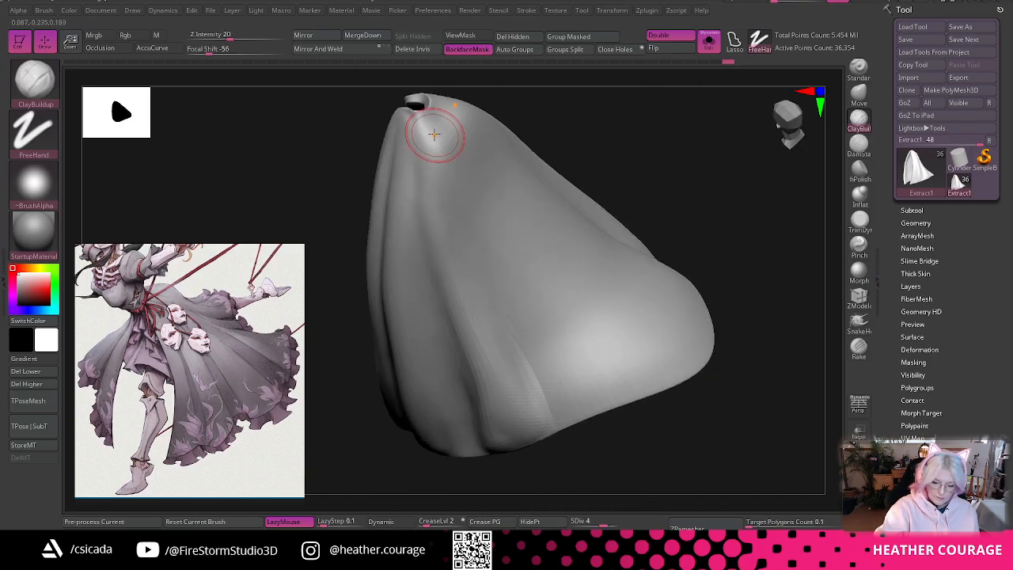
drag(434, 134, 593, 399)
drag(539, 327, 597, 430)
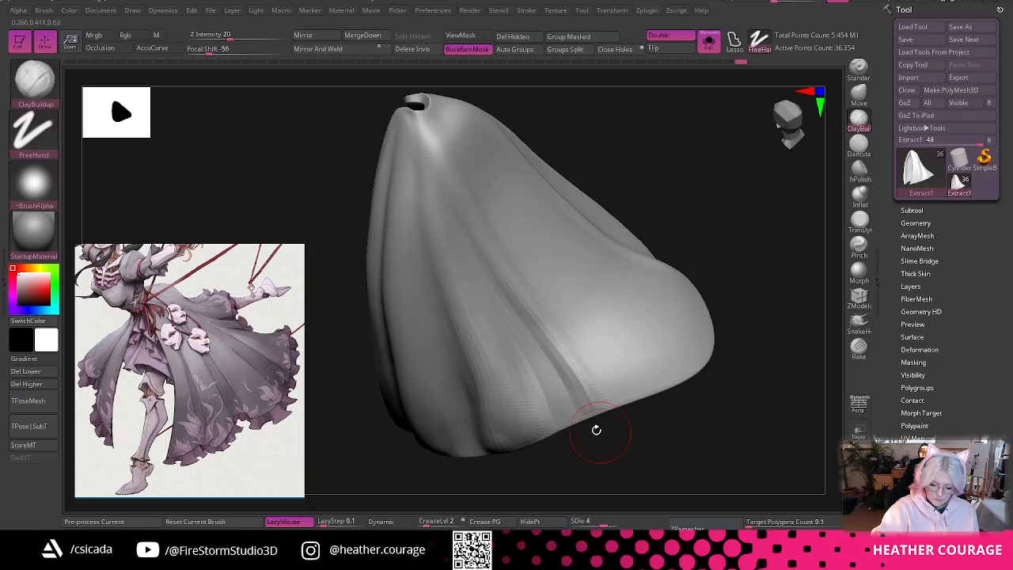
drag(471, 247, 559, 419)
mouse_move(703, 203)
alt+mouse_down()
mouse_move(695, 231)
mouse_move(712, 240)
mouse_move(681, 237)
alt+mouse_up()
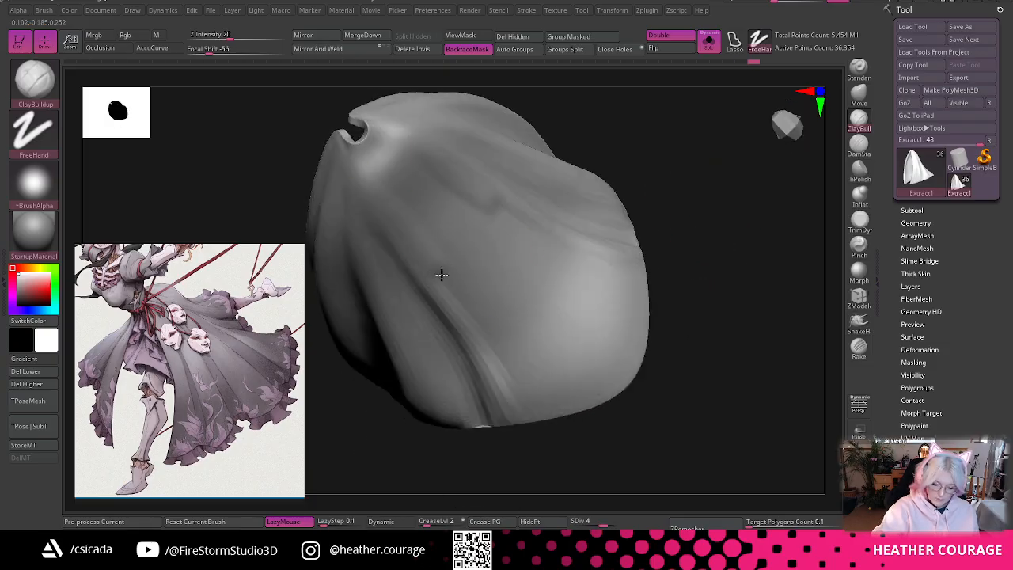
mouse_move(441, 274)
mouse_down()
mouse_move(504, 361)
mouse_move(529, 423)
mouse_move(457, 313)
mouse_up()
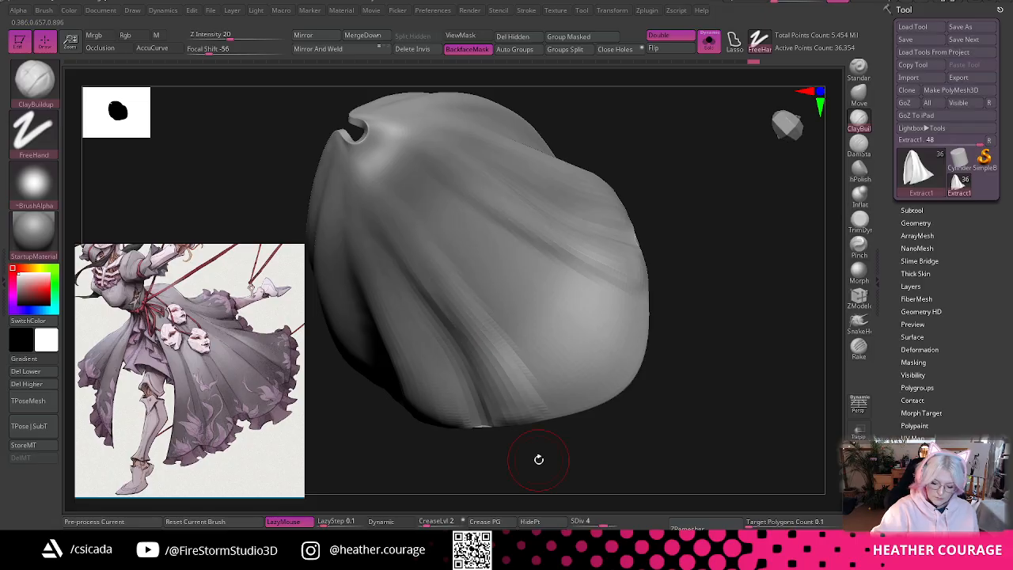
drag(538, 459, 716, 273)
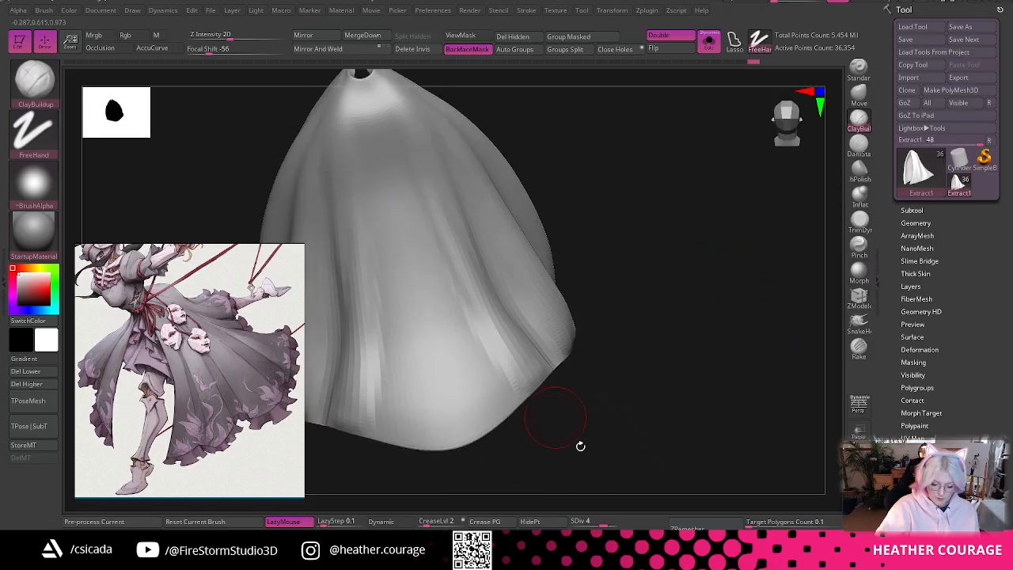
- Raise the skirt to subdivision level 5 and sculpt narrower folds down the middle of its back
click(611, 522)
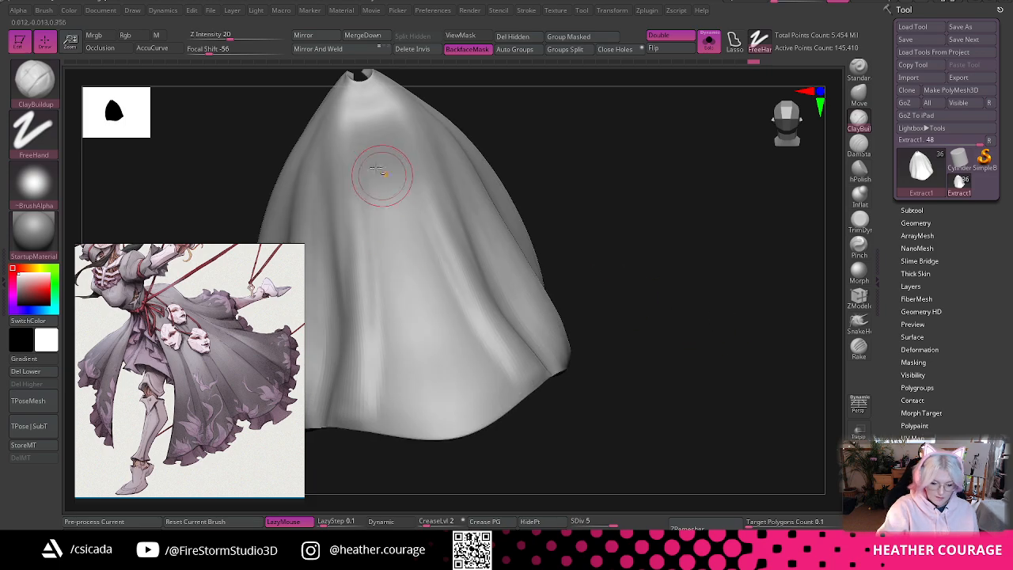
drag(390, 366, 393, 435)
drag(377, 178, 397, 448)
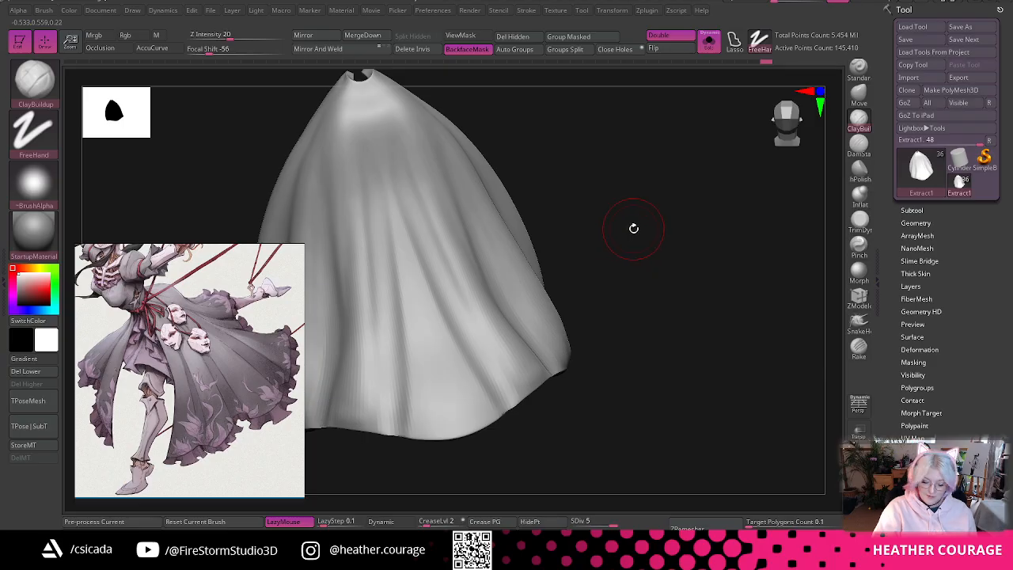
key(space)
drag(634, 228, 640, 228)
drag(637, 273, 637, 203)
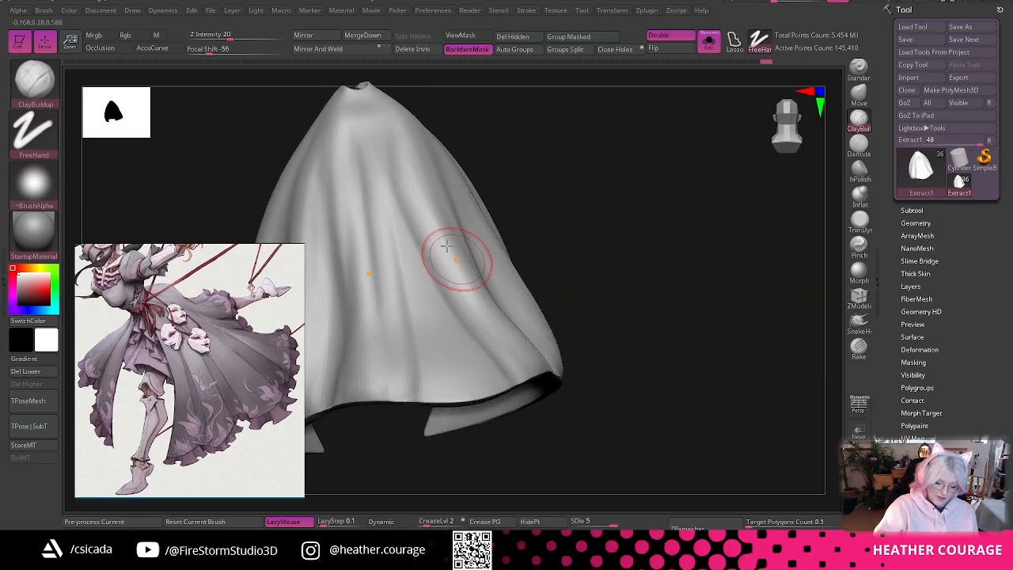
- Add further back folds from below the waist to the hem with ClayBuildup, smoothing the area near the hem
drag(397, 206, 428, 354)
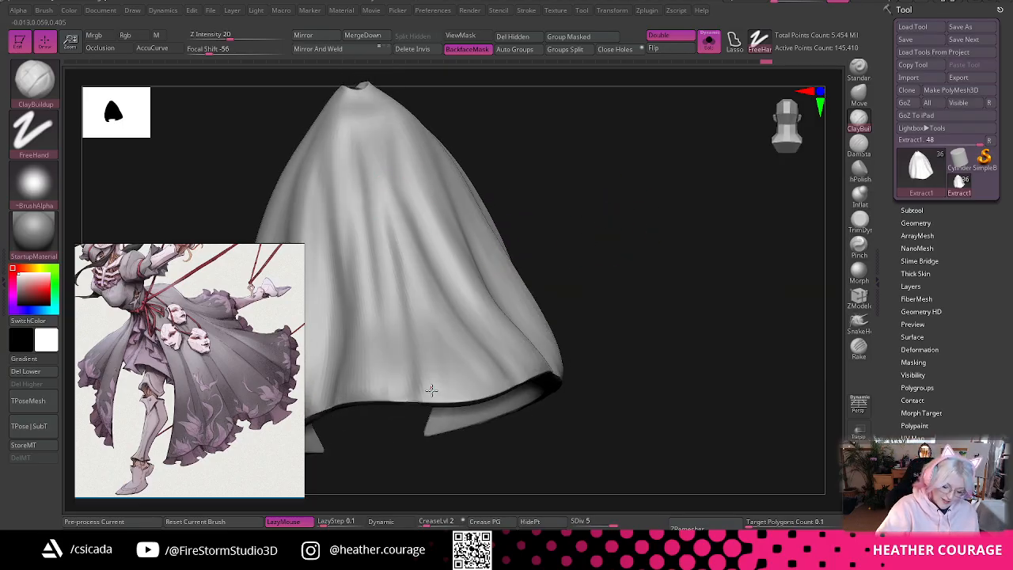
mouse_move(431, 390)
mouse_down()
mouse_move(485, 387)
mouse_move(425, 345)
mouse_up()
mouse_move(396, 181)
mouse_down()
mouse_move(416, 270)
mouse_move(457, 352)
mouse_up()
mouse_move(436, 305)
mouse_down()
mouse_move(499, 386)
mouse_move(388, 391)
mouse_up()
drag(599, 316, 574, 324)
mouse_move(481, 373)
shift+mouse_down()
mouse_move(446, 391)
mouse_move(450, 354)
shift+mouse_up()
mouse_move(423, 205)
mouse_down()
mouse_move(486, 376)
mouse_move(462, 378)
mouse_up()
mouse_move(442, 284)
mouse_down()
mouse_move(468, 347)
mouse_move(455, 369)
mouse_up()
- Build up a rounded fold end at the back hem of the skirt with ClayBuildup
drag(667, 257, 658, 247)
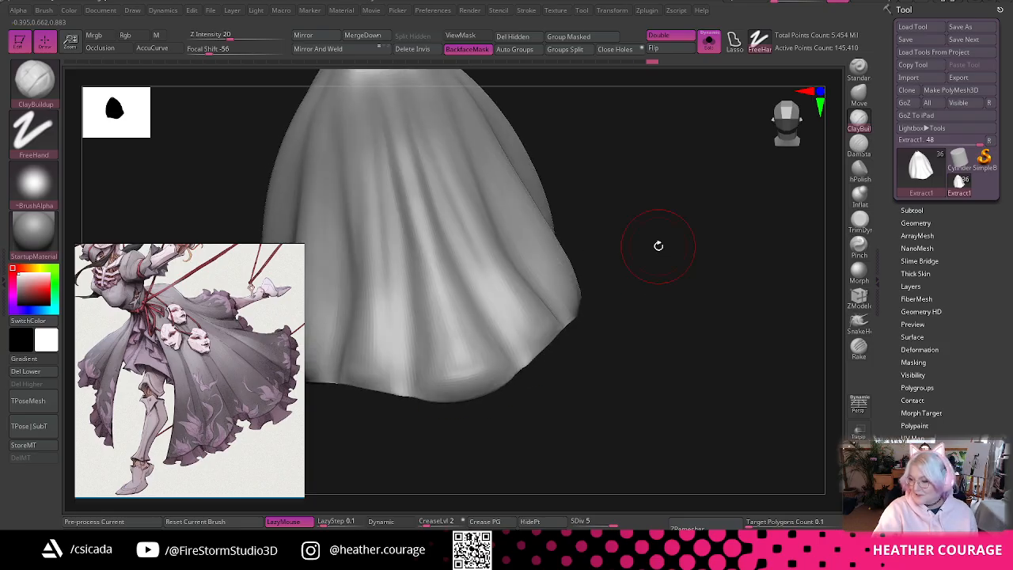
mouse_move(707, 186)
mouse_down()
mouse_move(730, 165)
mouse_move(717, 172)
mouse_up()
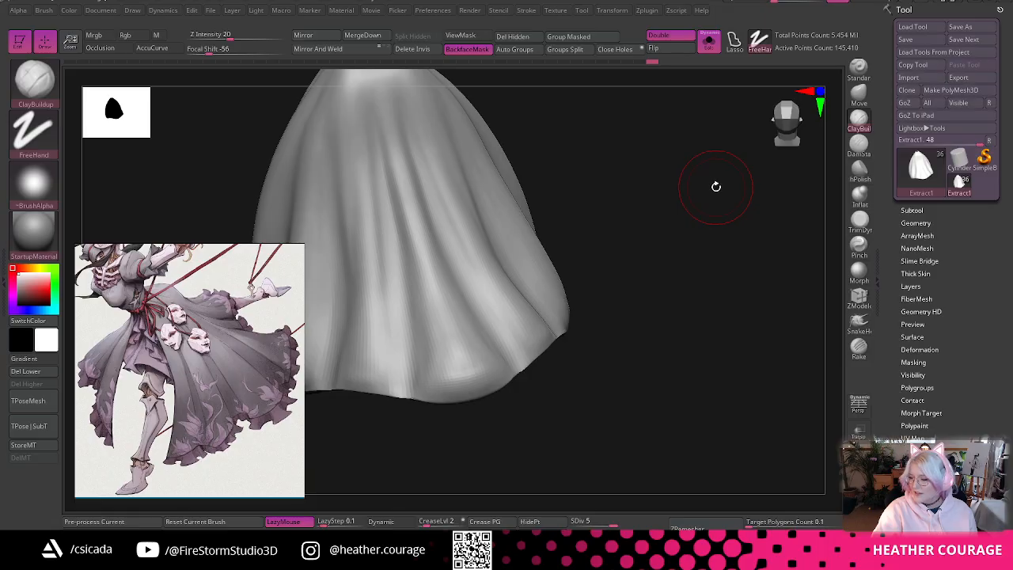
drag(698, 170, 751, 190)
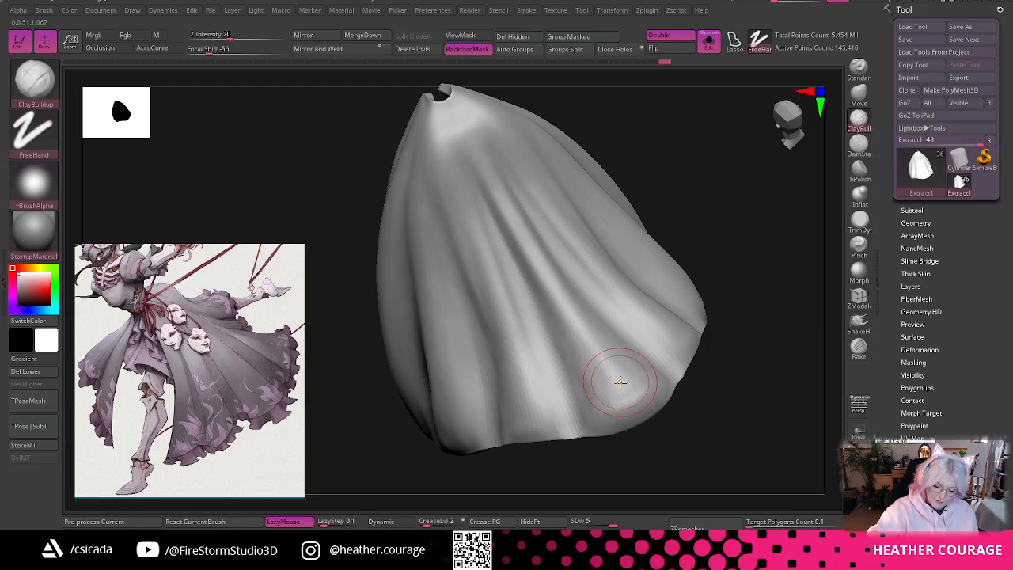
drag(617, 385, 647, 397)
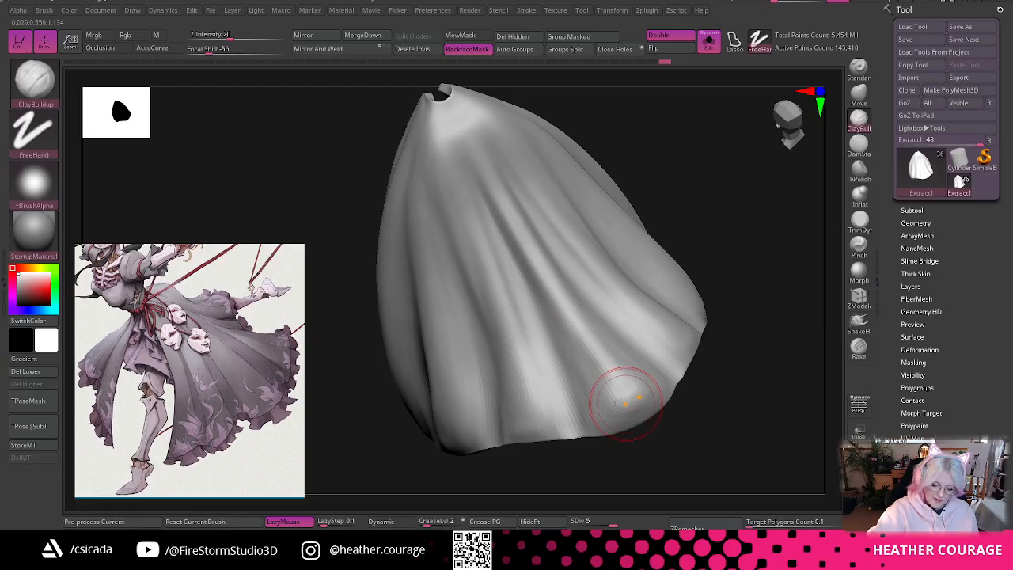
- Inspect the folded skirt from the side and front, toggling Solo and framing the skirt
drag(672, 294, 715, 225)
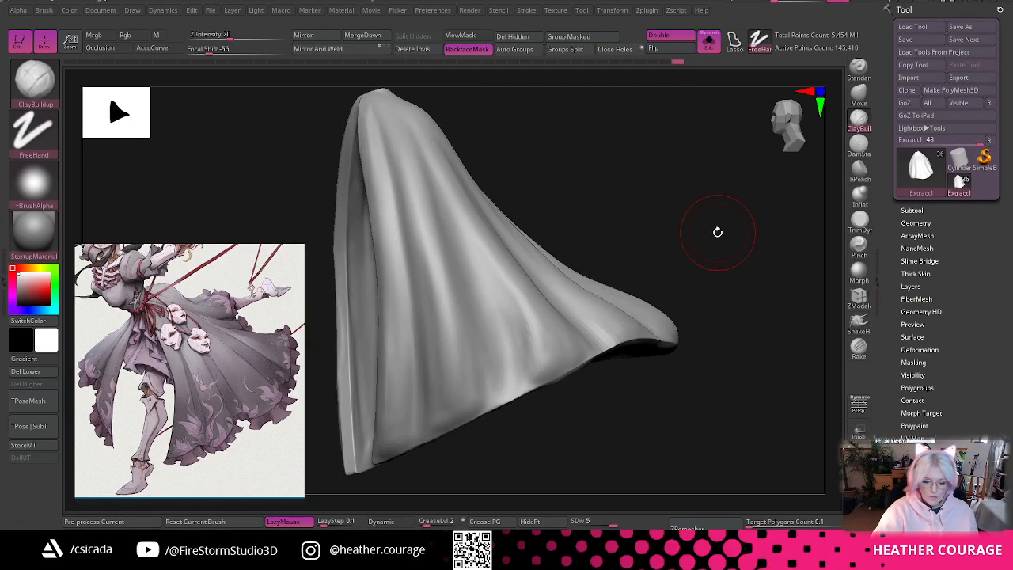
mouse_move(717, 228)
mouse_down()
mouse_move(746, 229)
mouse_move(712, 227)
mouse_move(766, 150)
mouse_move(717, 230)
mouse_move(724, 278)
mouse_move(695, 266)
mouse_move(715, 217)
mouse_move(667, 216)
mouse_move(575, 192)
mouse_up()
key(space)
key(alt+shift+s)
click(710, 43)
key(f)
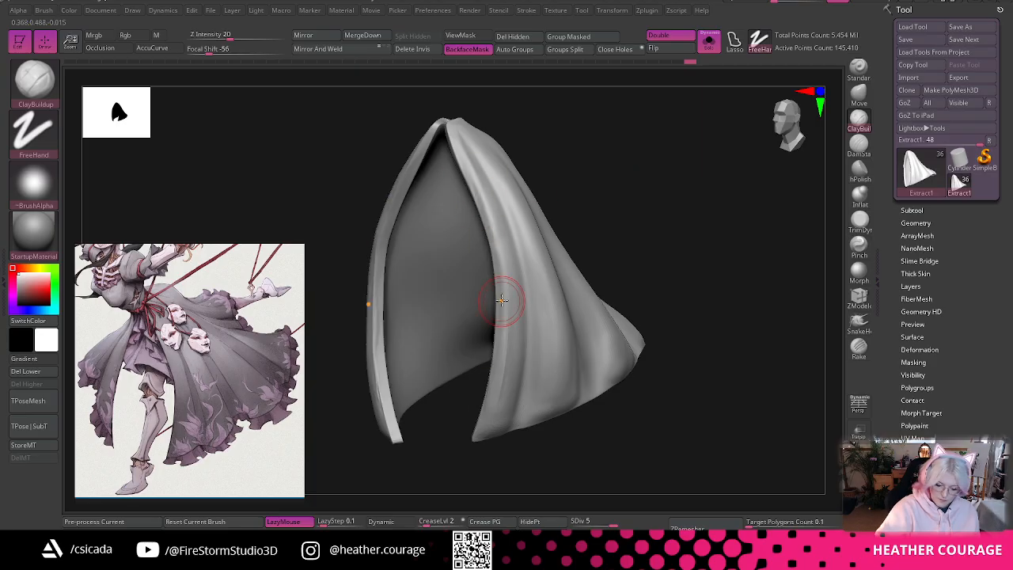
- Smooth the skirt's front opening edge from the lower corner up toward the waist
alt+drag(653, 232, 643, 290)
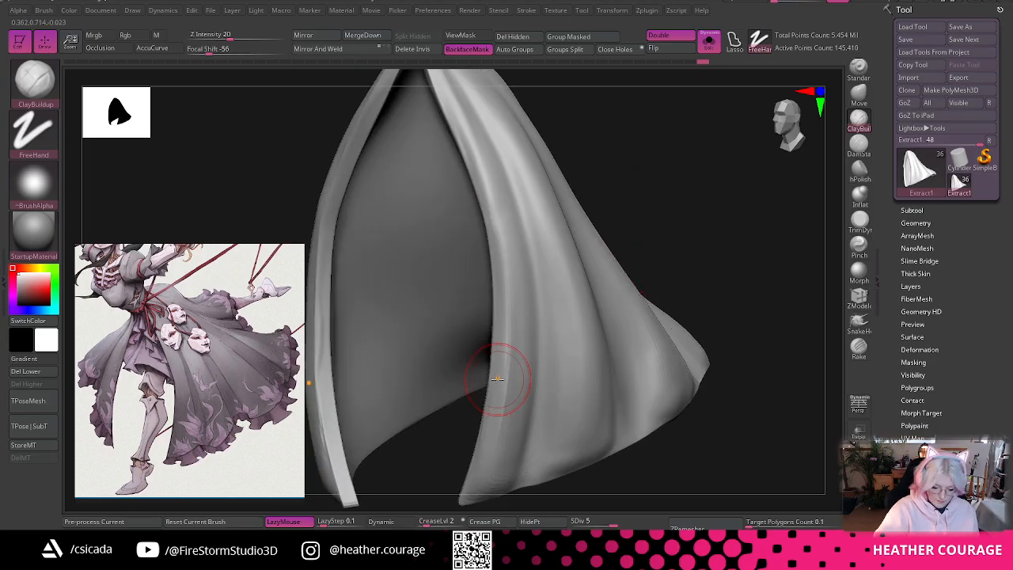
shift+drag(500, 384, 483, 444)
shift+drag(469, 491, 474, 493)
shift+drag(522, 449, 504, 268)
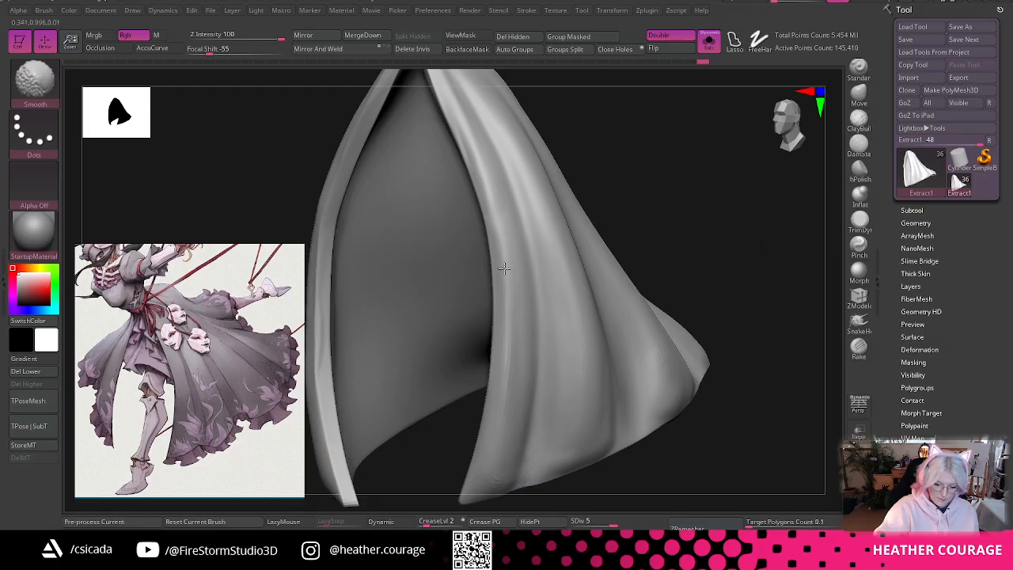
shift+drag(471, 156, 458, 125)
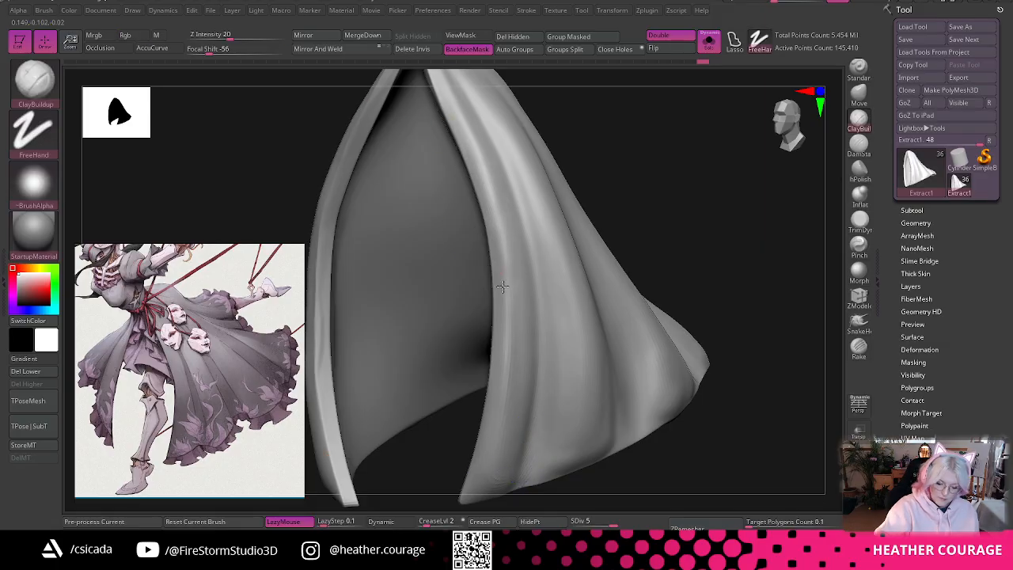
- Smooth the inner tip and adjoining inside surface of the skirt's front opening corner at the hem
alt+drag(475, 470, 500, 413)
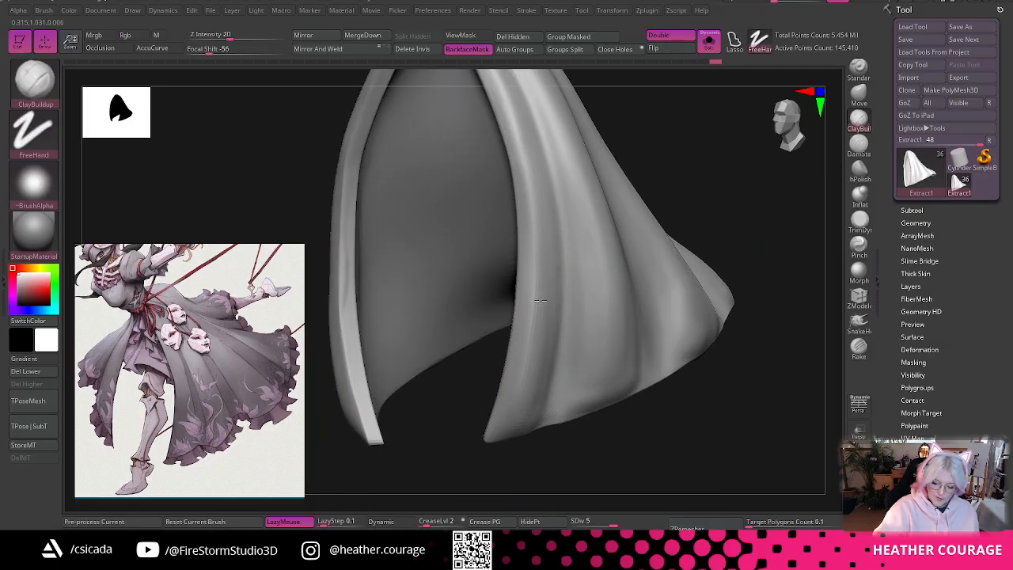
drag(712, 204, 706, 368)
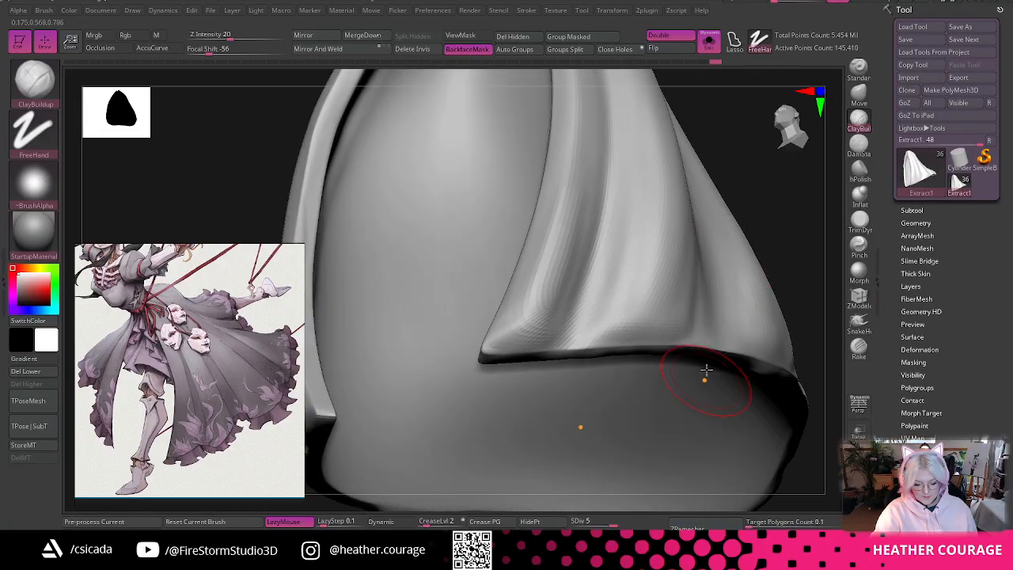
mouse_move(770, 176)
mouse_down()
mouse_move(755, 367)
mouse_move(708, 439)
mouse_move(725, 344)
mouse_move(644, 387)
mouse_move(672, 240)
mouse_move(513, 279)
mouse_move(501, 270)
mouse_up()
key(space)
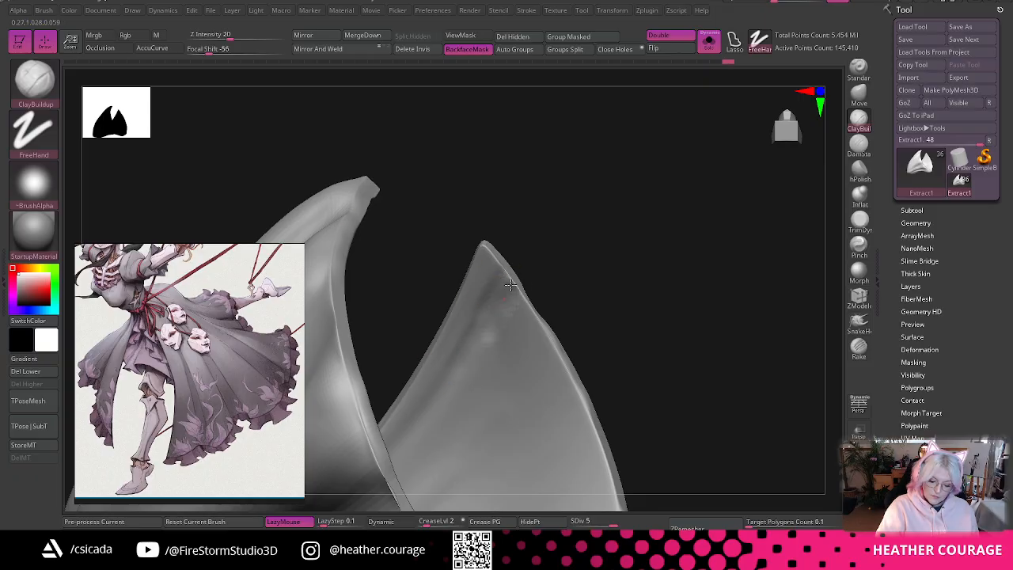
key(shift)
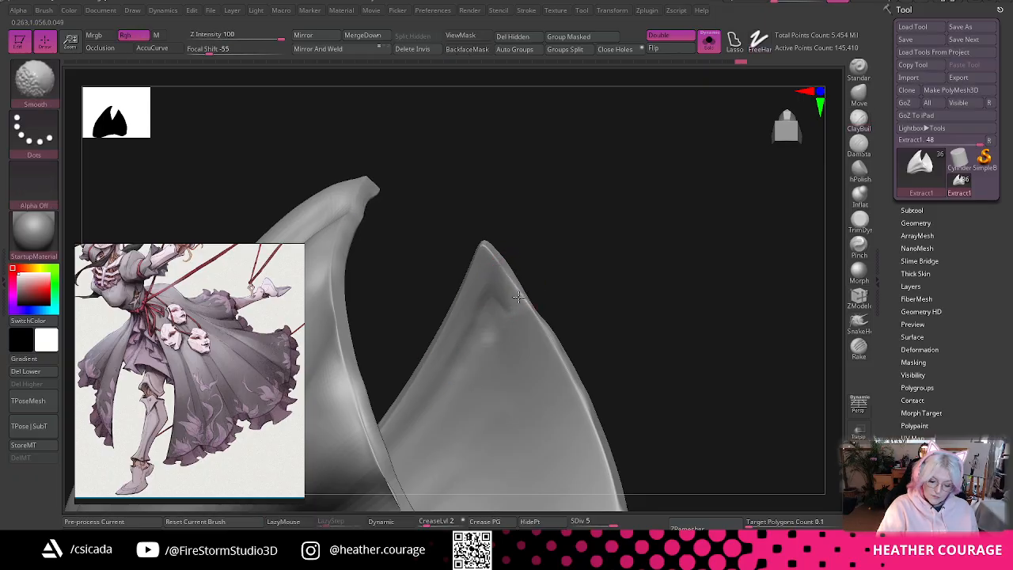
shift+drag(489, 250, 504, 290)
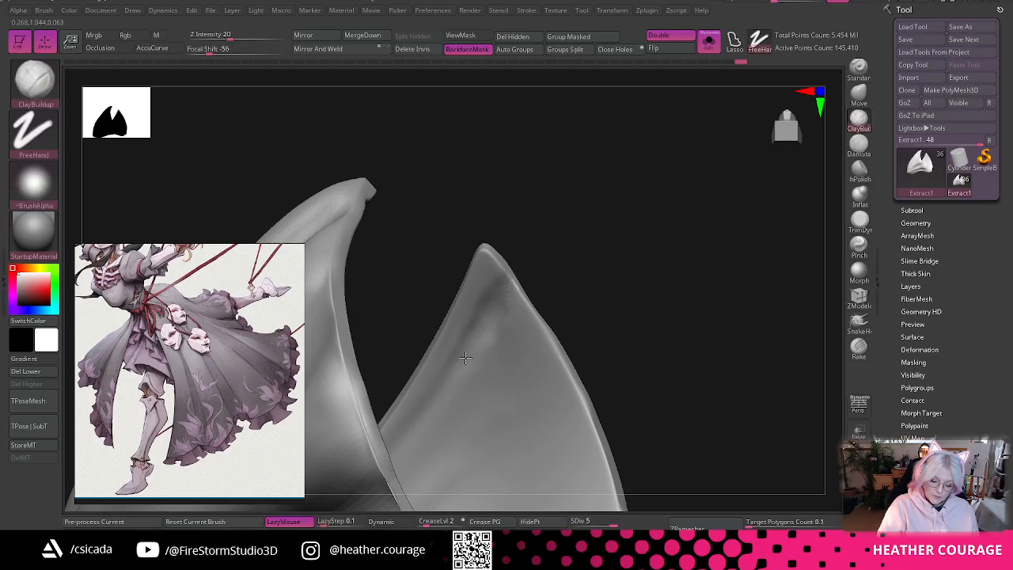
shift+drag(445, 368, 467, 352)
mouse_move(625, 340)
mouse_down()
mouse_move(644, 316)
mouse_move(628, 425)
mouse_move(690, 249)
mouse_move(649, 219)
mouse_move(649, 273)
mouse_move(707, 214)
mouse_move(721, 233)
mouse_move(677, 205)
mouse_move(658, 161)
mouse_move(509, 111)
mouse_move(616, 160)
mouse_up()
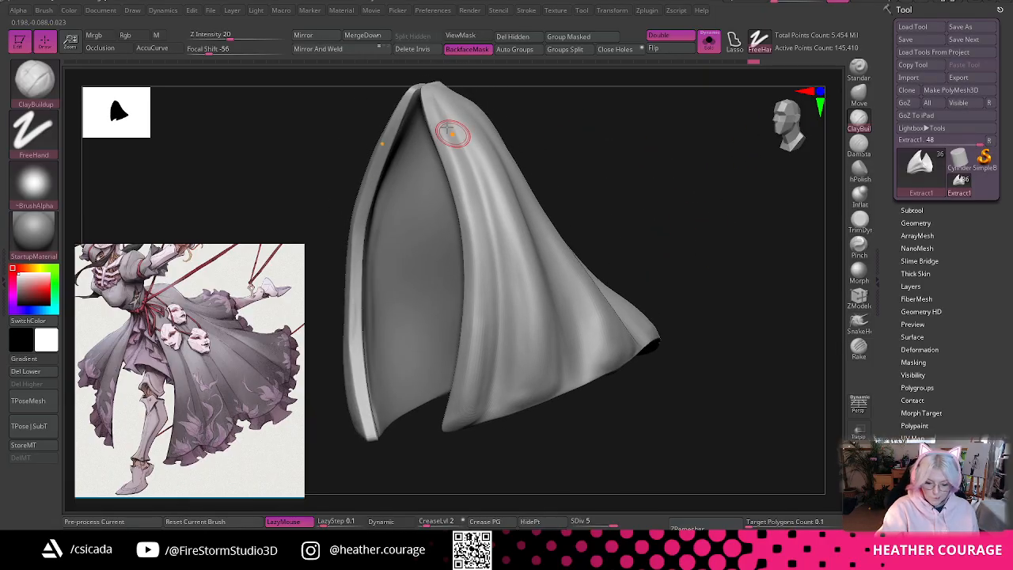
- Mask a narrow vertical strip along the skirt's front opening edges from the side view with the MaskPen Lasso
key(ctrl)
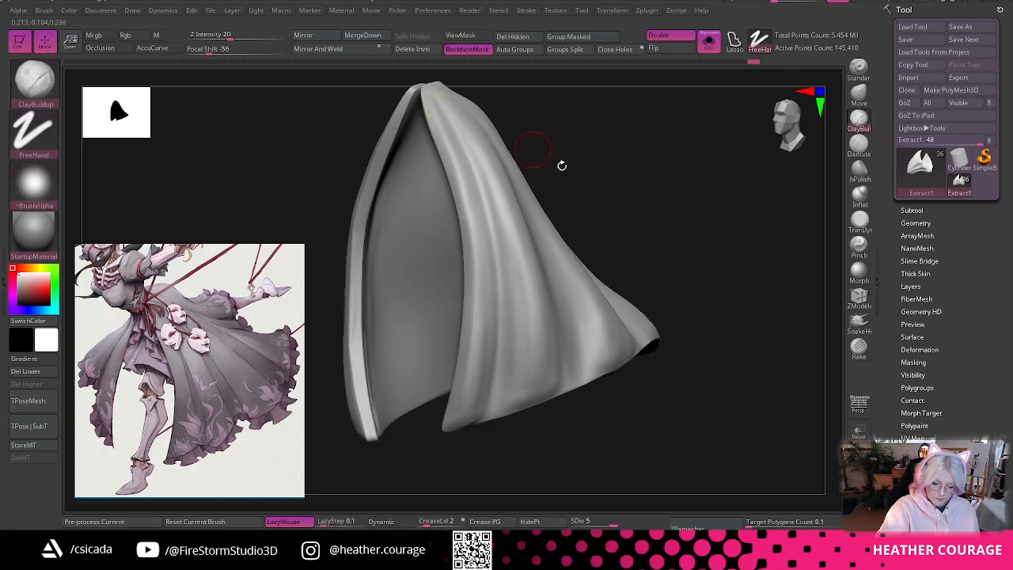
mouse_move(561, 163)
mouse_down()
mouse_move(588, 167)
mouse_move(594, 195)
mouse_move(630, 191)
mouse_move(667, 222)
mouse_move(682, 163)
mouse_up()
key(ctrl)
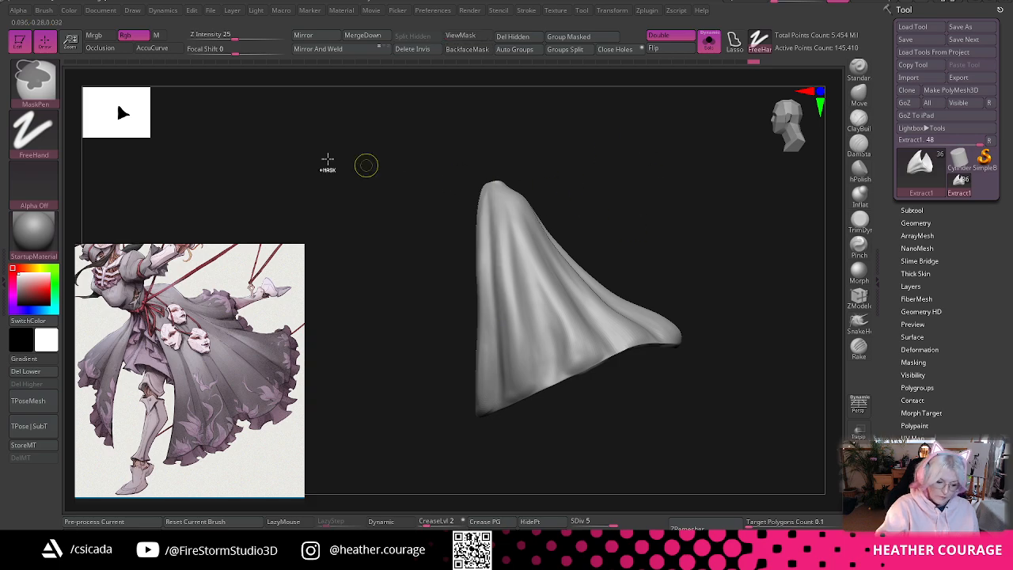
click(117, 114)
click(200, 168)
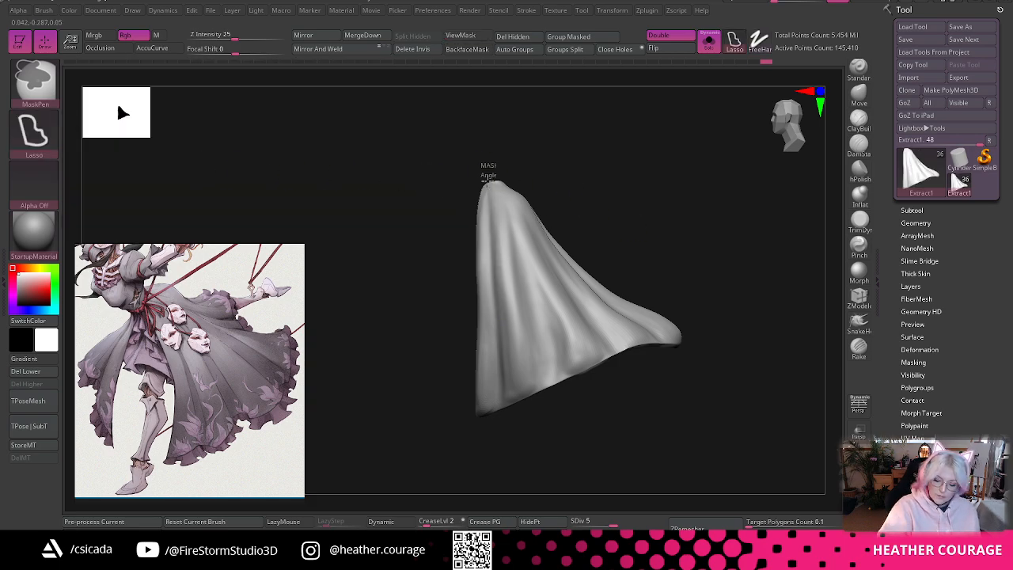
mouse_move(498, 430)
ctrl+mouse_down()
mouse_move(437, 307)
mouse_move(440, 120)
ctrl+mouse_up()
mouse_move(658, 197)
mouse_down()
mouse_move(683, 181)
mouse_move(669, 179)
mouse_move(725, 188)
mouse_move(704, 169)
mouse_move(735, 172)
mouse_move(730, 181)
mouse_up()
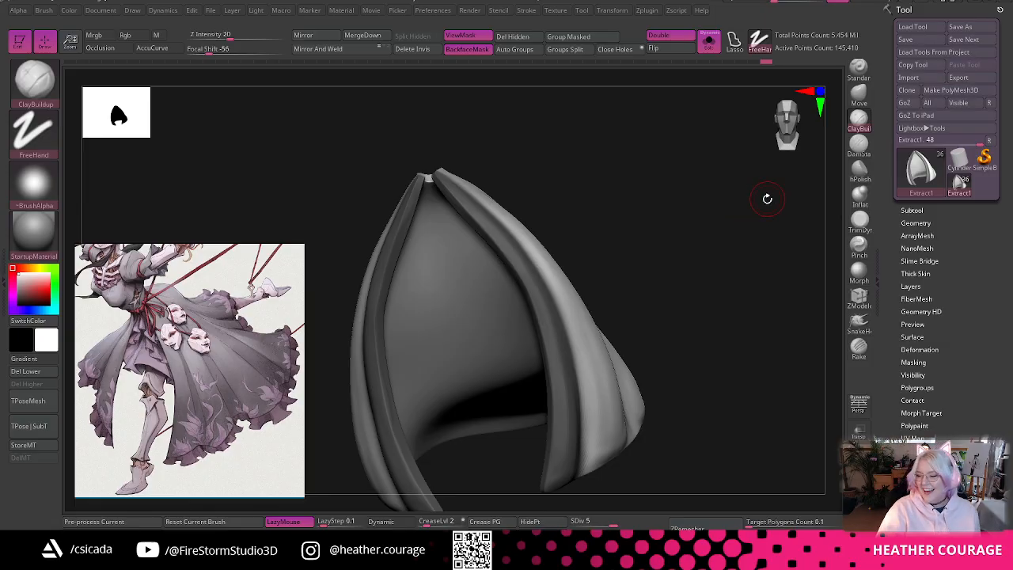
drag(746, 208, 779, 132)
drag(711, 145, 578, 224)
- Extend the lasso mask along the front opening edges and invert it so only those edges stay editable
key(ctrl)
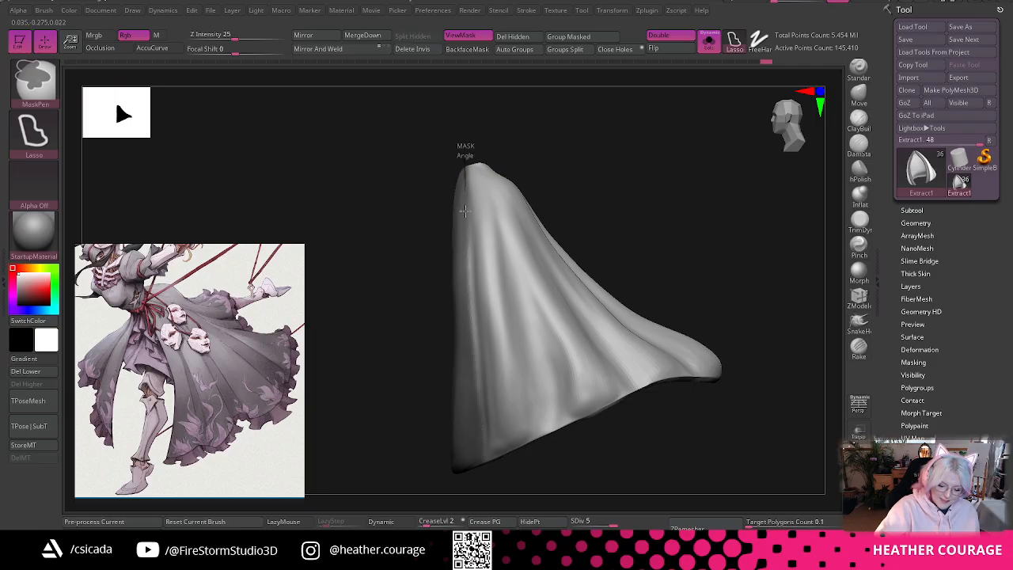
mouse_move(487, 454)
ctrl+mouse_down()
mouse_move(454, 490)
mouse_move(423, 150)
ctrl+mouse_up()
mouse_move(661, 175)
mouse_down()
mouse_move(721, 145)
mouse_move(726, 154)
mouse_move(699, 163)
mouse_move(685, 151)
mouse_move(673, 183)
mouse_up()
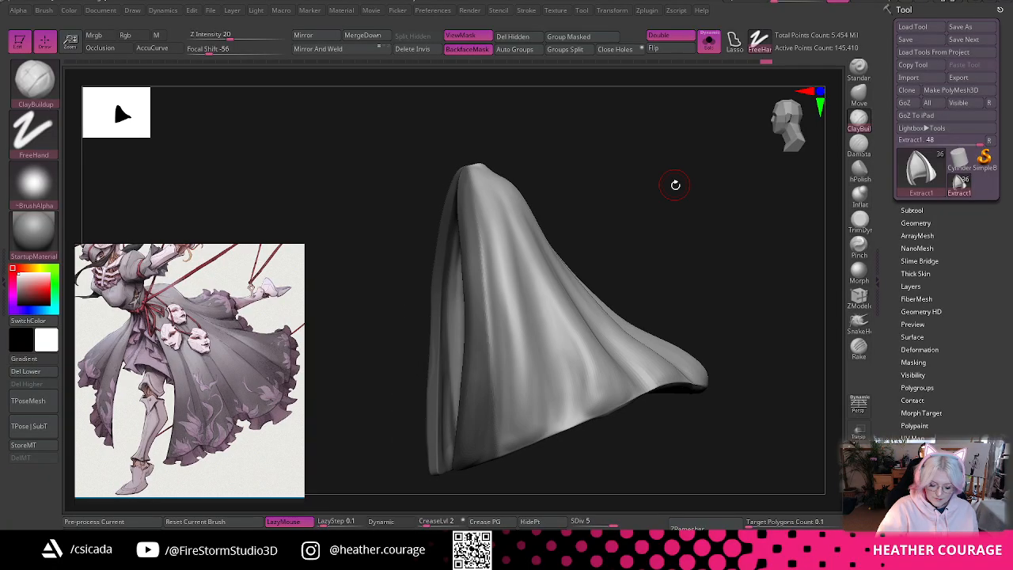
key(ctrl)
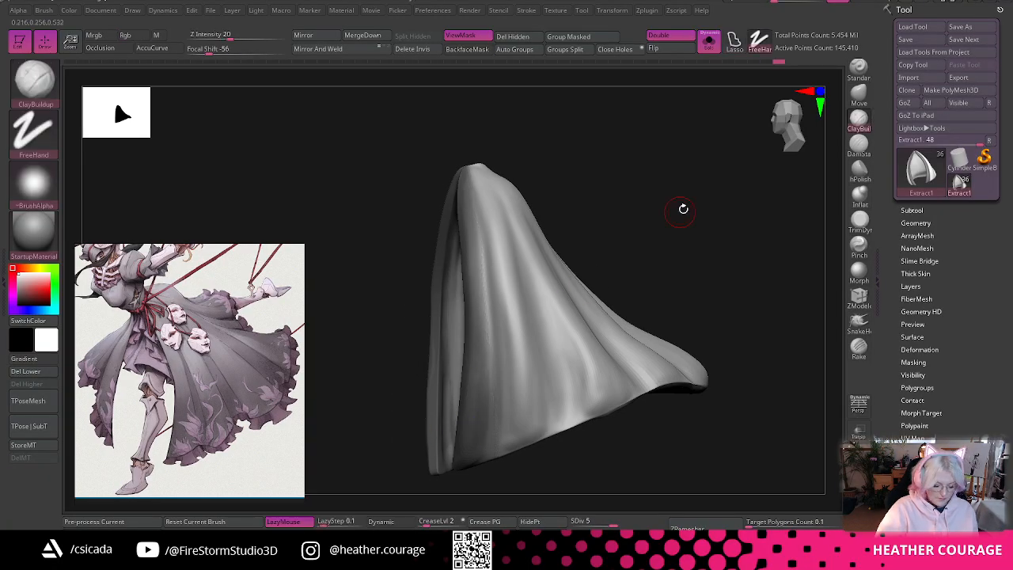
key(ctrl)
ctrl+click(678, 213)
mouse_move(679, 213)
mouse_down()
mouse_move(694, 206)
mouse_move(694, 181)
mouse_up()
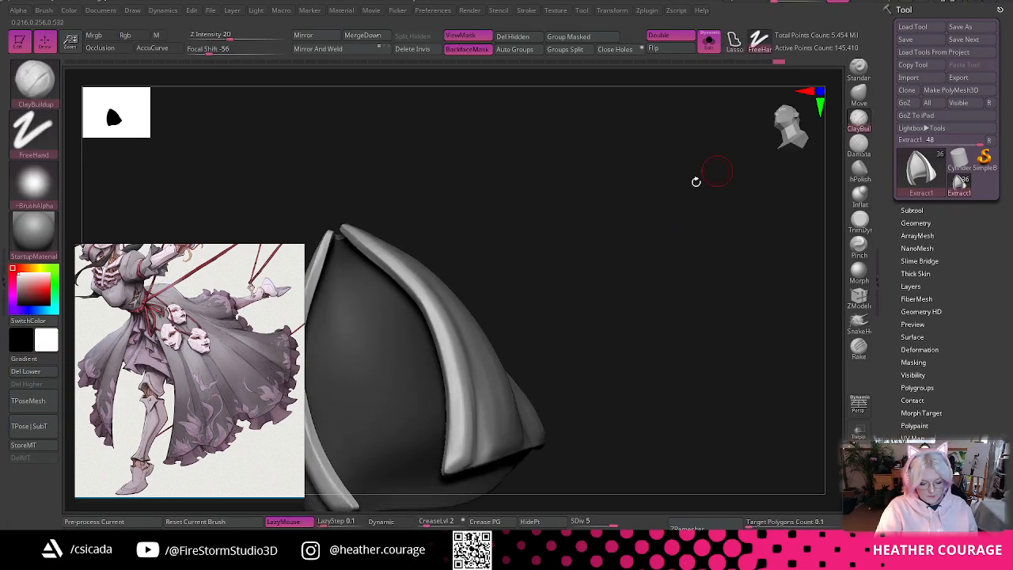
mouse_move(641, 240)
alt+mouse_down()
mouse_move(701, 182)
mouse_move(692, 195)
mouse_move(709, 194)
mouse_move(638, 317)
mouse_move(727, 175)
alt+mouse_up()
mouse_move(669, 231)
alt+mouse_down()
mouse_move(662, 243)
mouse_move(631, 211)
alt+mouse_up()
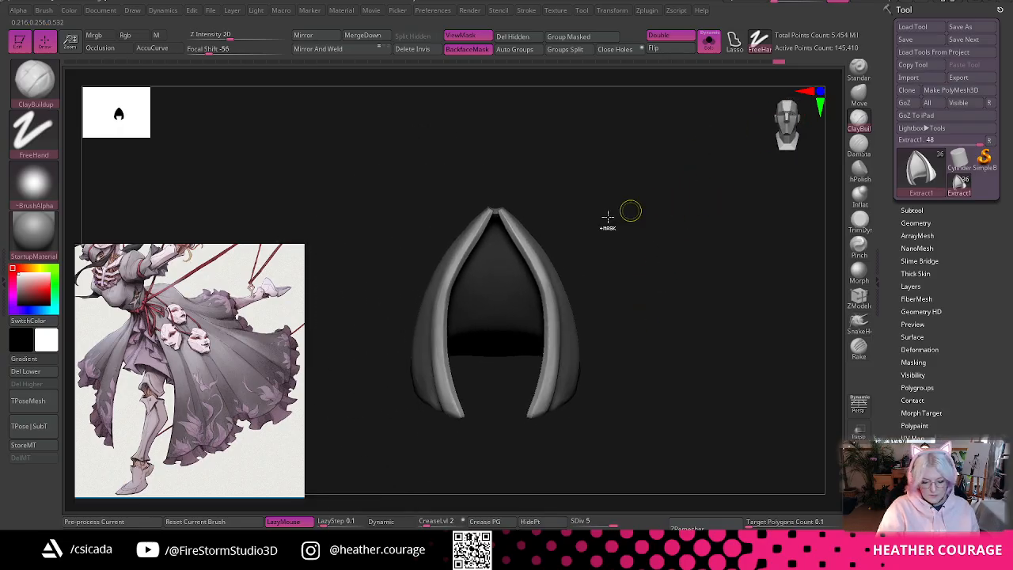
mouse_move(504, 418)
ctrl+mouse_down()
mouse_move(628, 388)
mouse_move(546, 170)
ctrl+mouse_up()
drag(663, 223, 674, 222)
ctrl+click(667, 223)
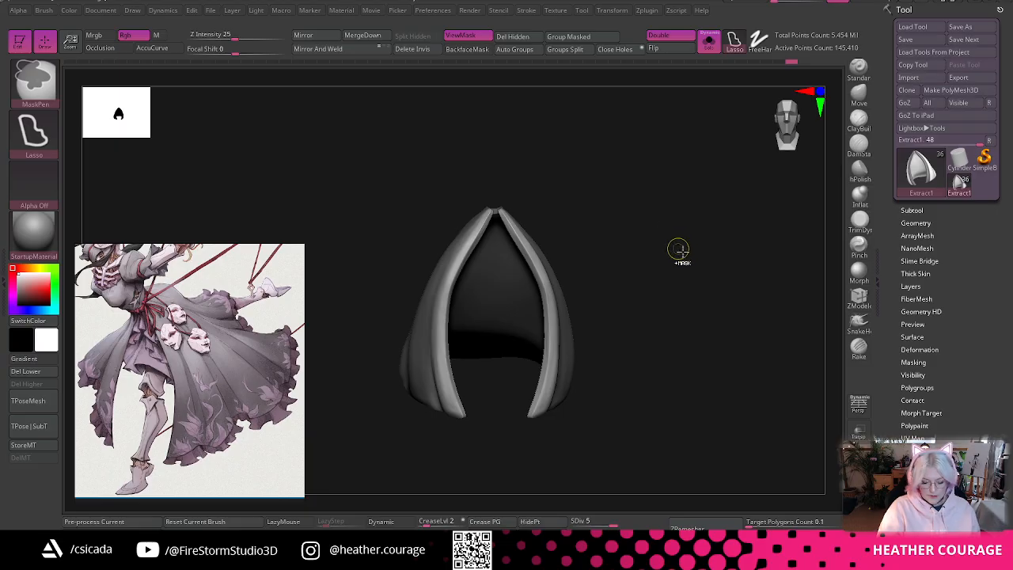
key(ctrl+z)
click(858, 68)
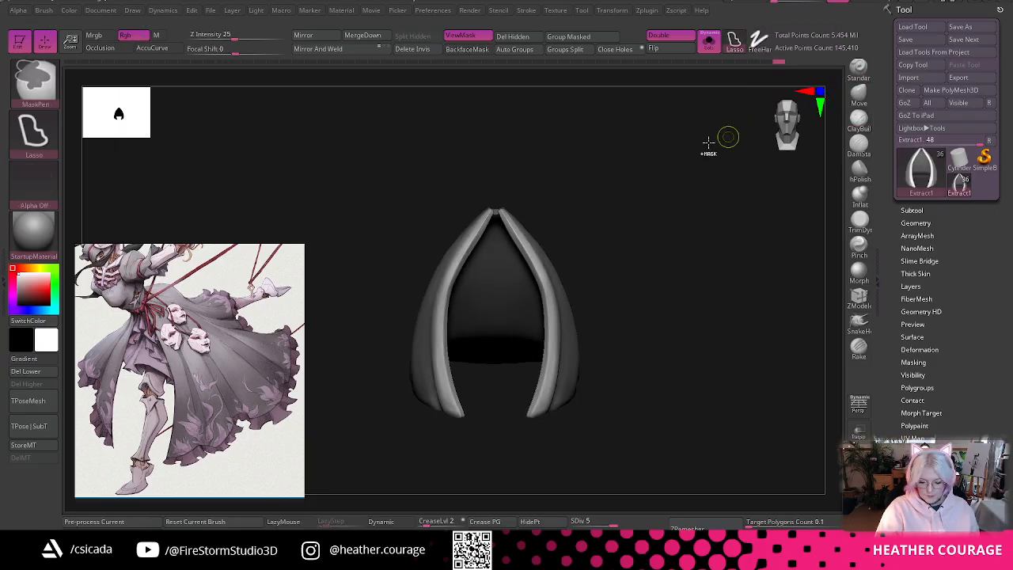
- Try to hide one half of the skirt with SelectRect from the front, then restore full visibility
key(ctrl+shift)
mouse_move(497, 236)
ctrl+shift+mouse_down()
mouse_move(496, 409)
mouse_move(635, 432)
ctrl+shift+mouse_up()
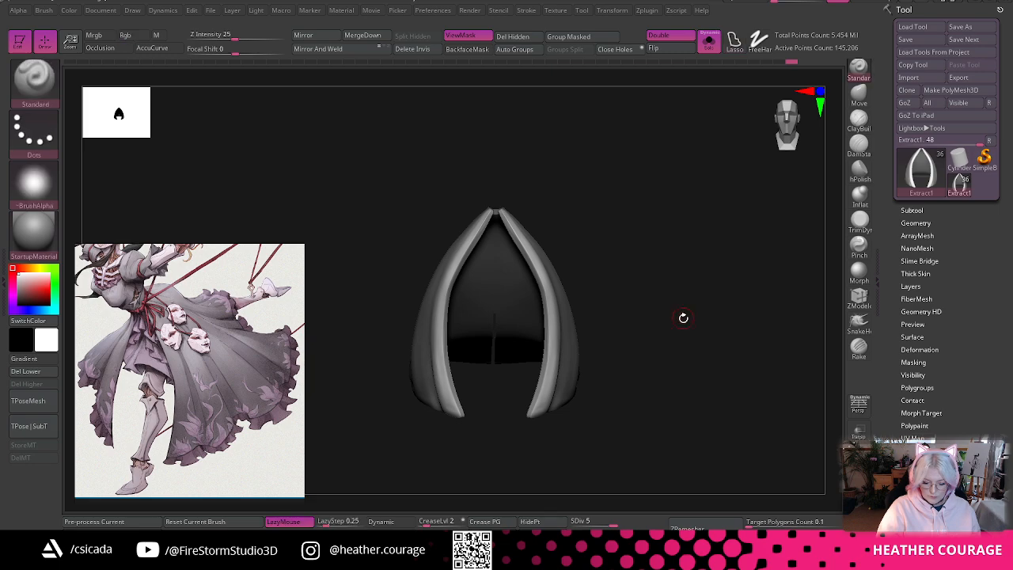
drag(683, 317, 678, 277)
key(ctrl)
key(ctrl+shift)
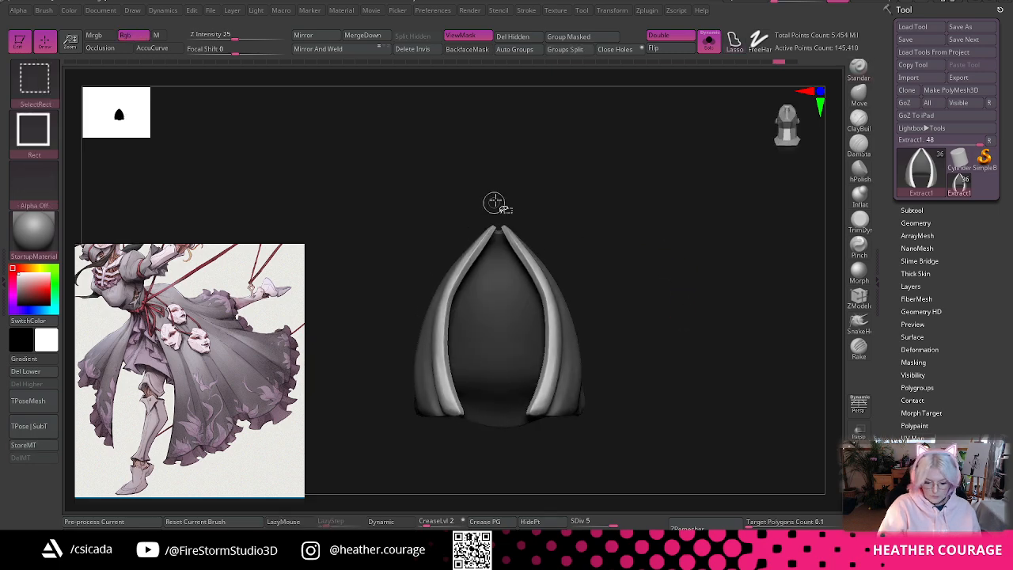
ctrl+shift+drag(505, 261, 511, 155)
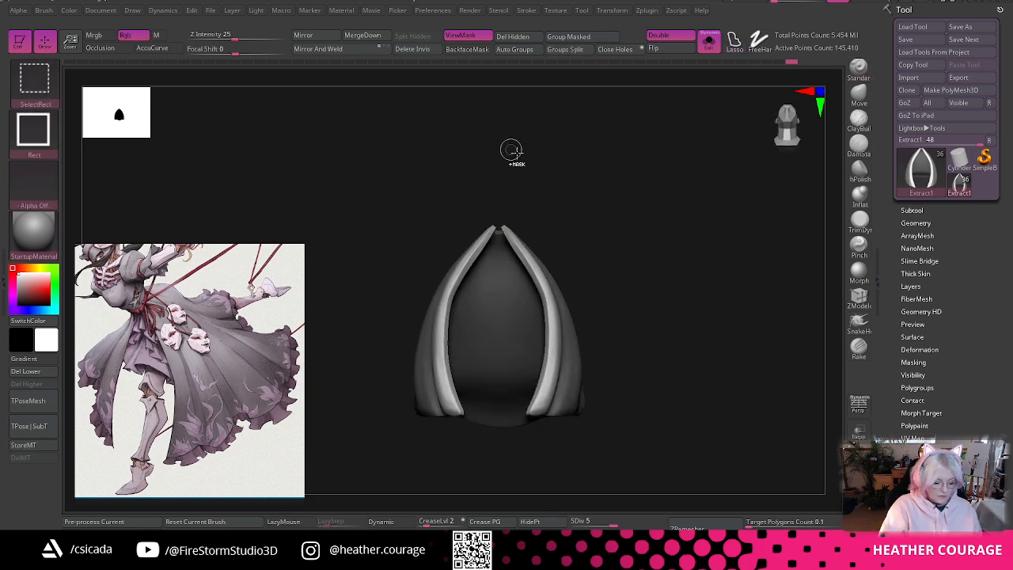
mouse_move(495, 194)
ctrl+shift+mouse_down()
mouse_move(511, 324)
mouse_move(578, 465)
mouse_move(695, 472)
ctrl+shift+mouse_up()
drag(737, 404, 616, 438)
ctrl+shift+click(617, 438)
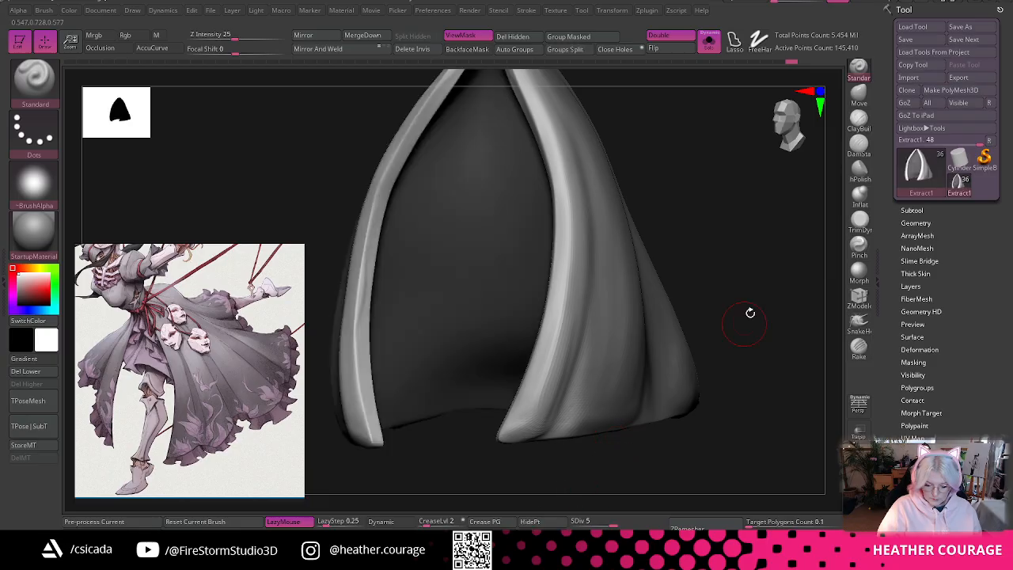
- Choose the Move brush and lower the skirt to subdivision level 3
drag(748, 311, 837, 94)
click(858, 95)
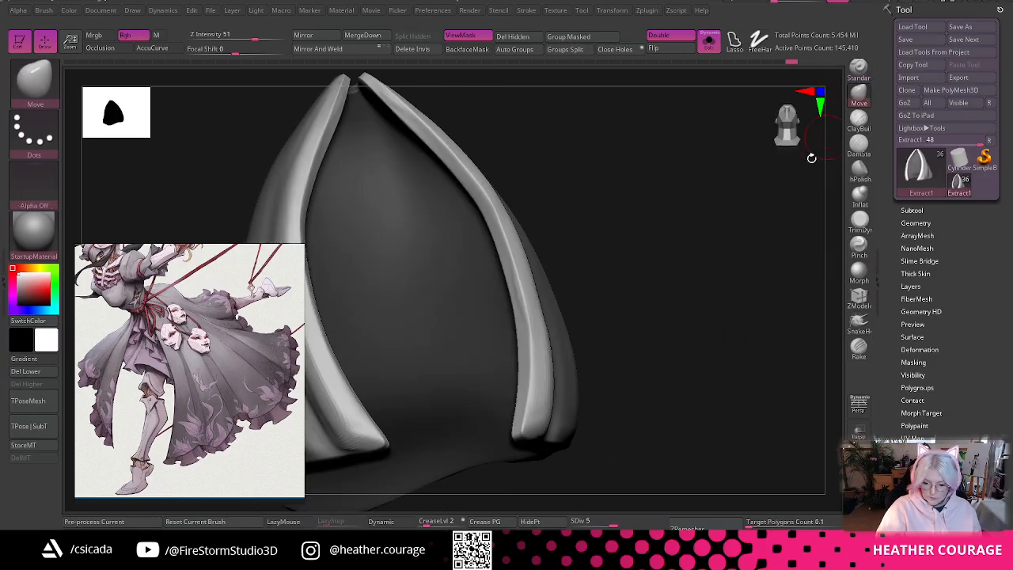
key(space)
mouse_move(735, 276)
mouse_down()
mouse_move(752, 276)
mouse_move(669, 301)
mouse_up()
drag(552, 412, 610, 486)
key(shift+d)
key(shift+d)
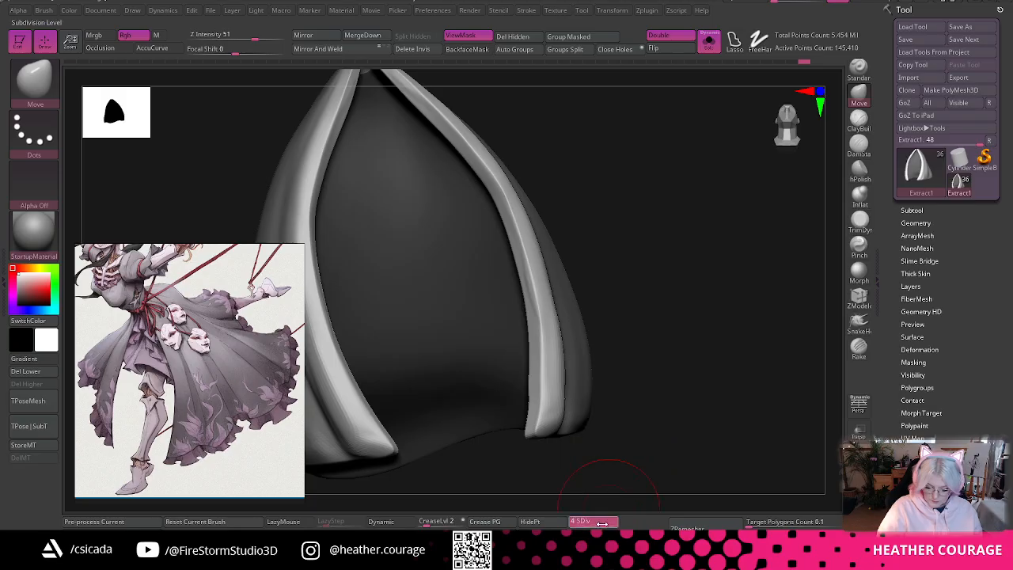
key(space)
drag(682, 346, 700, 346)
drag(703, 342, 689, 346)
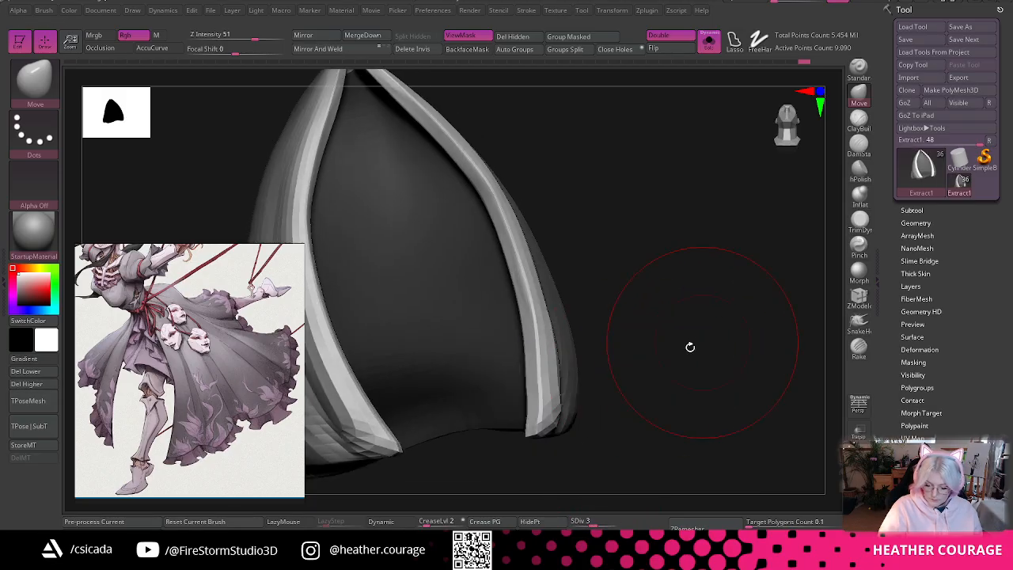
- Reshape the unmasked front opening edge from hem to waist with Move, then return to subdivision level 5
drag(551, 394, 559, 357)
drag(546, 336, 542, 297)
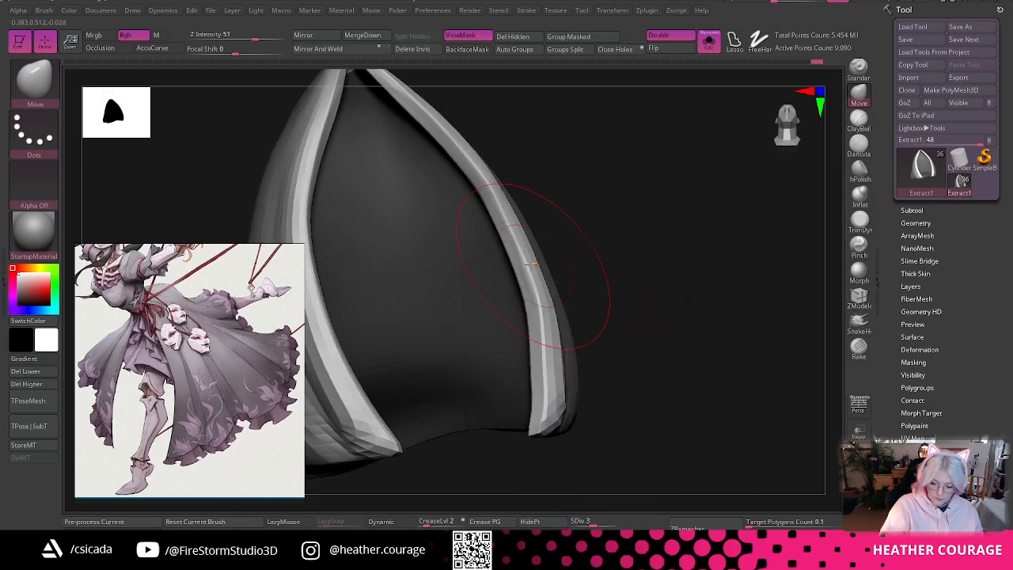
drag(518, 251, 524, 247)
mouse_move(483, 171)
mouse_down()
mouse_move(490, 164)
mouse_move(437, 116)
mouse_up()
drag(669, 218, 617, 216)
mouse_move(700, 259)
alt+mouse_down()
mouse_move(673, 219)
mouse_move(733, 199)
mouse_move(775, 135)
alt+mouse_up()
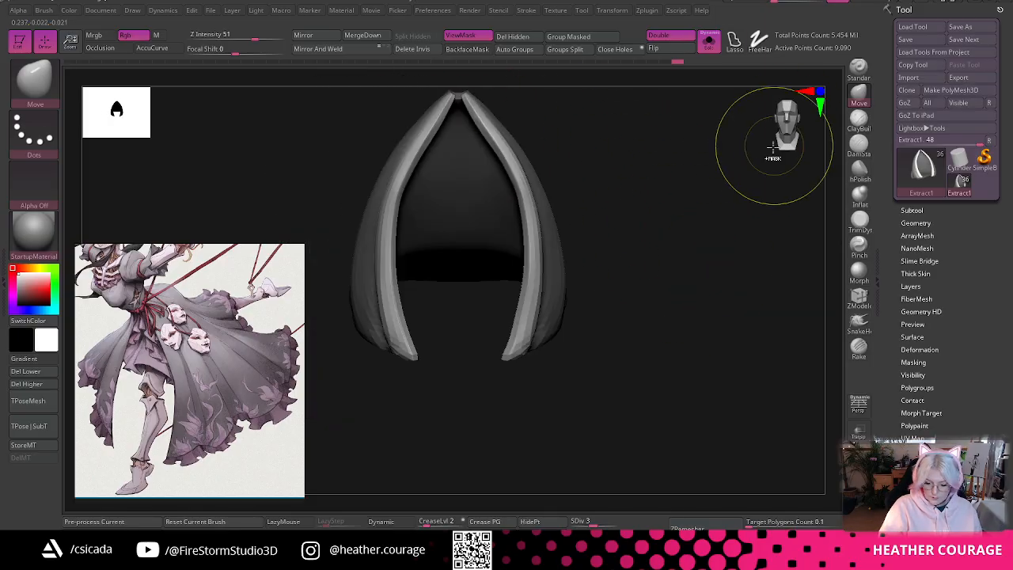
key(ctrl)
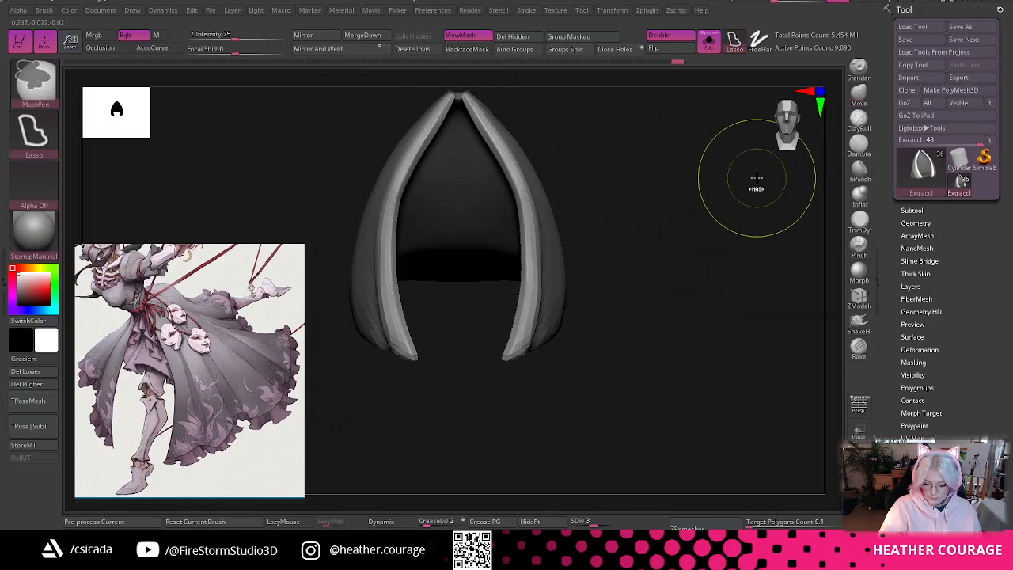
key(d)
key(d)
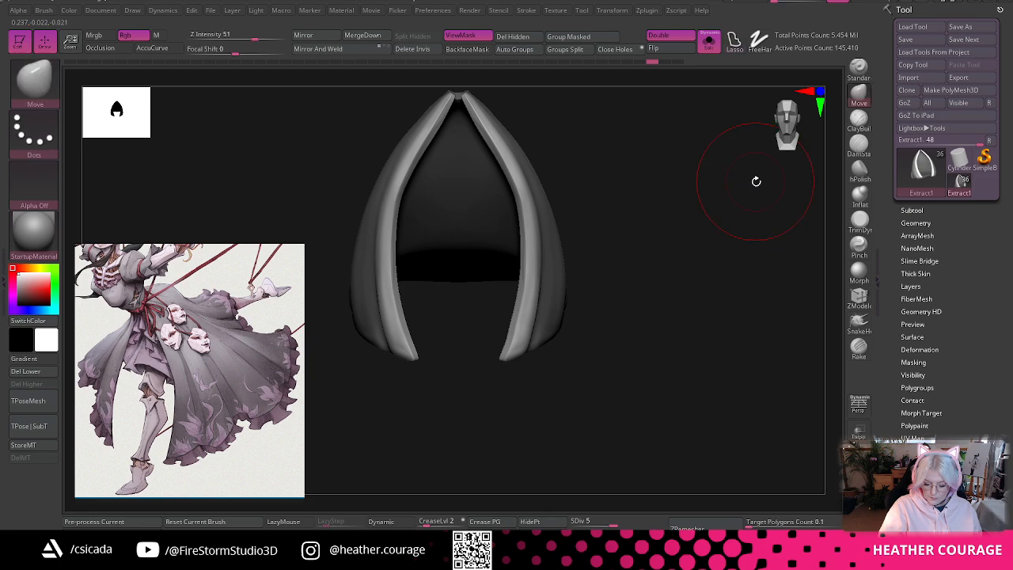
- Lower the skirt to subdivision level 4 and pull the front opening edges outward along their length with Move
drag(707, 267, 744, 376)
click(600, 523)
drag(491, 135, 493, 130)
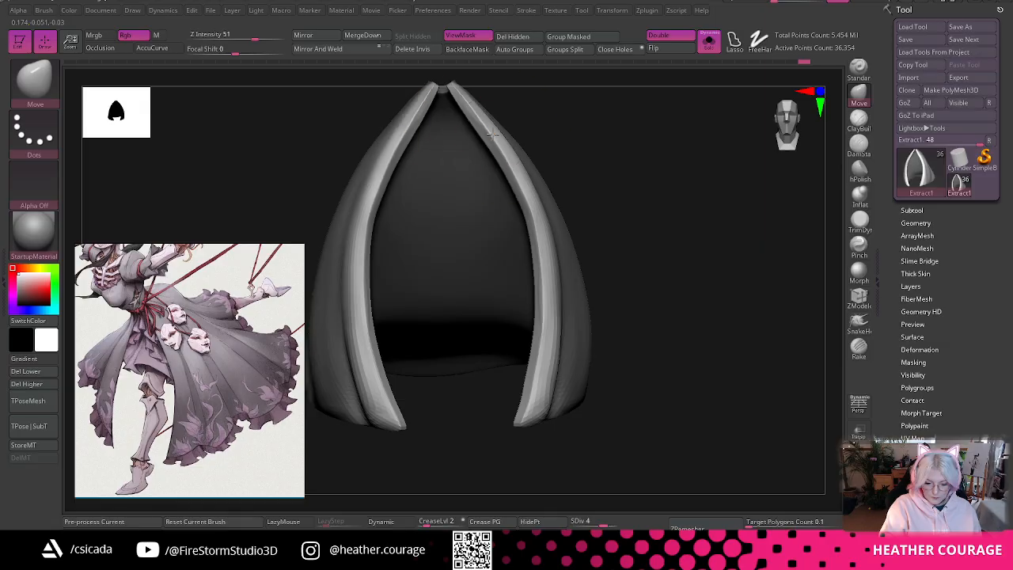
mouse_move(507, 163)
mouse_down()
mouse_move(537, 206)
mouse_move(538, 242)
mouse_move(522, 269)
mouse_move(541, 284)
mouse_move(549, 353)
mouse_up()
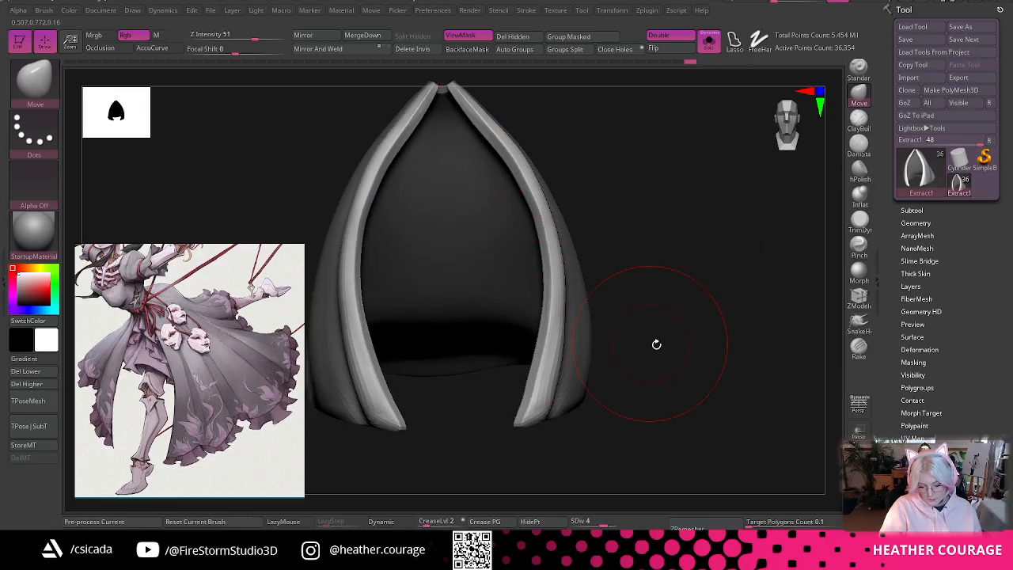
drag(655, 344, 673, 352)
drag(532, 377, 536, 385)
- Build up the inner side of the skirt's front opening edge with ClayBuildup, working from below
drag(623, 335, 656, 284)
alt+drag(652, 320, 631, 307)
key(space)
alt+drag(696, 294, 819, 225)
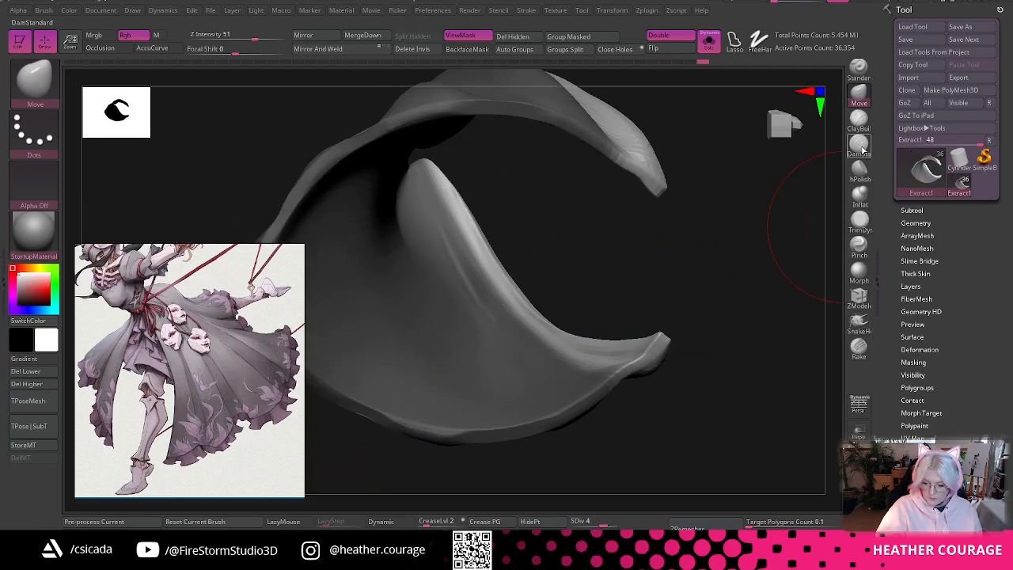
click(862, 122)
mouse_move(762, 262)
mouse_down()
mouse_move(730, 296)
mouse_move(499, 205)
mouse_move(515, 214)
mouse_move(435, 160)
mouse_up()
key(space)
mouse_move(541, 237)
mouse_down()
mouse_move(520, 238)
mouse_move(534, 251)
mouse_move(549, 232)
mouse_move(436, 163)
mouse_up()
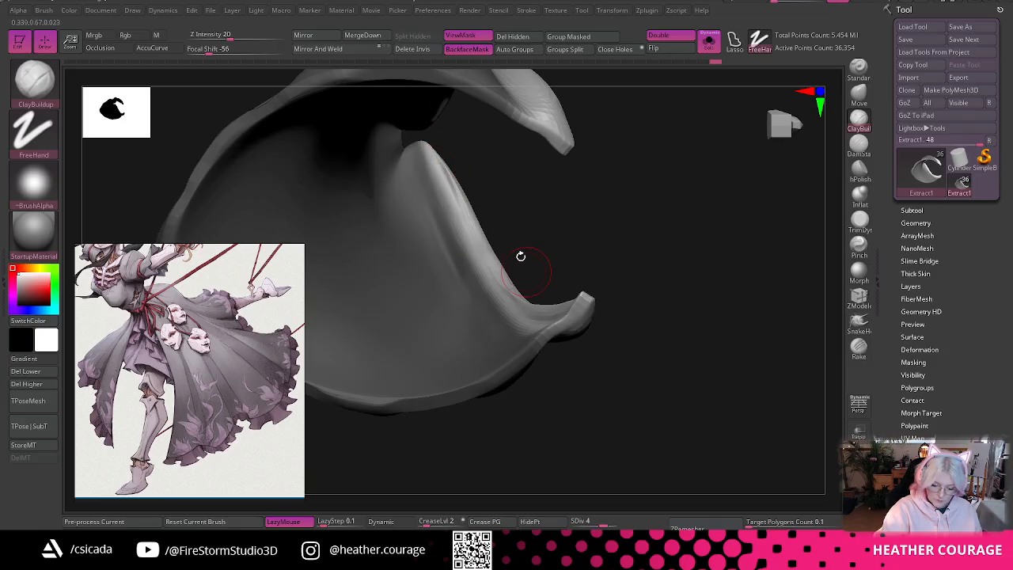
mouse_move(521, 255)
mouse_down()
mouse_move(552, 248)
mouse_move(500, 255)
mouse_up()
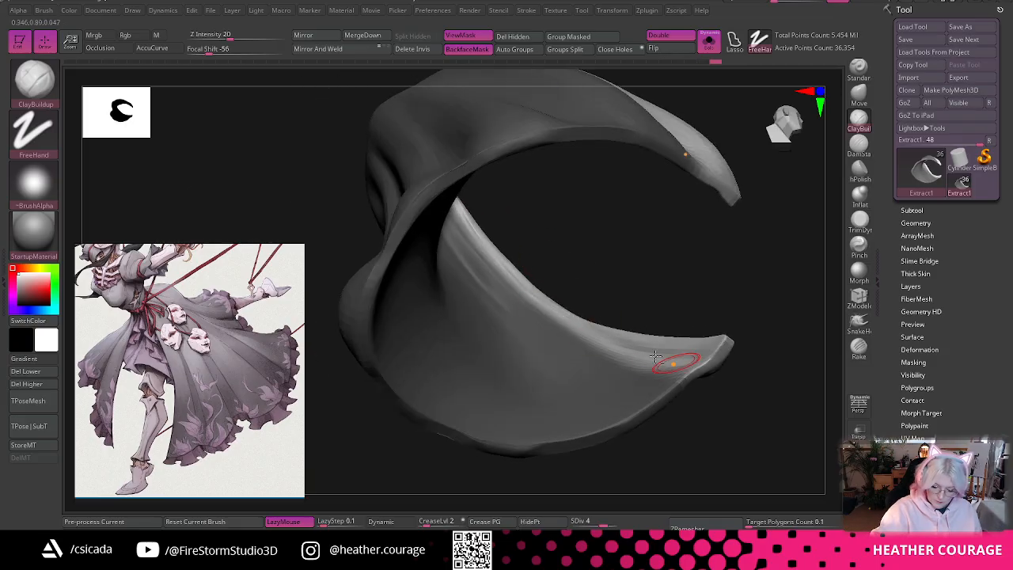
- Smooth the built-up clay along the lower part of the skirt's front opening edge
mouse_move(614, 255)
mouse_down()
mouse_move(637, 294)
mouse_move(768, 310)
mouse_move(759, 308)
mouse_up()
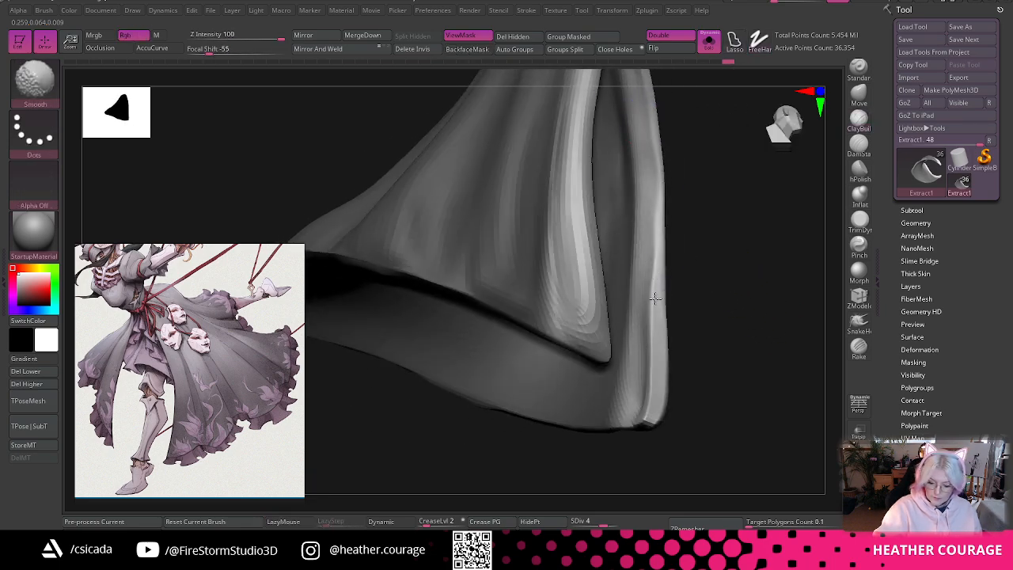
shift+drag(648, 352, 649, 377)
drag(647, 243, 645, 372)
drag(682, 233, 703, 319)
right_click(766, 257)
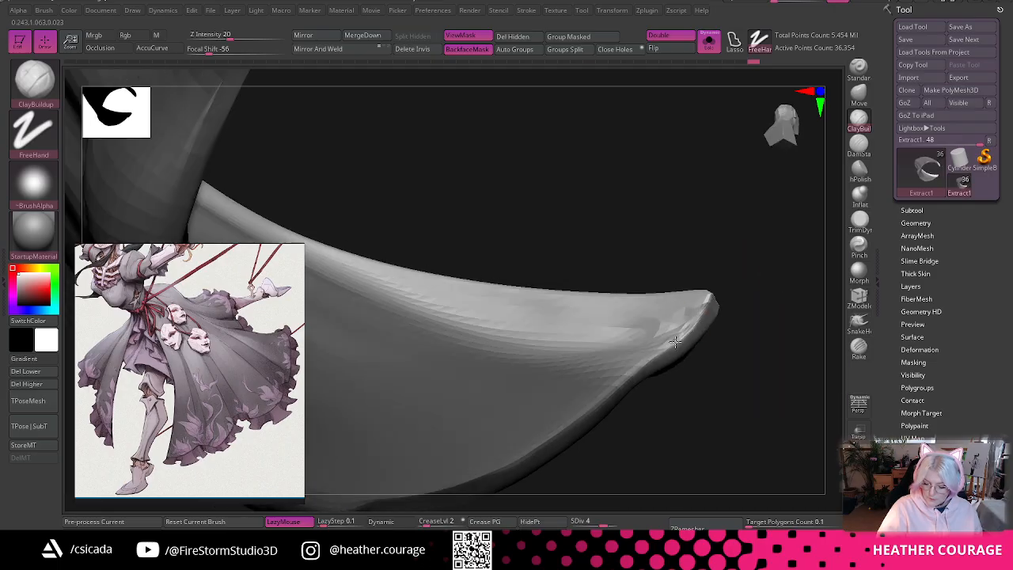
- Switch the skirt to subdivision level 5 and smooth the inner side of the front opening near the hem corner
key(shift)
mouse_move(692, 322)
mouse_down()
mouse_move(765, 289)
mouse_move(764, 339)
mouse_up()
key(ctrl+z)
drag(769, 441, 671, 310)
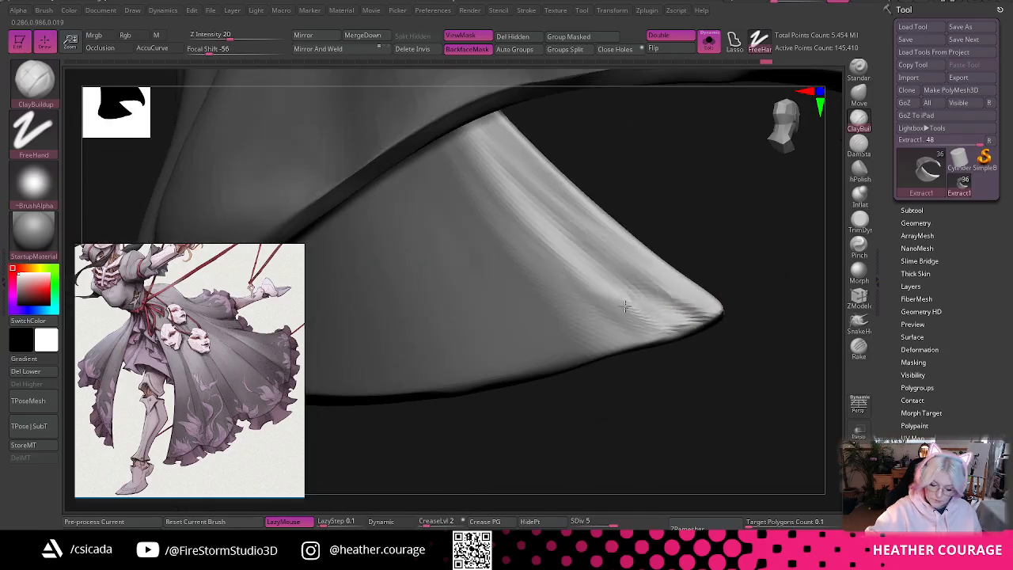
key(shift)
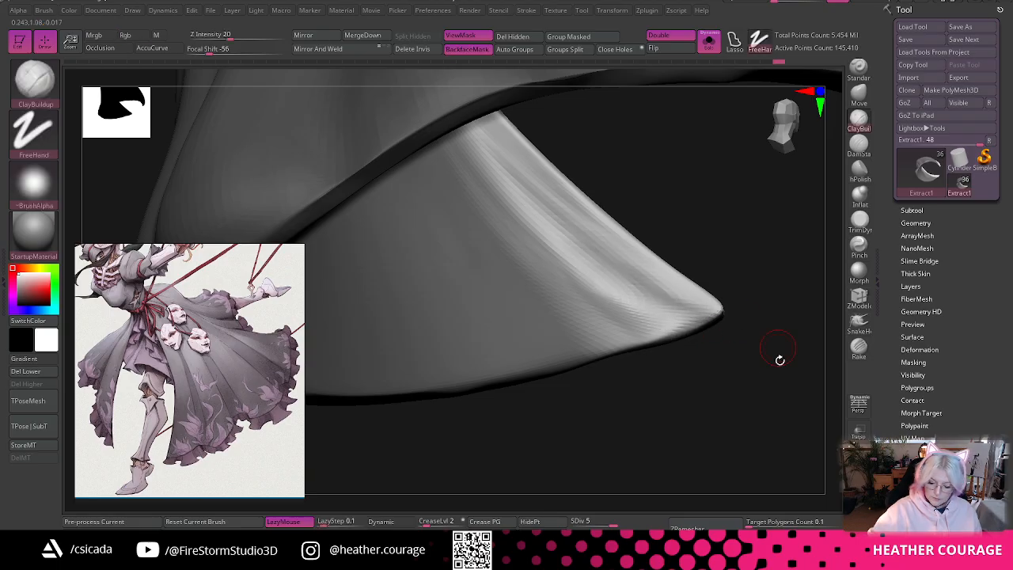
mouse_move(778, 355)
mouse_down()
mouse_move(762, 285)
mouse_move(726, 324)
mouse_move(772, 312)
mouse_move(720, 314)
mouse_move(764, 283)
mouse_move(760, 274)
mouse_move(758, 309)
mouse_move(756, 170)
mouse_up()
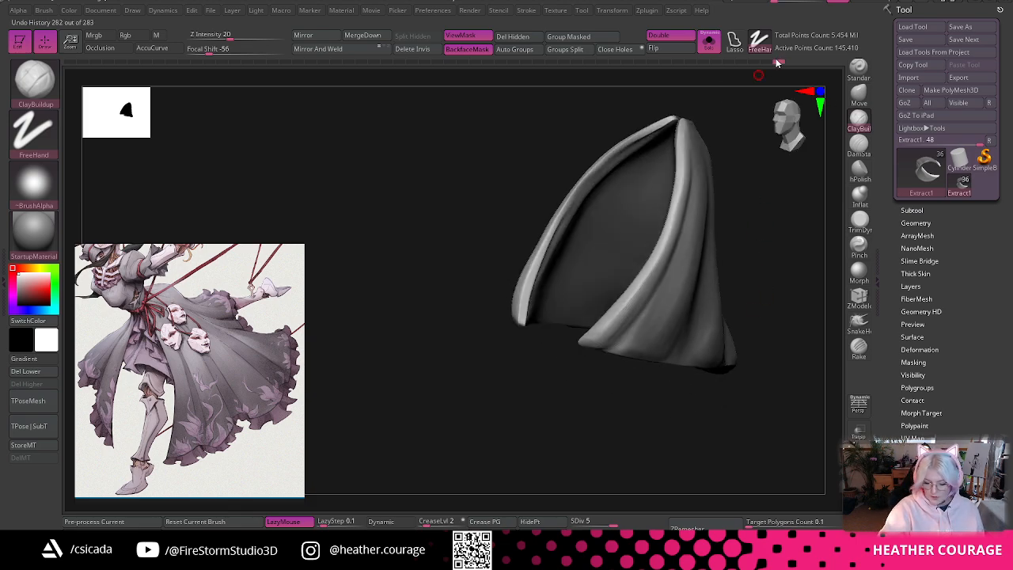
- Choose the Move brush and pull the front opening edge and its hem corner to widen the turned-out flap
drag(778, 239, 793, 204)
key(space)
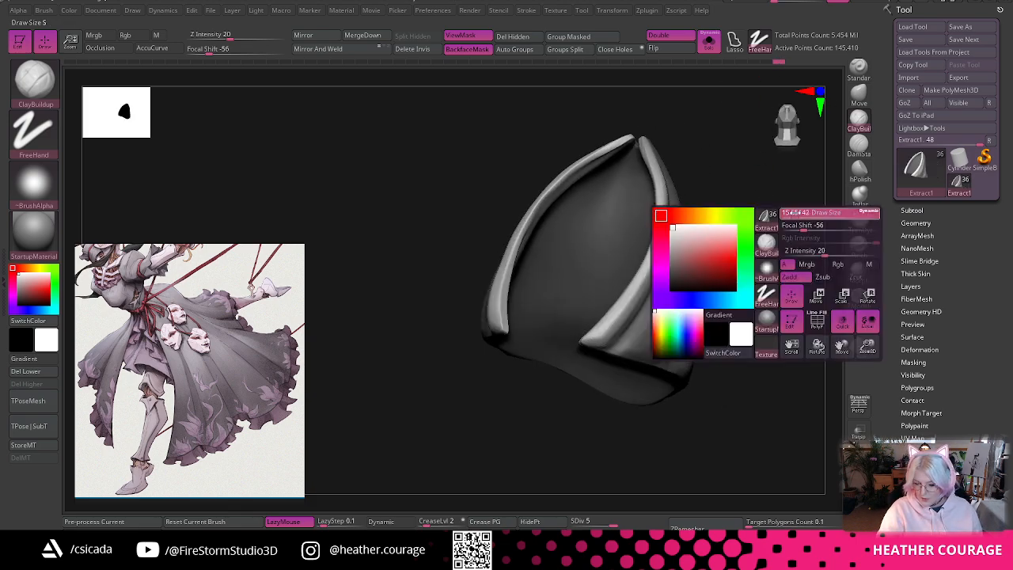
click(857, 95)
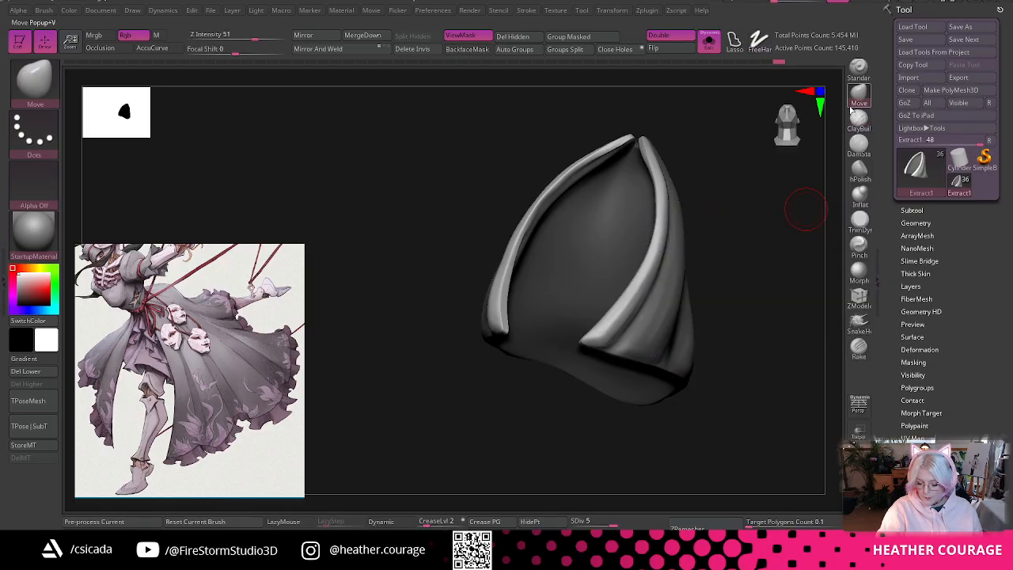
key(space)
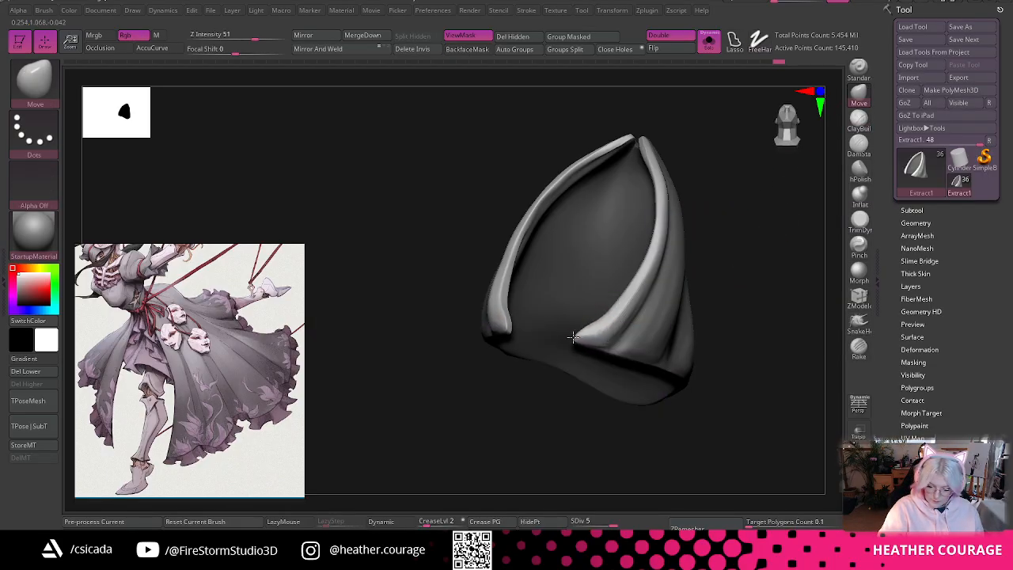
drag(591, 321, 602, 311)
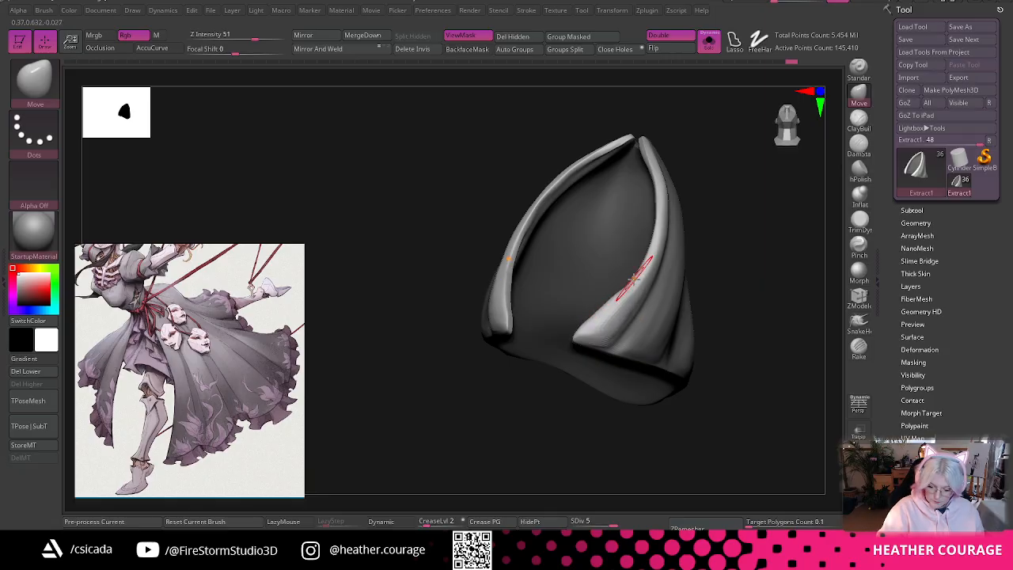
drag(633, 278, 630, 281)
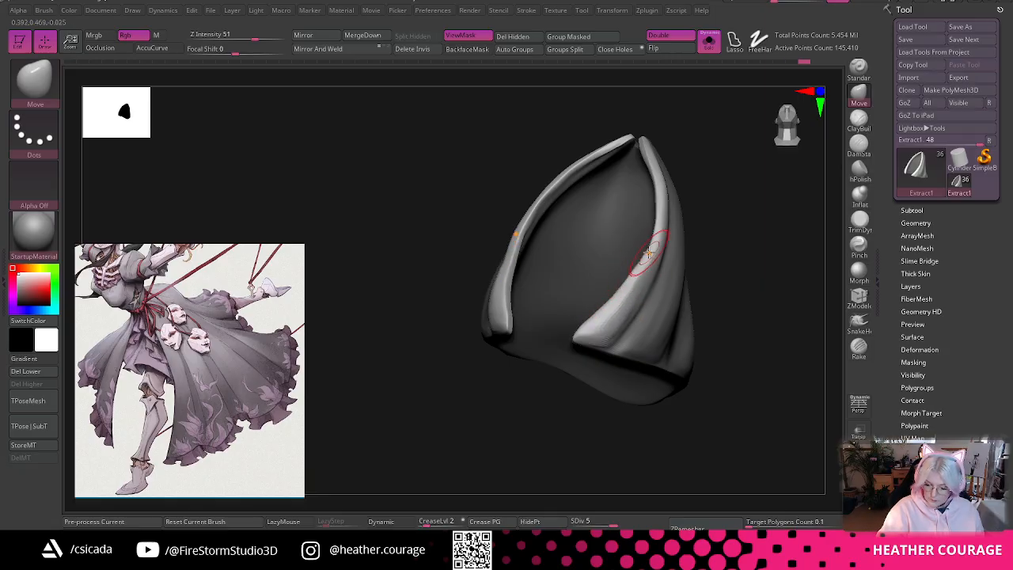
mouse_move(672, 234)
mouse_down()
mouse_move(697, 228)
mouse_move(667, 207)
mouse_up()
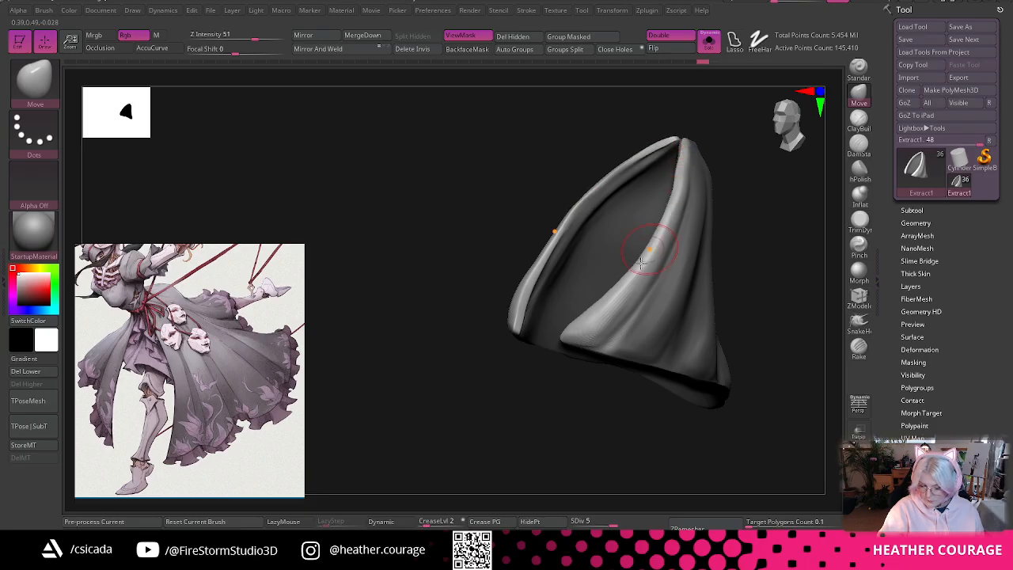
- Enlarge the Move brush and refine the curve of the front opening edges from the waist down to the hem
right_click(701, 265)
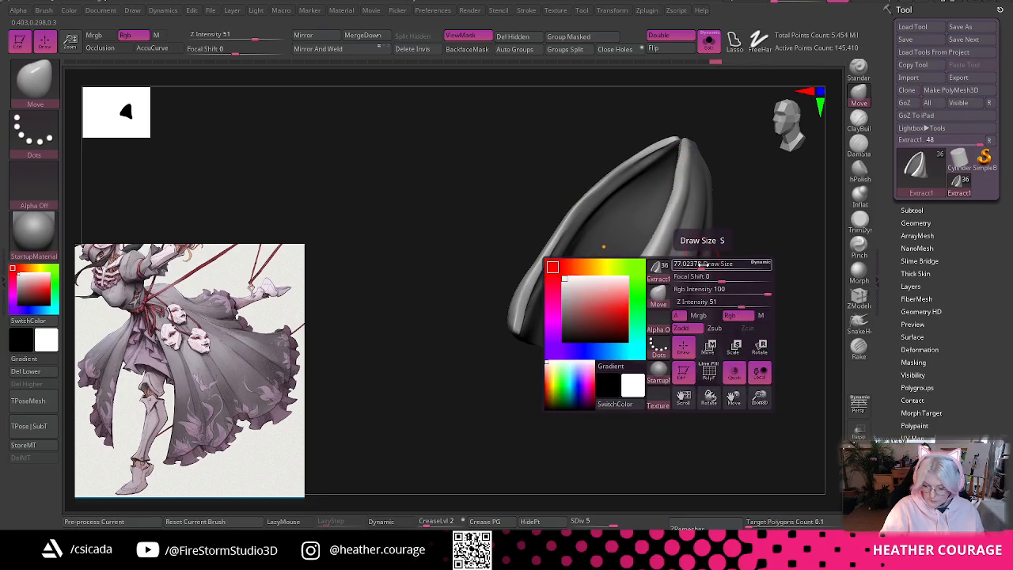
mouse_move(753, 246)
mouse_down()
mouse_move(764, 217)
mouse_move(789, 241)
mouse_move(765, 229)
mouse_move(768, 253)
mouse_move(792, 258)
mouse_up()
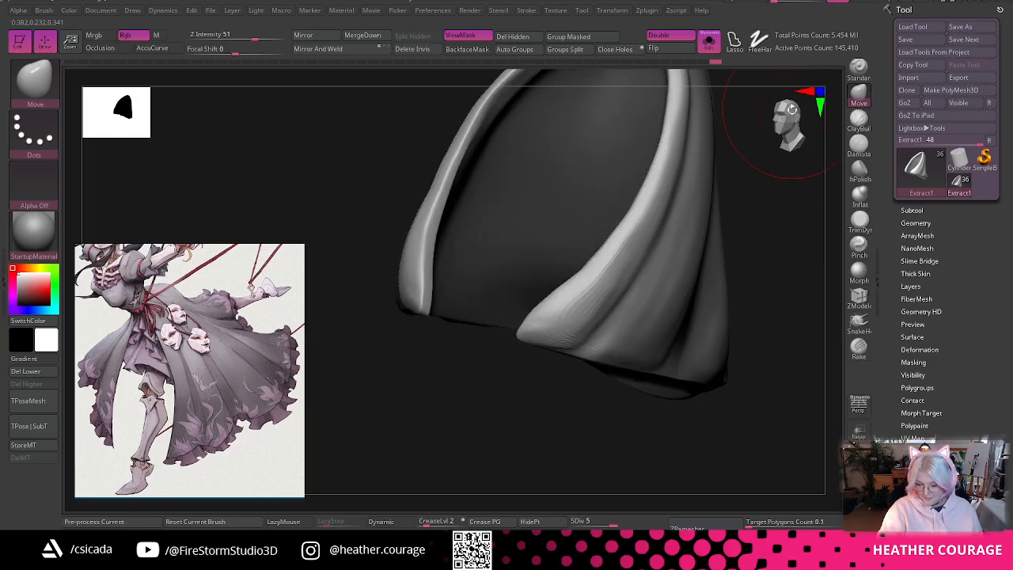
drag(791, 110, 793, 123)
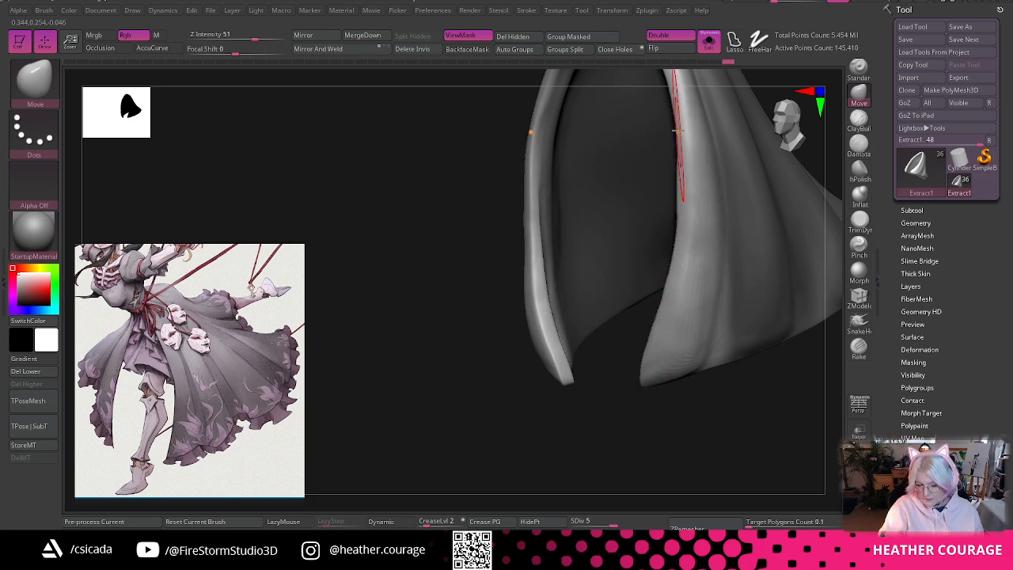
drag(822, 143, 782, 131)
drag(685, 198, 599, 192)
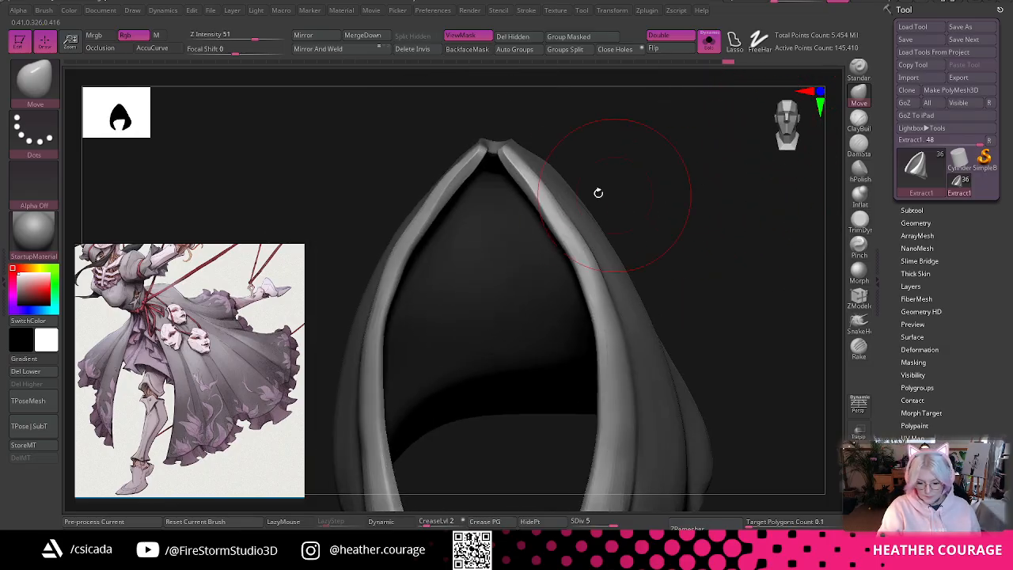
click(534, 195)
mouse_move(559, 251)
mouse_down()
mouse_move(586, 317)
mouse_move(597, 387)
mouse_up()
drag(736, 253, 712, 182)
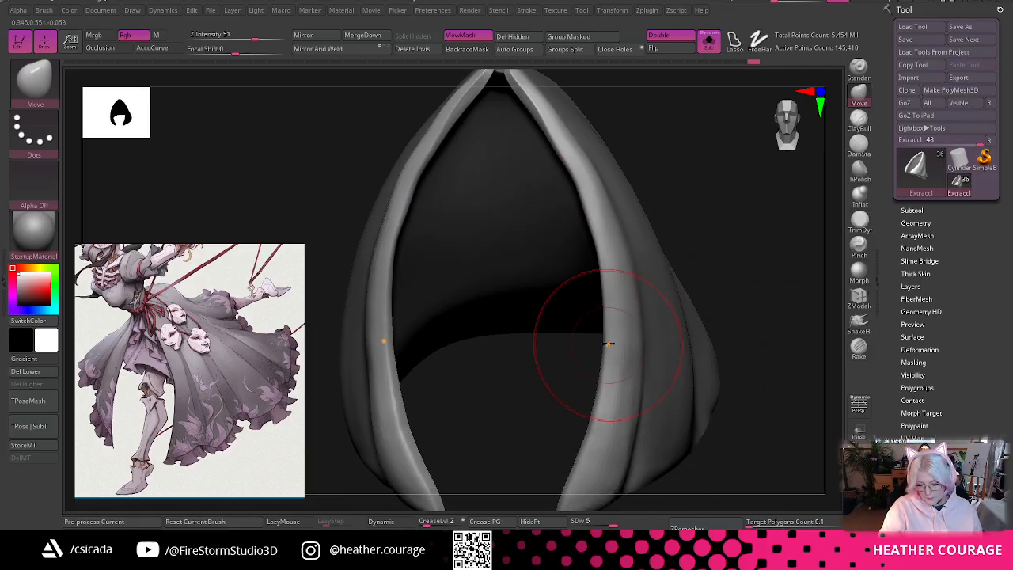
mouse_move(599, 335)
mouse_down()
mouse_move(599, 418)
mouse_move(584, 450)
mouse_up()
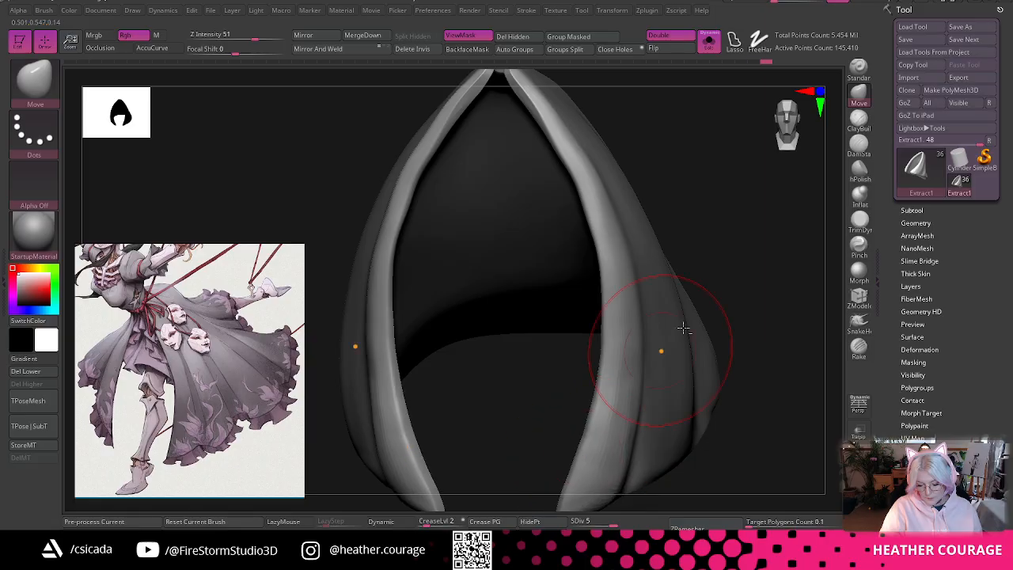
right_drag(684, 328, 597, 390)
mouse_move(561, 459)
mouse_down()
mouse_move(588, 360)
mouse_move(569, 334)
mouse_move(596, 290)
mouse_move(604, 203)
mouse_move(584, 124)
mouse_move(639, 138)
mouse_up()
mouse_move(639, 137)
right_down()
mouse_move(734, 201)
mouse_move(714, 235)
mouse_move(618, 226)
mouse_move(715, 262)
mouse_move(626, 453)
mouse_move(730, 227)
mouse_move(673, 301)
right_up()
right_click(673, 301)
- Turn off Solo to bring back the whole figure and check the skirt's silhouette against the body
click(709, 45)
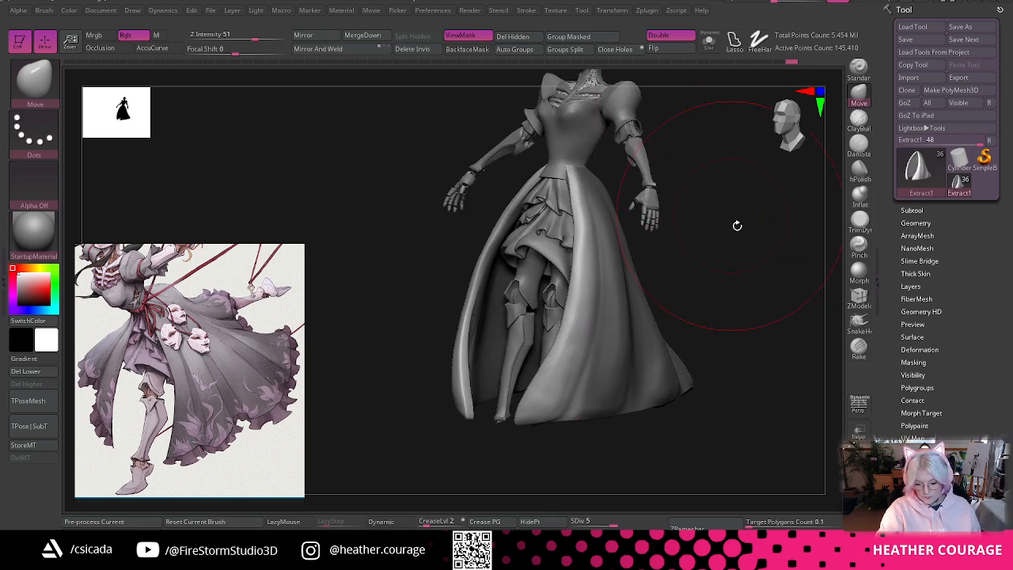
right_drag(735, 224, 778, 143)
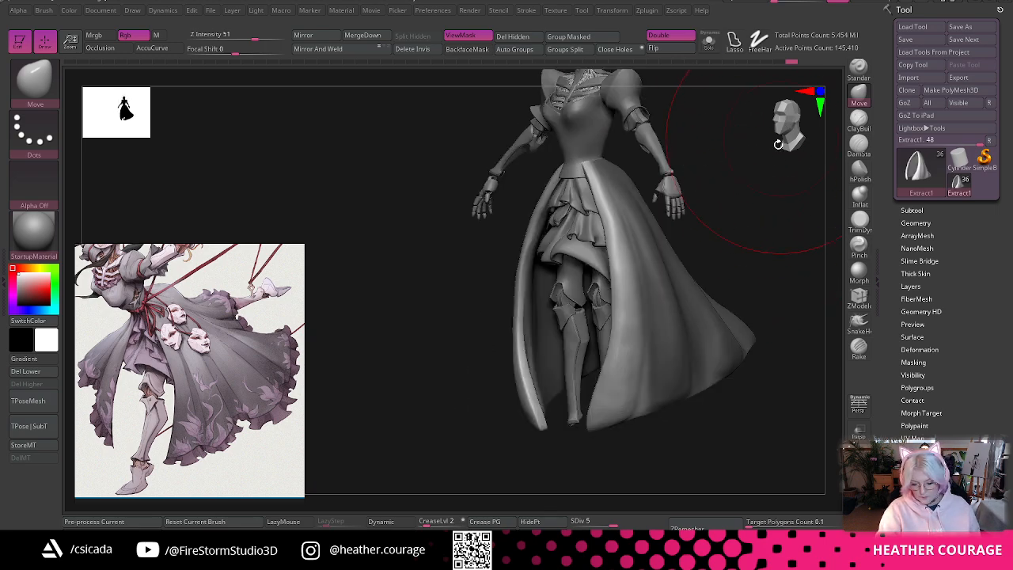
right_click(784, 209)
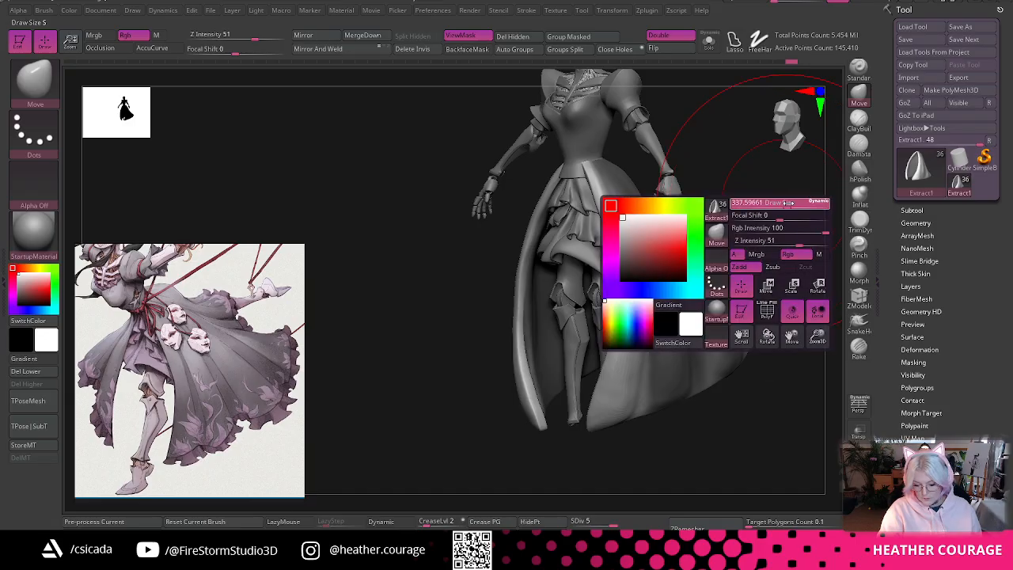
right_drag(775, 219, 752, 177)
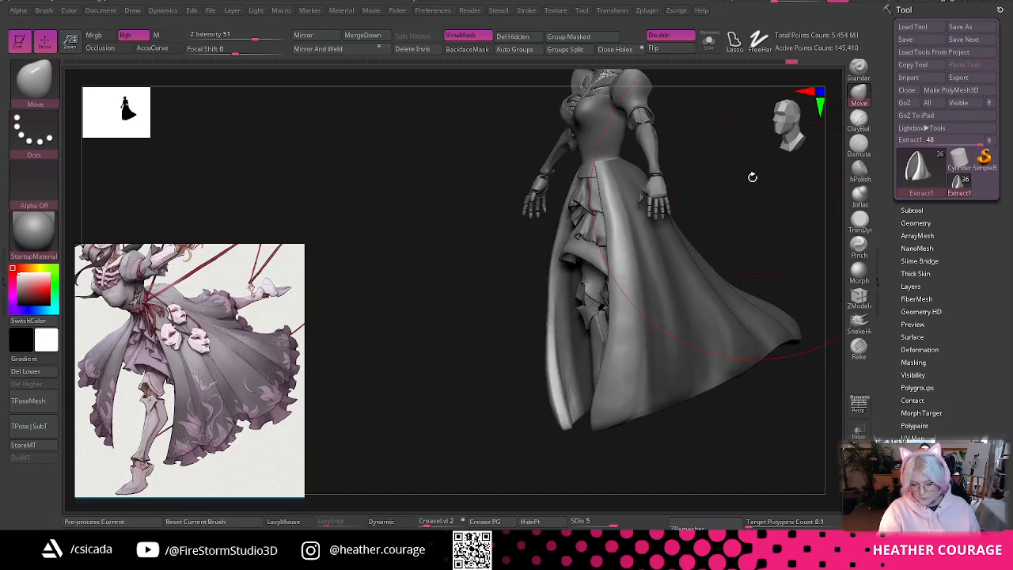
mouse_move(766, 211)
right_down()
mouse_move(746, 197)
mouse_move(753, 215)
mouse_move(744, 212)
mouse_move(725, 198)
right_up()
right_click(744, 212)
right_click(746, 198)
drag(746, 198, 740, 200)
right_drag(779, 182, 772, 182)
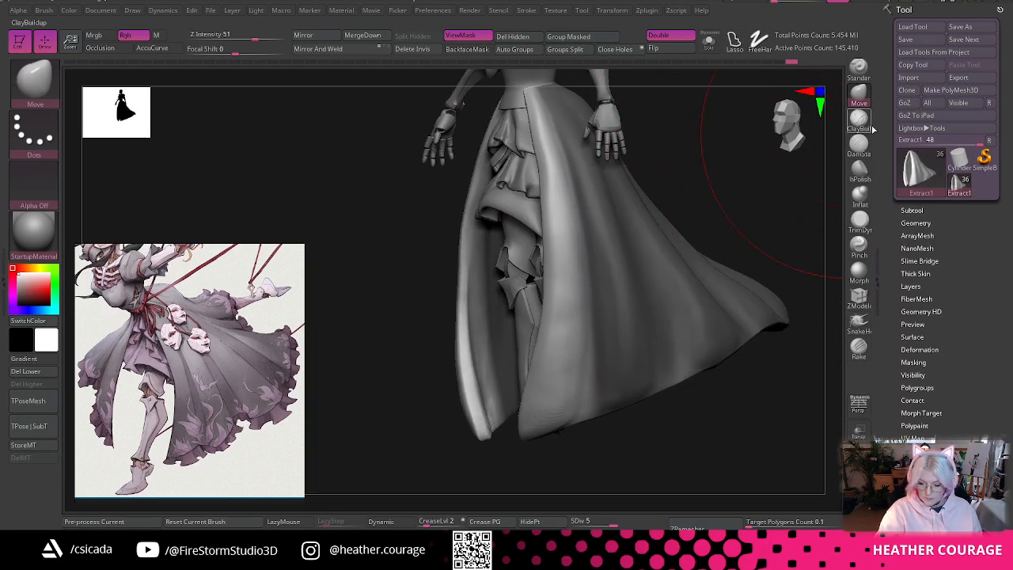
- Build up the outer face of the front opening edge from waist to hem with ClayBuildup and smooth the strokes
click(861, 129)
right_click(499, 146)
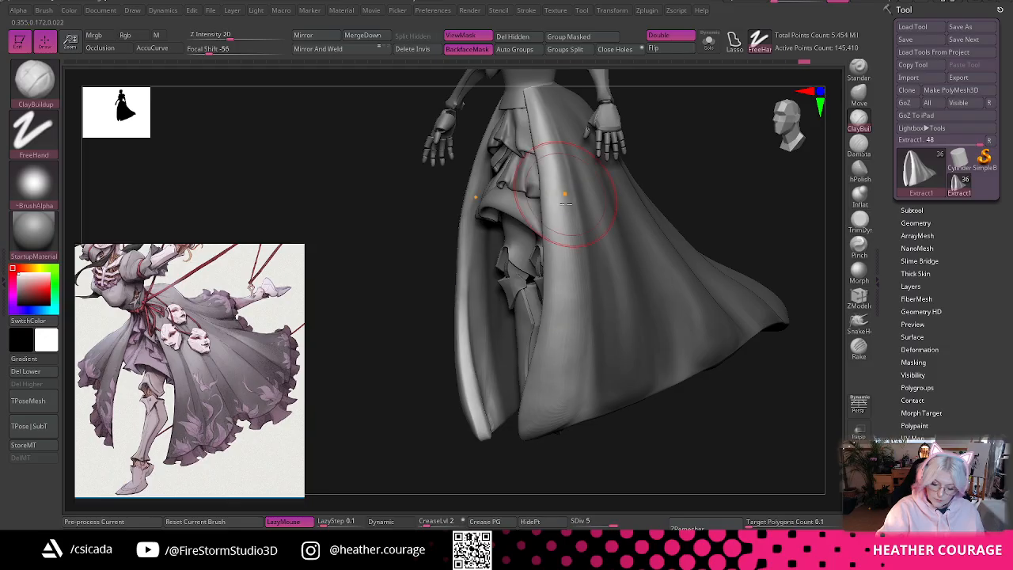
drag(565, 286, 549, 370)
drag(530, 413, 527, 432)
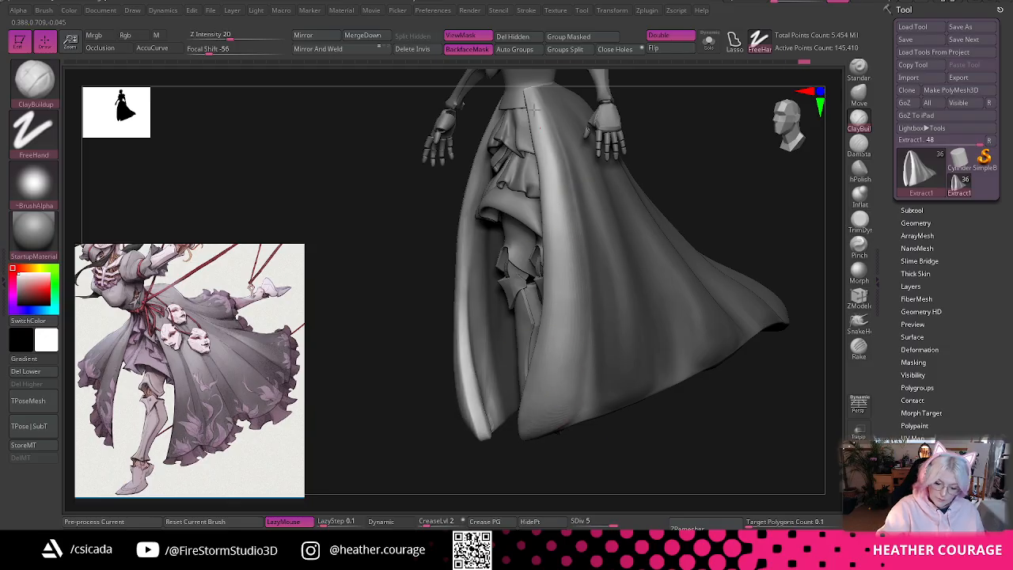
drag(536, 110, 545, 439)
shift+drag(543, 135, 551, 356)
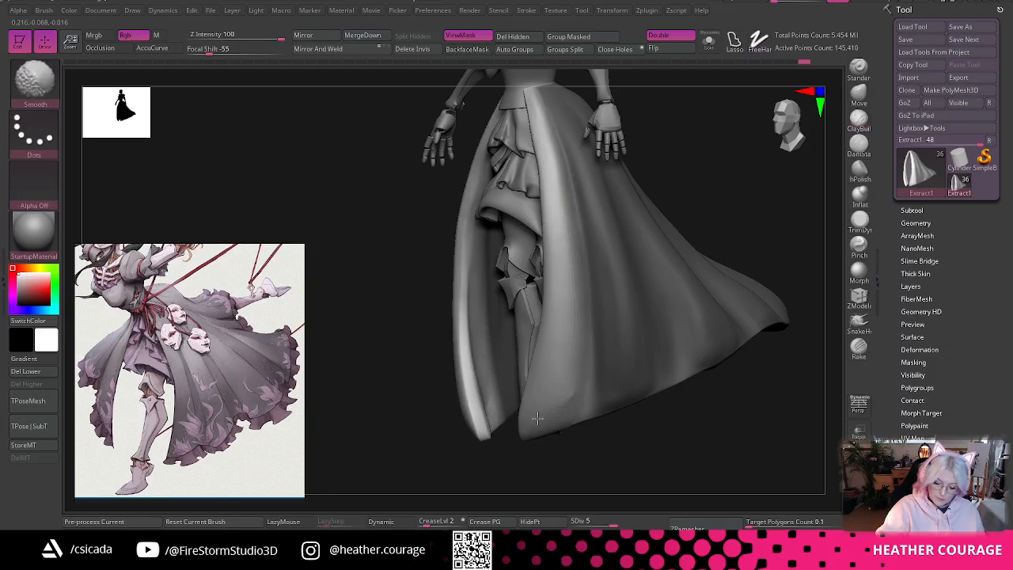
shift+drag(537, 418, 535, 428)
drag(548, 136, 551, 189)
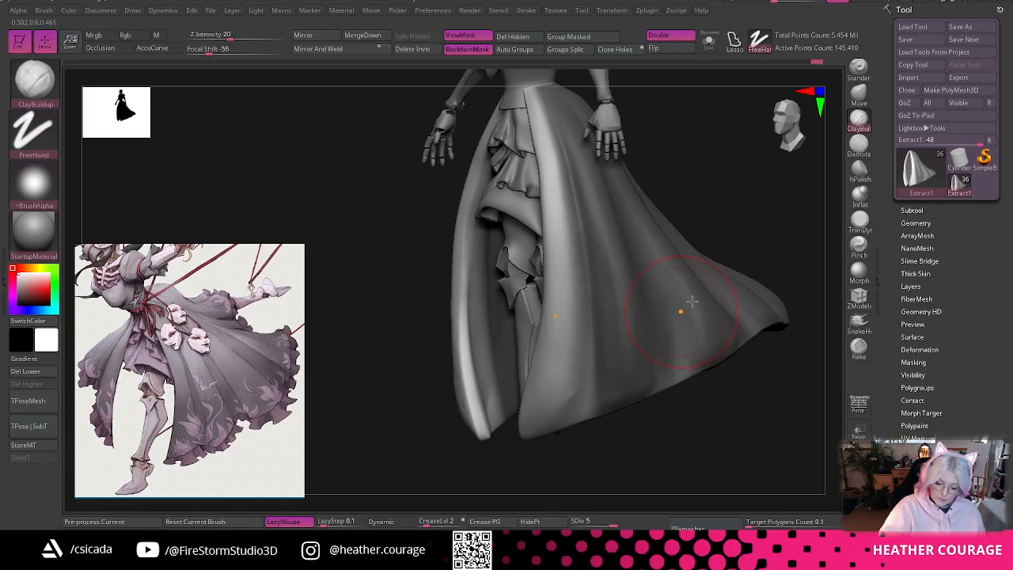
right_drag(691, 302, 574, 400)
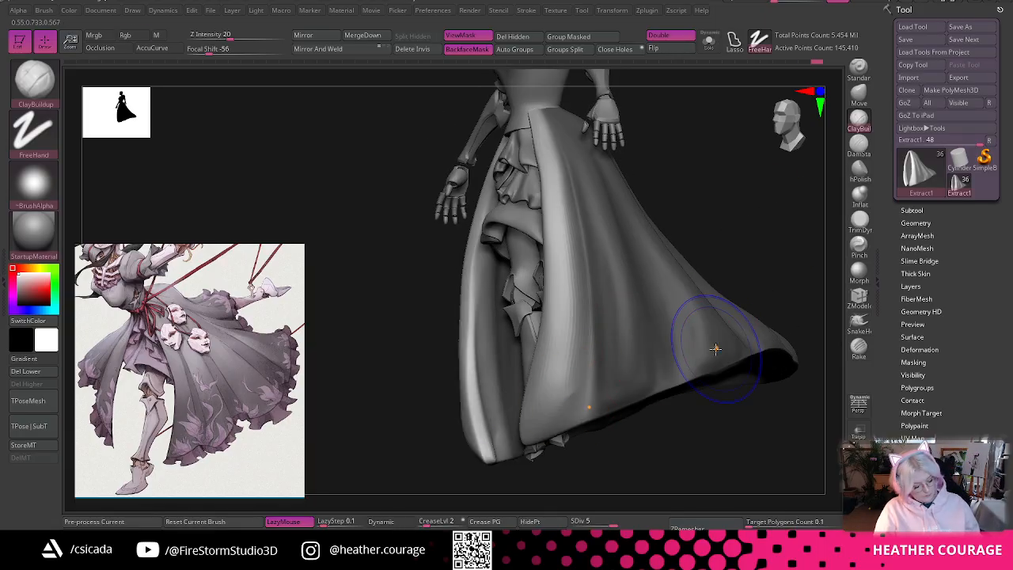
key(shift+f)
key(shift+f)
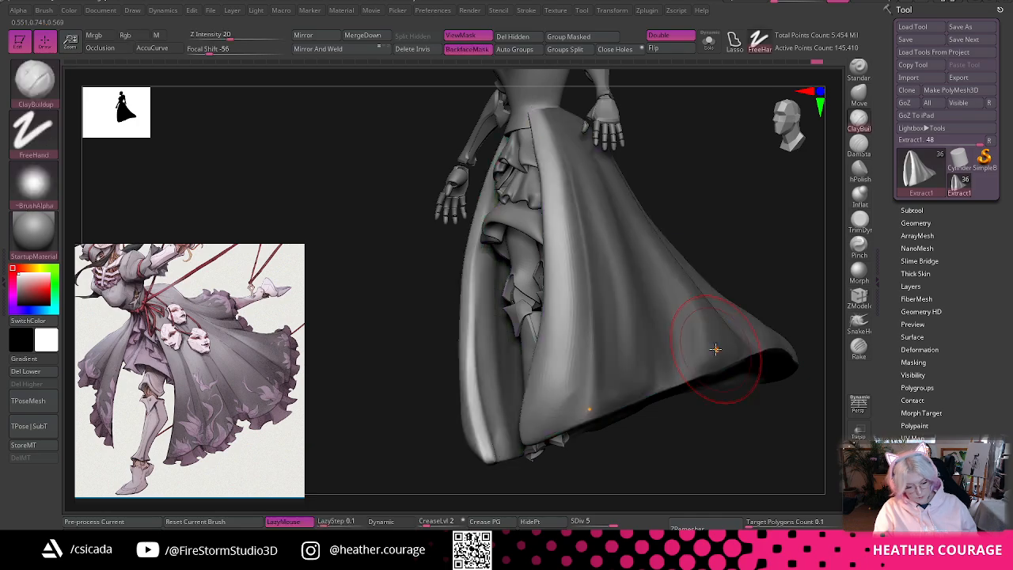
- Choose the Move brush, set its Draw Size to about 74 and push the curled hem corner of the front flap outward
mouse_move(715, 350)
right_down()
mouse_move(739, 396)
mouse_move(770, 290)
mouse_move(760, 315)
mouse_move(742, 244)
mouse_move(717, 319)
mouse_move(705, 399)
mouse_move(753, 343)
mouse_move(784, 201)
mouse_move(707, 301)
mouse_move(554, 327)
right_up()
key(b)
key(m)
key(v)
key(space)
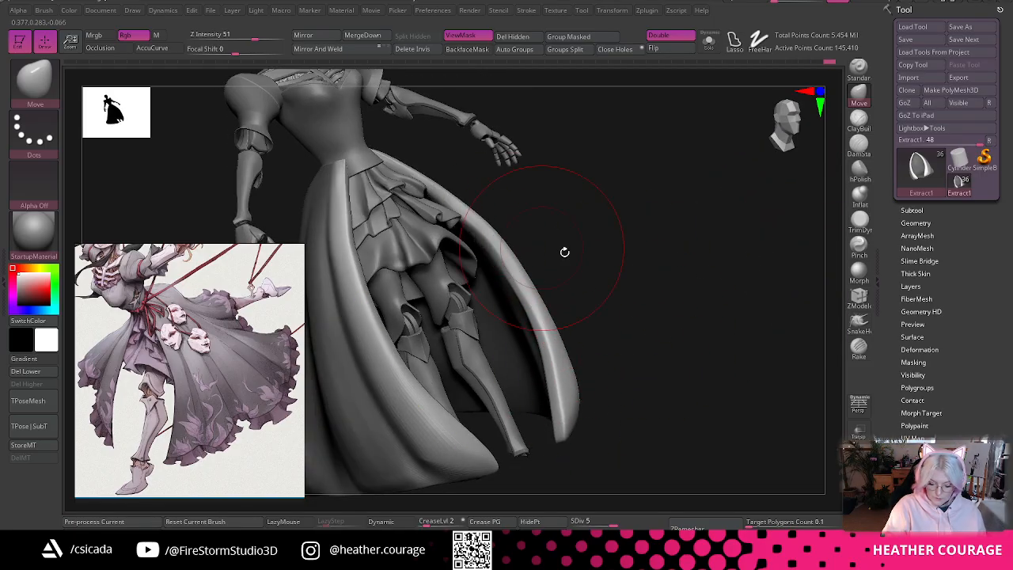
mouse_move(671, 269)
right_down()
mouse_move(670, 204)
mouse_move(573, 328)
right_up()
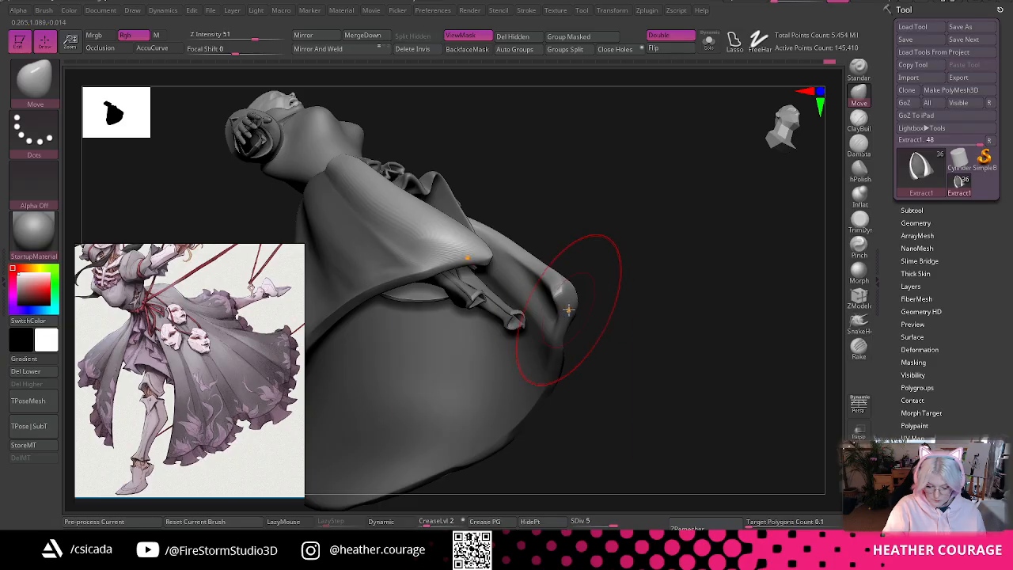
key(space)
alt+drag(648, 262, 610, 277)
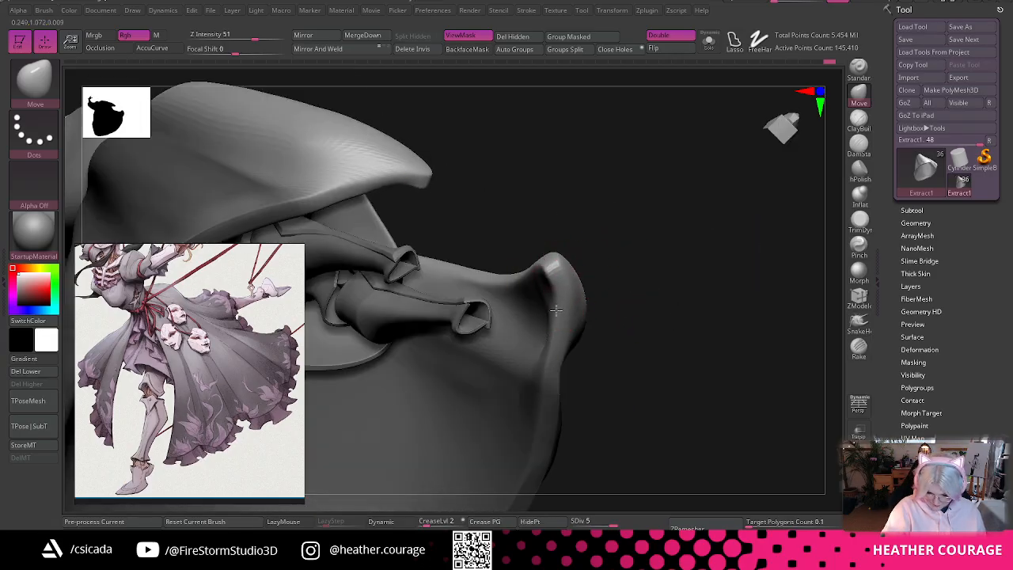
key(space)
drag(615, 277, 625, 276)
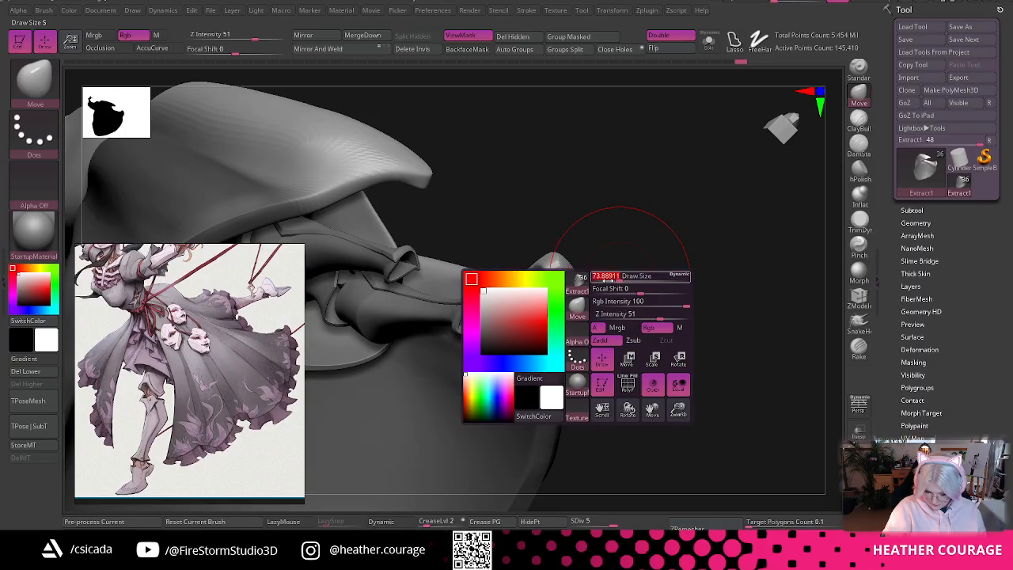
drag(556, 291, 558, 286)
drag(560, 324, 564, 328)
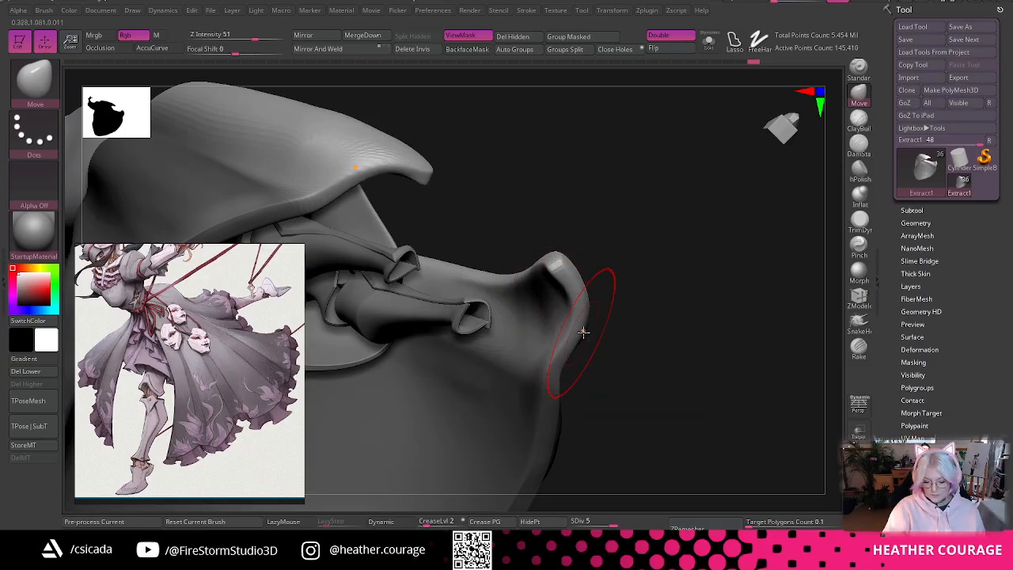
- Reshape the lower end of the turned-out flap and its hem corner with the Move brush
mouse_move(688, 333)
mouse_down()
mouse_move(673, 253)
mouse_move(656, 340)
mouse_move(573, 244)
mouse_up()
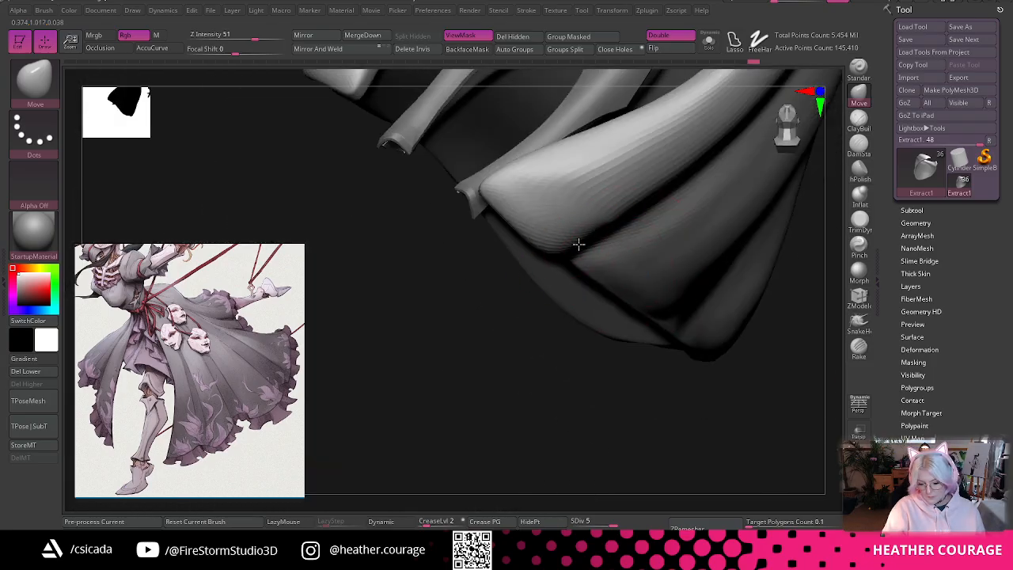
mouse_move(556, 370)
mouse_down()
mouse_move(545, 359)
mouse_move(775, 317)
mouse_move(524, 312)
mouse_up()
mouse_move(502, 387)
mouse_down()
mouse_move(615, 429)
mouse_move(768, 400)
mouse_move(816, 372)
mouse_move(739, 368)
mouse_move(744, 301)
mouse_move(757, 409)
mouse_move(776, 441)
mouse_move(556, 382)
mouse_move(403, 407)
mouse_up()
key(space)
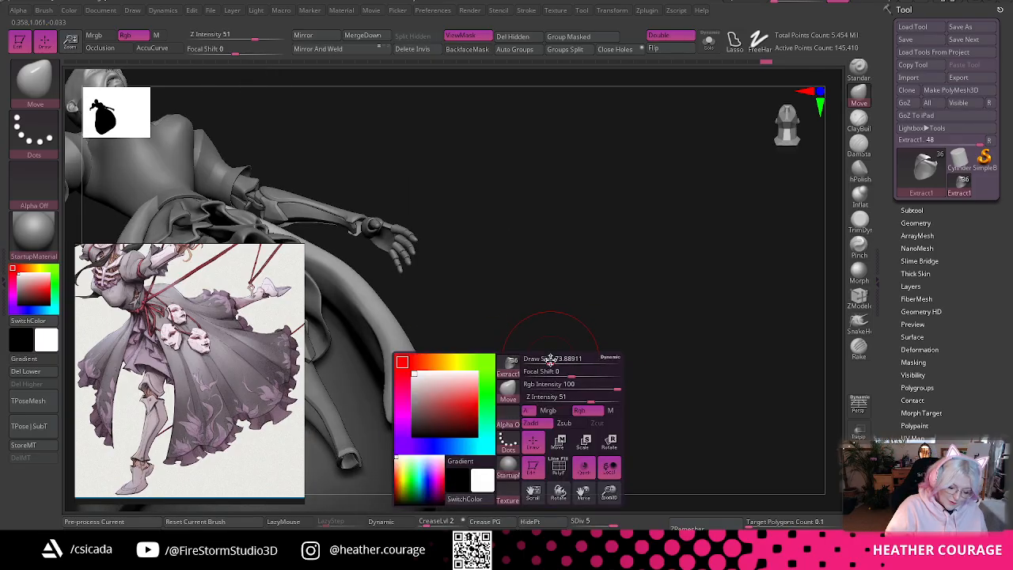
mouse_move(546, 336)
mouse_down()
mouse_move(571, 348)
mouse_move(413, 407)
mouse_up()
mouse_move(482, 411)
mouse_down()
mouse_move(508, 386)
mouse_move(554, 377)
mouse_up()
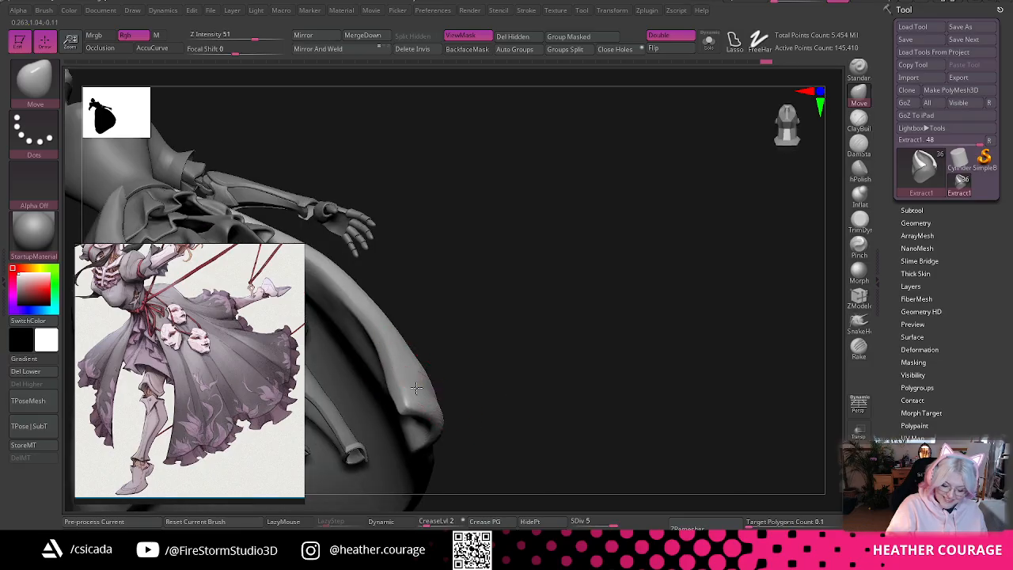
drag(418, 393, 401, 379)
drag(555, 329, 395, 358)
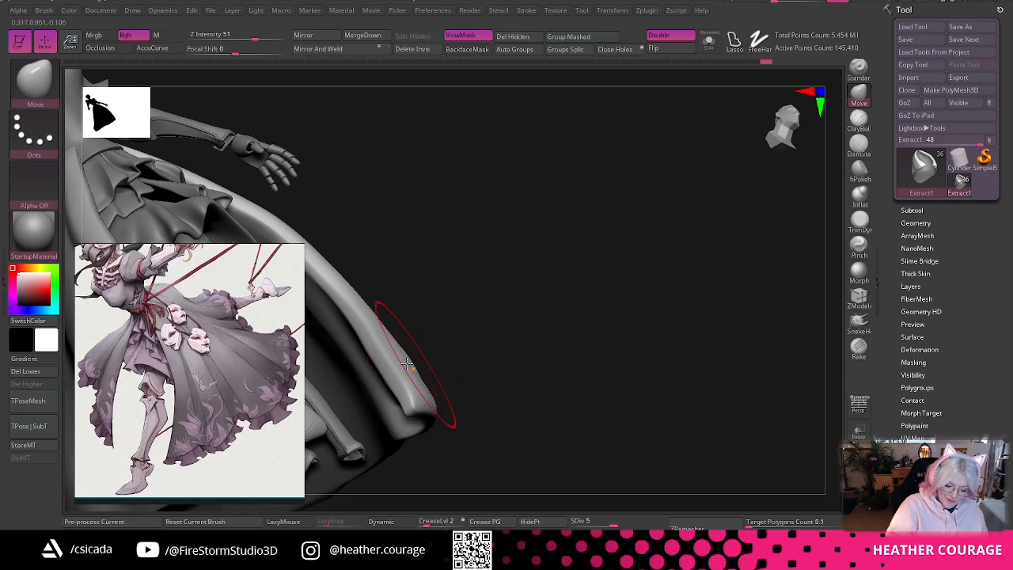
- Adjust the curl of the flap's hem corner and broaden its outer side above the hem
drag(491, 285, 428, 341)
drag(475, 221, 430, 316)
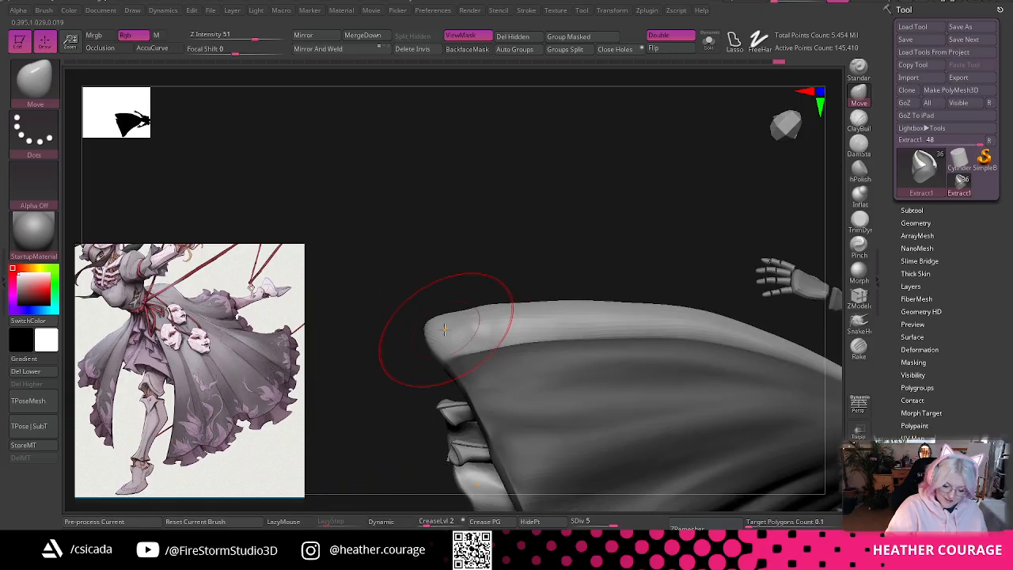
drag(485, 246, 430, 316)
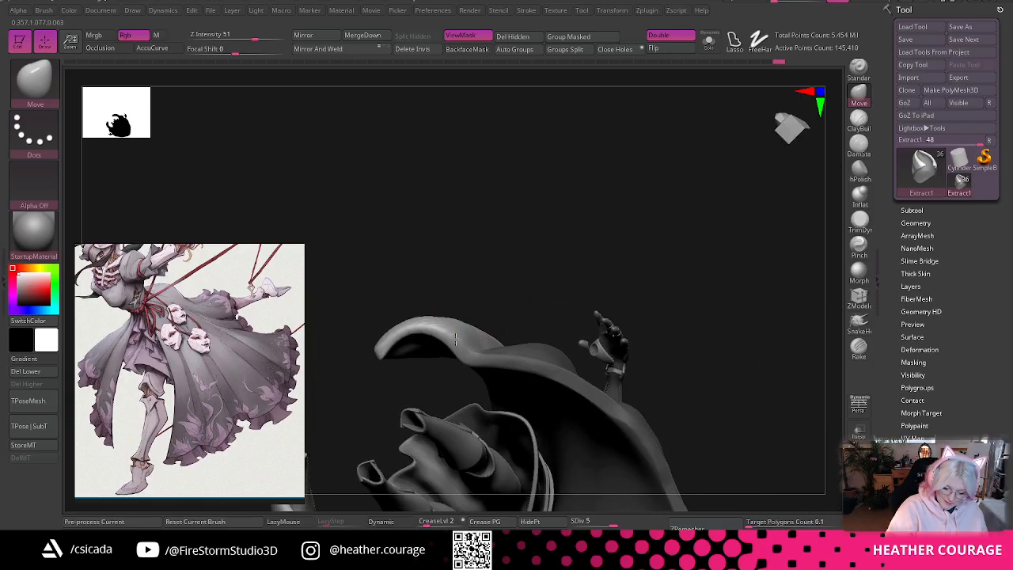
mouse_move(535, 251)
mouse_down()
mouse_move(588, 299)
mouse_move(649, 224)
mouse_move(672, 298)
mouse_move(452, 335)
mouse_move(464, 348)
mouse_up()
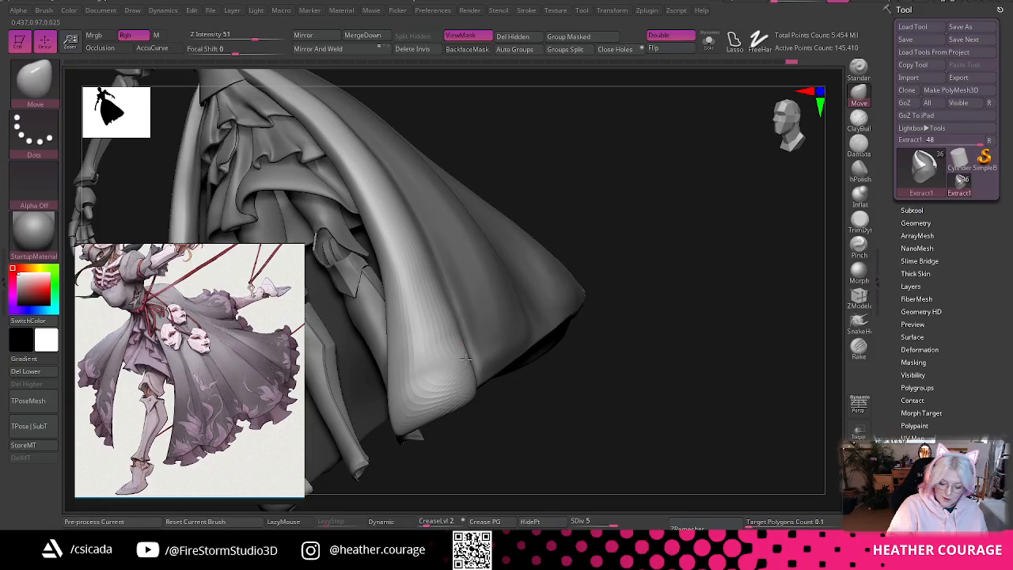
drag(448, 313, 454, 306)
mouse_move(567, 215)
mouse_down()
mouse_move(552, 210)
mouse_move(429, 249)
mouse_move(413, 225)
mouse_up()
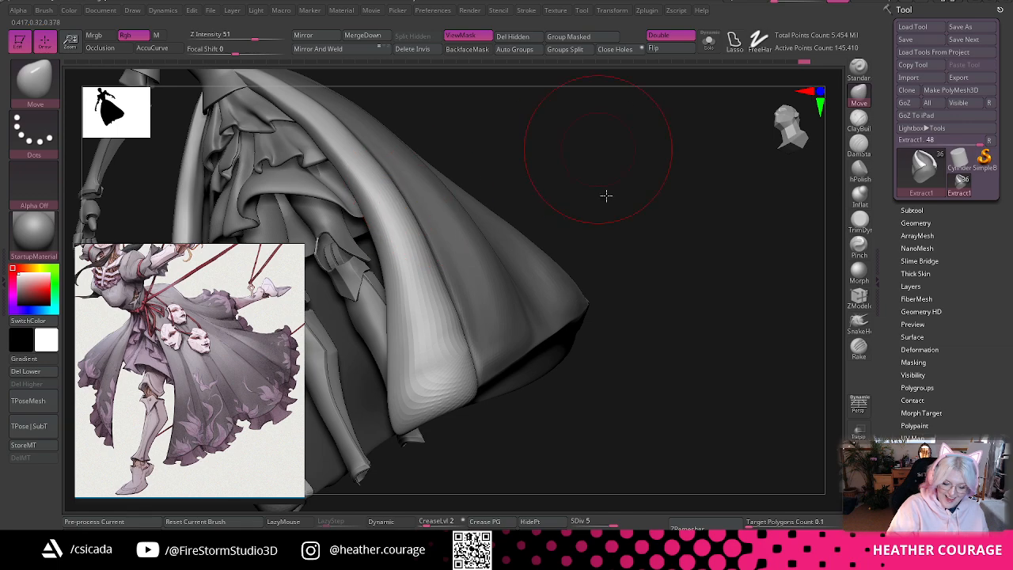
- Pull the front opening edge above the hem corner outward so the flap widens gradually
mouse_move(607, 195)
mouse_down()
mouse_move(614, 267)
mouse_move(391, 253)
mouse_move(375, 230)
mouse_up()
mouse_move(334, 204)
mouse_down()
mouse_move(340, 196)
mouse_move(282, 149)
mouse_up()
drag(634, 225, 610, 135)
mouse_move(526, 145)
mouse_down()
mouse_move(656, 143)
mouse_move(567, 161)
mouse_move(665, 171)
mouse_move(673, 162)
mouse_up()
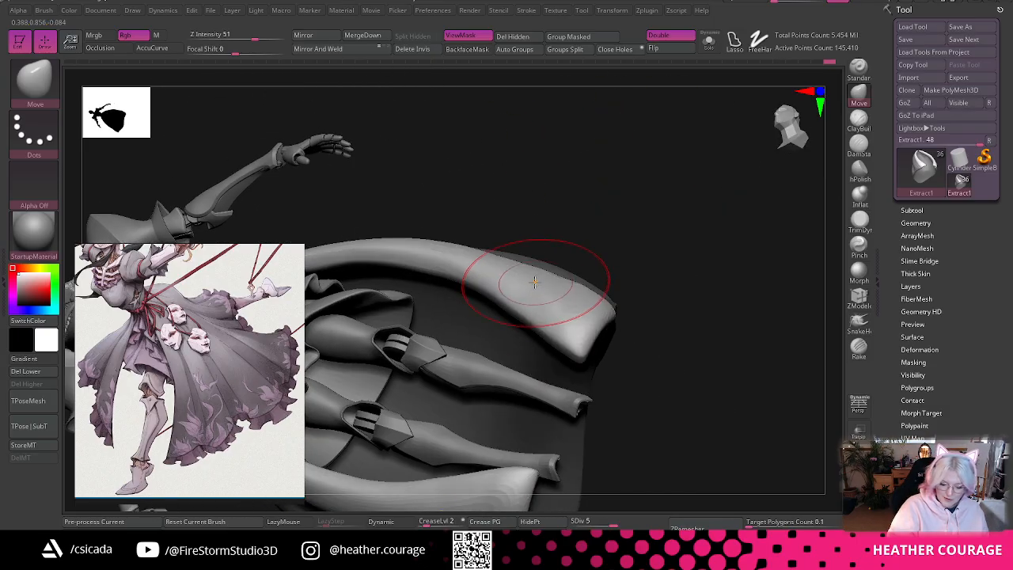
drag(535, 281, 494, 252)
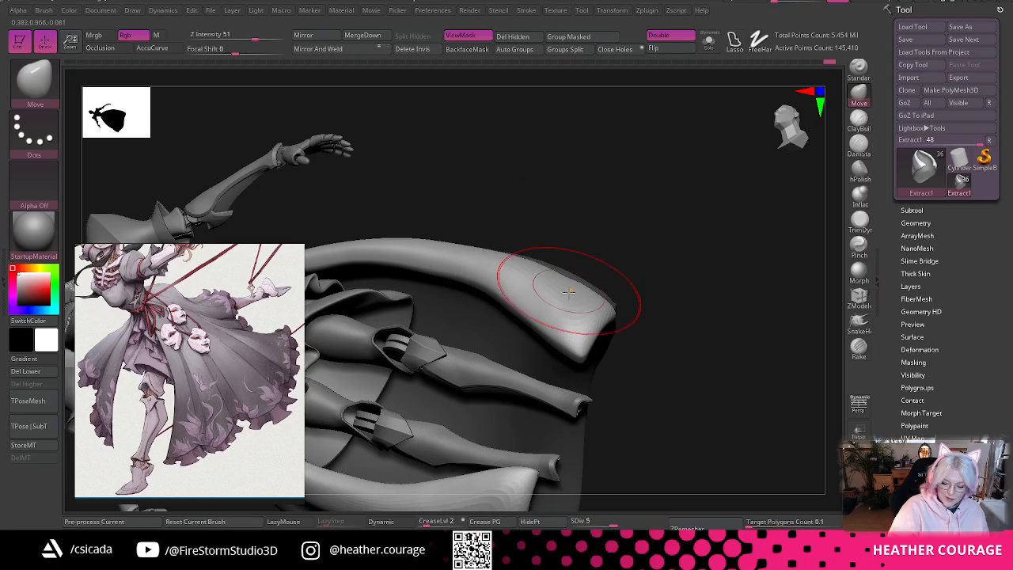
- Bow the flap's outer edge into an even curve down to the hem and review it from below, front and side
drag(667, 208, 660, 237)
drag(588, 290, 610, 293)
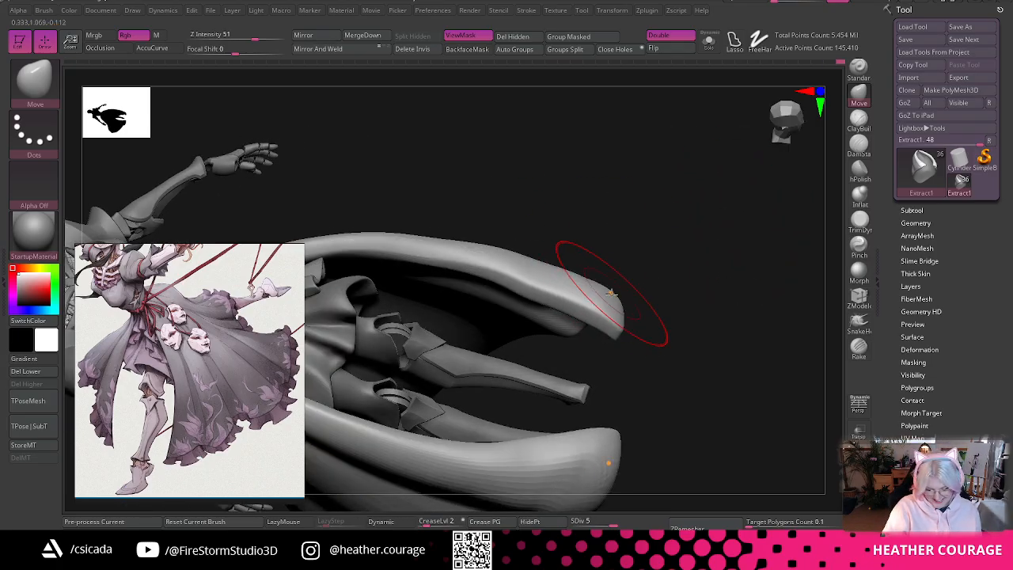
drag(550, 271, 551, 264)
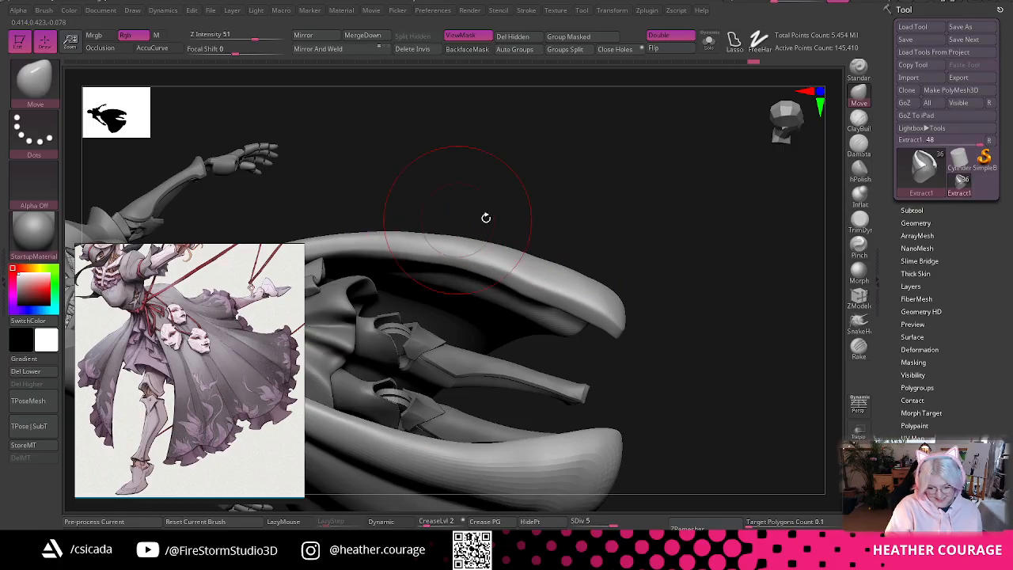
drag(486, 215, 671, 283)
drag(699, 256, 575, 258)
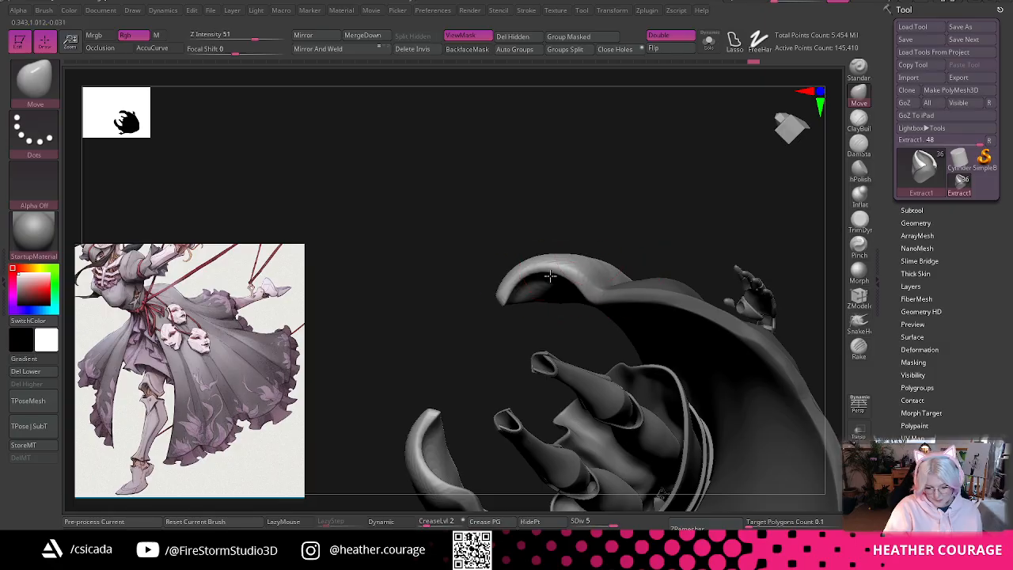
mouse_move(625, 202)
mouse_down()
mouse_move(619, 403)
mouse_move(570, 367)
mouse_move(610, 394)
mouse_move(635, 468)
mouse_up()
key(space)
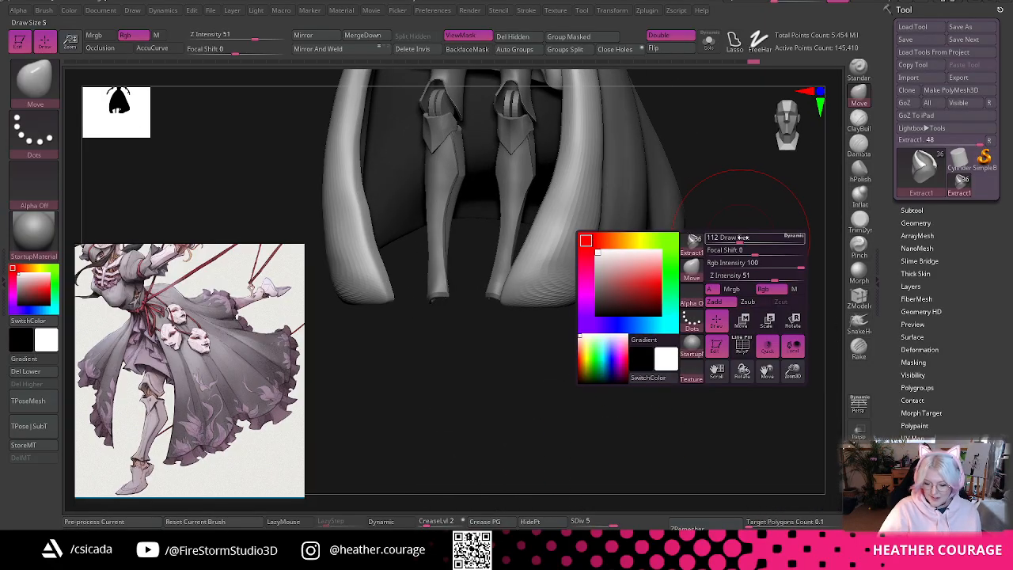
drag(739, 250, 701, 404)
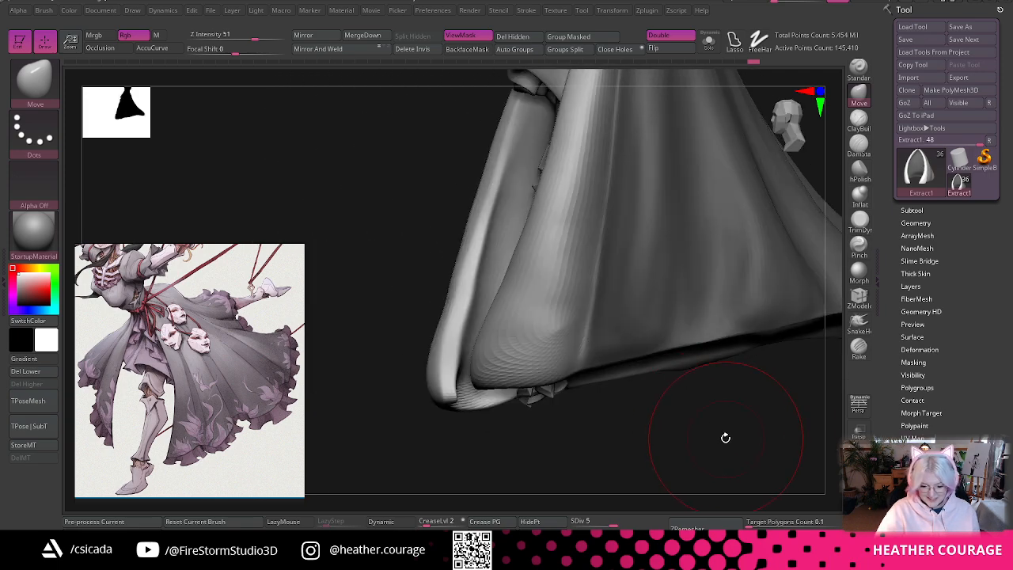
drag(724, 437, 659, 413)
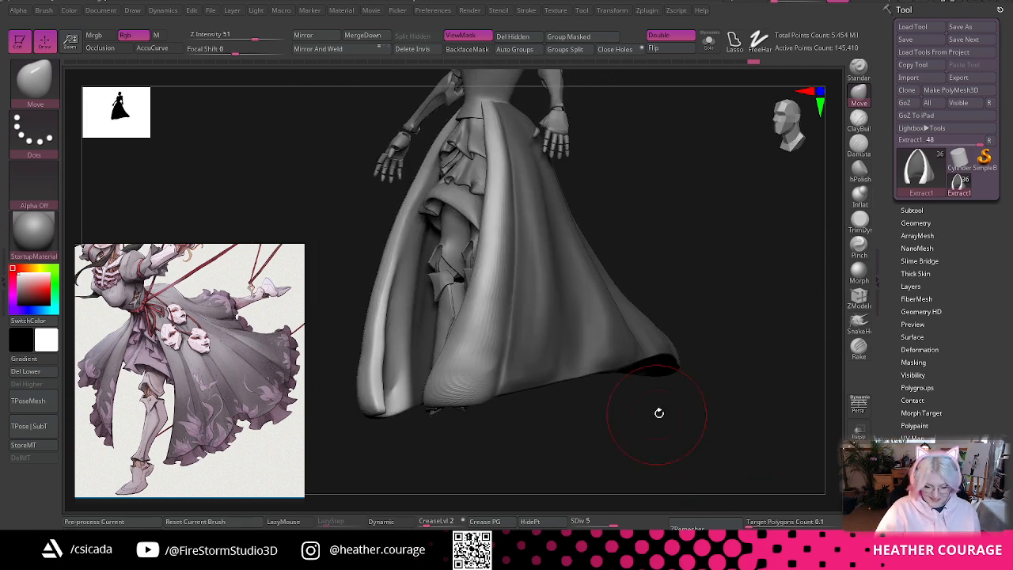
- Isolate the skirt with Solo and lasso-mask the long strip just behind the front flap from waist to hem
click(708, 41)
mouse_move(703, 127)
mouse_down()
mouse_move(696, 197)
mouse_move(728, 203)
mouse_move(557, 204)
mouse_up()
key(ctrl)
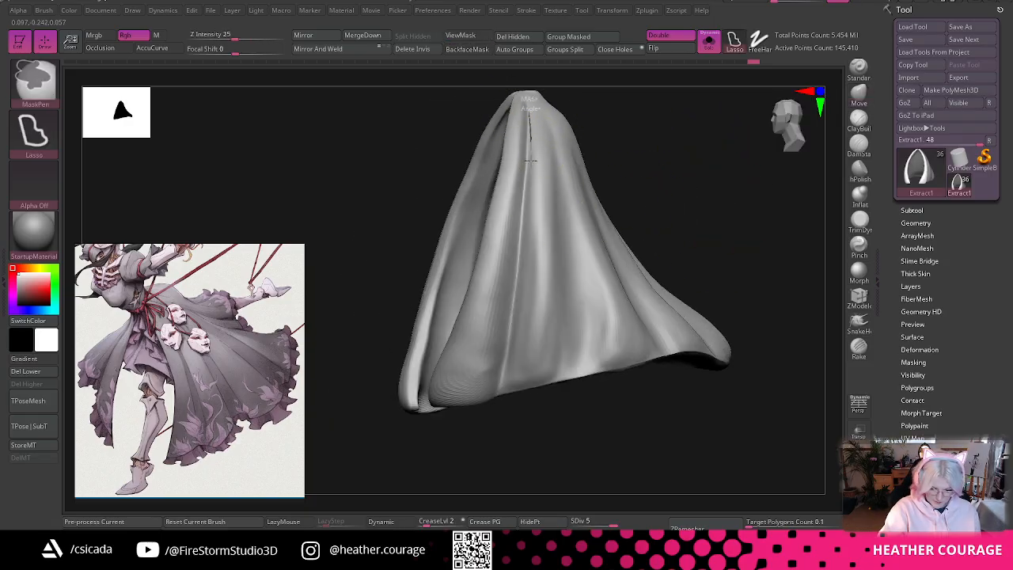
ctrl+drag(520, 304, 511, 398)
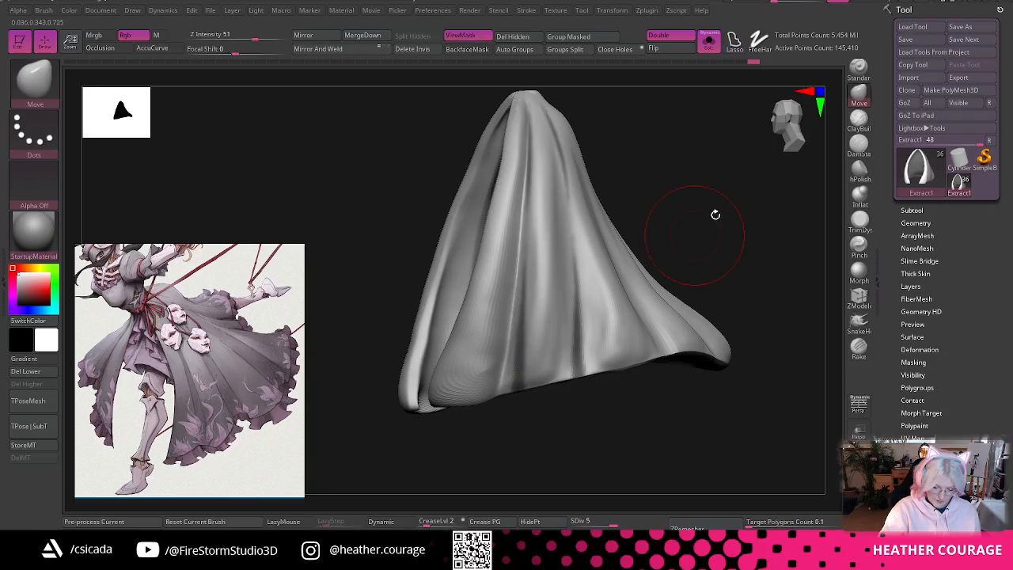
mouse_move(785, 125)
mouse_down()
mouse_move(728, 165)
mouse_move(704, 135)
mouse_move(779, 122)
mouse_up()
key(ctrl)
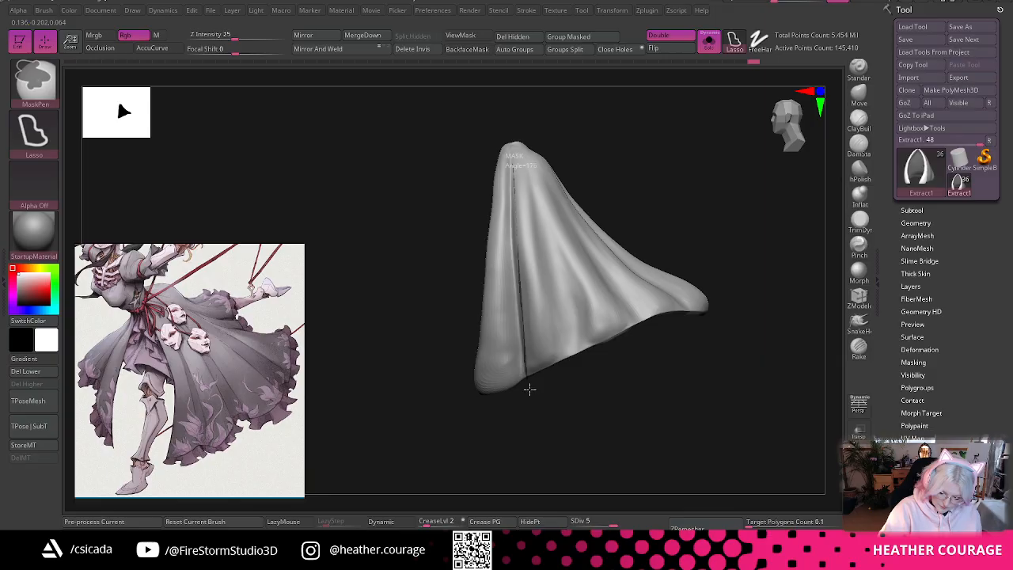
ctrl+drag(529, 388, 548, 280)
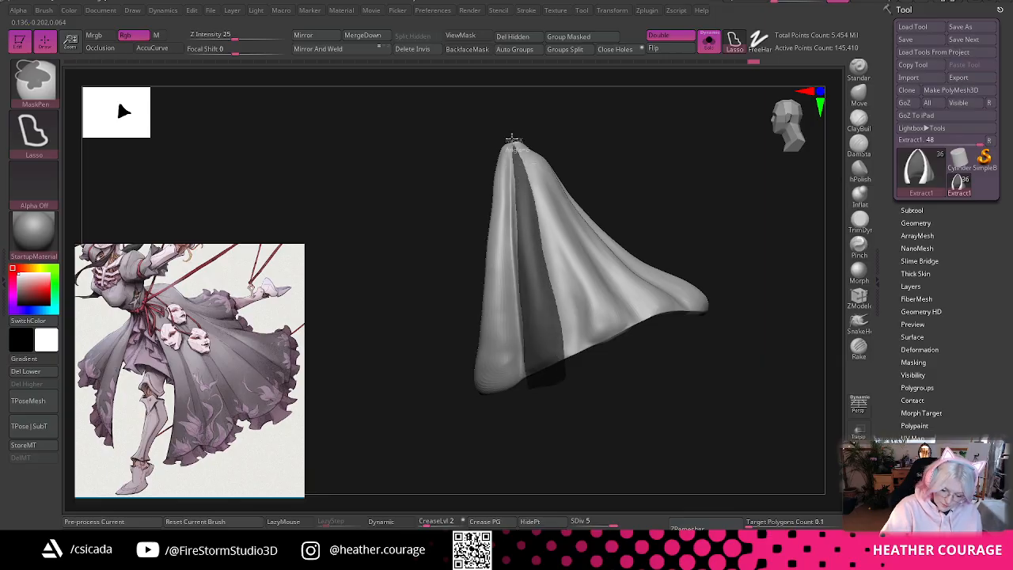
ctrl+drag(512, 140, 507, 119)
- Refine the strip's mask with further lasso selections at the waist, along its rear border and down to the hem
mouse_move(602, 111)
mouse_down()
mouse_move(671, 127)
mouse_move(680, 206)
mouse_move(709, 162)
mouse_move(698, 156)
mouse_move(694, 210)
mouse_move(791, 123)
mouse_up()
key(space)
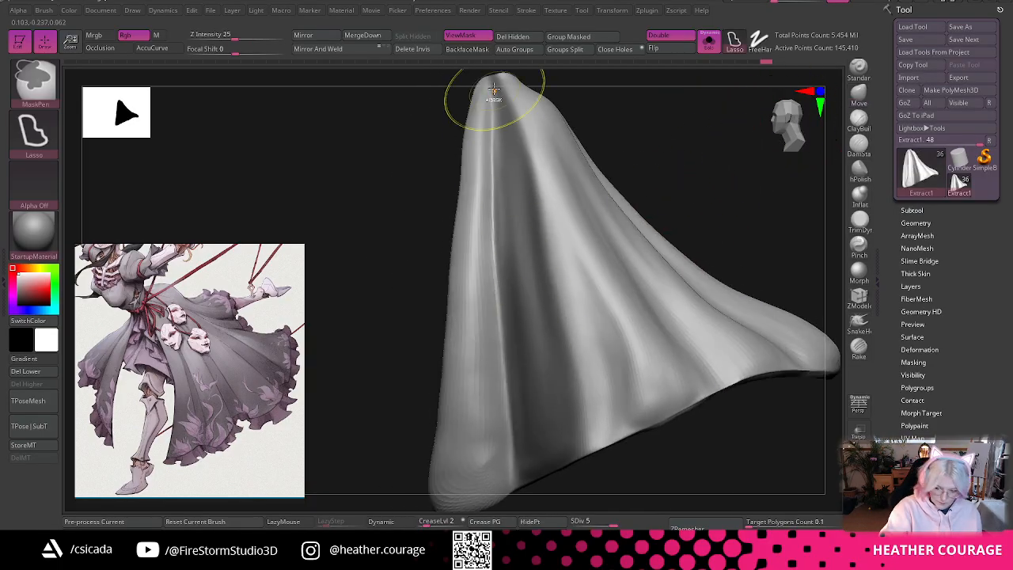
alt+drag(662, 189, 671, 156)
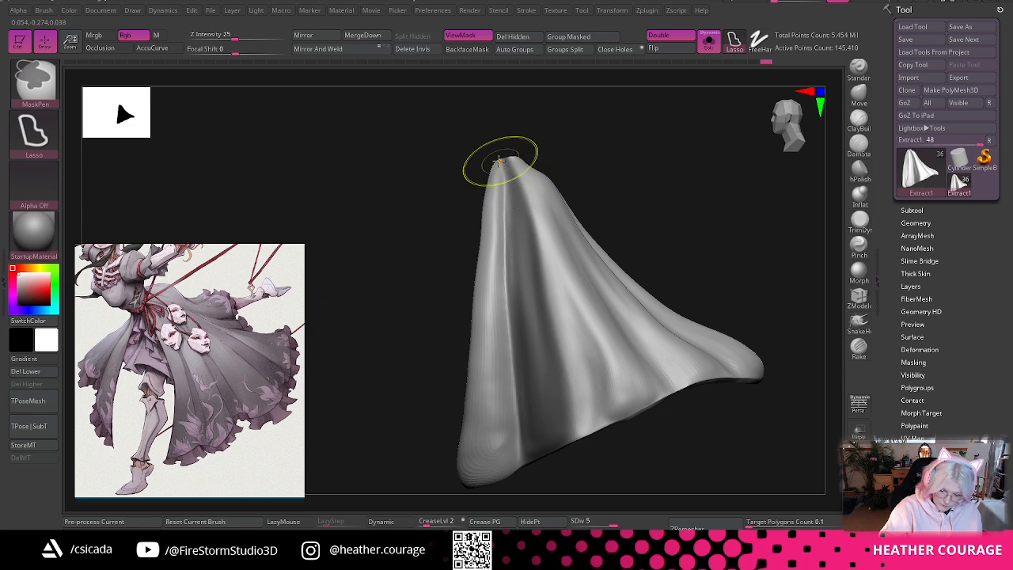
ctrl+drag(498, 161, 519, 219)
mouse_move(541, 323)
ctrl+mouse_down()
mouse_move(560, 381)
mouse_move(550, 349)
ctrl+mouse_up()
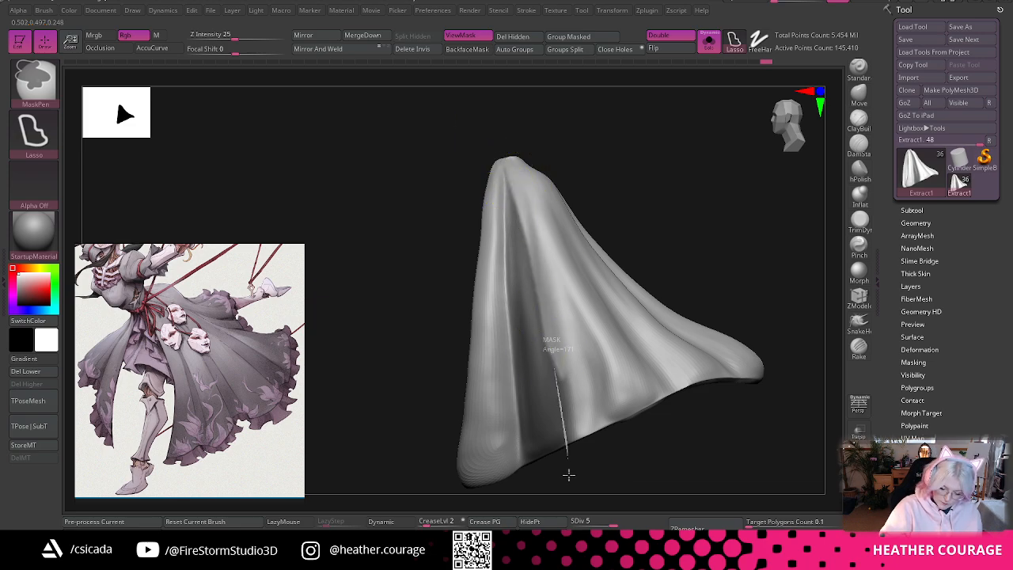
ctrl+drag(568, 474, 570, 479)
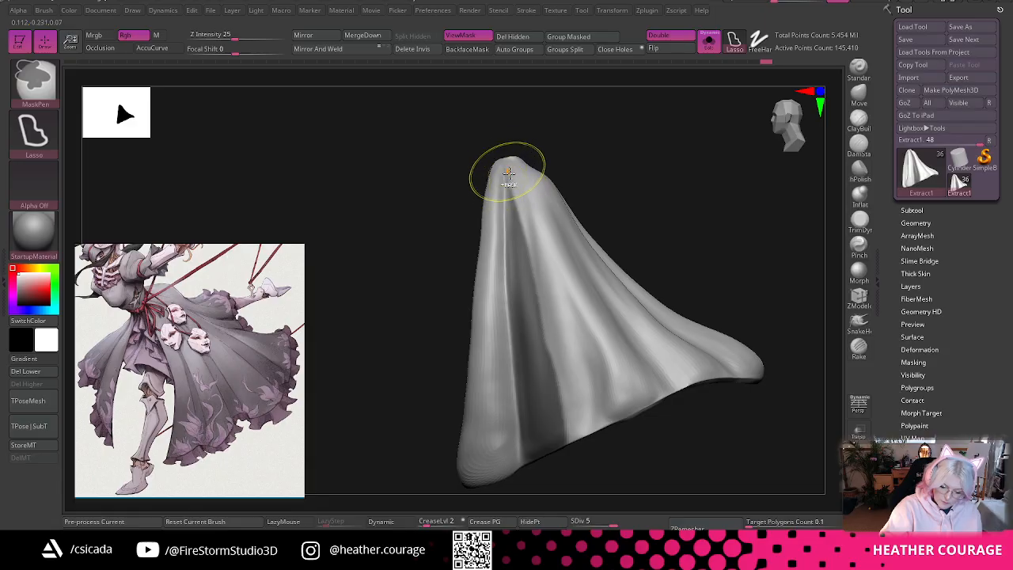
ctrl+drag(504, 161, 507, 167)
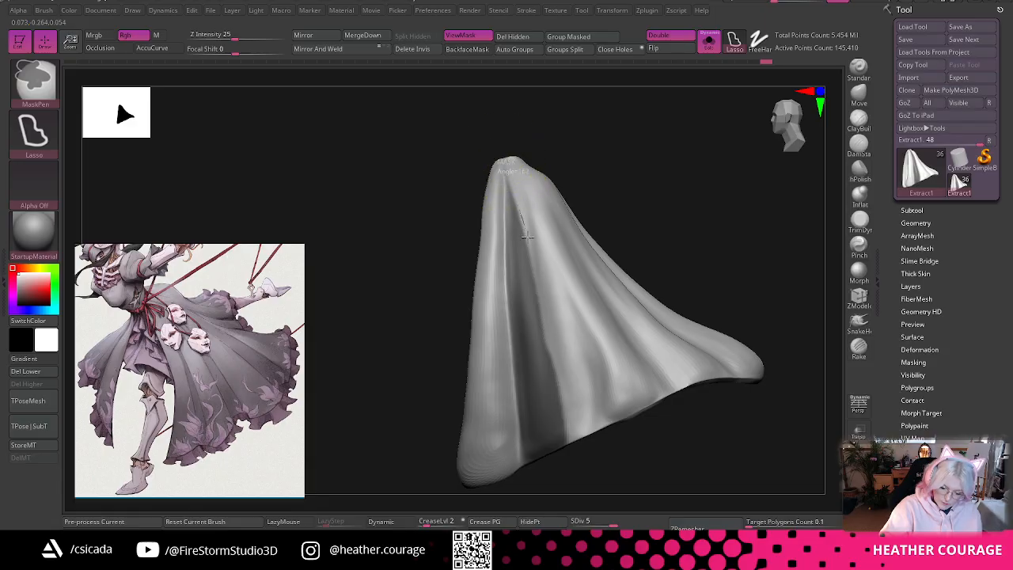
mouse_move(548, 318)
ctrl+mouse_down()
mouse_move(565, 475)
mouse_move(520, 480)
ctrl+mouse_up()
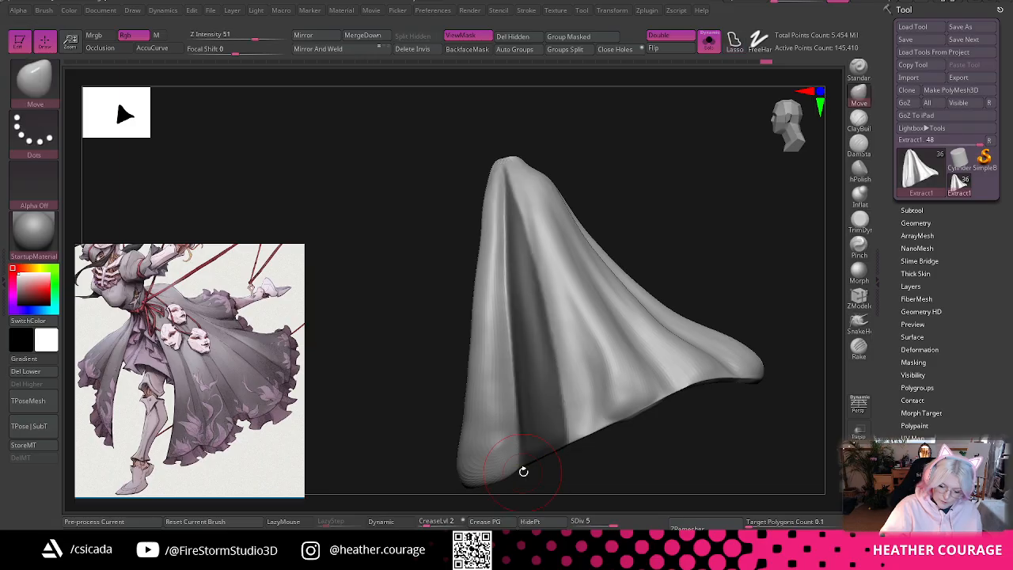
- Invert the mask so only the strip behind the front flap stays editable, and check its borders from the side
ctrl+right_drag(671, 186, 649, 129)
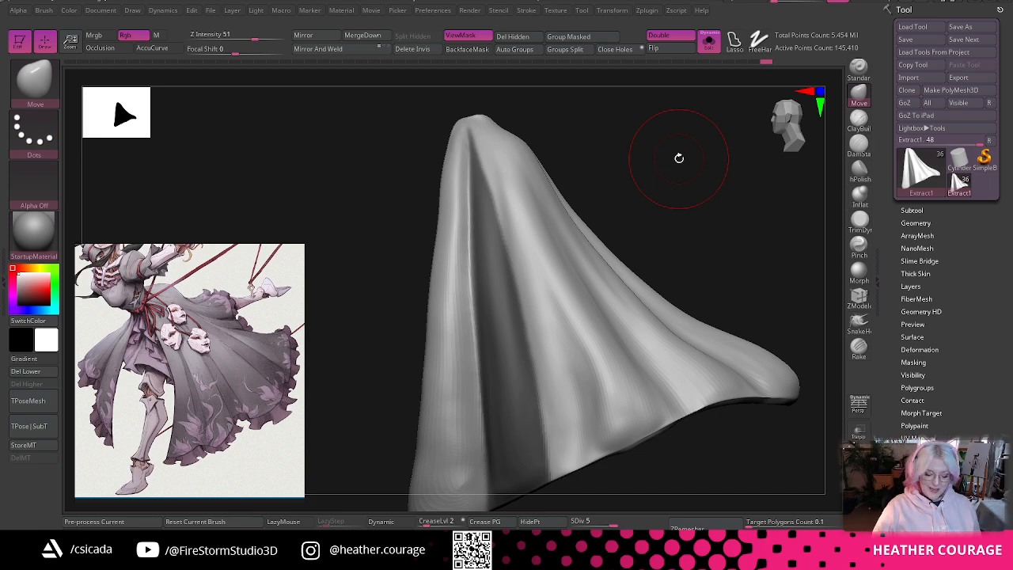
mouse_move(721, 183)
mouse_down()
mouse_move(728, 214)
mouse_move(720, 194)
mouse_move(727, 204)
mouse_move(736, 122)
mouse_move(746, 132)
mouse_move(751, 118)
mouse_move(757, 141)
mouse_move(731, 199)
mouse_move(753, 181)
mouse_move(747, 255)
mouse_up()
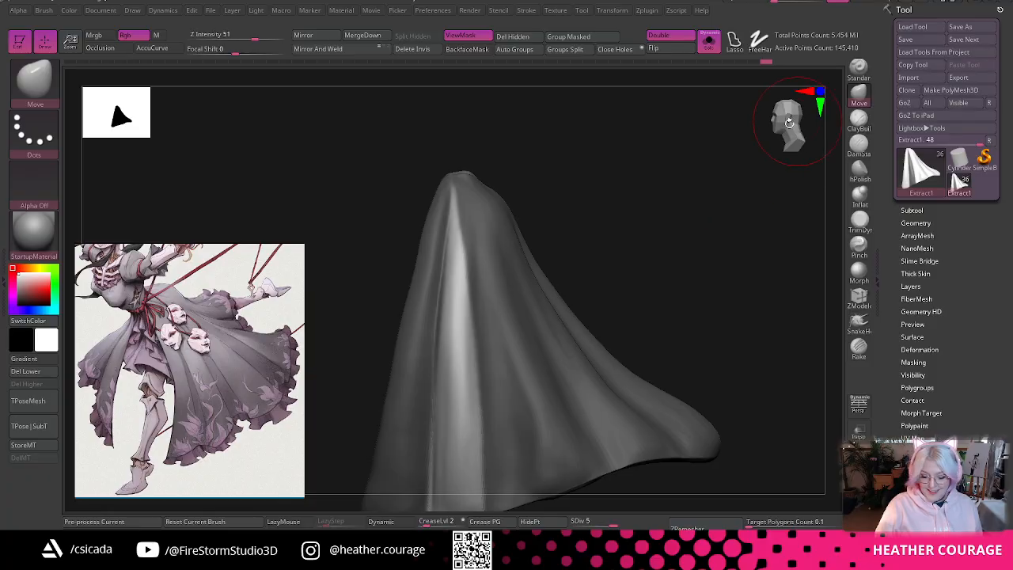
drag(660, 271, 577, 282)
key(ctrl)
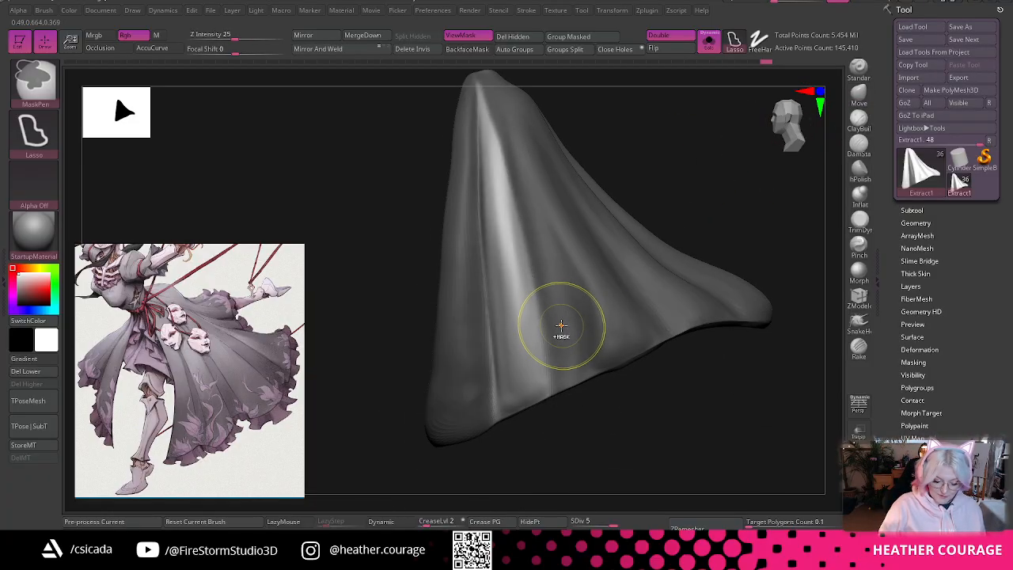
mouse_move(704, 182)
mouse_down()
mouse_move(715, 156)
mouse_move(703, 177)
mouse_move(682, 159)
mouse_up()
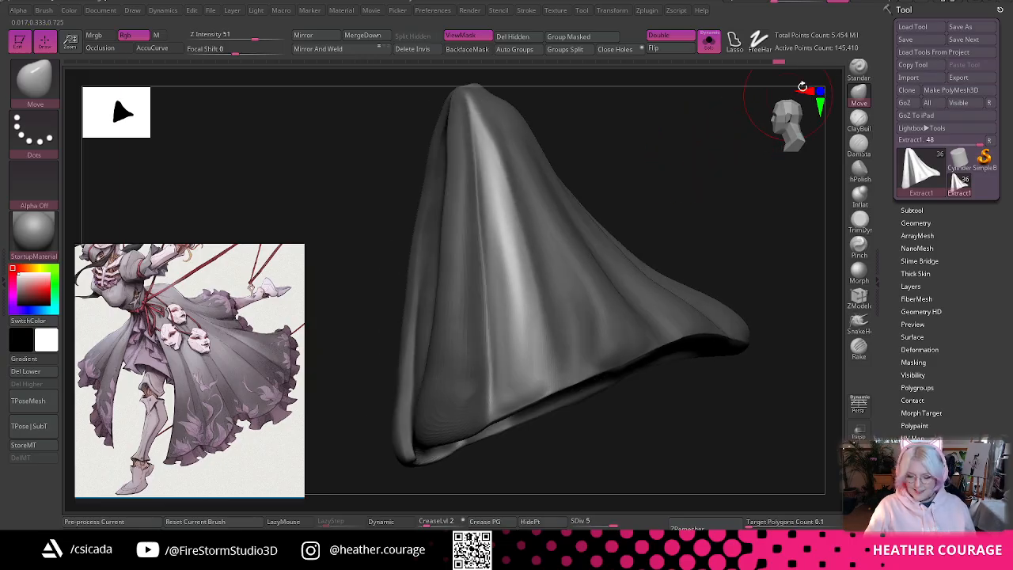
- Build up a raised fold down the unmasked strip behind the front flap with ClayBuildup and smooth it toward the hem
drag(802, 86, 793, 126)
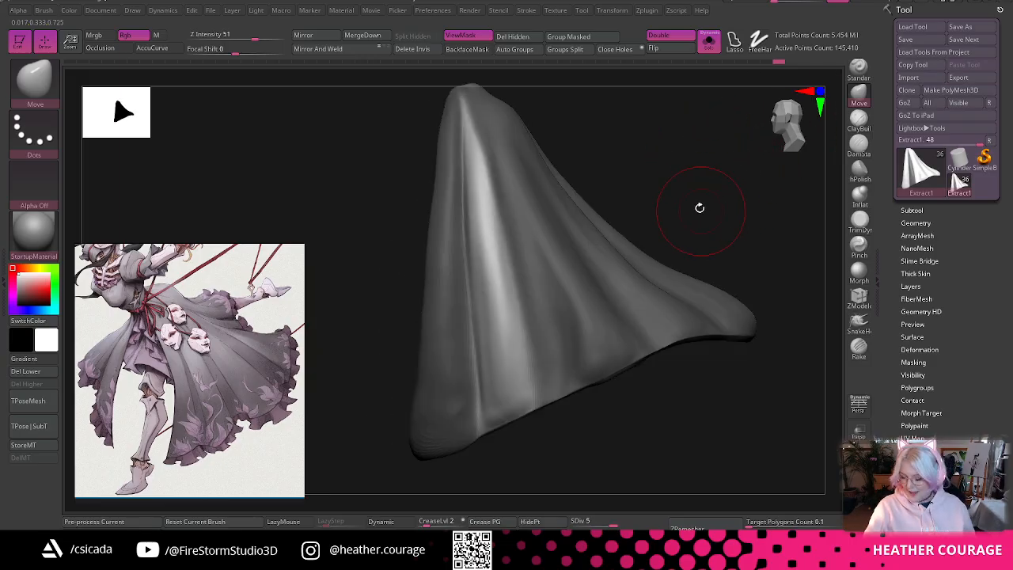
key(space)
mouse_move(700, 190)
mouse_down()
mouse_move(719, 185)
mouse_move(678, 280)
mouse_up()
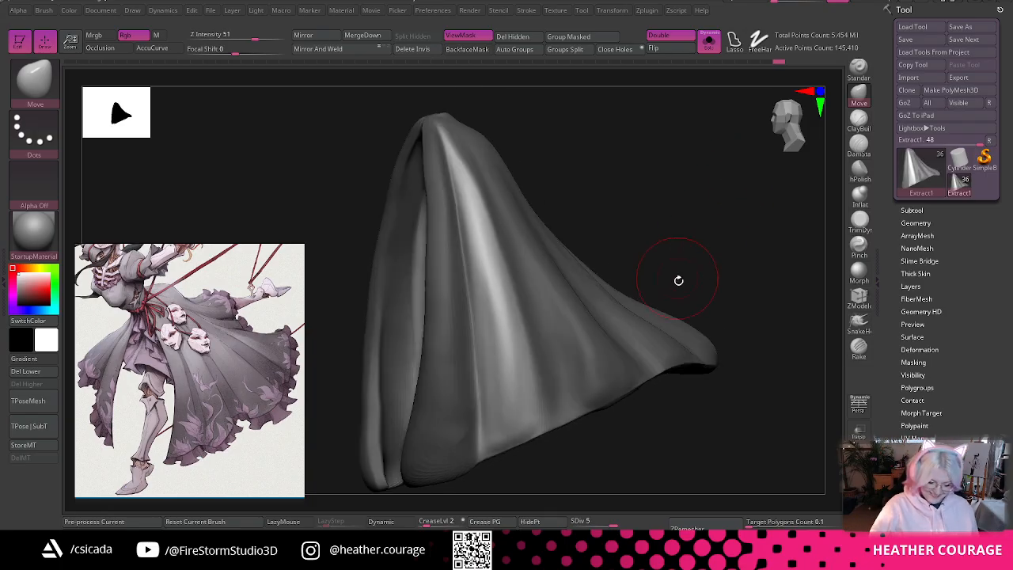
click(859, 119)
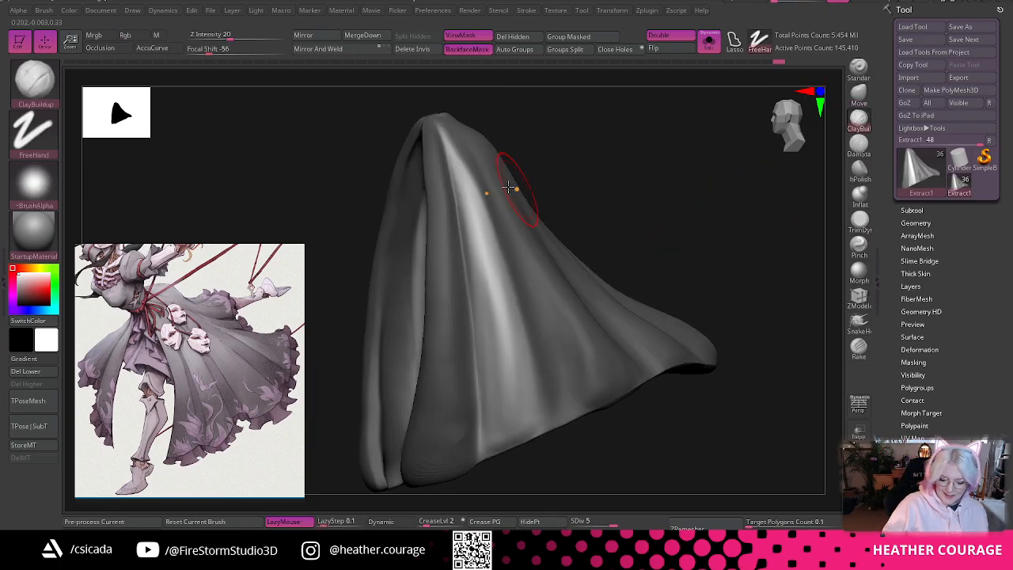
key(space)
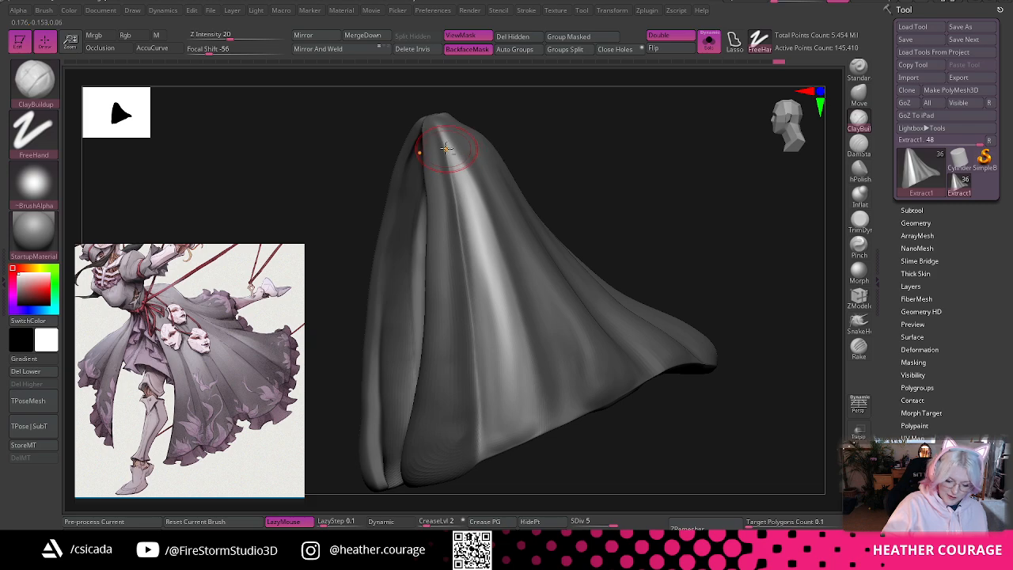
mouse_move(446, 148)
mouse_down()
mouse_move(475, 230)
mouse_move(470, 285)
mouse_move(466, 273)
mouse_up()
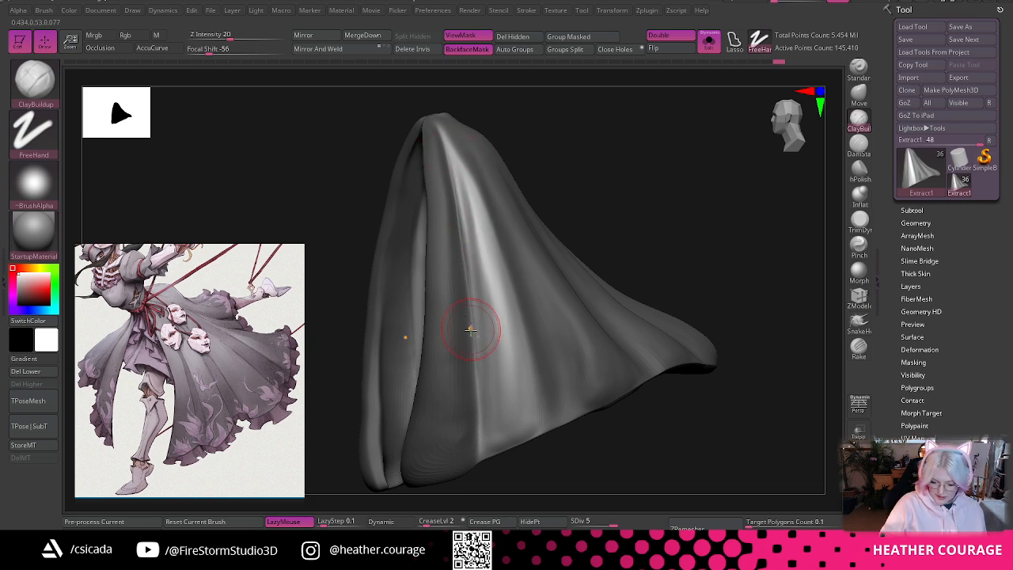
mouse_move(645, 158)
mouse_down()
mouse_move(654, 147)
mouse_move(649, 188)
mouse_move(691, 143)
mouse_move(628, 188)
mouse_move(482, 211)
mouse_up()
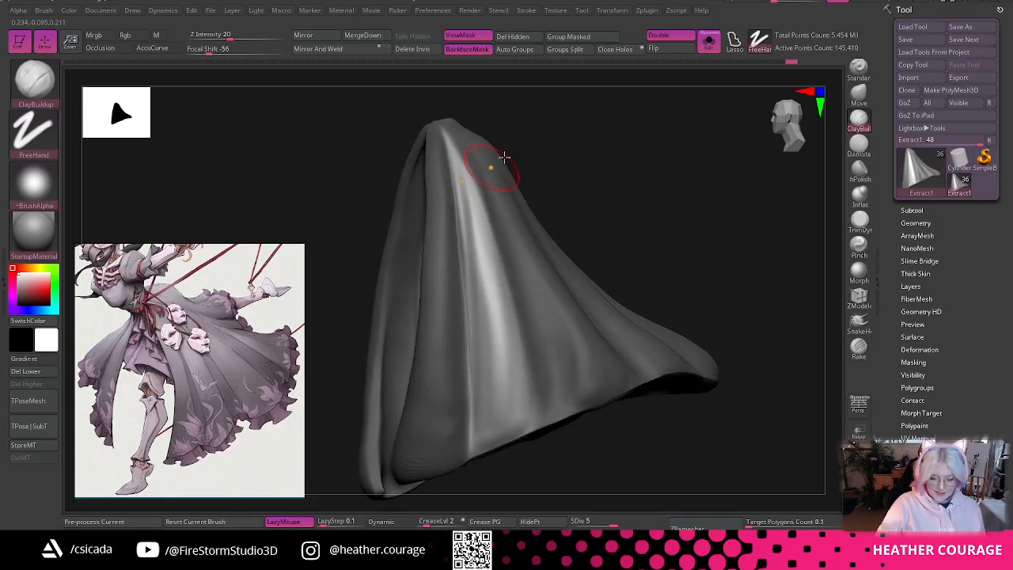
drag(688, 182, 710, 202)
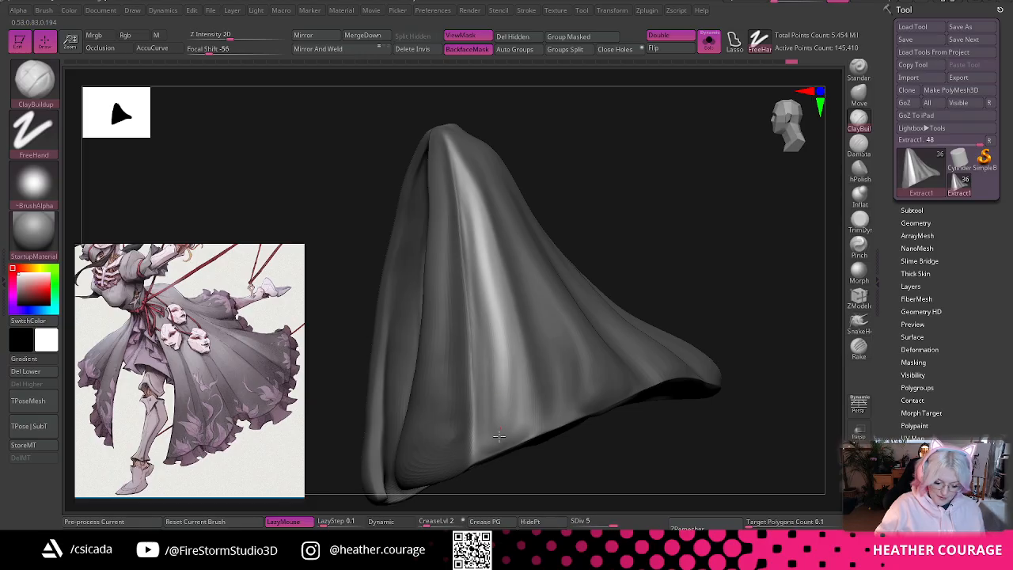
key(shift)
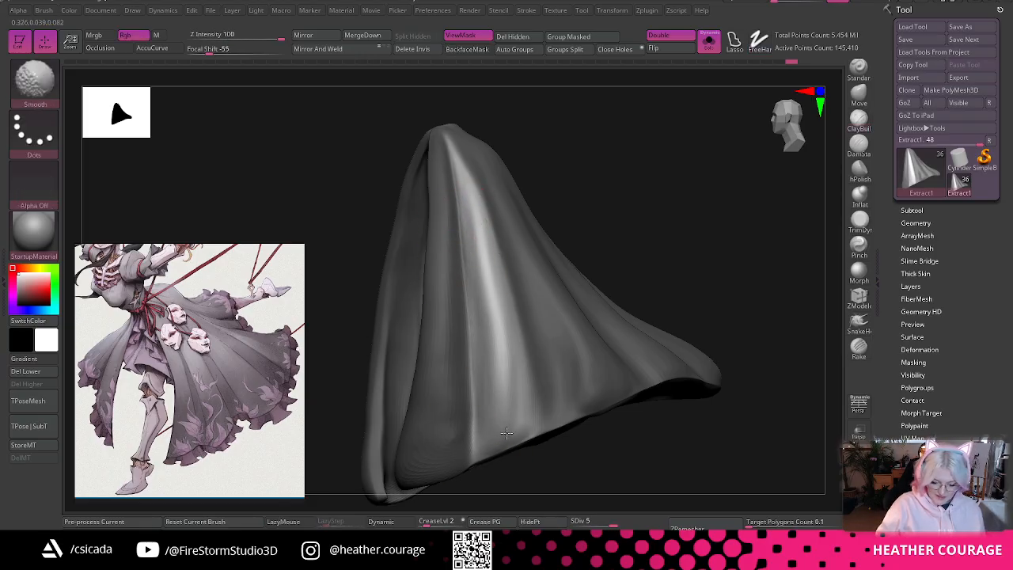
drag(673, 126, 675, 210)
drag(787, 135, 696, 184)
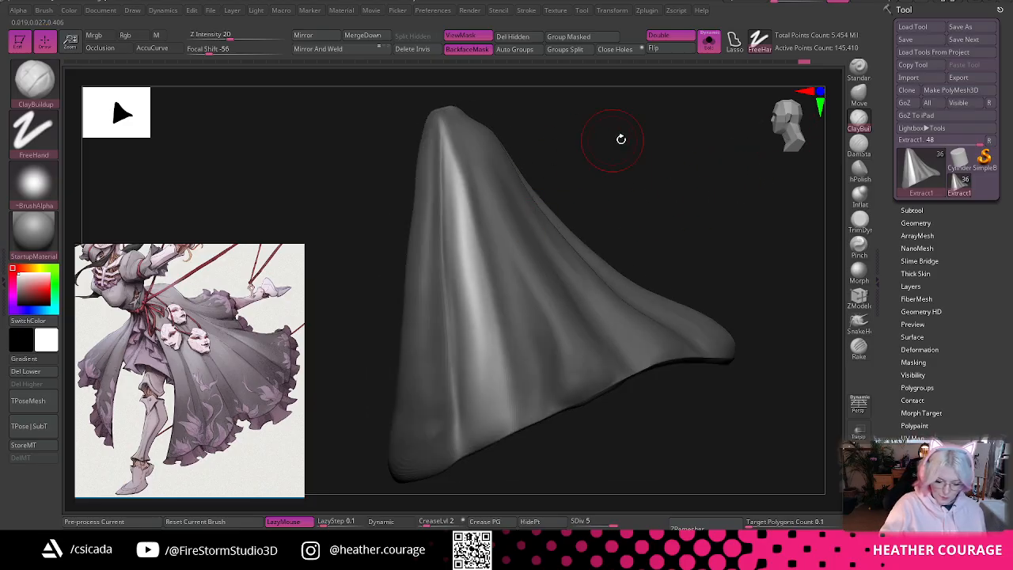
- Lasso-mask the front border of the strip from the waist downward to keep the flap's side protected
drag(621, 139, 639, 142)
ctrl+drag(437, 135, 435, 131)
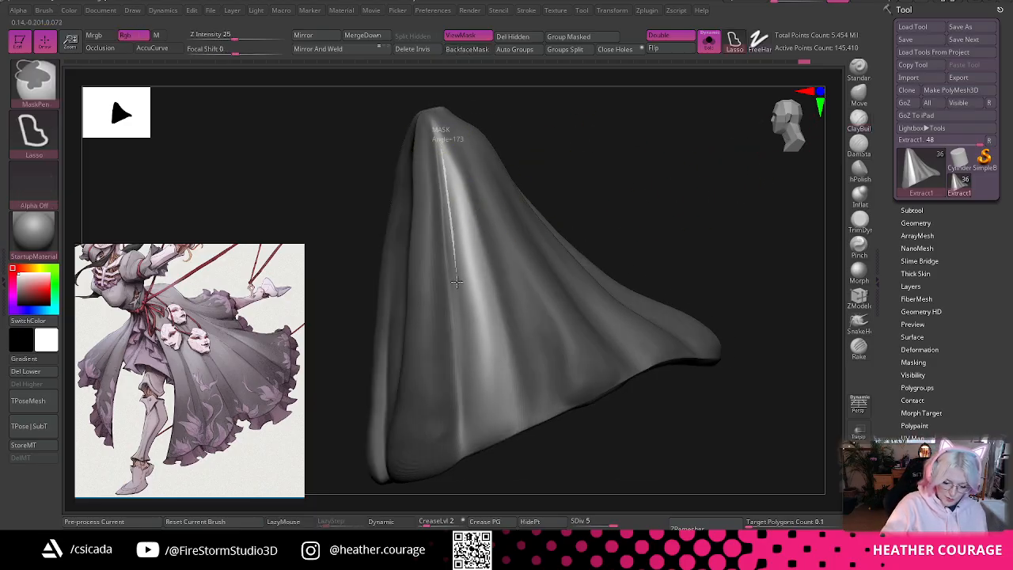
ctrl+drag(456, 280, 453, 340)
ctrl+drag(439, 160, 432, 113)
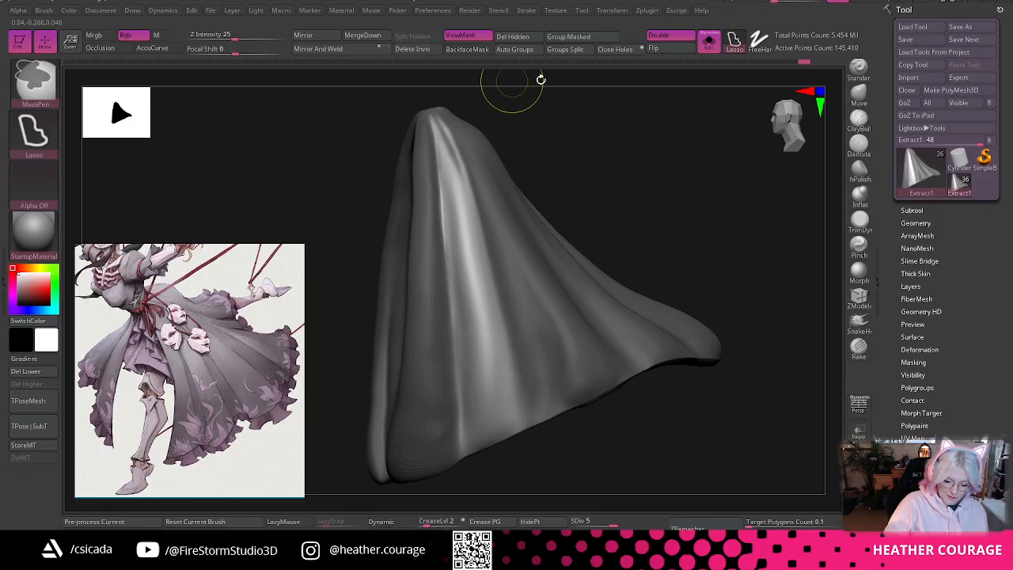
mouse_move(692, 129)
mouse_down()
mouse_move(669, 135)
mouse_move(690, 137)
mouse_up()
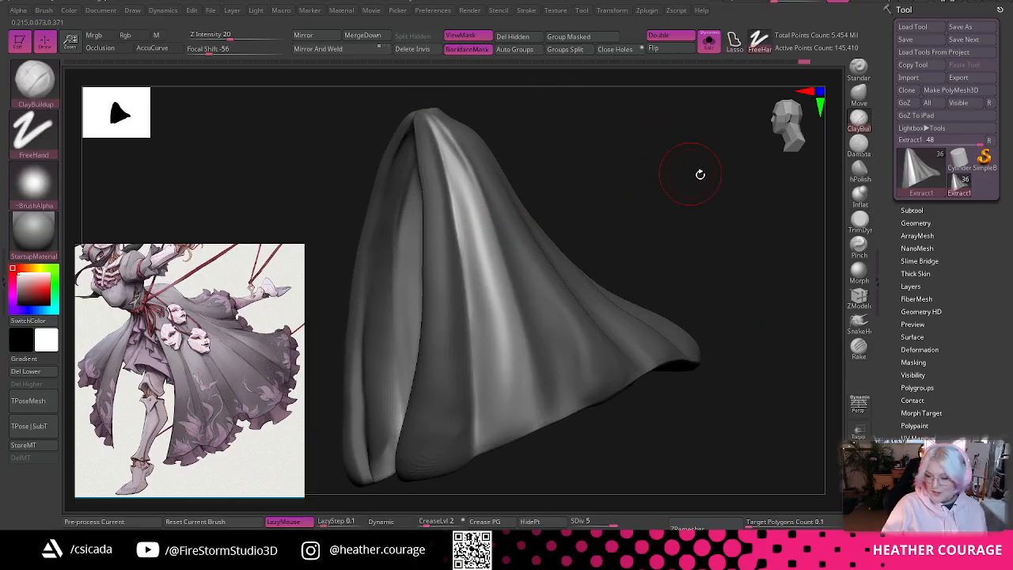
- Enlarge the brush and smooth the top of the fold where it meets the waist
key(space)
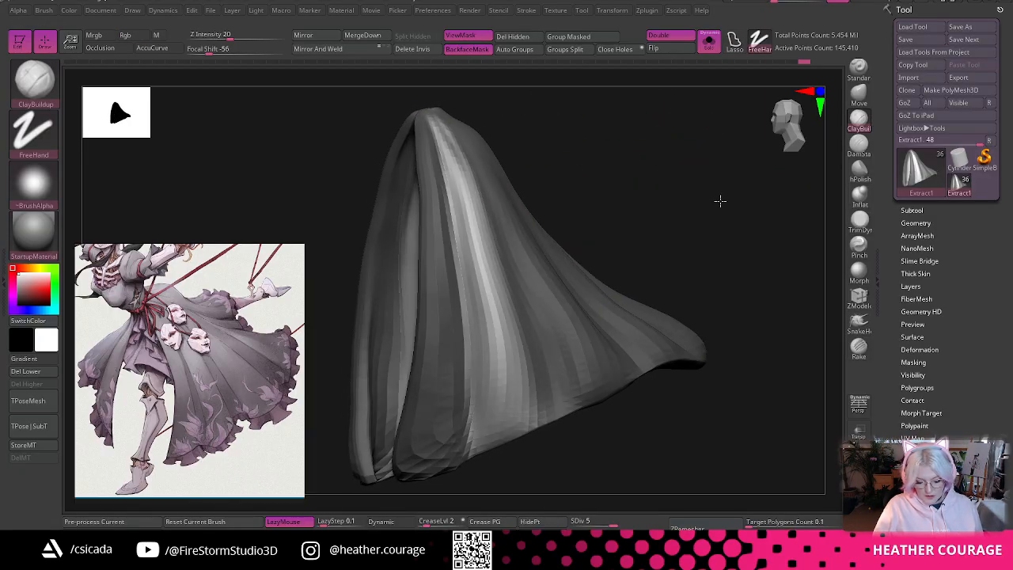
key(b)
click(711, 212)
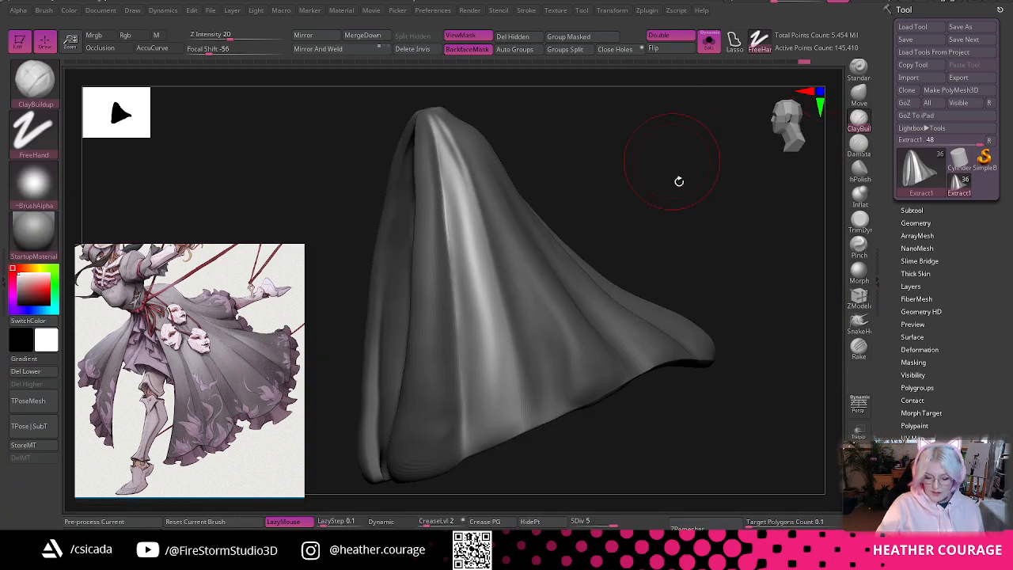
mouse_move(678, 181)
mouse_down()
mouse_move(749, 181)
mouse_move(743, 188)
mouse_up()
mouse_move(423, 165)
shift+mouse_down()
mouse_move(450, 166)
mouse_move(466, 151)
shift+mouse_up()
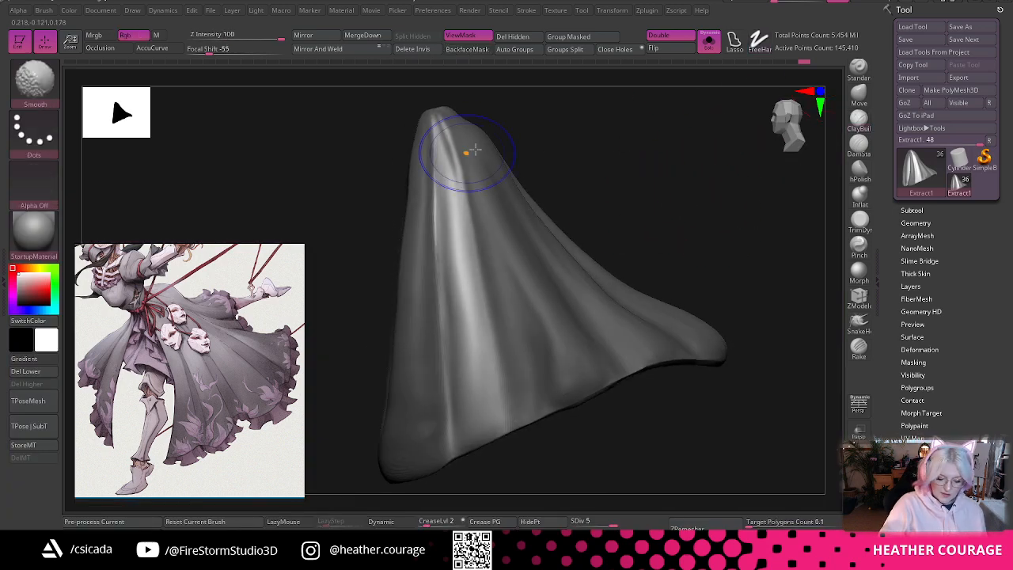
alt+drag(626, 148, 651, 151)
alt+drag(570, 110, 578, 174)
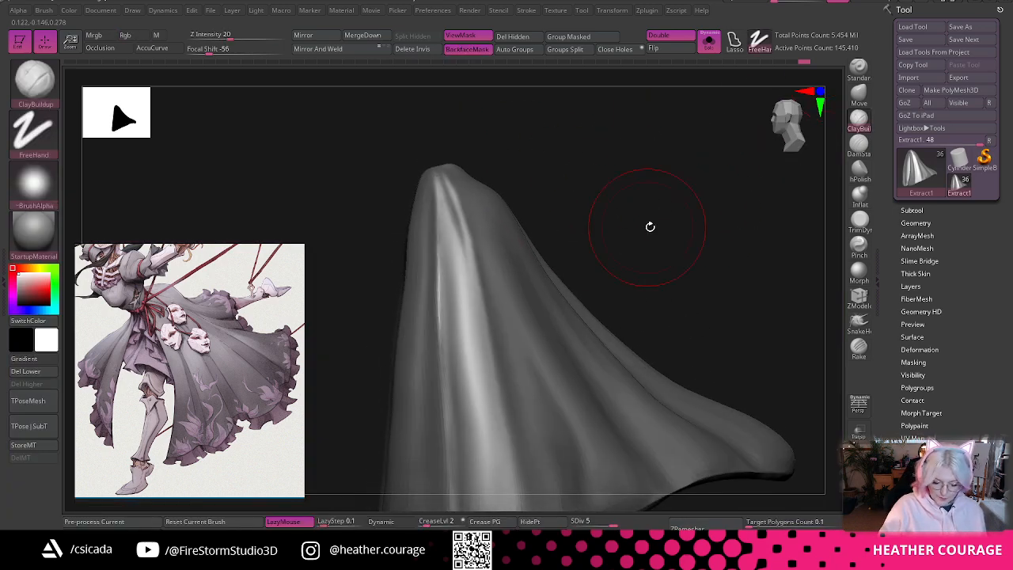
- Pull the strip's hem outward into a rounded fold with the Move brush, working from below
mouse_move(650, 228)
mouse_down()
mouse_move(728, 190)
mouse_move(737, 242)
mouse_move(722, 140)
mouse_move(735, 150)
mouse_move(716, 162)
mouse_up()
key(b)
key(m)
key(v)
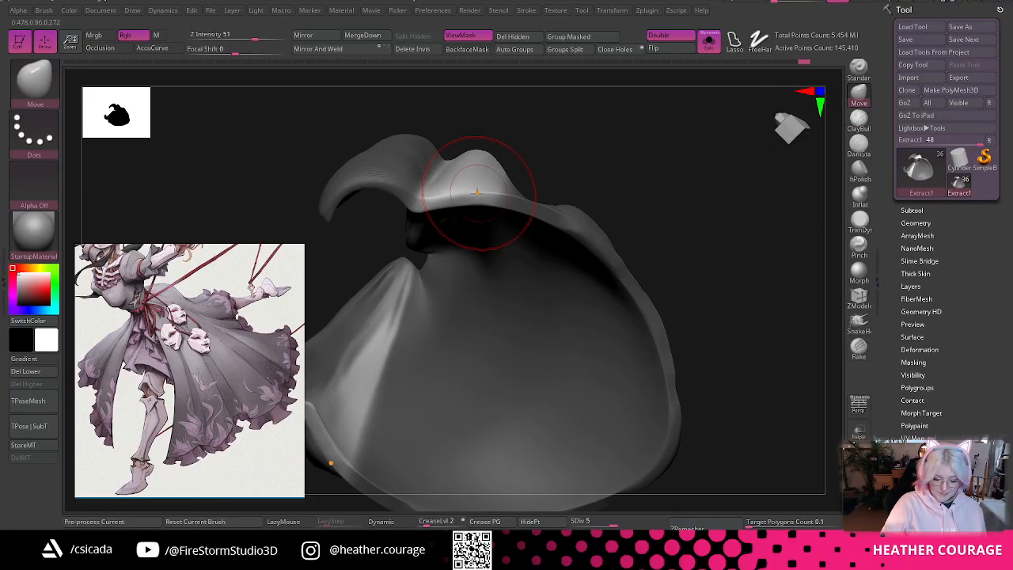
drag(477, 192, 476, 186)
drag(585, 144, 624, 130)
drag(509, 182, 511, 170)
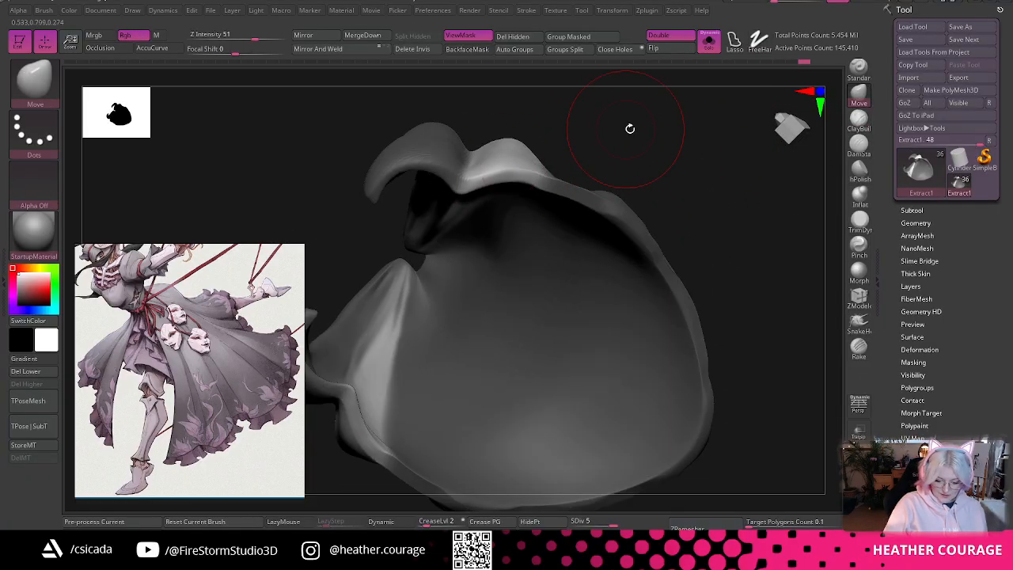
drag(630, 128, 611, 131)
drag(506, 172, 484, 178)
mouse_move(657, 132)
mouse_down()
mouse_move(651, 198)
mouse_move(709, 396)
mouse_move(705, 371)
mouse_move(752, 258)
mouse_up()
- Lasso-mask the front flap along the strip's front border from the waist down to the hem
key(space)
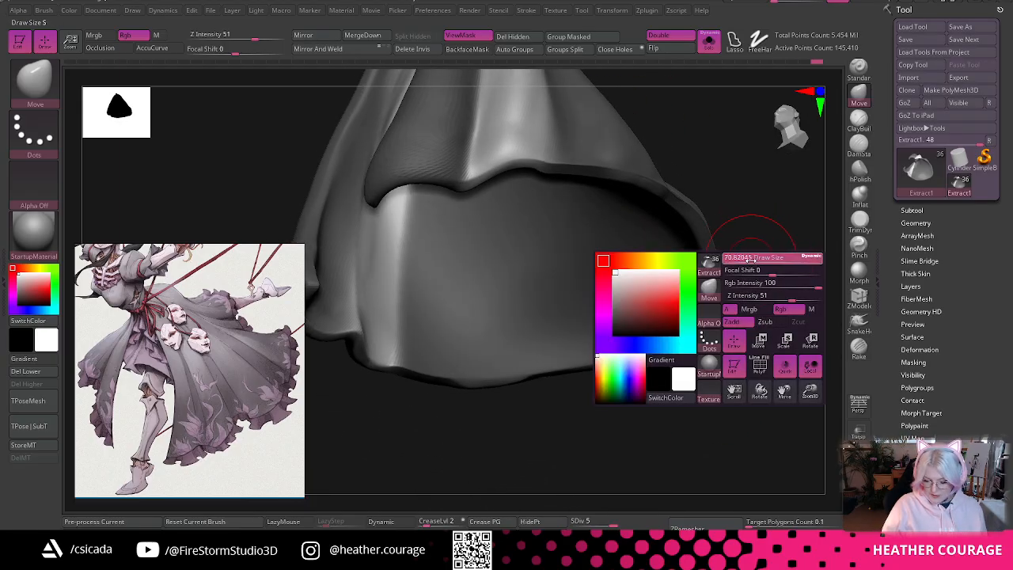
drag(795, 130, 781, 145)
drag(720, 366, 685, 375)
key(ctrl)
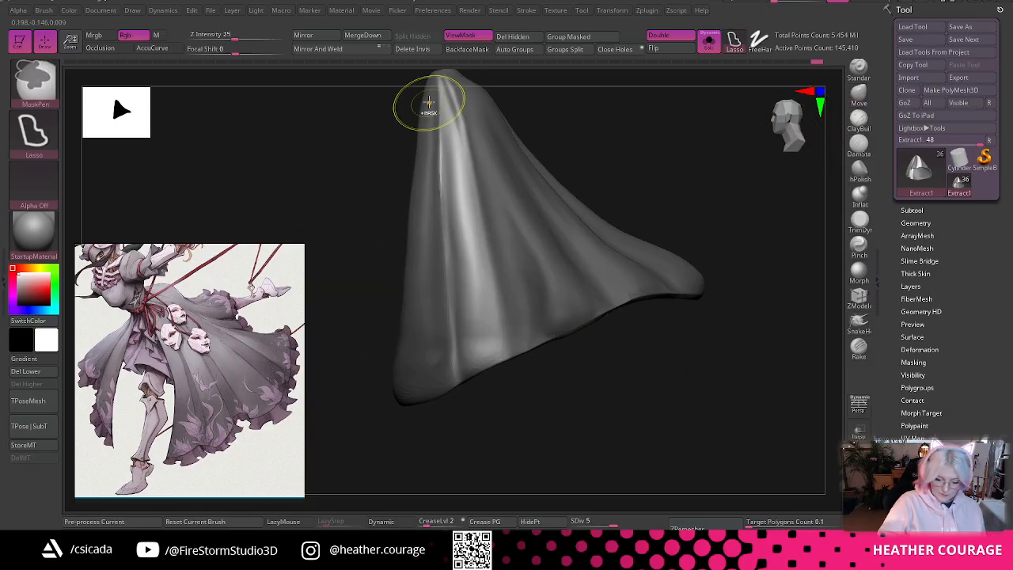
ctrl+drag(438, 92, 444, 135)
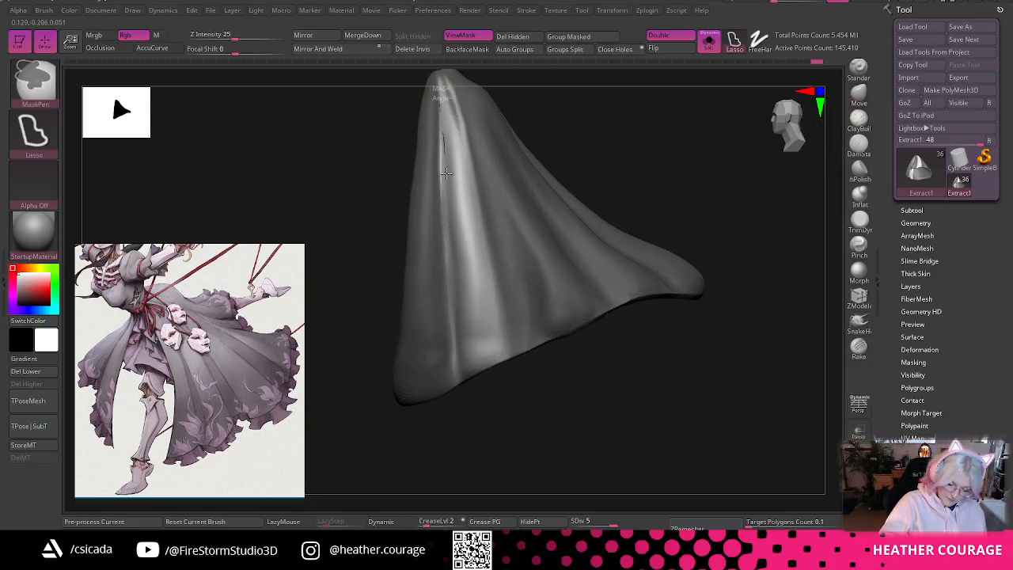
mouse_move(461, 364)
ctrl+mouse_down()
mouse_move(456, 409)
mouse_move(375, 400)
ctrl+mouse_up()
- Invert the mask to check the strip's borders around the hem from below, and invert it back
mouse_move(572, 440)
mouse_down()
mouse_move(631, 426)
mouse_move(701, 226)
mouse_move(689, 182)
mouse_up()
key(space)
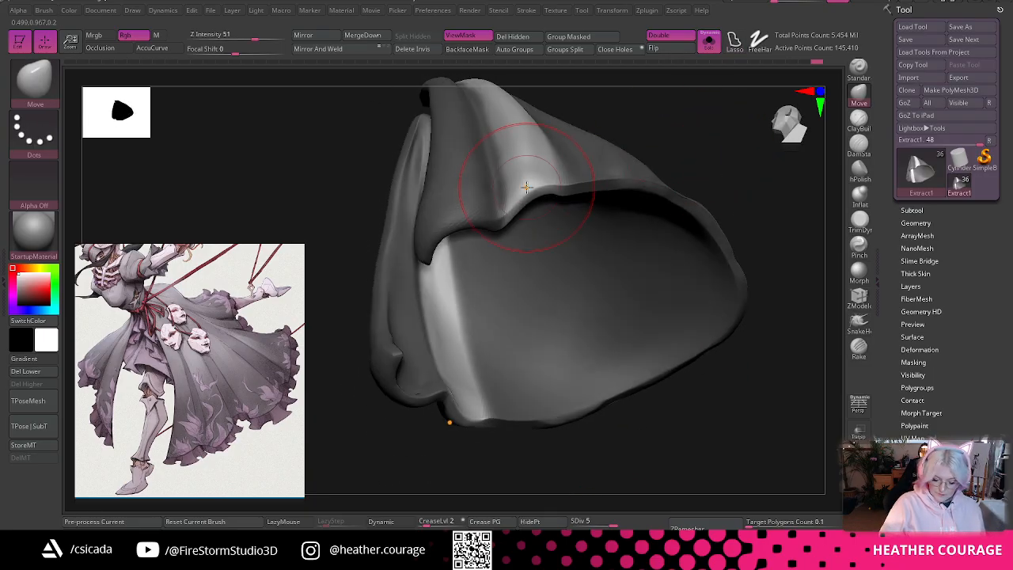
key(ctrl+i)
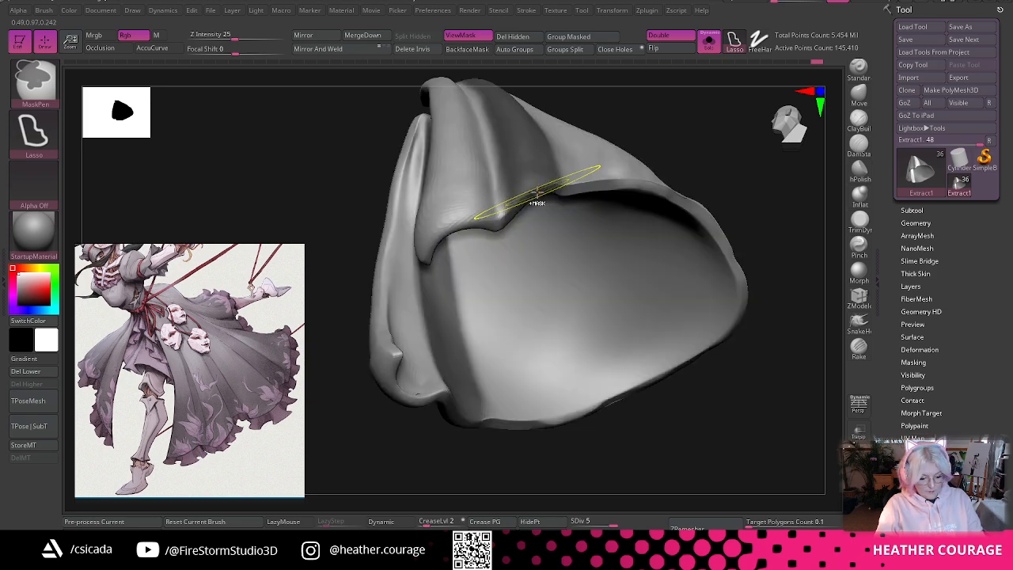
key(space)
mouse_move(697, 117)
mouse_down()
mouse_move(719, 124)
mouse_move(713, 164)
mouse_up()
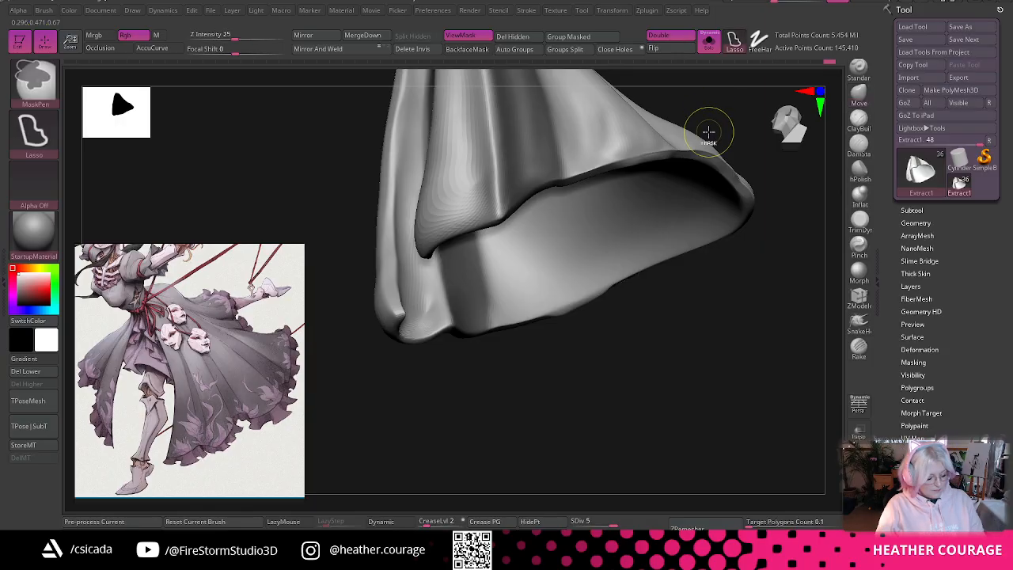
ctrl+click(739, 120)
- Move the strip's lower end outward from below so its fold bulges out beside the front flap
mouse_move(761, 118)
mouse_down()
mouse_move(737, 167)
mouse_move(735, 135)
mouse_move(756, 149)
mouse_move(652, 138)
mouse_up()
key(space)
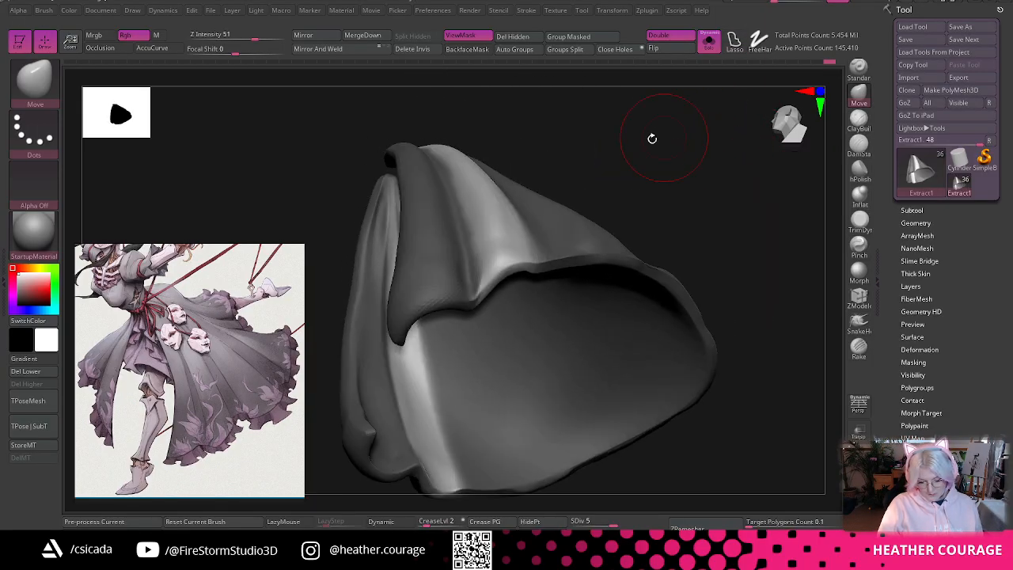
drag(717, 205, 685, 190)
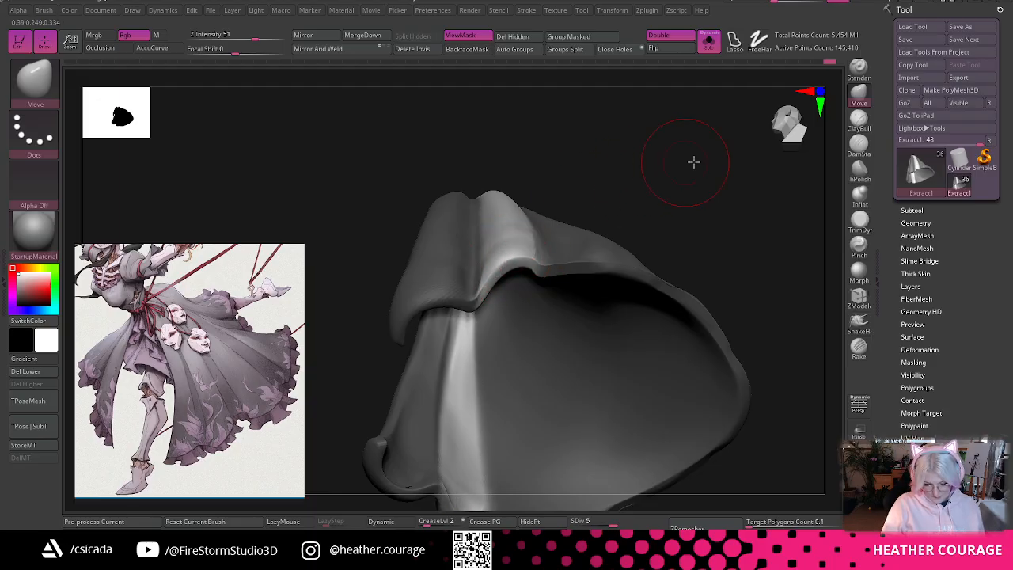
key(space)
mouse_move(719, 163)
mouse_down()
mouse_move(697, 163)
mouse_move(700, 151)
mouse_up()
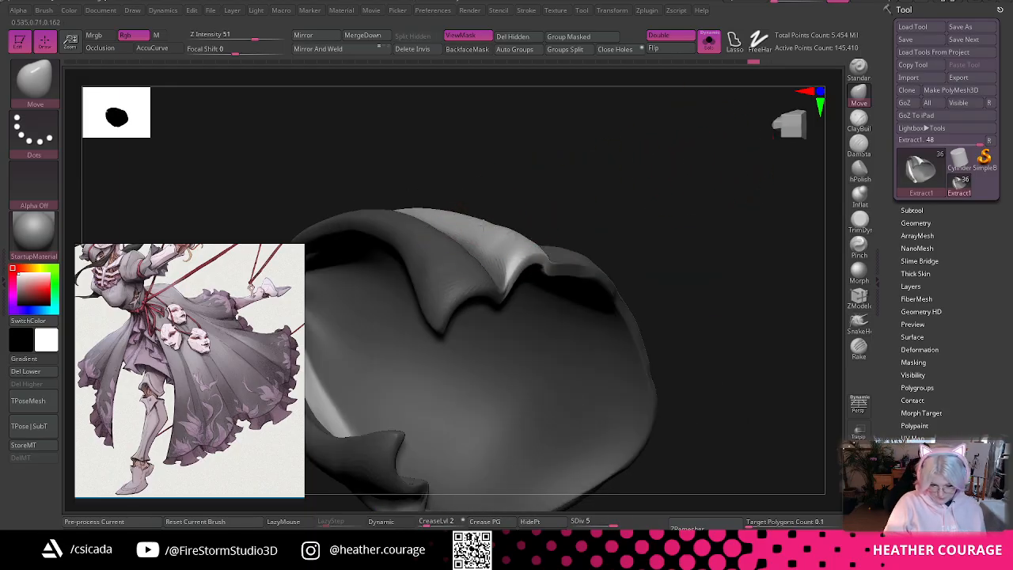
mouse_move(605, 200)
mouse_down()
mouse_move(628, 153)
mouse_move(583, 148)
mouse_up()
mouse_move(448, 197)
mouse_down()
mouse_move(430, 192)
mouse_move(475, 188)
mouse_up()
mouse_move(625, 176)
mouse_down()
mouse_move(629, 244)
mouse_move(666, 269)
mouse_move(649, 283)
mouse_up()
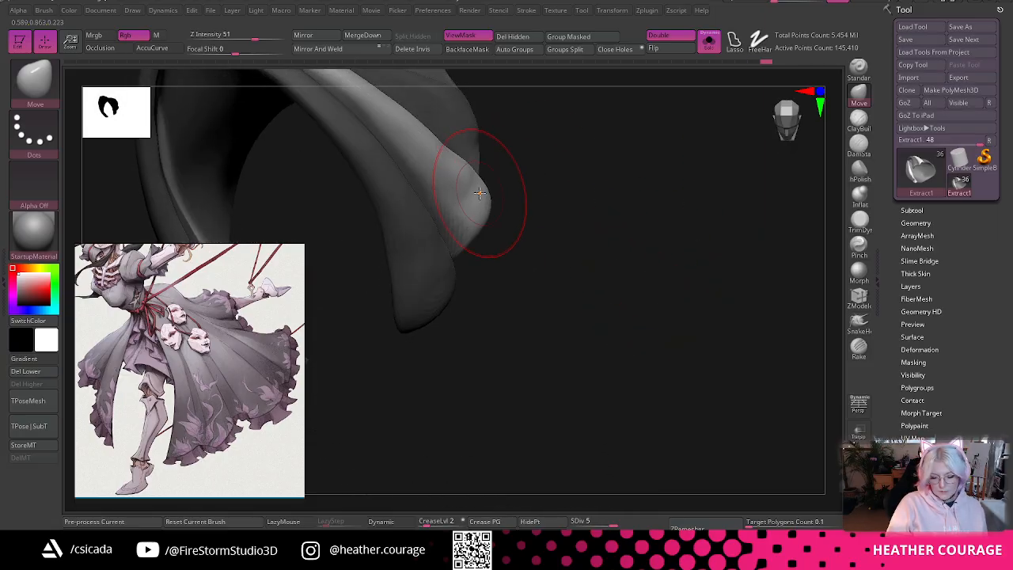
- Undo the last moves on the strip's lower end, reshape its hem, and review the fold from the rear and side
mouse_move(583, 216)
mouse_down()
mouse_move(604, 303)
mouse_move(572, 278)
mouse_up()
key(ctrl+z)
drag(619, 315, 630, 356)
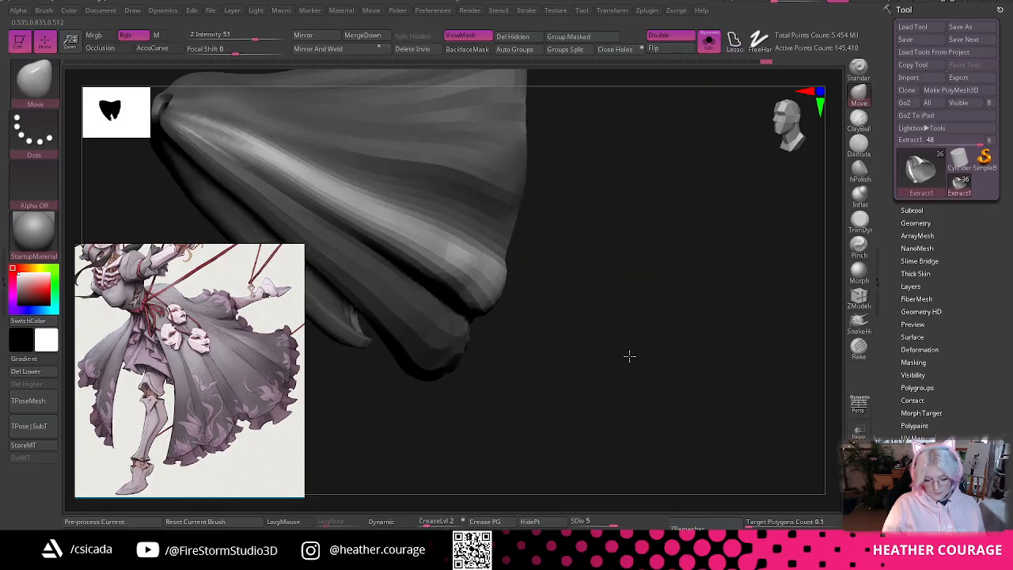
key(ctrl+z)
mouse_move(567, 267)
mouse_down()
mouse_move(624, 233)
mouse_move(549, 169)
mouse_move(537, 202)
mouse_up()
mouse_move(626, 282)
mouse_down()
mouse_move(683, 357)
mouse_move(725, 306)
mouse_move(713, 285)
mouse_up()
drag(554, 182, 754, 210)
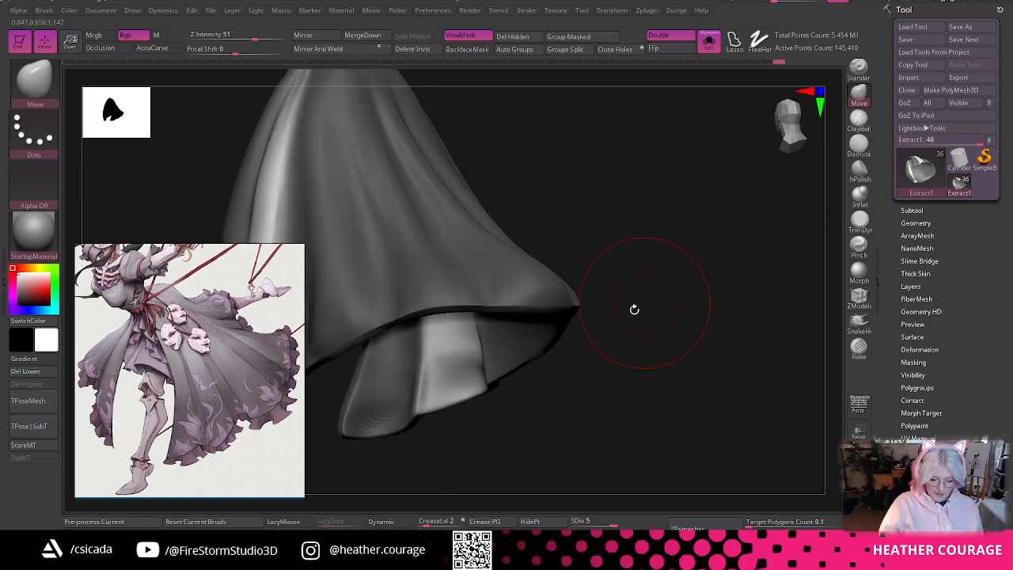
drag(783, 118, 803, 119)
drag(646, 175, 672, 195)
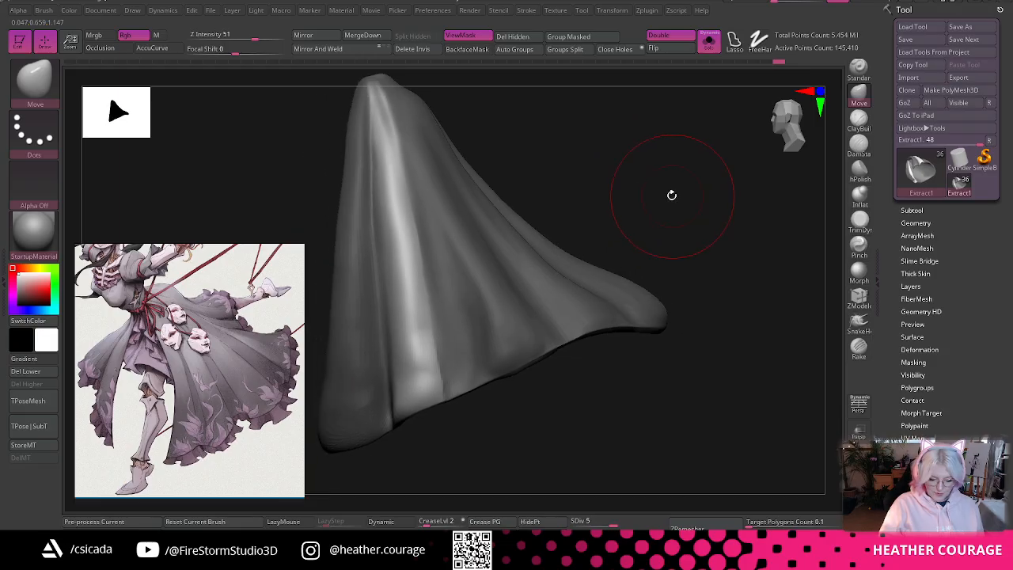
- Try lasso-masking the rear side of the strip from waist to hem and undo the latest changes
key(ctrl)
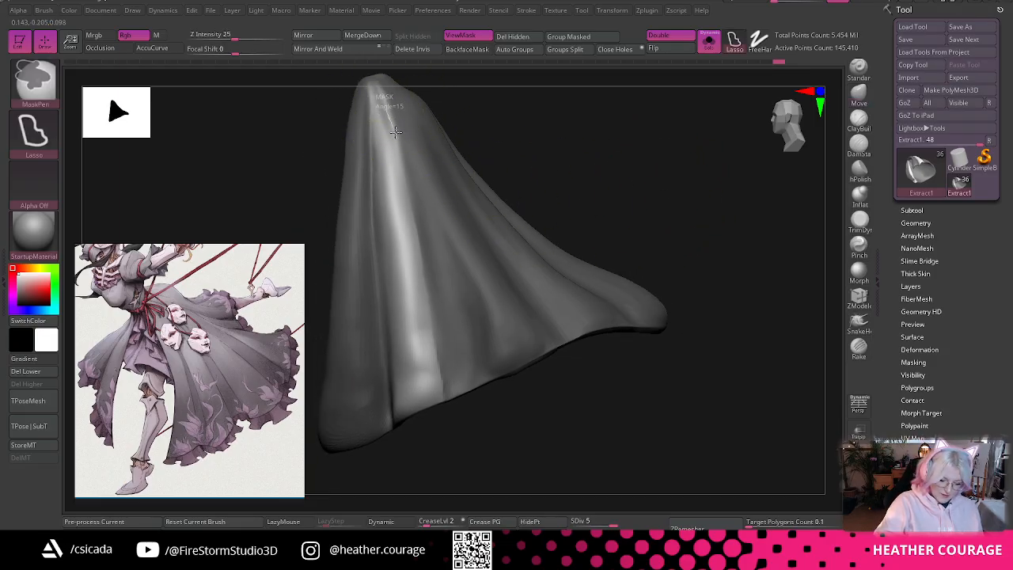
mouse_move(434, 282)
ctrl+mouse_down()
mouse_move(459, 399)
mouse_move(436, 430)
ctrl+mouse_up()
key(ctrl+z)
key(ctrl+z)
key(ctrl+z)
key(ctrl+z)
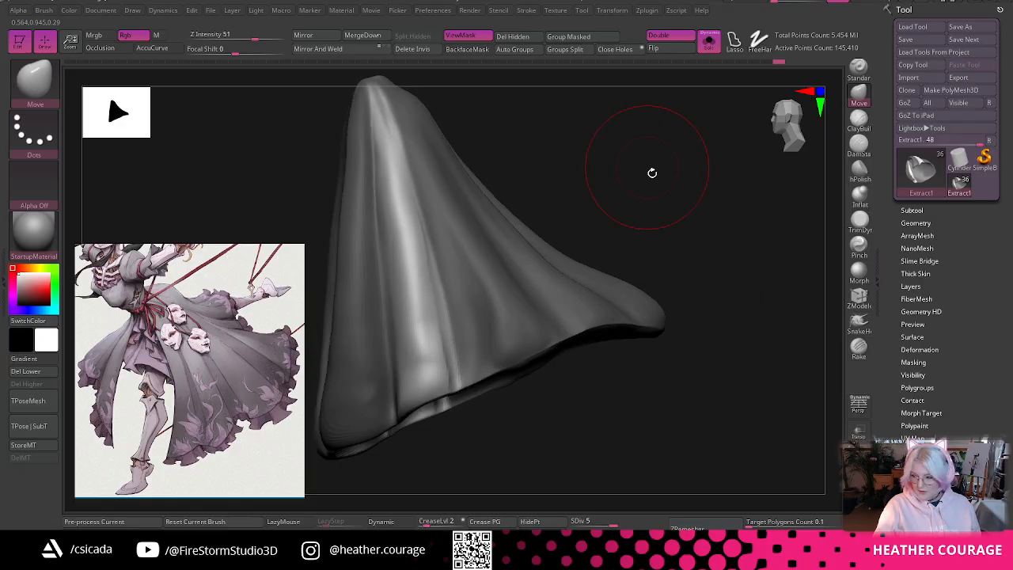
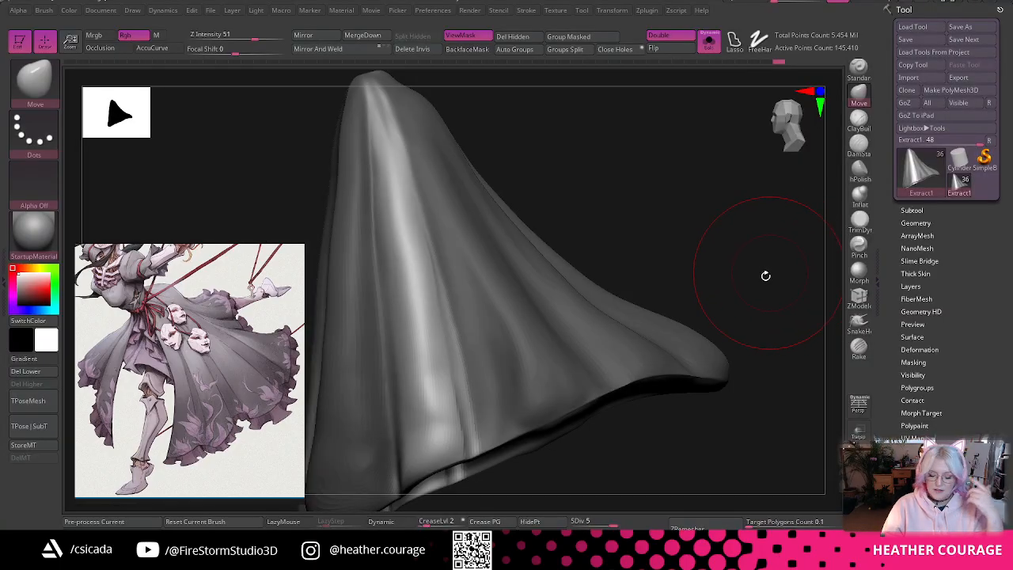
mouse_move(727, 276)
mouse_down()
mouse_move(702, 197)
mouse_move(686, 206)
mouse_up()
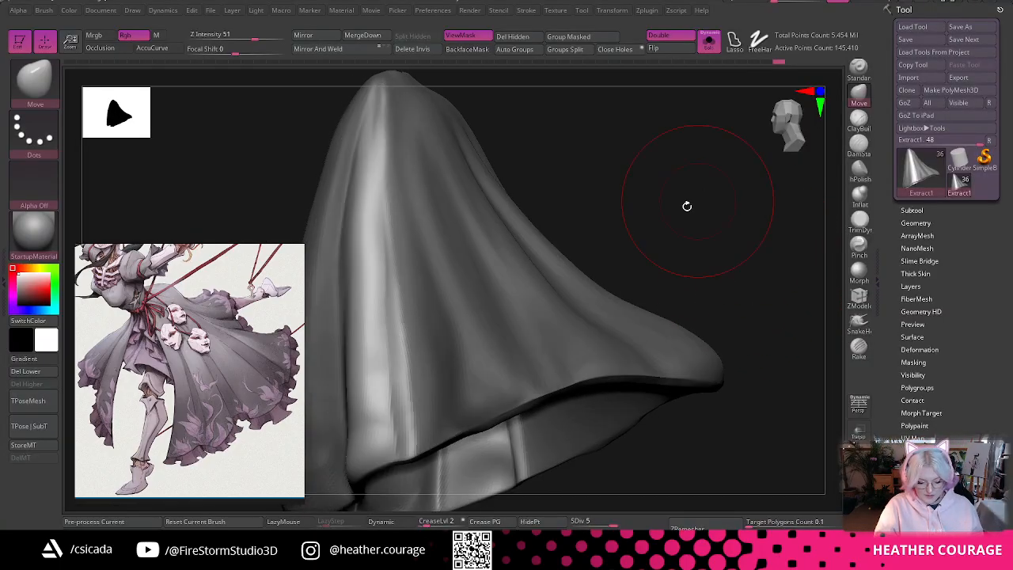
- Smooth the strip beside the front flap and lift its hem upward into a rounded arch with Move
shift+drag(386, 220, 395, 449)
mouse_move(651, 198)
mouse_down()
mouse_move(696, 224)
mouse_move(781, 210)
mouse_up()
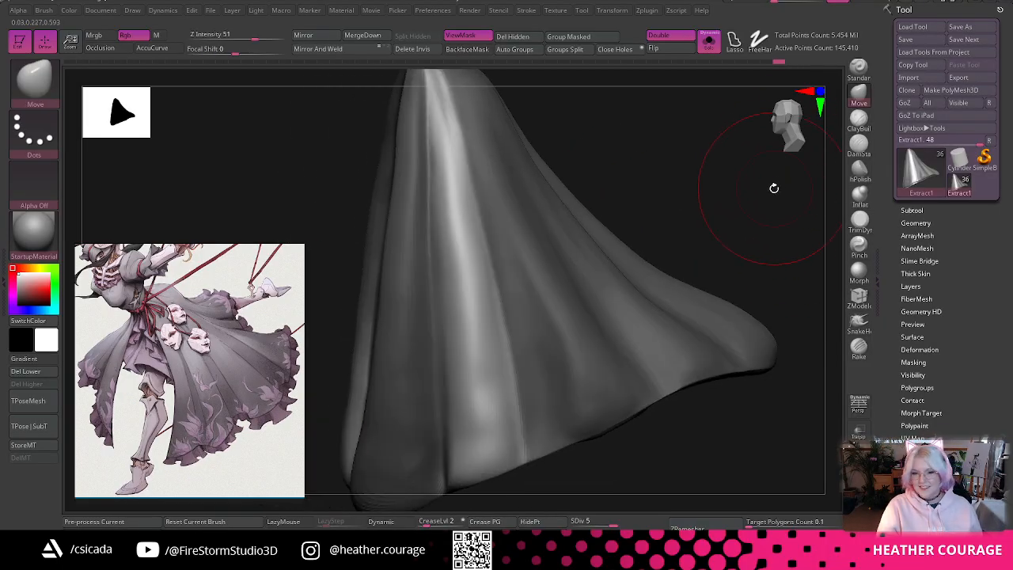
mouse_move(745, 207)
mouse_down()
mouse_move(728, 197)
mouse_move(653, 206)
mouse_move(617, 237)
mouse_up()
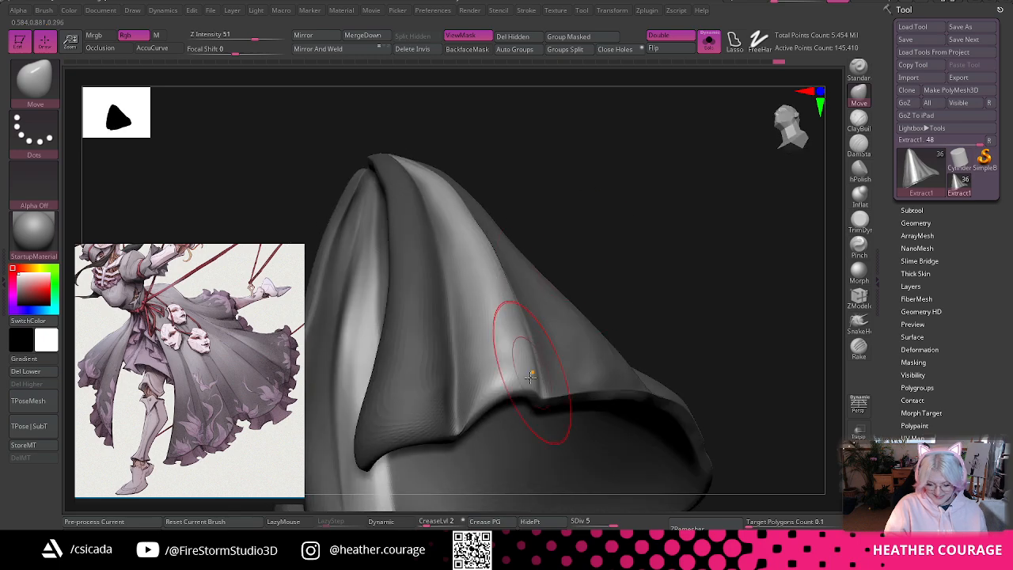
drag(487, 401, 502, 361)
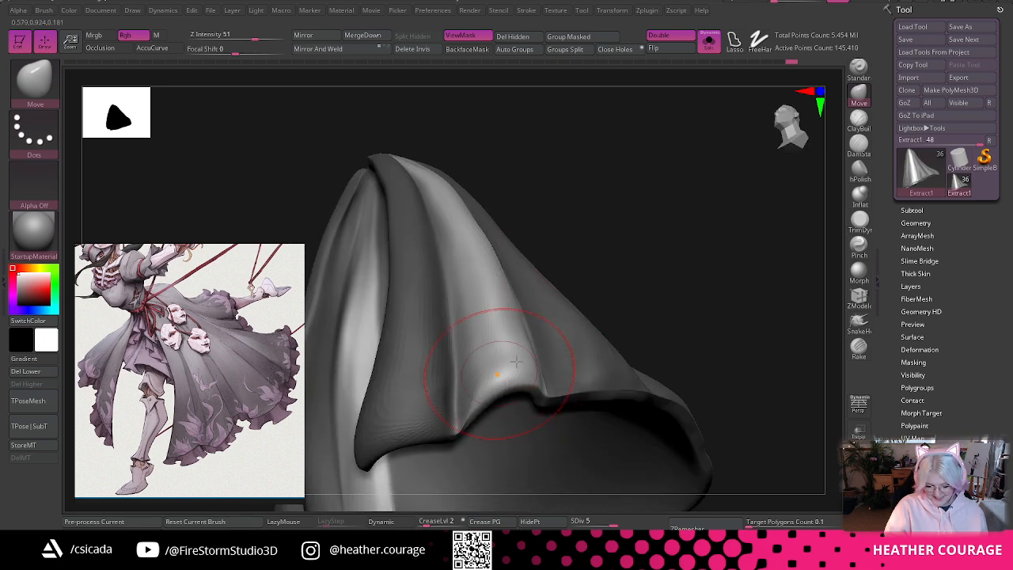
- Try to reshape the crease and hem of the fold from below, and undo the latest moves
drag(690, 257, 674, 176)
mouse_move(480, 425)
mouse_down()
mouse_move(467, 438)
mouse_move(476, 438)
mouse_up()
key(space)
drag(591, 330, 587, 328)
drag(627, 262, 551, 292)
key(ctrl+z)
key(ctrl+z)
key(ctrl+z)
key(ctrl+z)
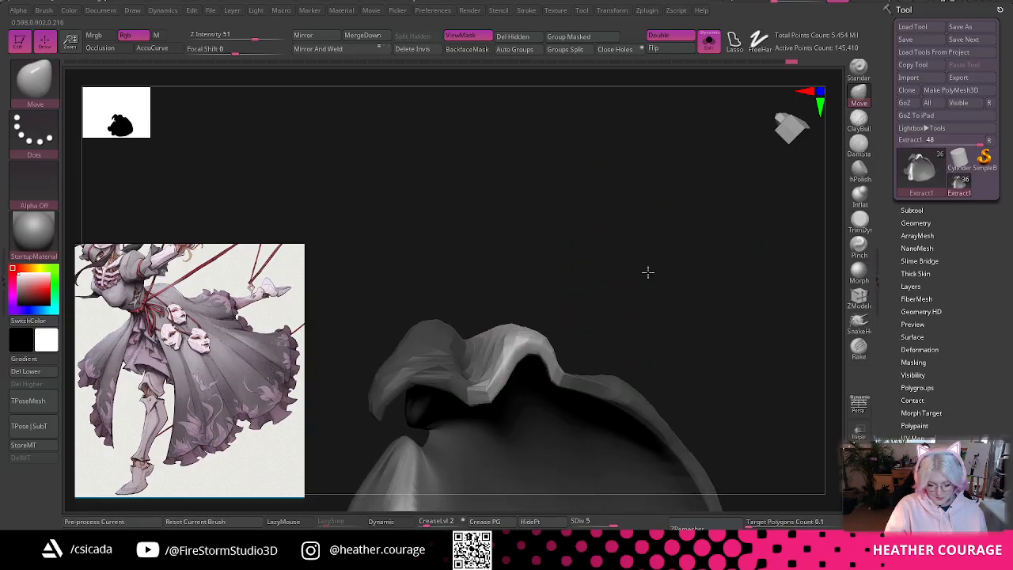
- Reshape the strip's hem beside the front flap from the front to deepen the crease between them
drag(647, 271, 640, 340)
drag(675, 216, 623, 250)
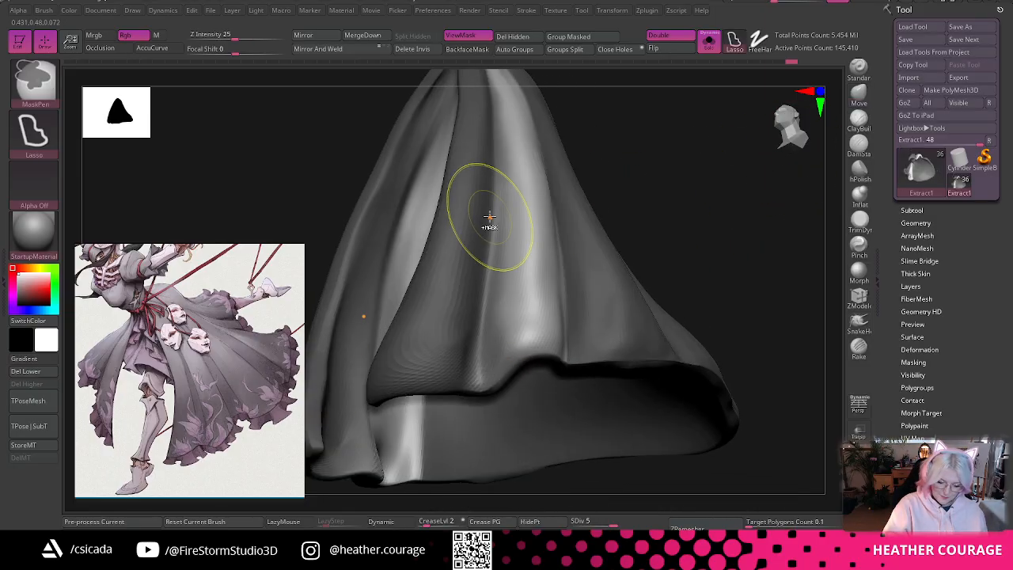
mouse_move(489, 232)
ctrl+mouse_down()
mouse_move(476, 402)
mouse_move(472, 212)
ctrl+mouse_up()
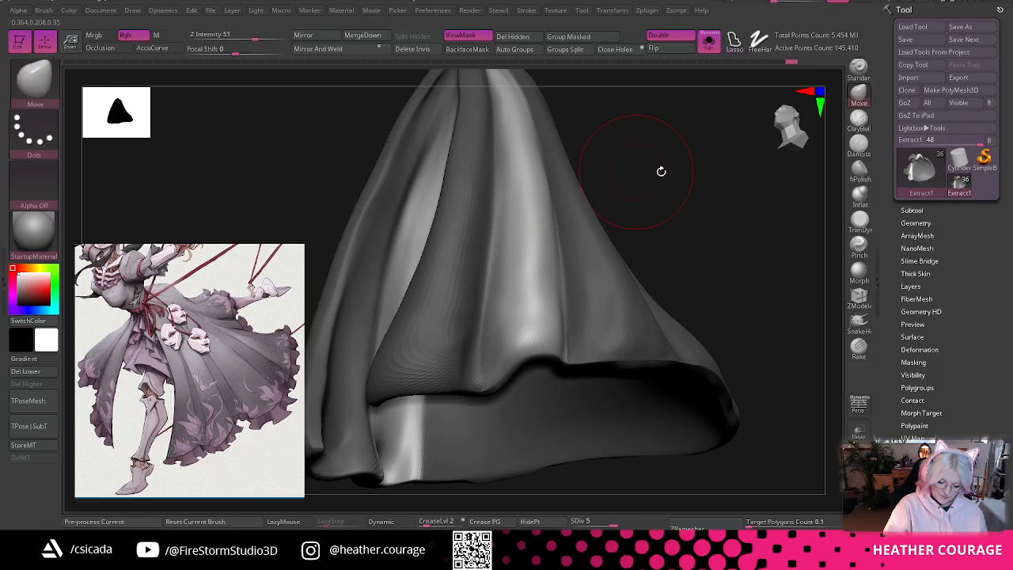
drag(660, 171, 704, 173)
key(space)
mouse_move(506, 341)
mouse_down()
mouse_move(488, 344)
mouse_move(476, 366)
mouse_up()
mouse_move(700, 224)
mouse_down()
mouse_move(692, 159)
mouse_move(557, 344)
mouse_up()
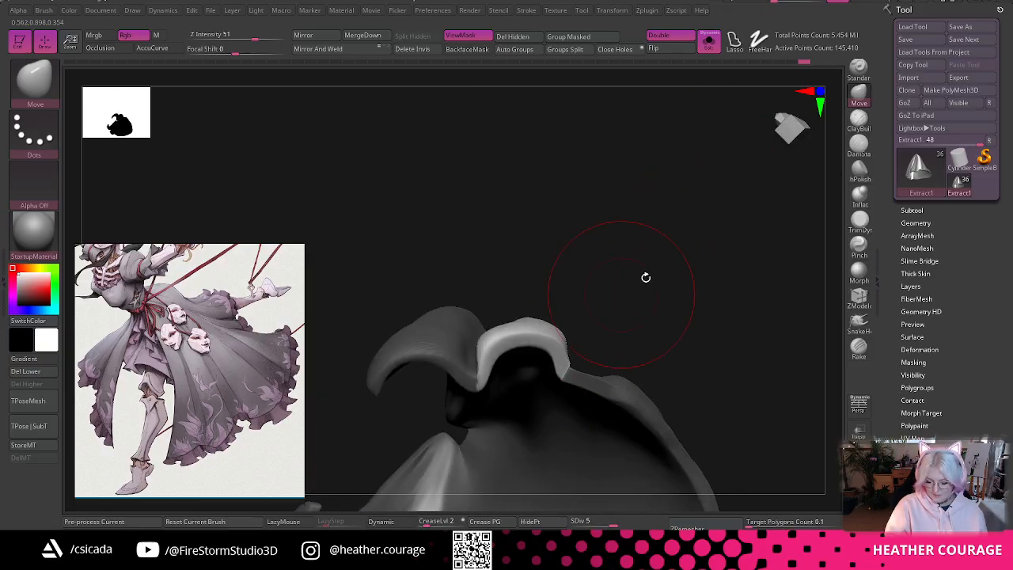
- Smooth the strip's rear hem corner, set the draw size to 112, and pull the rim outward from below
key(space)
click(679, 264)
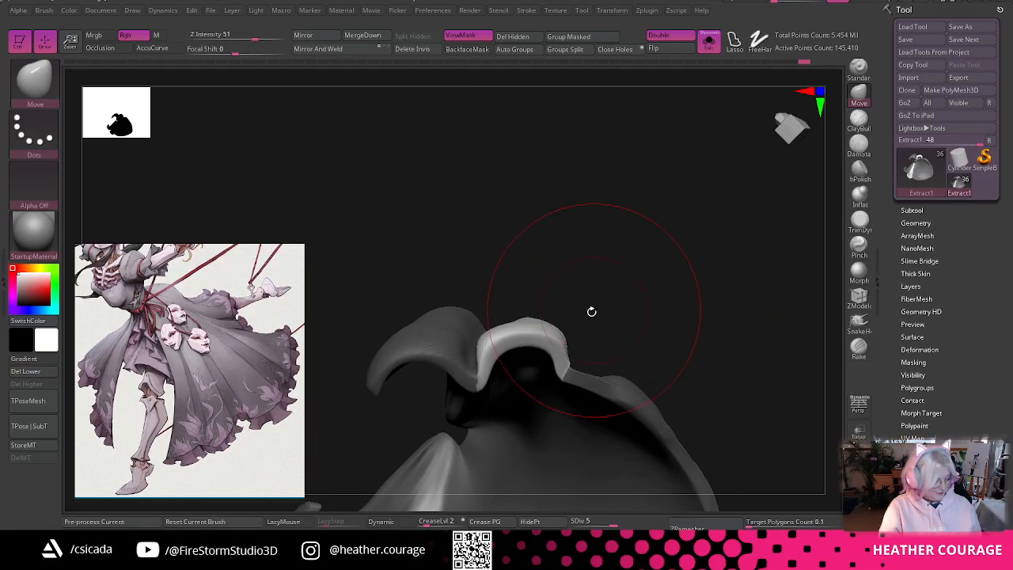
key(shift)
mouse_move(556, 378)
shift+mouse_down()
mouse_move(570, 334)
mouse_move(567, 362)
shift+mouse_up()
key(space)
click(622, 289)
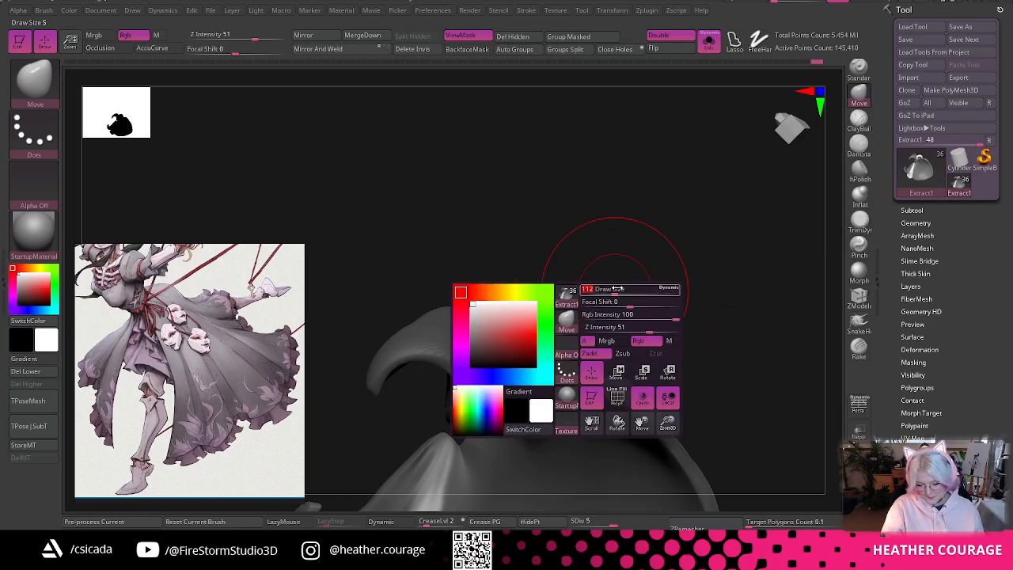
drag(638, 247, 641, 299)
drag(555, 330, 550, 320)
drag(697, 202, 678, 187)
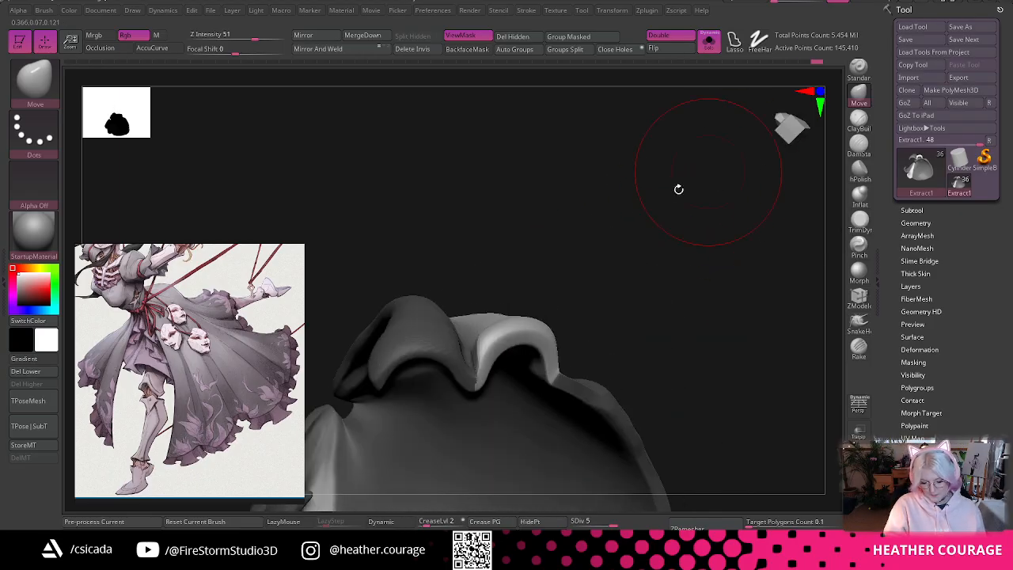
- Adjust the brush size and move the strip's lower end toward the rear so its hem flares outward
drag(628, 245, 608, 309)
drag(604, 388, 590, 418)
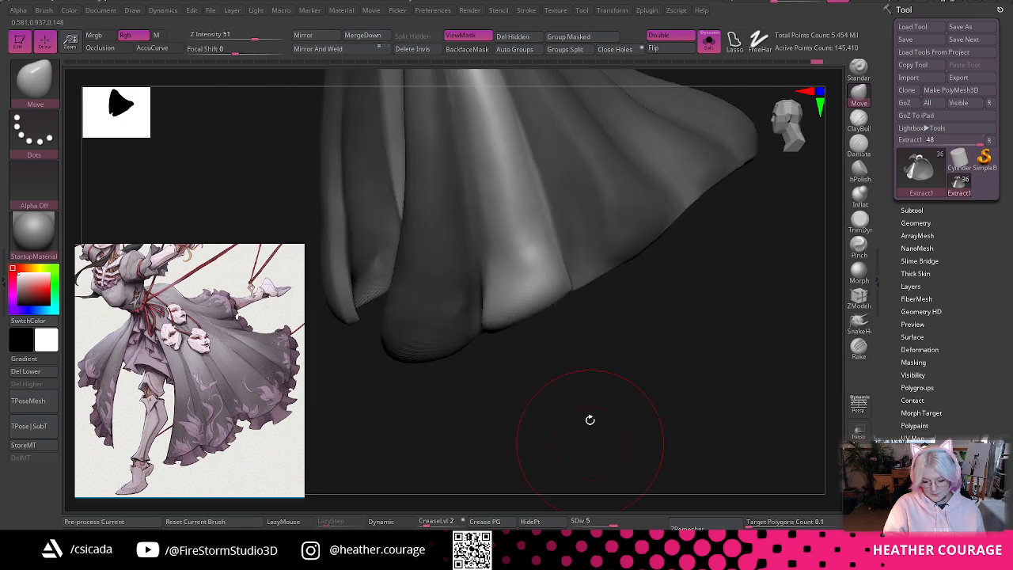
key(space)
click(617, 342)
drag(660, 341, 664, 385)
drag(552, 297, 575, 303)
mouse_move(633, 350)
mouse_down()
mouse_move(635, 371)
mouse_move(646, 374)
mouse_move(549, 294)
mouse_up()
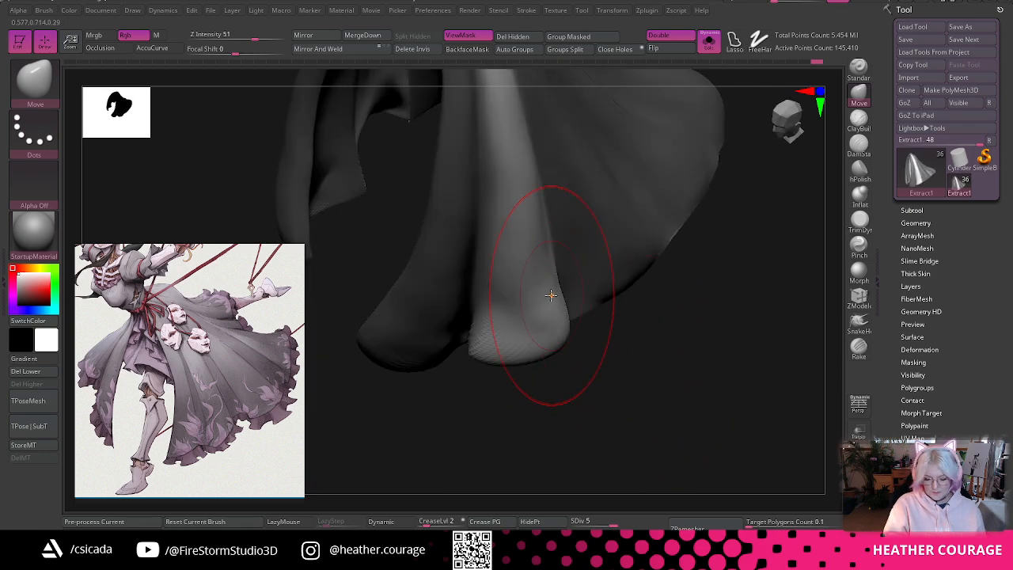
- Nudge the strip's middle and upper sections rearward in side view and smooth the surface
mouse_move(634, 328)
mouse_down()
mouse_move(674, 328)
mouse_move(567, 256)
mouse_up()
key(ctrl)
key(shift)
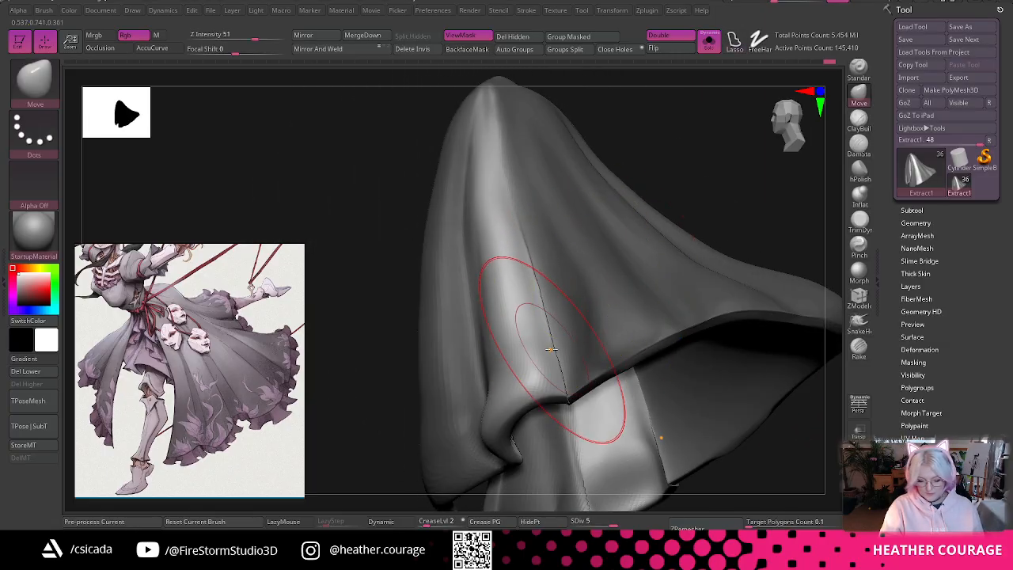
mouse_move(647, 143)
mouse_down()
mouse_move(705, 109)
mouse_move(698, 142)
mouse_up()
alt+drag(625, 443, 672, 403)
drag(476, 245, 485, 242)
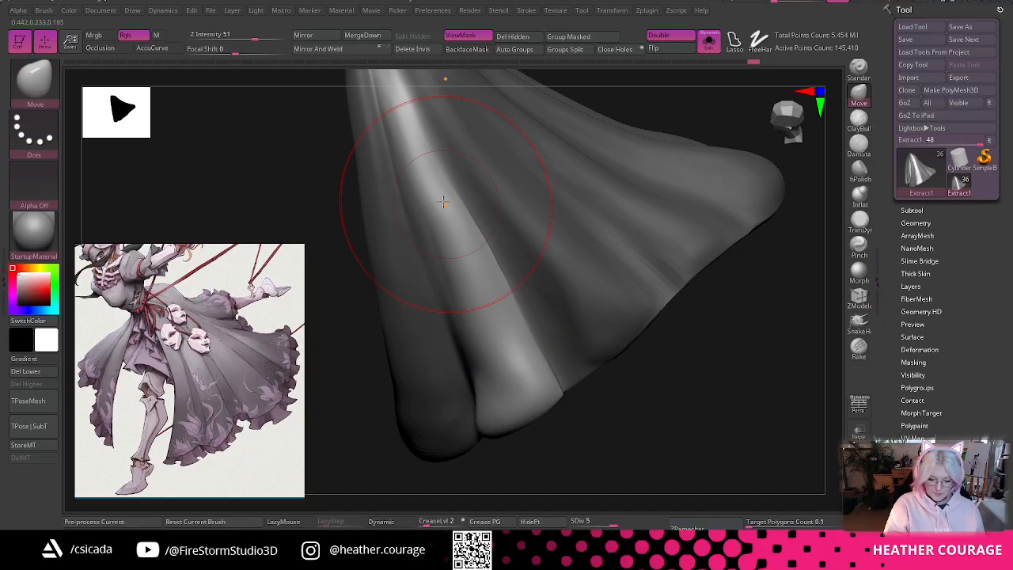
drag(407, 158, 417, 161)
mouse_move(428, 207)
shift+mouse_down()
mouse_move(451, 327)
mouse_move(475, 350)
mouse_move(438, 235)
shift+mouse_up()
- Show the whole figure, examine the bodice and skirt from the front and side, and reselect the outer skirt
mouse_move(781, 327)
mouse_down()
mouse_move(679, 160)
mouse_move(712, 165)
mouse_move(765, 226)
mouse_move(754, 199)
mouse_up()
click(859, 169)
key(space)
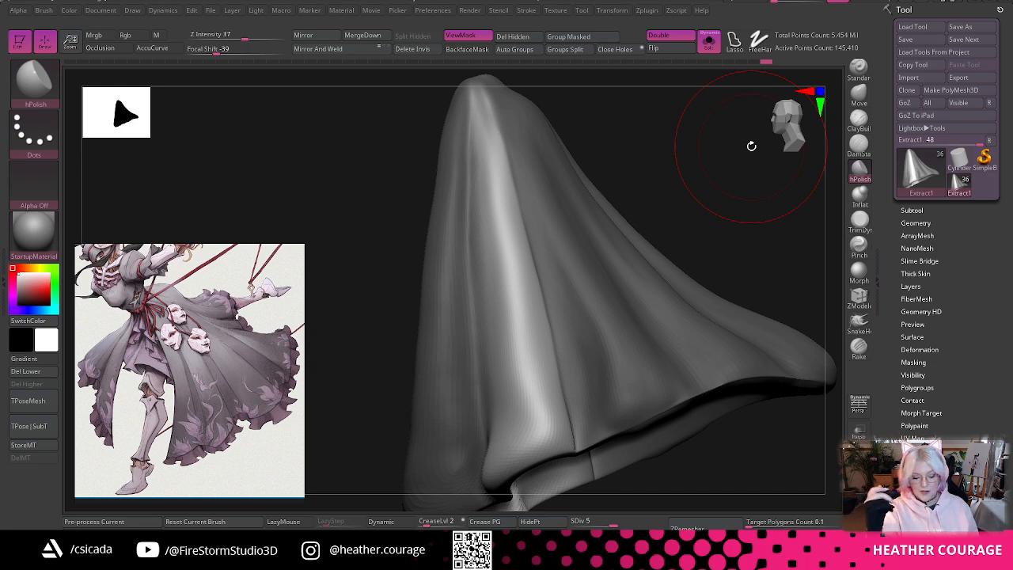
click(712, 46)
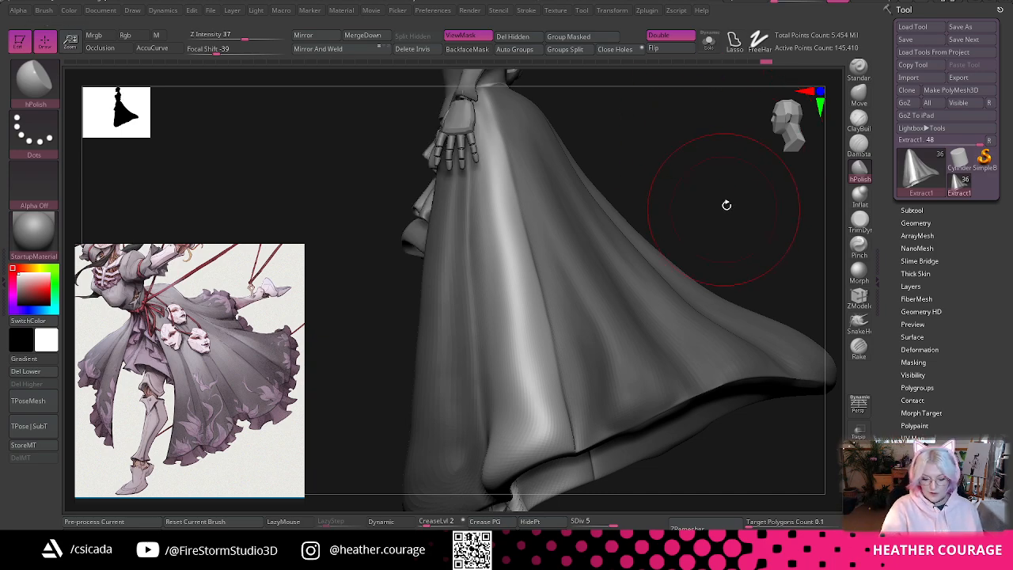
alt+drag(725, 204, 769, 134)
mouse_move(608, 189)
alt+mouse_down()
mouse_move(642, 262)
mouse_move(710, 286)
mouse_move(718, 274)
mouse_move(739, 276)
mouse_move(570, 301)
alt+mouse_up()
alt+click(479, 312)
mouse_move(548, 399)
alt+mouse_down()
mouse_move(567, 441)
mouse_move(566, 420)
mouse_move(538, 398)
alt+mouse_up()
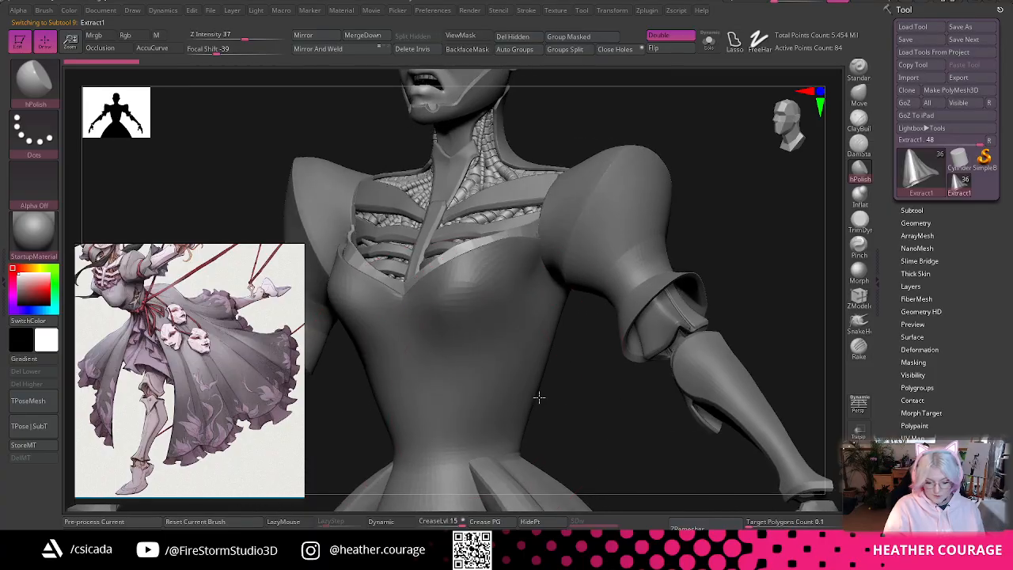
alt+drag(615, 440, 594, 384)
mouse_move(738, 398)
alt+mouse_down()
mouse_move(696, 208)
mouse_move(704, 200)
alt+mouse_up()
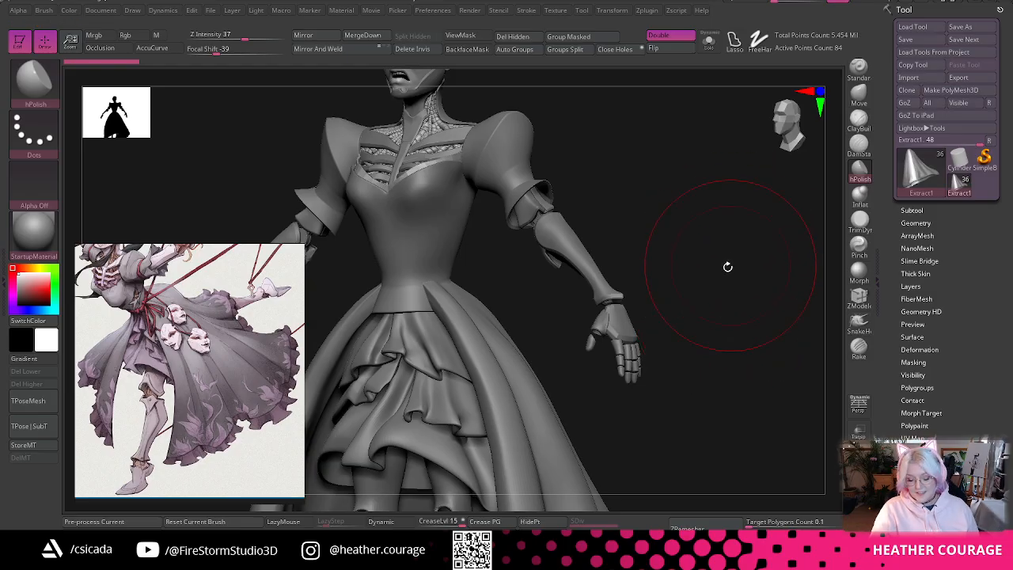
drag(727, 267, 683, 288)
alt+click(516, 450)
mouse_move(675, 328)
mouse_down()
mouse_move(665, 296)
mouse_move(636, 316)
mouse_move(685, 285)
mouse_move(696, 303)
mouse_move(726, 260)
mouse_move(737, 280)
mouse_move(707, 232)
mouse_up()
key(space)
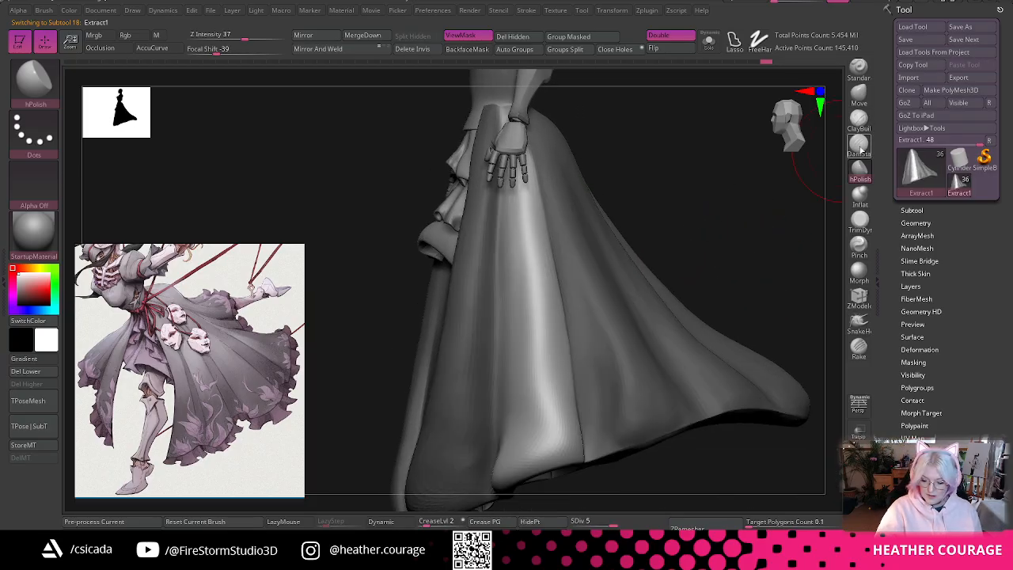
- Isolate the skirt, sculpt along the strip's front edge from hem to waist with ClayBuildup, and smooth the strokes
click(858, 119)
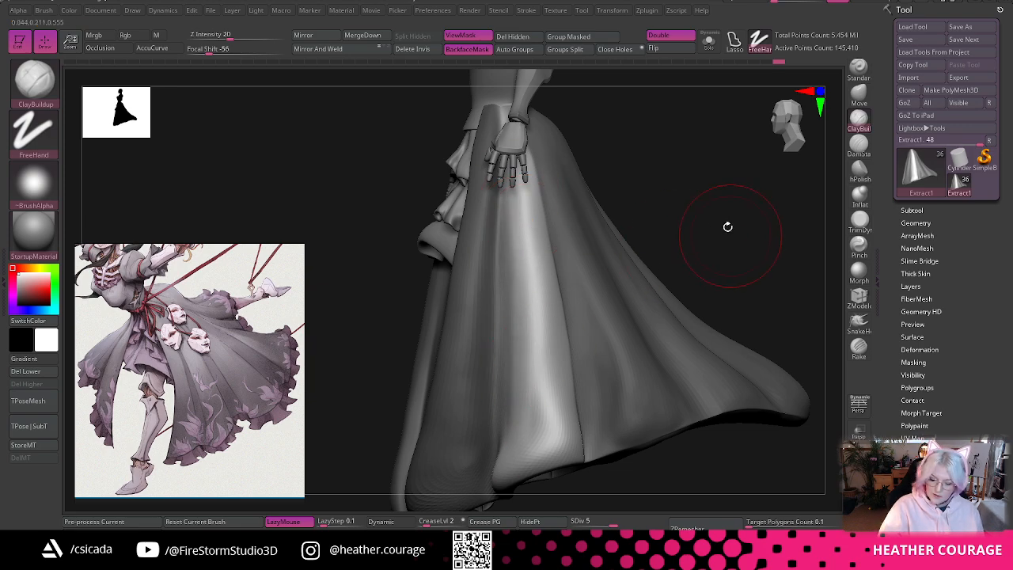
click(708, 41)
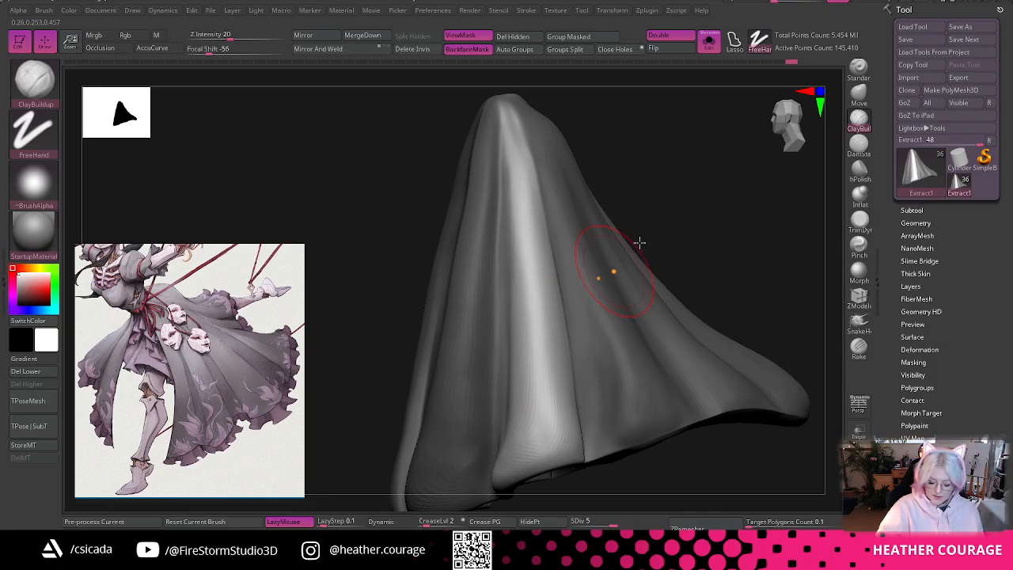
drag(640, 242, 688, 170)
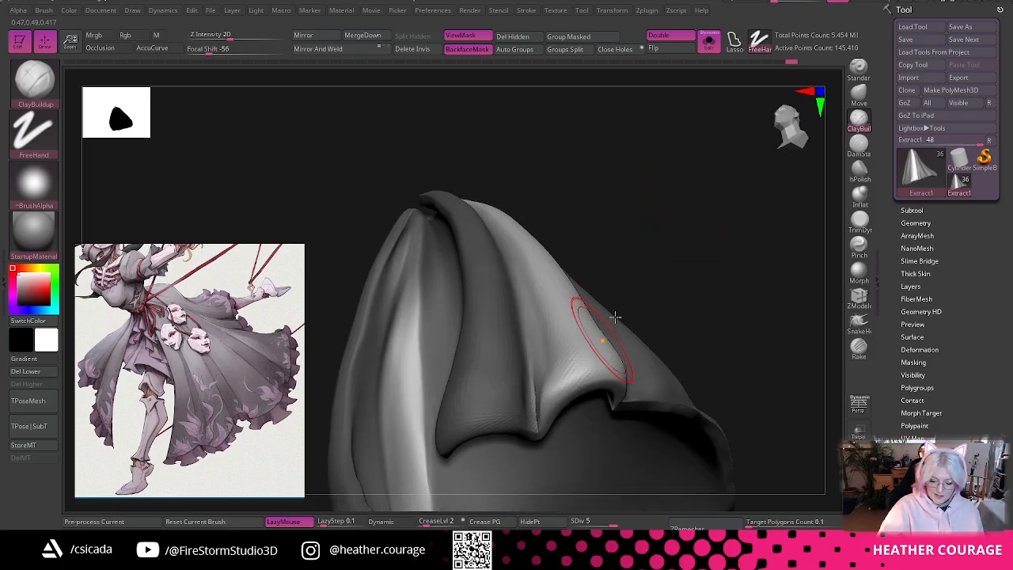
drag(656, 277, 719, 243)
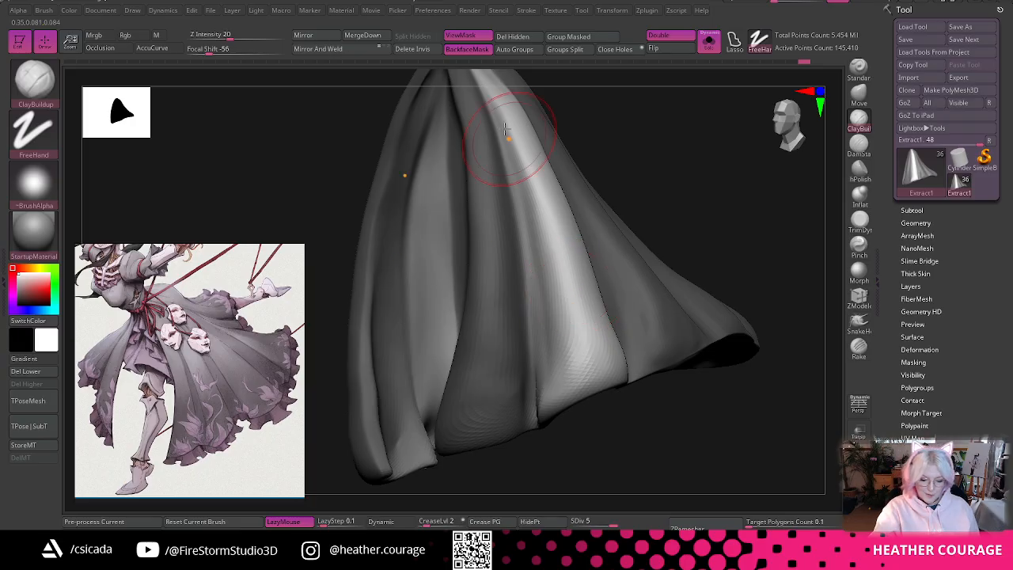
drag(547, 424, 515, 199)
drag(565, 355, 649, 199)
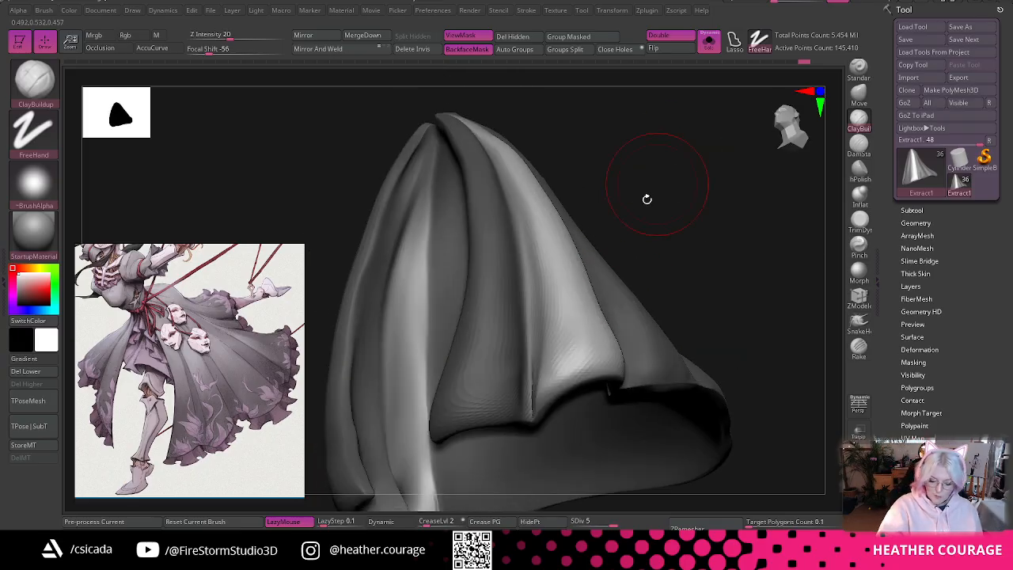
key(shift)
mouse_move(527, 406)
mouse_down()
mouse_move(678, 276)
mouse_move(730, 201)
mouse_move(694, 208)
mouse_move(486, 158)
mouse_up()
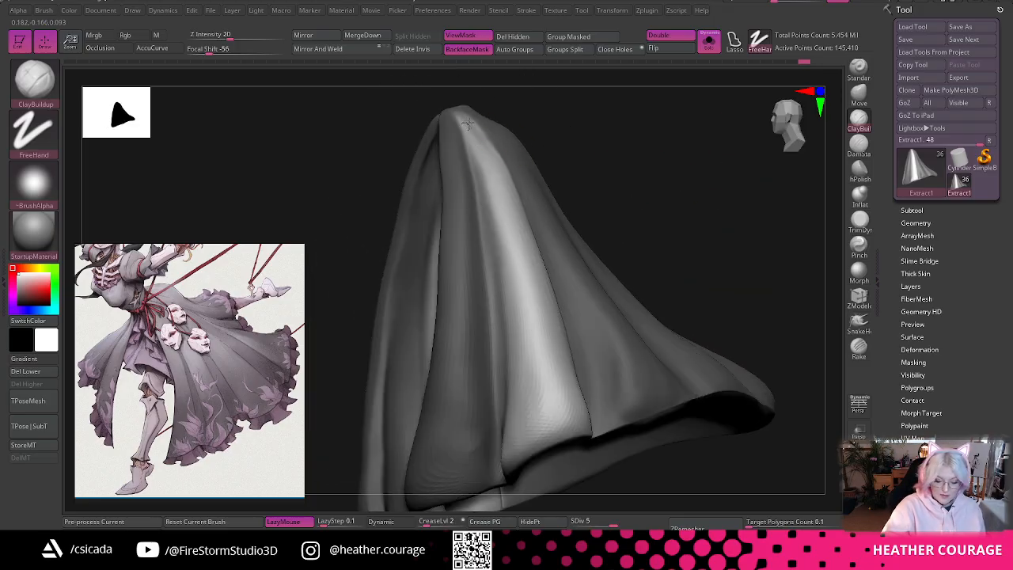
key(shift)
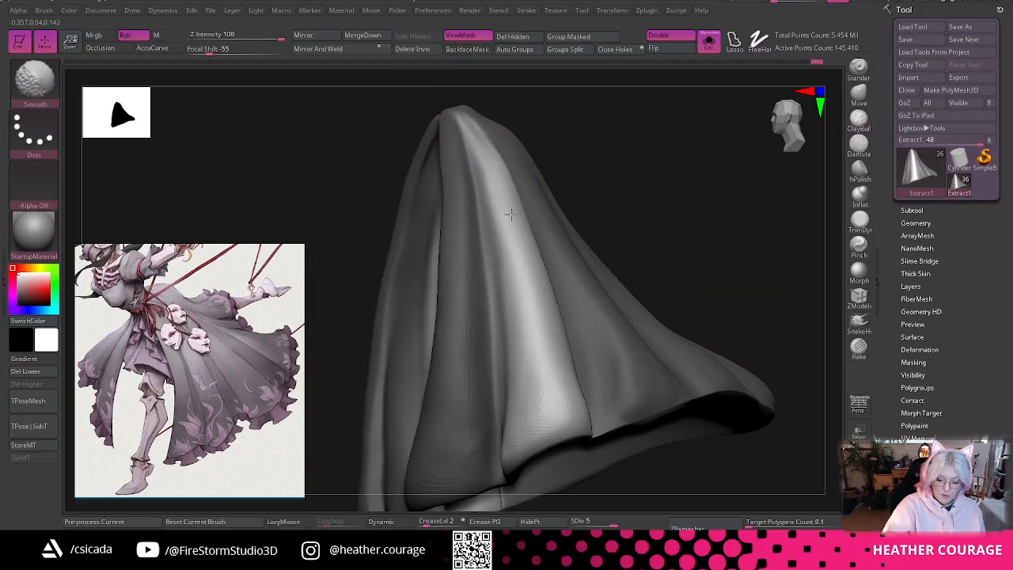
- Sculpt along the strip's rear edge from waist to hem with ClayBuildup and smooth the strokes
drag(716, 265, 625, 226)
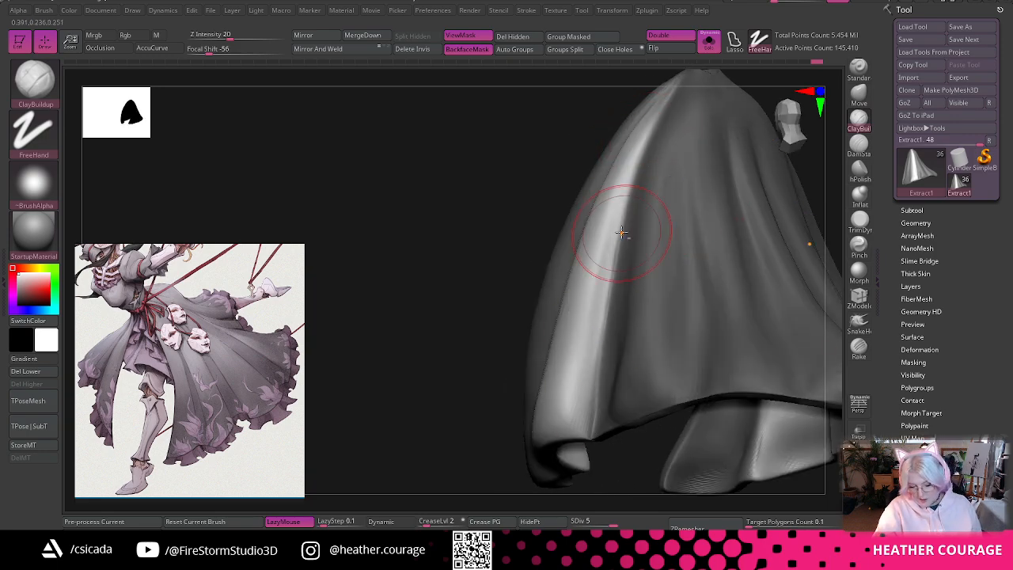
drag(606, 296, 595, 436)
drag(596, 378, 591, 441)
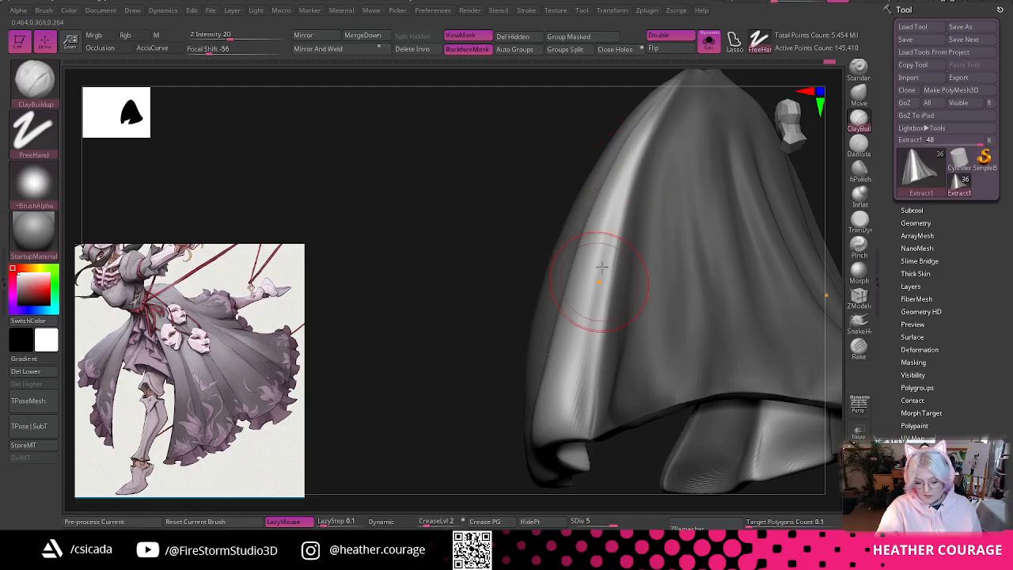
drag(645, 132, 601, 356)
drag(633, 181, 592, 356)
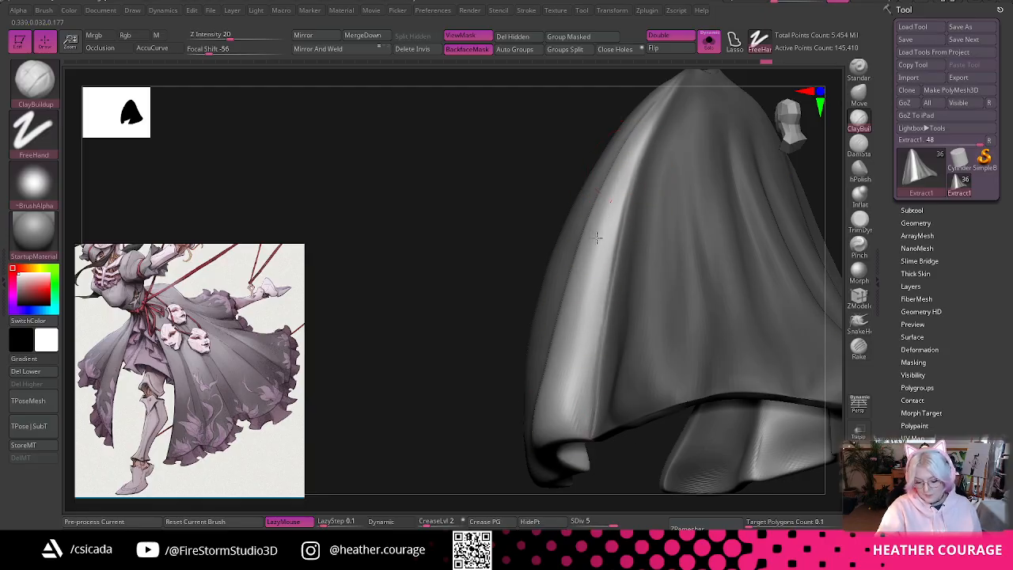
key(shift)
- Clear the mask, review the skirt's folds from below, front and side, and reduce the ClayBuildup draw size to about 54
mouse_move(556, 445)
mouse_down()
mouse_move(391, 309)
mouse_move(800, 186)
mouse_move(767, 226)
mouse_move(783, 168)
mouse_move(783, 230)
mouse_move(789, 216)
mouse_up()
mouse_move(793, 143)
mouse_down()
mouse_move(747, 186)
mouse_move(708, 150)
mouse_move(656, 246)
mouse_move(657, 227)
mouse_move(662, 274)
mouse_move(678, 261)
mouse_move(640, 285)
mouse_move(673, 161)
mouse_move(593, 245)
mouse_up()
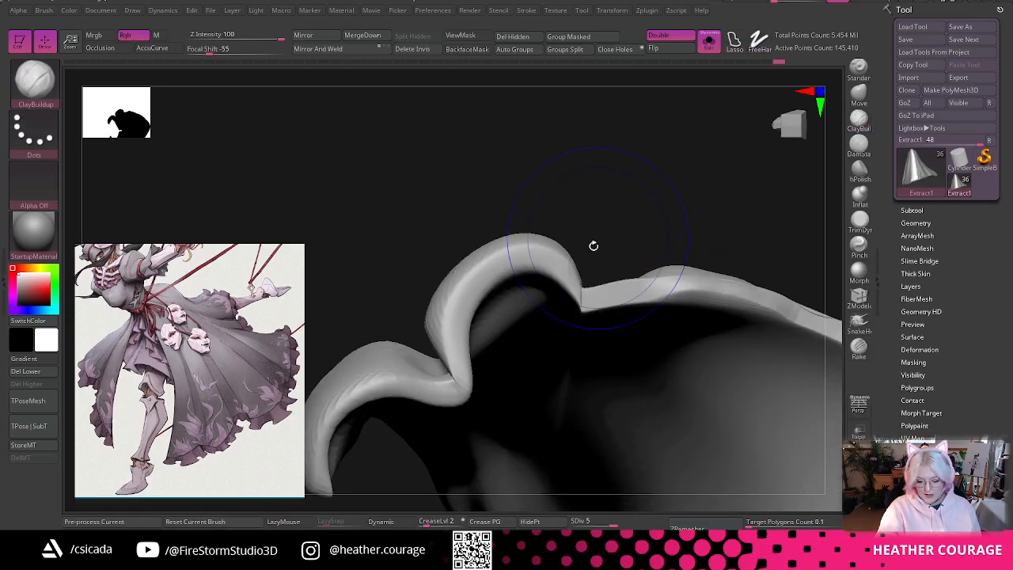
mouse_move(700, 165)
mouse_down()
mouse_move(694, 217)
mouse_move(731, 192)
mouse_move(752, 222)
mouse_move(740, 353)
mouse_move(726, 368)
mouse_move(678, 294)
mouse_move(639, 402)
mouse_up()
mouse_move(718, 434)
mouse_down()
mouse_move(739, 383)
mouse_move(752, 208)
mouse_up()
key(space)
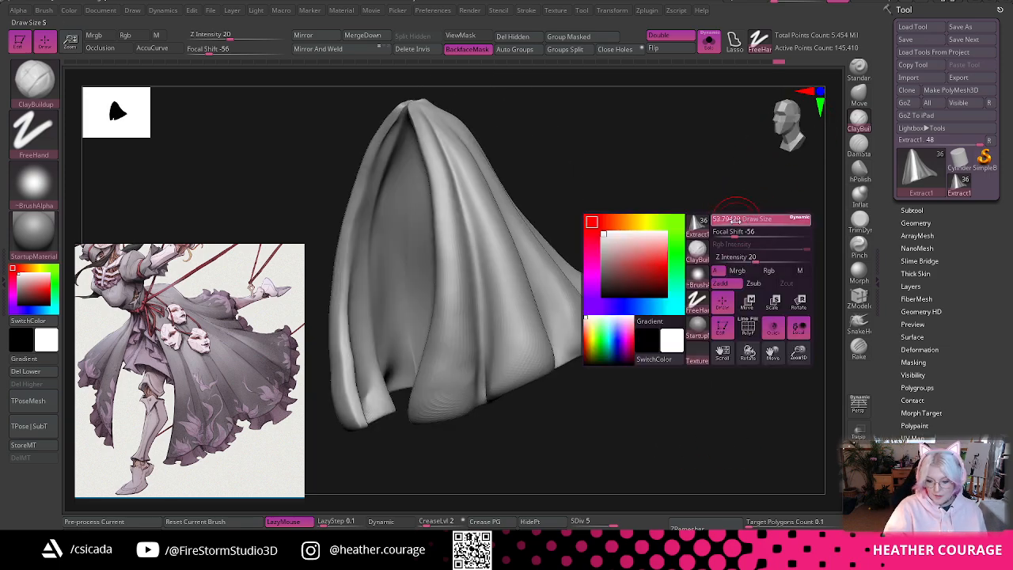
drag(735, 266, 780, 249)
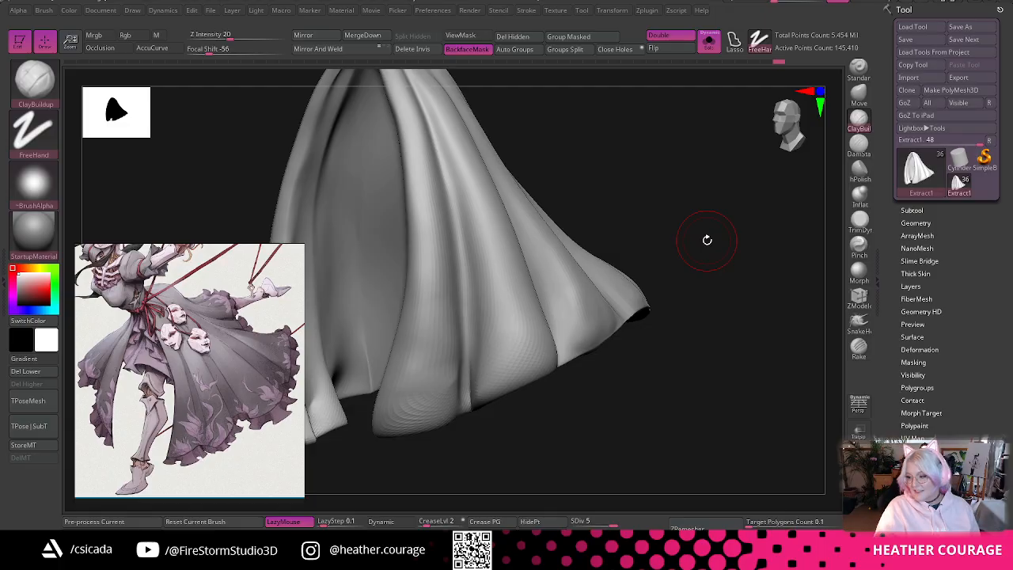
drag(699, 306, 698, 271)
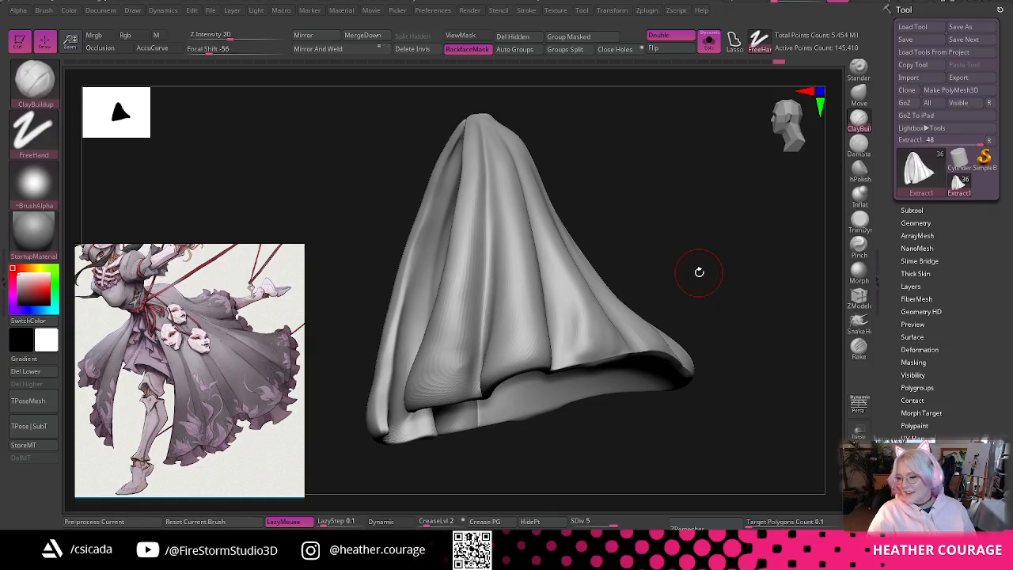
drag(699, 272, 789, 266)
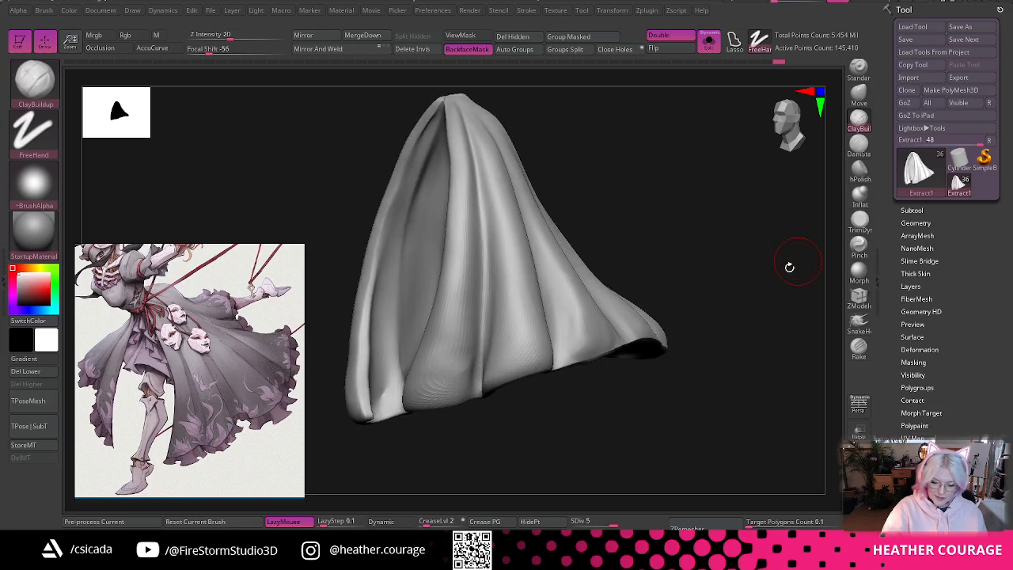
drag(751, 237, 807, 168)
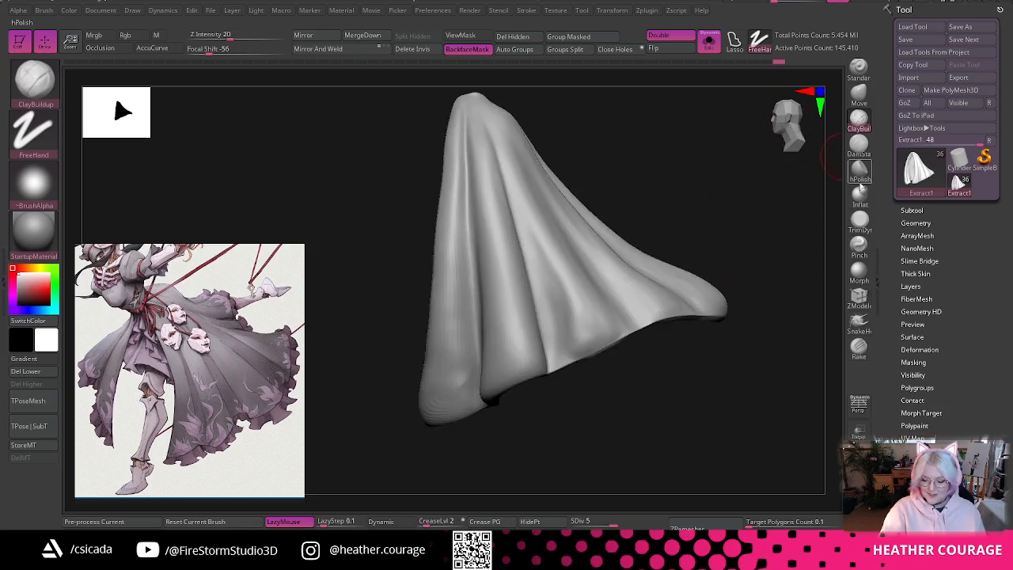
- Reshape the folds at the front of the skirt's side with the Move brush, adjusting its draw size
click(863, 98)
key(space)
mouse_move(739, 152)
mouse_down()
mouse_move(749, 152)
mouse_move(713, 178)
mouse_up()
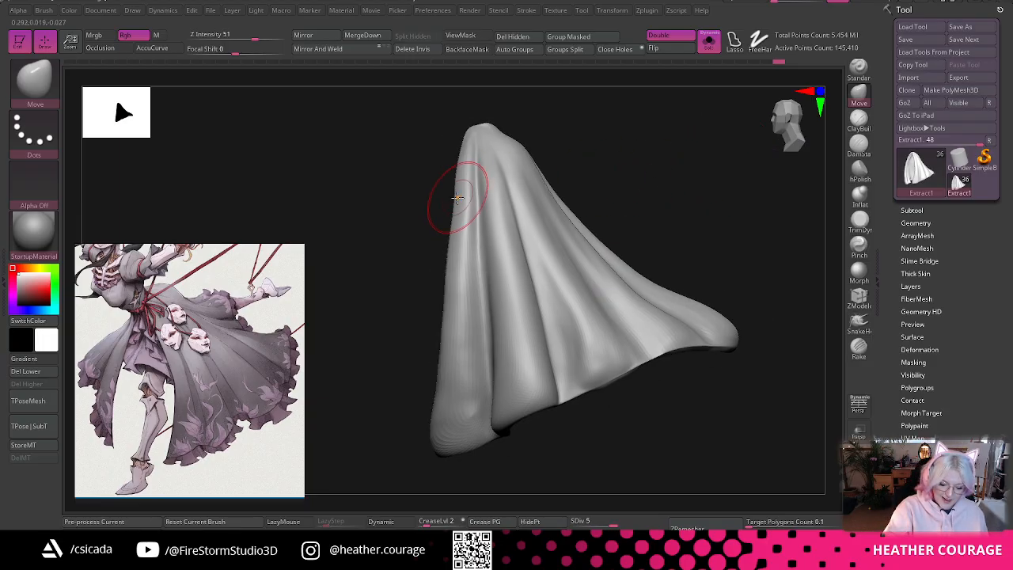
mouse_move(722, 202)
mouse_down()
mouse_move(739, 219)
mouse_move(730, 213)
mouse_move(758, 182)
mouse_move(780, 196)
mouse_up()
key(space)
key(space)
drag(474, 288, 489, 271)
mouse_move(704, 201)
alt+mouse_down()
mouse_move(718, 181)
mouse_move(589, 253)
mouse_move(622, 242)
alt+mouse_up()
drag(714, 219, 657, 293)
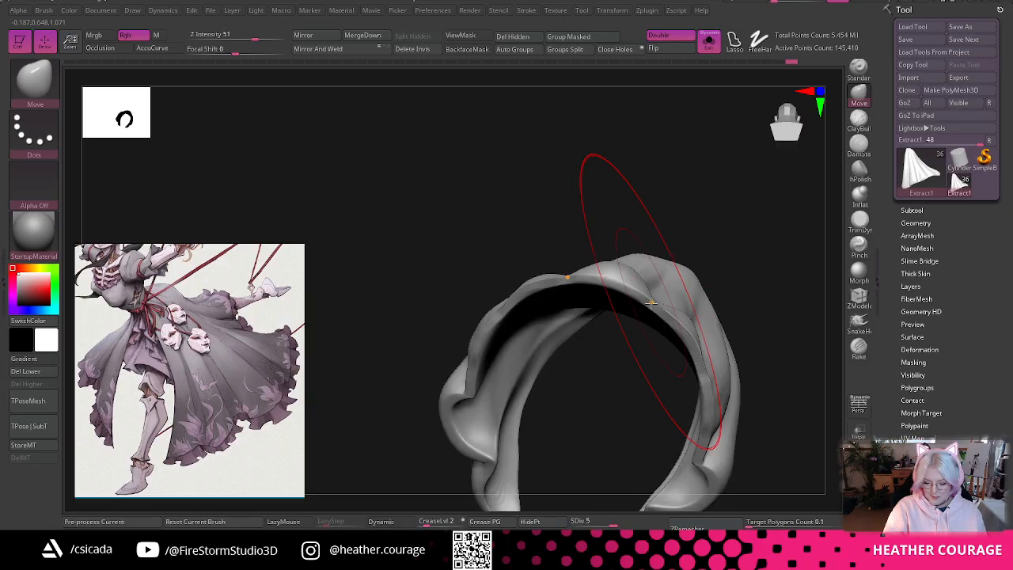
- Pull the skirt's rear slope and hem outward with a large Move brush, working from behind and below
drag(765, 254, 563, 158)
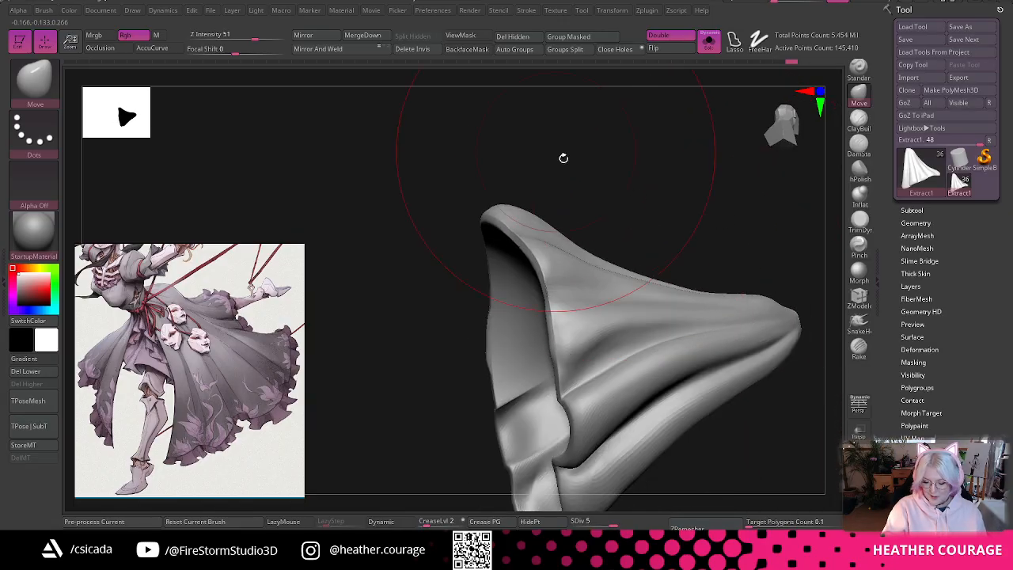
drag(792, 340, 486, 197)
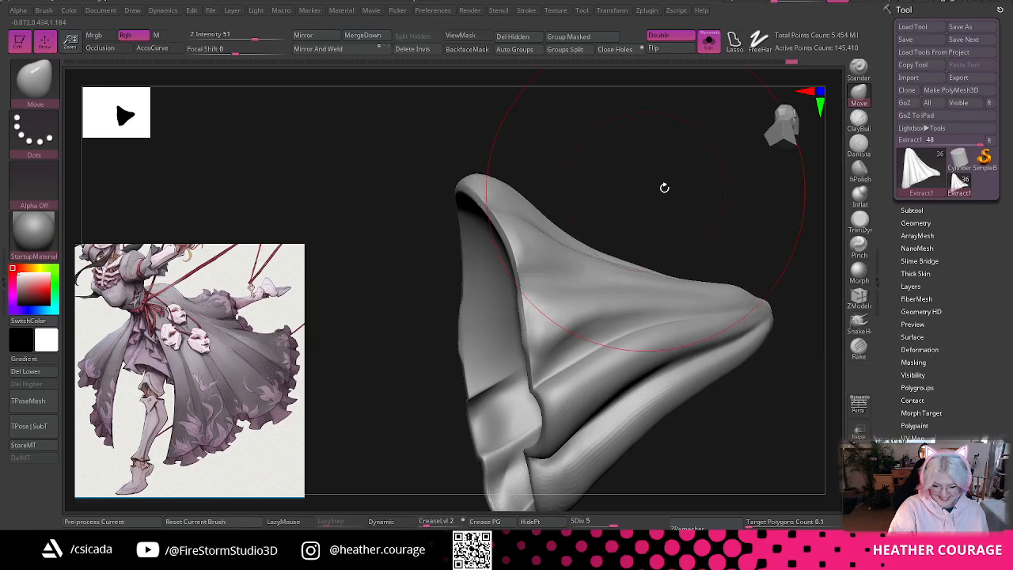
drag(664, 188, 699, 189)
drag(564, 241, 583, 224)
mouse_move(677, 295)
mouse_down()
mouse_move(699, 248)
mouse_move(701, 293)
mouse_move(703, 210)
mouse_move(647, 170)
mouse_up()
key(space)
key(space)
drag(533, 232, 535, 217)
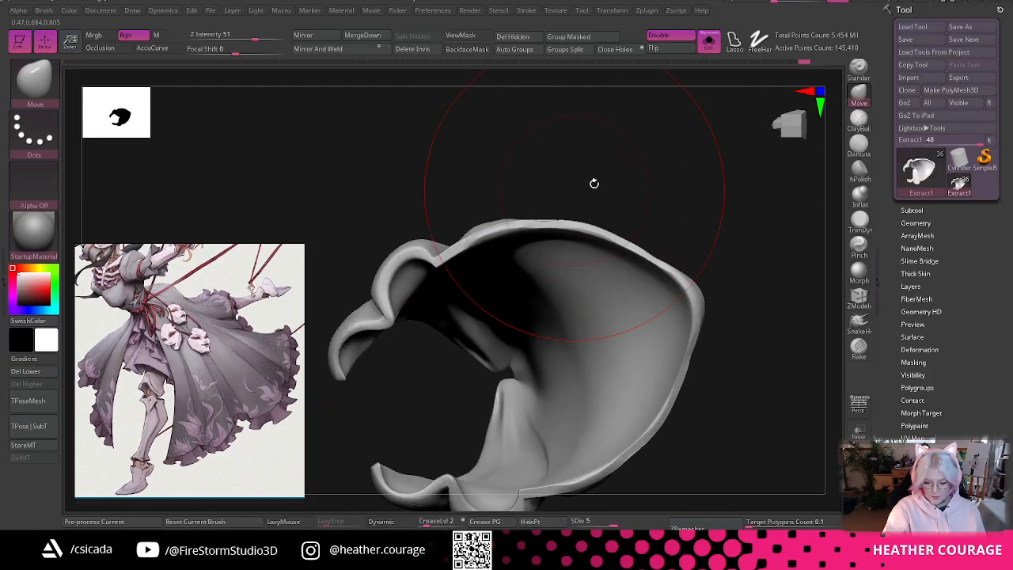
mouse_move(593, 183)
mouse_down()
mouse_move(678, 127)
mouse_move(727, 197)
mouse_move(725, 230)
mouse_move(687, 104)
mouse_move(736, 285)
mouse_move(728, 178)
mouse_move(721, 184)
mouse_up()
drag(490, 258, 483, 263)
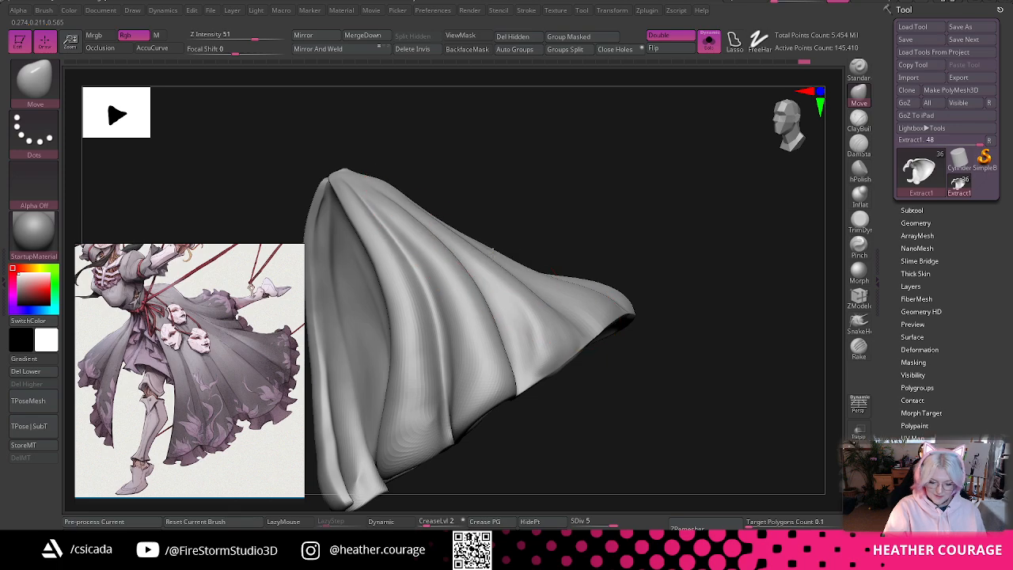
- Push the skirt's back silhouette outward and lift the rear tip of the hem with the Move brush
mouse_move(599, 231)
mouse_down()
mouse_move(626, 204)
mouse_move(791, 143)
mouse_move(788, 117)
mouse_up()
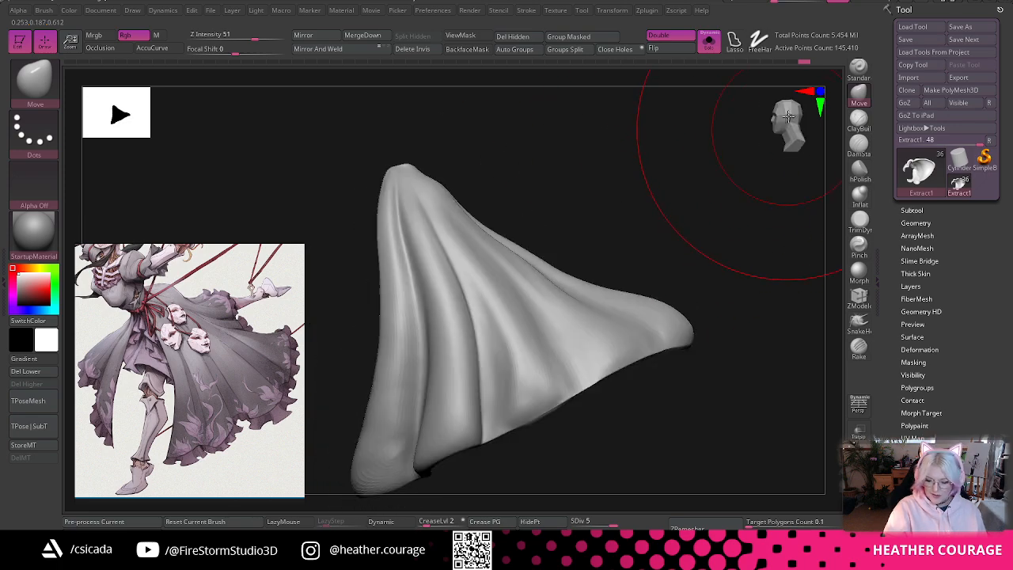
drag(531, 255, 540, 244)
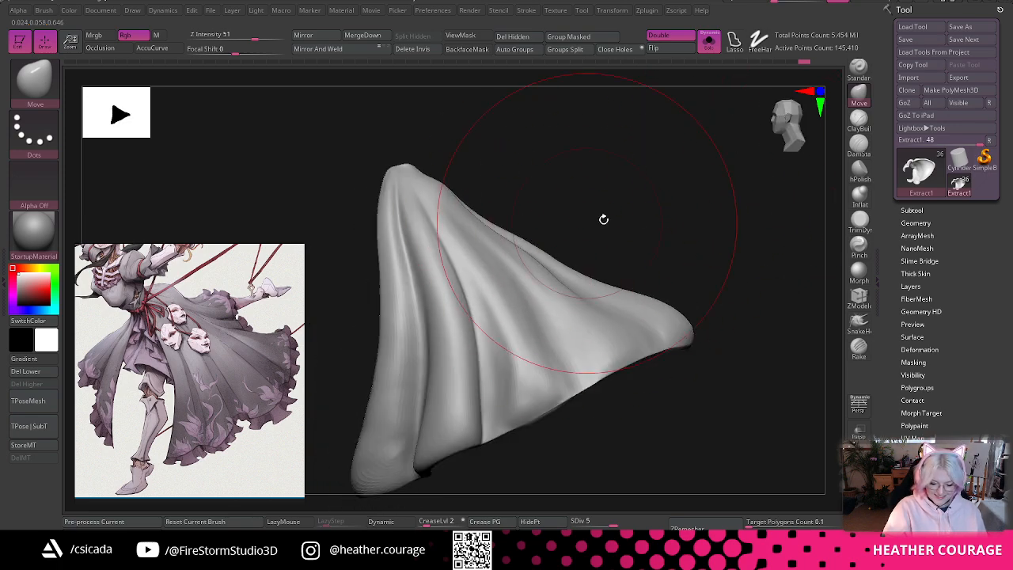
drag(624, 294, 632, 291)
drag(687, 329, 696, 320)
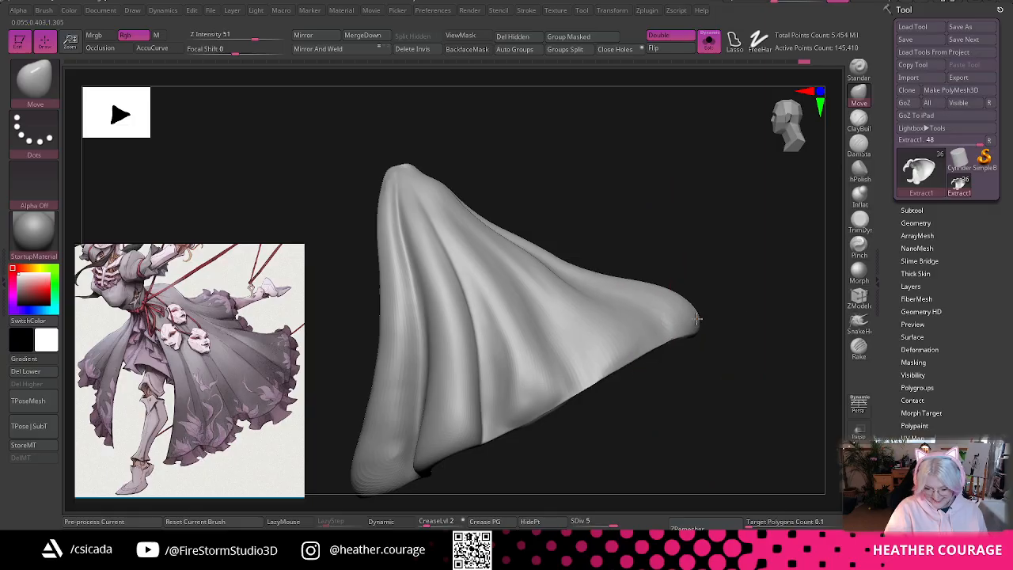
mouse_move(742, 277)
mouse_down()
mouse_move(739, 259)
mouse_move(749, 263)
mouse_move(730, 314)
mouse_move(657, 340)
mouse_up()
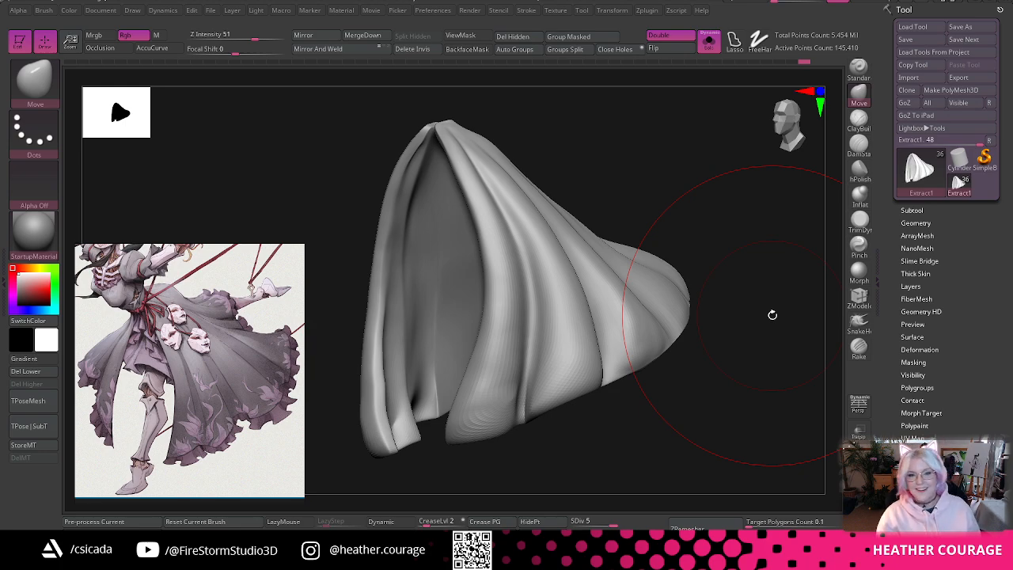
- Pull the hem between the strip and the rear tip down into a rounded curve with the Move brush
mouse_move(772, 315)
mouse_down()
mouse_move(742, 404)
mouse_move(780, 285)
mouse_move(712, 357)
mouse_move(743, 245)
mouse_move(751, 271)
mouse_move(709, 403)
mouse_move(765, 224)
mouse_move(764, 163)
mouse_move(728, 203)
mouse_move(715, 256)
mouse_move(700, 255)
mouse_up()
key(space)
mouse_move(785, 132)
mouse_down()
mouse_move(705, 420)
mouse_move(676, 360)
mouse_up()
mouse_move(597, 341)
mouse_down()
mouse_move(585, 372)
mouse_move(613, 409)
mouse_move(595, 396)
mouse_move(657, 334)
mouse_move(708, 334)
mouse_move(696, 261)
mouse_move(724, 324)
mouse_move(804, 133)
mouse_up()
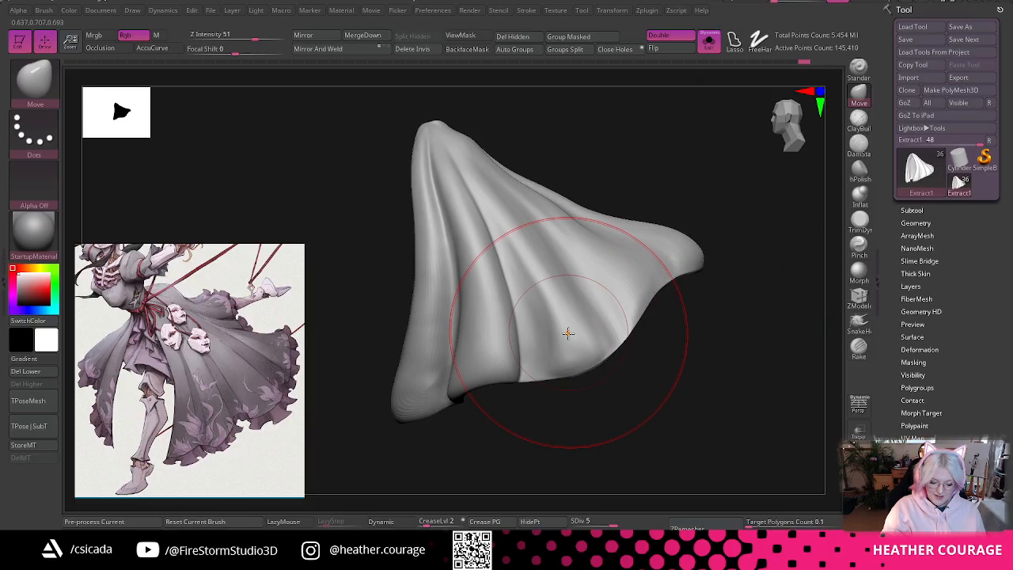
right_click(638, 332)
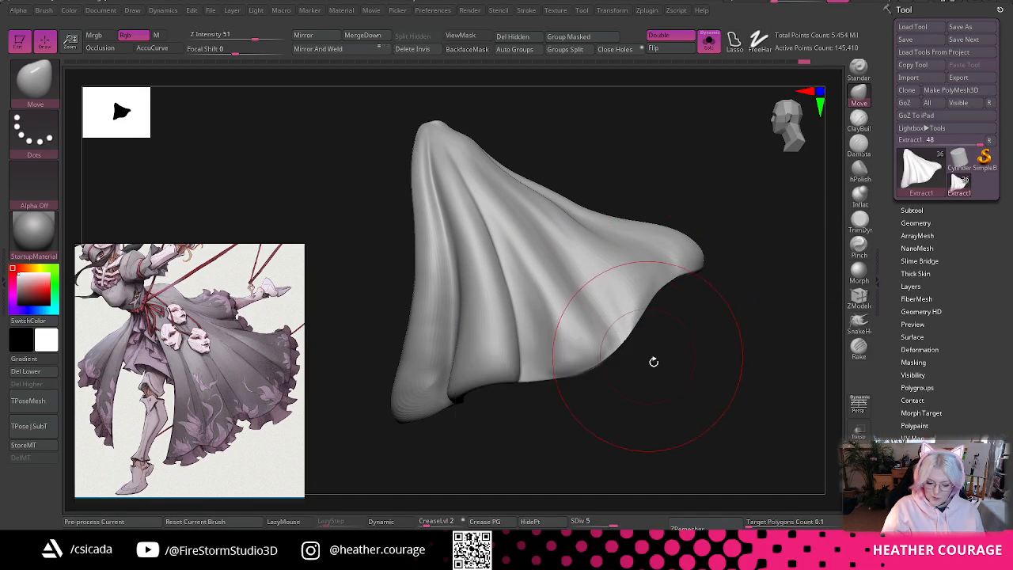
mouse_move(654, 359)
right_down()
mouse_move(591, 365)
mouse_move(634, 394)
mouse_move(625, 387)
right_up()
right_click(543, 362)
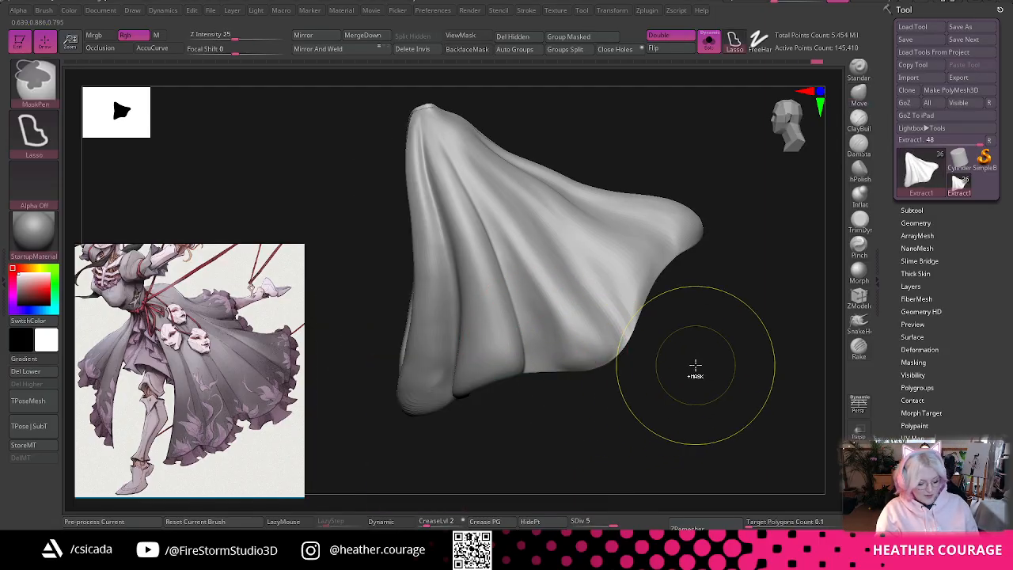
key(ctrl)
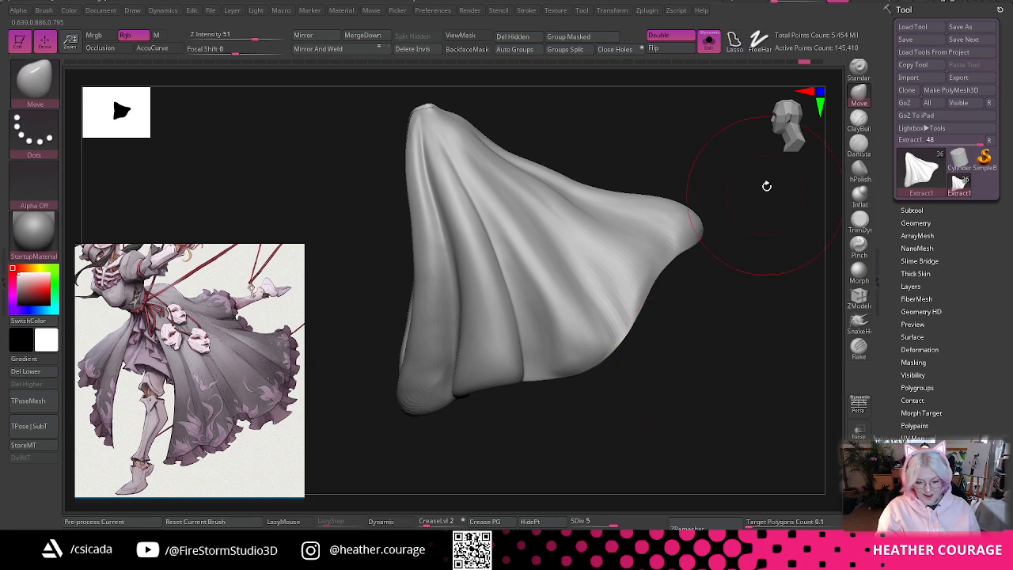
- Lasso-mask the skirt's front folds from waist to hem, up to the crease behind the strip
mouse_move(785, 136)
mouse_down()
mouse_move(737, 185)
mouse_move(656, 172)
mouse_move(575, 187)
mouse_up()
key(ctrl)
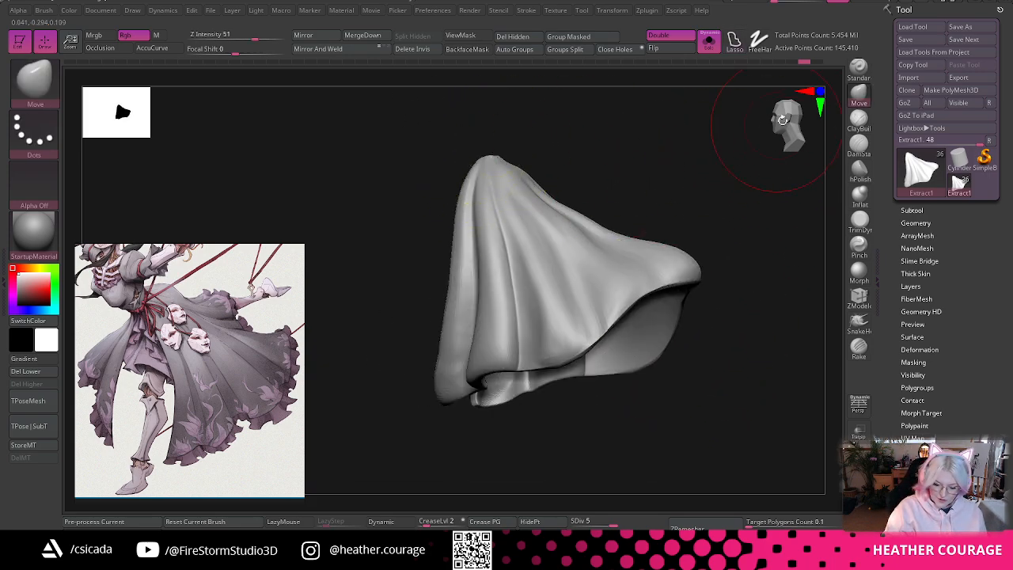
drag(768, 124, 730, 156)
key(ctrl)
mouse_move(499, 162)
ctrl+mouse_down()
mouse_move(554, 348)
mouse_move(515, 414)
mouse_move(439, 76)
ctrl+mouse_up()
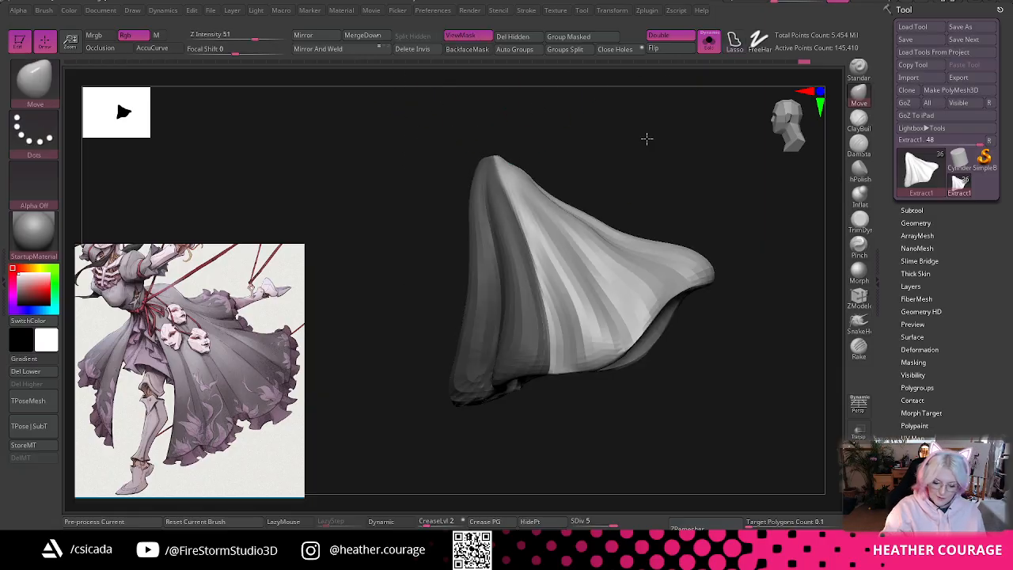
key(ctrl)
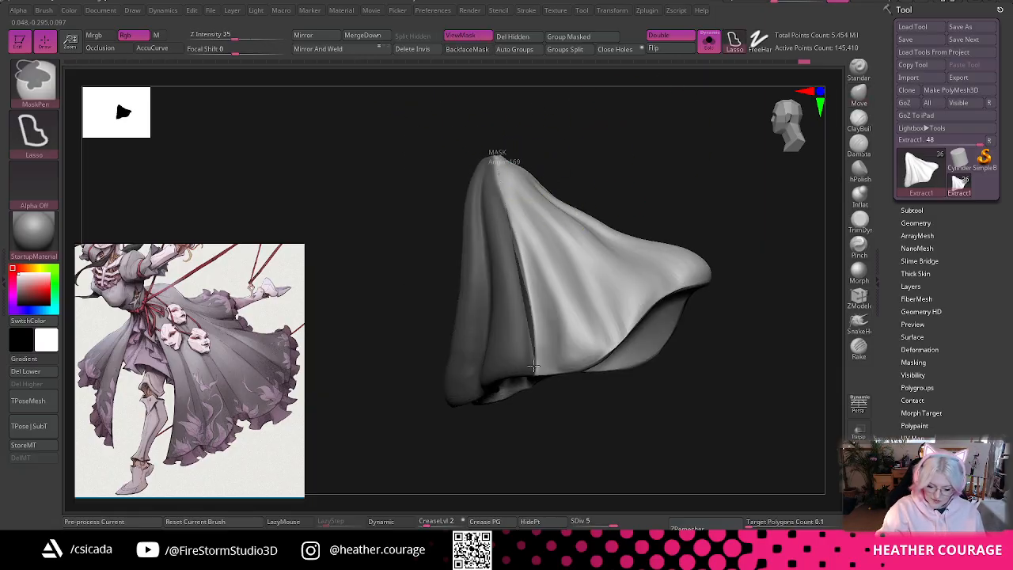
key(ctrl)
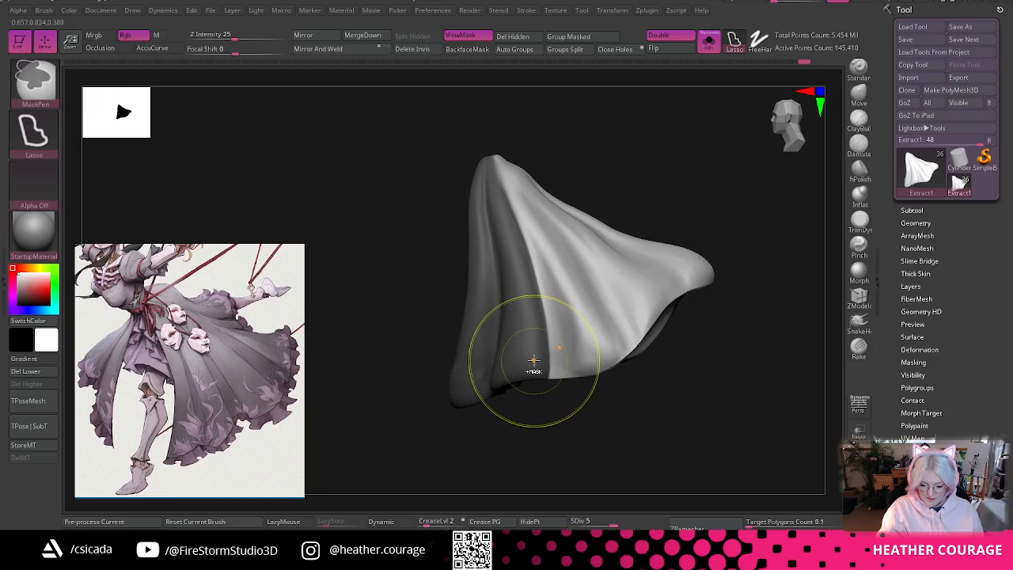
- Refine the mask's edge along the crease and check it from the front, above and the side
ctrl+click(533, 364)
drag(723, 250, 743, 229)
key(ctrl)
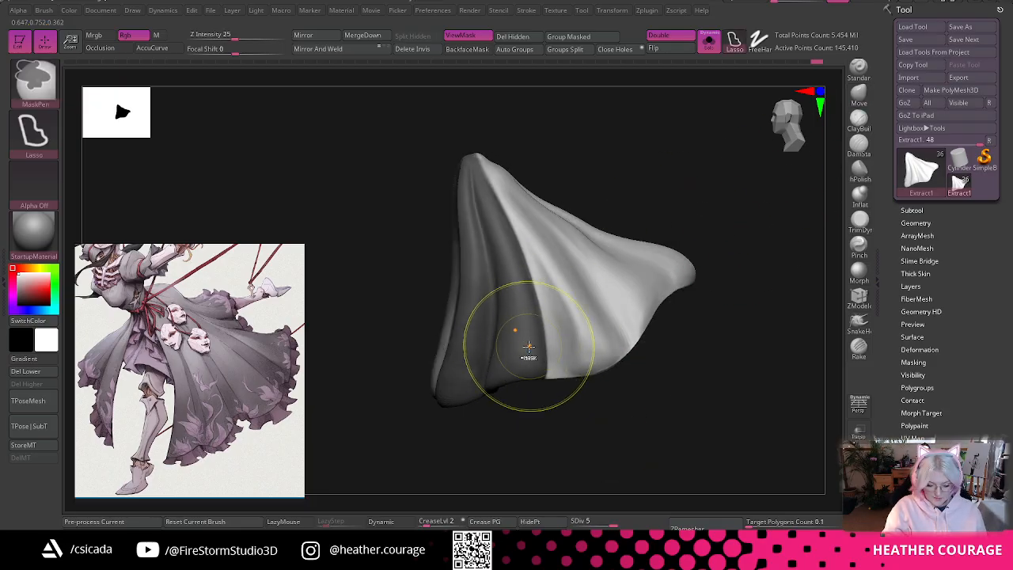
mouse_move(623, 413)
mouse_down()
mouse_move(651, 451)
mouse_move(543, 361)
mouse_up()
key(ctrl)
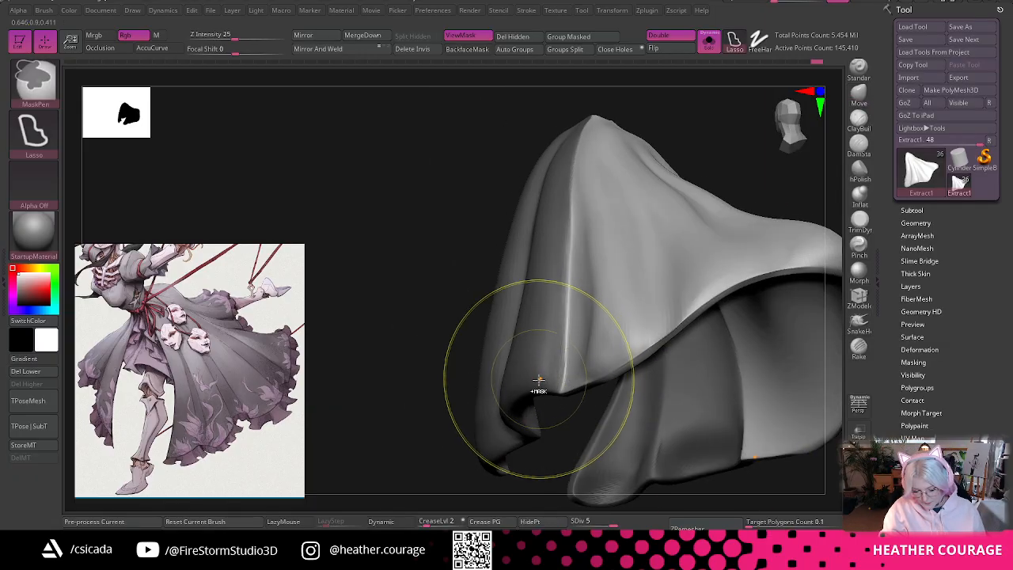
mouse_move(396, 364)
mouse_down()
mouse_move(367, 351)
mouse_move(367, 387)
mouse_up()
click(792, 119)
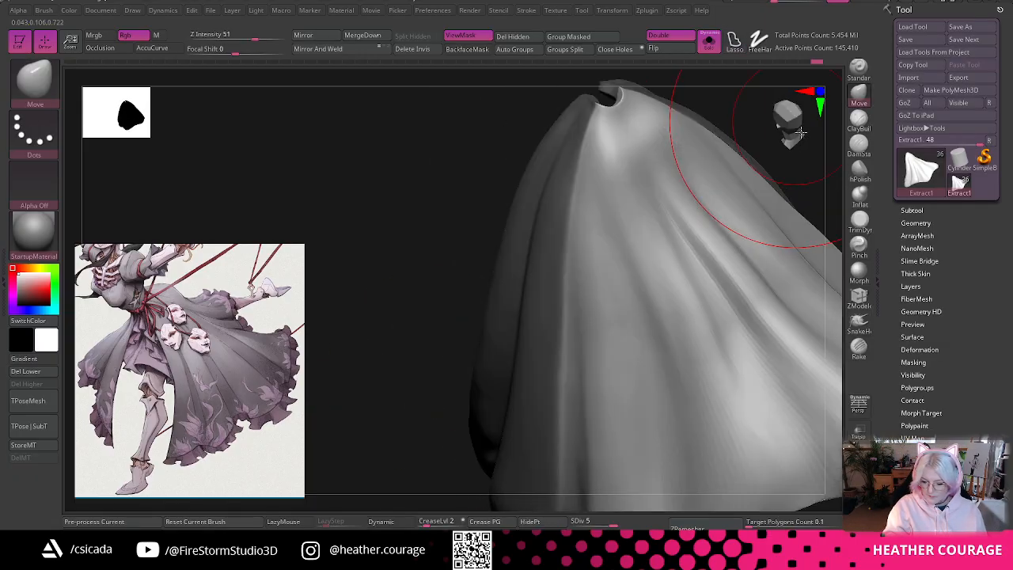
click(793, 124)
drag(605, 208, 414, 209)
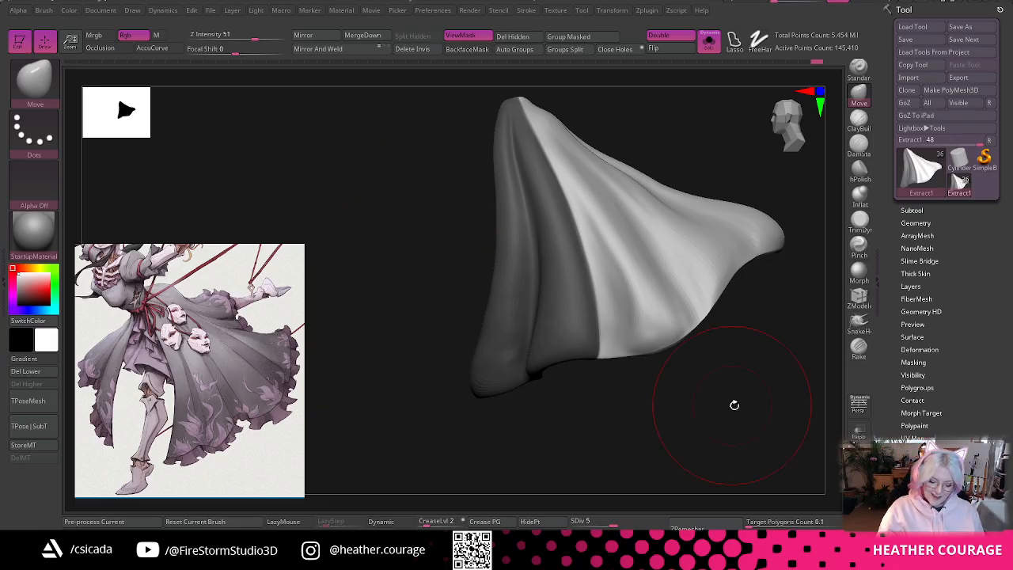
- Lasso-mask the skirt's rear section, leaving only a narrow strip beside the crease unmasked
alt+drag(735, 405, 719, 382)
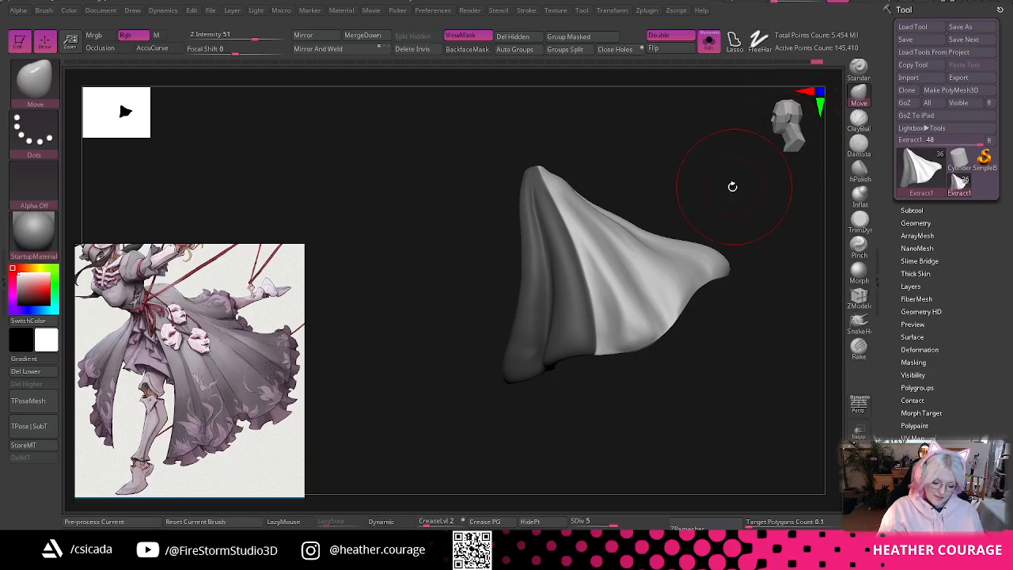
mouse_move(732, 187)
alt+mouse_down()
mouse_move(686, 193)
mouse_move(714, 235)
alt+mouse_up()
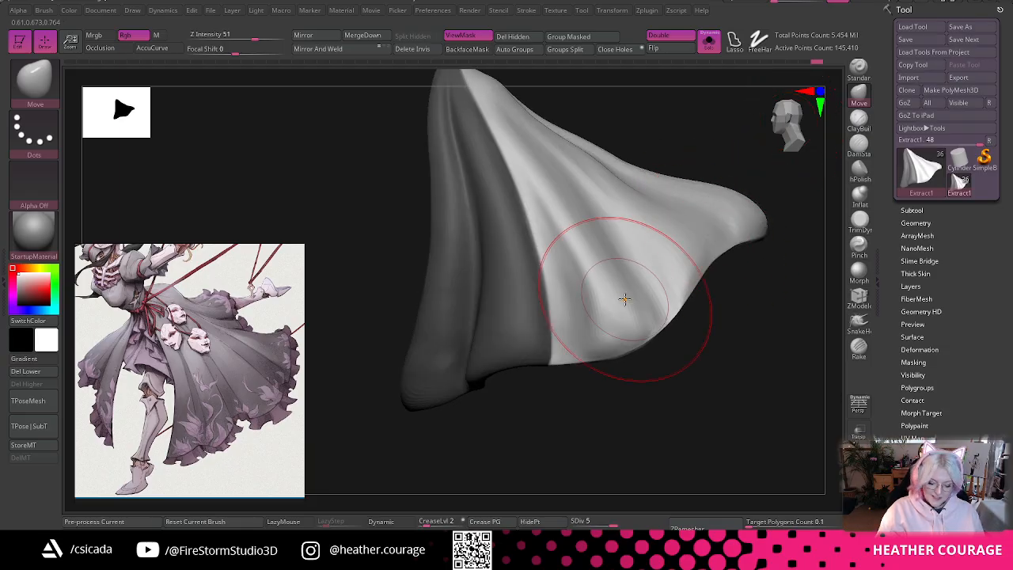
mouse_move(664, 378)
mouse_down()
mouse_move(673, 362)
mouse_move(671, 381)
mouse_up()
drag(762, 156, 776, 142)
alt+drag(762, 203, 753, 191)
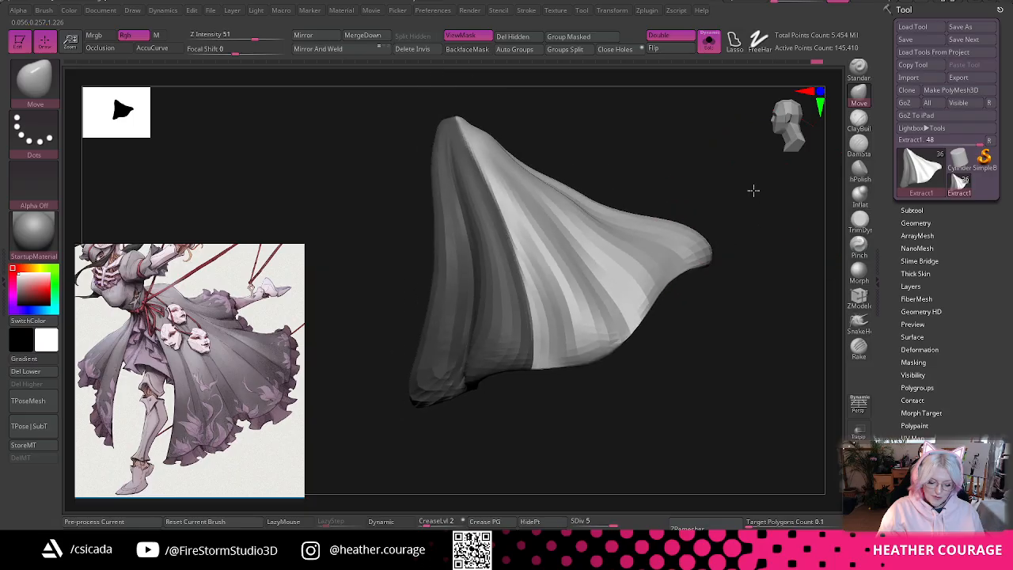
key(ctrl)
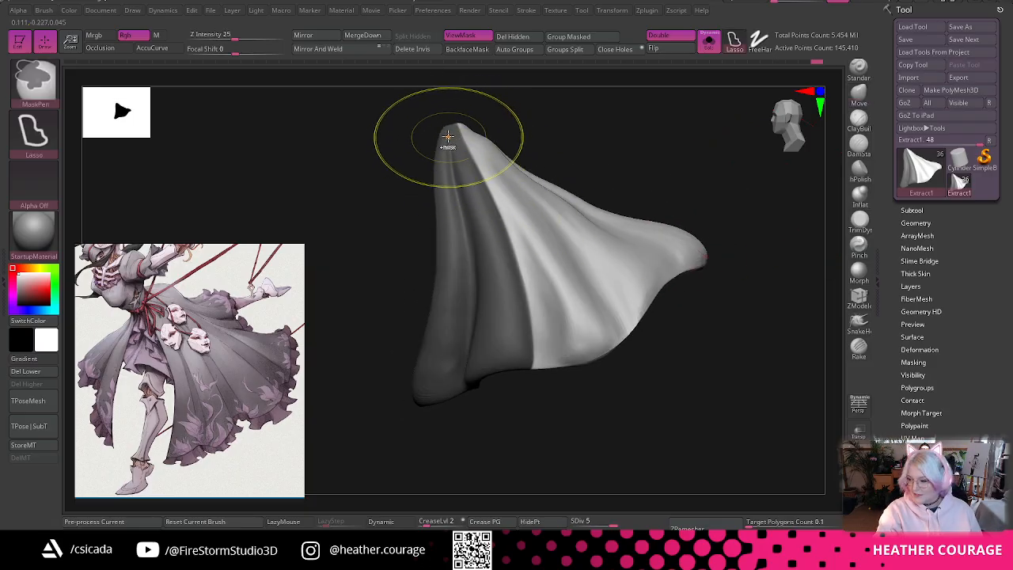
mouse_move(445, 144)
ctrl+mouse_down()
mouse_move(527, 240)
mouse_move(556, 330)
mouse_move(626, 385)
mouse_move(677, 143)
mouse_move(424, 111)
ctrl+mouse_up()
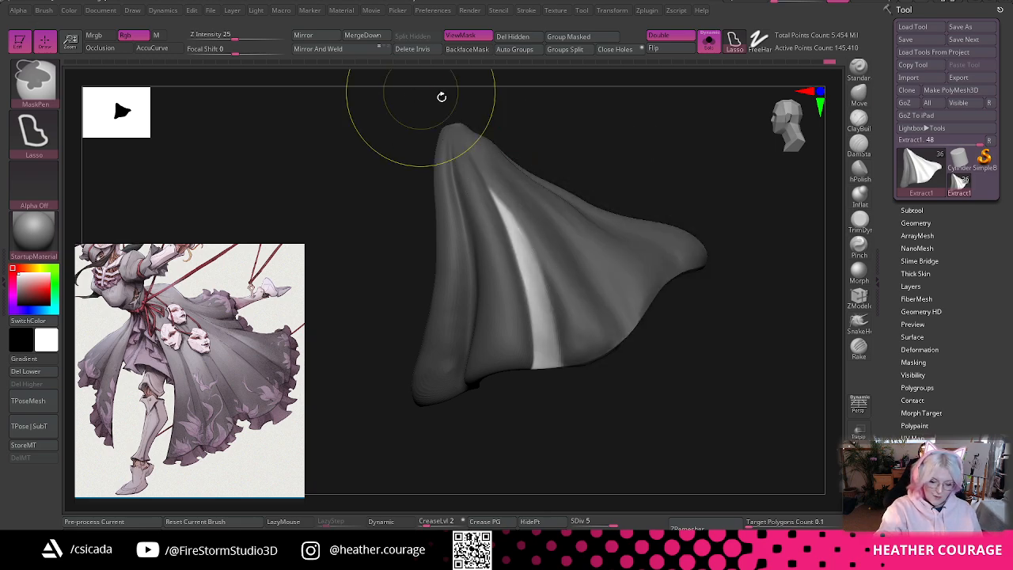
- Push the unmasked strip's hem inward from below with the Move brush, adjusting the draw size
key(b)
key(m)
key(v)
mouse_move(728, 172)
mouse_down()
mouse_move(707, 167)
mouse_move(688, 134)
mouse_move(694, 173)
mouse_move(685, 211)
mouse_move(710, 235)
mouse_move(686, 100)
mouse_up()
key(space)
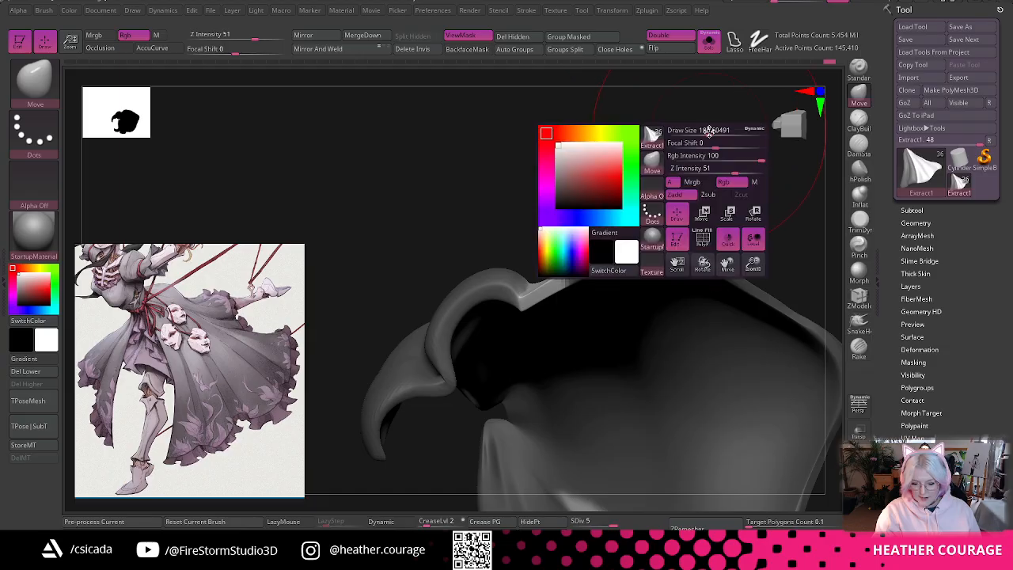
key(b)
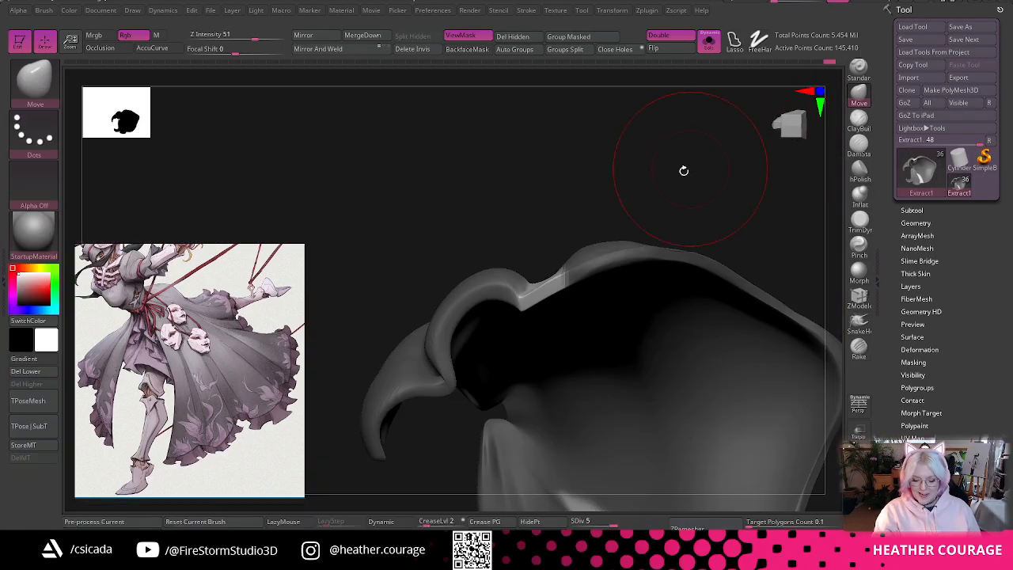
key(space)
click(686, 173)
mouse_move(687, 173)
mouse_down()
mouse_move(699, 197)
mouse_move(601, 192)
mouse_move(546, 271)
mouse_up()
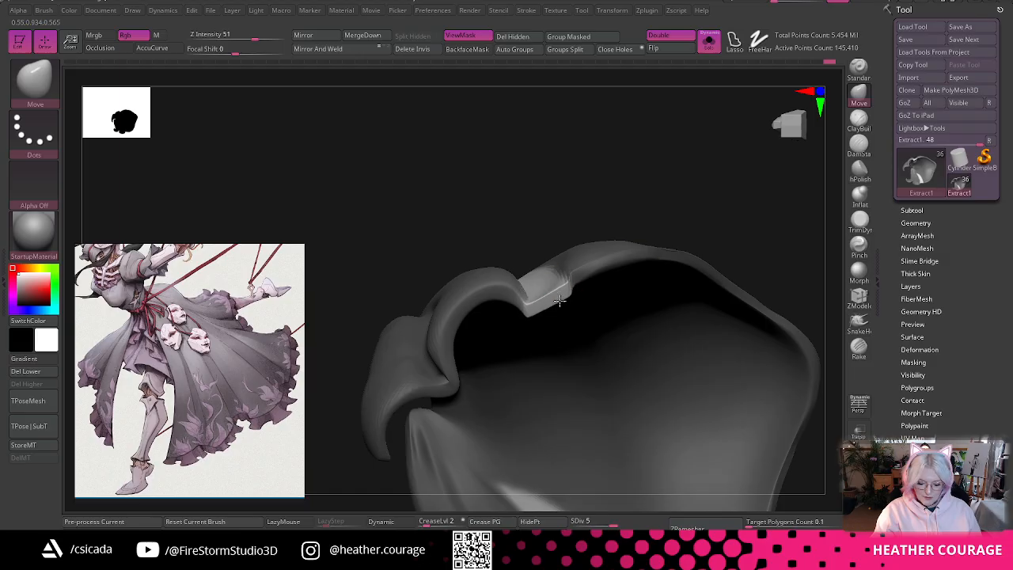
key(space)
click(587, 208)
drag(553, 307, 553, 313)
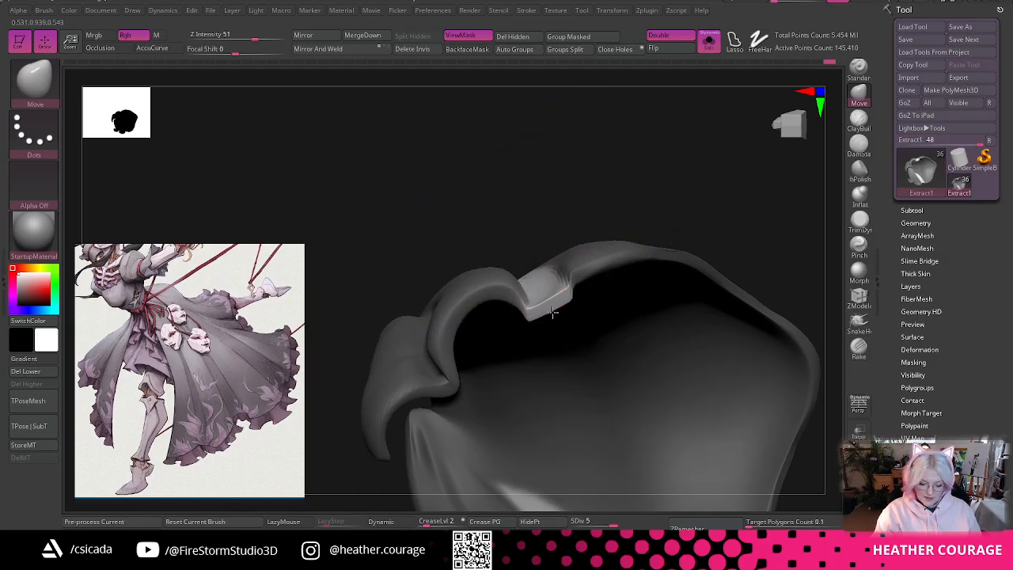
- Push the unmasked strip's hem deeper inward with the Move brush, checking the fold from below and from outside
mouse_move(650, 136)
mouse_down()
mouse_move(685, 253)
mouse_move(716, 263)
mouse_move(559, 292)
mouse_up()
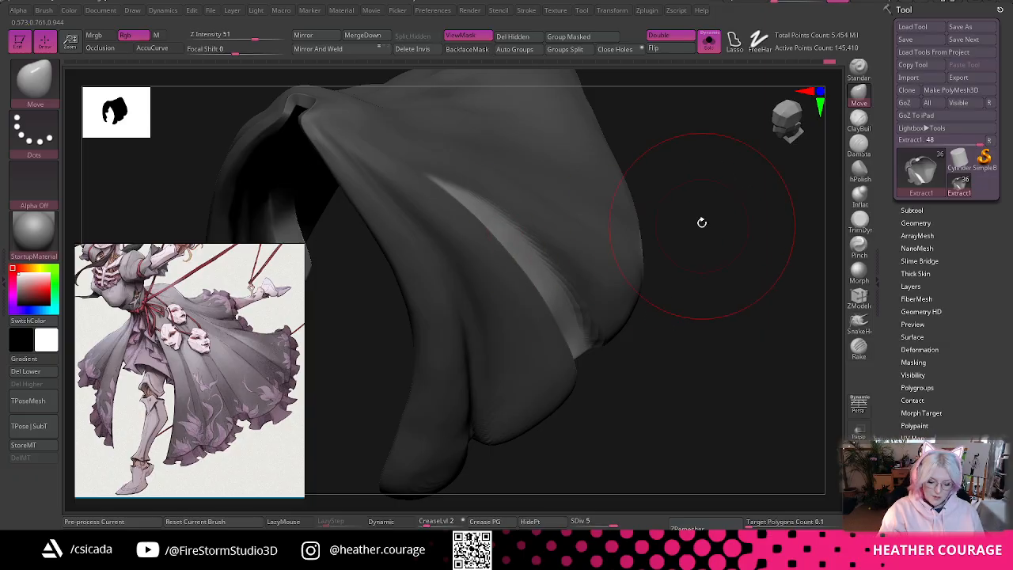
drag(701, 222, 610, 163)
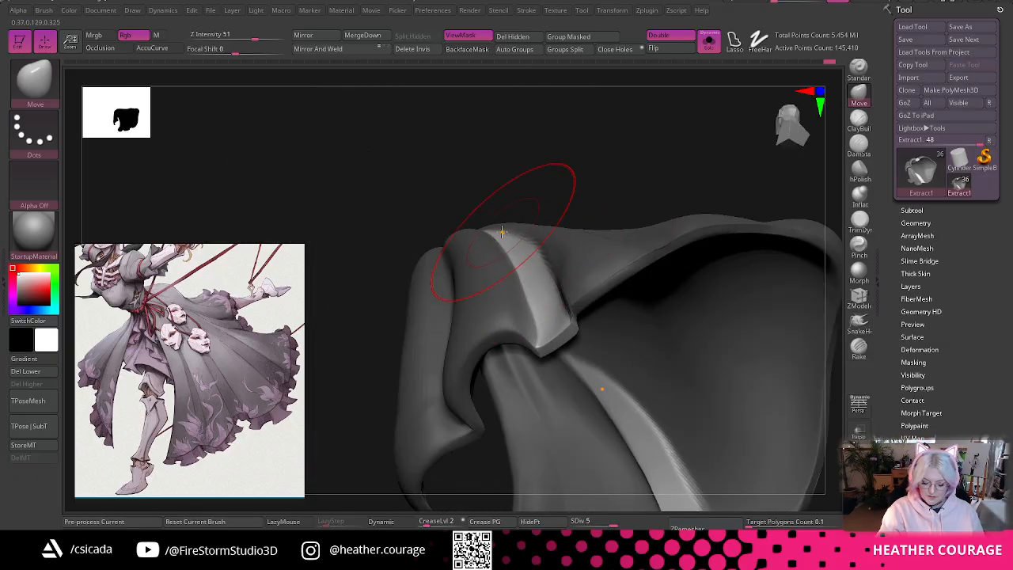
drag(628, 124, 594, 71)
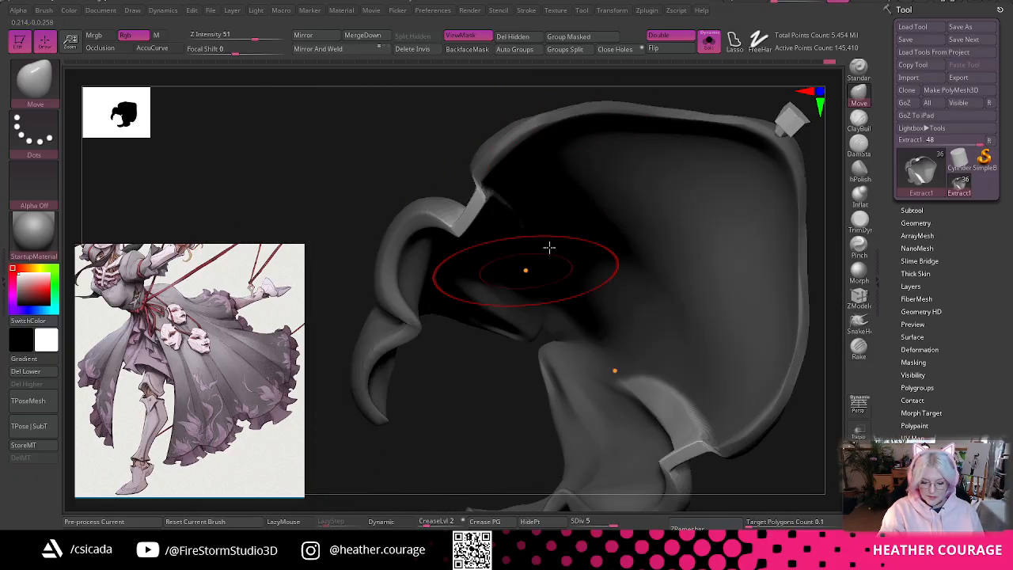
drag(486, 378, 560, 272)
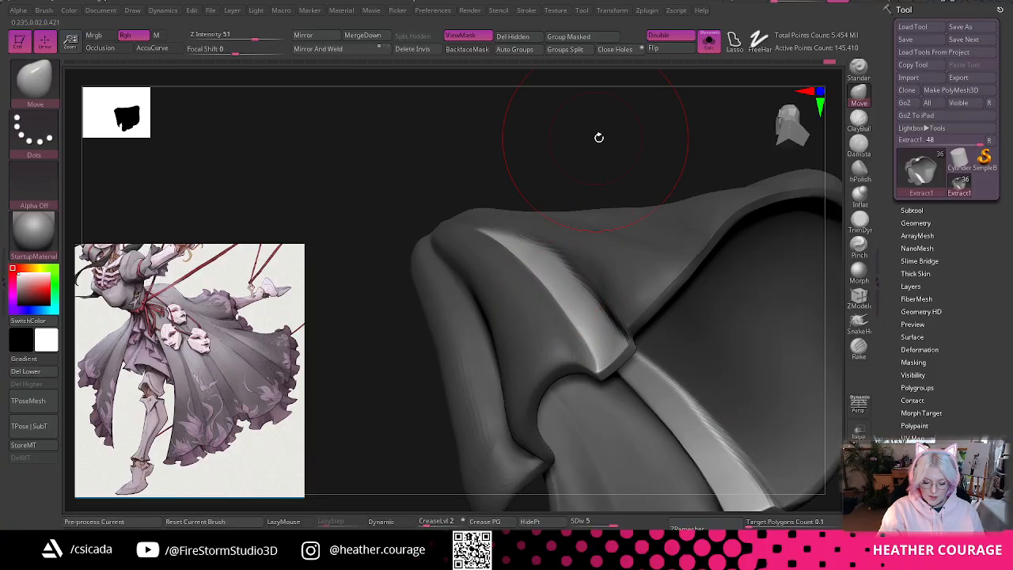
drag(599, 138, 599, 316)
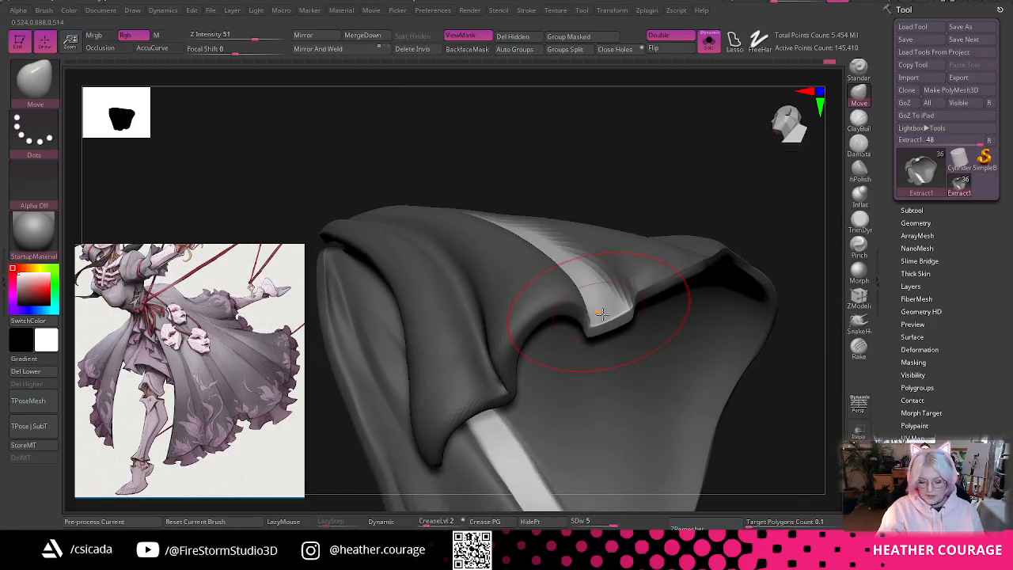
mouse_move(678, 206)
mouse_down()
mouse_move(690, 158)
mouse_move(670, 137)
mouse_move(705, 131)
mouse_move(697, 272)
mouse_move(720, 228)
mouse_move(730, 362)
mouse_move(741, 188)
mouse_move(640, 305)
mouse_move(751, 164)
mouse_up()
key(space)
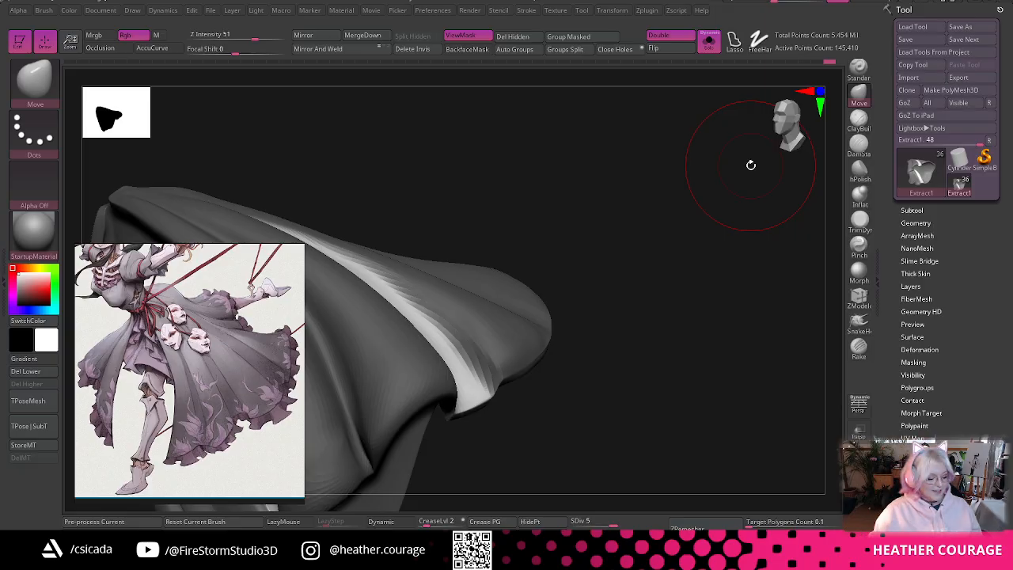
- Build up the inner face of the unmasked strip with the ClayBuildup brush, adjusting the draw size
drag(750, 164, 722, 234)
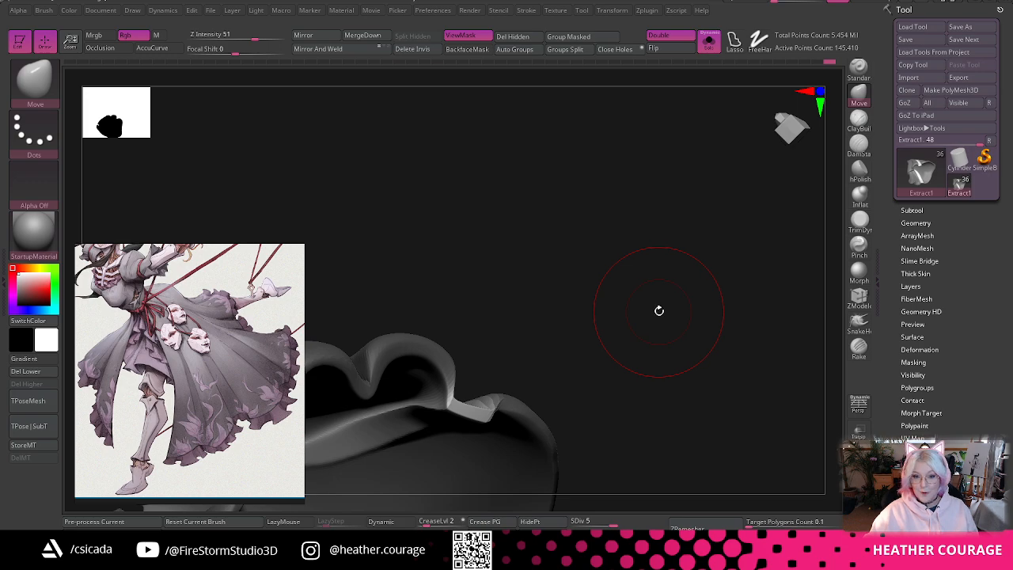
drag(647, 307, 682, 207)
right_click(661, 253)
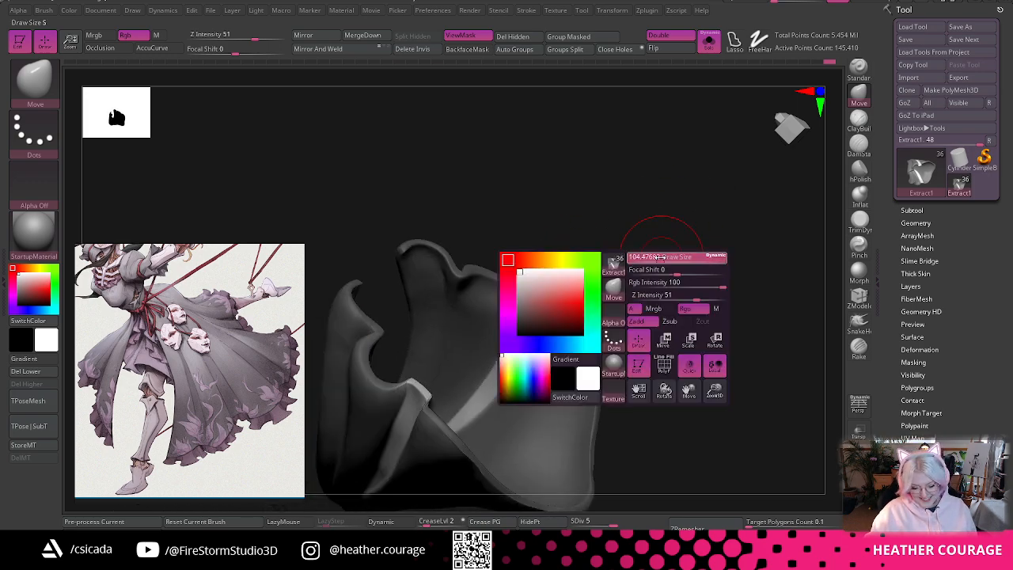
ctrl+right_drag(653, 266, 674, 299)
mouse_move(673, 299)
mouse_down()
mouse_move(758, 177)
mouse_move(747, 227)
mouse_move(784, 233)
mouse_up()
right_click(757, 177)
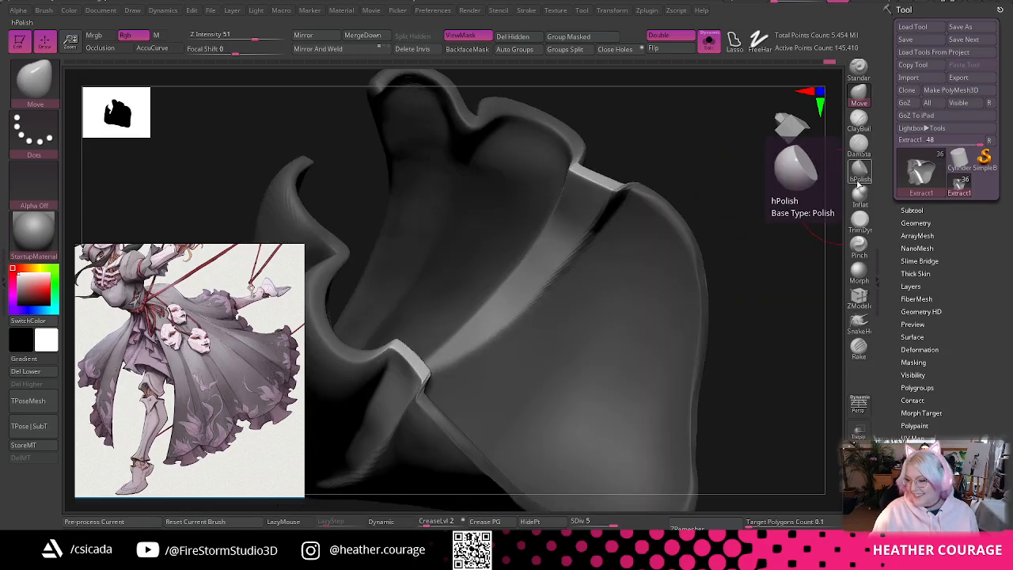
click(859, 119)
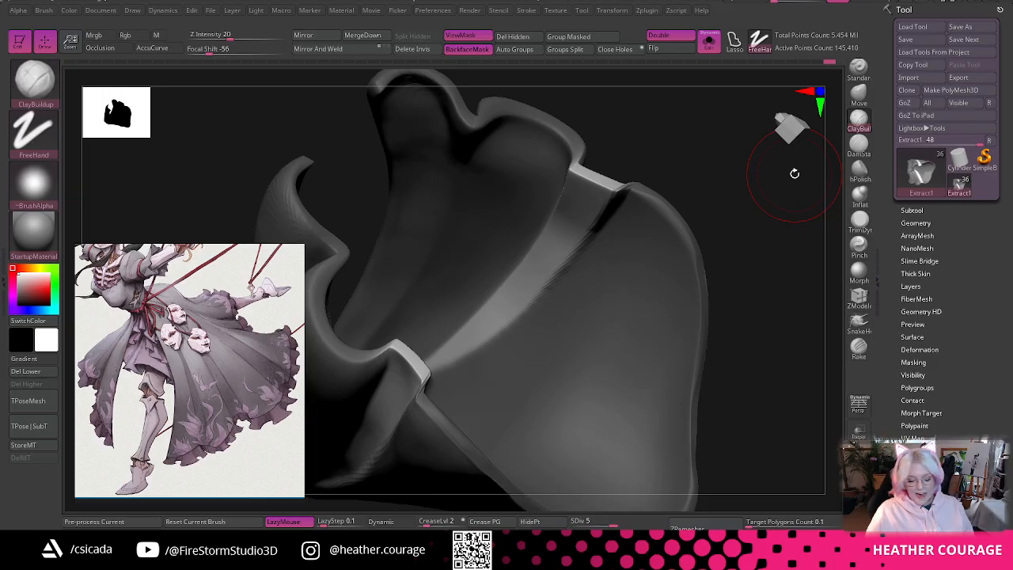
key(space)
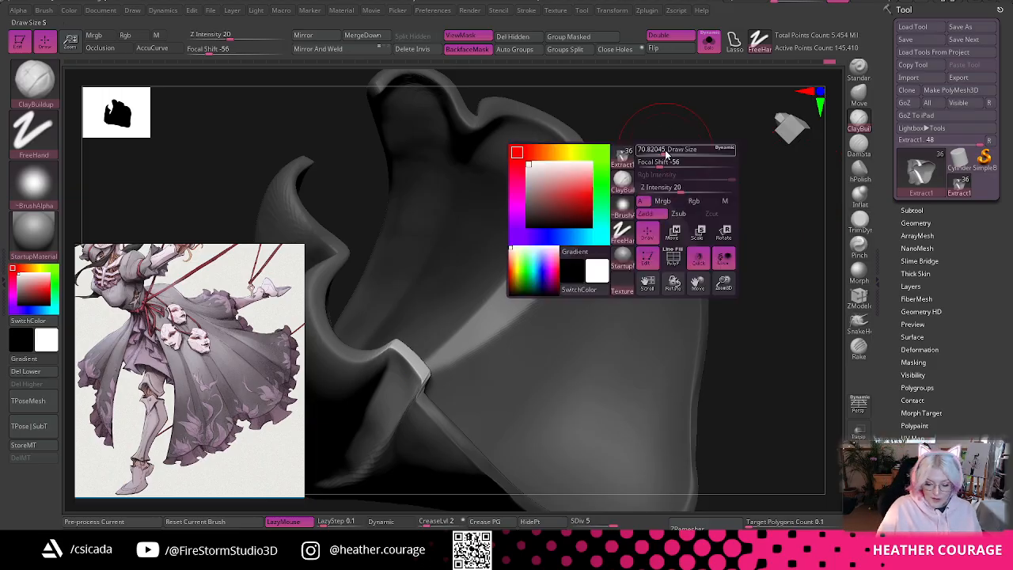
drag(665, 152, 671, 149)
mouse_move(730, 190)
mouse_down()
mouse_move(572, 219)
mouse_move(515, 293)
mouse_up()
mouse_move(592, 195)
mouse_down()
mouse_move(540, 267)
mouse_move(553, 245)
mouse_move(475, 326)
mouse_move(568, 224)
mouse_up()
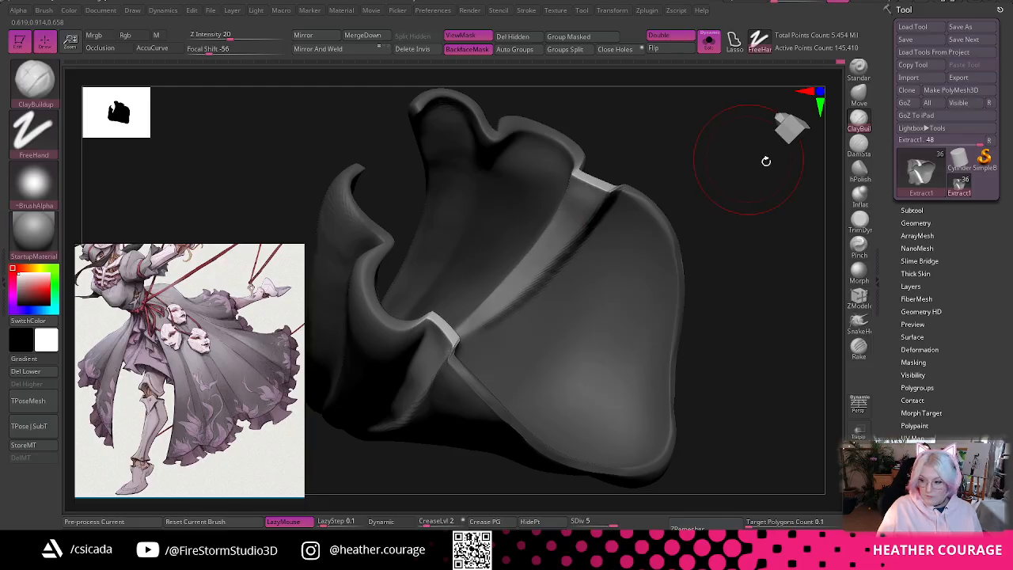
- Continue building up the unmasked strip around its hem with ClayBuildup, working on both the outer and inner faces
mouse_move(808, 123)
mouse_down()
mouse_move(730, 319)
mouse_move(792, 280)
mouse_move(740, 292)
mouse_move(766, 303)
mouse_move(775, 227)
mouse_move(753, 215)
mouse_up()
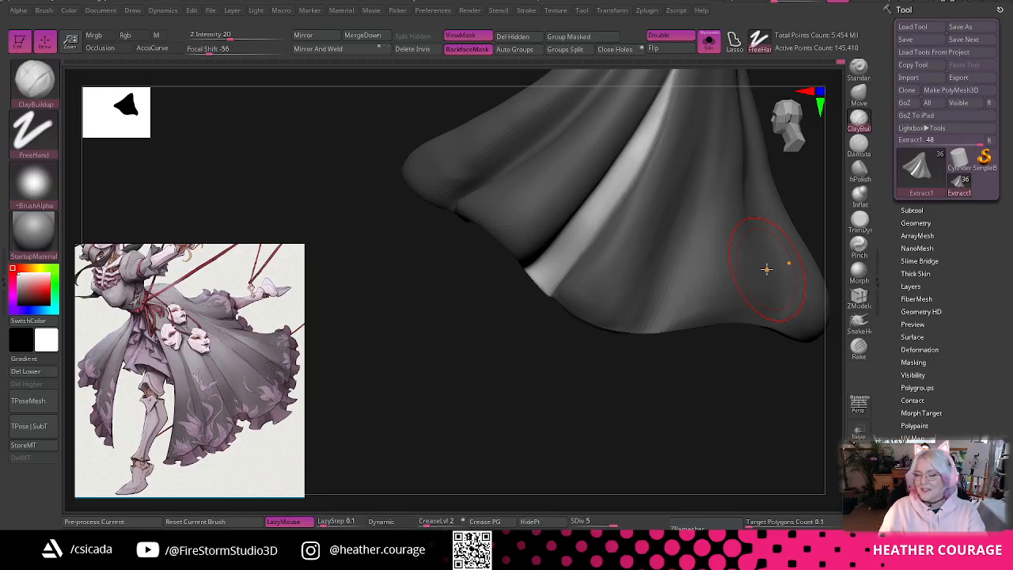
drag(766, 269, 764, 329)
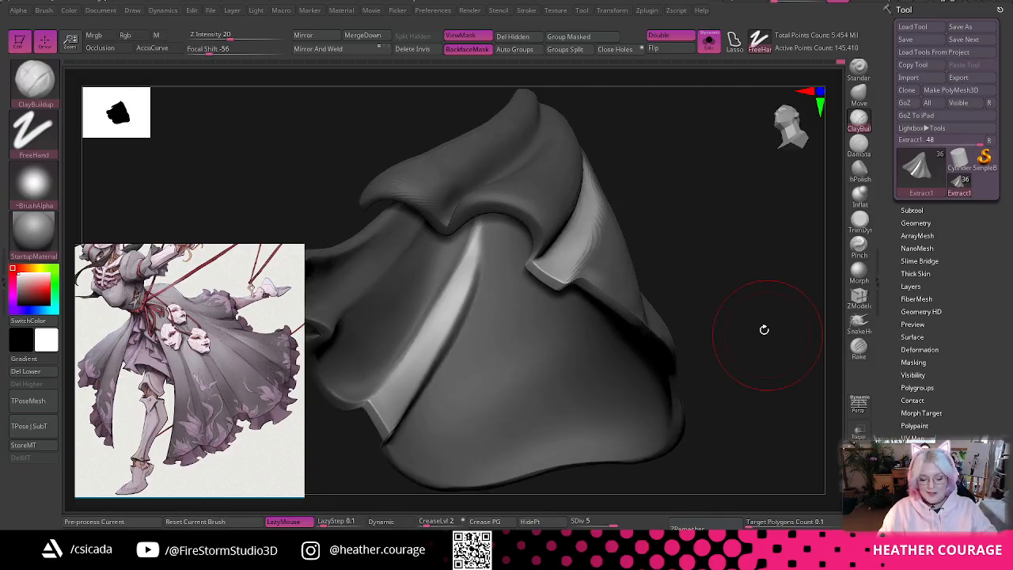
mouse_move(737, 264)
mouse_down()
mouse_move(712, 203)
mouse_move(723, 190)
mouse_move(730, 197)
mouse_move(628, 210)
mouse_up()
key(space)
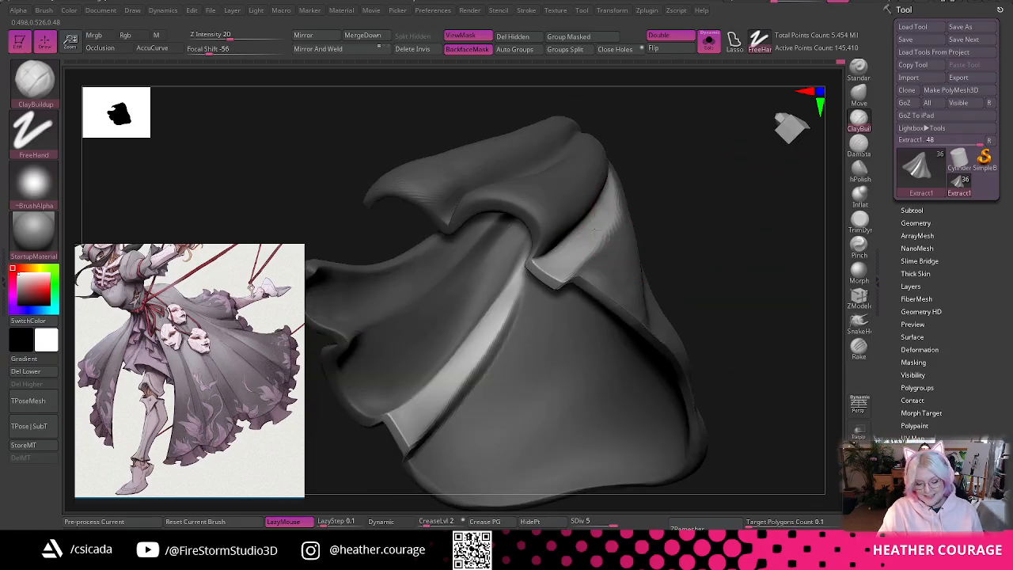
mouse_move(750, 172)
mouse_down()
mouse_move(746, 278)
mouse_move(780, 230)
mouse_move(685, 204)
mouse_move(719, 197)
mouse_move(729, 208)
mouse_move(741, 198)
mouse_move(748, 245)
mouse_move(675, 230)
mouse_up()
key(space)
key(space)
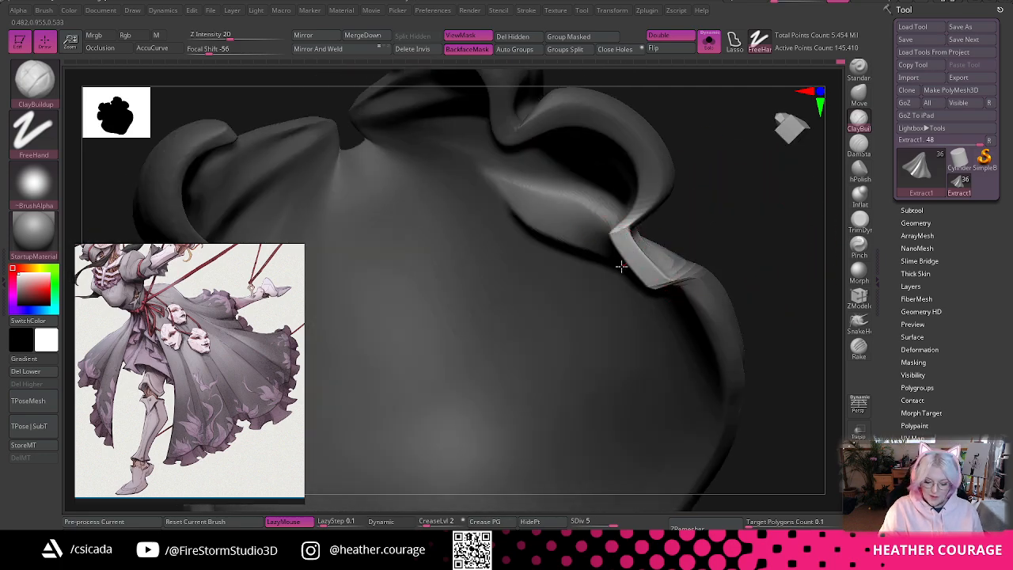
drag(772, 216, 599, 271)
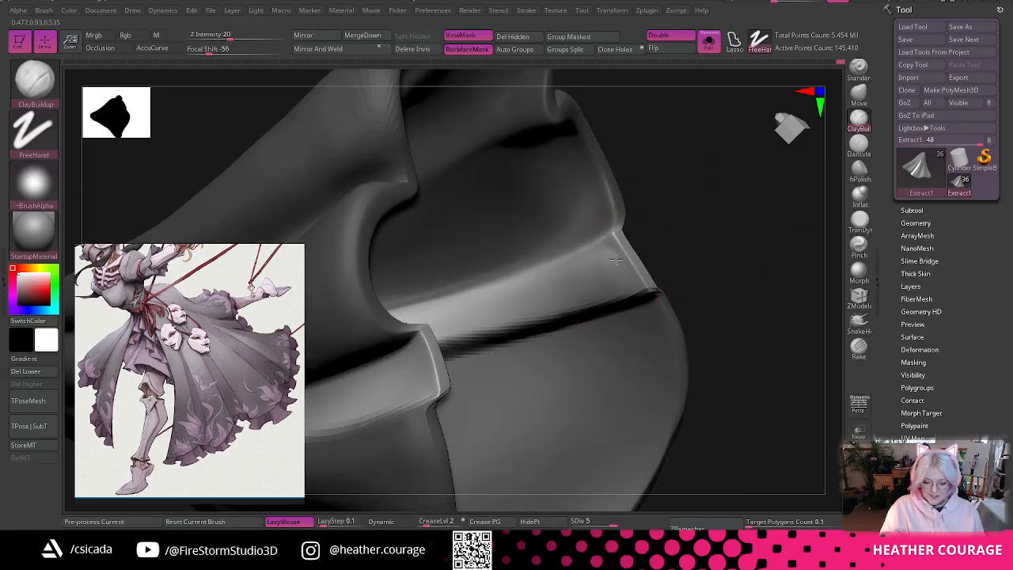
- Thicken the strip's inner face near the hem with the Inflat brush and smooth its upper length
click(859, 196)
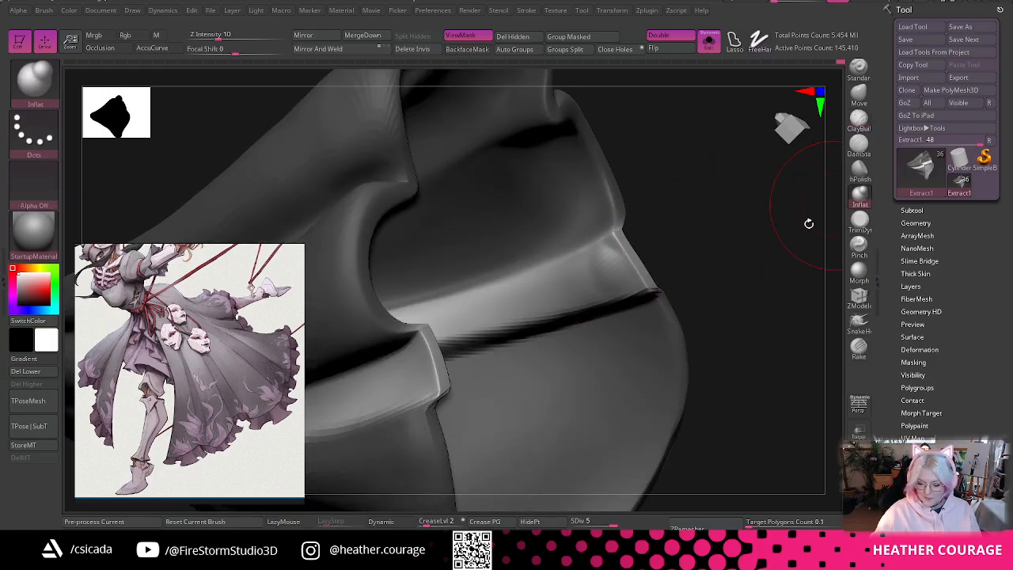
mouse_move(644, 229)
mouse_down()
mouse_move(617, 245)
mouse_move(594, 285)
mouse_move(558, 299)
mouse_move(461, 301)
mouse_move(432, 320)
mouse_up()
mouse_move(735, 199)
mouse_down()
mouse_move(708, 118)
mouse_move(766, 218)
mouse_move(746, 377)
mouse_move(769, 323)
mouse_move(749, 309)
mouse_move(709, 341)
mouse_move(669, 339)
mouse_move(593, 378)
mouse_up()
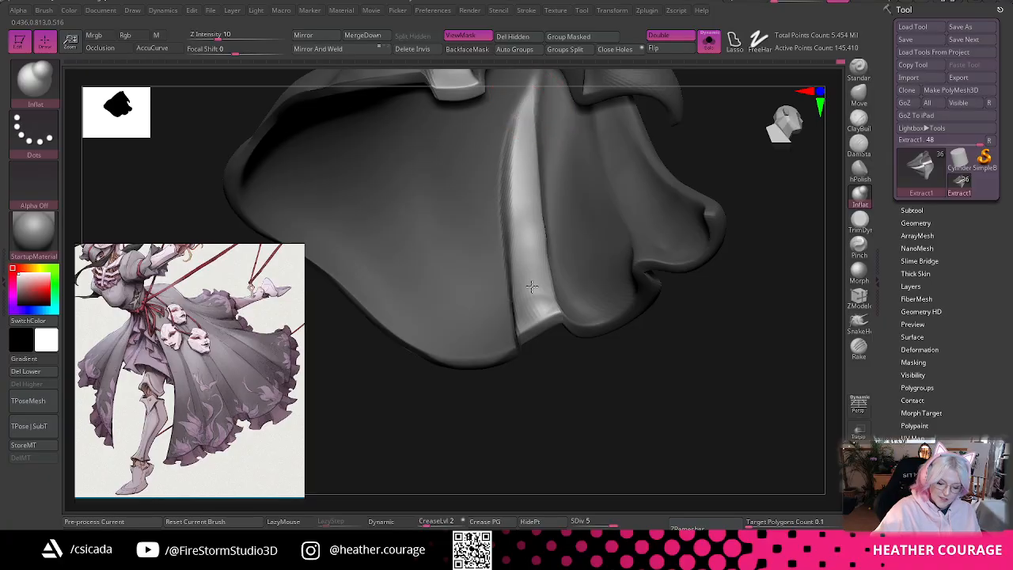
mouse_move(532, 101)
shift+mouse_down()
mouse_move(515, 232)
mouse_move(523, 177)
shift+mouse_up()
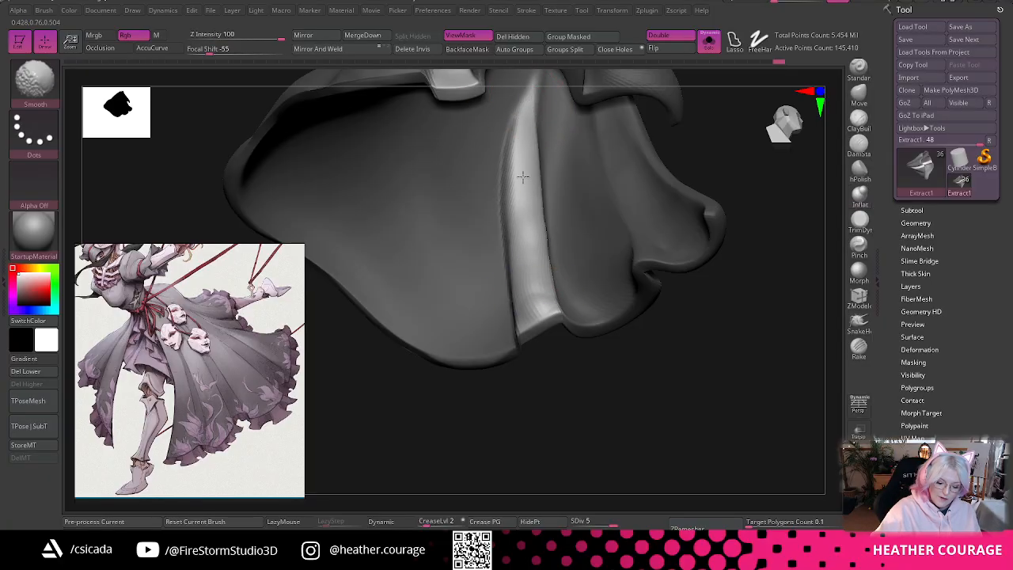
key(b)
key(i)
key(n)
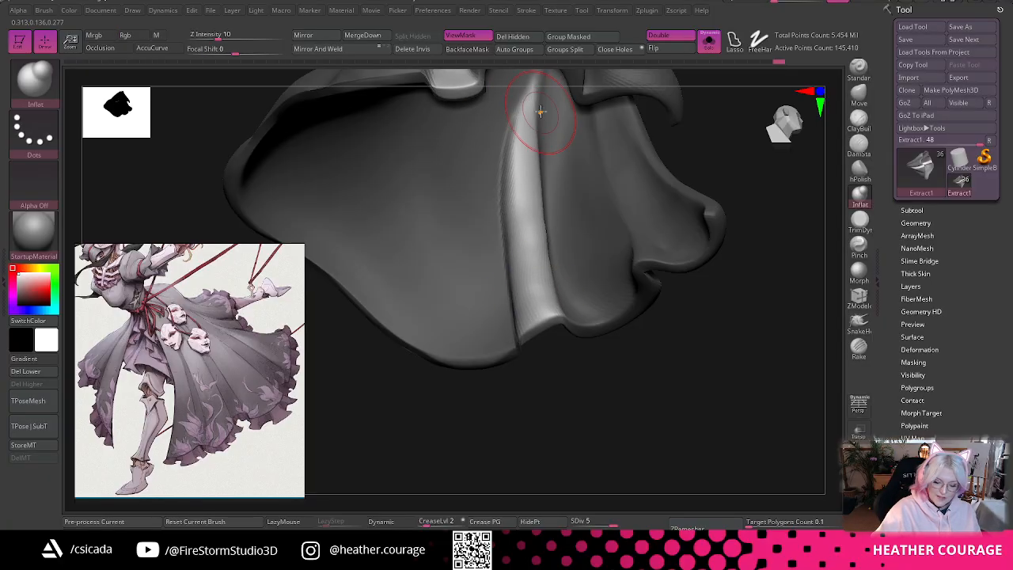
- Inflate and smooth the strip from its upper end down to the hem to round out the fold
drag(597, 388, 600, 457)
shift+drag(538, 138, 513, 309)
drag(554, 431, 560, 372)
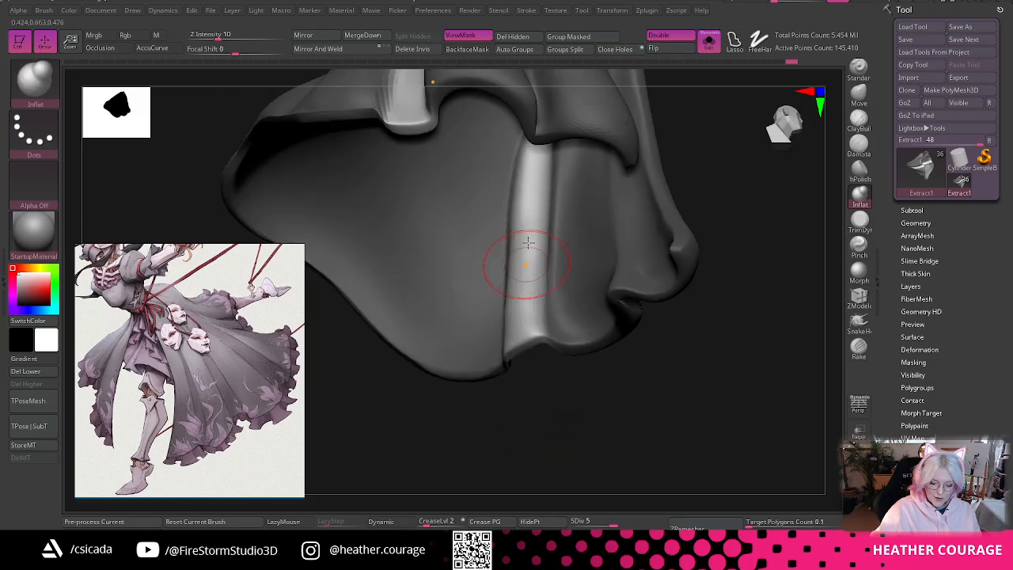
drag(527, 251, 526, 211)
mouse_move(531, 402)
mouse_down()
mouse_move(556, 380)
mouse_move(564, 324)
mouse_move(573, 433)
mouse_up()
mouse_move(546, 255)
mouse_down()
mouse_move(562, 294)
mouse_move(588, 306)
mouse_move(575, 297)
mouse_up()
drag(626, 365, 619, 304)
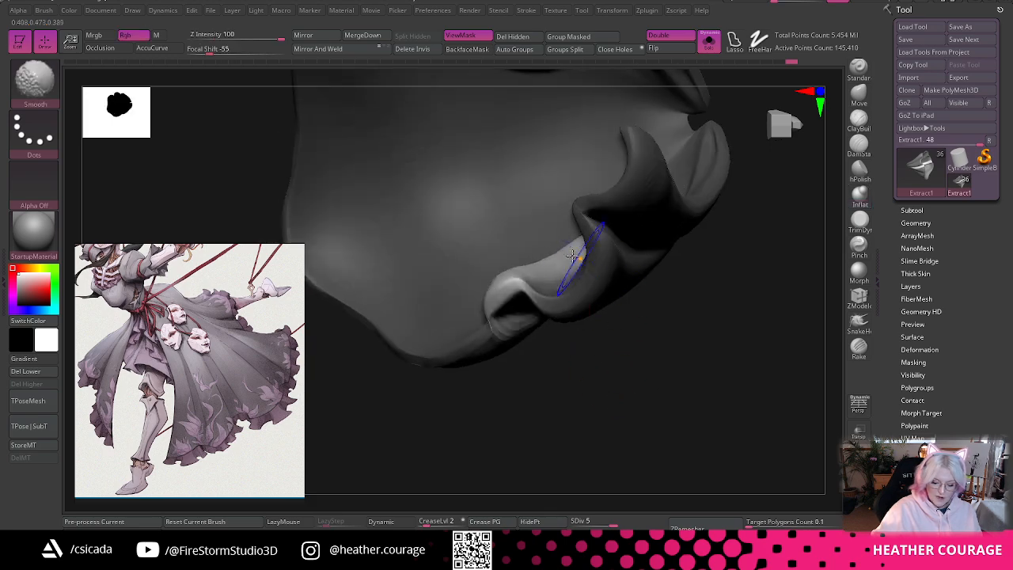
shift+drag(582, 255, 535, 278)
- Examine the strip's hem thickness and topology with PolyFrame on, from the side and close up
drag(559, 360, 559, 451)
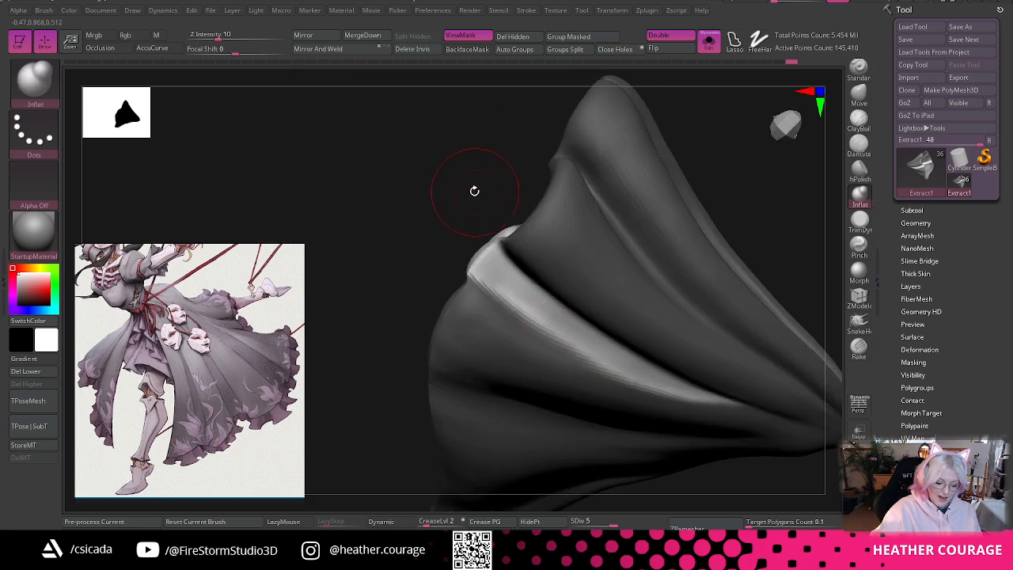
mouse_move(472, 185)
mouse_down()
mouse_move(481, 158)
mouse_move(490, 189)
mouse_up()
key(shift+f)
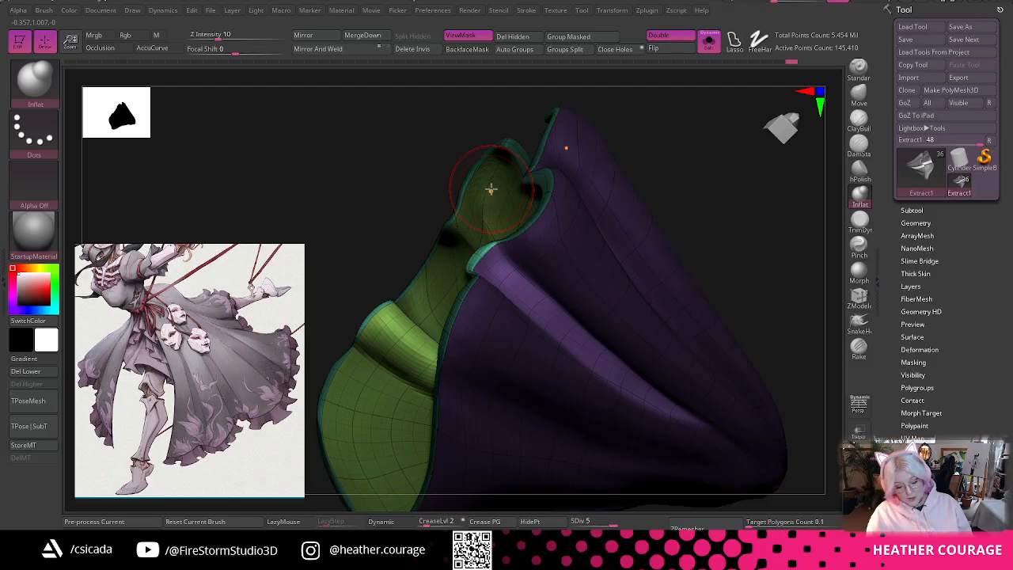
drag(701, 187, 799, 295)
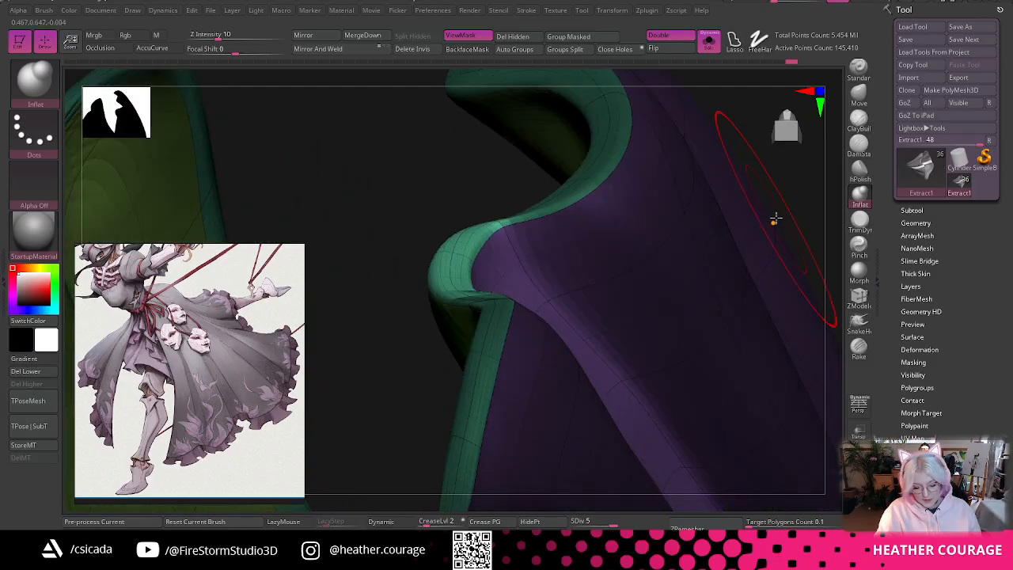
drag(801, 213, 784, 228)
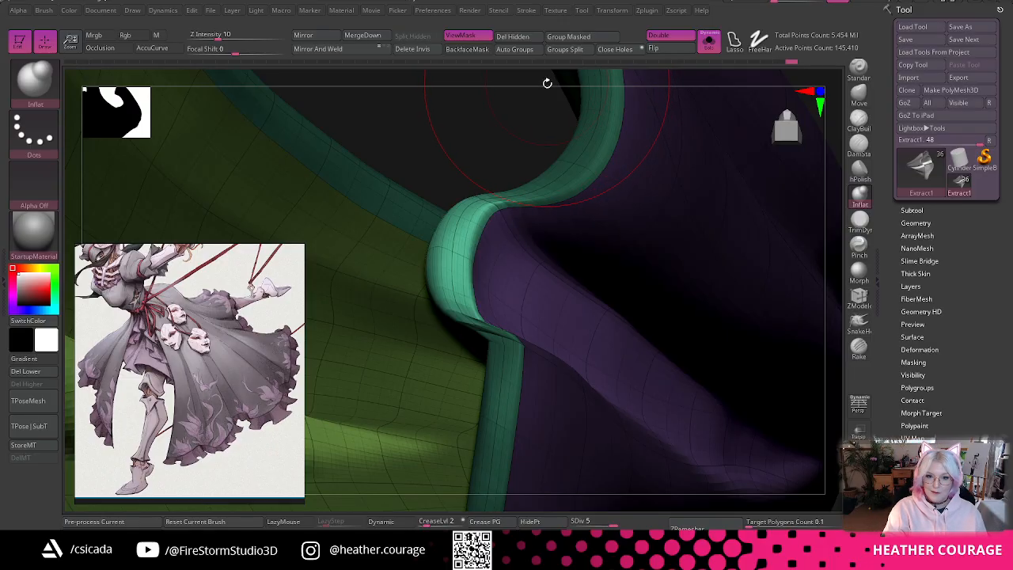
click(515, 53)
mouse_move(524, 118)
mouse_down()
mouse_move(452, 90)
mouse_move(505, 134)
mouse_up()
key(shift+f)
drag(737, 208, 751, 165)
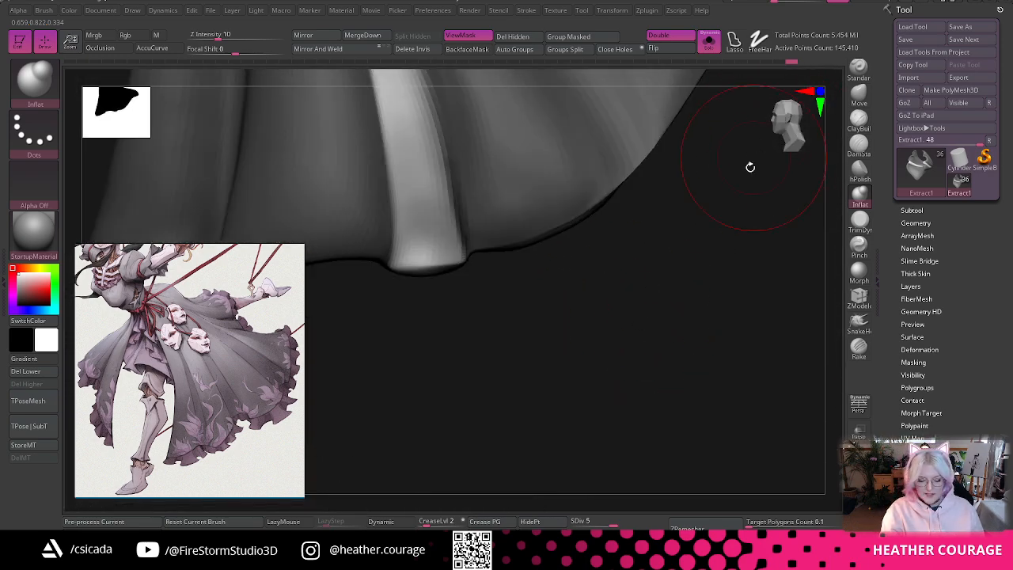
- Nudge the strip's protruding hem up level with the surrounding skirt edge using the Move brush
key(space)
drag(692, 238, 702, 236)
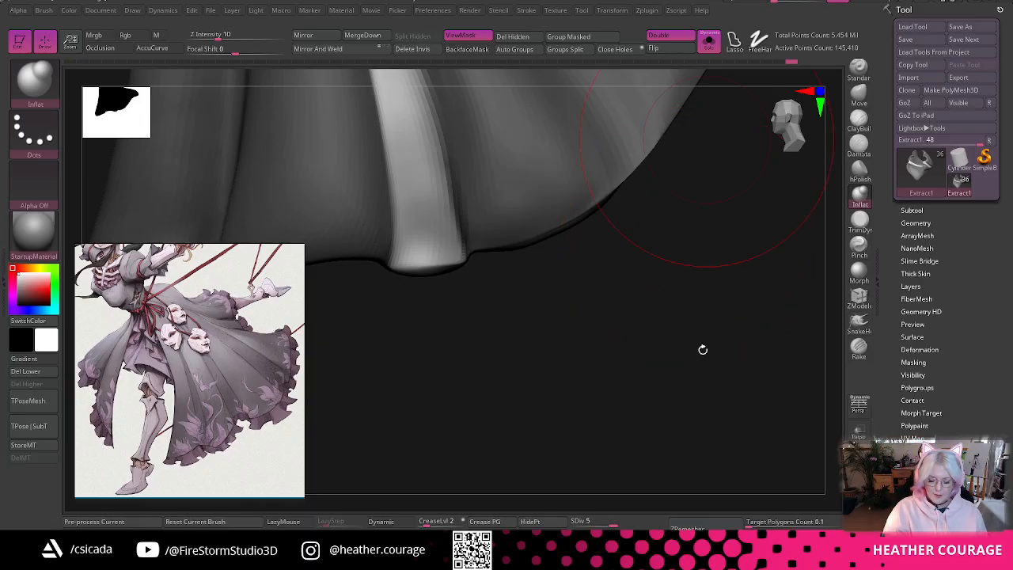
alt+drag(672, 307, 685, 383)
drag(740, 236, 798, 301)
click(858, 94)
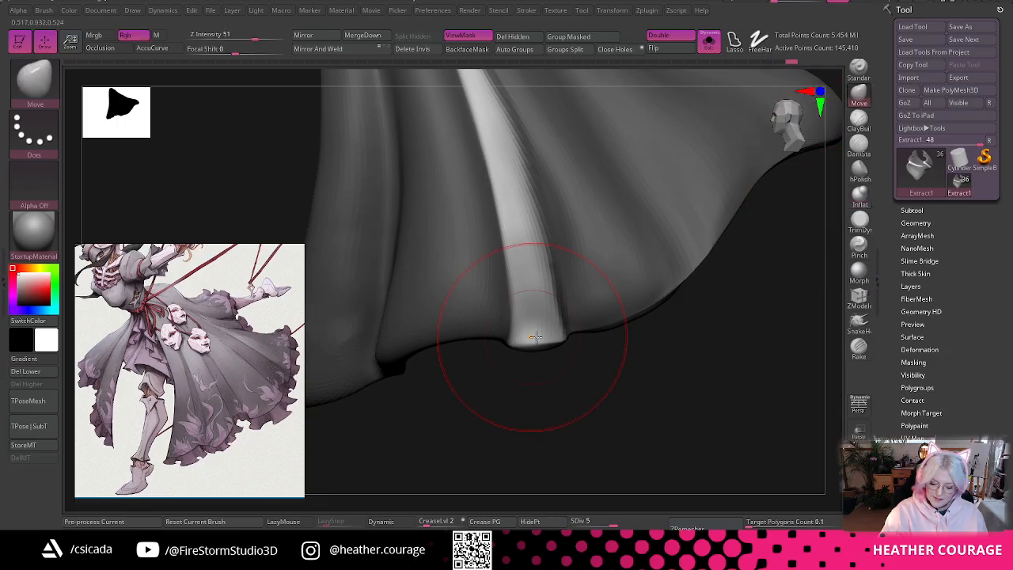
drag(538, 327, 536, 313)
mouse_move(522, 406)
mouse_down()
mouse_move(566, 379)
mouse_move(576, 326)
mouse_move(549, 318)
mouse_up()
mouse_move(531, 389)
mouse_down()
mouse_move(527, 324)
mouse_move(553, 318)
mouse_move(570, 331)
mouse_up()
- Round the strip's curled hem from below with the Move brush at a smaller draw size, checking the fold from outside
key(space)
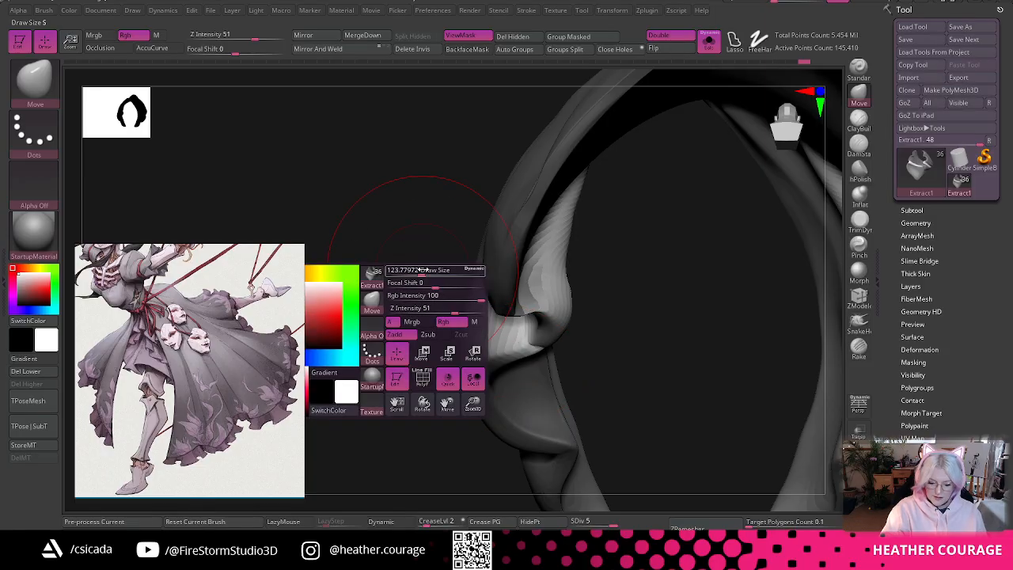
mouse_move(425, 272)
mouse_down()
mouse_move(389, 288)
mouse_move(360, 342)
mouse_up()
drag(501, 338, 493, 343)
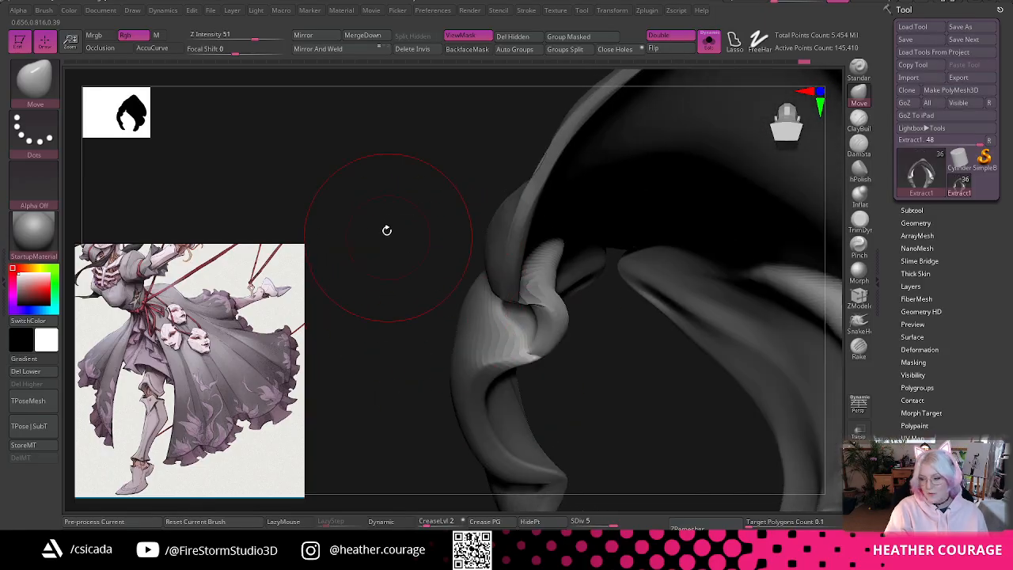
mouse_move(387, 230)
mouse_down()
mouse_move(464, 197)
mouse_move(457, 214)
mouse_up()
alt+drag(447, 309, 403, 264)
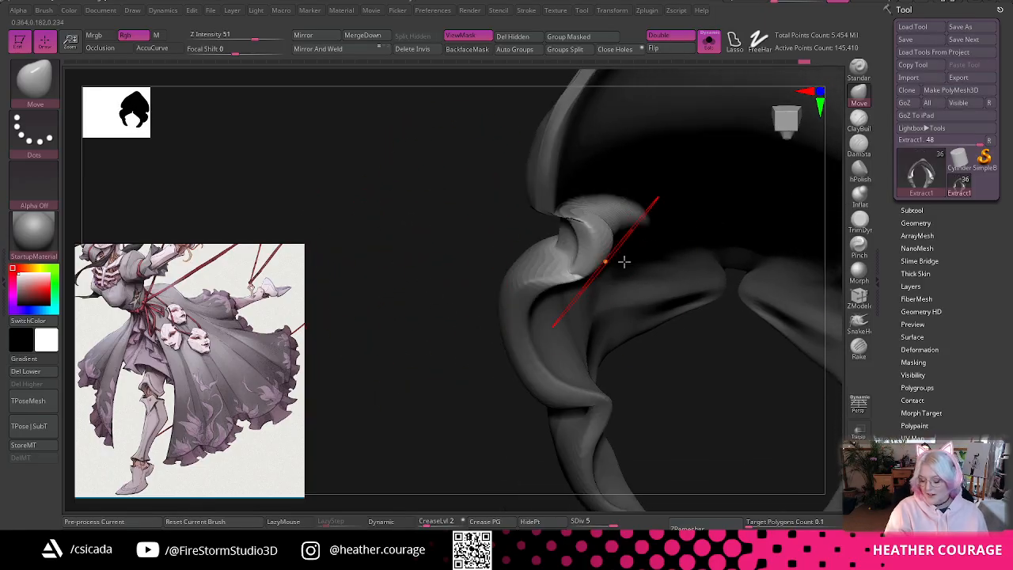
drag(595, 252, 597, 262)
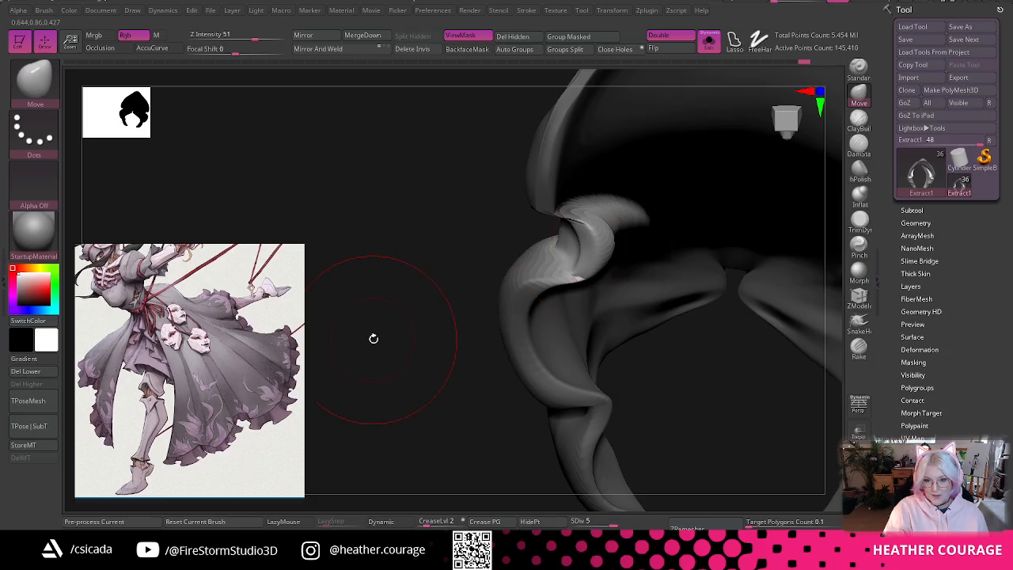
mouse_move(373, 339)
mouse_down()
mouse_move(430, 299)
mouse_move(731, 172)
mouse_move(667, 182)
mouse_up()
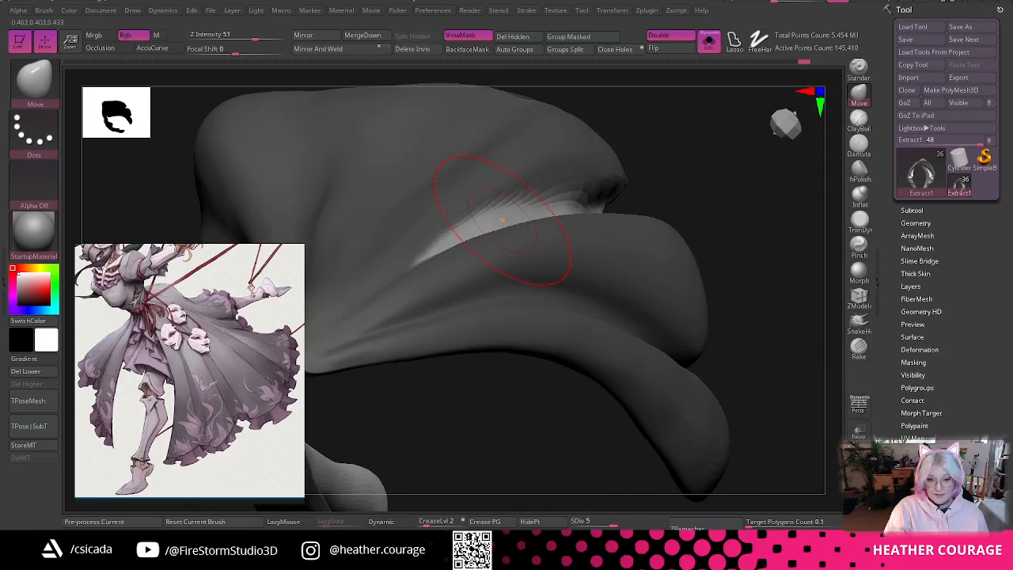
- Pull the unmasked strip's hem into line with the neighbouring folds using the Move brush, and smooth its outer surface
drag(751, 144, 760, 224)
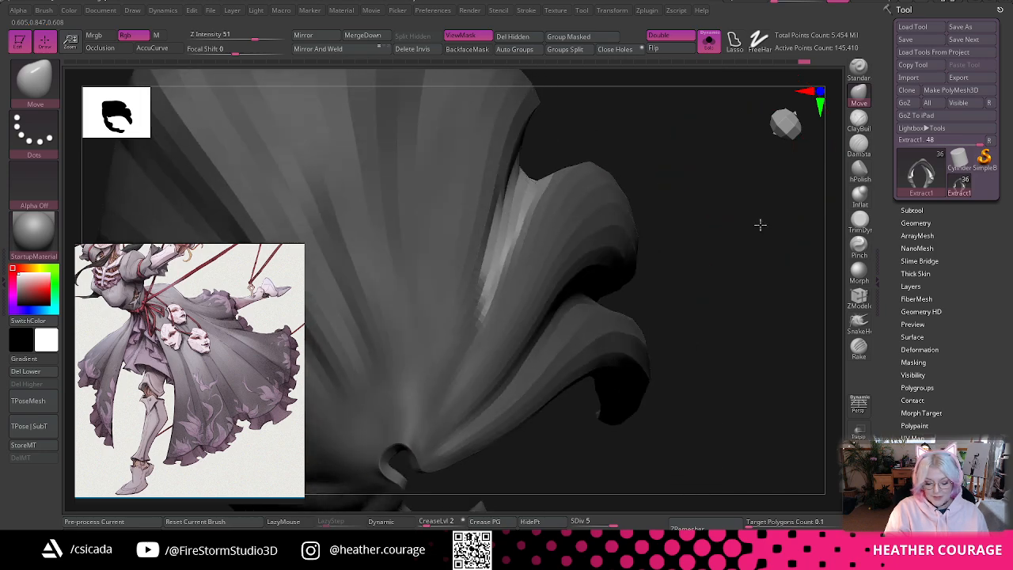
mouse_move(728, 173)
mouse_down()
mouse_move(712, 356)
mouse_move(730, 177)
mouse_up()
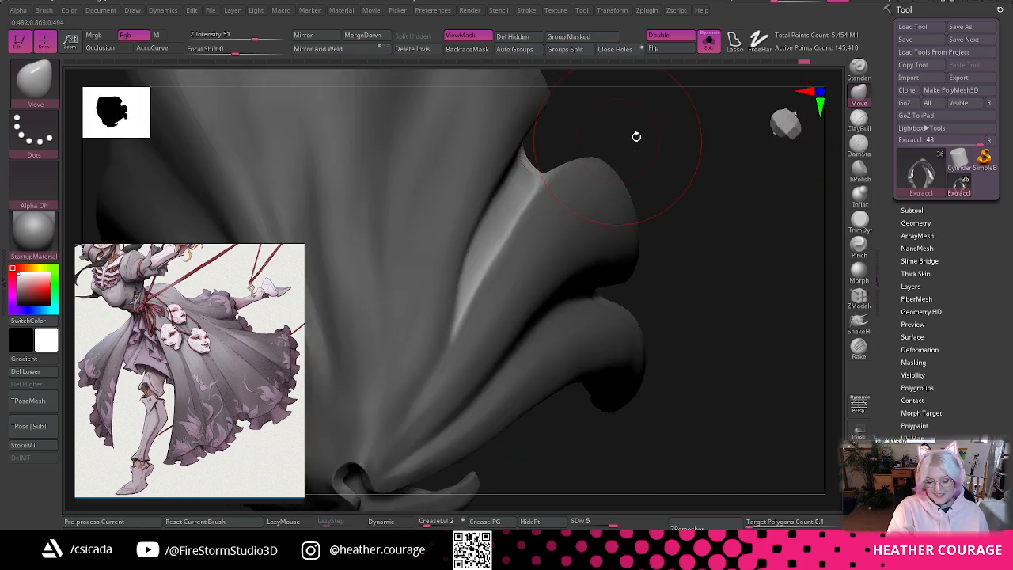
key(space)
mouse_move(665, 136)
mouse_down()
mouse_move(721, 177)
mouse_move(718, 203)
mouse_up()
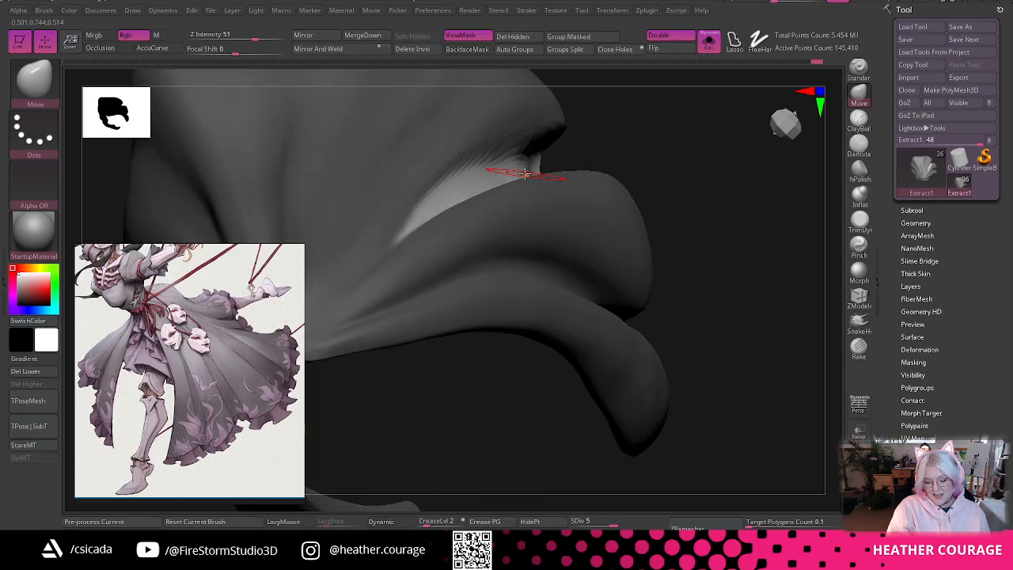
drag(590, 154, 554, 167)
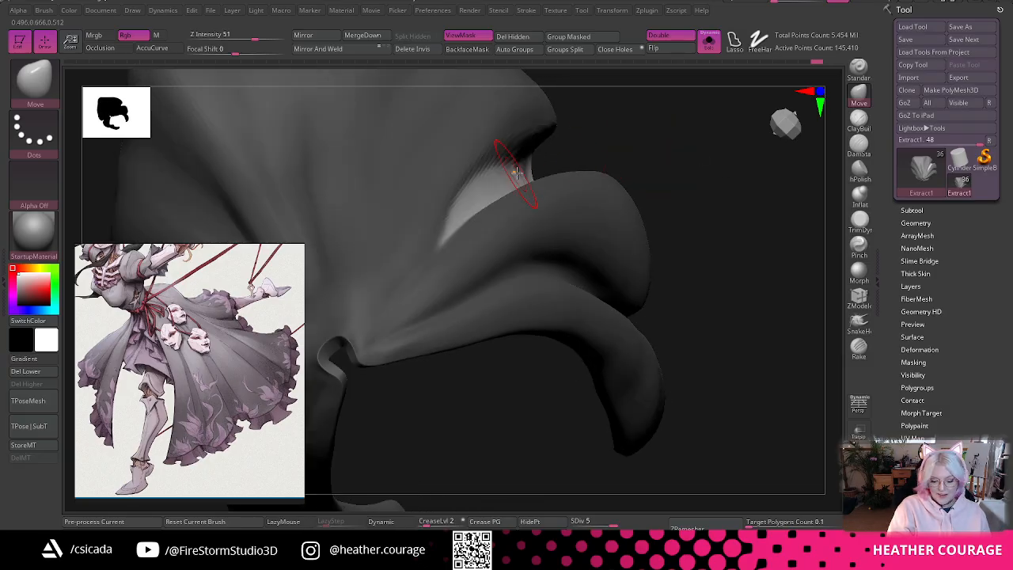
mouse_move(652, 149)
mouse_down()
mouse_move(656, 177)
mouse_move(632, 192)
mouse_up()
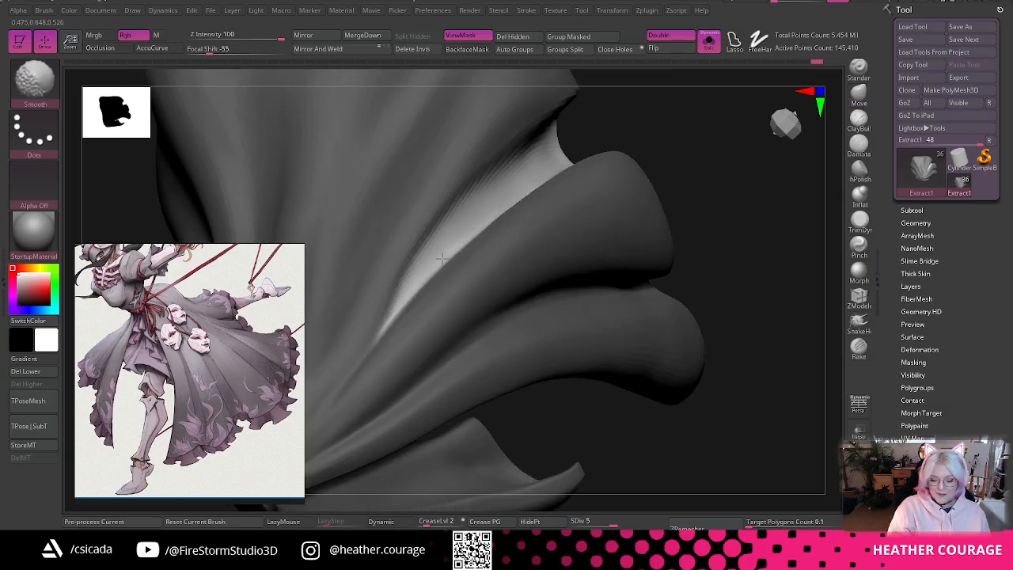
- Smooth the strip's inner side just below the hem and clear the mask from the skirt
mouse_move(746, 163)
mouse_down()
mouse_move(675, 86)
mouse_move(625, 118)
mouse_up()
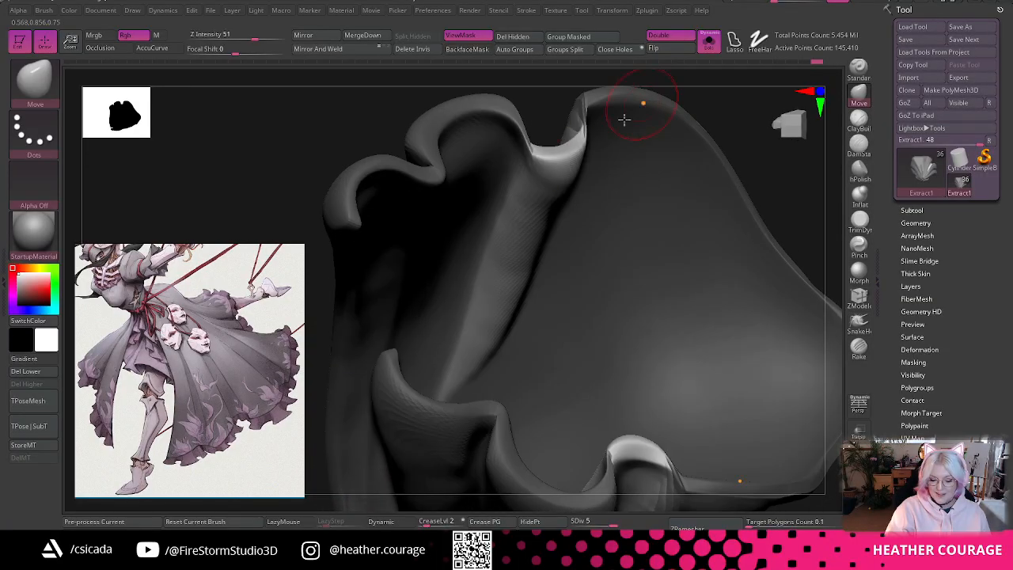
mouse_move(735, 121)
mouse_down()
mouse_move(688, 132)
mouse_move(474, 256)
mouse_up()
key(shift)
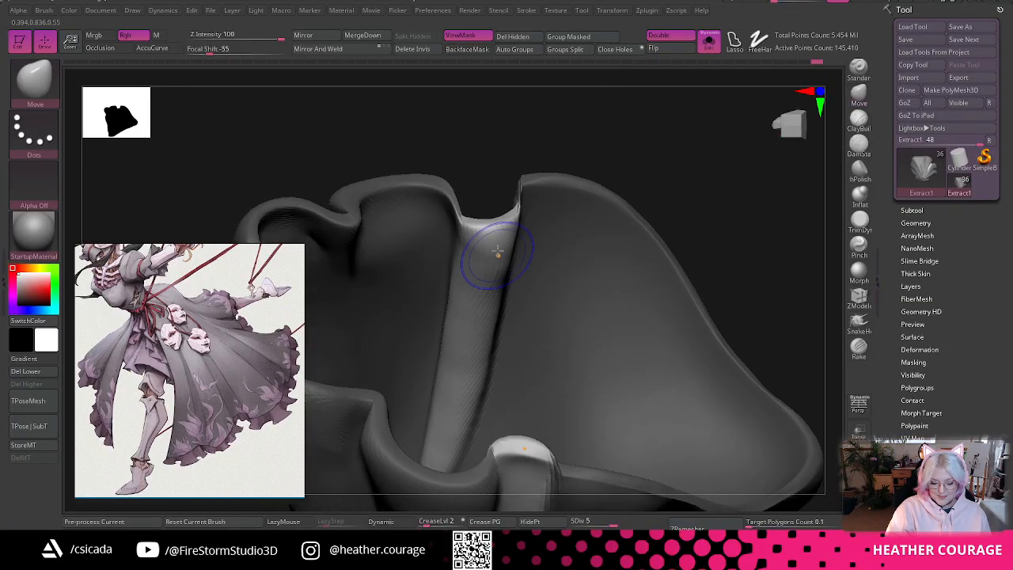
mouse_move(673, 151)
mouse_down()
mouse_move(719, 149)
mouse_move(689, 262)
mouse_move(721, 330)
mouse_move(710, 230)
mouse_move(721, 188)
mouse_move(650, 99)
mouse_up()
key(space)
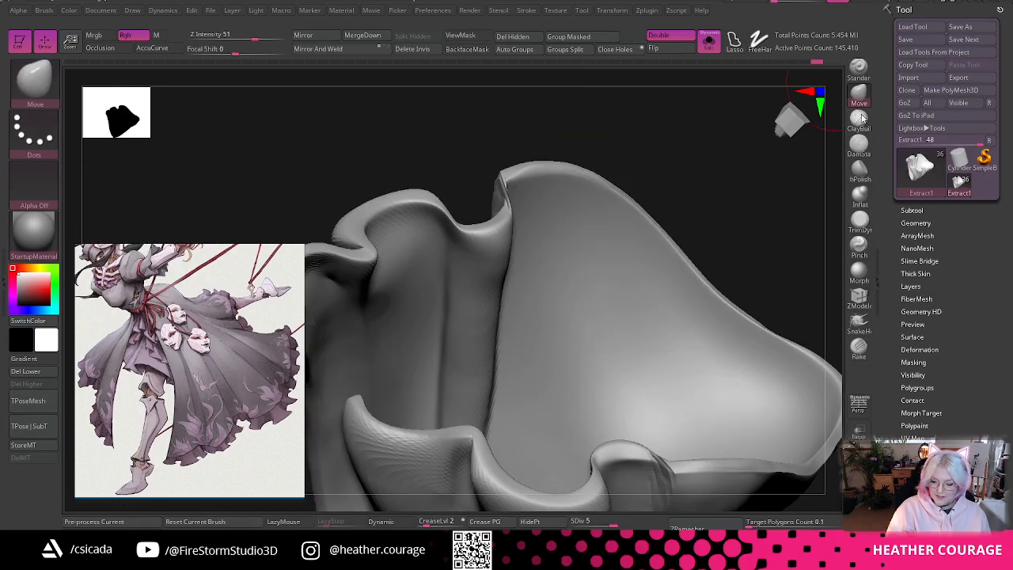
- Nudge the fold's edge near the hem with the Move brush, checking the skirt from below and from the side
drag(554, 135, 689, 147)
drag(506, 252, 497, 257)
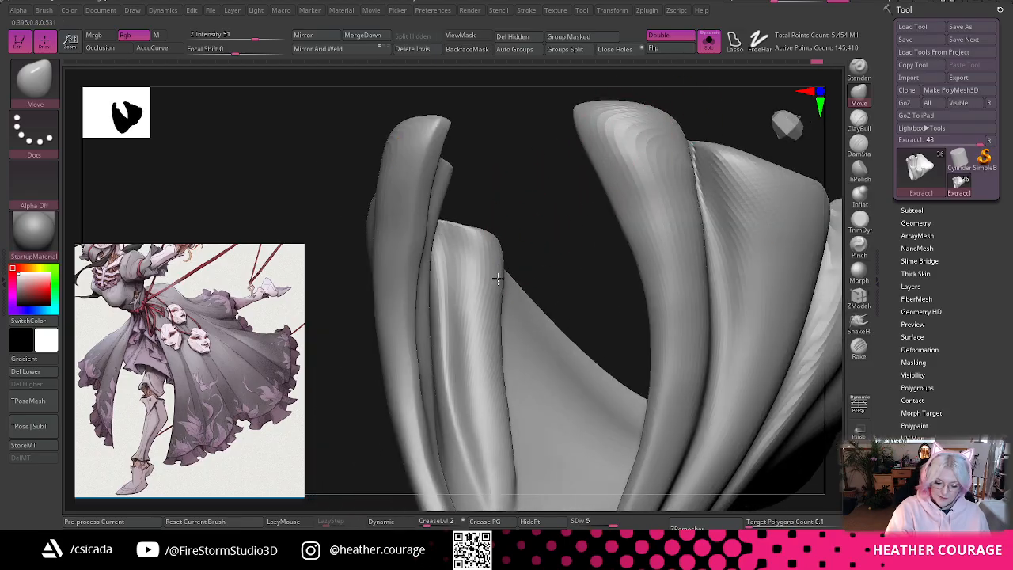
mouse_move(529, 190)
mouse_down()
mouse_move(540, 203)
mouse_move(567, 200)
mouse_move(539, 188)
mouse_move(538, 208)
mouse_move(531, 200)
mouse_up()
key(space)
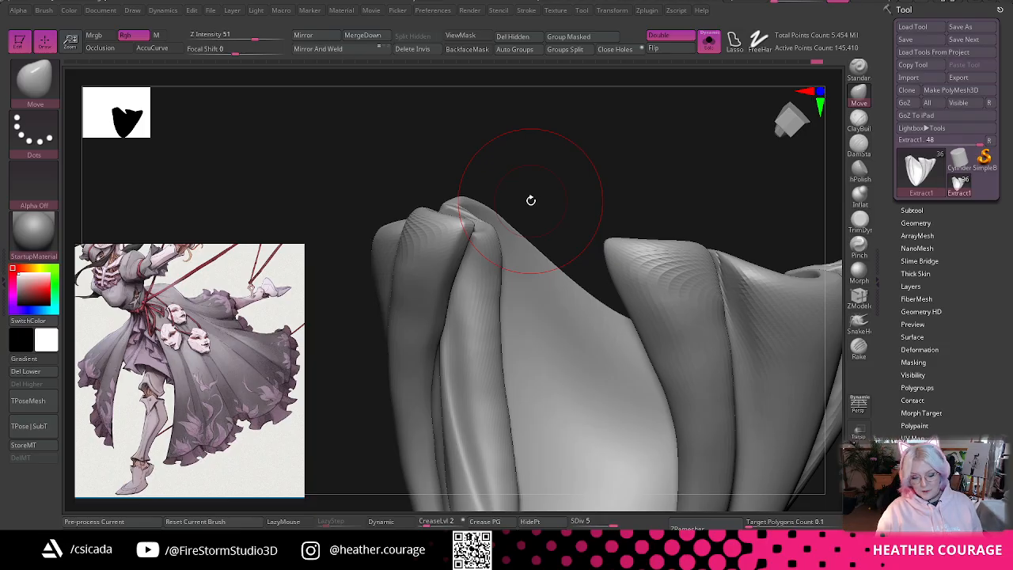
mouse_move(670, 163)
mouse_down()
mouse_move(658, 414)
mouse_move(701, 408)
mouse_move(676, 421)
mouse_move(719, 418)
mouse_move(703, 390)
mouse_move(800, 124)
mouse_up()
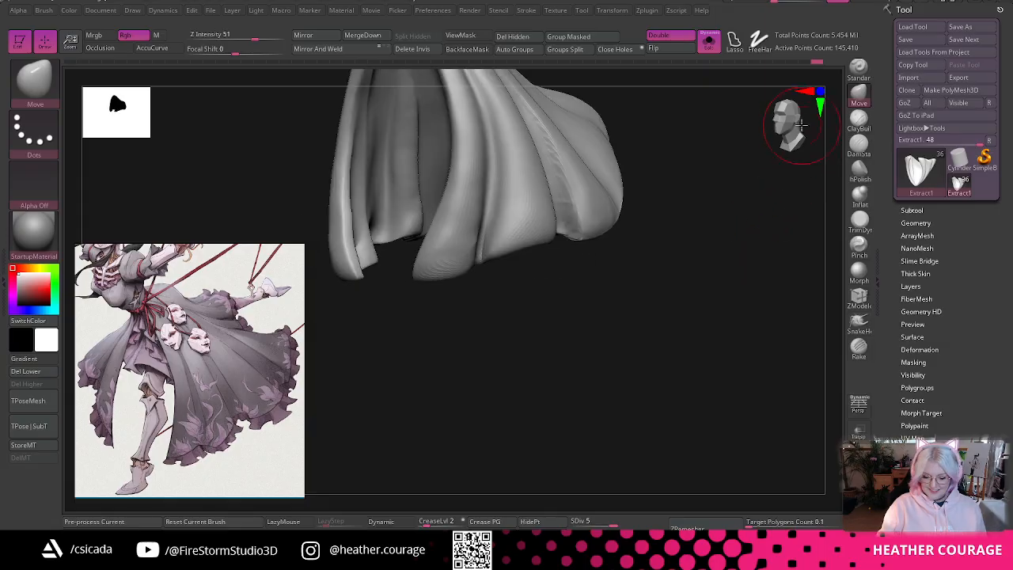
drag(748, 226, 727, 144)
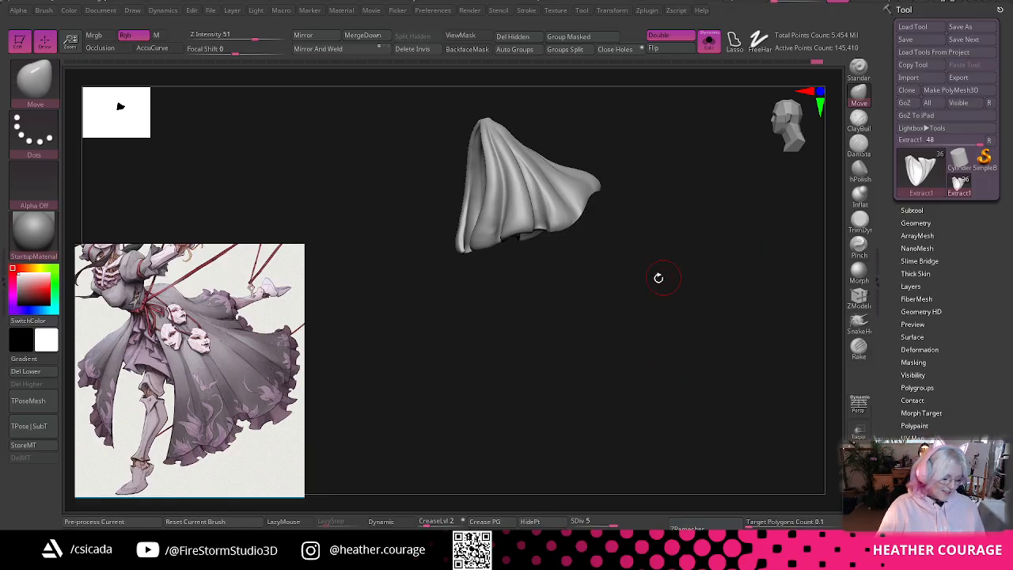
- Adjust the hem at the recessed fold with a resized Move brush and smooth the fold upward toward the waist
alt+drag(618, 305, 593, 425)
key(space)
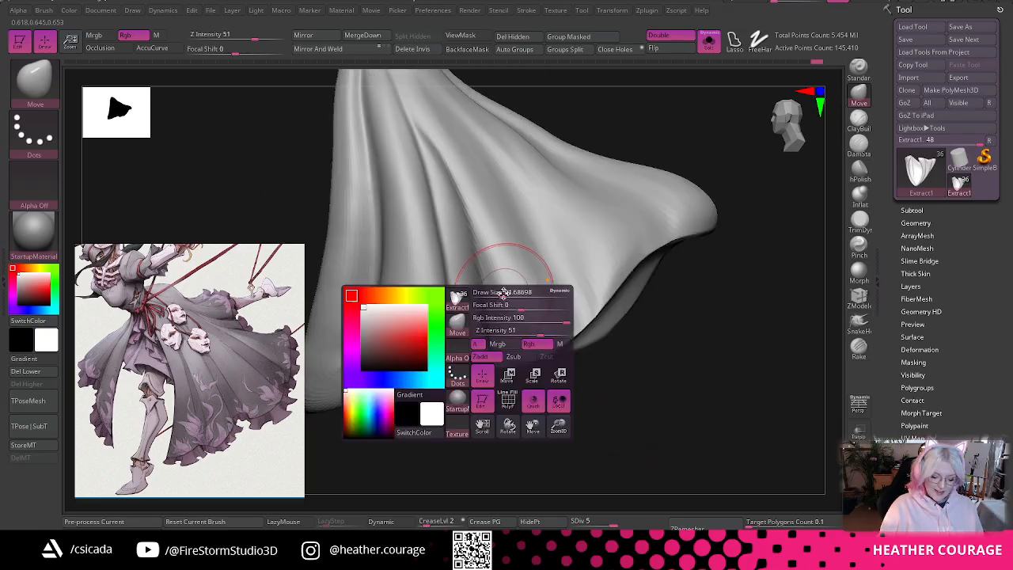
drag(503, 293, 499, 293)
drag(484, 421, 519, 421)
drag(478, 340, 478, 345)
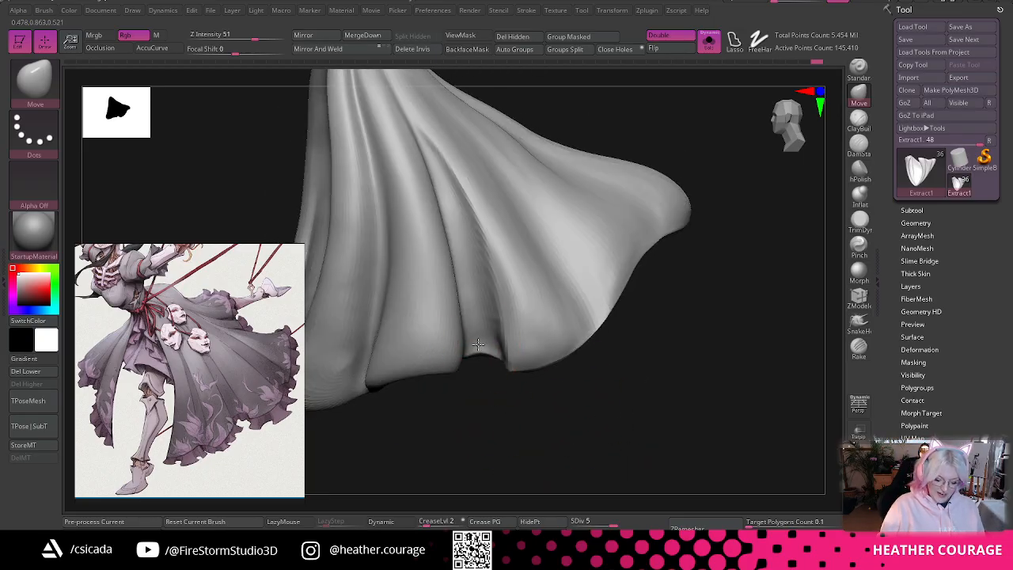
mouse_move(483, 407)
mouse_down()
mouse_move(491, 416)
mouse_move(466, 352)
mouse_move(458, 361)
mouse_move(496, 420)
mouse_move(484, 413)
mouse_up()
mouse_move(461, 318)
shift+mouse_down()
mouse_move(467, 344)
mouse_move(450, 173)
shift+mouse_up()
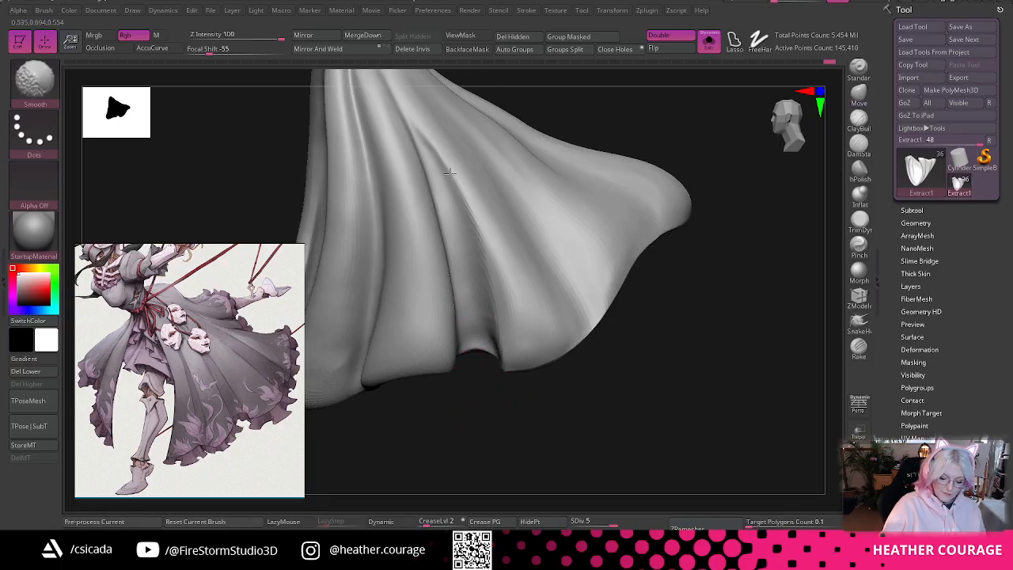
- Round the hem corner beside the recessed fold with a larger Move brush and smooth its transition into the skirt
mouse_move(667, 443)
alt+mouse_down()
mouse_move(665, 380)
mouse_move(689, 377)
mouse_move(645, 367)
mouse_move(658, 387)
alt+mouse_up()
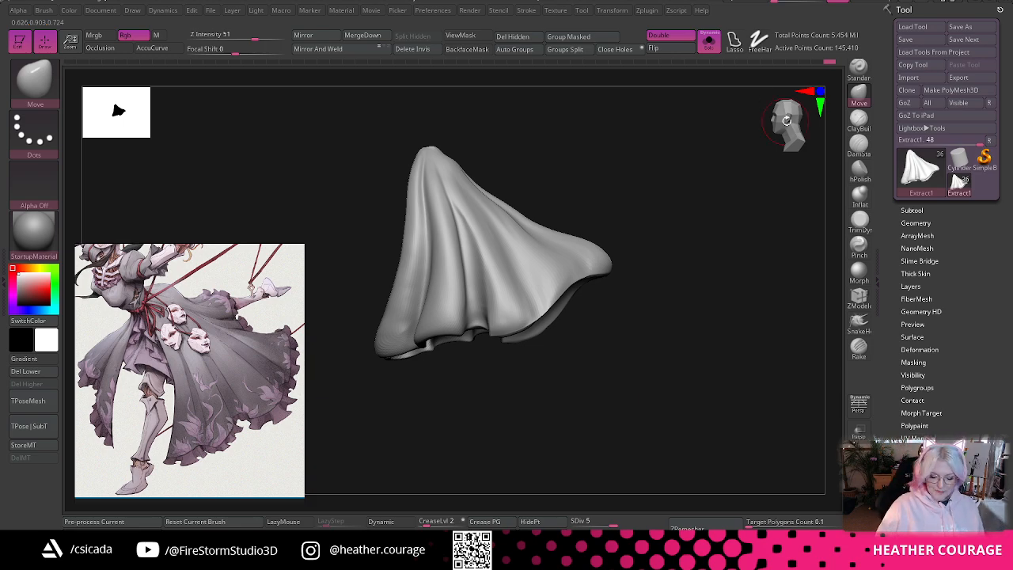
click(781, 125)
alt+drag(677, 243, 699, 274)
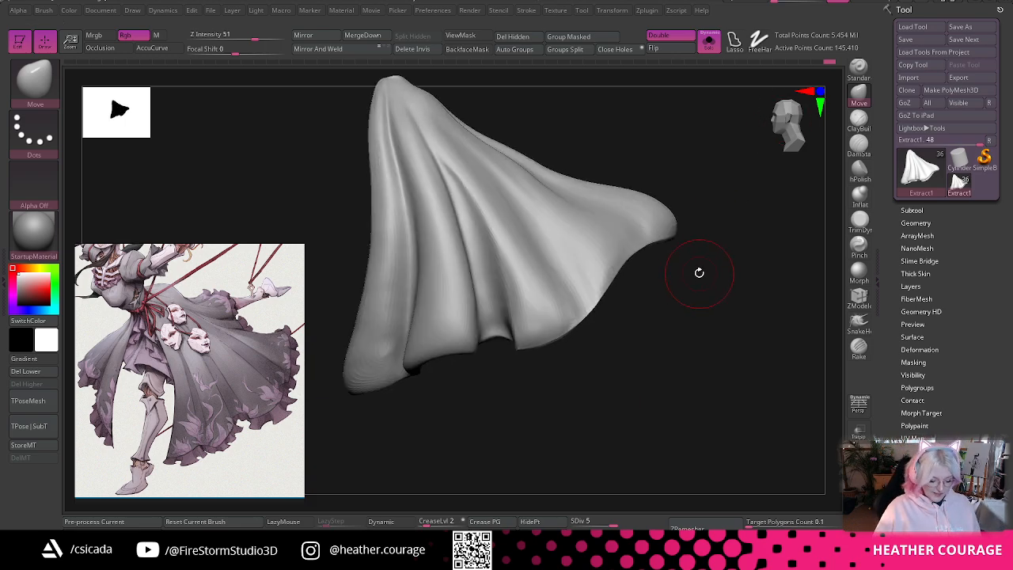
key(space)
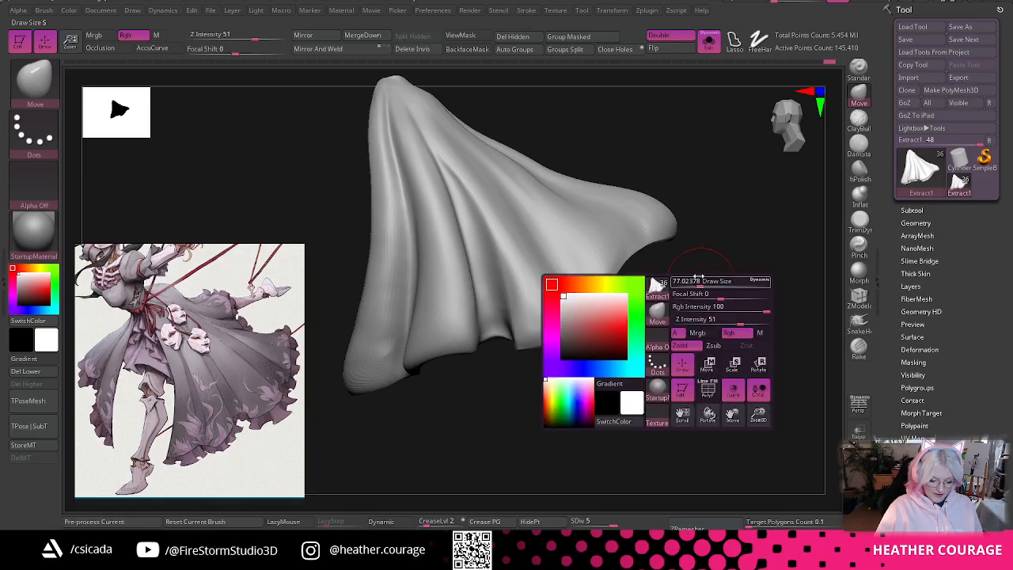
drag(697, 280, 709, 288)
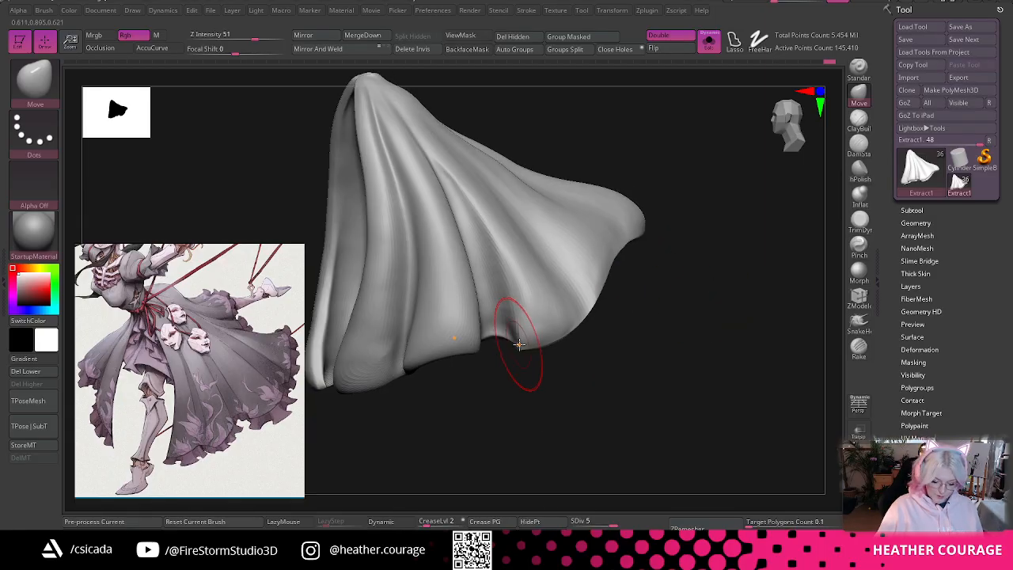
key(shift)
shift+drag(521, 346, 507, 310)
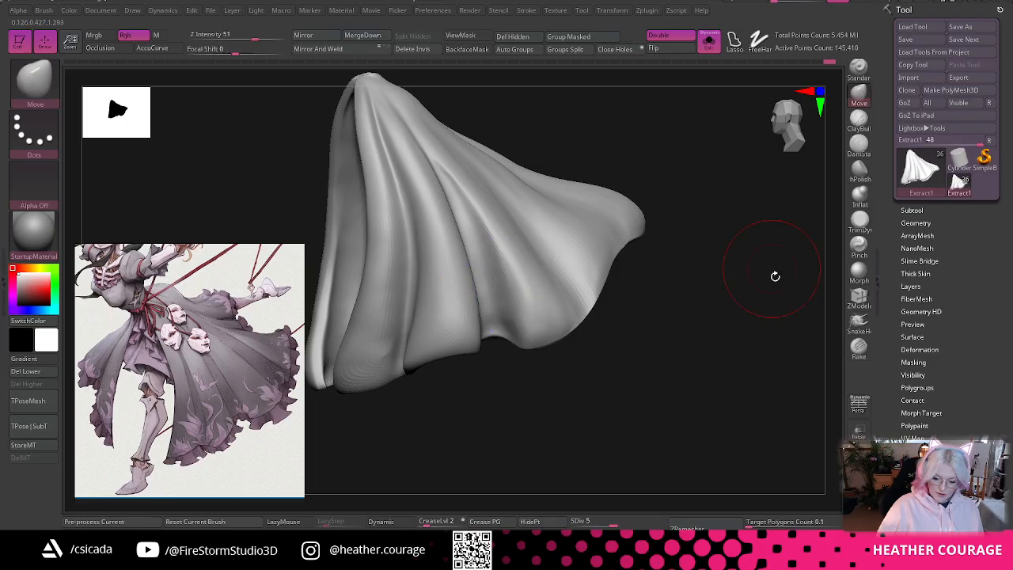
- Build up the long diagonal folds on the outside of the skirt cloth with the ClayBuildup brush
drag(773, 276, 801, 230)
click(858, 119)
key(space)
mouse_move(508, 231)
mouse_down()
mouse_move(465, 204)
mouse_move(498, 282)
mouse_up()
mouse_move(473, 222)
mouse_down()
mouse_move(509, 310)
mouse_move(489, 255)
mouse_move(507, 307)
mouse_move(494, 266)
mouse_up()
drag(685, 127, 682, 168)
drag(448, 153, 549, 307)
drag(465, 168, 553, 334)
drag(472, 184, 546, 349)
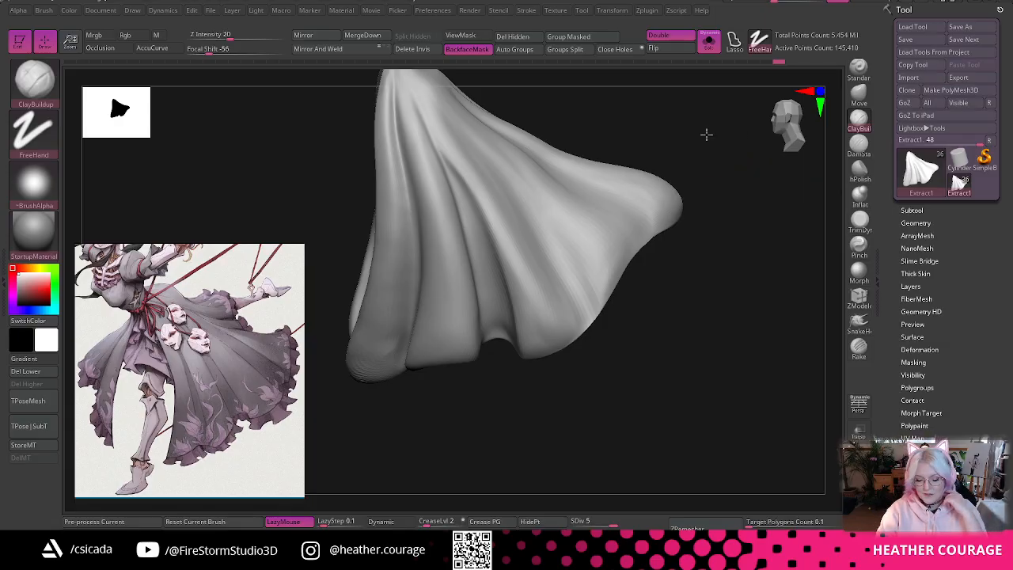
- Mask the wide diagonal fold from waist to hem and invert the mask so only that fold stays editable
drag(705, 131, 734, 104)
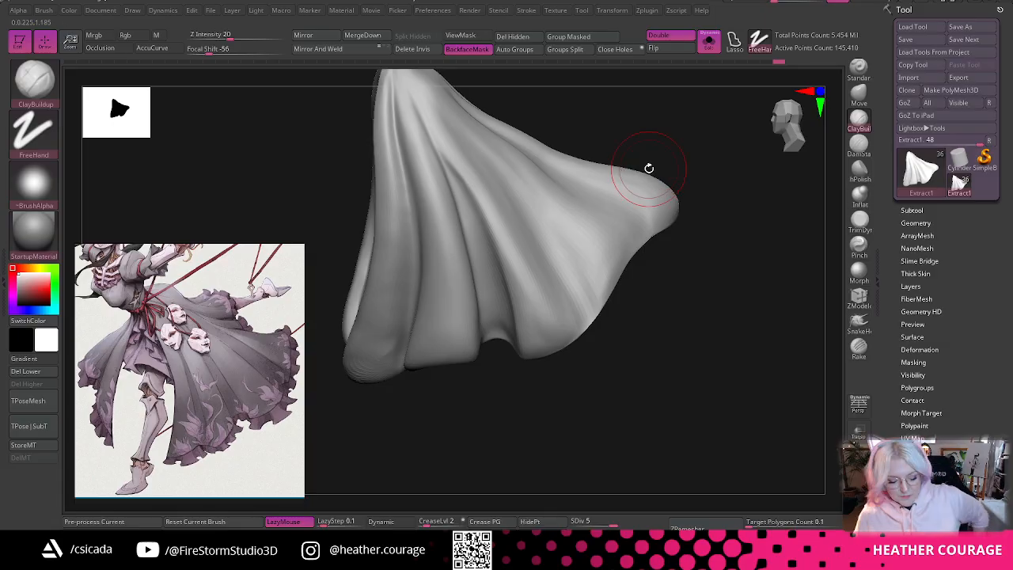
mouse_move(649, 168)
mouse_down()
mouse_move(705, 349)
mouse_move(719, 325)
mouse_move(706, 325)
mouse_up()
key(space)
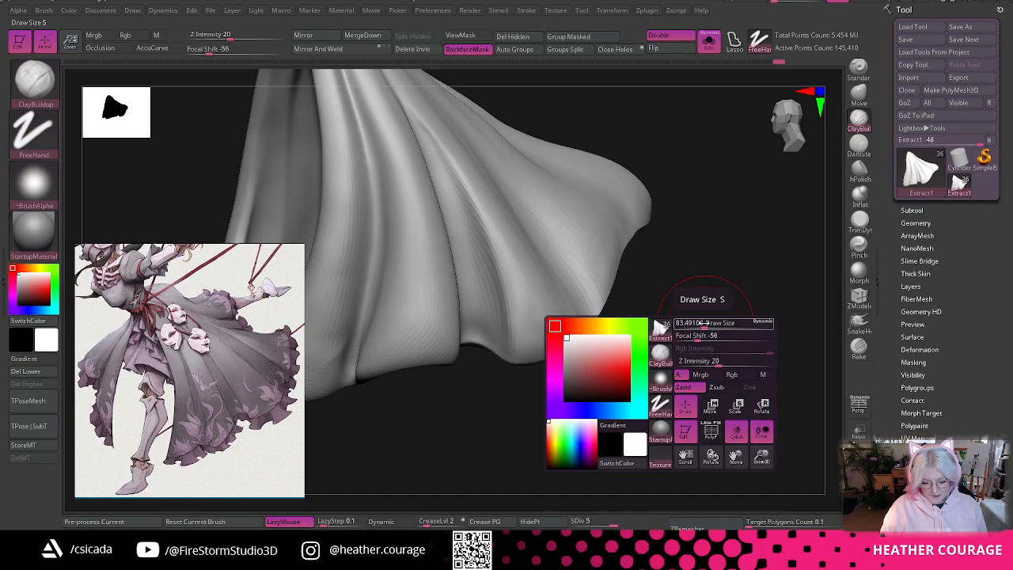
drag(728, 290, 795, 118)
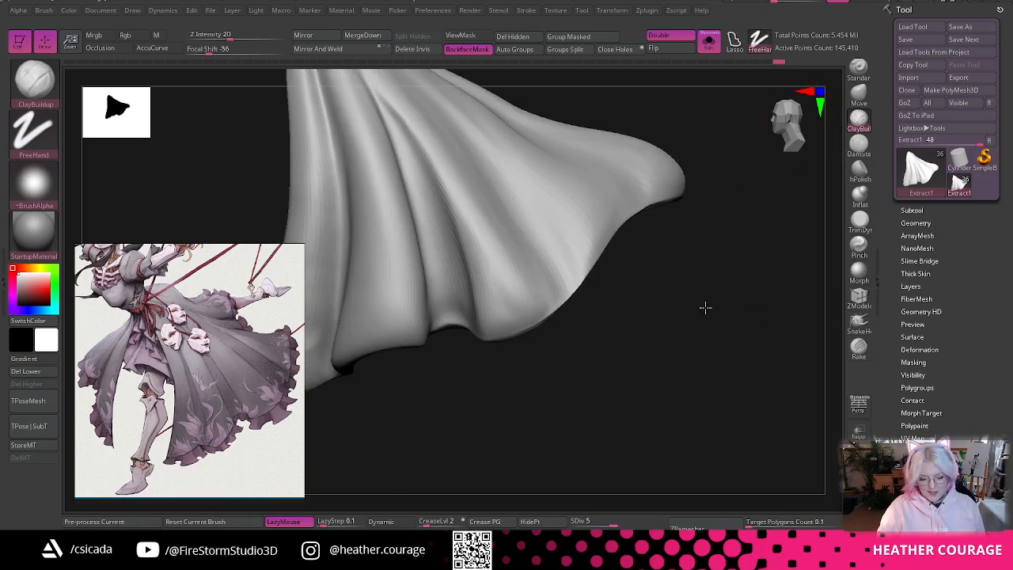
drag(703, 305, 651, 241)
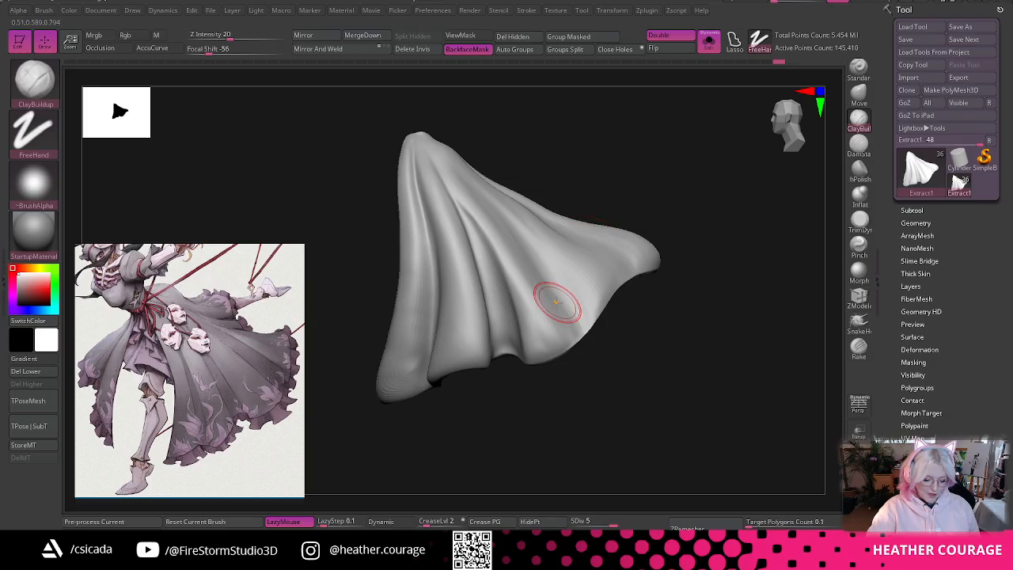
drag(635, 193, 643, 186)
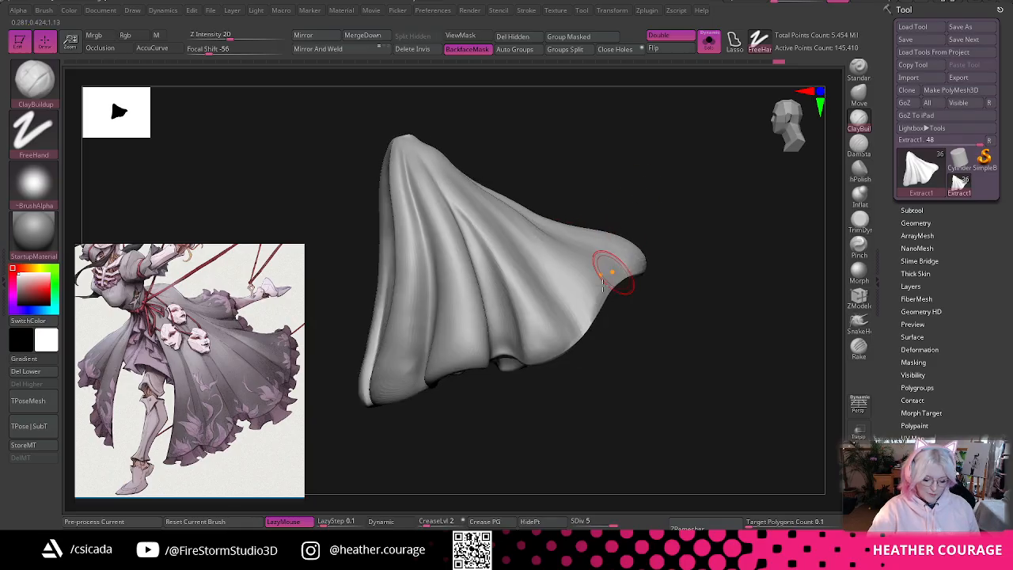
mouse_move(697, 219)
mouse_down()
mouse_move(704, 225)
mouse_move(798, 122)
mouse_move(754, 158)
mouse_up()
mouse_move(432, 132)
ctrl+mouse_down()
mouse_move(566, 313)
mouse_move(584, 353)
mouse_move(516, 379)
mouse_move(497, 281)
mouse_move(422, 113)
mouse_move(428, 121)
ctrl+mouse_up()
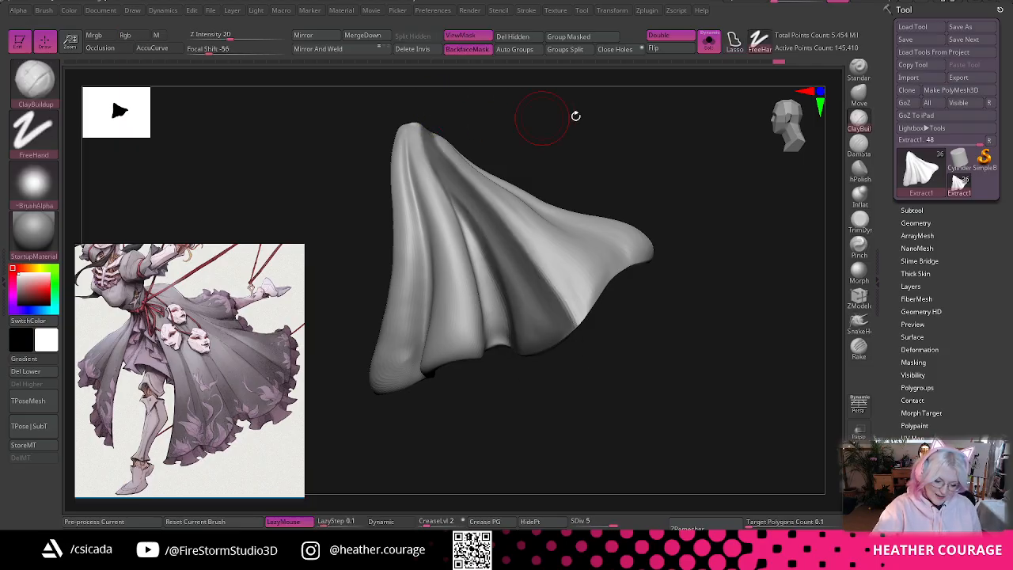
ctrl+click(739, 161)
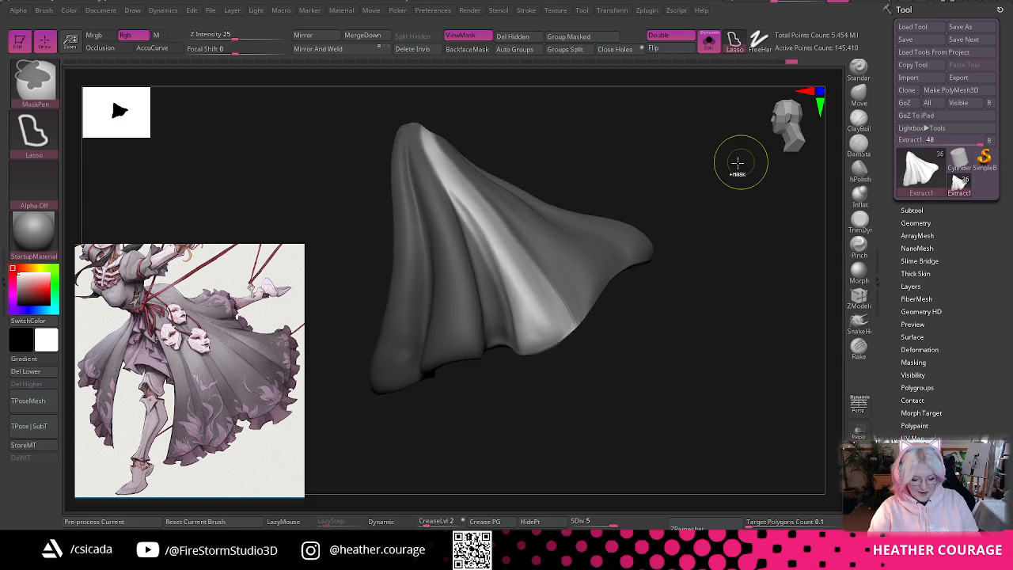
- Enlarge the Move brush and pull the unmasked fold's hem outward into a fuller, rounded arch
mouse_move(712, 162)
mouse_down()
mouse_move(745, 163)
mouse_move(725, 208)
mouse_move(736, 229)
mouse_move(749, 225)
mouse_move(723, 206)
mouse_move(720, 143)
mouse_up()
key(space)
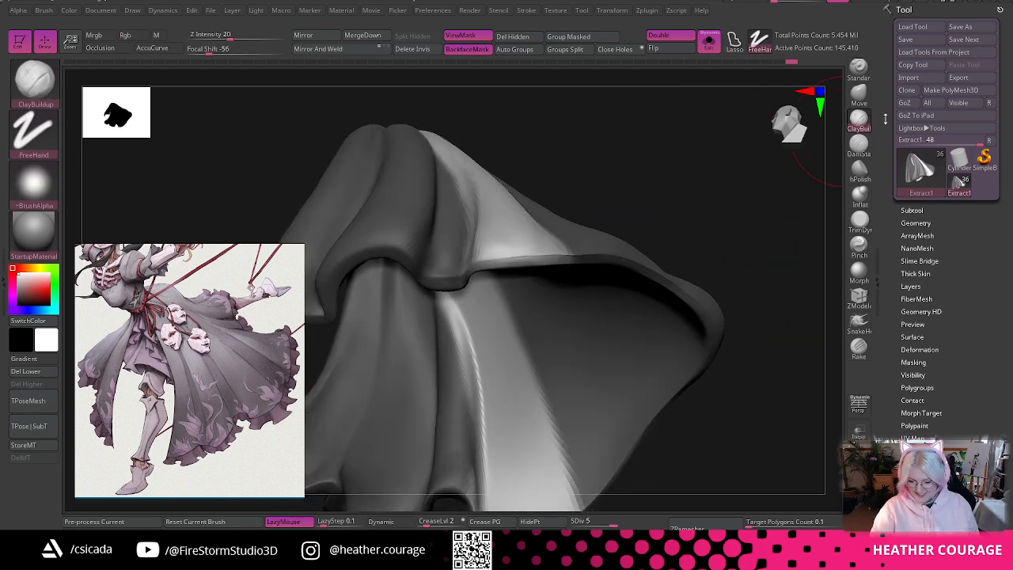
key(b)
key(m)
key(v)
key(space)
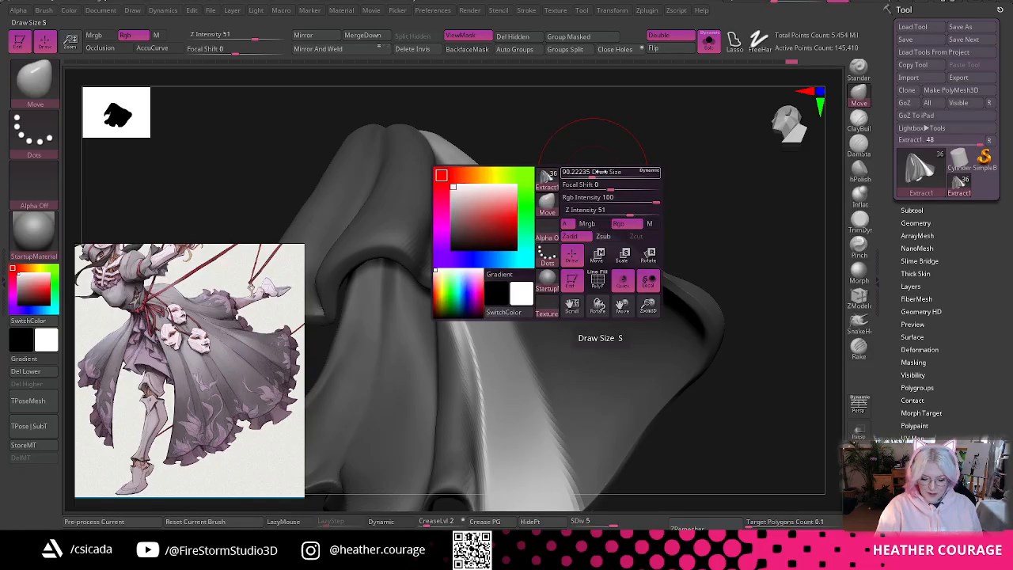
drag(595, 172, 667, 176)
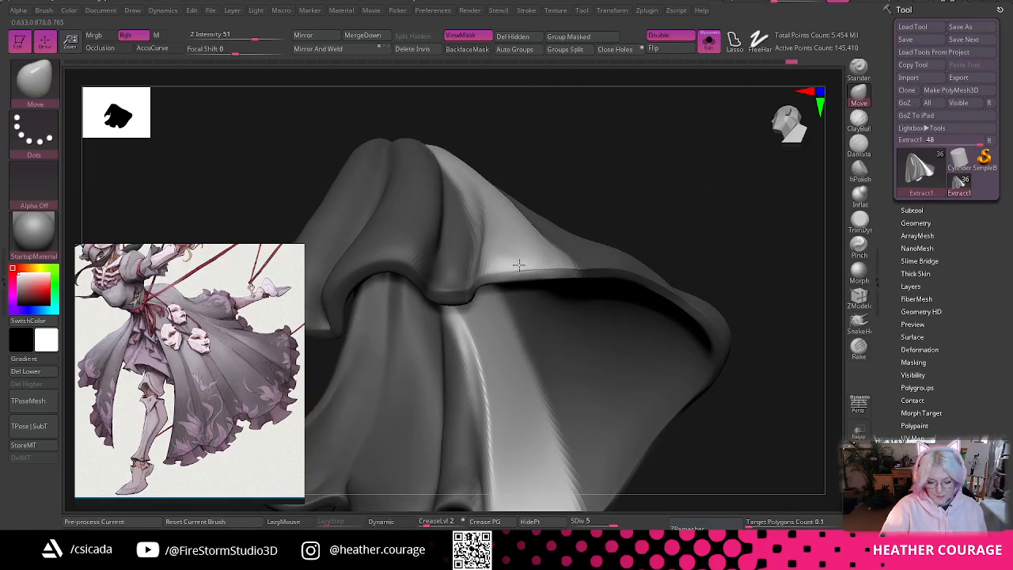
key(space)
drag(600, 196, 597, 163)
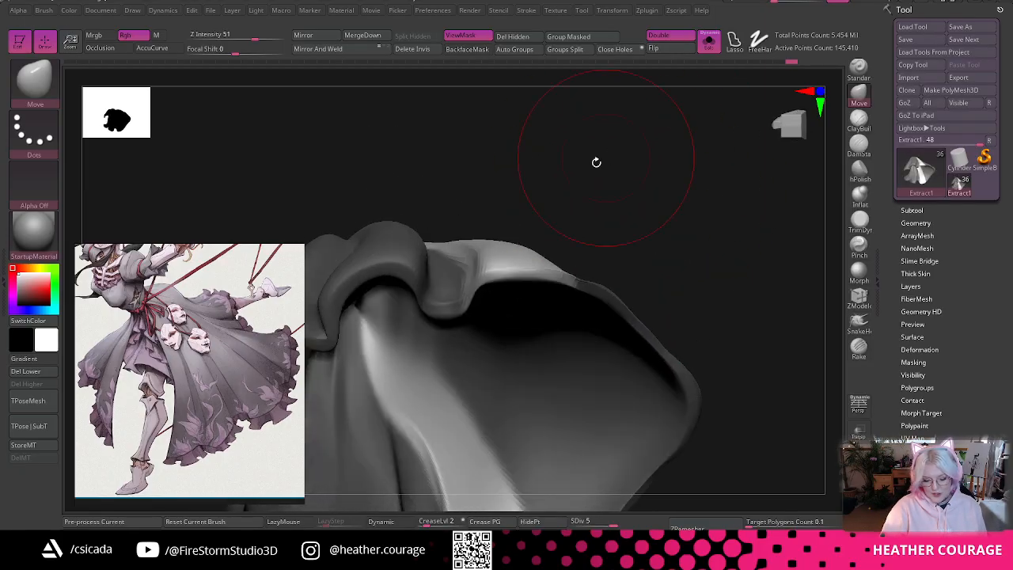
drag(522, 277, 506, 255)
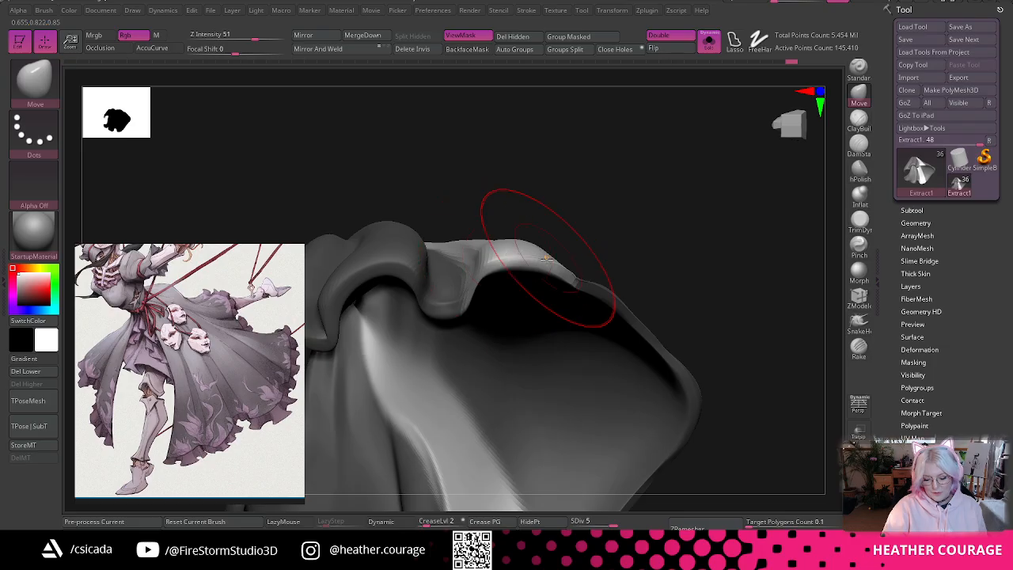
drag(625, 212, 616, 176)
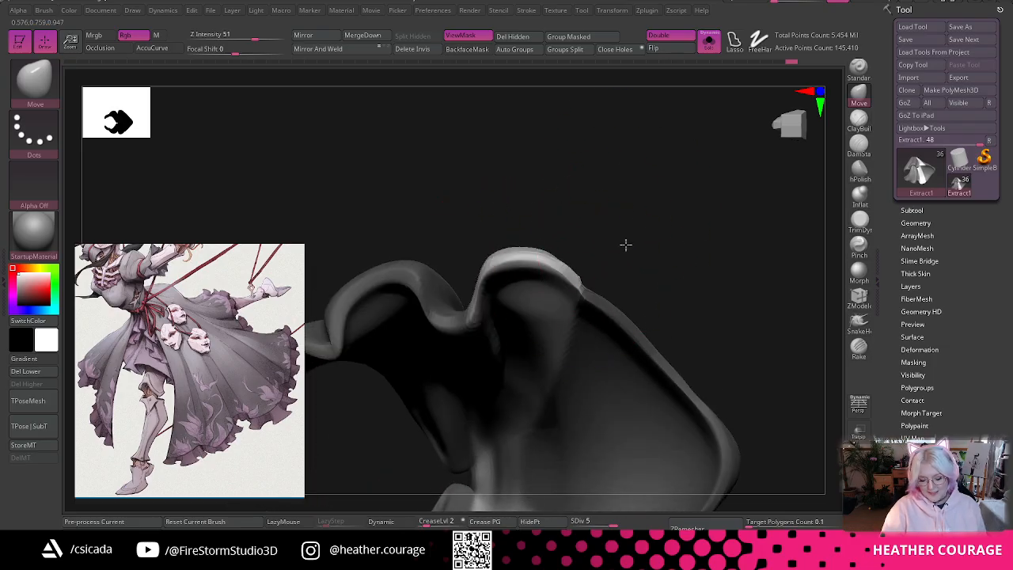
- Refine and smooth the unmasked fold along its hem, working from the side and underneath
drag(625, 244, 655, 232)
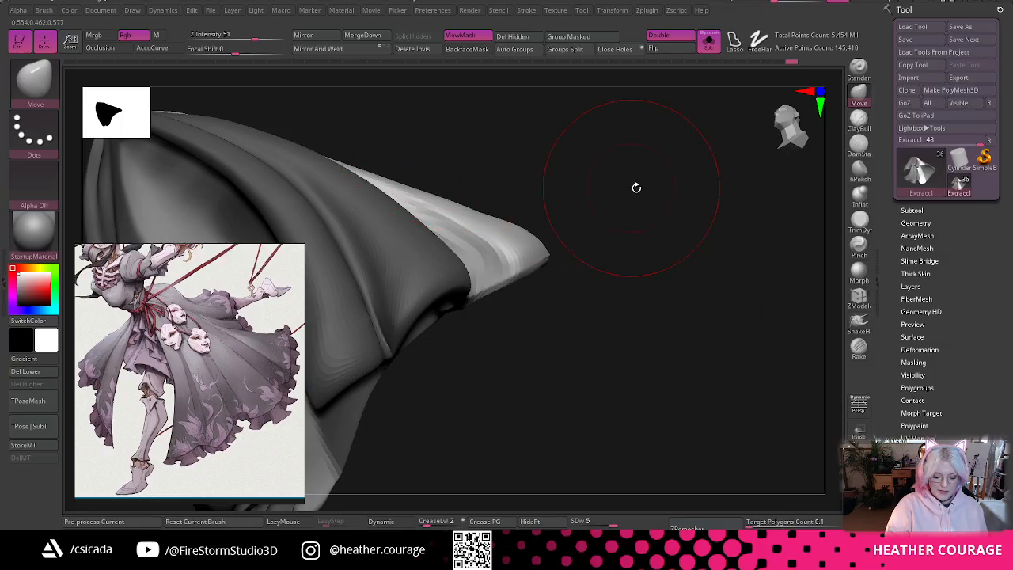
mouse_move(635, 185)
mouse_down()
mouse_move(646, 145)
mouse_move(688, 145)
mouse_move(681, 180)
mouse_up()
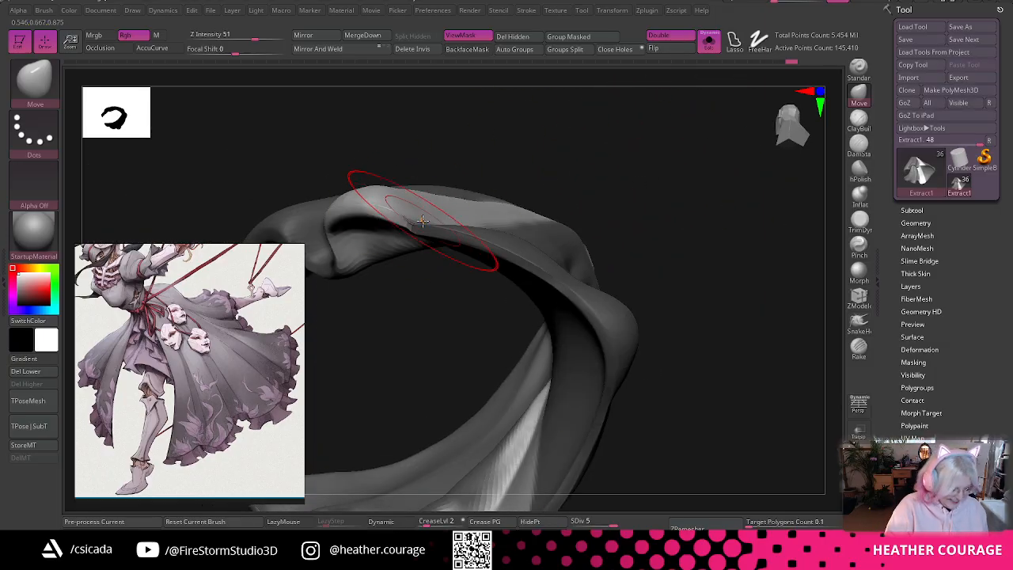
key(shift)
mouse_move(407, 169)
mouse_down()
mouse_move(698, 172)
mouse_move(688, 174)
mouse_move(724, 233)
mouse_move(427, 276)
mouse_up()
key(space)
key(shift)
drag(633, 226, 565, 220)
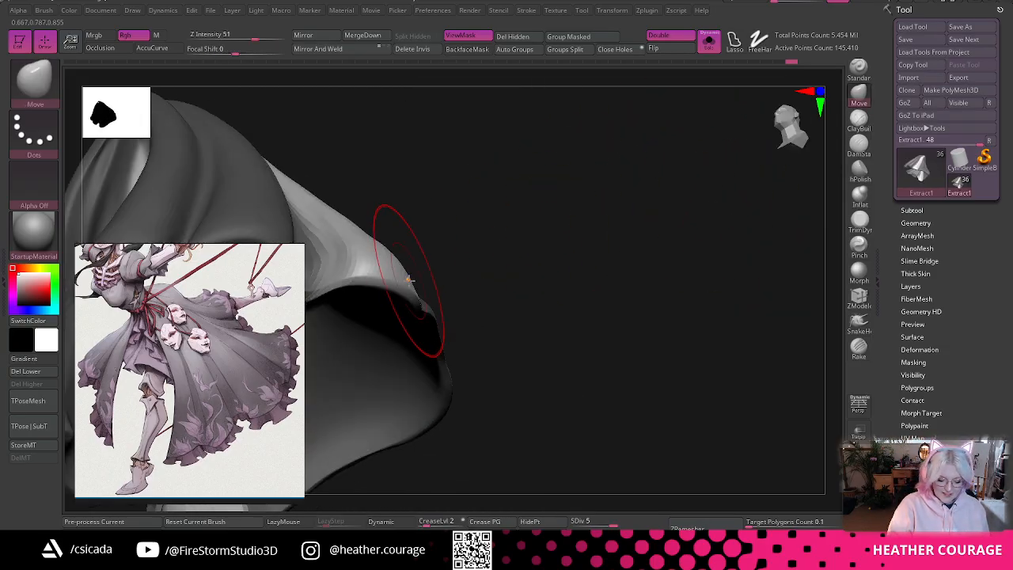
- Adjust the silhouette of the unmasked fold's lower tip with small Move brush strokes from several angles
drag(411, 285, 400, 278)
mouse_move(567, 219)
mouse_down()
mouse_move(530, 270)
mouse_move(554, 306)
mouse_move(538, 366)
mouse_move(535, 295)
mouse_up()
drag(402, 290, 401, 285)
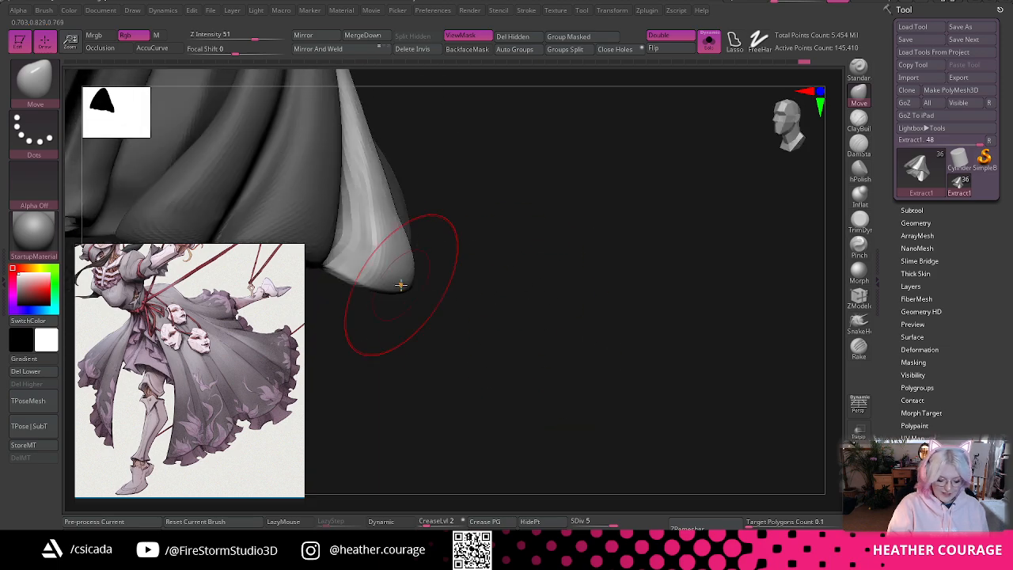
drag(506, 301, 513, 305)
mouse_move(396, 287)
mouse_down()
mouse_move(444, 265)
mouse_move(405, 259)
mouse_move(414, 269)
mouse_up()
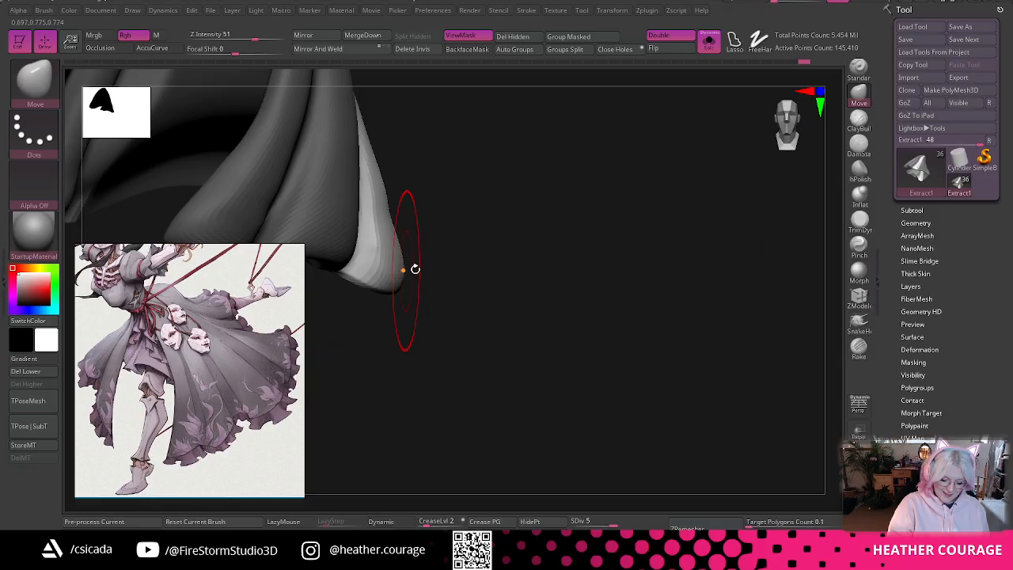
alt+drag(592, 260, 796, 227)
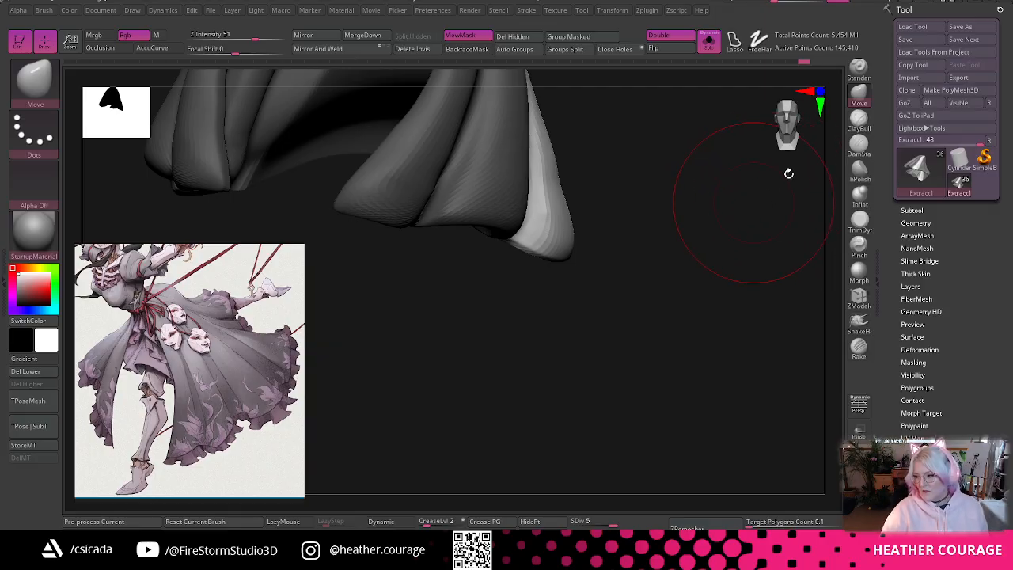
- Nudge the lower tip and outer edge of the unmasked fold into shape from the front and below
drag(663, 264, 536, 264)
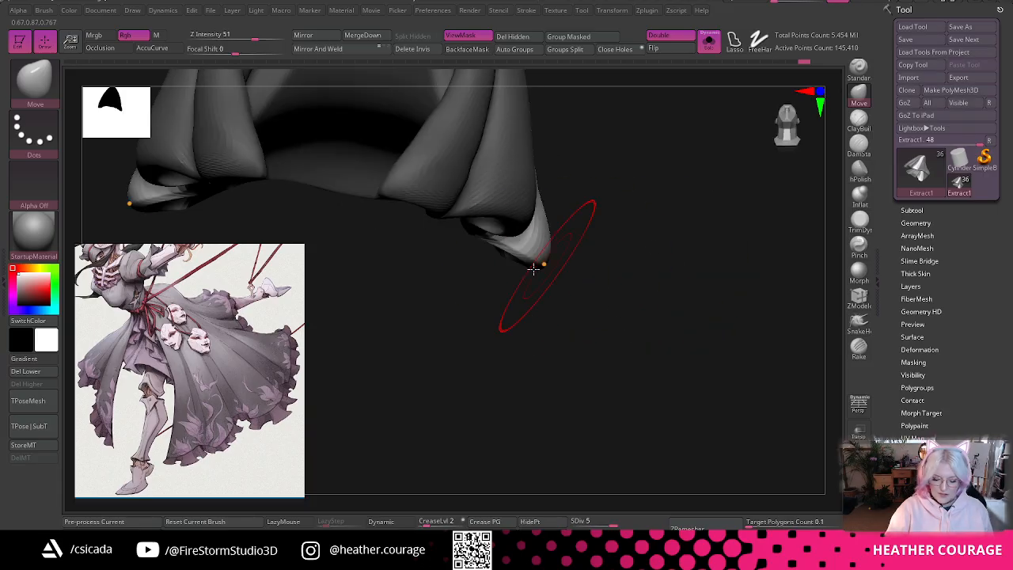
drag(690, 245, 613, 226)
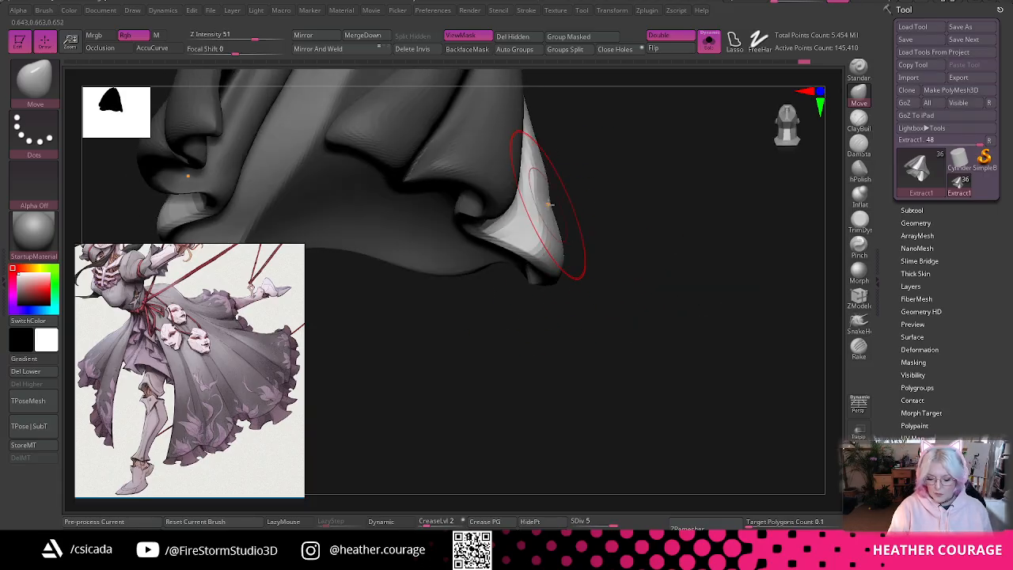
drag(549, 203, 546, 198)
mouse_move(695, 195)
mouse_down()
mouse_move(678, 191)
mouse_move(644, 104)
mouse_move(689, 137)
mouse_move(622, 181)
mouse_up()
mouse_move(561, 193)
mouse_down()
mouse_move(647, 158)
mouse_move(583, 264)
mouse_move(626, 195)
mouse_move(620, 172)
mouse_move(719, 157)
mouse_move(686, 140)
mouse_move(701, 160)
mouse_move(477, 224)
mouse_up()
- Resize the Move brush and adjust the inner surface of the unmasked fold
key(space)
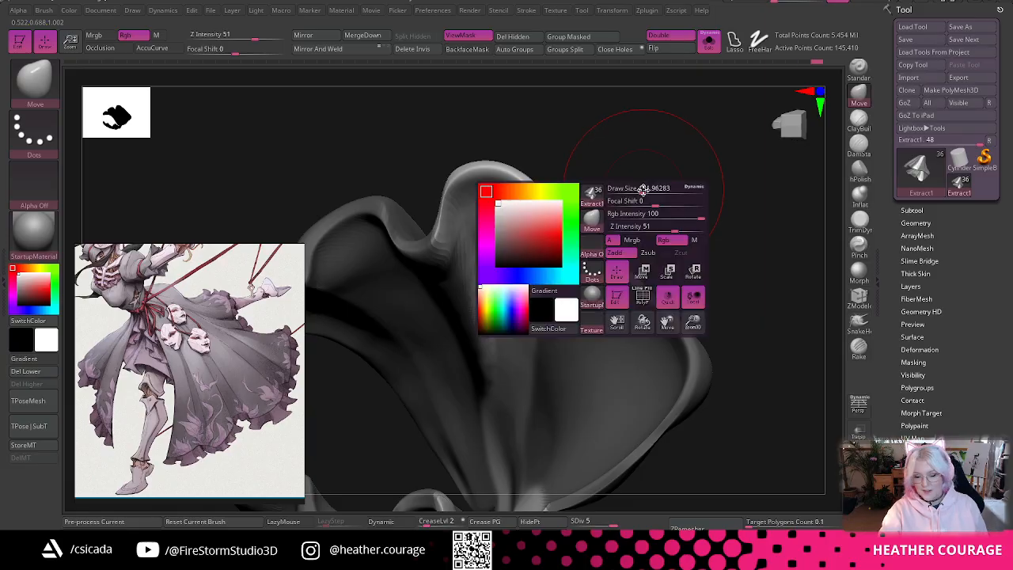
mouse_move(645, 190)
mouse_down()
mouse_move(678, 209)
mouse_move(509, 236)
mouse_up()
mouse_move(570, 182)
mouse_down()
mouse_move(615, 158)
mouse_move(626, 93)
mouse_move(655, 174)
mouse_up()
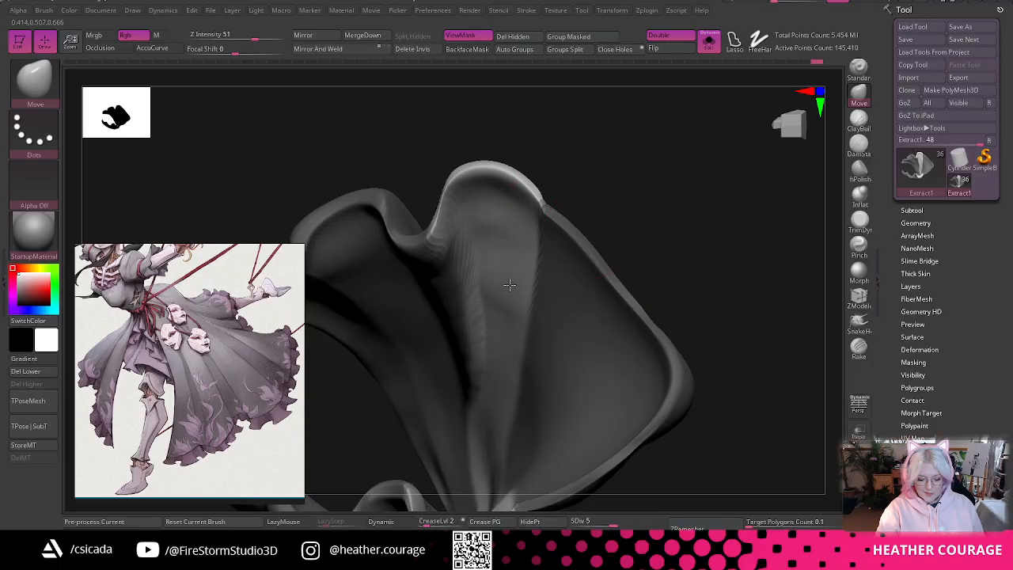
mouse_move(665, 205)
mouse_down()
mouse_move(626, 226)
mouse_move(640, 177)
mouse_move(547, 223)
mouse_up()
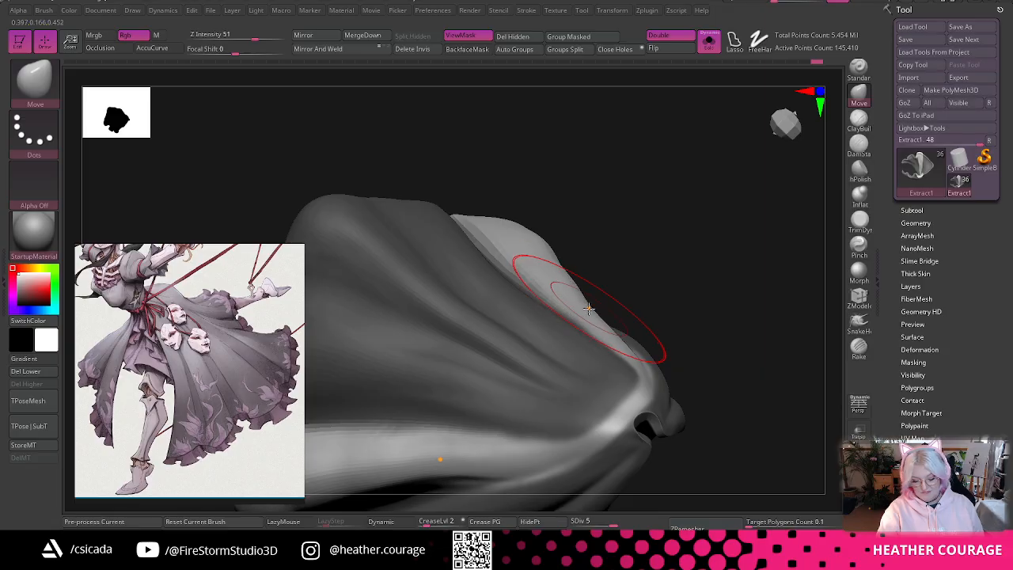
- Widen the unmasked fold toward its hem with the Move brush, using draw sizes of 112 and about 128
mouse_move(680, 228)
mouse_down()
mouse_move(624, 158)
mouse_move(633, 153)
mouse_move(653, 187)
mouse_move(583, 261)
mouse_move(712, 254)
mouse_move(714, 339)
mouse_move(733, 351)
mouse_up()
key(space)
drag(738, 302, 724, 303)
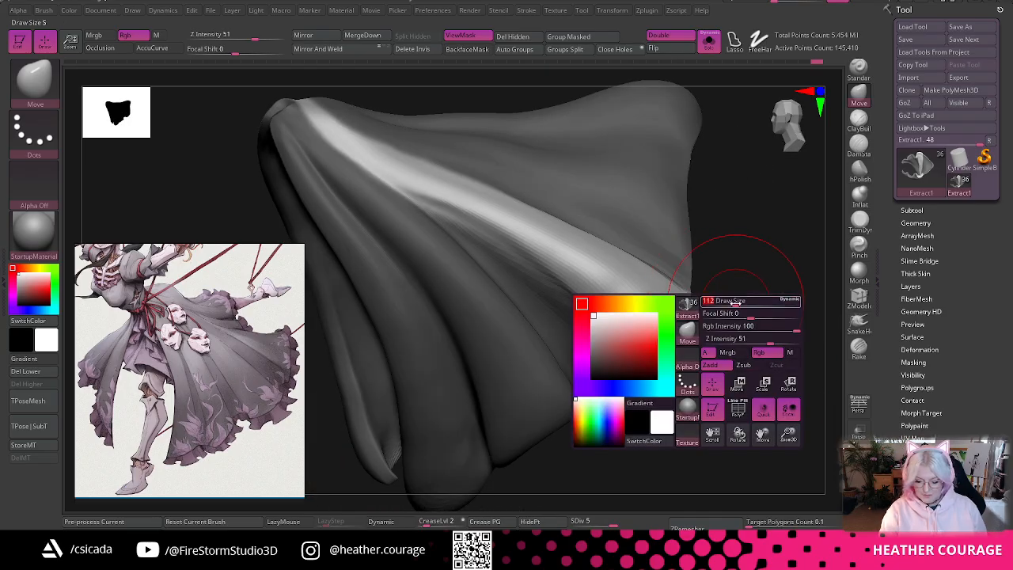
mouse_move(725, 371)
mouse_down()
mouse_move(606, 377)
mouse_move(651, 403)
mouse_move(665, 346)
mouse_move(647, 317)
mouse_move(764, 253)
mouse_up()
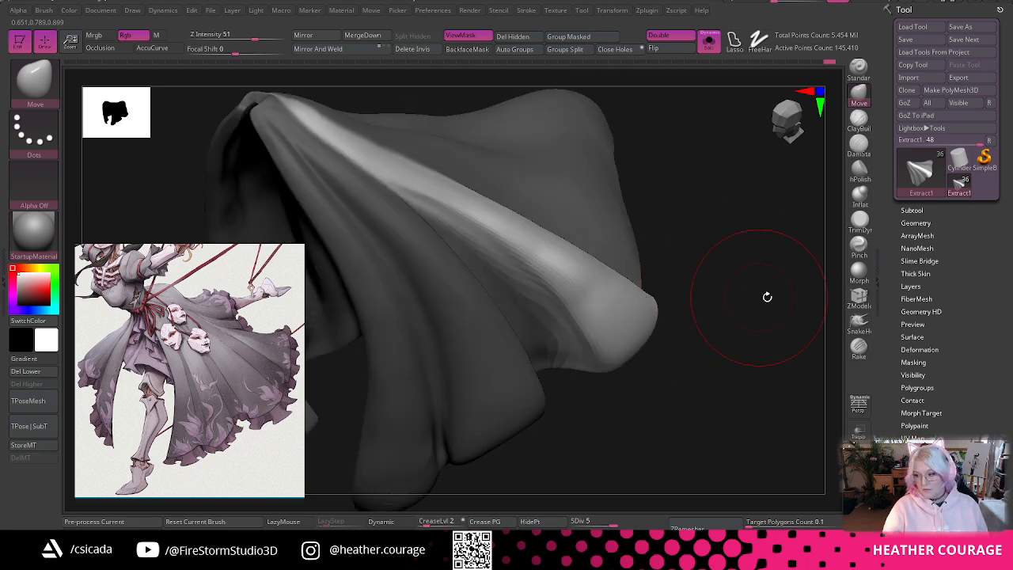
drag(766, 318, 644, 317)
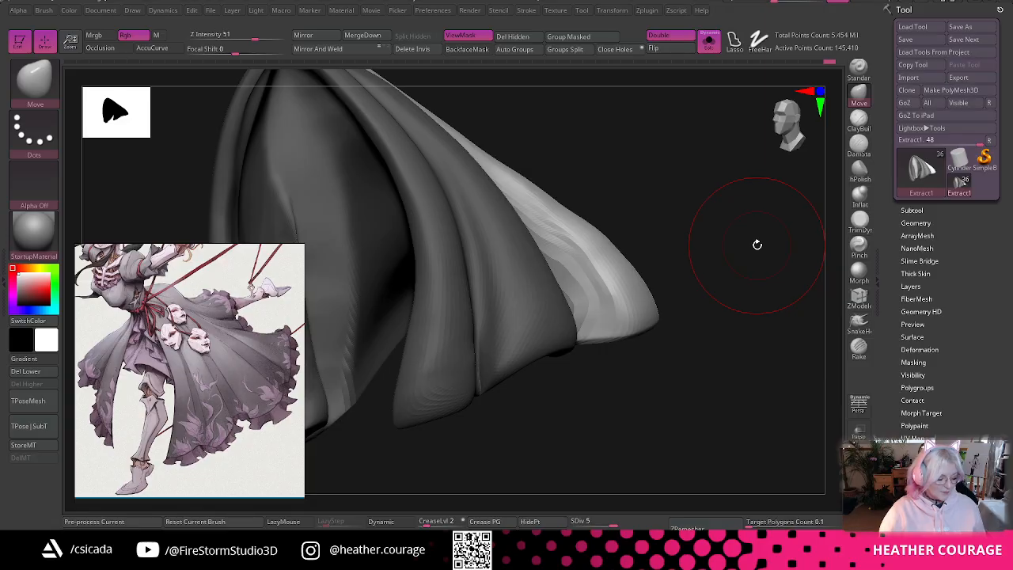
drag(706, 434, 701, 438)
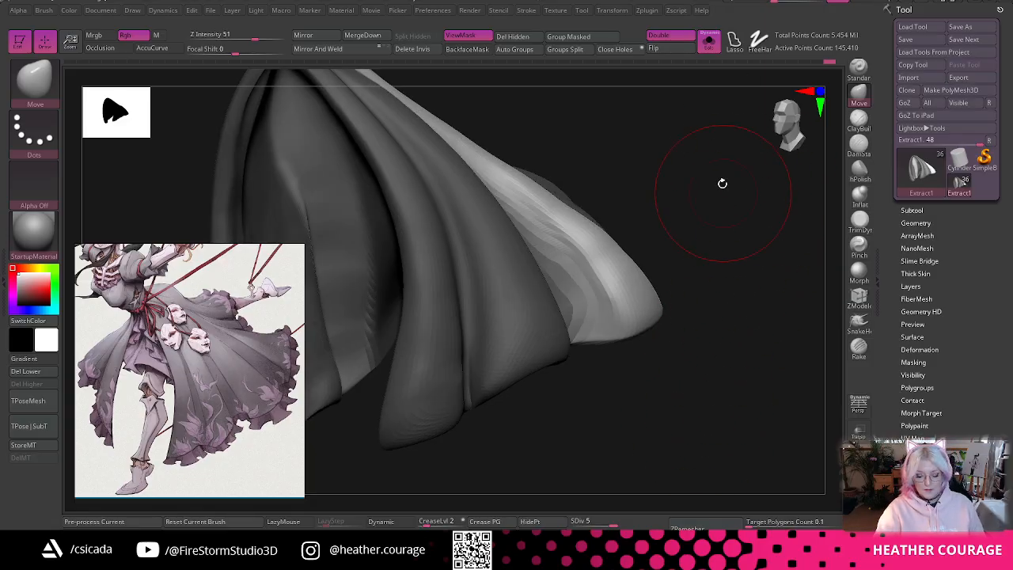
mouse_move(721, 183)
mouse_down()
mouse_move(753, 158)
mouse_move(667, 395)
mouse_up()
key(space)
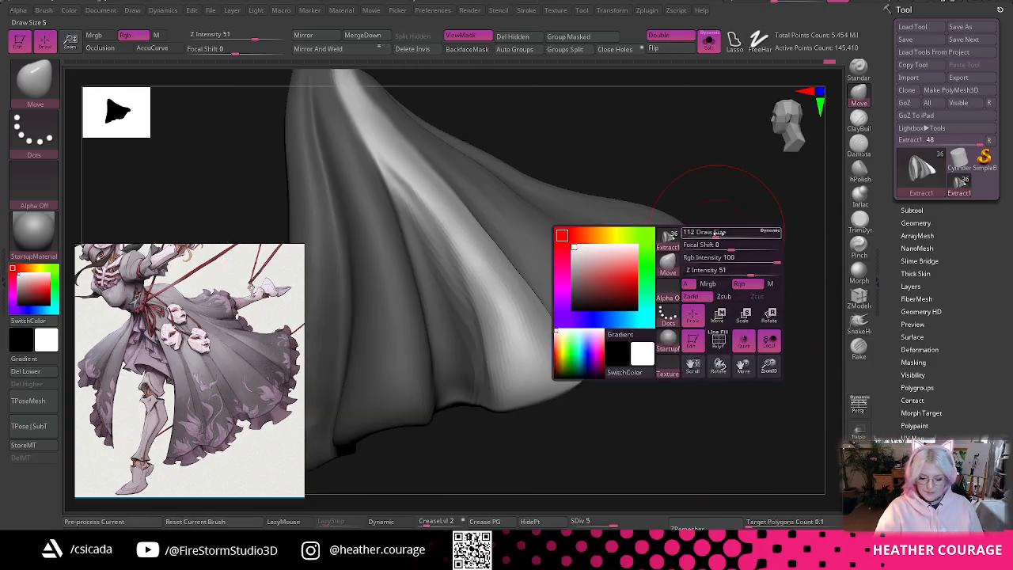
drag(717, 233, 732, 237)
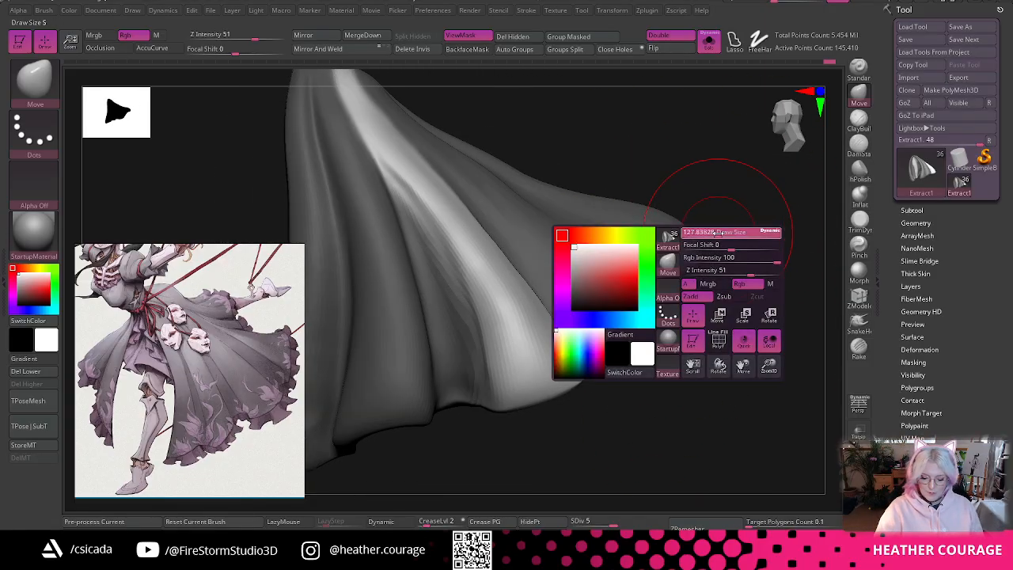
- Inflate the unmasked fold along its ridge from the waist to the hem with a smaller Inflat brush
click(860, 194)
drag(734, 322, 709, 318)
key(space)
drag(588, 196, 552, 223)
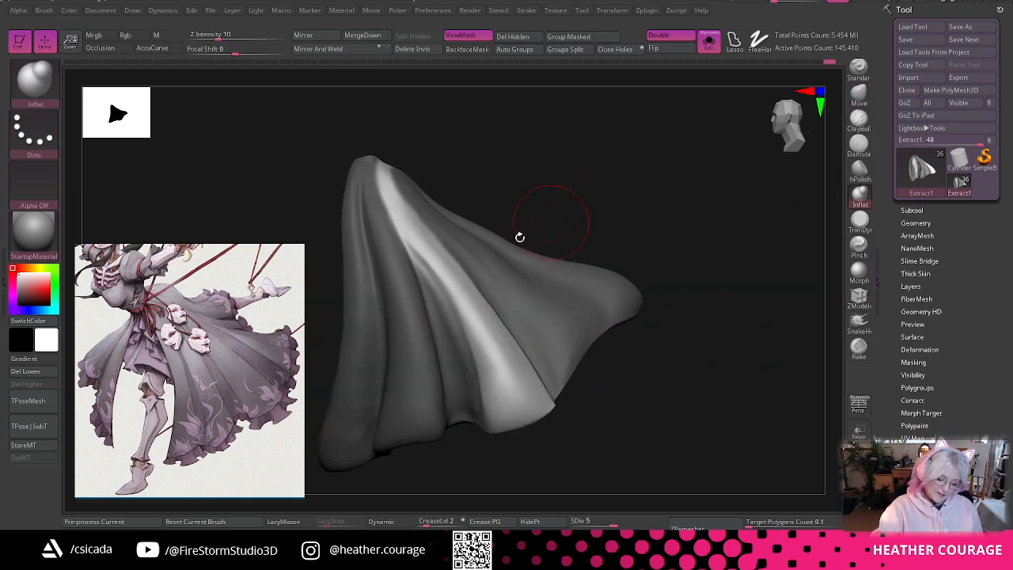
mouse_move(385, 174)
mouse_down()
mouse_move(498, 378)
mouse_move(488, 380)
mouse_up()
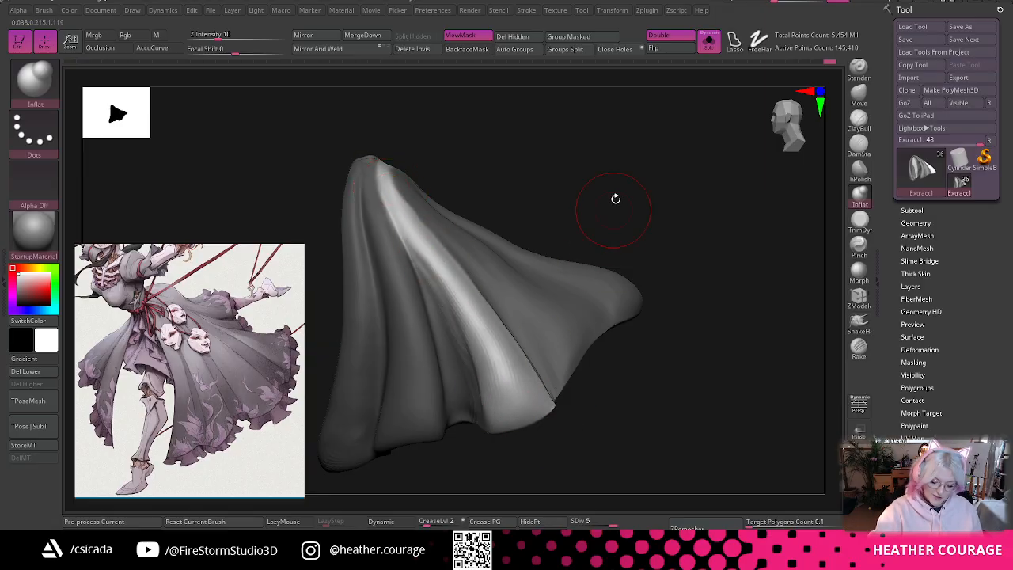
- Smooth the inner surface of the unmasked fold and its lower outer end near the hem
drag(614, 199, 591, 145)
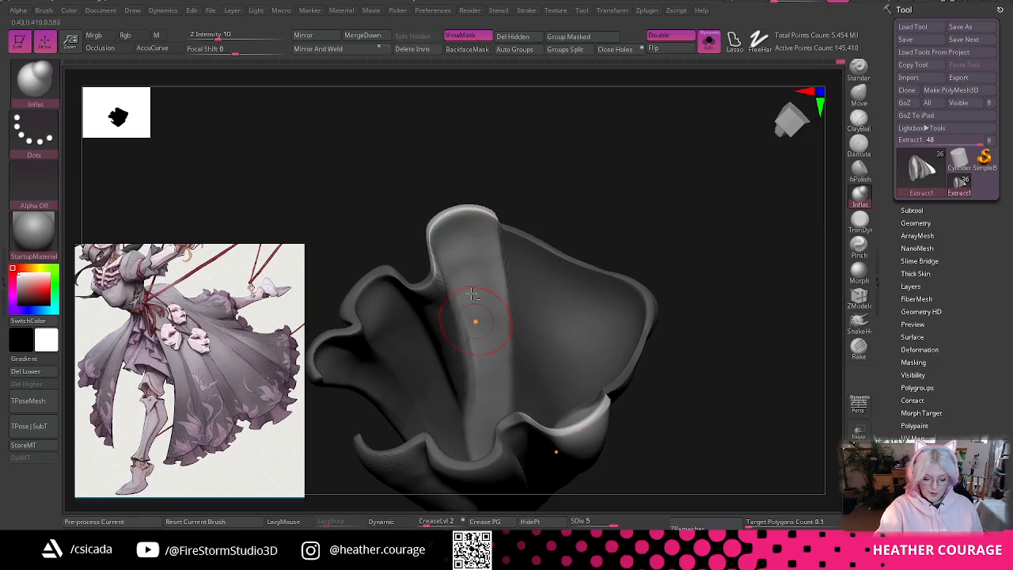
key(shift)
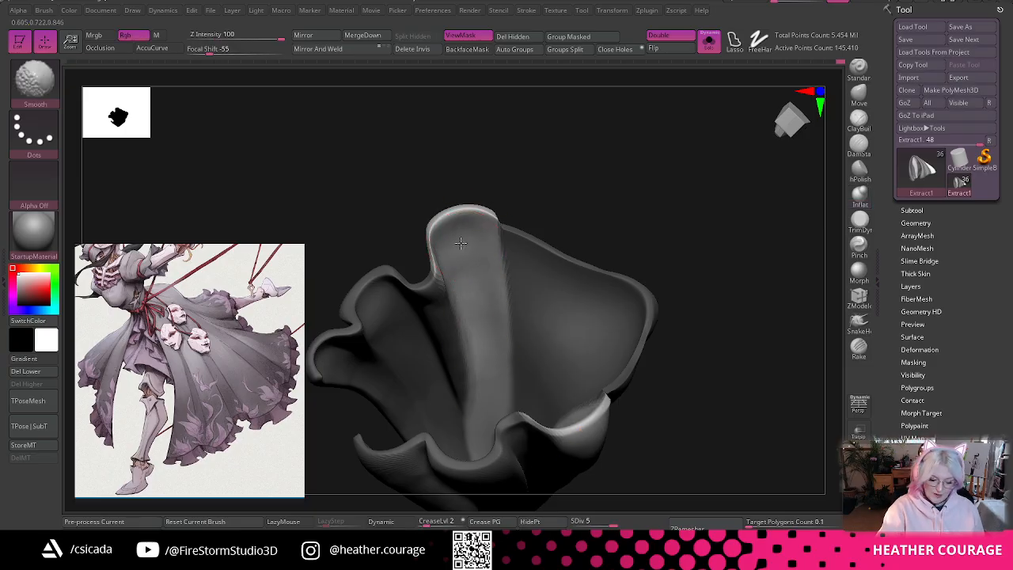
mouse_move(554, 207)
mouse_down()
mouse_move(653, 163)
mouse_move(664, 171)
mouse_move(739, 293)
mouse_move(658, 362)
mouse_move(686, 364)
mouse_move(644, 283)
mouse_up()
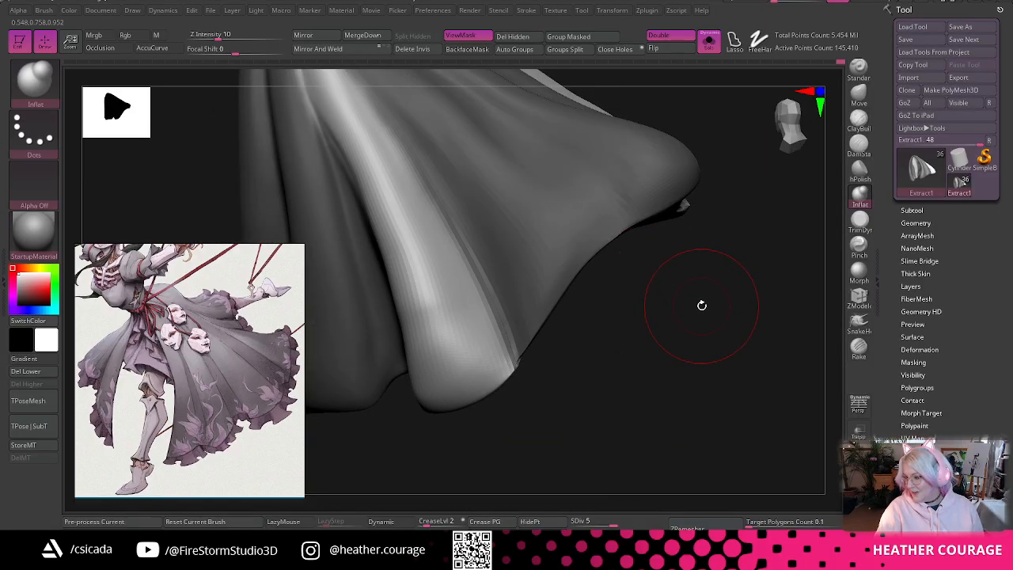
mouse_move(695, 295)
mouse_down()
mouse_move(715, 308)
mouse_move(704, 293)
mouse_up()
key(shift)
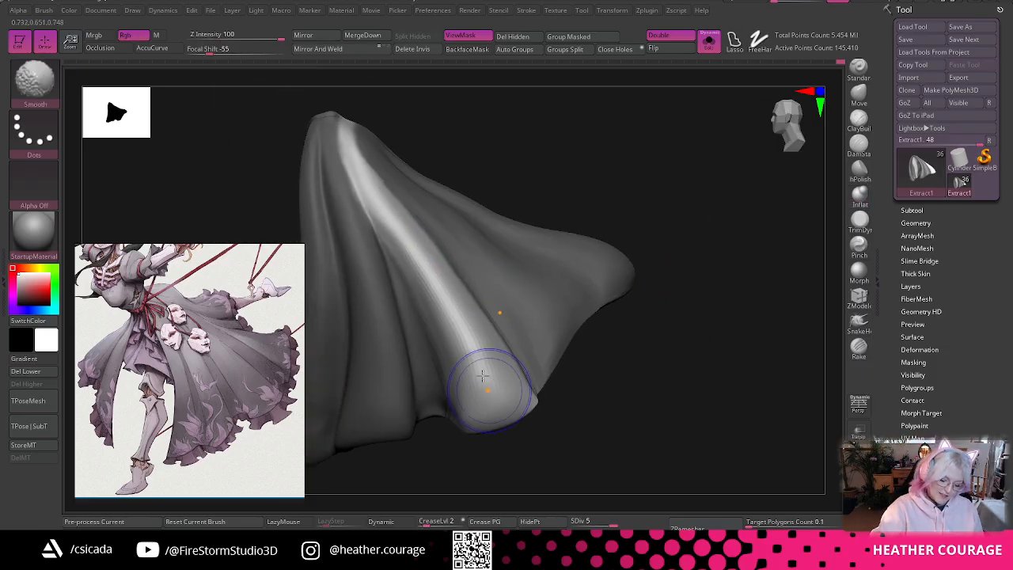
shift+drag(486, 396, 483, 404)
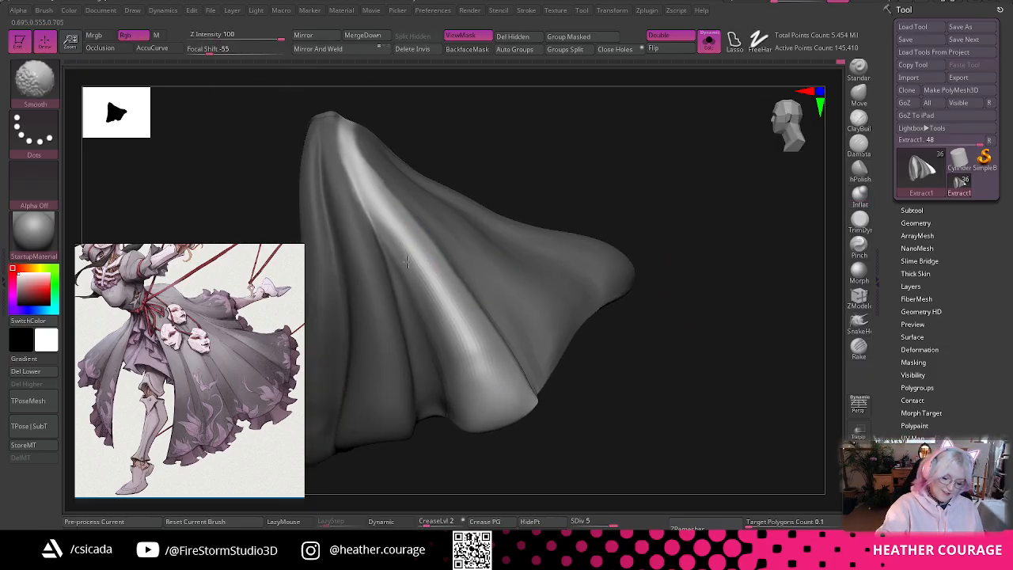
mouse_move(679, 378)
mouse_down()
mouse_move(632, 248)
mouse_move(601, 287)
mouse_move(644, 310)
mouse_move(656, 224)
mouse_move(656, 316)
mouse_up()
key(shift)
- Pull the lower corner and long side edge of the unmasked fold outward with the Move brush
key(space)
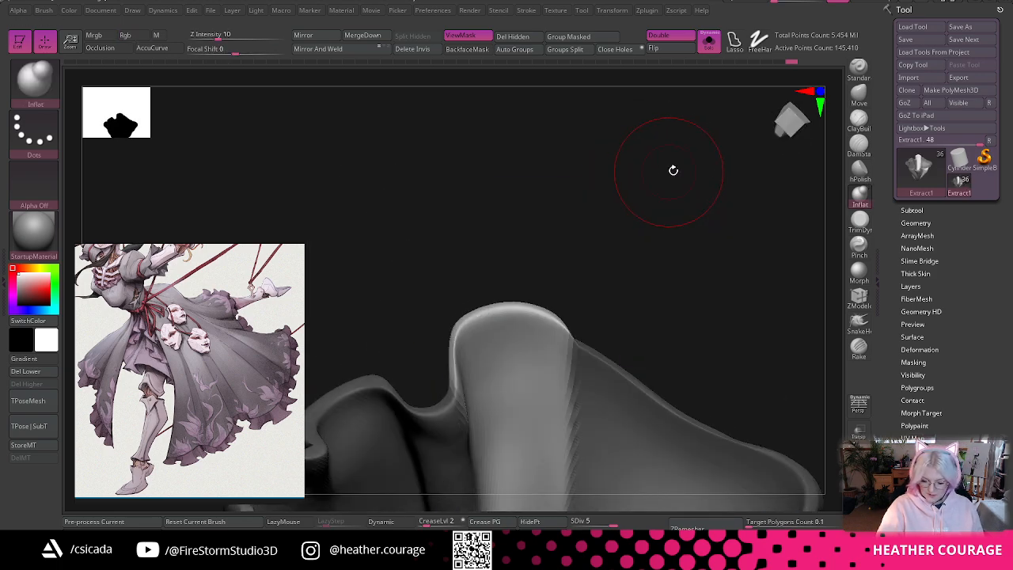
drag(673, 170, 680, 420)
key(f)
click(796, 110)
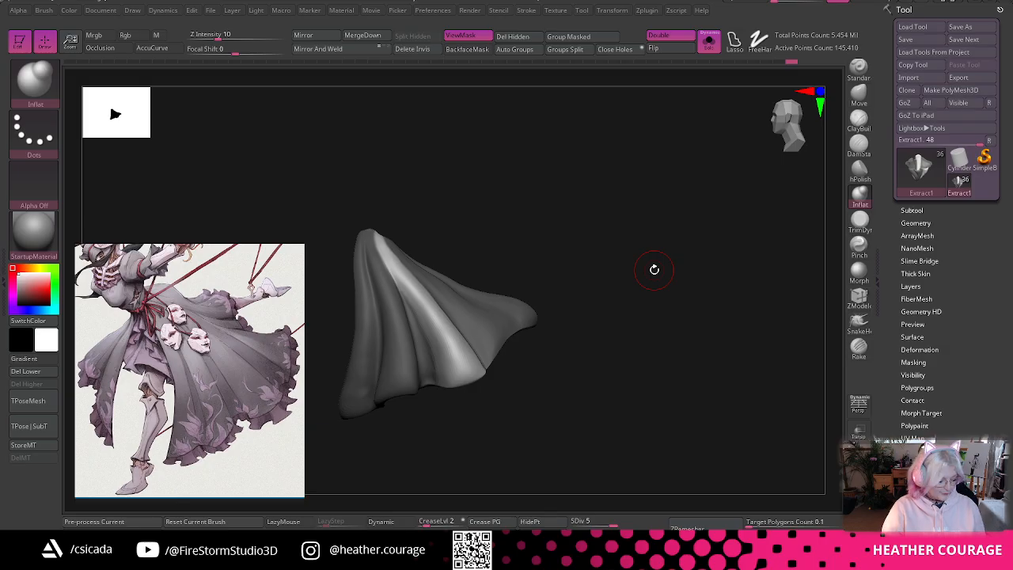
mouse_move(654, 269)
mouse_down()
mouse_move(639, 382)
mouse_move(678, 452)
mouse_move(688, 443)
mouse_up()
click(859, 94)
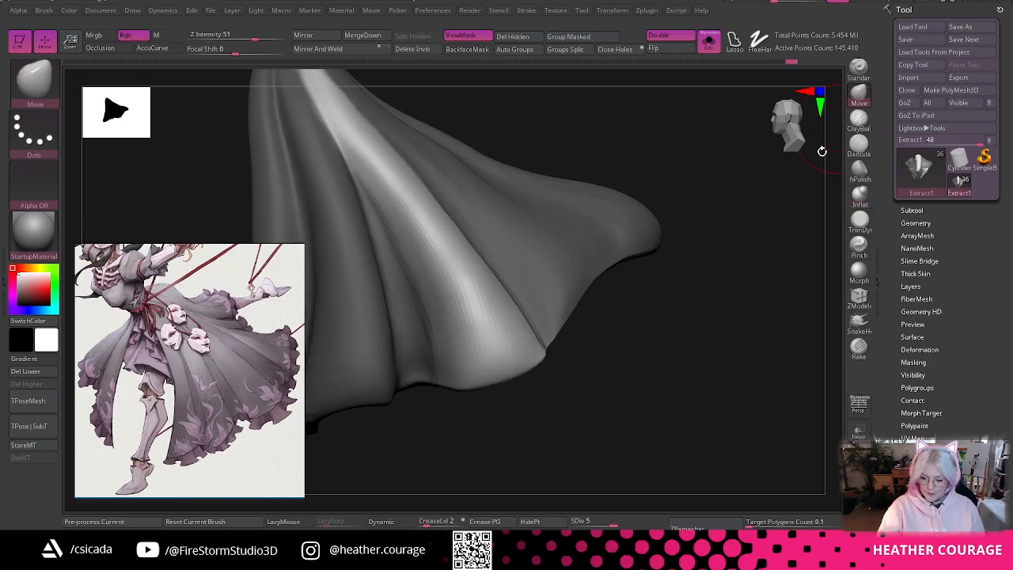
key(space)
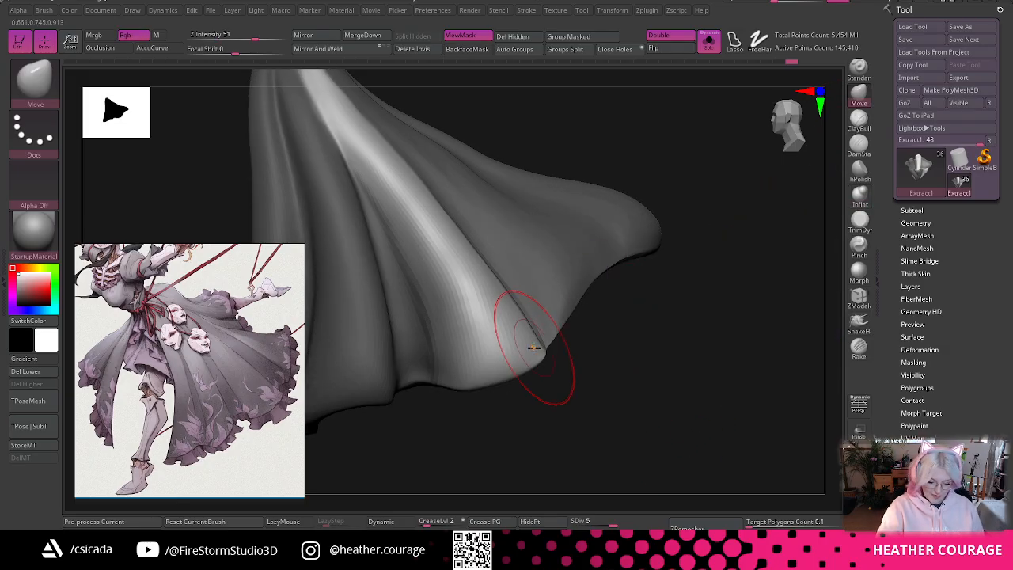
drag(547, 341, 525, 319)
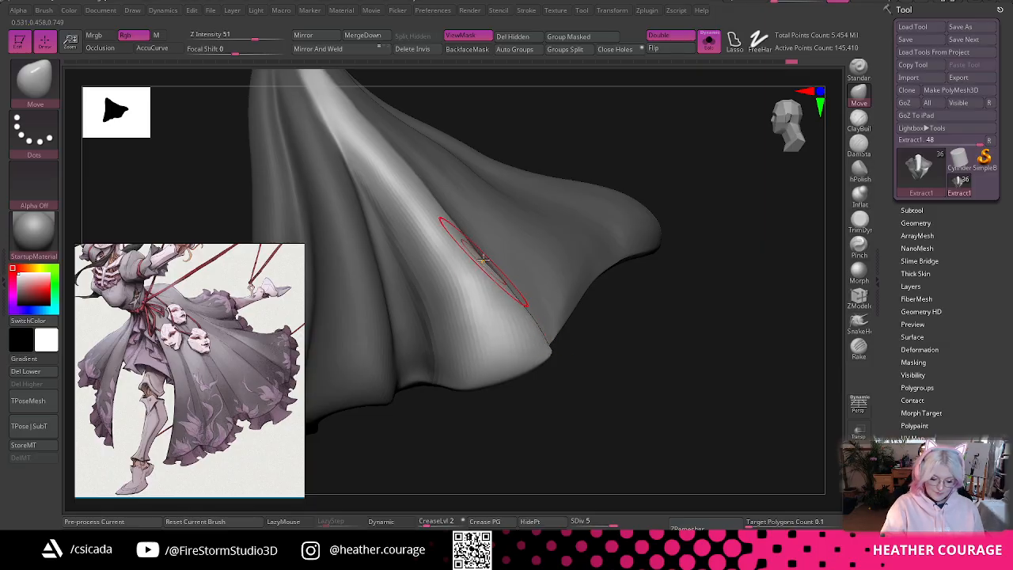
drag(649, 340, 676, 316)
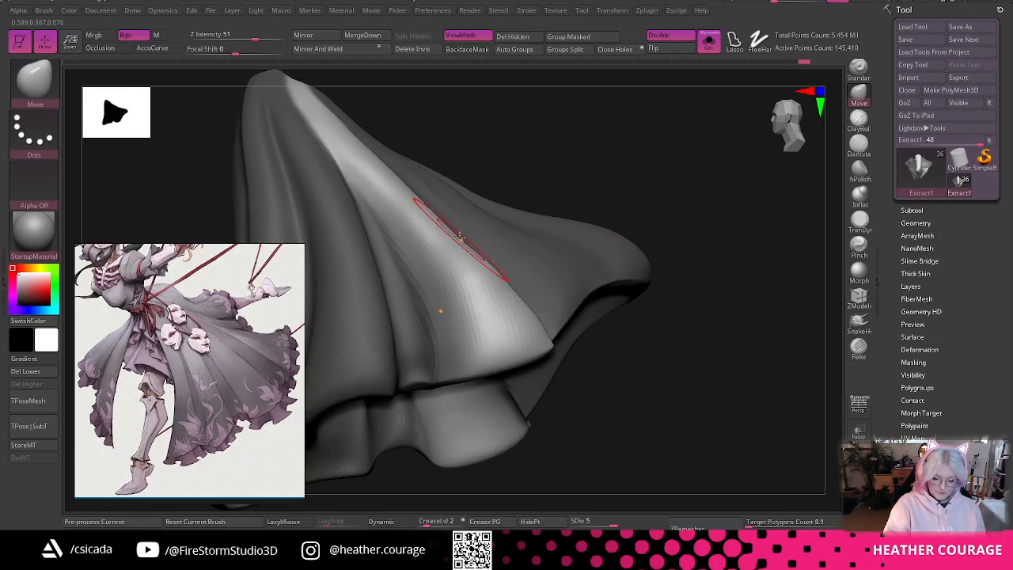
drag(592, 176, 588, 240)
- Smooth the side edge and lower corner of the unmasked fold from the front and side
shift+drag(467, 249, 502, 301)
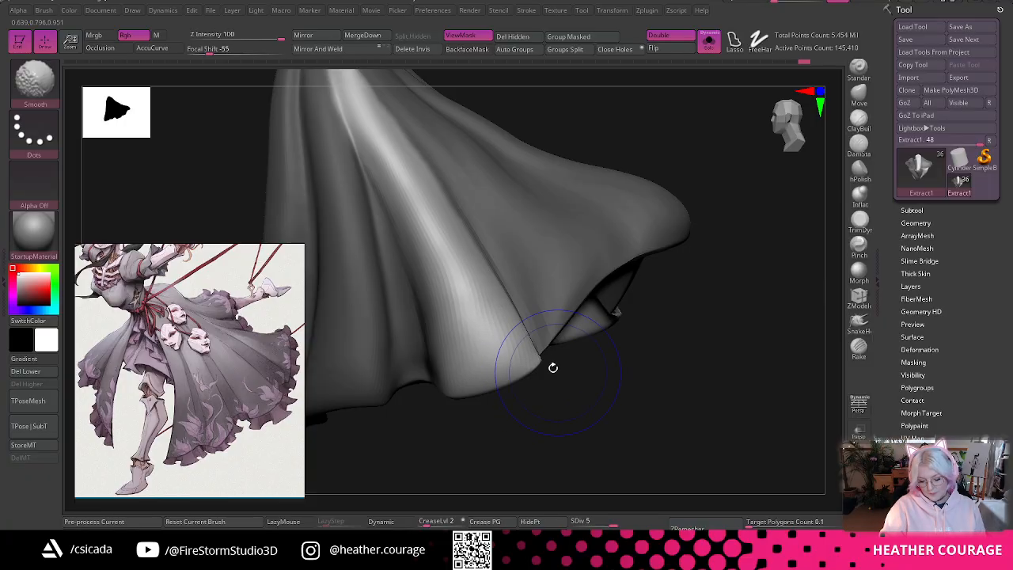
shift+drag(548, 340, 543, 357)
drag(630, 404, 526, 408)
shift+drag(565, 368, 531, 348)
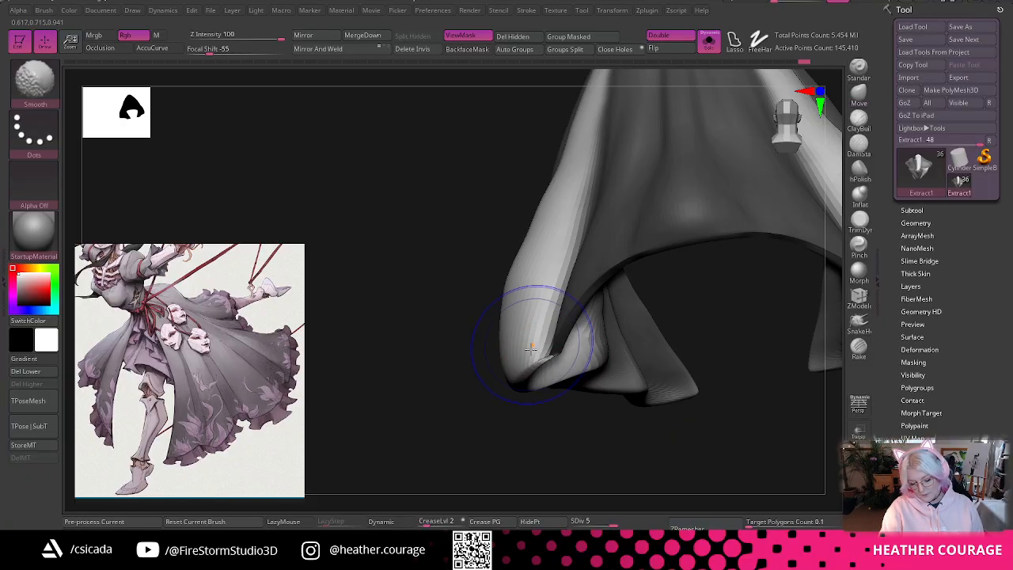
- Reshape the unmasked fold's lower tip with the Move brush and smooth its side profile
drag(549, 405, 525, 420)
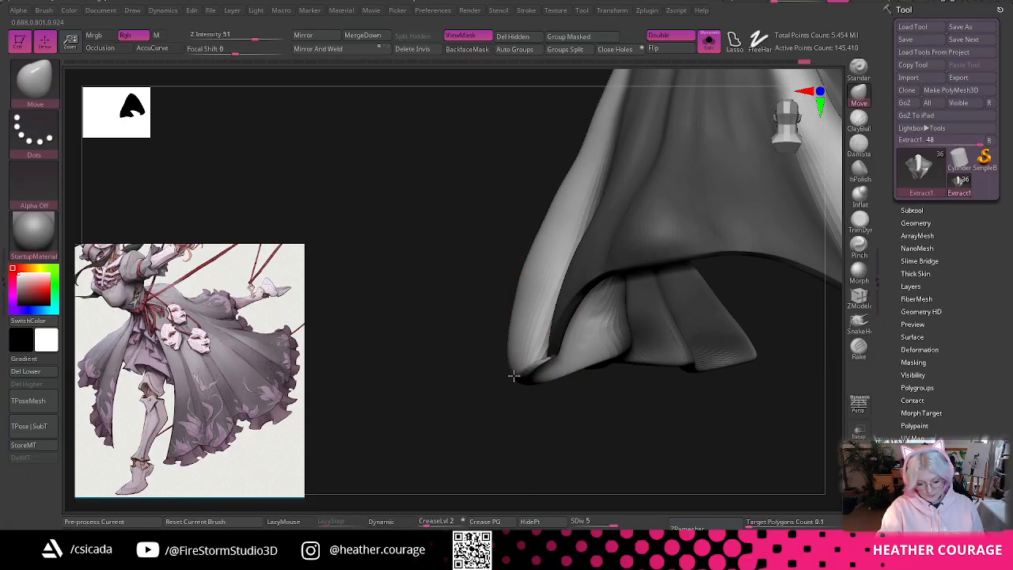
drag(513, 376, 509, 361)
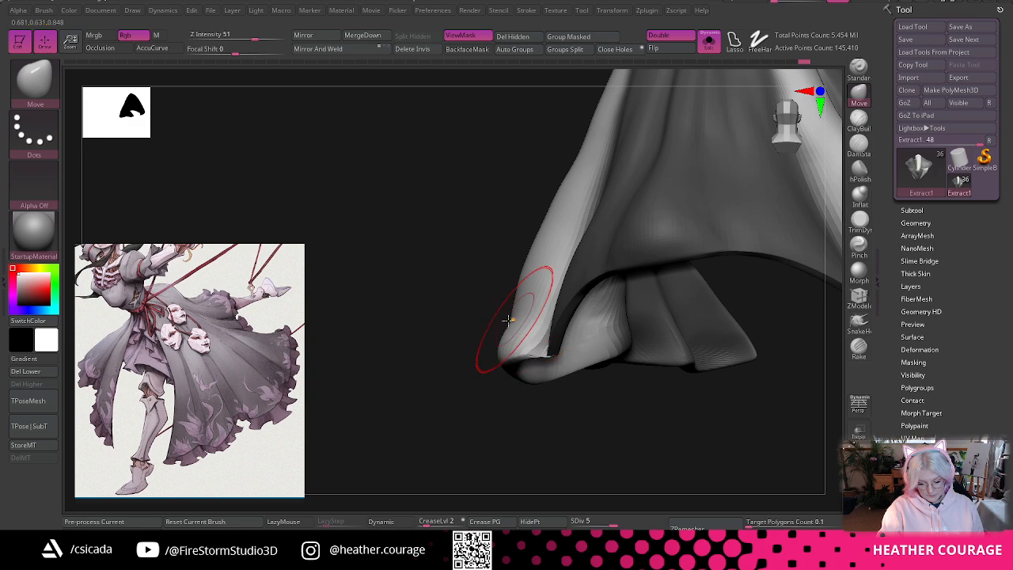
mouse_move(510, 323)
shift+mouse_down()
mouse_move(513, 333)
mouse_move(543, 214)
shift+mouse_up()
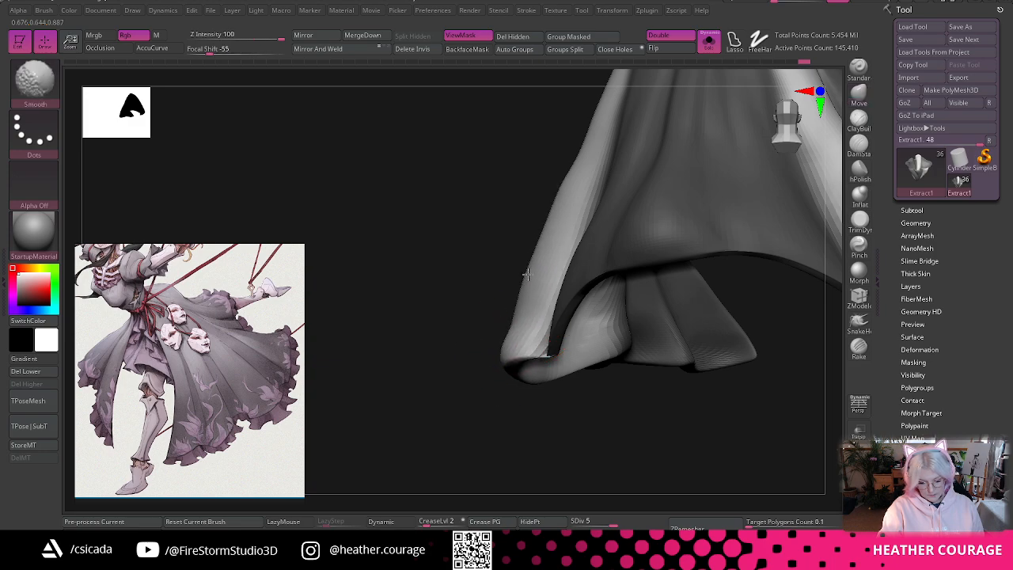
mouse_move(500, 387)
mouse_down()
mouse_move(579, 411)
mouse_move(596, 387)
mouse_move(488, 378)
mouse_up()
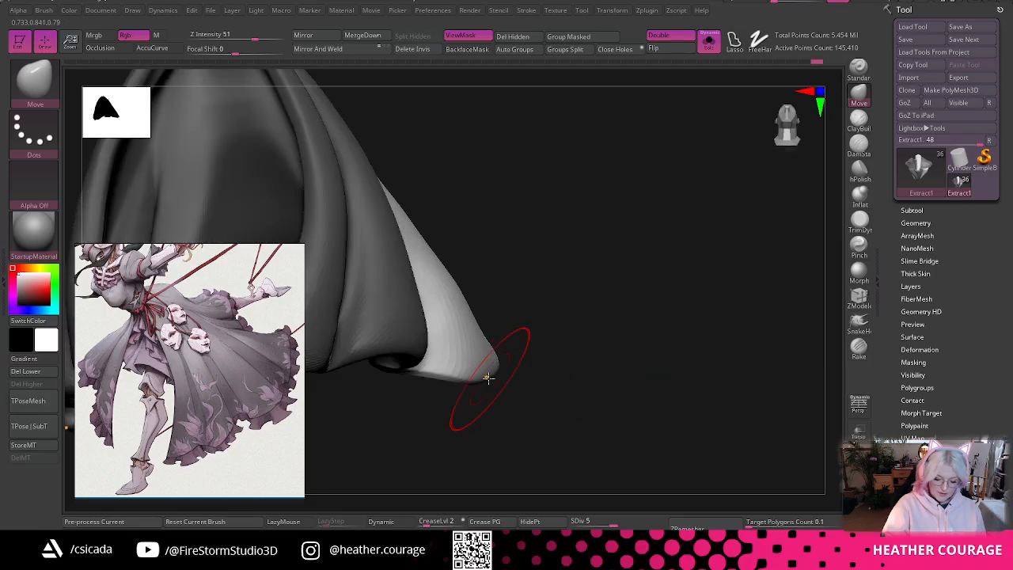
drag(554, 355, 540, 259)
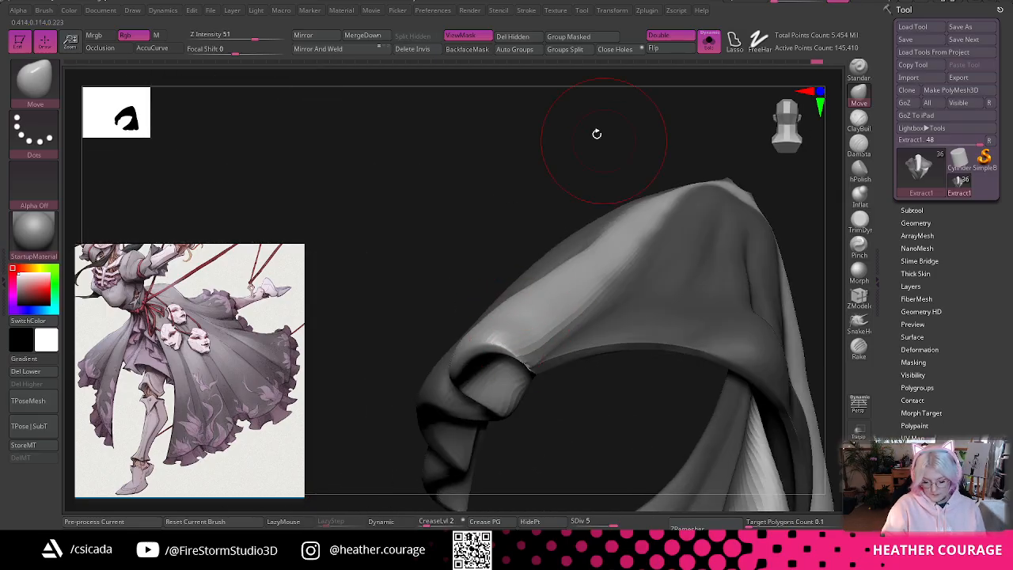
- Adjust the hem contour of the unmasked fold from the front with the Move brush
drag(597, 134, 706, 372)
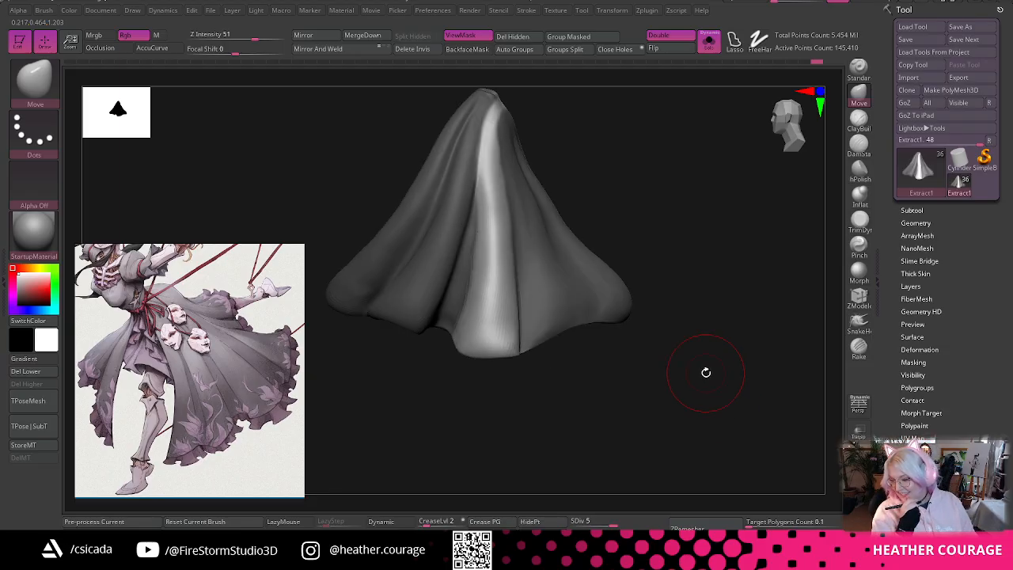
drag(736, 263, 478, 300)
drag(519, 346, 462, 339)
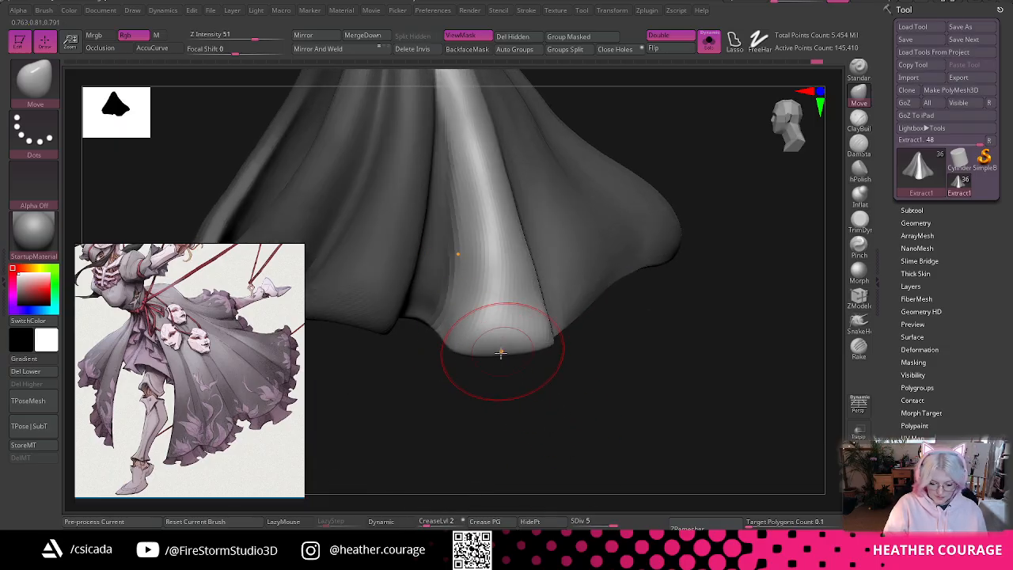
drag(574, 389, 490, 347)
- Invert the mask to smooth the cloth bordering the shaped fold, and clear the mask
mouse_move(682, 448)
mouse_down()
mouse_move(647, 377)
mouse_move(656, 427)
mouse_move(642, 432)
mouse_move(663, 470)
mouse_move(671, 432)
mouse_move(590, 378)
mouse_move(749, 303)
mouse_move(599, 339)
mouse_up()
key(ctrl)
key(shift)
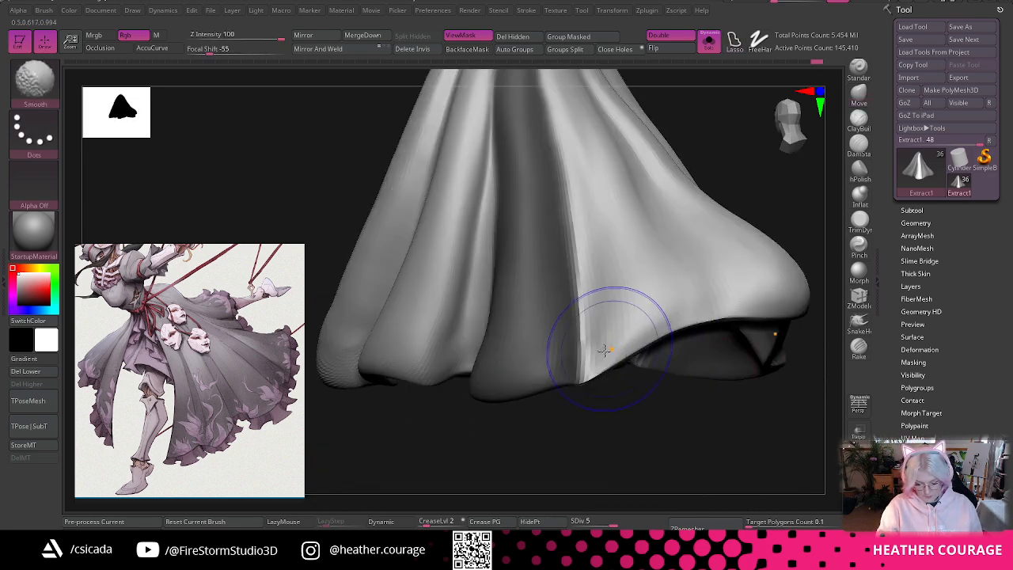
mouse_move(606, 470)
mouse_down()
mouse_move(640, 385)
mouse_move(749, 228)
mouse_move(718, 193)
mouse_move(750, 186)
mouse_up()
key(space)
drag(739, 199, 804, 120)
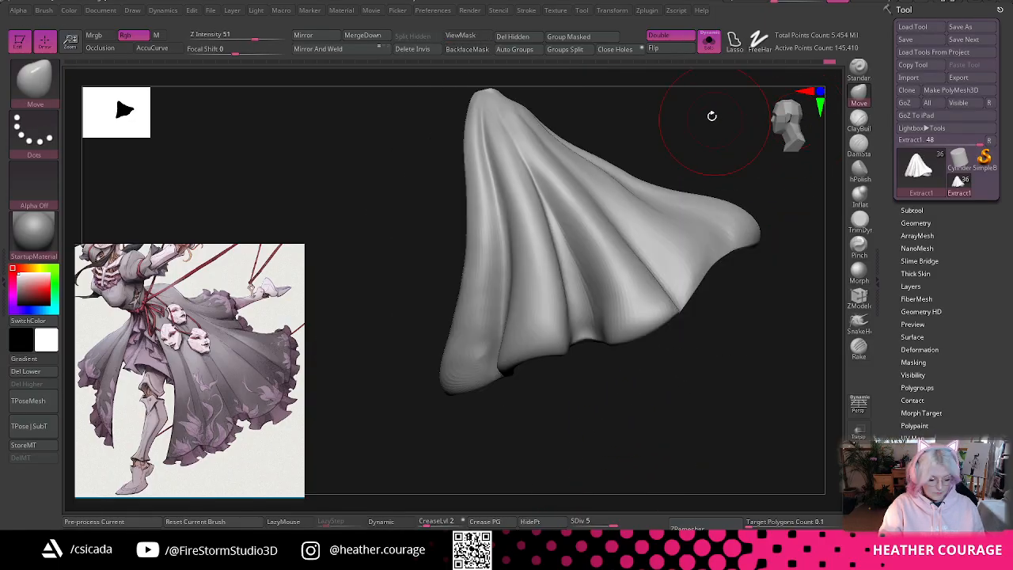
- Lasso-mask a narrow strip along the outer side of the large fold, running from the upper skirt to the hem
mouse_move(712, 115)
mouse_down()
mouse_move(628, 209)
mouse_move(681, 195)
mouse_move(630, 182)
mouse_up()
key(space)
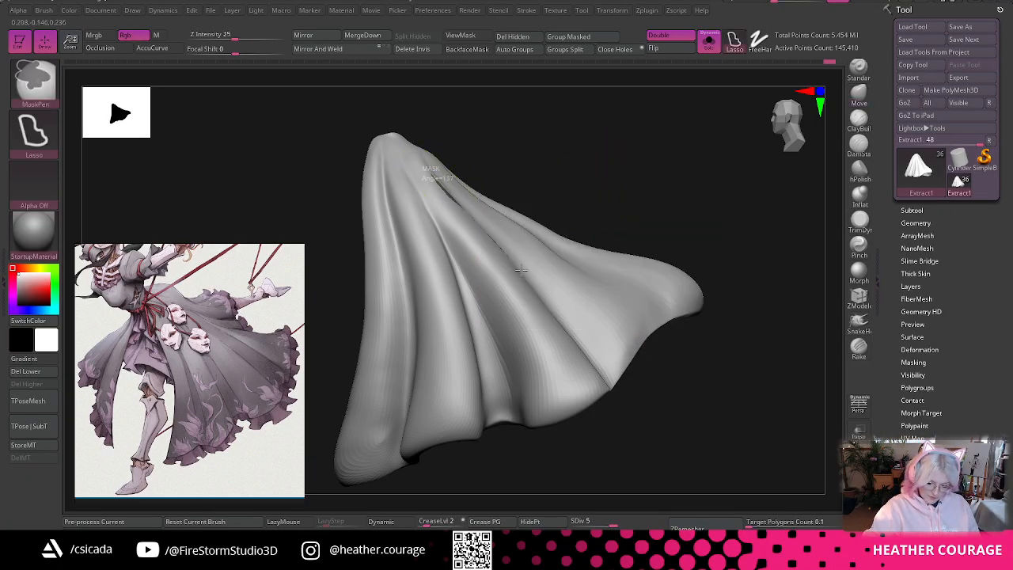
mouse_move(565, 322)
ctrl+mouse_down()
mouse_move(611, 389)
mouse_move(644, 396)
mouse_move(420, 149)
ctrl+mouse_up()
mouse_move(649, 157)
mouse_down()
mouse_move(627, 167)
mouse_move(670, 167)
mouse_move(660, 192)
mouse_up()
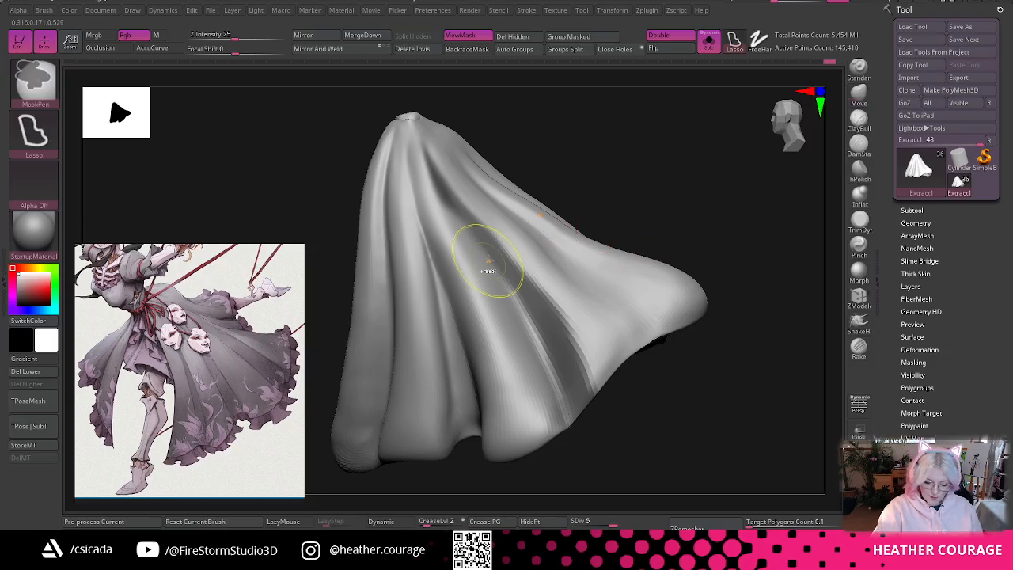
mouse_move(546, 359)
ctrl+mouse_down()
mouse_move(565, 423)
mouse_move(590, 425)
ctrl+mouse_up()
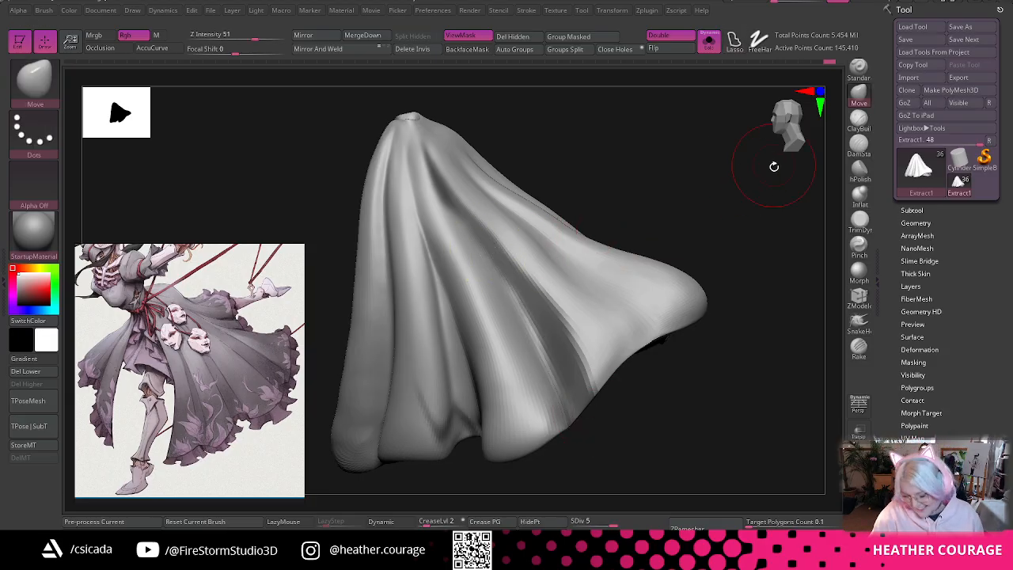
drag(781, 135, 791, 125)
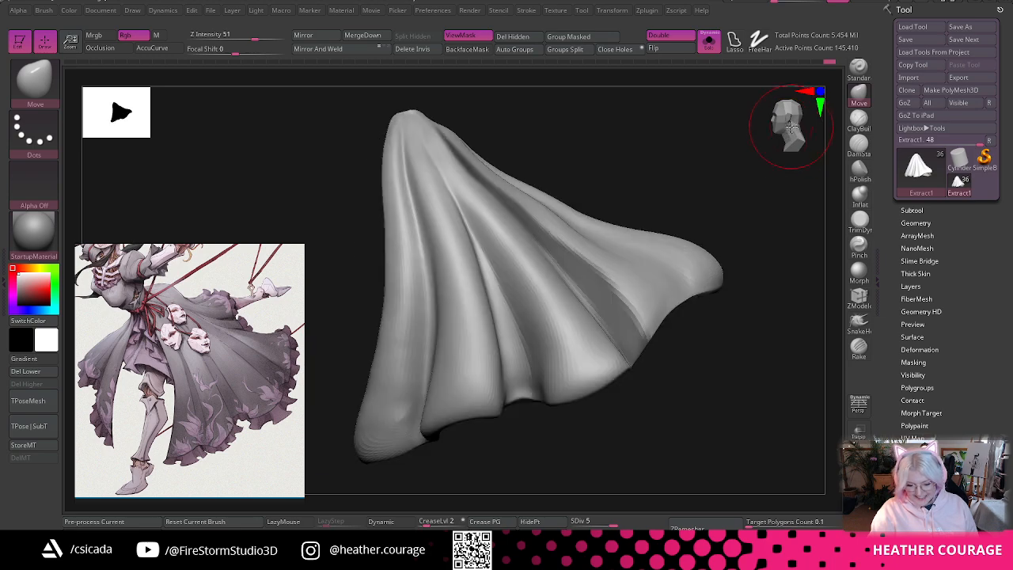
drag(739, 165, 696, 185)
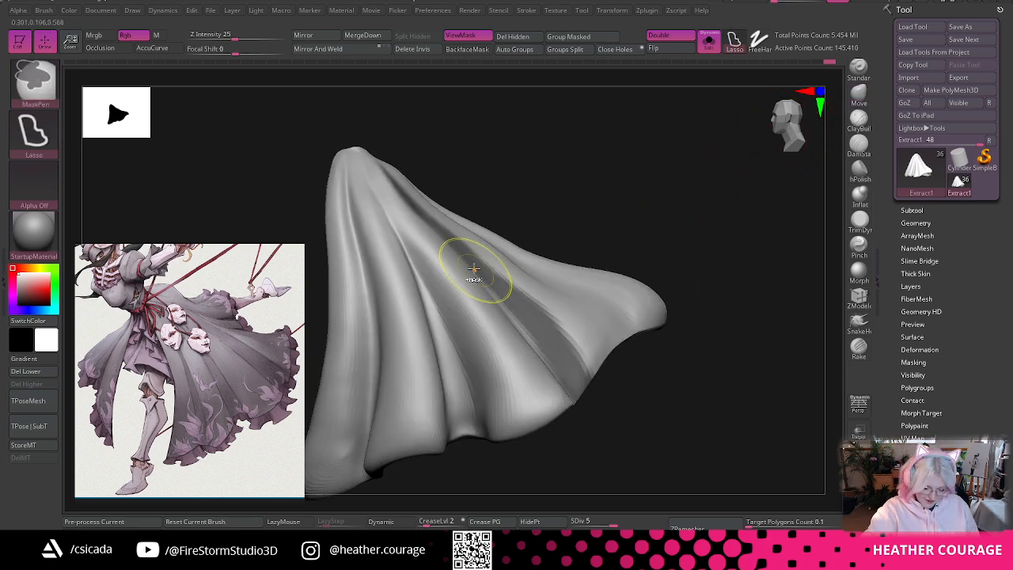
mouse_move(541, 362)
ctrl+mouse_down()
mouse_move(595, 419)
mouse_move(549, 335)
mouse_move(482, 273)
ctrl+mouse_up()
mouse_move(534, 118)
mouse_down()
mouse_move(588, 181)
mouse_move(672, 156)
mouse_move(666, 173)
mouse_up()
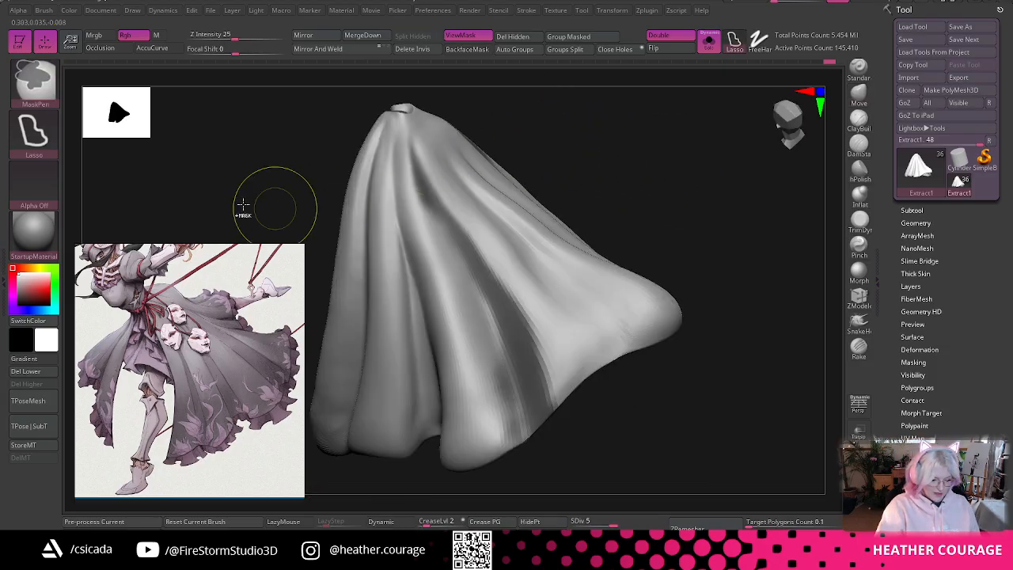
- Switch the mask stroke to FreeHand, reduce the draw size, and refine the outer edge of the masked strip
click(33, 131)
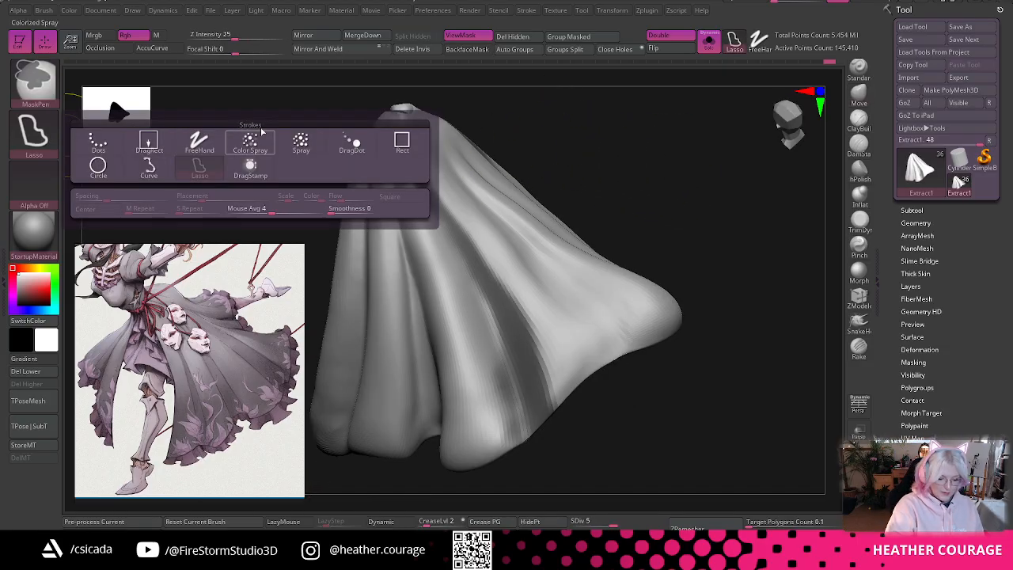
click(199, 142)
key(space)
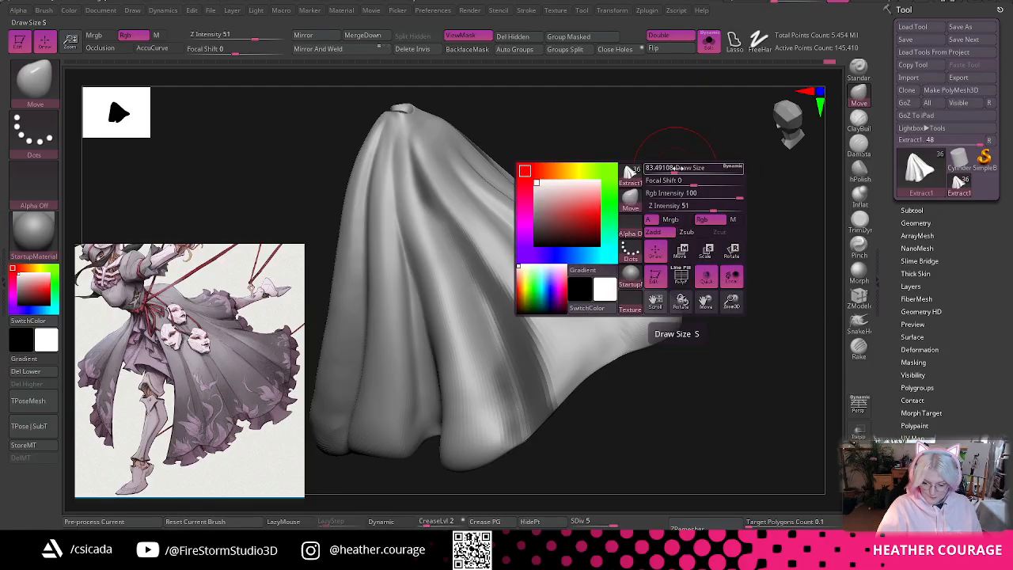
drag(690, 168, 662, 169)
key(ctrl)
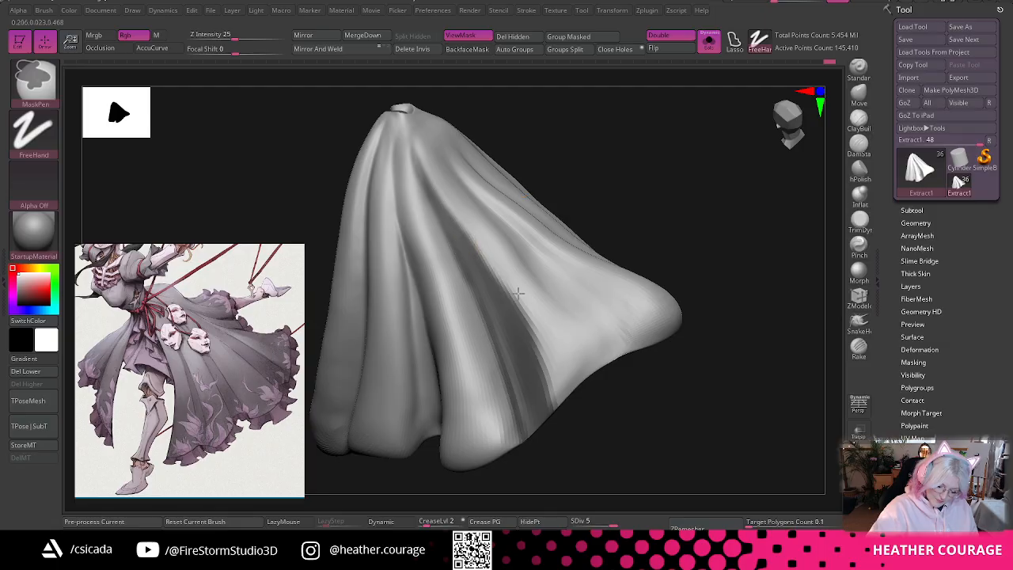
ctrl+alt+drag(518, 294, 568, 408)
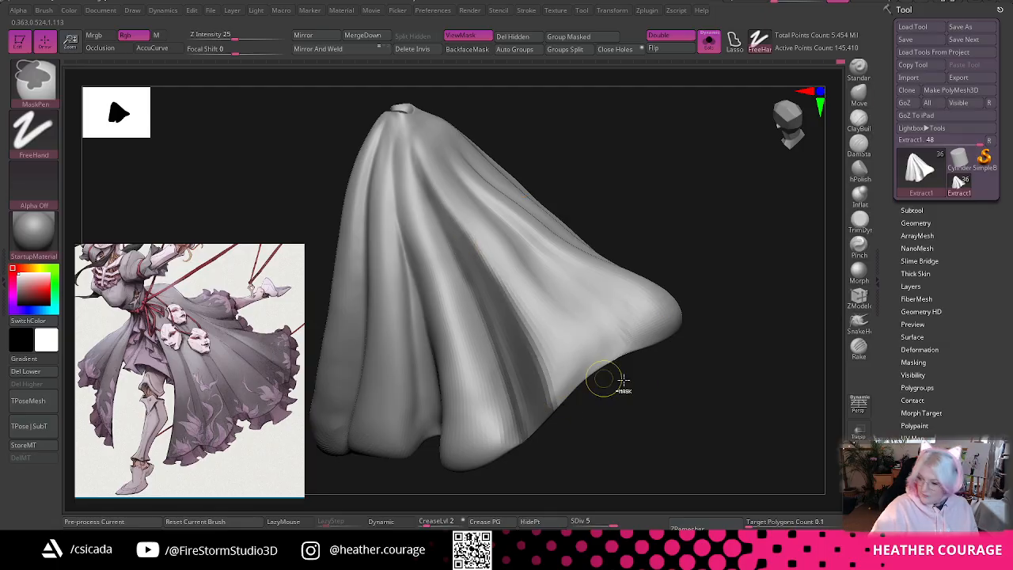
- Refine the masked strip on the inside of the skirt, extending it to the corner at the hem
mouse_move(696, 386)
mouse_down()
mouse_move(709, 389)
mouse_move(669, 307)
mouse_move(644, 178)
mouse_move(672, 127)
mouse_move(667, 217)
mouse_move(633, 274)
mouse_move(655, 366)
mouse_up()
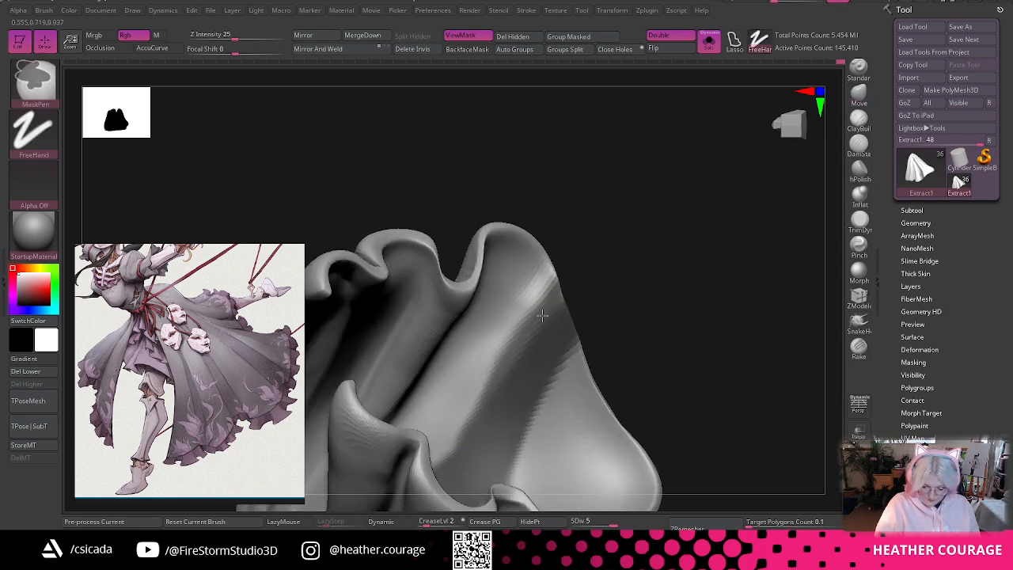
mouse_move(689, 254)
mouse_down()
mouse_move(655, 345)
mouse_move(705, 300)
mouse_up()
drag(760, 264, 751, 210)
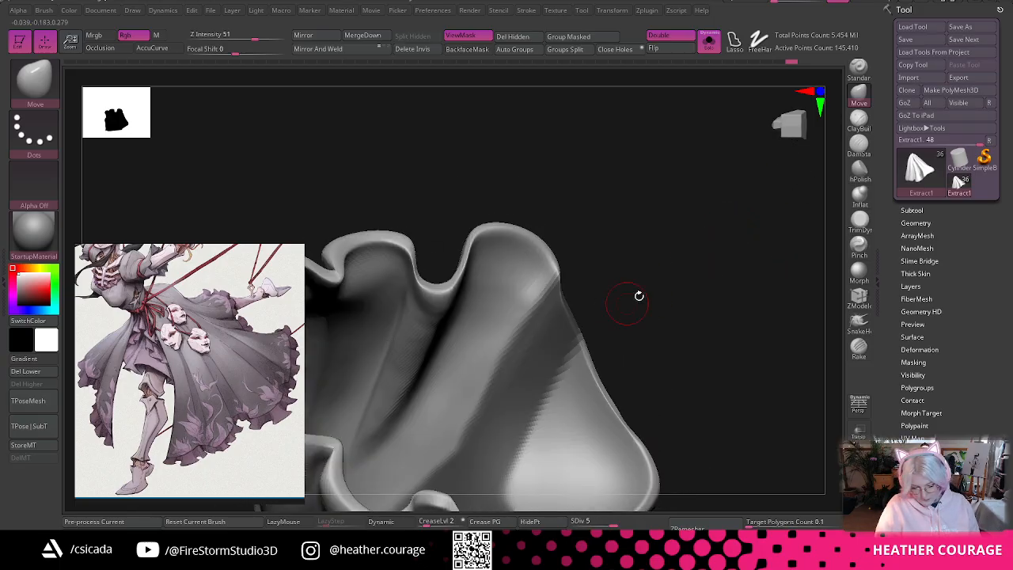
key(ctrl)
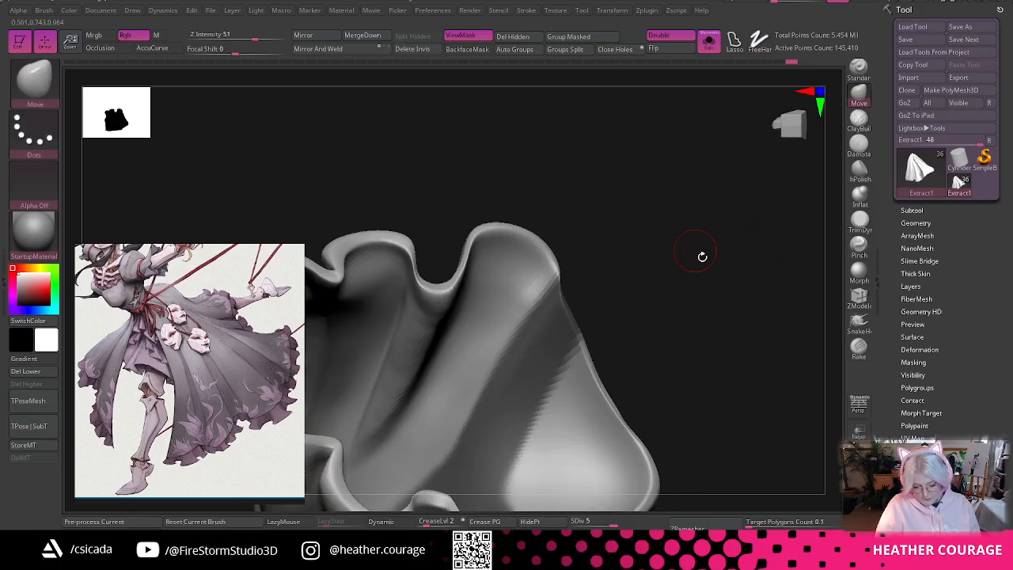
- Touch up the masked band on the inside of the skirt around its central peak
mouse_move(701, 255)
mouse_down()
mouse_move(714, 337)
mouse_move(723, 163)
mouse_move(744, 252)
mouse_up()
key(ctrl)
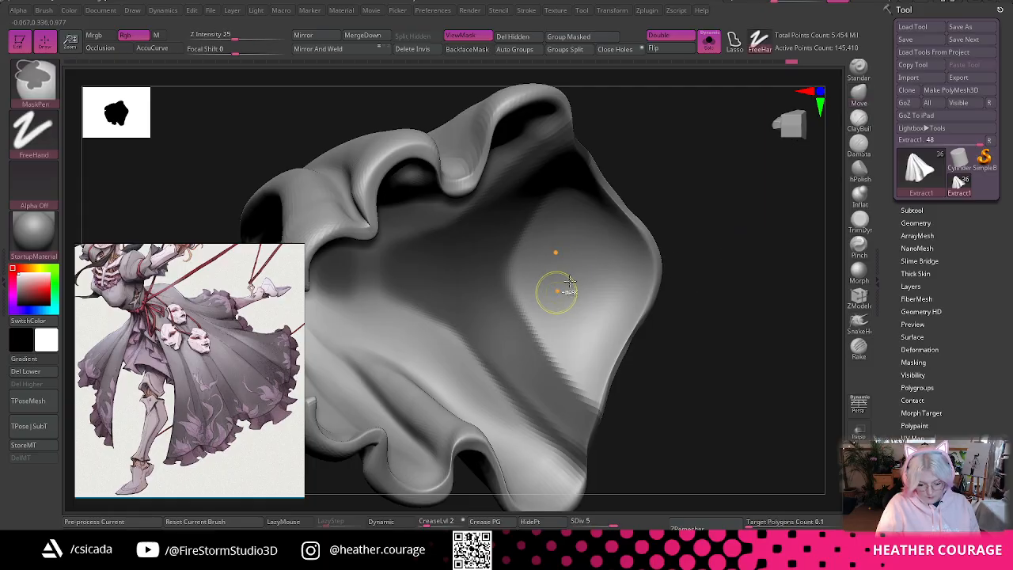
mouse_move(697, 332)
mouse_down()
mouse_move(673, 308)
mouse_move(723, 261)
mouse_move(749, 323)
mouse_move(701, 224)
mouse_move(753, 174)
mouse_up()
drag(789, 110, 803, 120)
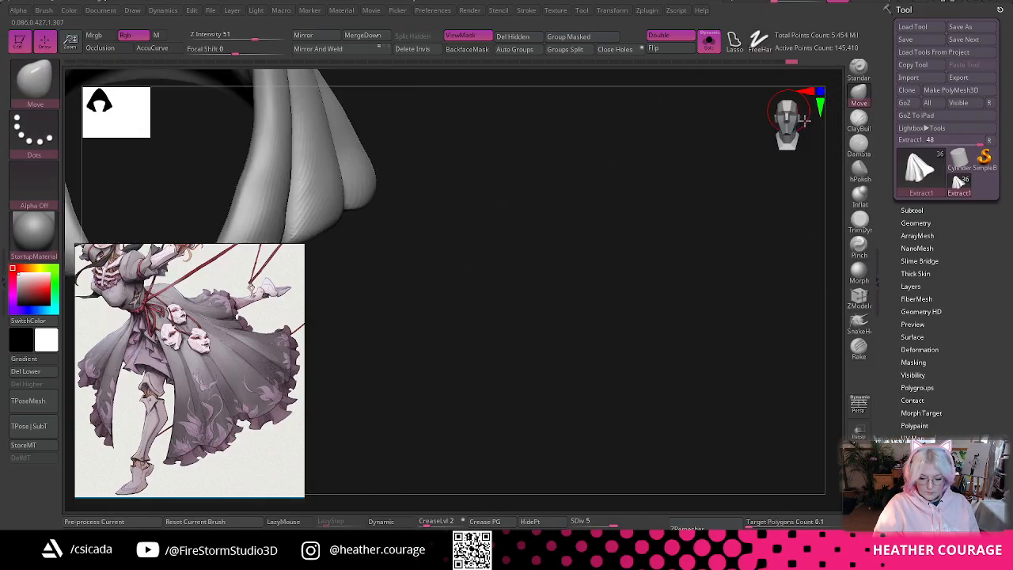
drag(632, 240, 692, 261)
mouse_move(463, 169)
ctrl+mouse_down()
mouse_move(466, 192)
mouse_move(478, 166)
mouse_move(455, 198)
mouse_move(489, 251)
ctrl+mouse_up()
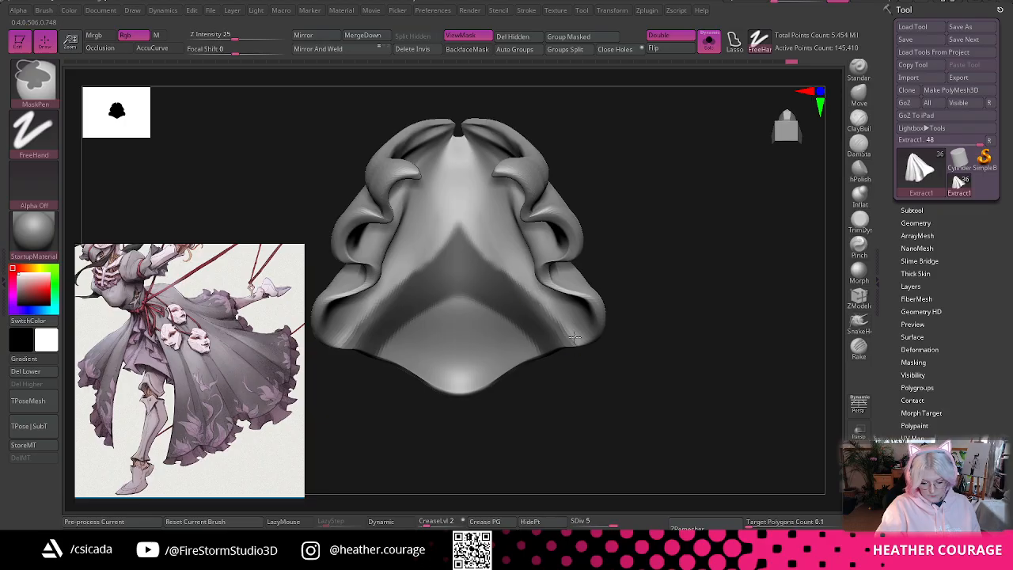
ctrl+right_drag(673, 361, 662, 359)
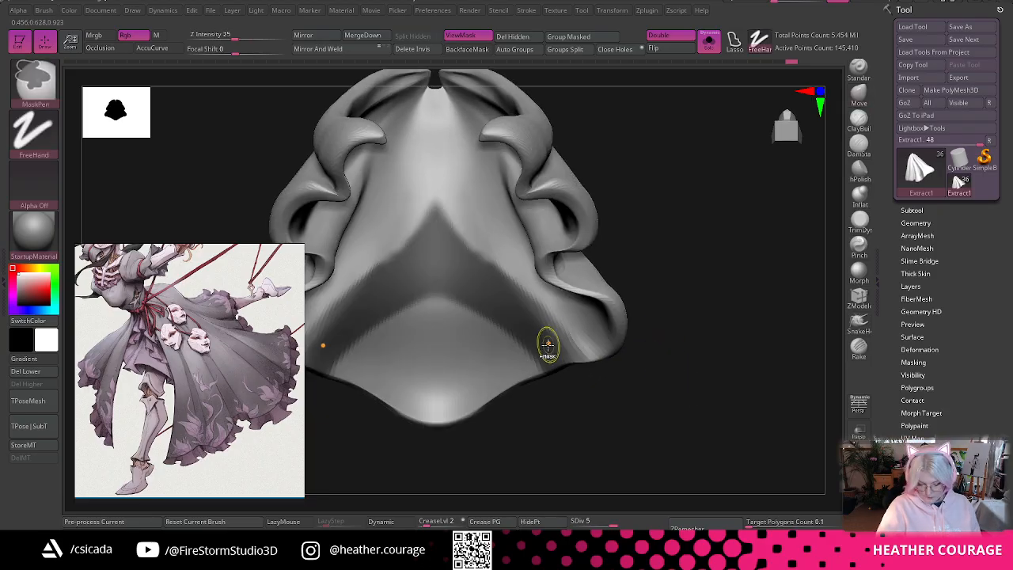
- Even out the masked strip on the skirt's outer side down to the hem, and invert the mask
mouse_move(703, 300)
mouse_down()
mouse_move(714, 357)
mouse_move(697, 369)
mouse_up()
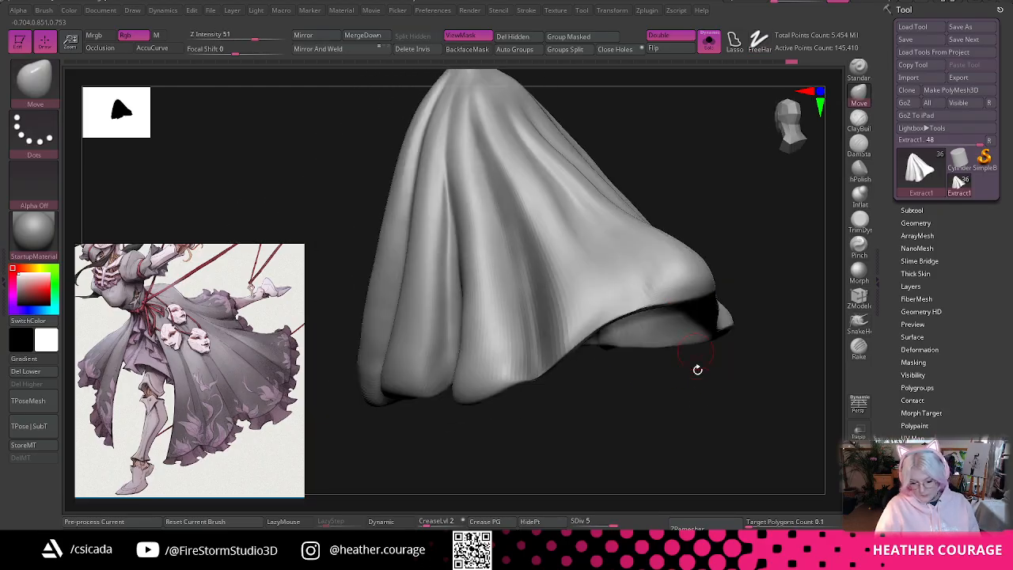
drag(678, 436, 614, 414)
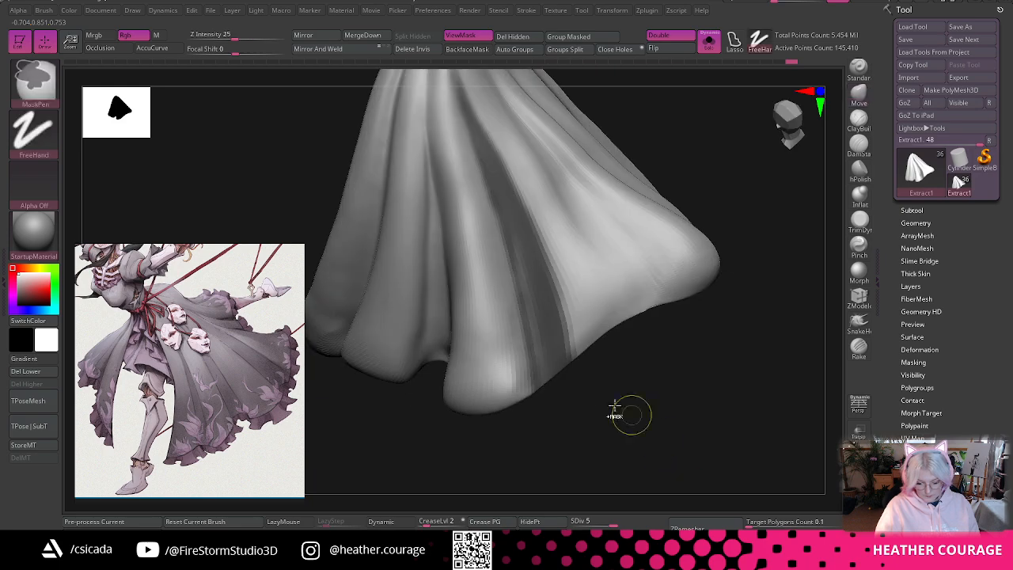
ctrl+drag(495, 181, 547, 388)
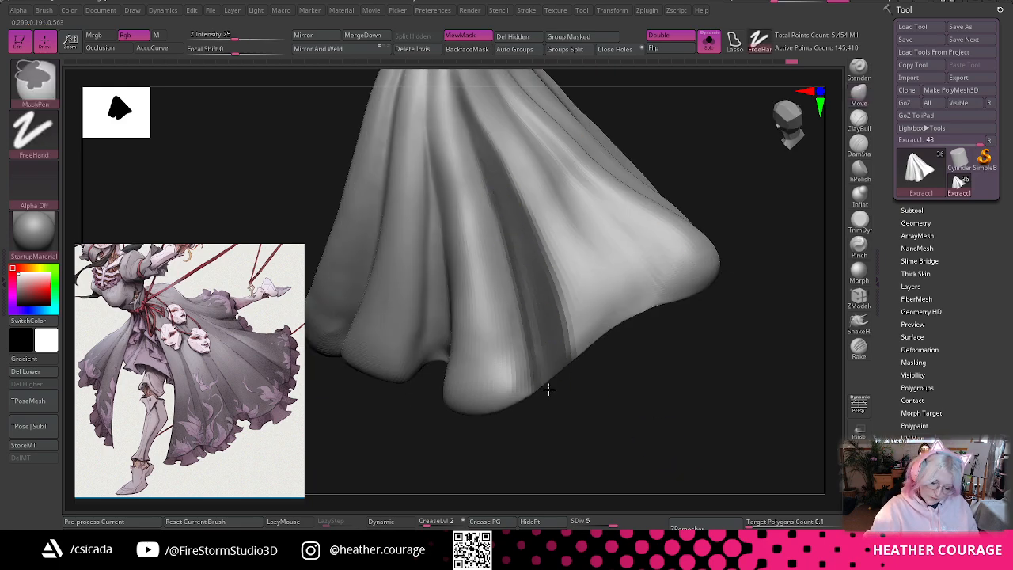
ctrl+drag(502, 187, 539, 407)
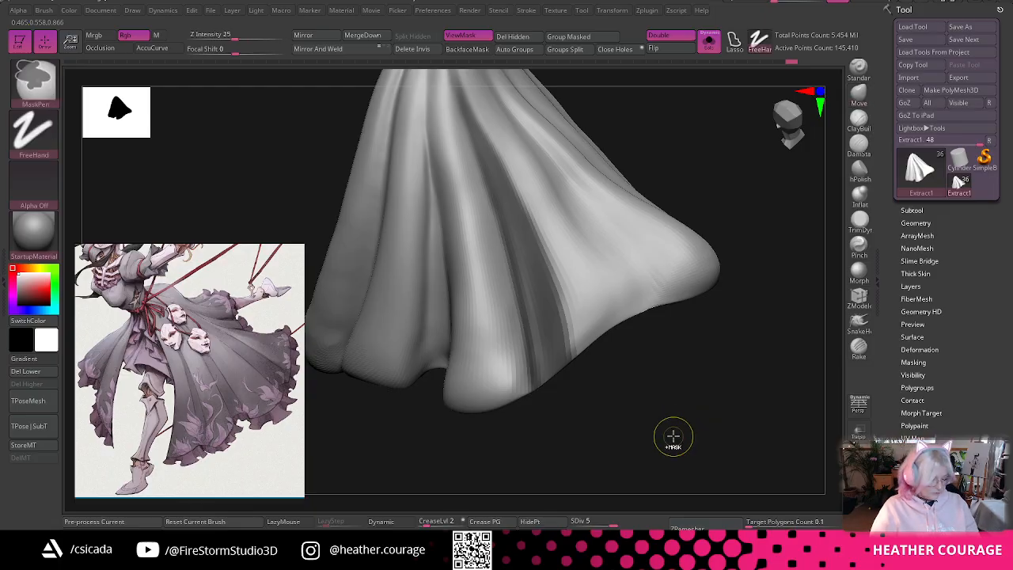
ctrl+click(675, 437)
- Erase more of the mask inside the skirt to widen the unmasked strip toward the neighbouring folds
drag(700, 377, 683, 152)
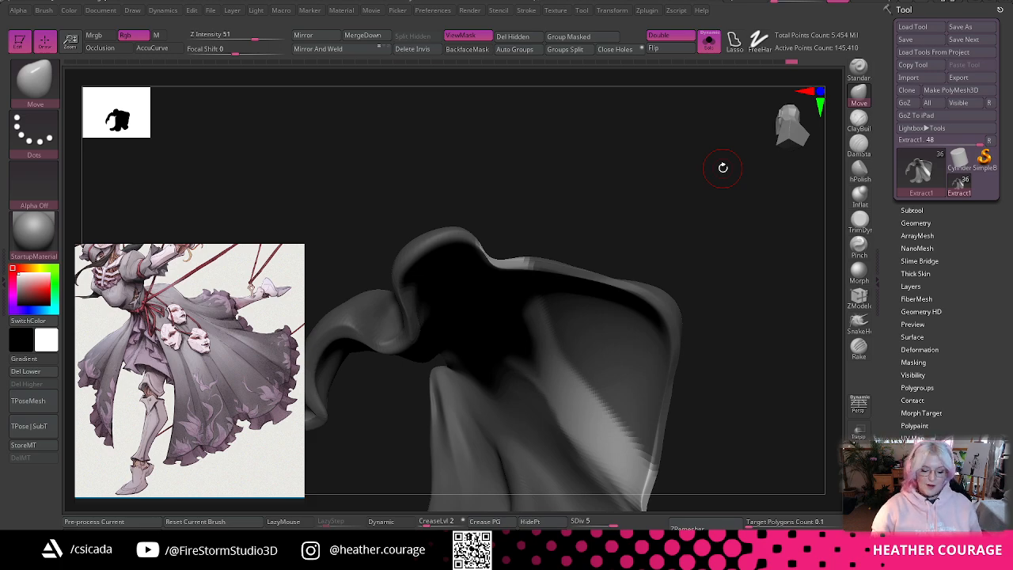
drag(748, 274, 748, 196)
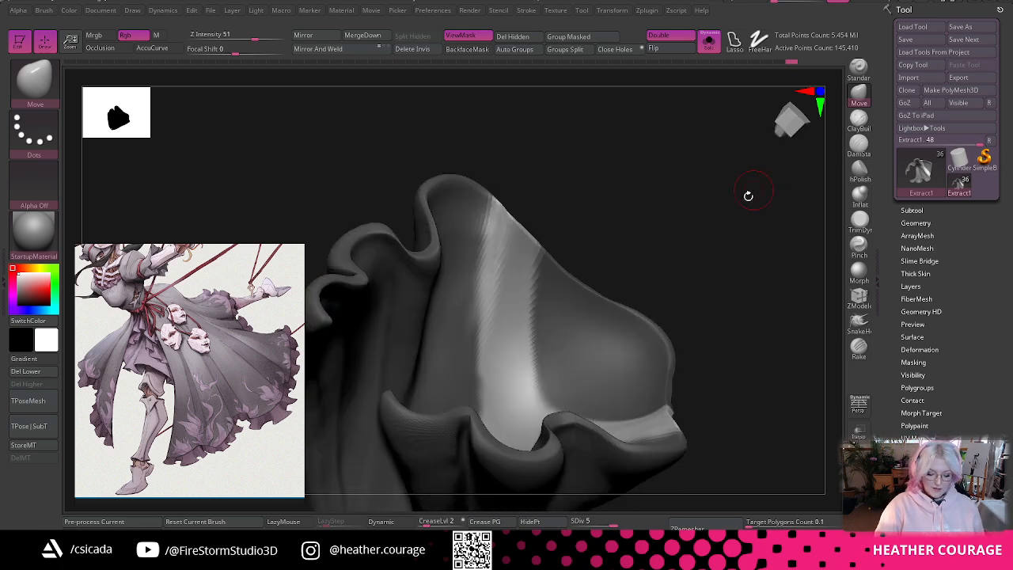
mouse_move(734, 243)
mouse_down()
mouse_move(716, 267)
mouse_move(727, 293)
mouse_up()
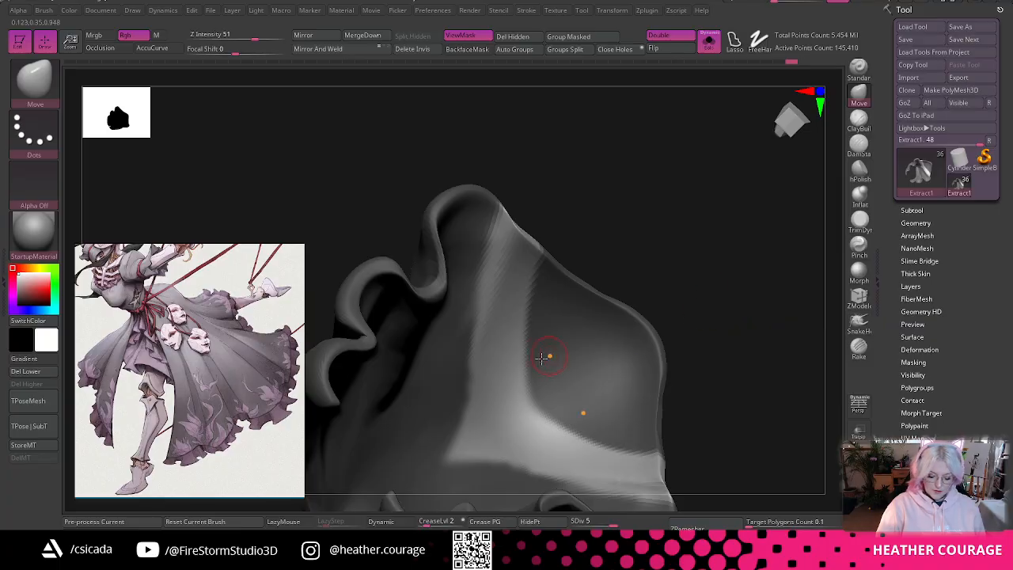
key(ctrl)
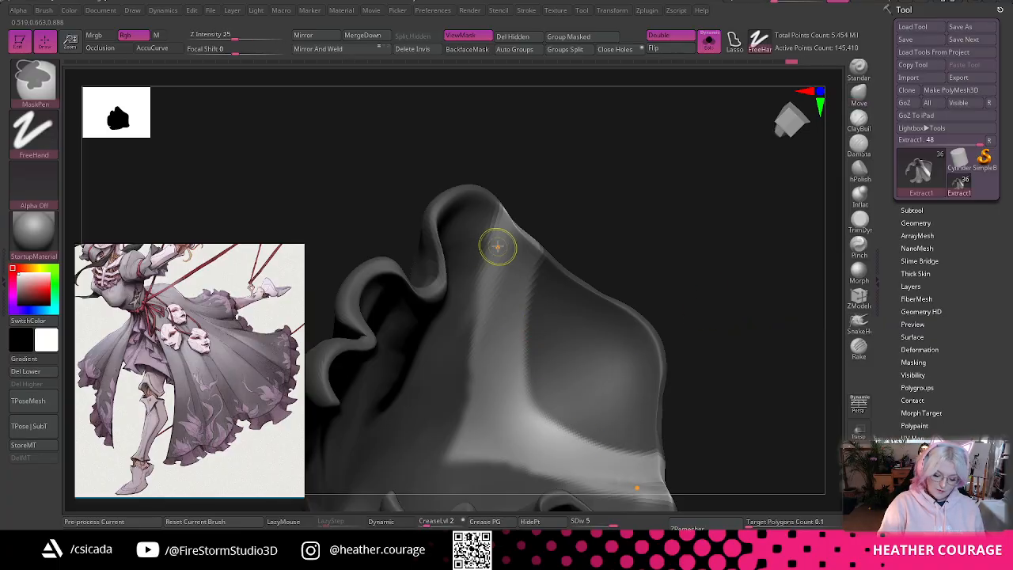
mouse_move(463, 356)
ctrl+alt+mouse_down()
mouse_move(415, 478)
mouse_move(488, 251)
ctrl+alt+mouse_up()
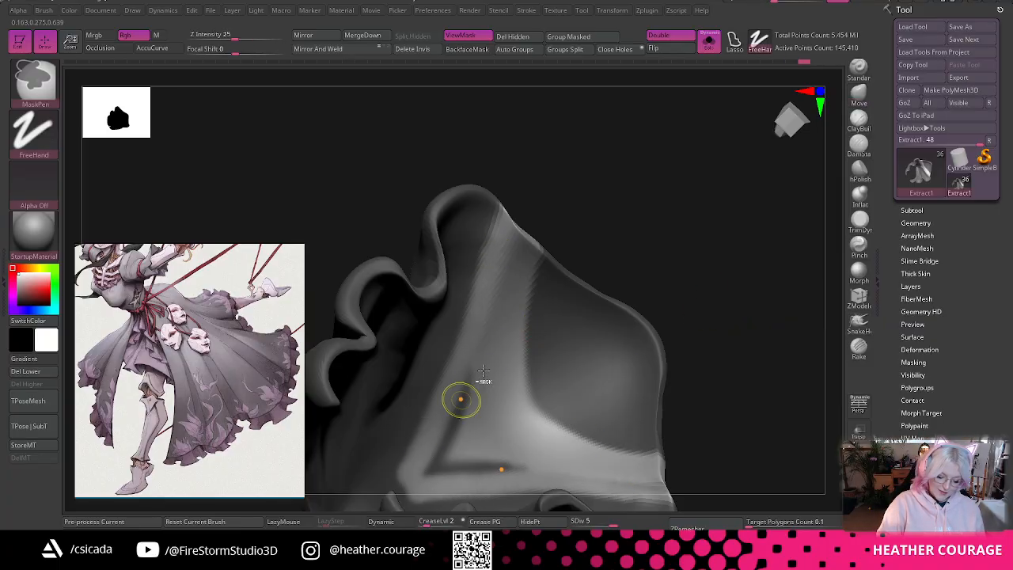
ctrl+alt+drag(530, 306, 430, 480)
ctrl+drag(531, 299, 426, 486)
mouse_move(673, 240)
mouse_down()
mouse_move(673, 145)
mouse_move(726, 193)
mouse_up()
mouse_move(396, 383)
ctrl+mouse_down()
mouse_move(385, 397)
mouse_move(514, 299)
mouse_move(417, 367)
mouse_move(545, 224)
mouse_move(420, 350)
mouse_move(511, 246)
mouse_move(561, 254)
mouse_move(545, 295)
mouse_move(409, 390)
ctrl+mouse_up()
- Switch to the ClayBuildup brush, try a stroke down the unmasked outer strip, and enlarge the draw size
mouse_move(754, 231)
mouse_down()
mouse_move(745, 303)
mouse_move(742, 287)
mouse_up()
mouse_move(696, 332)
mouse_down()
mouse_move(751, 341)
mouse_move(707, 411)
mouse_move(744, 308)
mouse_move(712, 280)
mouse_move(703, 221)
mouse_move(748, 246)
mouse_move(666, 312)
mouse_up()
key(b)
key(c)
key(b)
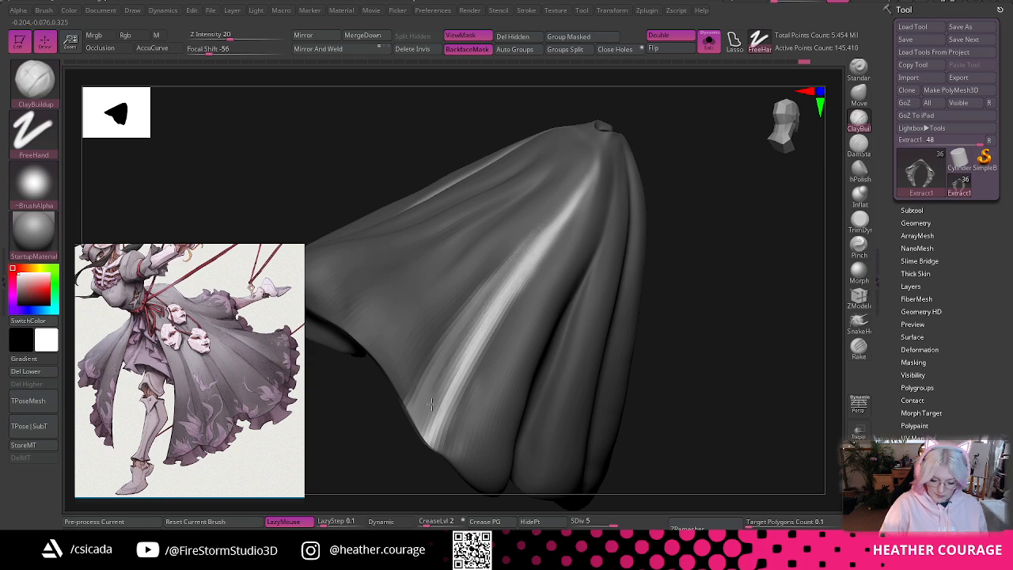
drag(565, 216, 468, 356)
key(space)
drag(564, 243, 573, 243)
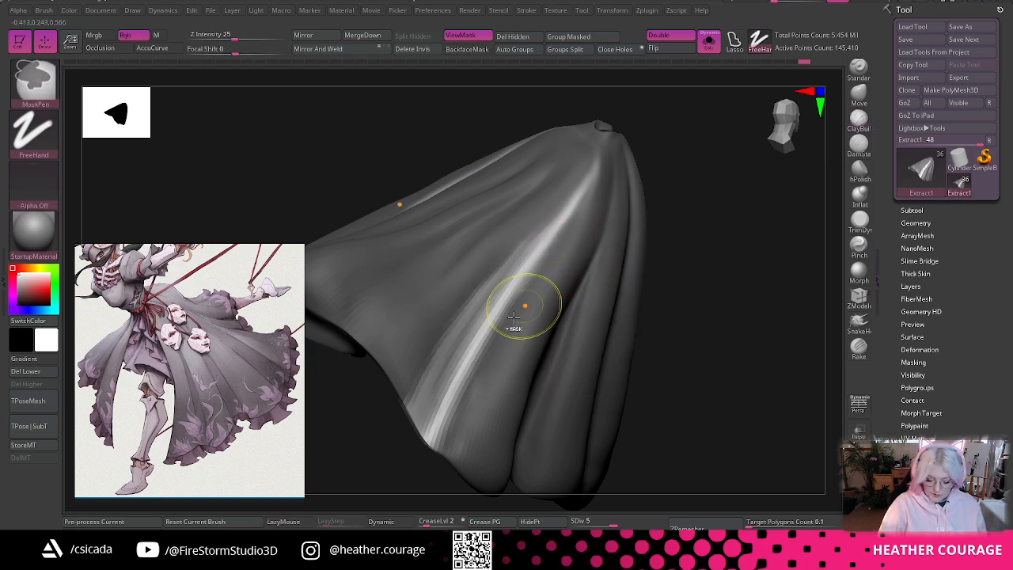
- Undo the trial strokes along the unmasked outer strip
key(ctrl+z)
drag(695, 190, 719, 230)
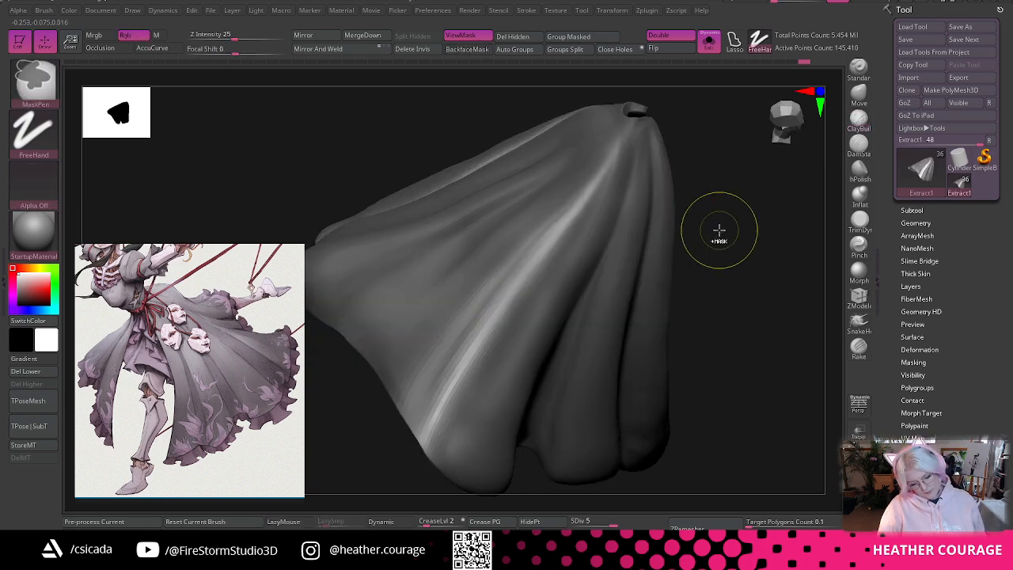
key(ctrl+z)
key(ctrl+z)
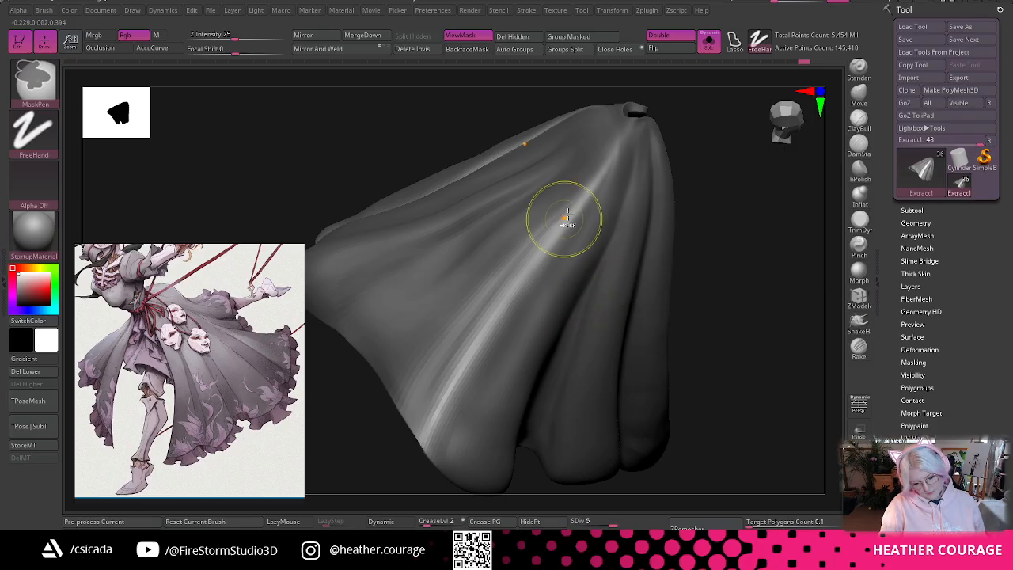
drag(564, 220, 442, 387)
drag(562, 222, 537, 260)
key(ctrl+z)
key(ctrl+z)
key(ctrl+z)
key(ctrl+z)
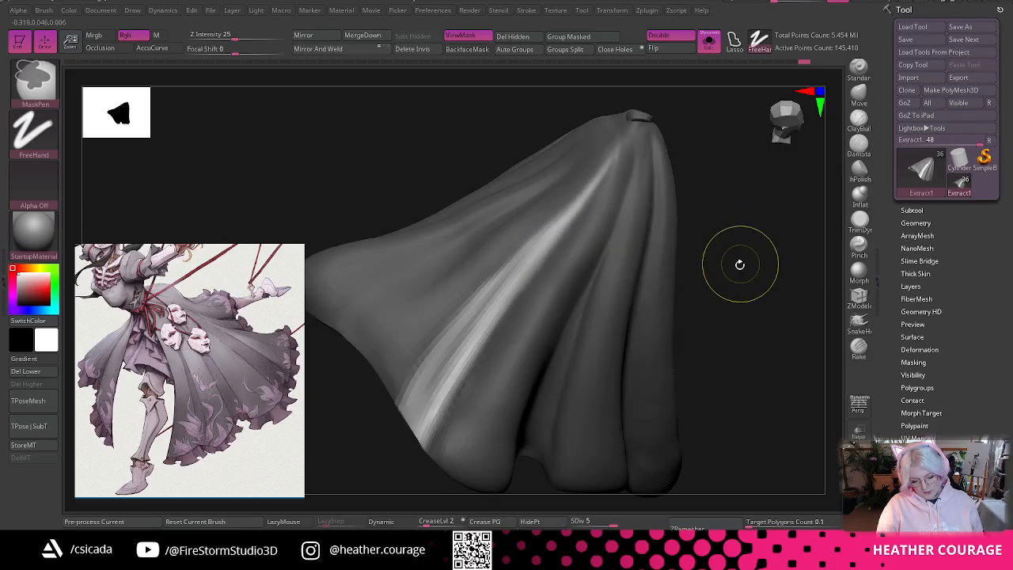
key(ctrl+z)
key(ctrl+z)
key(ctrl+z)
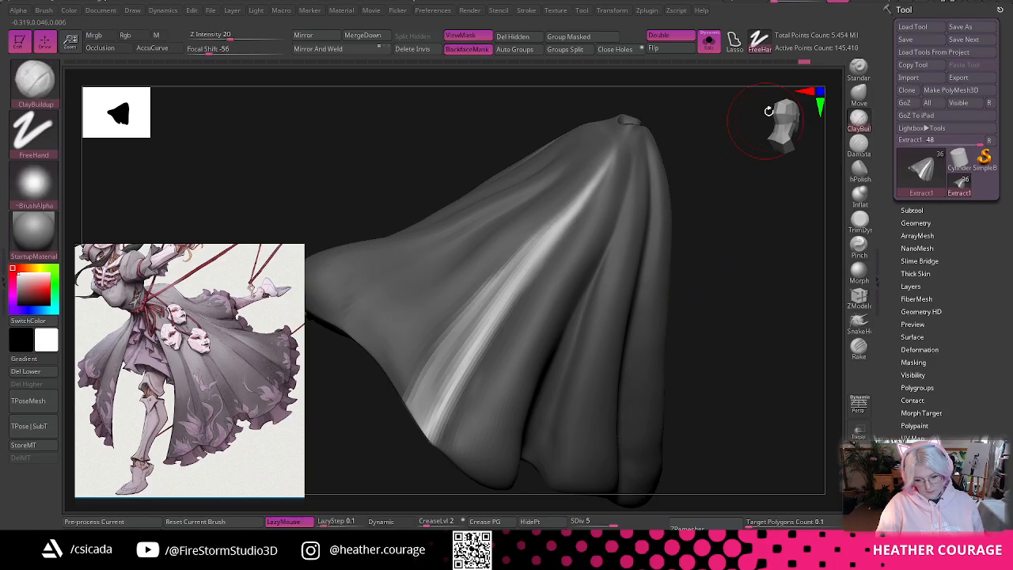
drag(784, 131, 691, 208)
key(ctrl+z)
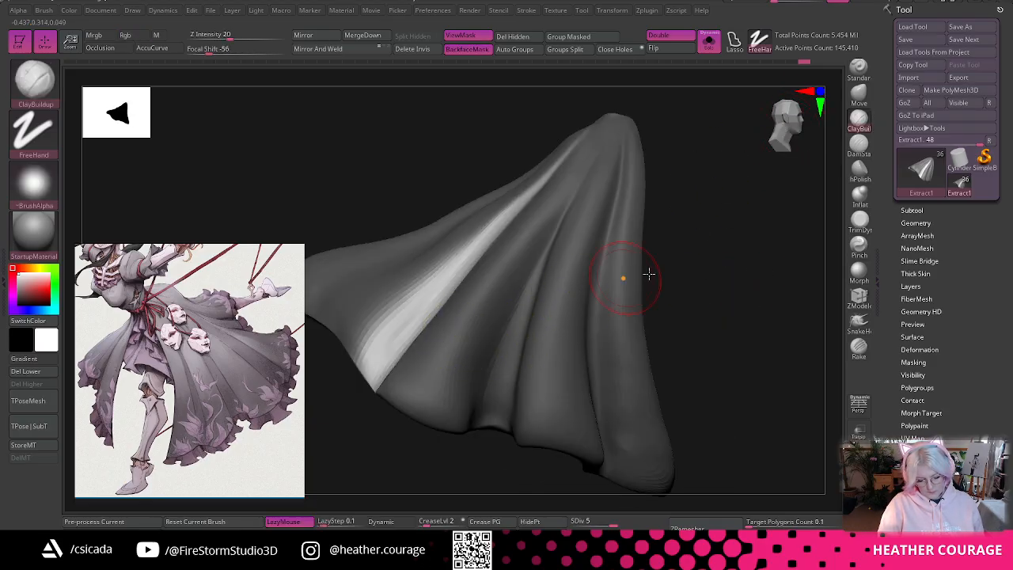
- Build up clay along the unmasked strip on the skirt's outer side, from the upper skirt to the hem
drag(815, 172, 834, 149)
drag(781, 169, 607, 229)
drag(549, 158, 433, 338)
drag(528, 189, 423, 360)
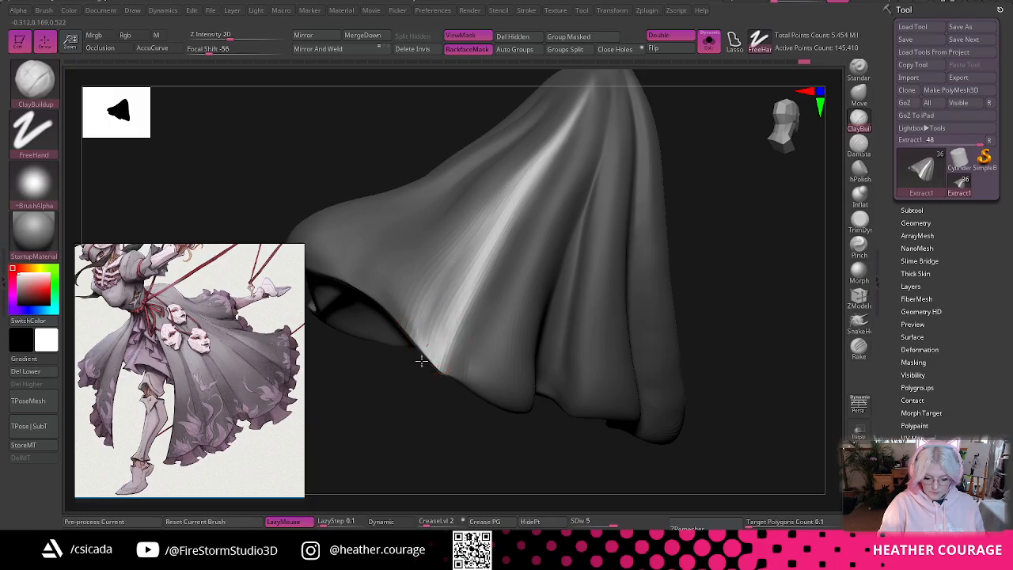
mouse_move(466, 260)
mouse_down()
mouse_move(435, 339)
mouse_move(438, 361)
mouse_up()
drag(548, 154, 438, 343)
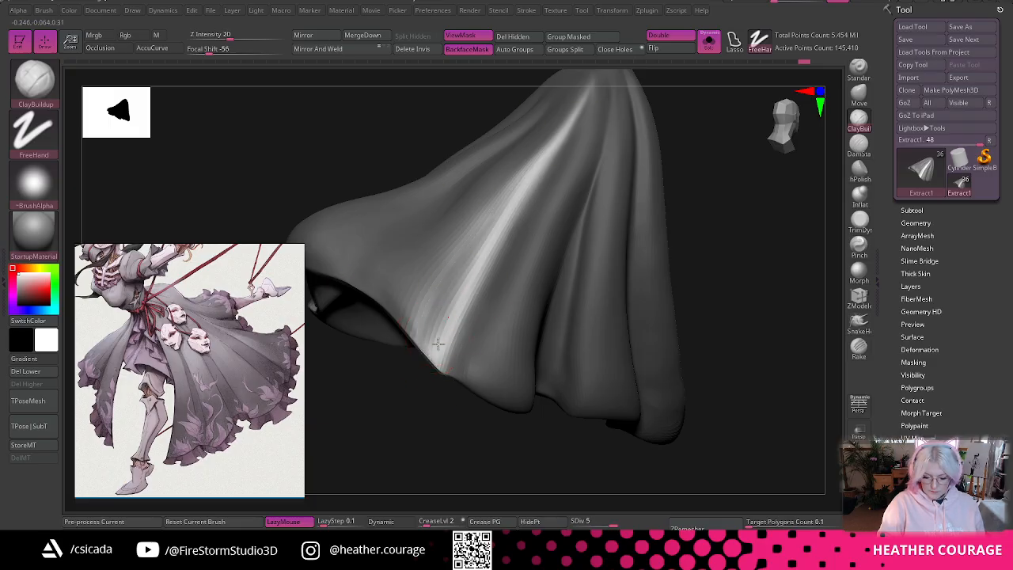
drag(538, 183, 430, 375)
- Build up clay on the inside of the unmasked strip, stroking from the hem up into the skirt
drag(724, 332, 736, 186)
mouse_move(565, 140)
mouse_down()
mouse_move(510, 187)
mouse_move(498, 225)
mouse_move(465, 255)
mouse_up()
mouse_move(545, 166)
mouse_down()
mouse_move(498, 229)
mouse_move(532, 200)
mouse_up()
mouse_move(565, 141)
mouse_down()
mouse_move(496, 210)
mouse_move(492, 194)
mouse_up()
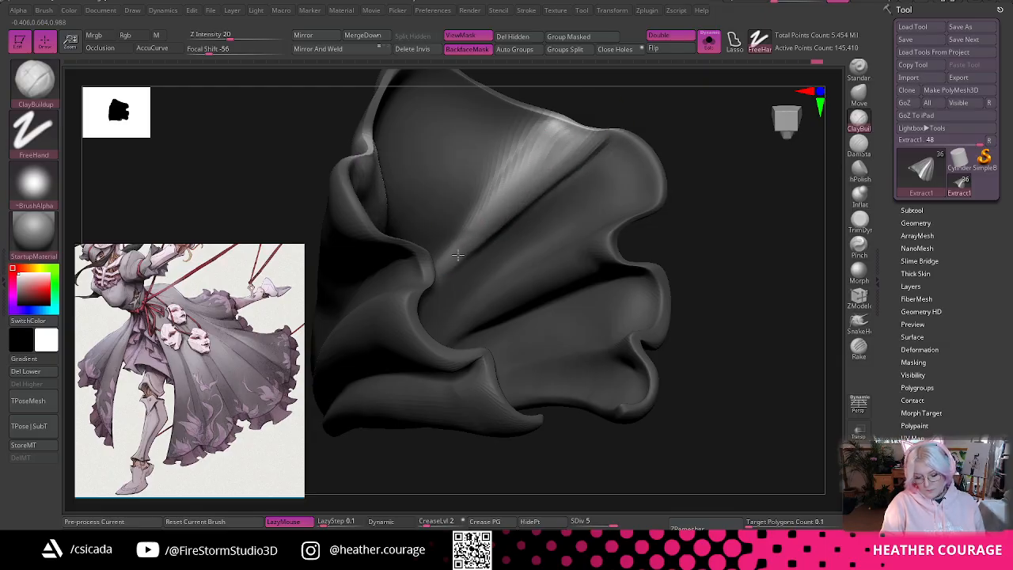
mouse_move(703, 155)
mouse_down()
mouse_move(740, 144)
mouse_move(448, 266)
mouse_up()
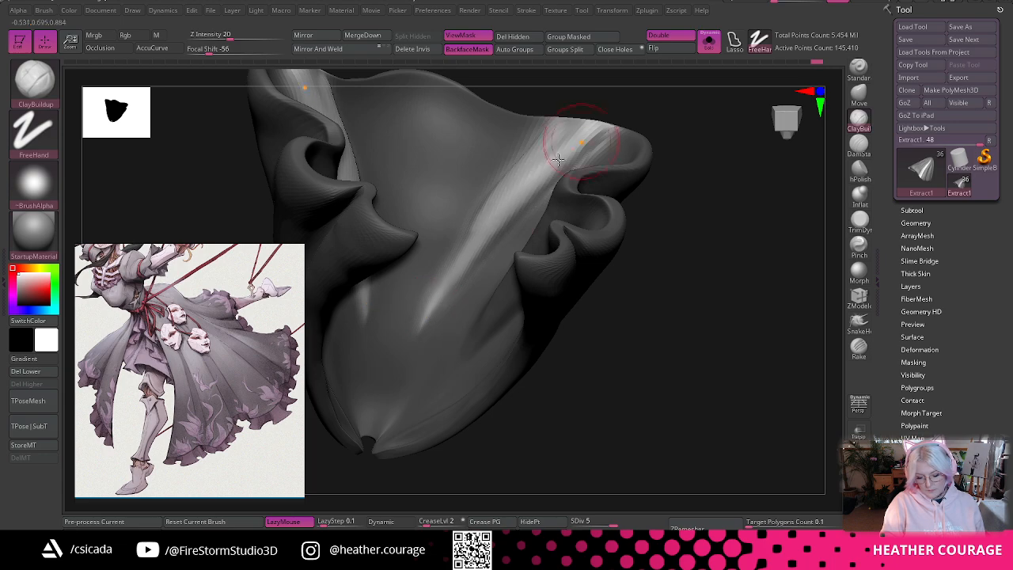
drag(586, 141, 516, 197)
drag(576, 130, 526, 186)
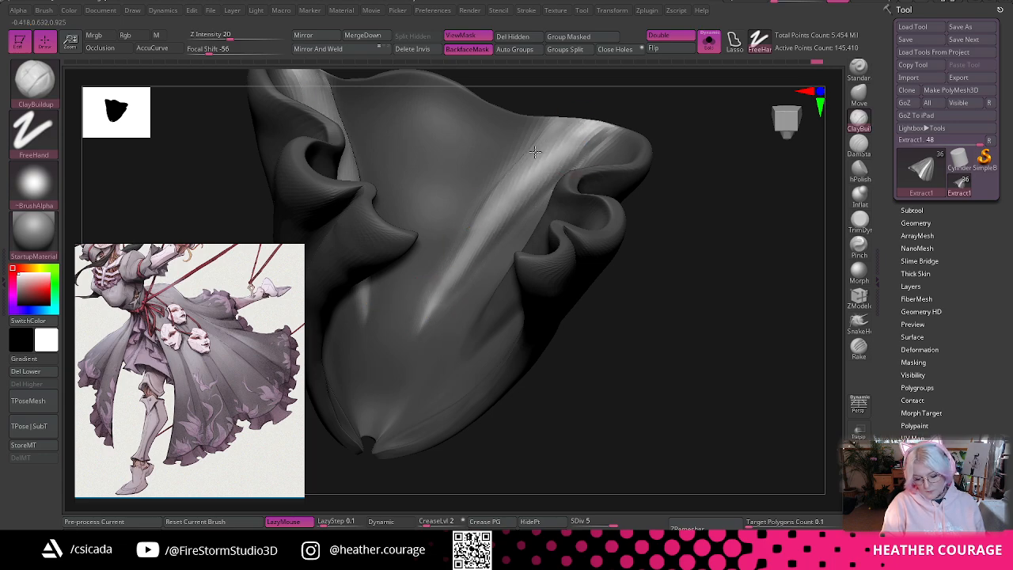
mouse_move(553, 144)
mouse_down()
mouse_move(500, 201)
mouse_move(535, 173)
mouse_up()
drag(570, 115, 461, 255)
mouse_move(684, 84)
mouse_down()
mouse_move(691, 242)
mouse_move(649, 335)
mouse_move(755, 233)
mouse_move(765, 199)
mouse_move(753, 219)
mouse_move(783, 208)
mouse_up()
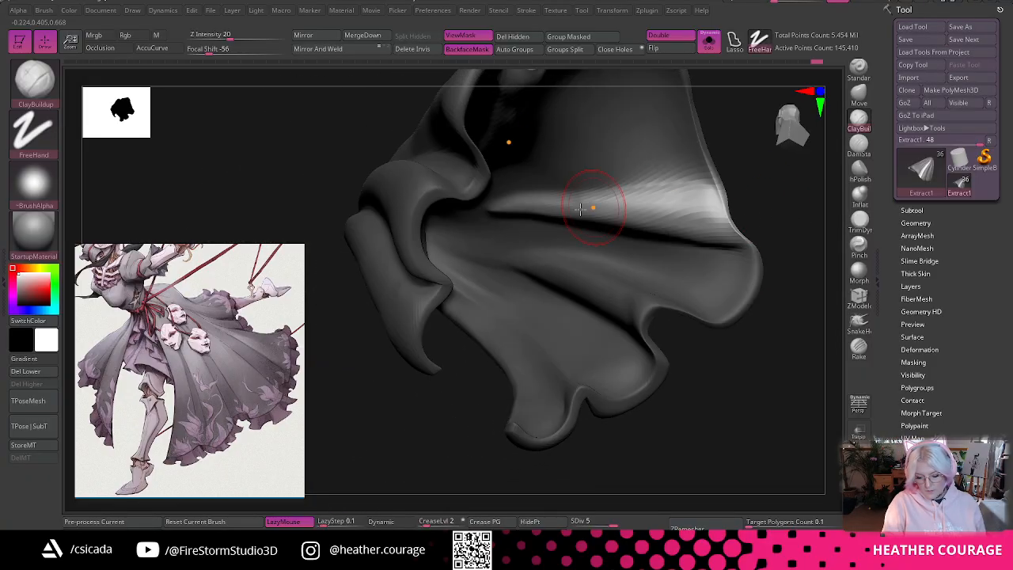
mouse_move(616, 199)
mouse_down()
mouse_move(727, 217)
mouse_move(638, 226)
mouse_move(707, 206)
mouse_move(678, 197)
mouse_up()
mouse_move(372, 155)
mouse_down()
mouse_move(749, 185)
mouse_move(782, 213)
mouse_move(673, 219)
mouse_up()
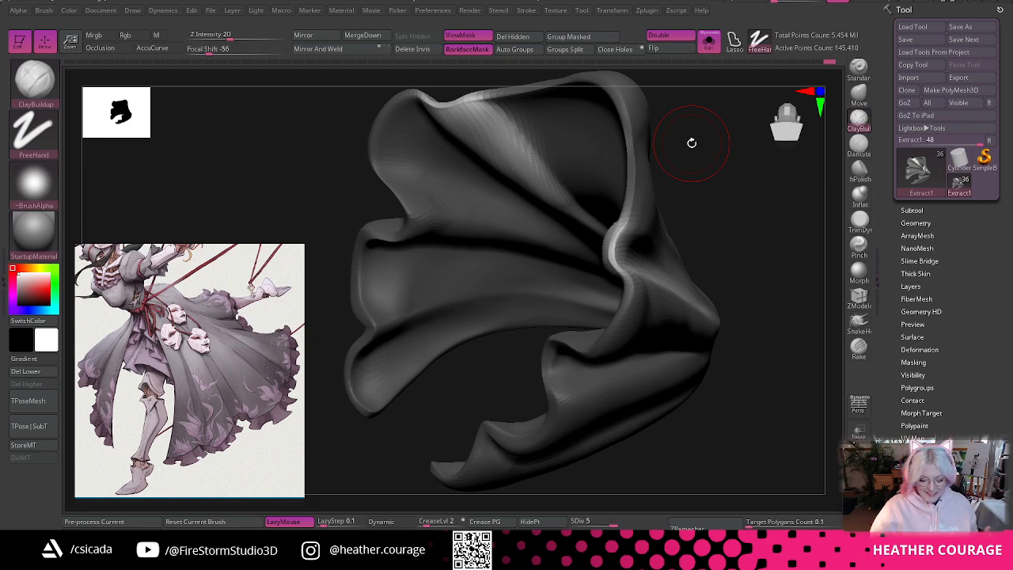
- Examine the whole character in the reference image, and reframe it closely on the skirt's folds and hem
drag(756, 404, 768, 271)
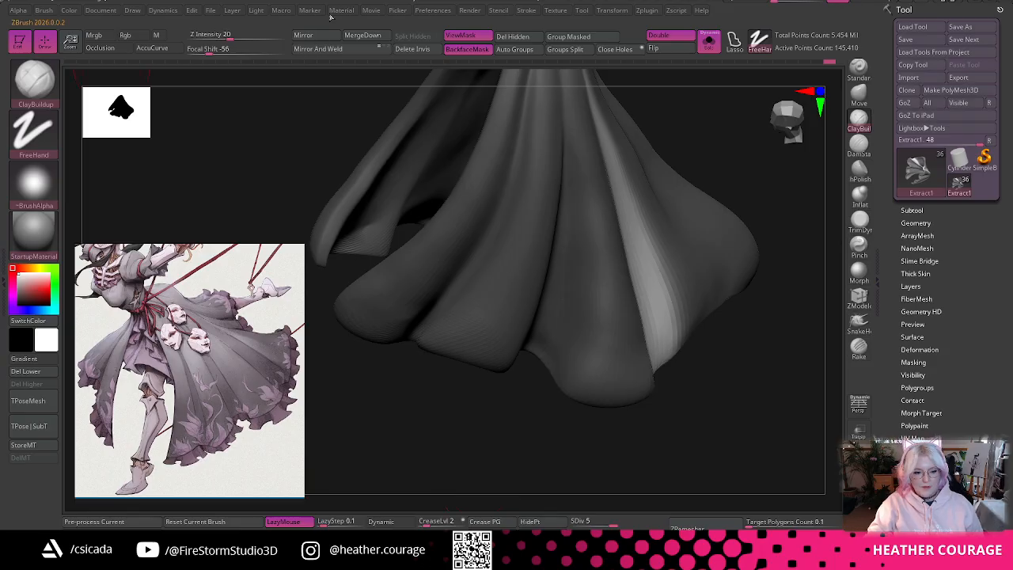
scroll(193, 359, down, 3)
middle_drag(193, 359, 189, 473)
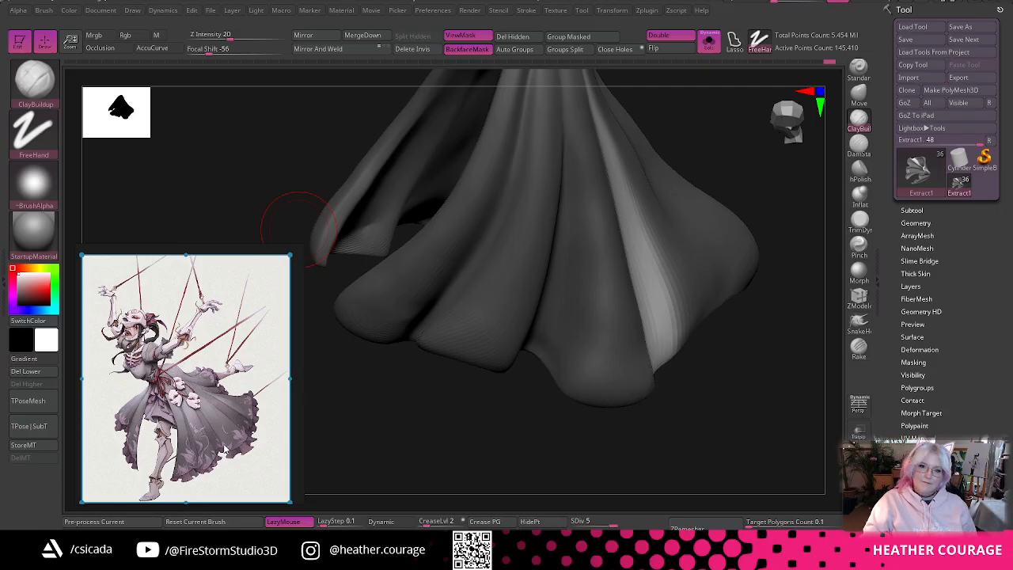
scroll(224, 428, up, 3)
middle_drag(222, 426, 217, 381)
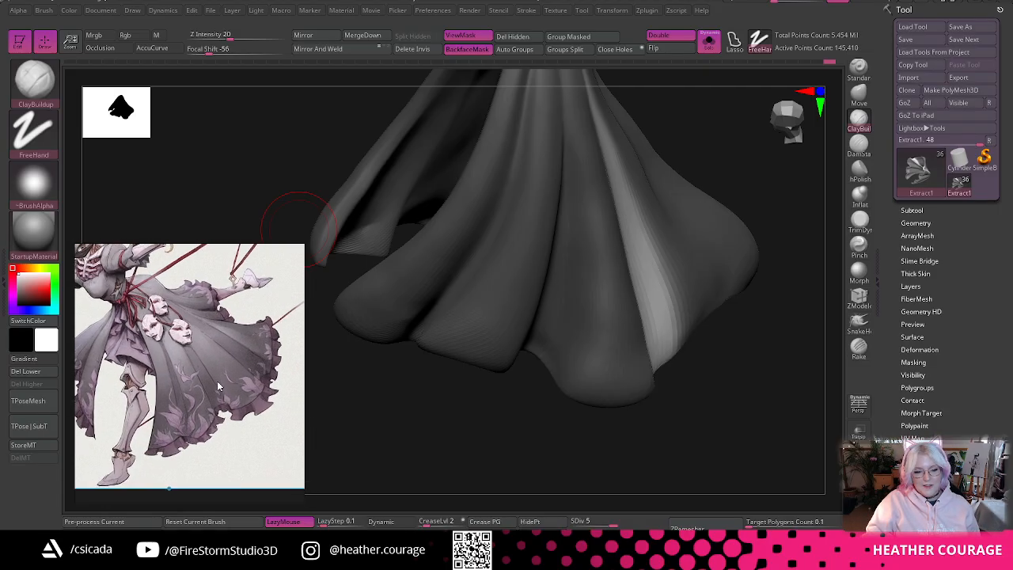
scroll(218, 381, up, 2)
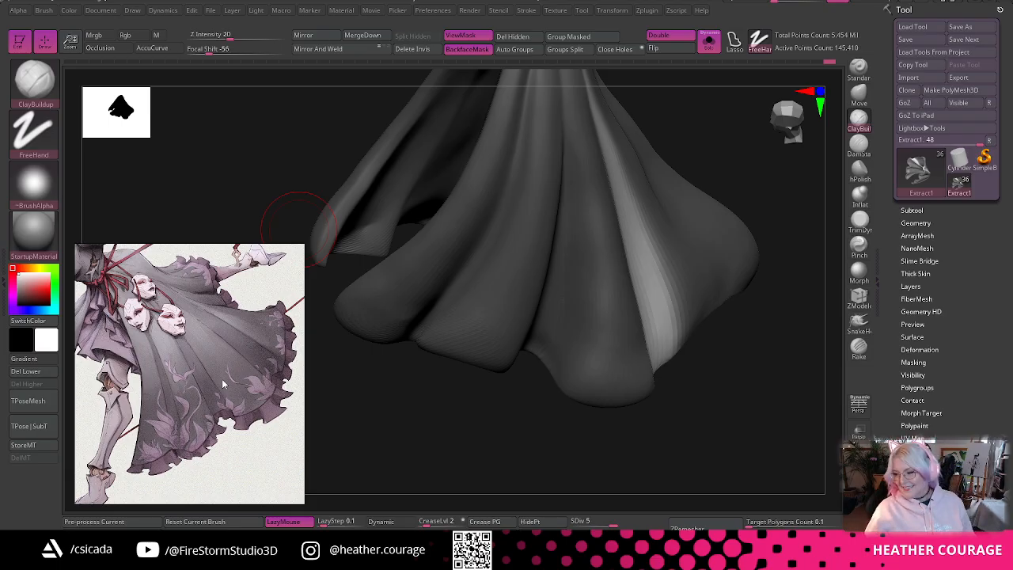
- Reshape the hem of the unmasked strip with the Move brush, bending its edge inward from beneath the skirt
drag(789, 127, 791, 116)
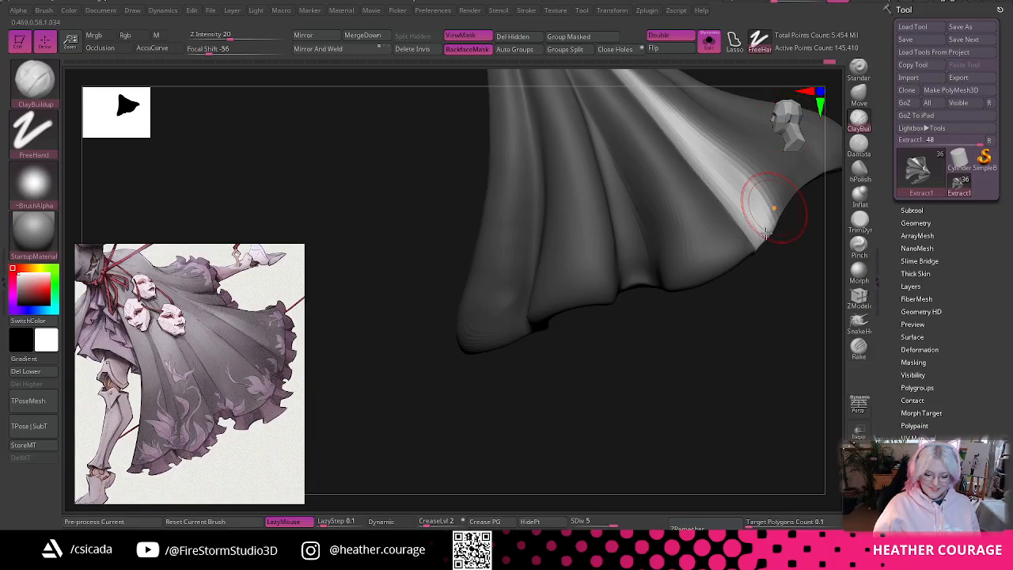
alt+drag(684, 384, 597, 450)
key(space)
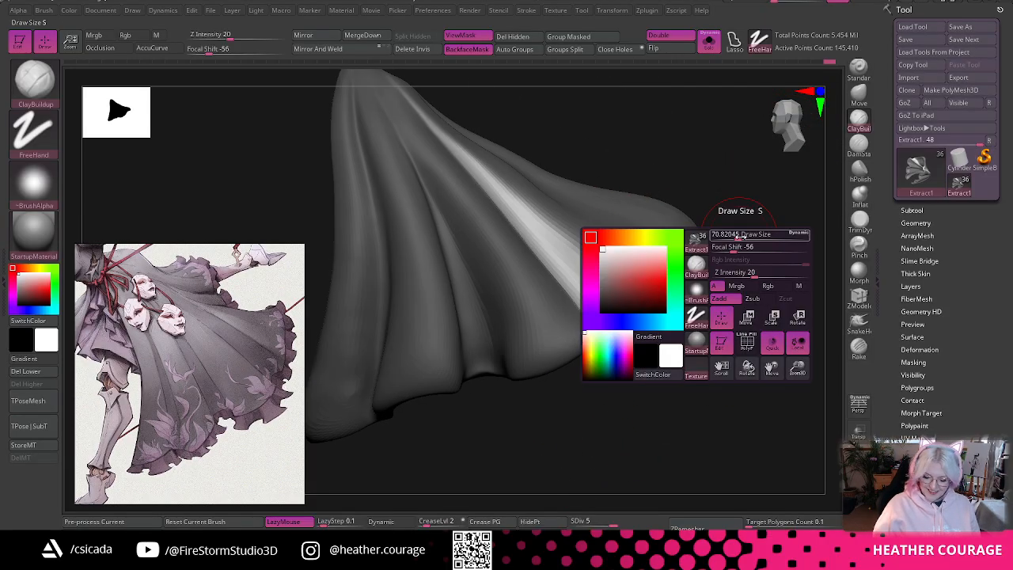
mouse_move(769, 272)
mouse_down()
mouse_move(800, 179)
mouse_move(755, 274)
mouse_move(773, 214)
mouse_move(741, 253)
mouse_move(709, 224)
mouse_up()
key(b)
key(m)
key(v)
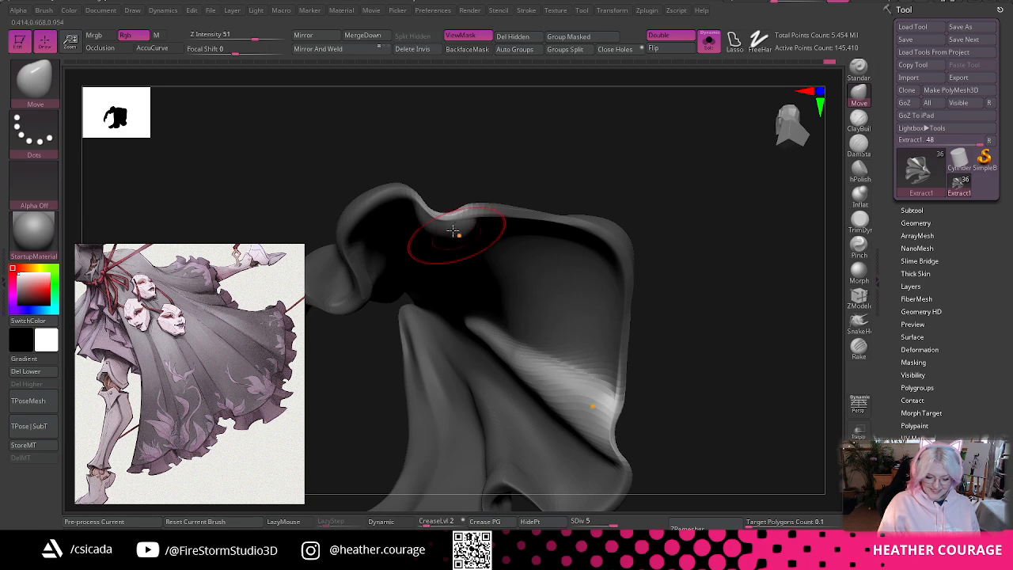
key(space)
drag(507, 174, 564, 115)
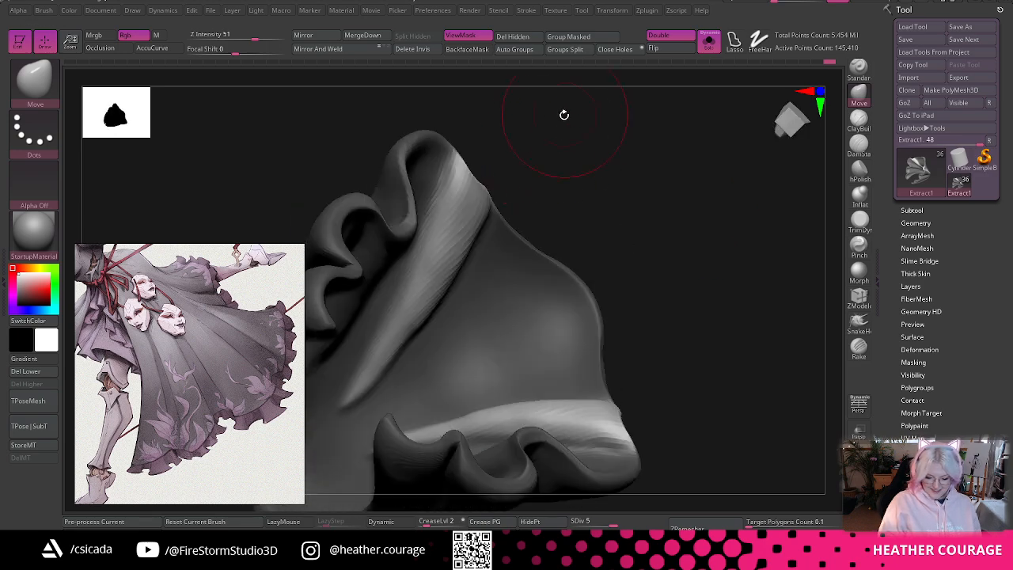
drag(470, 203, 483, 197)
mouse_move(529, 174)
mouse_down()
mouse_move(556, 150)
mouse_move(475, 190)
mouse_move(619, 187)
mouse_move(647, 171)
mouse_move(628, 172)
mouse_move(568, 129)
mouse_move(451, 219)
mouse_up()
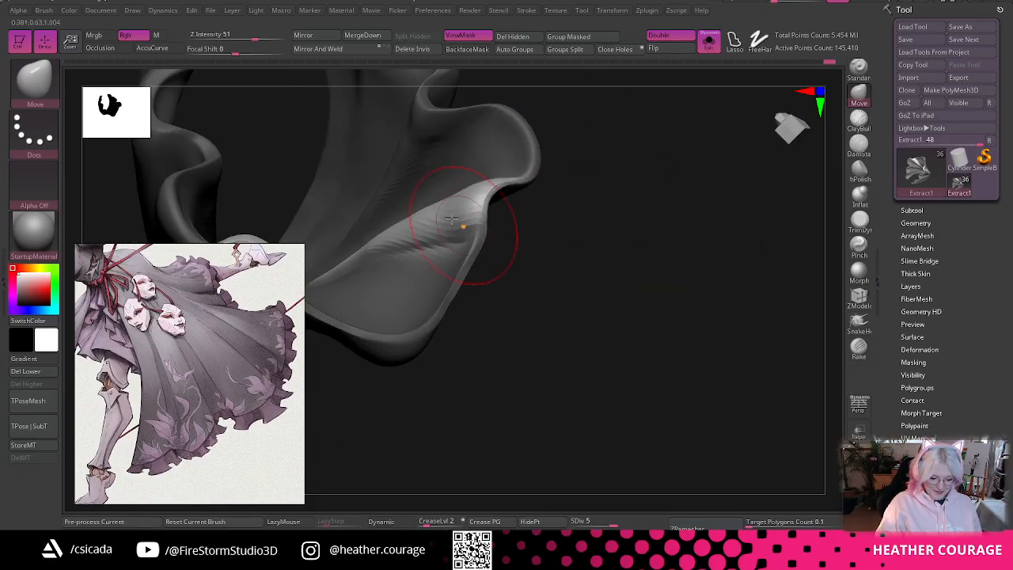
mouse_move(379, 244)
mouse_down()
mouse_move(583, 258)
mouse_move(530, 131)
mouse_move(665, 147)
mouse_move(388, 236)
mouse_up()
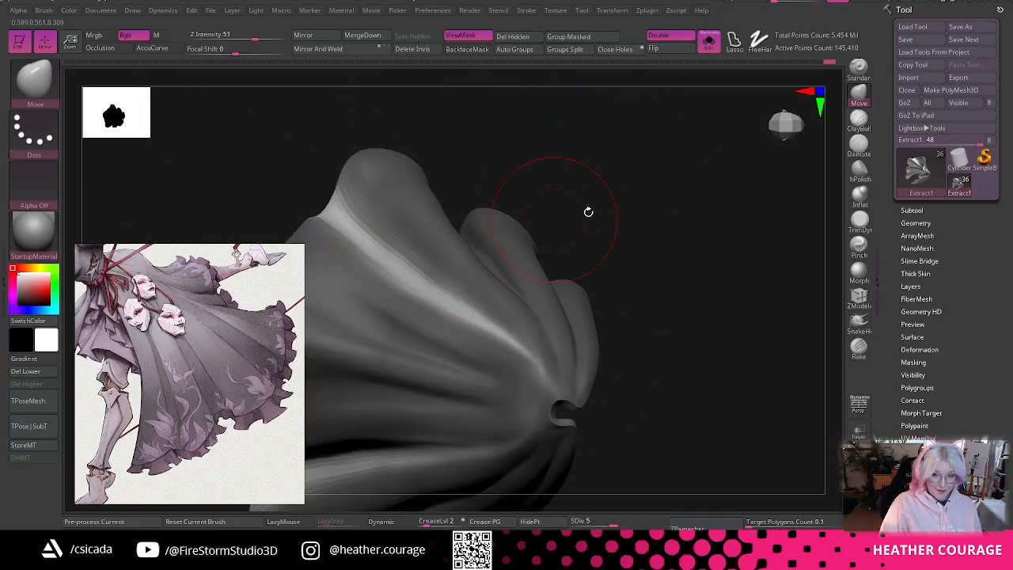
- Pull the unmasked strip's hem upward into a curved notch between the two neighbouring folds, and smooth it
mouse_move(588, 212)
mouse_down()
mouse_move(710, 174)
mouse_move(728, 187)
mouse_move(427, 294)
mouse_up()
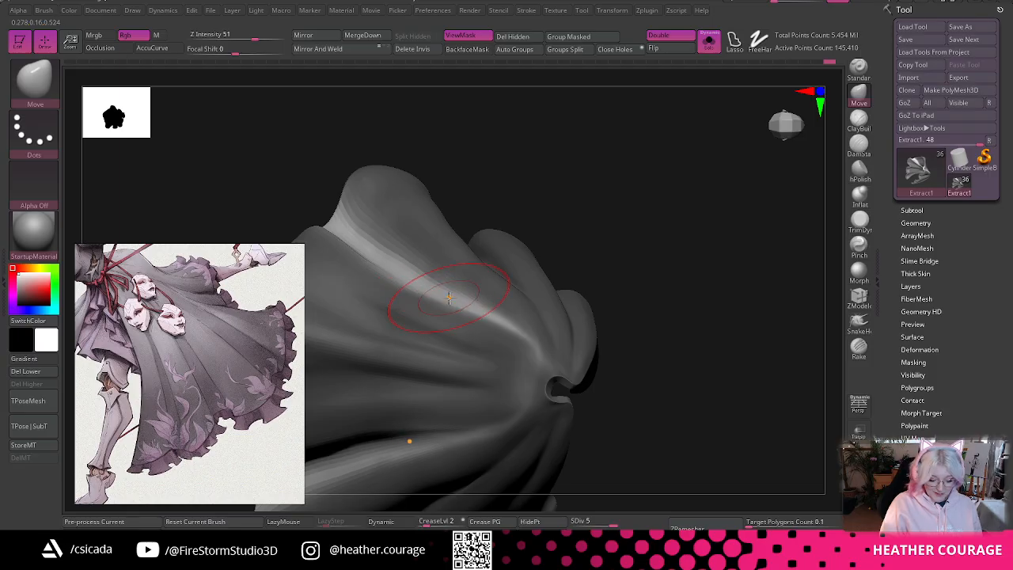
mouse_move(707, 225)
mouse_down()
mouse_move(691, 224)
mouse_move(710, 237)
mouse_move(707, 253)
mouse_move(694, 246)
mouse_move(696, 201)
mouse_move(676, 292)
mouse_move(683, 391)
mouse_move(705, 261)
mouse_move(691, 240)
mouse_move(803, 120)
mouse_move(649, 452)
mouse_move(749, 433)
mouse_up()
key(space)
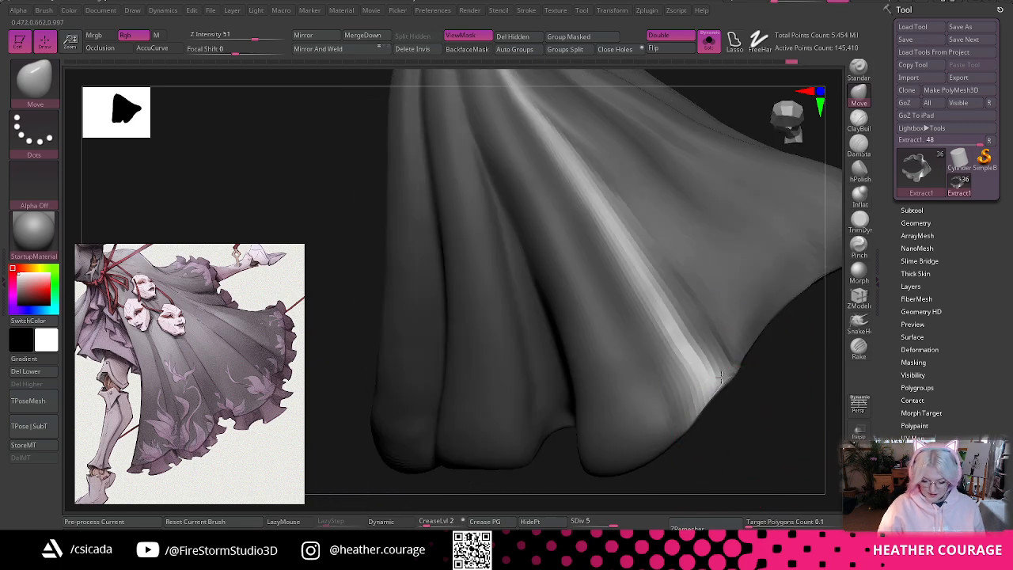
mouse_move(728, 393)
mouse_down()
mouse_move(753, 404)
mouse_move(689, 360)
mouse_up()
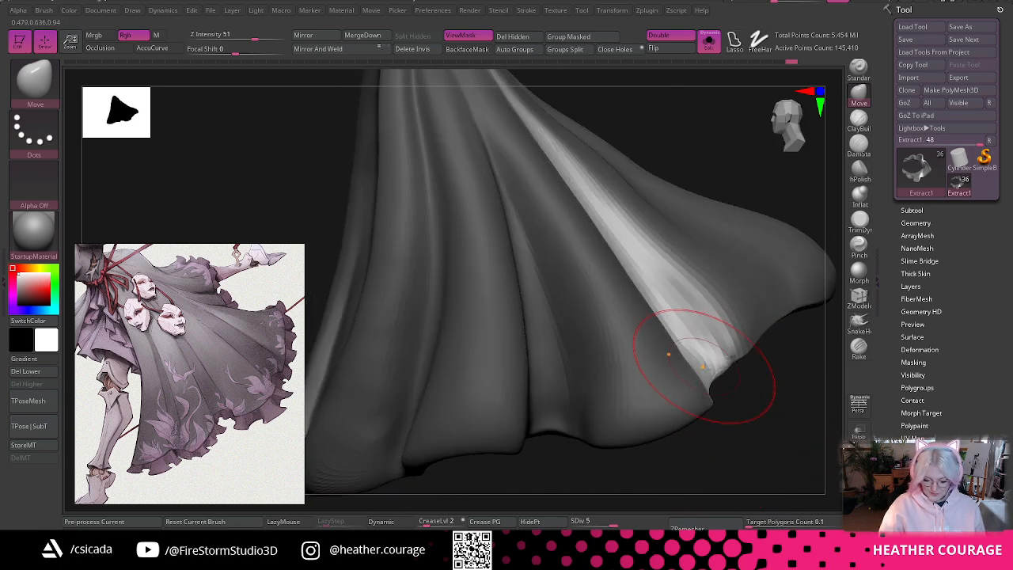
drag(759, 408, 710, 361)
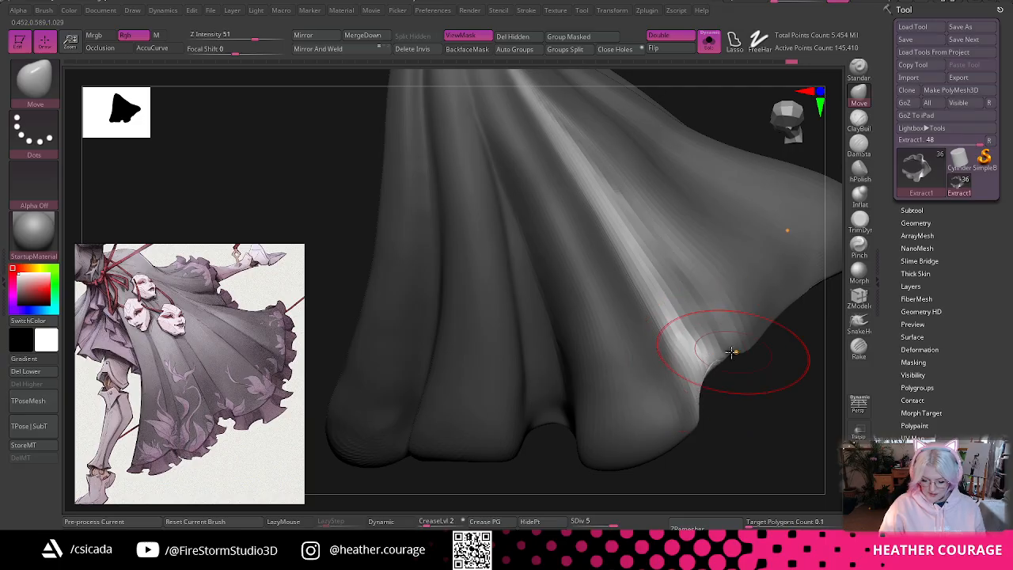
key(shift)
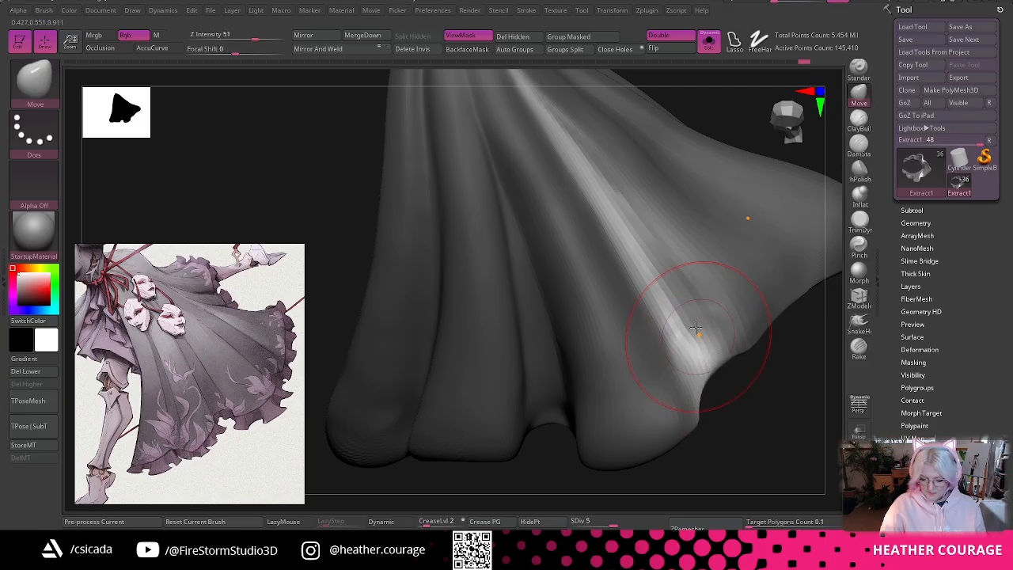
key(shift)
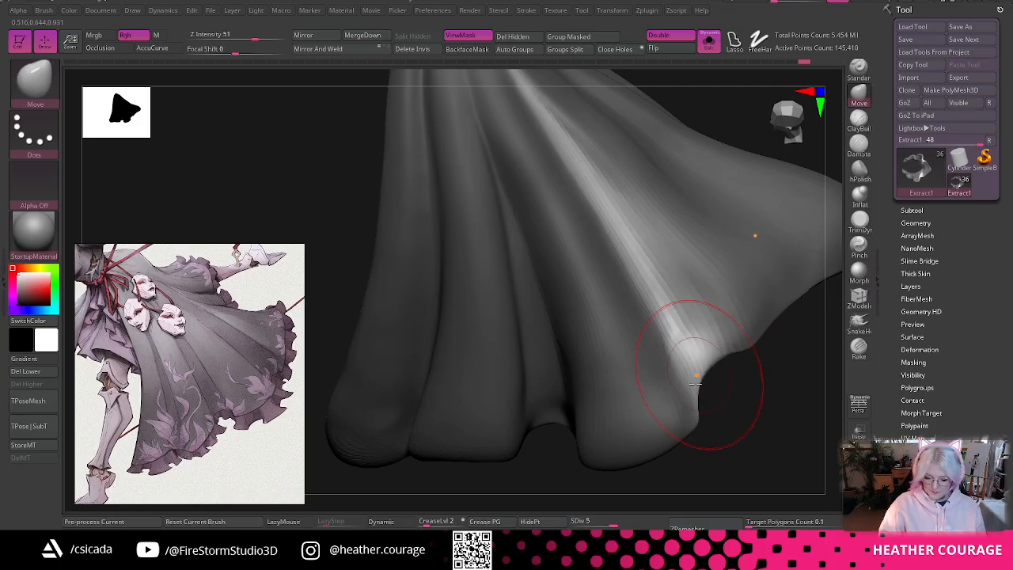
- Blur the mask's edges around the unmasked strip near the hem
key(ctrl)
key(ctrl)
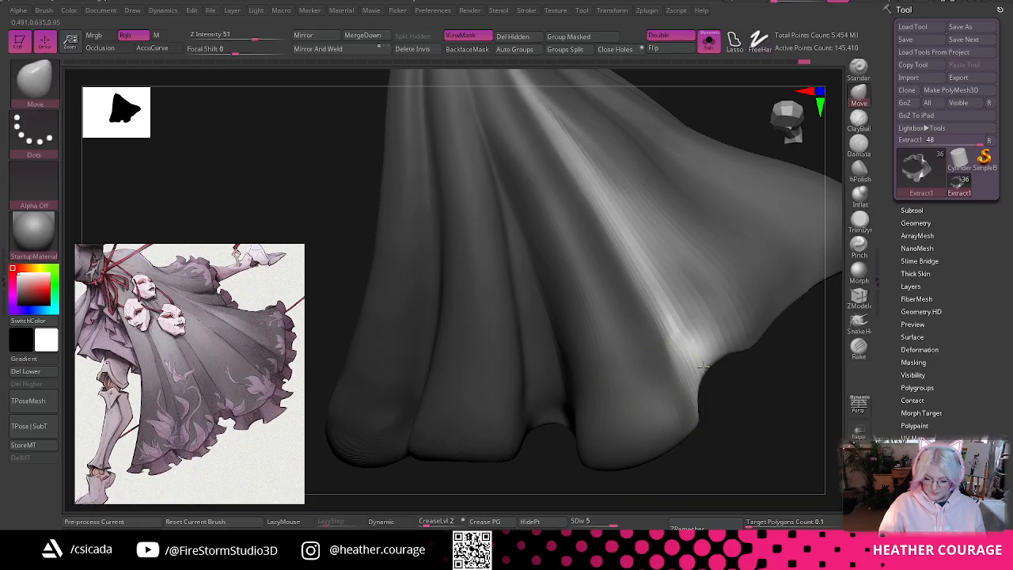
key(ctrl)
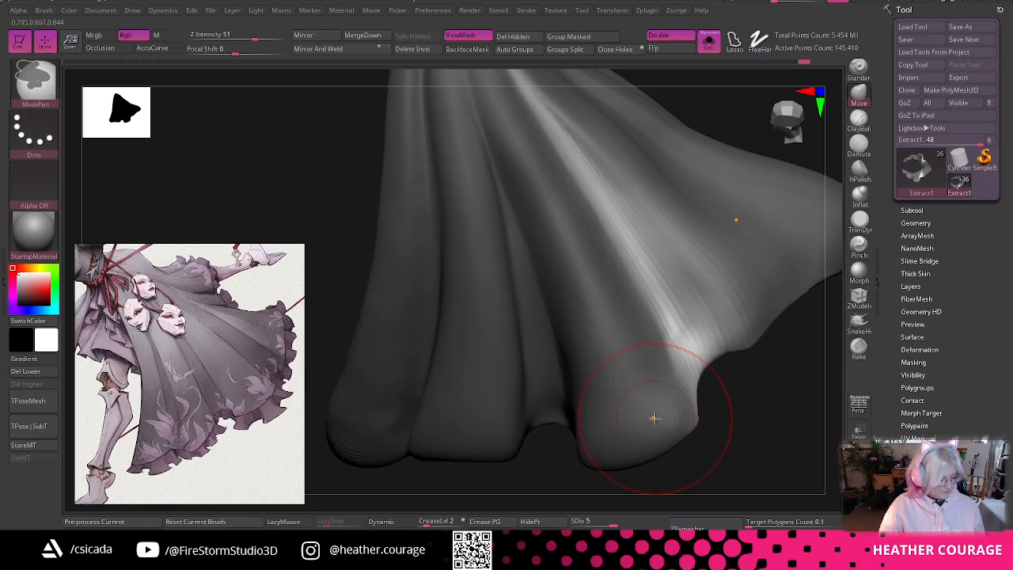
key(ctrl)
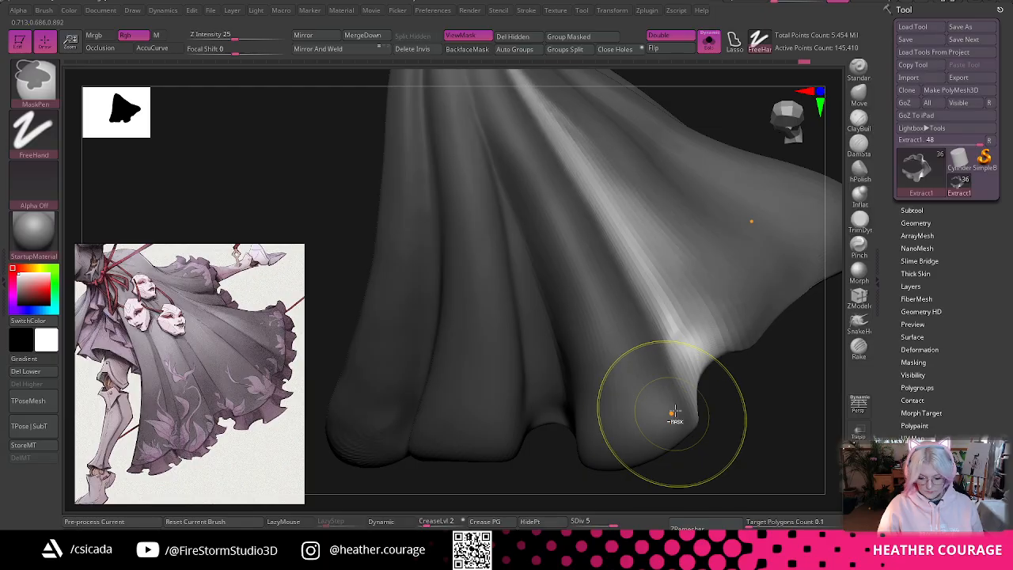
key(ctrl)
- Refine the notch at the strip's hem and smooth the strip where it meets the neighbouring fold
right_drag(696, 360, 754, 360)
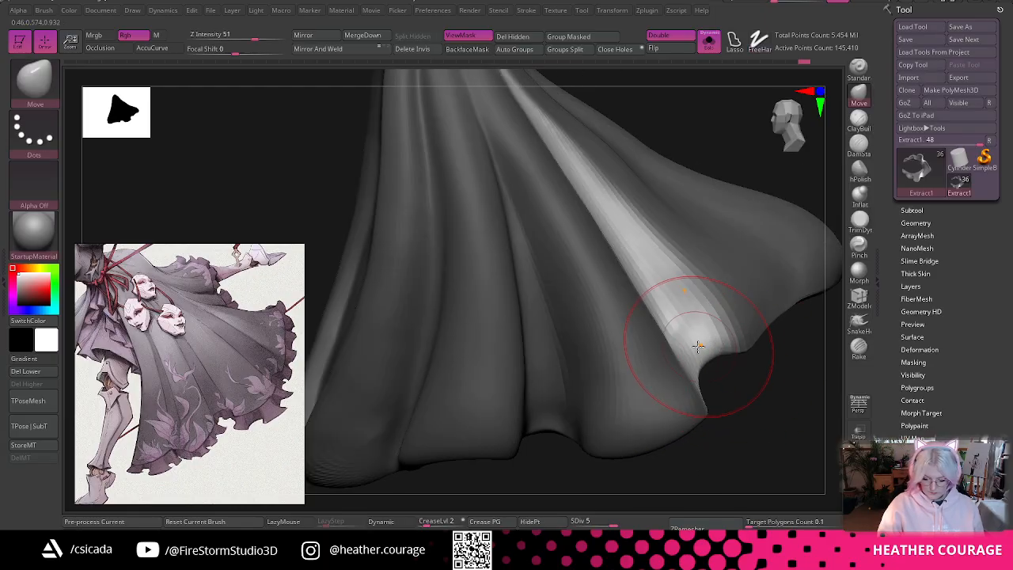
mouse_move(698, 346)
right_down()
mouse_move(746, 339)
mouse_move(768, 246)
mouse_move(746, 355)
mouse_move(705, 389)
right_up()
key(shift)
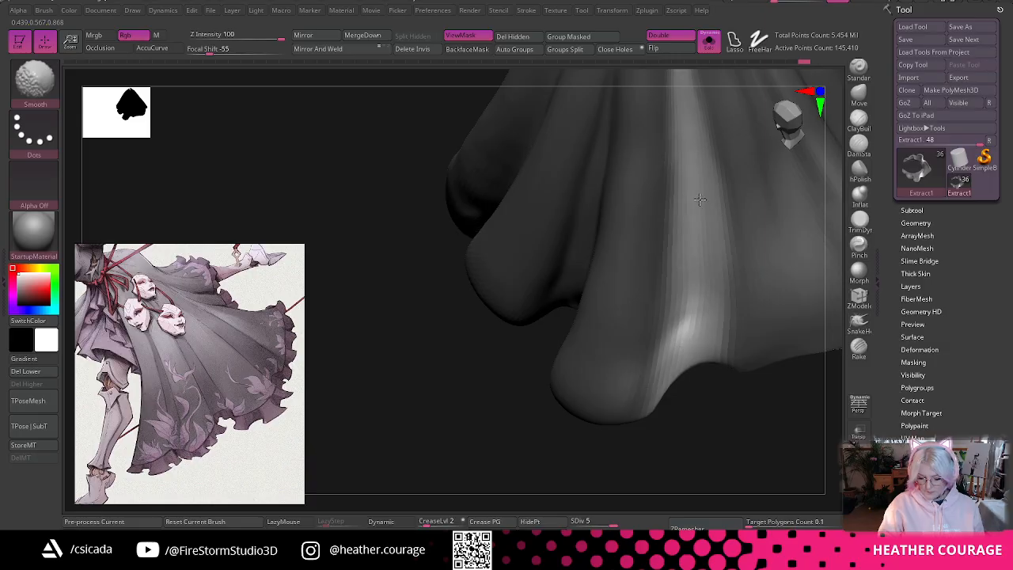
mouse_move(707, 425)
right_down()
mouse_move(683, 385)
mouse_move(696, 446)
mouse_move(806, 334)
right_up()
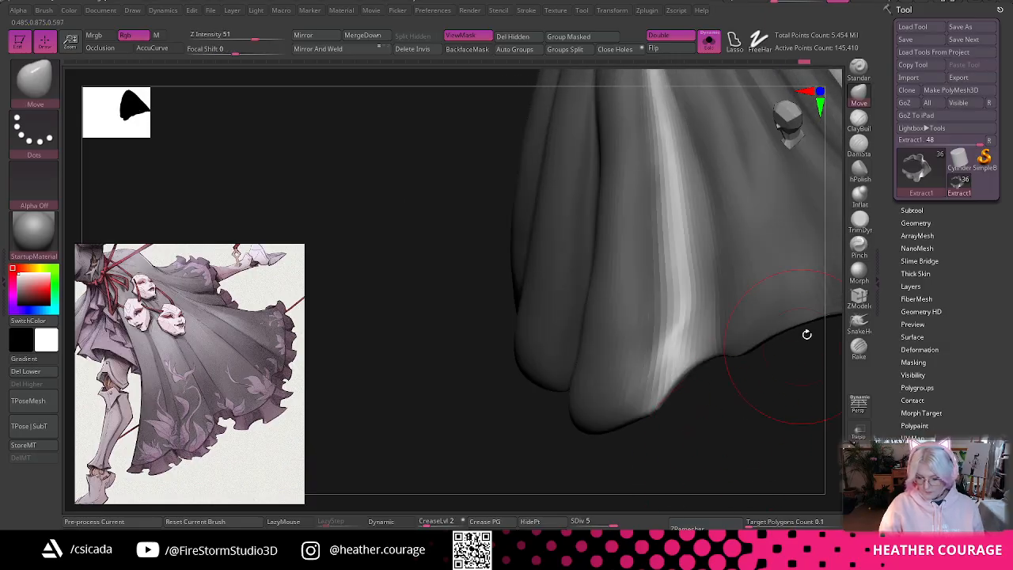
mouse_move(466, 342)
right_down()
mouse_move(651, 407)
mouse_move(584, 325)
mouse_move(626, 414)
mouse_move(599, 353)
mouse_move(396, 172)
right_up()
right_drag(608, 291, 599, 264)
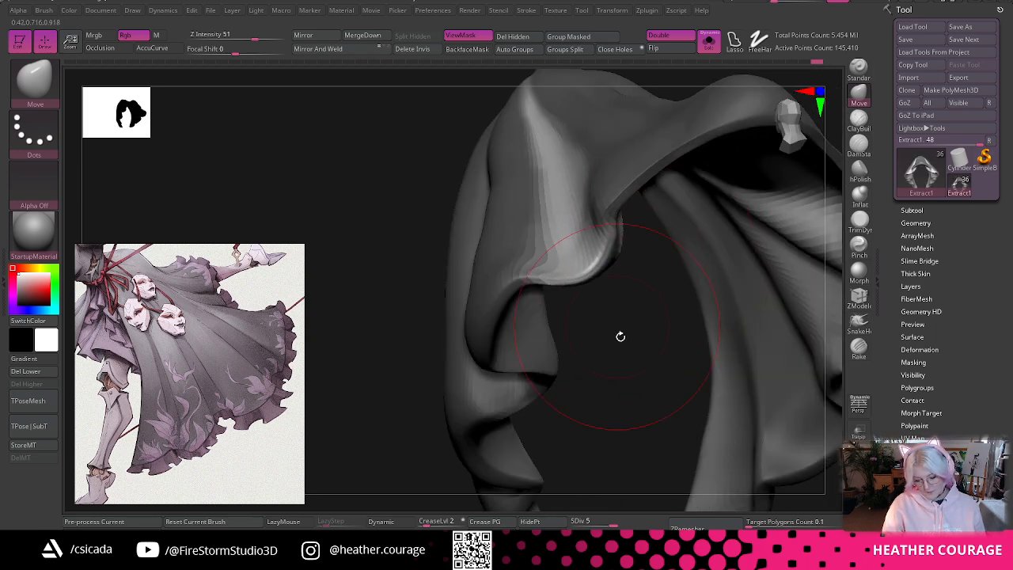
- Adjust the strip's hem curve from the underside with the Move brush to define the valley between the folds
right_drag(621, 336, 603, 261)
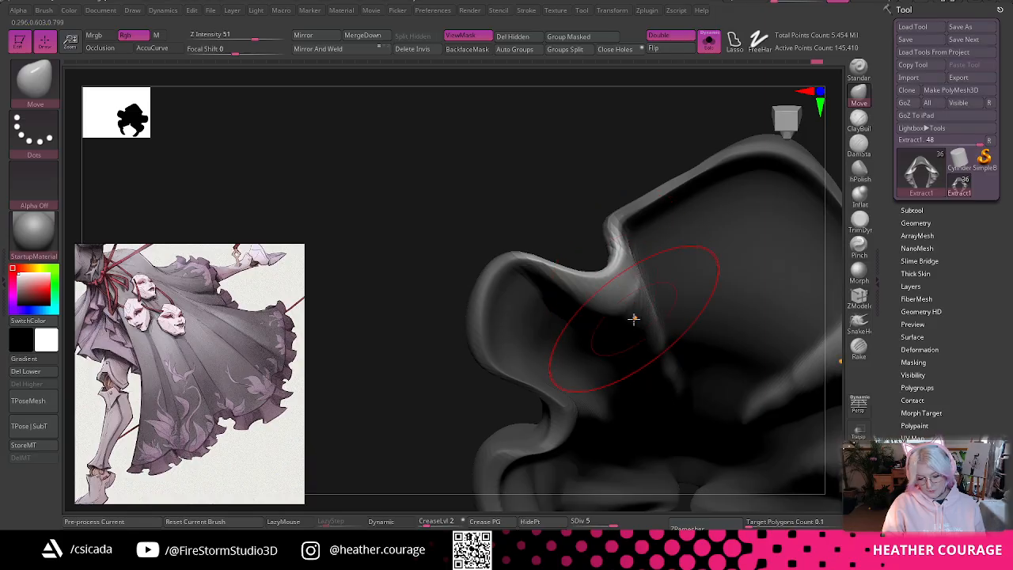
key(b)
key(m)
key(v)
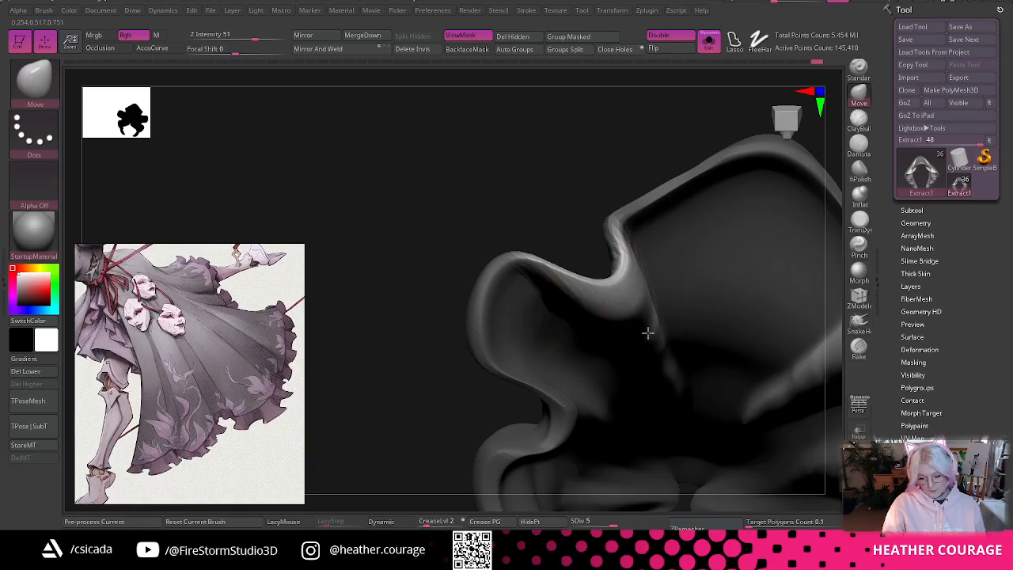
key(shift+d)
key(d)
right_drag(642, 228, 640, 264)
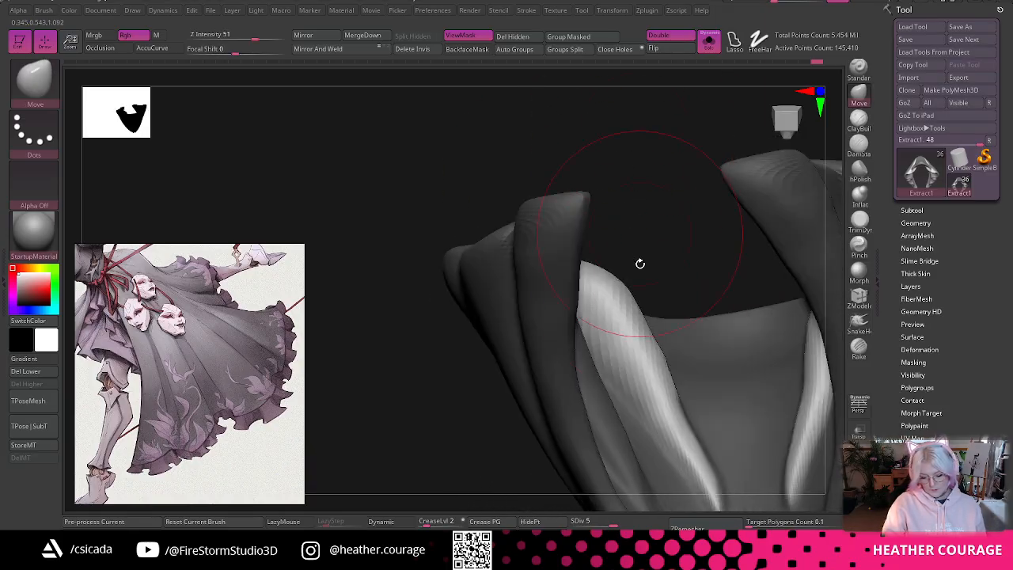
drag(645, 348, 689, 400)
- Clear the mask from the whole skirt
right_drag(688, 399, 615, 382)
alt+right_drag(703, 280, 599, 109)
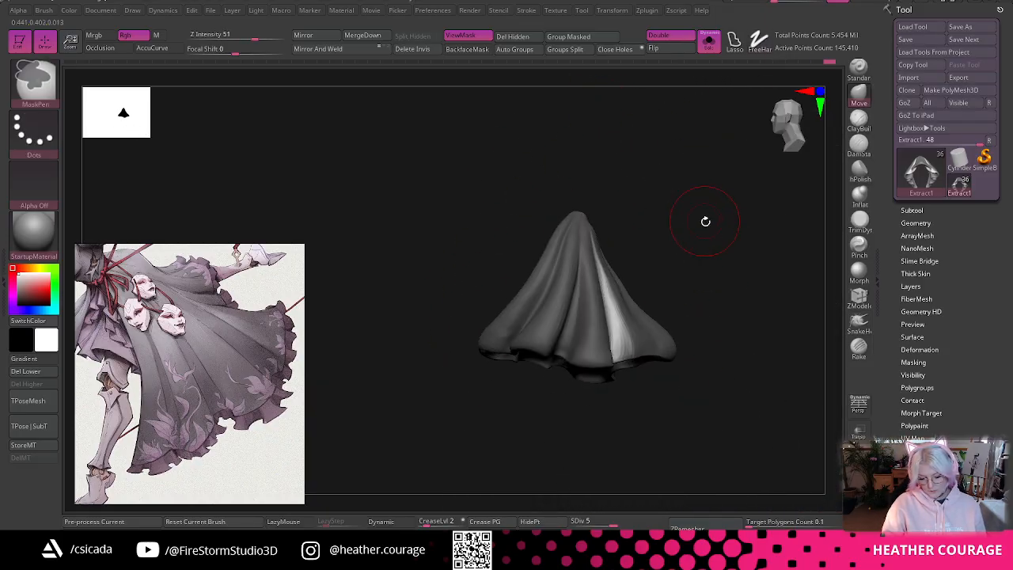
ctrl+right_drag(694, 213, 701, 232)
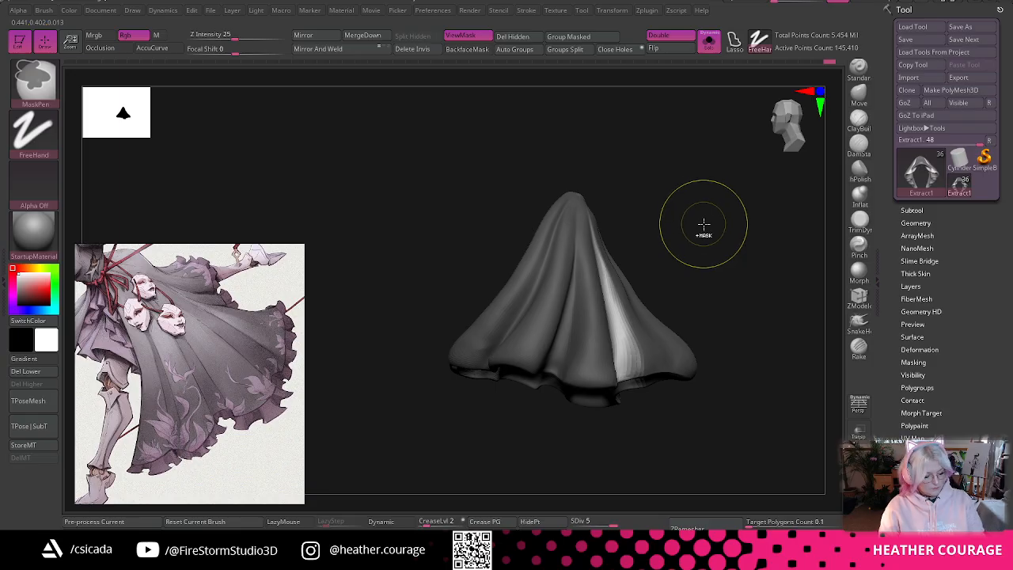
ctrl+drag(704, 232, 707, 232)
mouse_move(708, 233)
right_down()
mouse_move(714, 224)
mouse_move(715, 237)
right_up()
ctrl+right_drag(715, 238, 722, 324)
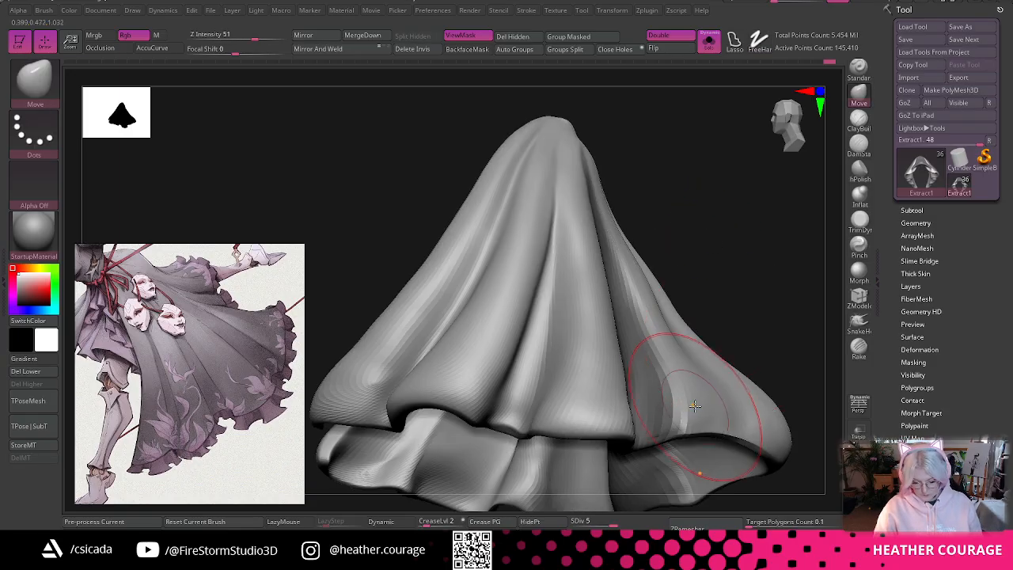
- Smooth the lower part of the reshaped strip where it blends into the surrounding folds at the hem
shift+drag(687, 400, 684, 412)
right_drag(647, 180, 730, 303)
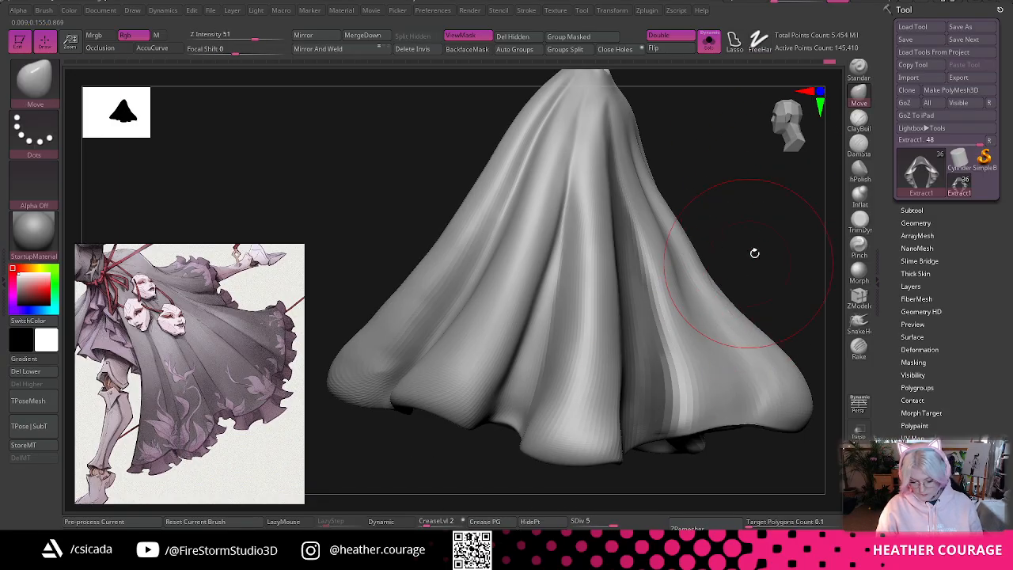
right_drag(753, 251, 764, 178)
shift+drag(689, 330, 686, 330)
right_drag(717, 320, 789, 247)
- Build up clay along the side fold from the upper skirt to the hem, using ClayBuildup at a draw size of about 100
alt+right_drag(493, 466, 432, 410)
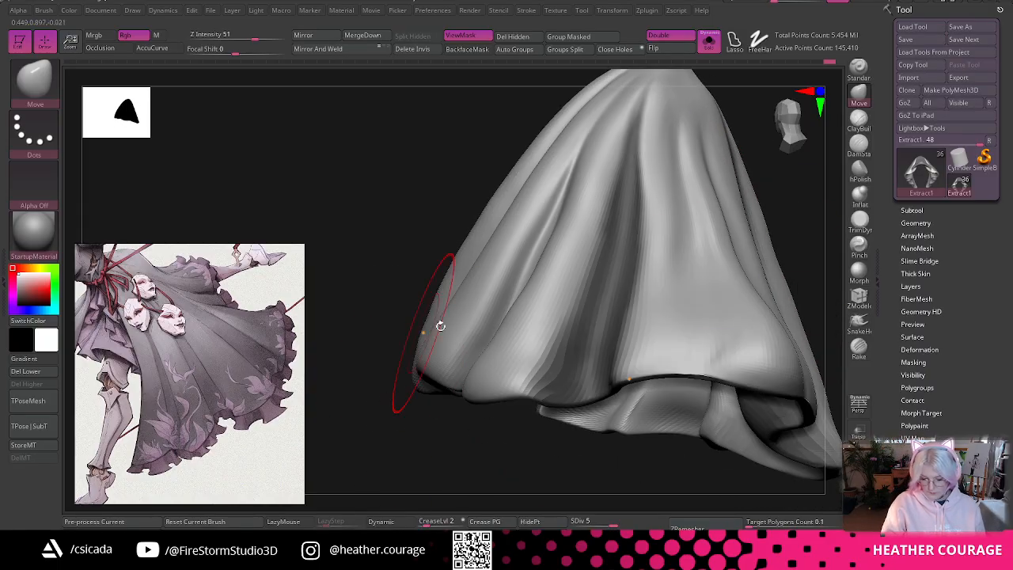
alt+right_drag(796, 199, 725, 218)
click(857, 124)
key(space)
drag(782, 223, 771, 223)
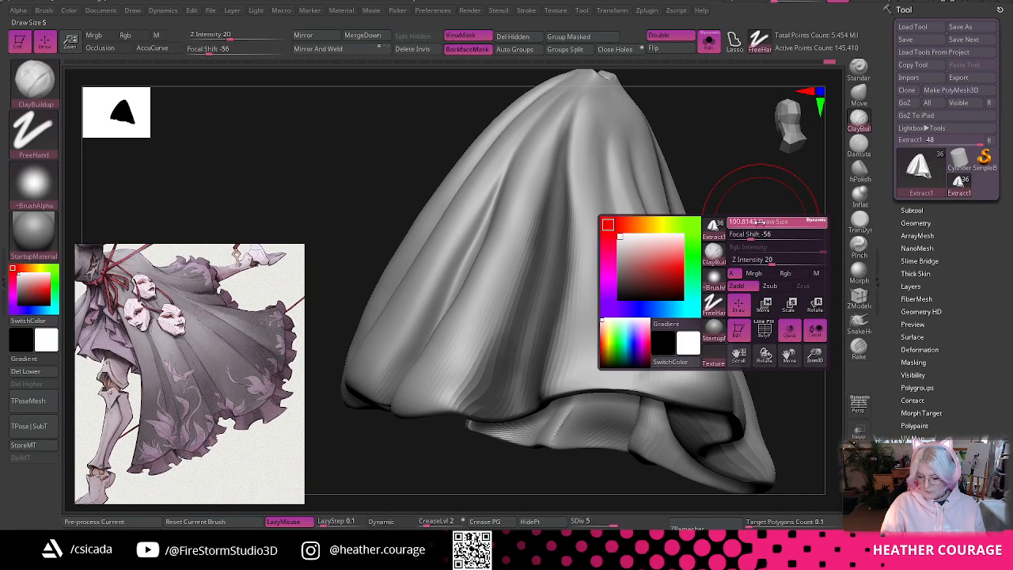
right_drag(716, 178, 650, 229)
mouse_move(560, 111)
mouse_down()
mouse_move(572, 238)
mouse_move(554, 367)
mouse_up()
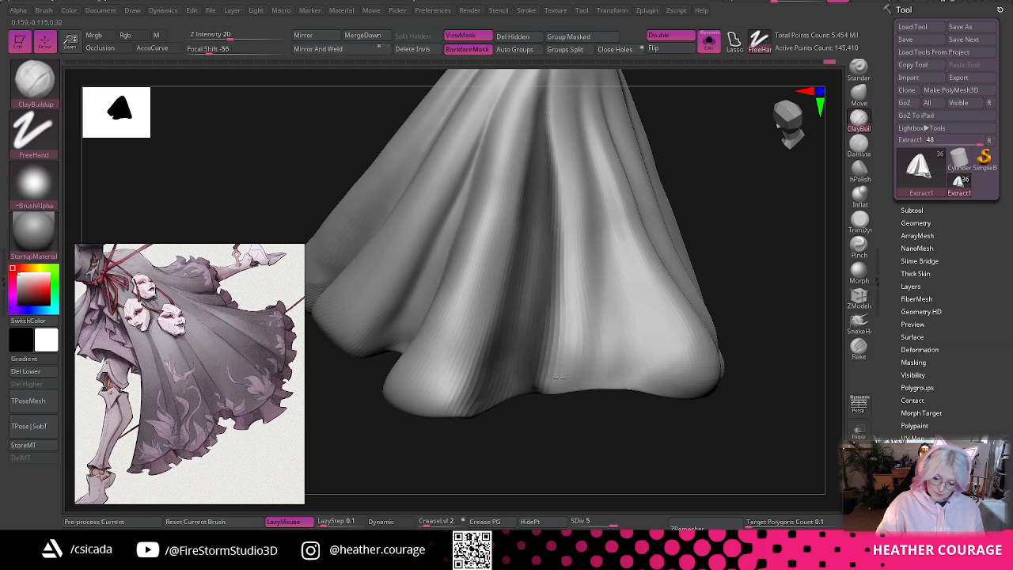
mouse_move(571, 179)
mouse_down()
mouse_move(553, 393)
mouse_move(568, 115)
mouse_up()
drag(572, 163, 559, 370)
drag(575, 274, 557, 390)
- Smooth the hem edge of the reshaped strip on the skirt's side
drag(744, 279, 735, 219)
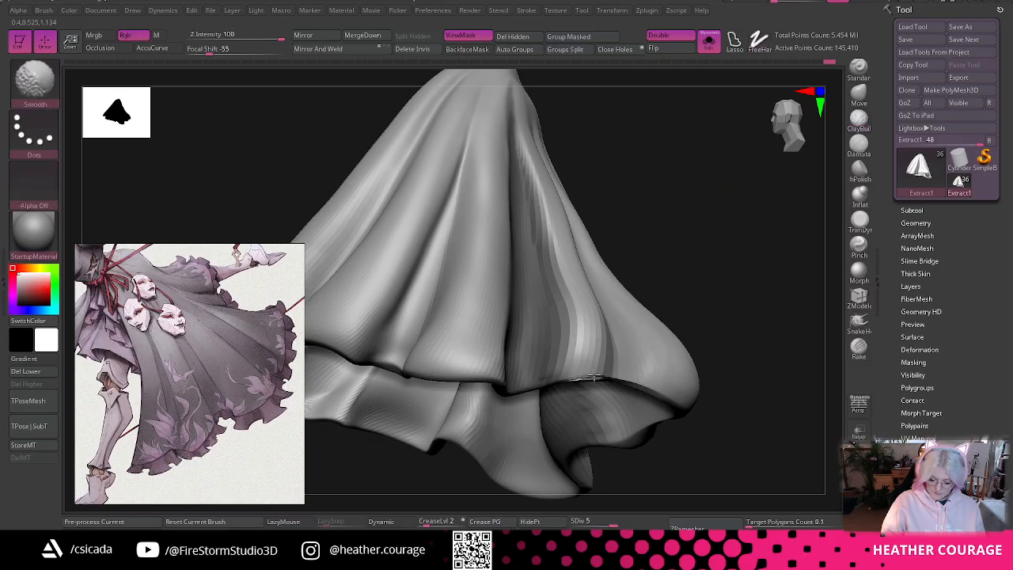
shift+drag(635, 434, 588, 377)
mouse_move(700, 301)
mouse_down()
mouse_move(721, 158)
mouse_move(717, 166)
mouse_up()
shift+drag(587, 370, 587, 398)
- Build up clay on the inside of the skirt along the wide fold, stroking from the hem inward
mouse_move(699, 324)
mouse_down()
mouse_move(690, 273)
mouse_move(674, 332)
mouse_up()
drag(592, 356, 544, 405)
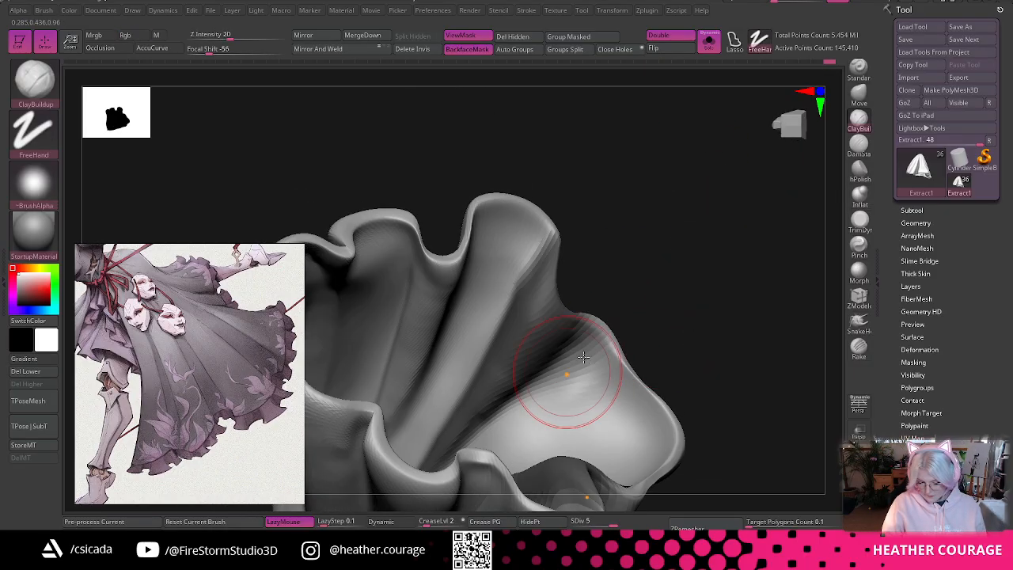
drag(573, 371, 489, 452)
drag(756, 302, 549, 327)
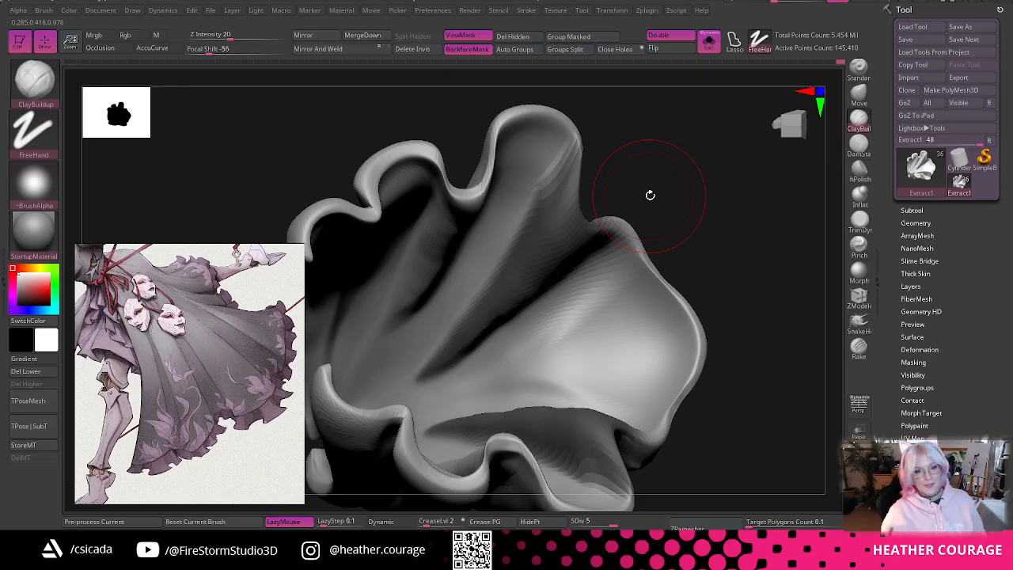
drag(746, 227, 633, 254)
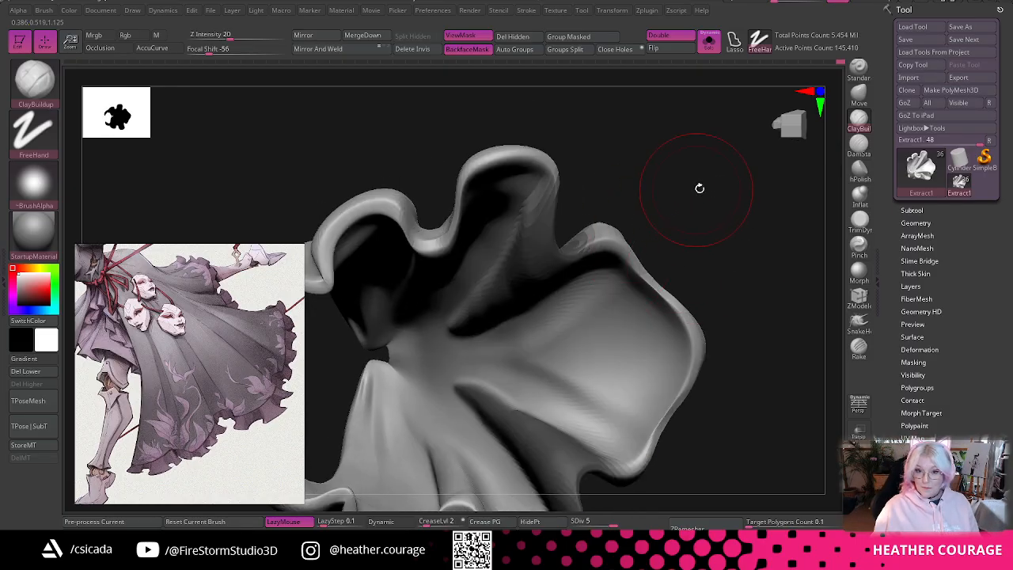
- Push in the hem edge of the side fold using the Move brush at a larger draw size
mouse_move(676, 155)
mouse_down()
mouse_move(743, 201)
mouse_move(753, 219)
mouse_move(770, 199)
mouse_move(763, 182)
mouse_move(744, 218)
mouse_up()
key(space)
drag(742, 316, 642, 387)
key(space)
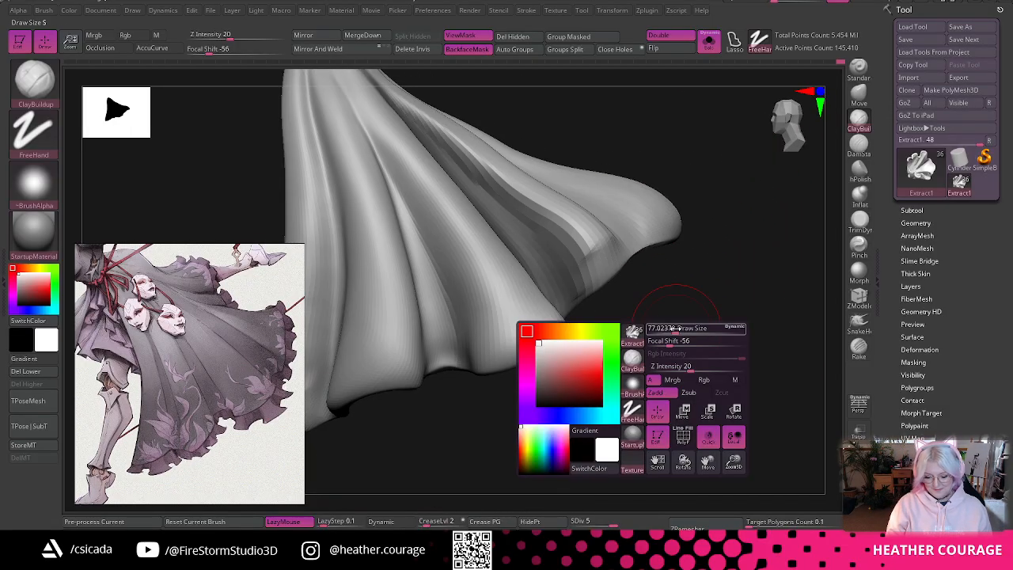
drag(677, 329, 695, 328)
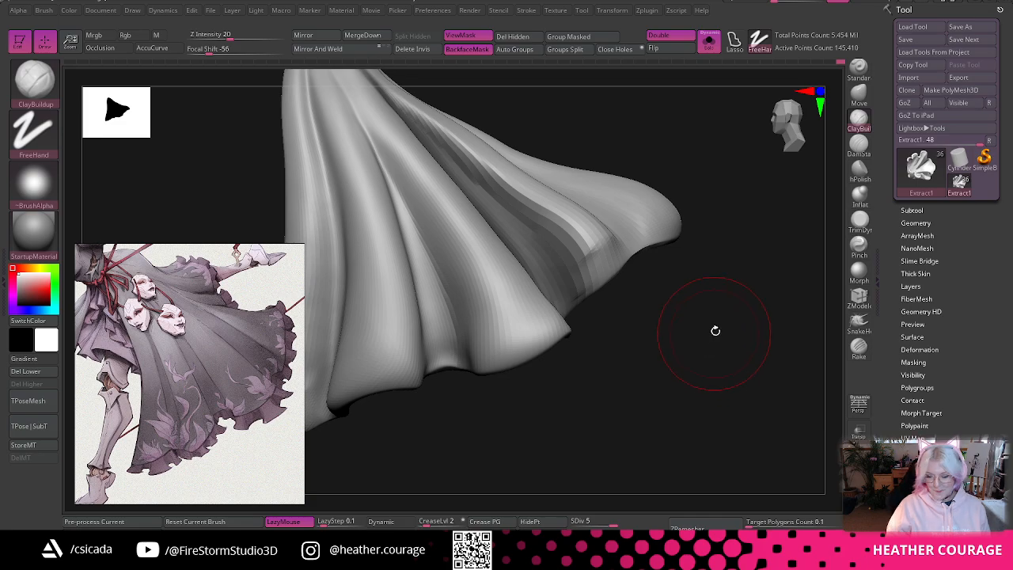
drag(717, 327, 733, 304)
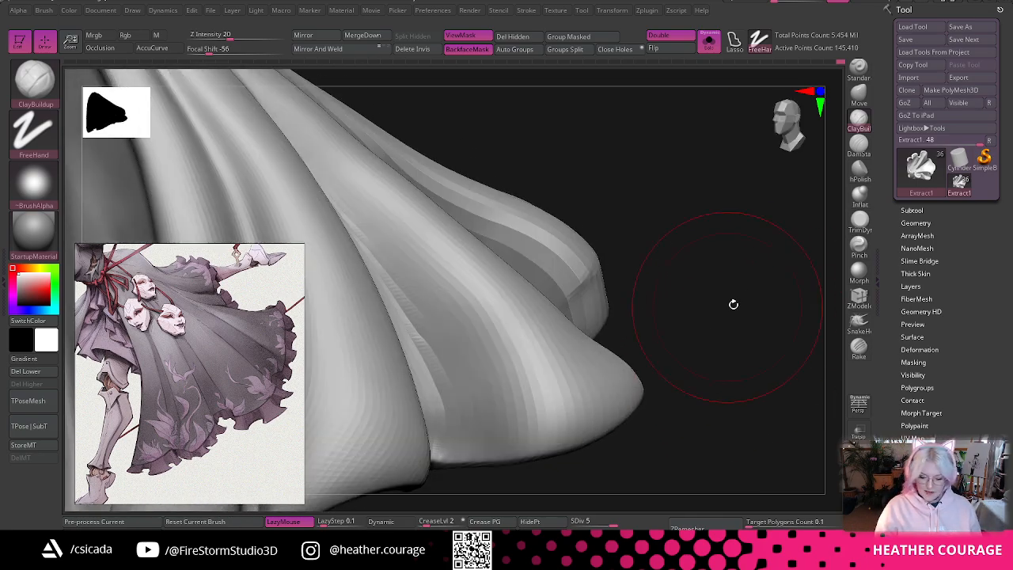
click(858, 93)
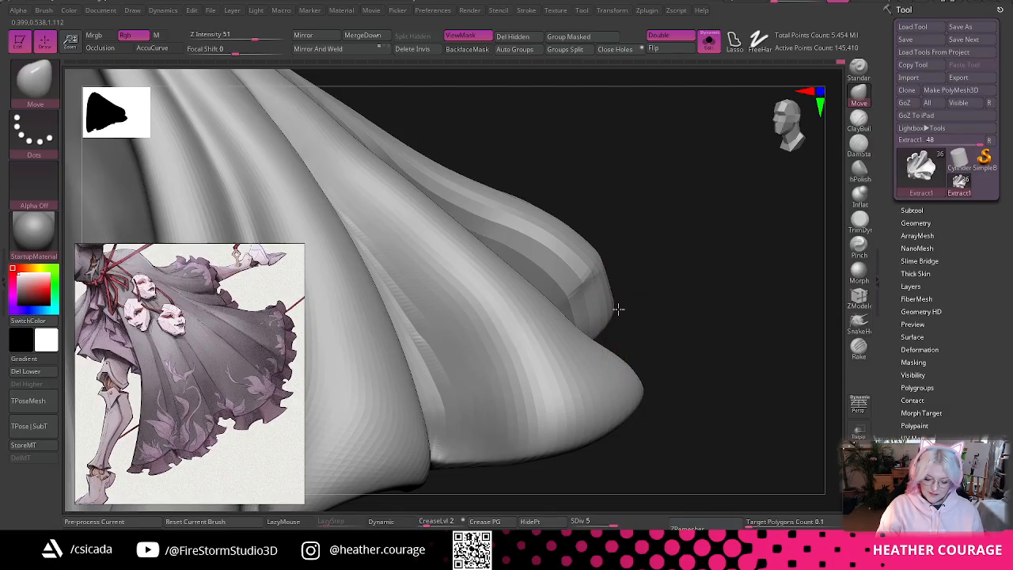
mouse_move(618, 309)
mouse_down()
mouse_move(705, 266)
mouse_move(606, 274)
mouse_up()
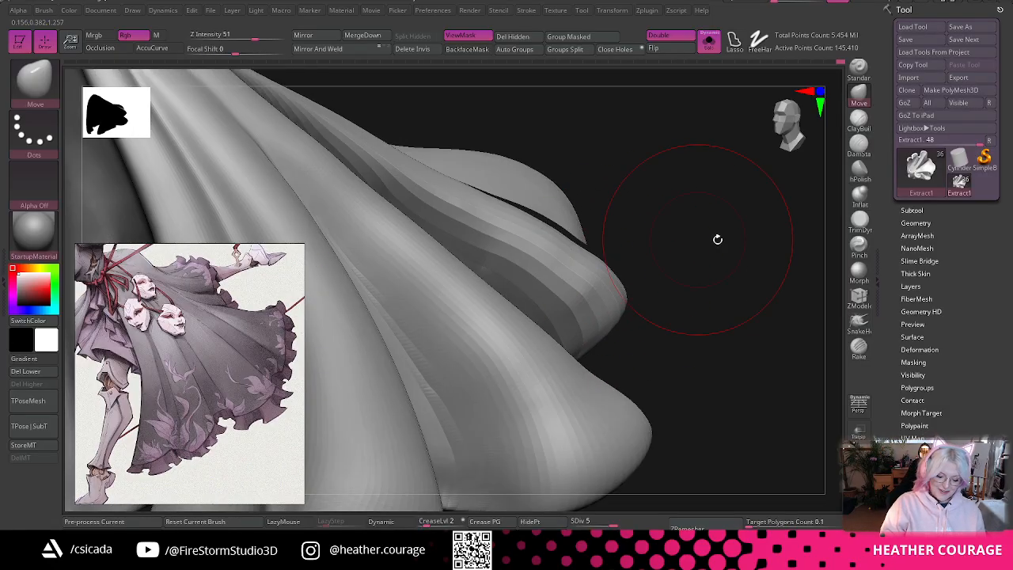
- Reshape the hem curves and the groove between the side folds with the Move brush
mouse_move(717, 238)
mouse_down()
mouse_move(666, 153)
mouse_move(678, 293)
mouse_move(663, 281)
mouse_move(673, 140)
mouse_move(703, 181)
mouse_move(687, 313)
mouse_up()
drag(603, 343, 591, 320)
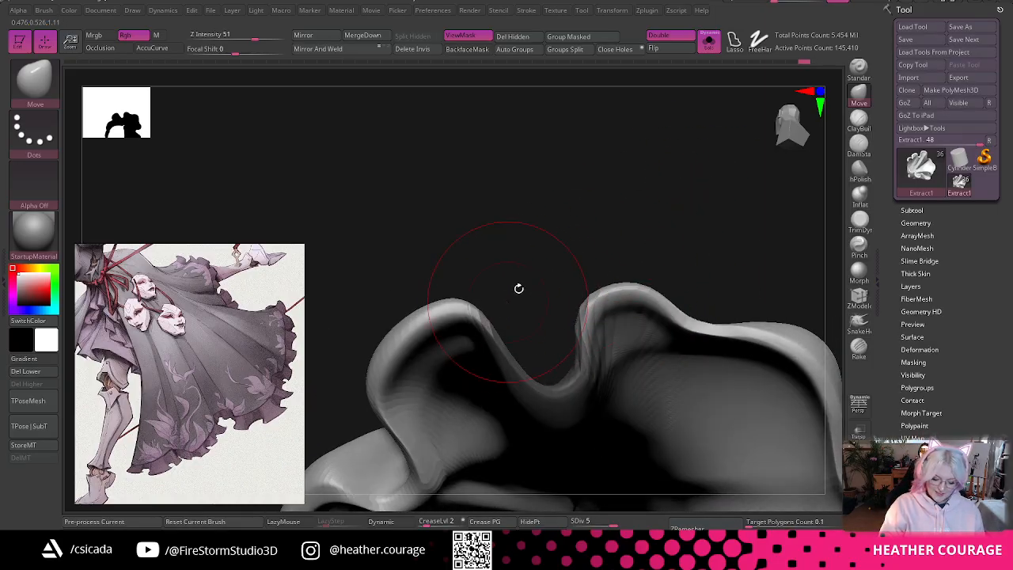
drag(518, 287, 740, 333)
mouse_move(685, 354)
mouse_down()
mouse_move(692, 361)
mouse_move(698, 336)
mouse_move(580, 297)
mouse_move(398, 192)
mouse_up()
right_click(694, 353)
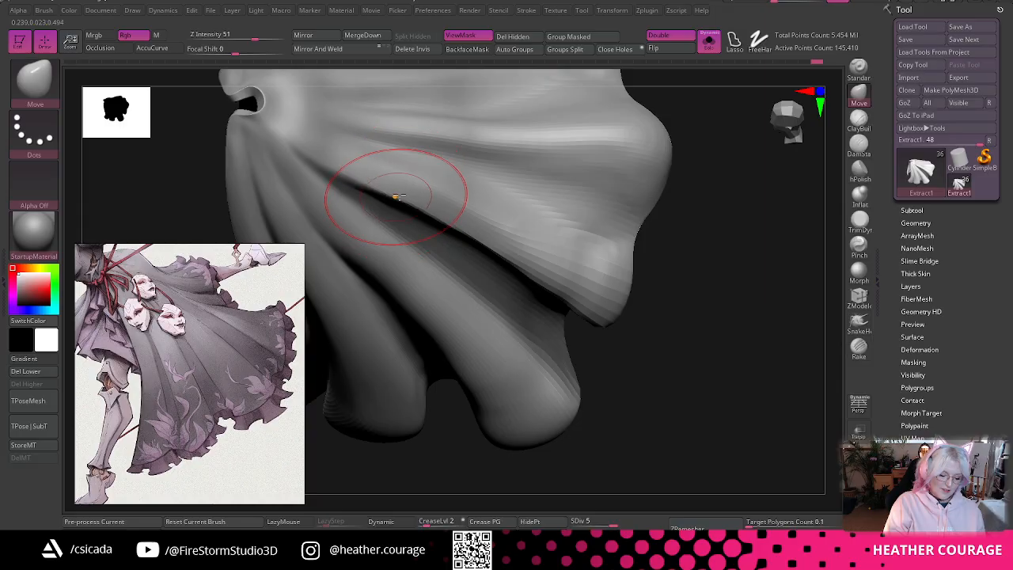
drag(457, 222, 426, 209)
mouse_move(705, 323)
mouse_down()
mouse_move(673, 366)
mouse_move(676, 407)
mouse_move(749, 325)
mouse_move(672, 165)
mouse_move(695, 171)
mouse_move(701, 332)
mouse_move(617, 473)
mouse_move(701, 357)
mouse_up()
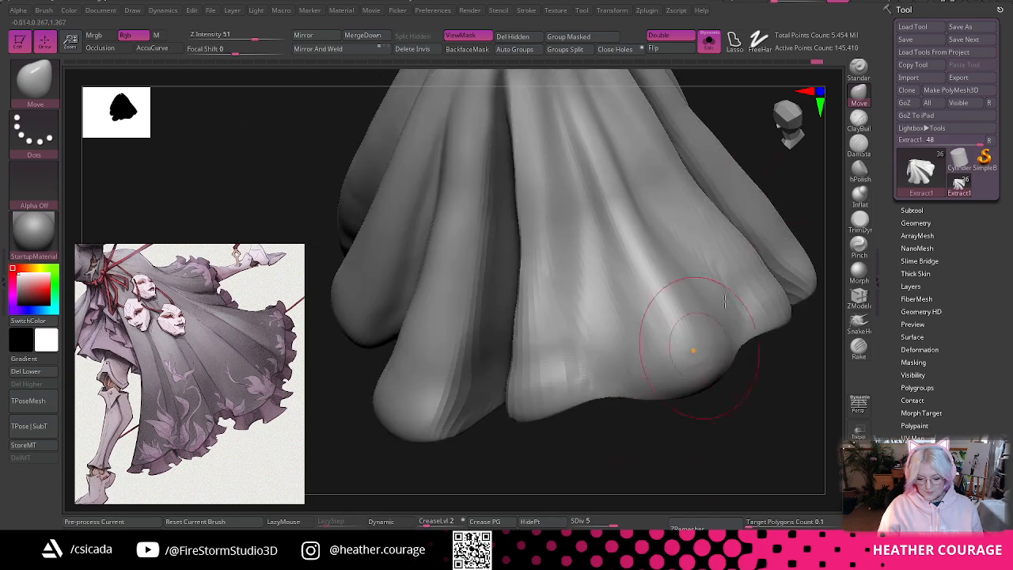
drag(798, 133, 445, 466)
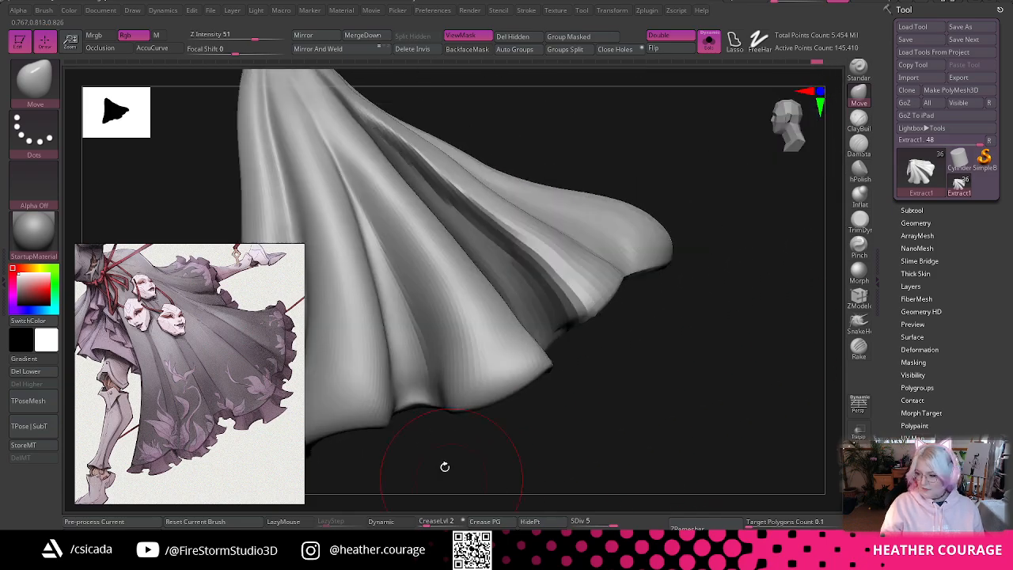
mouse_move(641, 405)
mouse_down()
mouse_move(662, 458)
mouse_move(622, 356)
mouse_move(633, 206)
mouse_move(719, 131)
mouse_move(631, 443)
mouse_move(639, 473)
mouse_move(787, 163)
mouse_move(670, 420)
mouse_move(637, 410)
mouse_up()
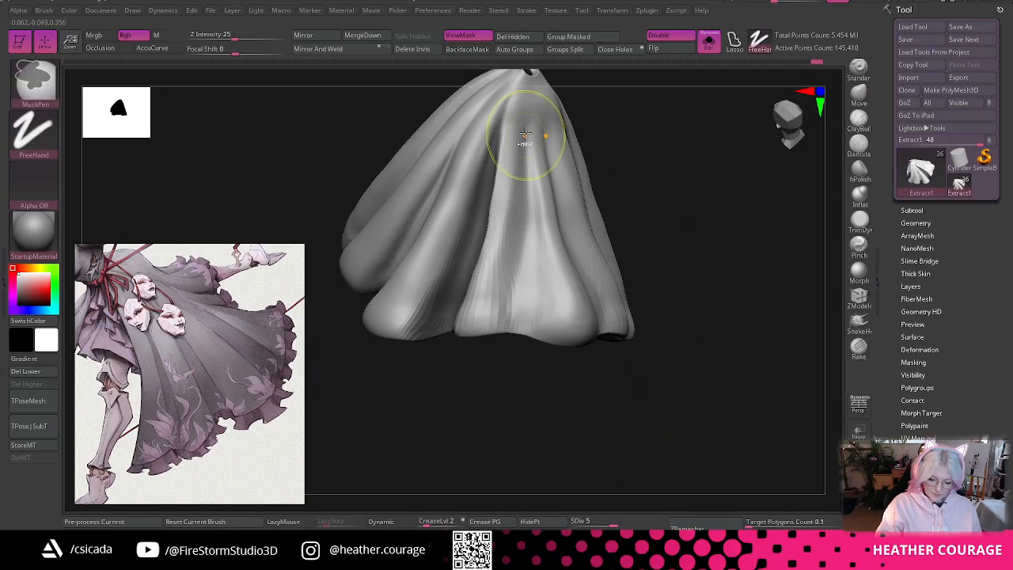
- Mask a narrow strip down the middle of the wide fold with the MaskPen, using a smaller draw size
ctrl+drag(523, 143, 521, 229)
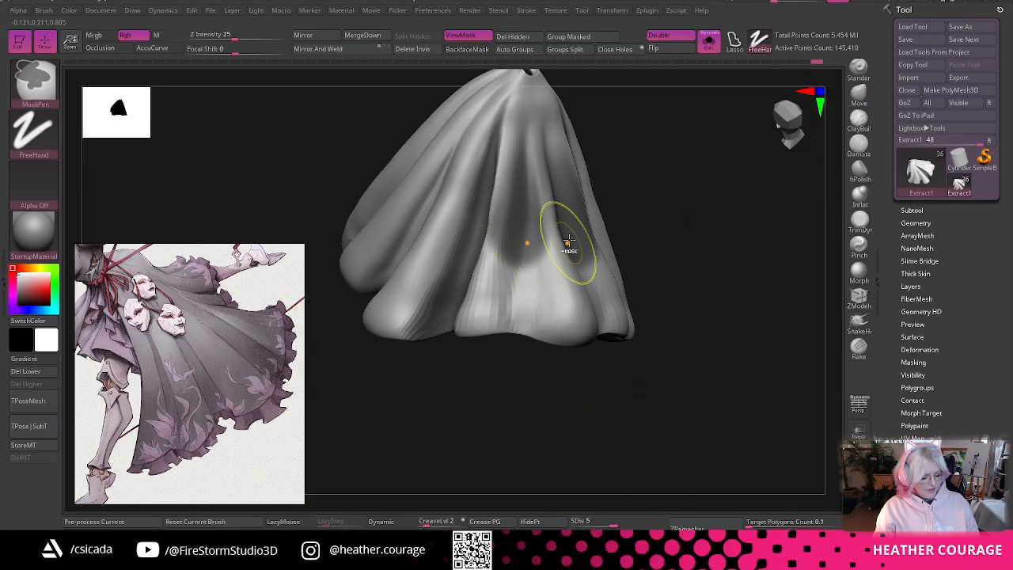
mouse_move(615, 183)
ctrl+mouse_down()
mouse_move(633, 159)
mouse_move(642, 190)
ctrl+mouse_up()
key(space)
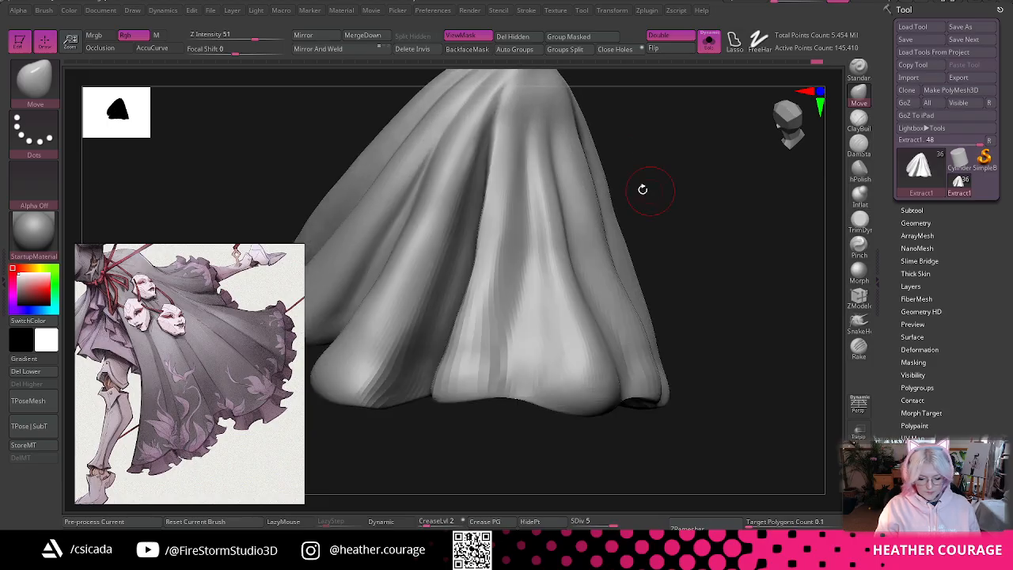
ctrl+drag(529, 138, 518, 400)
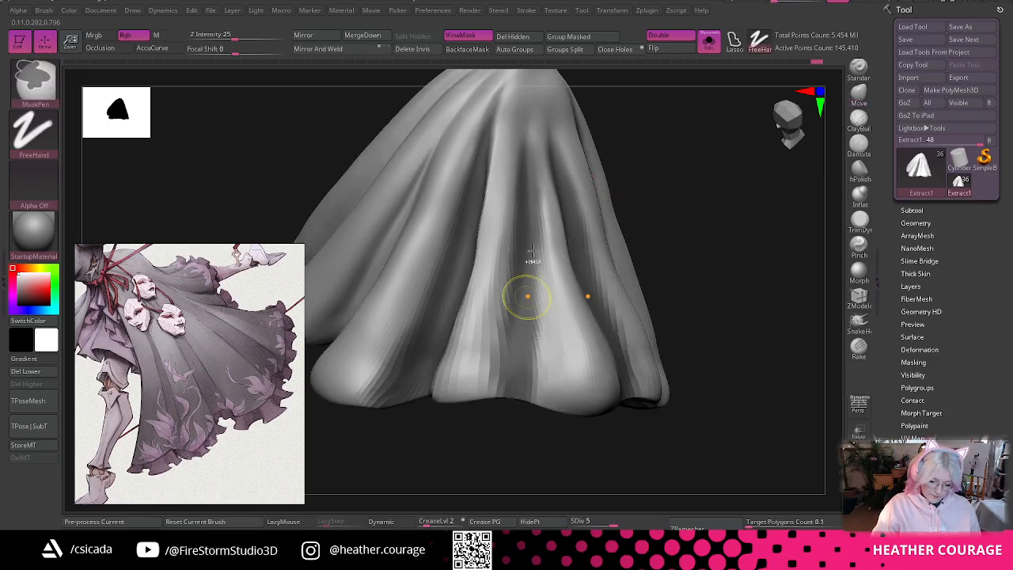
ctrl+drag(533, 305, 523, 301)
- Extend the mask along the matching fold strips on the inside of the skirt
drag(529, 459, 699, 93)
mouse_move(530, 300)
ctrl+mouse_down()
mouse_move(519, 366)
mouse_move(542, 181)
mouse_move(526, 275)
ctrl+mouse_up()
ctrl+drag(538, 164, 509, 377)
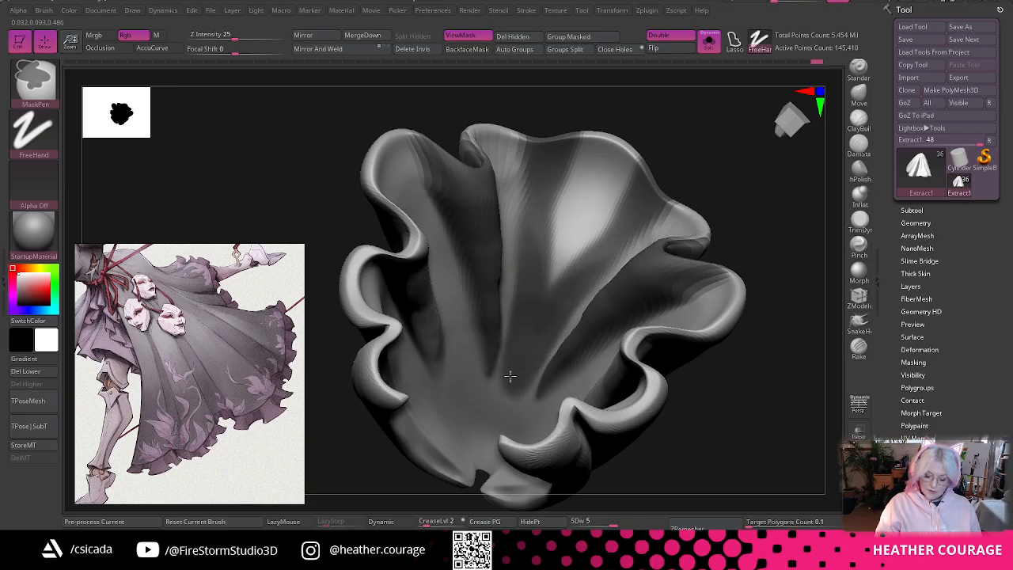
drag(775, 116, 751, 205)
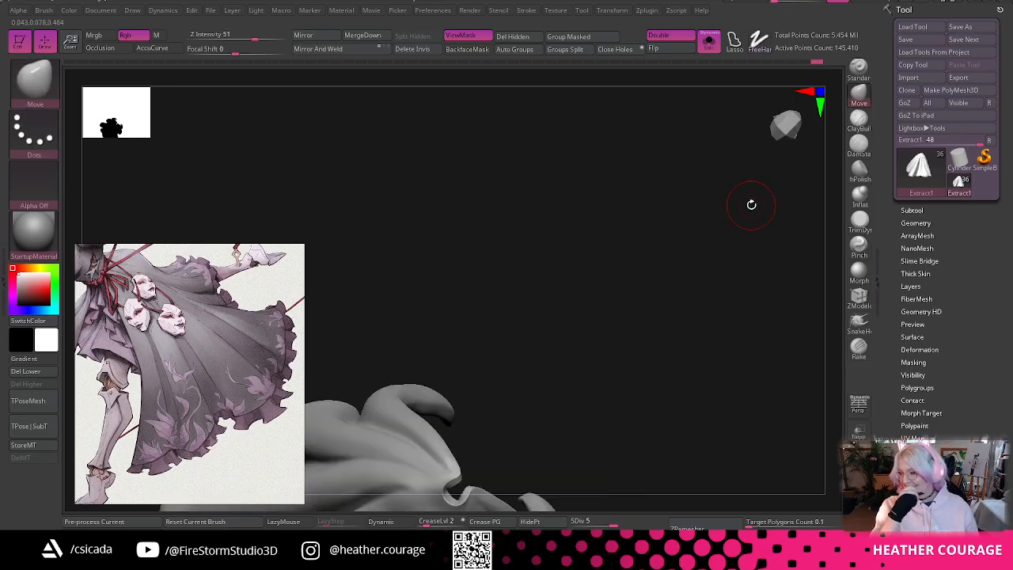
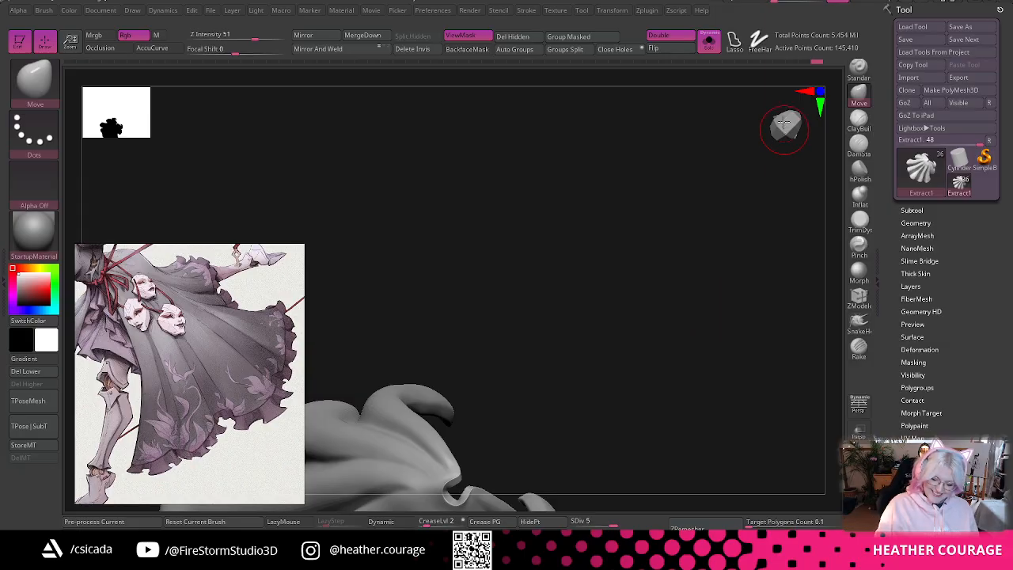
- Reshape the curled hem of the narrow side fold from underneath with an enlarged Move brush
drag(783, 121, 769, 118)
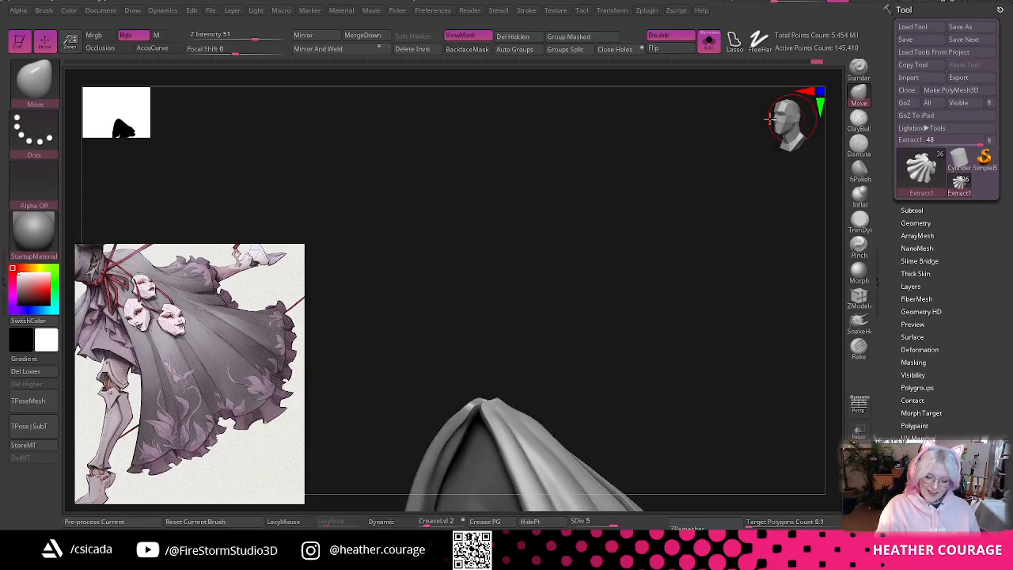
key(f)
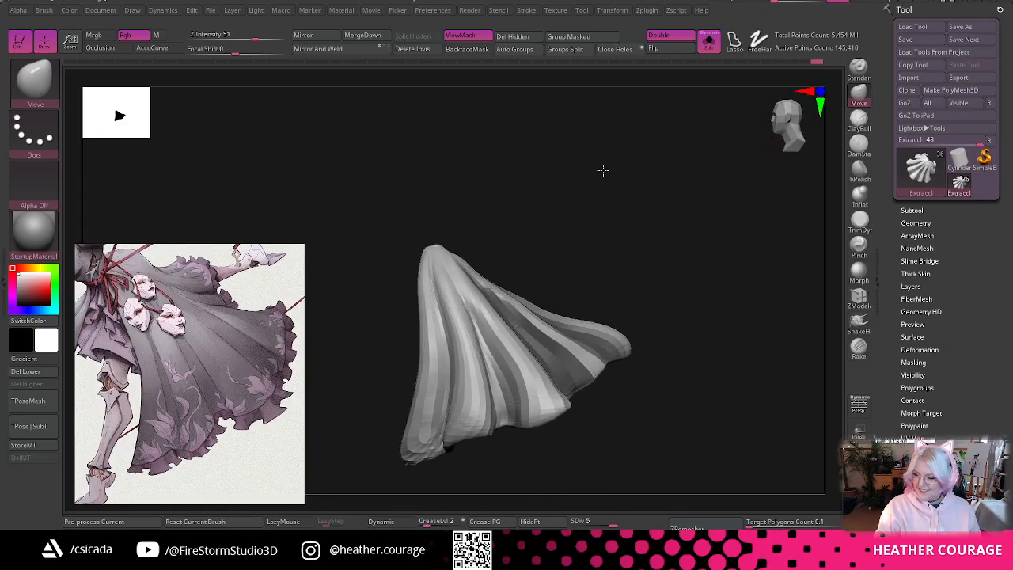
drag(603, 169, 706, 199)
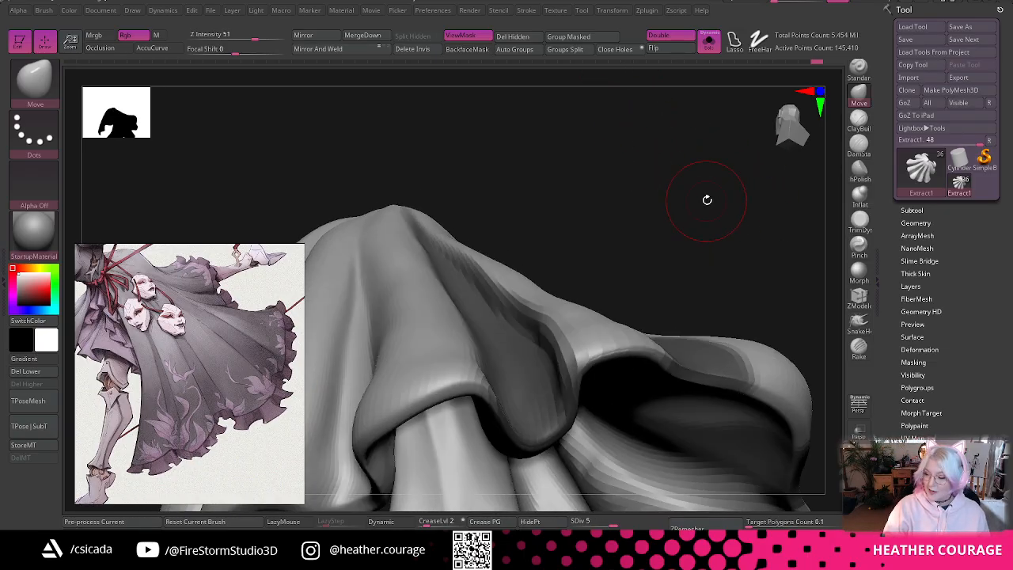
drag(698, 238, 608, 285)
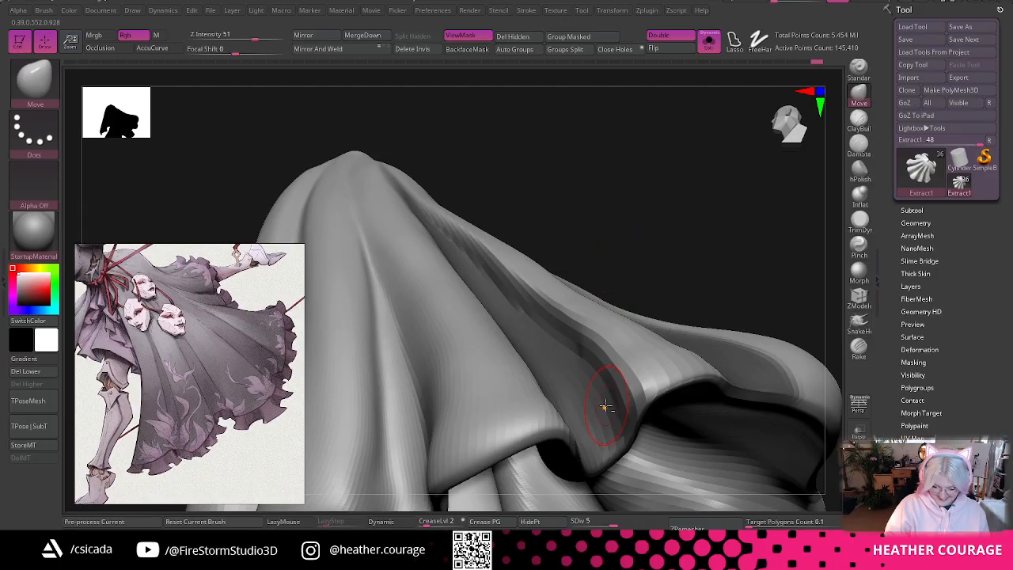
key(ctrl)
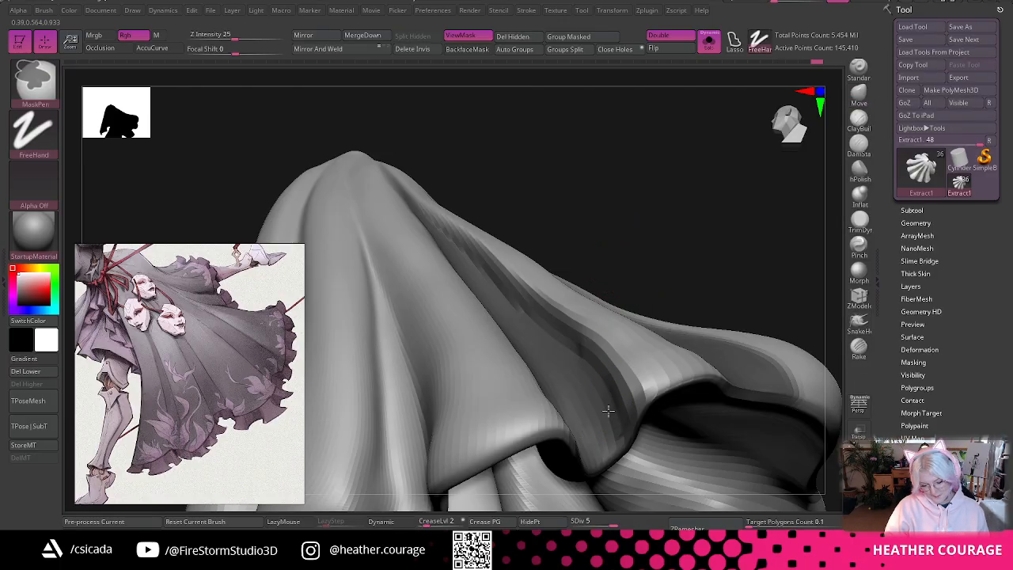
drag(680, 198, 681, 347)
key(space)
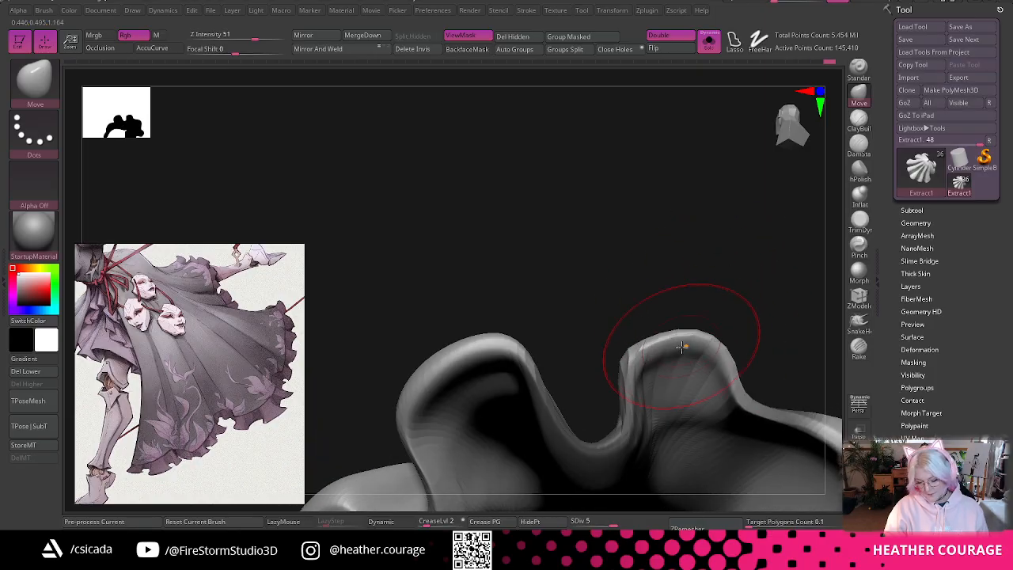
drag(712, 267, 694, 387)
drag(689, 431, 671, 299)
- Pull the narrow side fold's rim and its outer surface into a fuller curve with the Move brush
drag(688, 261, 700, 324)
drag(705, 287, 785, 136)
mouse_move(782, 204)
mouse_down()
mouse_move(794, 154)
mouse_move(784, 187)
mouse_move(735, 217)
mouse_move(570, 400)
mouse_move(630, 454)
mouse_move(593, 443)
mouse_move(648, 426)
mouse_move(735, 188)
mouse_move(725, 197)
mouse_move(751, 260)
mouse_move(755, 360)
mouse_up()
drag(580, 294, 560, 322)
drag(614, 250, 627, 237)
mouse_move(675, 169)
mouse_down()
mouse_move(610, 368)
mouse_move(640, 368)
mouse_move(643, 384)
mouse_move(655, 383)
mouse_up()
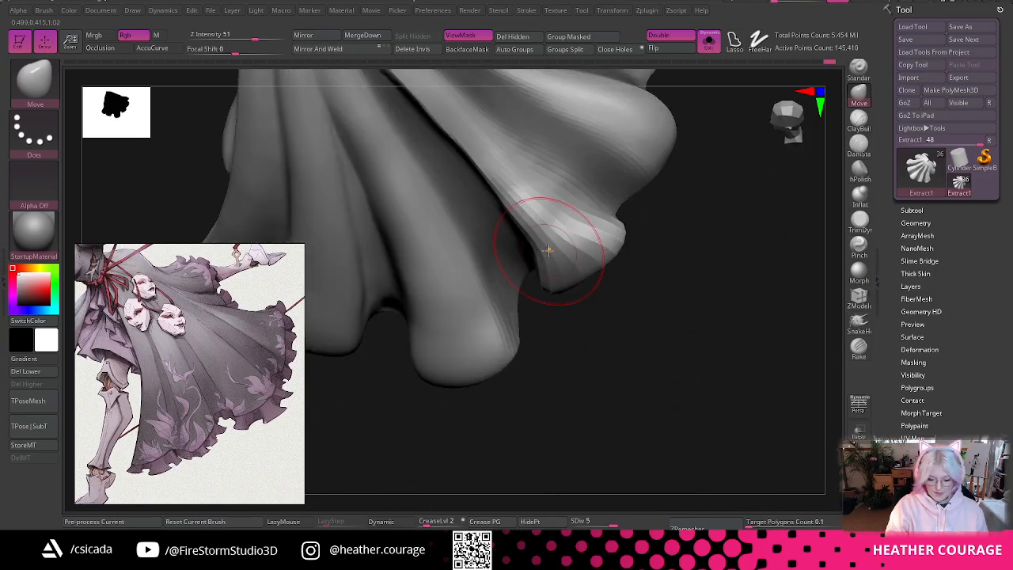
- Pull the lower corner of the narrow side fold inward so it overlaps the neighbouring groove
mouse_move(552, 239)
mouse_down()
mouse_move(538, 246)
mouse_move(527, 222)
mouse_up()
drag(619, 299, 632, 290)
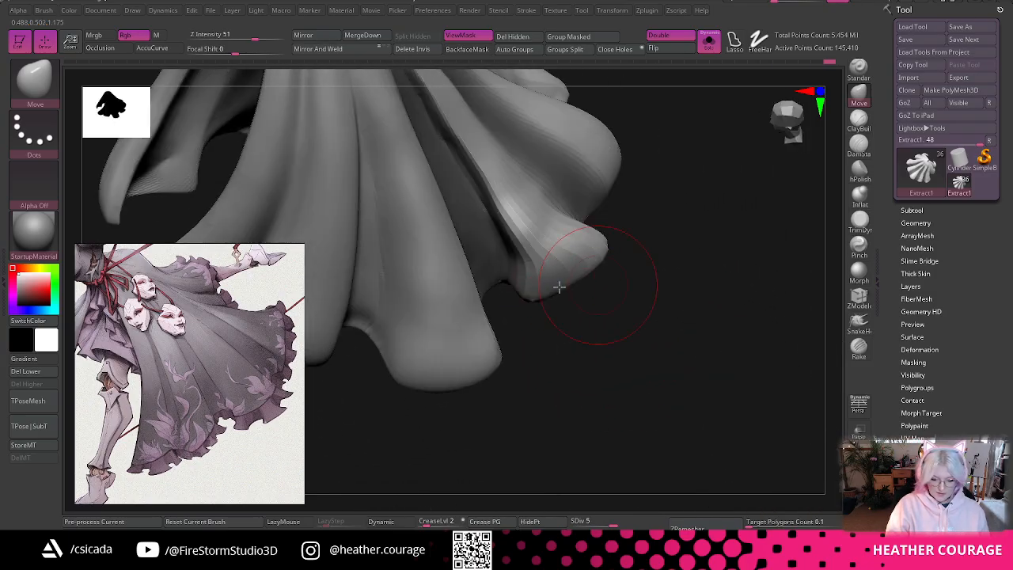
drag(548, 286, 531, 293)
drag(633, 296, 632, 350)
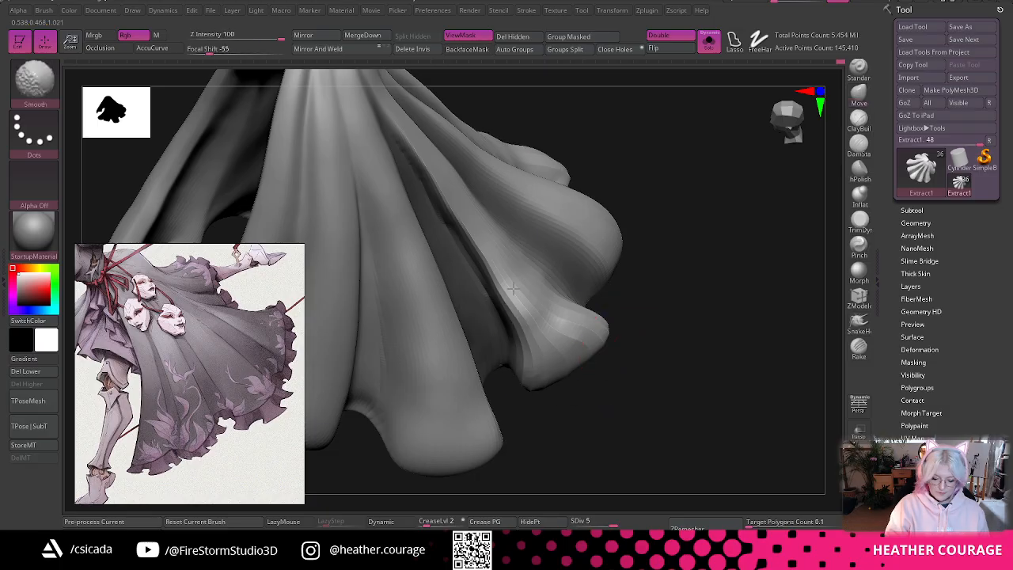
- Lower the skirt to subdivision level 4 and reshape the side fold's hem with a larger Move brush
key(shift+d)
key(space)
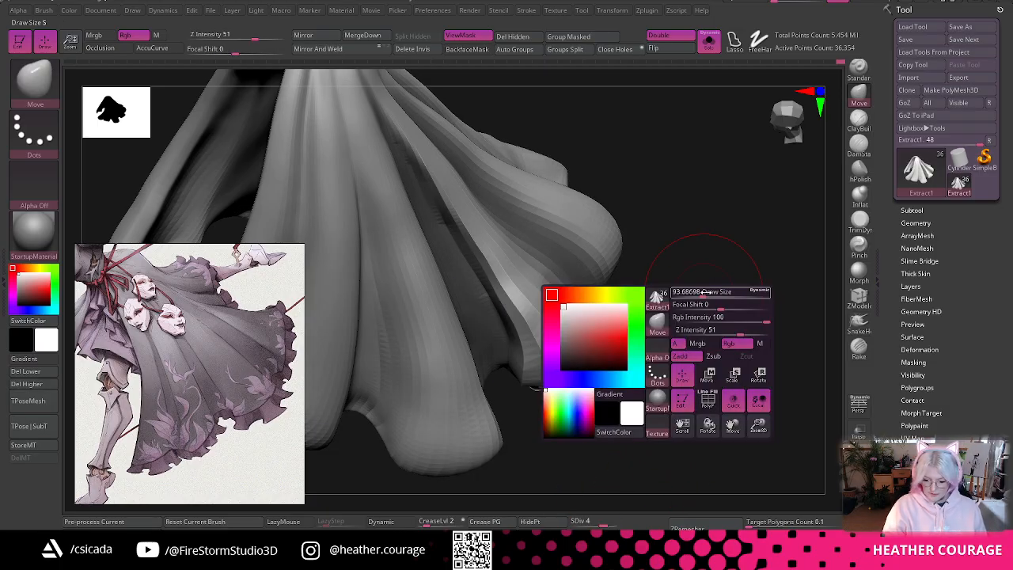
drag(702, 292, 715, 292)
mouse_move(720, 287)
mouse_down()
mouse_move(720, 273)
mouse_move(651, 316)
mouse_move(562, 341)
mouse_move(535, 364)
mouse_up()
mouse_move(624, 340)
mouse_down()
mouse_move(631, 260)
mouse_move(644, 262)
mouse_move(669, 493)
mouse_move(662, 353)
mouse_move(687, 305)
mouse_up()
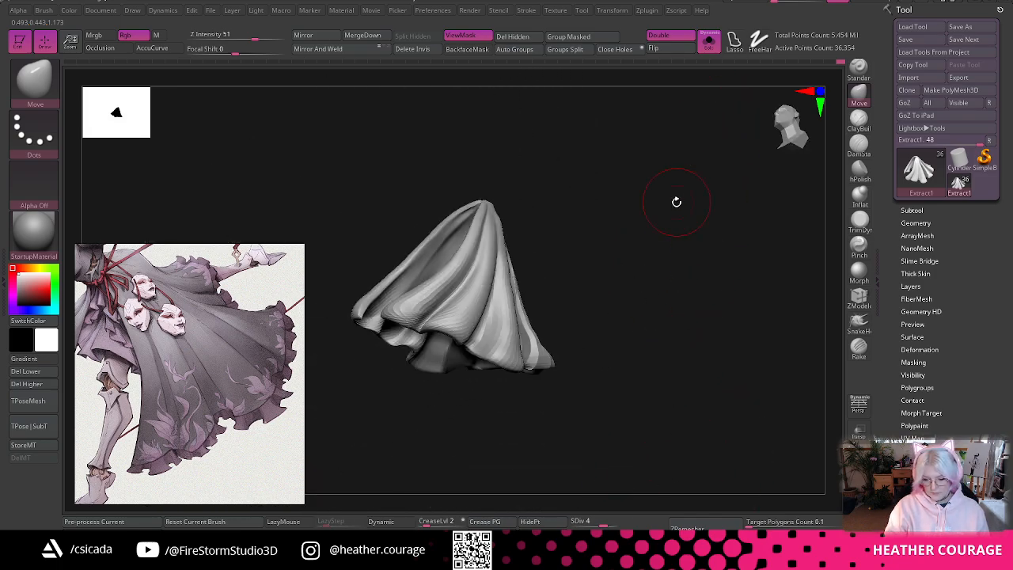
- Clear the mask from the skirt and return it to subdivision level 5
ctrl+drag(676, 201, 682, 218)
drag(682, 218, 683, 335)
click(785, 133)
alt+drag(690, 226, 554, 306)
drag(601, 522, 622, 523)
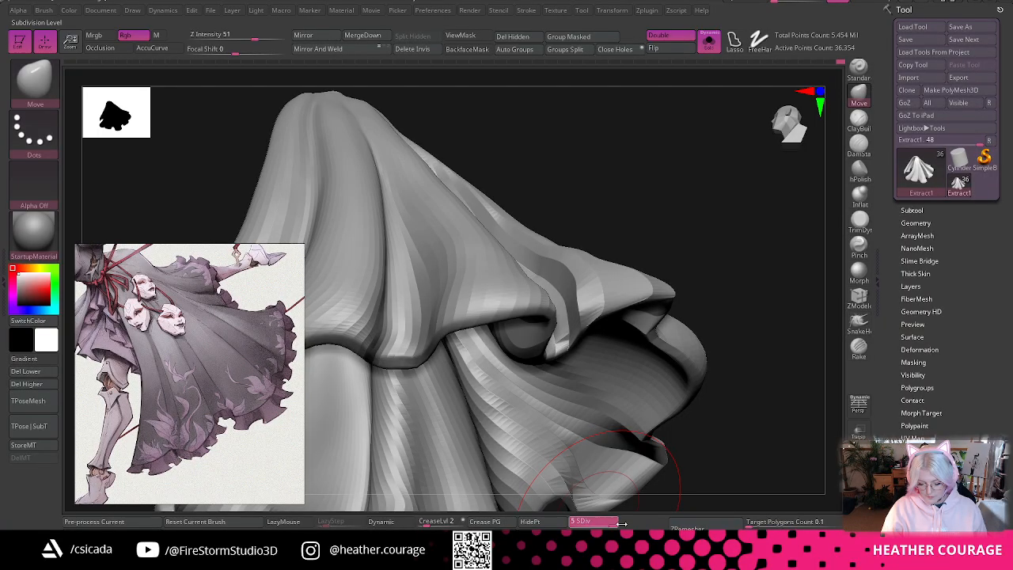
- Smooth the reshaped side fold near the hem and adjust the rim of the adjoining groove
key(space)
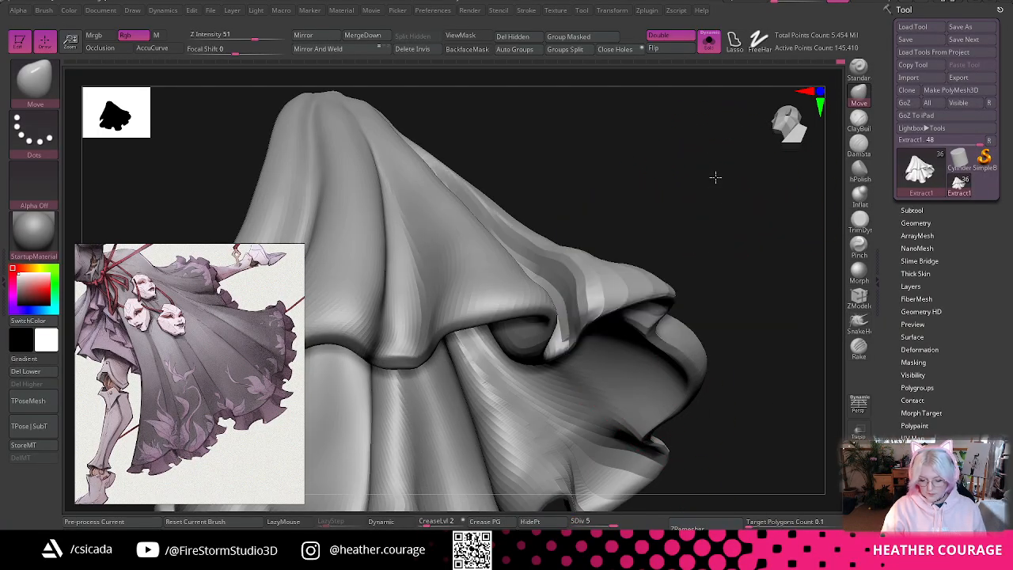
drag(716, 177, 709, 127)
mouse_move(599, 312)
shift+mouse_down()
mouse_move(573, 338)
mouse_move(605, 311)
shift+mouse_up()
drag(686, 244, 679, 170)
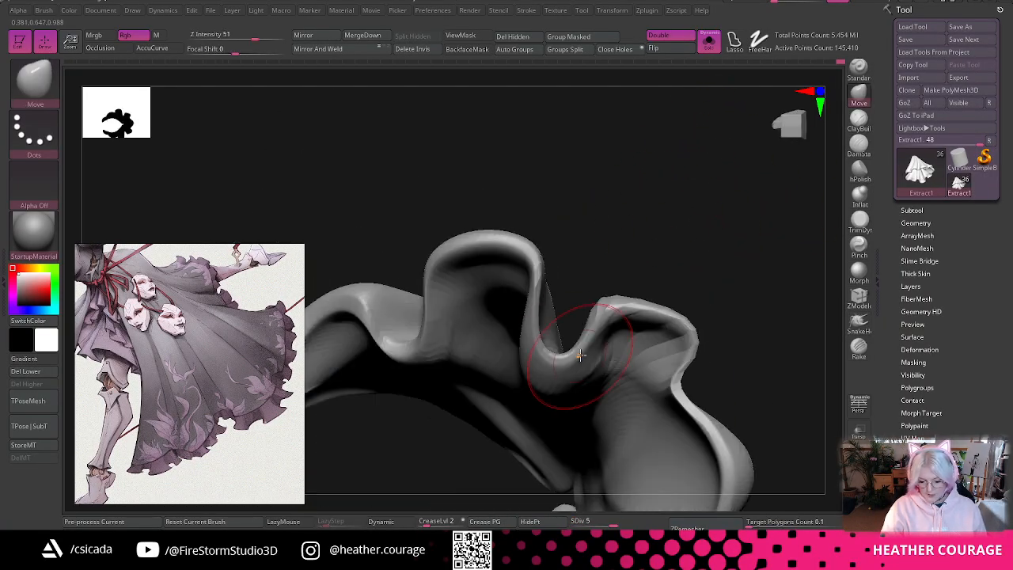
mouse_move(705, 256)
mouse_down()
mouse_move(744, 401)
mouse_move(699, 301)
mouse_move(705, 177)
mouse_up()
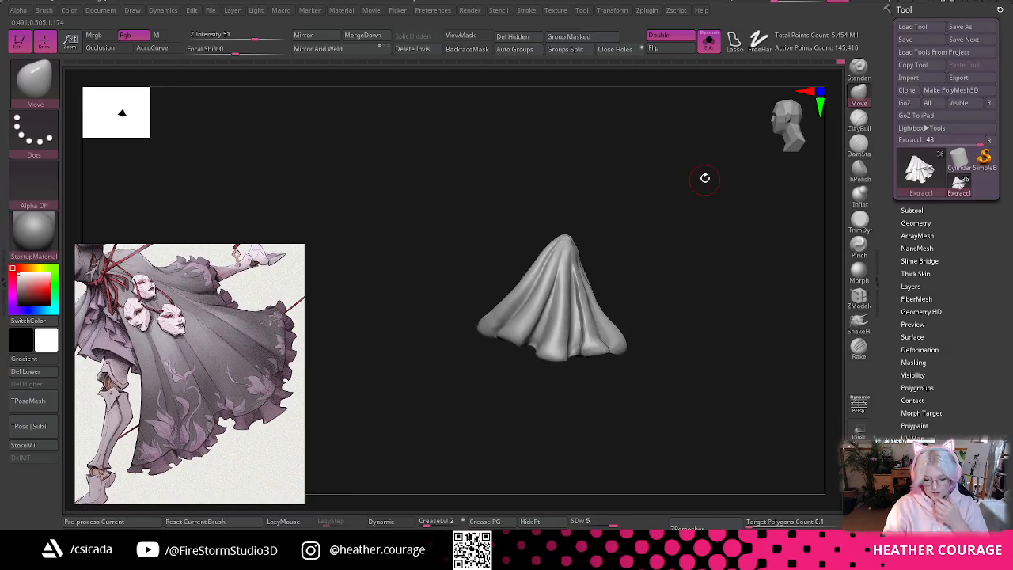
- Turn off solo display to show the full character, and examine the skirt's shape from the side, back and underneath
drag(783, 151, 701, 63)
click(709, 40)
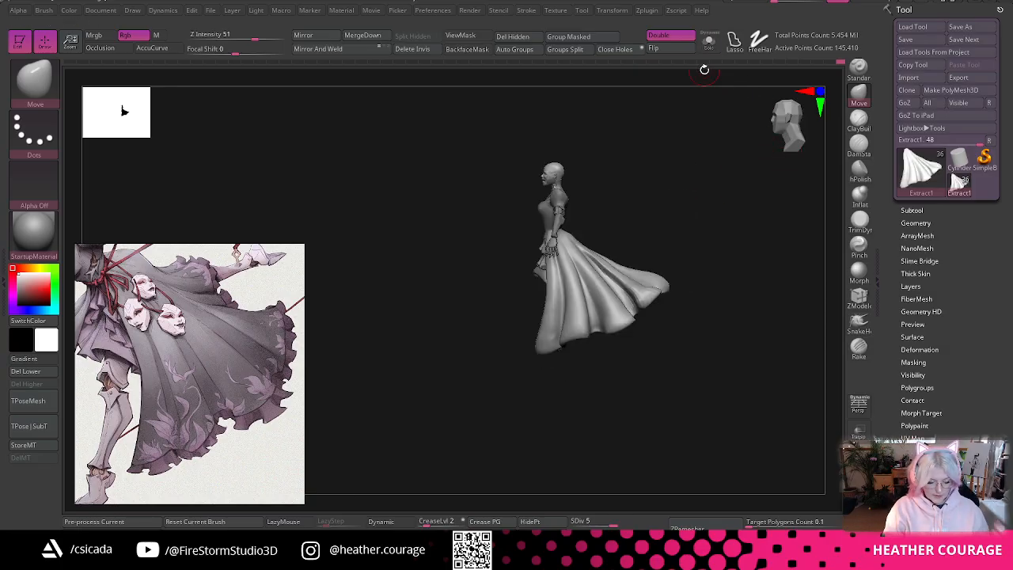
alt+drag(701, 202, 744, 313)
key(space)
mouse_move(753, 253)
mouse_down()
mouse_move(511, 414)
mouse_move(601, 332)
mouse_move(785, 205)
mouse_move(746, 224)
mouse_move(747, 212)
mouse_up()
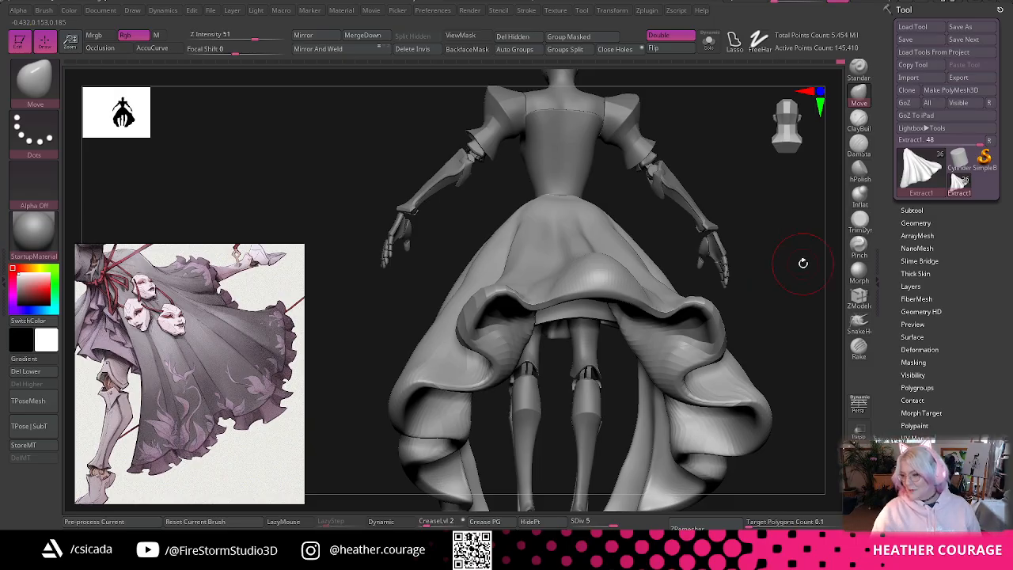
drag(795, 251, 747, 264)
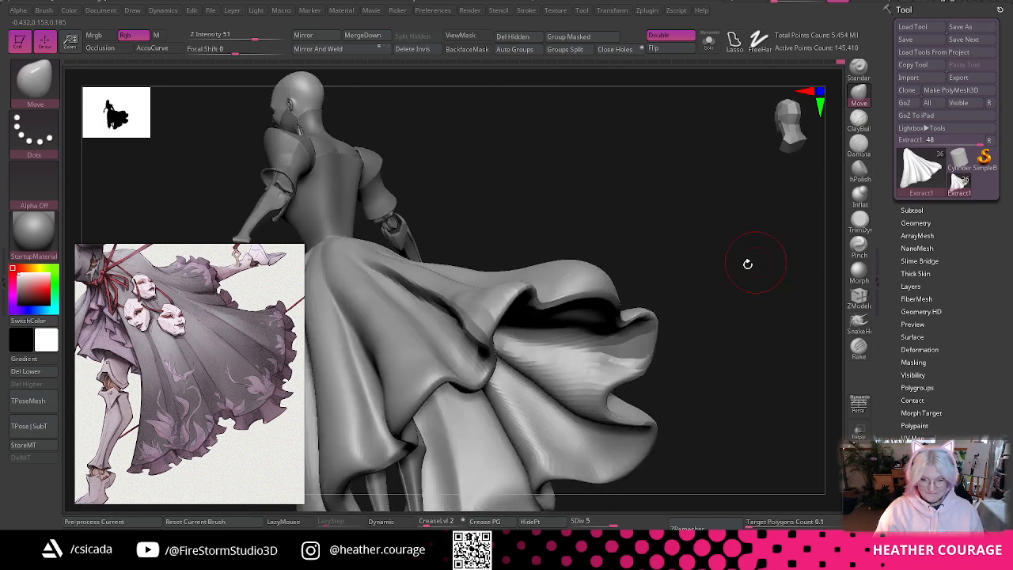
drag(685, 258, 681, 180)
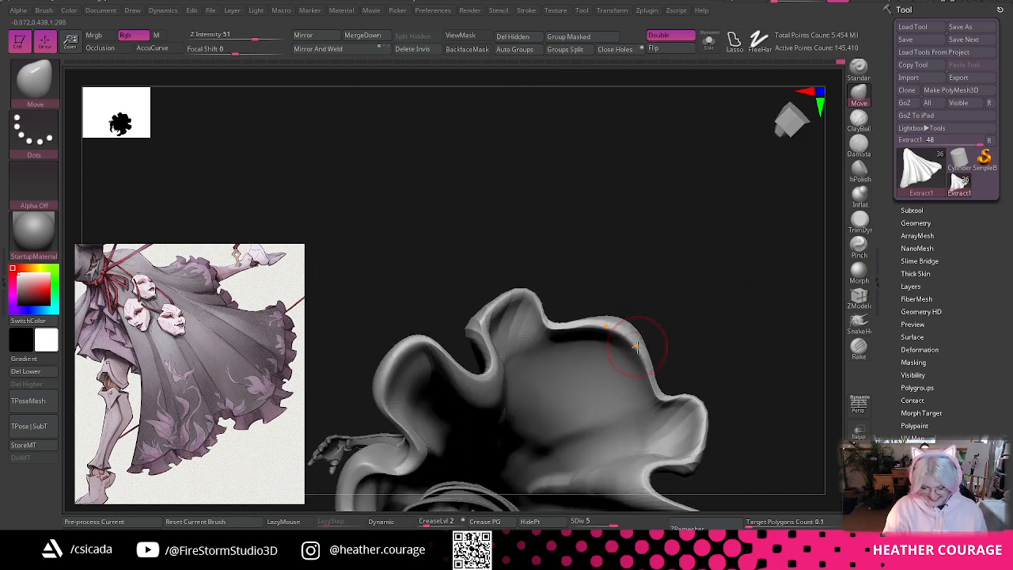
- Pull the rim of the wide hem fold outward into a rounder curve with the Move brush, working from underneath
mouse_move(637, 343)
mouse_down()
mouse_move(648, 338)
mouse_move(641, 317)
mouse_up()
drag(691, 295, 690, 273)
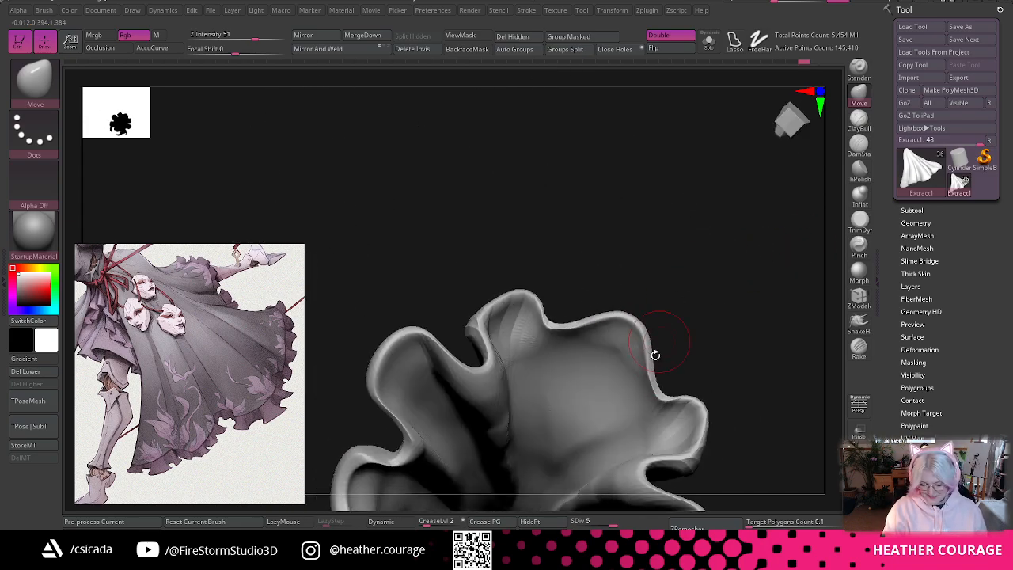
drag(654, 356, 659, 353)
drag(587, 321, 588, 314)
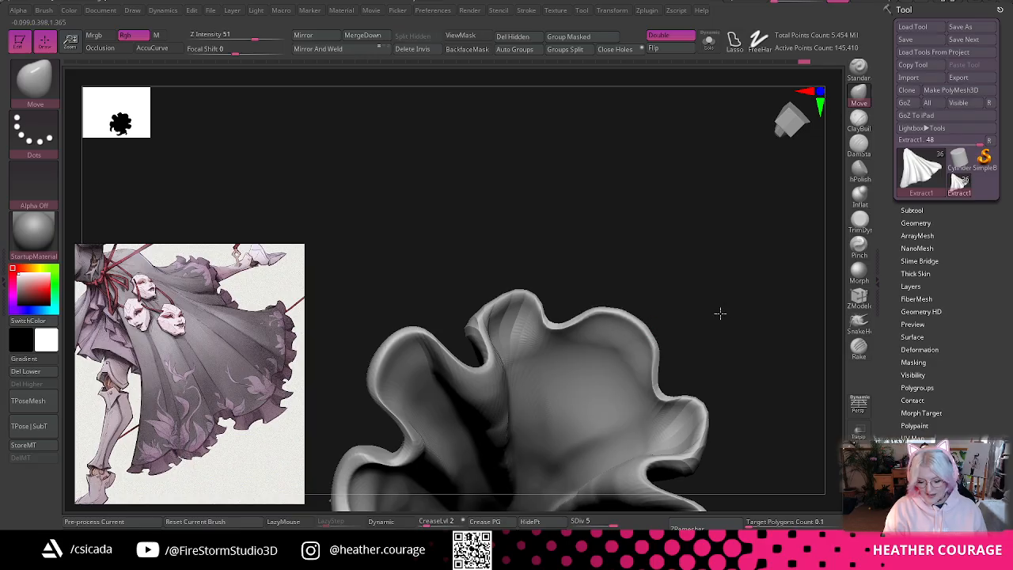
- Adjust the wide fold's rim with a larger Move brush and smooth its inner and outer surfaces near the hem
mouse_move(719, 312)
mouse_down()
mouse_move(756, 287)
mouse_move(748, 235)
mouse_move(759, 218)
mouse_move(745, 230)
mouse_move(745, 218)
mouse_up()
key(space)
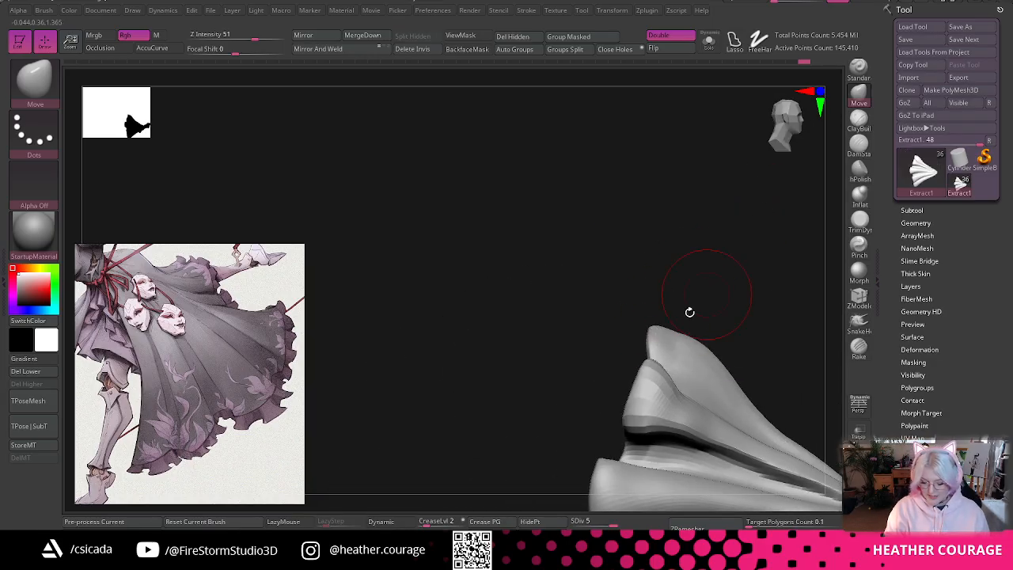
mouse_move(656, 322)
mouse_down()
mouse_move(735, 245)
mouse_move(672, 316)
mouse_up()
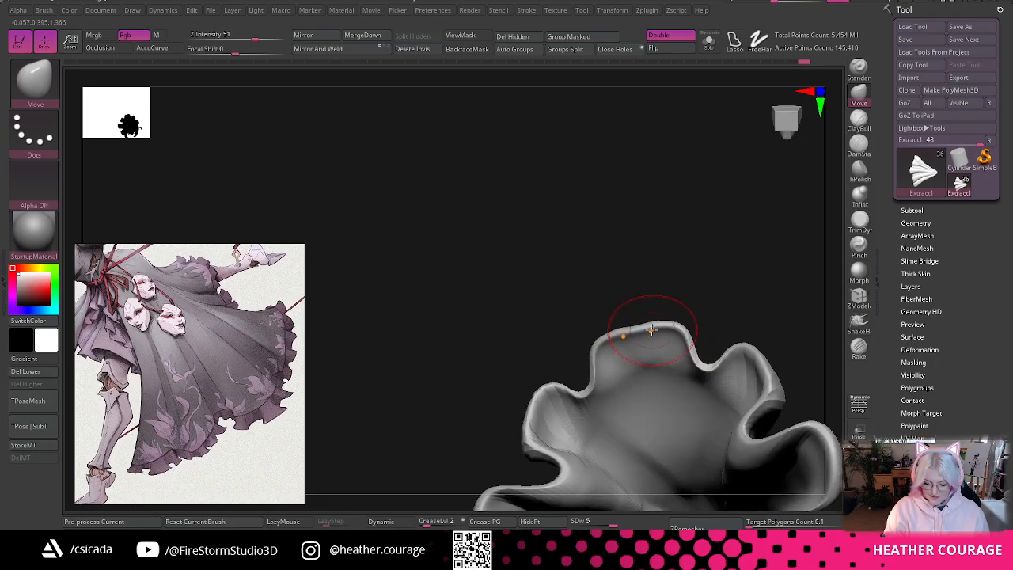
drag(699, 263, 669, 364)
key(shift)
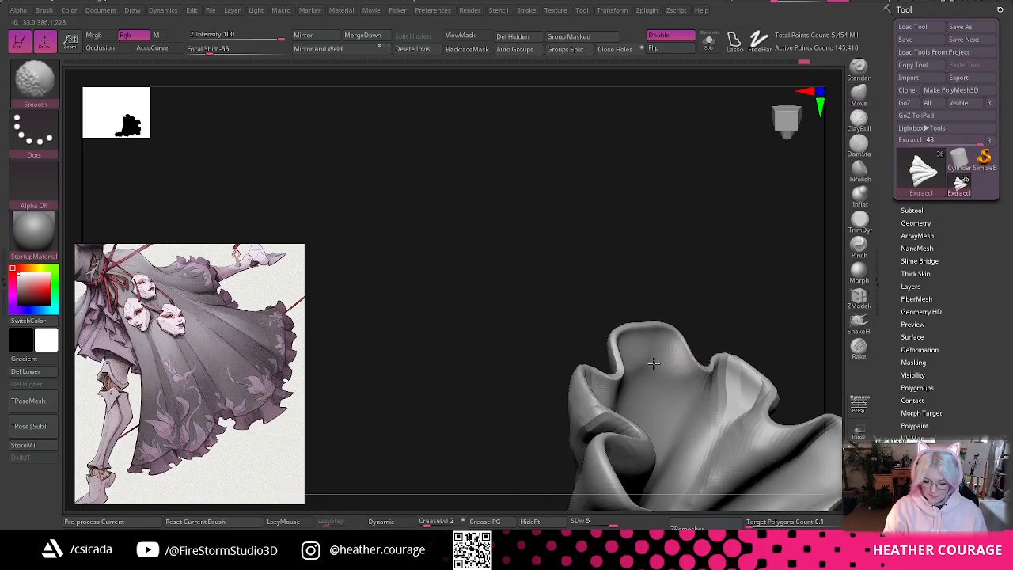
shift+drag(746, 271, 691, 307)
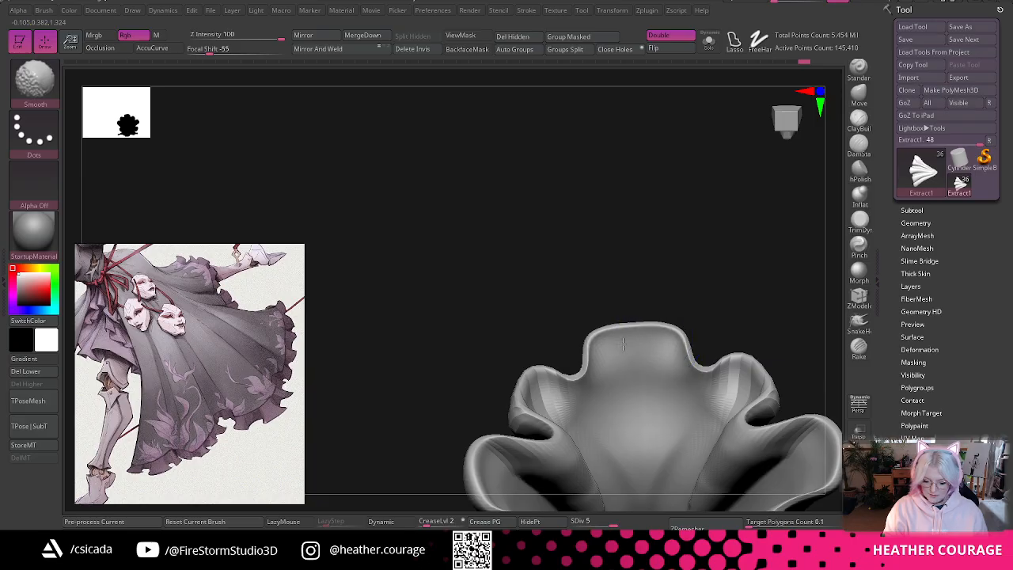
drag(733, 251, 696, 351)
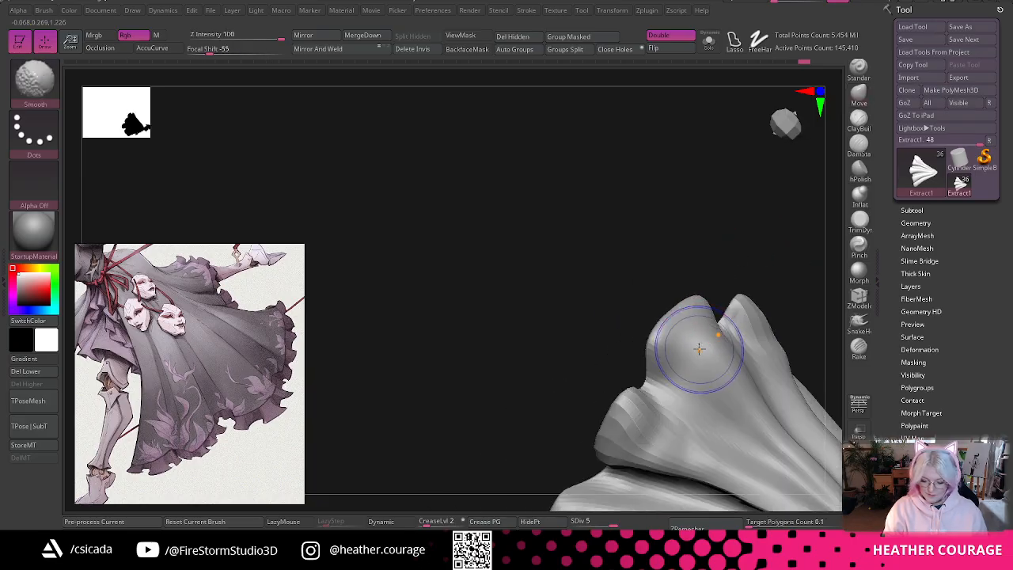
drag(668, 194, 677, 232)
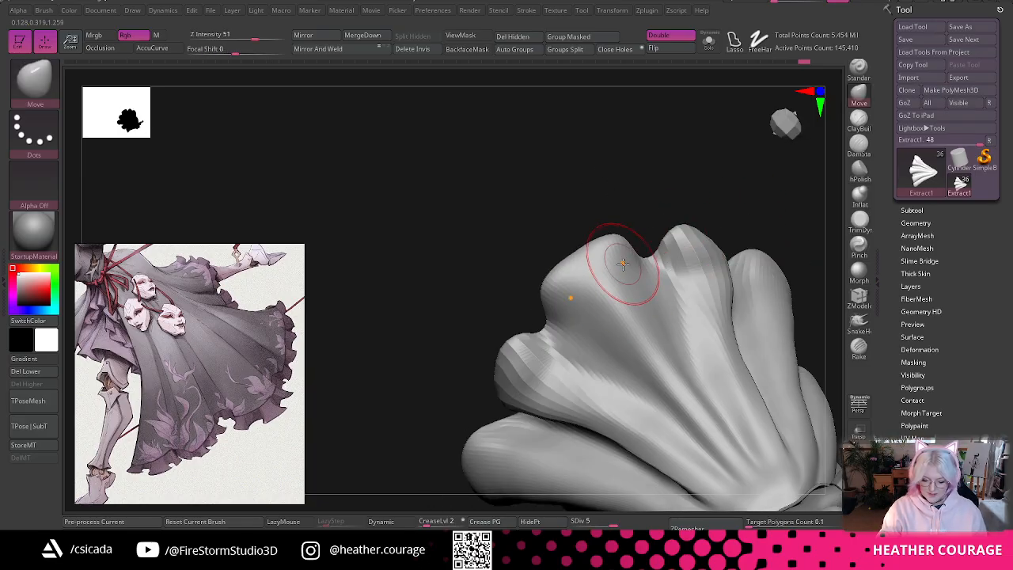
- Check the skirt against the full character and smooth the long fold beside the front opening down to the hem
drag(642, 170, 770, 215)
mouse_move(799, 301)
alt+mouse_down()
mouse_move(757, 205)
mouse_move(744, 255)
mouse_move(753, 248)
mouse_move(735, 250)
mouse_move(720, 309)
mouse_move(675, 346)
mouse_move(754, 450)
alt+mouse_up()
alt+drag(546, 199, 445, 169)
drag(753, 261, 769, 229)
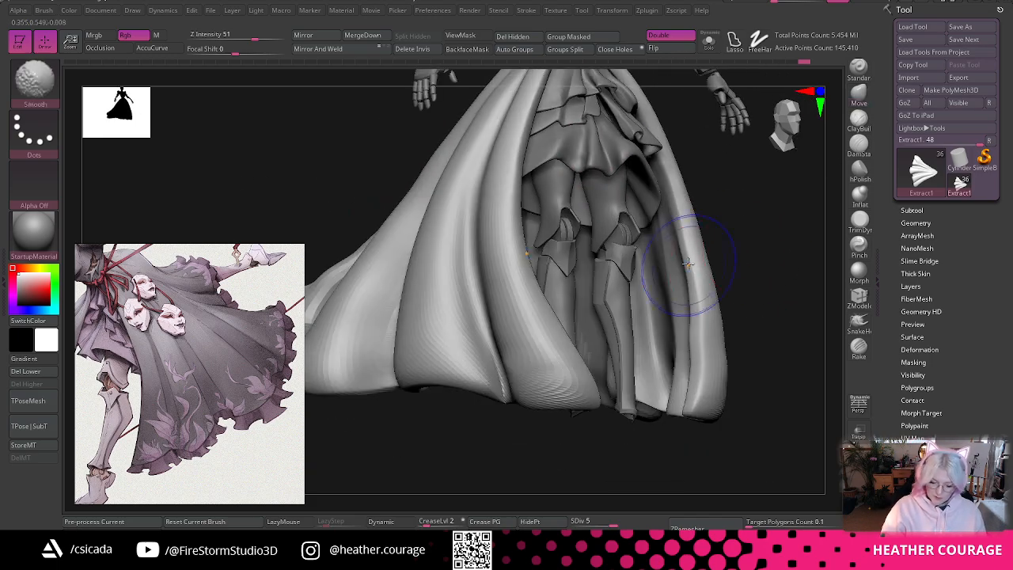
mouse_move(688, 263)
shift+mouse_down()
mouse_move(695, 372)
mouse_move(694, 212)
mouse_move(696, 378)
shift+mouse_up()
mouse_move(766, 309)
mouse_down()
mouse_move(772, 231)
mouse_move(762, 276)
mouse_move(780, 277)
mouse_move(760, 238)
mouse_move(725, 235)
mouse_up()
- Isolate the skirt and remesh it with ZRemesher at a target polygon count of 5
click(708, 40)
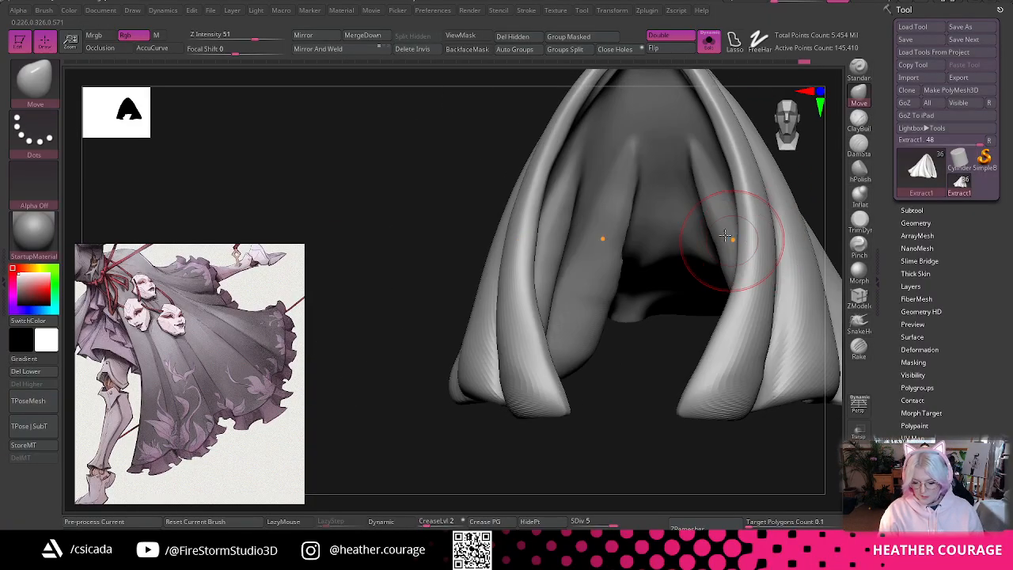
drag(649, 398, 751, 226)
key(space)
click(765, 523)
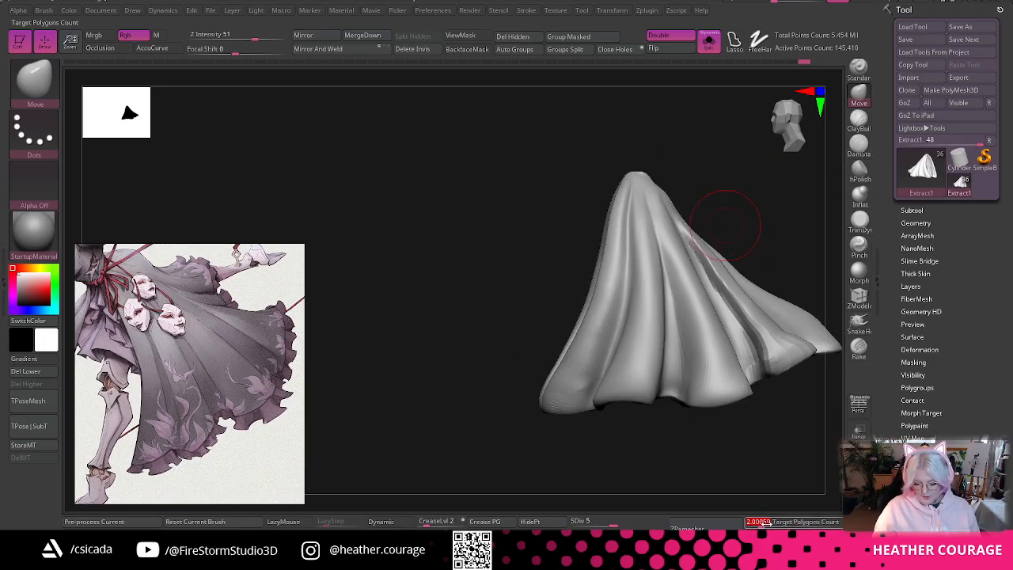
text(5)
key(Return)
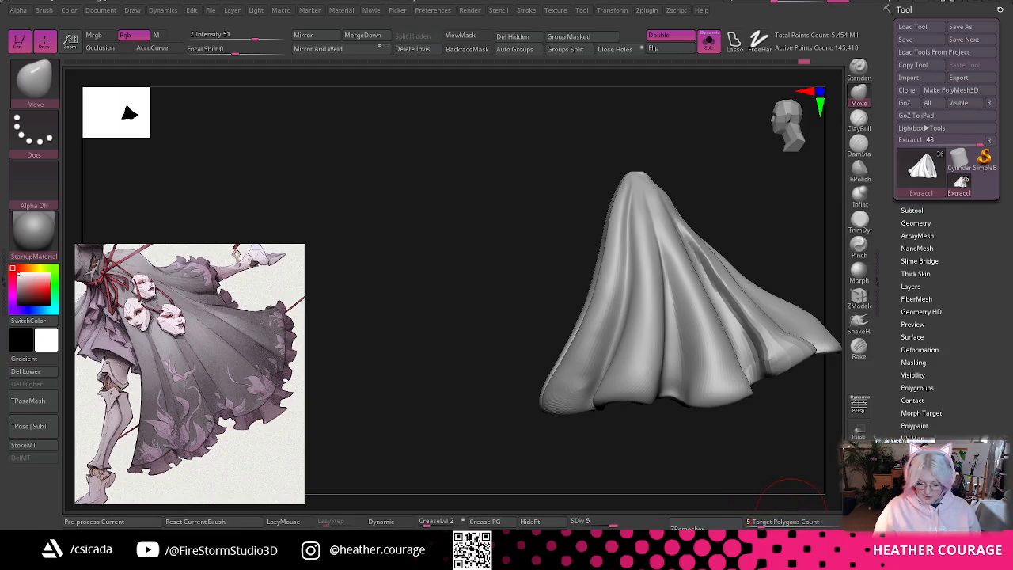
click(704, 524)
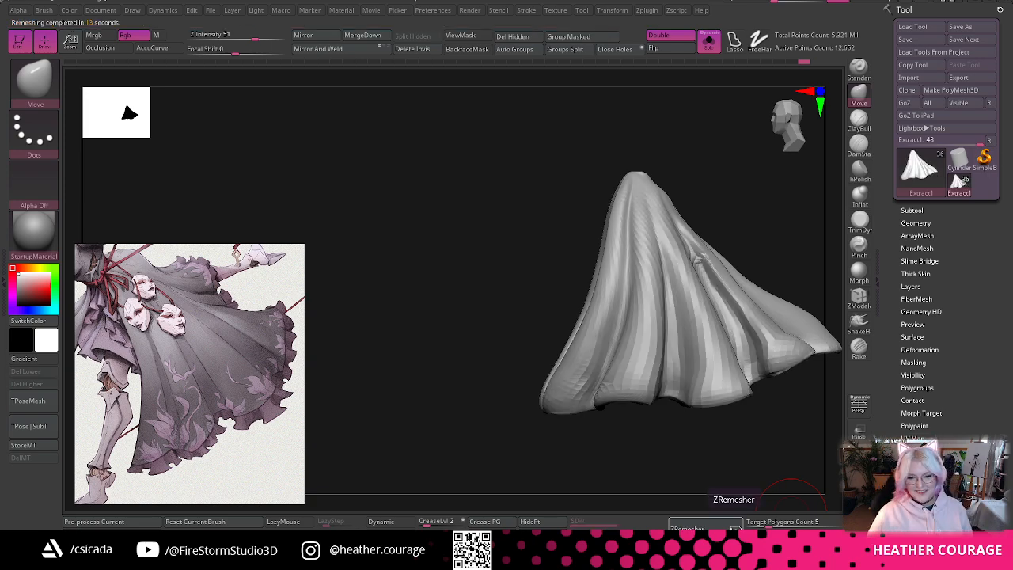
- Turn on dynamic subdivision for the remeshed skirt and examine its front opening and folds
drag(775, 448, 773, 428)
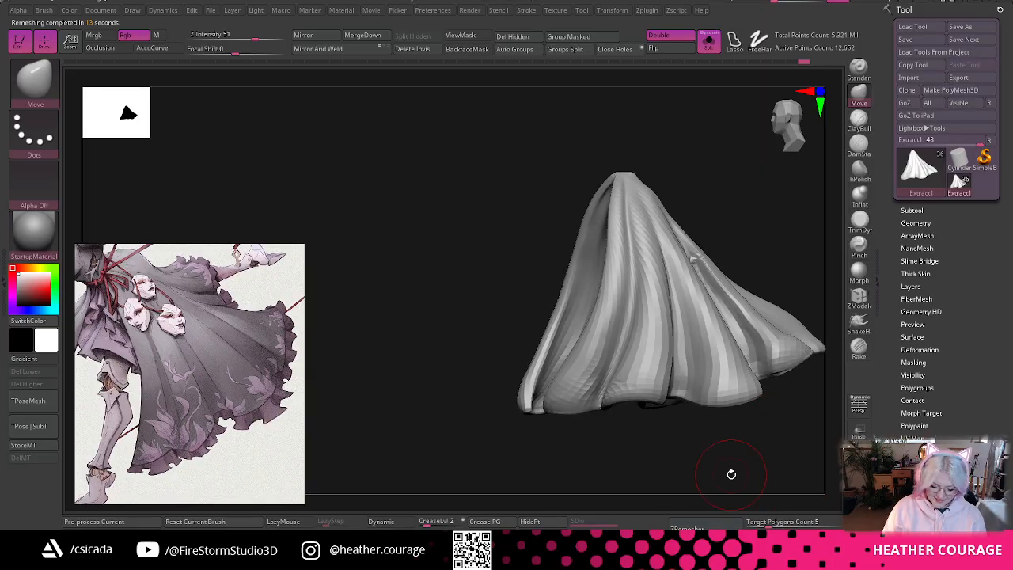
mouse_move(730, 472)
mouse_down()
mouse_move(765, 480)
mouse_move(732, 478)
mouse_up()
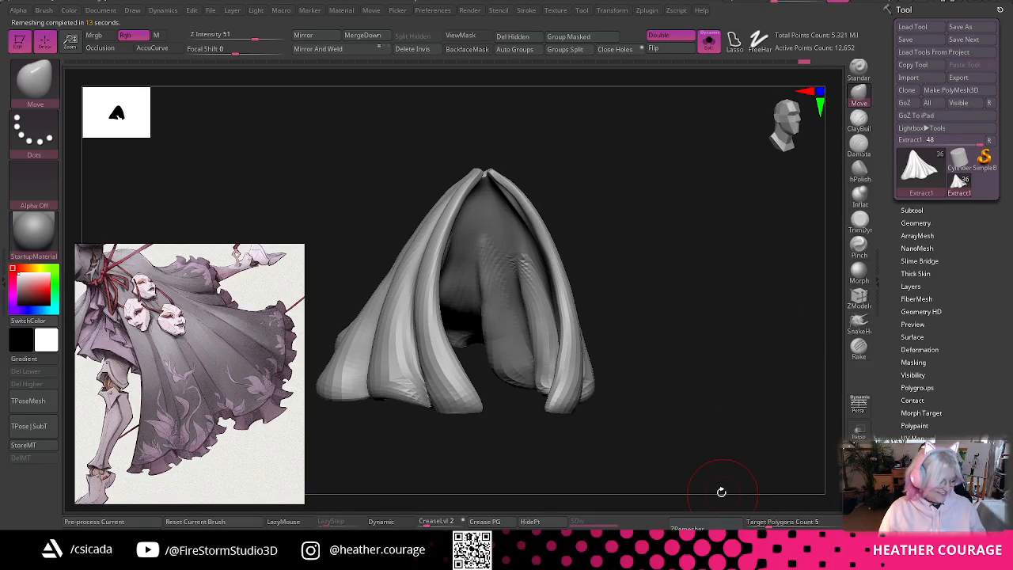
click(397, 521)
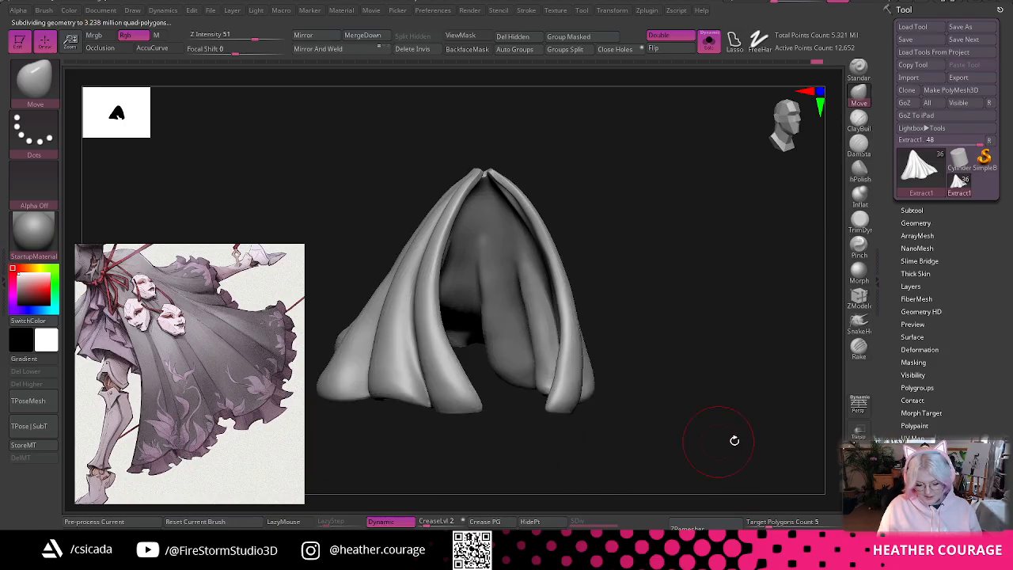
drag(733, 438, 704, 458)
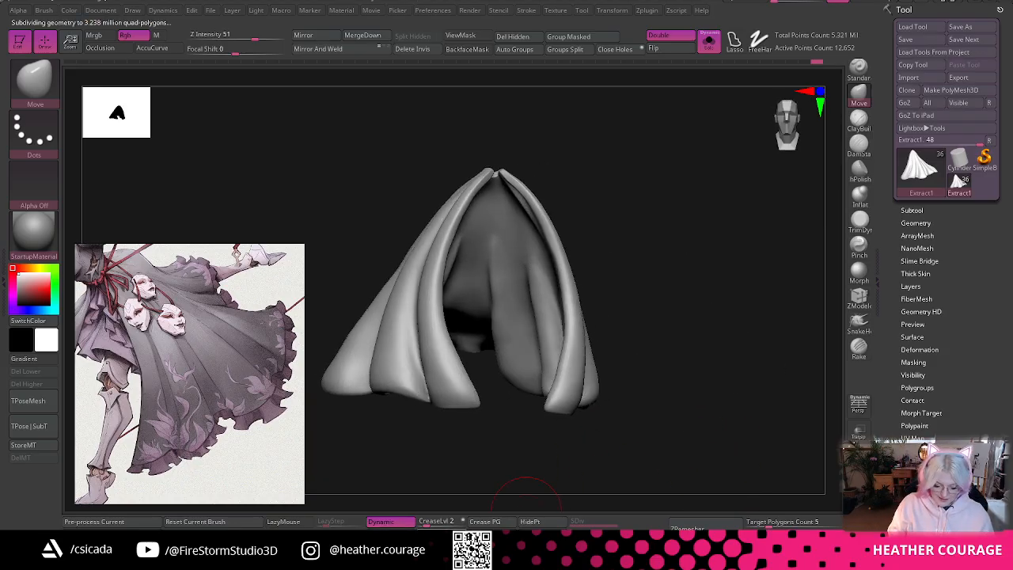
- Try subdividing the remeshed skirt, compare subdivision levels 1 and 2 near the hem, and undo the subdivision
click(425, 519)
drag(721, 436, 654, 466)
key(shift+d)
key(shift+d)
key(shift+d)
alt+drag(678, 430, 690, 486)
drag(610, 457, 651, 468)
click(580, 522)
drag(580, 523, 573, 522)
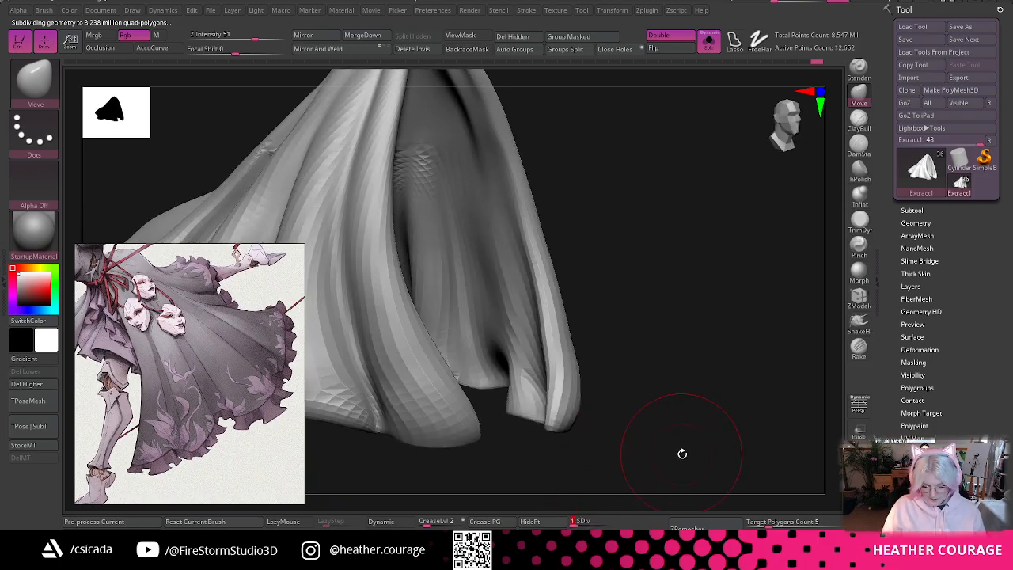
drag(683, 452, 643, 447)
key(d)
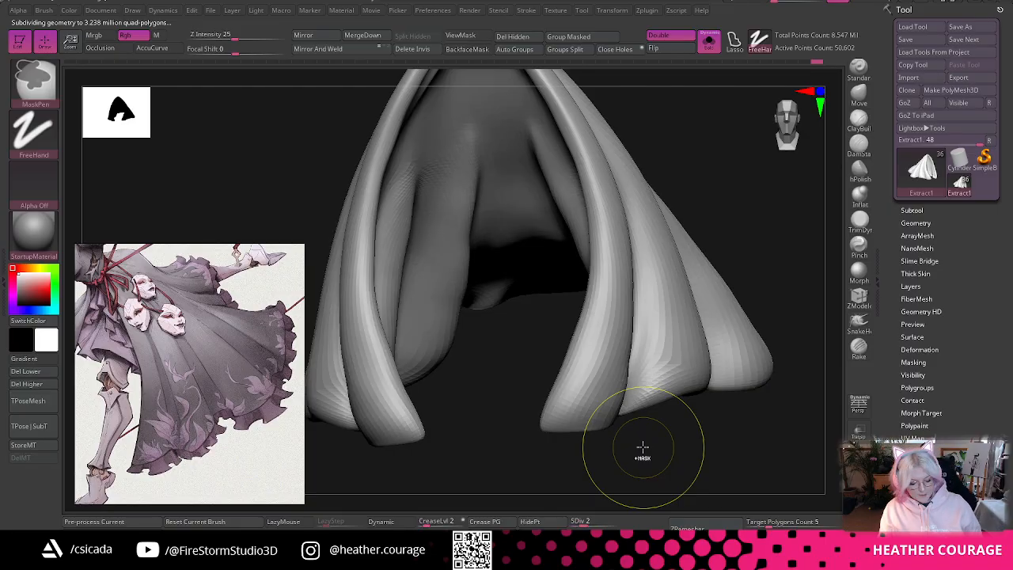
key(ctrl+z)
- Remesh the skirt again with ZRemesher at a target polygon count of 3 and check its front and side folds
drag(750, 439, 771, 520)
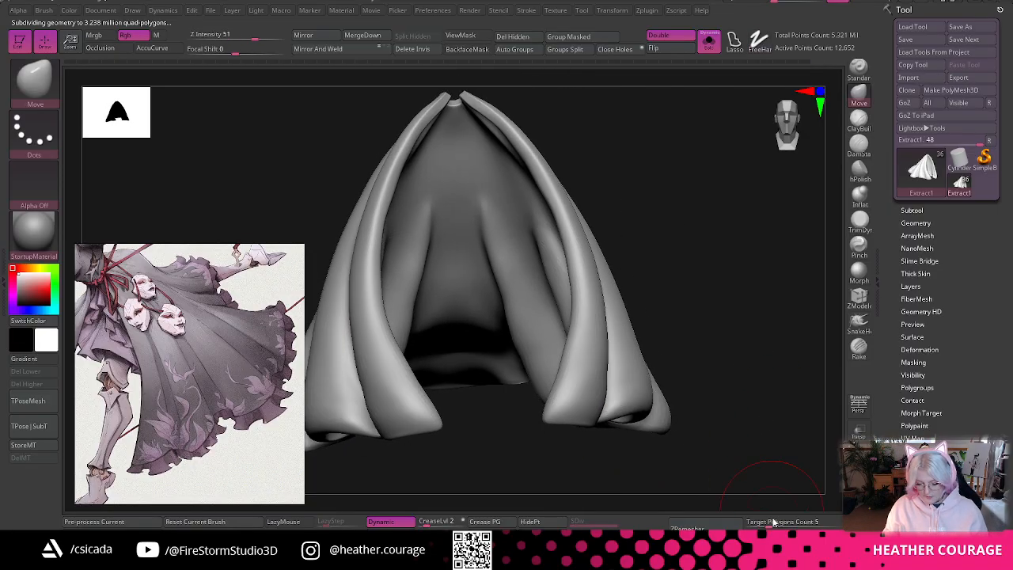
click(760, 524)
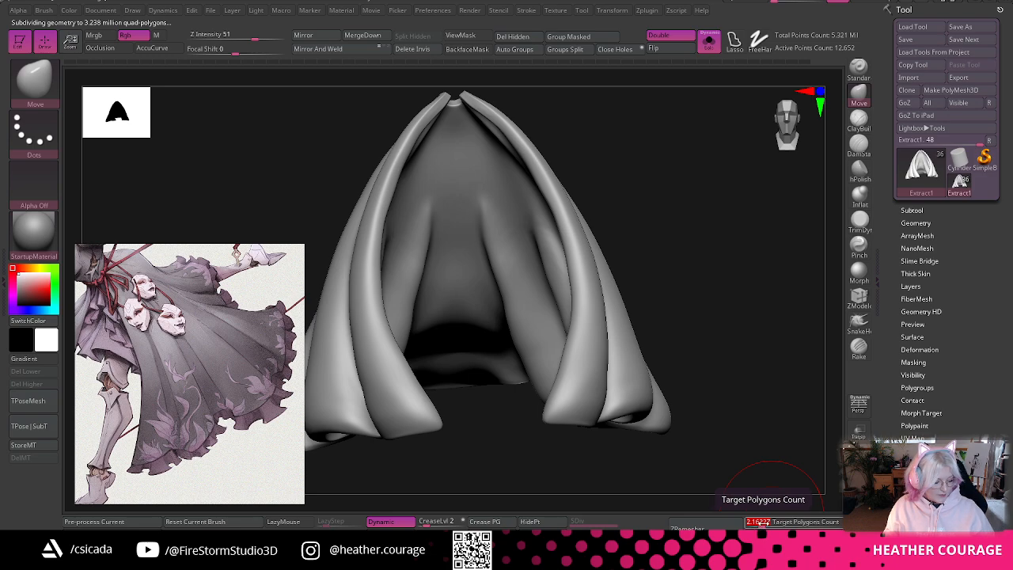
text(3)
key(Return)
click(696, 526)
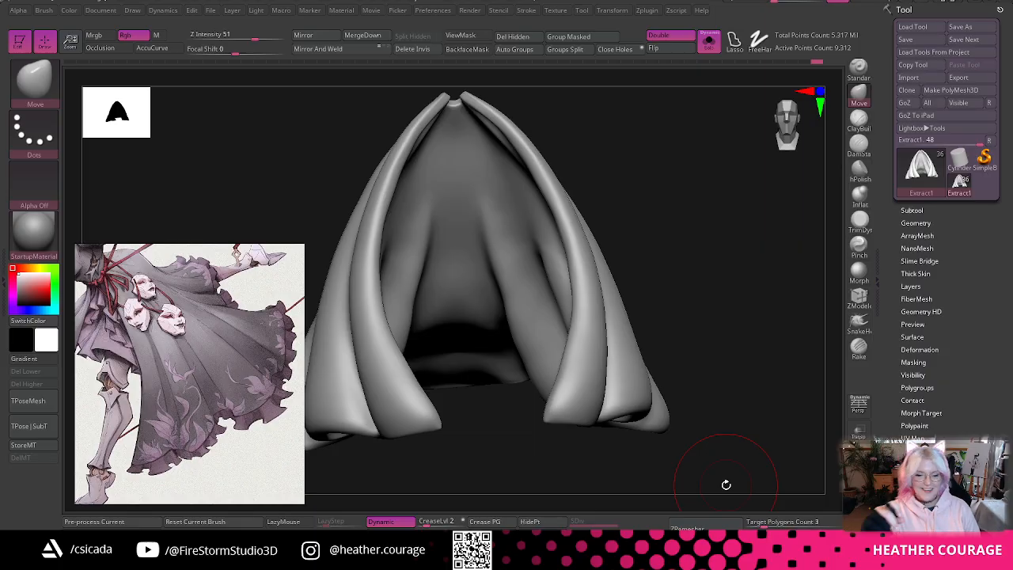
drag(733, 235, 724, 224)
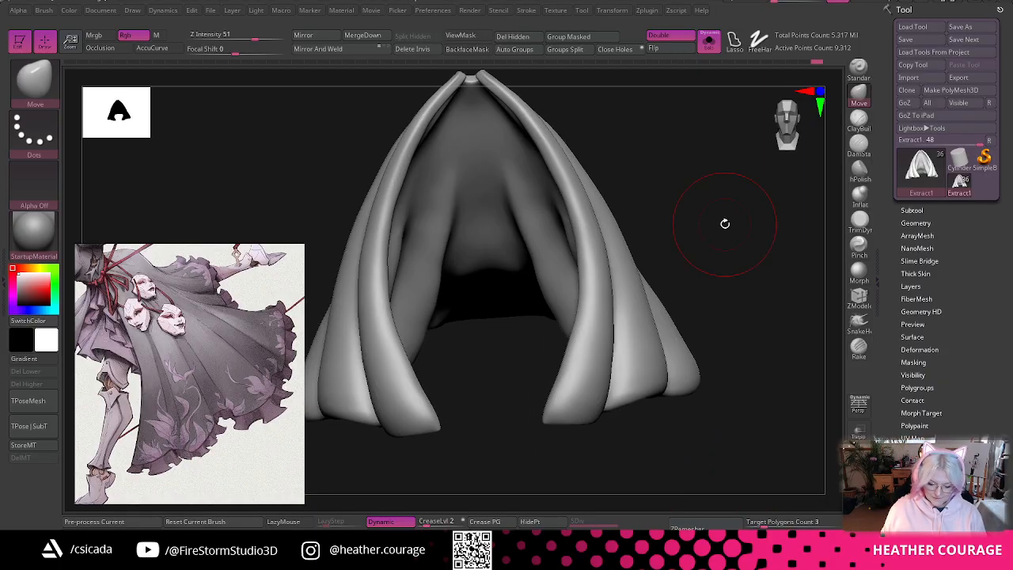
drag(770, 377, 753, 415)
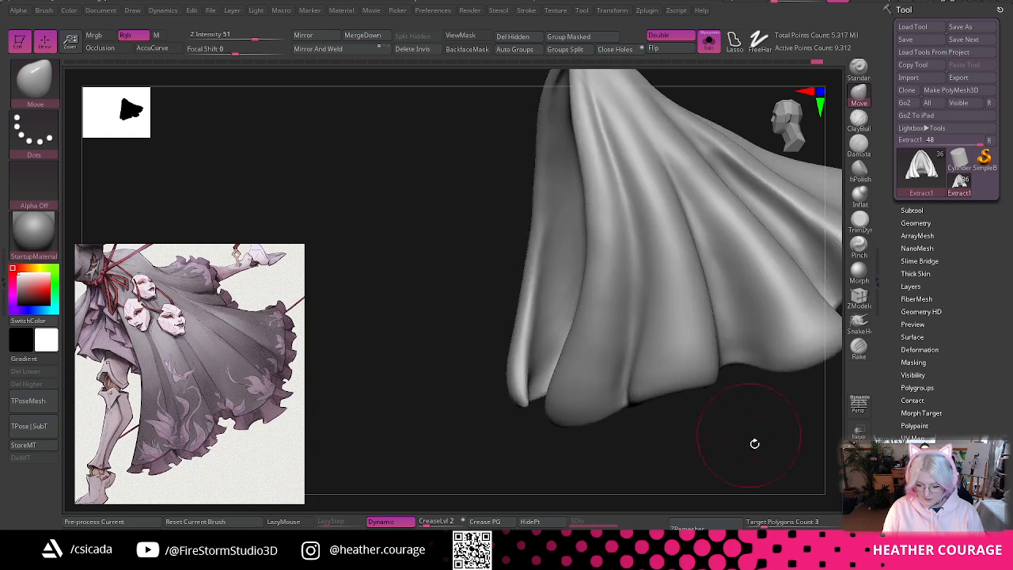
- Reduce the skirt further with ZRemesher at a target polygon count of 1 and inspect the whole cloth from the side
drag(761, 524, 742, 524)
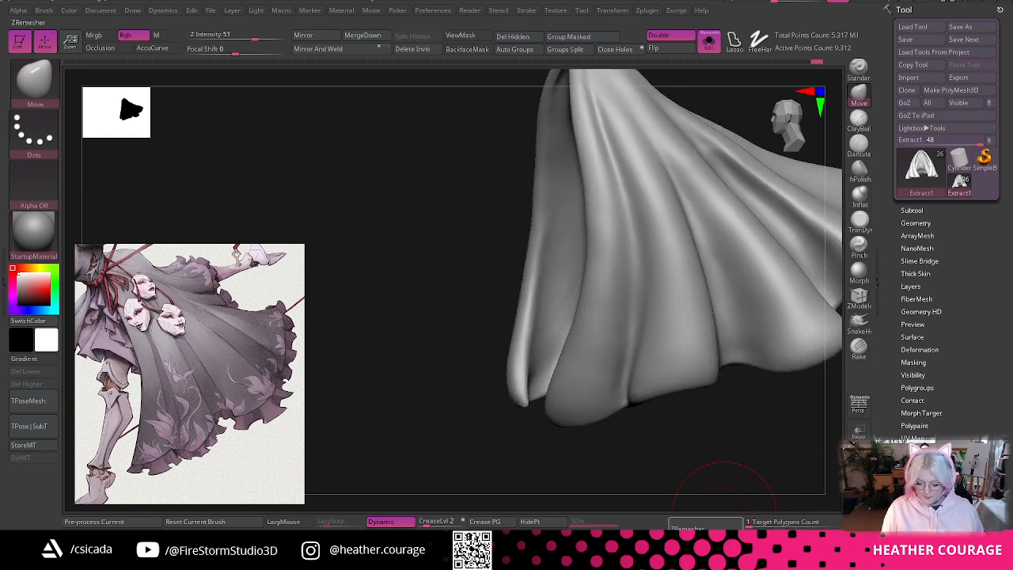
click(707, 525)
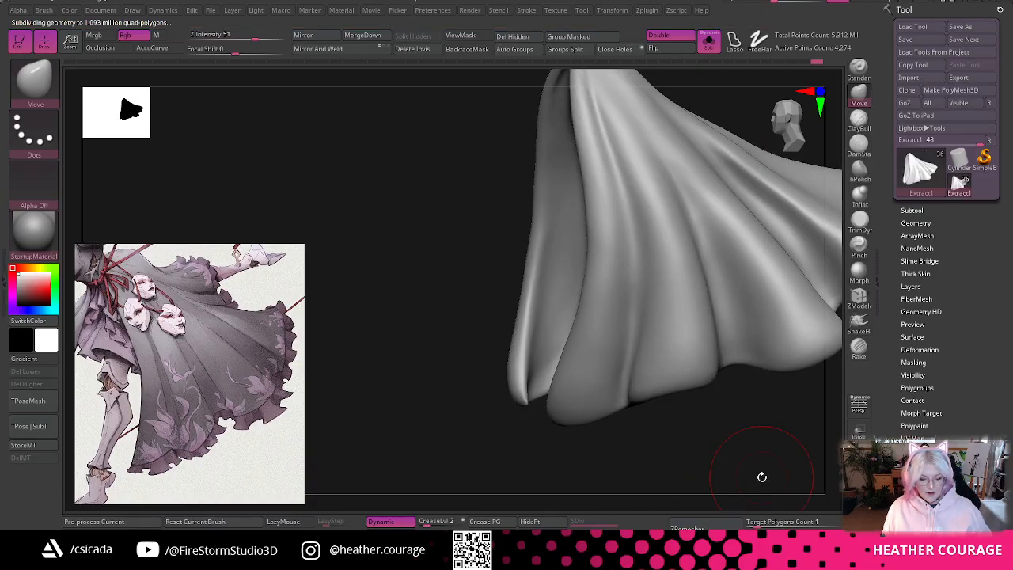
key(f)
drag(737, 398, 734, 387)
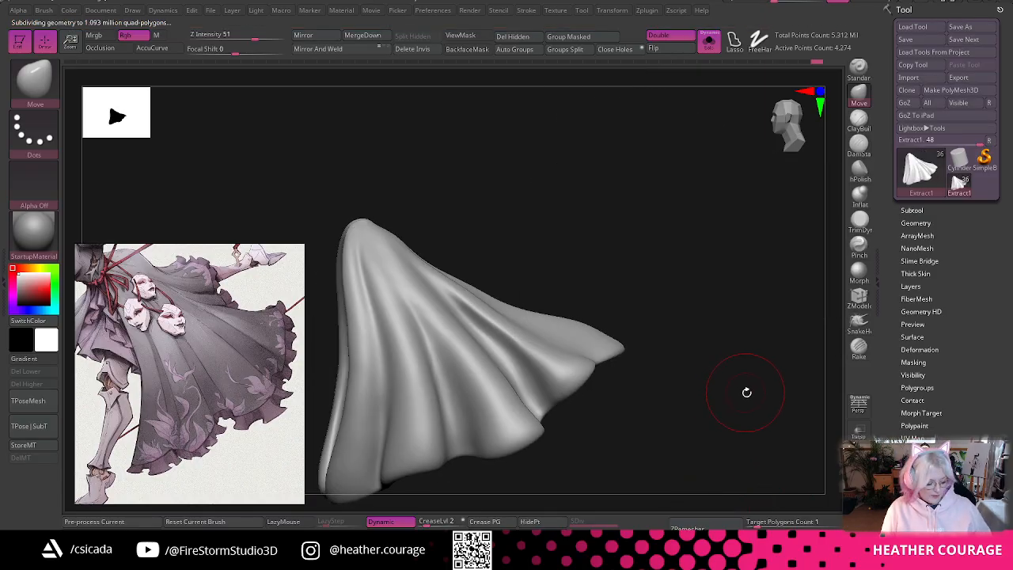
drag(791, 143, 728, 197)
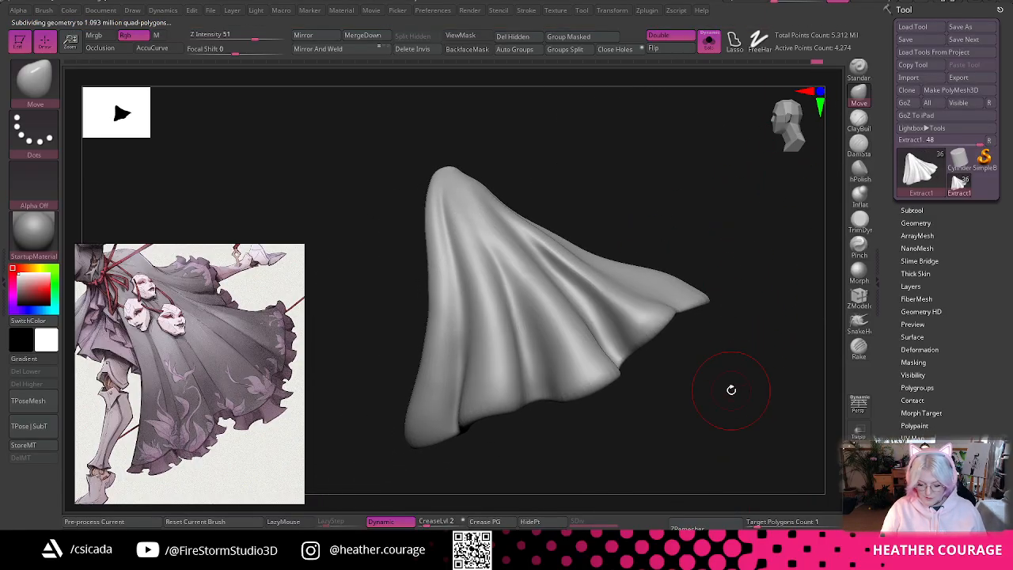
- Try remeshing the skirt with ZRemesher at a target polygon count of 0.11319
click(752, 522)
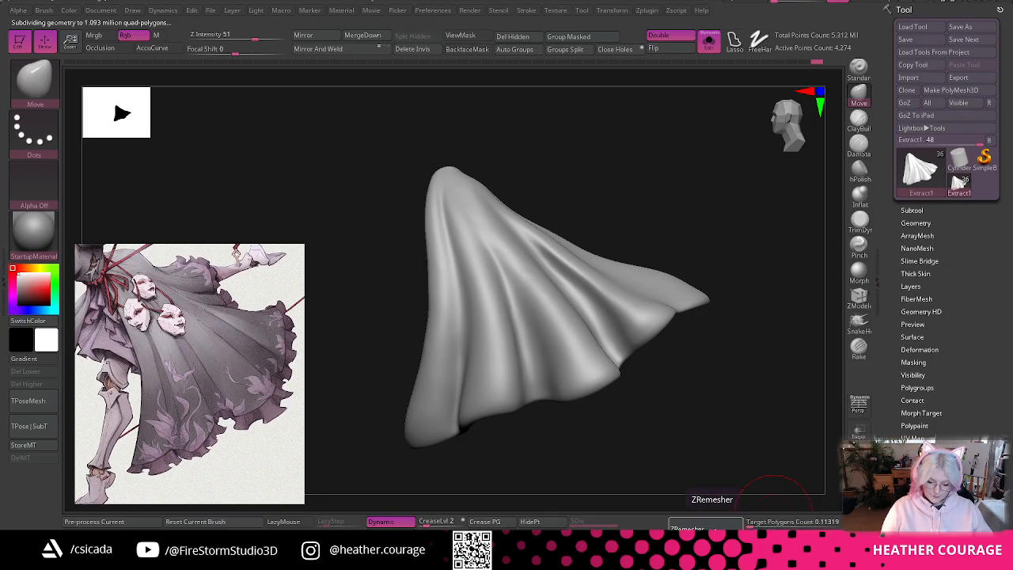
click(722, 523)
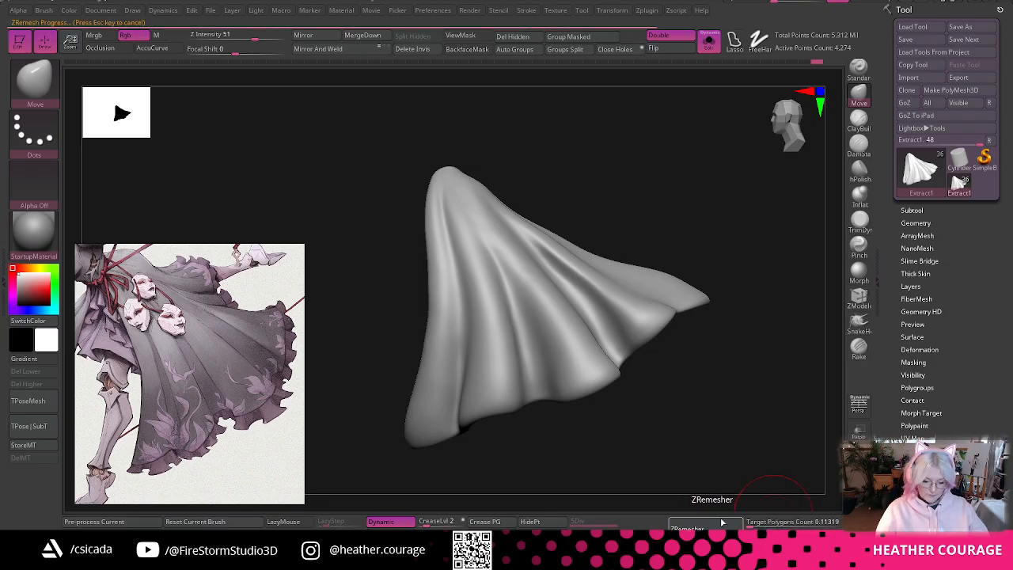
key(shift)
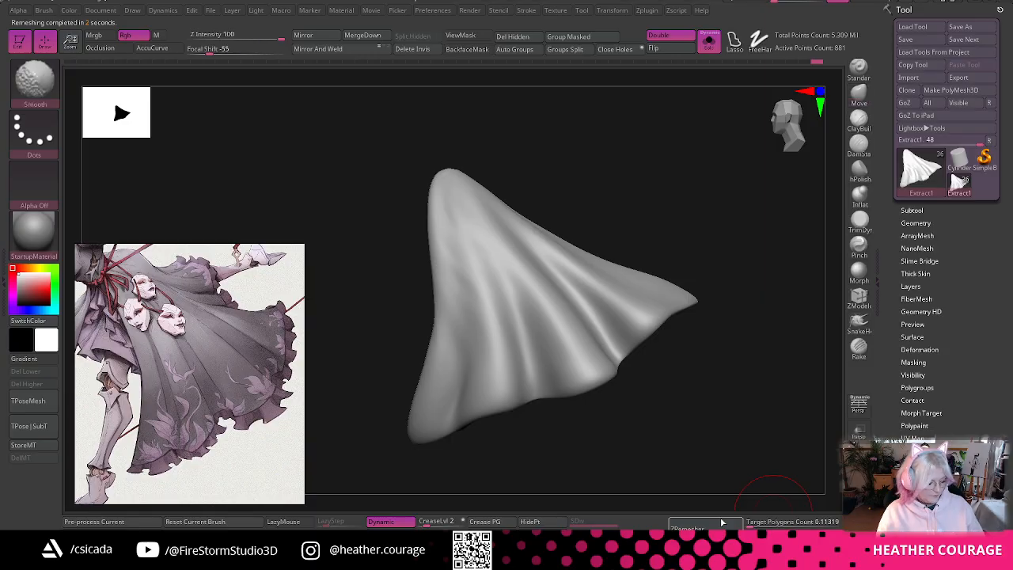
- Display the polygon wireframe on the skirt, undo the last remesh, and inspect the restored topology
key(shift+f)
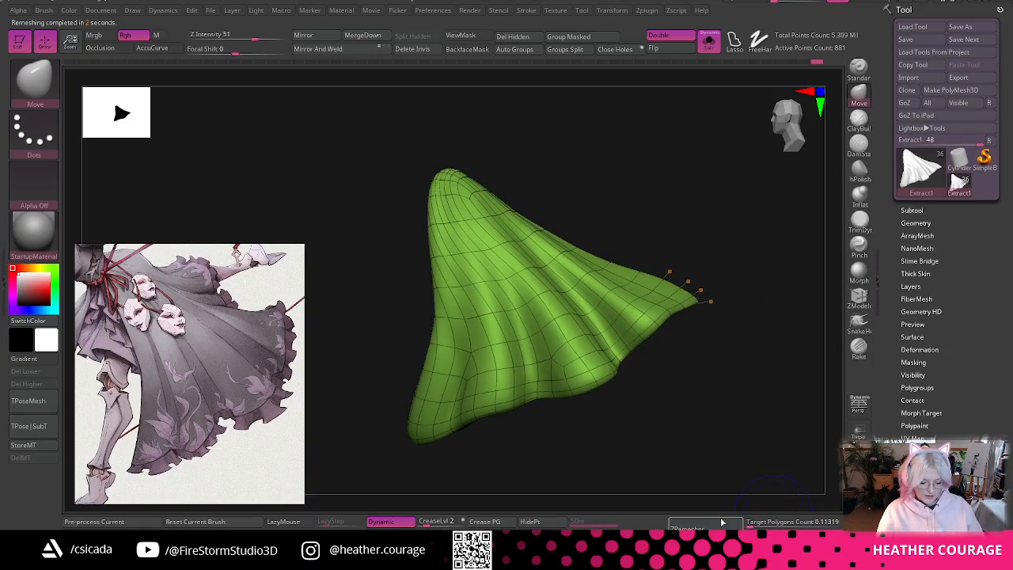
mouse_move(733, 425)
mouse_down()
mouse_move(752, 364)
mouse_move(720, 464)
mouse_up()
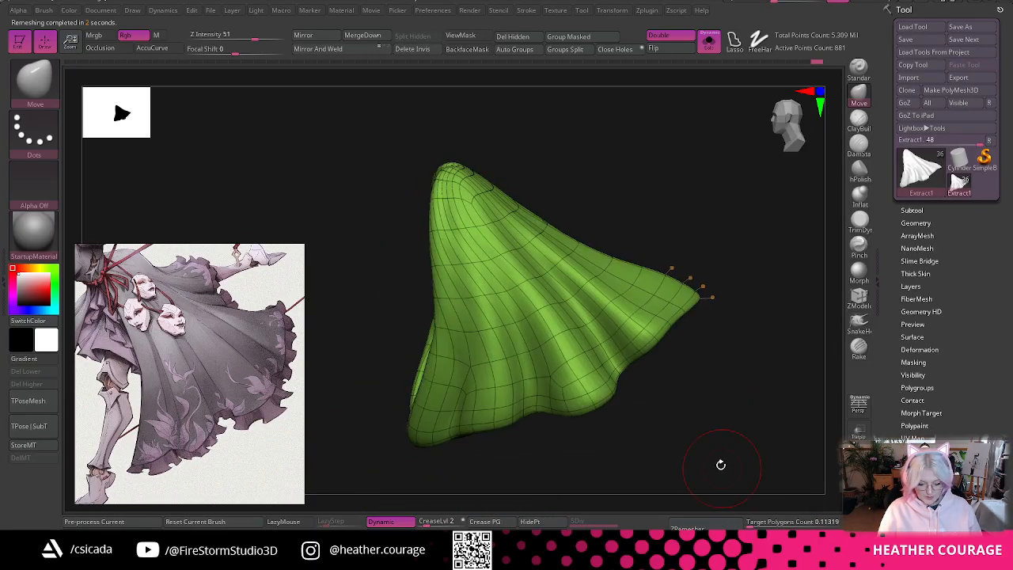
key(ctrl)
key(ctrl+d)
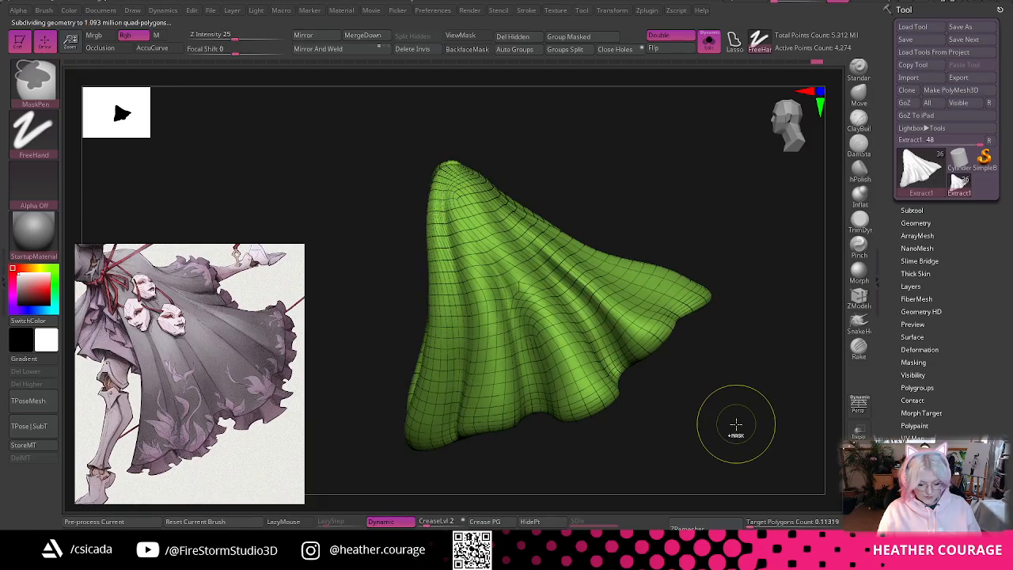
drag(735, 420, 744, 467)
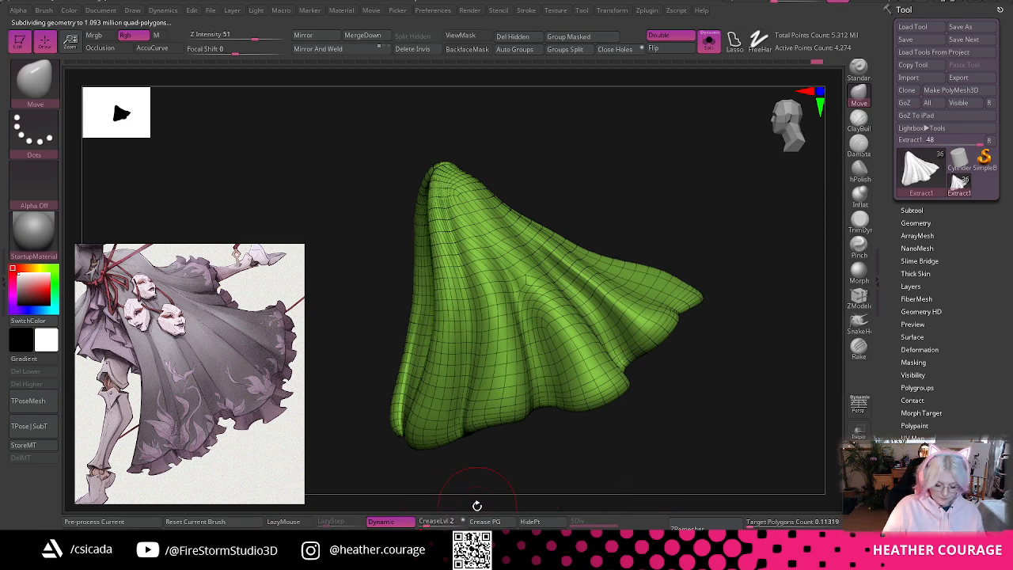
- Preview the skirt with dynamic subdivision off and on, convert it into real subdivision levels up to 4, and hide the wireframe
key(shift+d)
drag(603, 456, 599, 443)
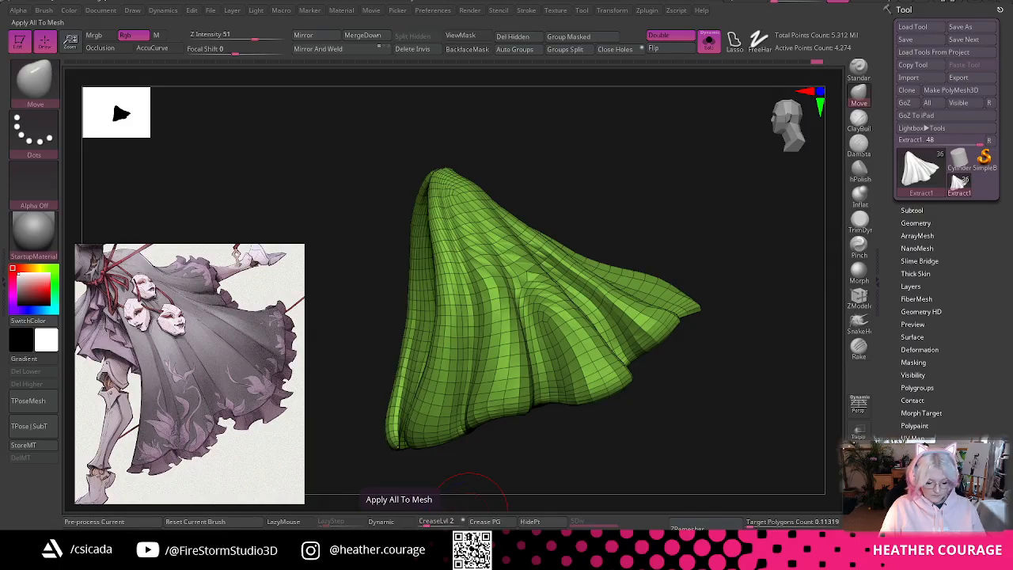
click(382, 521)
mouse_move(729, 452)
mouse_down()
mouse_move(768, 436)
mouse_move(726, 418)
mouse_up()
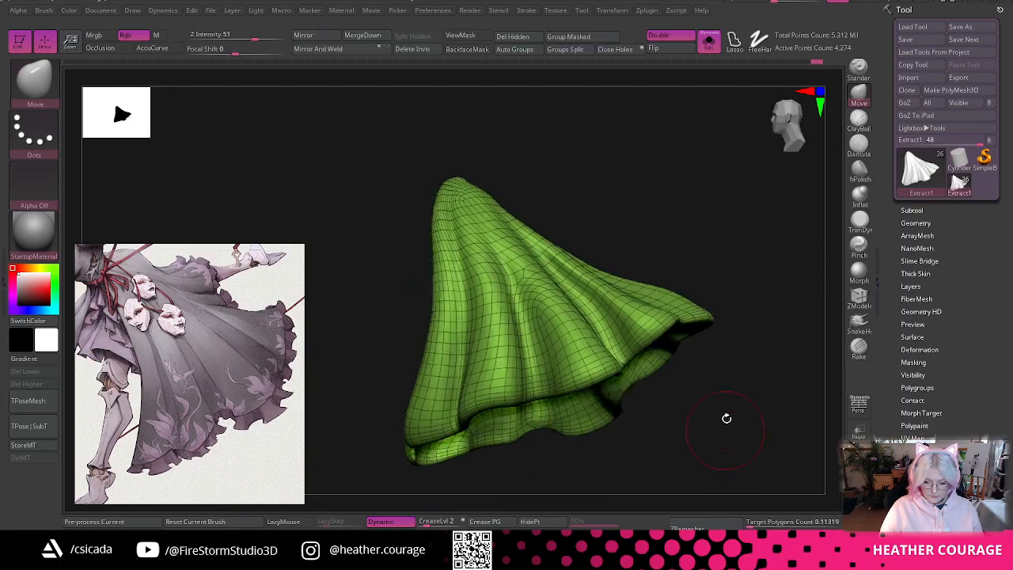
key(ctrl+d)
key(shift+f)
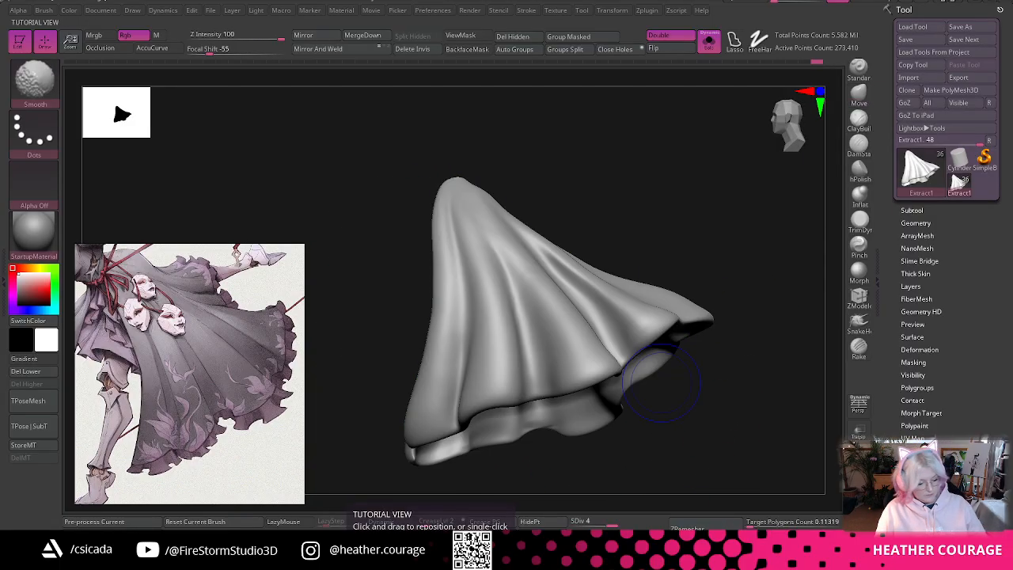
- Show the whole character around the skirt and inspect how the smoothed folds sit on the body from the front and side
mouse_move(742, 414)
alt+mouse_down()
mouse_move(719, 359)
mouse_move(718, 394)
alt+mouse_up()
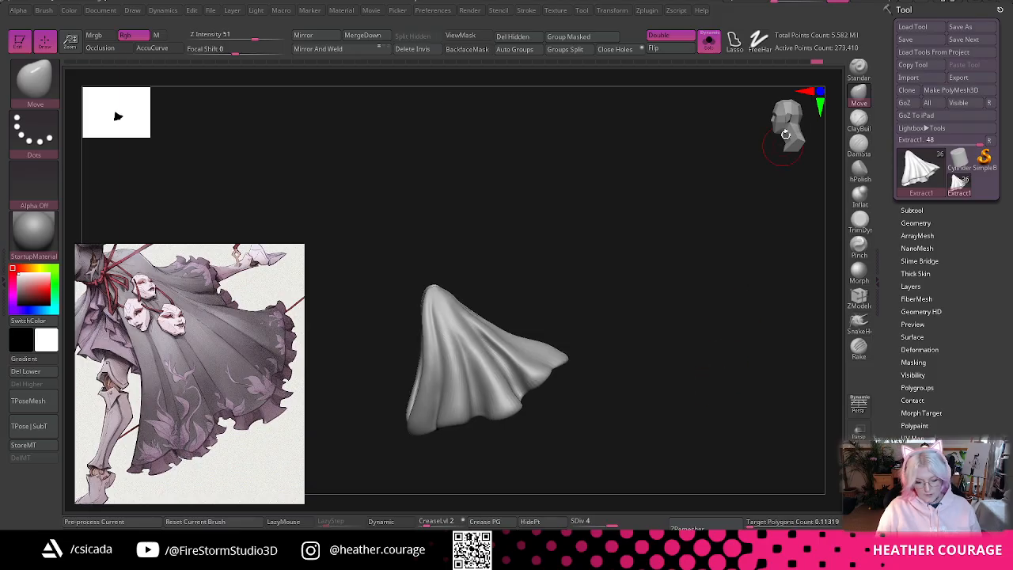
drag(786, 134, 787, 128)
drag(658, 275, 676, 218)
click(709, 46)
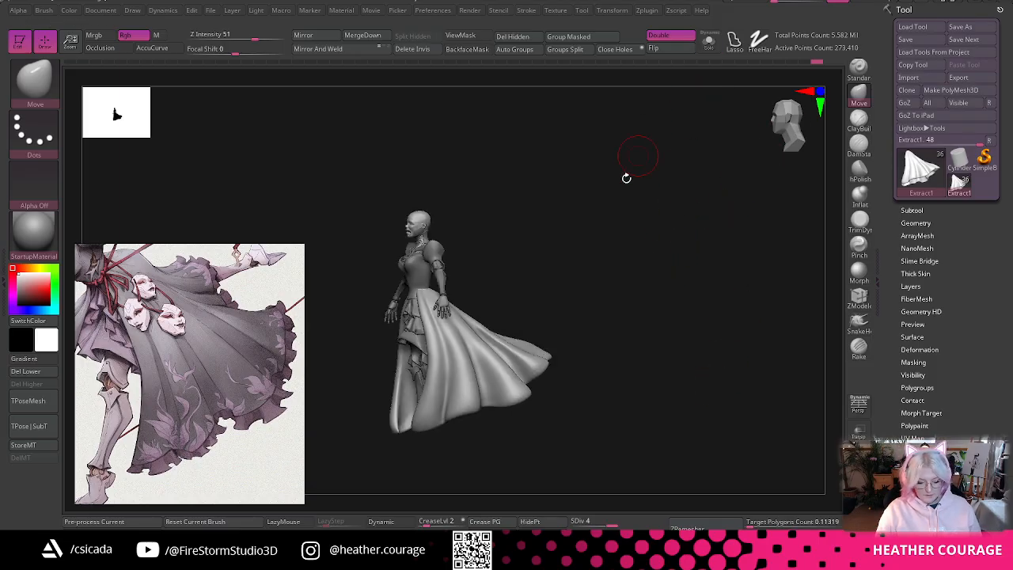
drag(625, 176, 593, 219)
drag(787, 118, 760, 134)
mouse_move(665, 216)
mouse_down()
mouse_move(649, 181)
mouse_move(610, 229)
mouse_move(683, 181)
mouse_move(714, 181)
mouse_move(657, 197)
mouse_move(647, 215)
mouse_move(696, 360)
mouse_up()
key(space)
alt+drag(704, 139, 689, 183)
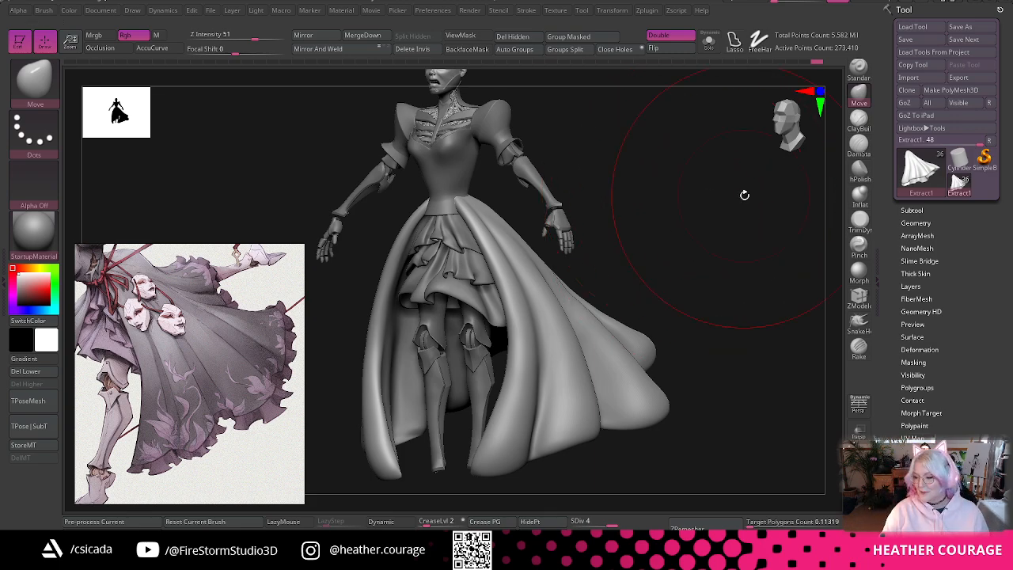
mouse_move(731, 203)
mouse_down()
mouse_move(695, 210)
mouse_move(685, 229)
mouse_up()
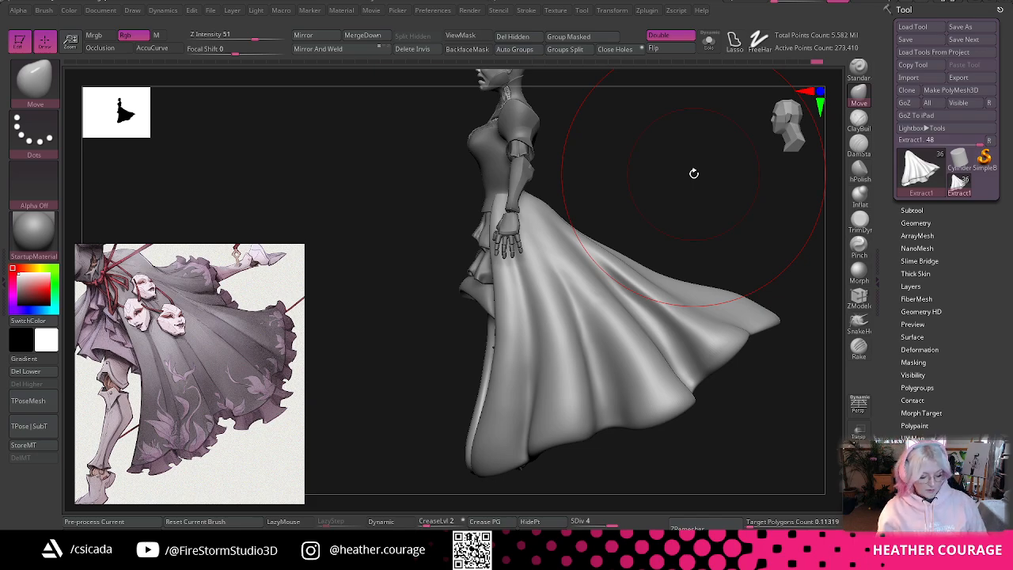
- Display the skirt's wireframe and compare subdivision level 1, its dynamic subdivision preview, and subdivision level 4
key(shift+f)
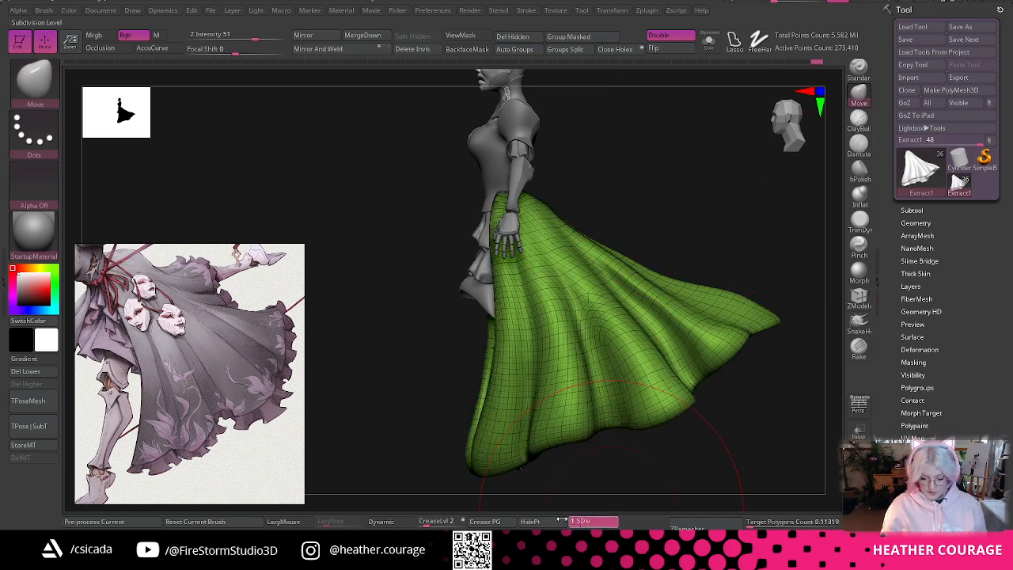
click(564, 520)
mouse_move(719, 475)
mouse_down()
mouse_move(687, 475)
mouse_move(719, 477)
mouse_move(731, 465)
mouse_up()
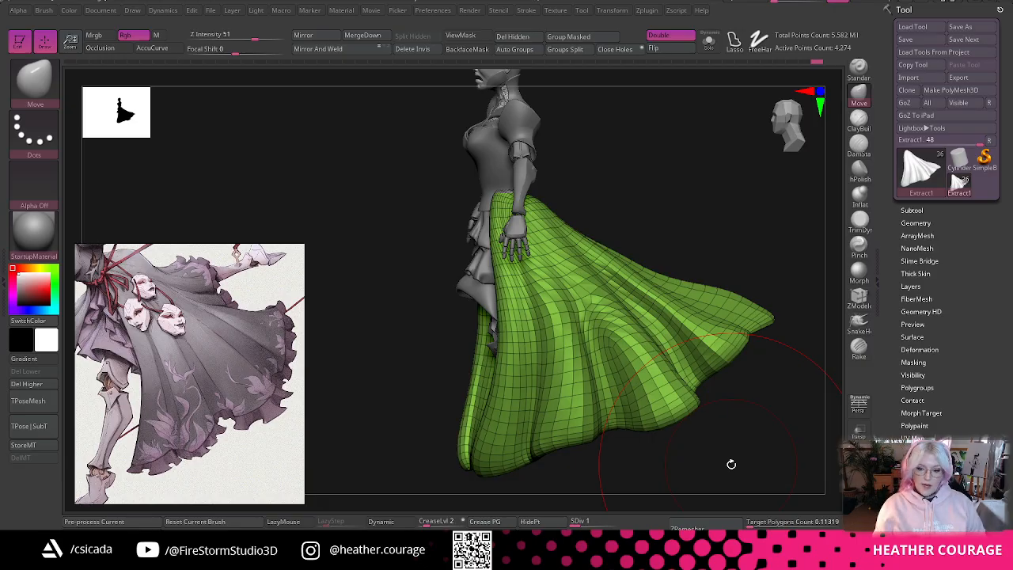
click(383, 521)
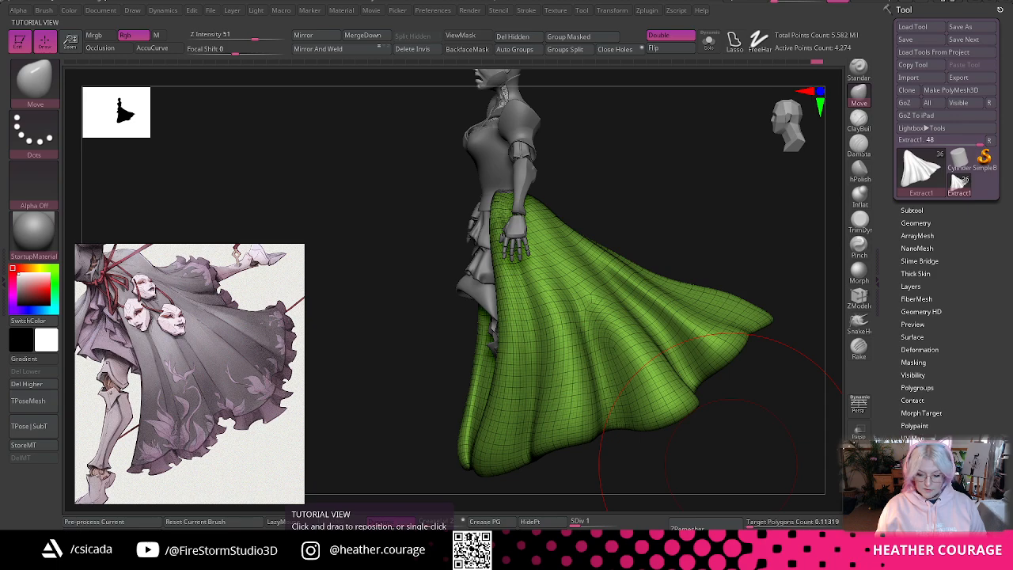
click(381, 522)
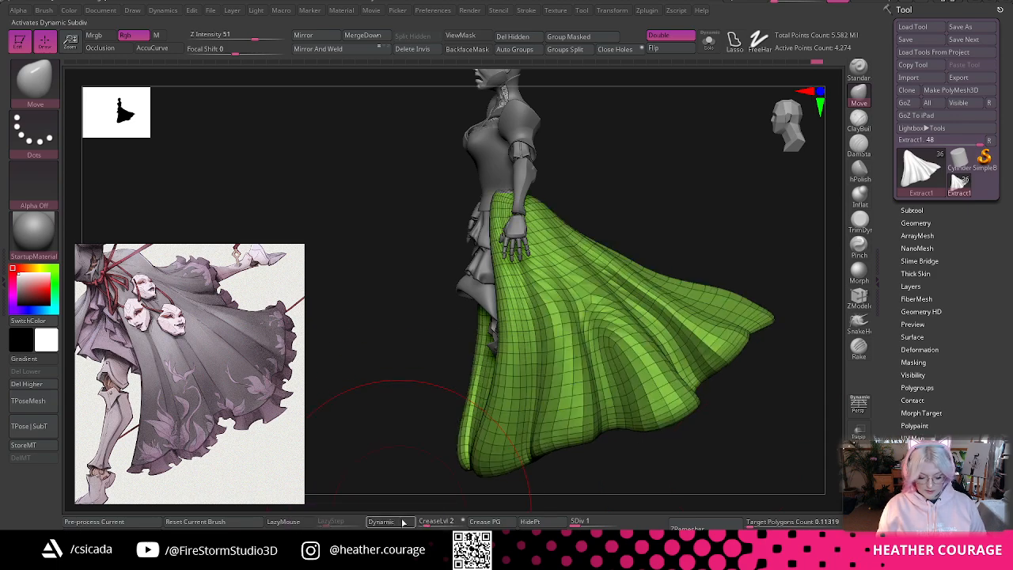
click(602, 520)
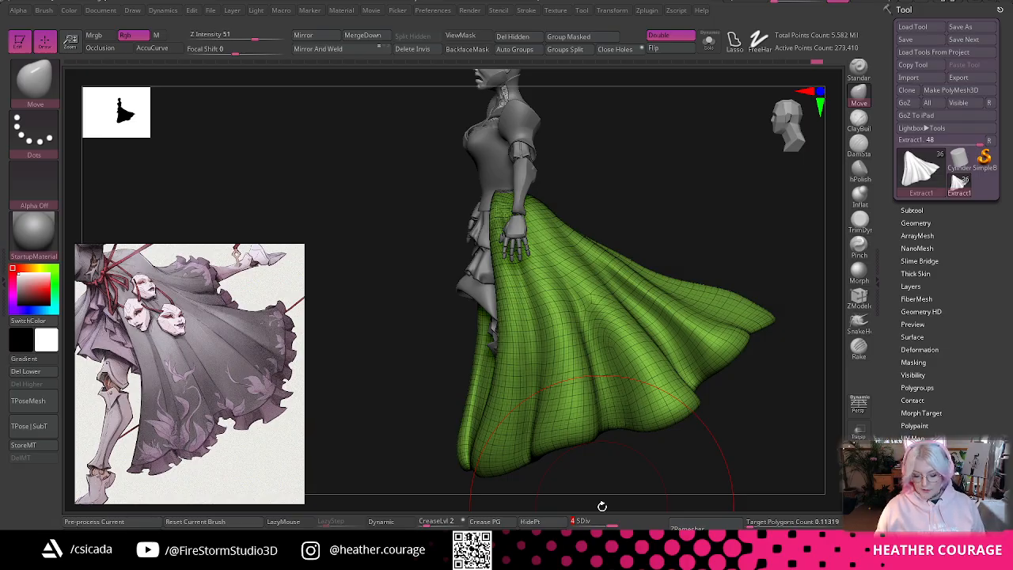
- Inspect the skirt's wireframe on the character from the front, isolate the skirt, and hide the wireframe
drag(633, 443, 725, 315)
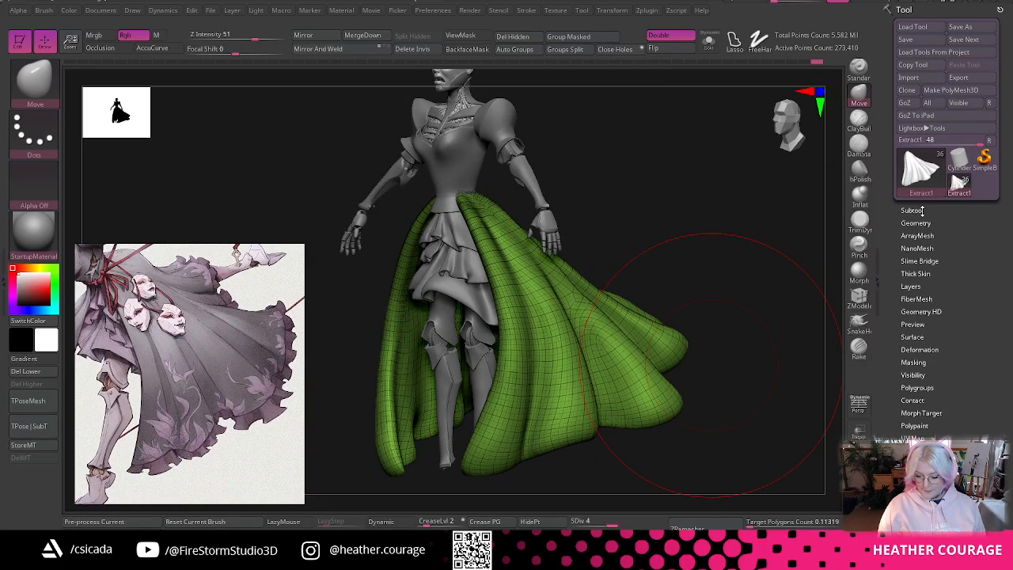
drag(719, 248, 709, 119)
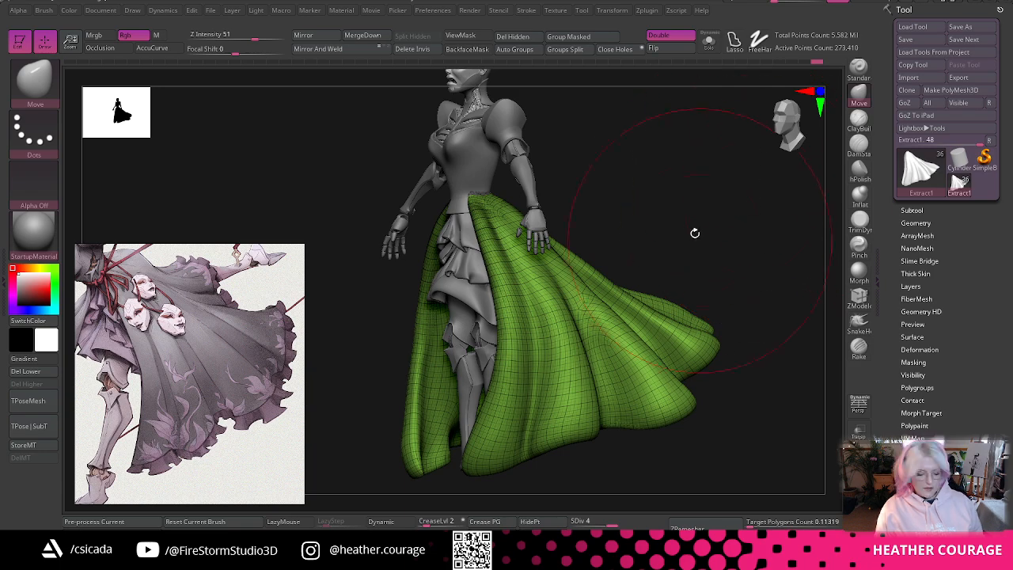
alt+drag(693, 232, 717, 250)
click(709, 49)
key(shift+f)
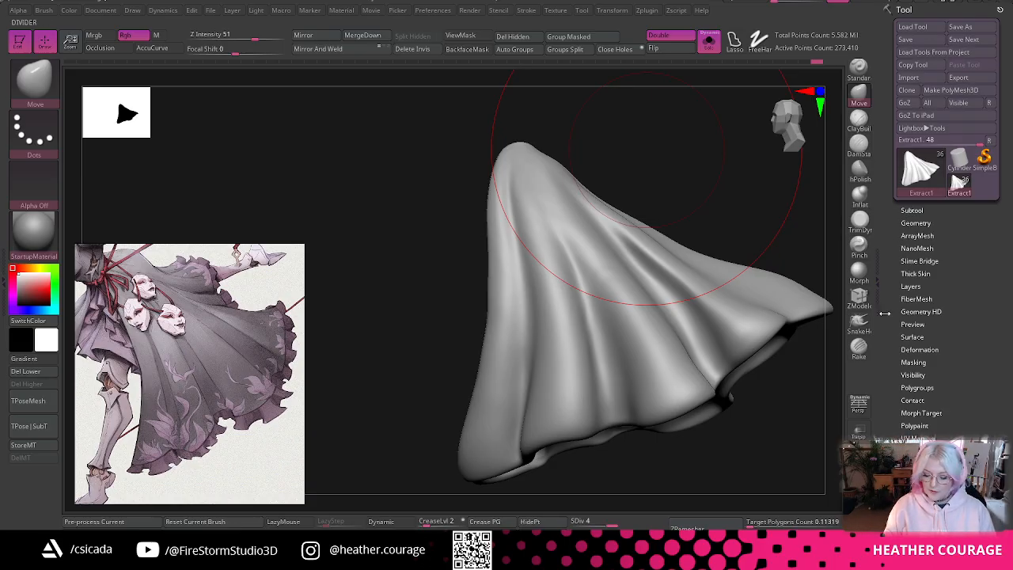
- Append a Cube3D subtool to the character, select it, and frame it on its own
click(911, 211)
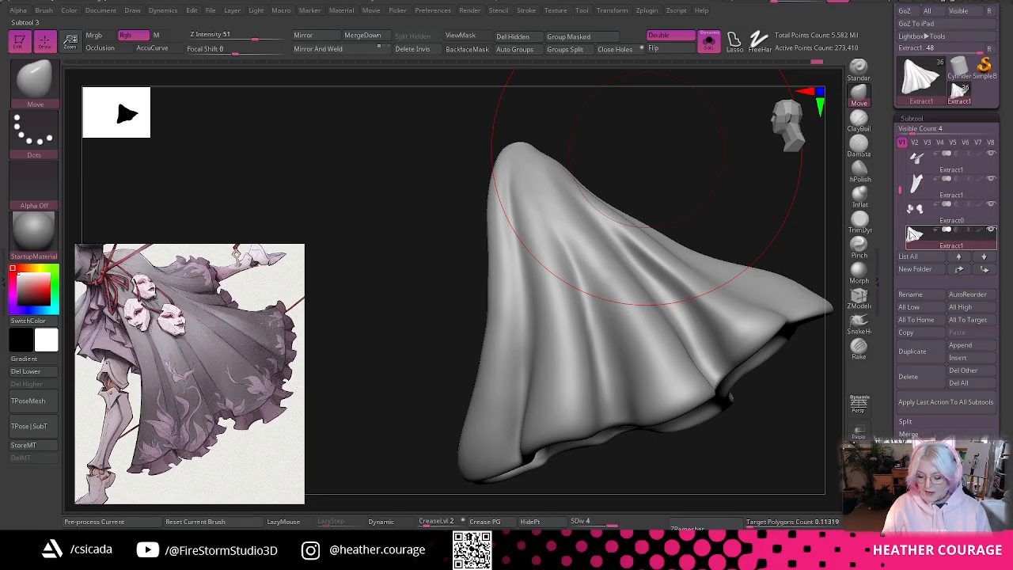
click(960, 345)
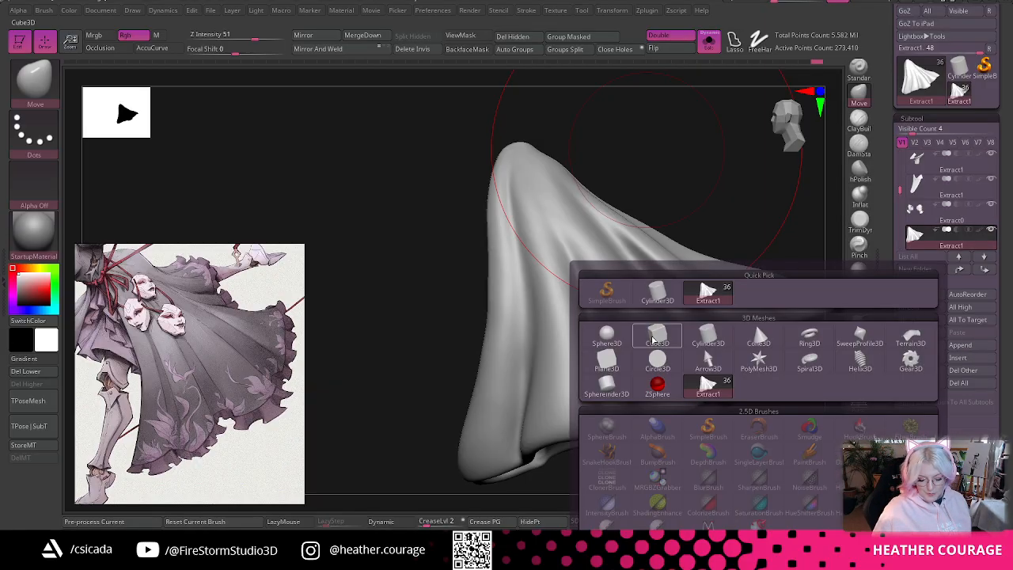
key(Escape)
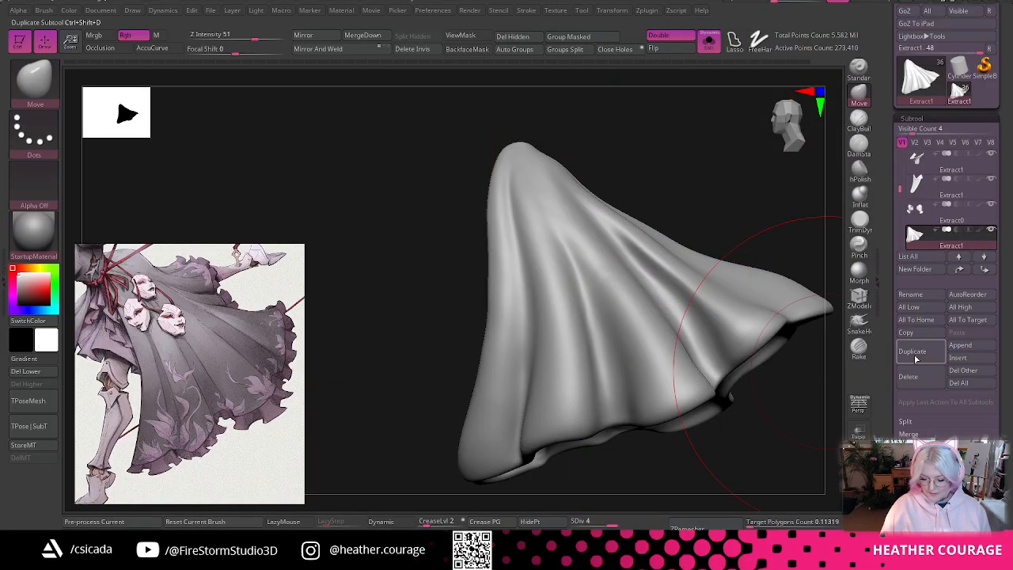
drag(901, 173, 900, 245)
click(949, 162)
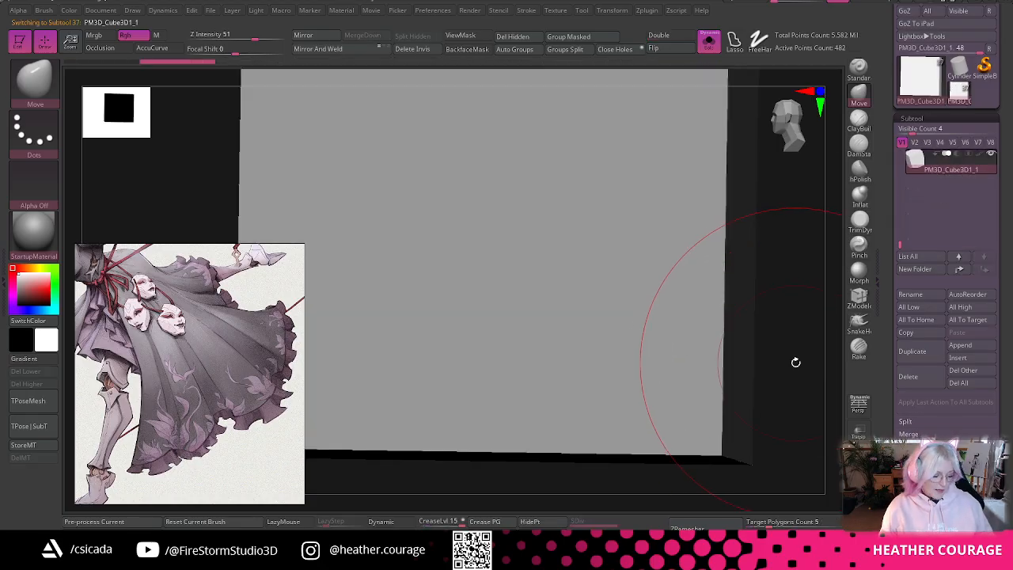
mouse_move(793, 360)
mouse_down()
mouse_move(784, 320)
mouse_move(767, 322)
mouse_move(757, 183)
mouse_move(798, 160)
mouse_up()
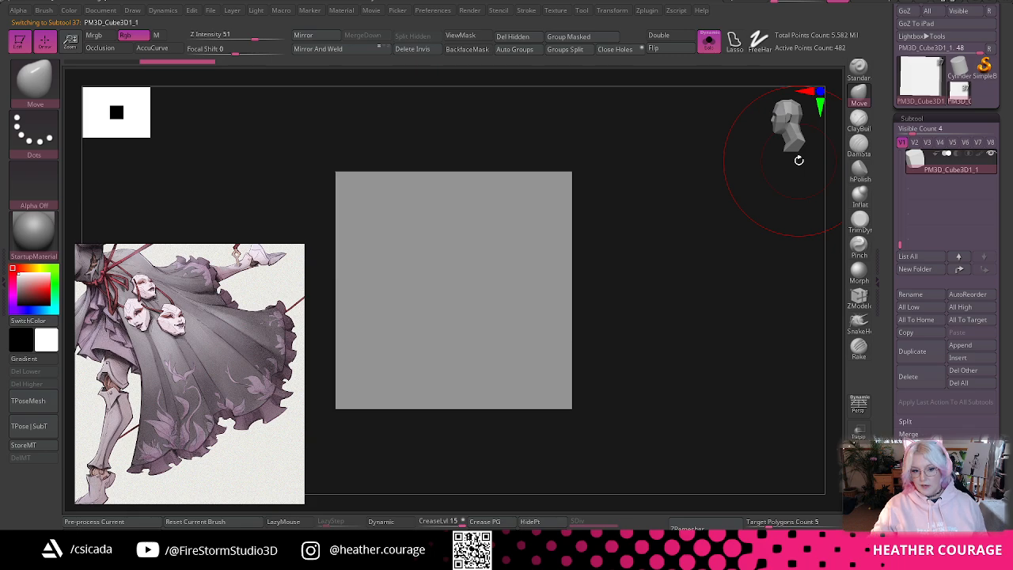
- Move the reference image off the canvas and display the polygon wireframe on the cube
drag(132, 398, 176, 403)
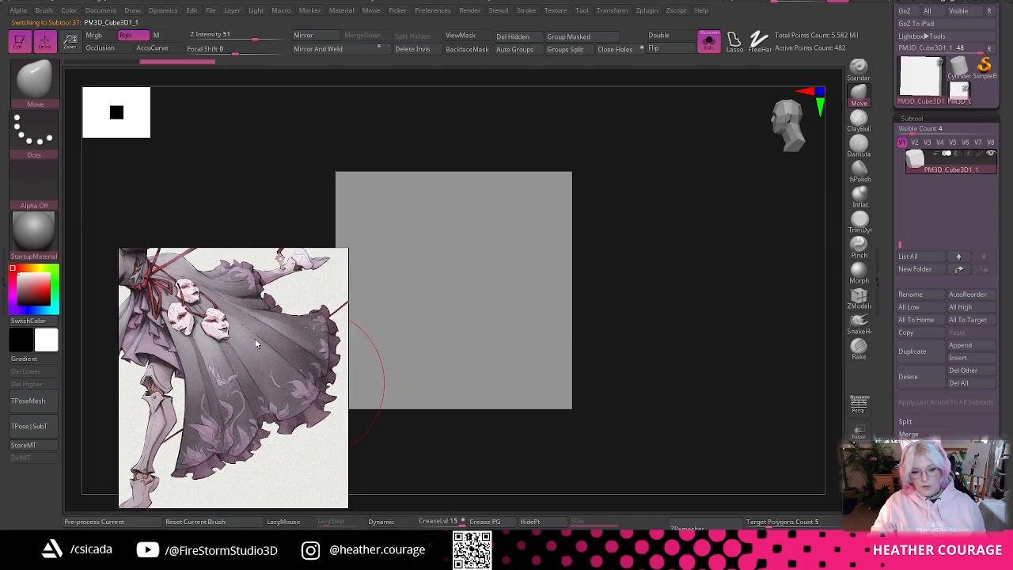
drag(237, 255, 1012, 221)
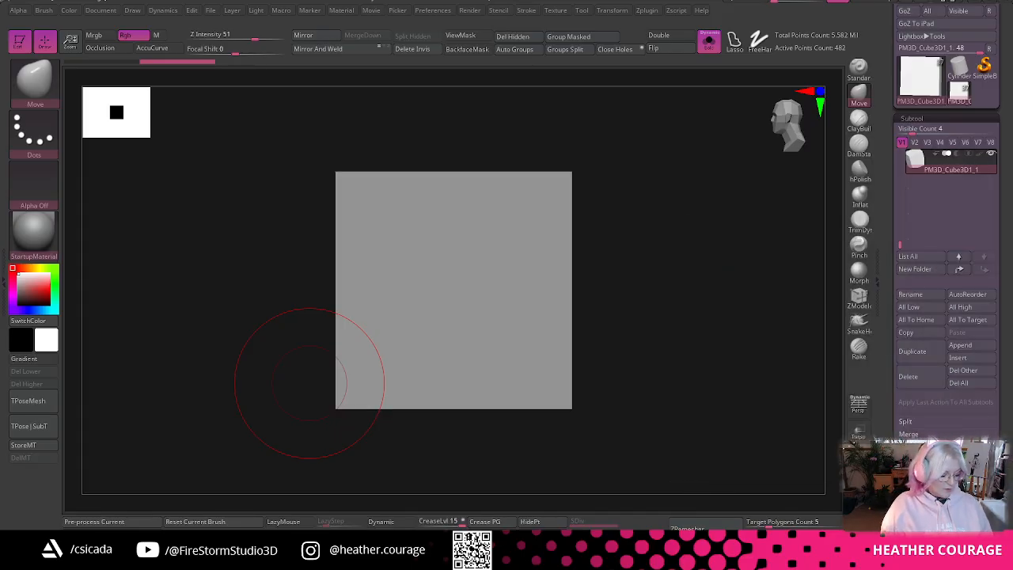
drag(742, 274, 764, 288)
click(786, 131)
mouse_move(725, 217)
mouse_down()
mouse_move(717, 283)
mouse_move(694, 276)
mouse_move(730, 176)
mouse_move(703, 188)
mouse_move(725, 228)
mouse_up()
key(shift+f)
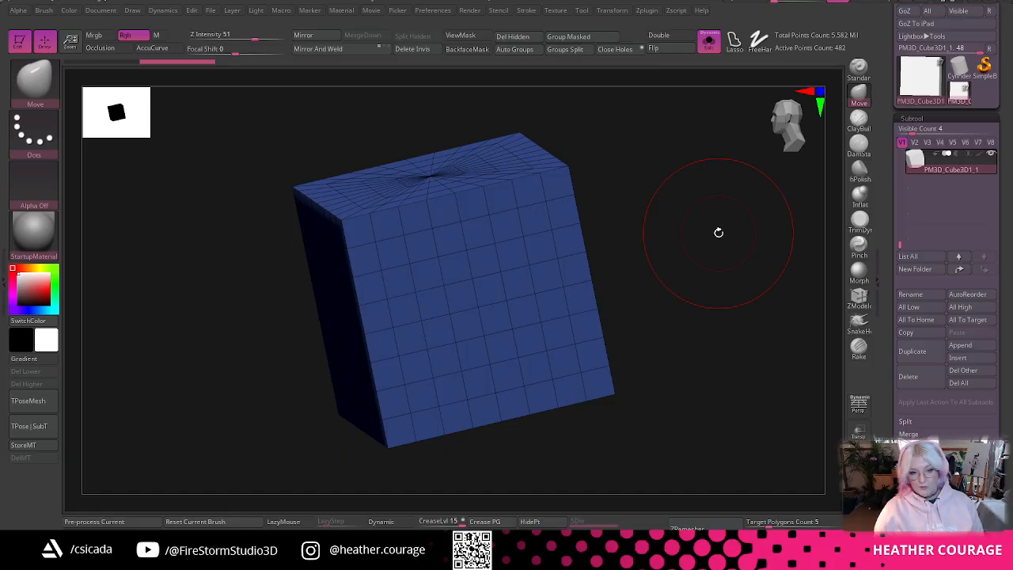
- Try converting the cube's dynamic subdivision into 3 and 4 real subdivision levels, undo each conversion, and switch dynamic subdivision off
click(381, 521)
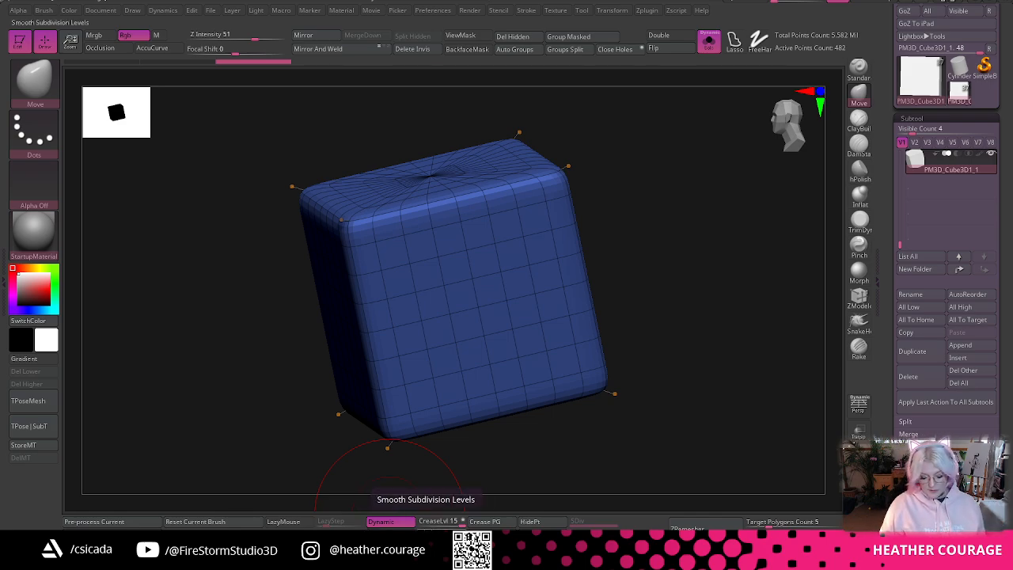
click(393, 519)
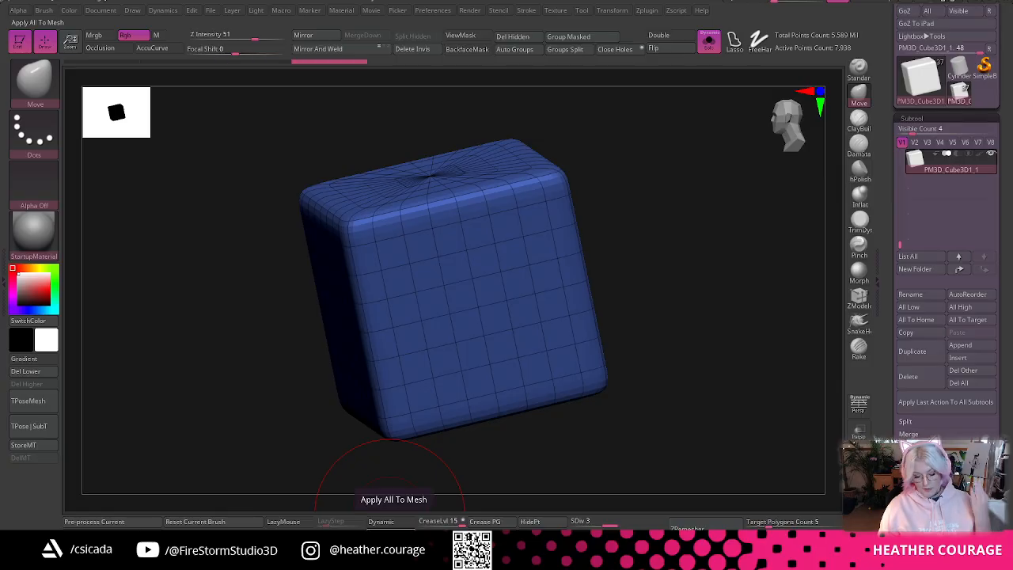
key(ctrl+z)
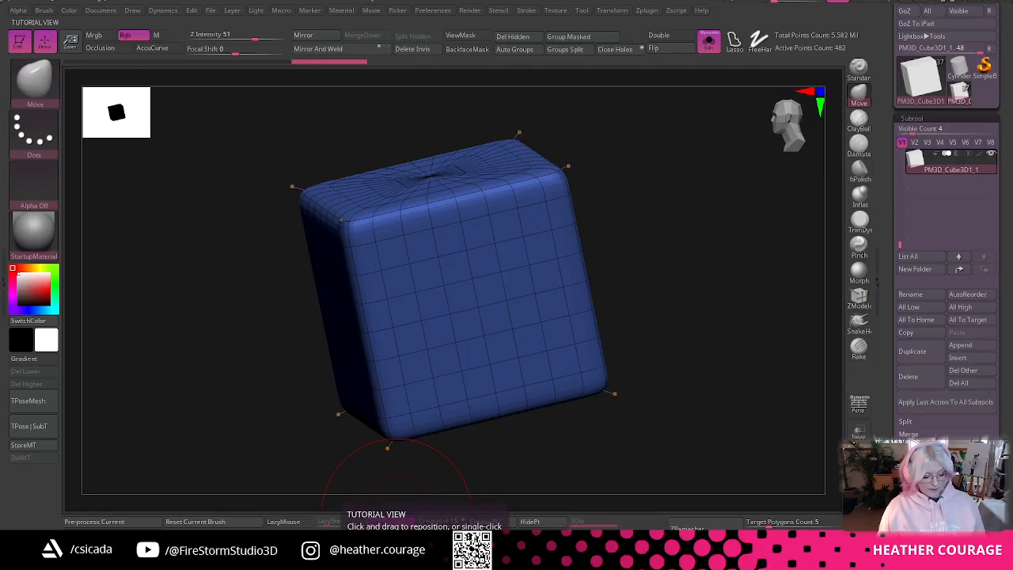
click(394, 519)
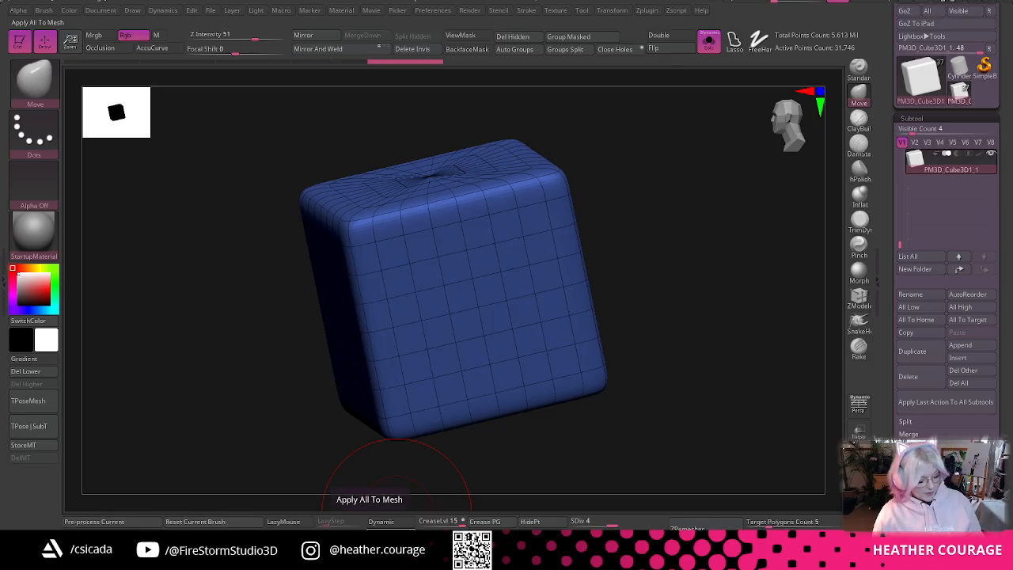
key(ctrl+z)
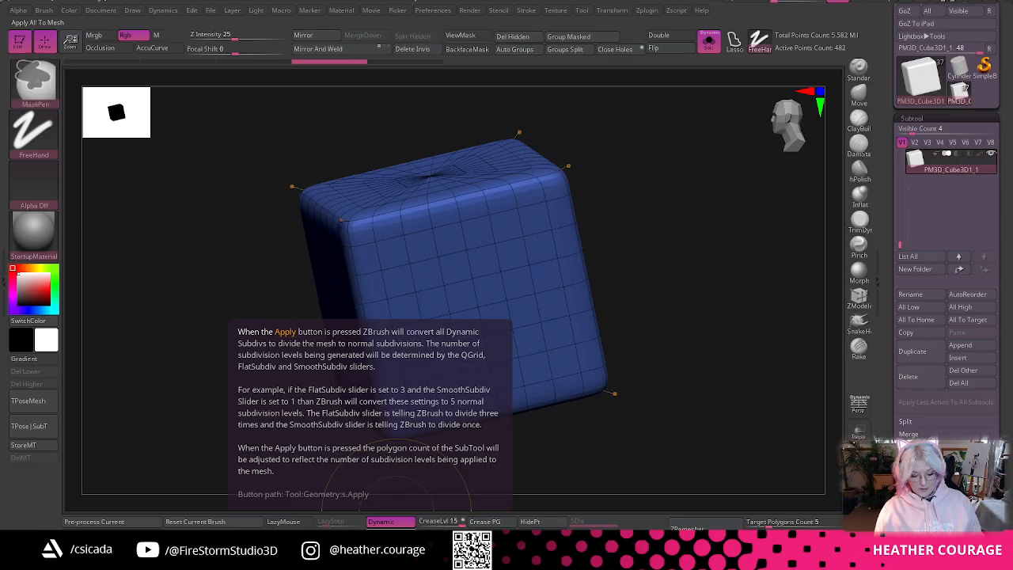
click(381, 520)
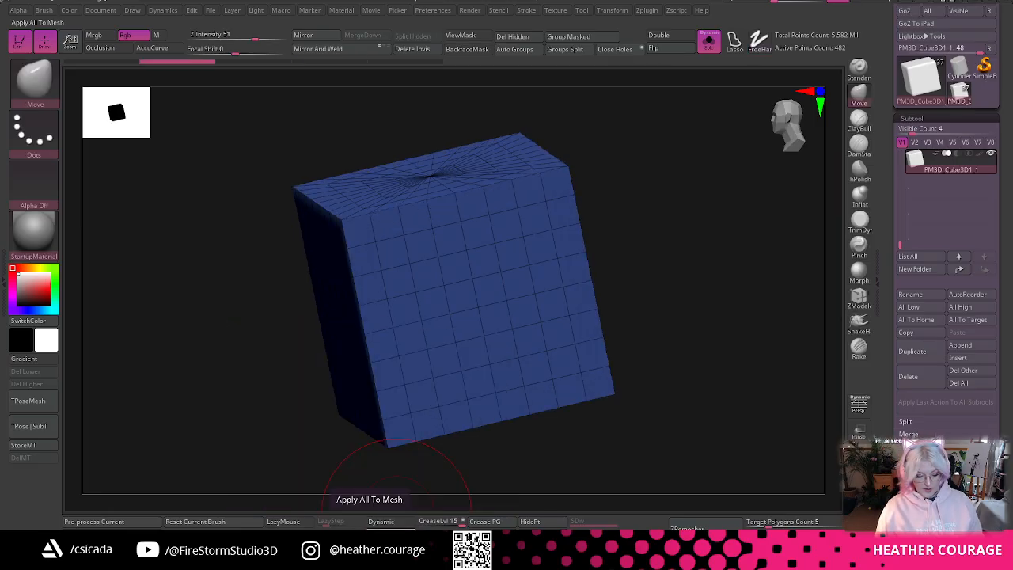
- Crease the edge loop around the cube's top face with ZModeler's Crease edge action targeting EdgeLoop Partial
click(789, 125)
mouse_move(691, 303)
alt+mouse_down()
mouse_move(694, 321)
mouse_move(707, 308)
alt+mouse_up()
key(space)
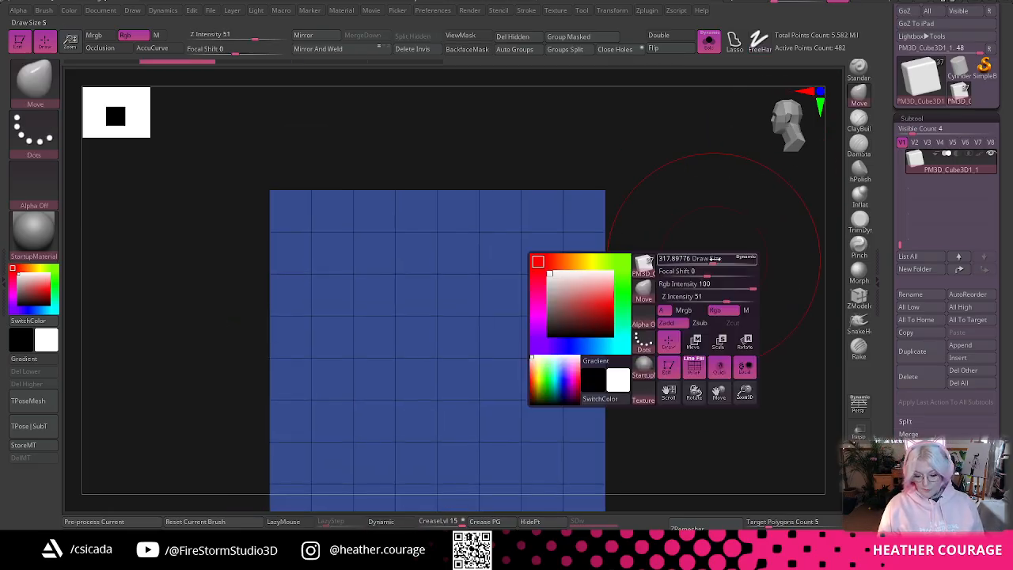
drag(687, 341, 708, 308)
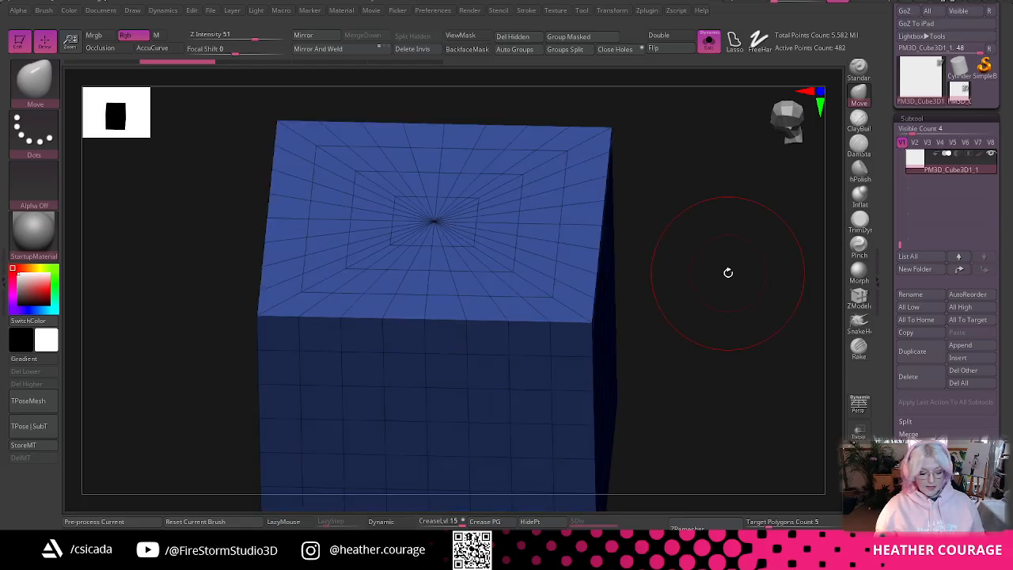
click(858, 298)
drag(735, 459, 676, 344)
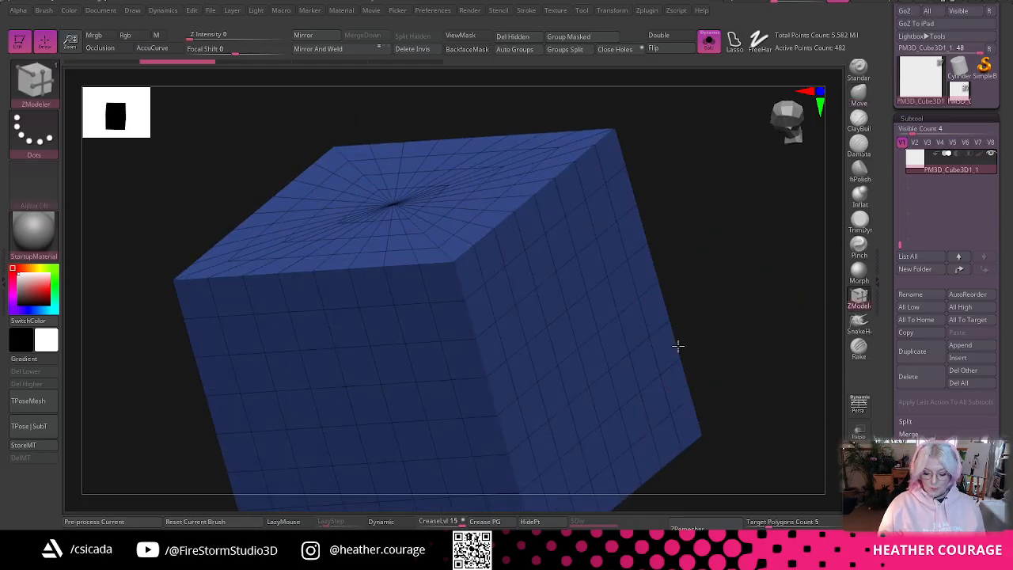
key(space)
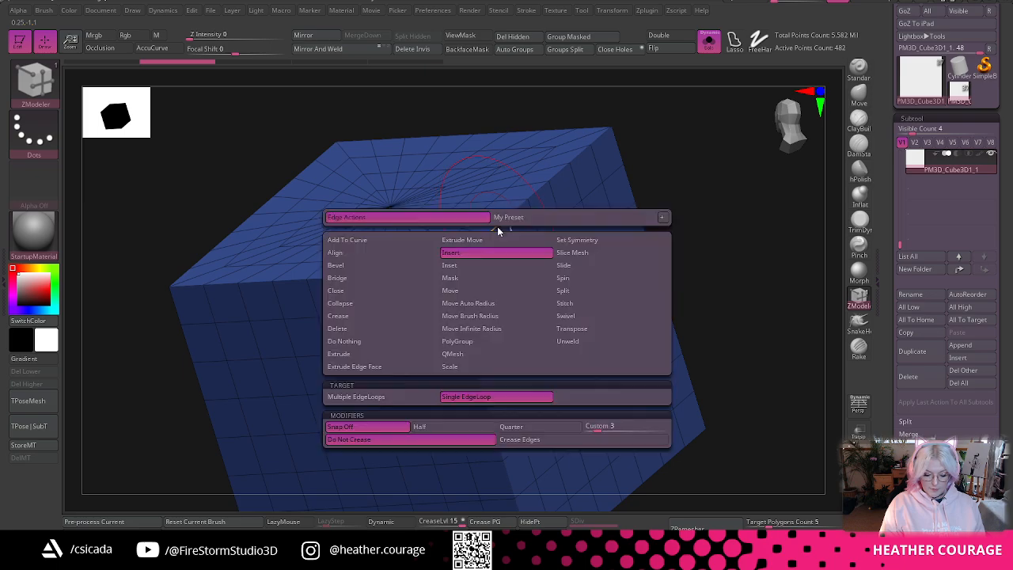
click(368, 317)
click(475, 397)
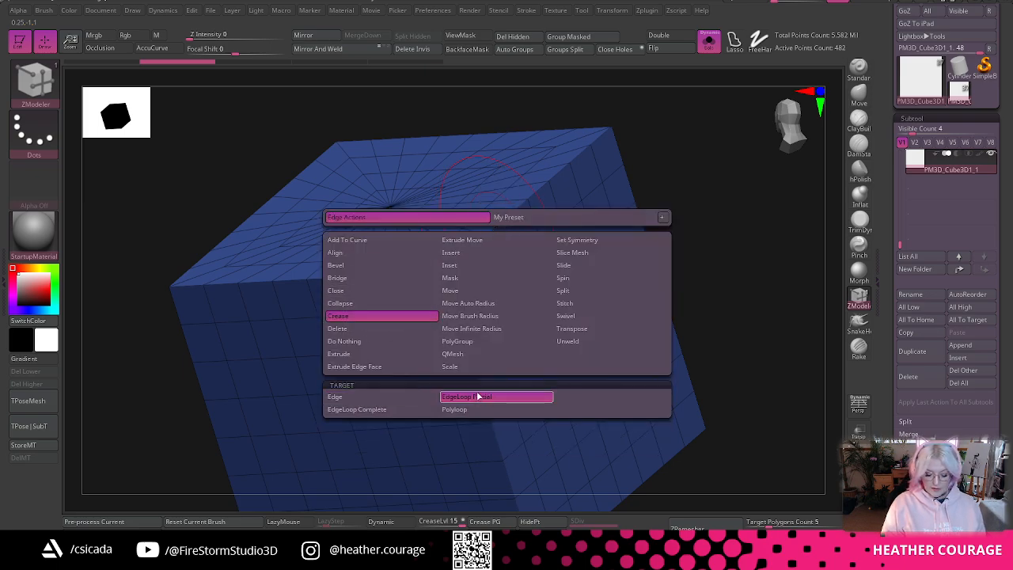
click(482, 253)
drag(685, 225, 766, 218)
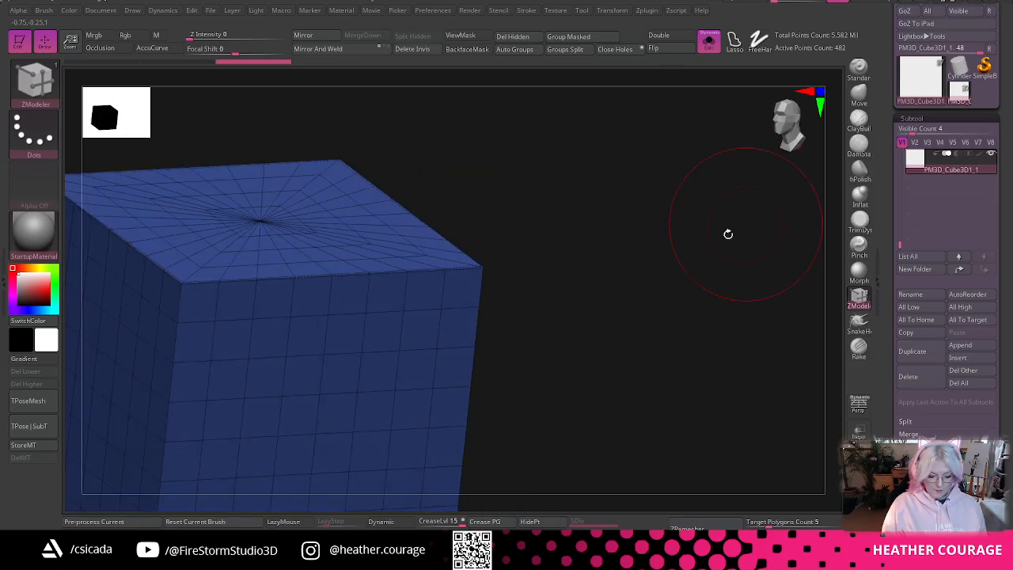
- Set the crease level to 3 and switch on dynamic subdivision for the creased cube
drag(645, 277, 546, 301)
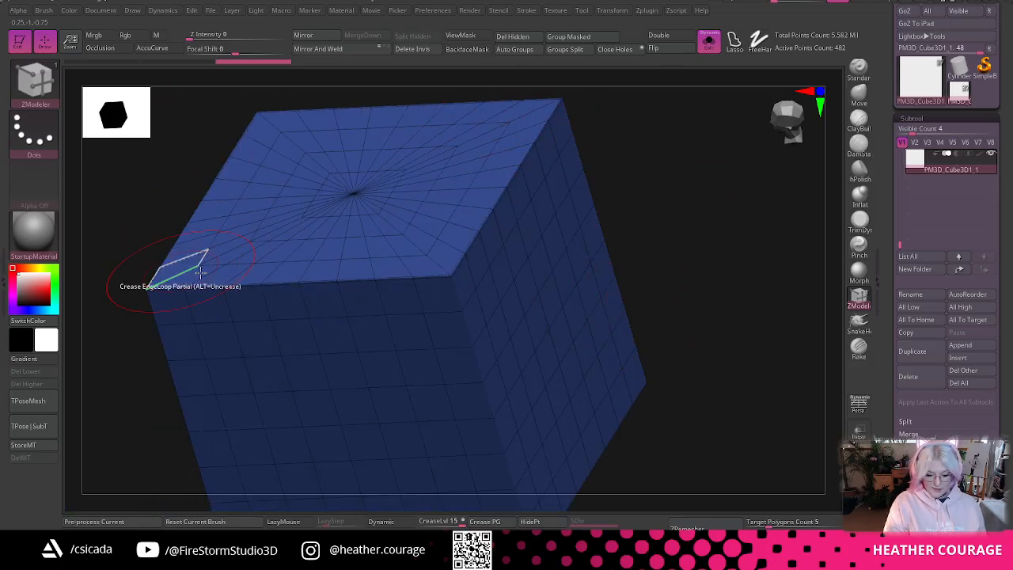
alt+drag(682, 224, 666, 316)
drag(455, 522, 430, 522)
click(381, 521)
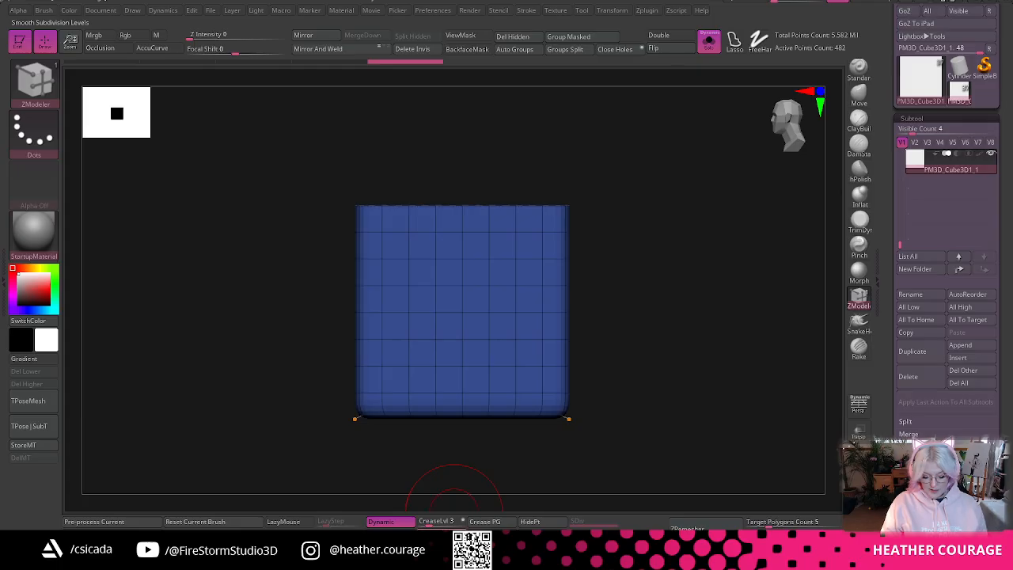
drag(663, 278, 665, 352)
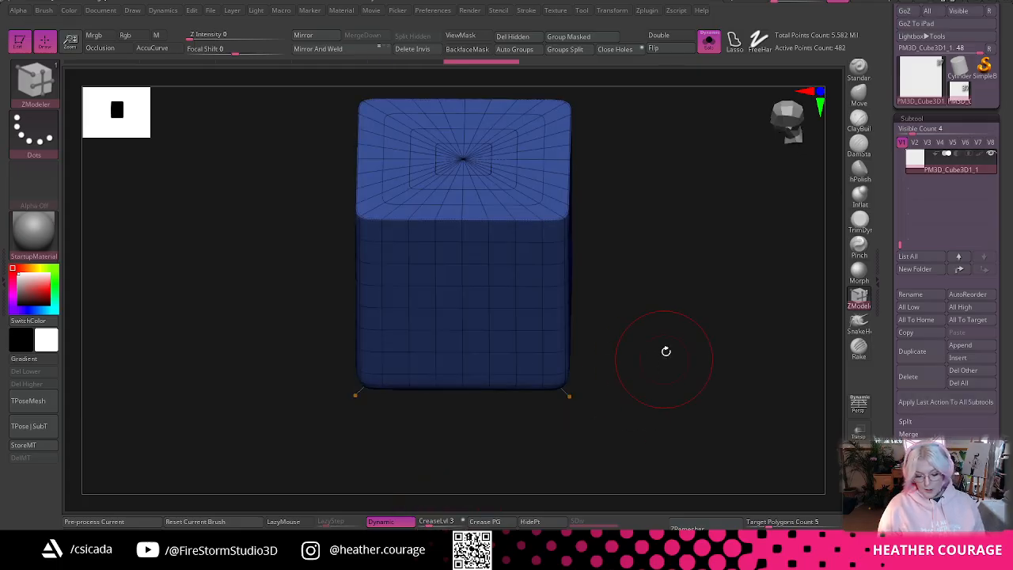
- Hide the cube's polygon wireframe and set the crease level to 2
alt+drag(692, 236, 721, 259)
key(shift+f)
click(437, 521)
text(2)
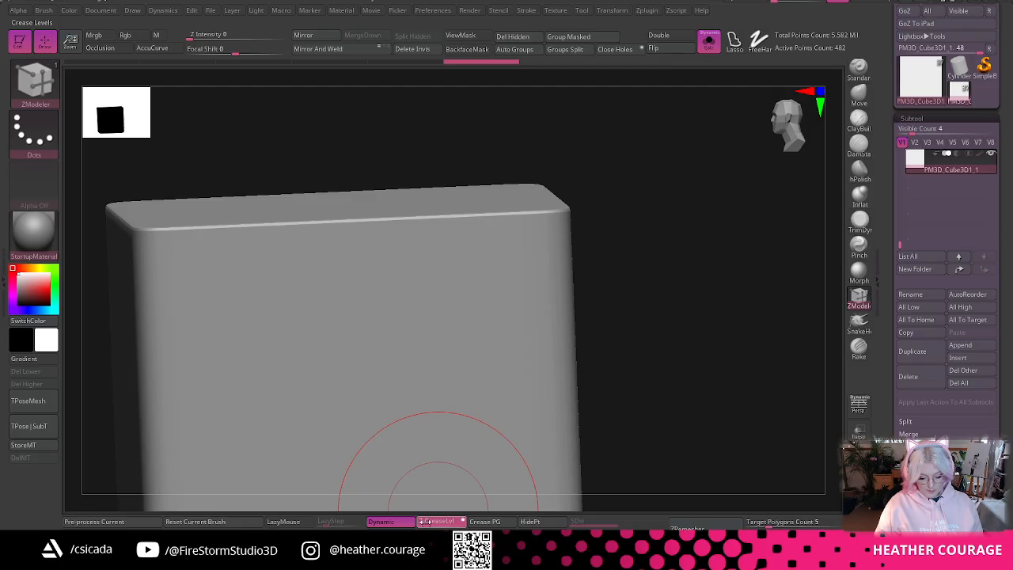
key(Return)
drag(670, 370, 672, 348)
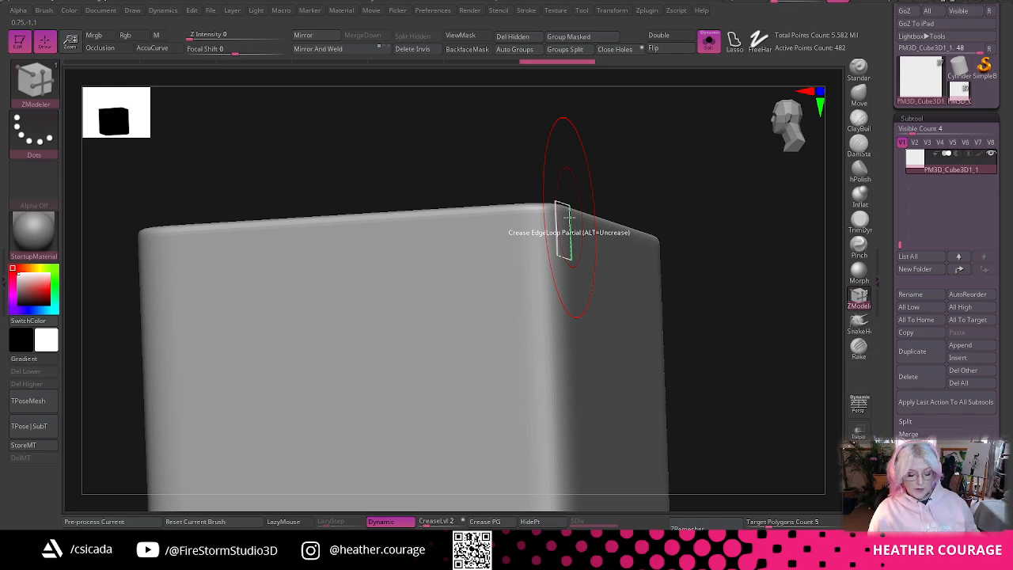
- Convert the cube's dynamic subdivision into real subdivision levels on the mesh
drag(696, 309, 697, 369)
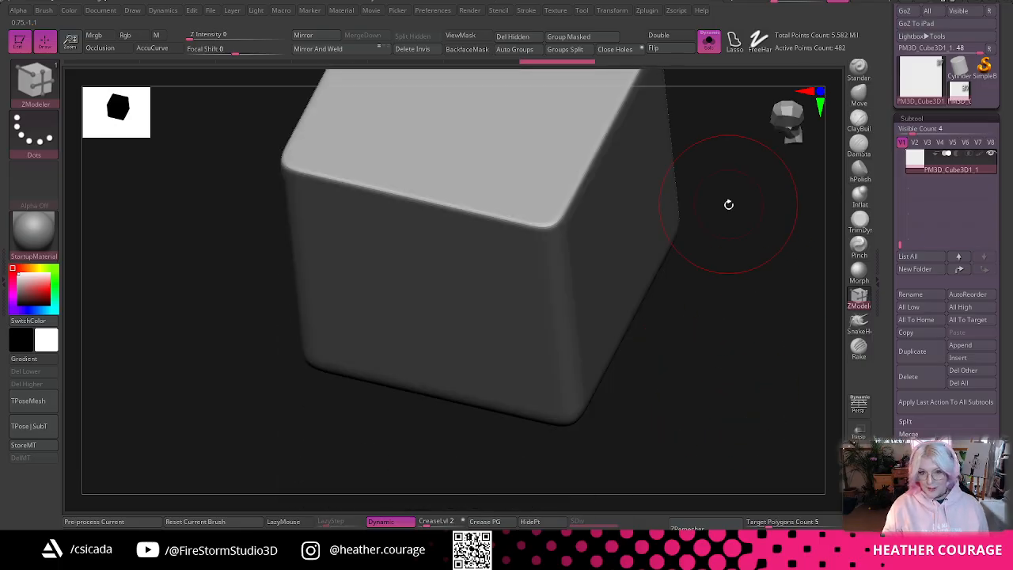
drag(728, 204, 779, 131)
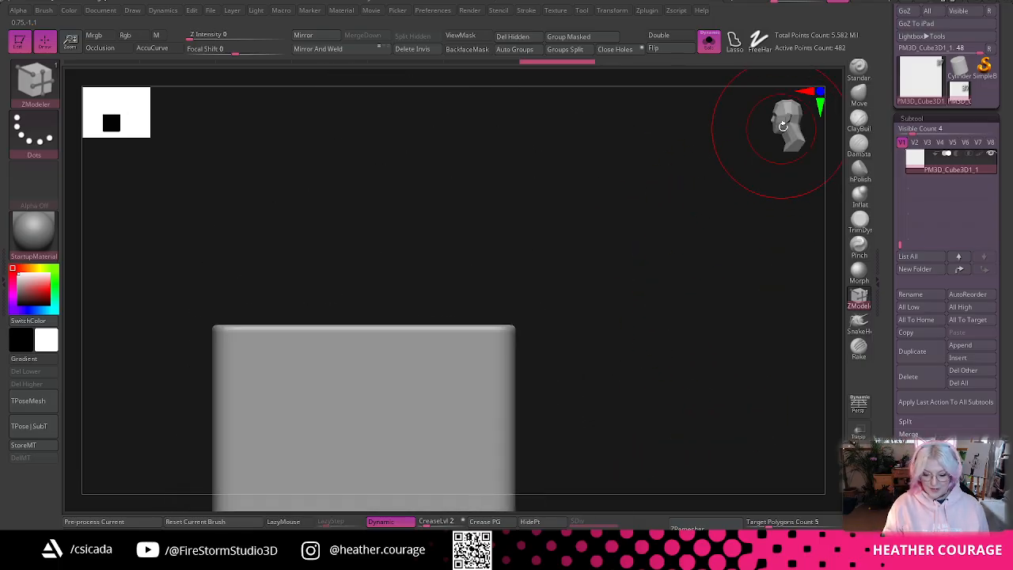
alt+drag(586, 319, 534, 163)
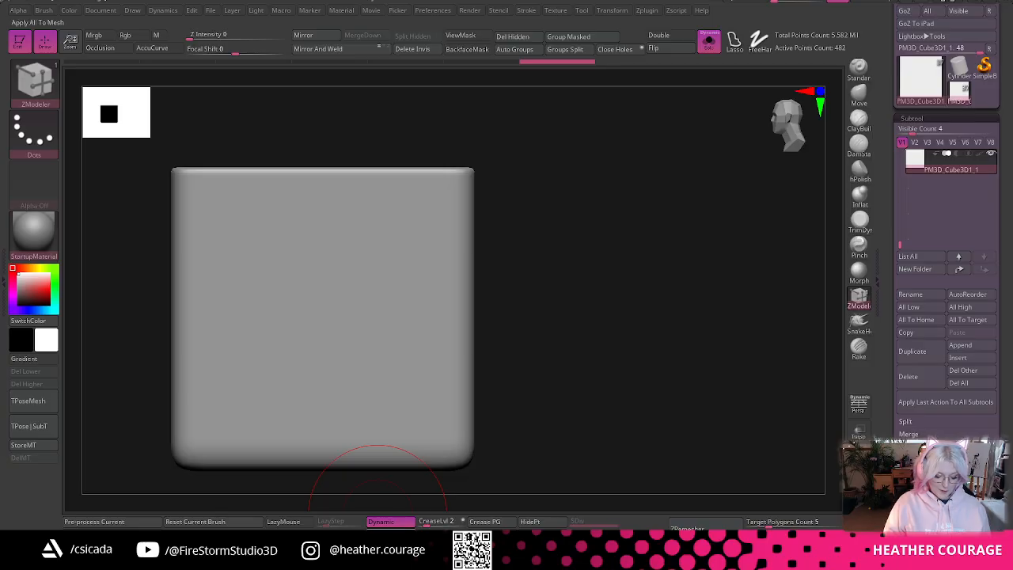
click(380, 520)
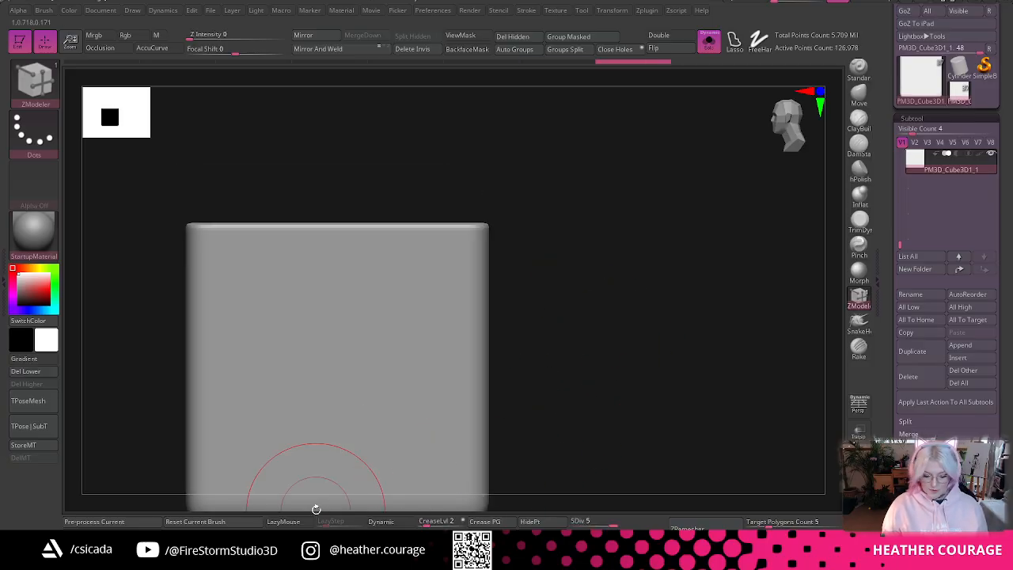
- Choose the CurveTube brush and reduce its draw size
key(b)
key(c)
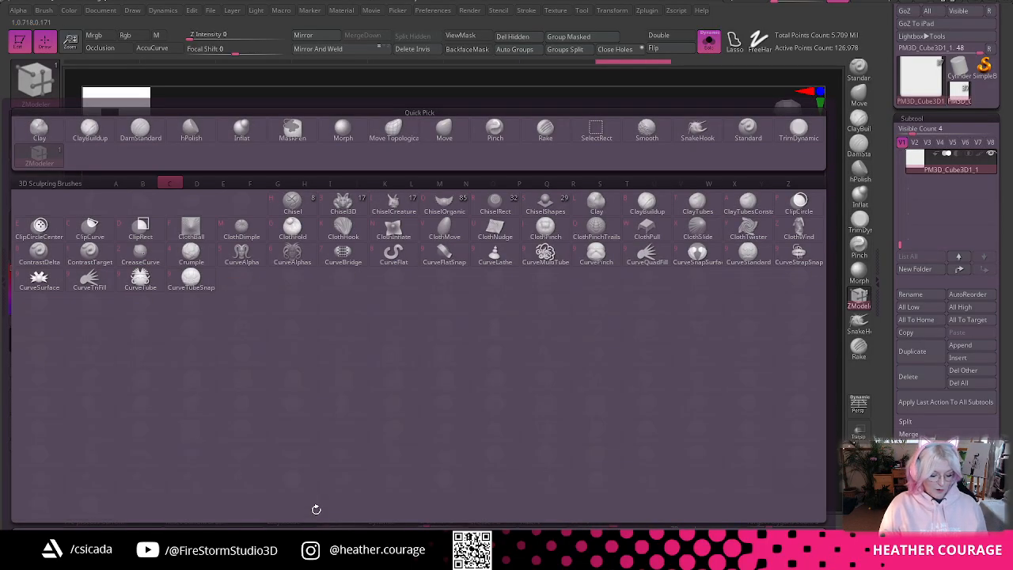
click(140, 278)
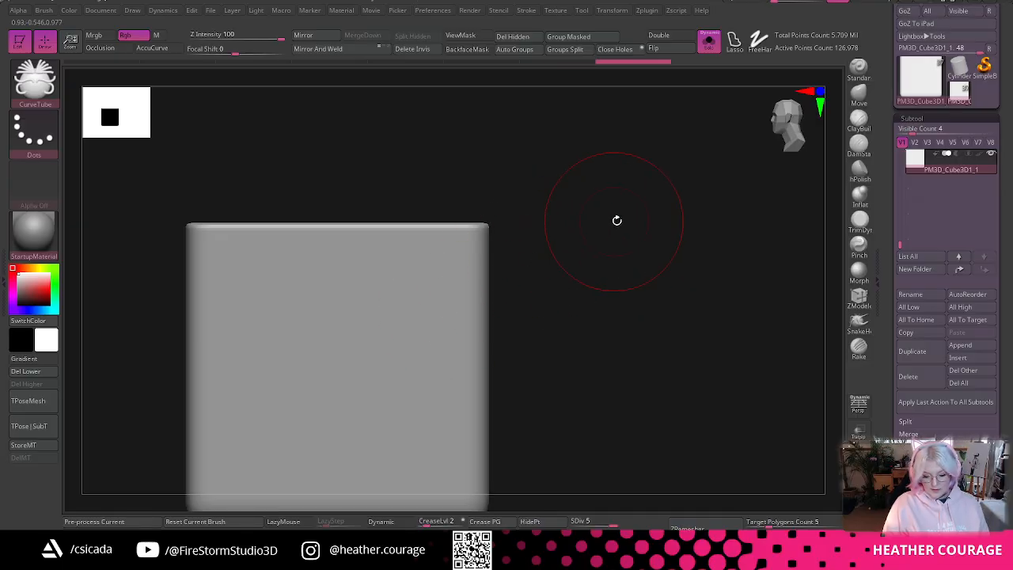
key(space)
drag(593, 233, 573, 233)
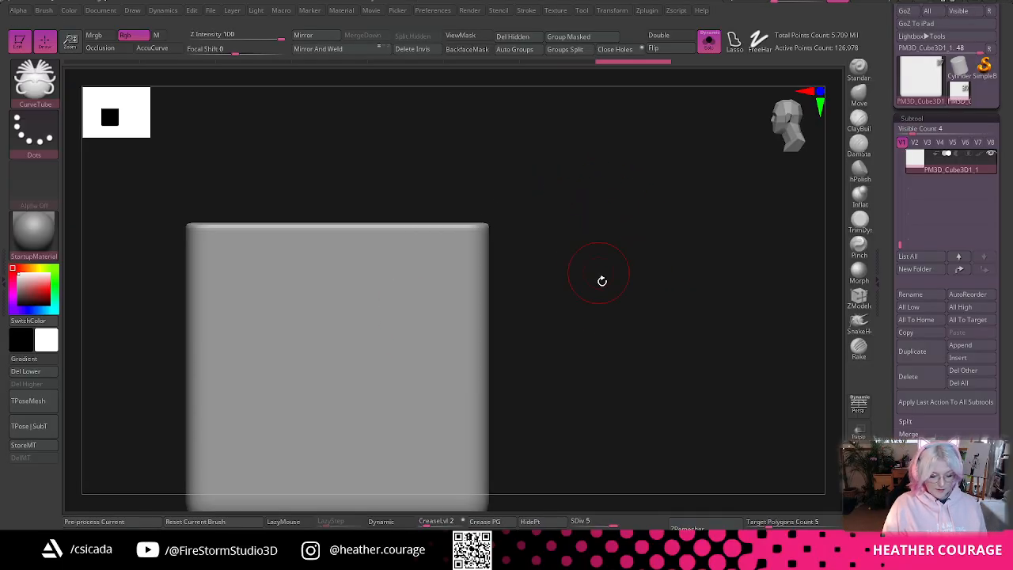
- Try drawing an S-shaped CurveTube stroke outward from the cube's upper corner
alt+drag(601, 281, 536, 278)
alt+drag(628, 203, 521, 230)
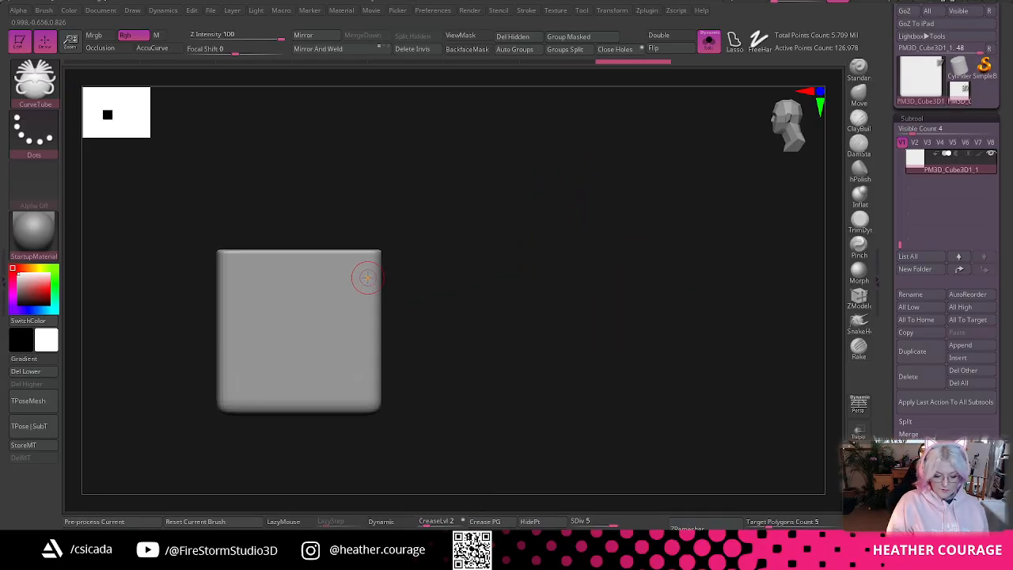
mouse_move(368, 277)
mouse_down()
mouse_move(632, 283)
mouse_move(697, 163)
mouse_up()
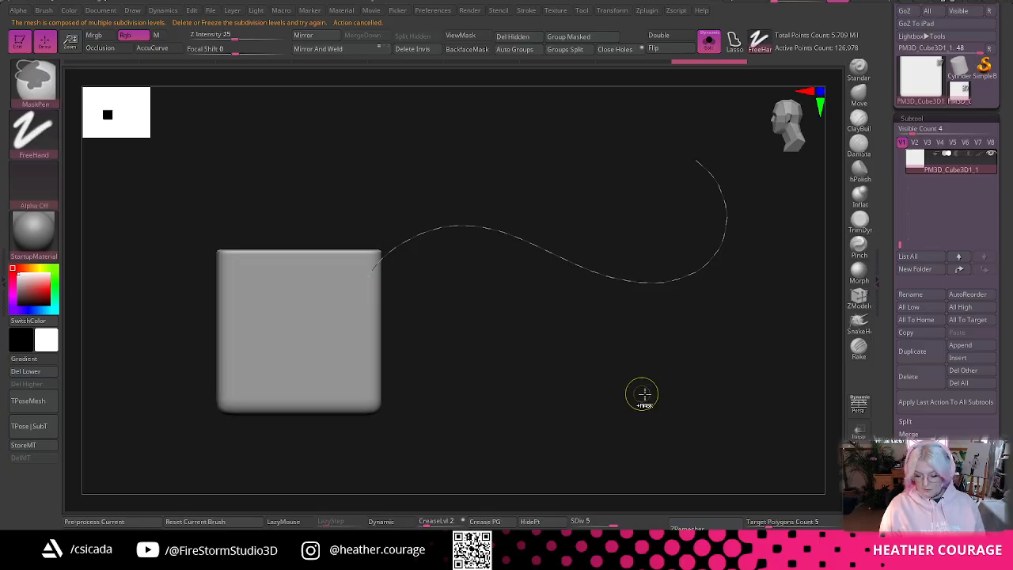
click(341, 341)
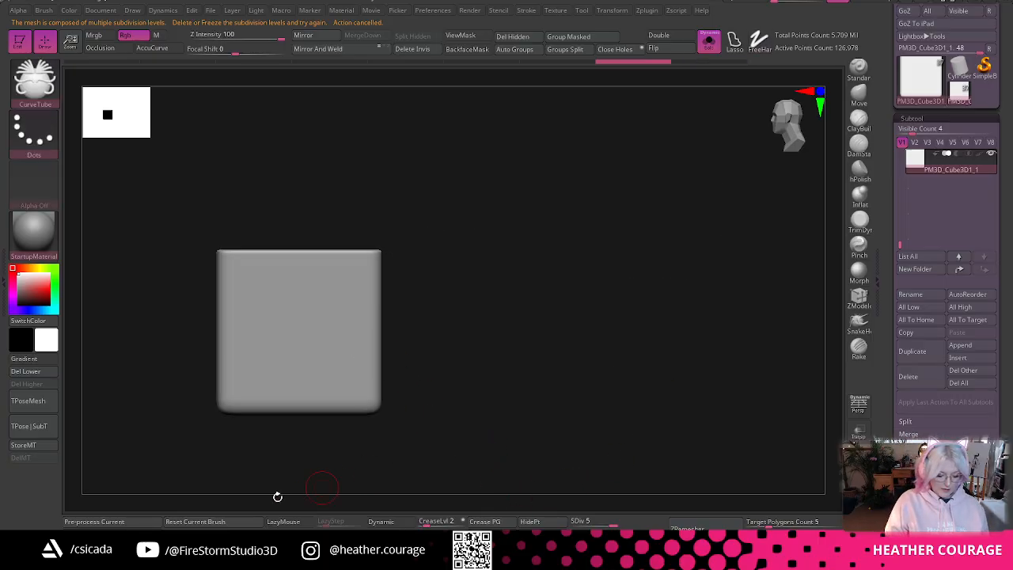
- Delete the cube's lower subdivision levels, draw an S-shaped tube from its upper corner, and show the wireframe
click(26, 371)
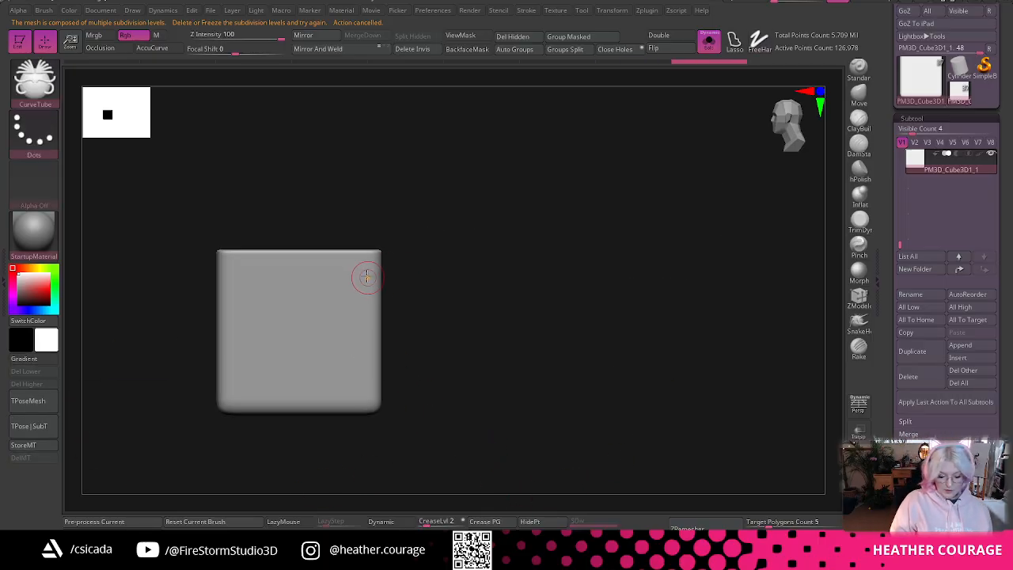
mouse_move(370, 269)
mouse_down()
mouse_move(431, 239)
mouse_move(688, 188)
mouse_up()
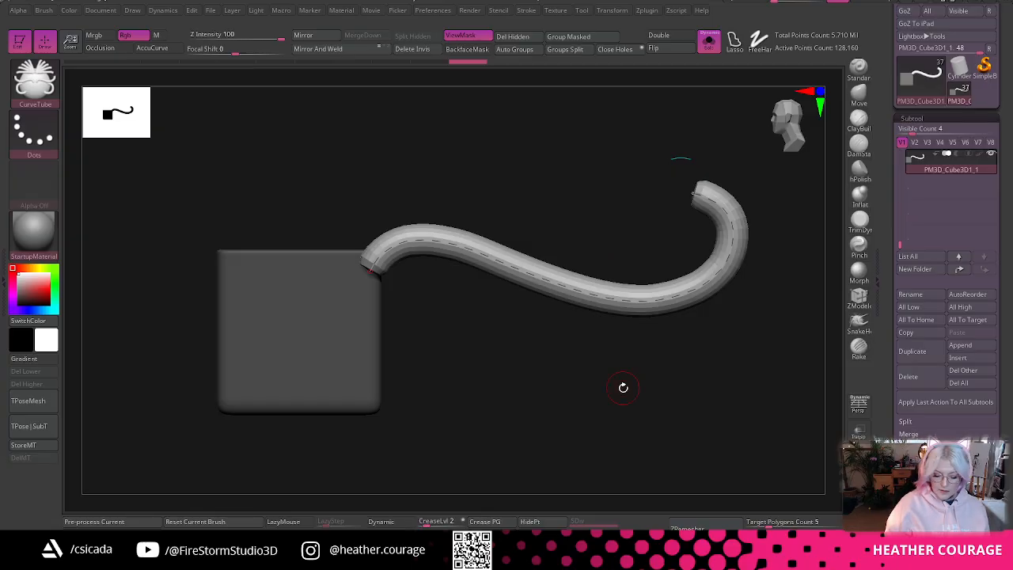
mouse_move(622, 387)
mouse_down()
mouse_move(630, 459)
mouse_move(615, 387)
mouse_up()
key(shift+f)
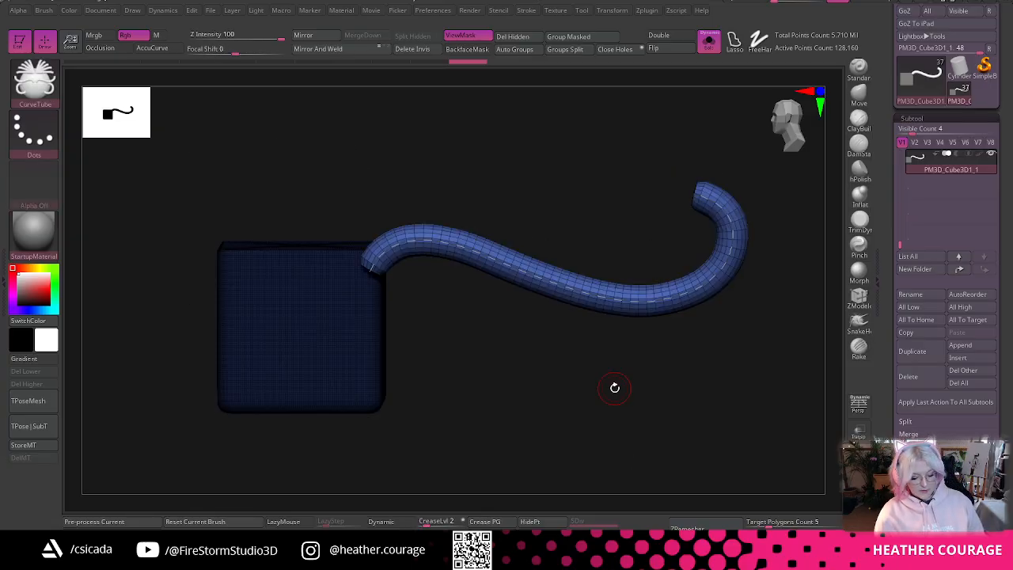
alt+drag(536, 380, 570, 448)
alt+drag(625, 407, 377, 454)
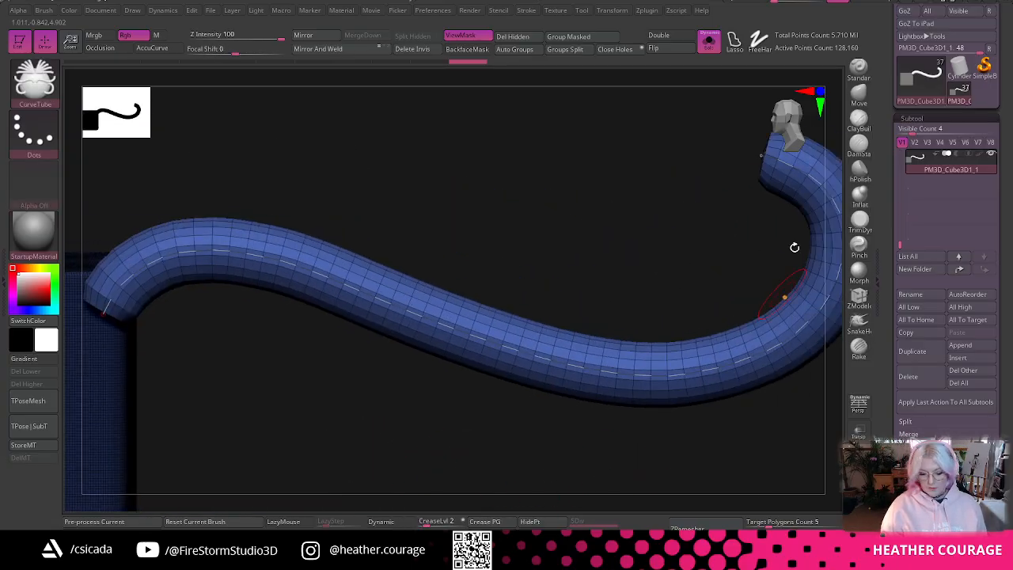
- Dock the Stroke palette, enable Size in Curve Modifiers, and expand the Curve Falloff graph
click(534, 14)
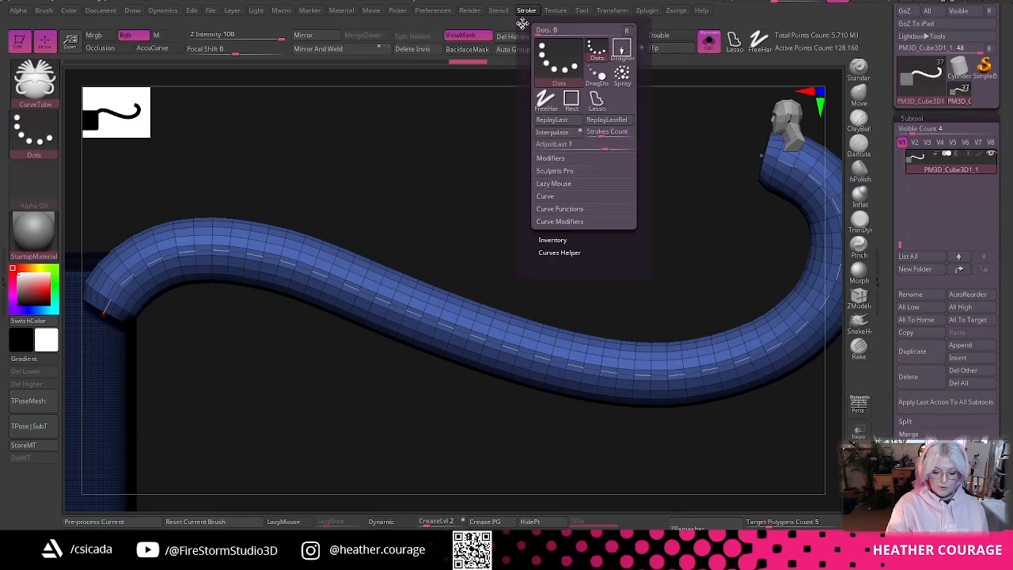
click(533, 26)
click(47, 216)
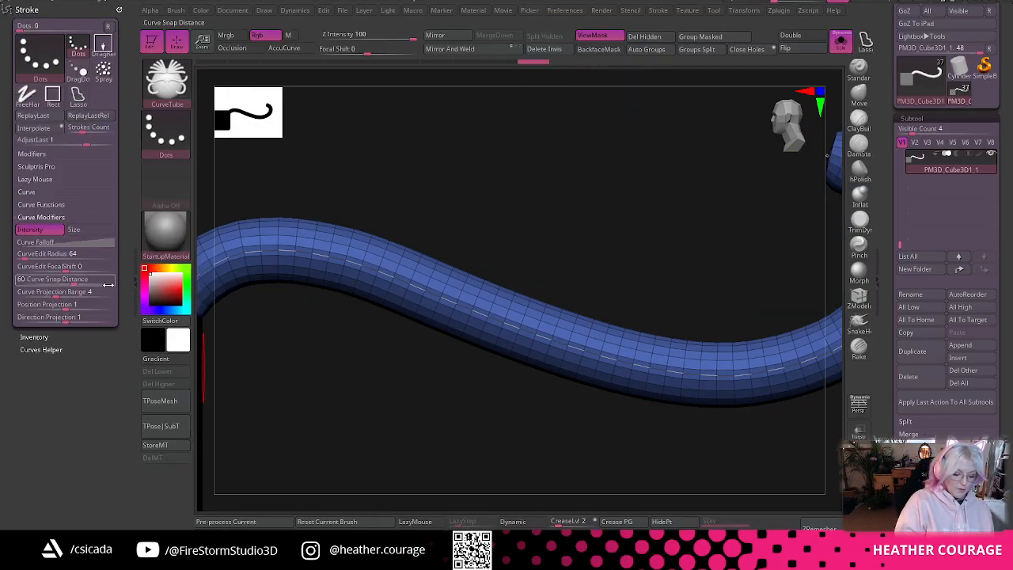
click(92, 230)
click(80, 242)
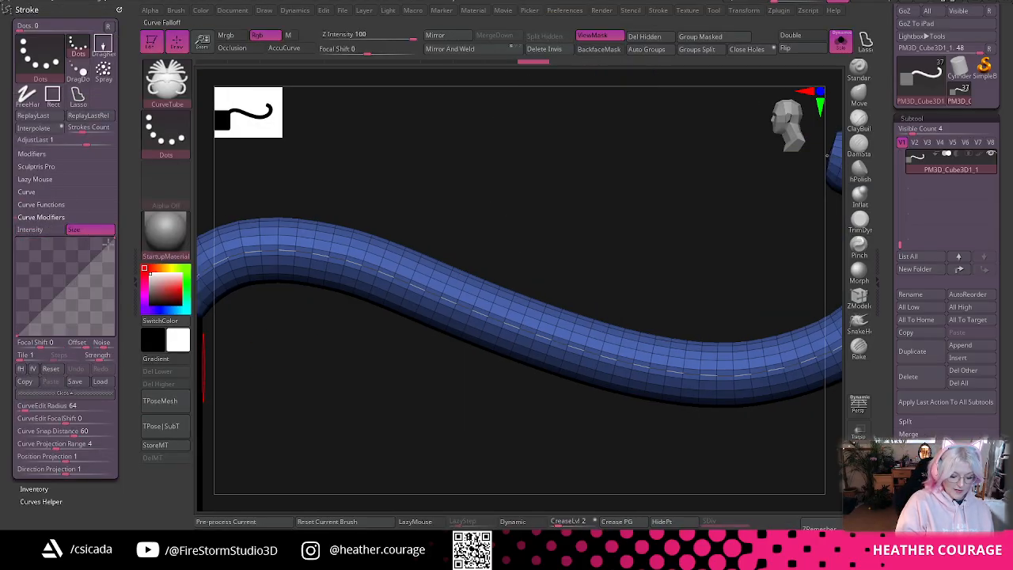
- Reshape the curve falloff so the size peaks mid-length and tapers toward both ends
drag(113, 242, 93, 318)
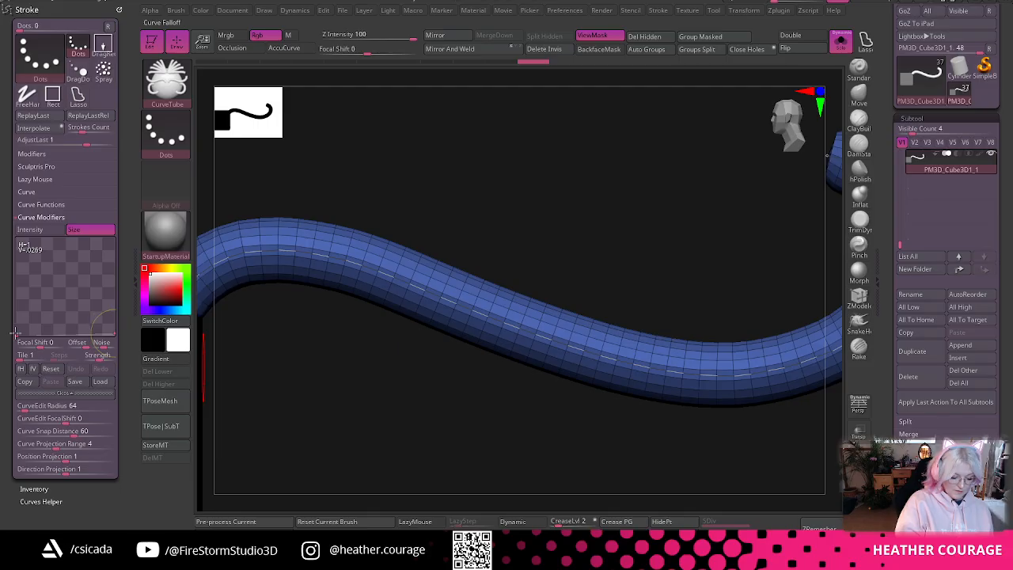
scroll(15, 317, down, 2)
mouse_move(15, 284)
mouse_down()
mouse_move(13, 176)
mouse_move(17, 207)
mouse_up()
scroll(16, 283, down, 2)
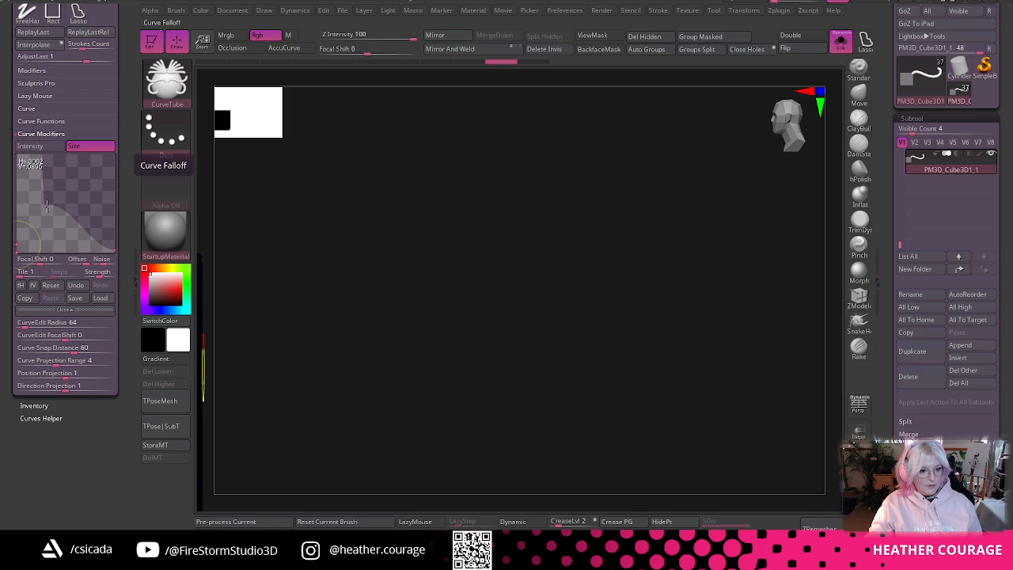
drag(47, 206, 53, 240)
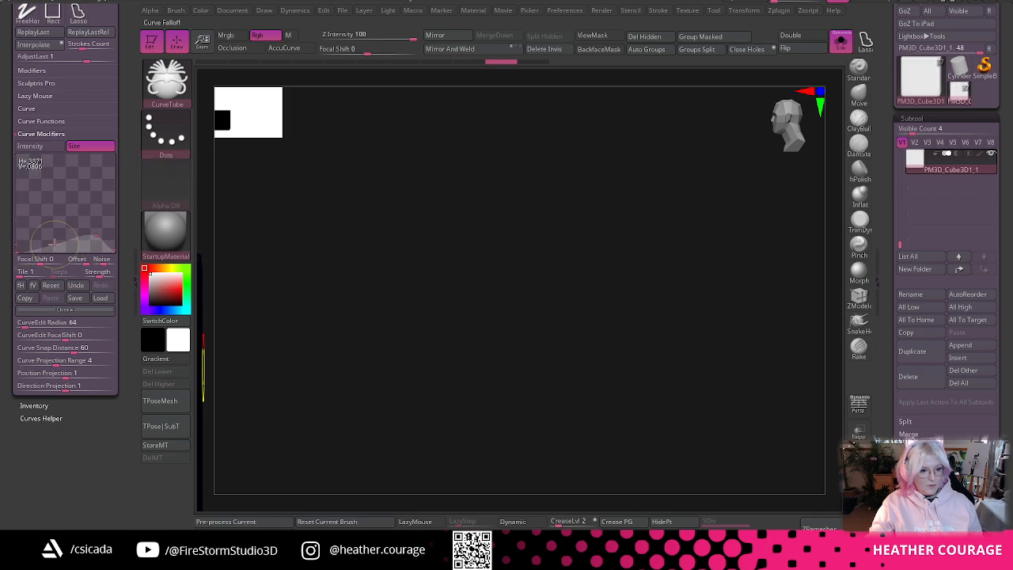
drag(16, 253, 15, 193)
drag(54, 243, 20, 201)
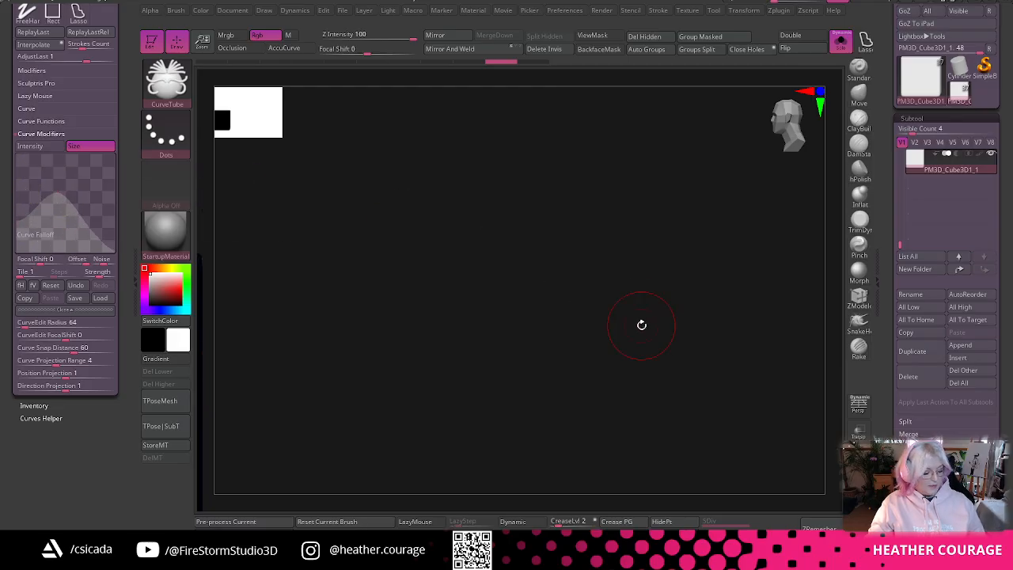
- Draw a tapered, curved tube out from the cube, then raise the falloff's end point and update the tube
shift+drag(792, 133, 769, 193)
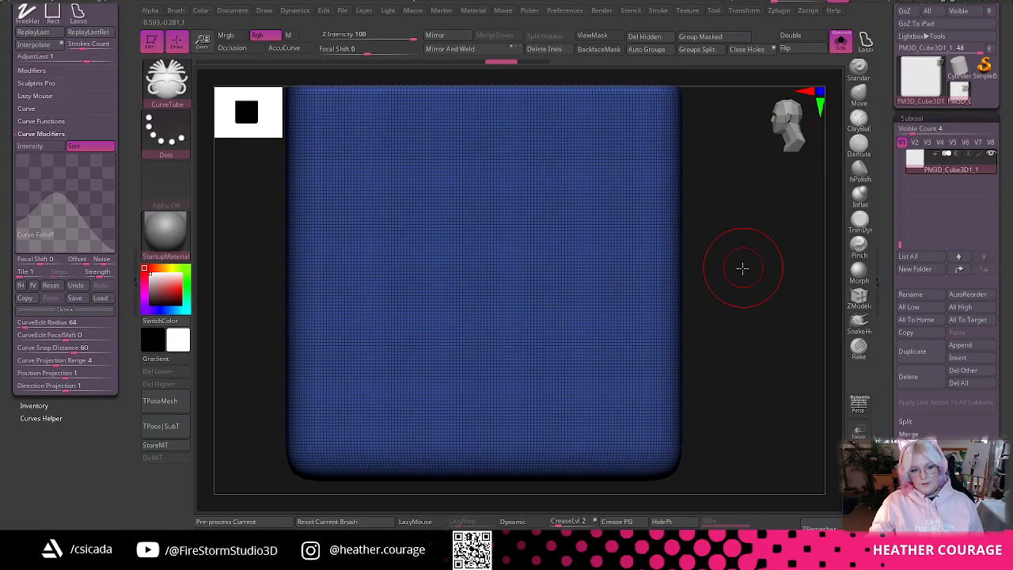
alt+drag(741, 267, 576, 291)
drag(793, 250, 795, 235)
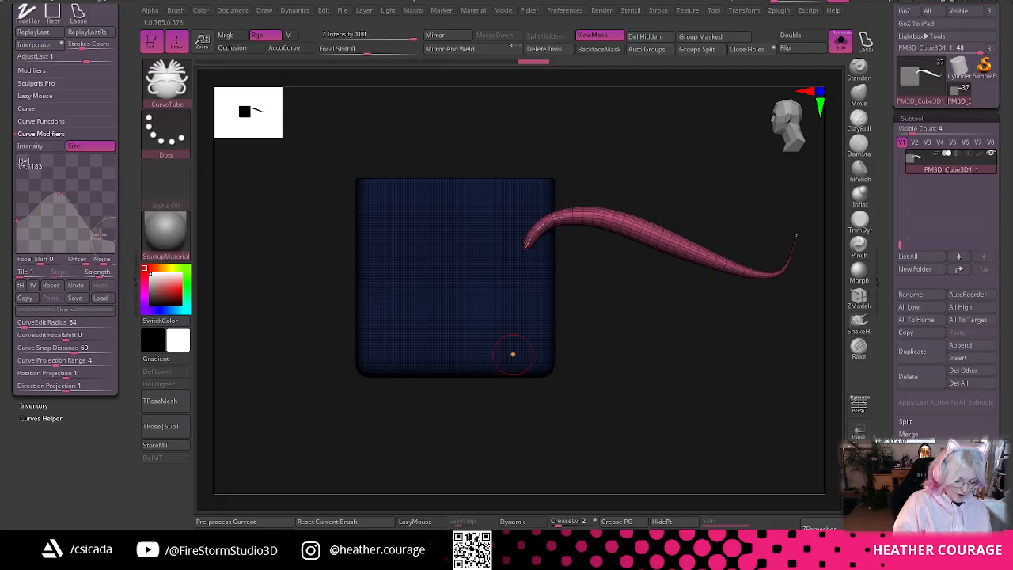
drag(98, 234, 105, 225)
click(691, 249)
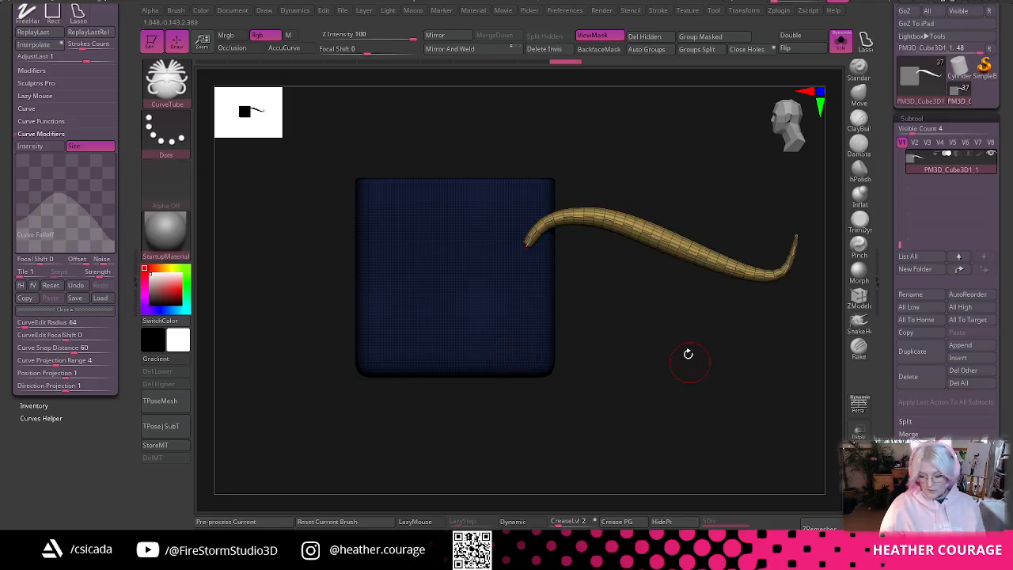
- Split the cube and tube into separate subtools by polygroup and select the tube's subtool
alt+drag(673, 355, 448, 402)
alt+drag(543, 398, 574, 402)
drag(479, 362, 667, 197)
click(697, 50)
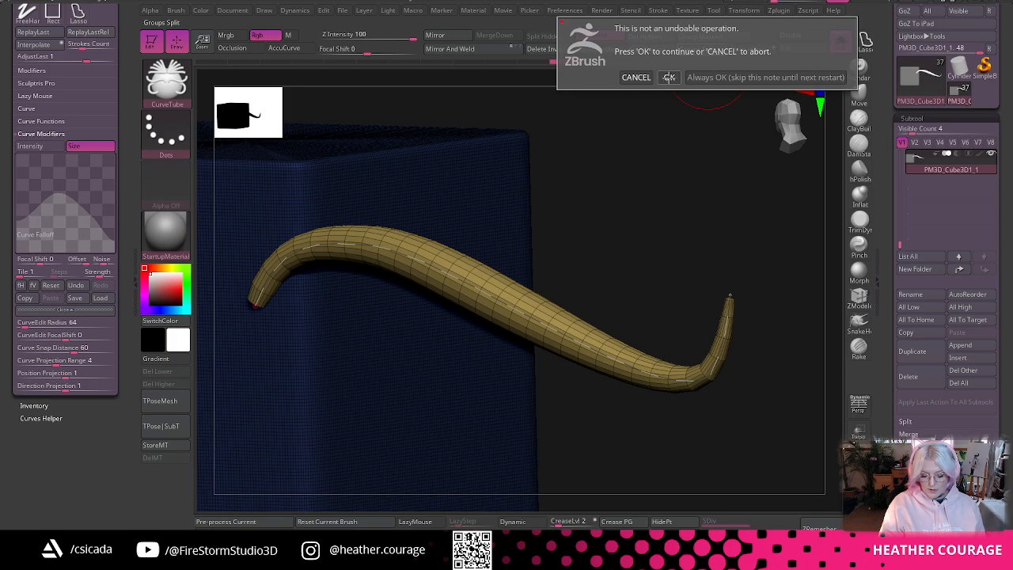
click(669, 76)
click(949, 190)
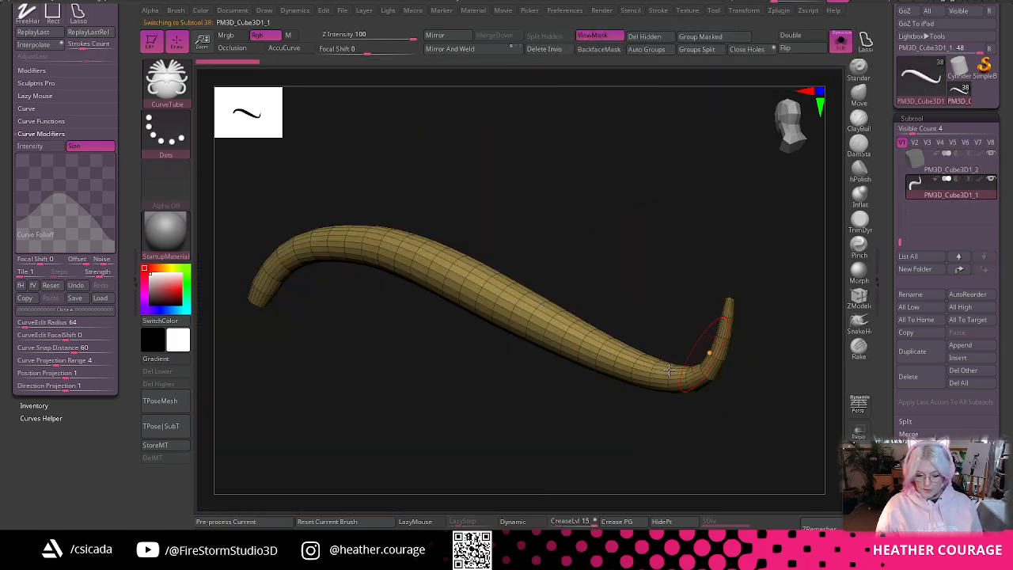
- Compare the tapered tube with and without its wireframe and close the docked Stroke palette
drag(668, 369, 676, 179)
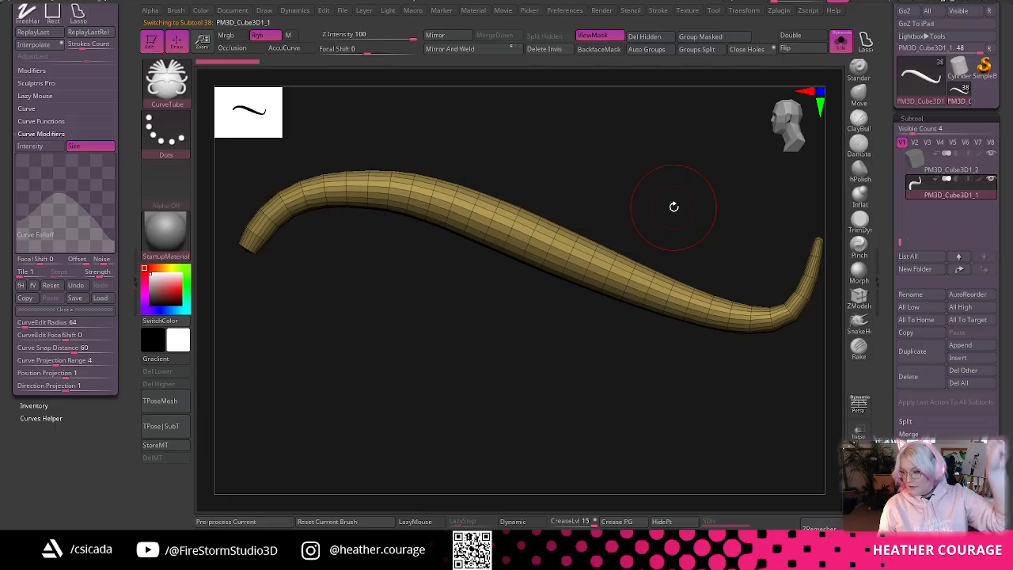
key(shift+f)
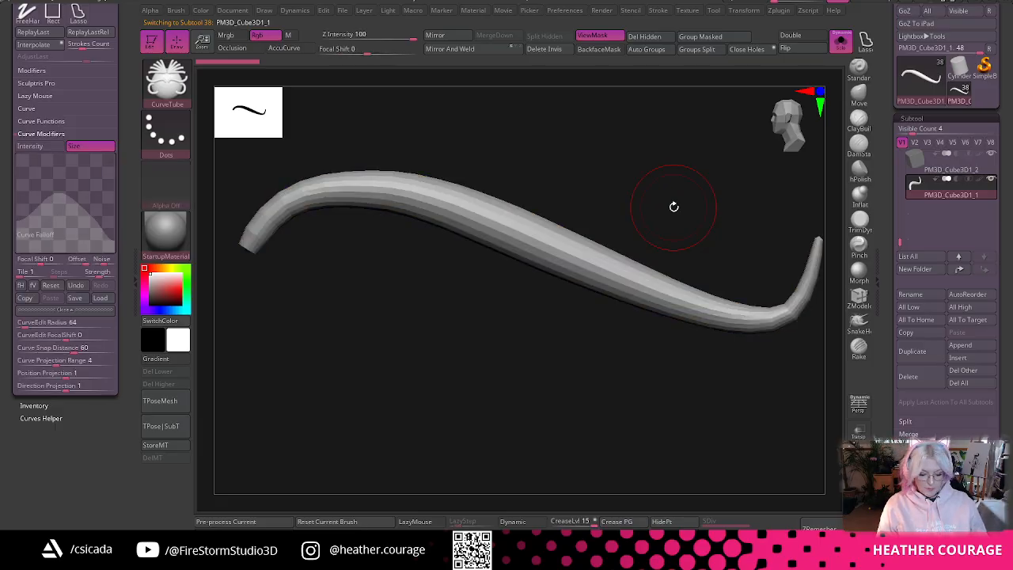
key(shift+f)
drag(624, 163, 580, 184)
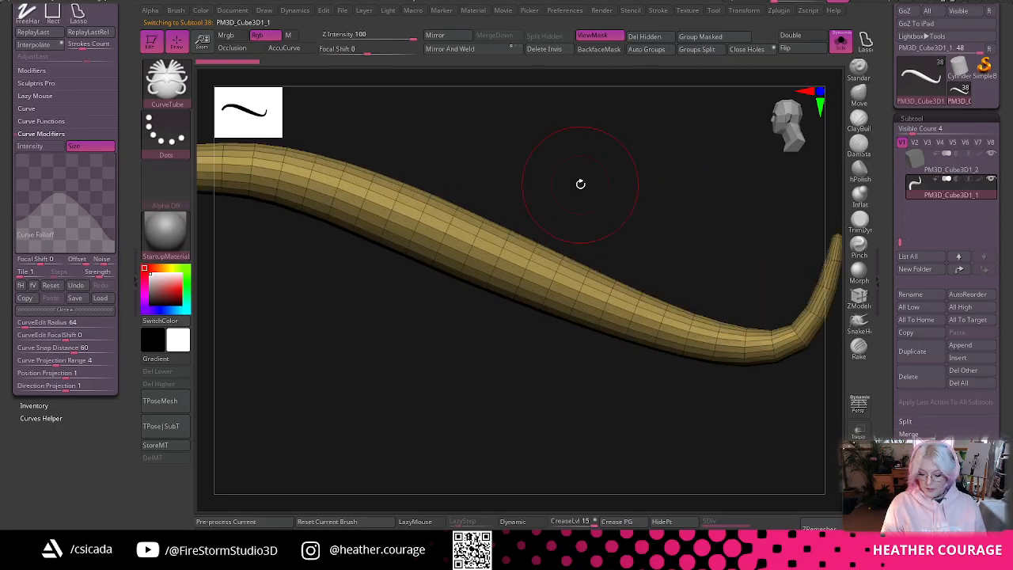
click(133, 273)
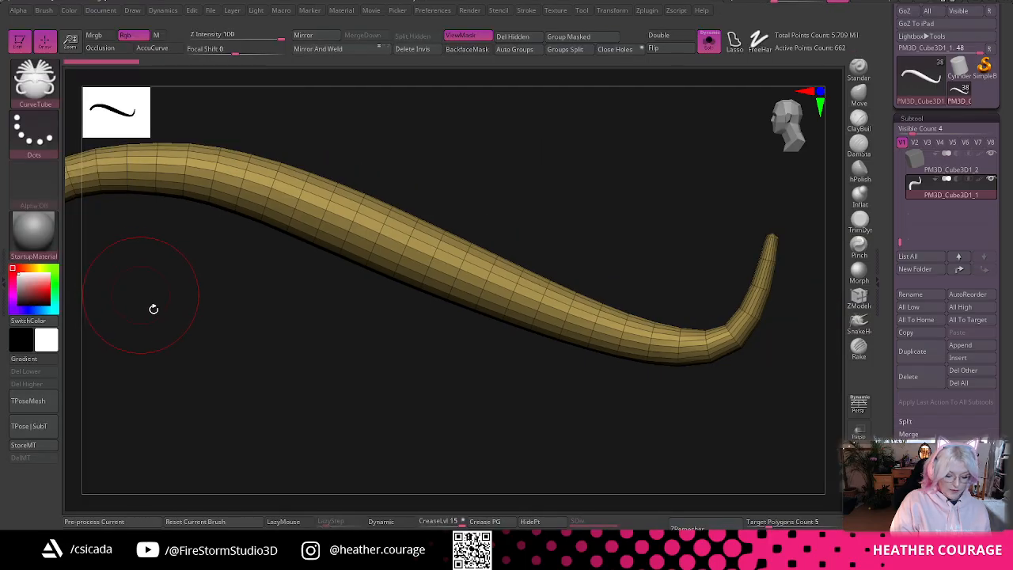
- Crease edge loops running lengthwise along the tapered tube with the ZModeler brush
drag(416, 383, 859, 304)
click(859, 300)
drag(633, 135, 595, 195)
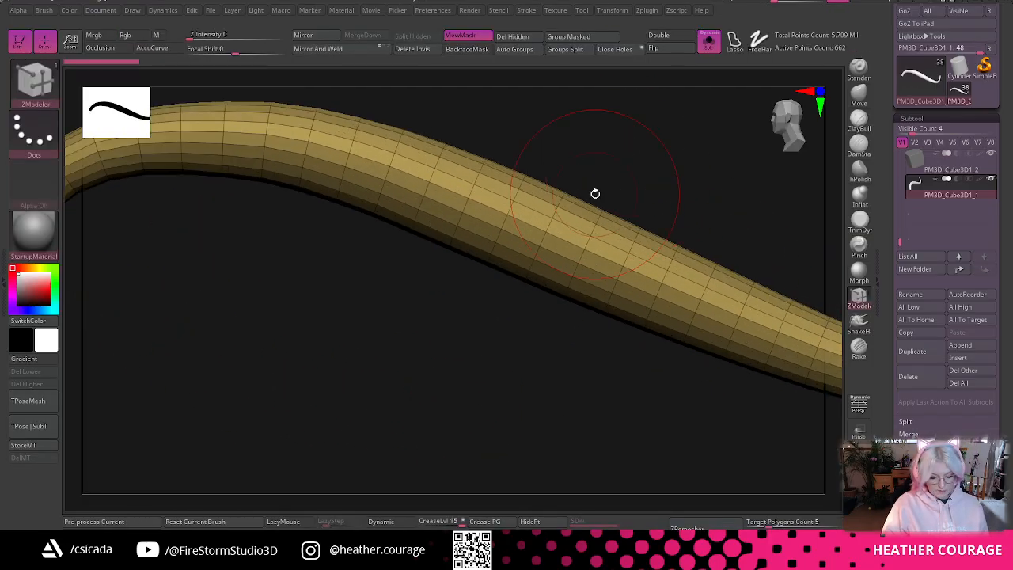
drag(554, 142, 583, 198)
drag(619, 156, 656, 185)
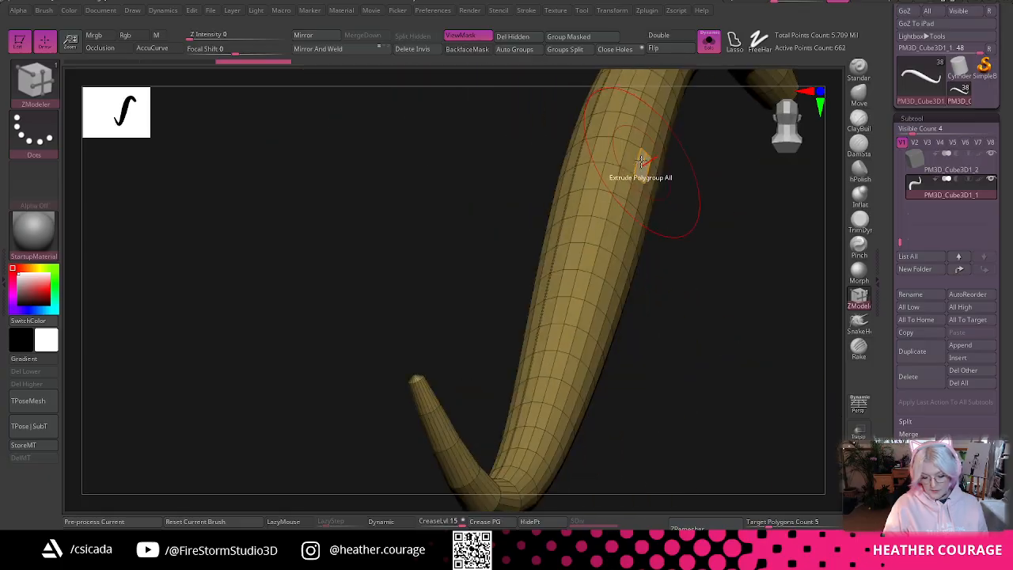
drag(659, 237, 671, 215)
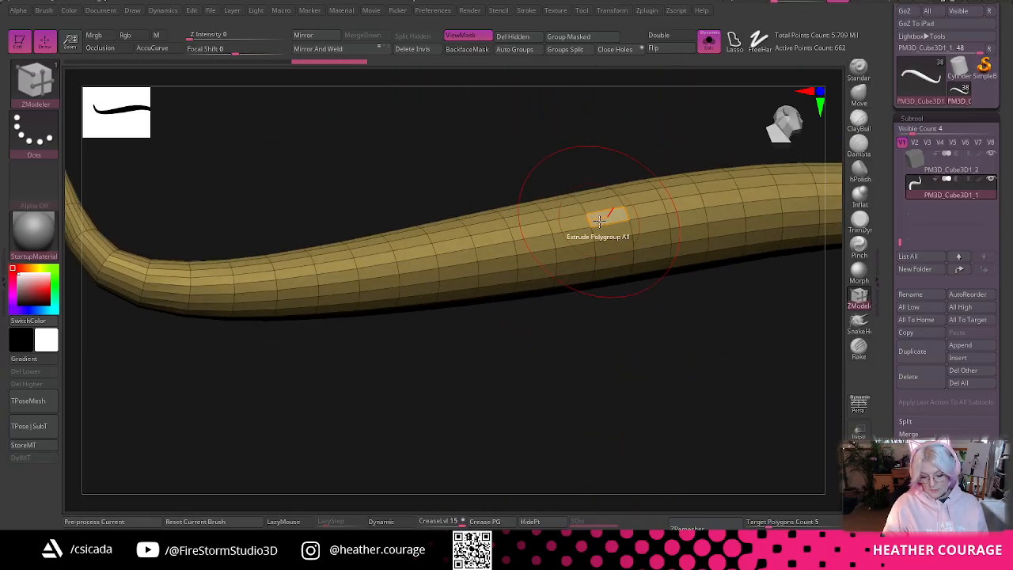
key(ctrl)
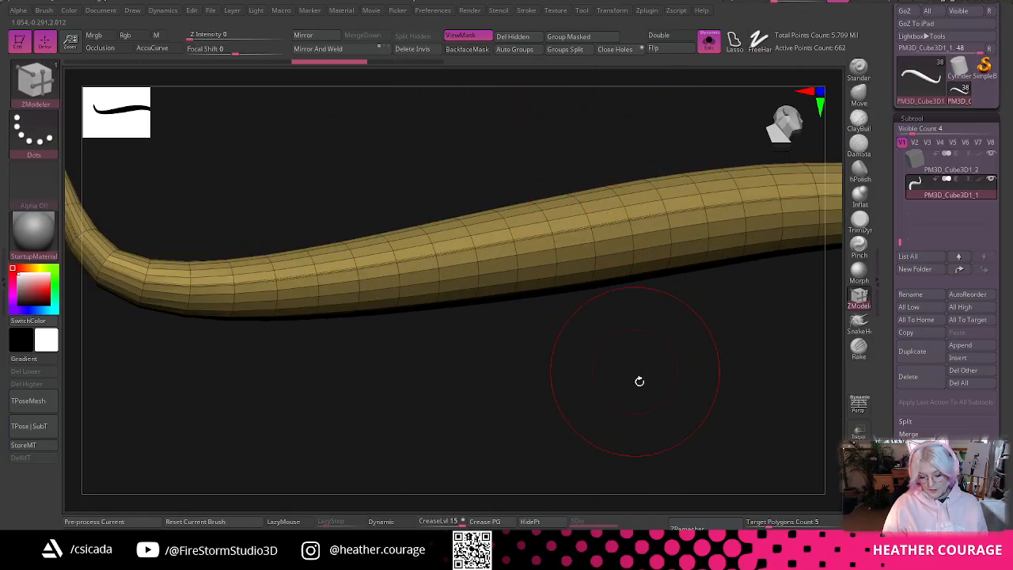
mouse_move(638, 379)
mouse_down()
mouse_move(629, 377)
mouse_move(728, 252)
mouse_move(576, 356)
mouse_move(546, 396)
mouse_up()
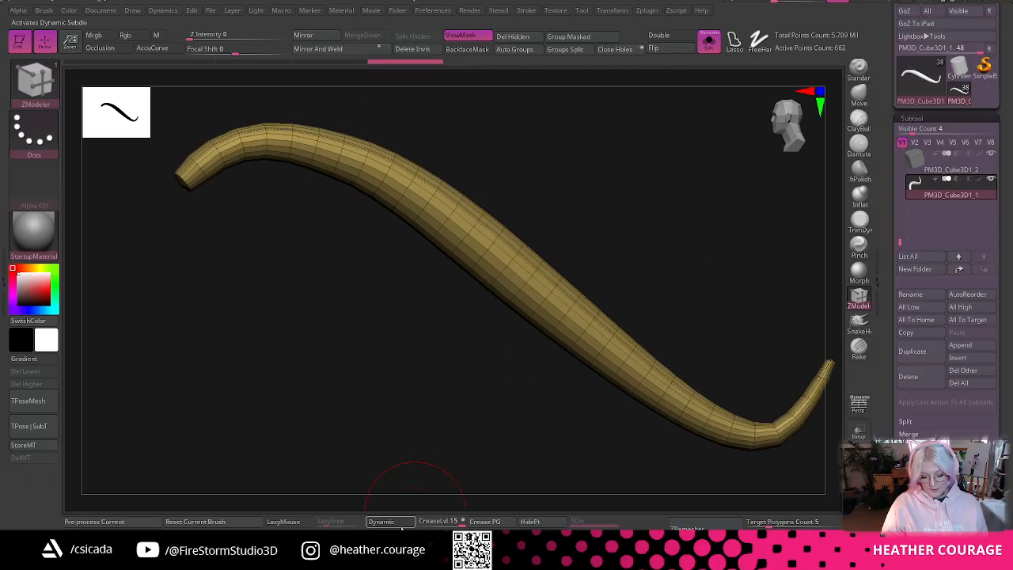
- Turn on dynamic subdivision for the creased tube and hide its wireframe to view the smoothed result
key(d)
key(shift+f)
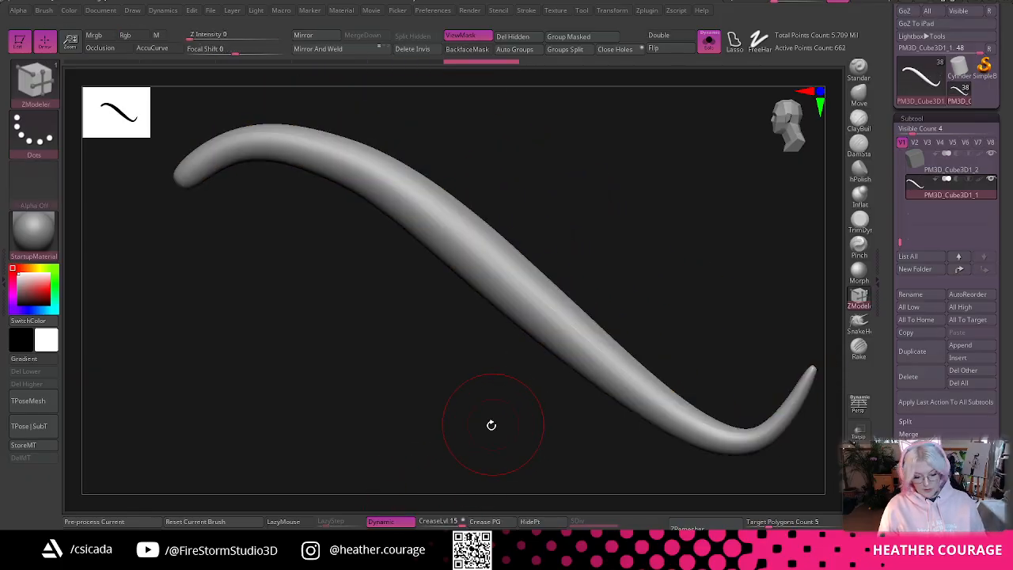
drag(491, 422, 522, 380)
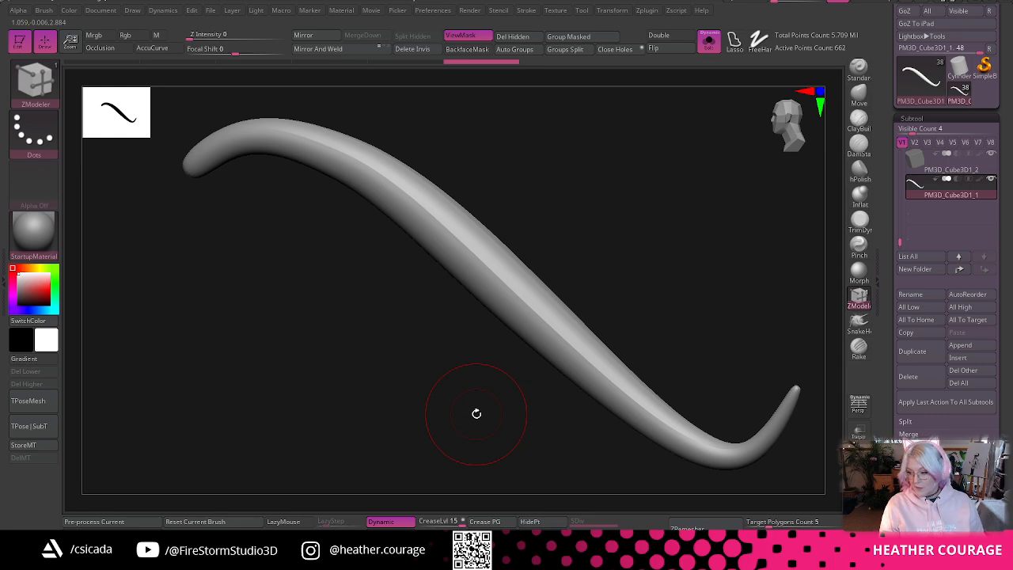
drag(482, 423, 491, 420)
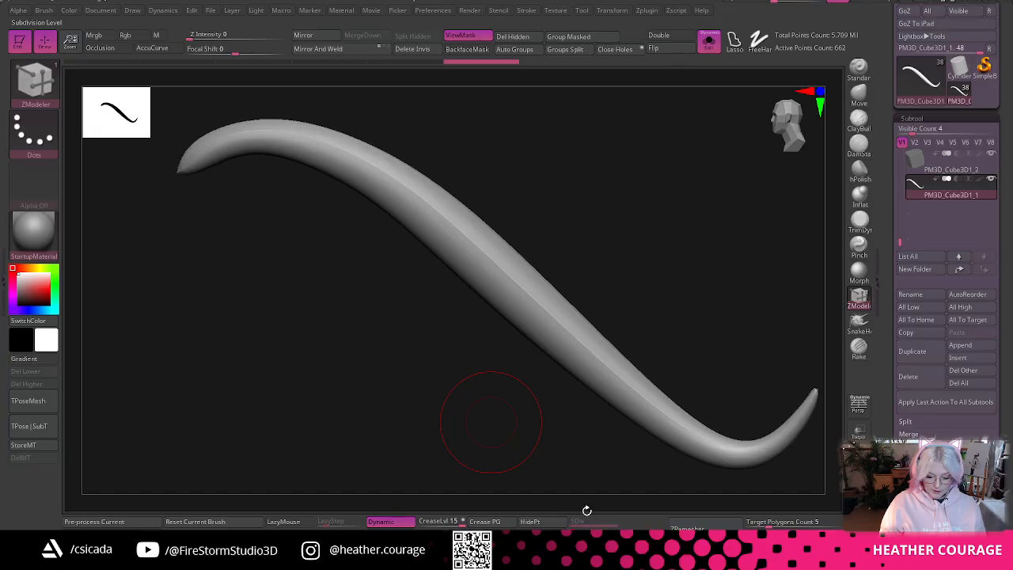
drag(488, 420, 583, 477)
- Lower the tube's crease level to 2 to soften the creased edges under dynamic subdivision
drag(457, 522, 439, 522)
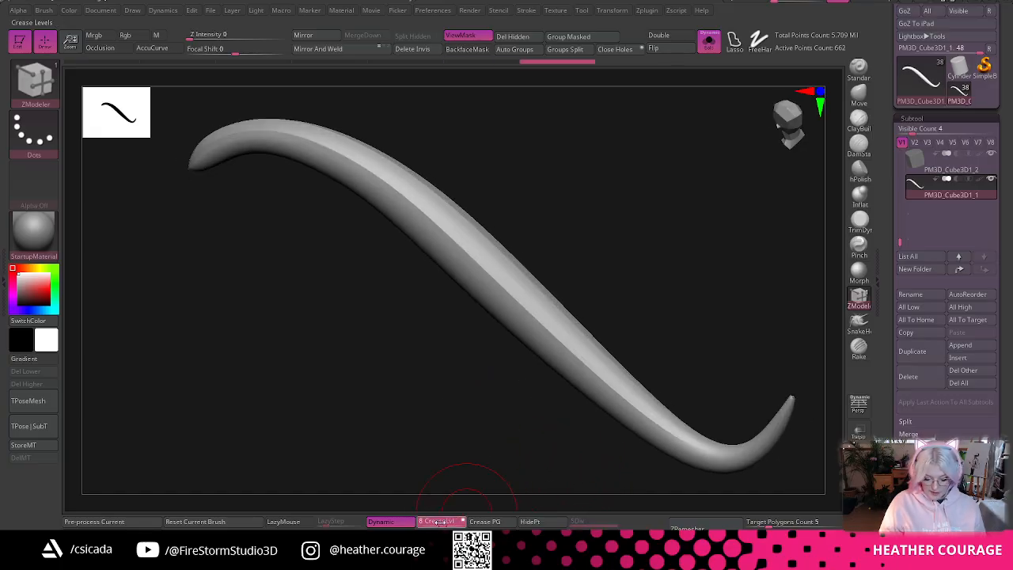
alt+drag(497, 448, 442, 500)
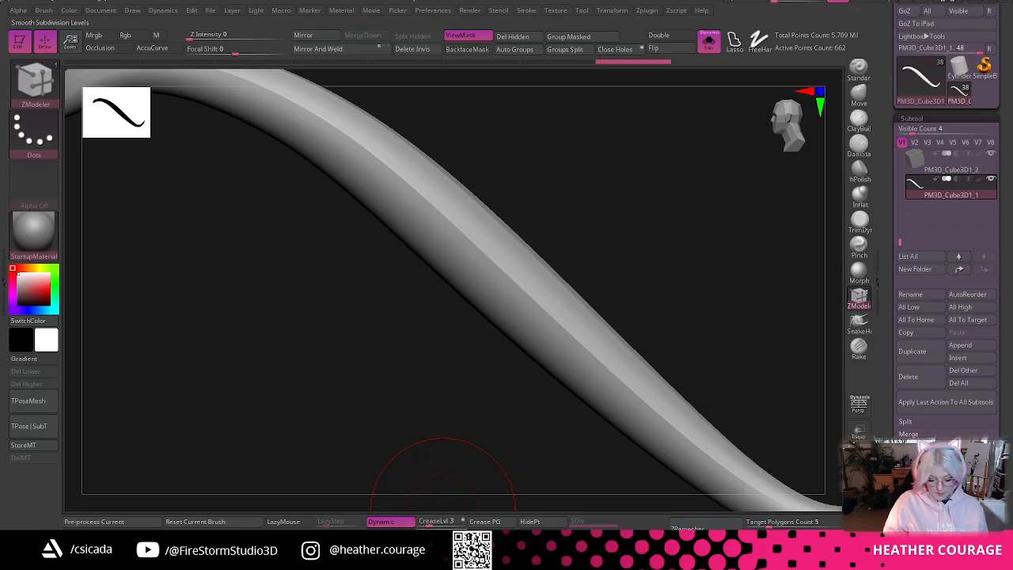
click(431, 523)
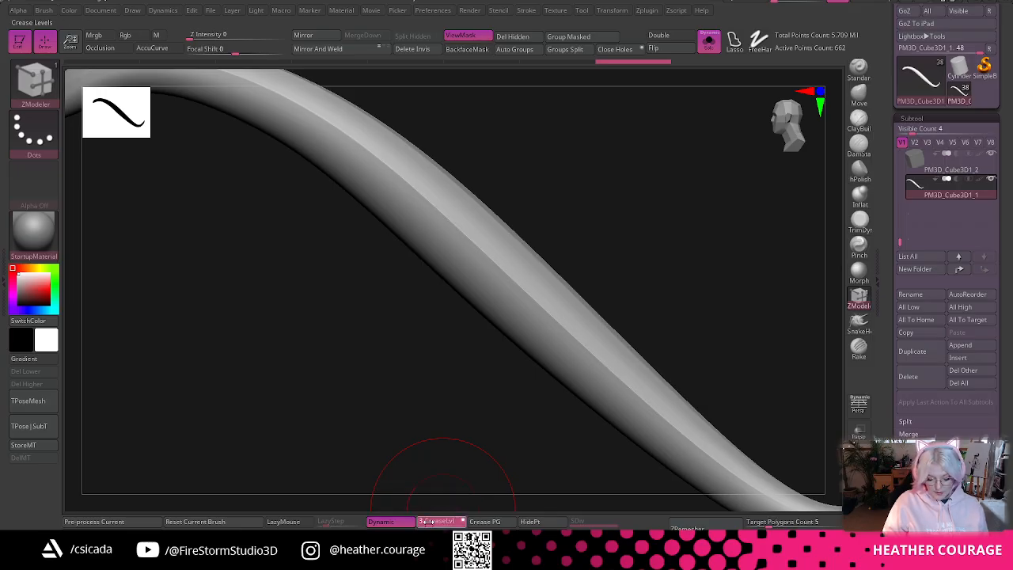
drag(496, 447, 525, 433)
drag(721, 267, 706, 286)
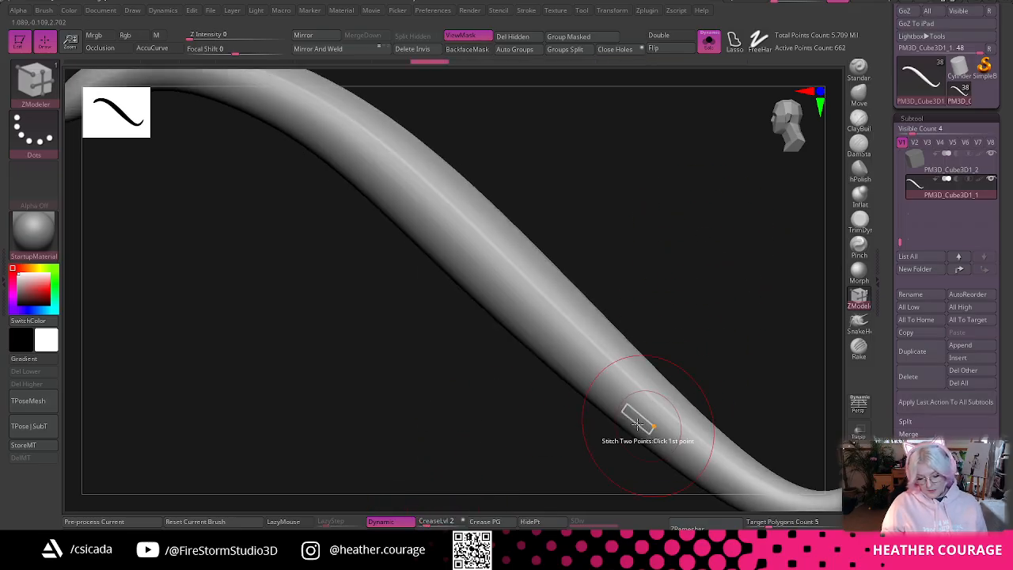
drag(770, 319, 706, 265)
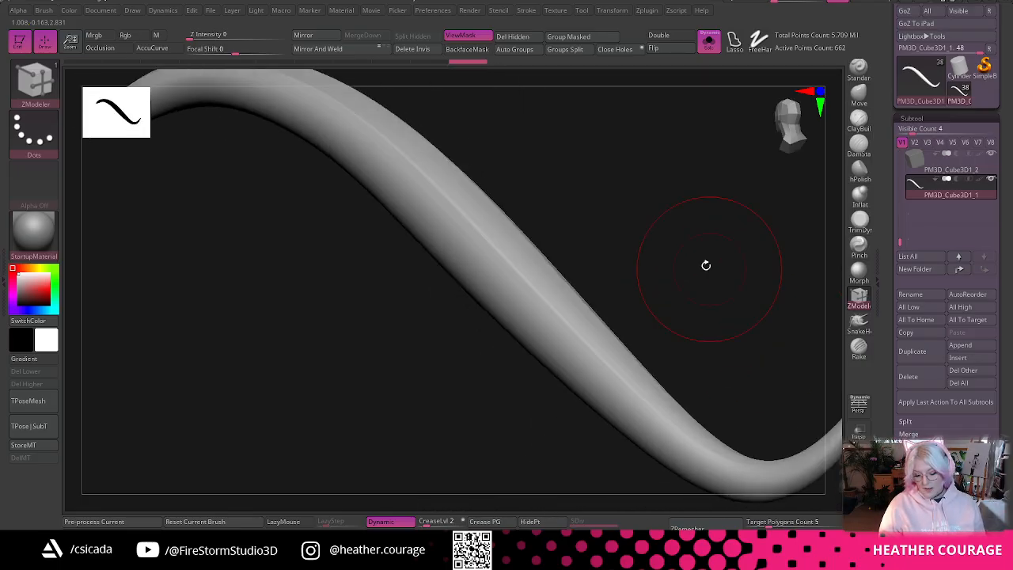
drag(633, 210, 581, 302)
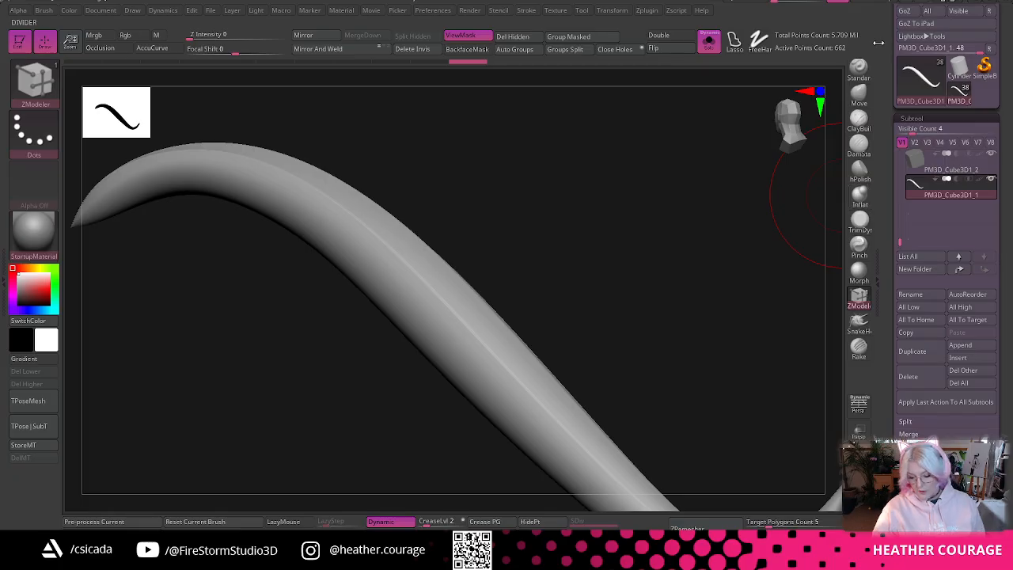
- Sculpt strokes along the middle of the tube beside its creased edge with the ClayBuildup brush
click(857, 119)
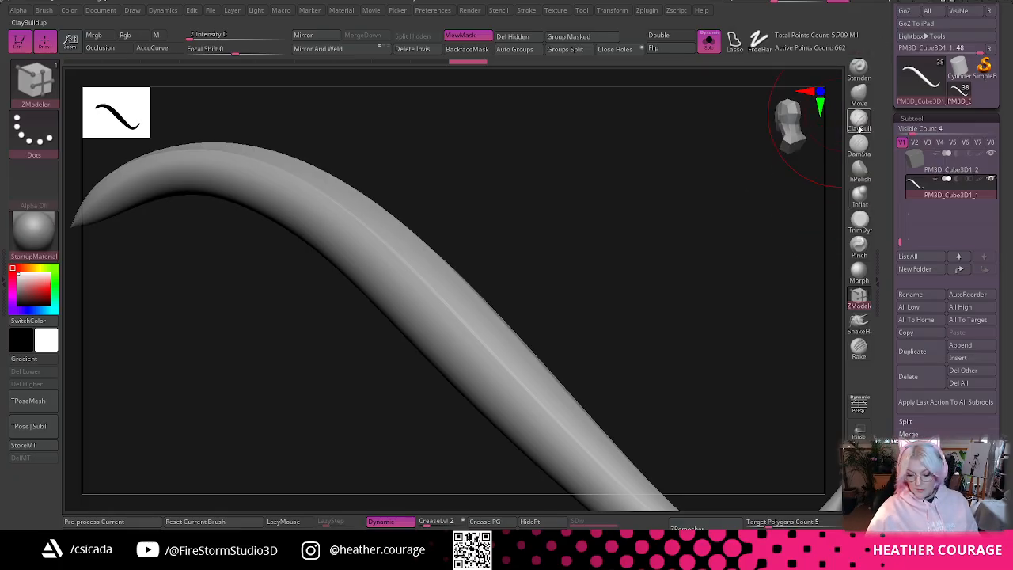
key(space)
mouse_move(647, 201)
mouse_down()
mouse_move(612, 235)
mouse_move(443, 293)
mouse_up()
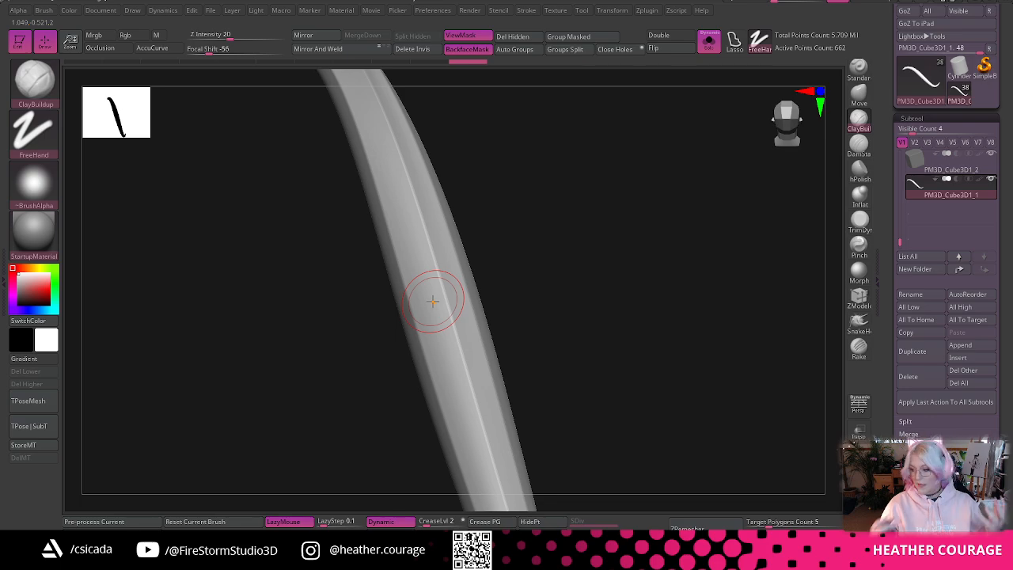
mouse_move(703, 214)
mouse_down()
mouse_move(662, 233)
mouse_move(407, 185)
mouse_move(484, 492)
mouse_up()
mouse_move(410, 173)
mouse_down()
mouse_move(426, 341)
mouse_move(486, 506)
mouse_up()
drag(570, 265, 616, 245)
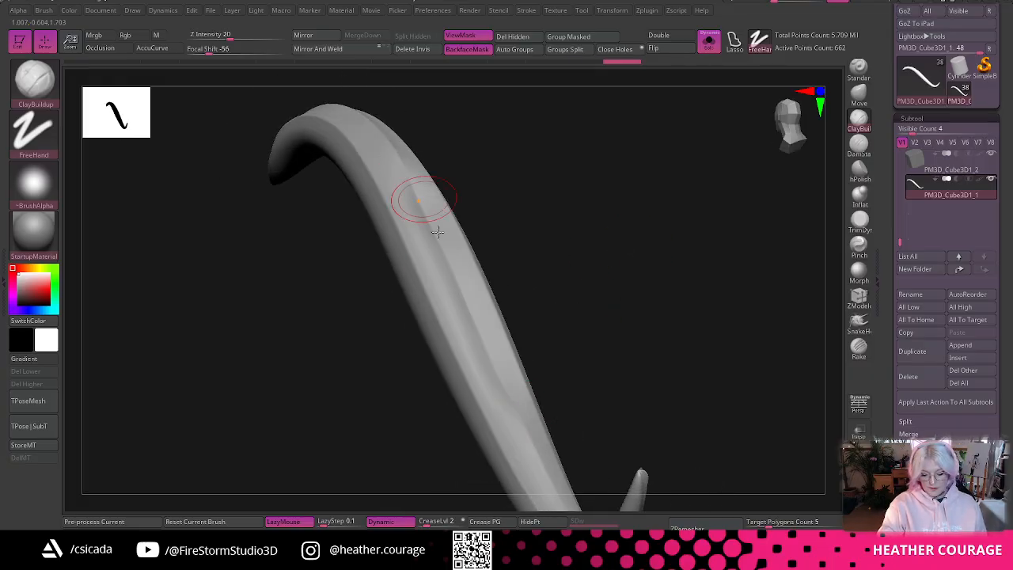
- Continue the ClayBuildup strokes along the creased edge toward the tube's curved, tapering end
drag(554, 475, 460, 386)
mouse_move(473, 239)
mouse_down()
mouse_move(428, 364)
mouse_move(356, 459)
mouse_up()
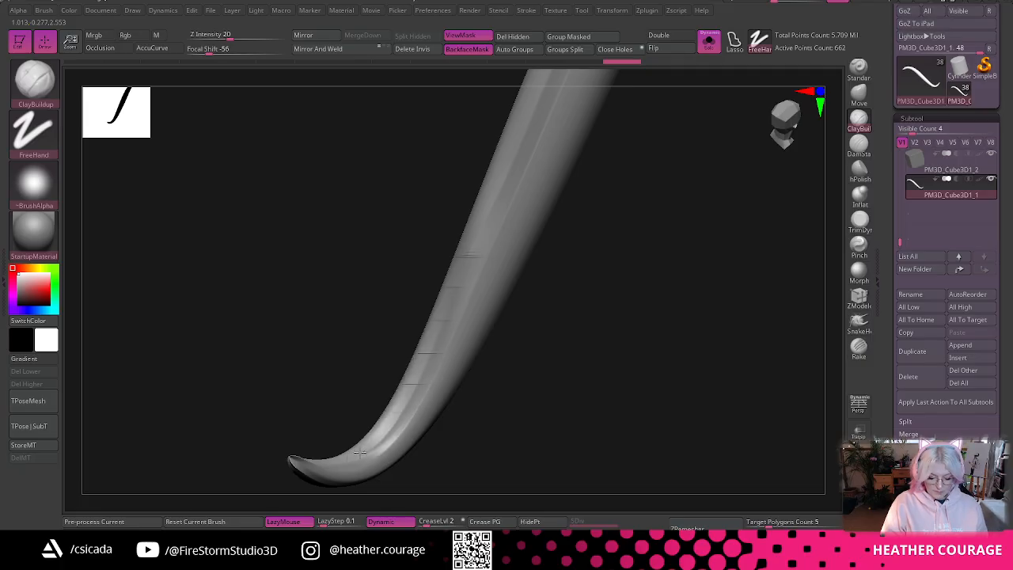
drag(480, 242, 348, 472)
mouse_move(514, 403)
mouse_down()
mouse_move(614, 340)
mouse_move(625, 277)
mouse_up()
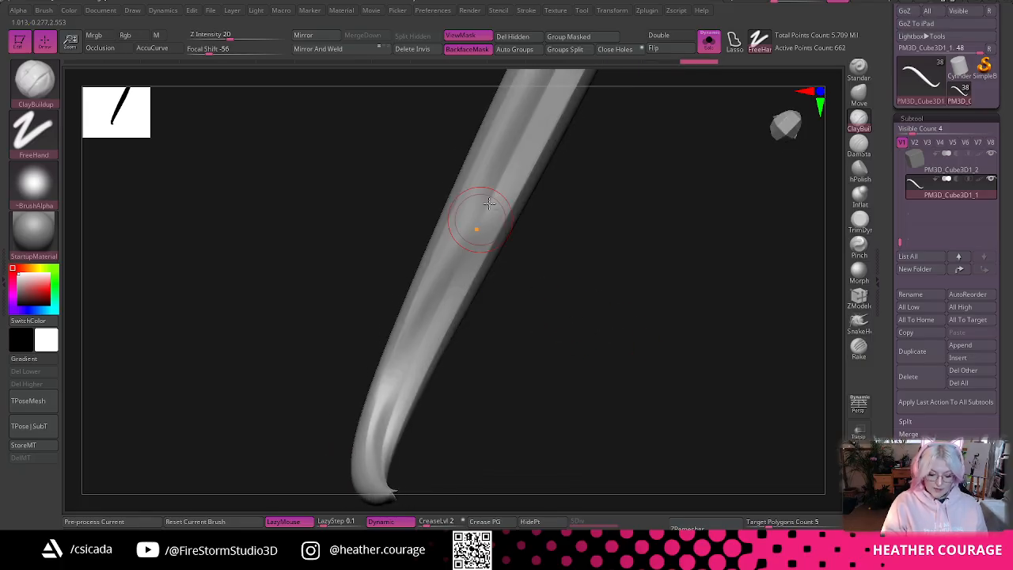
drag(484, 218, 400, 366)
drag(528, 138, 387, 412)
drag(419, 315, 375, 436)
drag(415, 324, 410, 338)
drag(431, 407, 483, 460)
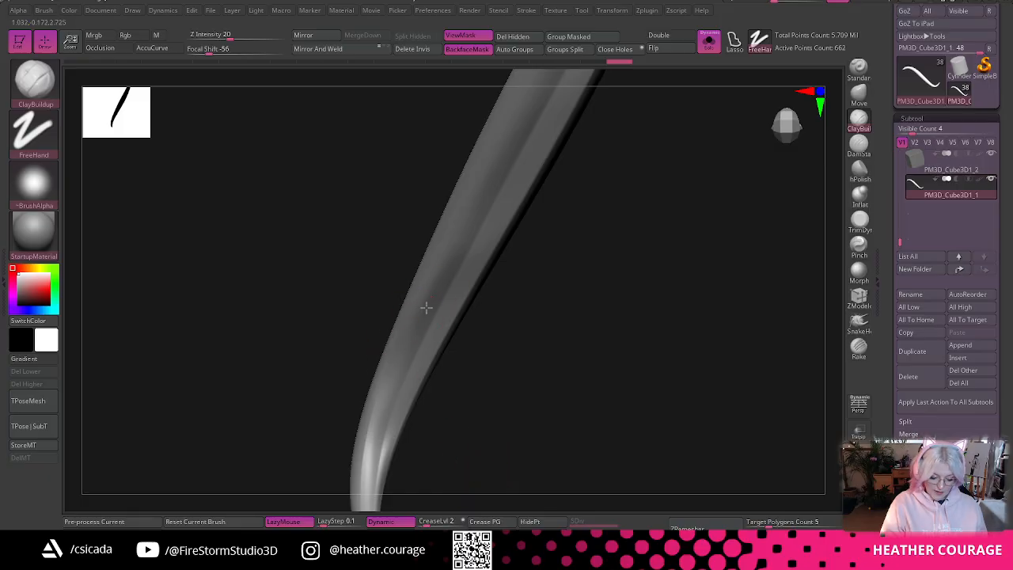
drag(407, 356, 371, 480)
drag(503, 419, 546, 388)
drag(410, 373, 355, 502)
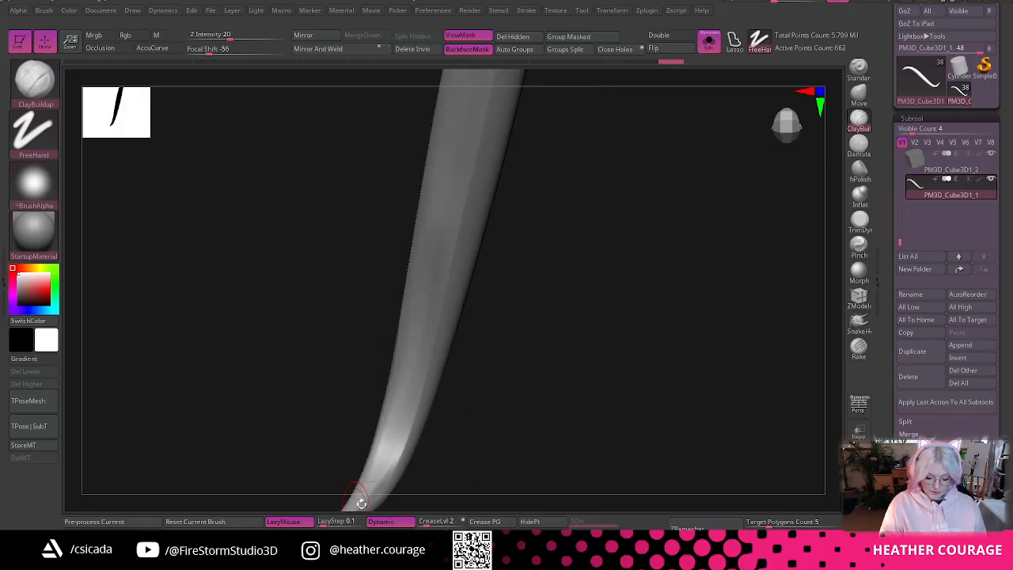
- Smooth the ClayBuildup strokes along the tube and inspect the sculpted form from several angles
mouse_move(487, 435)
mouse_down()
mouse_move(523, 356)
mouse_move(567, 296)
mouse_move(546, 344)
mouse_up()
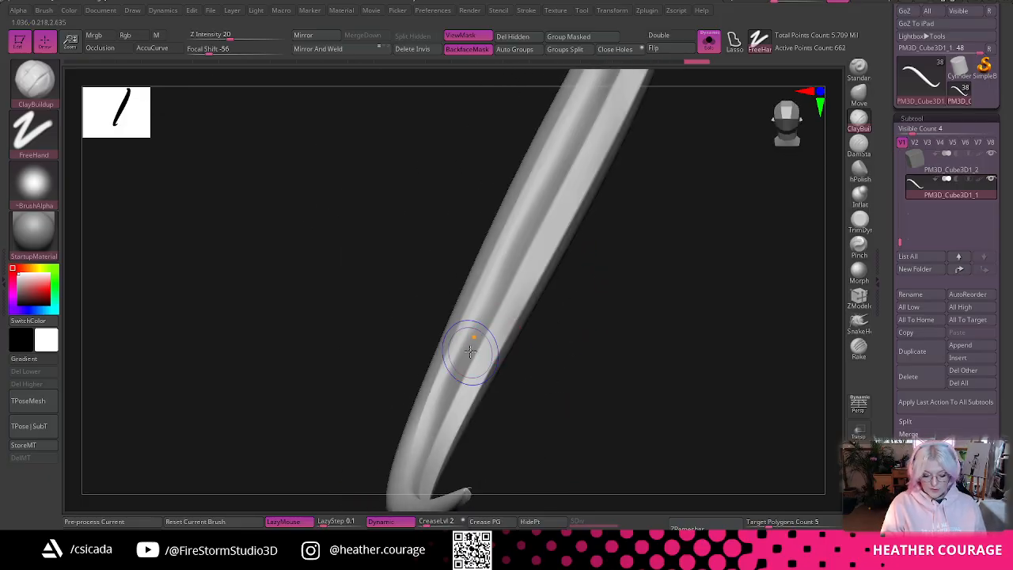
shift+drag(472, 350, 464, 344)
drag(586, 353, 565, 355)
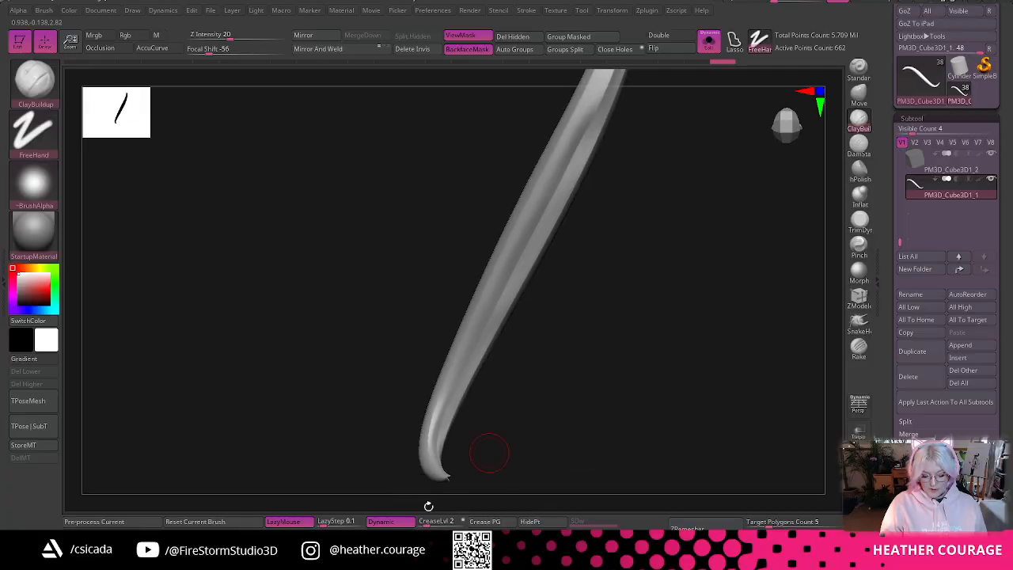
mouse_move(515, 388)
mouse_down()
mouse_move(569, 409)
mouse_move(557, 224)
mouse_up()
key(shift)
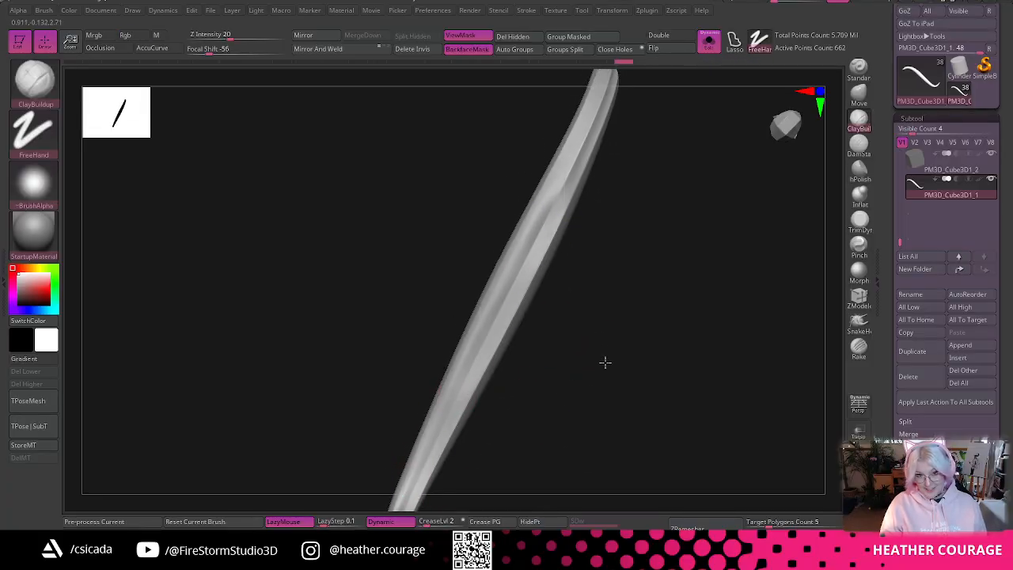
mouse_move(604, 362)
mouse_down()
mouse_move(579, 371)
mouse_move(635, 324)
mouse_move(642, 338)
mouse_move(590, 383)
mouse_up()
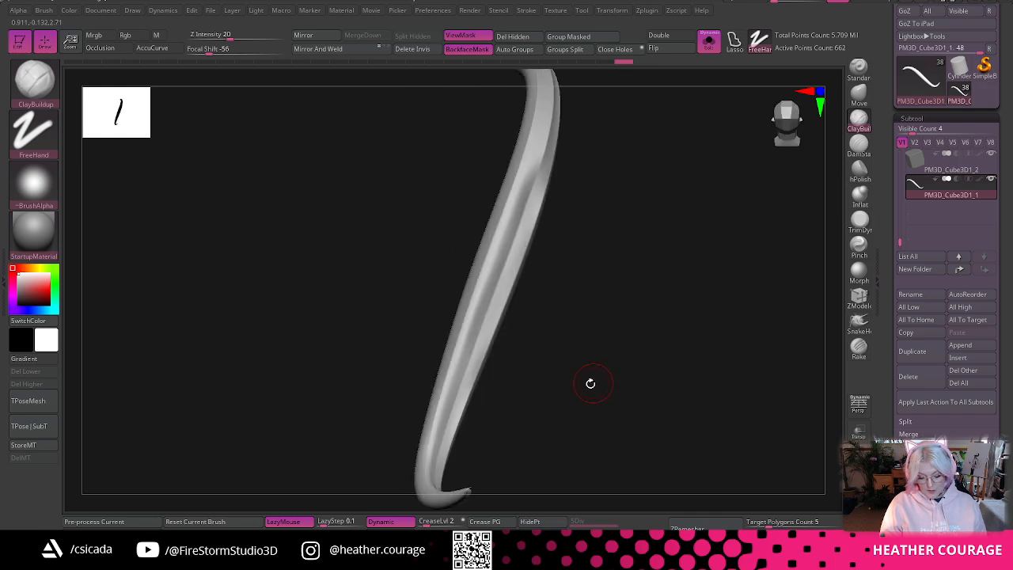
- Replace the tube's dynamic subdivision with real subdivisions up to level 4
key(ctrl+d)
mouse_move(676, 364)
mouse_down()
mouse_move(640, 386)
mouse_move(683, 385)
mouse_move(630, 403)
mouse_move(605, 426)
mouse_move(587, 420)
mouse_up()
mouse_move(685, 288)
mouse_down()
mouse_move(667, 378)
mouse_move(718, 307)
mouse_up()
key(space)
drag(805, 289, 792, 290)
alt+drag(741, 327, 740, 296)
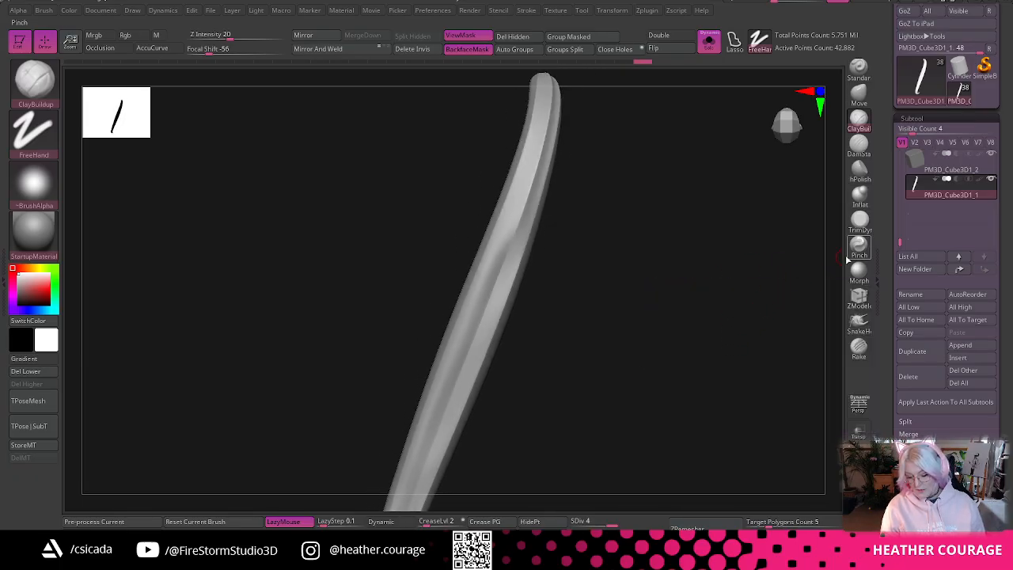
- Sharpen the sculpted edge along the length of the subdivided tube with the Pinch brush
click(855, 251)
drag(589, 397, 520, 245)
key(space)
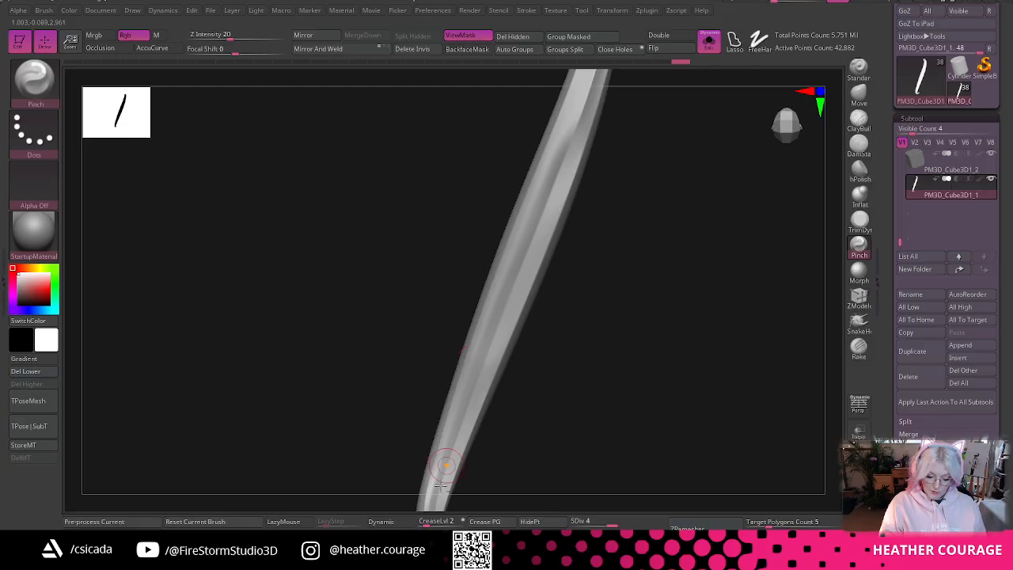
drag(549, 353, 592, 378)
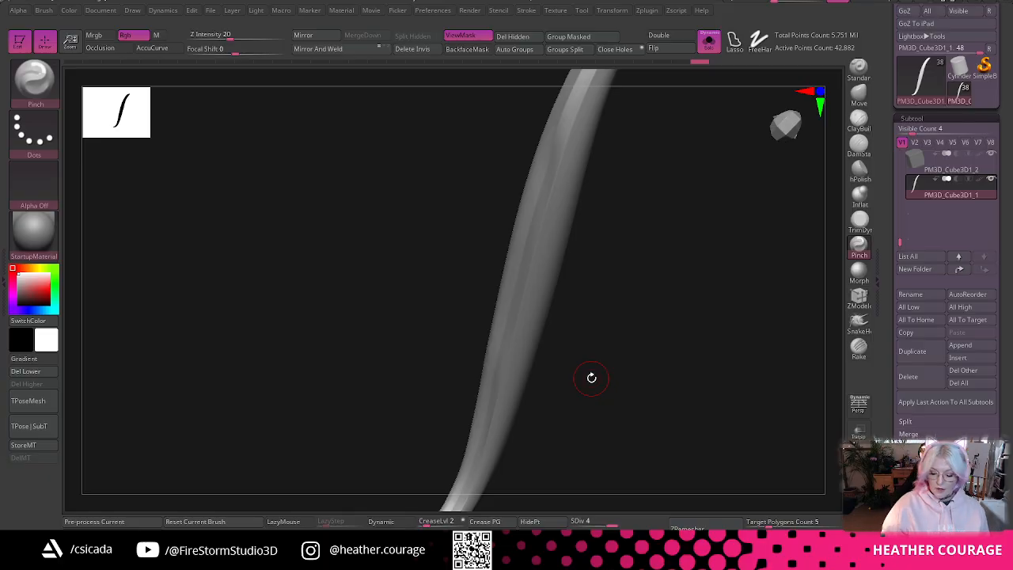
- Clear the mask on the demo cube, and delete both the cube and tube subtools
click(936, 167)
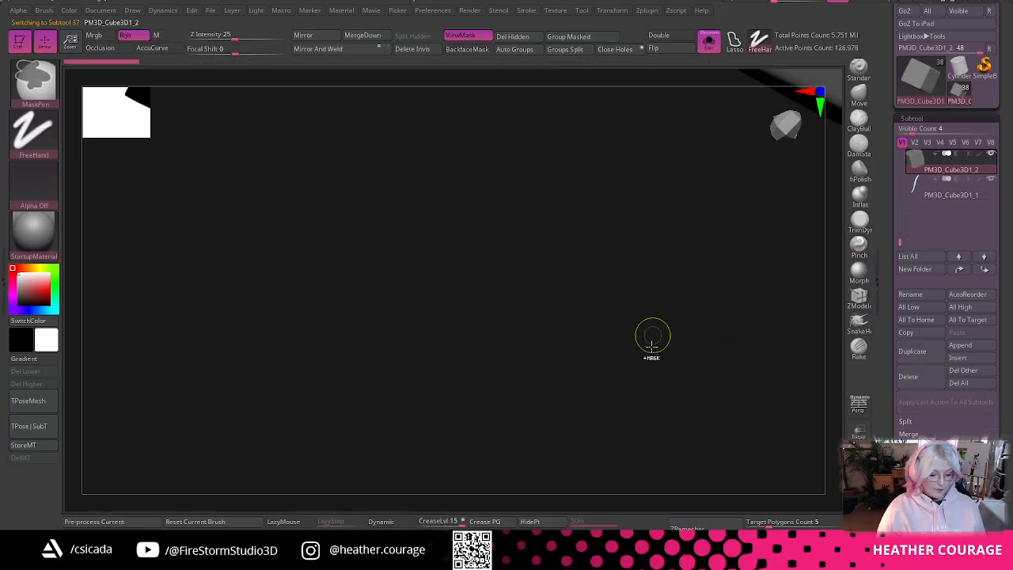
ctrl+drag(654, 338, 650, 431)
mouse_move(900, 242)
mouse_down()
mouse_move(900, 225)
mouse_move(901, 237)
mouse_up()
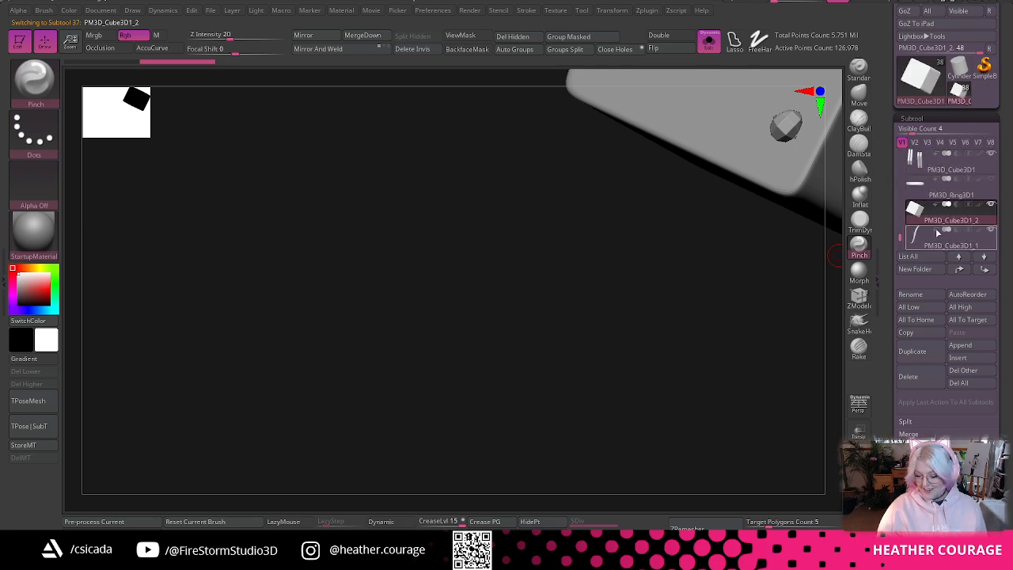
click(924, 374)
click(821, 400)
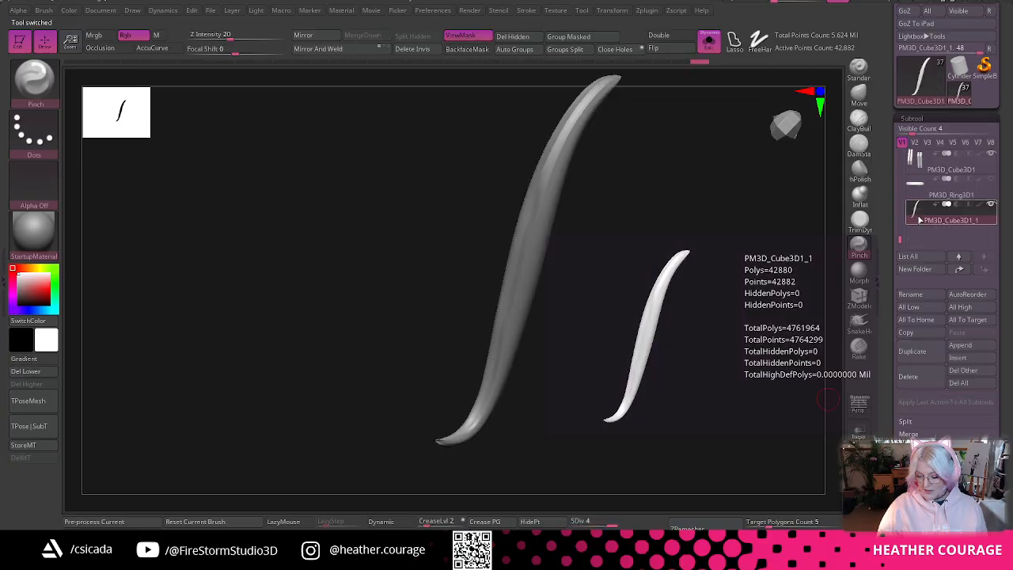
click(908, 376)
click(823, 401)
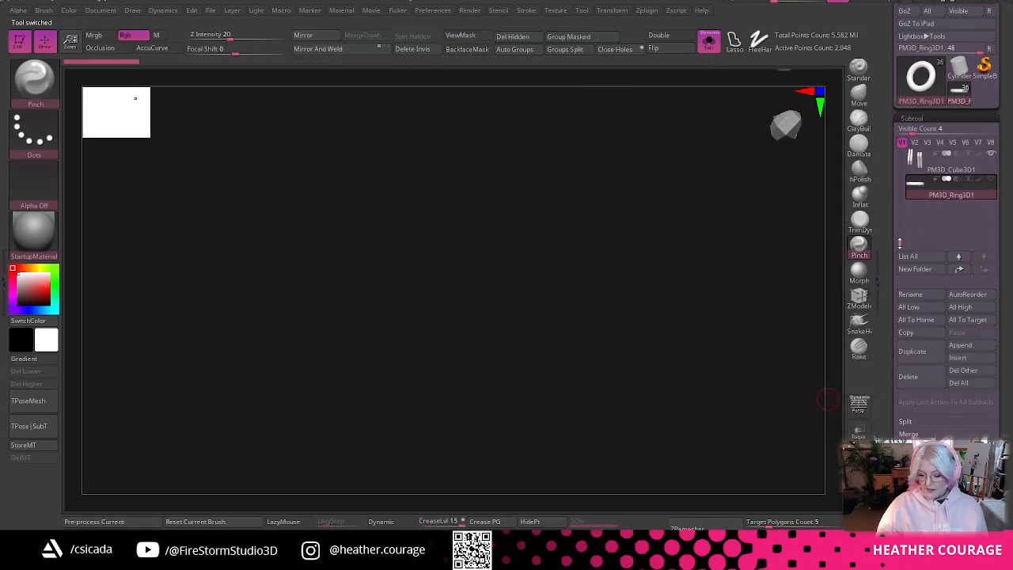
- Select the Extract2 subtool and frame it in the view
drag(900, 244, 897, 148)
click(923, 217)
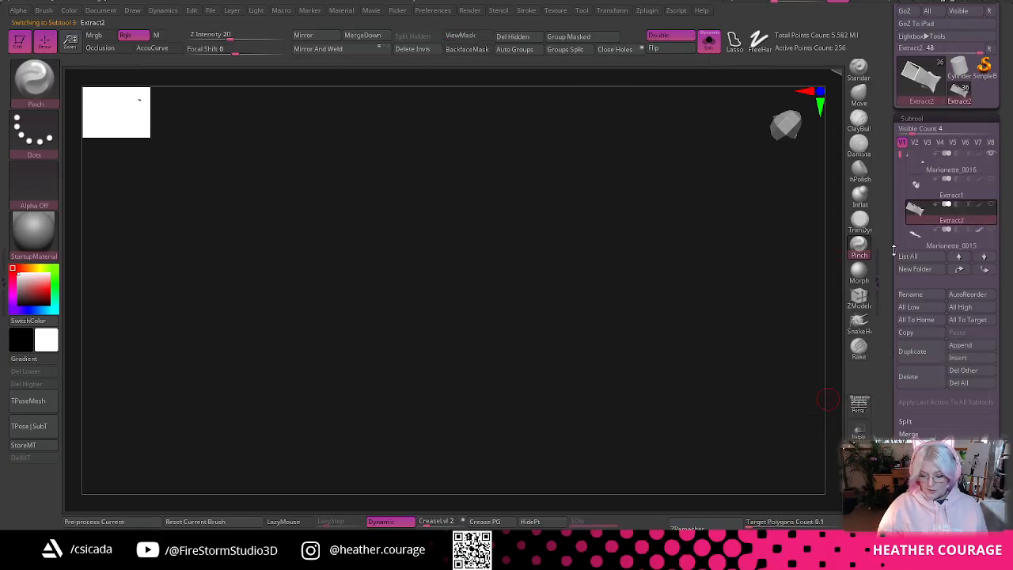
key(f)
drag(763, 344, 748, 321)
alt+drag(763, 271, 643, 260)
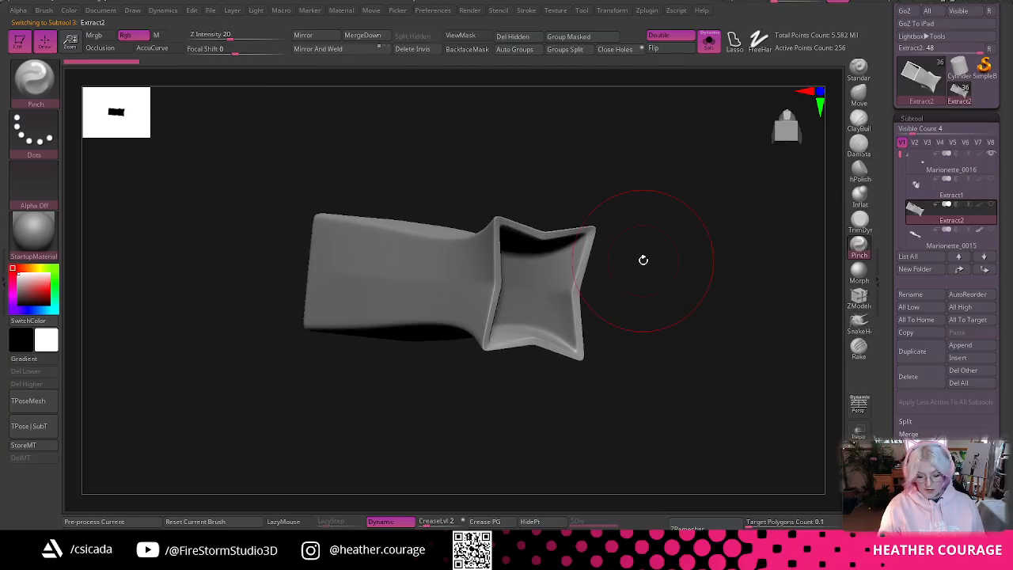
- Compare the Extract2 mesh with dynamic subdivision off and on, leaving it on
click(400, 525)
mouse_move(546, 414)
mouse_down()
mouse_move(531, 411)
mouse_move(576, 414)
mouse_move(479, 442)
mouse_up()
click(400, 525)
mouse_move(704, 396)
mouse_down()
mouse_move(676, 387)
mouse_move(672, 425)
mouse_move(618, 431)
mouse_move(670, 422)
mouse_move(688, 401)
mouse_up()
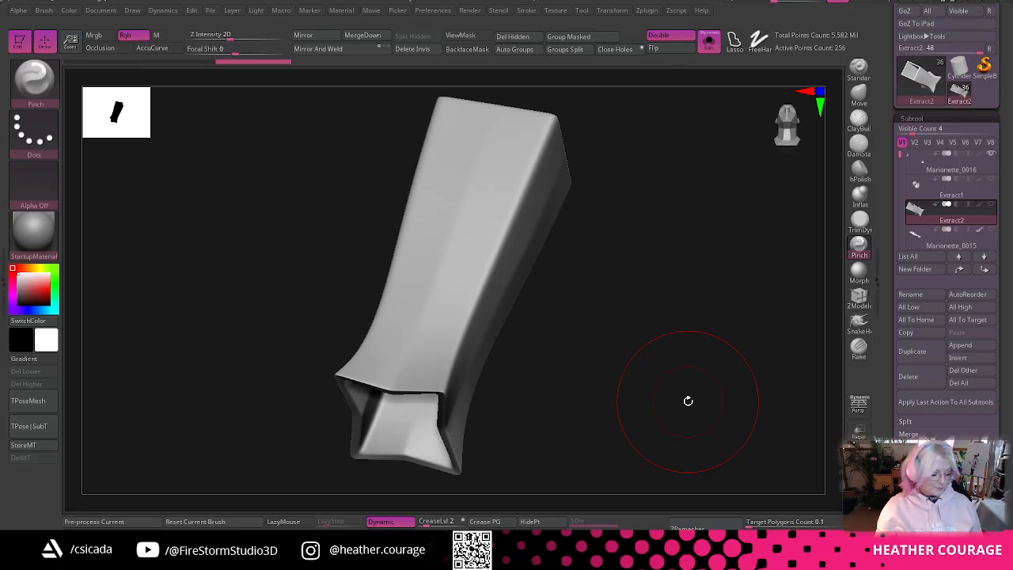
- Turn off Solo to show the full marionette in front view
click(787, 127)
click(791, 140)
click(788, 141)
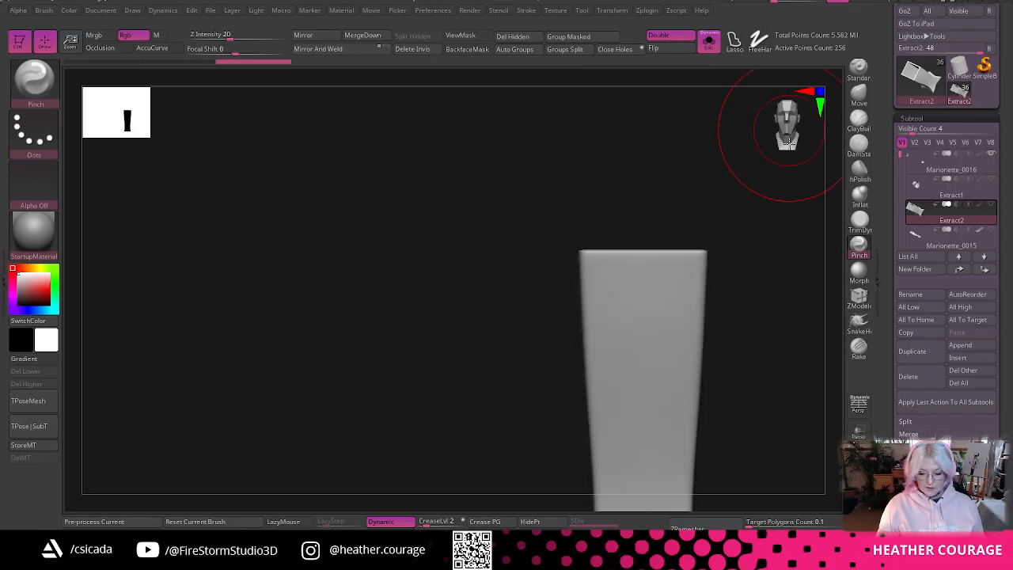
alt+drag(779, 220, 758, 204)
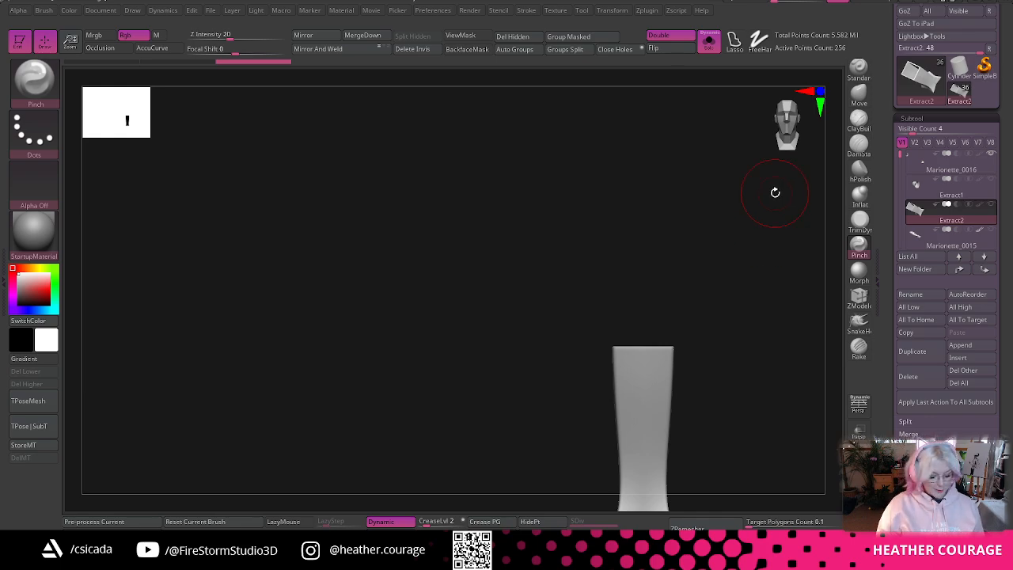
click(709, 40)
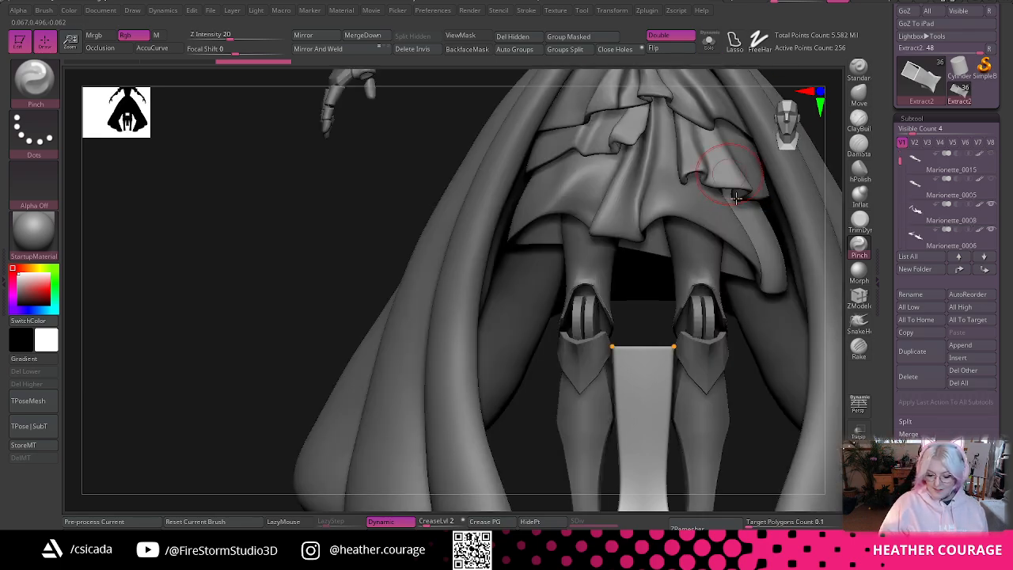
ctrl+right_drag(629, 287, 622, 207)
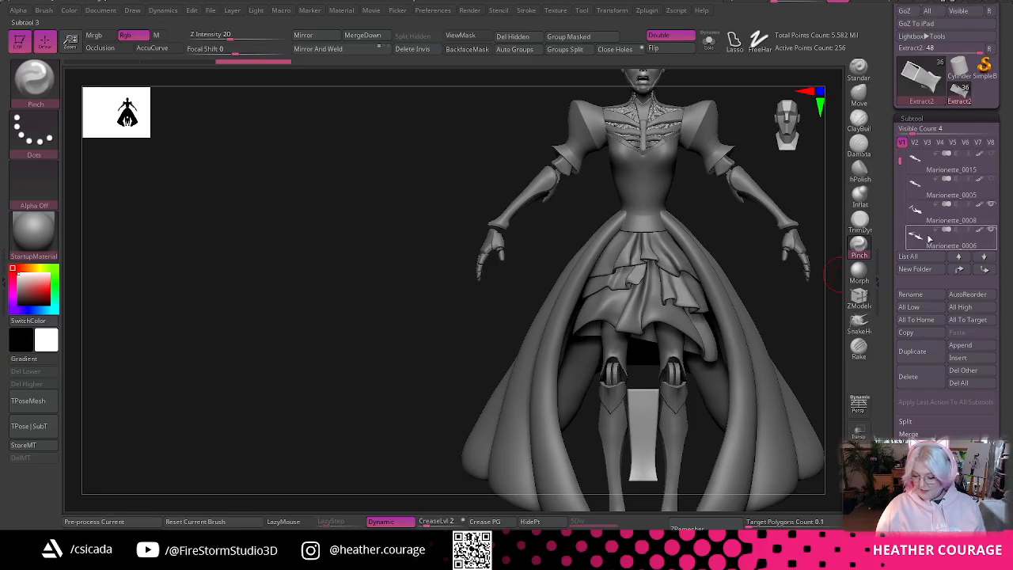
- Select the marionette's long outer skirt subtool, passing through the Extract1, Extract0 and bodice subtools
scroll(898, 159, up, 3)
click(951, 191)
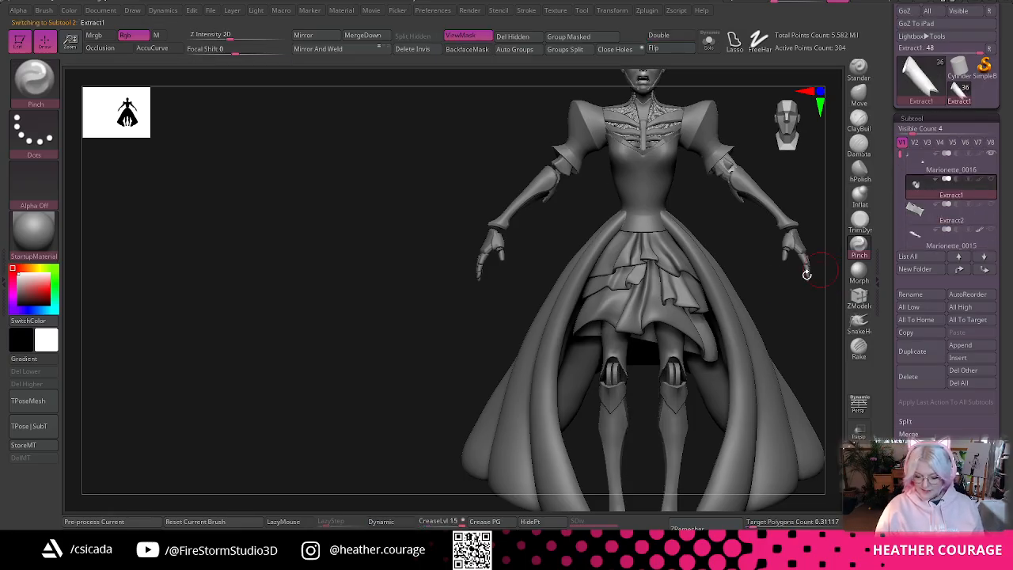
drag(806, 274, 825, 253)
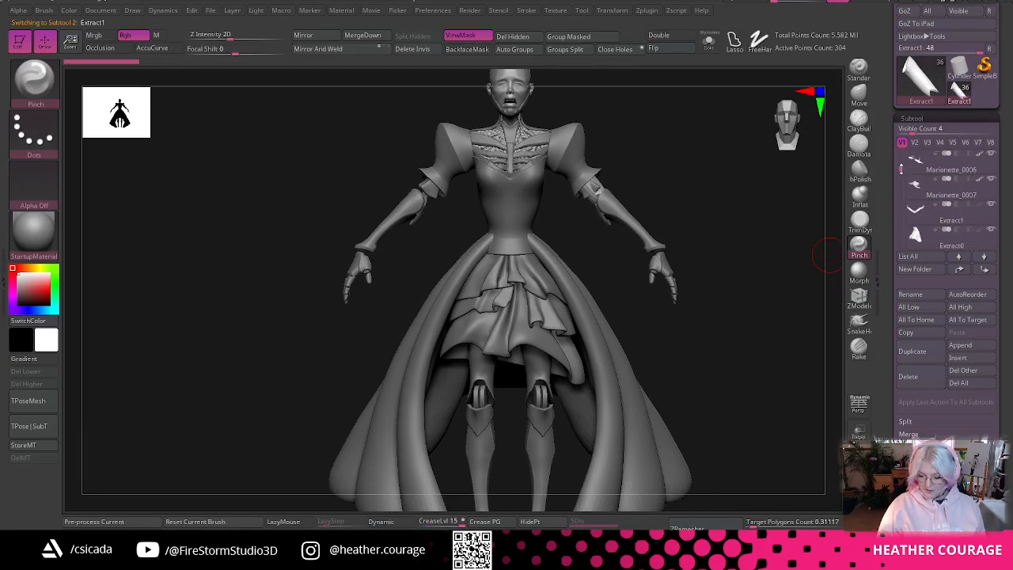
click(936, 220)
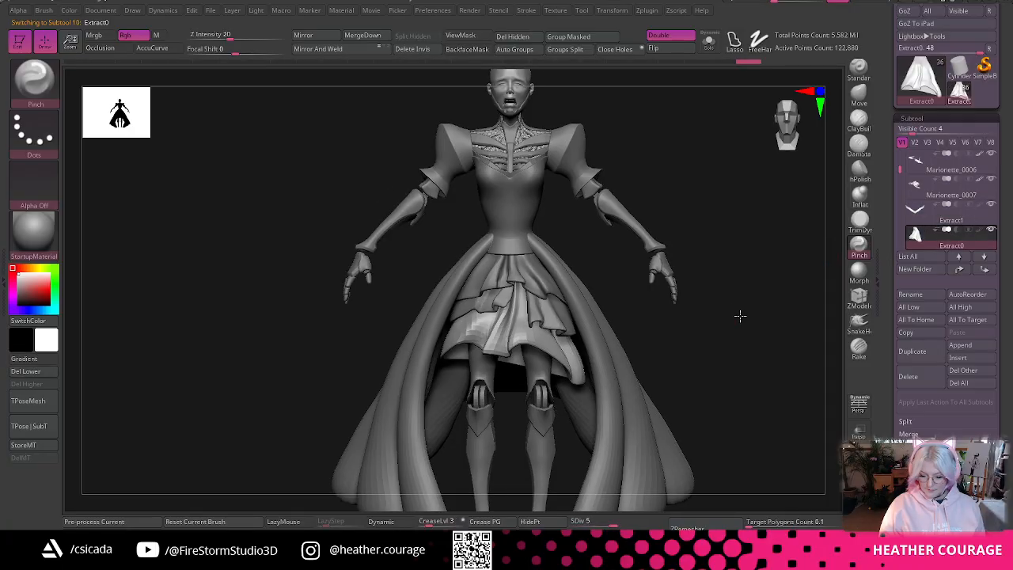
drag(739, 314, 583, 252)
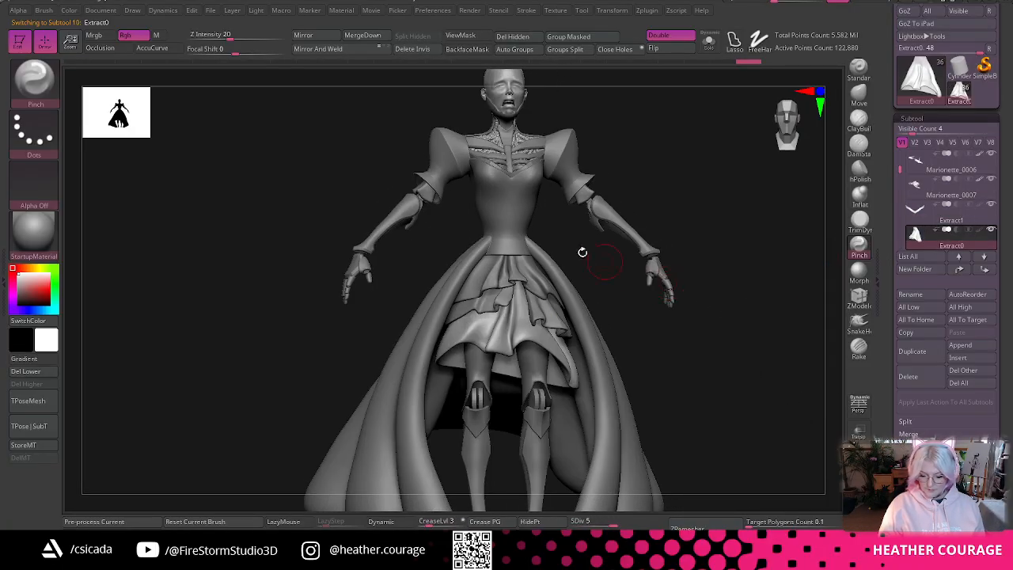
drag(764, 274, 754, 247)
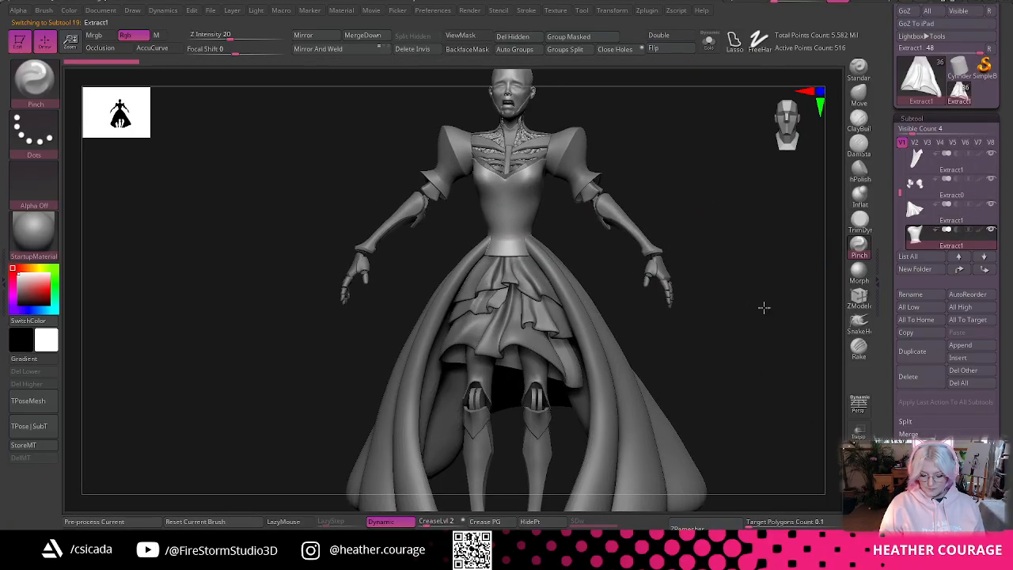
alt+drag(764, 307, 751, 299)
alt+click(583, 370)
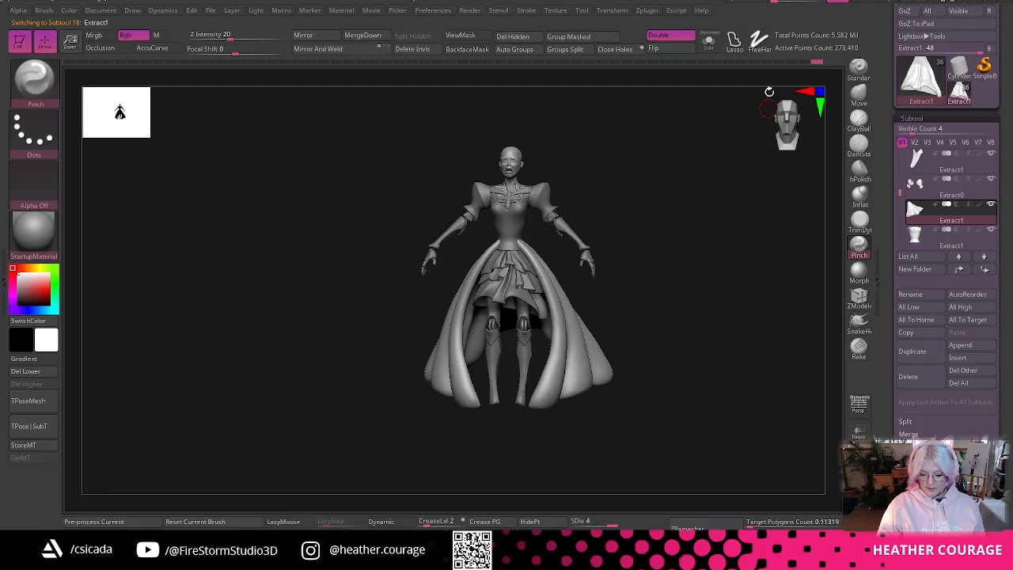
- Isolate the outer skirt with Solo and switch to the Inflat brush
click(708, 43)
mouse_move(656, 184)
mouse_down()
mouse_move(673, 219)
mouse_move(667, 235)
mouse_move(705, 237)
mouse_move(715, 161)
mouse_move(775, 427)
mouse_move(794, 462)
mouse_move(809, 459)
mouse_move(823, 420)
mouse_move(798, 450)
mouse_move(733, 332)
mouse_move(767, 205)
mouse_move(733, 332)
mouse_move(677, 412)
mouse_move(708, 401)
mouse_move(730, 339)
mouse_move(685, 375)
mouse_move(717, 352)
mouse_move(652, 339)
mouse_move(571, 221)
mouse_move(561, 224)
mouse_up()
key(space)
click(859, 194)
key(space)
drag(623, 247, 578, 251)
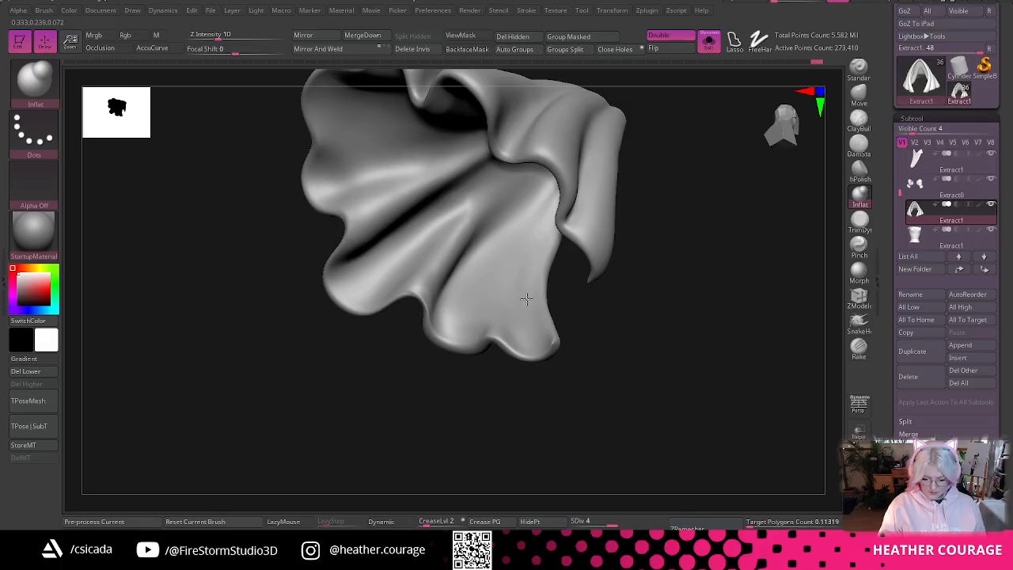
mouse_move(598, 346)
mouse_down()
mouse_move(626, 328)
mouse_move(659, 353)
mouse_move(654, 396)
mouse_up()
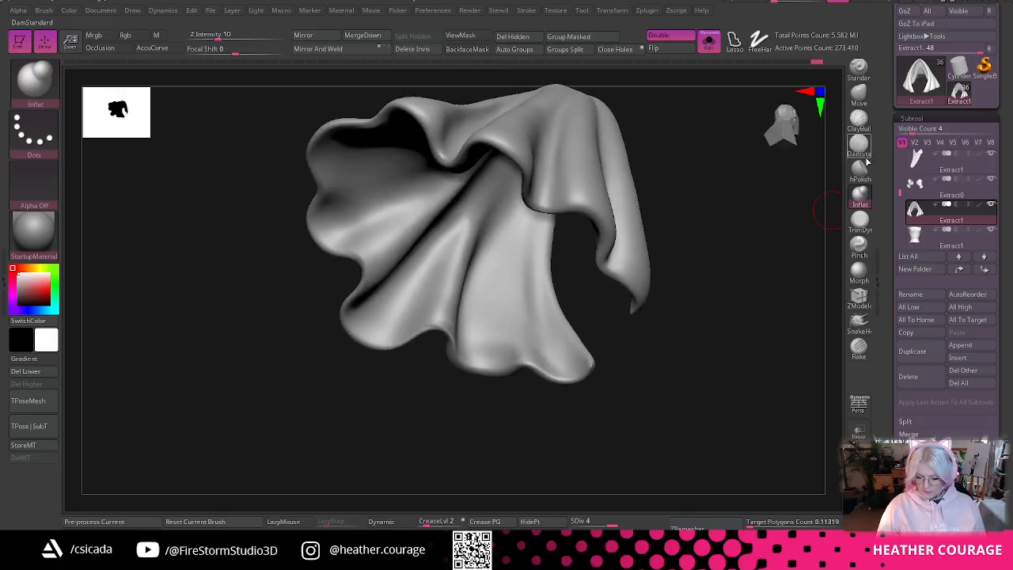
- Hide one lengthwise half of the outer skirt, splitting the visibility at its centre line in front view
drag(799, 253, 709, 215)
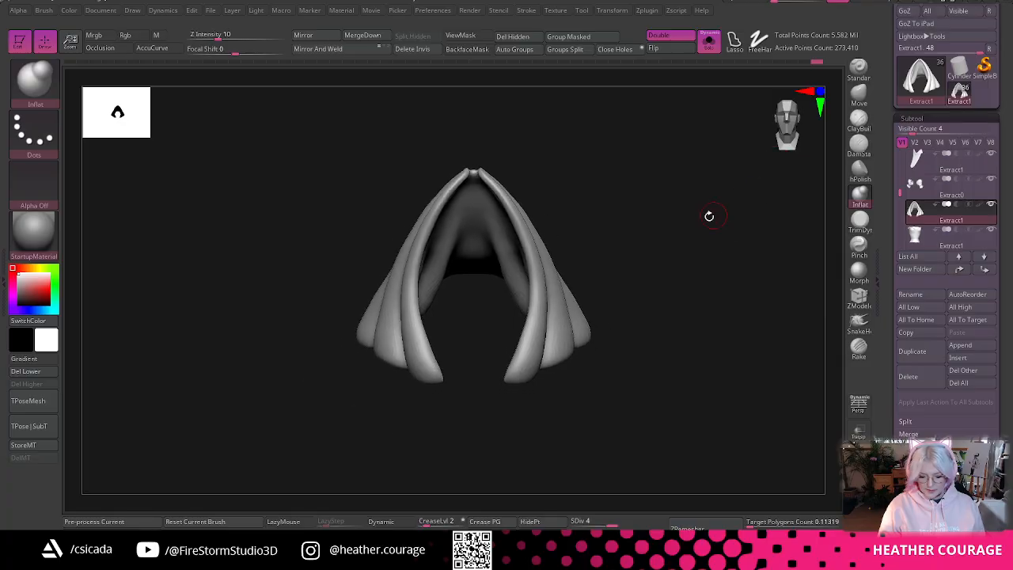
key(ctrl+shift)
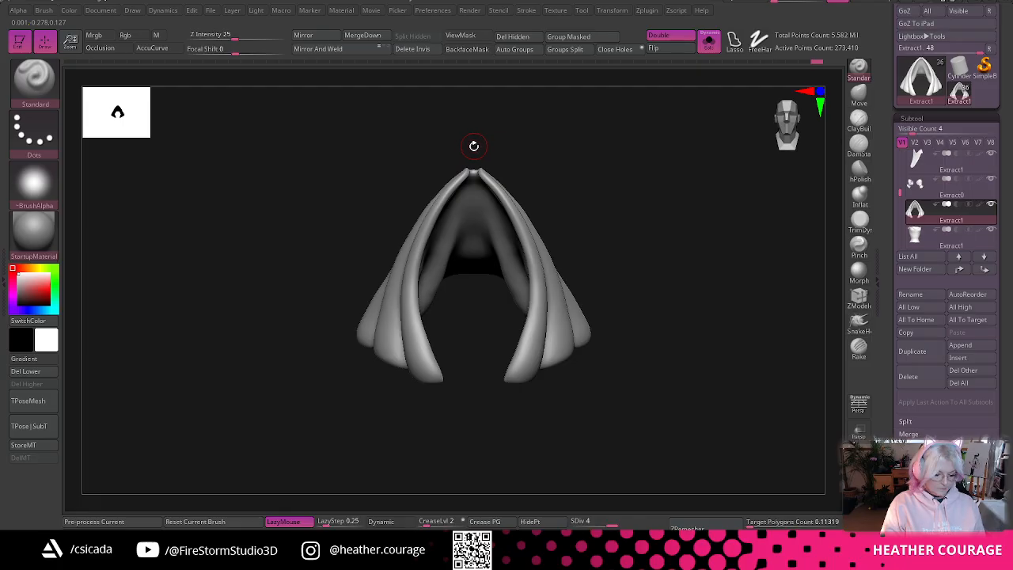
key(ctrl+shift)
mouse_move(475, 132)
ctrl+shift+mouse_down()
mouse_move(490, 261)
mouse_move(542, 404)
ctrl+shift+mouse_up()
mouse_move(689, 384)
mouse_down()
mouse_move(719, 411)
mouse_move(699, 353)
mouse_move(701, 314)
mouse_up()
- Switch to the ClayBuildup brush at Z Intensity 20 and sculpt folds down the skirt's centre-back edge toward the hem
key(space)
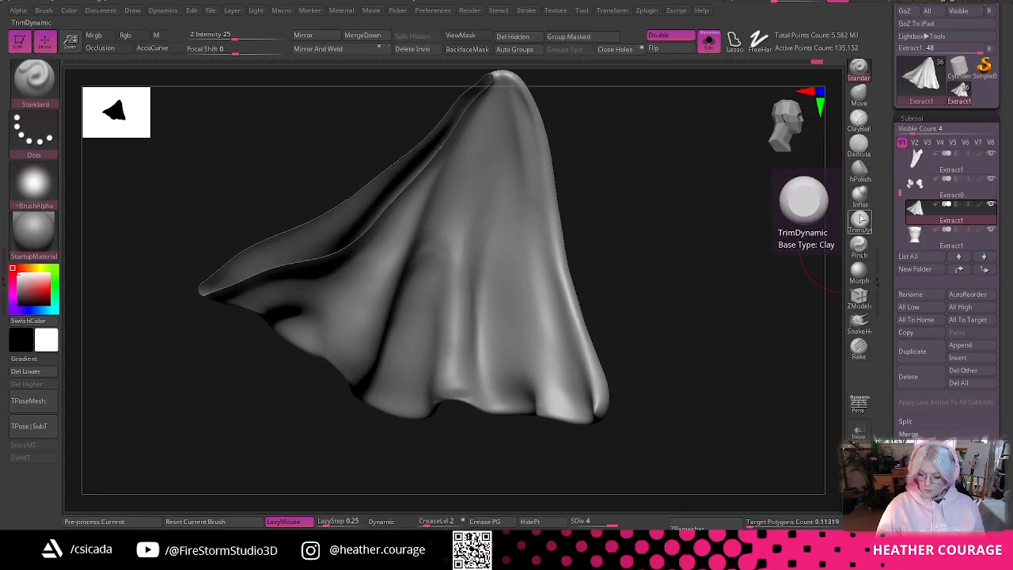
click(859, 119)
mouse_move(685, 233)
alt+mouse_down()
mouse_move(660, 213)
mouse_move(674, 234)
mouse_move(651, 178)
alt+mouse_up()
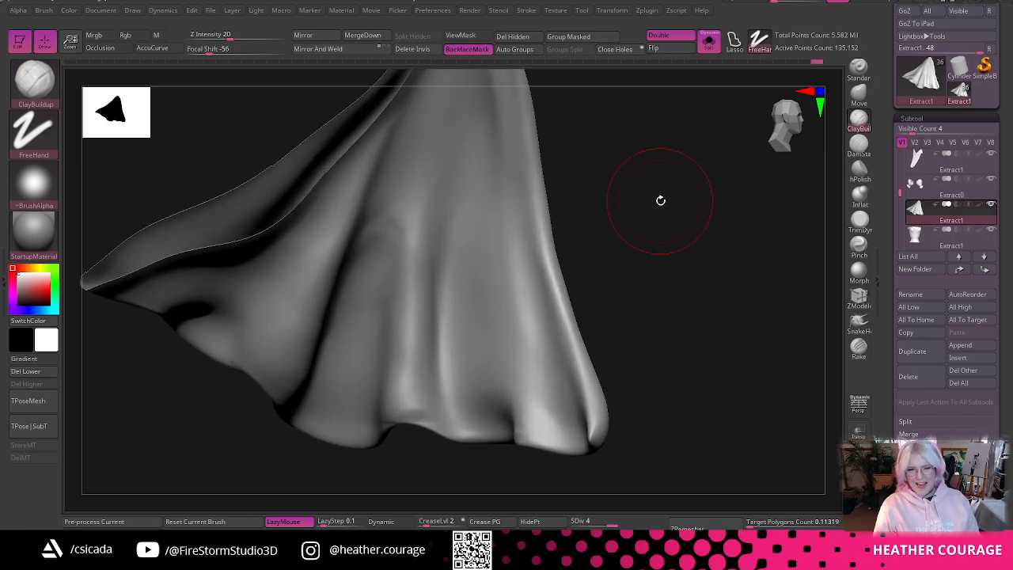
mouse_move(661, 200)
mouse_down()
mouse_move(668, 208)
mouse_move(554, 147)
mouse_up()
key(space)
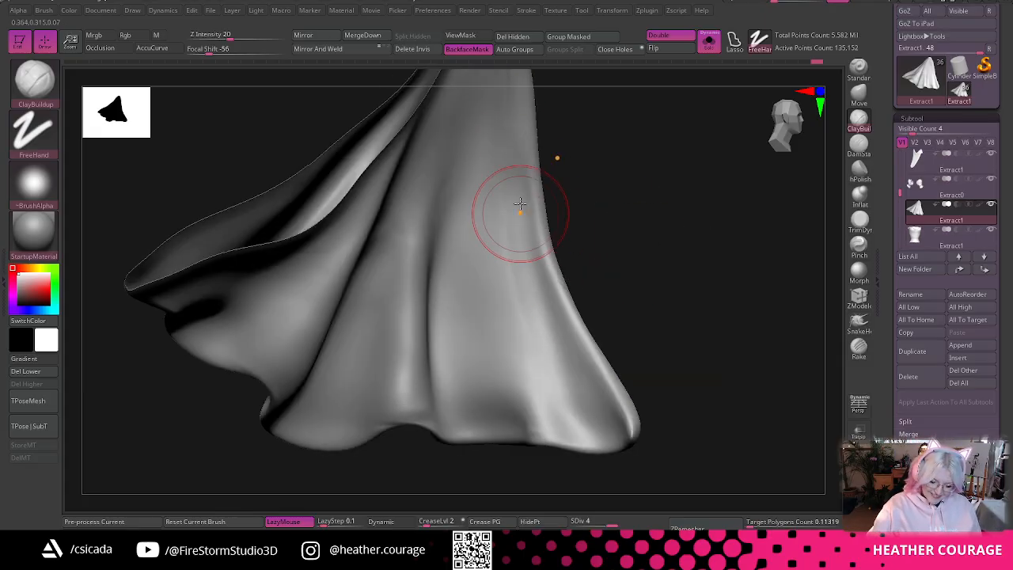
drag(562, 345, 598, 408)
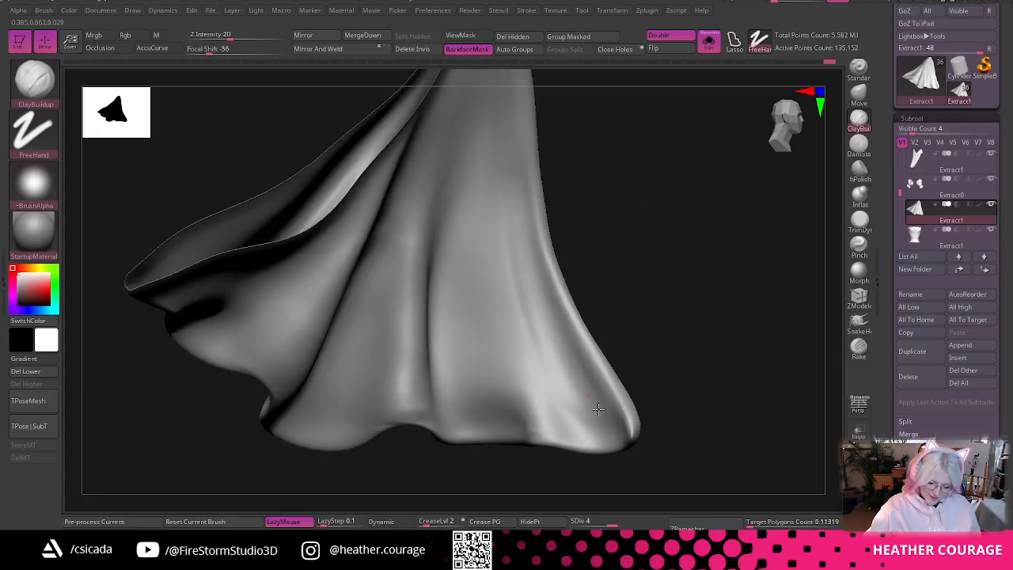
drag(554, 305, 568, 427)
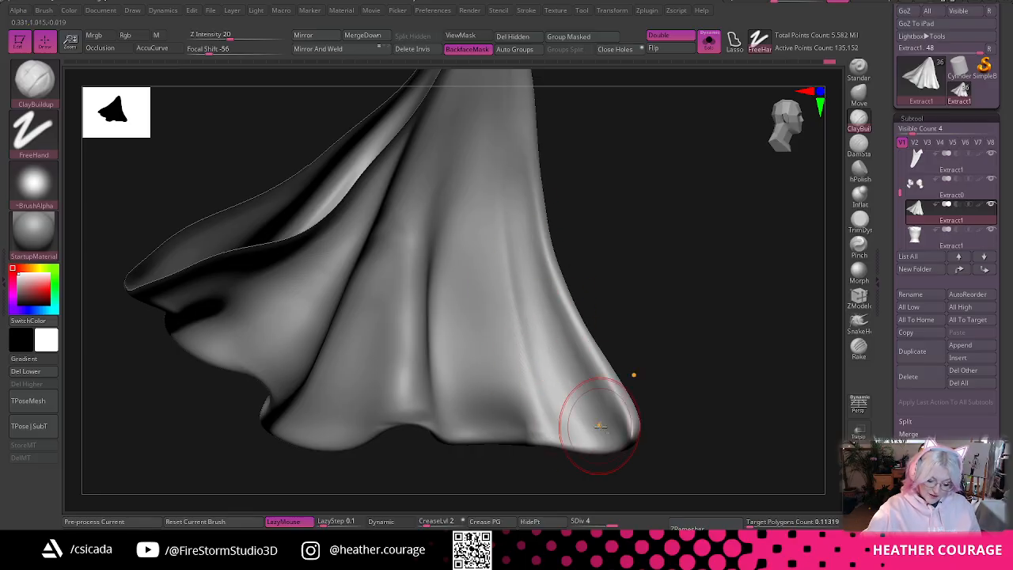
- Define further vertical folds beside the skirt's centre-back edge with ClayBuildup and smooth them
drag(656, 291, 597, 285)
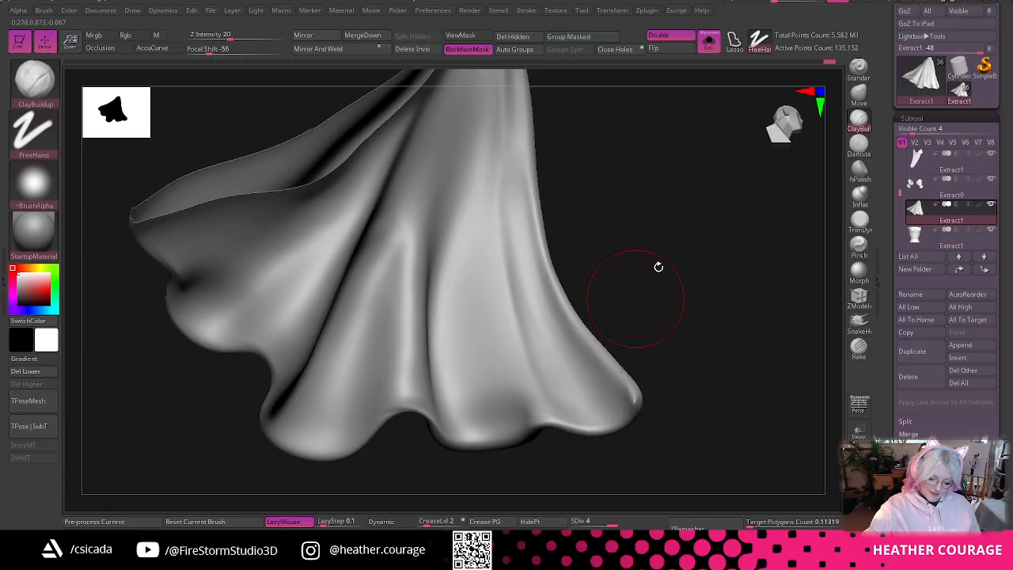
mouse_move(656, 267)
mouse_down()
mouse_move(632, 235)
mouse_move(636, 220)
mouse_move(678, 256)
mouse_move(649, 230)
mouse_up()
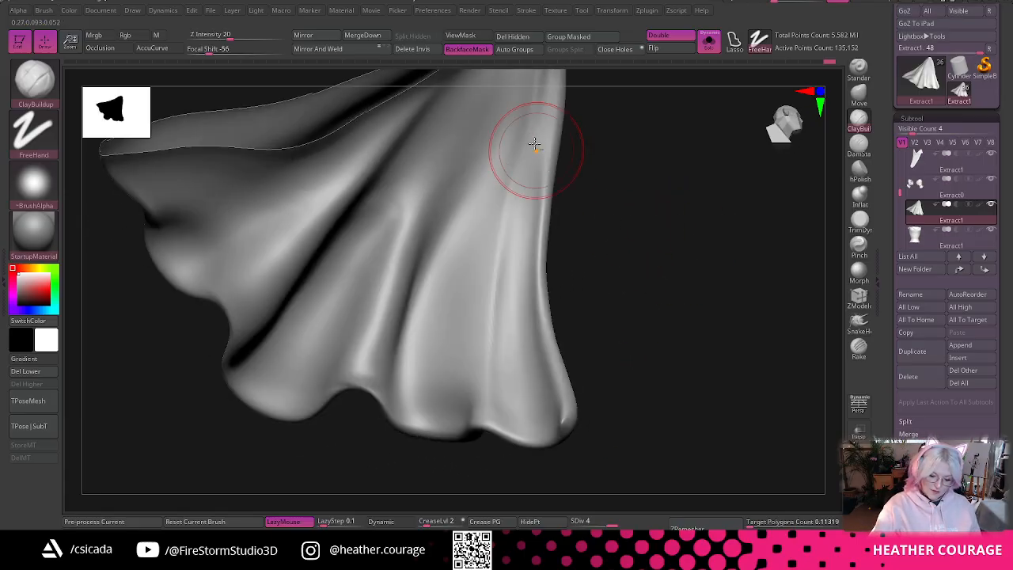
drag(561, 266, 515, 210)
key(space)
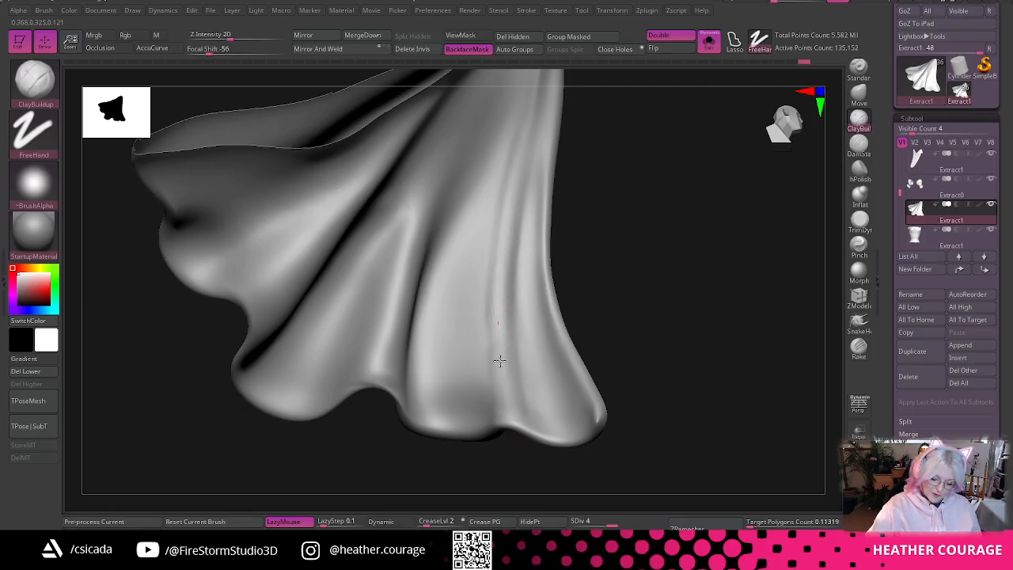
key(shift)
drag(671, 230, 629, 224)
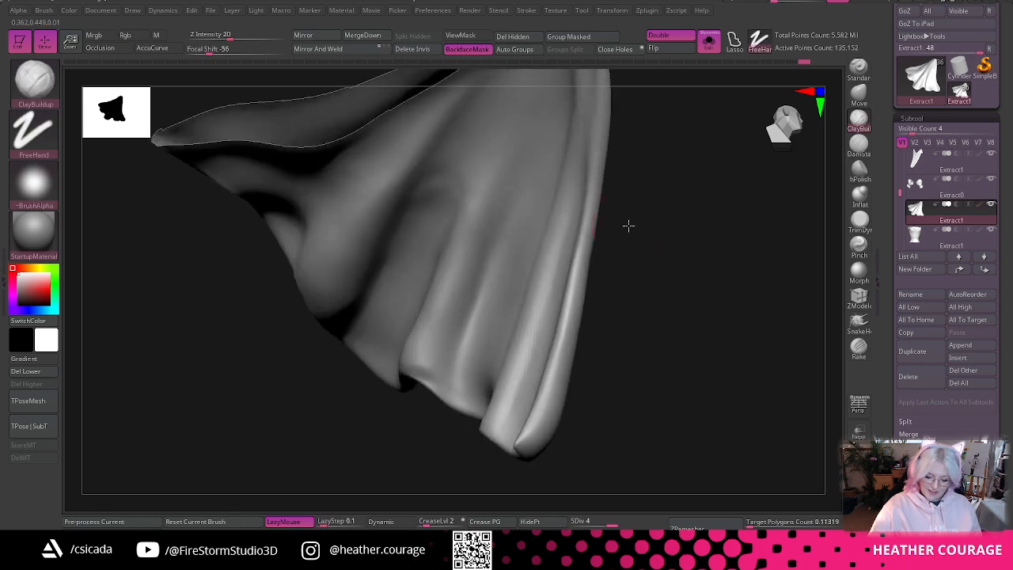
- Extend the fold toward the lower back corner of the skirt hem with ClayBuildup and smooth the stroke near the hem
mouse_move(626, 281)
mouse_down()
mouse_move(604, 288)
mouse_move(694, 224)
mouse_move(717, 229)
mouse_up()
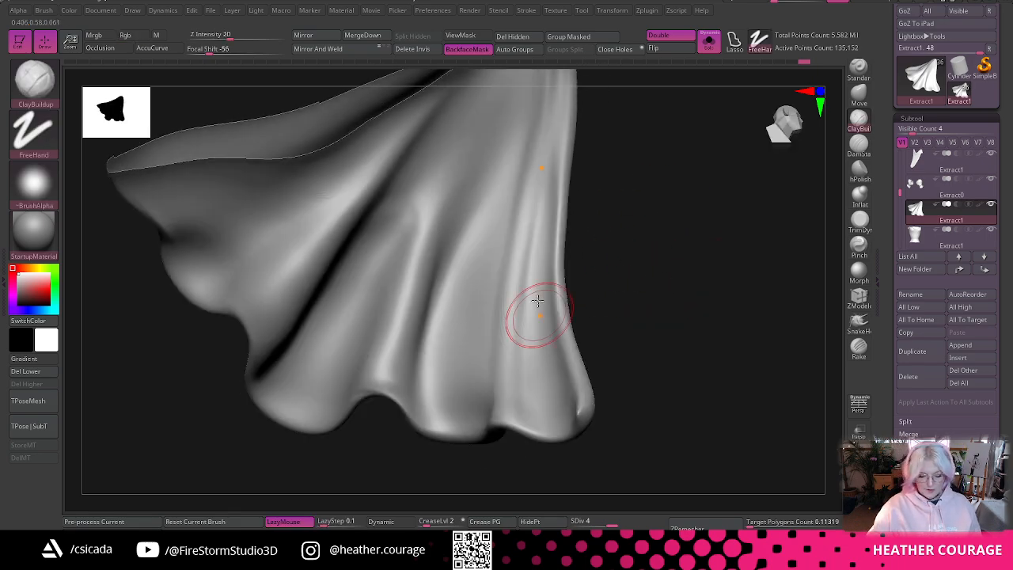
drag(636, 272, 552, 291)
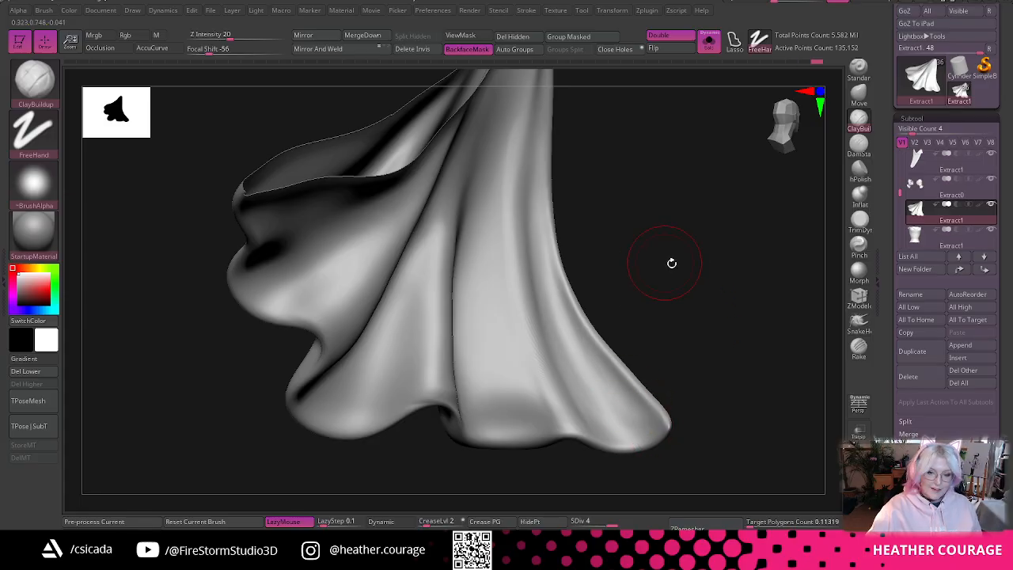
mouse_move(671, 263)
alt+mouse_down()
mouse_move(699, 321)
mouse_move(648, 228)
alt+mouse_up()
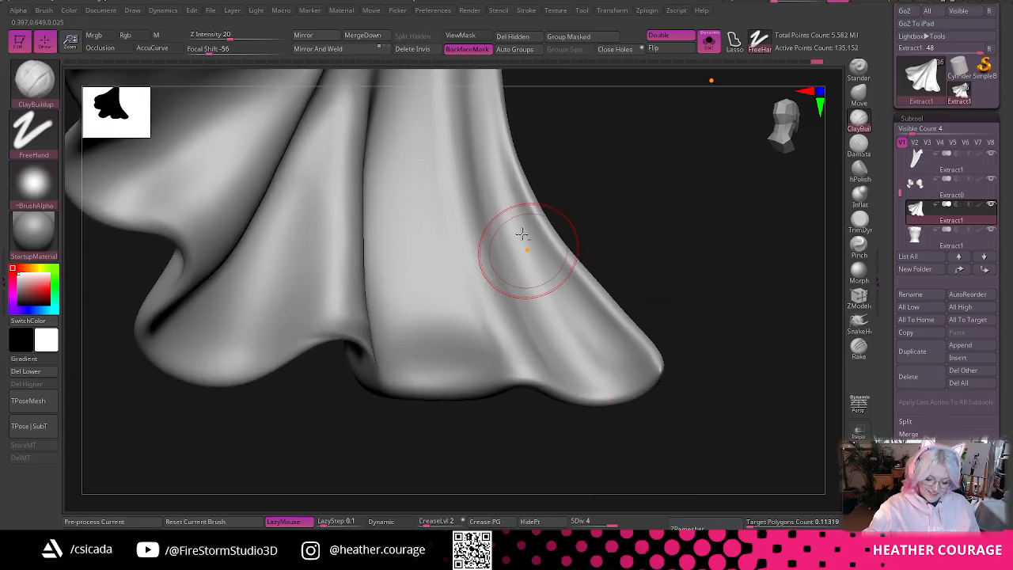
mouse_move(524, 238)
mouse_down()
mouse_move(608, 354)
mouse_move(624, 357)
mouse_move(600, 359)
mouse_up()
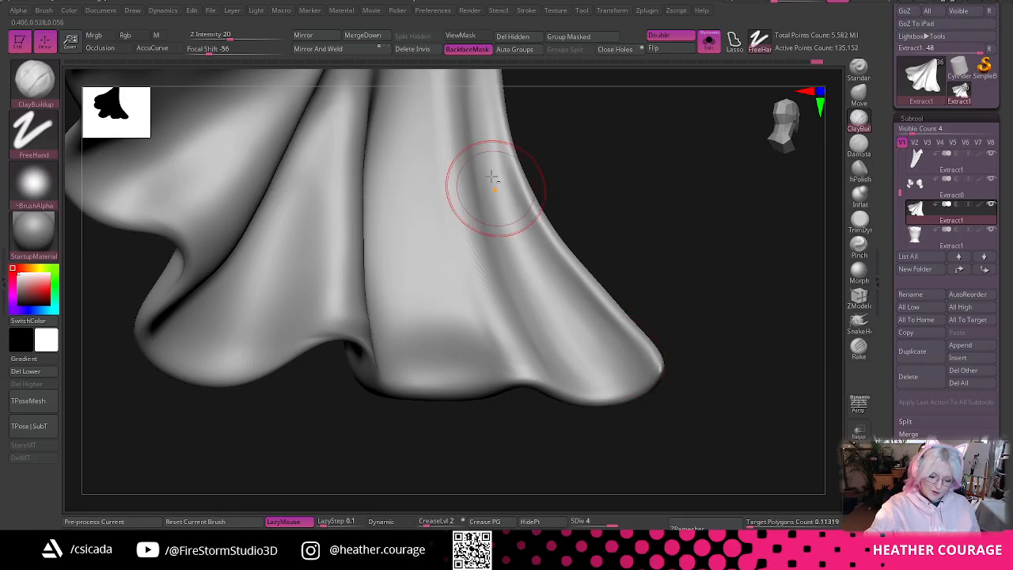
shift+drag(587, 333, 578, 348)
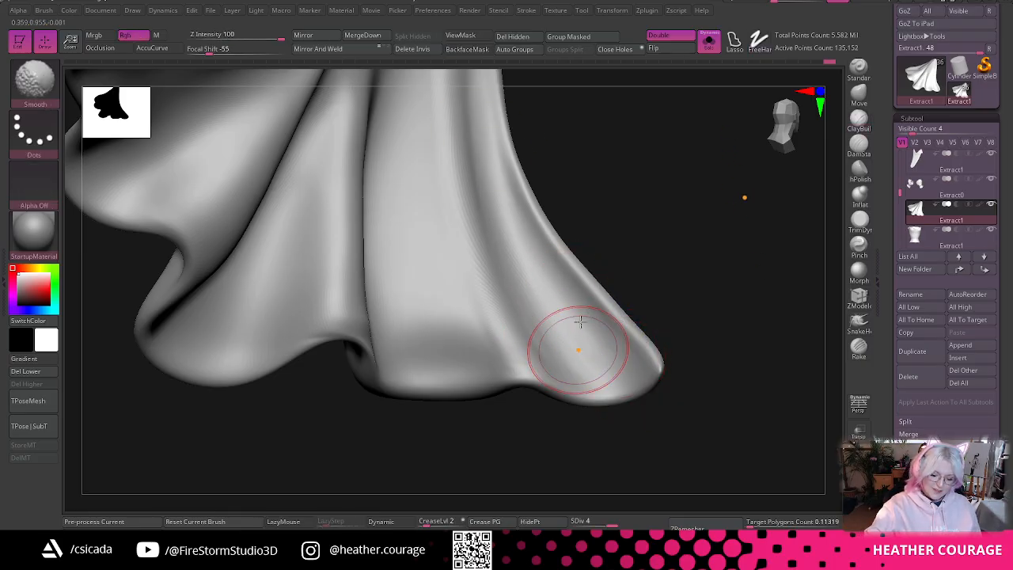
key(f)
- Strengthen the long ridges and valleys between the skirt's back edge and the hem corner with ClayBuildup
mouse_move(618, 161)
mouse_down()
mouse_move(638, 212)
mouse_move(680, 173)
mouse_move(707, 217)
mouse_move(657, 274)
mouse_move(681, 102)
mouse_move(740, 322)
mouse_move(667, 282)
mouse_move(647, 258)
mouse_move(535, 285)
mouse_up()
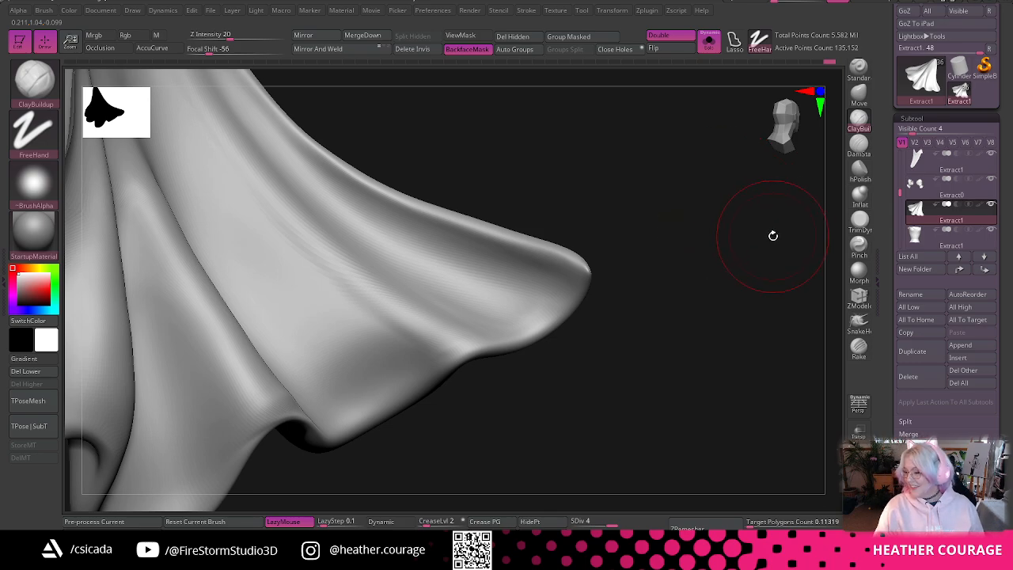
drag(750, 220, 746, 221)
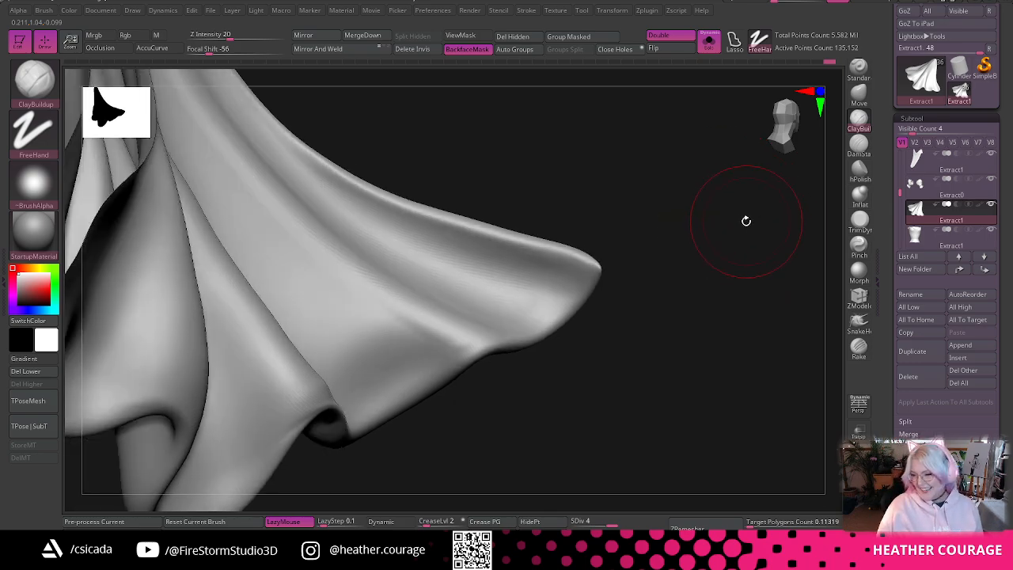
drag(772, 172, 482, 248)
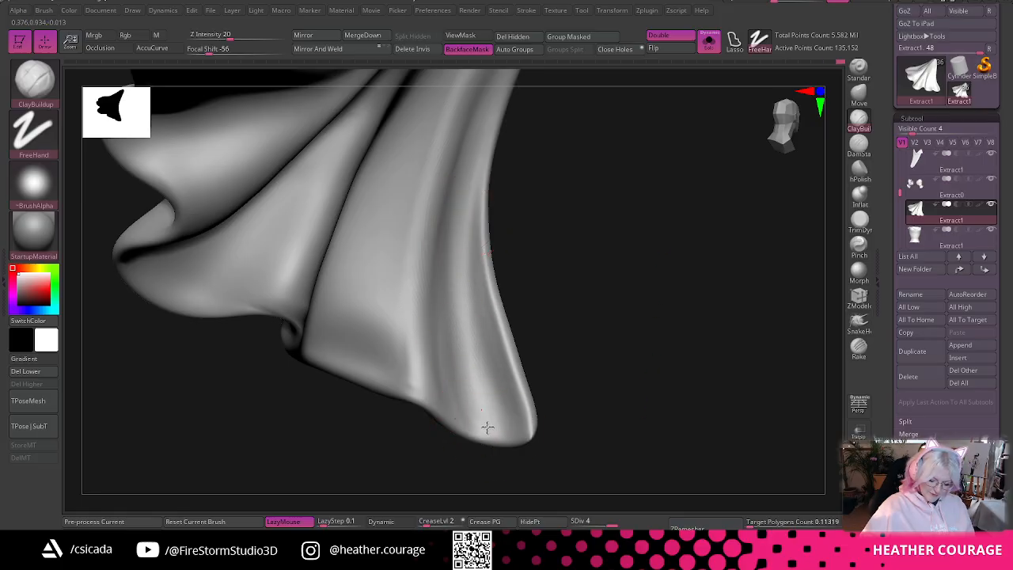
mouse_move(619, 269)
mouse_down()
mouse_move(644, 284)
mouse_move(618, 264)
mouse_move(606, 206)
mouse_move(628, 314)
mouse_move(585, 356)
mouse_up()
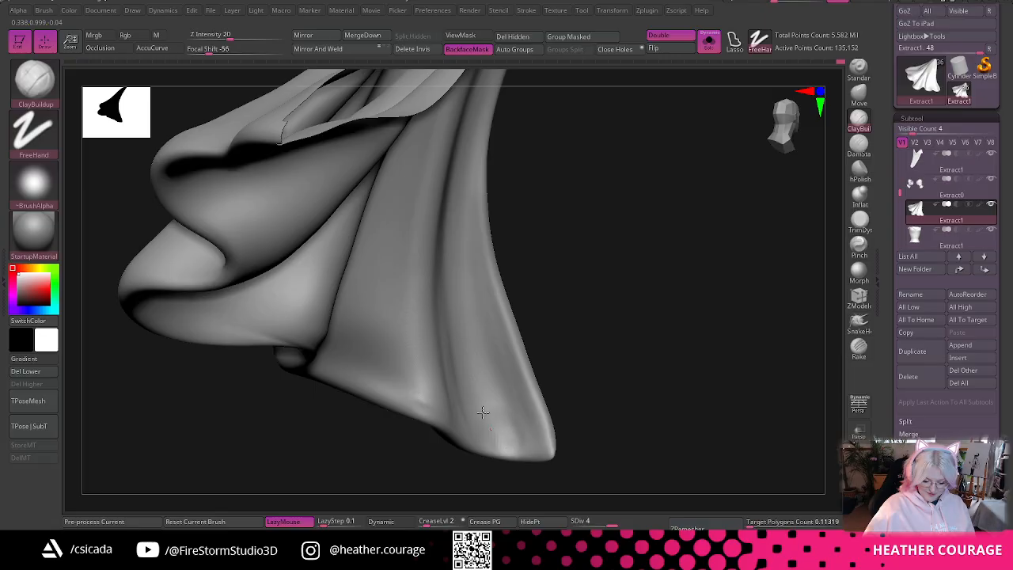
mouse_move(650, 285)
mouse_down()
mouse_move(651, 308)
mouse_move(624, 287)
mouse_move(672, 461)
mouse_up()
drag(411, 212, 439, 390)
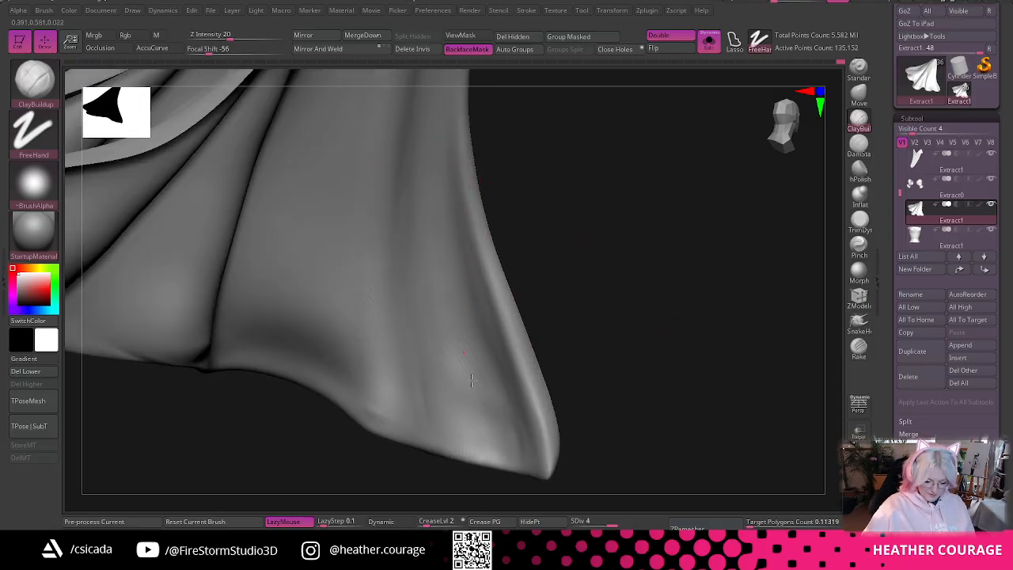
drag(543, 486, 583, 230)
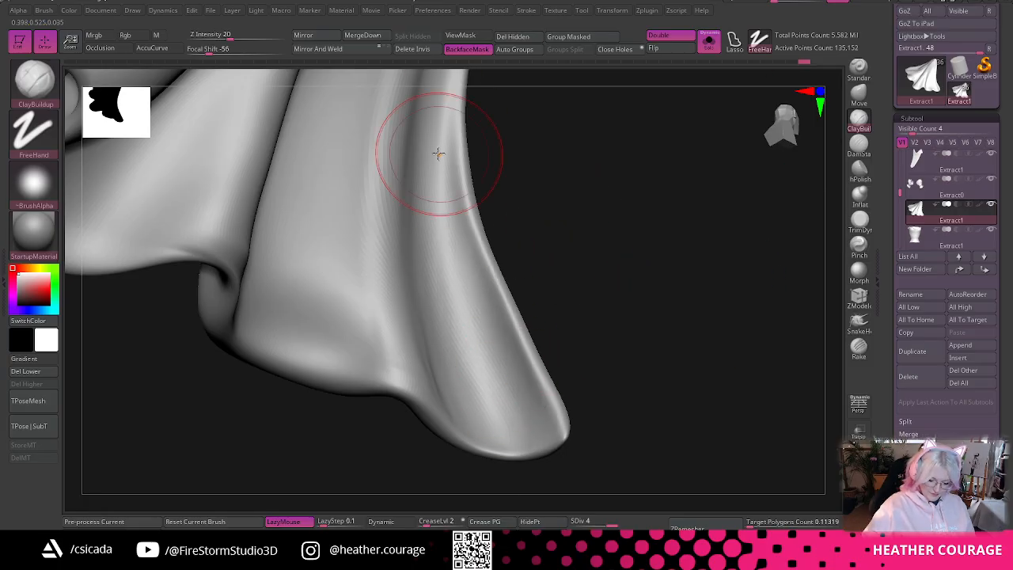
drag(514, 226, 663, 225)
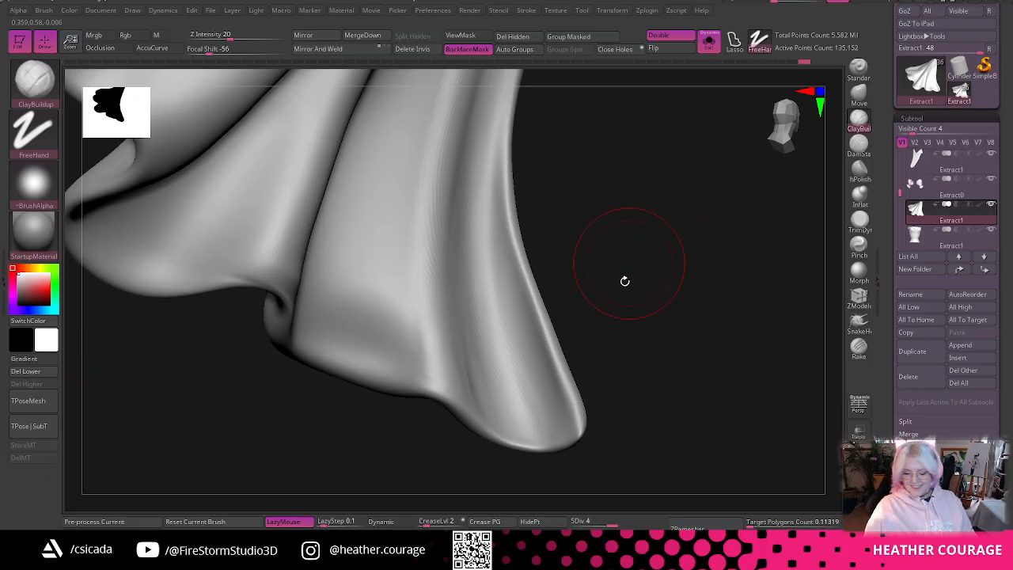
- Smooth the ridge and valley beside the skirt's centre-back edge down to the lower back hem corner
key(shift)
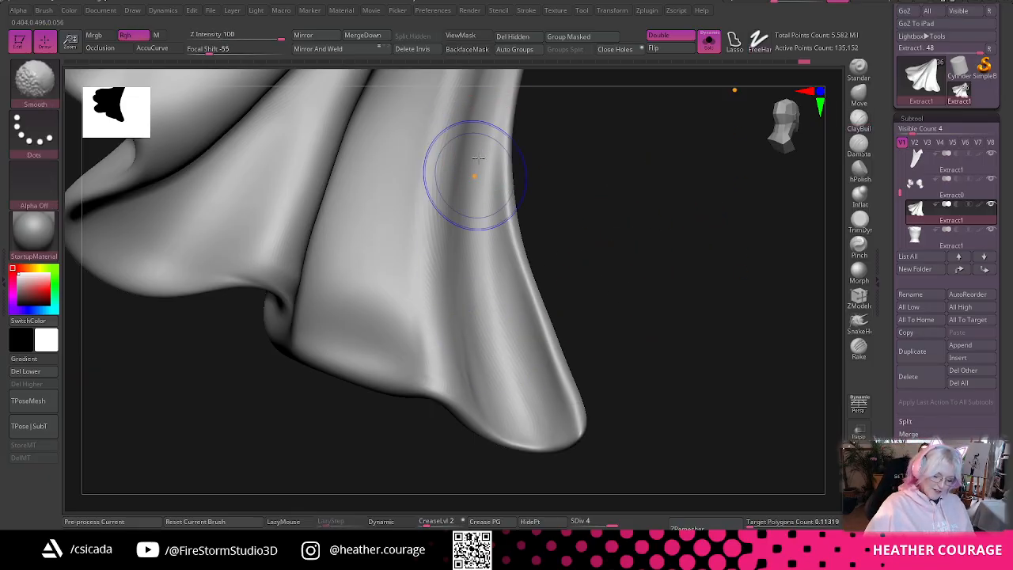
drag(466, 163, 456, 268)
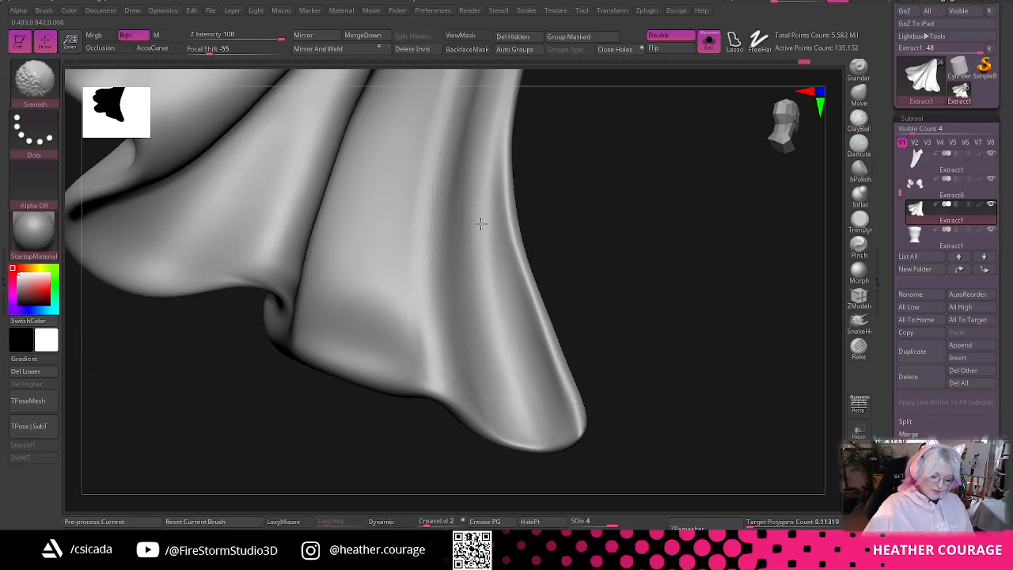
shift+drag(481, 224, 517, 360)
- Sculpt an additional ridge from the dip beside the back hem corner up along the existing folds with ClayBuildup
mouse_move(636, 274)
mouse_down()
mouse_move(640, 187)
mouse_move(658, 380)
mouse_up()
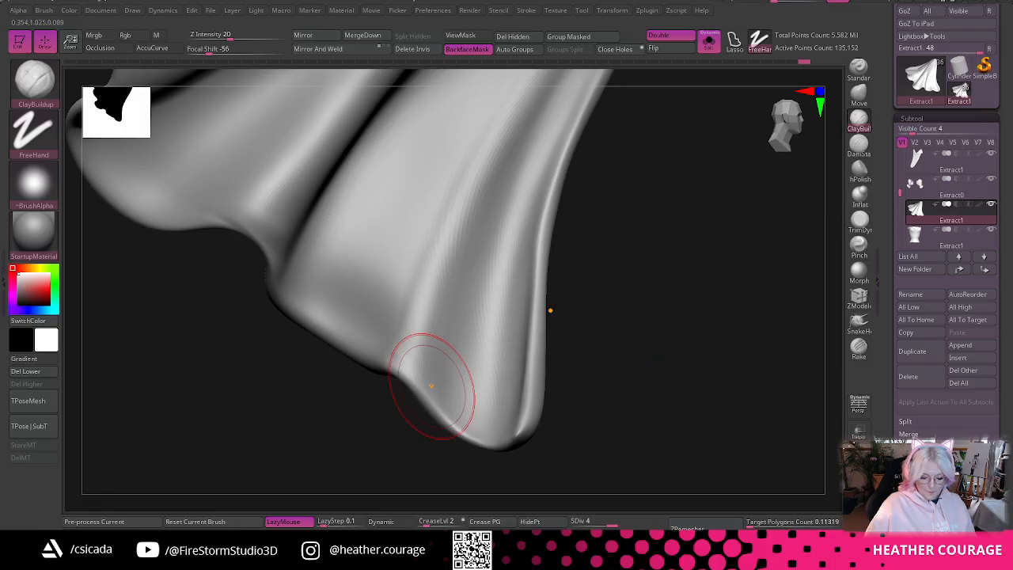
mouse_move(431, 386)
mouse_down()
mouse_move(470, 229)
mouse_move(434, 384)
mouse_up()
mouse_move(434, 384)
mouse_down()
mouse_move(514, 117)
mouse_move(406, 356)
mouse_up()
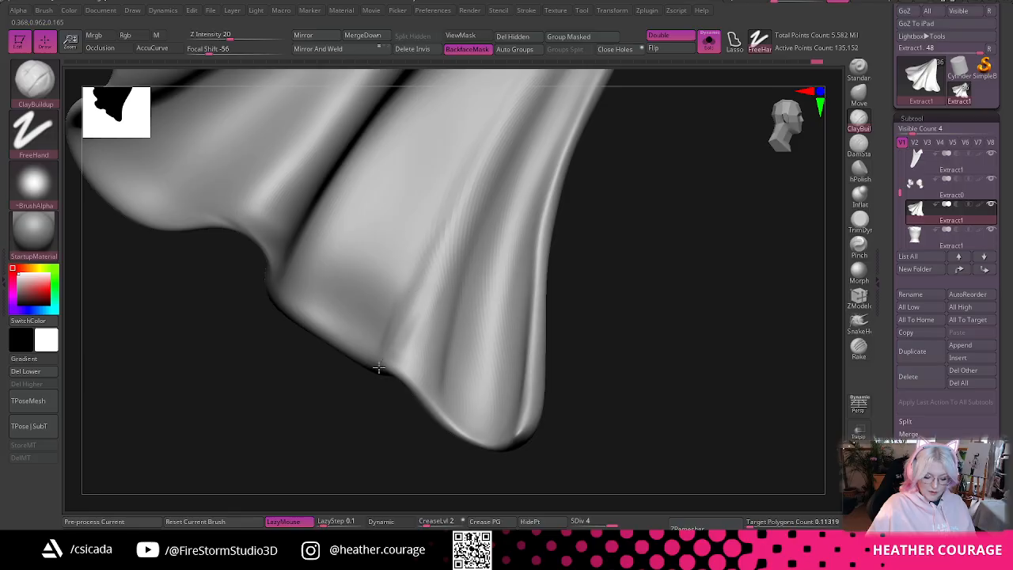
mouse_move(577, 171)
mouse_down()
mouse_move(640, 228)
mouse_move(507, 282)
mouse_up()
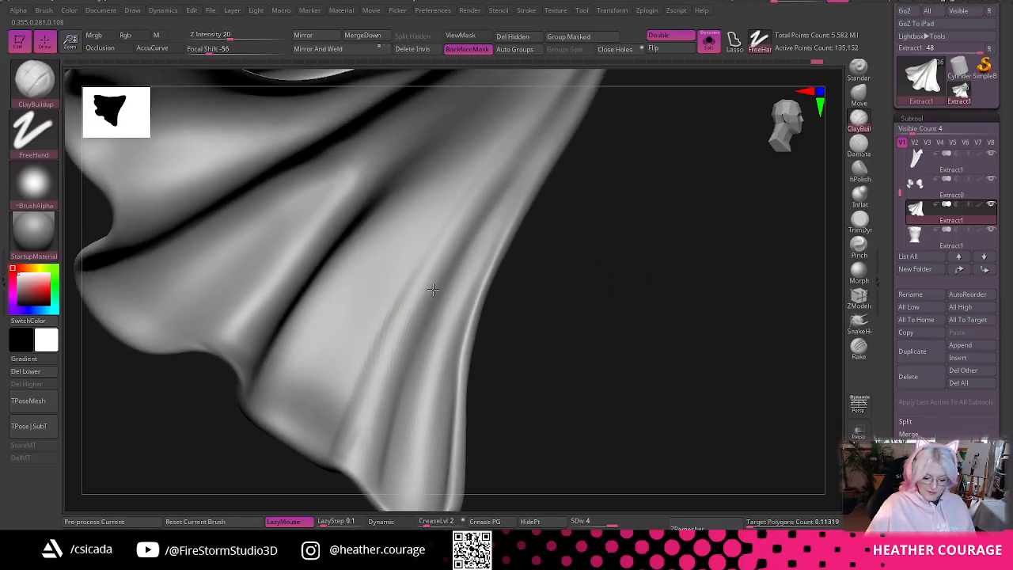
drag(572, 287, 514, 300)
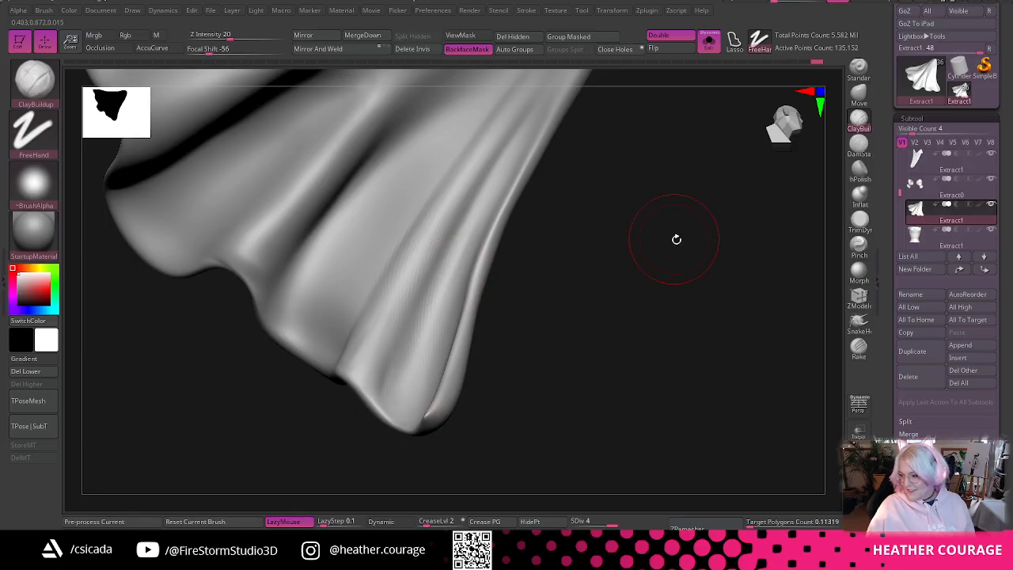
- Strengthen the new ridge above the hem dip with ClayBuildup and smooth its transition into the neighbouring valley
mouse_move(676, 235)
mouse_down()
mouse_move(658, 271)
mouse_move(627, 196)
mouse_up()
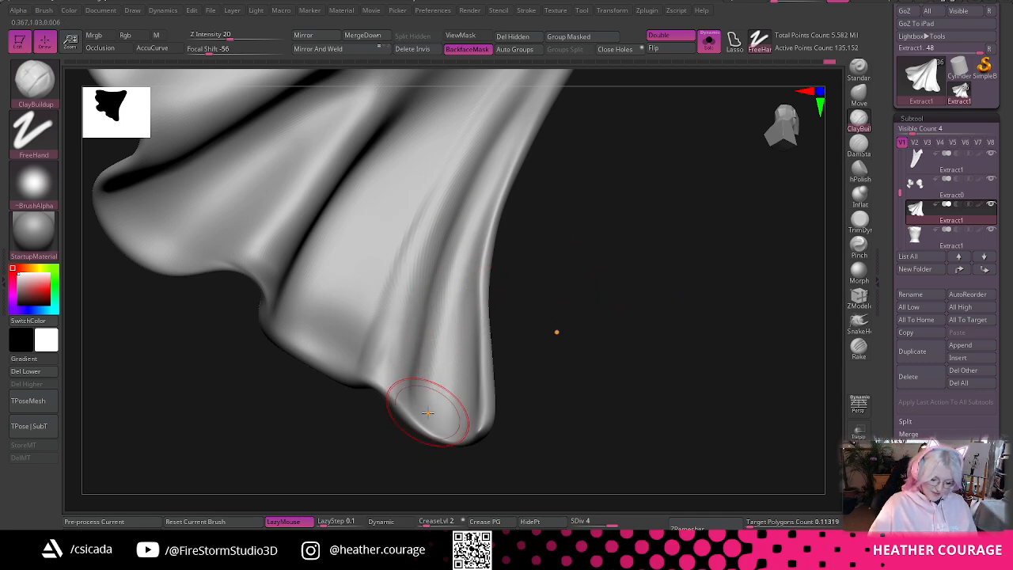
mouse_move(554, 336)
mouse_down()
mouse_move(553, 238)
mouse_move(542, 380)
mouse_up()
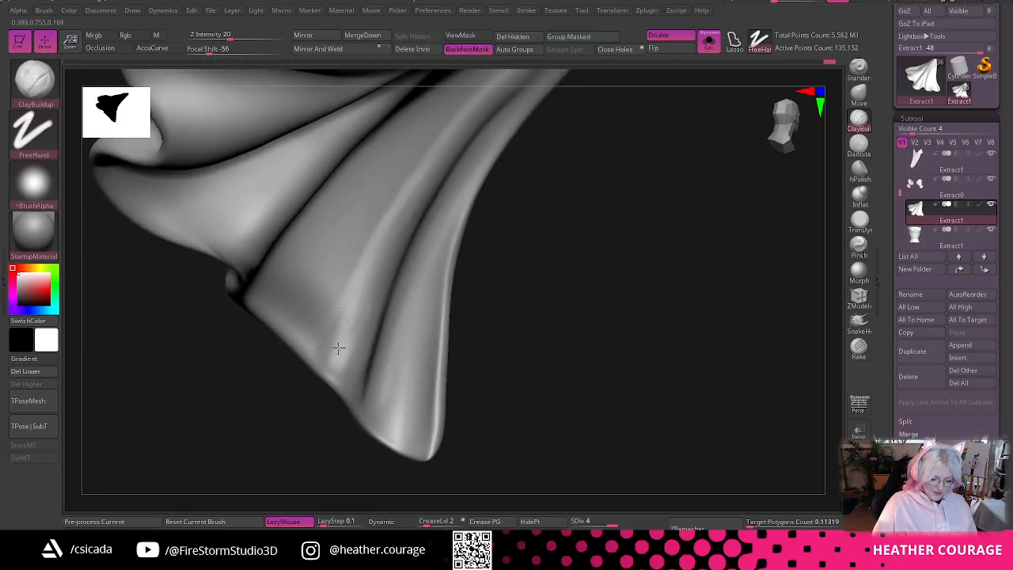
mouse_move(338, 348)
mouse_down()
mouse_move(335, 361)
mouse_move(375, 280)
mouse_up()
shift+drag(374, 280, 359, 340)
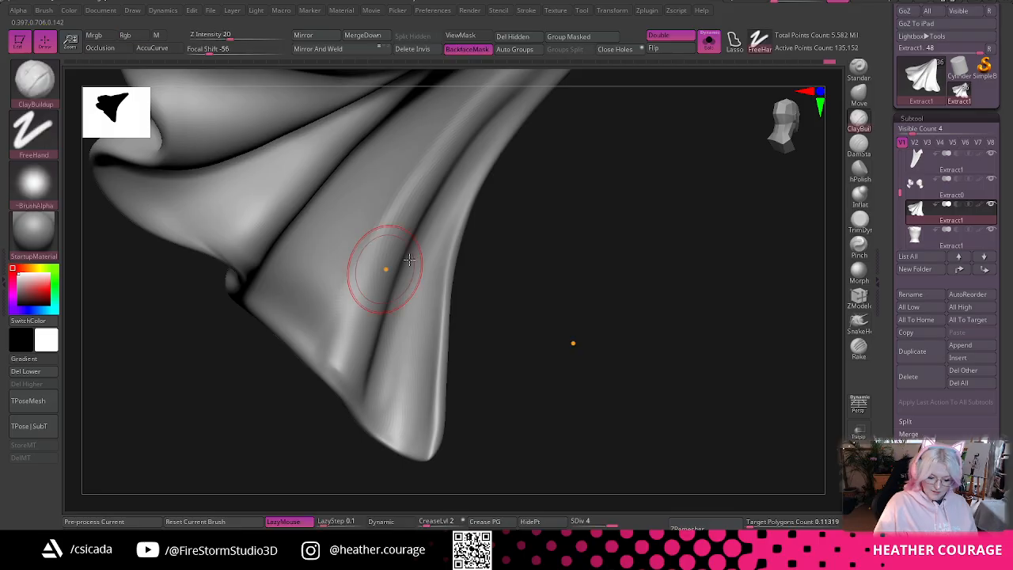
drag(566, 332, 461, 290)
mouse_move(320, 297)
mouse_down()
mouse_move(323, 314)
mouse_move(297, 234)
mouse_up()
- Smooth the broad area next to the back folds and build up long vertical ridges running down to the hem
mouse_move(588, 317)
alt+mouse_down()
mouse_move(673, 366)
mouse_move(581, 349)
alt+mouse_up()
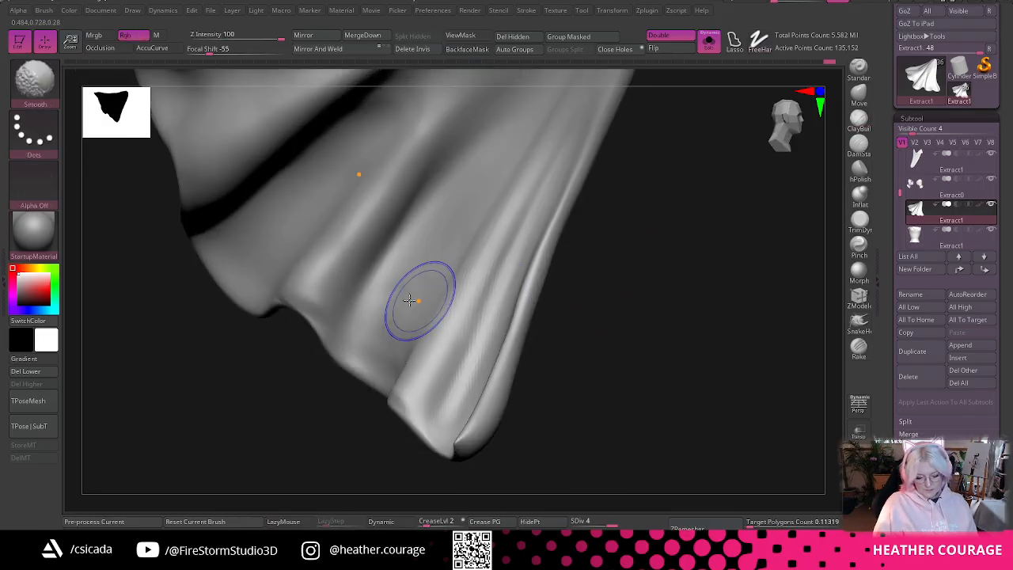
mouse_move(420, 300)
shift+mouse_down()
mouse_move(394, 332)
mouse_move(409, 326)
shift+mouse_up()
drag(571, 316, 644, 267)
mouse_move(465, 288)
shift+mouse_down()
mouse_move(450, 351)
mouse_move(453, 339)
shift+mouse_up()
drag(473, 160, 443, 366)
mouse_move(466, 162)
mouse_down()
mouse_move(437, 323)
mouse_move(442, 368)
mouse_up()
drag(652, 208, 597, 187)
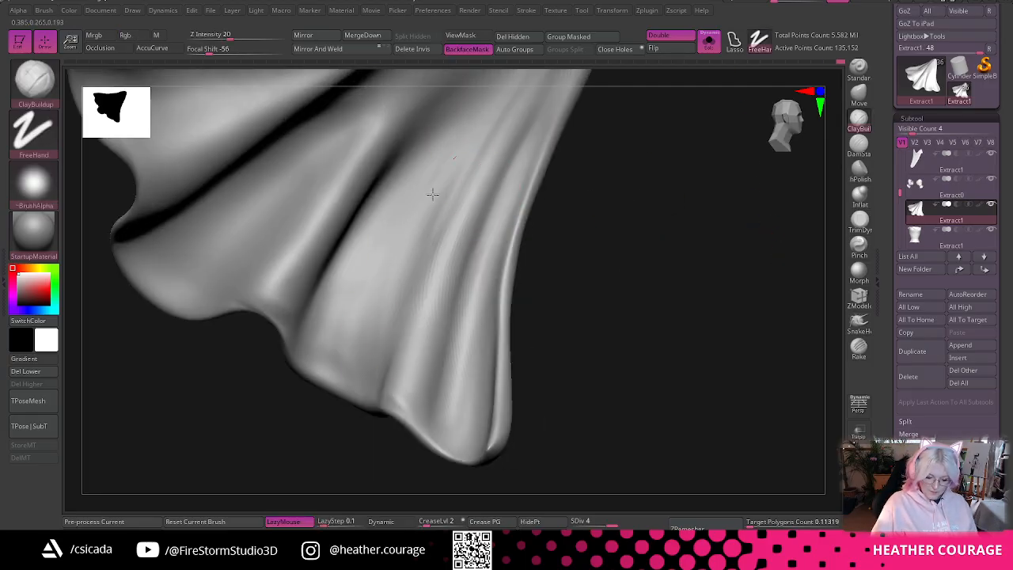
mouse_move(350, 326)
mouse_down()
mouse_move(615, 224)
mouse_move(596, 169)
mouse_move(608, 256)
mouse_move(565, 276)
mouse_up()
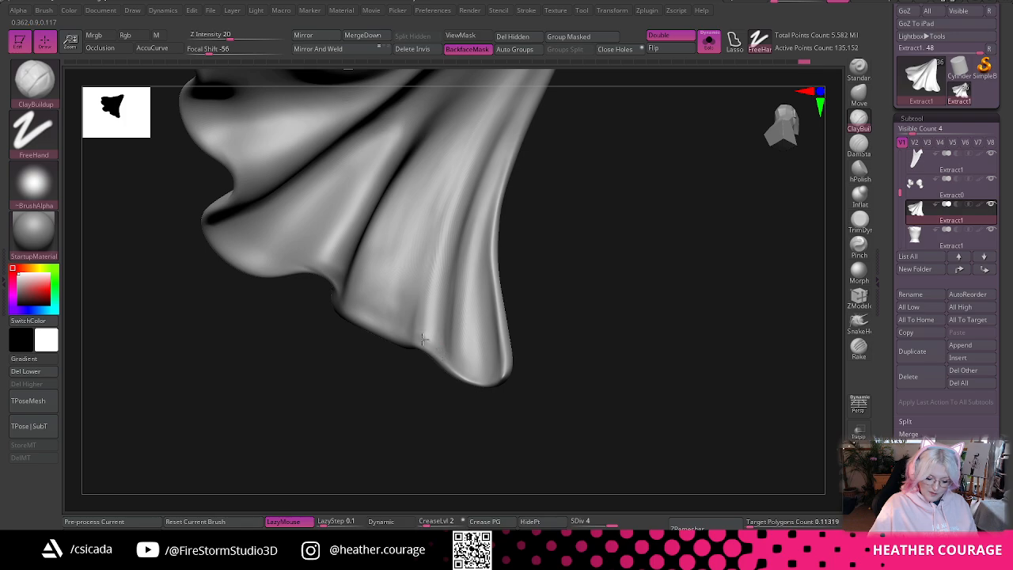
- Refine the folds across the whole skirt side with ClayBuildup and smooth the lower end of the middle fold
drag(520, 186, 522, 165)
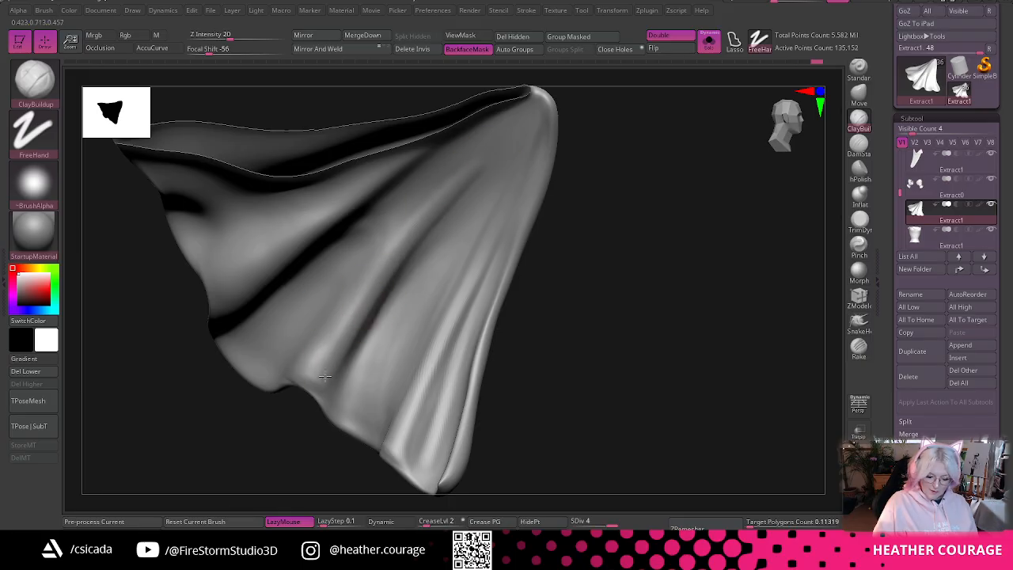
drag(672, 372, 699, 350)
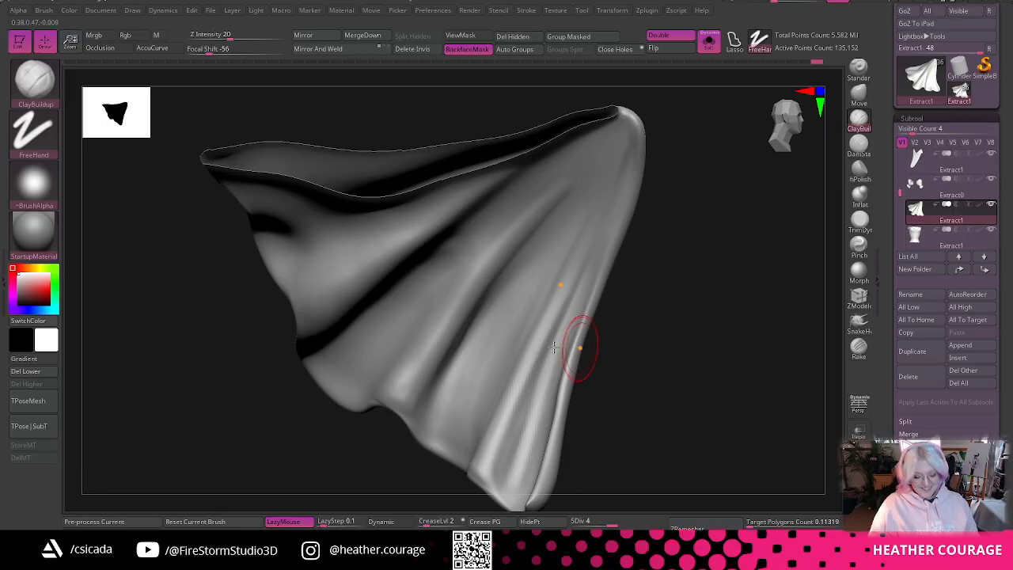
drag(649, 392, 652, 329)
mouse_move(402, 401)
shift+mouse_down()
mouse_move(390, 406)
mouse_move(401, 418)
shift+mouse_up()
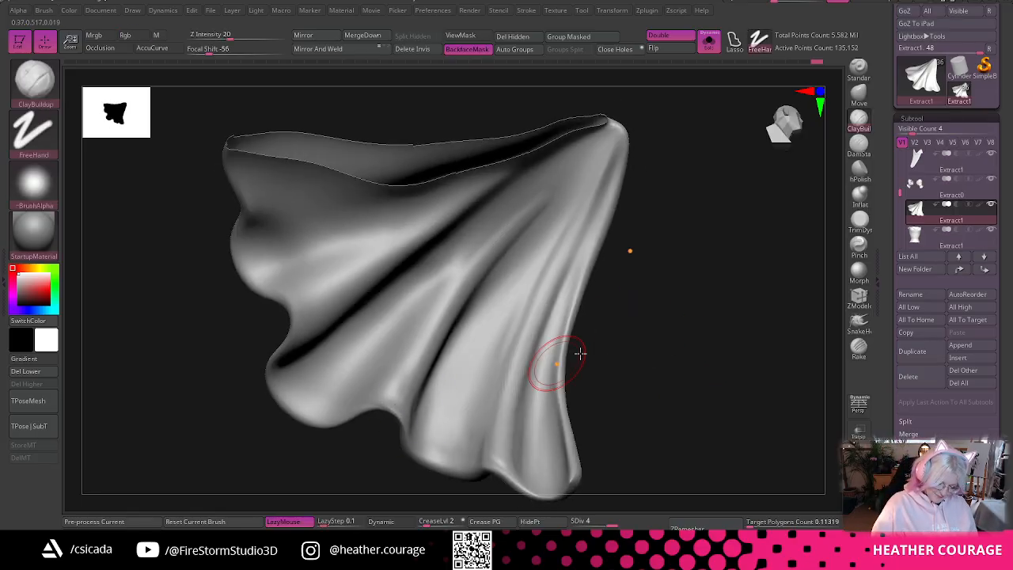
- Reduce the brush size and build up the curled hem edge between the two large waves with ClayBuildup
mouse_move(630, 316)
mouse_down()
mouse_move(658, 163)
mouse_move(625, 253)
mouse_up()
mouse_move(292, 454)
alt+mouse_down()
mouse_move(308, 452)
mouse_move(315, 494)
alt+mouse_up()
key(space)
drag(388, 376, 380, 375)
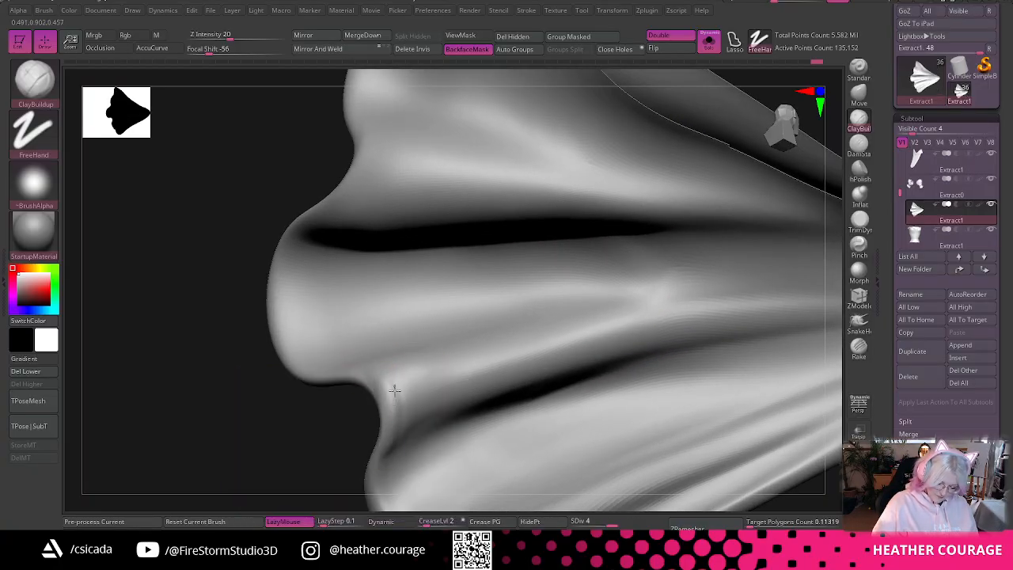
drag(390, 414, 344, 391)
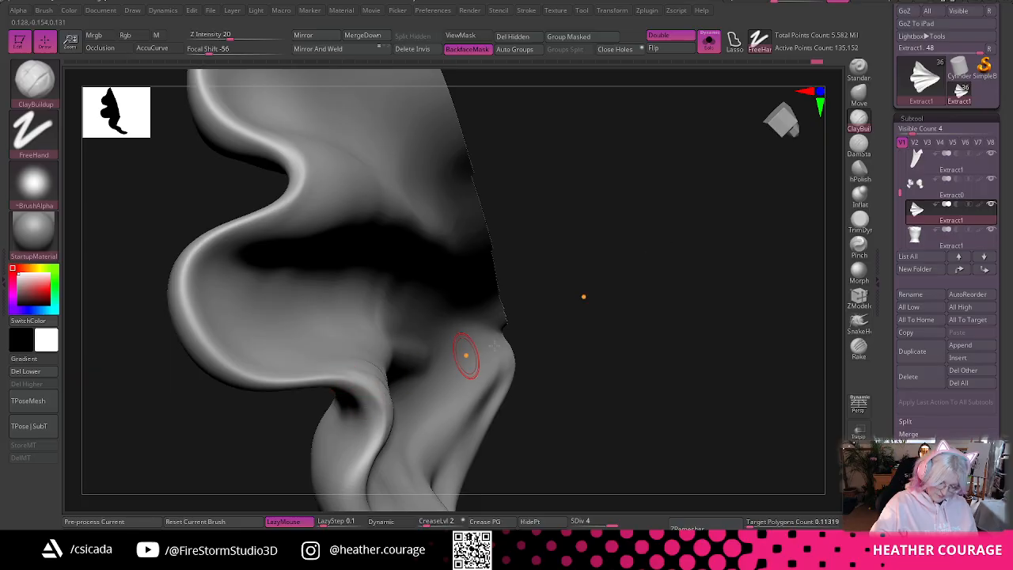
drag(494, 345, 422, 352)
drag(345, 452, 383, 405)
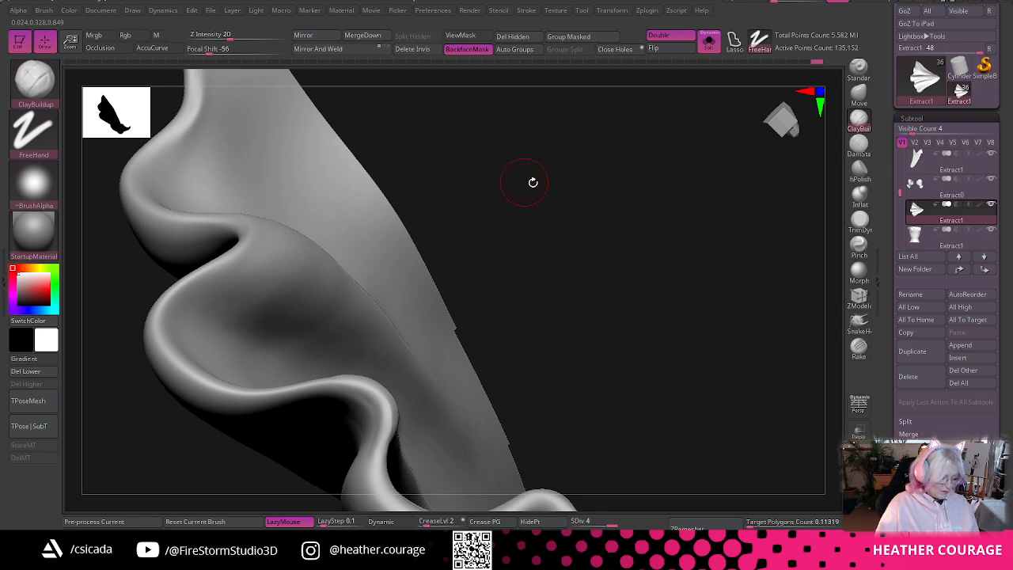
- Sculpt along the inner side and rim of the curled hem fold with ClayBuildup and undo the last stroke
drag(532, 182, 587, 181)
drag(434, 286, 430, 335)
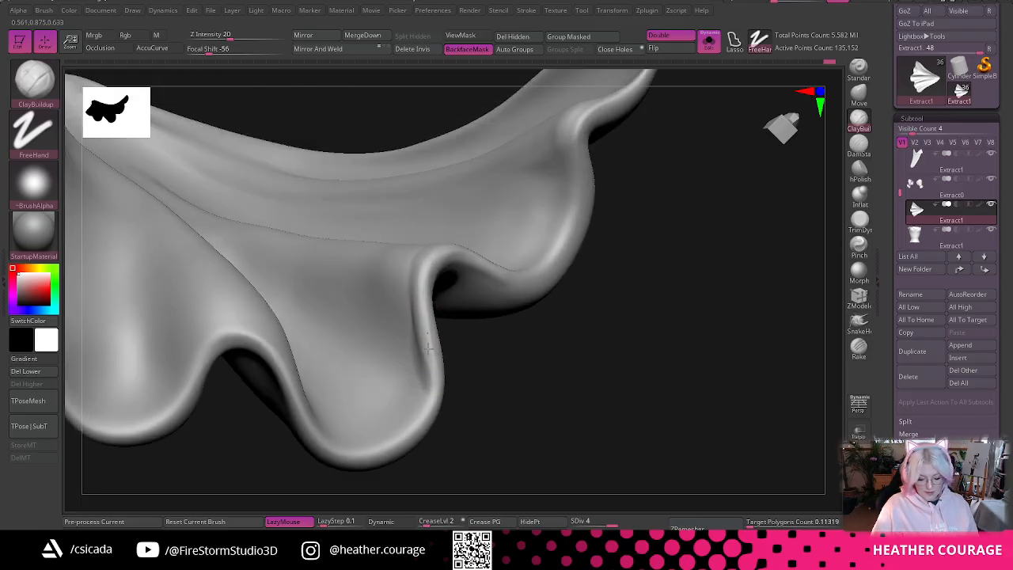
right_drag(427, 349, 464, 293)
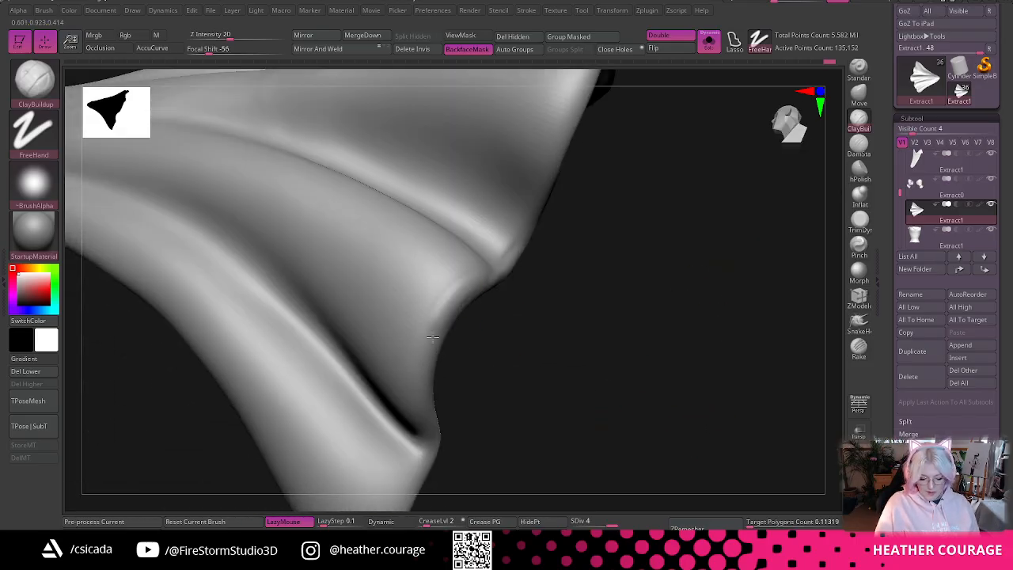
right_drag(425, 368, 540, 345)
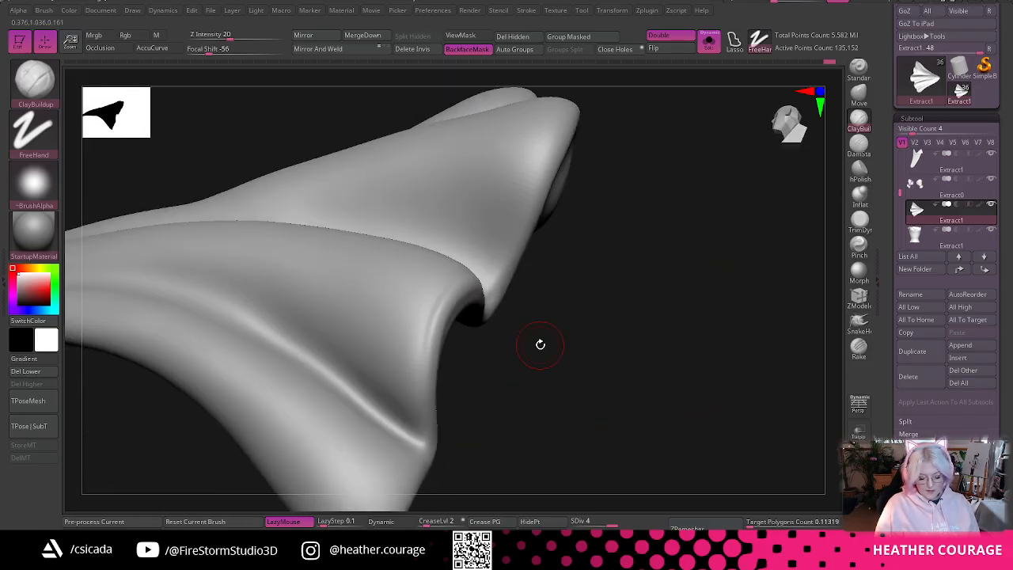
key(ctrl)
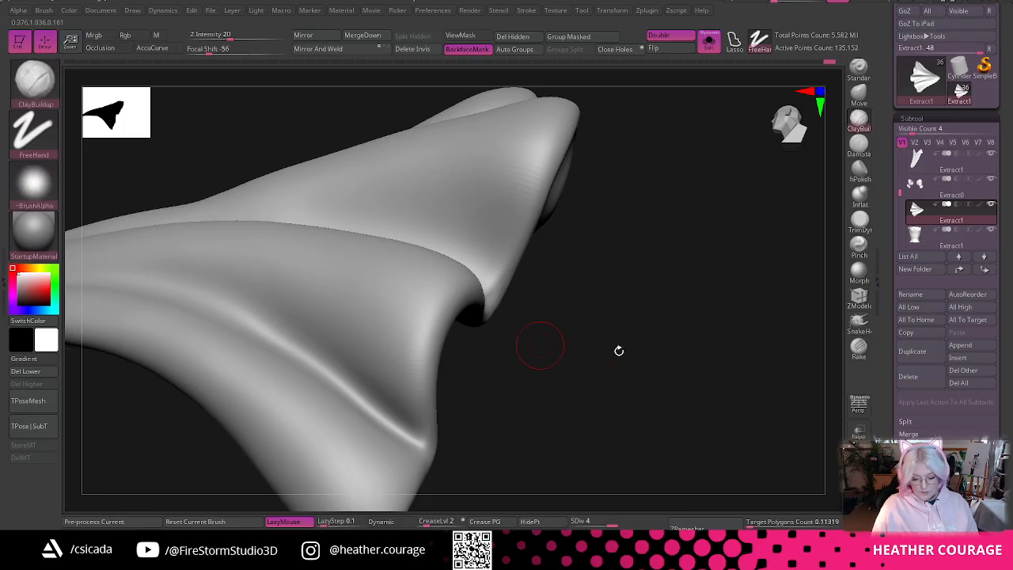
- Build up the narrow fold on the skirt's opposite side down to the hem with ClayBuildup and smooth the strokes
right_drag(617, 350, 618, 346)
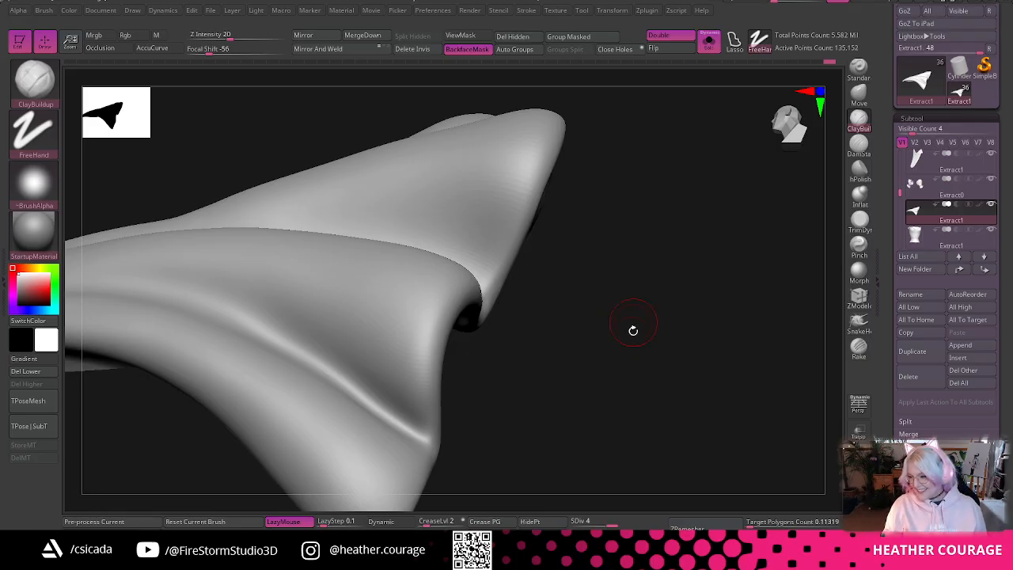
right_drag(668, 346, 744, 251)
right_click(658, 302)
mouse_move(804, 136)
mouse_down()
mouse_move(785, 129)
mouse_move(795, 141)
mouse_up()
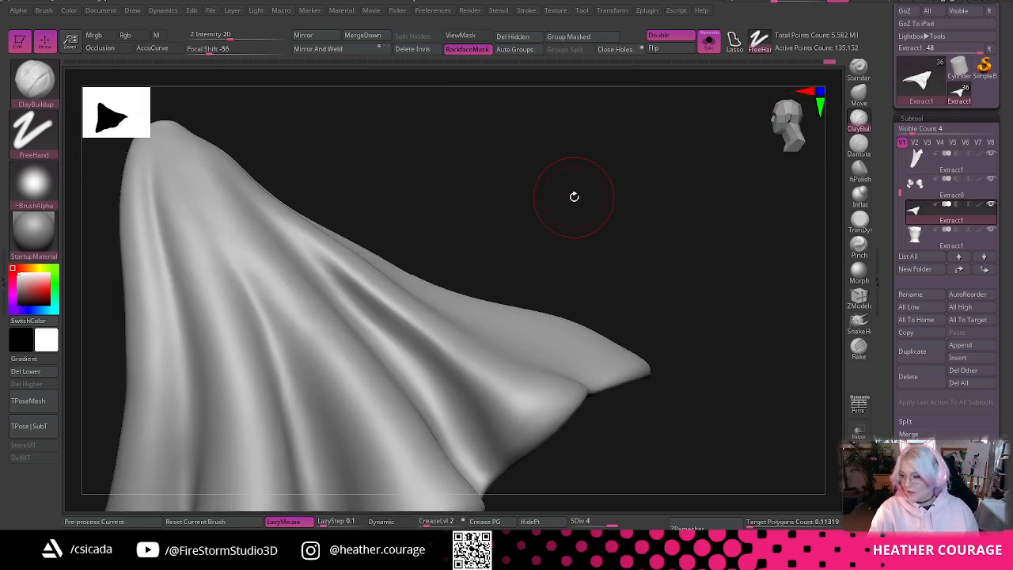
mouse_move(601, 209)
right_down()
mouse_move(517, 227)
mouse_move(617, 147)
mouse_move(554, 182)
right_up()
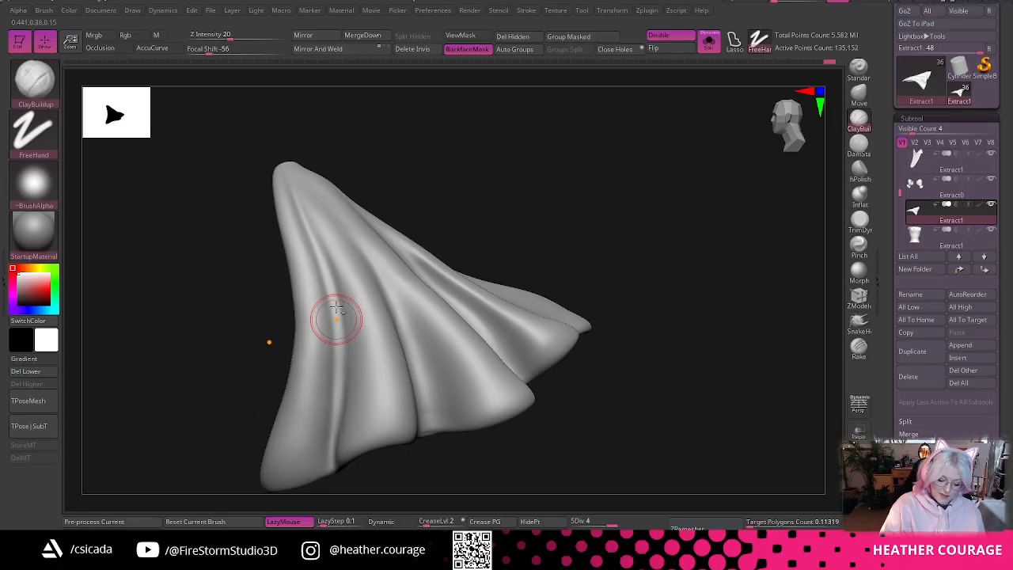
drag(537, 207, 369, 391)
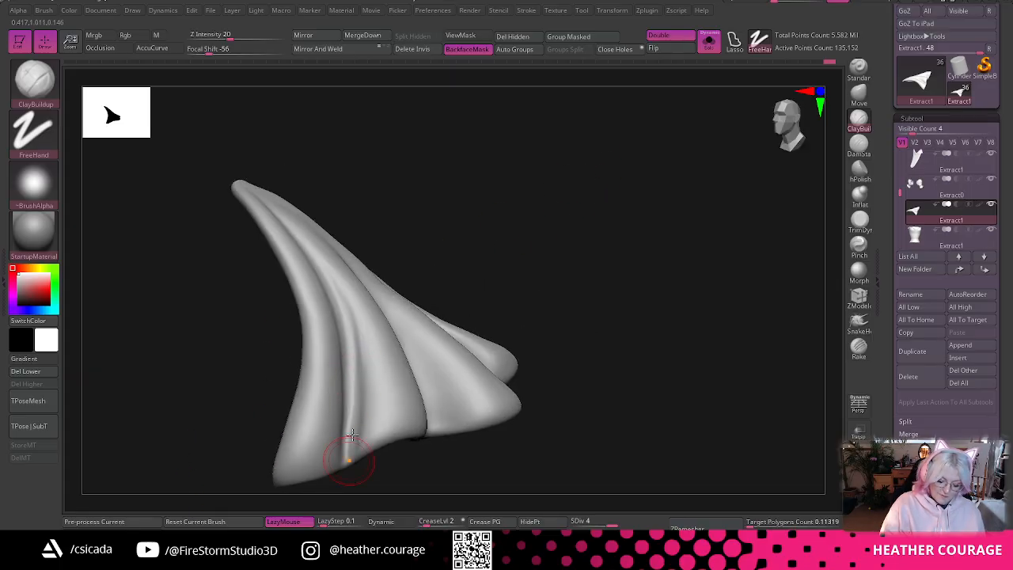
mouse_move(598, 186)
alt+mouse_down()
mouse_move(660, 140)
mouse_move(687, 208)
alt+mouse_up()
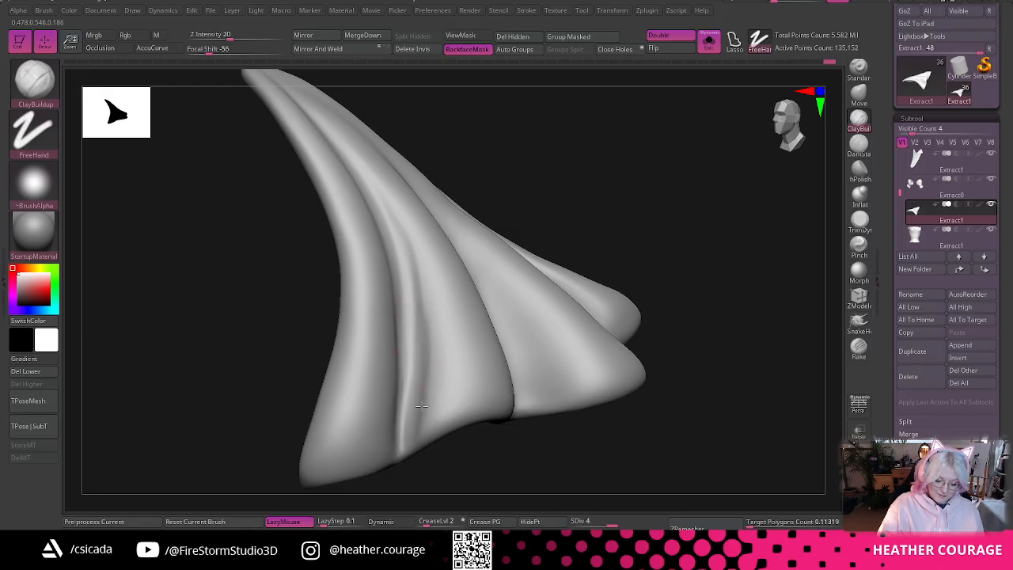
drag(423, 382, 414, 445)
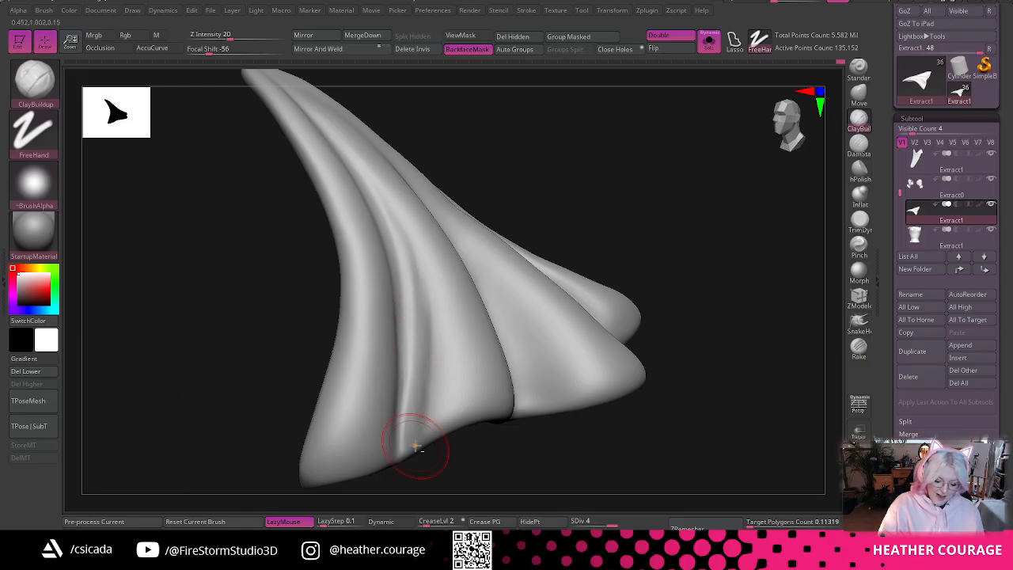
drag(425, 344, 404, 416)
mouse_move(415, 328)
shift+mouse_down()
mouse_move(411, 317)
mouse_move(400, 420)
shift+mouse_up()
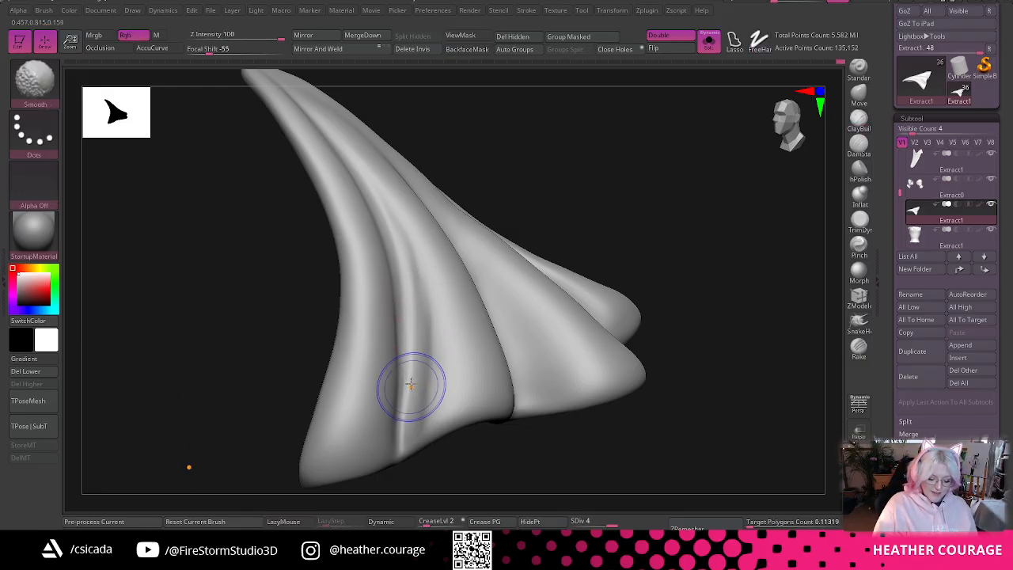
shift+drag(411, 387, 403, 259)
- Define the same narrow fold along its full length and smooth the broad surface beside it near the hem
drag(388, 212, 407, 296)
drag(399, 233, 413, 357)
drag(408, 265, 410, 434)
drag(409, 306, 406, 435)
drag(633, 178, 649, 158)
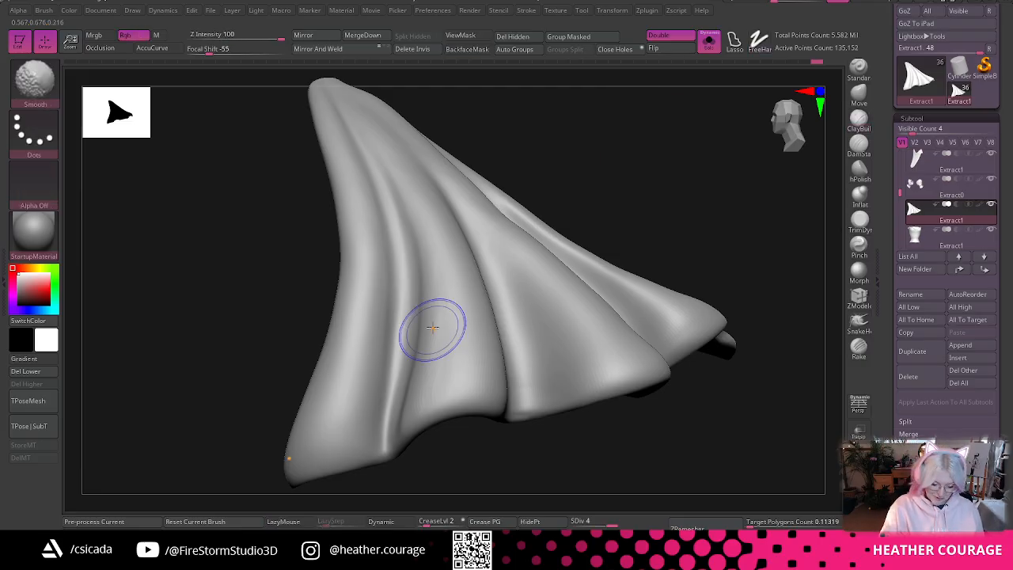
shift+drag(433, 328, 428, 400)
- Add a faint fold across the flared hem corner beside the narrow fold with ClayBuildup and smooth it
drag(645, 156, 369, 344)
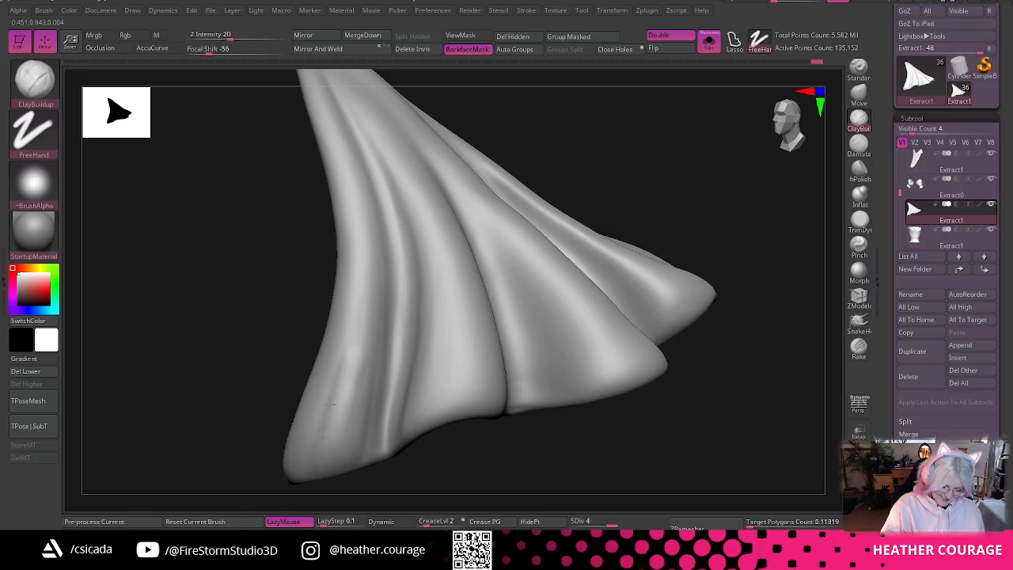
drag(579, 166, 288, 468)
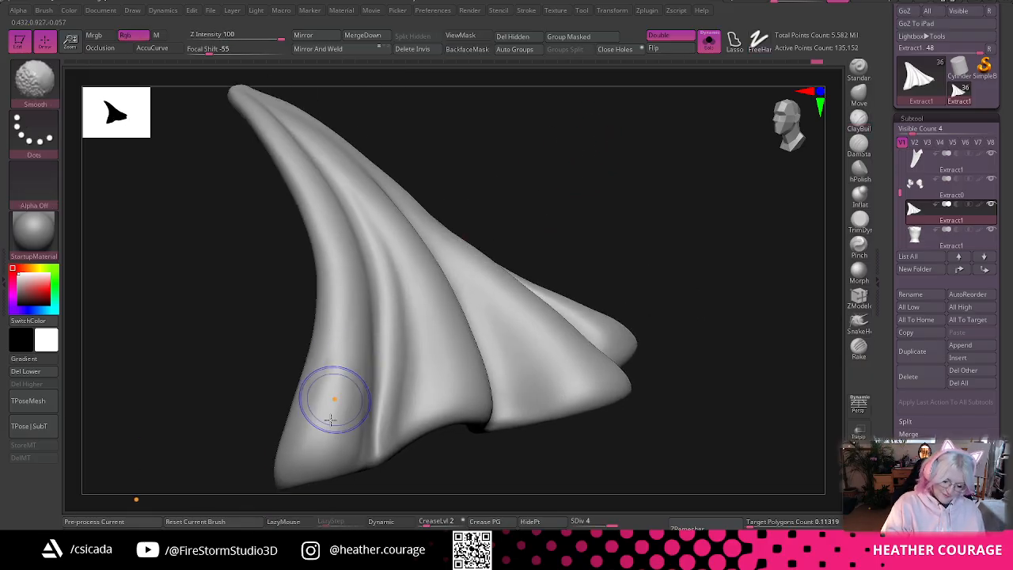
mouse_move(485, 179)
mouse_down()
mouse_move(609, 155)
mouse_move(531, 230)
mouse_move(459, 242)
mouse_move(324, 215)
mouse_up()
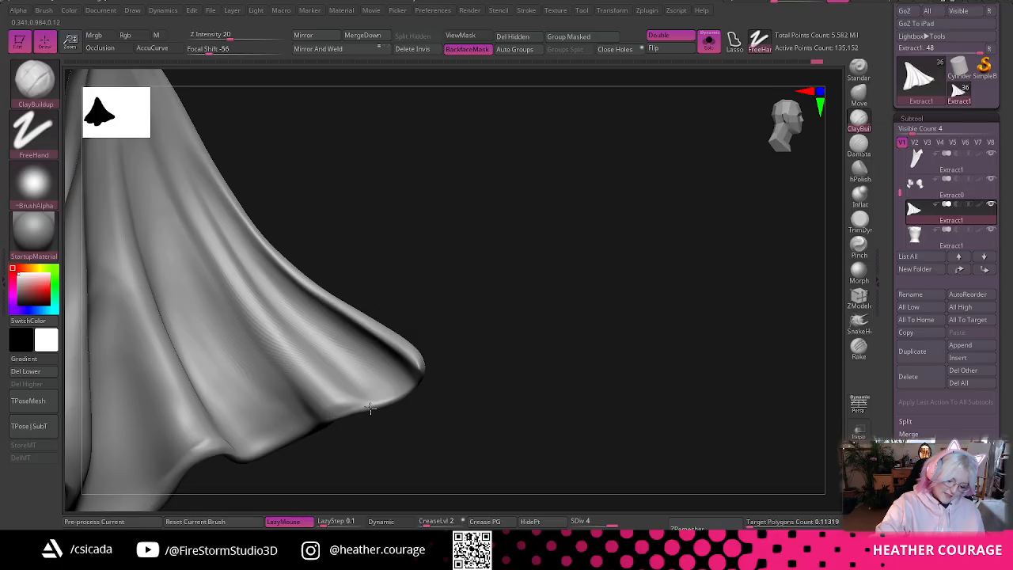
- Resize the brush and sculpt the hollow beside the narrow fold near the wavy hem with ClayBuildup
mouse_move(491, 203)
mouse_down()
mouse_move(610, 118)
mouse_move(657, 208)
mouse_move(601, 342)
mouse_up()
key(space)
drag(493, 358, 486, 358)
mouse_move(606, 310)
mouse_down()
mouse_move(631, 302)
mouse_move(651, 260)
mouse_up()
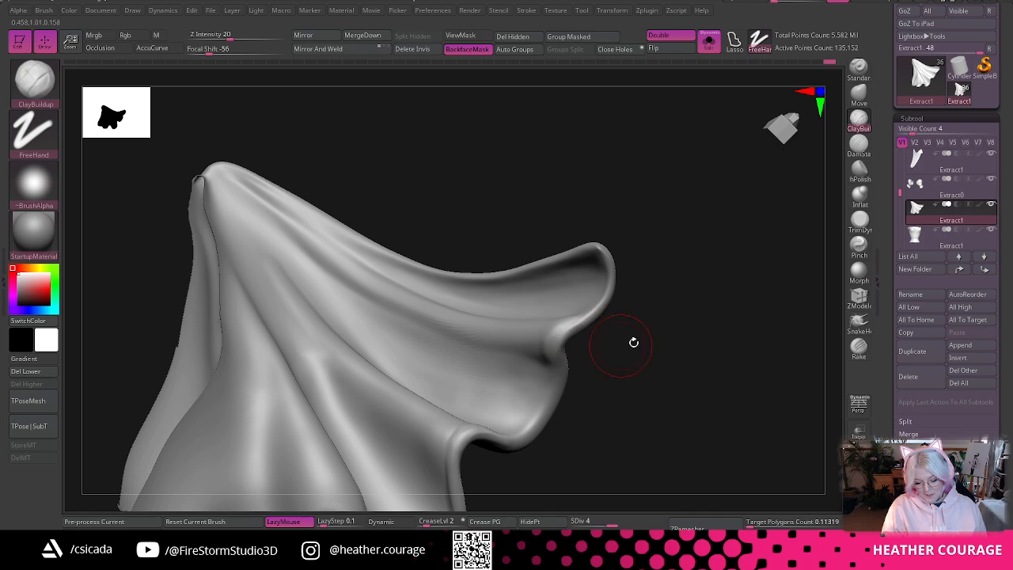
drag(633, 342, 557, 324)
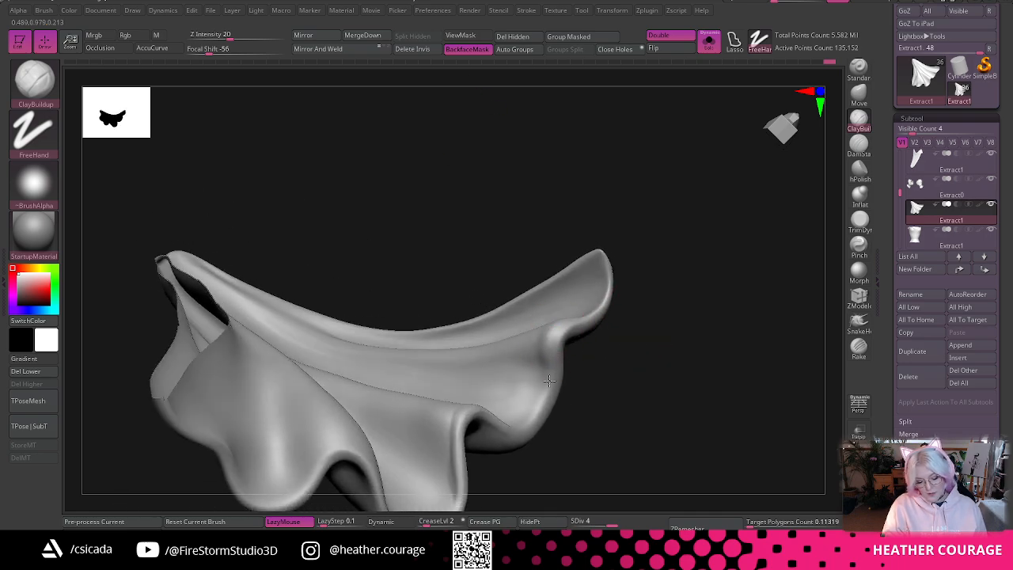
drag(589, 364, 629, 378)
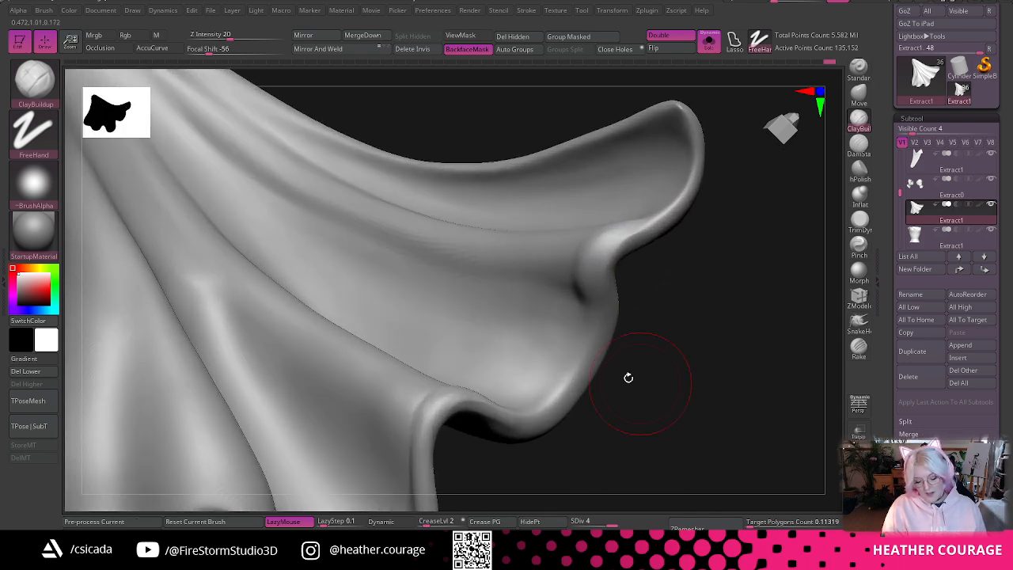
mouse_move(590, 322)
mouse_down()
mouse_move(554, 379)
mouse_move(577, 333)
mouse_move(714, 414)
mouse_move(548, 315)
mouse_up()
key(space)
drag(307, 137, 332, 144)
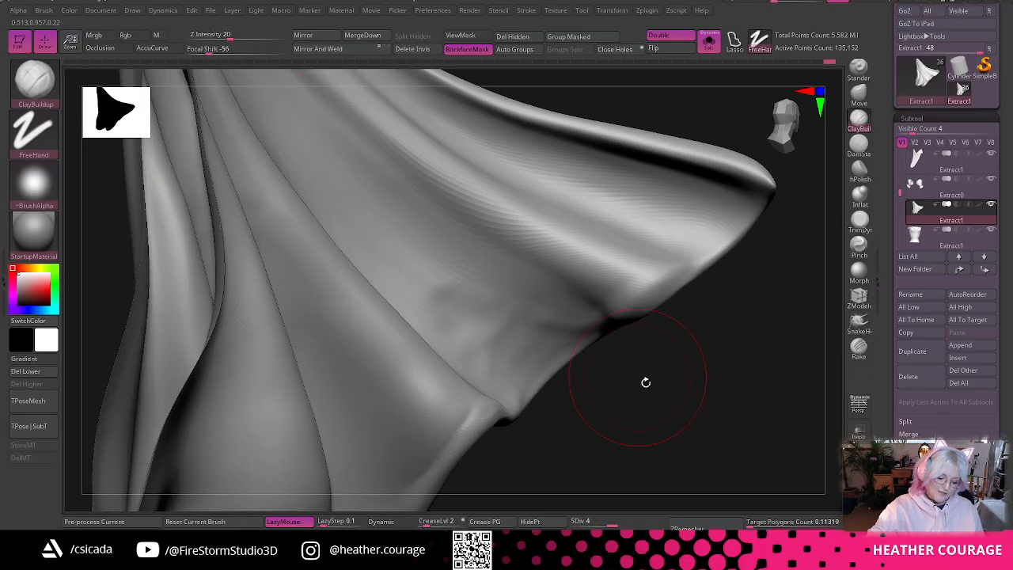
- Smooth the sculpted valley between the two long folds from the upper skirt down to the hem
alt+drag(644, 382, 631, 391)
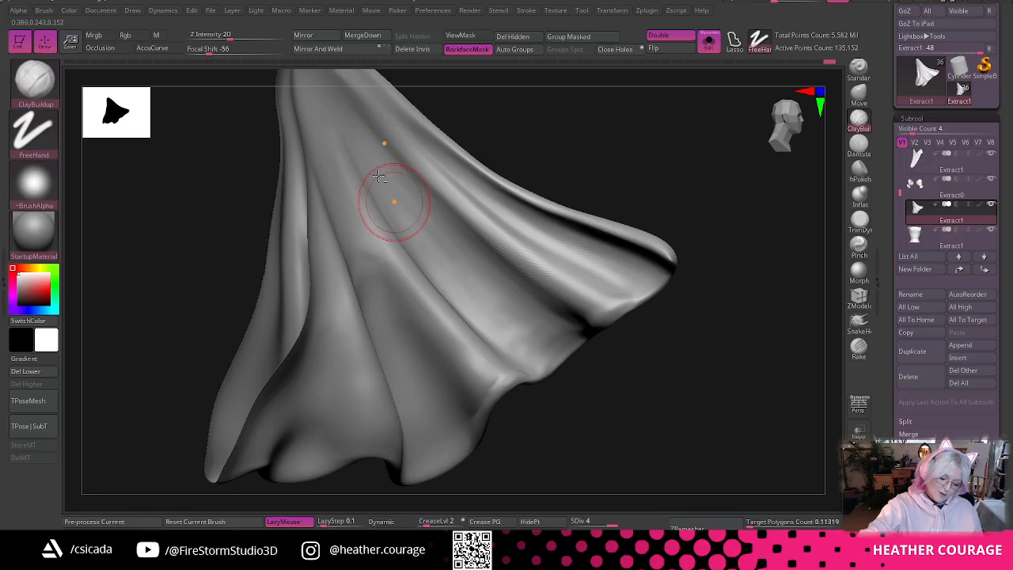
drag(662, 418, 637, 420)
shift+drag(391, 187, 365, 156)
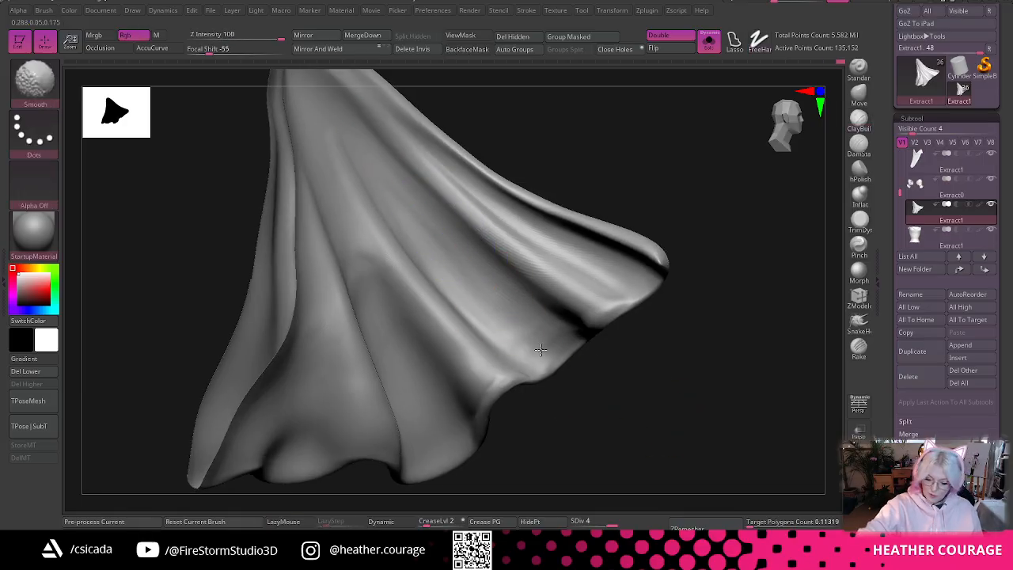
shift+drag(551, 350, 504, 292)
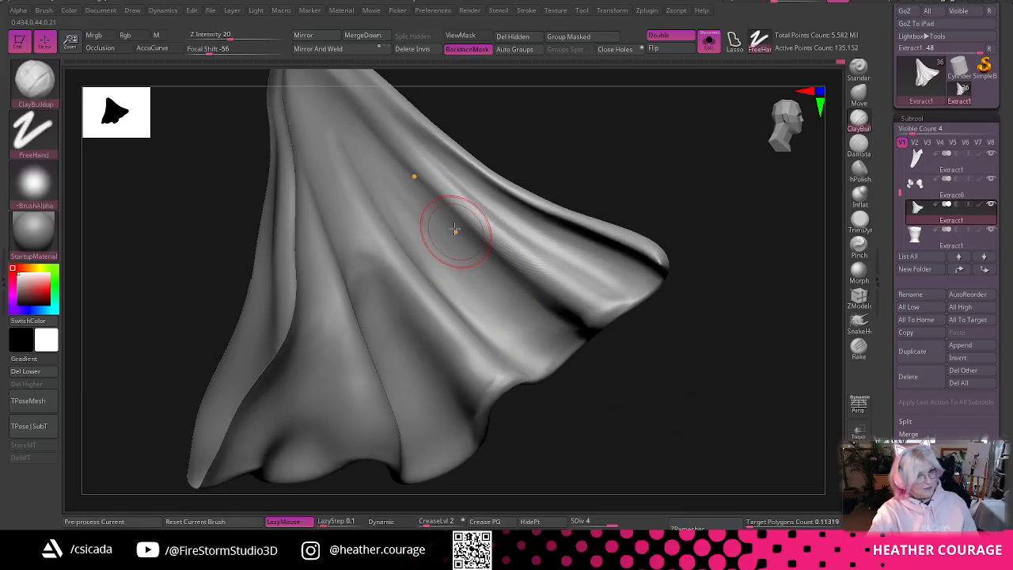
shift+drag(378, 154, 527, 314)
mouse_move(633, 396)
mouse_down()
mouse_move(669, 411)
mouse_move(705, 379)
mouse_move(700, 358)
mouse_move(658, 369)
mouse_move(673, 324)
mouse_move(736, 364)
mouse_move(695, 376)
mouse_move(532, 290)
mouse_up()
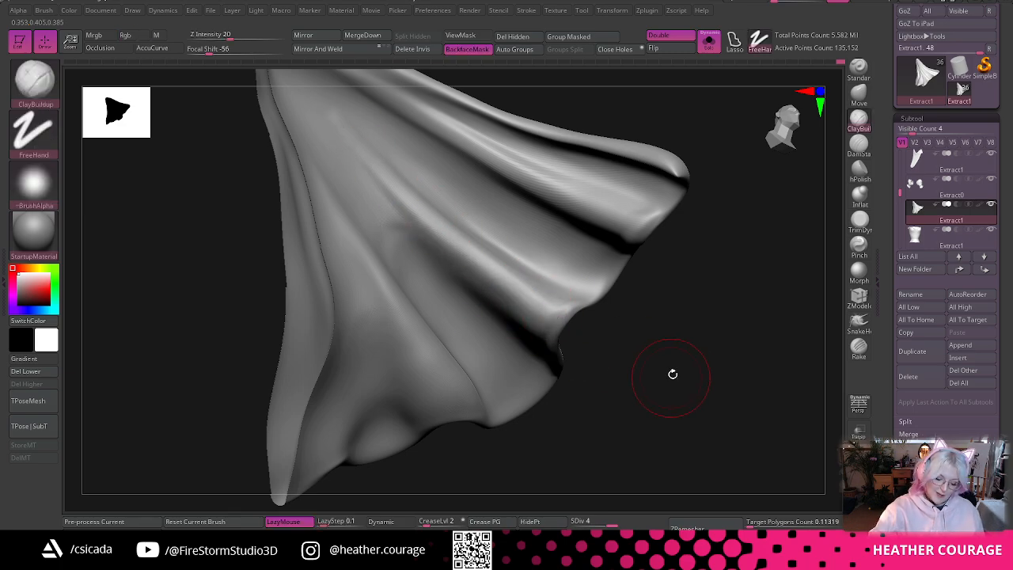
mouse_move(673, 374)
mouse_down()
mouse_move(583, 319)
mouse_move(516, 258)
mouse_up()
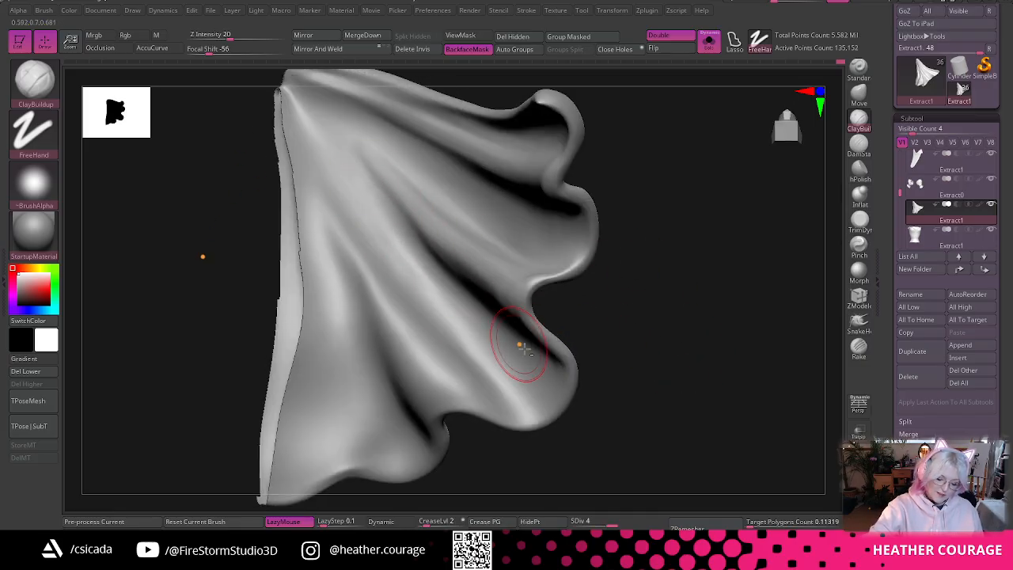
drag(640, 398, 464, 260)
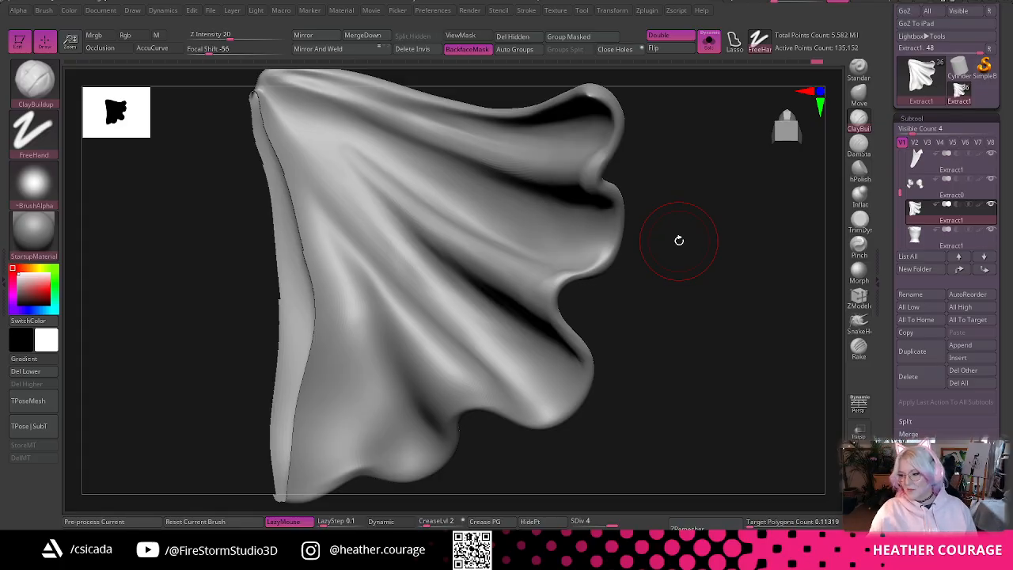
drag(728, 307, 644, 414)
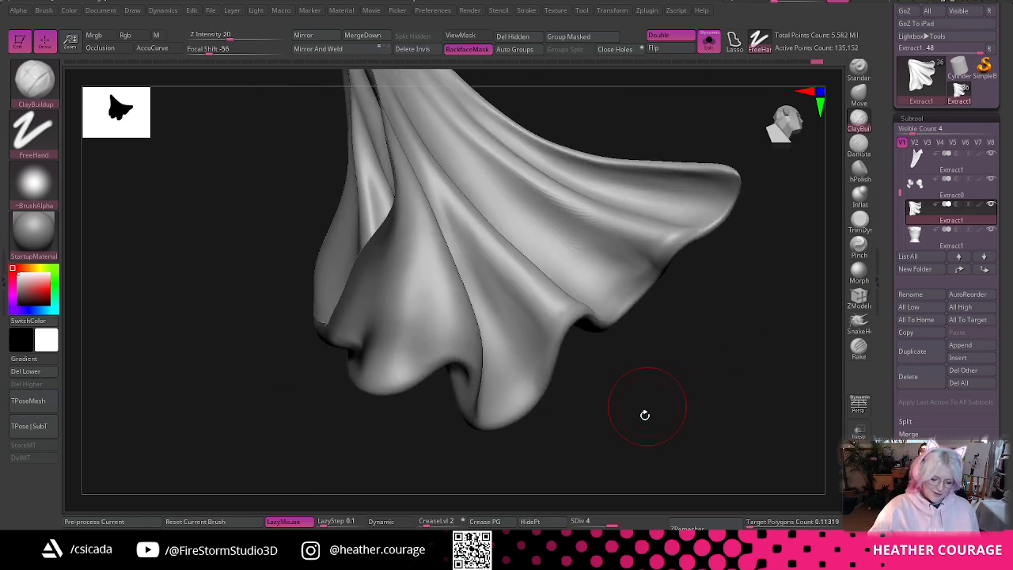
drag(558, 423, 477, 222)
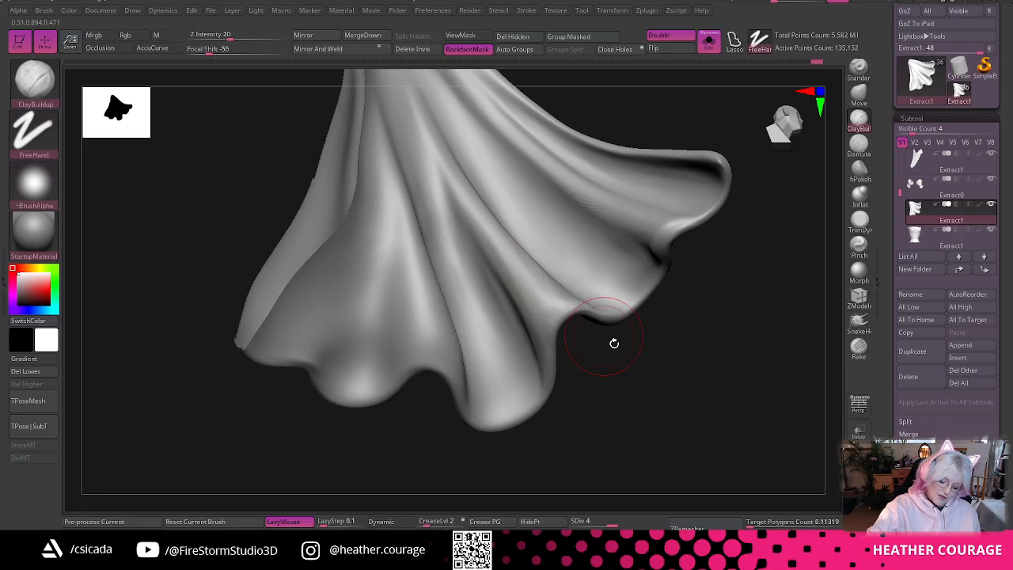
- Shape the central fold of the cloth with ClayBuildup strokes running down towards the wavy hem, smoothing the transitions
drag(612, 341, 575, 340)
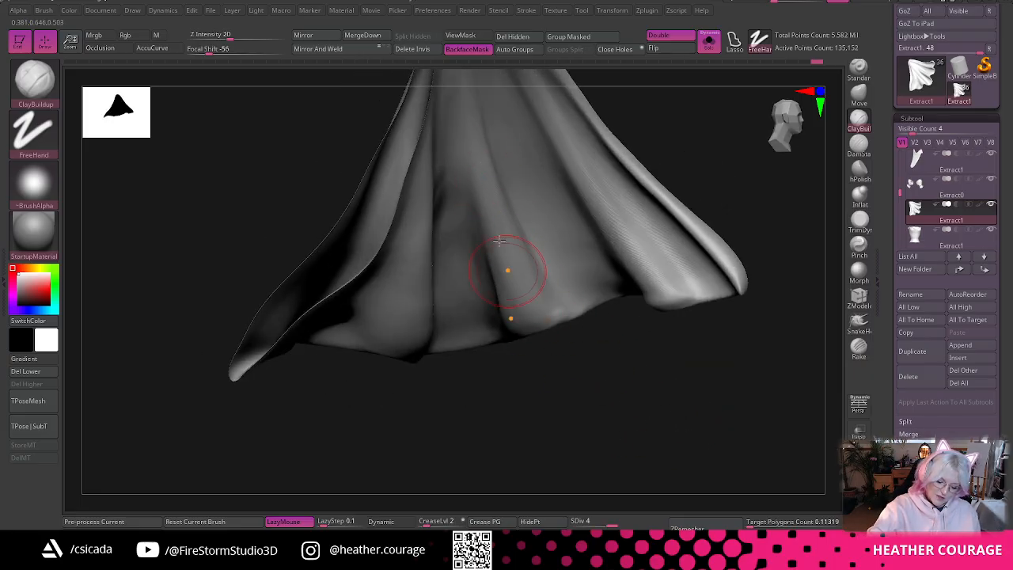
drag(599, 383, 524, 272)
key(shift)
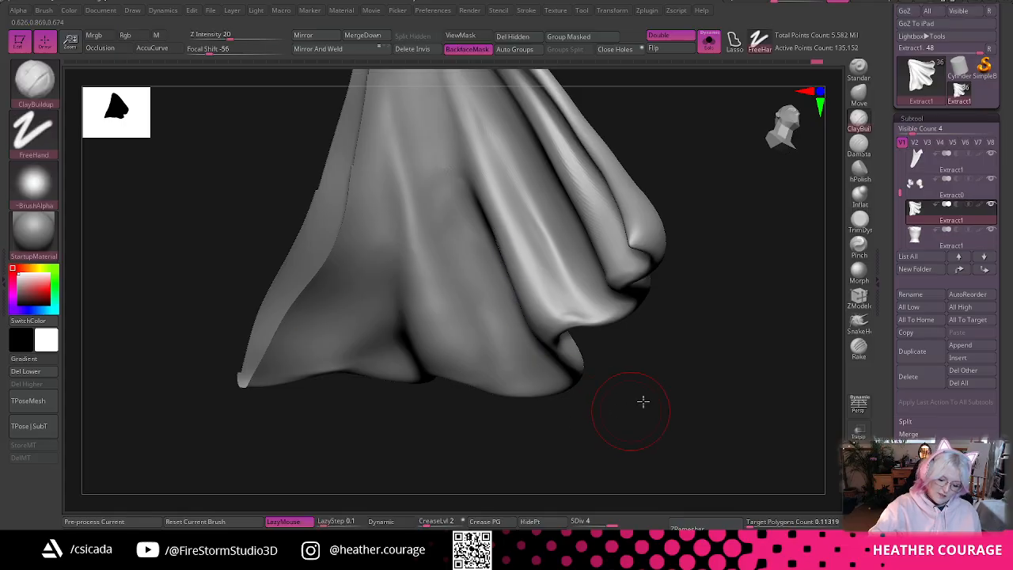
drag(641, 401, 501, 198)
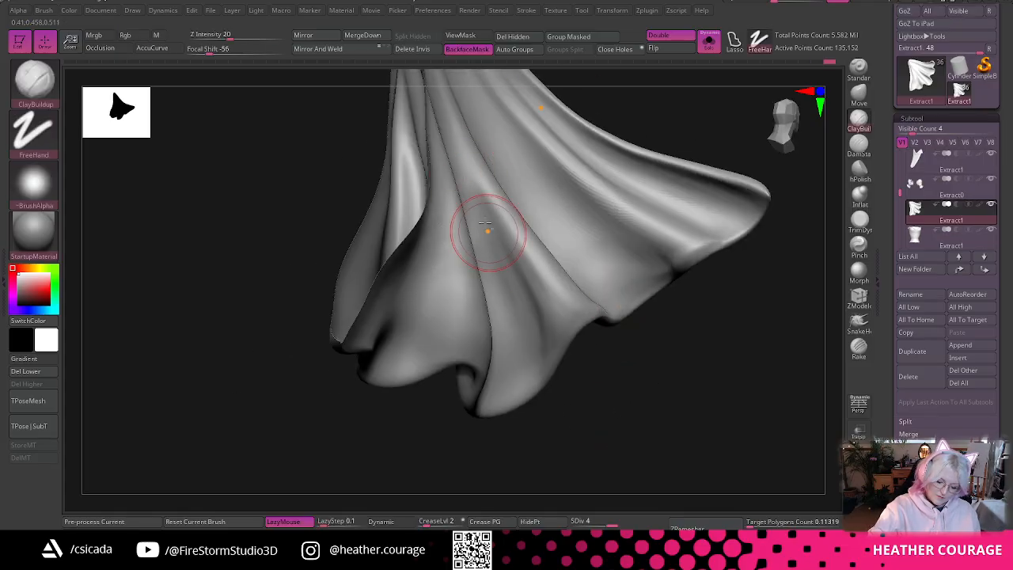
drag(613, 412, 493, 237)
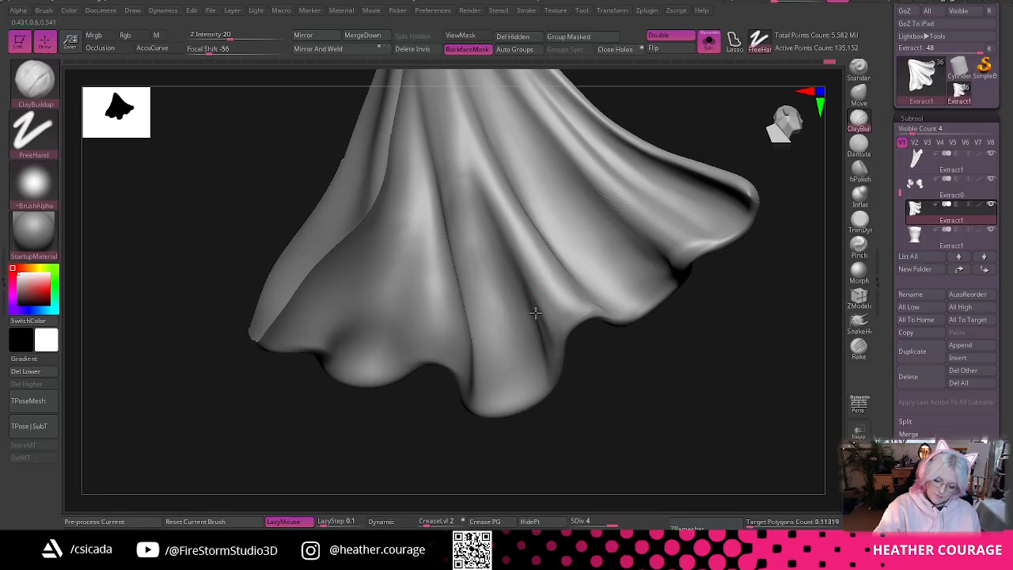
- Refine the crease beside the largest hem lobe with ClayBuildup and smooth the notch where it meets the hem
drag(695, 402, 689, 327)
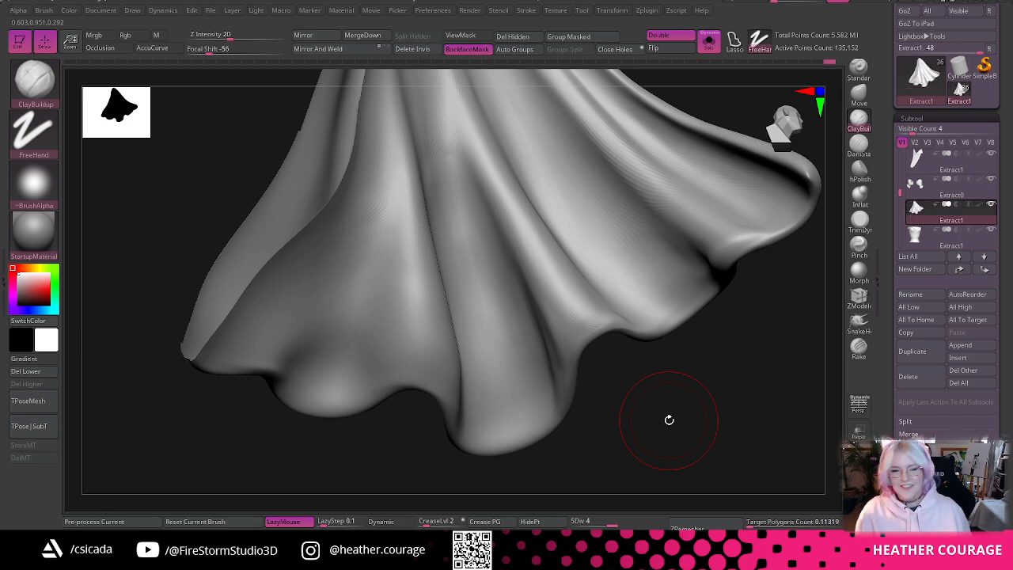
drag(701, 406, 714, 388)
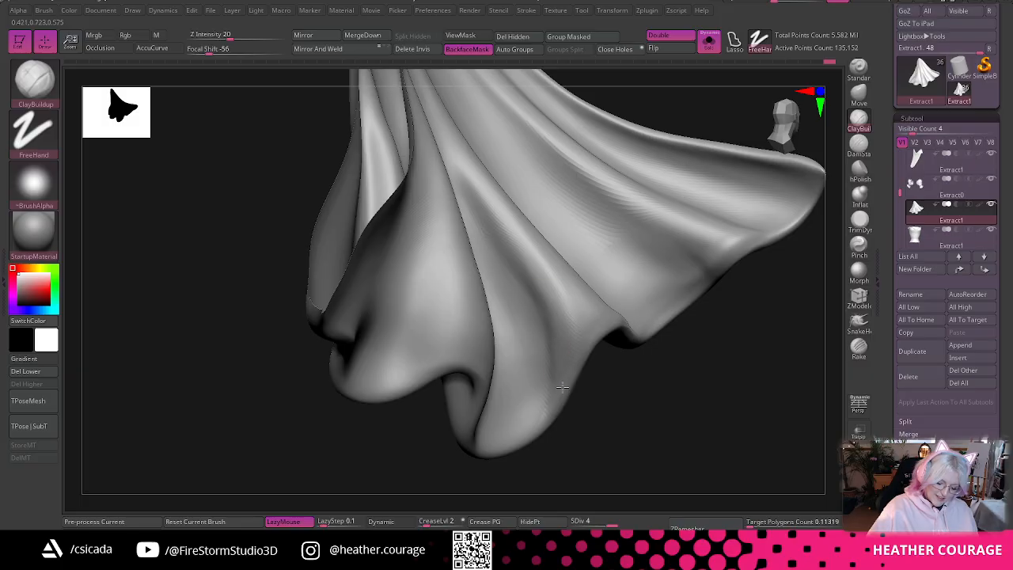
drag(675, 430, 624, 391)
drag(633, 436, 645, 407)
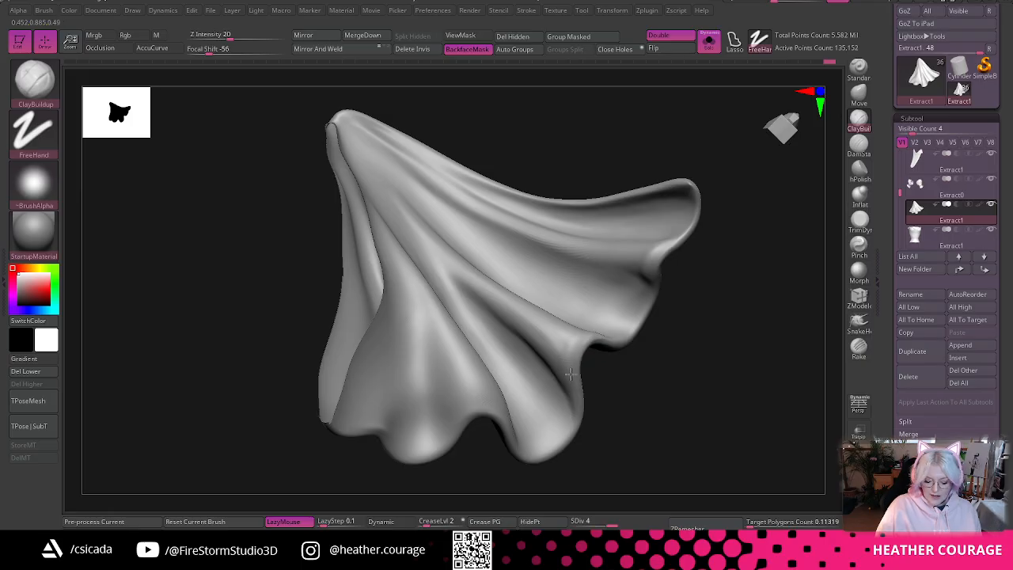
mouse_move(593, 389)
mouse_down()
mouse_move(666, 406)
mouse_move(678, 439)
mouse_up()
key(shift)
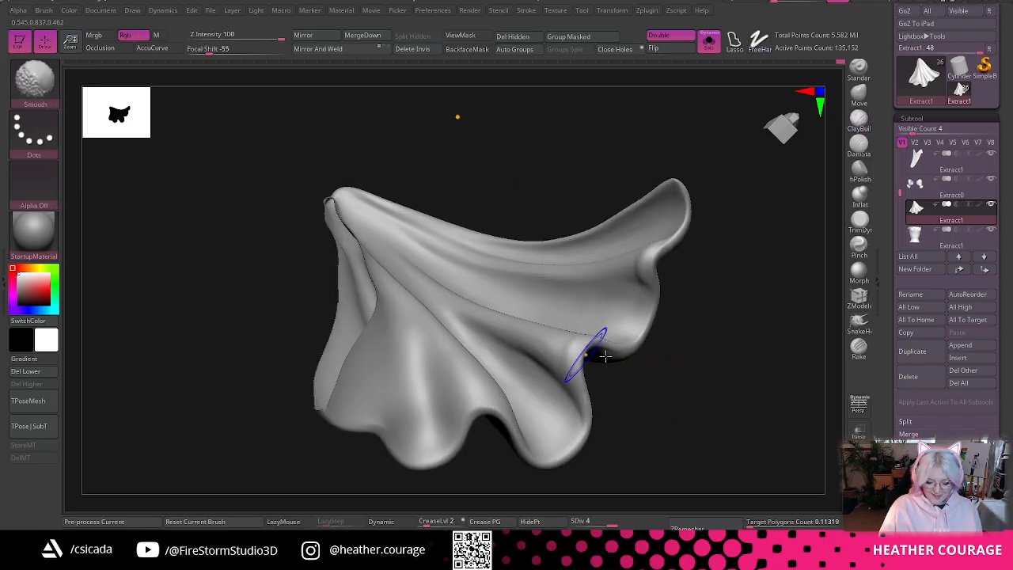
mouse_move(601, 356)
mouse_down()
mouse_move(667, 416)
mouse_move(669, 366)
mouse_move(656, 353)
mouse_move(674, 357)
mouse_move(768, 306)
mouse_move(728, 282)
mouse_move(690, 328)
mouse_move(685, 356)
mouse_up()
key(space)
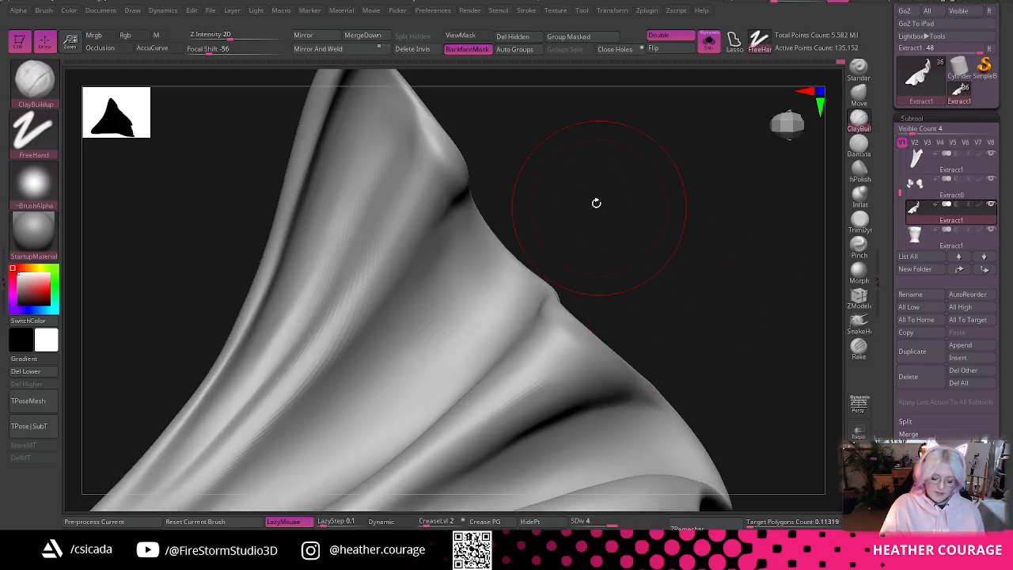
- Sculpt the folds and crease near the cloth's flared outer corner with ClayBuildup, and smooth them towards the edge
alt+drag(596, 204, 692, 221)
drag(496, 263, 477, 296)
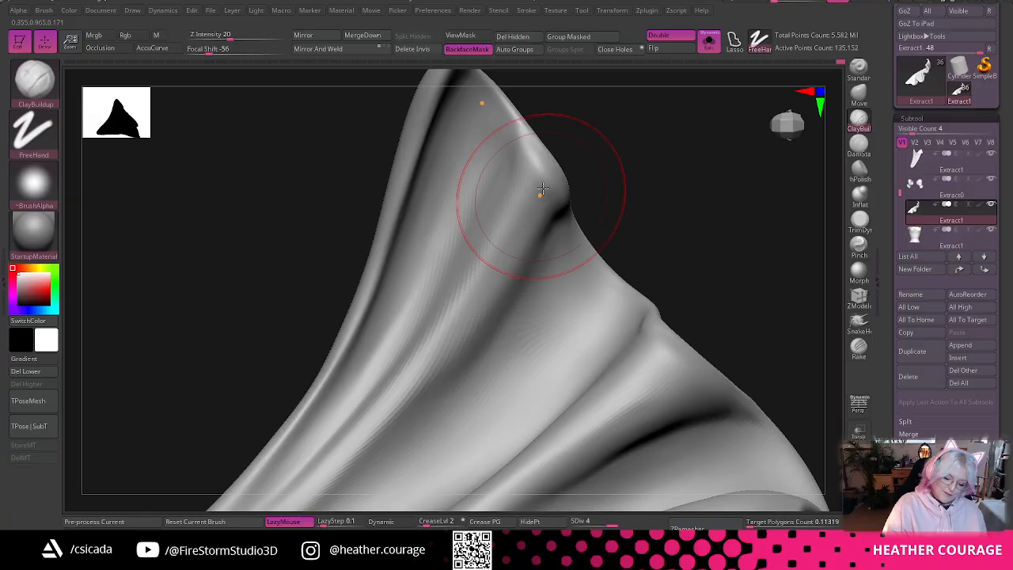
drag(681, 190, 694, 265)
drag(559, 201, 488, 327)
mouse_move(713, 265)
mouse_down()
mouse_move(728, 192)
mouse_move(649, 187)
mouse_move(637, 222)
mouse_move(565, 181)
mouse_up()
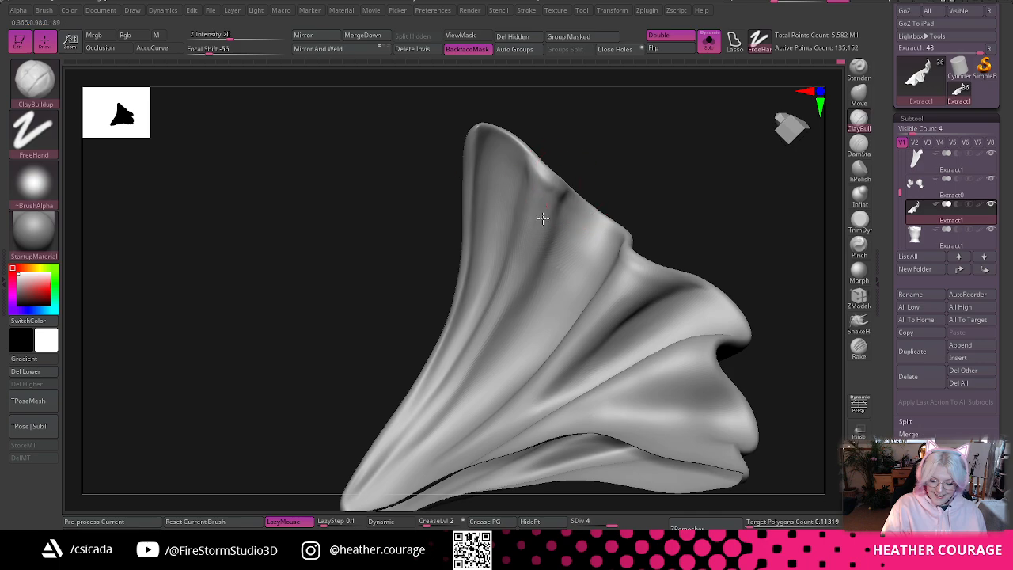
key(shift)
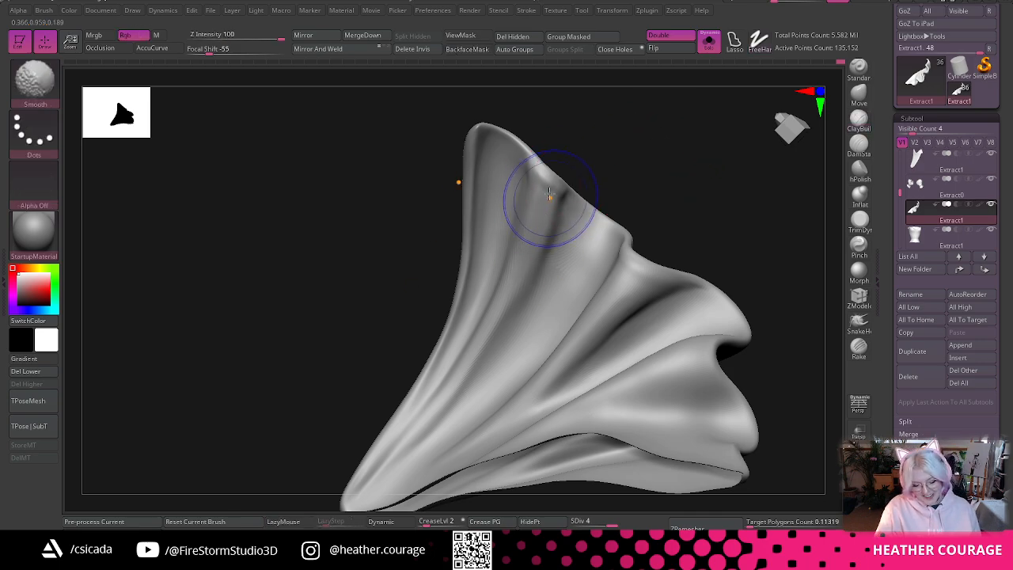
mouse_move(590, 199)
mouse_down()
mouse_move(672, 124)
mouse_move(683, 201)
mouse_move(730, 324)
mouse_move(697, 266)
mouse_move(633, 320)
mouse_up()
drag(568, 375, 656, 276)
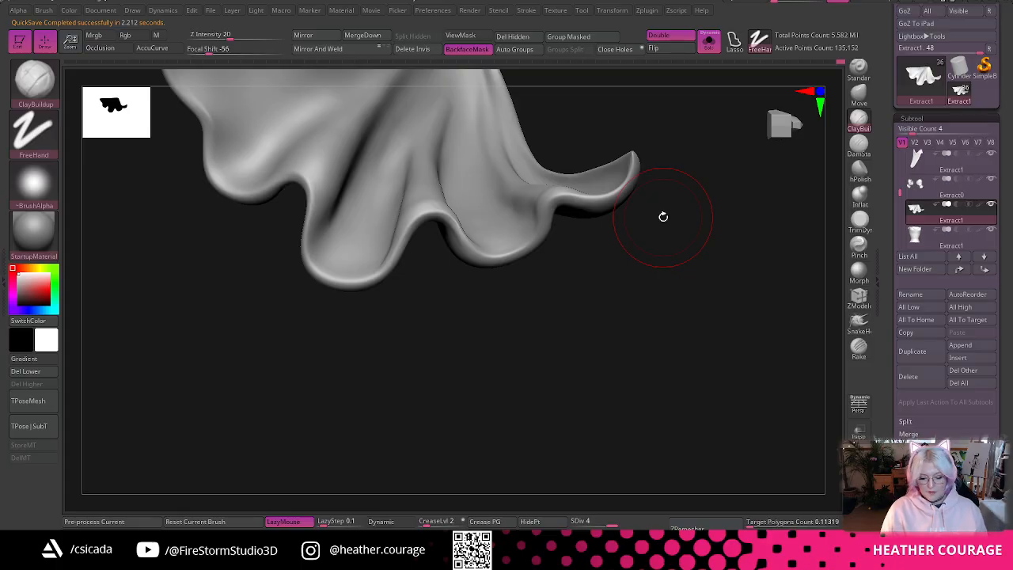
- Smooth the upper part of the long folds between the cut edge and the middle of the cloth
mouse_move(663, 216)
mouse_down()
mouse_move(639, 400)
mouse_move(610, 451)
mouse_up()
key(shift)
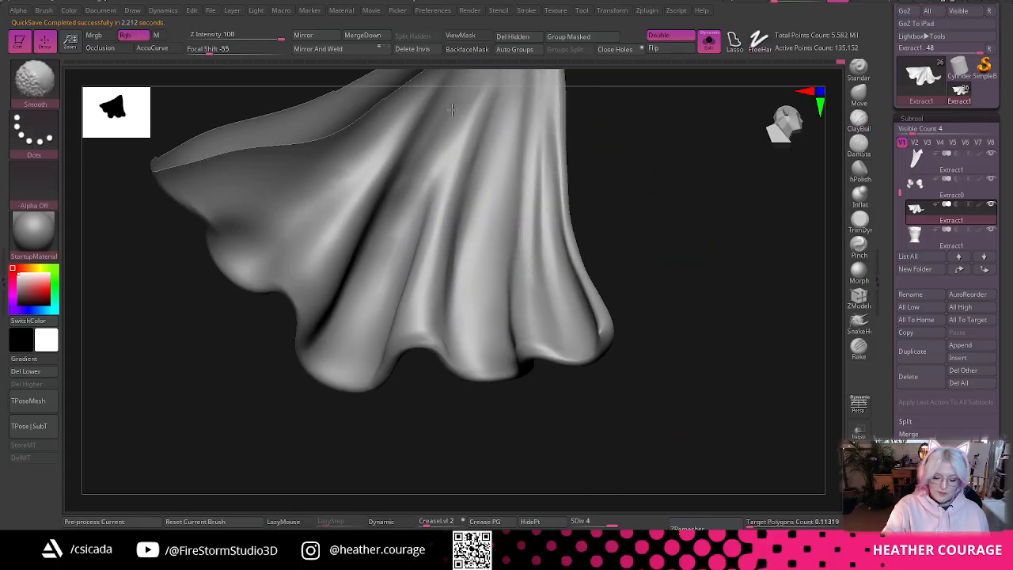
mouse_move(714, 213)
mouse_down()
mouse_move(707, 233)
mouse_move(687, 234)
mouse_up()
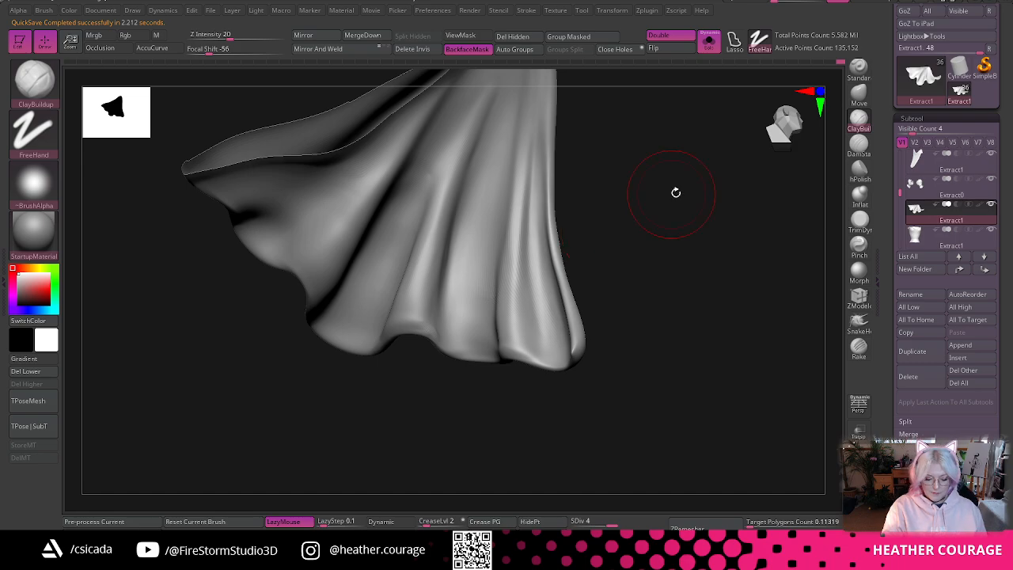
drag(676, 192, 558, 203)
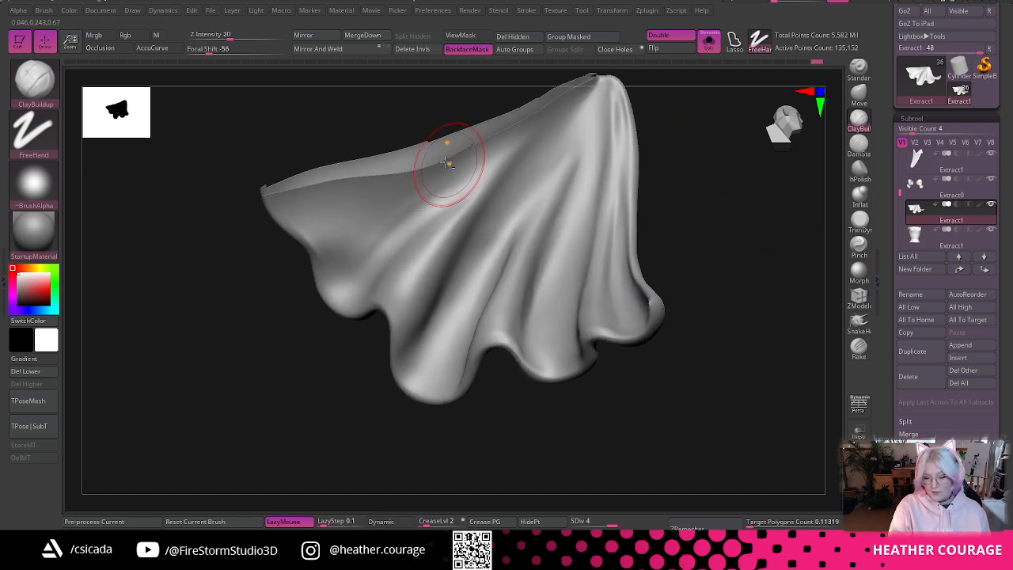
- Build up soft folds with ClayBuildup from the cut edge towards the smaller hem lobe beside it
drag(401, 219, 341, 283)
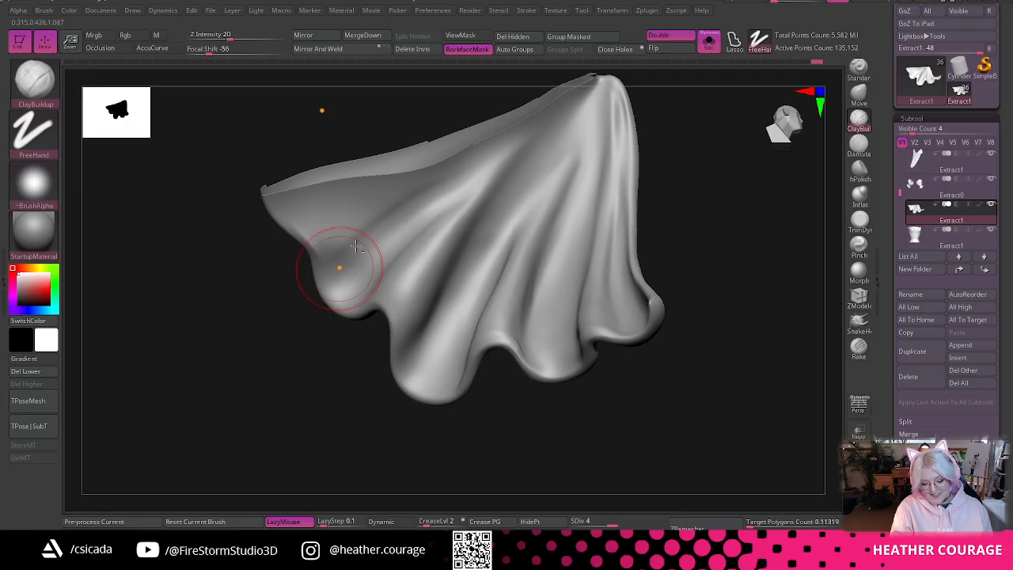
drag(778, 165, 741, 190)
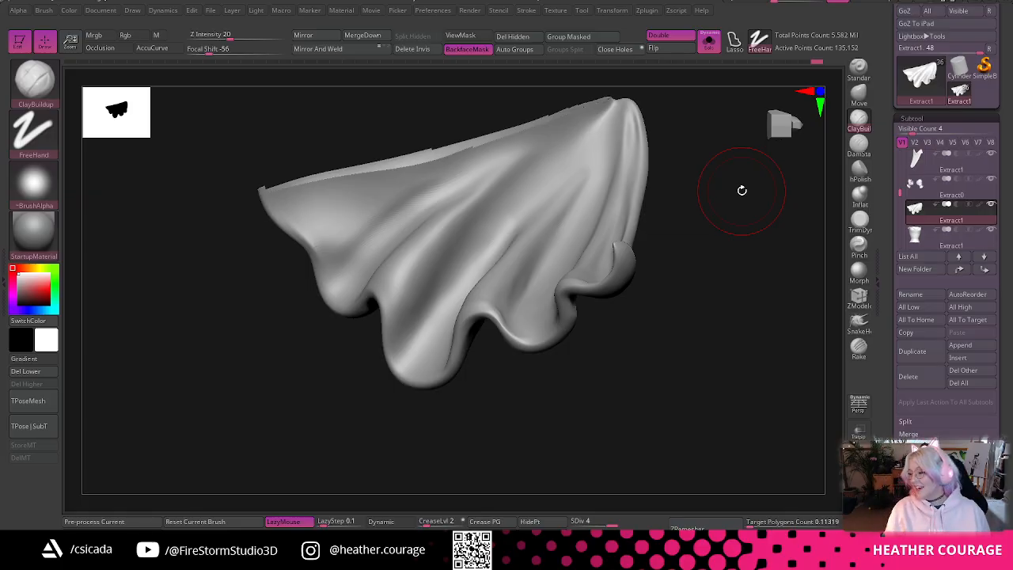
mouse_move(741, 190)
mouse_down()
mouse_move(704, 384)
mouse_move(724, 355)
mouse_move(710, 403)
mouse_move(716, 389)
mouse_move(482, 373)
mouse_up()
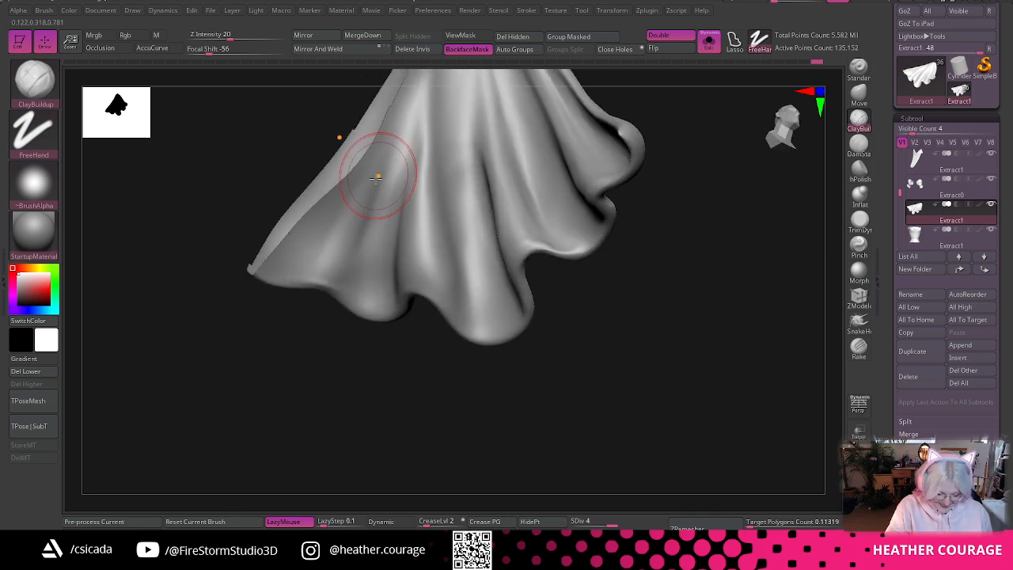
mouse_move(328, 321)
mouse_down()
mouse_move(360, 352)
mouse_move(357, 412)
mouse_move(337, 317)
mouse_up()
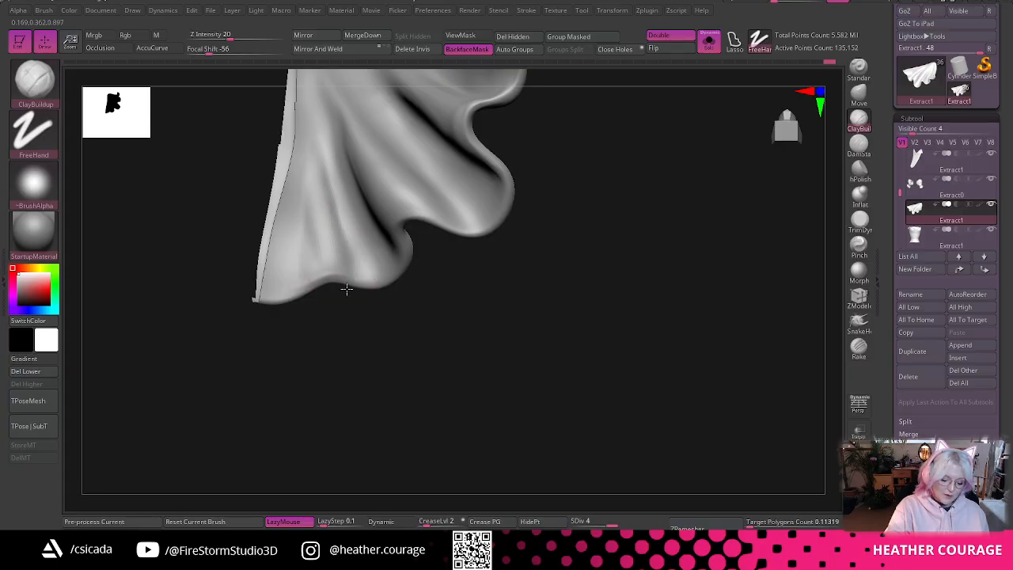
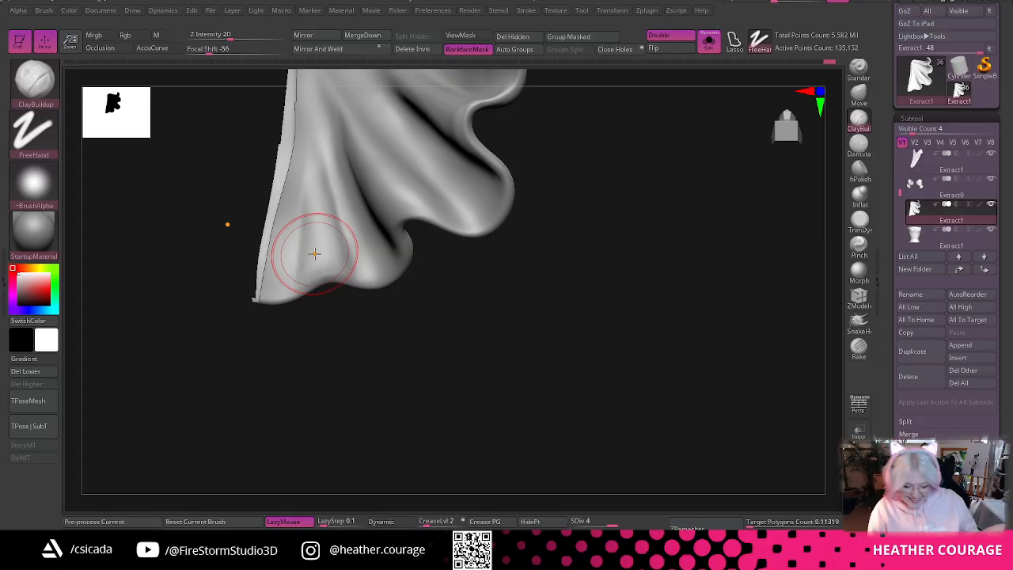
- Sculpt a narrow fold at the hem corner beside the cut edge and extend it upwards with ClayBuildup strokes
mouse_move(506, 380)
mouse_down()
mouse_move(530, 396)
mouse_move(546, 375)
mouse_move(549, 328)
mouse_move(586, 337)
mouse_move(470, 294)
mouse_up()
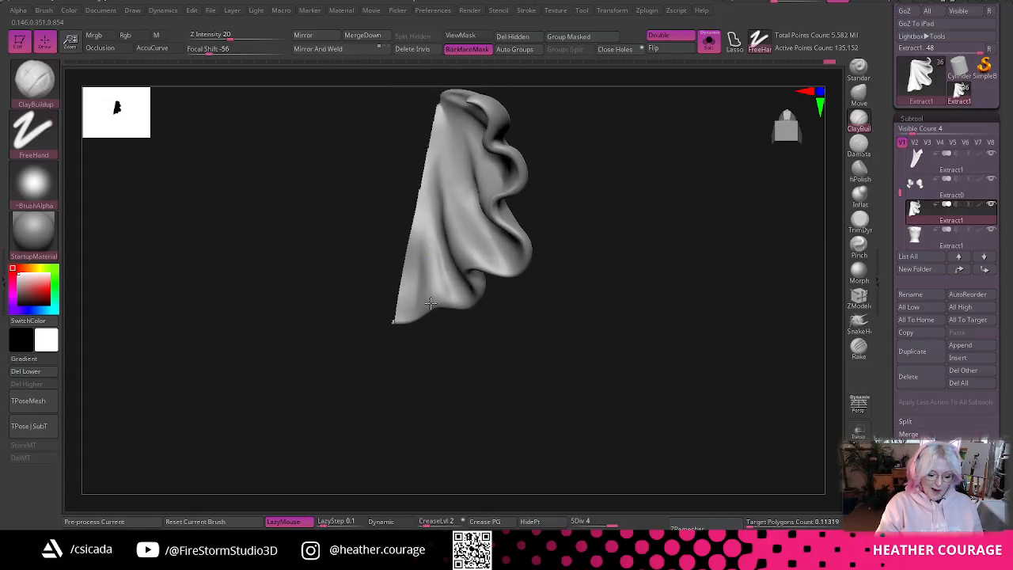
alt+drag(478, 380, 527, 369)
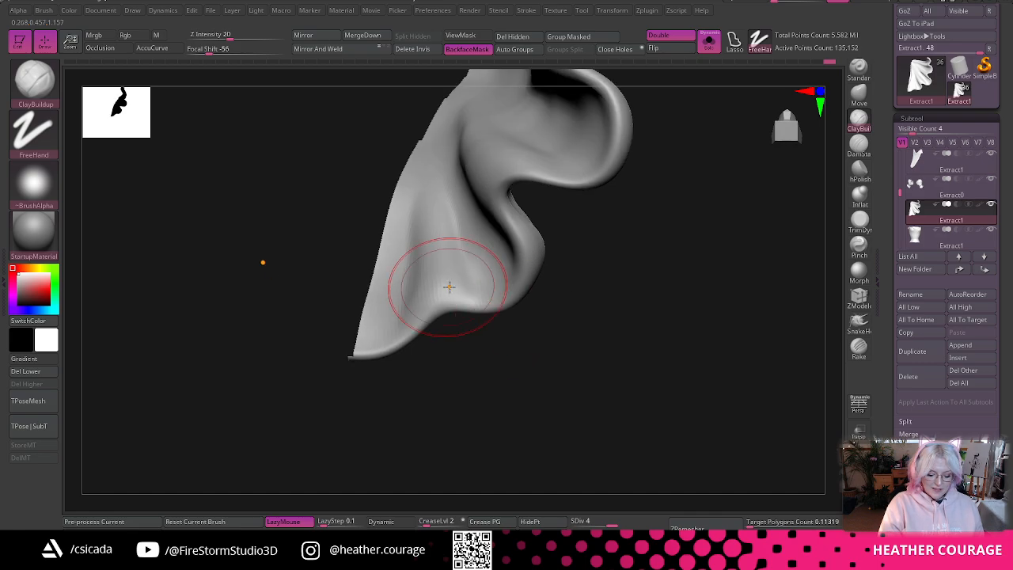
mouse_move(448, 290)
mouse_down()
mouse_move(428, 299)
mouse_move(442, 286)
mouse_up()
drag(452, 389, 501, 441)
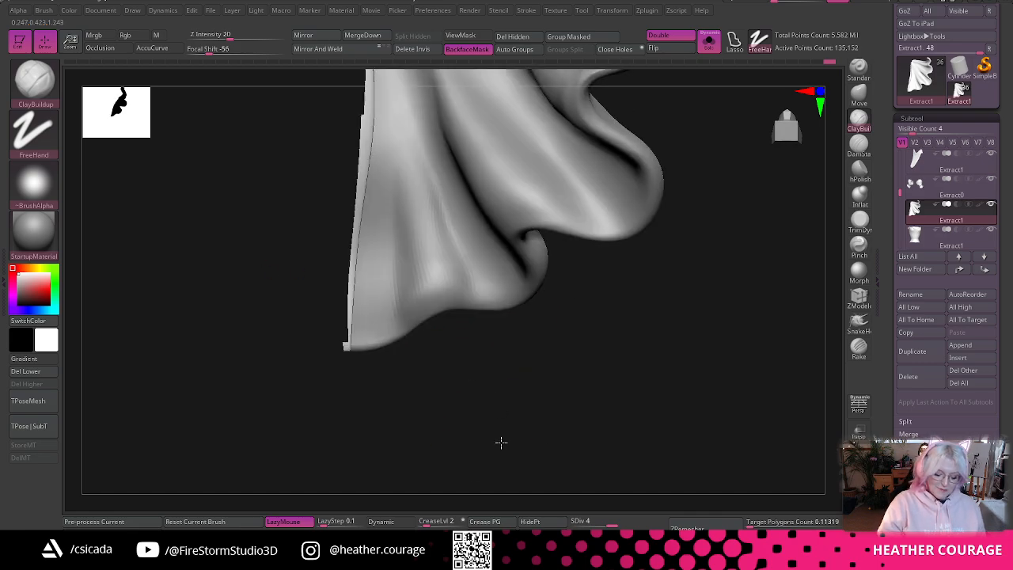
mouse_move(435, 265)
mouse_down()
mouse_move(413, 306)
mouse_move(415, 186)
mouse_up()
drag(441, 283, 447, 206)
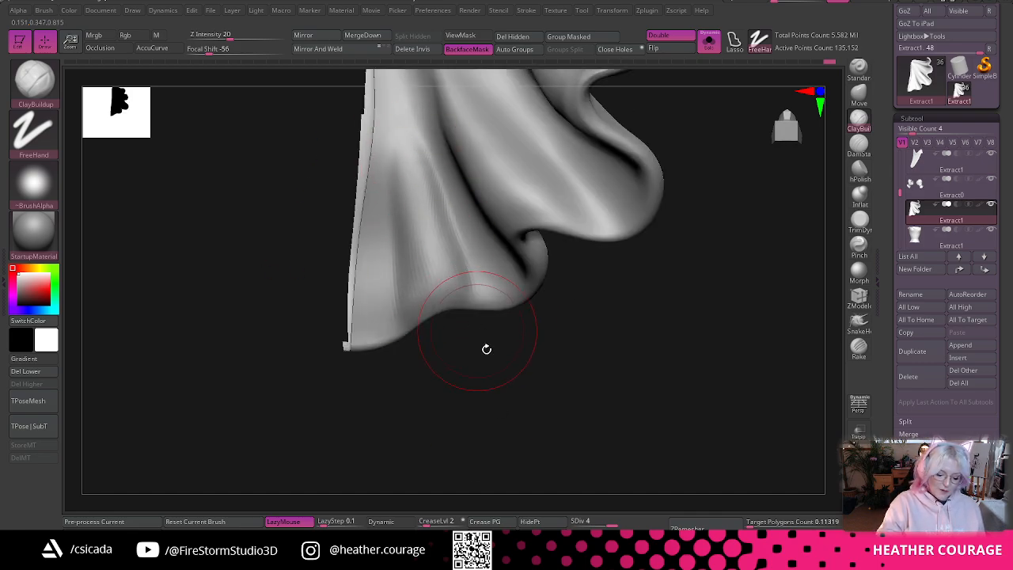
mouse_move(486, 348)
mouse_down()
mouse_move(583, 328)
mouse_move(584, 385)
mouse_up()
drag(431, 138, 522, 277)
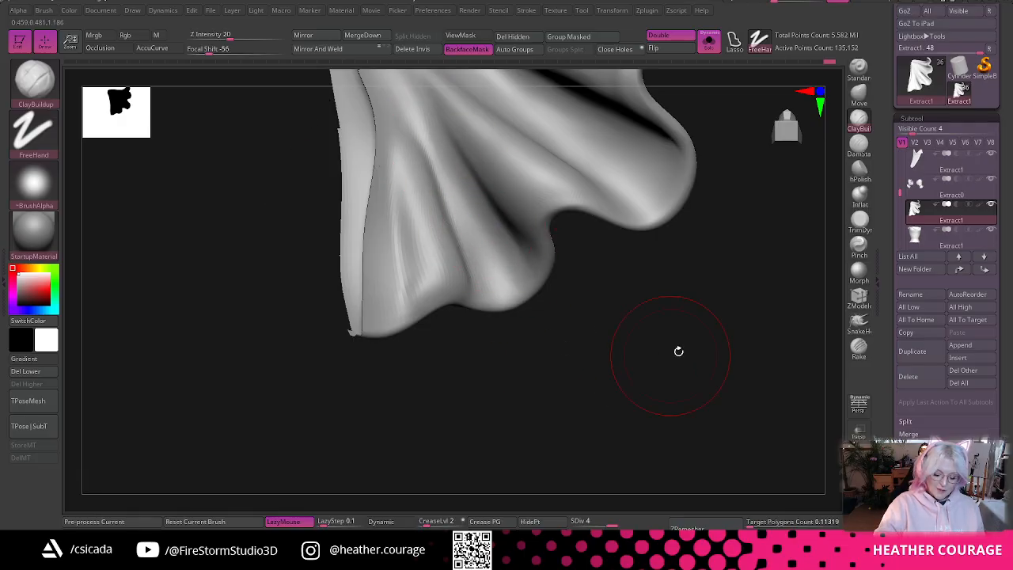
- Reveal the hidden part of the cloth, check the whole shape from the front, and isolate the working part again
mouse_move(678, 350)
mouse_down()
mouse_move(658, 144)
mouse_move(735, 230)
mouse_move(689, 416)
mouse_up()
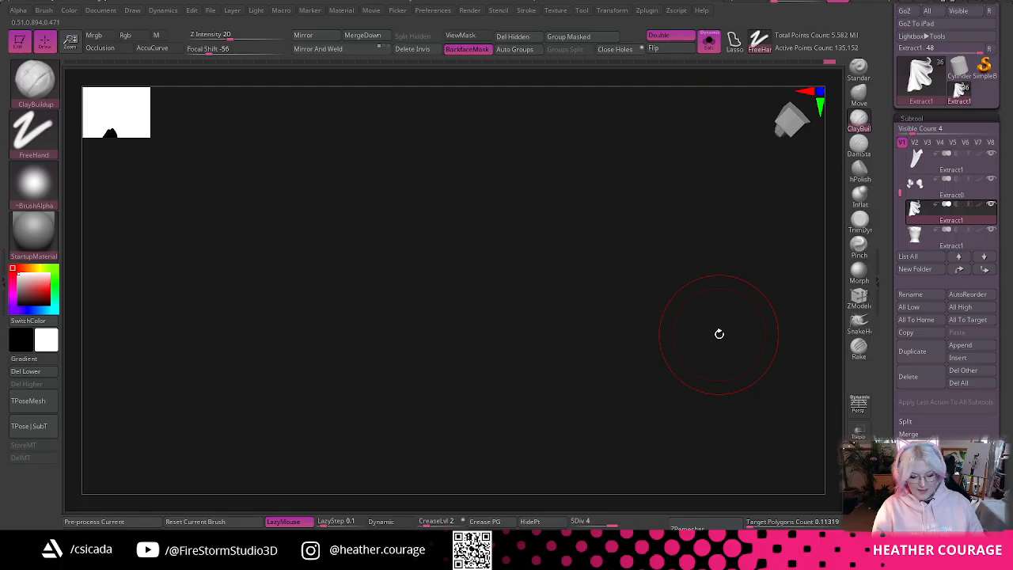
drag(788, 118, 796, 163)
drag(685, 294, 701, 190)
drag(712, 255, 736, 240)
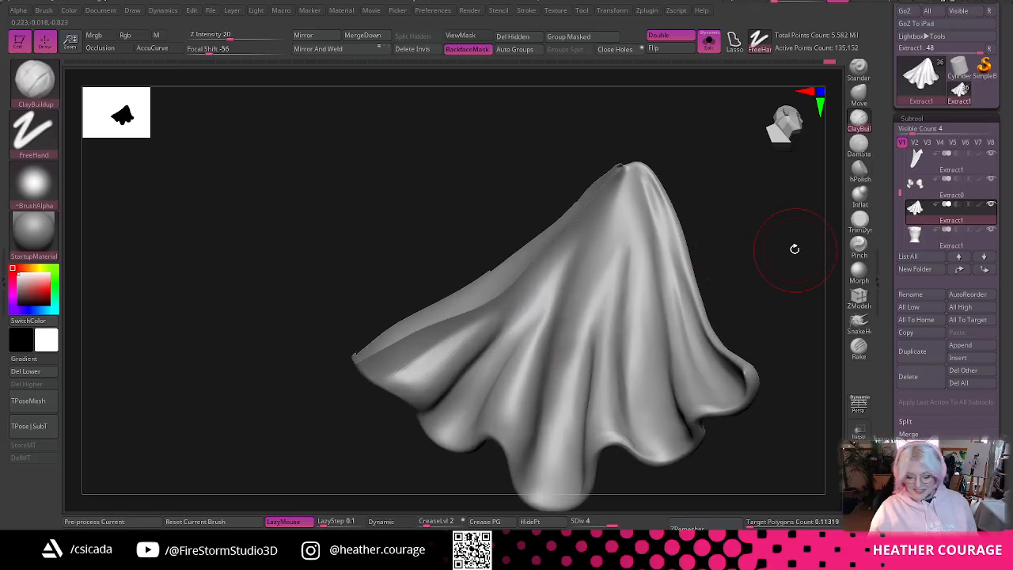
mouse_move(760, 244)
mouse_down()
mouse_move(748, 233)
mouse_move(705, 317)
mouse_up()
right_click(748, 235)
drag(603, 486, 738, 269)
drag(668, 217, 521, 95)
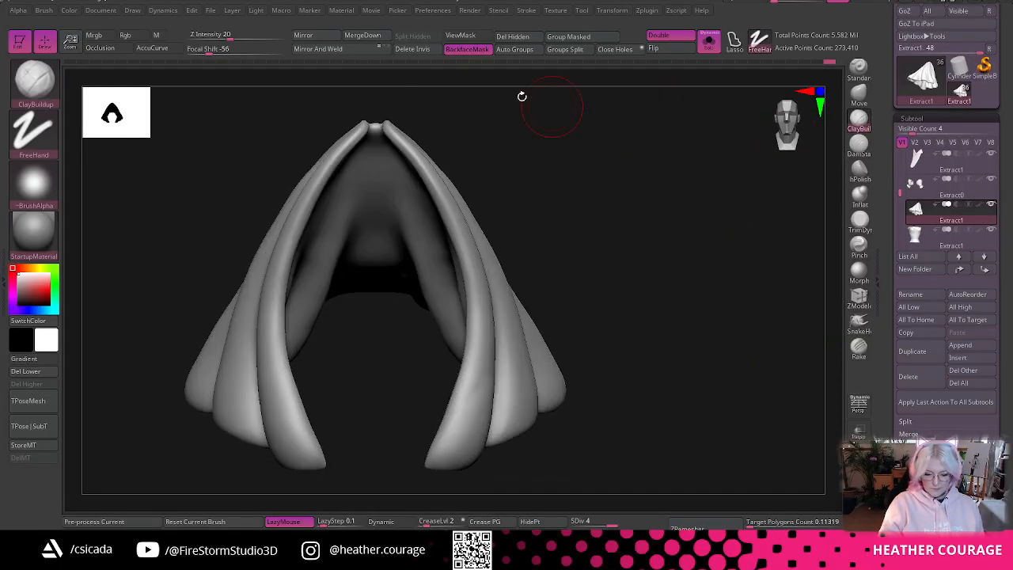
drag(418, 103, 577, 371)
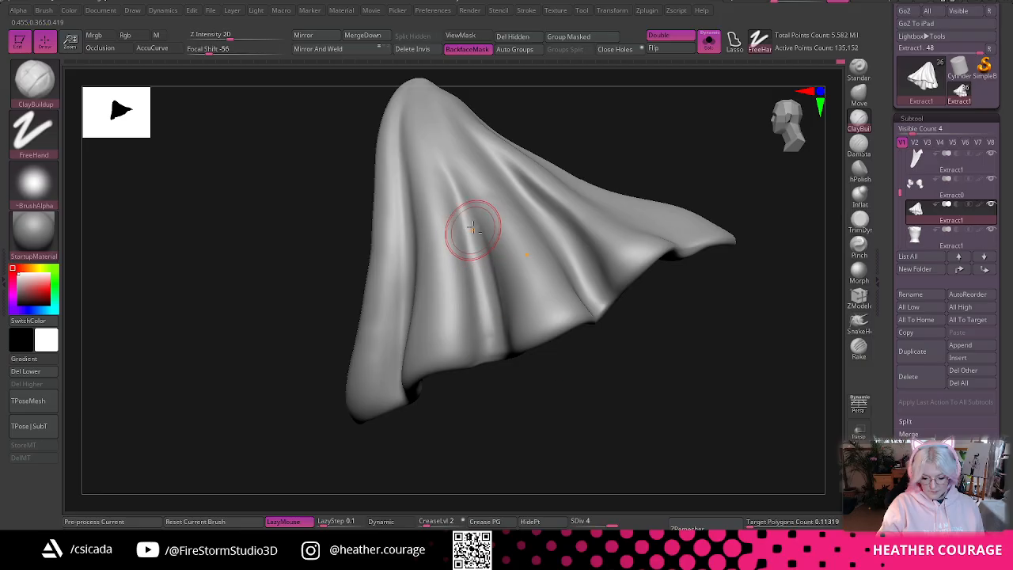
- Adjust the brush size and build up the narrow fold in the middle of the cloth down to the hem with ClayBuildup
key(space)
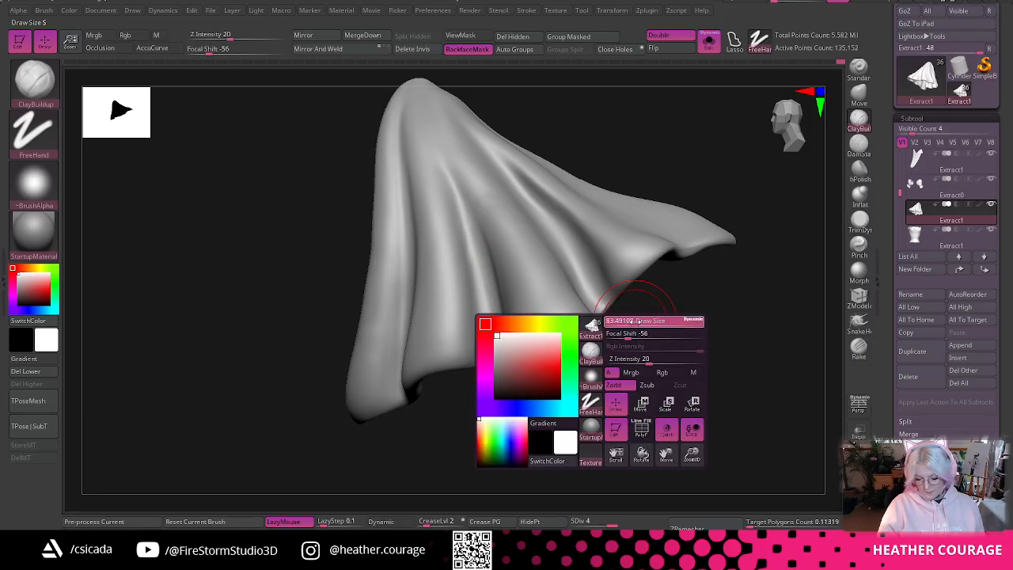
drag(611, 336, 616, 332)
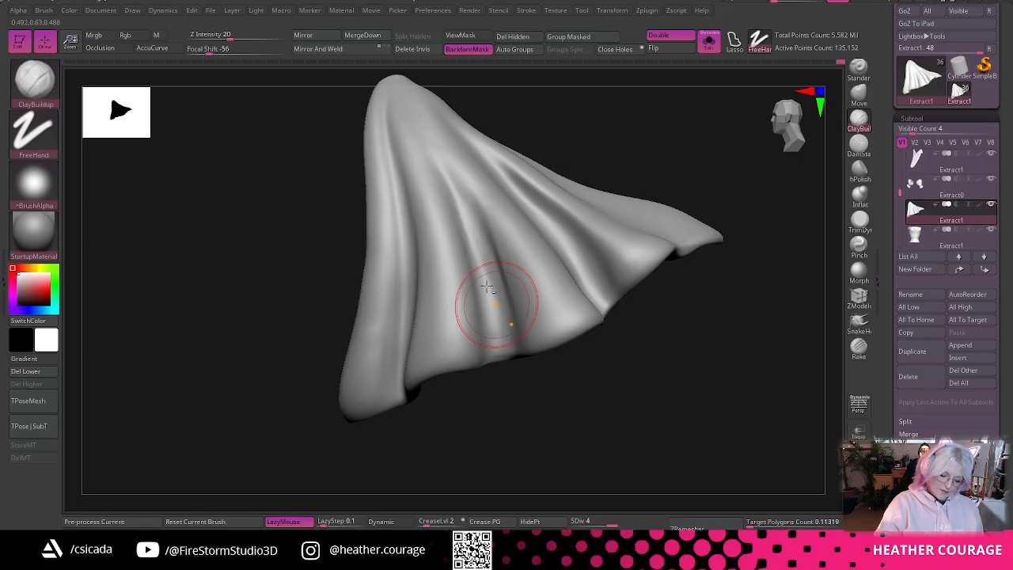
drag(574, 436, 464, 287)
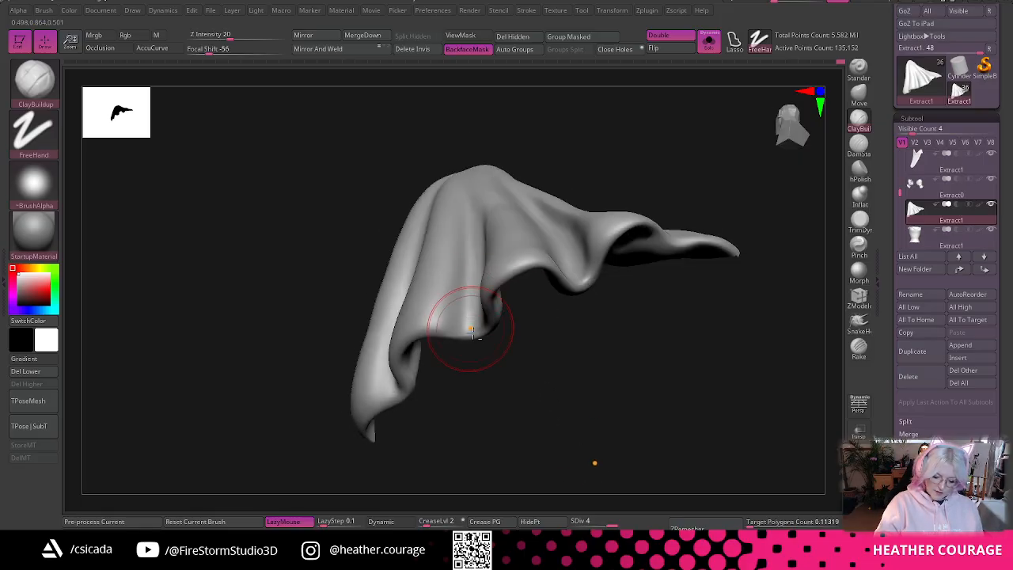
drag(470, 323, 503, 343)
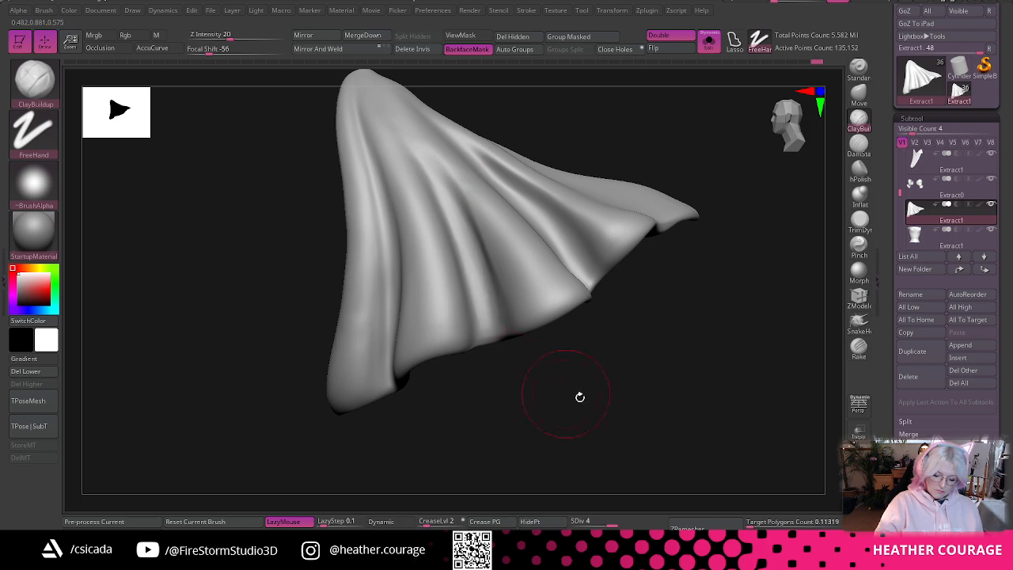
mouse_move(580, 398)
mouse_down()
mouse_move(579, 407)
mouse_move(554, 273)
mouse_up()
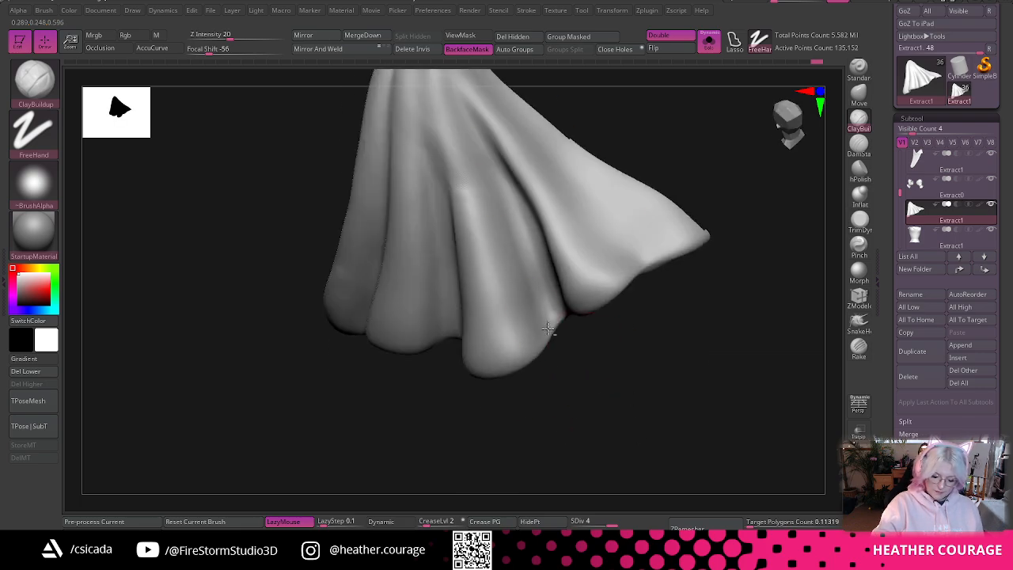
right_drag(572, 310, 554, 242)
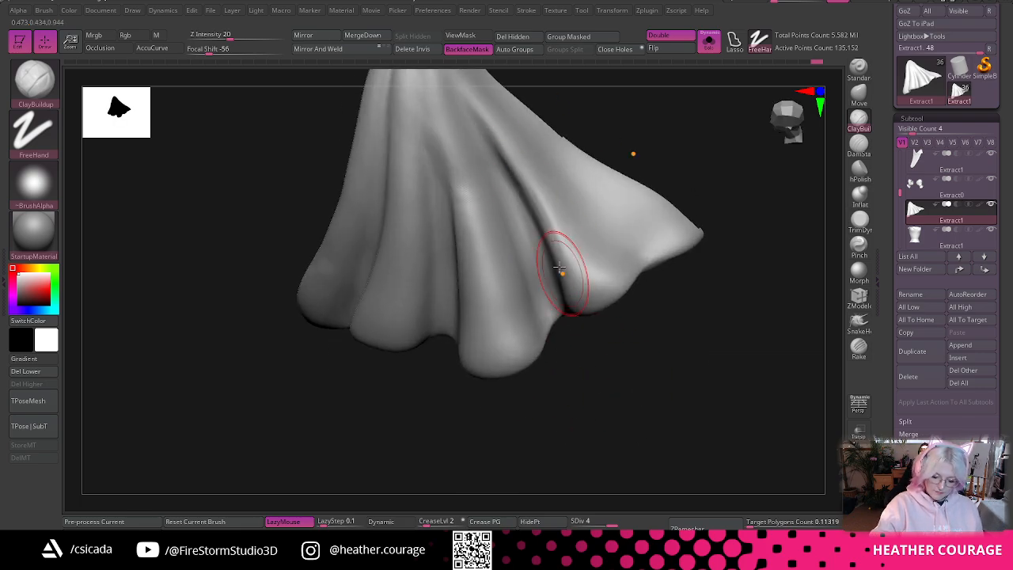
- Build up parallel ridges with ClayBuildup along the narrow folds near the cut edge, from mid-height down to the hem
mouse_move(692, 352)
mouse_down()
mouse_move(631, 382)
mouse_move(703, 361)
mouse_move(696, 384)
mouse_move(668, 360)
mouse_move(586, 227)
mouse_move(464, 203)
mouse_up()
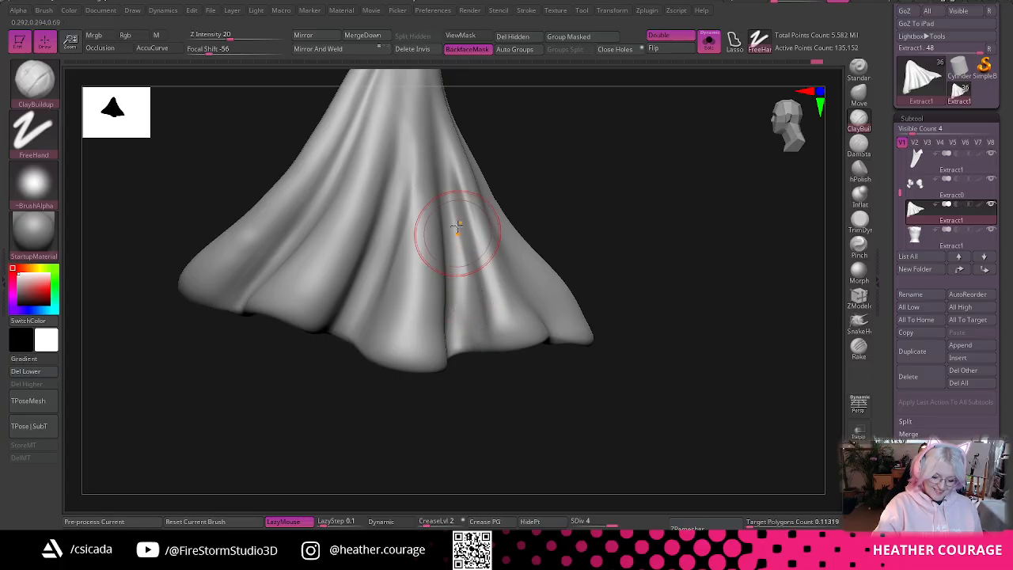
drag(639, 137, 640, 118)
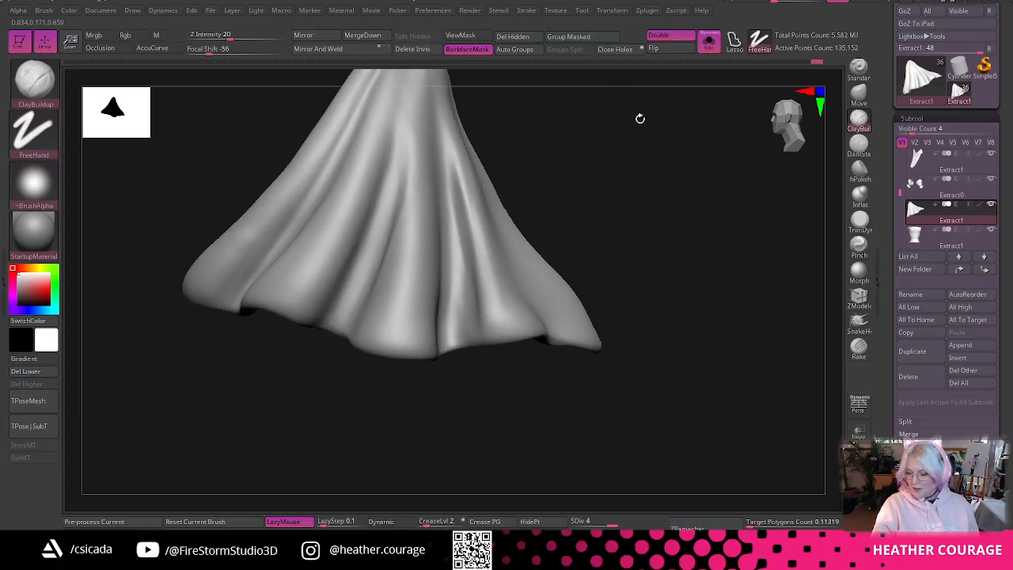
drag(641, 169, 656, 176)
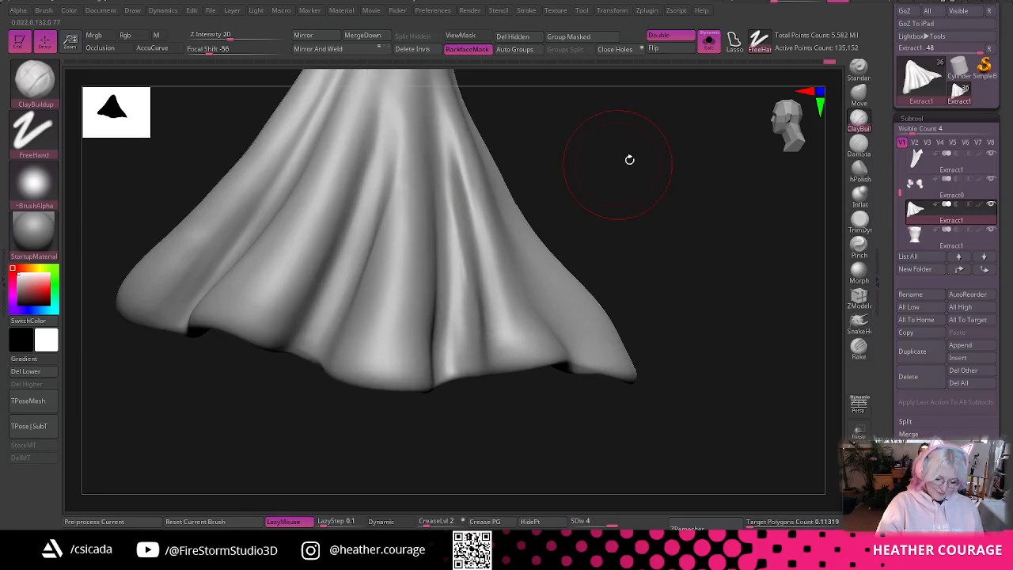
drag(629, 160, 635, 168)
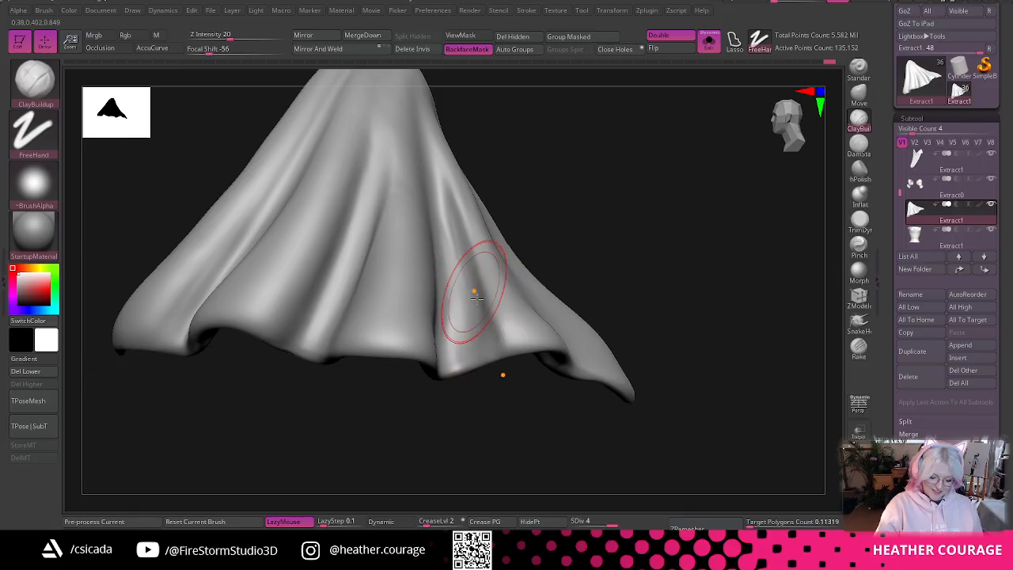
drag(642, 165, 651, 194)
mouse_move(484, 233)
mouse_down()
mouse_move(500, 372)
mouse_move(495, 364)
mouse_up()
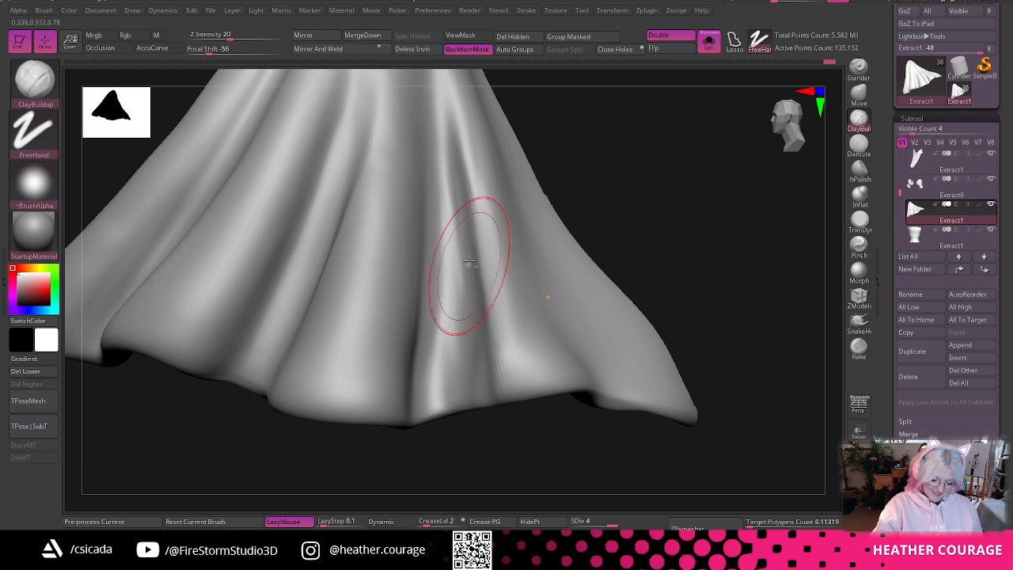
drag(470, 264, 498, 380)
drag(457, 176, 503, 396)
drag(478, 235, 502, 360)
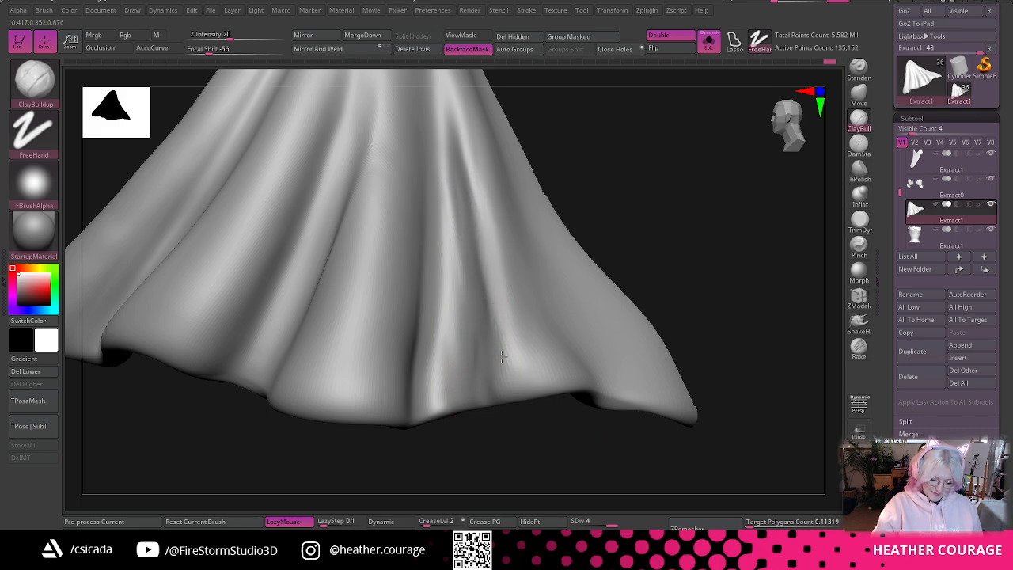
drag(448, 140, 450, 221)
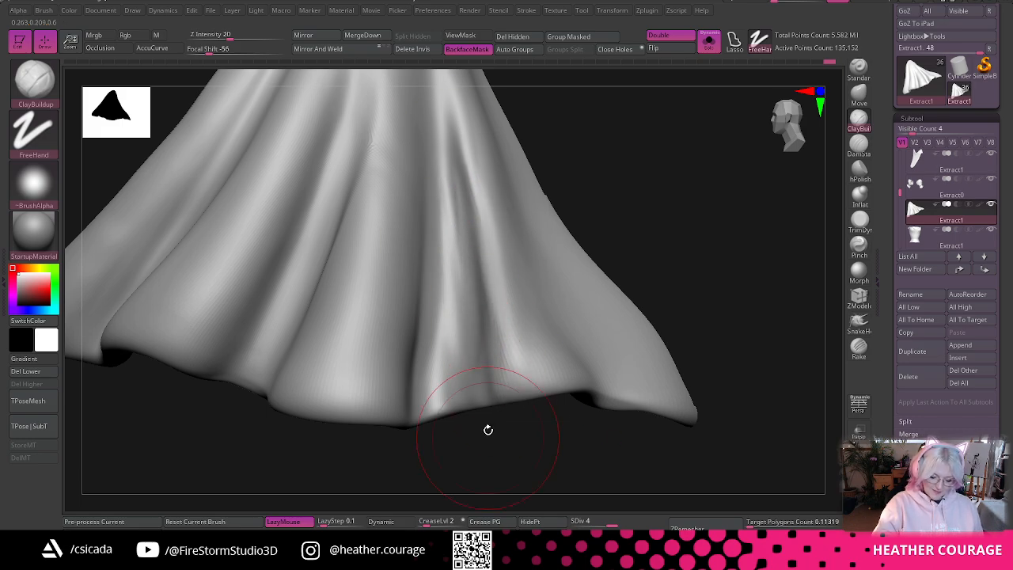
- Smooth the new ridges near the hem and blend them into the neighbouring folds
mouse_move(485, 428)
mouse_down()
mouse_move(678, 124)
mouse_move(650, 194)
mouse_up()
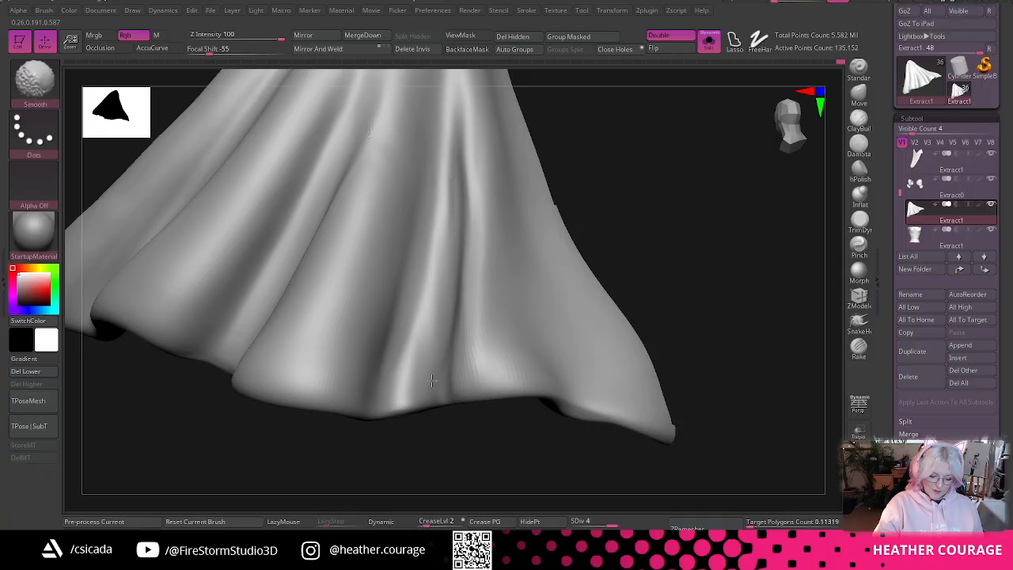
drag(673, 146, 615, 129)
mouse_move(402, 118)
mouse_down()
mouse_move(360, 221)
mouse_move(274, 373)
mouse_up()
mouse_move(609, 130)
mouse_down()
mouse_move(667, 165)
mouse_move(653, 219)
mouse_move(441, 327)
mouse_up()
mouse_move(471, 192)
mouse_down()
mouse_move(446, 193)
mouse_move(496, 269)
mouse_up()
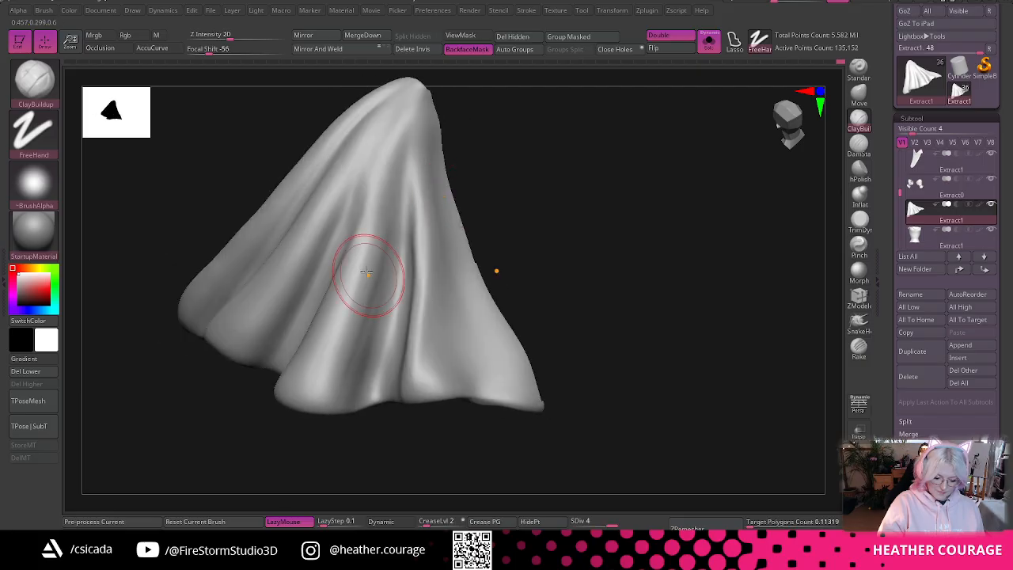
- Build up the wide fold above the rounded hem lobe and smooth it up towards mid-height
drag(317, 374, 328, 340)
shift+drag(311, 380, 367, 230)
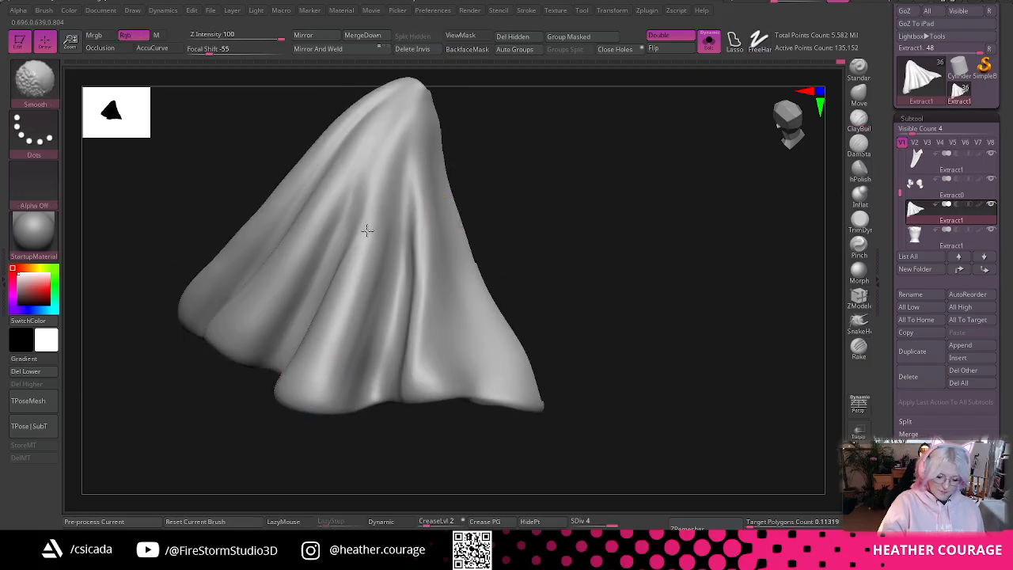
mouse_move(554, 211)
mouse_down()
mouse_move(493, 228)
mouse_move(587, 264)
mouse_move(556, 204)
mouse_move(565, 230)
mouse_move(567, 198)
mouse_move(659, 224)
mouse_move(633, 253)
mouse_up()
mouse_move(339, 199)
mouse_down()
mouse_move(642, 118)
mouse_move(551, 246)
mouse_up()
- Select the Move brush, enlarge it, and reshape the curled hem edge into a wider, softer curve
mouse_move(485, 259)
alt+mouse_down()
mouse_move(497, 280)
mouse_move(633, 262)
mouse_move(692, 270)
mouse_move(661, 272)
mouse_move(669, 160)
mouse_move(610, 246)
mouse_move(651, 260)
alt+mouse_up()
key(space)
key(b)
key(m)
key(v)
key(space)
drag(719, 210, 731, 210)
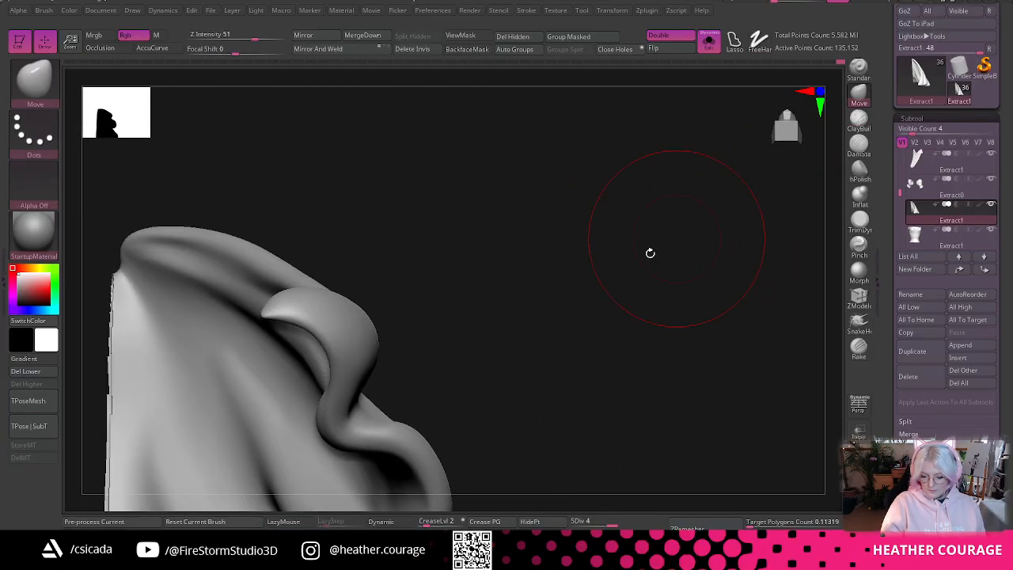
alt+drag(536, 299, 552, 314)
drag(319, 356, 365, 334)
drag(456, 297, 512, 249)
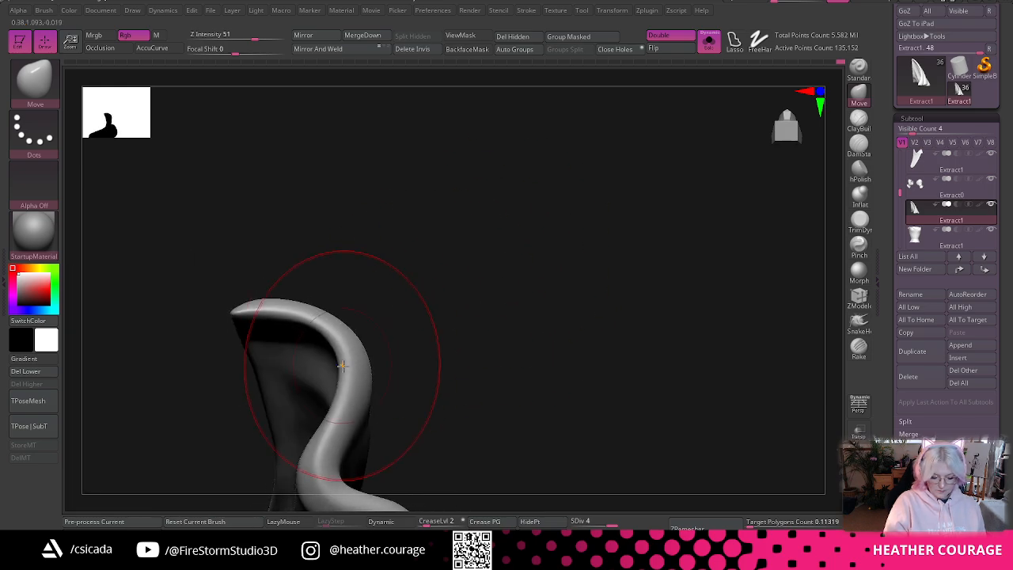
mouse_move(341, 365)
mouse_down()
mouse_move(358, 369)
mouse_move(367, 395)
mouse_up()
drag(514, 367, 459, 384)
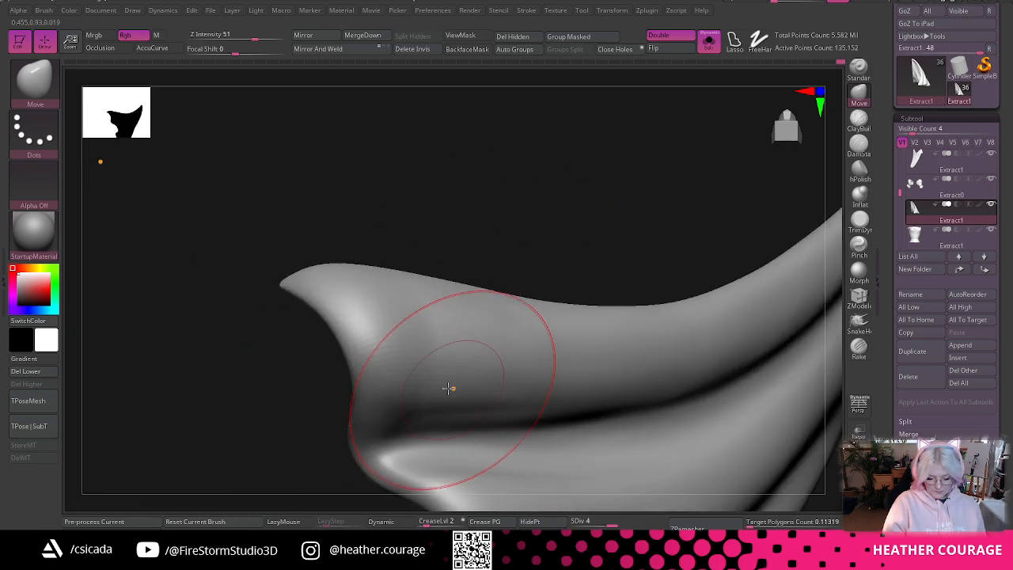
- Adjust the pointed hem corner with the Move brush and smooth the folds on the outside of the cloth
drag(264, 475, 751, 308)
drag(803, 364, 776, 341)
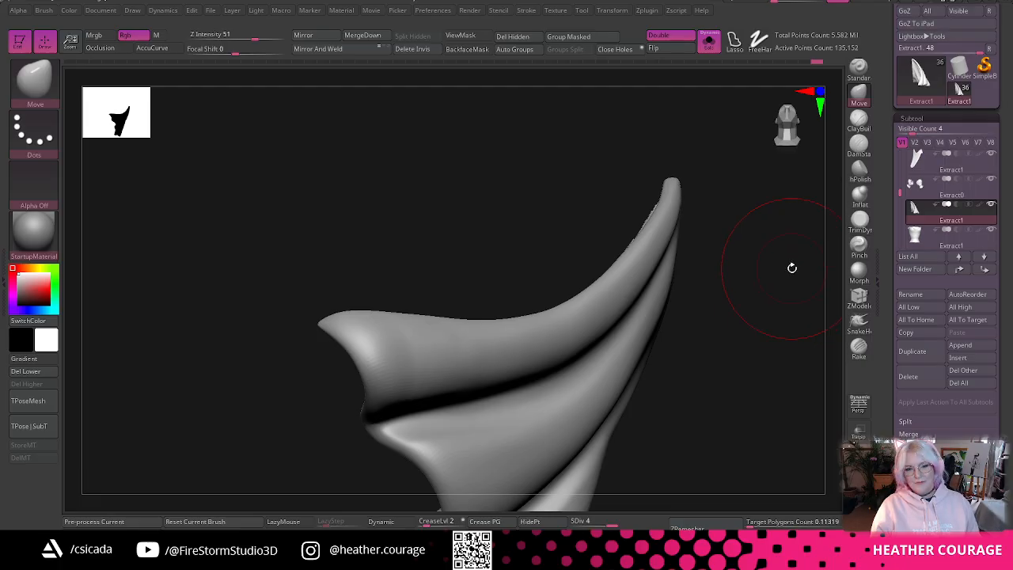
mouse_move(790, 133)
mouse_down()
mouse_move(762, 197)
mouse_move(791, 110)
mouse_move(775, 135)
mouse_up()
drag(448, 294, 427, 271)
alt+drag(379, 343, 289, 303)
mouse_move(697, 166)
mouse_down()
mouse_move(689, 137)
mouse_move(699, 160)
mouse_up()
shift+drag(562, 340, 554, 388)
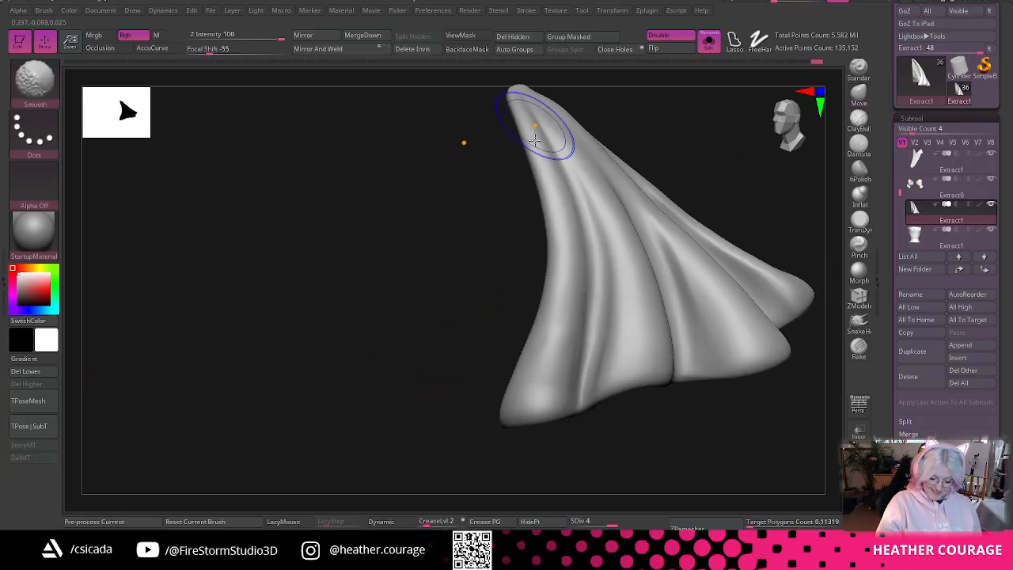
- Check the isolated cloth half from the side and front, and reveal the hidden half
mouse_move(614, 461)
mouse_down()
mouse_move(596, 451)
mouse_move(565, 460)
mouse_up()
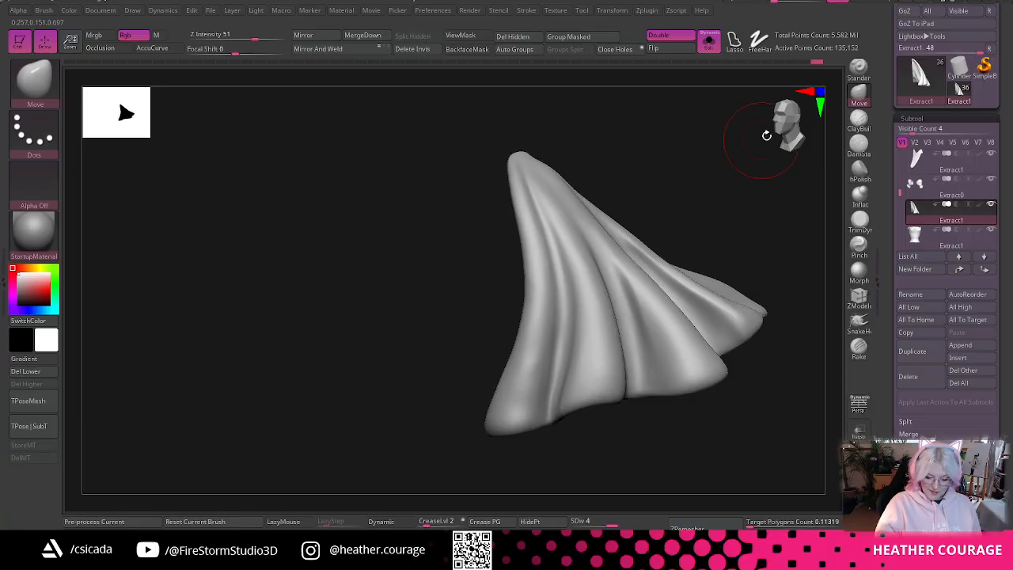
drag(767, 135, 794, 123)
mouse_move(673, 456)
mouse_down()
mouse_move(741, 450)
mouse_move(726, 438)
mouse_up()
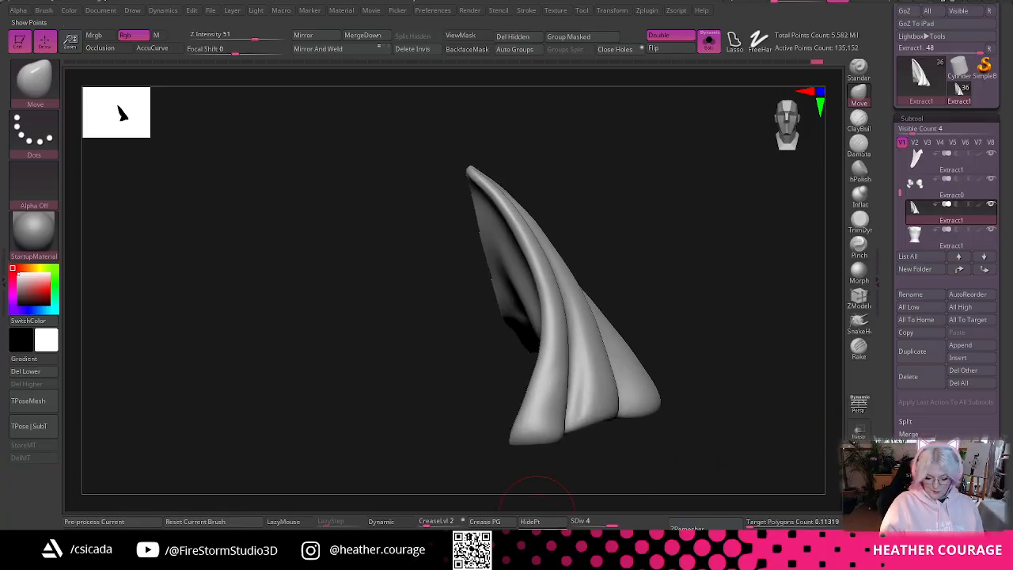
ctrl+shift+click(619, 505)
- Try to mirror the whole cloth with the Mirror deformation
scroll(946, 237, down, 3)
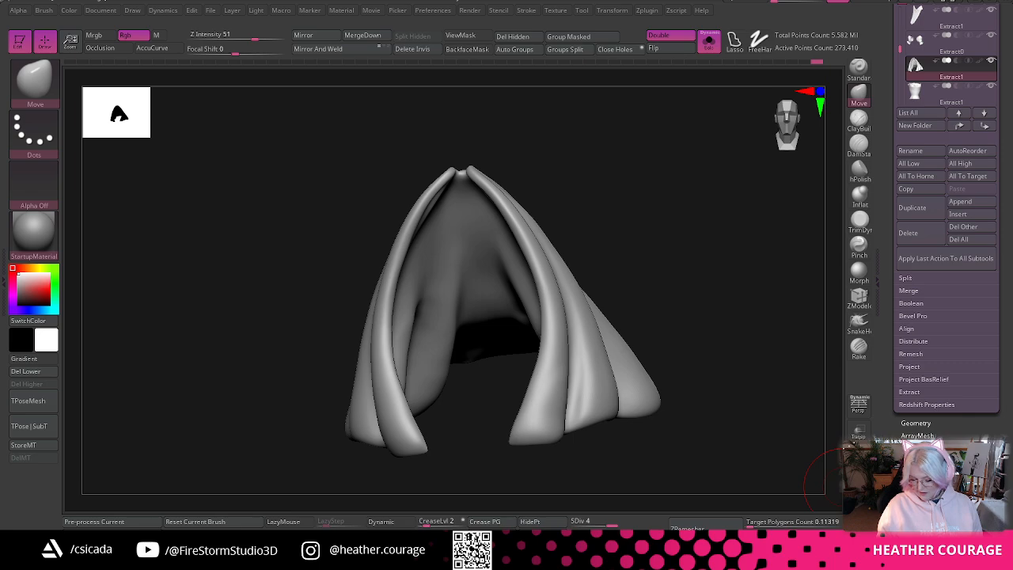
scroll(946, 238, down, 4)
click(921, 372)
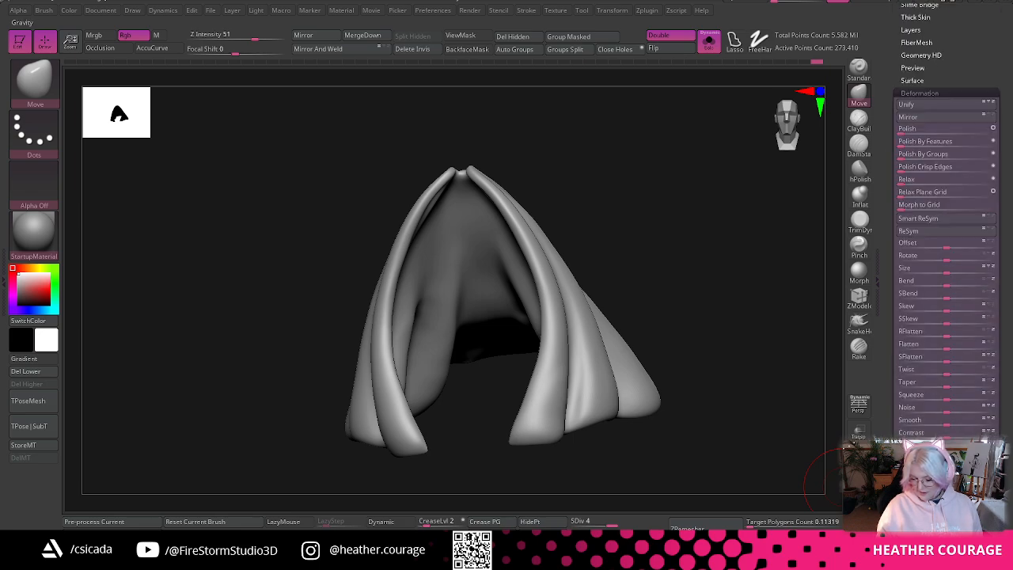
click(929, 119)
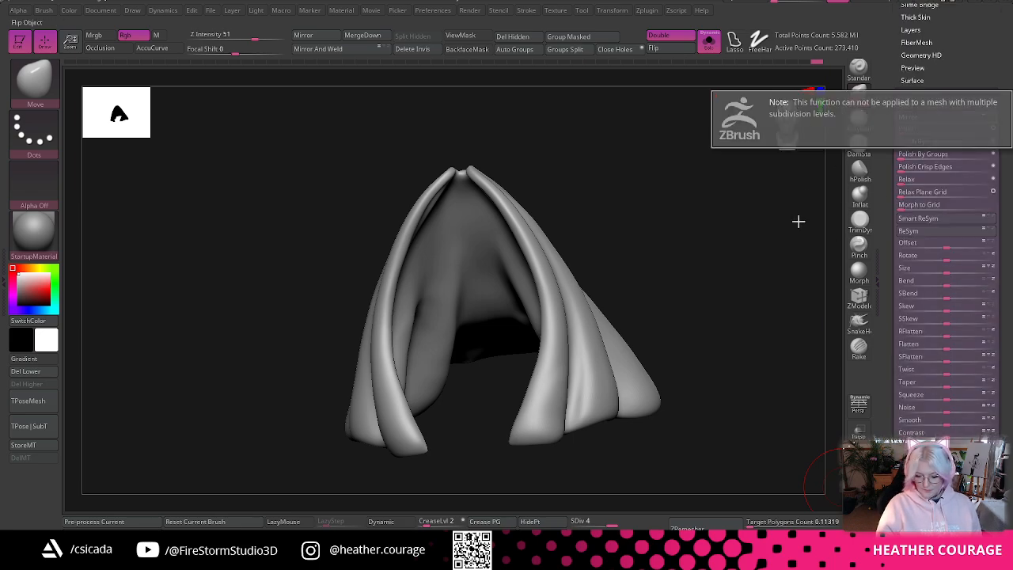
- Freeze the subdivision levels of the cloth in its geometry settings
scroll(914, 31, up, 2)
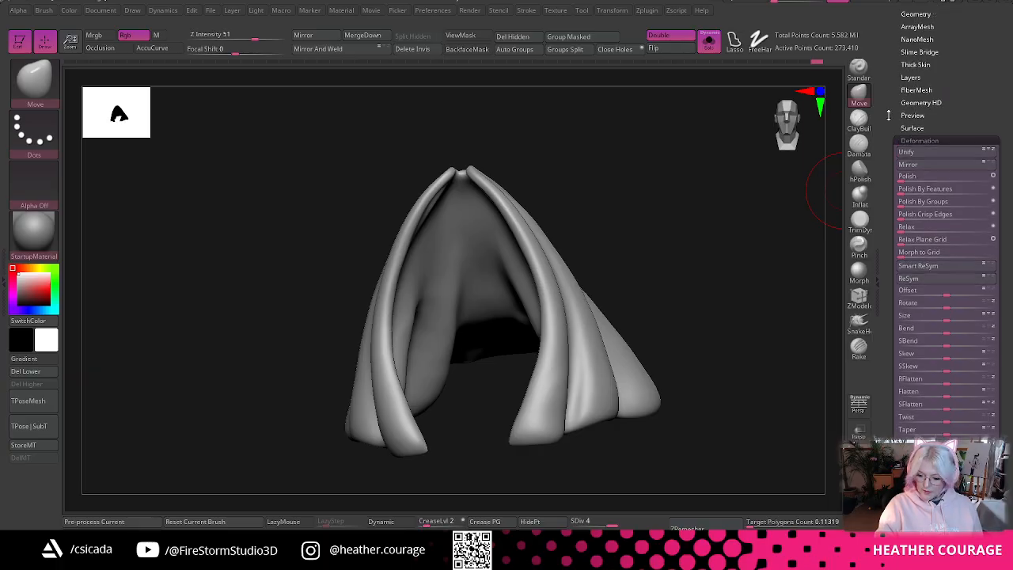
click(915, 44)
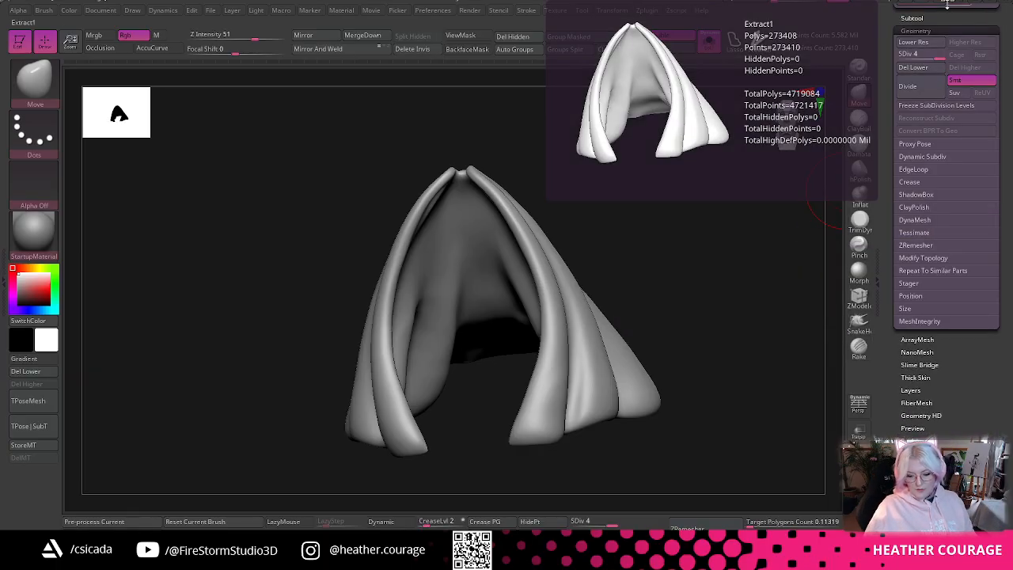
click(953, 106)
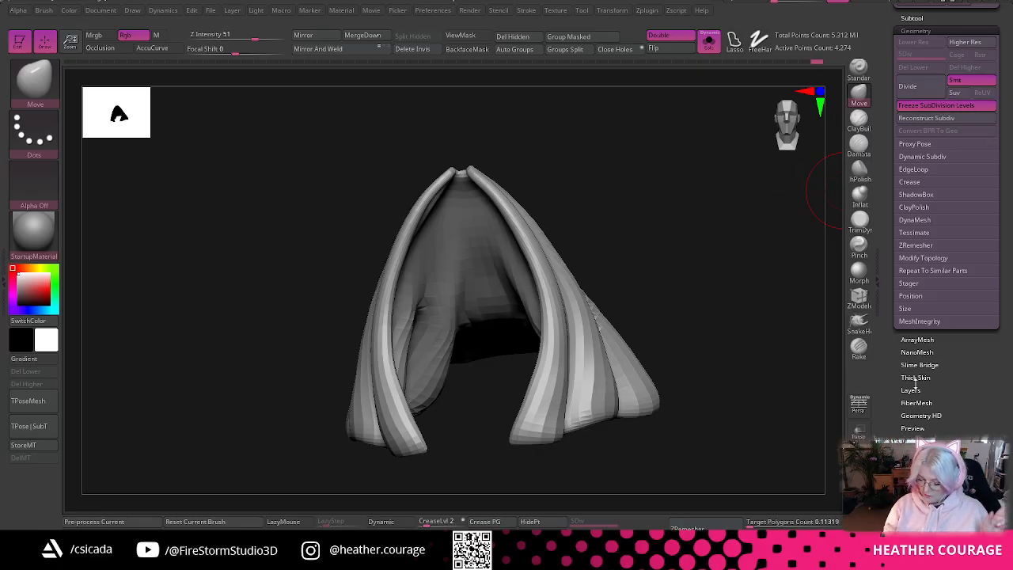
- Start saving the tool under a new name in the Zbrush project folder, which holds the Marionette versions
drag(888, 406, 898, 522)
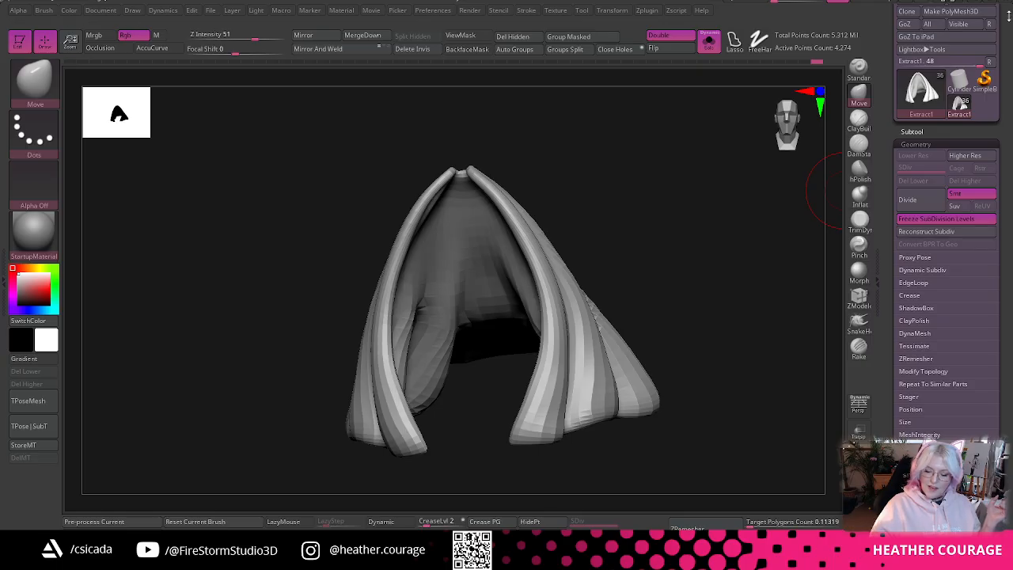
scroll(1009, 24, up, 2)
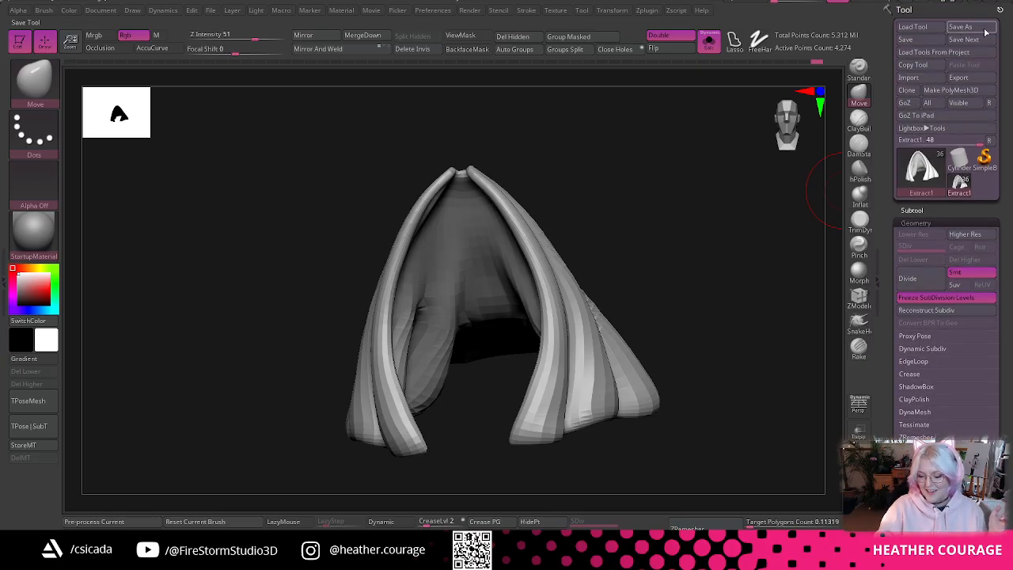
click(982, 29)
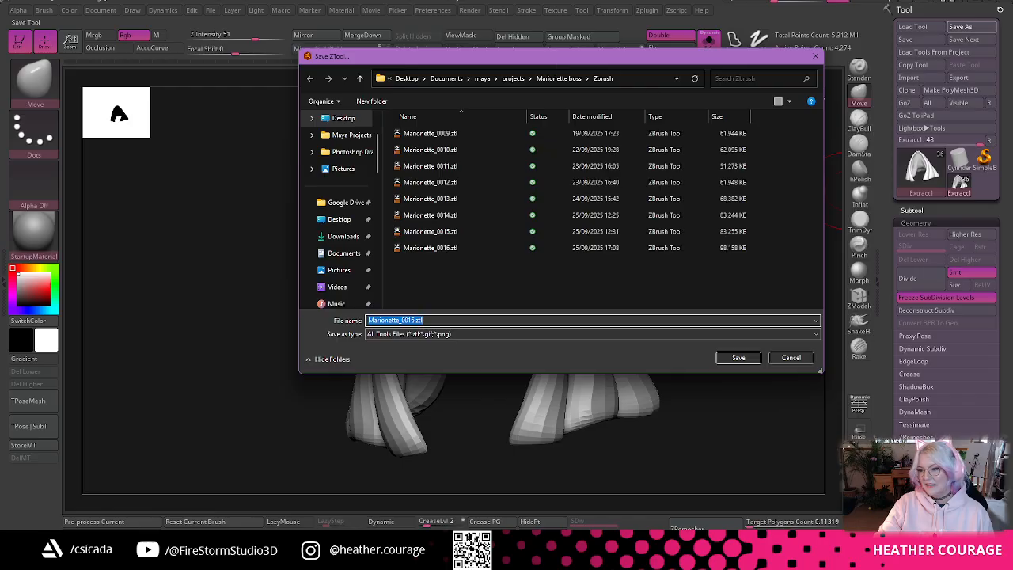
drag(757, 58, 1012, 99)
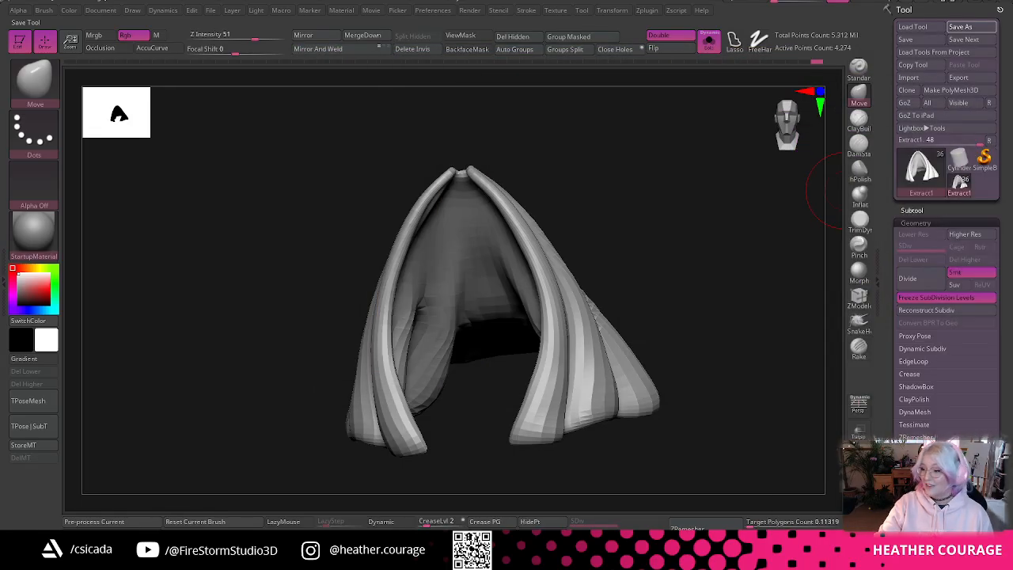
- Place the skirt reference artwork beside the cloth and view the cloth straight from the front
right_drag(1012, 257, 390, 343)
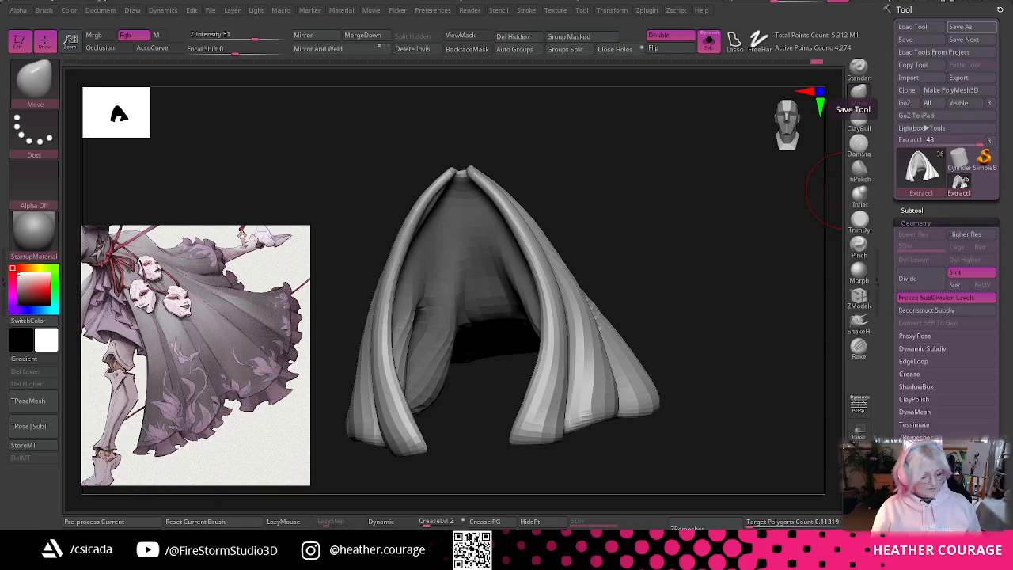
drag(748, 235, 701, 356)
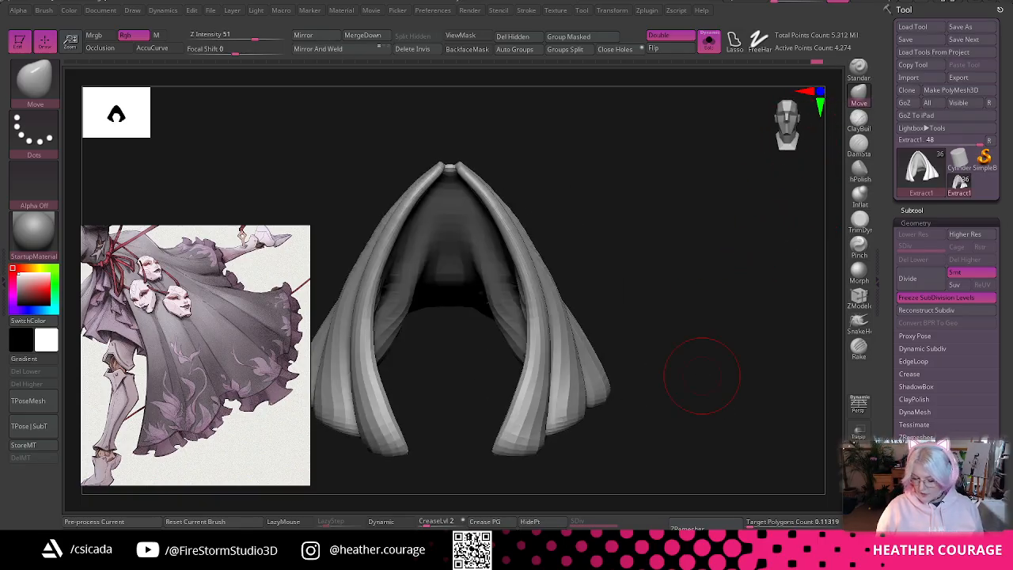
- Try to reconstruct a lower subdivision level for the cloth with Reconstruct Subdiv
drag(1004, 349, 1003, 226)
drag(1003, 348, 1003, 325)
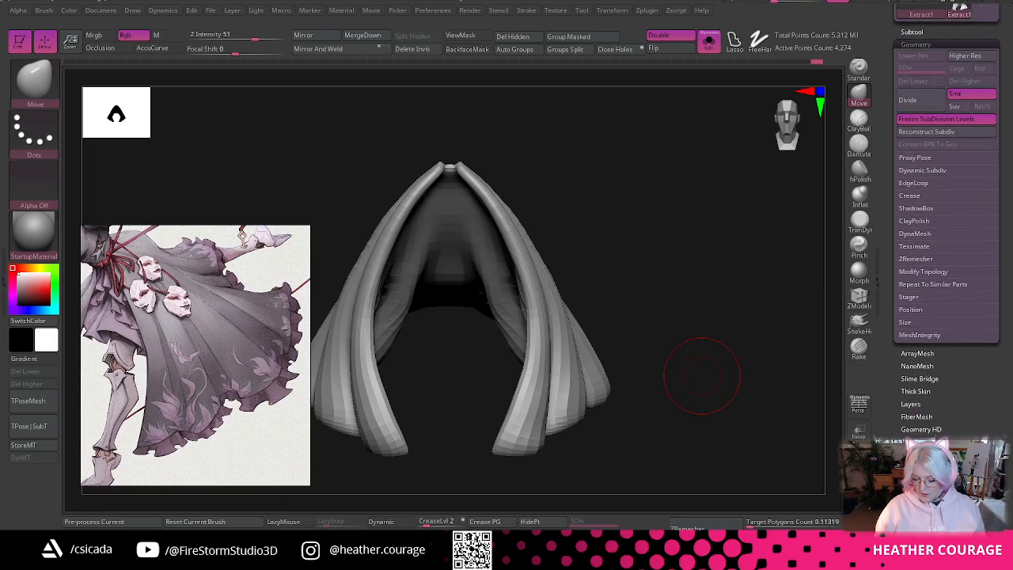
click(921, 468)
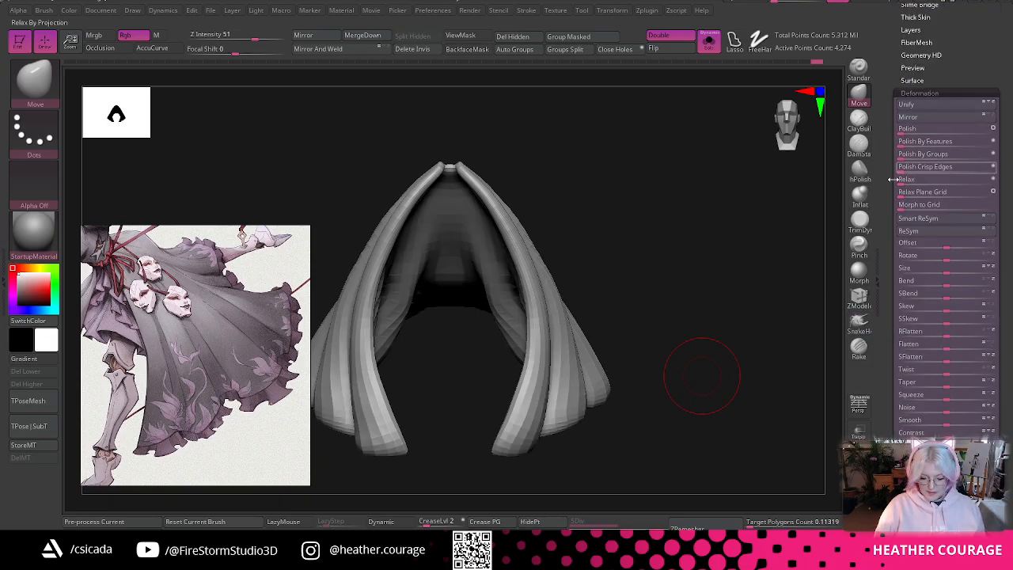
drag(760, 332, 789, 288)
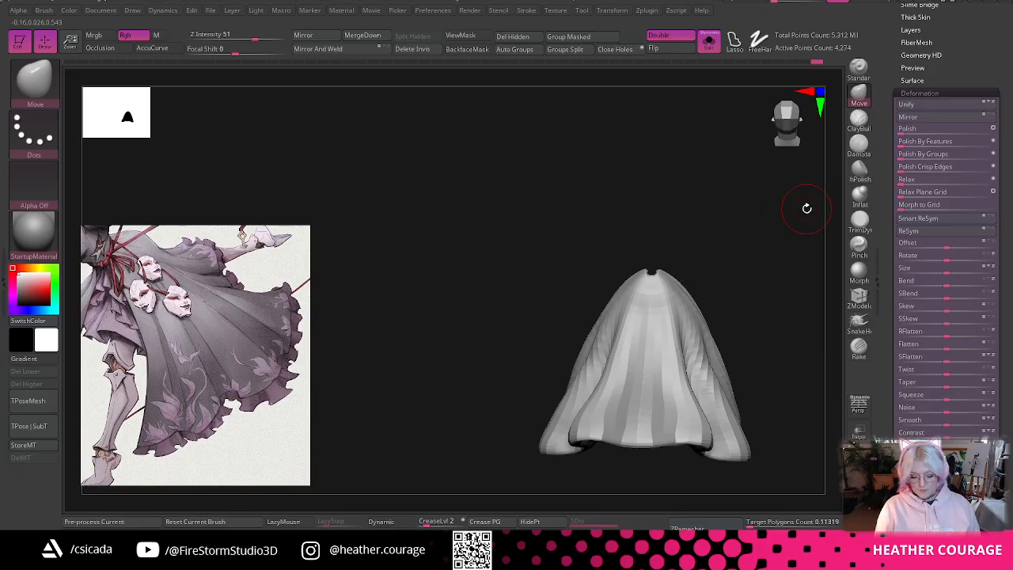
drag(806, 208, 773, 134)
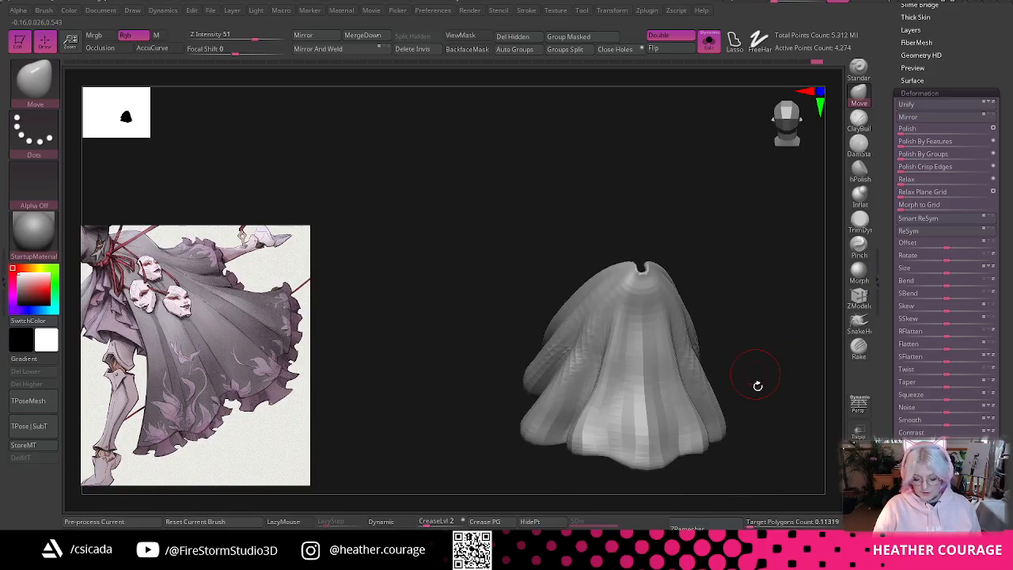
drag(895, 54, 893, 107)
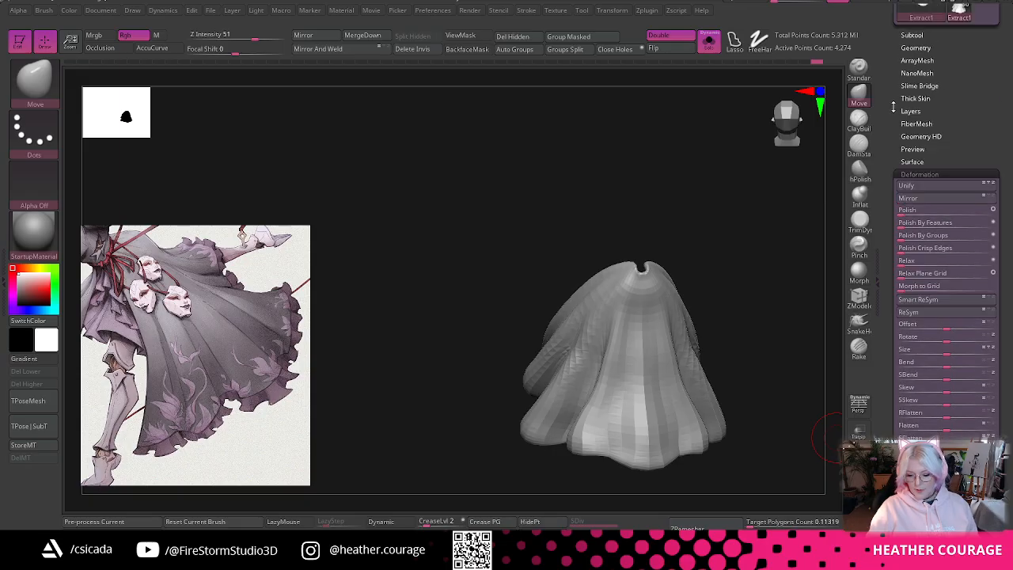
click(928, 36)
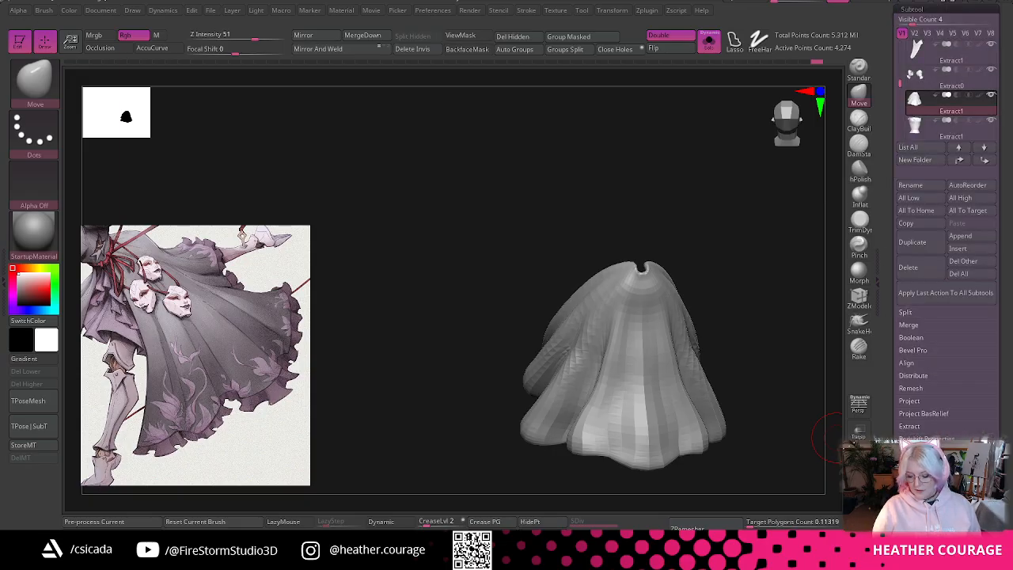
click(918, 458)
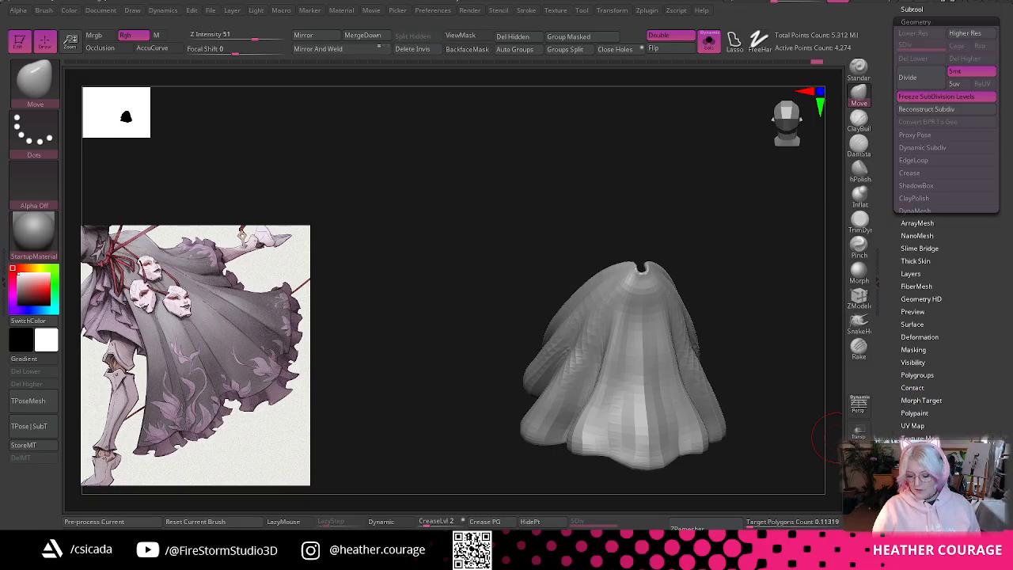
click(941, 110)
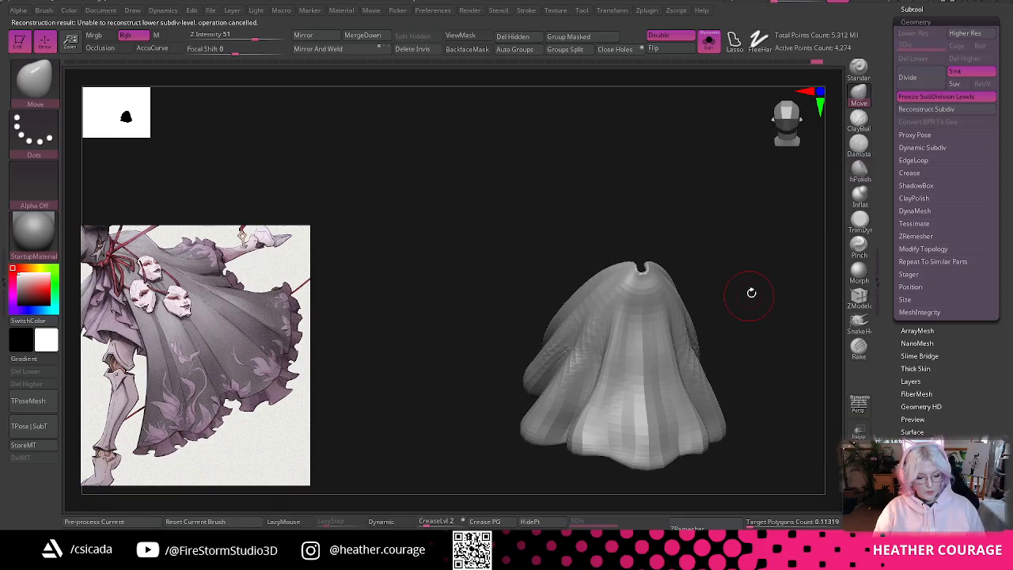
- Check the cloth's wireframe, subdivide the cloth up to level 4, and hide the wireframe again
drag(751, 293, 764, 263)
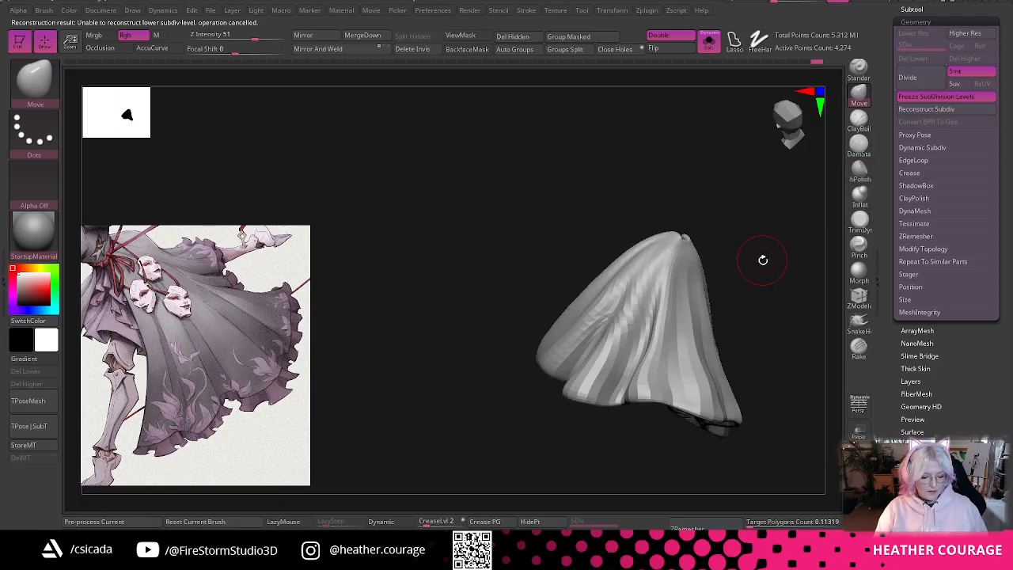
drag(759, 256, 545, 429)
key(shift+f)
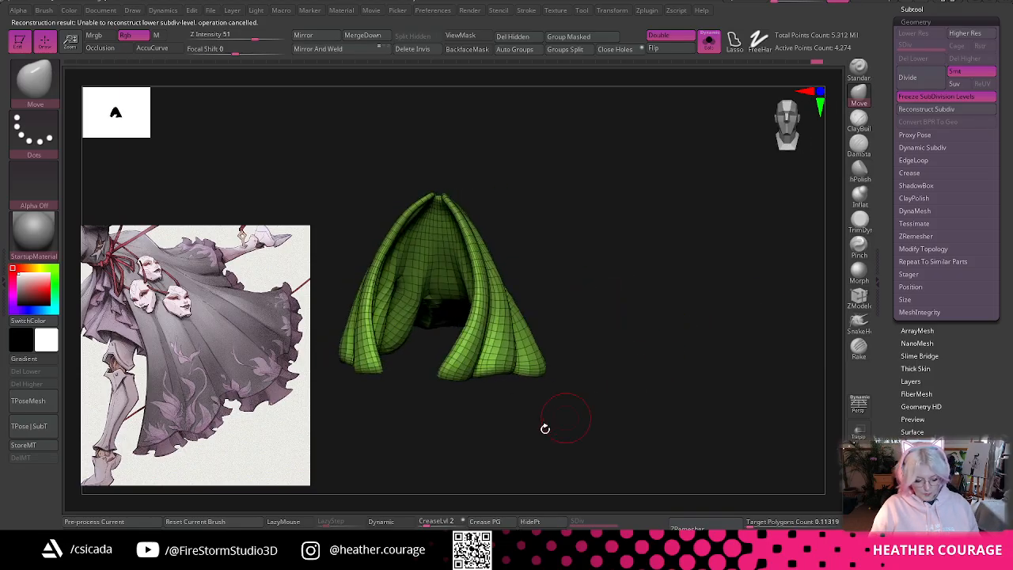
click(382, 522)
key(ctrl+d)
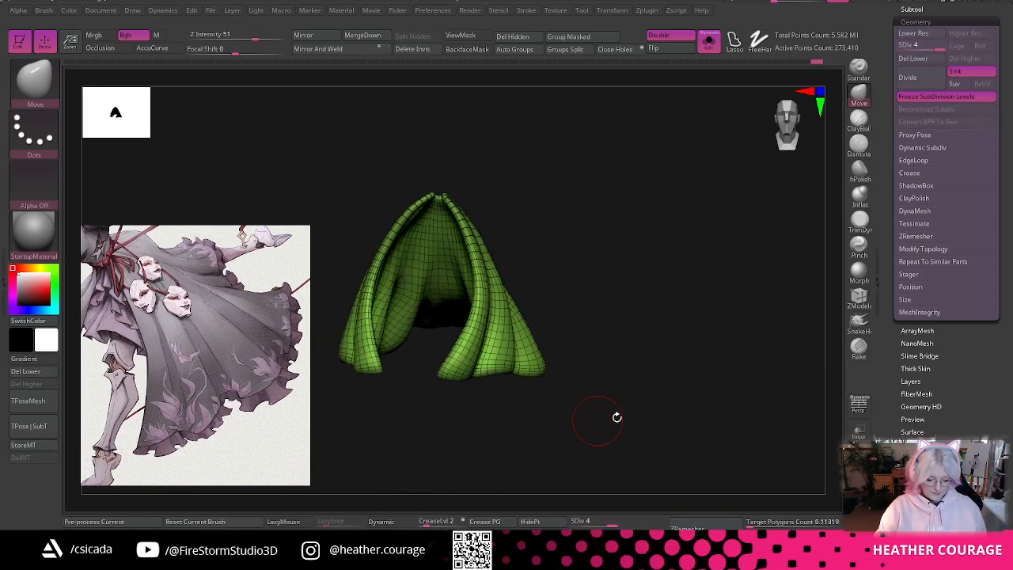
drag(615, 416, 719, 360)
key(shift+f)
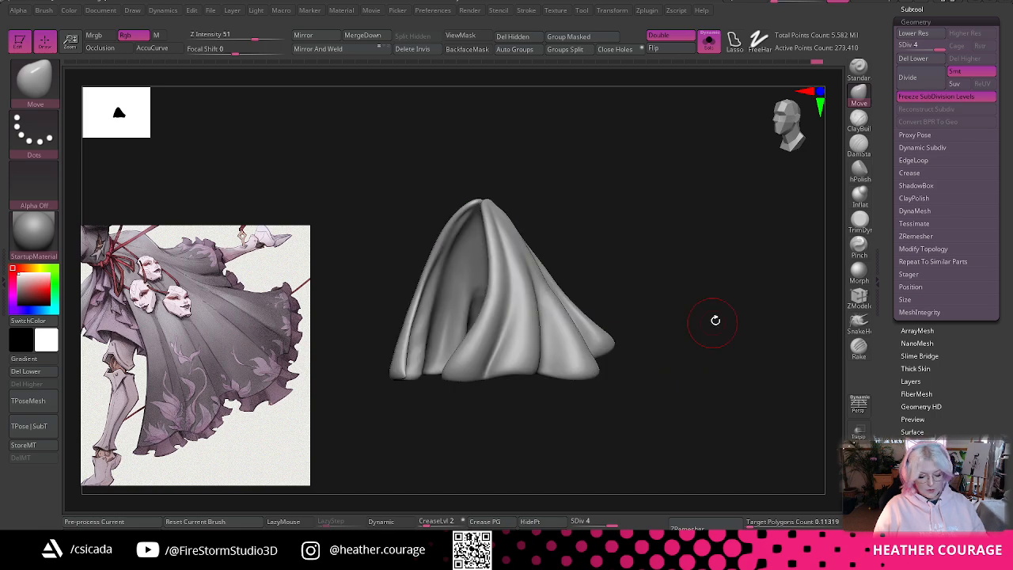
drag(715, 322, 714, 265)
click(792, 124)
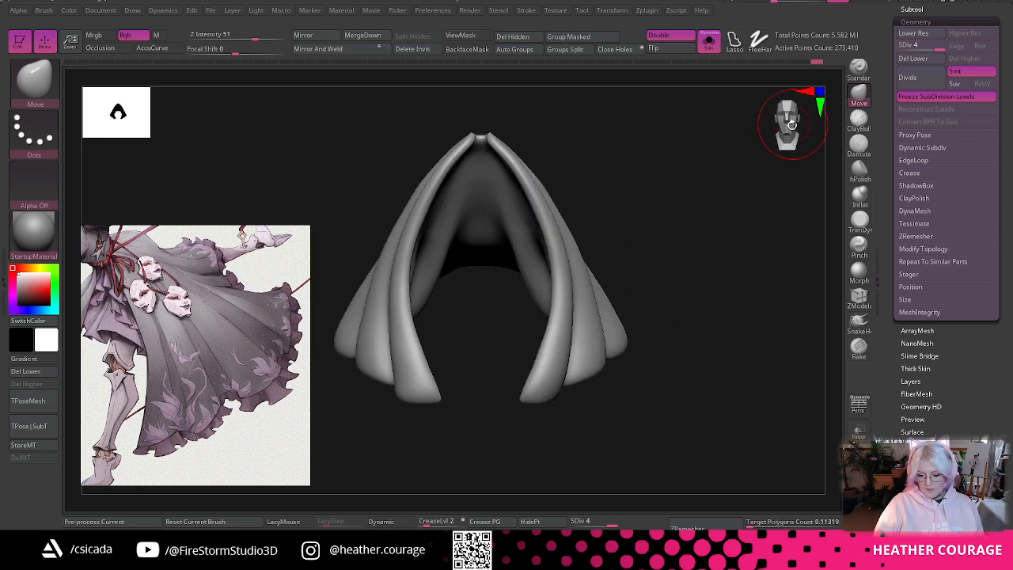
click(911, 9)
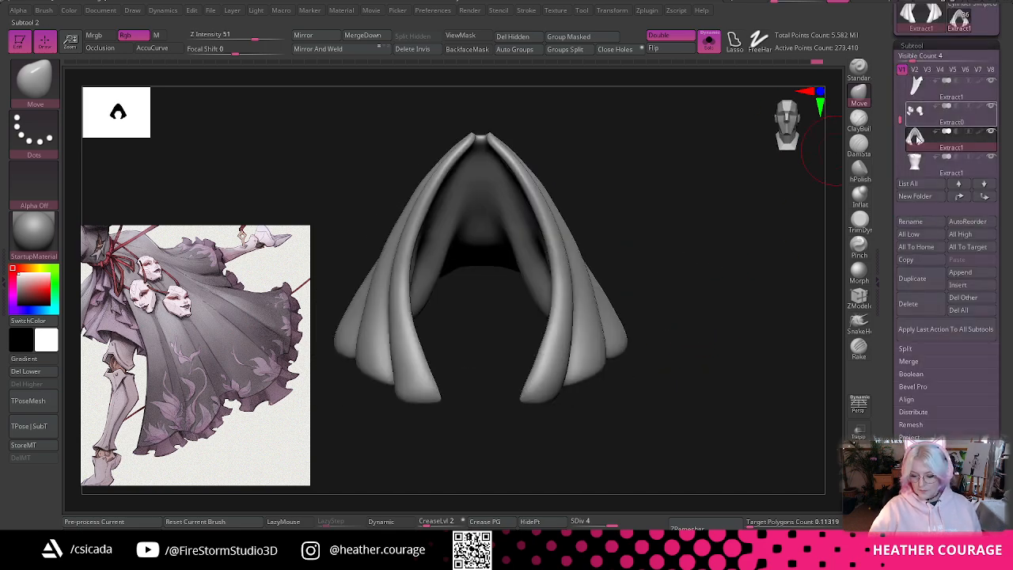
click(912, 45)
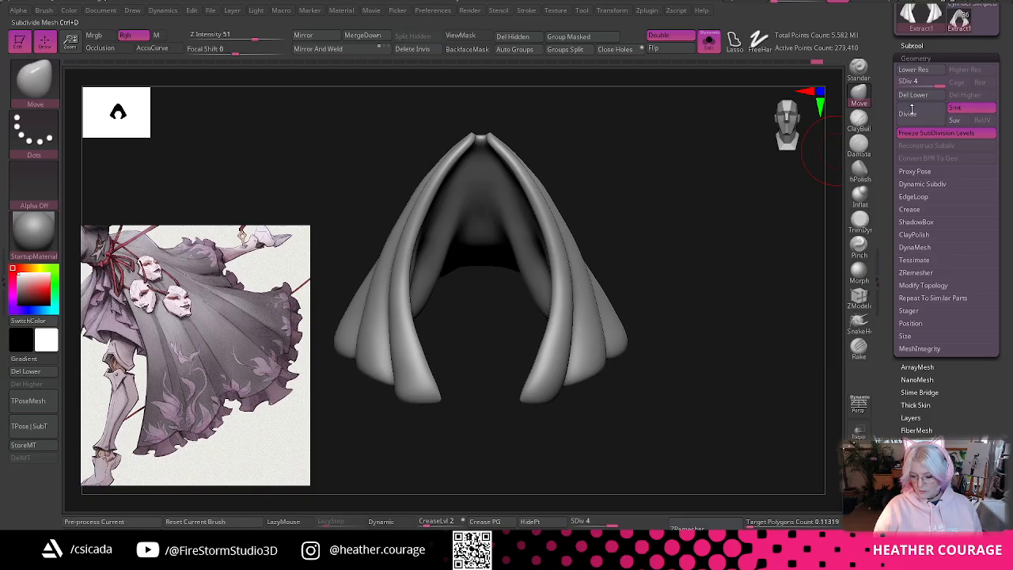
drag(888, 150, 892, 267)
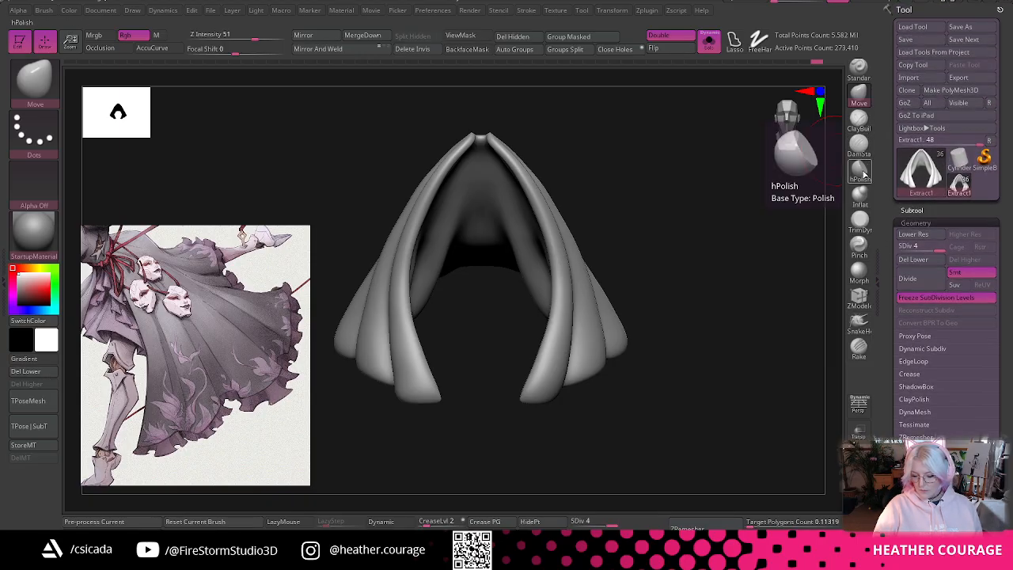
- Choose the ClayBuildup brush and examine the cloth's folds and wavy hem from the side and from underneath
click(858, 119)
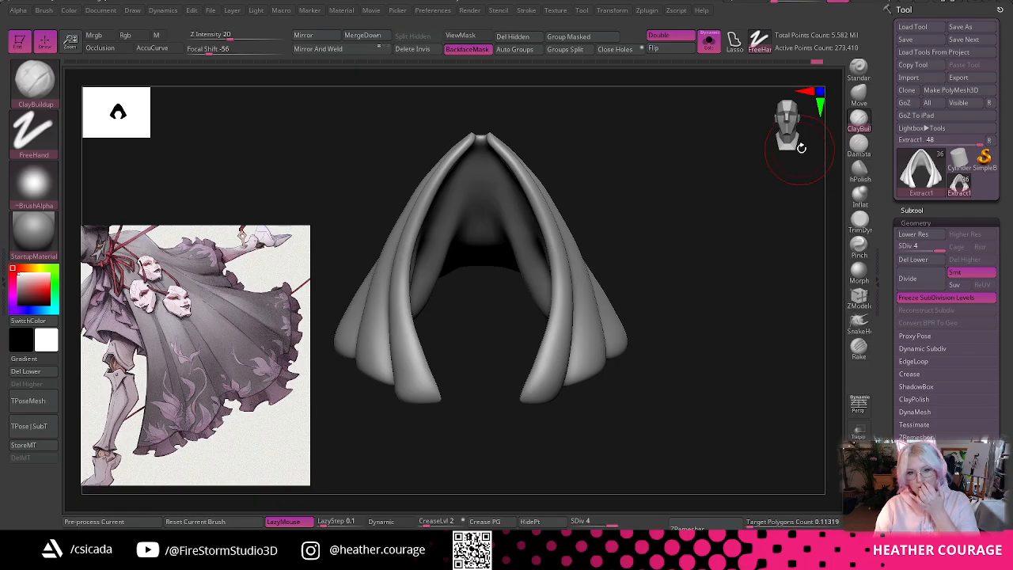
mouse_move(646, 245)
mouse_down()
mouse_move(705, 224)
mouse_move(683, 229)
mouse_move(648, 206)
mouse_move(651, 219)
mouse_move(505, 251)
mouse_up()
key(space)
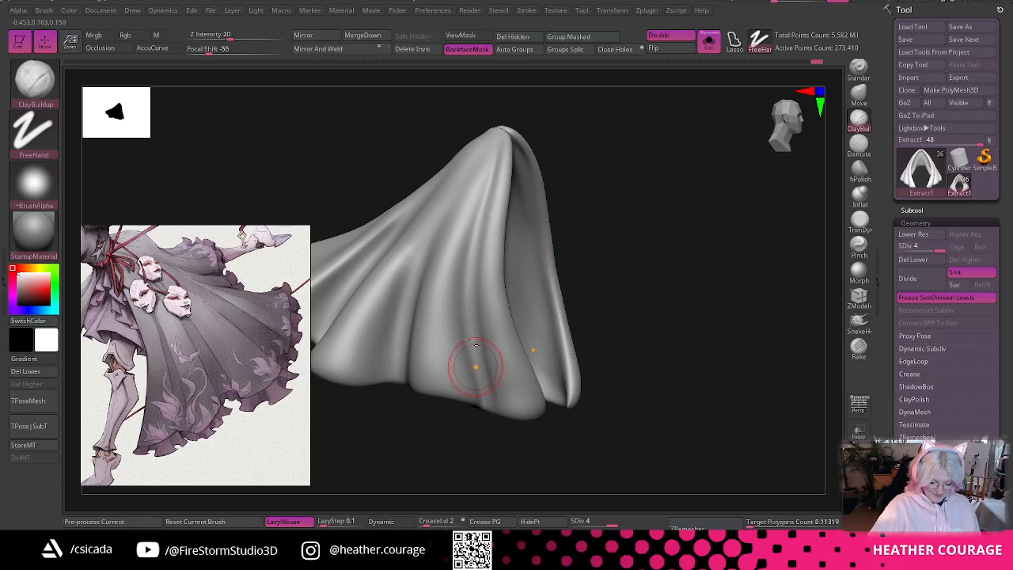
mouse_move(470, 350)
right_down()
mouse_move(678, 174)
mouse_move(689, 108)
mouse_move(463, 360)
right_up()
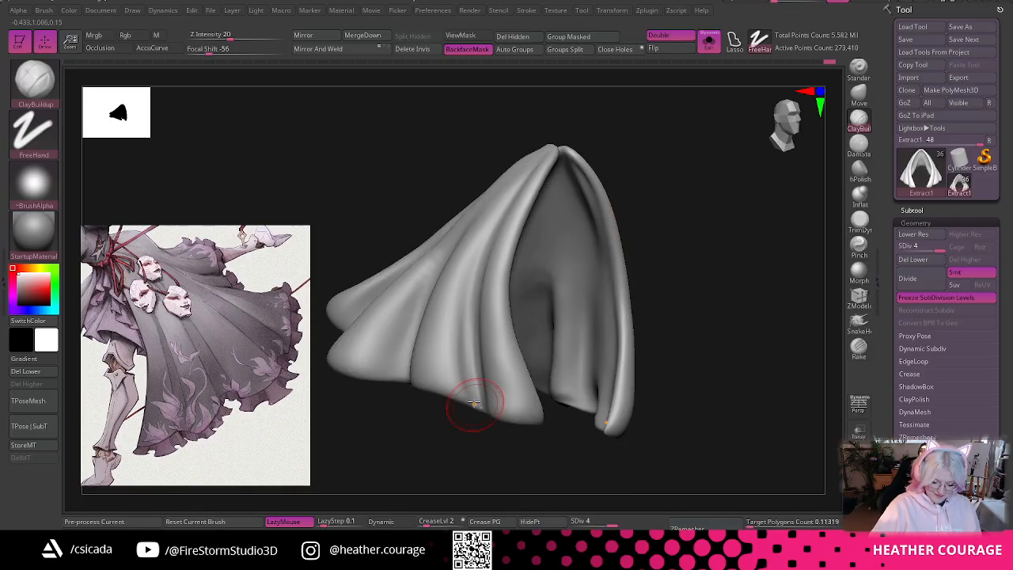
mouse_move(475, 404)
right_down()
mouse_move(710, 135)
mouse_move(679, 227)
mouse_move(702, 214)
mouse_move(717, 187)
mouse_move(688, 166)
mouse_move(684, 147)
mouse_move(671, 324)
mouse_move(726, 343)
mouse_move(686, 342)
mouse_move(604, 463)
mouse_move(689, 425)
mouse_move(742, 416)
mouse_move(589, 382)
right_up()
key(space)
mouse_move(470, 267)
right_down()
mouse_move(418, 379)
mouse_move(562, 237)
mouse_move(556, 210)
mouse_move(574, 224)
mouse_move(580, 191)
right_up()
right_click(570, 223)
mouse_move(450, 218)
right_down()
mouse_move(452, 253)
mouse_move(536, 289)
right_up()
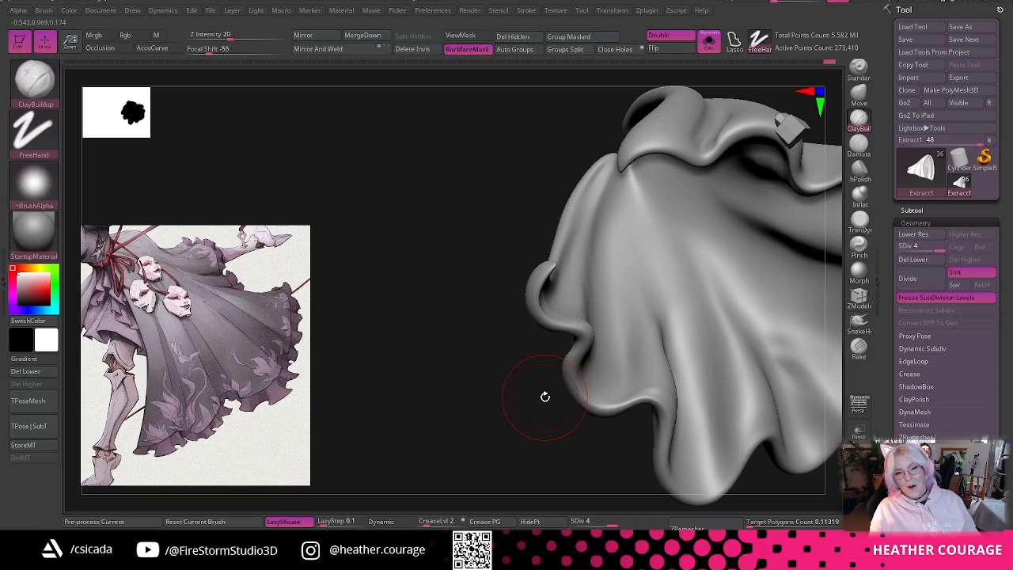
right_drag(544, 396, 459, 414)
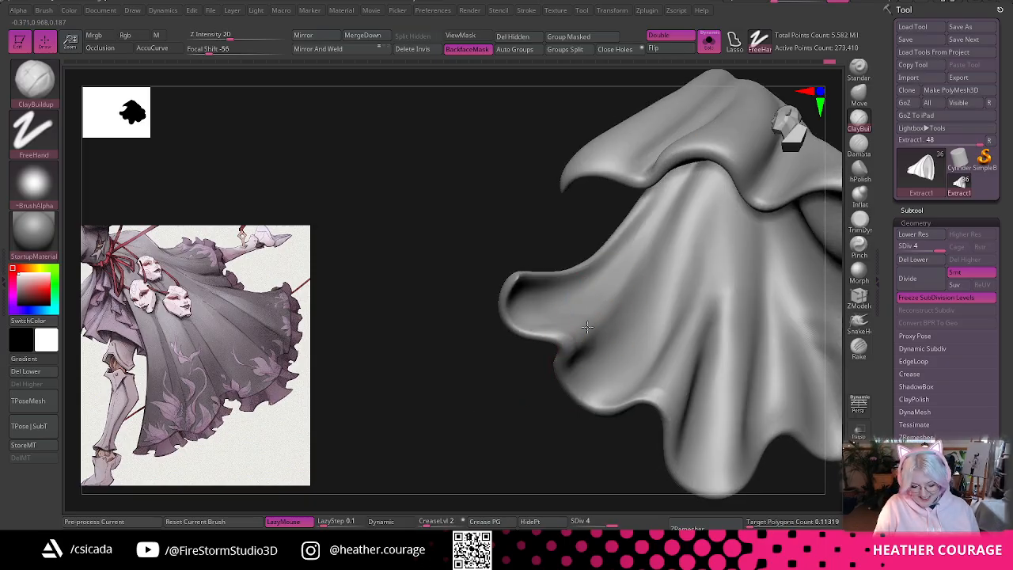
mouse_move(512, 427)
right_down()
mouse_move(547, 355)
mouse_move(500, 359)
right_up()
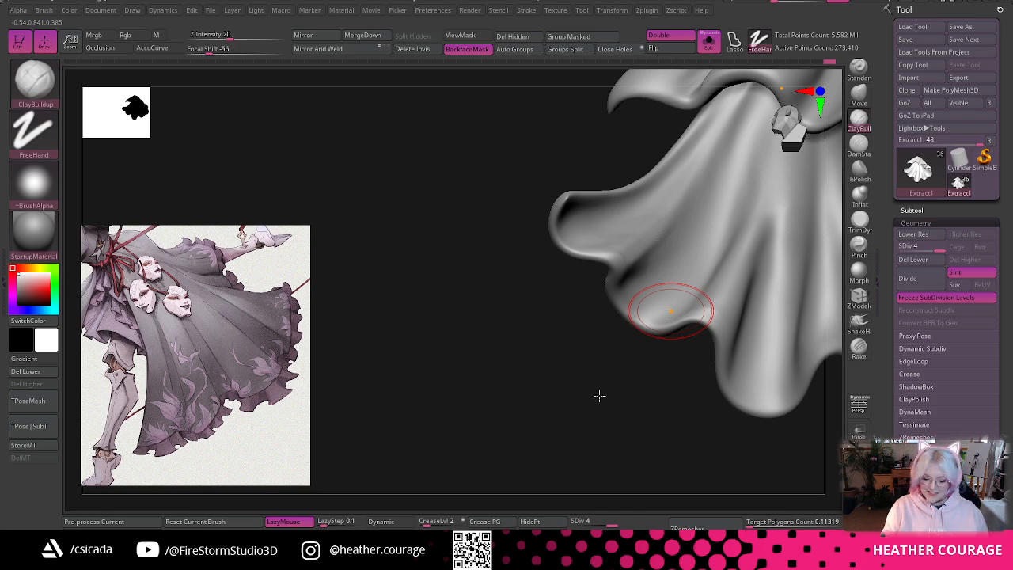
- Examine the wireframe flow along the cloth's folds and hem, and return to the plain shaded display
drag(599, 396, 590, 335)
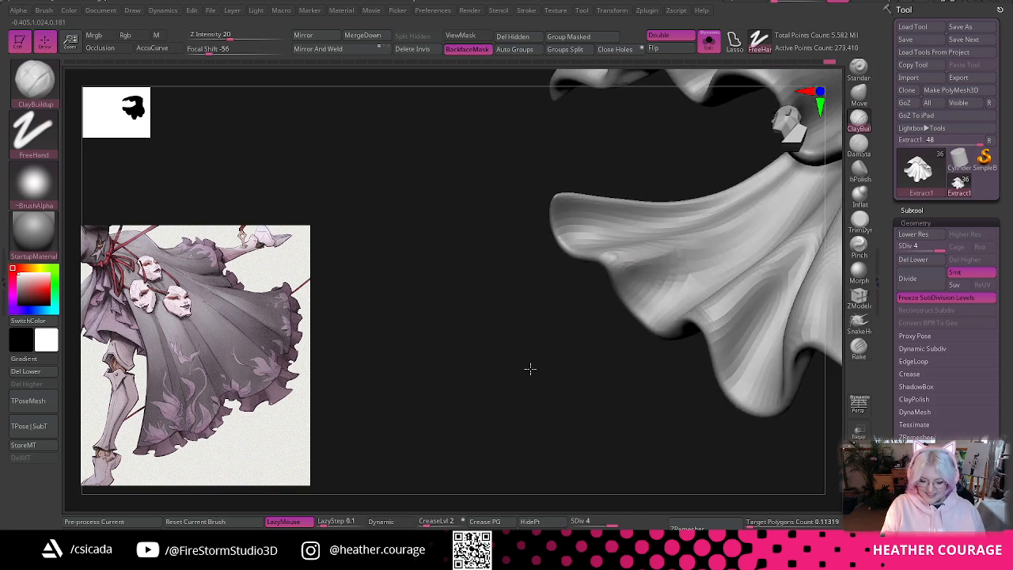
drag(530, 368, 567, 267)
key(shift+f)
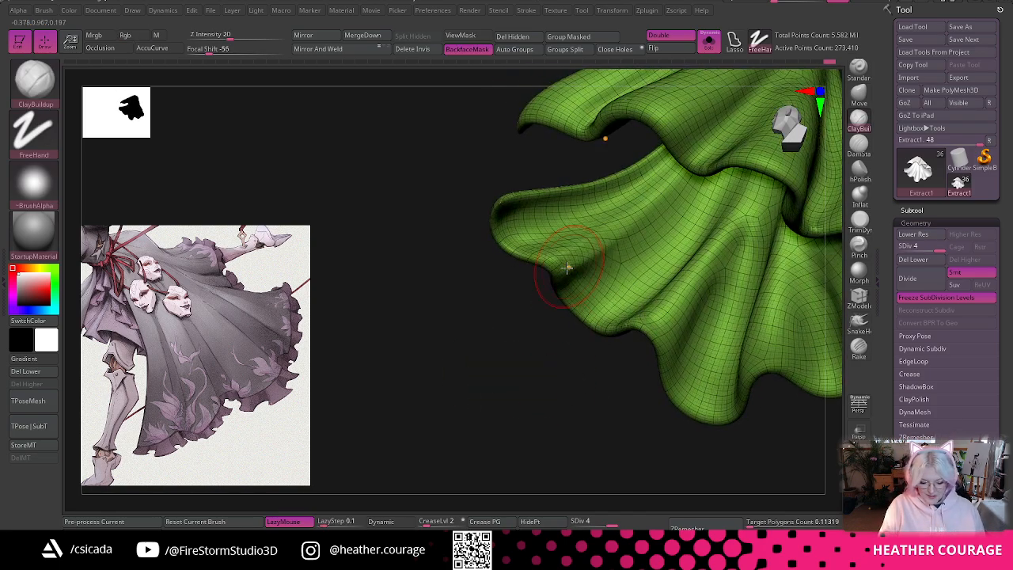
alt+drag(509, 384, 602, 312)
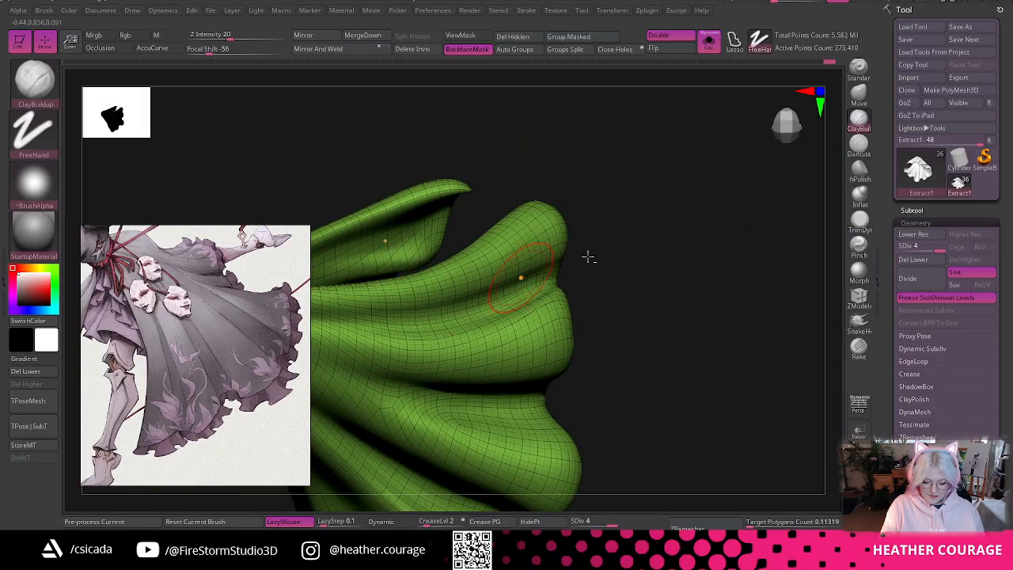
drag(588, 257, 701, 246)
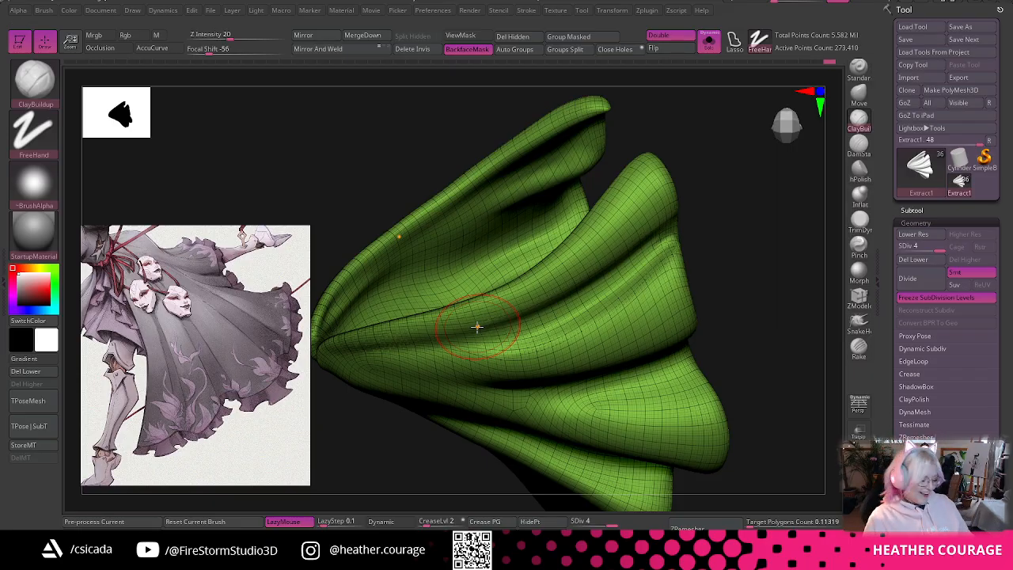
key(shift+f)
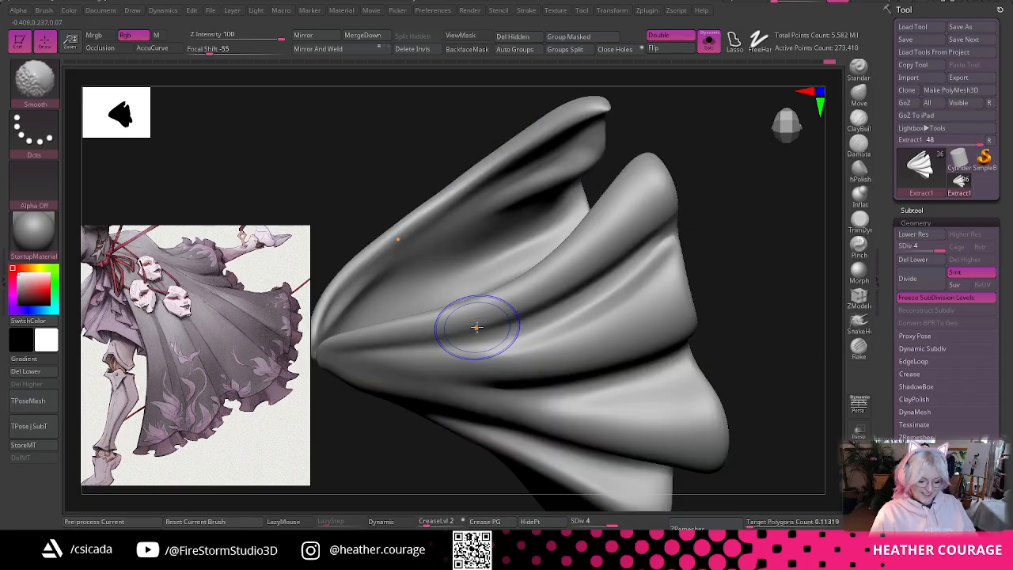
- Build up a ridge and a groove along the cloth's broad central panel toward the hem with ClayBuildup strokes
right_drag(476, 327, 710, 230)
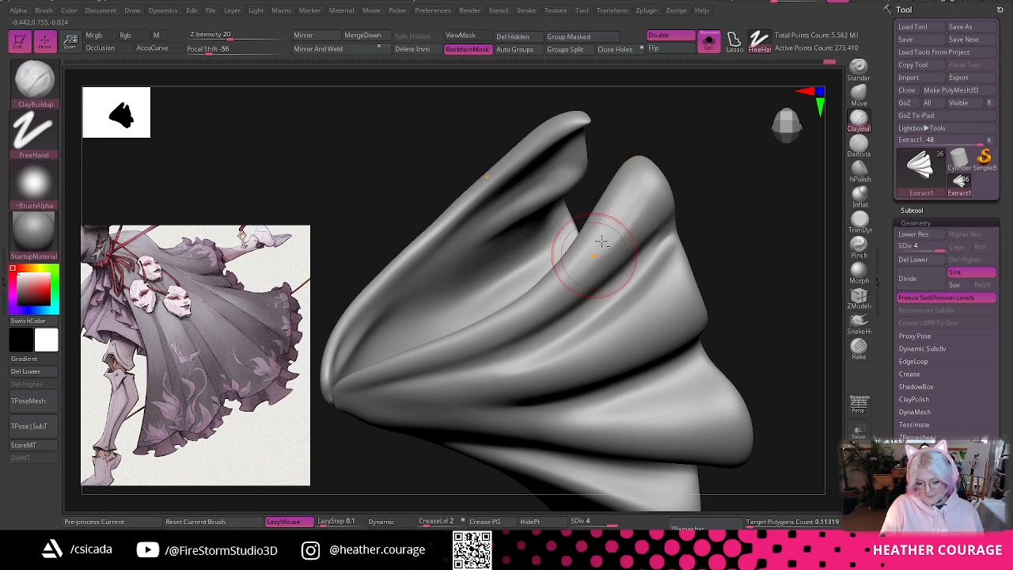
key(shift)
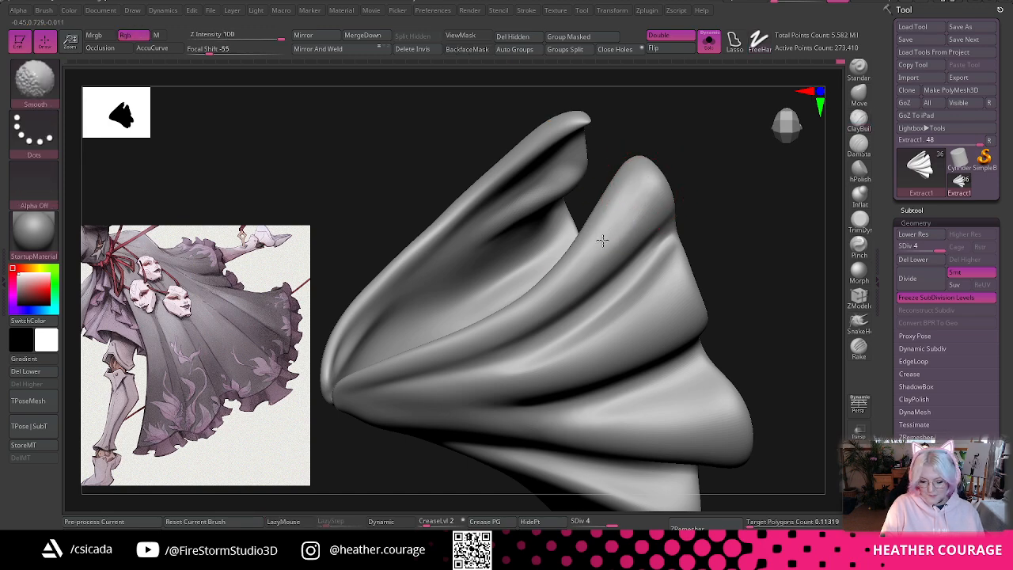
drag(740, 239, 741, 187)
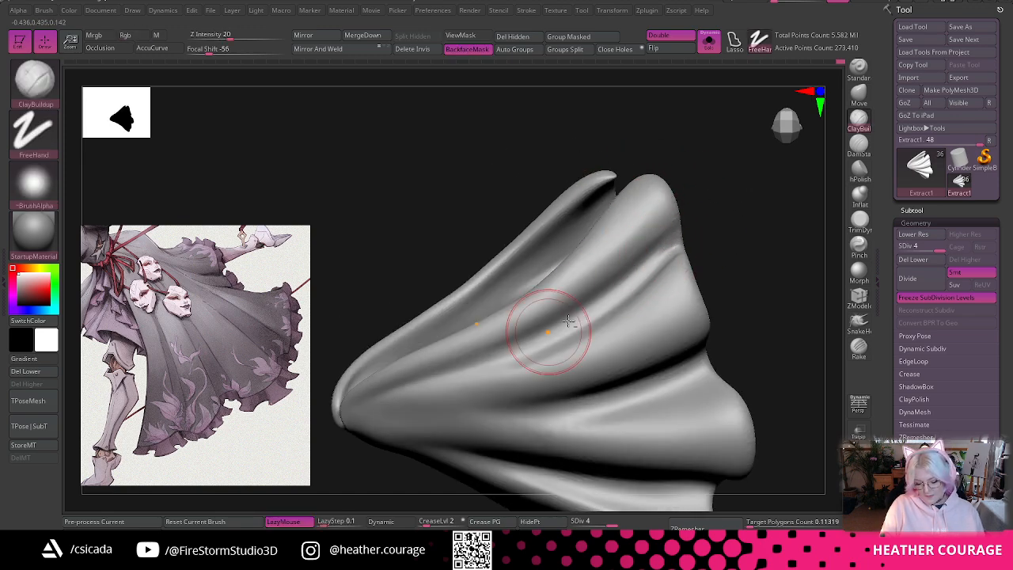
drag(785, 242, 762, 258)
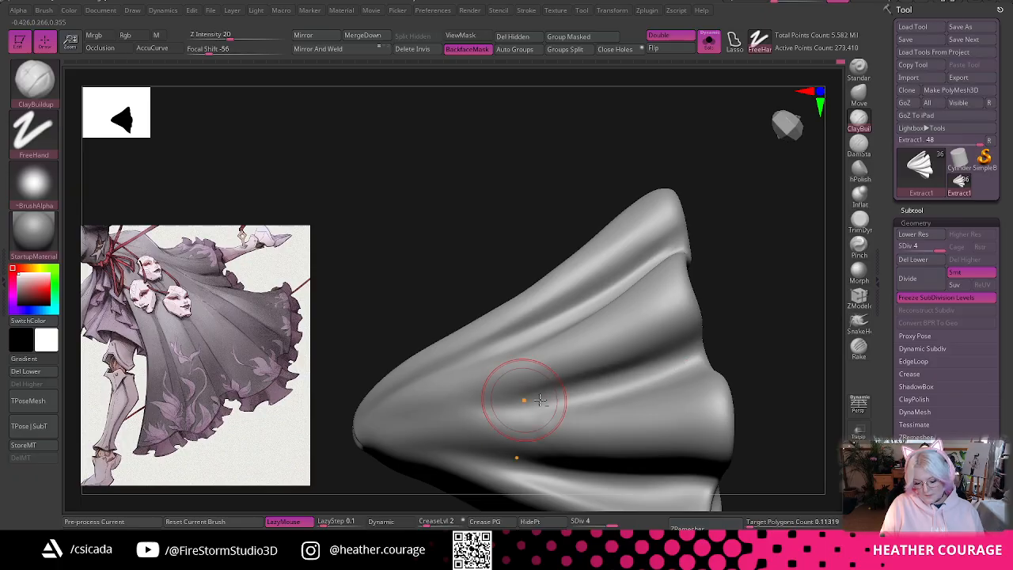
drag(783, 309, 733, 270)
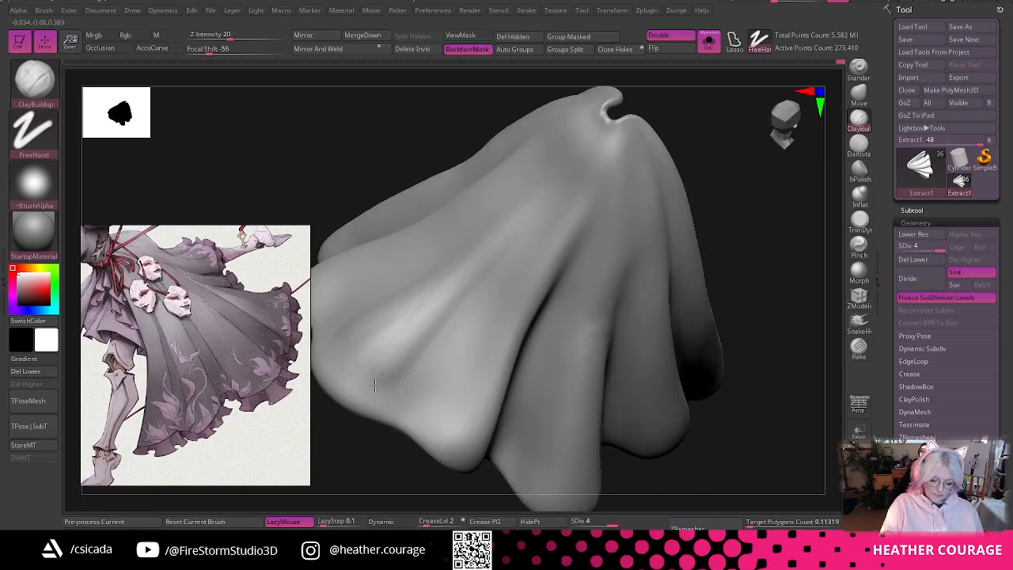
drag(398, 491, 683, 182)
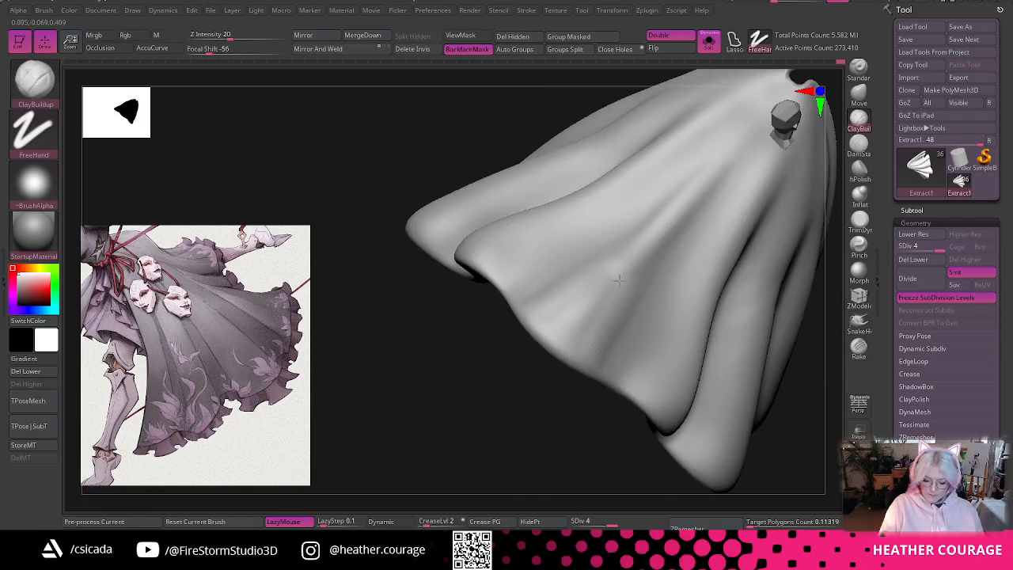
mouse_move(560, 331)
mouse_down()
mouse_move(556, 321)
mouse_move(736, 144)
mouse_up()
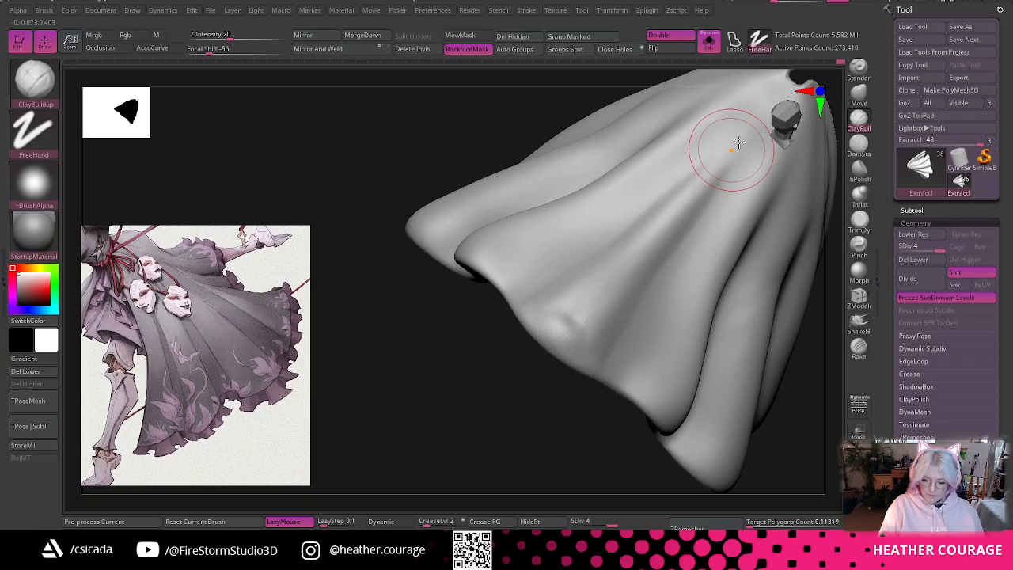
mouse_move(398, 467)
mouse_down()
mouse_move(409, 454)
mouse_move(769, 337)
mouse_move(759, 320)
mouse_up()
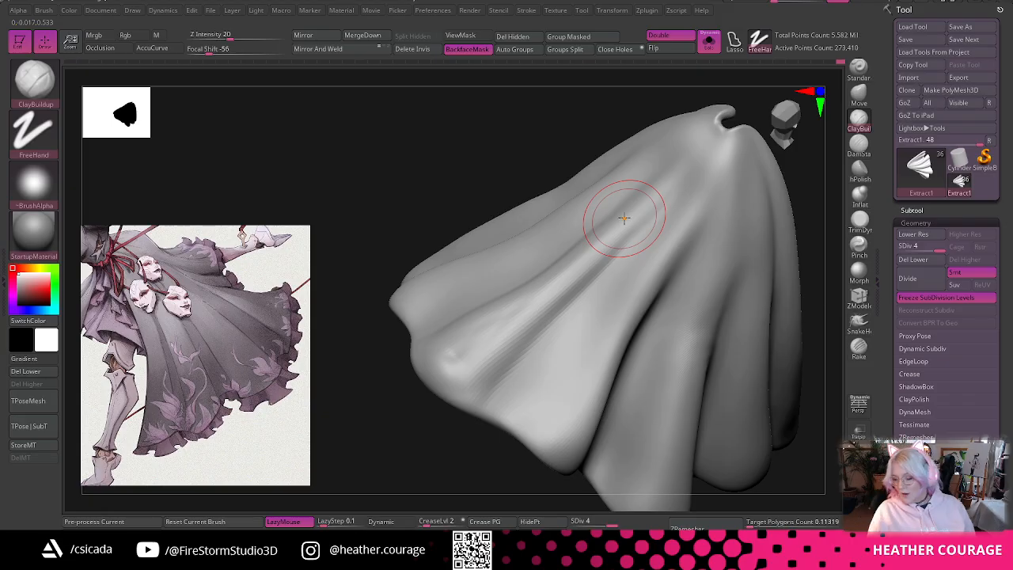
mouse_move(618, 225)
mouse_down()
mouse_move(529, 304)
mouse_move(479, 377)
mouse_up()
mouse_move(501, 339)
mouse_down()
mouse_move(454, 387)
mouse_move(464, 355)
mouse_move(445, 366)
mouse_move(417, 349)
mouse_move(439, 389)
mouse_move(425, 405)
mouse_up()
key(ctrl+z)
key(ctrl+z)
- Add ClayBuildup strokes on the central panel near the hem to strengthen its long ridges and grooves
drag(428, 367, 458, 398)
mouse_move(452, 343)
mouse_down()
mouse_move(523, 316)
mouse_move(637, 230)
mouse_move(523, 383)
mouse_up()
drag(649, 229, 511, 440)
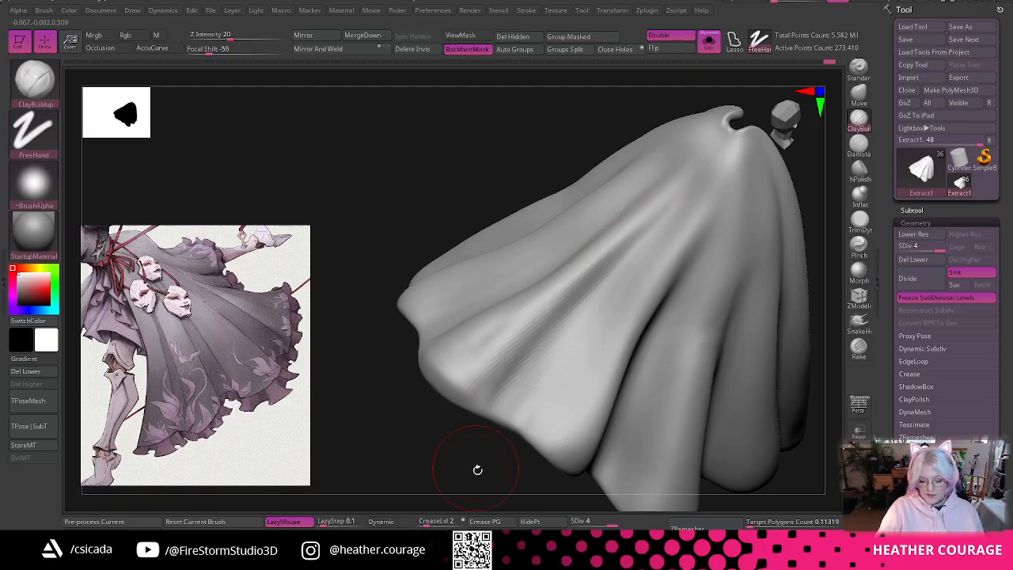
mouse_move(477, 469)
mouse_down()
mouse_move(473, 480)
mouse_move(522, 466)
mouse_move(522, 443)
mouse_move(533, 509)
mouse_up()
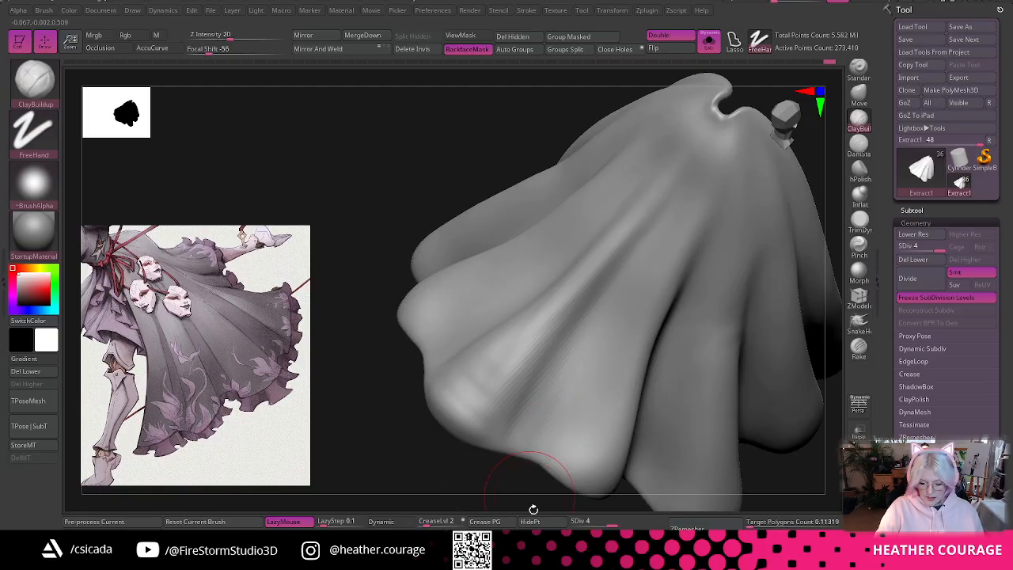
drag(661, 219, 541, 467)
drag(548, 418, 519, 460)
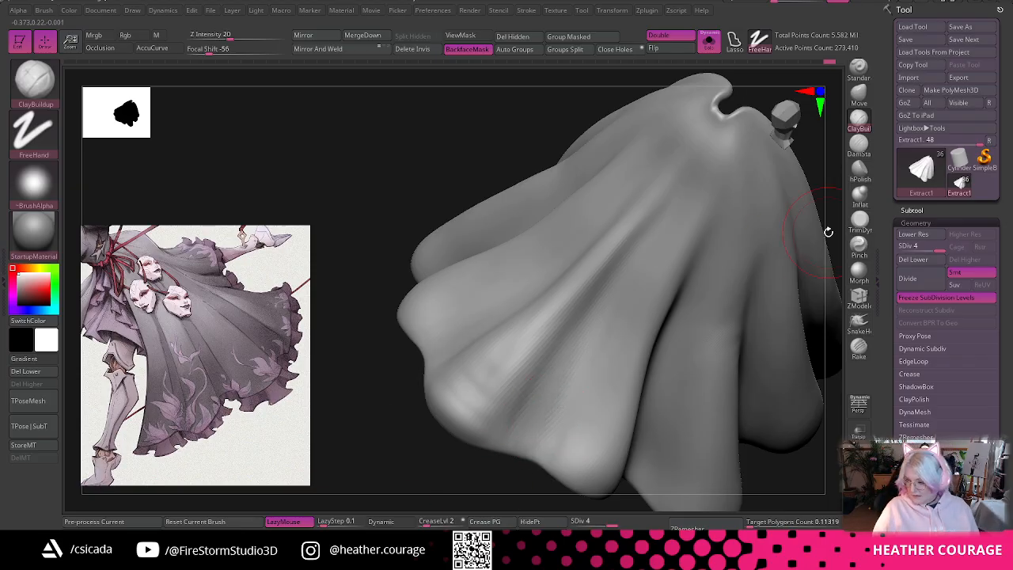
- Frame the whole cloth straight on, try a mask stroke on the central panel, and reduce the brush's draw size
drag(785, 119, 796, 141)
shift+drag(517, 133, 572, 127)
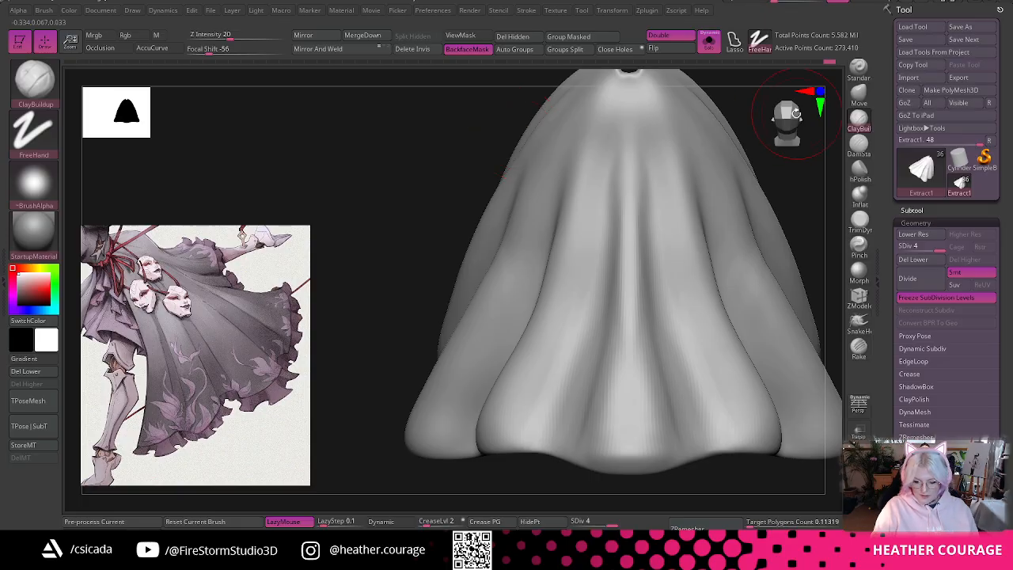
alt+drag(800, 169, 775, 140)
alt+drag(751, 237, 721, 207)
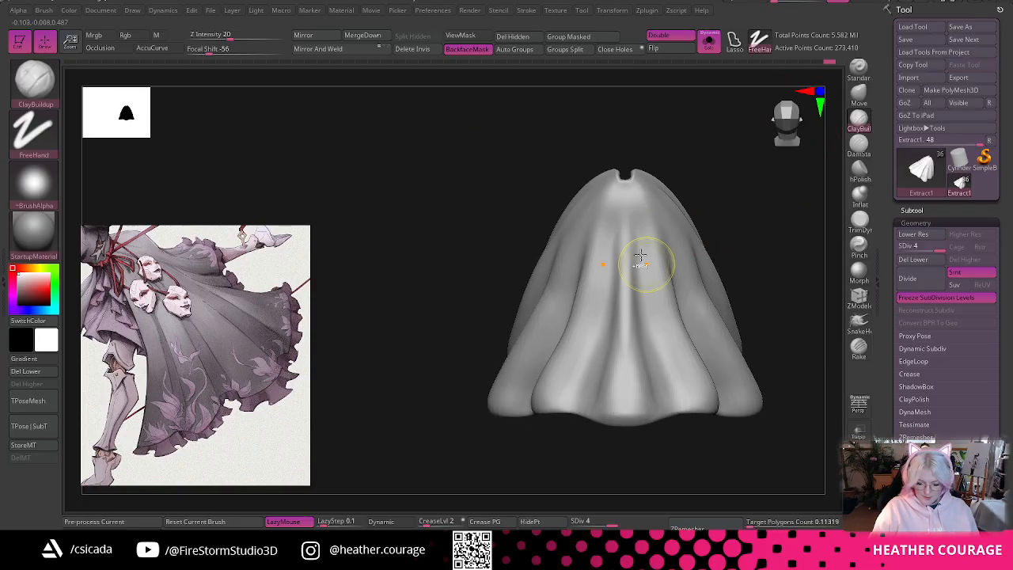
ctrl+drag(640, 240, 645, 297)
mouse_move(753, 186)
ctrl+mouse_down()
mouse_move(766, 198)
mouse_move(710, 211)
ctrl+mouse_up()
key(space)
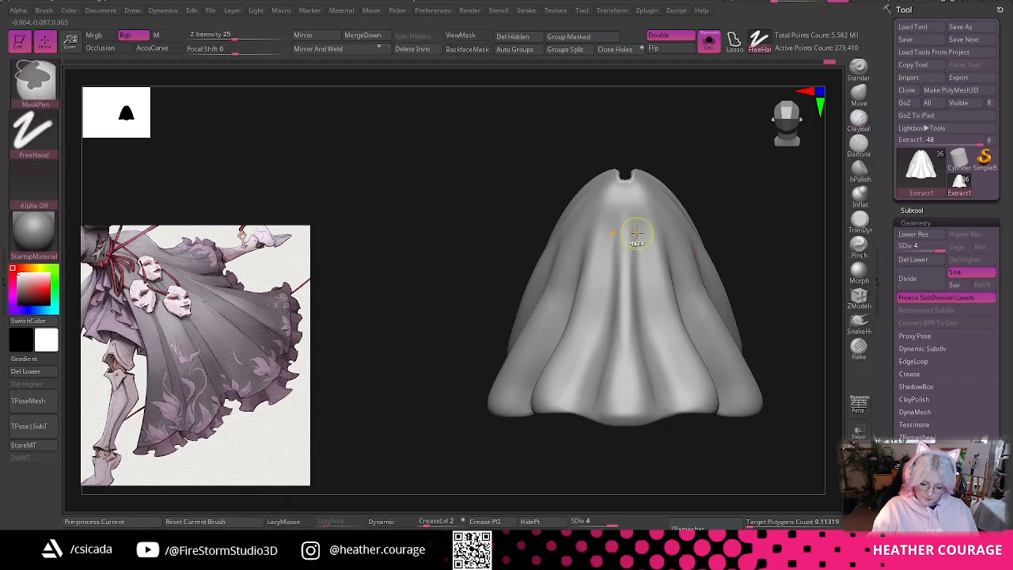
- Turn on ViewMask and mask two mirrored stripes running from the upper cloth to the hem beside the central fold
mouse_move(637, 234)
ctrl+mouse_down()
mouse_move(666, 416)
mouse_move(642, 341)
mouse_move(639, 226)
ctrl+mouse_up()
mouse_move(767, 187)
mouse_down()
mouse_move(751, 83)
mouse_move(779, 164)
mouse_move(758, 208)
mouse_up()
drag(719, 135, 769, 123)
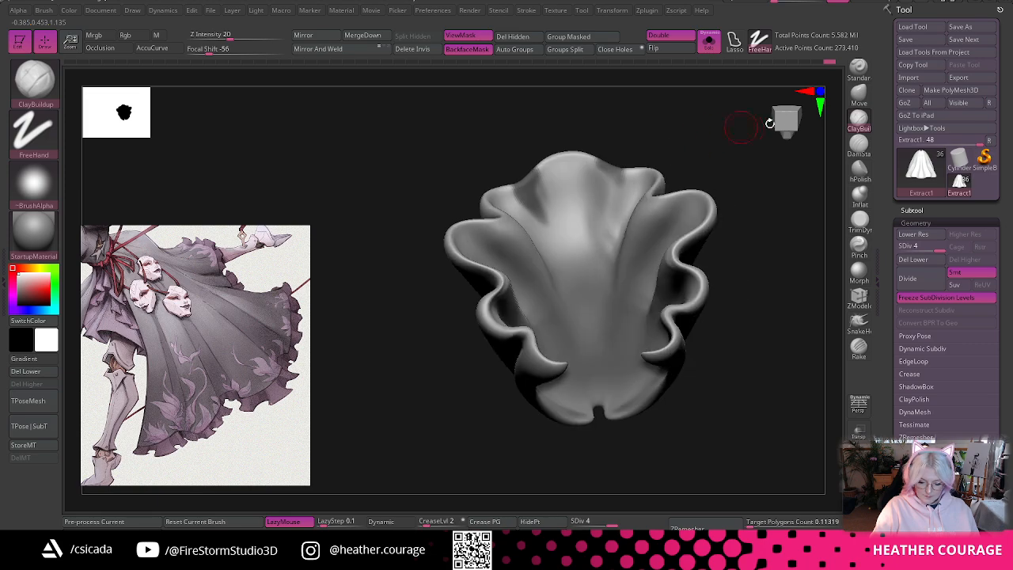
click(787, 132)
mouse_move(630, 208)
ctrl+mouse_down()
mouse_move(637, 198)
mouse_move(611, 297)
mouse_move(646, 188)
ctrl+mouse_up()
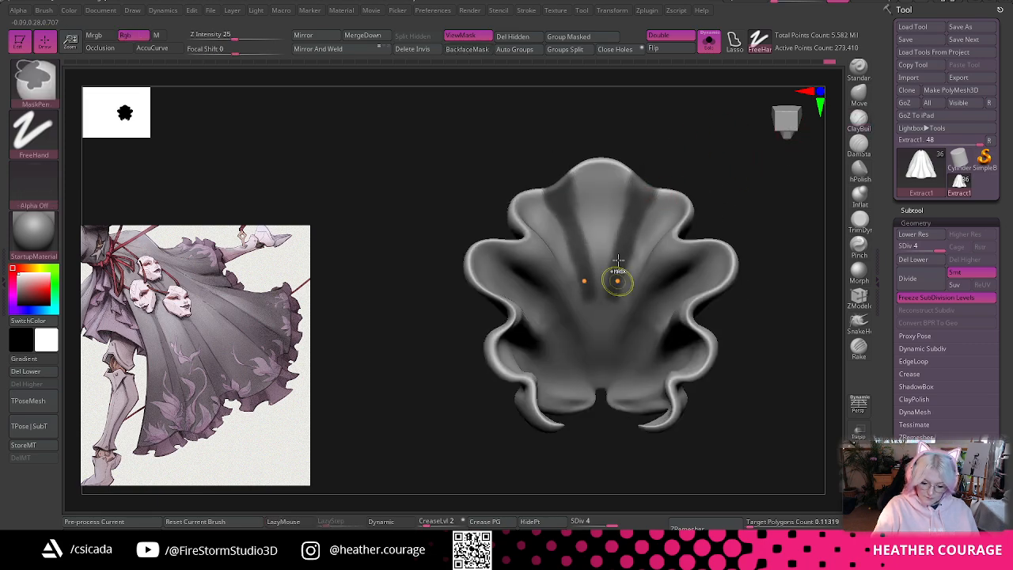
mouse_move(617, 278)
ctrl+mouse_down()
mouse_move(631, 194)
mouse_move(612, 301)
ctrl+mouse_up()
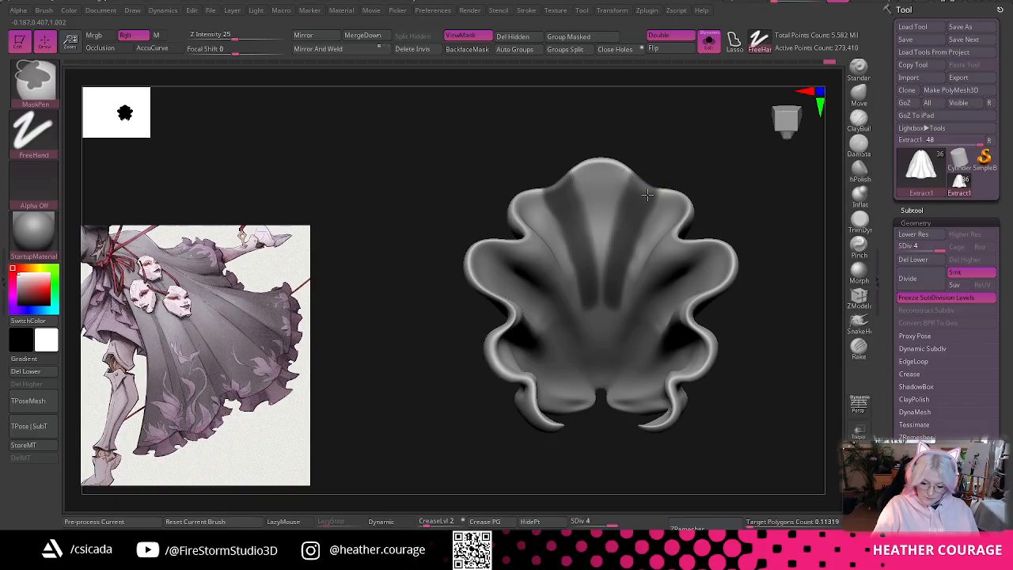
- Invert the mask so that only the two mirrored stripes beside the central fold can be sculpted
drag(759, 134, 773, 228)
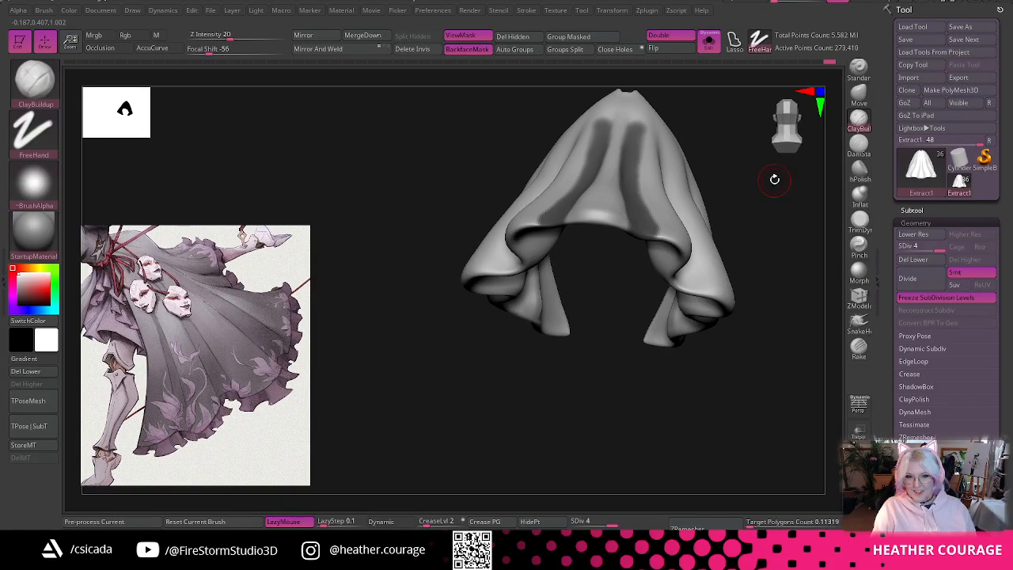
scroll(754, 239, up, 5)
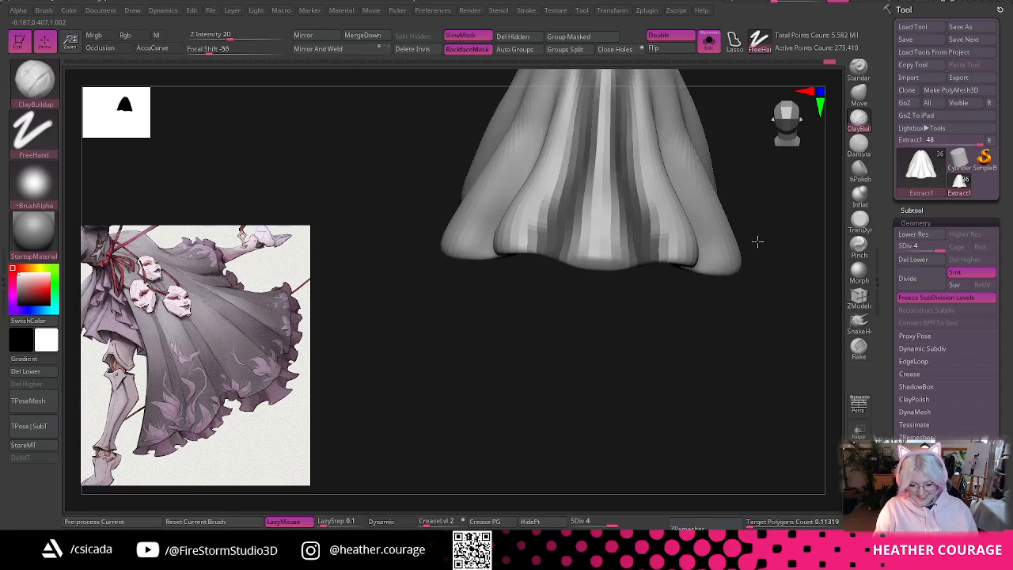
key(ctrl)
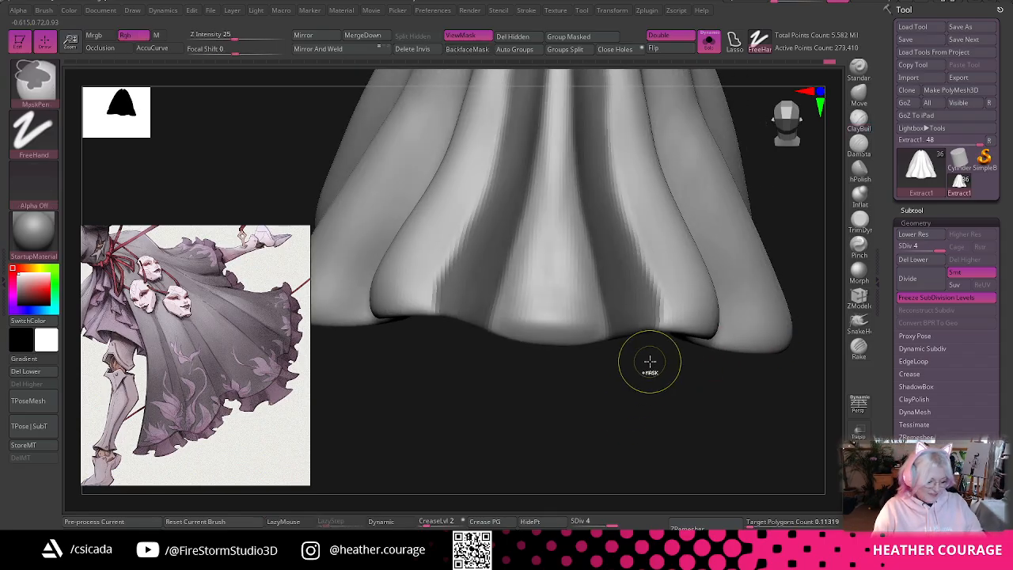
ctrl+click(649, 362)
- Choose the Move brush and enlarge its draw size to reshape the unmasked stripes at the hem
drag(635, 404, 717, 244)
key(space)
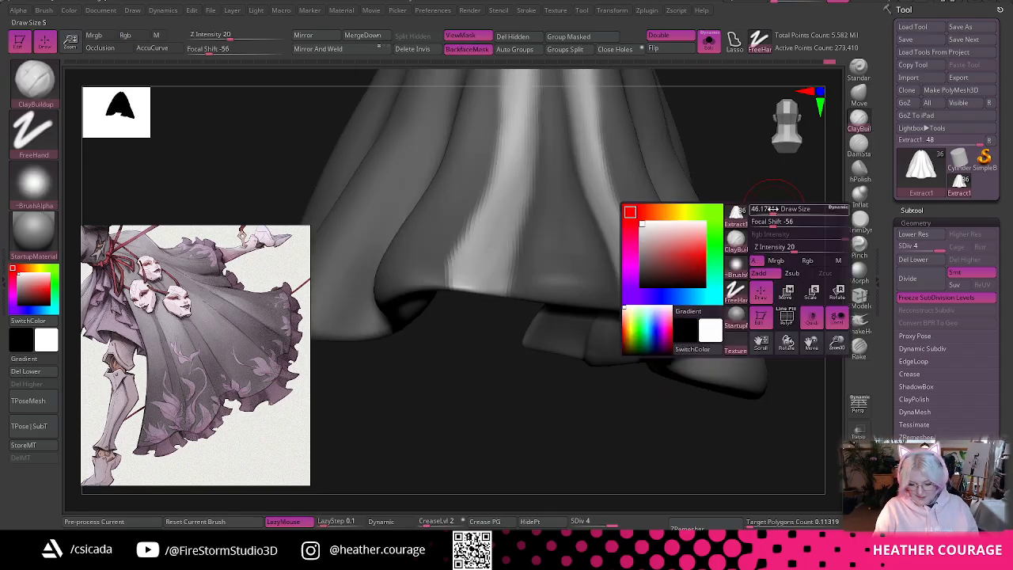
key(space)
drag(791, 208, 834, 164)
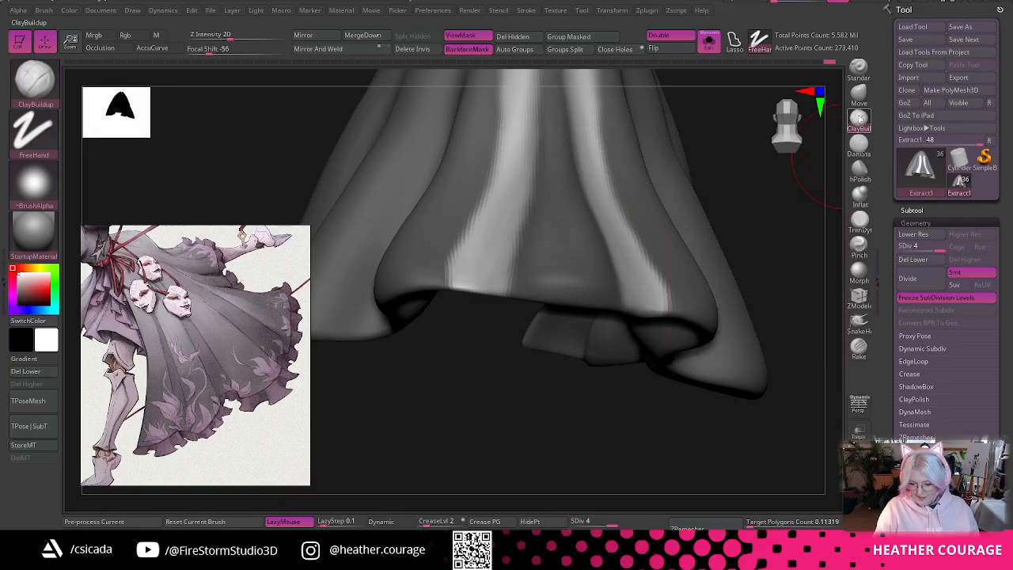
click(859, 95)
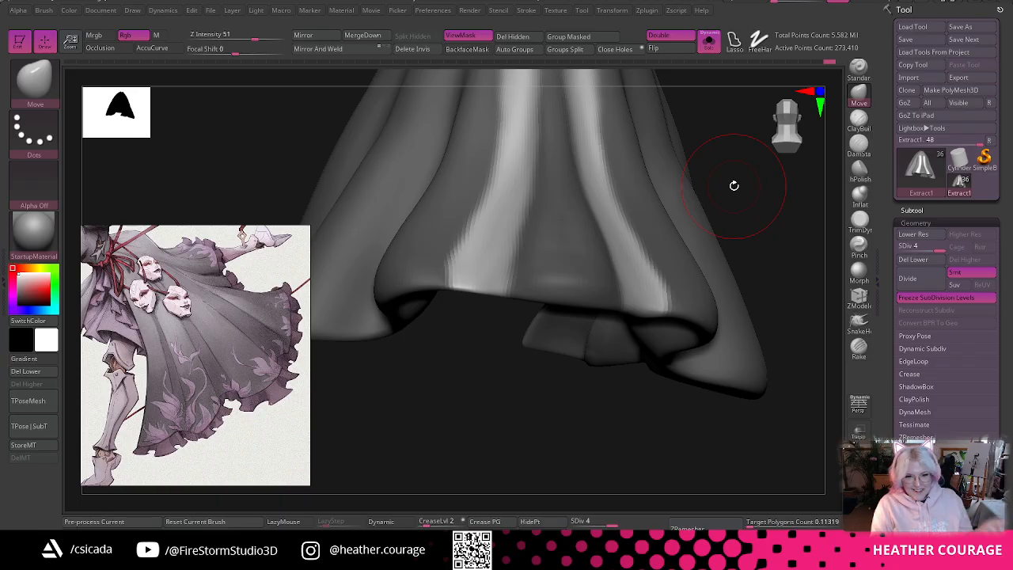
key(space)
mouse_move(755, 194)
mouse_down()
mouse_move(781, 201)
mouse_move(794, 159)
mouse_move(775, 183)
mouse_move(757, 253)
mouse_move(753, 209)
mouse_move(657, 226)
mouse_up()
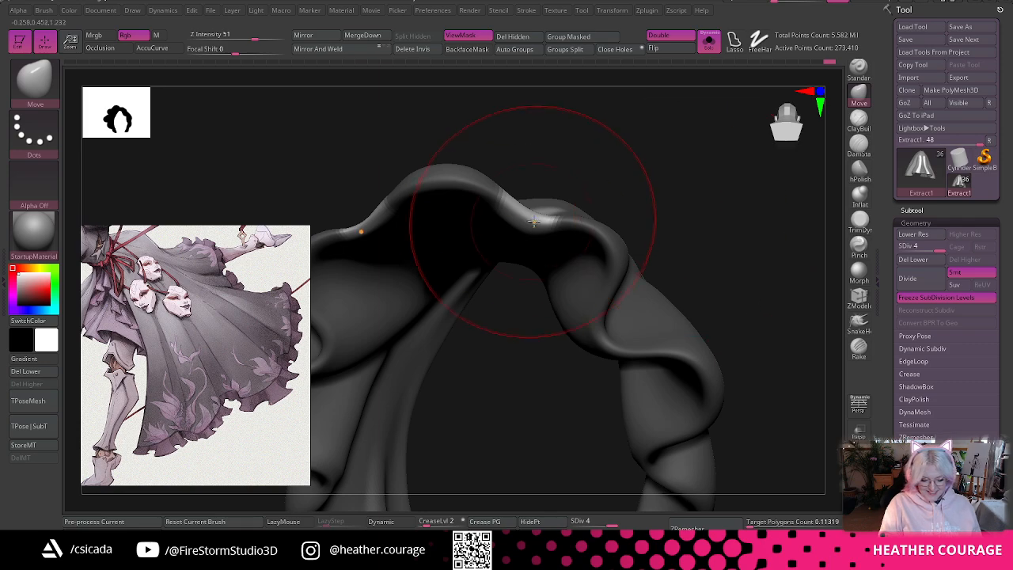
- Push the two unmasked stripes inward along their length with the Move brush to deepen the valleys beside the central fold
drag(523, 235, 513, 240)
mouse_move(738, 208)
mouse_down()
mouse_move(701, 201)
mouse_move(699, 267)
mouse_move(751, 217)
mouse_move(723, 266)
mouse_move(734, 251)
mouse_move(771, 255)
mouse_move(728, 242)
mouse_move(567, 252)
mouse_up()
key(space)
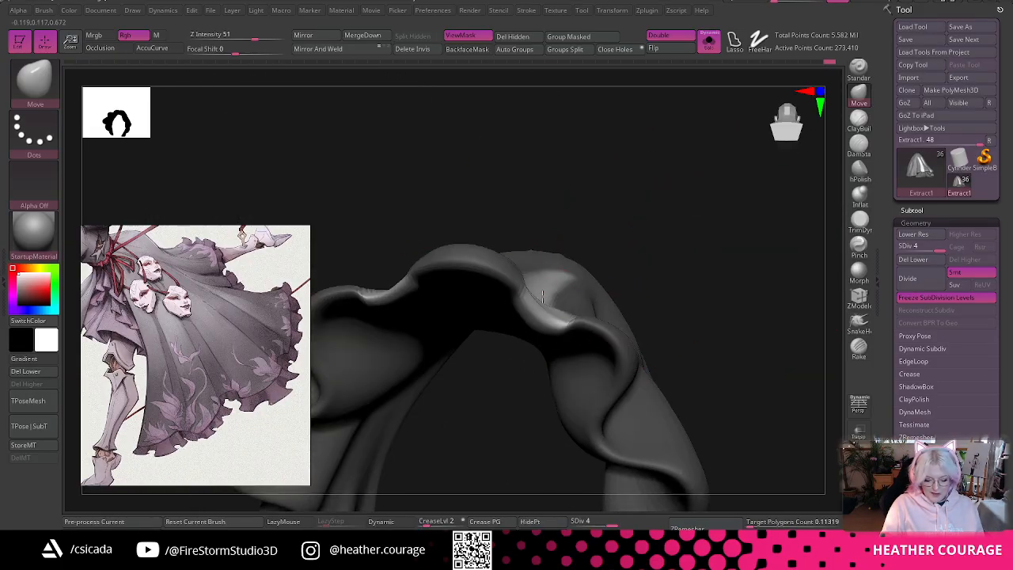
drag(664, 241, 678, 261)
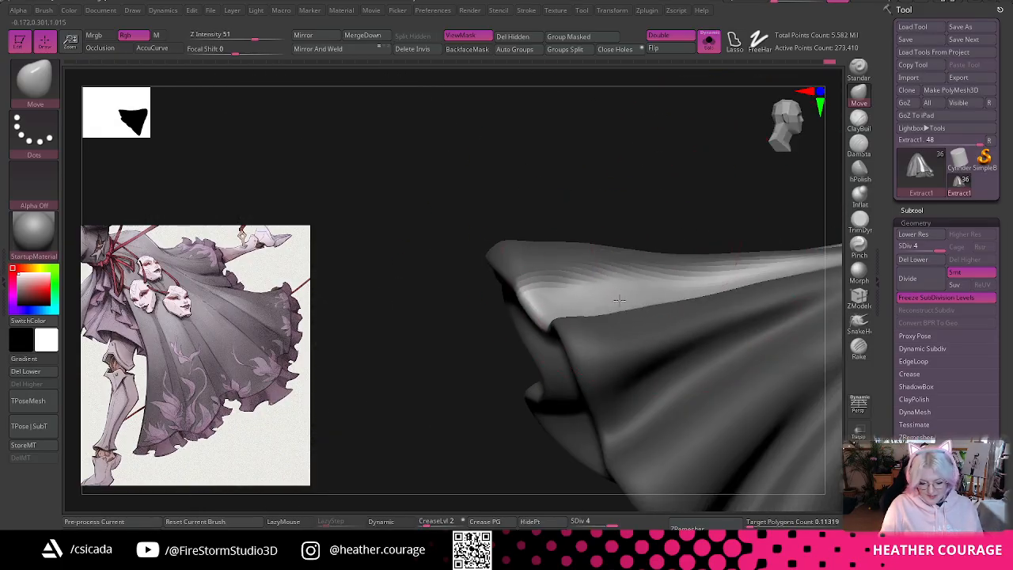
drag(785, 270, 815, 266)
alt+drag(694, 198, 582, 200)
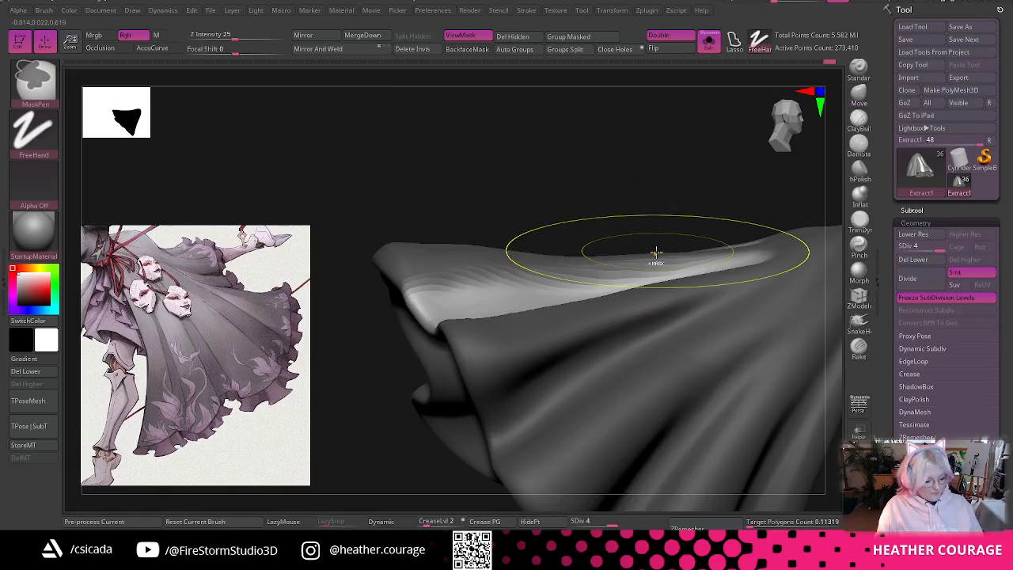
- Invert the mask and pull the central fold outward between the two protected valleys
mouse_move(662, 256)
mouse_down()
mouse_move(565, 187)
mouse_move(428, 236)
mouse_move(429, 181)
mouse_move(362, 249)
mouse_up()
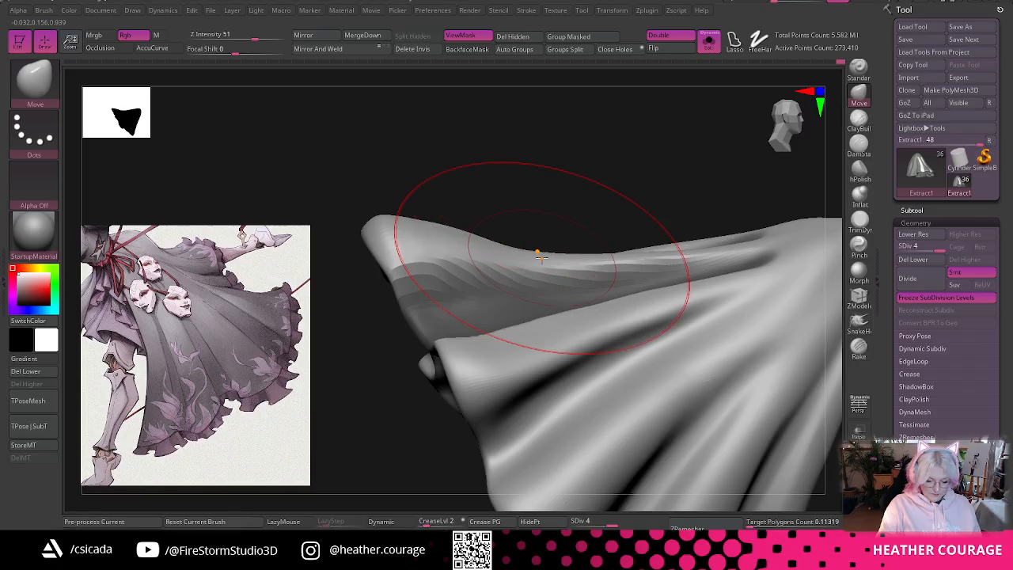
mouse_move(515, 244)
mouse_down()
mouse_move(576, 187)
mouse_move(648, 229)
mouse_move(715, 296)
mouse_up()
key(space)
drag(711, 332, 554, 356)
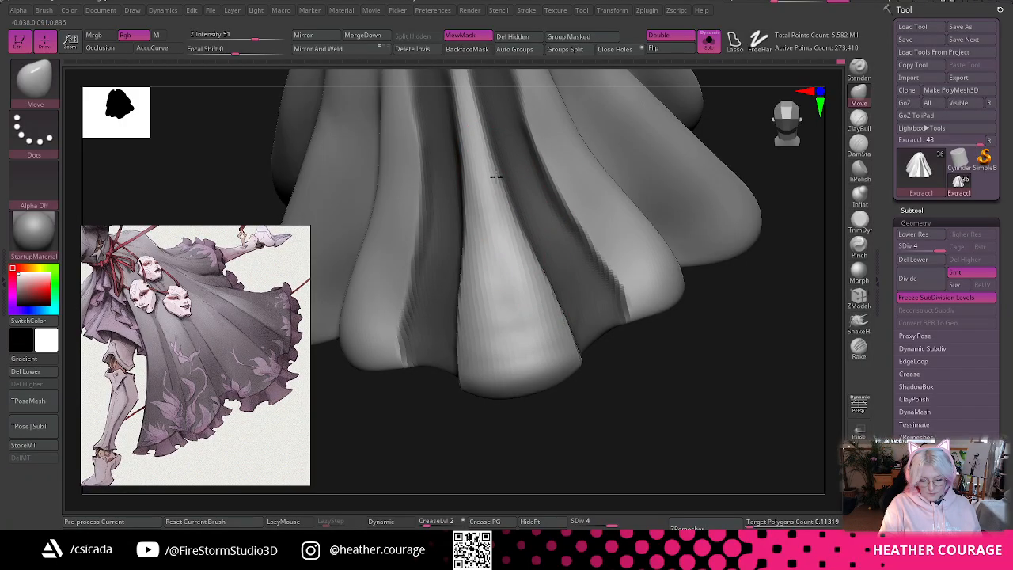
- Reduce the Move brush's draw size and extend the central fold's hem downward into a fuller rounded edge
mouse_move(707, 397)
mouse_down()
mouse_move(606, 393)
mouse_move(586, 379)
mouse_move(527, 421)
mouse_up()
key(space)
key(Return)
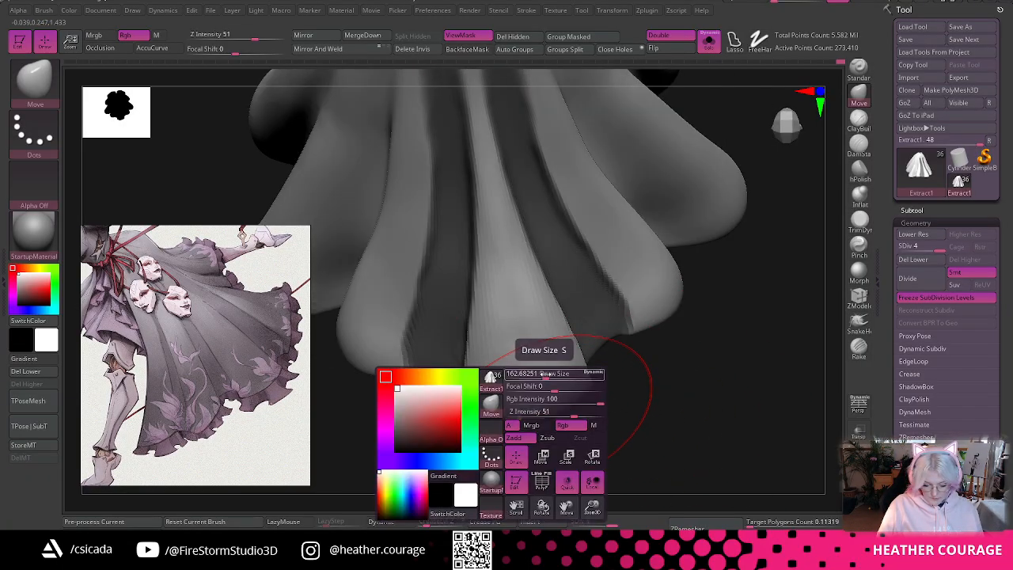
mouse_move(532, 420)
mouse_down()
mouse_move(531, 429)
mouse_move(569, 411)
mouse_up()
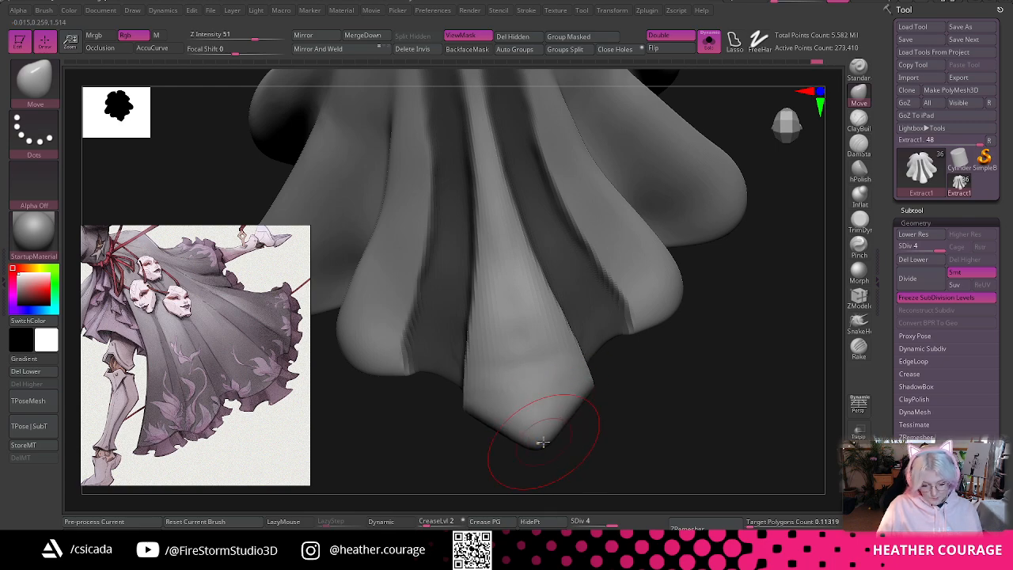
drag(542, 446, 575, 404)
key(shift)
drag(693, 406, 735, 406)
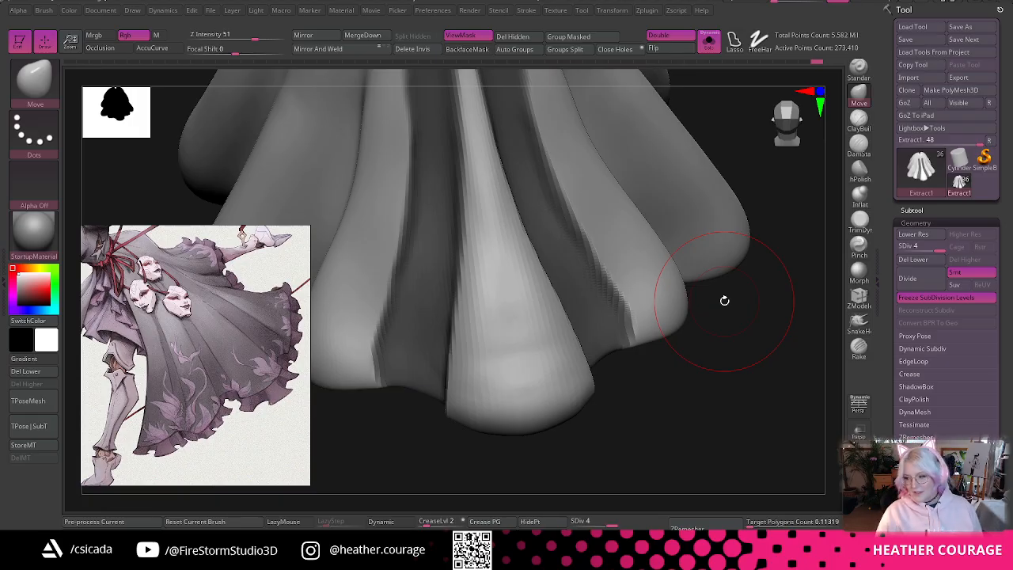
- Reshape the central fold's profile and hem from the side with Move strokes, smoothing its surface
drag(689, 425, 593, 317)
mouse_move(576, 356)
mouse_down()
mouse_move(531, 316)
mouse_move(569, 430)
mouse_move(571, 378)
mouse_move(578, 466)
mouse_up()
drag(514, 312, 602, 364)
drag(696, 198, 654, 168)
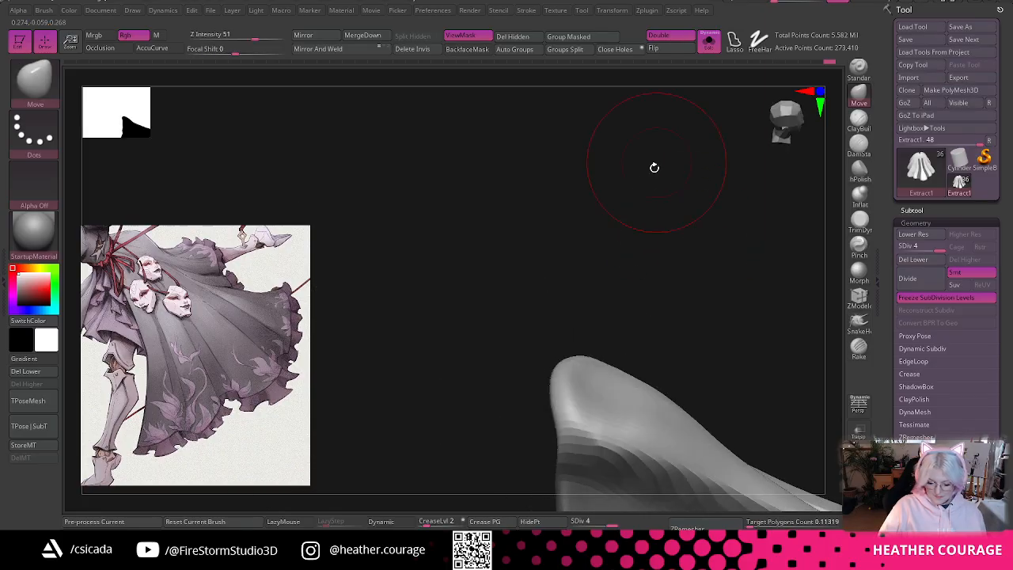
key(shift)
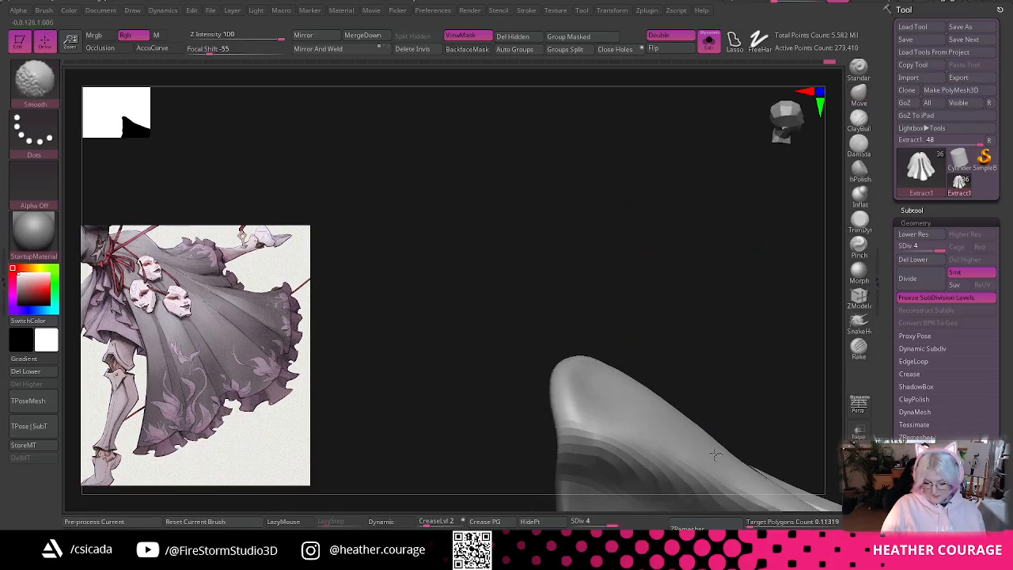
mouse_move(648, 344)
mouse_down()
mouse_move(640, 287)
mouse_move(670, 287)
mouse_move(543, 361)
mouse_up()
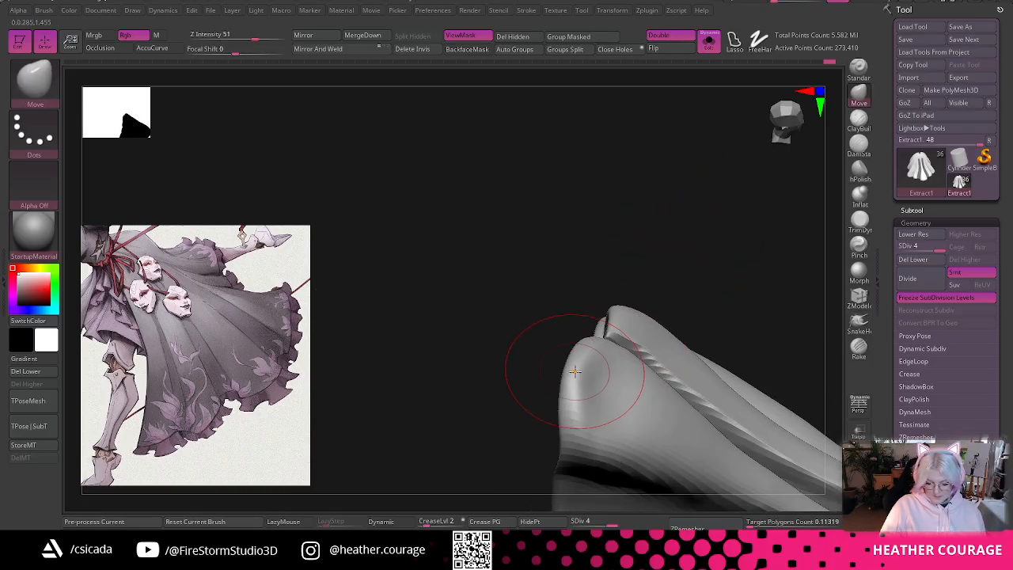
- Enlarge the Move brush's draw size and refine the central fold's outer profile and hem tip in side view
drag(527, 270, 774, 128)
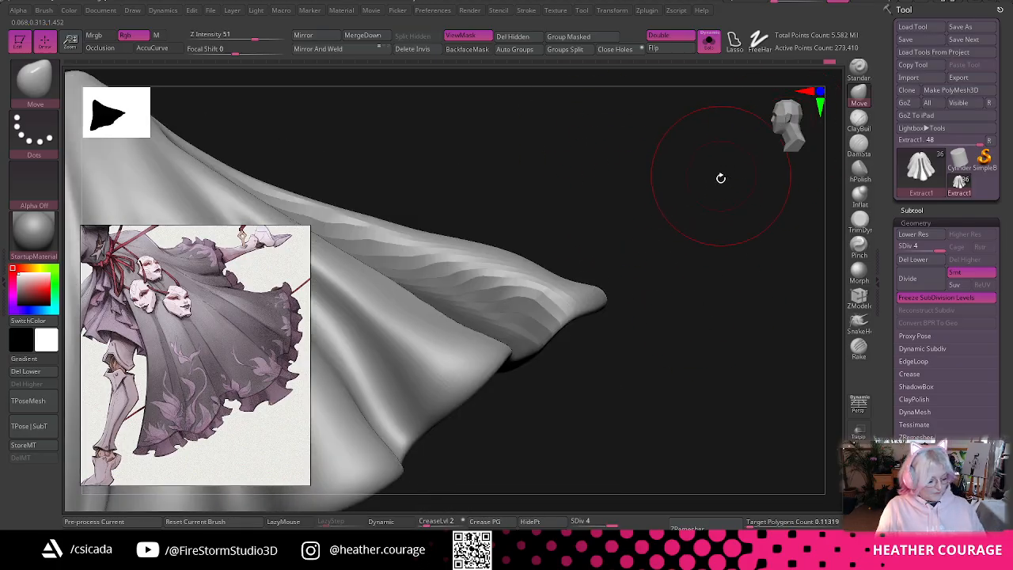
mouse_move(721, 178)
mouse_down()
mouse_move(741, 213)
mouse_move(734, 219)
mouse_up()
key(space)
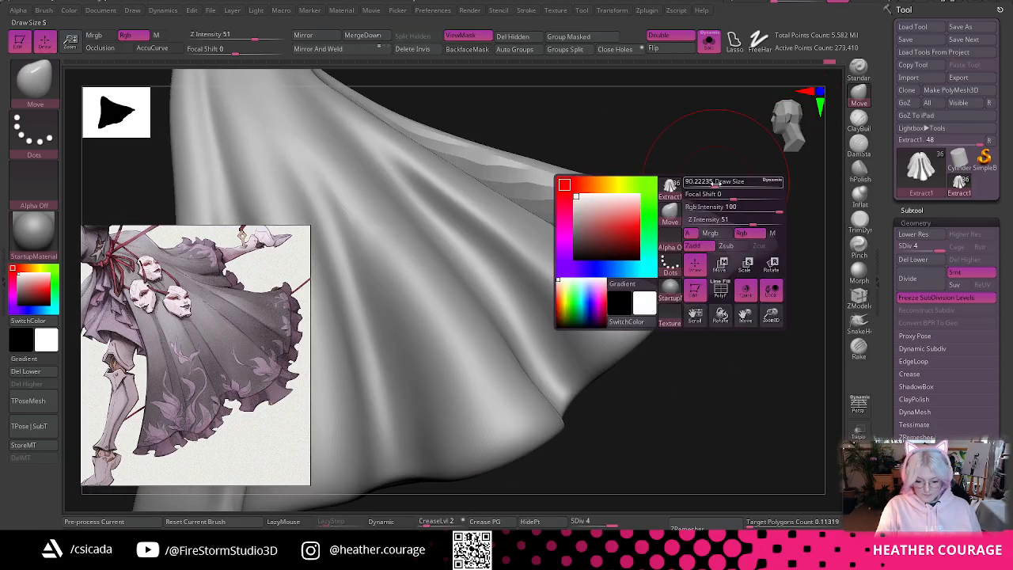
drag(672, 200, 686, 211)
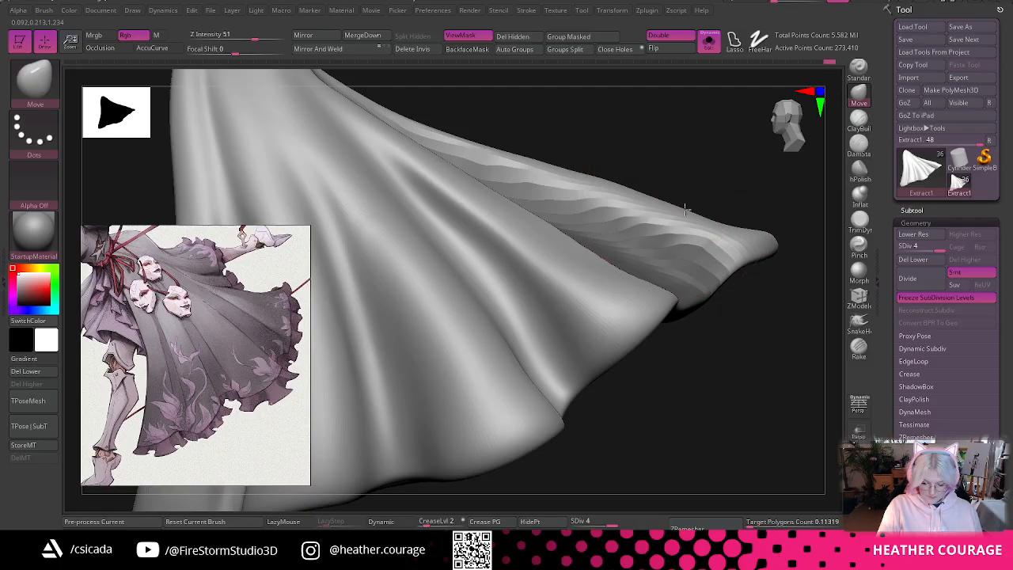
drag(637, 188, 597, 190)
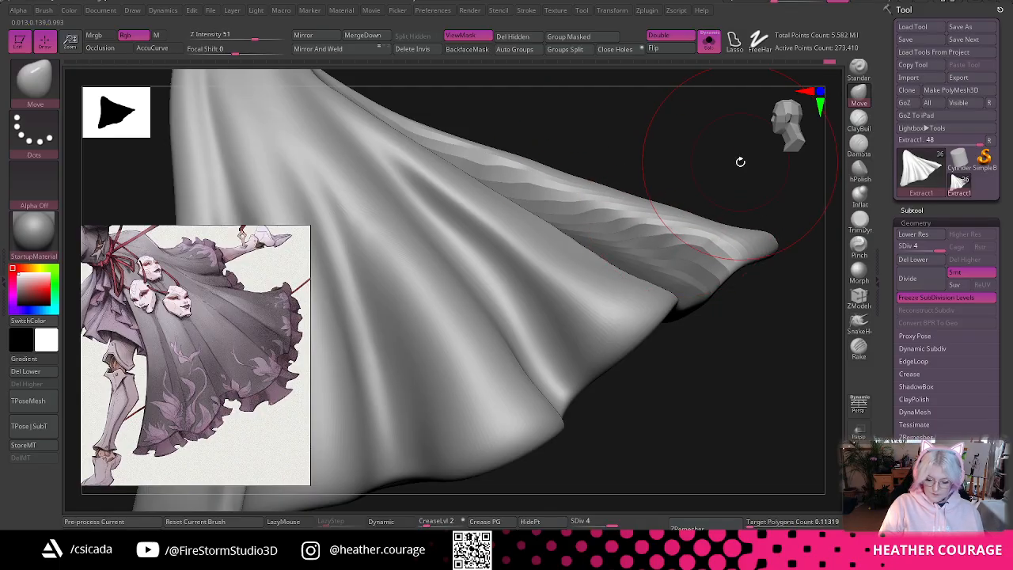
drag(740, 162, 735, 178)
drag(726, 226, 715, 217)
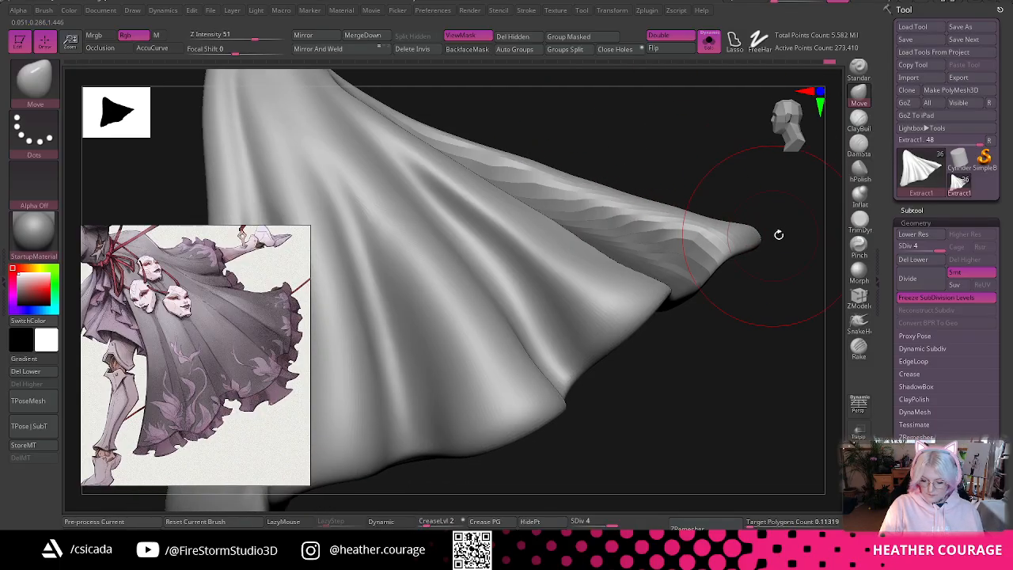
drag(758, 368, 748, 305)
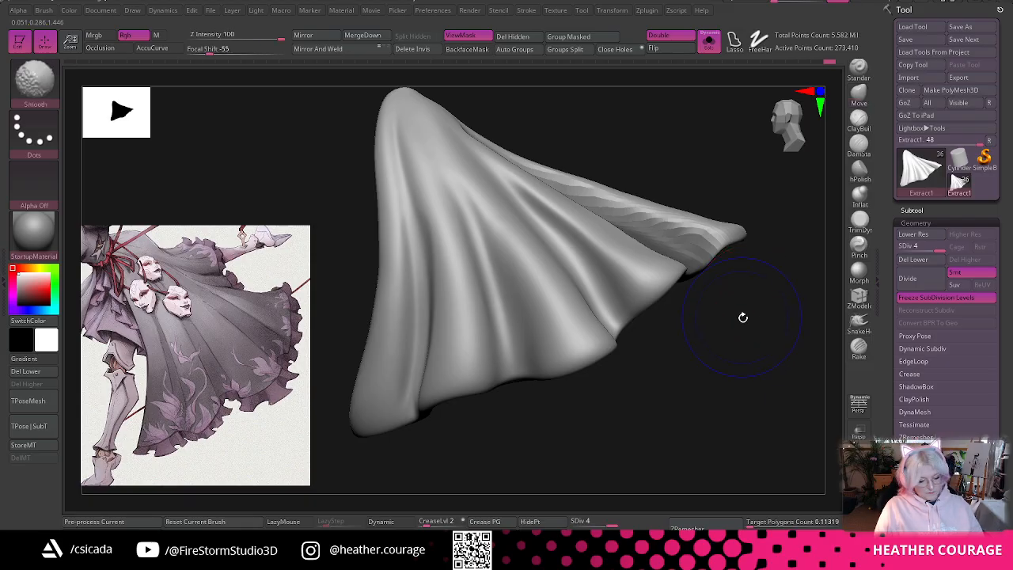
- Turn off the mask display and divide the cloth to subdivision level 5
key(ctrl+h)
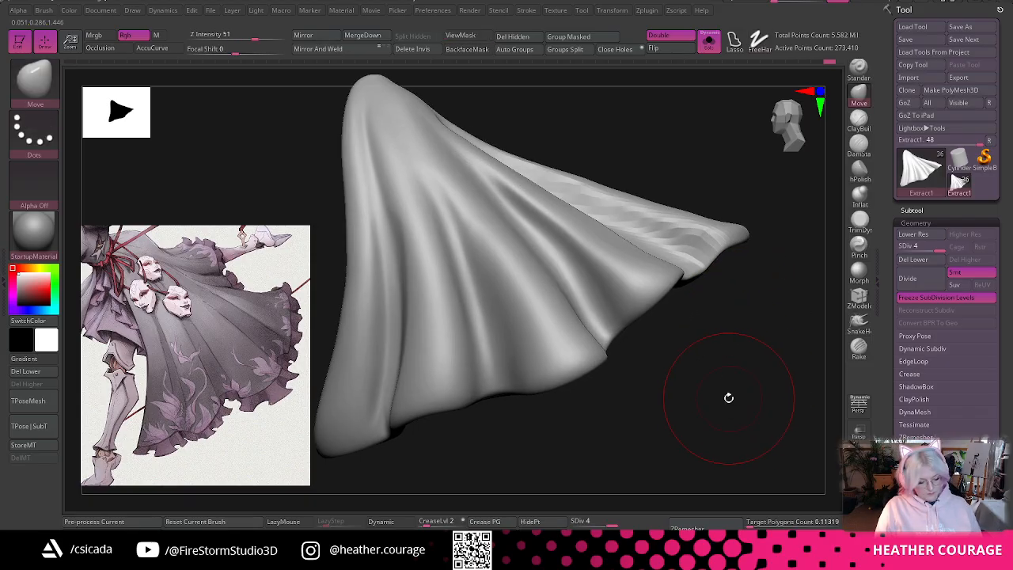
key(ctrl+d)
mouse_move(728, 401)
mouse_down()
mouse_move(714, 389)
mouse_move(739, 469)
mouse_up()
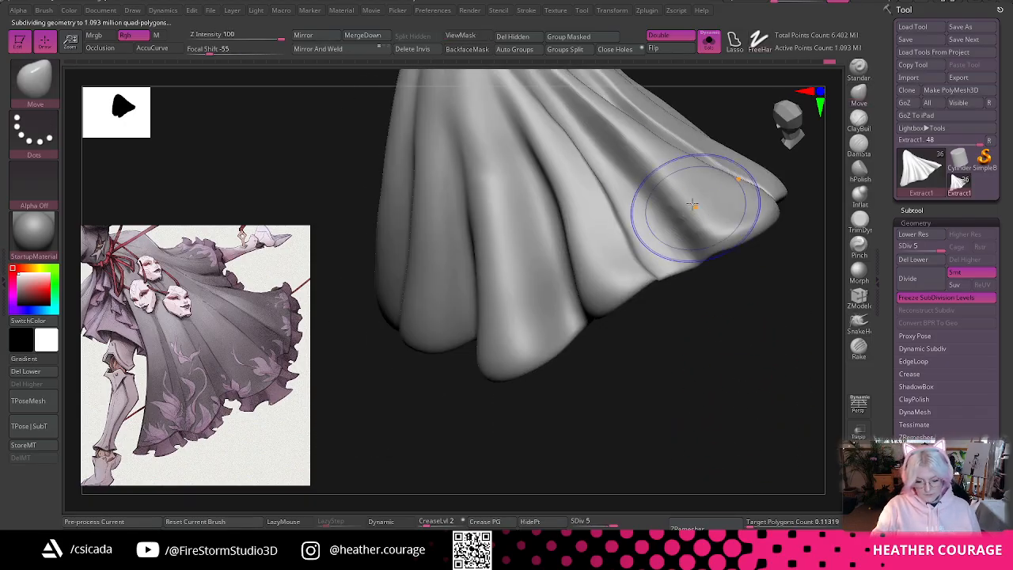
- Smooth the folds and the sharp creases running down to the hem beside the central fold
mouse_move(695, 205)
shift+mouse_down()
mouse_move(687, 215)
mouse_move(604, 122)
shift+mouse_up()
drag(766, 374, 719, 419)
mouse_move(649, 293)
shift+mouse_down()
mouse_move(540, 289)
mouse_move(534, 279)
shift+mouse_up()
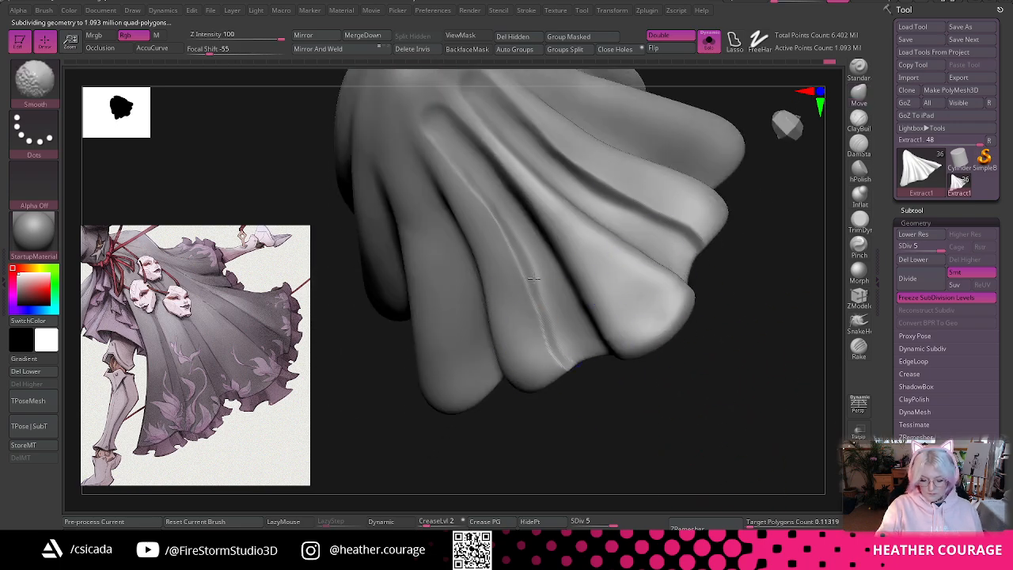
mouse_move(704, 430)
mouse_down()
mouse_move(771, 430)
mouse_move(768, 414)
mouse_move(758, 418)
mouse_move(761, 397)
mouse_up()
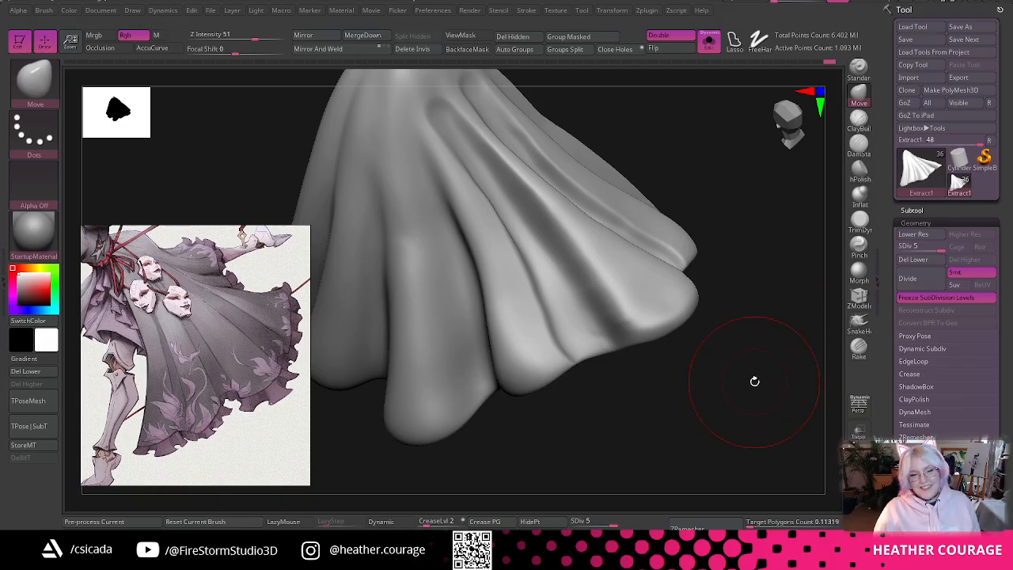
mouse_move(754, 381)
mouse_down()
mouse_move(751, 332)
mouse_move(673, 348)
mouse_up()
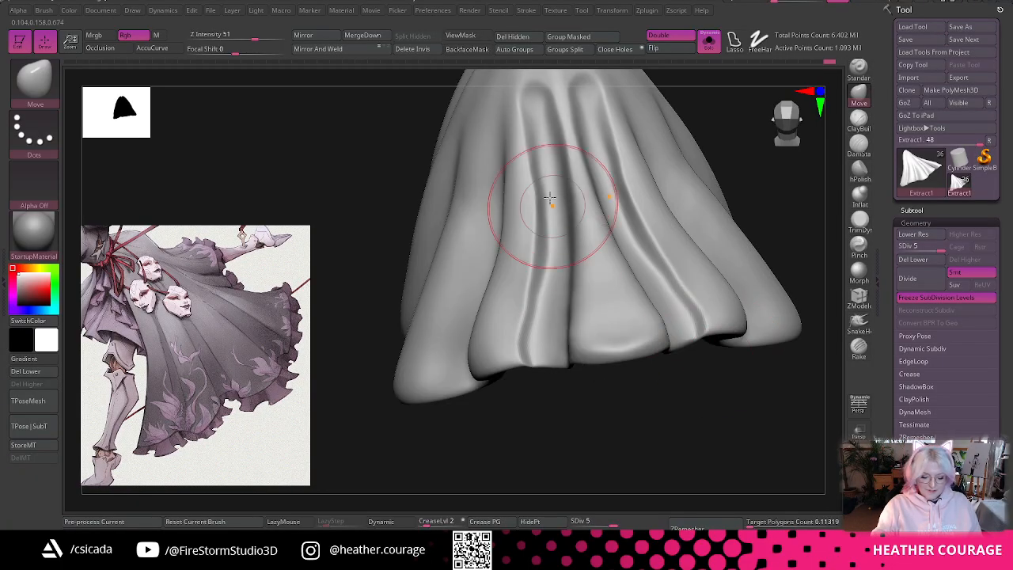
shift+drag(538, 145, 531, 232)
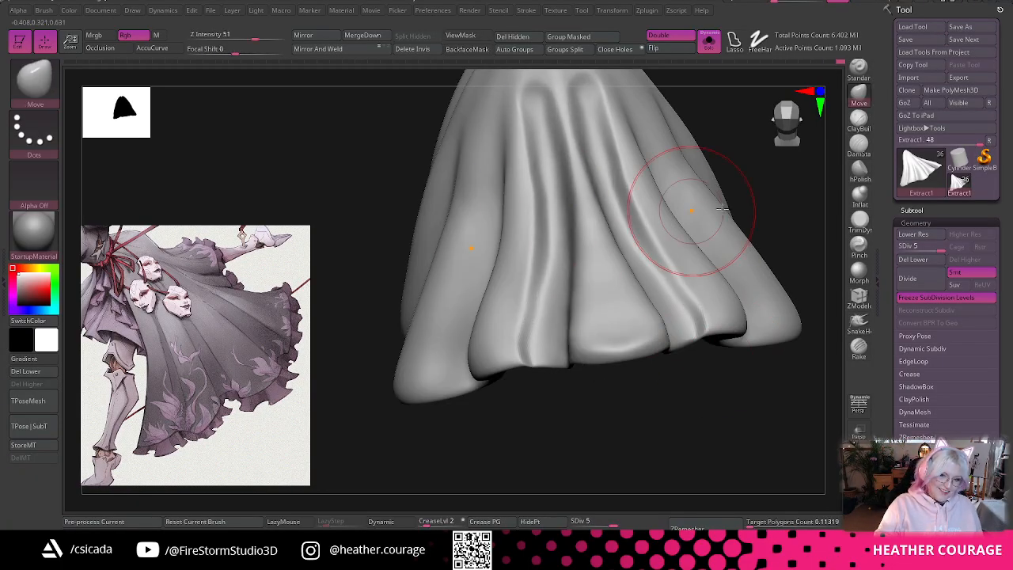
mouse_move(789, 179)
mouse_down()
mouse_move(768, 235)
mouse_move(554, 200)
mouse_move(554, 186)
mouse_move(553, 212)
mouse_move(579, 211)
mouse_move(605, 305)
mouse_move(657, 413)
mouse_up()
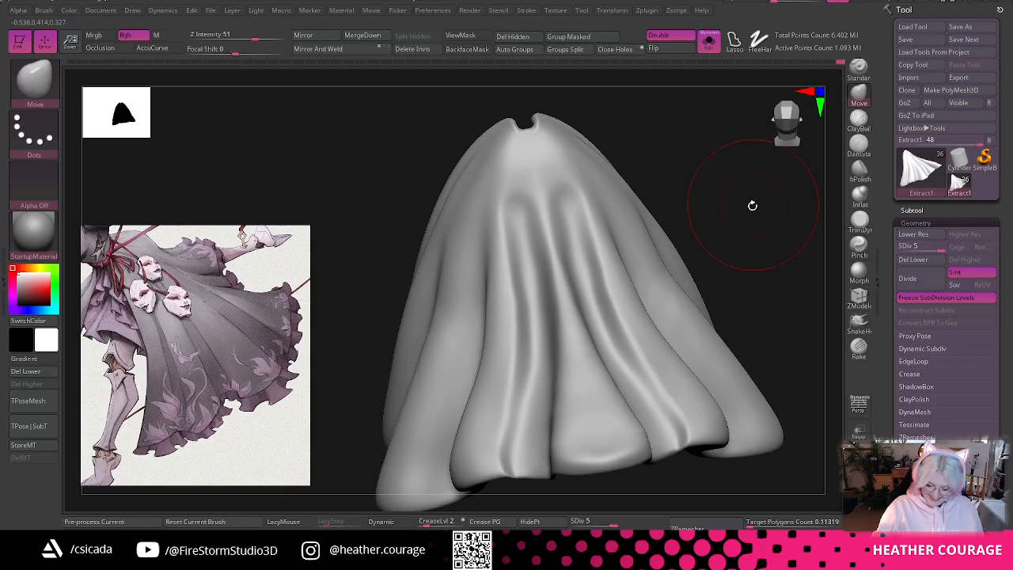
- Build up the cloth along the fold beside the central one with long ClayBuildup strokes from top to hem
right_click(752, 204)
click(858, 146)
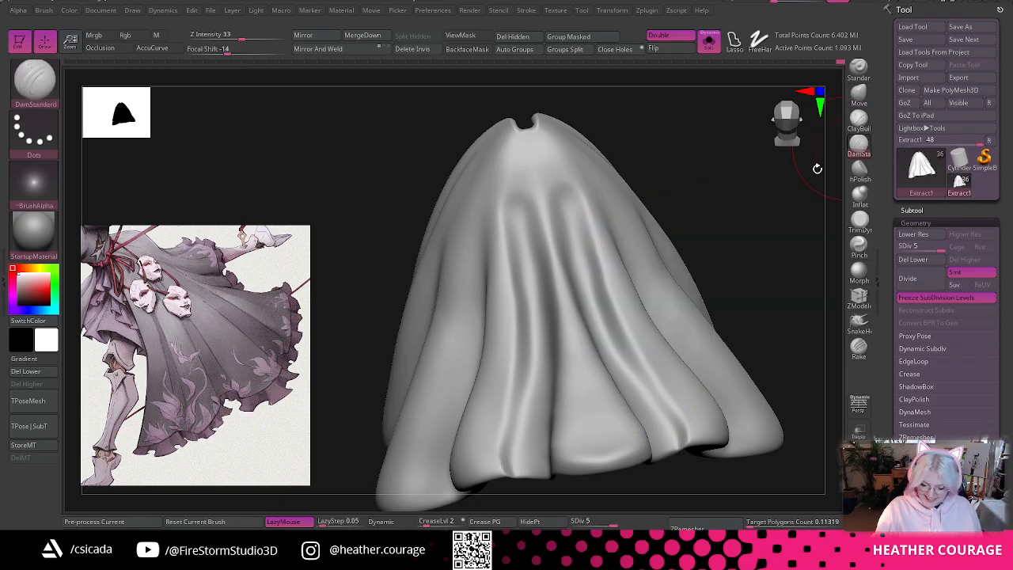
click(862, 128)
drag(798, 184, 755, 234)
drag(592, 221, 648, 354)
drag(592, 188, 662, 383)
drag(621, 271, 674, 395)
drag(657, 351, 688, 420)
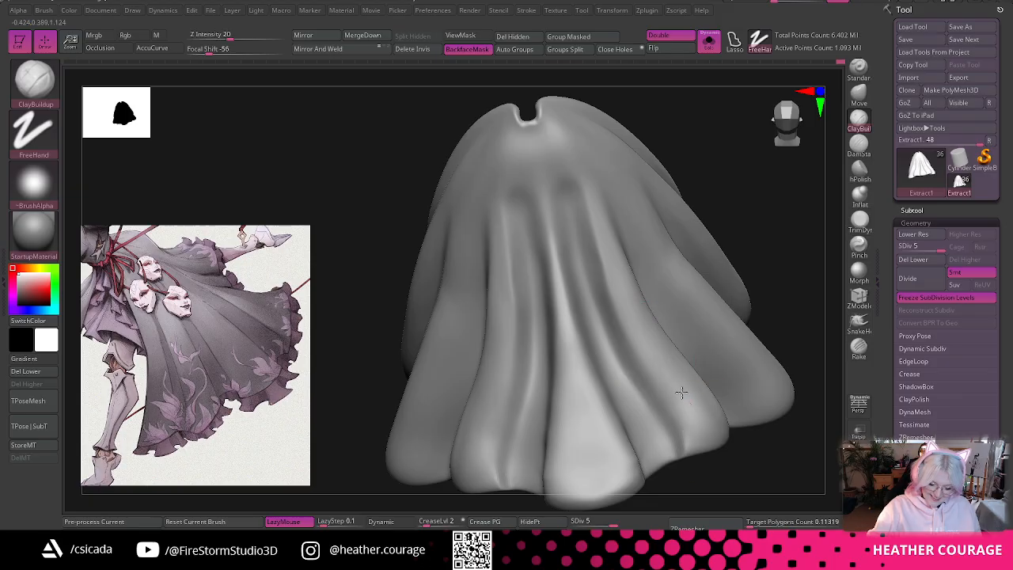
mouse_move(573, 193)
mouse_down()
mouse_move(592, 264)
mouse_move(664, 412)
mouse_up()
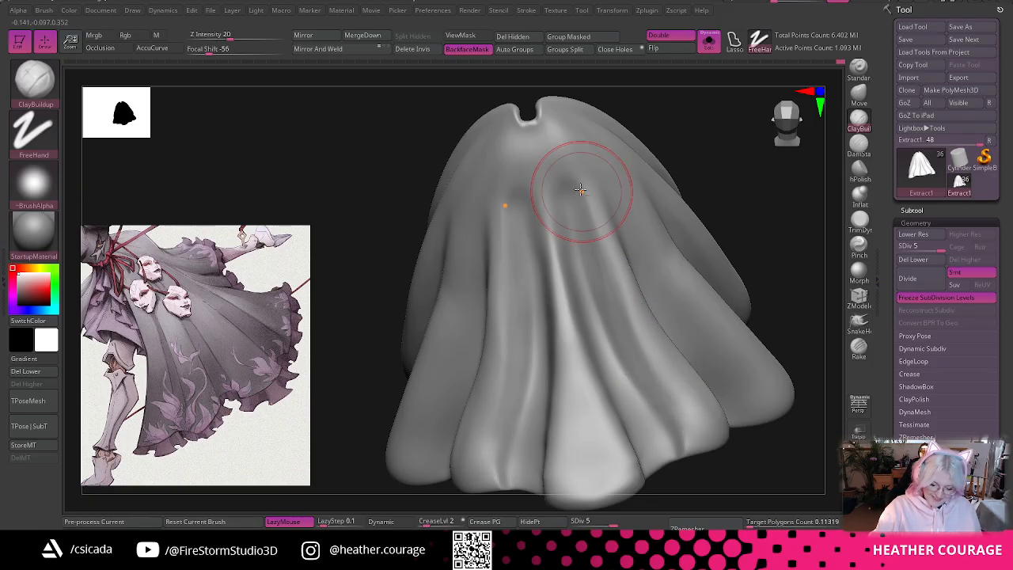
- Soften the valley bordering the central fold with alternating ClayBuildup and Smooth strokes from its top downward
key(shift)
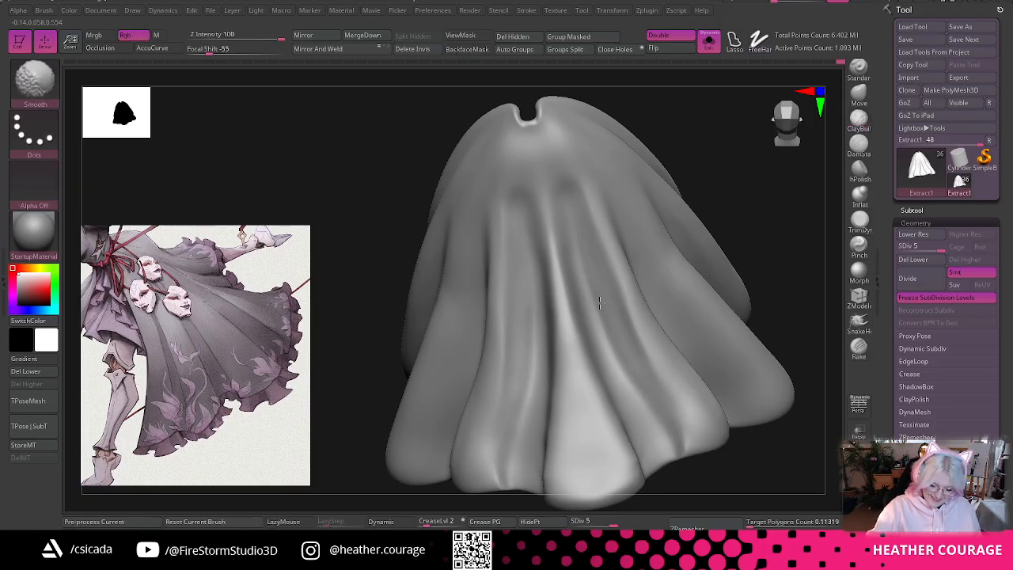
drag(568, 237, 588, 344)
drag(566, 219, 618, 409)
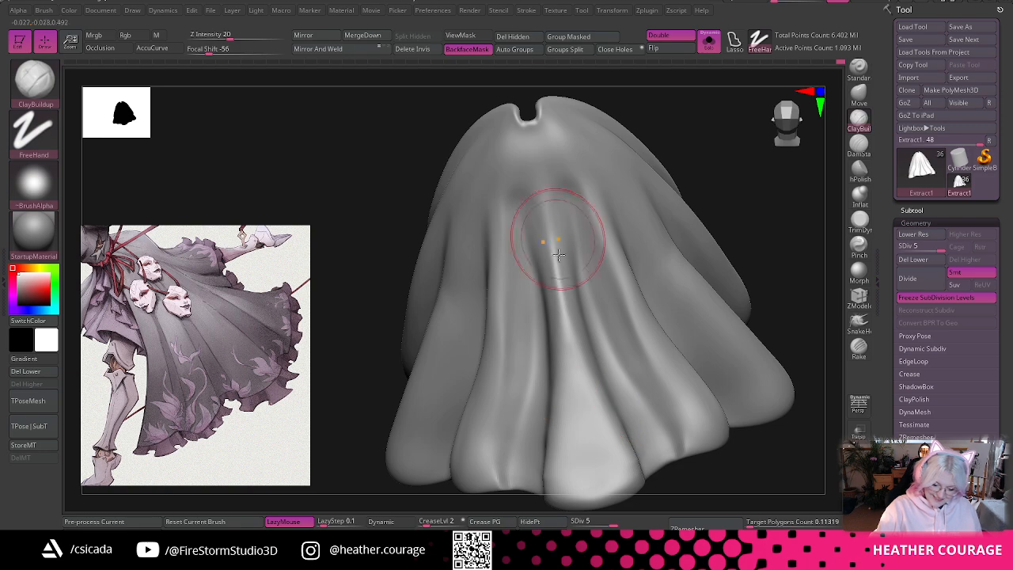
mouse_move(560, 185)
mouse_down()
mouse_move(561, 276)
mouse_move(584, 340)
mouse_up()
drag(565, 180, 599, 388)
shift+drag(561, 209, 583, 362)
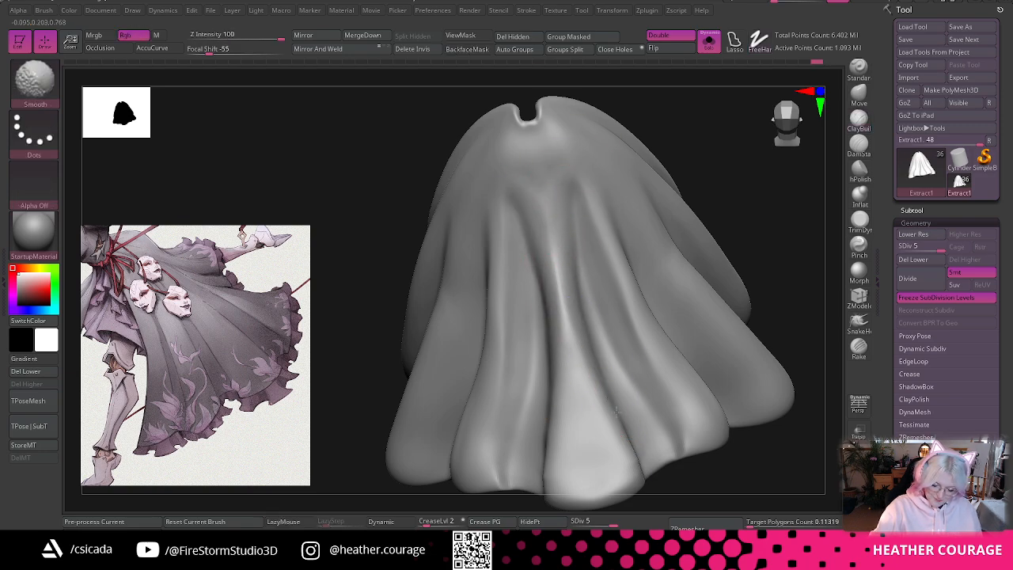
- Add ClayBuildup volume along the ridges around the central fold and smooth their upper ends into the cloth
drag(763, 481, 693, 414)
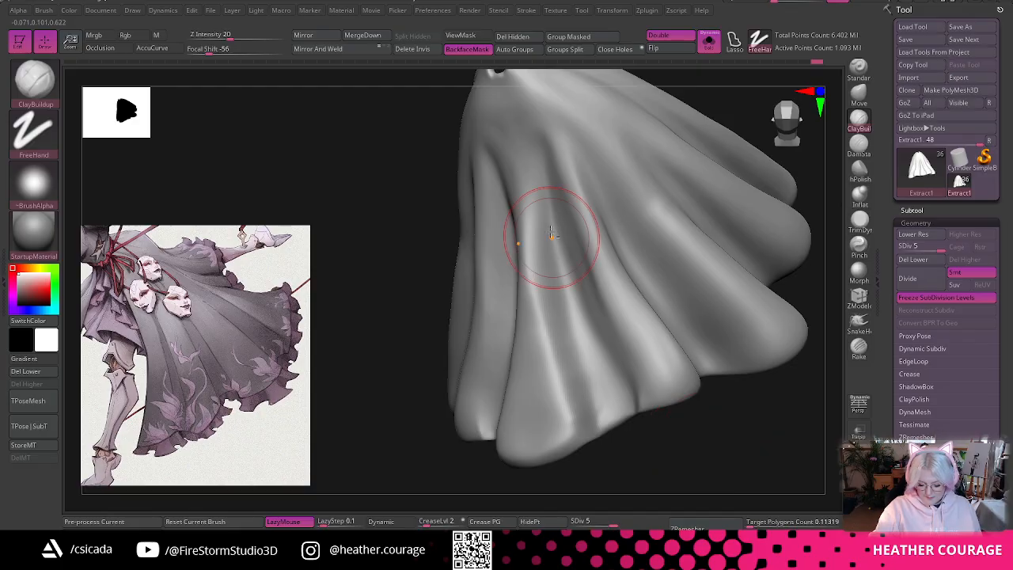
drag(554, 238, 594, 381)
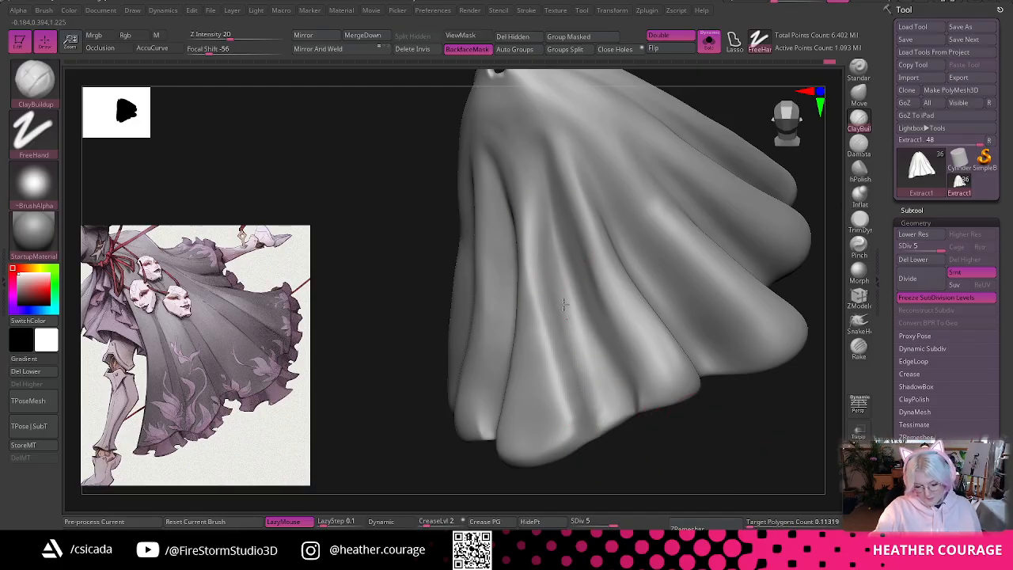
drag(529, 164, 534, 177)
mouse_move(547, 244)
mouse_down()
mouse_move(535, 197)
mouse_move(544, 225)
mouse_up()
shift+drag(535, 143, 537, 168)
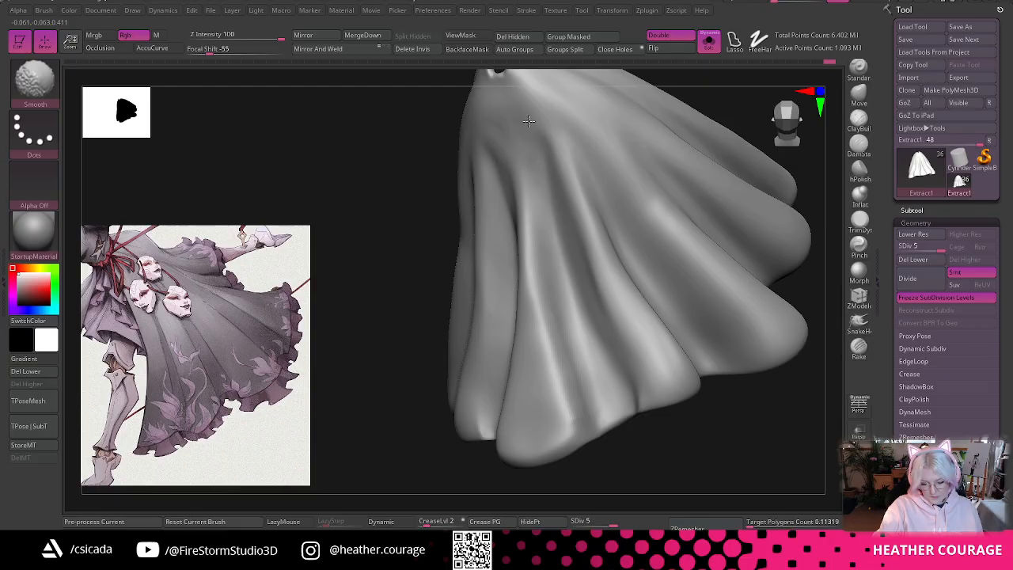
mouse_move(745, 470)
mouse_down()
mouse_move(773, 393)
mouse_move(771, 186)
mouse_move(707, 214)
mouse_move(493, 214)
mouse_up()
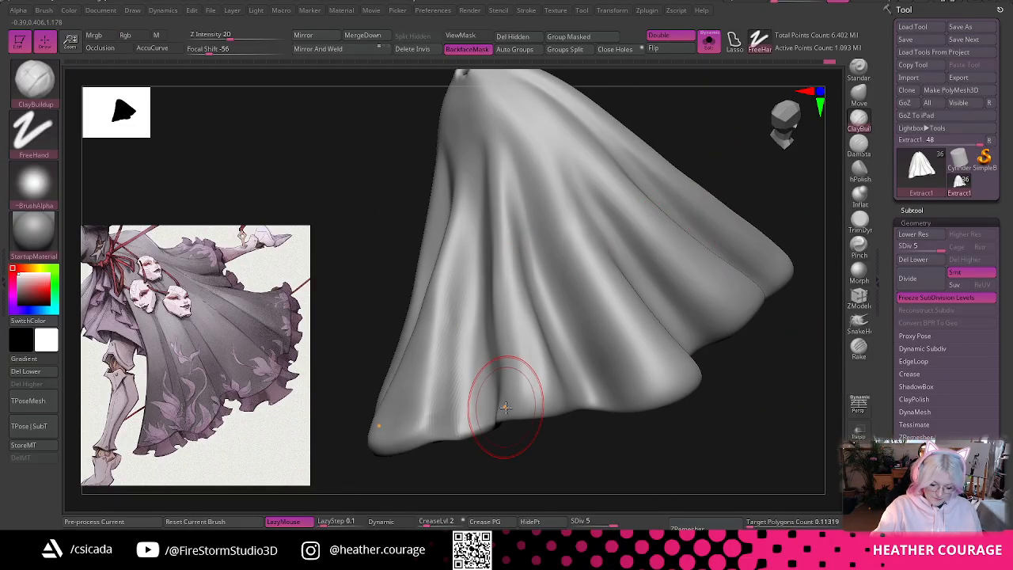
drag(538, 444, 515, 373)
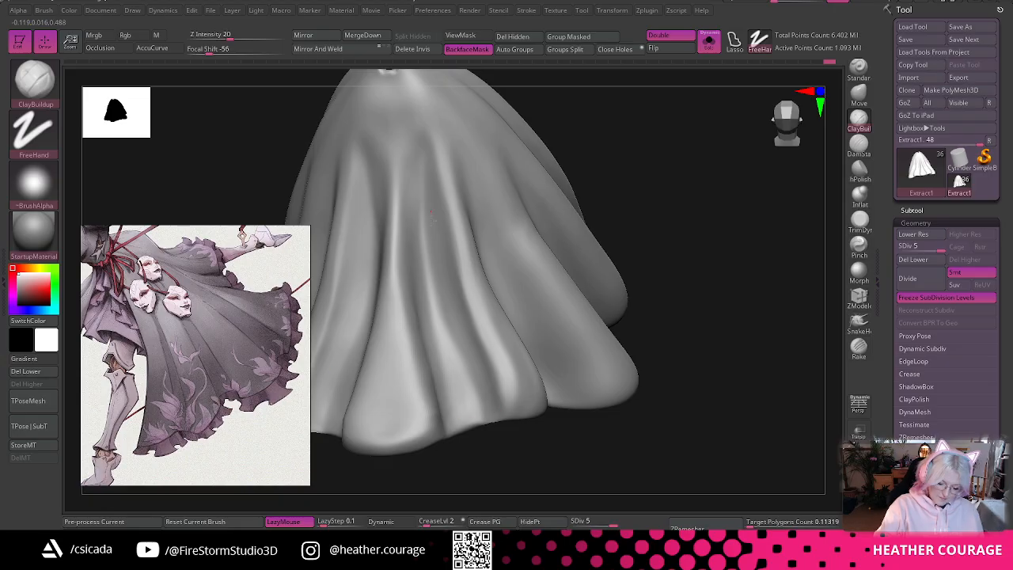
drag(659, 400, 698, 354)
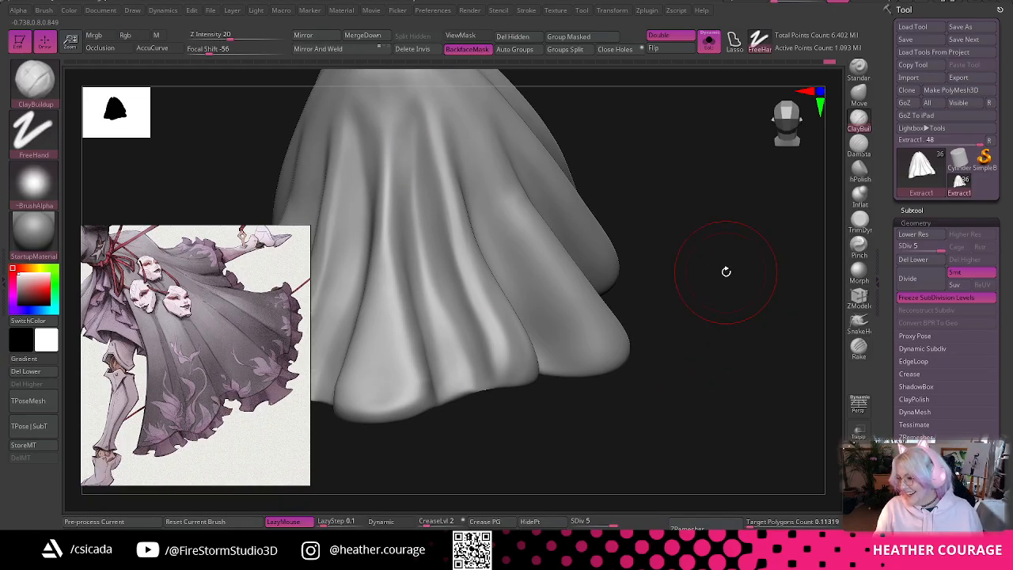
- Shape the lower hem of the side folds into rounded, wavy lobes with the Move brush
drag(736, 336, 756, 322)
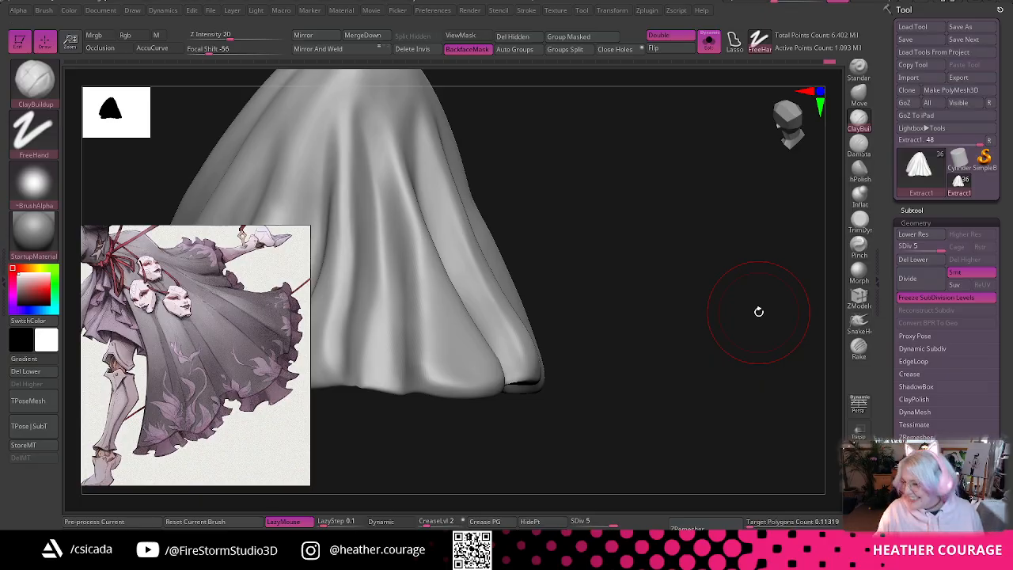
alt+drag(648, 349, 677, 355)
key(space)
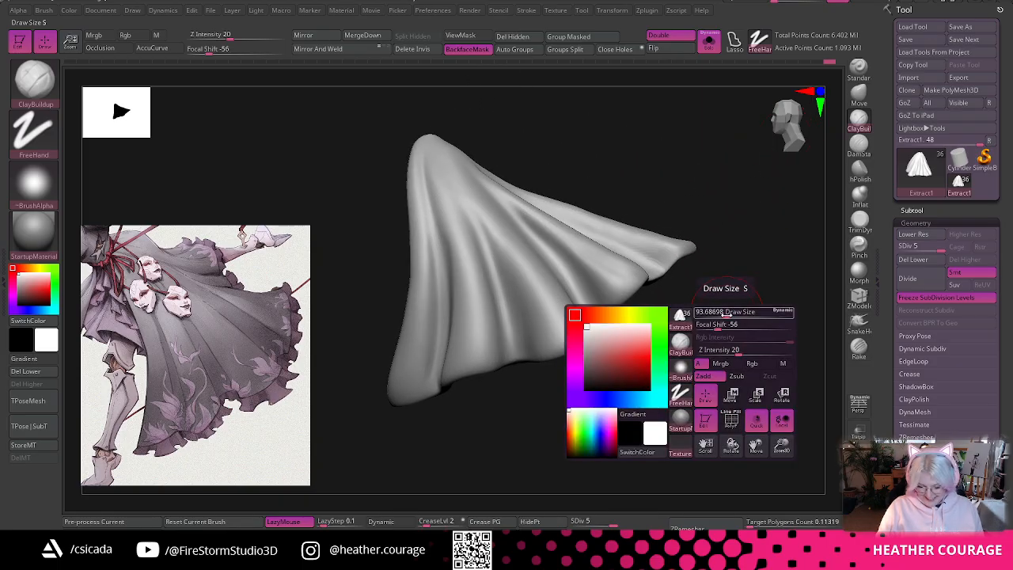
drag(723, 293, 688, 355)
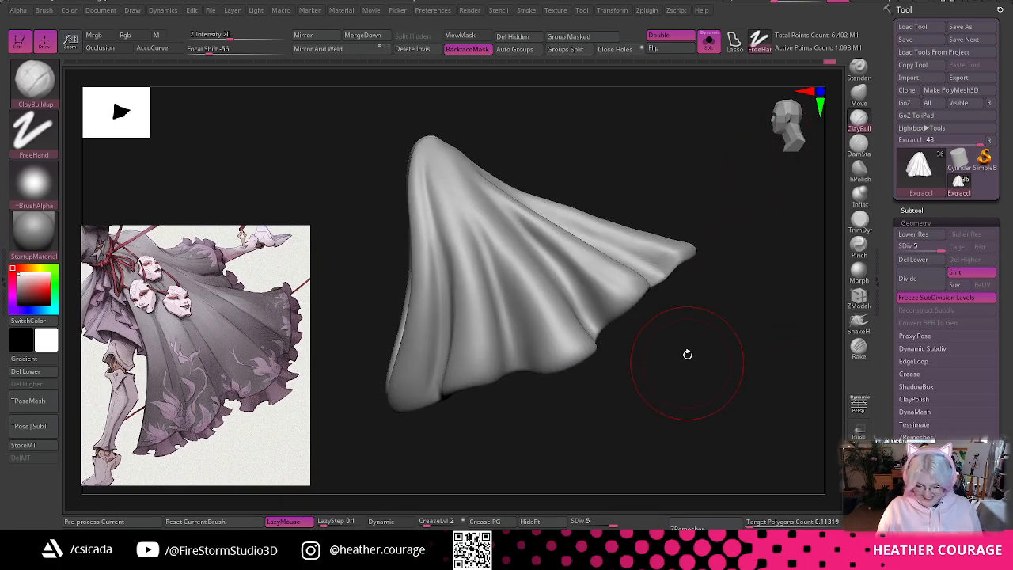
click(857, 94)
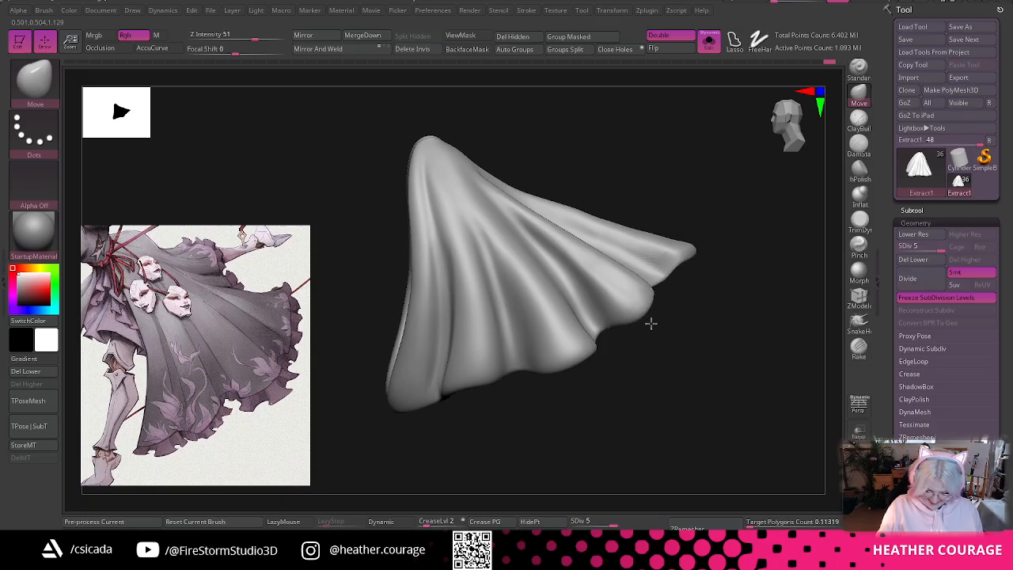
mouse_move(650, 323)
mouse_down()
mouse_move(710, 324)
mouse_move(644, 303)
mouse_move(636, 333)
mouse_up()
drag(658, 355, 589, 348)
drag(734, 421, 719, 393)
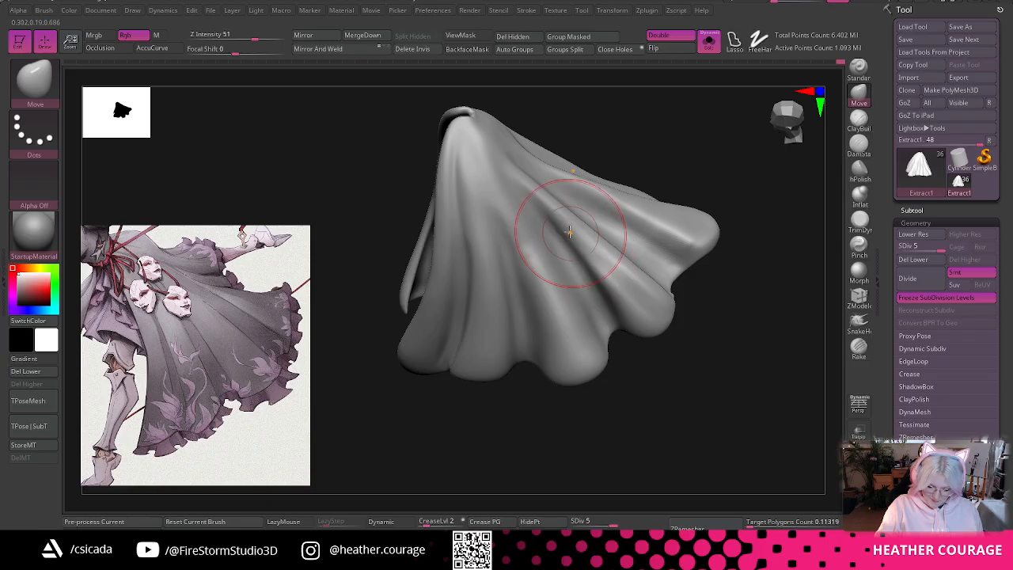
- Enlarge the Move brush and pull the cloth's upper rear outline outward below the top in side view
drag(643, 143, 653, 107)
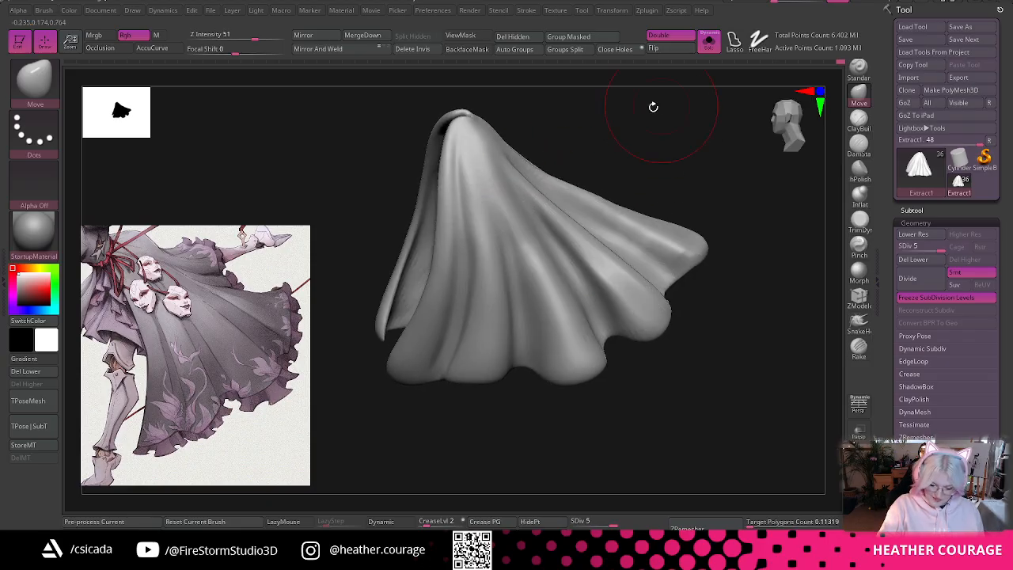
key(space)
drag(529, 145, 537, 145)
drag(585, 104, 557, 110)
drag(514, 157, 526, 148)
drag(625, 136, 620, 143)
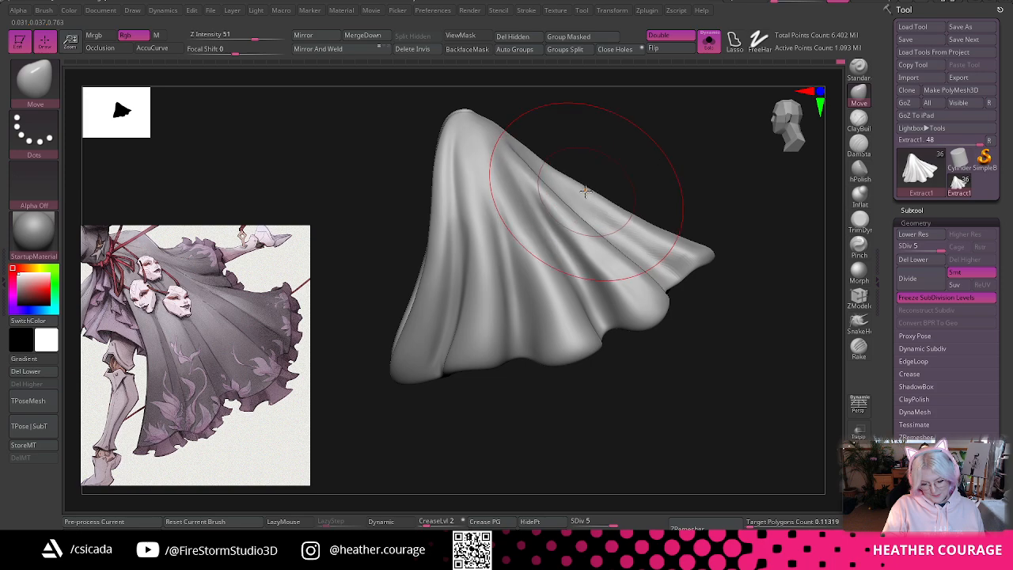
- Resize the Move brush and push the rear outline inward into a concave curve sweeping toward the trailing hem
key(space)
key(space)
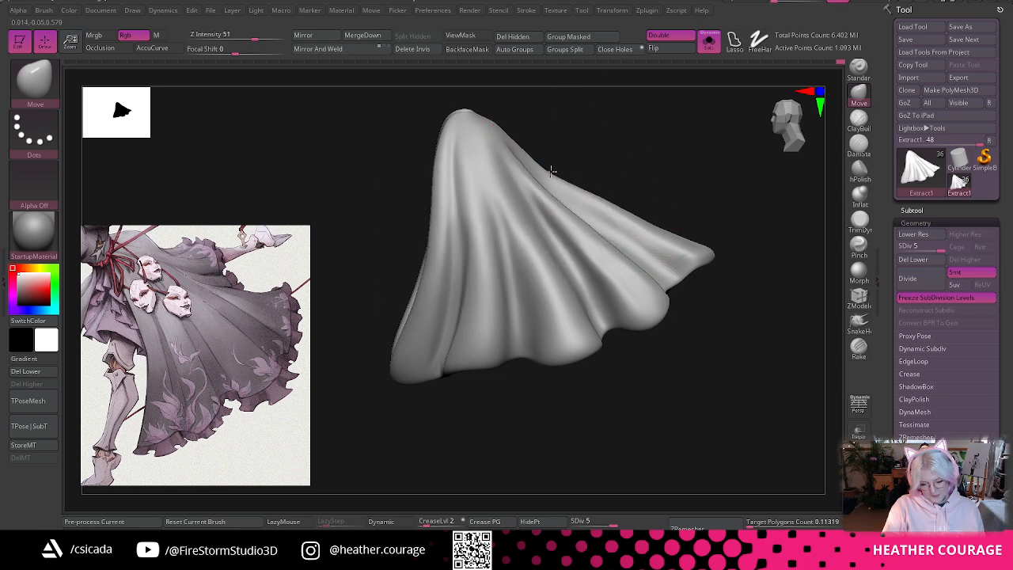
drag(673, 206, 721, 253)
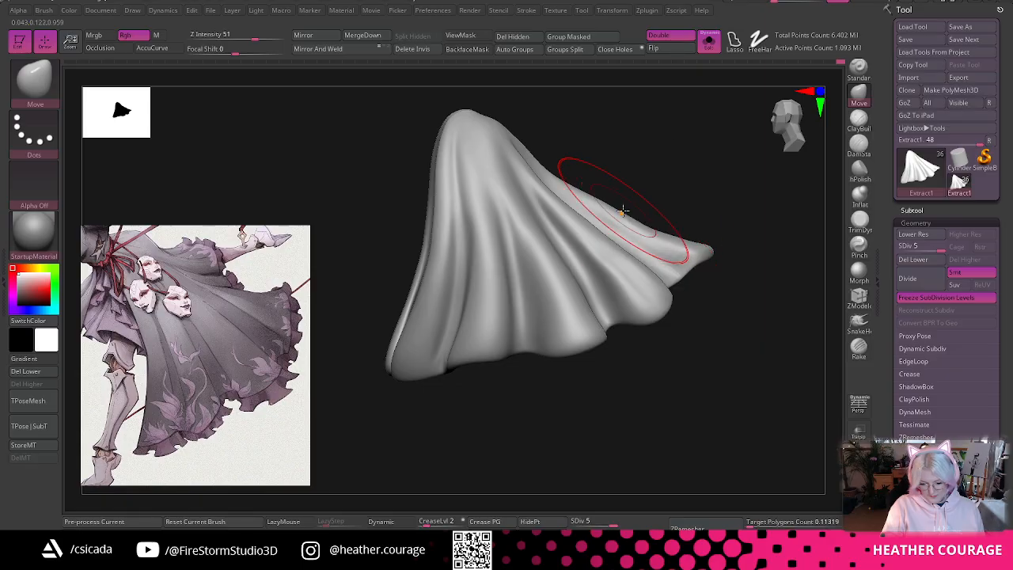
drag(773, 188, 753, 208)
key(space)
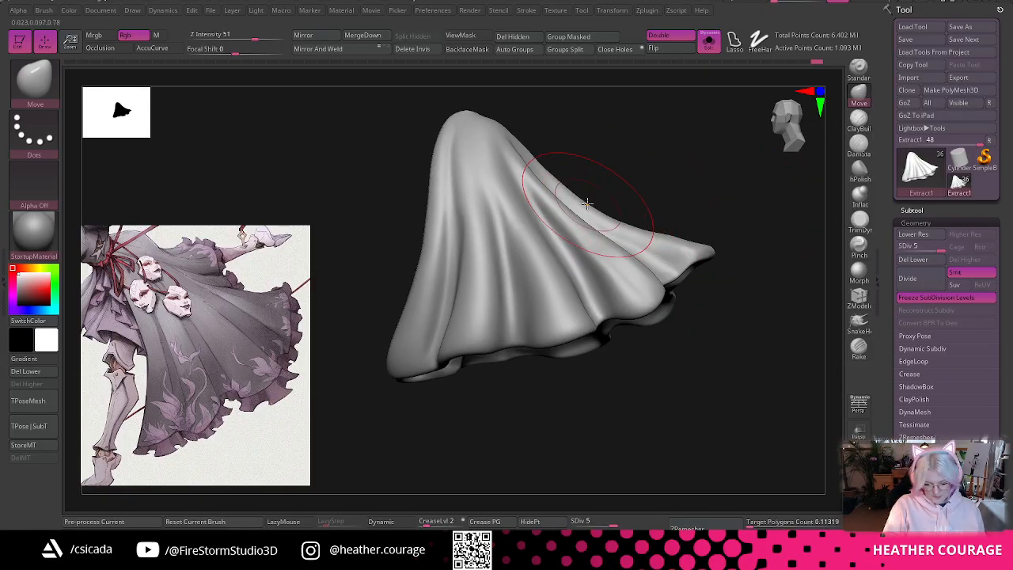
- Switch to the DamStandard brush and set its LazyStep to 0.1 for carving the cloth folds
mouse_move(651, 220)
mouse_down()
mouse_move(647, 227)
mouse_move(667, 239)
mouse_move(767, 219)
mouse_move(779, 127)
mouse_move(760, 219)
mouse_move(718, 190)
mouse_up()
drag(744, 226, 790, 362)
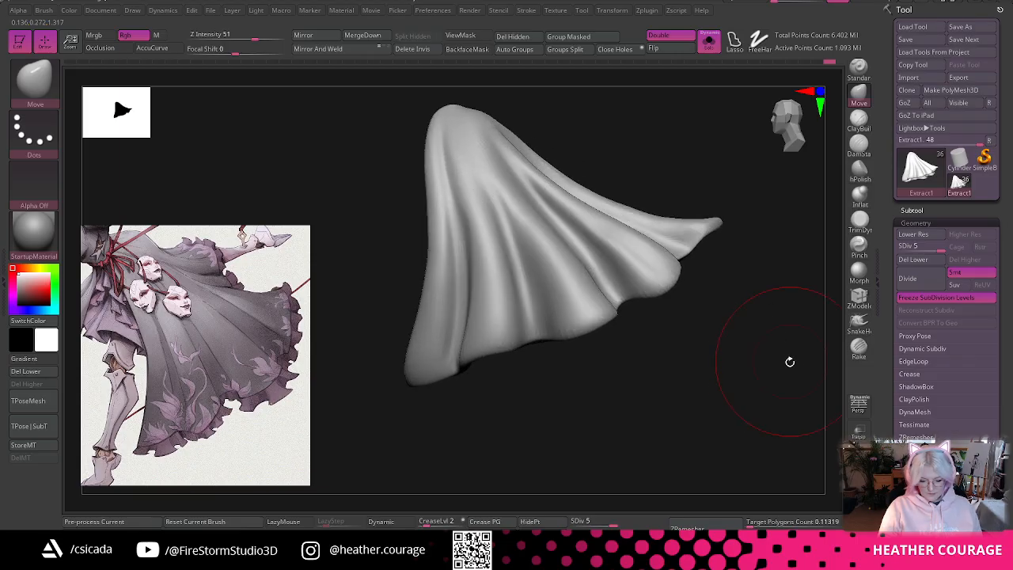
click(859, 147)
key(space)
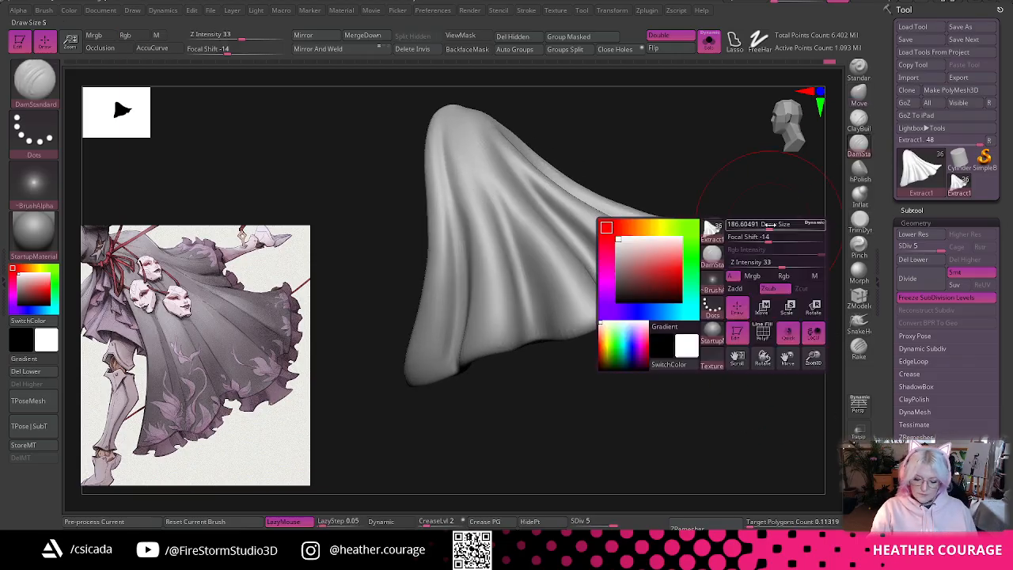
drag(760, 296, 759, 292)
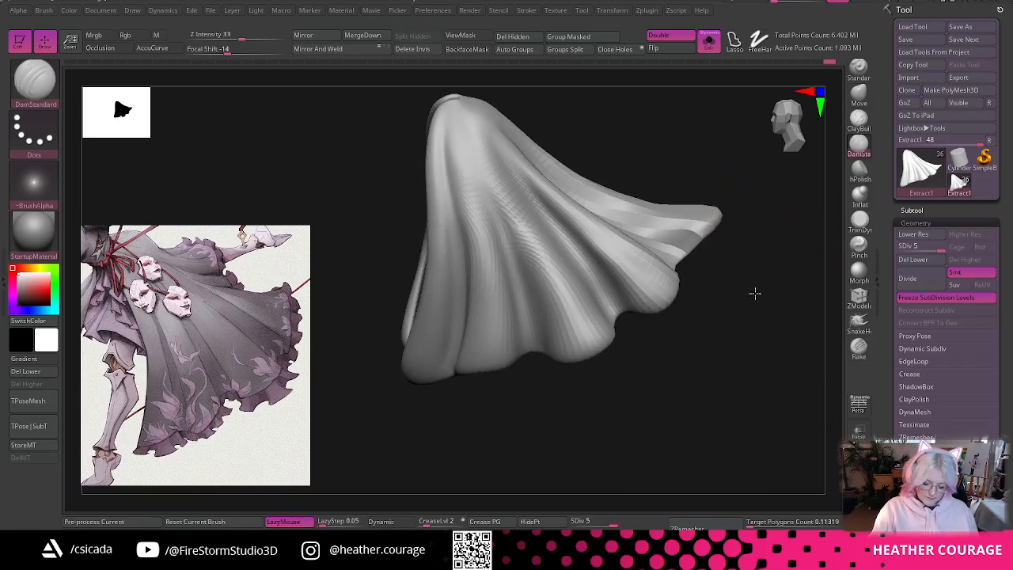
text(0)
key(Return)
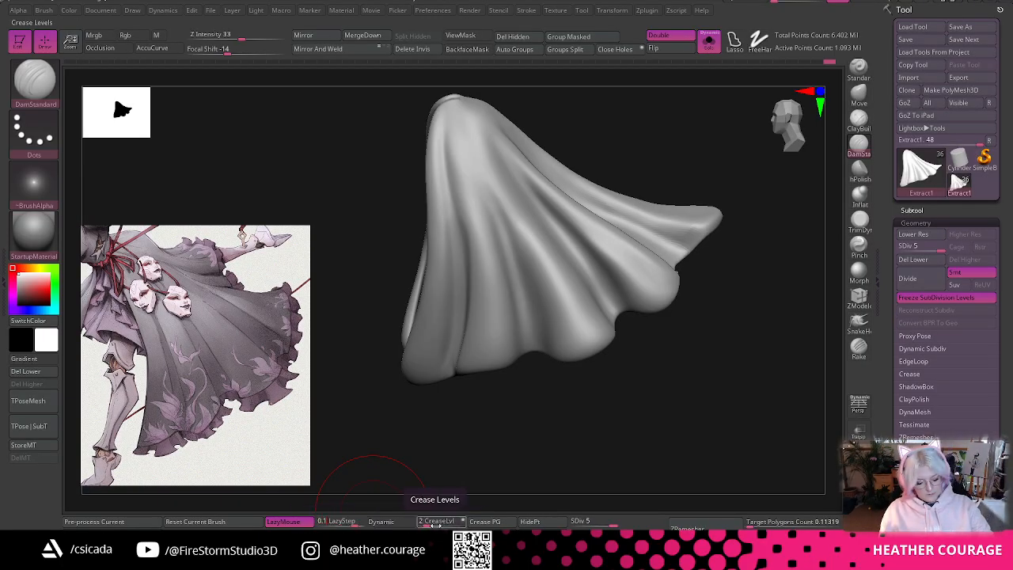
- Resize the DamStandard brush, carve a crease from the upper middle of the side down to the hem, and smooth it
key(space)
drag(509, 169, 515, 203)
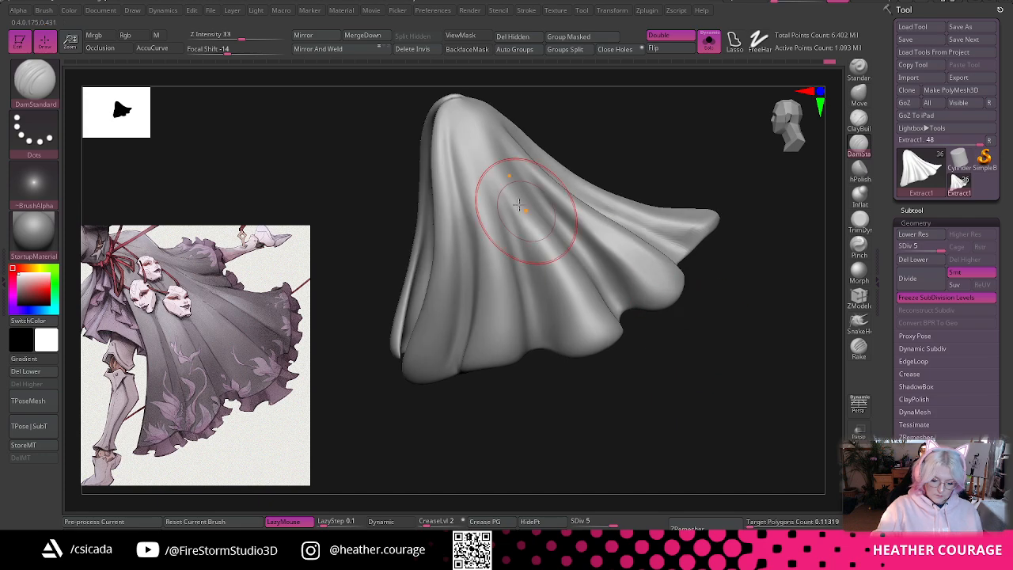
drag(561, 284, 578, 340)
shift+drag(522, 206, 572, 305)
shift+drag(523, 215, 528, 228)
- Reduce the brush size and deepen the central side crease down to the hem, blending its upper end with Smooth
key(space)
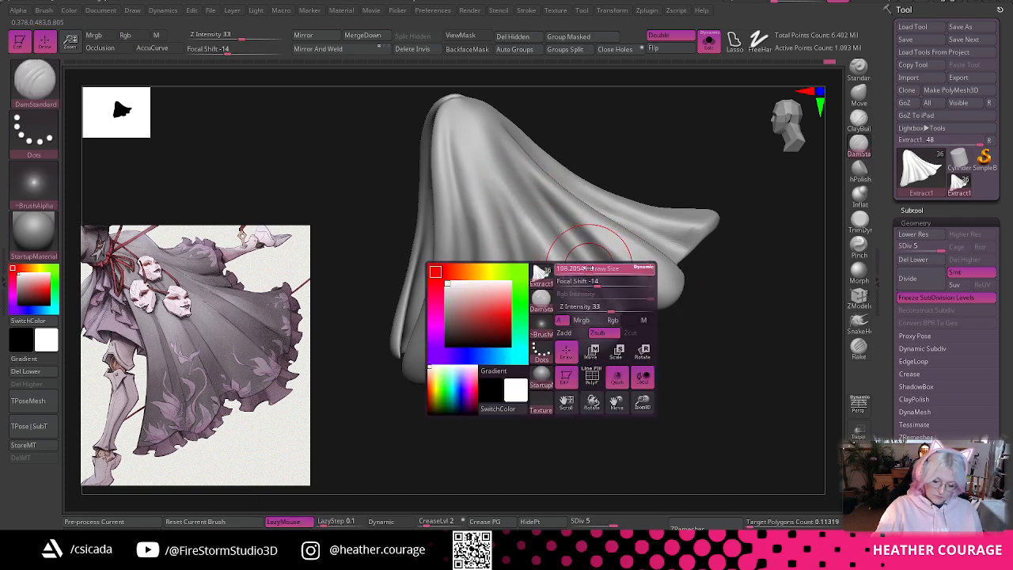
drag(501, 187, 542, 256)
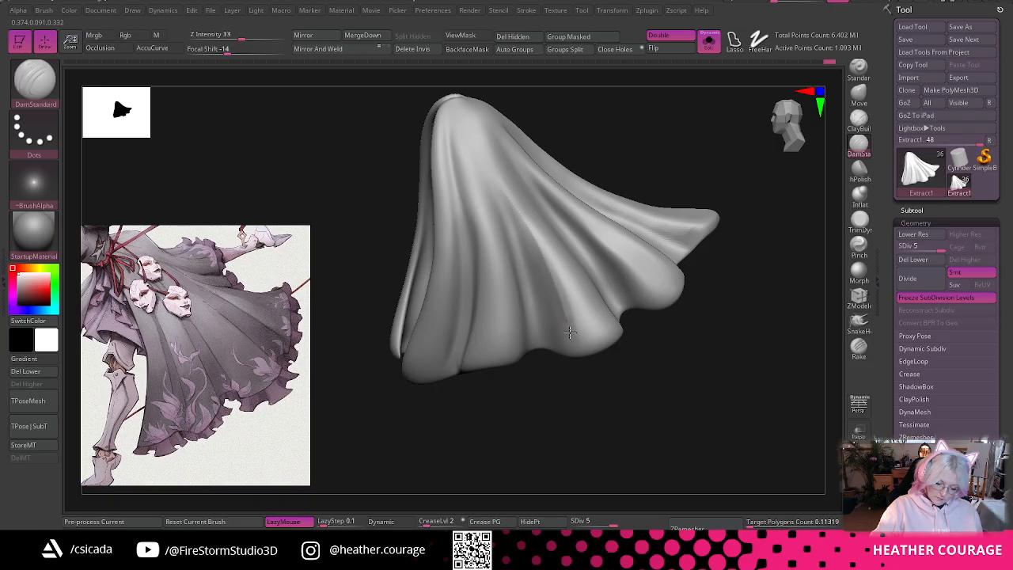
drag(570, 332, 572, 368)
drag(549, 264, 565, 356)
shift+drag(506, 188, 542, 253)
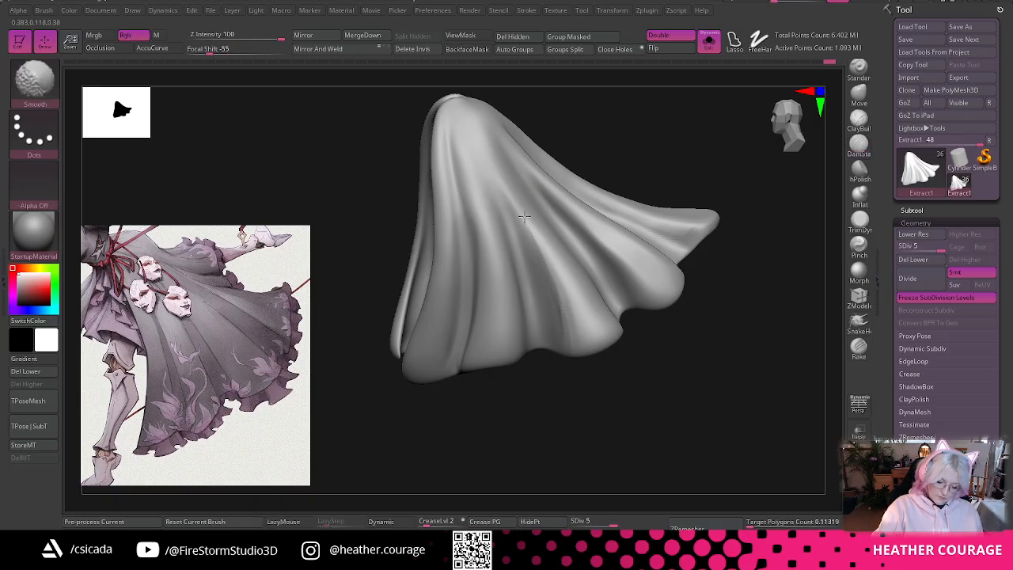
drag(504, 186, 547, 260)
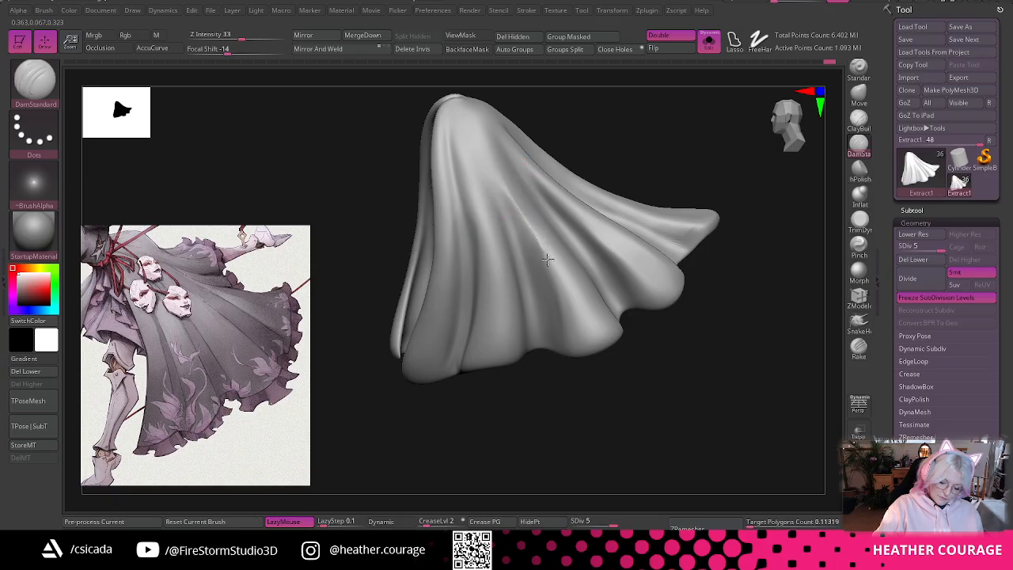
shift+drag(515, 205, 560, 315)
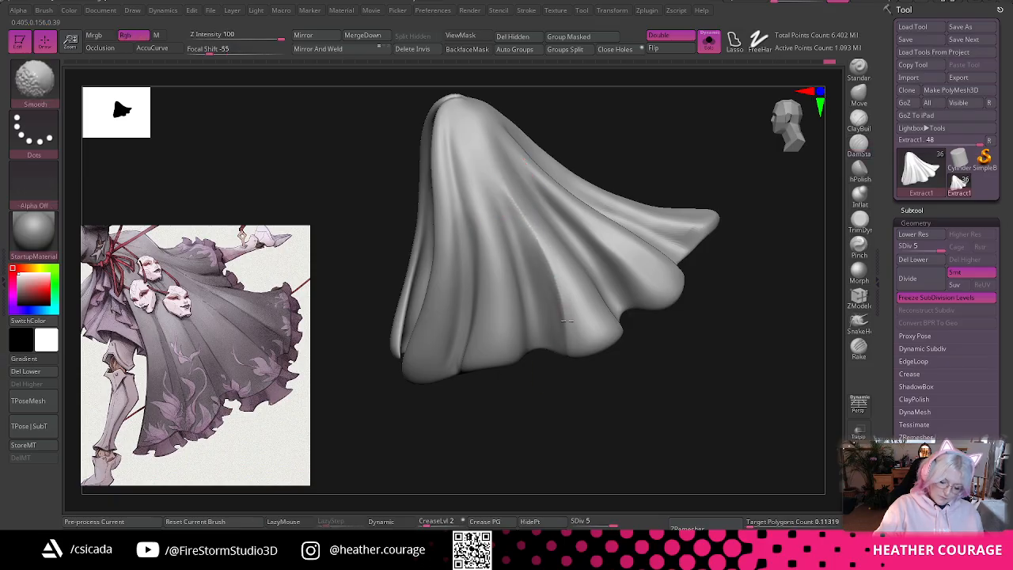
- Carve another long DamStandard crease in front of the central side fold down to the hem and soften it with Smooth
drag(507, 214, 552, 343)
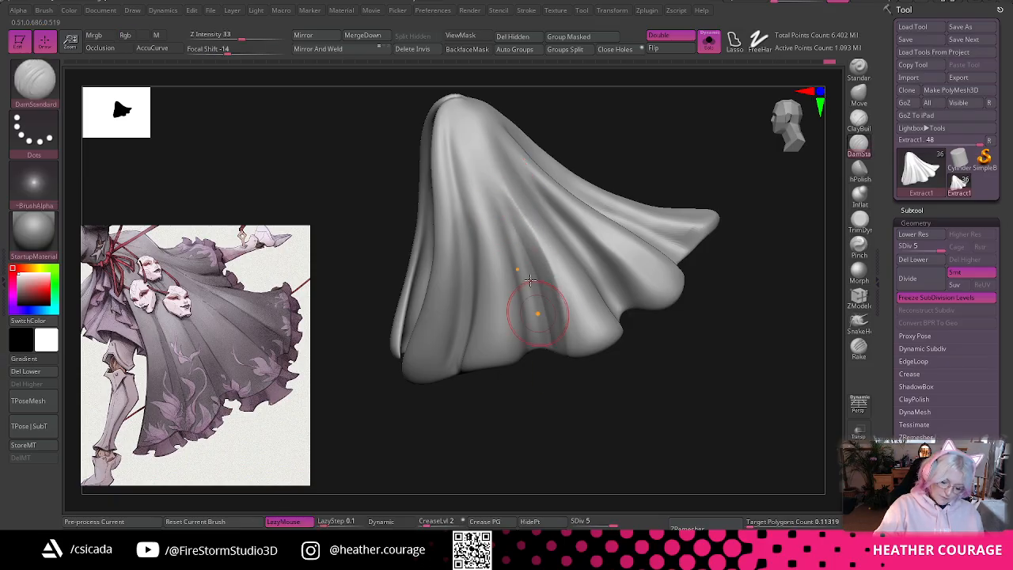
shift+drag(519, 237, 550, 336)
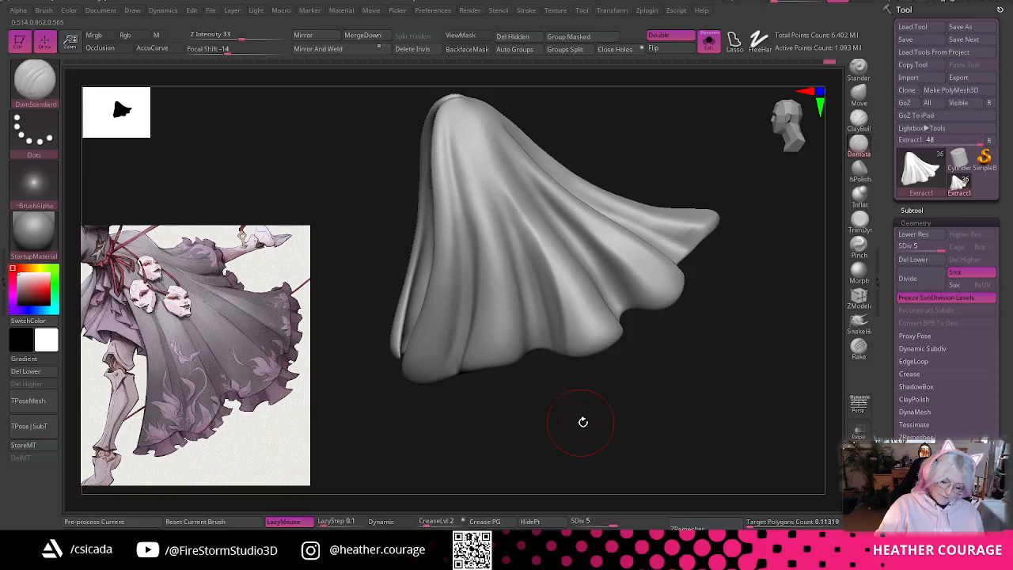
mouse_move(583, 420)
alt+mouse_down()
mouse_move(624, 443)
mouse_move(610, 385)
alt+mouse_up()
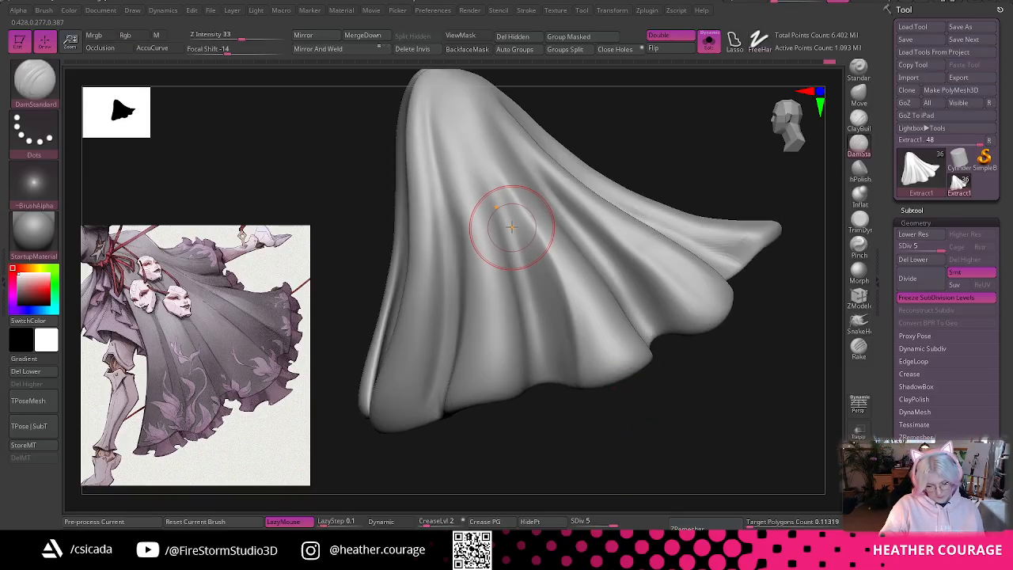
drag(510, 226, 529, 270)
shift+drag(546, 390, 521, 251)
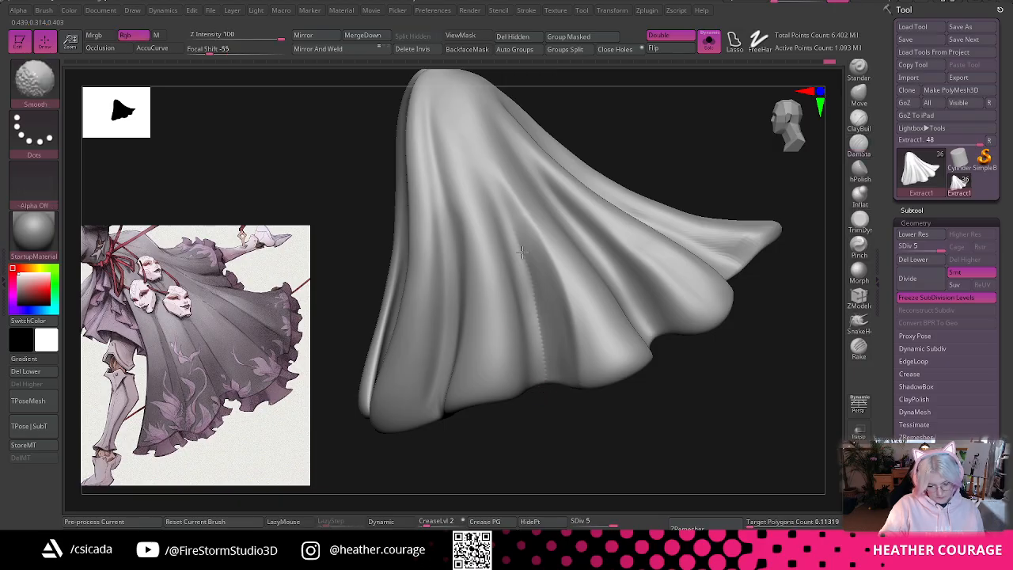
drag(538, 383, 542, 396)
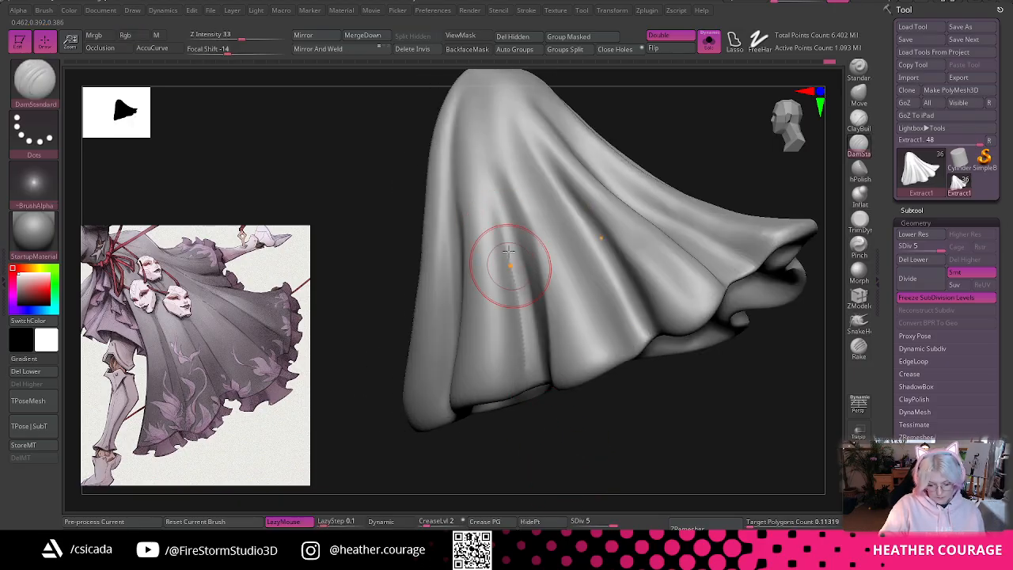
mouse_move(511, 267)
shift+mouse_down()
mouse_move(526, 384)
mouse_move(492, 252)
shift+mouse_up()
- Carve a crease down the foremost side fold to the front hem and smooth its edges into the cloth
mouse_move(601, 415)
mouse_down()
mouse_move(637, 443)
mouse_move(501, 324)
mouse_up()
drag(425, 214, 449, 310)
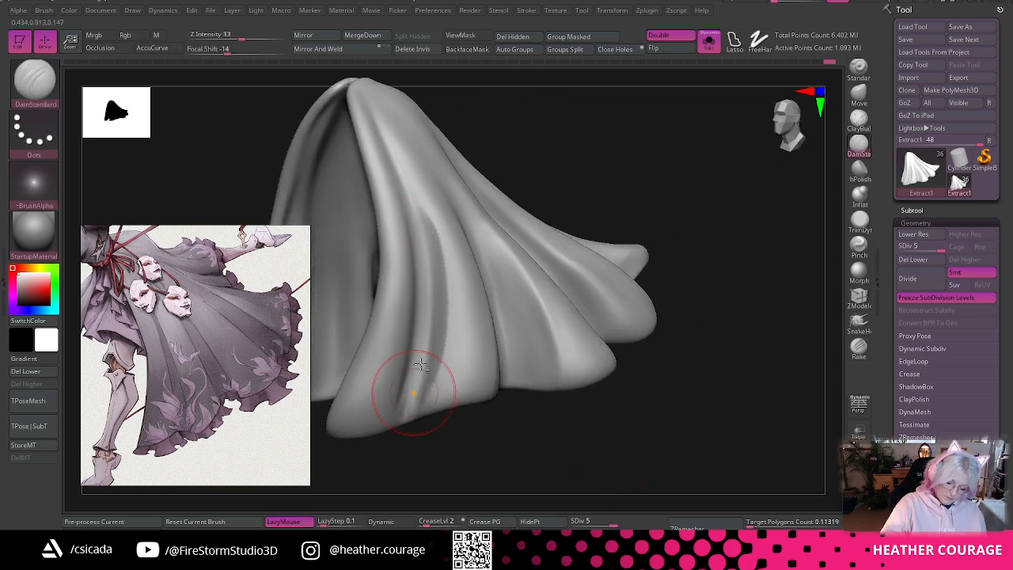
mouse_move(420, 364)
shift+mouse_down()
mouse_move(445, 270)
mouse_move(430, 279)
shift+mouse_up()
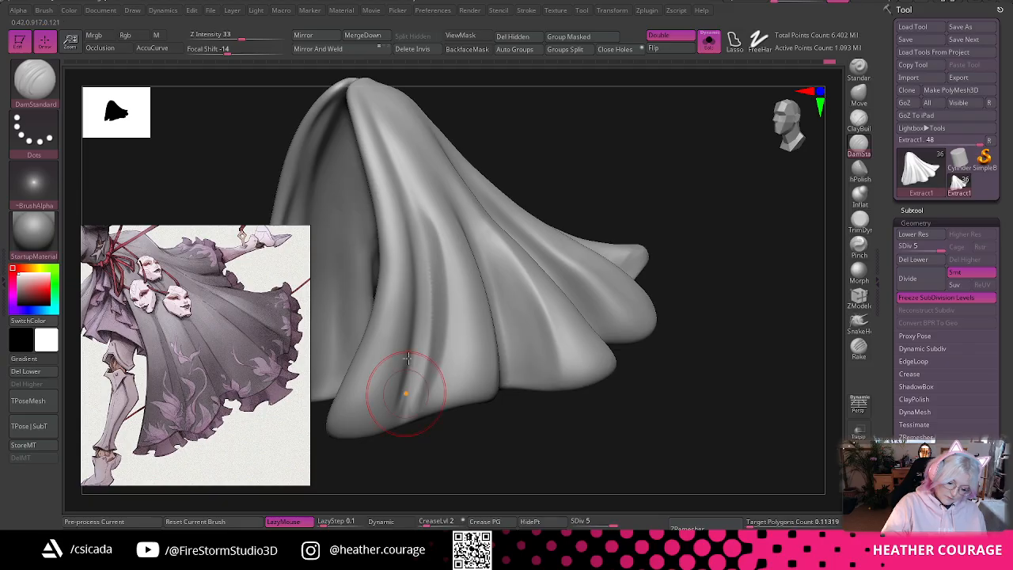
drag(430, 418, 463, 430)
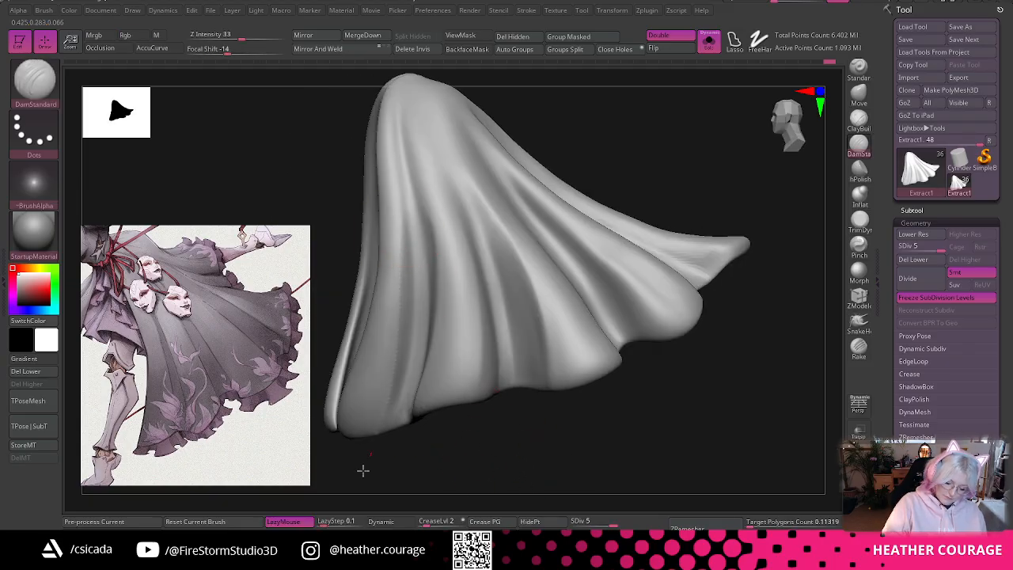
key(shift)
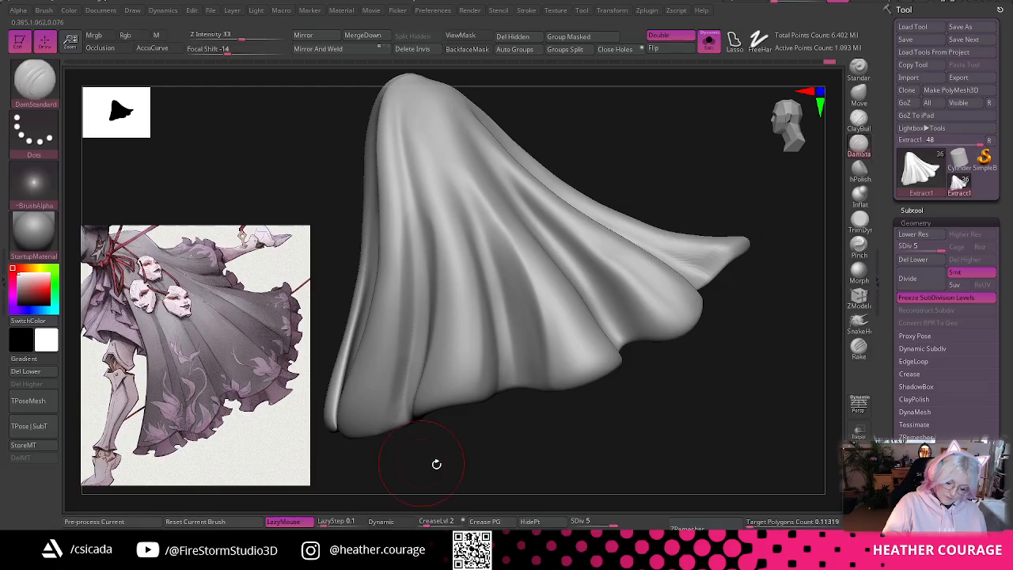
- Refine the front side folds with DamStandard, adding a crease beside the foremost valley and smoothing it toward the hem
mouse_move(436, 463)
mouse_down()
mouse_move(531, 473)
mouse_move(466, 464)
mouse_move(406, 418)
mouse_up()
key(shift)
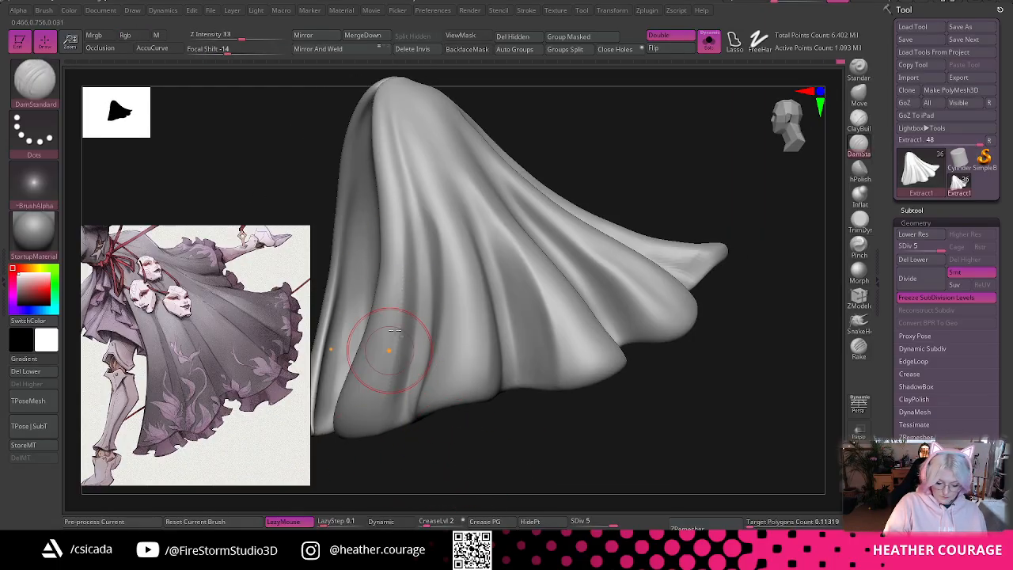
key(shift)
key(shift)
mouse_move(403, 283)
mouse_down()
mouse_move(583, 459)
mouse_move(592, 389)
mouse_move(525, 384)
mouse_up()
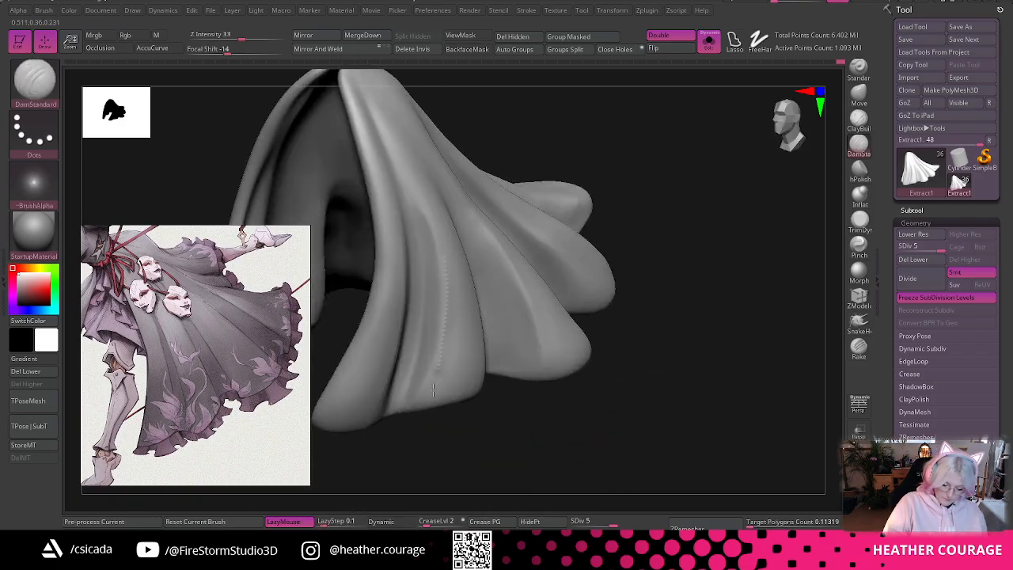
key(shift)
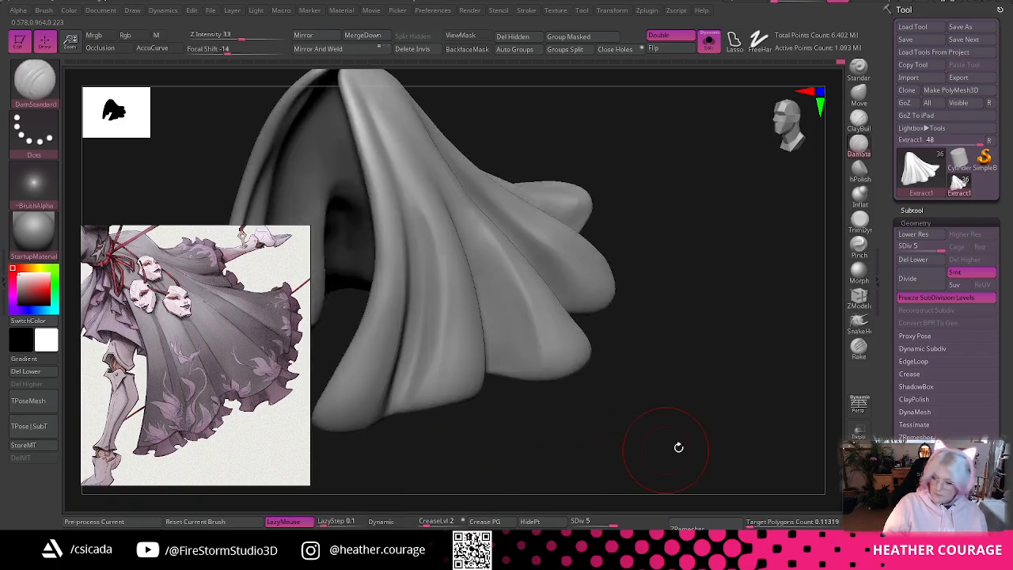
- Carve a crease down the rear fold to the hem in back view and smooth along the valley beside it
drag(678, 446, 710, 430)
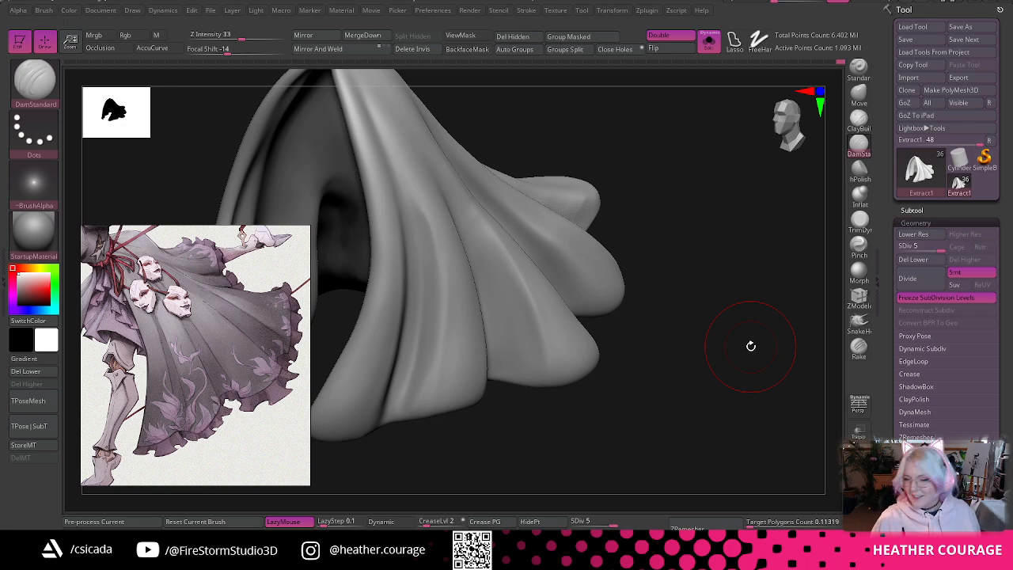
mouse_move(751, 345)
mouse_down()
mouse_move(728, 366)
mouse_move(737, 378)
mouse_move(801, 136)
mouse_up()
key(space)
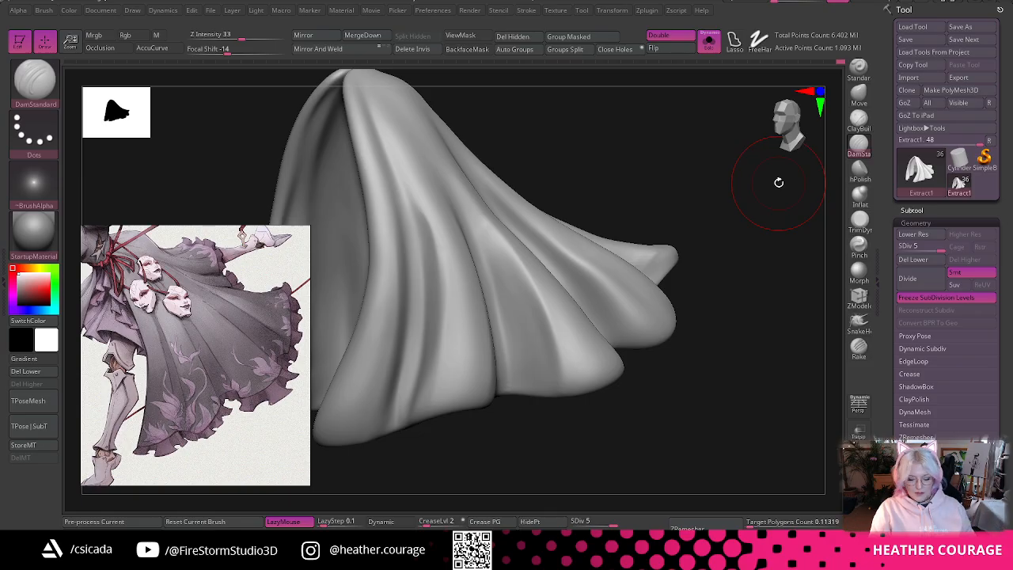
mouse_move(743, 198)
mouse_down()
mouse_move(725, 177)
mouse_move(735, 165)
mouse_move(749, 173)
mouse_move(754, 267)
mouse_move(678, 343)
mouse_move(715, 401)
mouse_move(736, 343)
mouse_move(614, 287)
mouse_up()
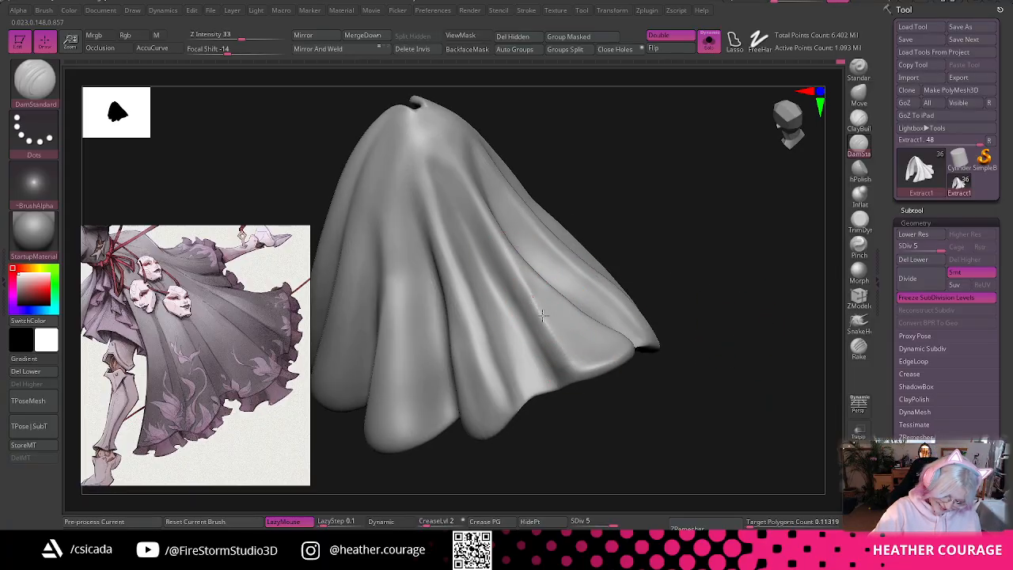
drag(584, 366, 589, 363)
shift+drag(530, 285, 571, 360)
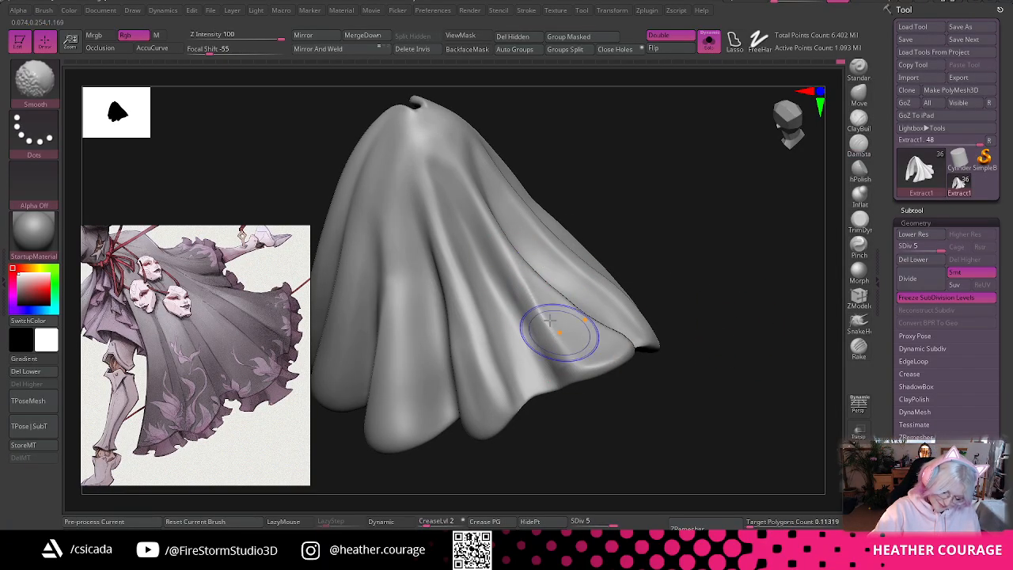
shift+drag(512, 290, 565, 377)
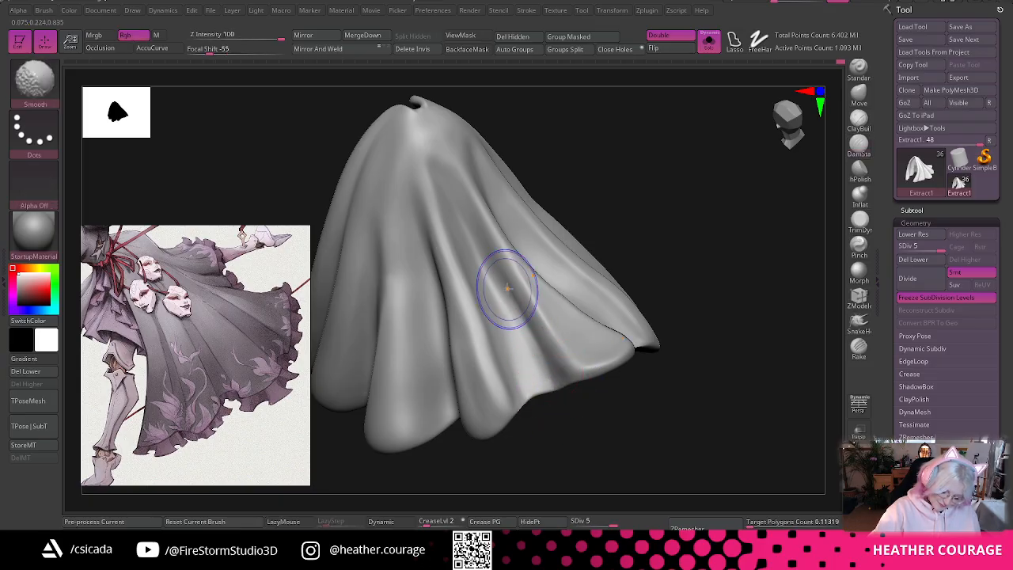
shift+drag(507, 290, 547, 370)
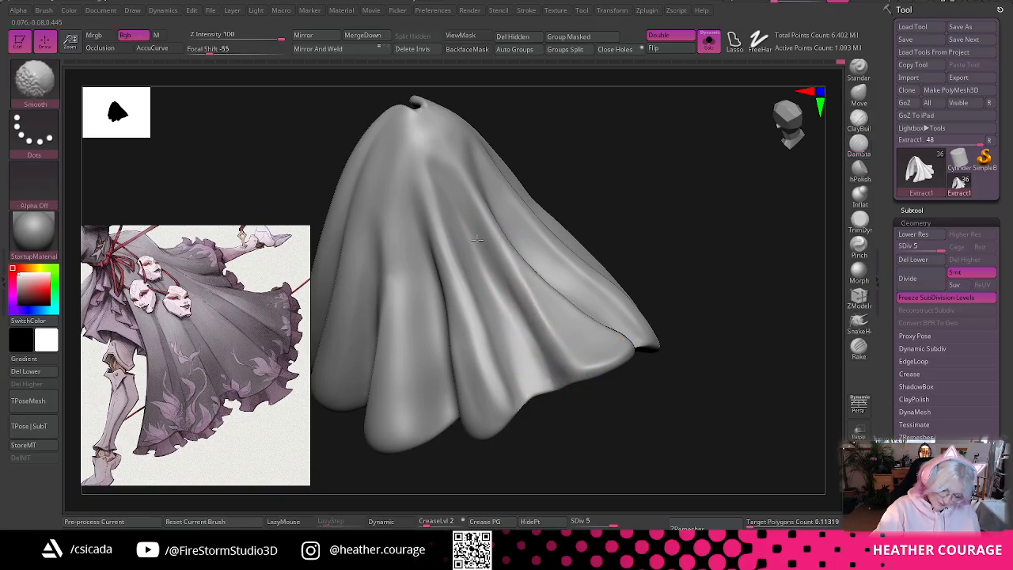
- Undo the last stroke, recarve the crease from the upper back down to the hem, and smooth it
mouse_move(606, 174)
mouse_down()
mouse_move(568, 209)
mouse_move(603, 165)
mouse_move(624, 171)
mouse_up()
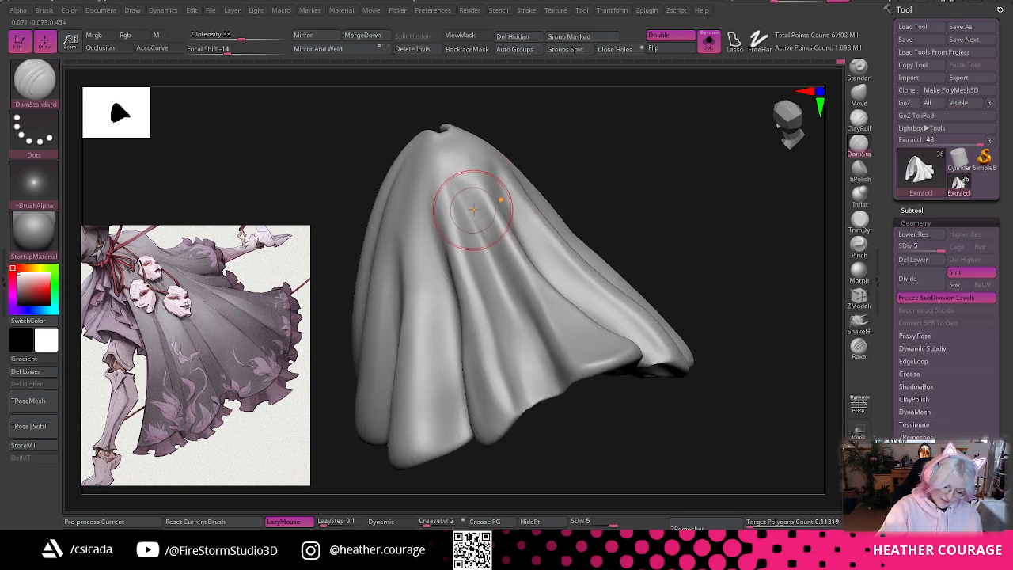
key(ctrl+z)
drag(475, 218, 502, 260)
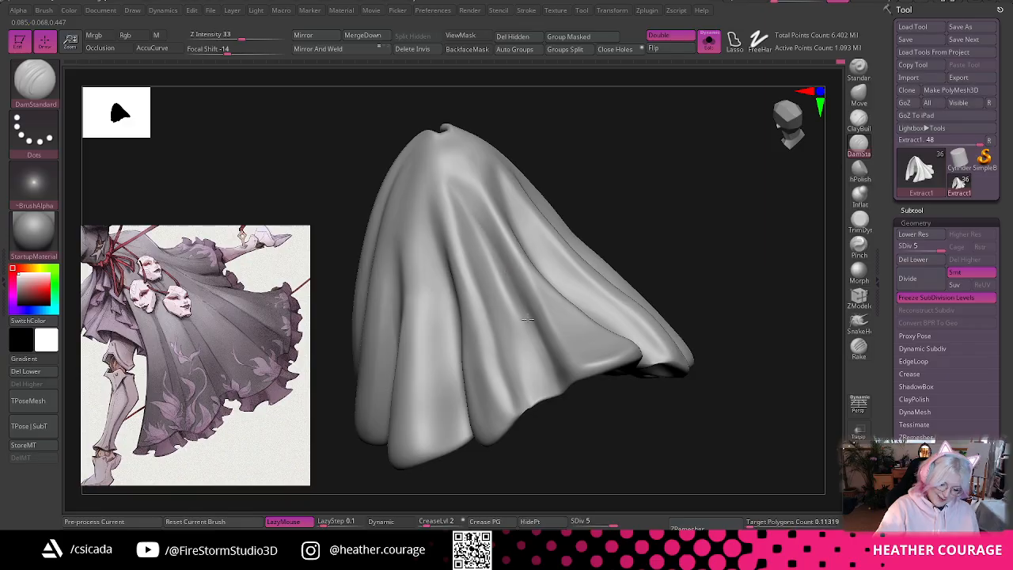
drag(554, 388, 524, 315)
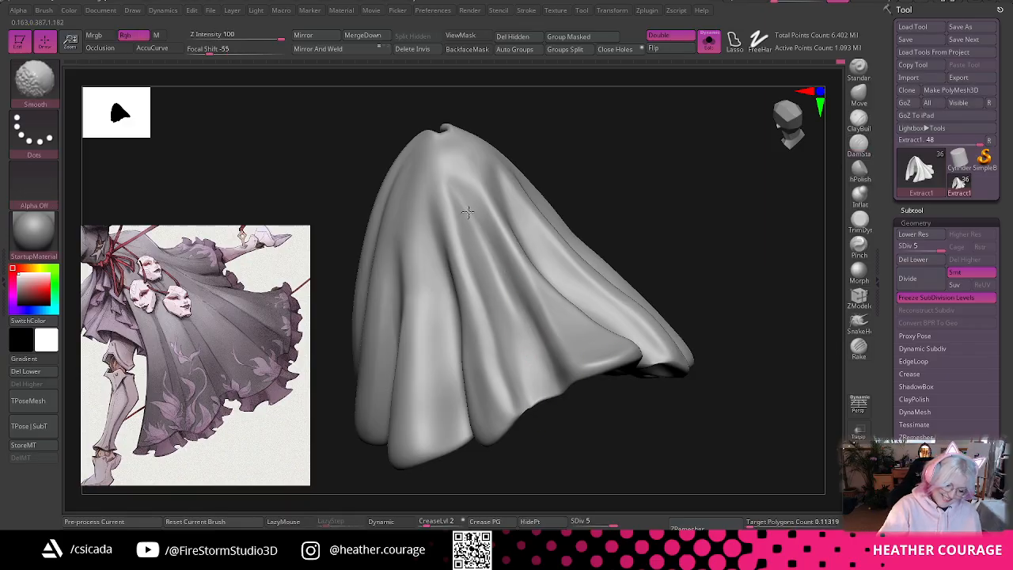
shift+drag(468, 212, 466, 210)
- Deepen the valley down the middle of the back with DamStandard and smooth it from the upper fold to the hem
drag(666, 229, 640, 235)
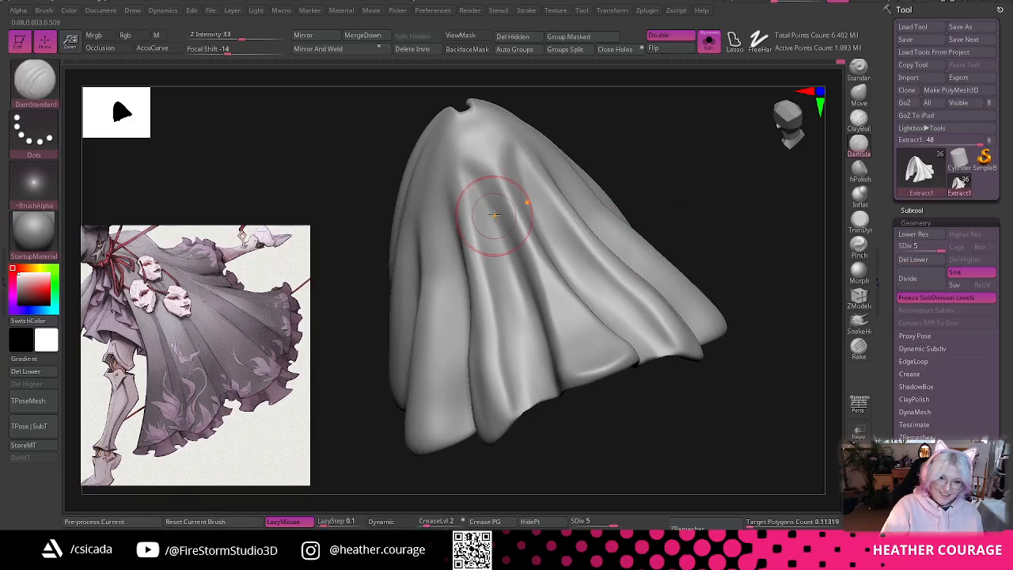
drag(649, 140, 581, 192)
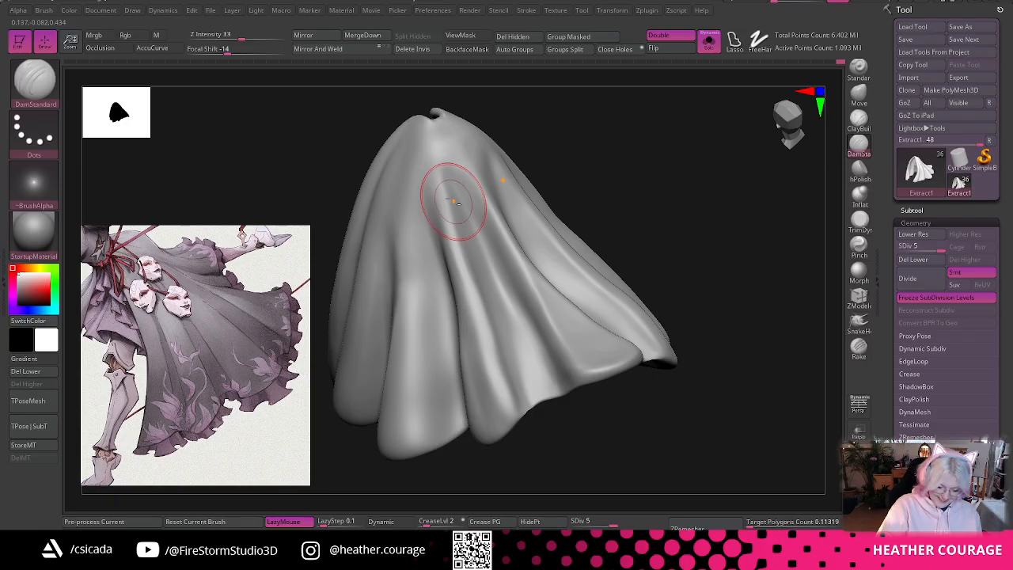
drag(501, 366, 512, 388)
mouse_move(481, 303)
mouse_down()
mouse_move(504, 377)
mouse_move(486, 328)
mouse_up()
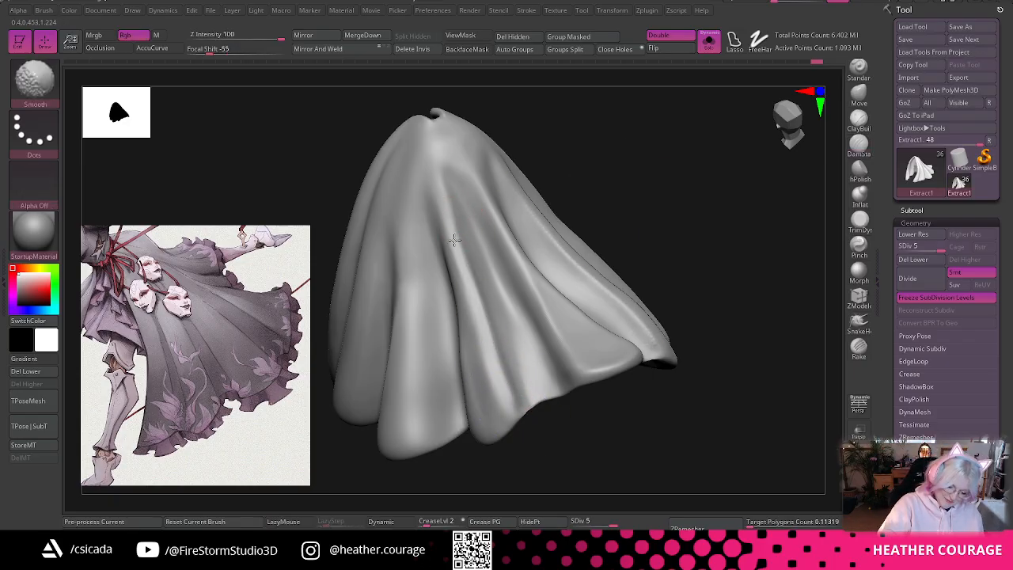
shift+drag(454, 239, 499, 360)
mouse_move(682, 131)
mouse_down()
mouse_move(665, 138)
mouse_move(631, 192)
mouse_move(644, 271)
mouse_move(656, 258)
mouse_up()
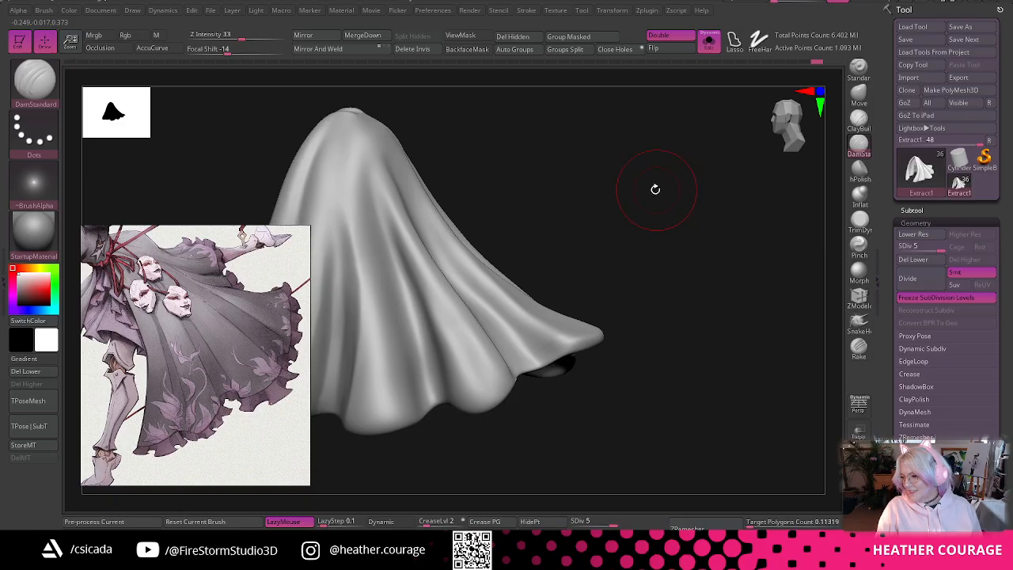
- Show the rest of the figure and examine how the skirt drapes around the legs from side and front
alt+drag(630, 211, 700, 202)
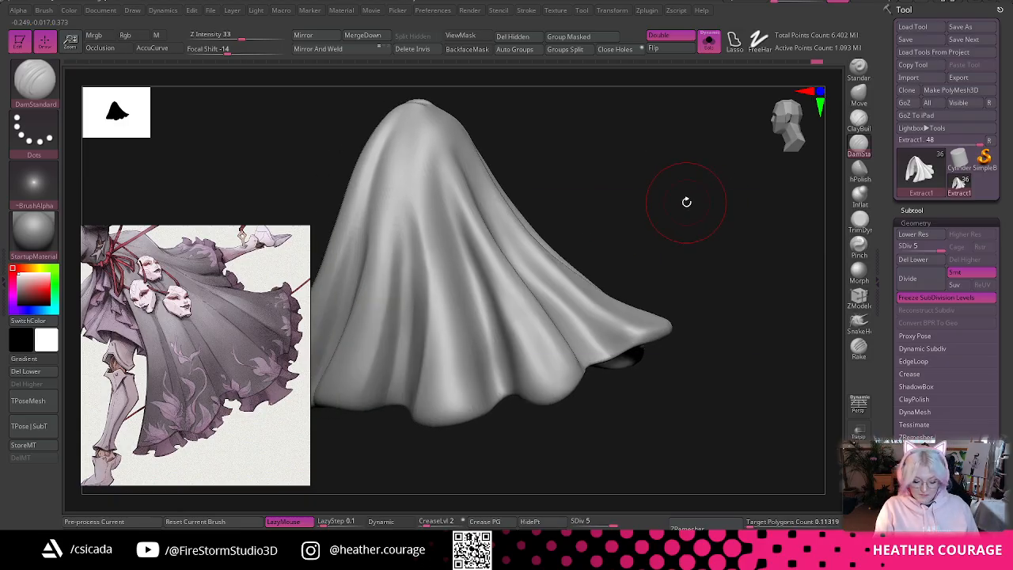
key(space)
click(689, 203)
click(710, 44)
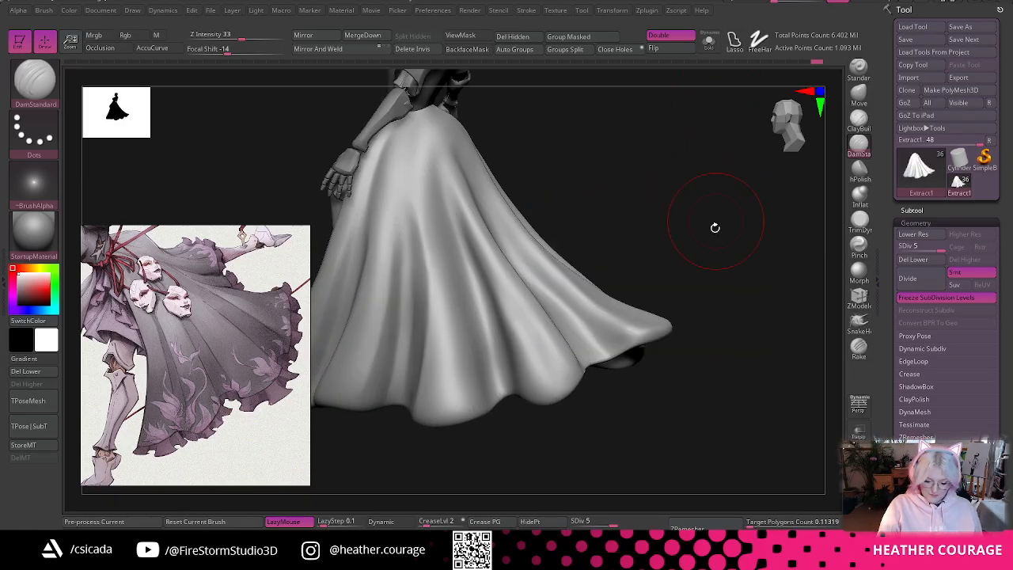
alt+drag(710, 257, 700, 178)
drag(700, 178, 796, 134)
drag(755, 223, 802, 220)
mouse_move(767, 276)
alt+mouse_down()
mouse_move(768, 290)
mouse_move(779, 275)
mouse_move(740, 272)
alt+mouse_up()
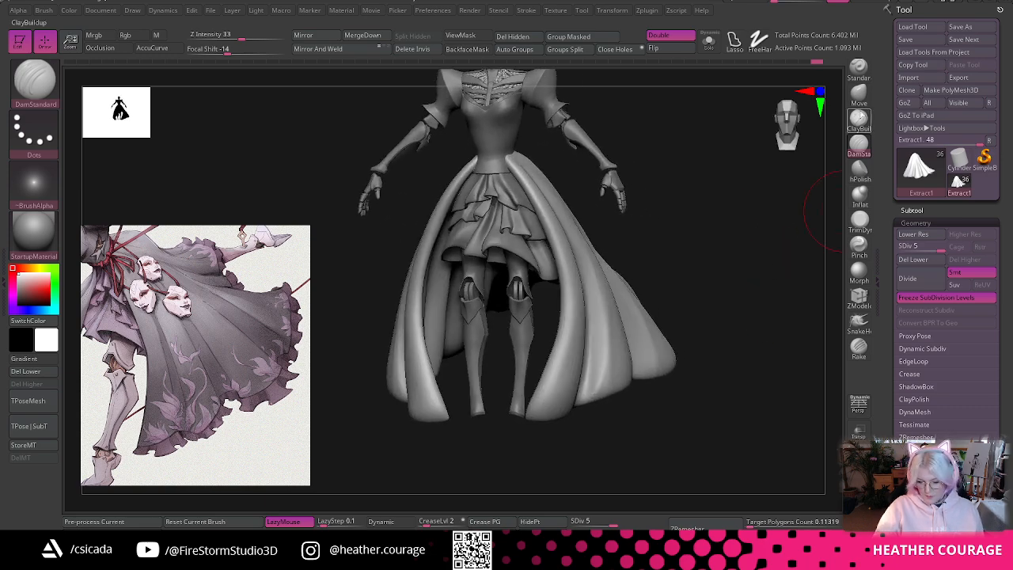
- Isolate the skirt and flatten the fold edge along its front opening with hPolish
click(859, 171)
drag(778, 140, 724, 124)
click(709, 40)
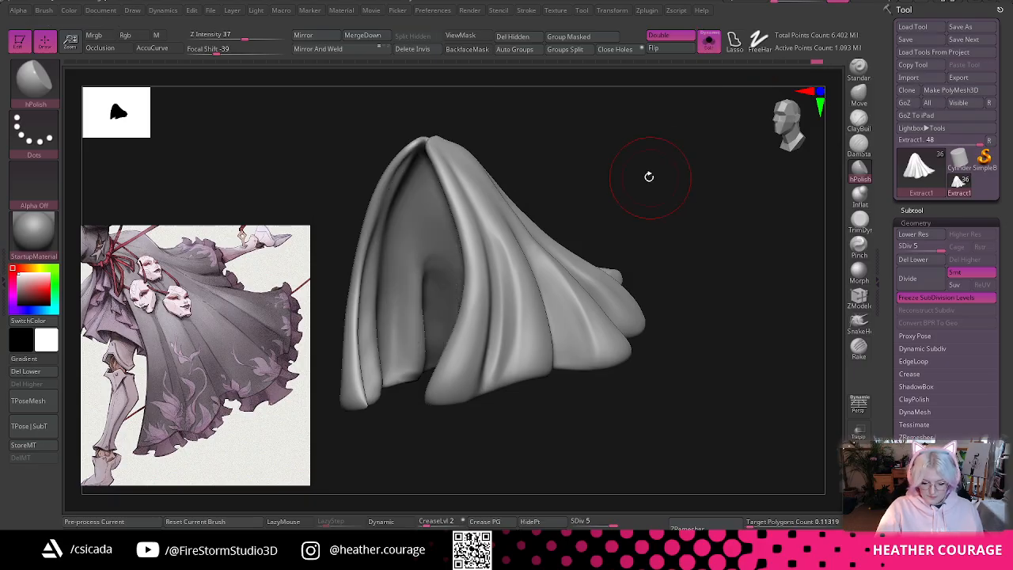
key(space)
mouse_move(649, 161)
mouse_down()
mouse_move(733, 158)
mouse_move(732, 167)
mouse_move(662, 161)
mouse_up()
drag(459, 178, 464, 273)
drag(457, 219, 467, 292)
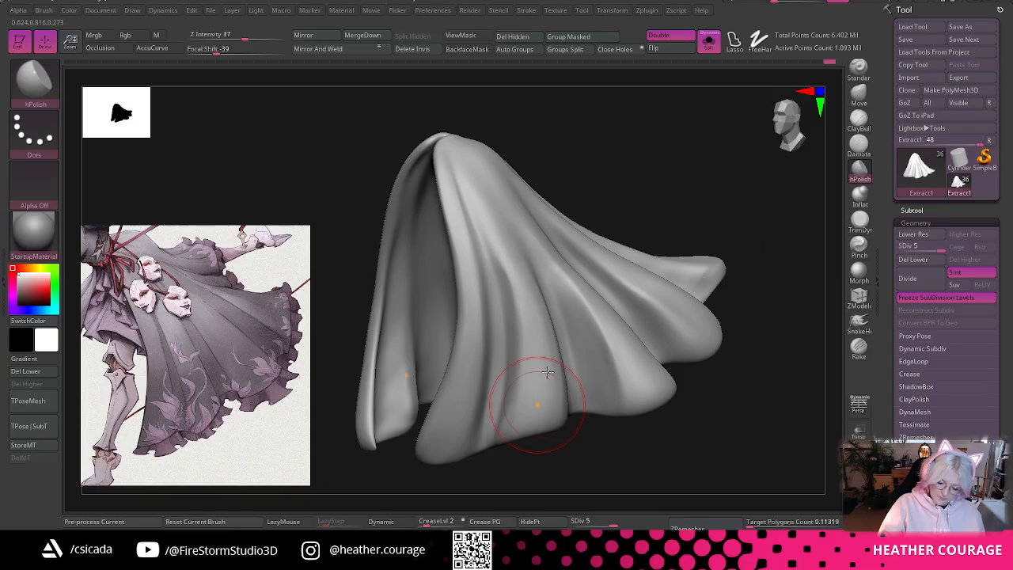
drag(543, 414, 554, 267)
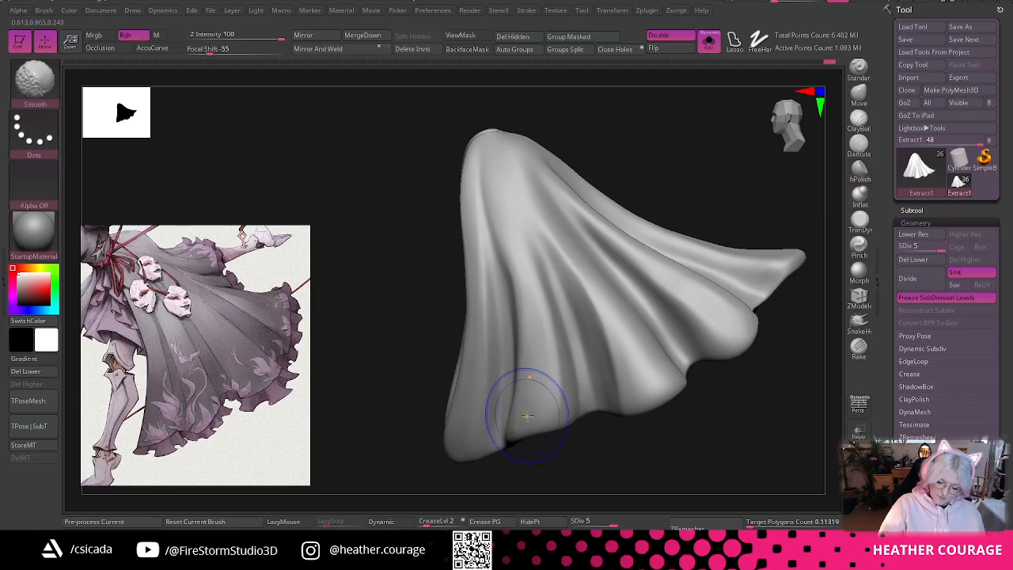
- Set up the Inflat brush with LazyMouse on, a small draw size and a Z Intensity of 22
mouse_move(630, 463)
mouse_down()
mouse_move(670, 441)
mouse_move(595, 222)
mouse_move(625, 190)
mouse_move(656, 185)
mouse_move(639, 74)
mouse_move(685, 147)
mouse_move(688, 182)
mouse_move(775, 288)
mouse_up()
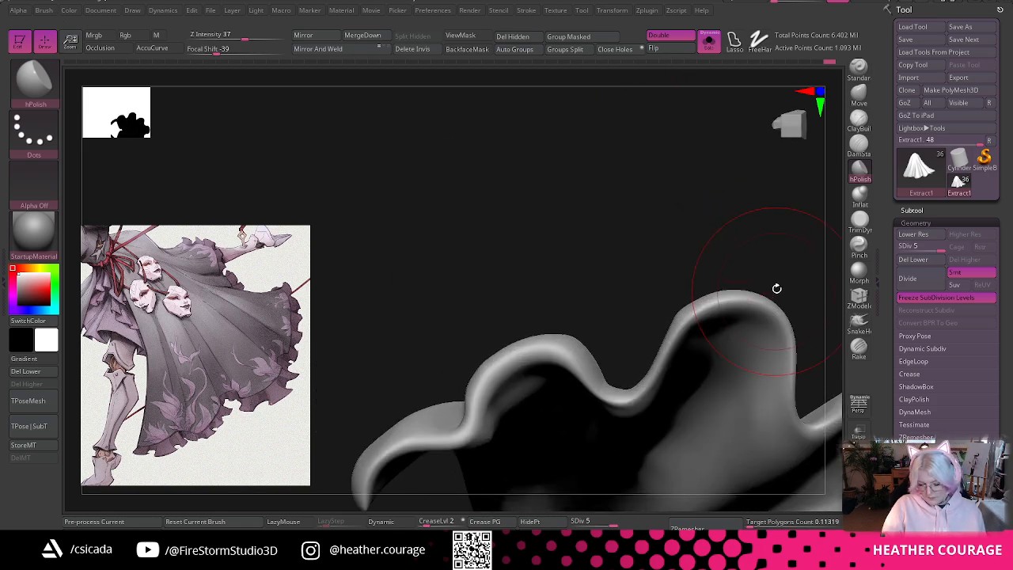
key(space)
mouse_move(746, 226)
mouse_down()
mouse_move(762, 355)
mouse_move(726, 418)
mouse_move(700, 394)
mouse_move(696, 419)
mouse_move(716, 396)
mouse_up()
click(859, 194)
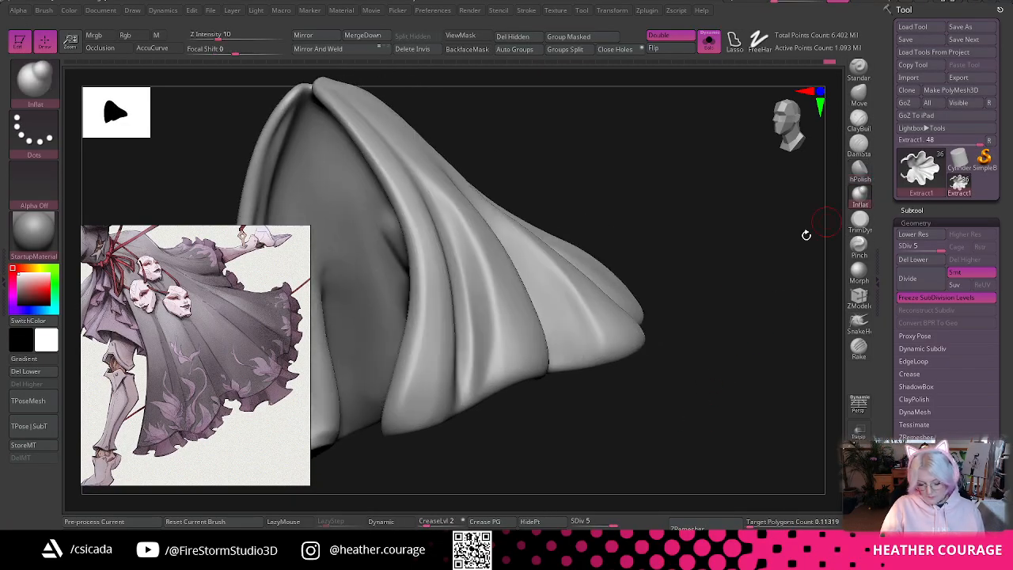
click(302, 521)
key(space)
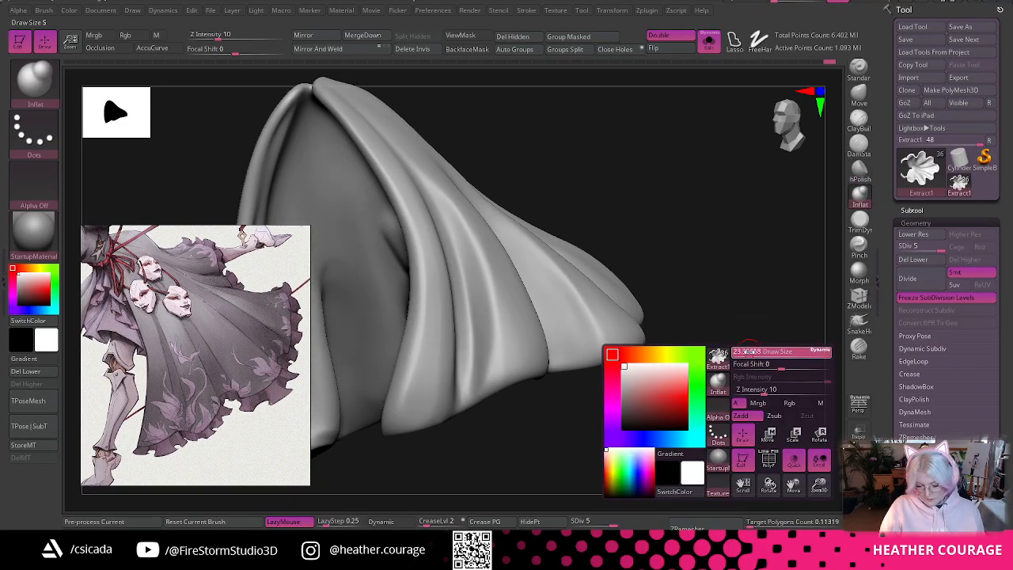
drag(749, 351, 747, 351)
drag(218, 38, 231, 37)
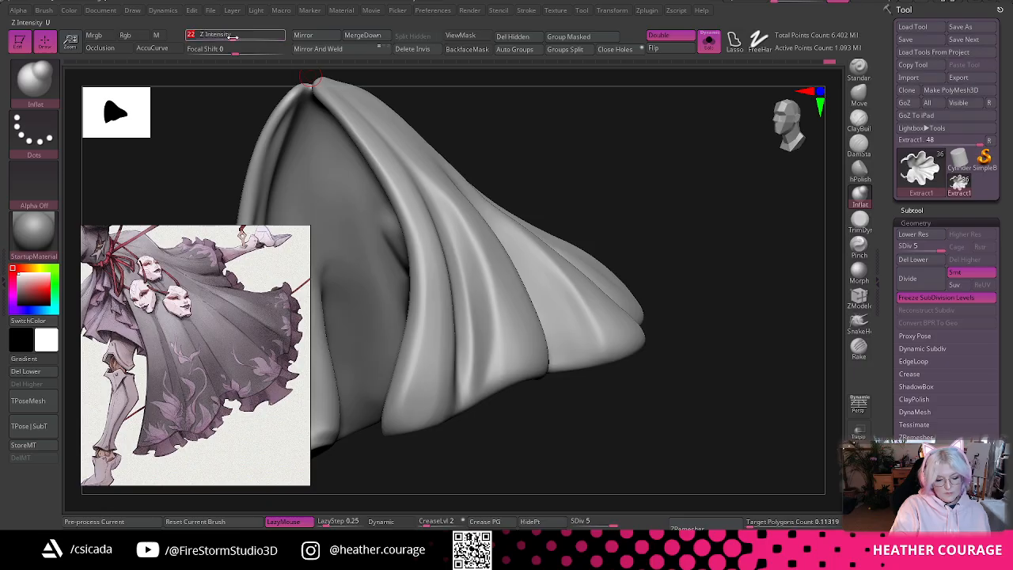
- Inflate the hem edge of the rounded side fold into a raised rim and smooth it
drag(724, 253, 734, 335)
key(space)
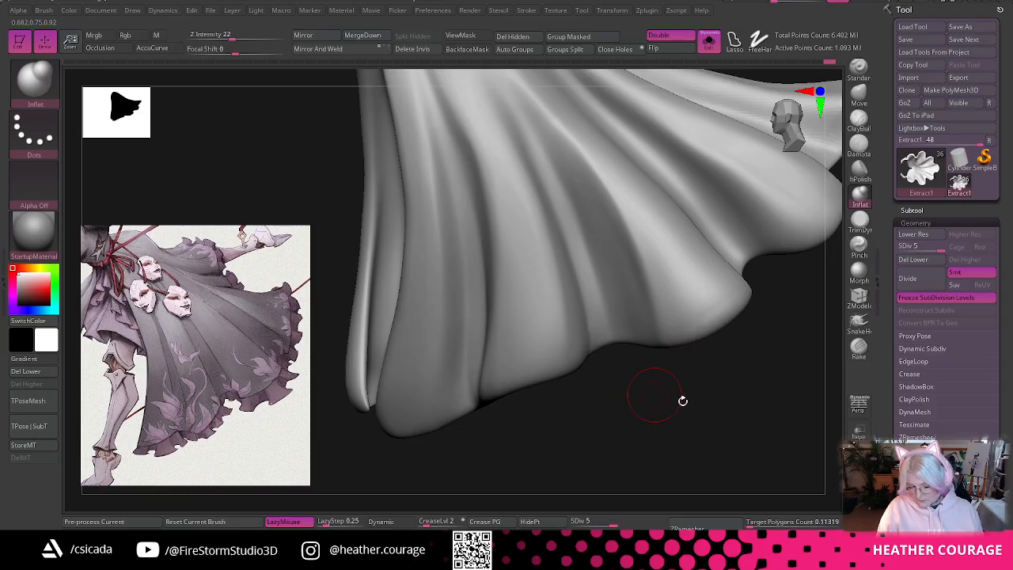
mouse_move(683, 401)
mouse_down()
mouse_move(694, 436)
mouse_move(654, 432)
mouse_move(689, 406)
mouse_move(690, 366)
mouse_move(667, 375)
mouse_move(704, 384)
mouse_up()
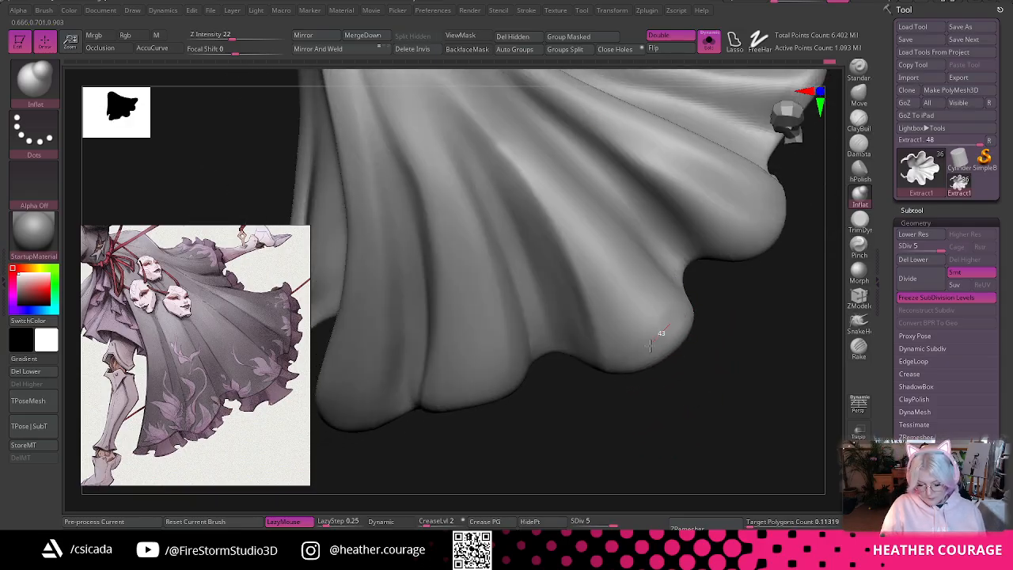
shift+drag(670, 321, 626, 350)
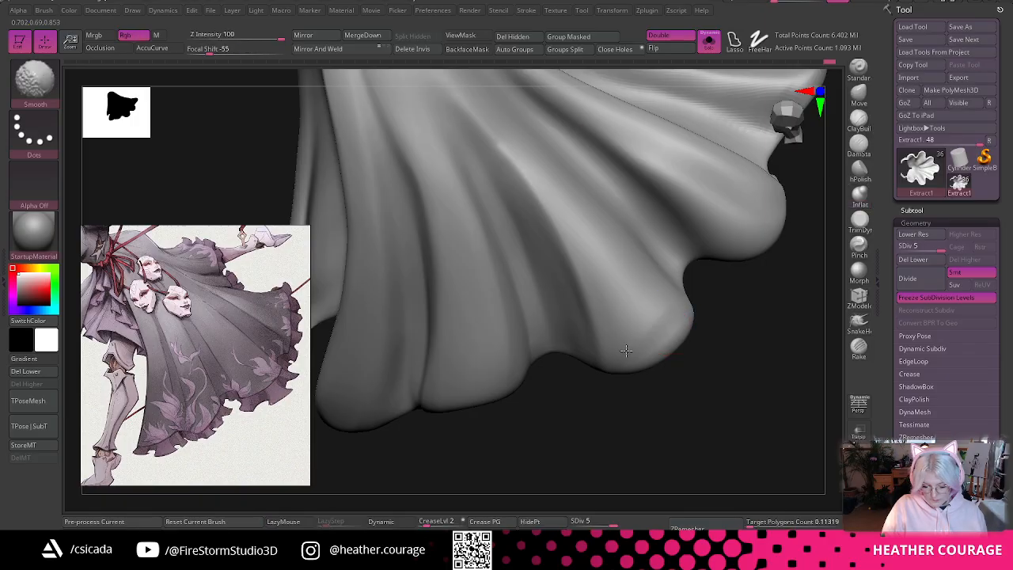
mouse_move(736, 368)
mouse_down()
mouse_move(737, 351)
mouse_move(701, 422)
mouse_move(730, 333)
mouse_move(694, 338)
mouse_move(751, 351)
mouse_move(697, 327)
mouse_up()
- Continue the inflated rim along the side folds' hem toward the front corner and up the front opening's edge
key(space)
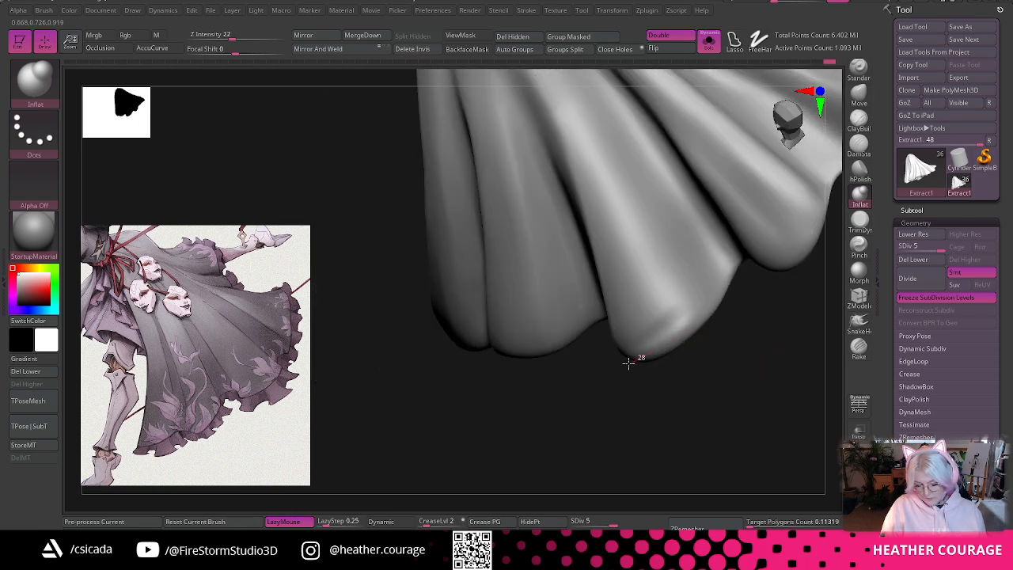
drag(719, 393, 731, 270)
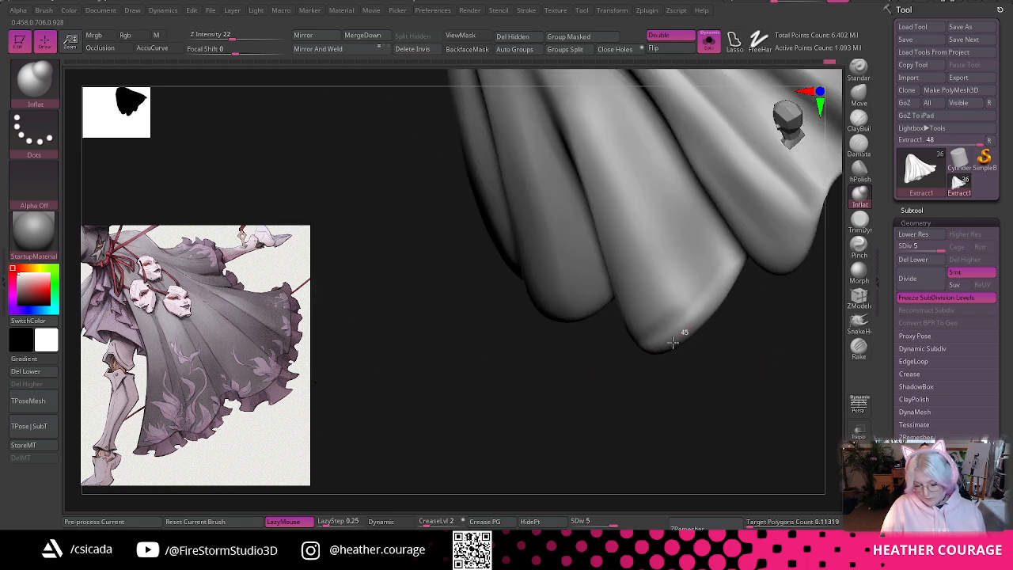
drag(672, 341, 696, 305)
mouse_move(747, 335)
mouse_down()
mouse_move(779, 299)
mouse_move(760, 368)
mouse_move(770, 366)
mouse_move(654, 403)
mouse_move(641, 456)
mouse_move(629, 439)
mouse_move(728, 378)
mouse_move(690, 310)
mouse_up()
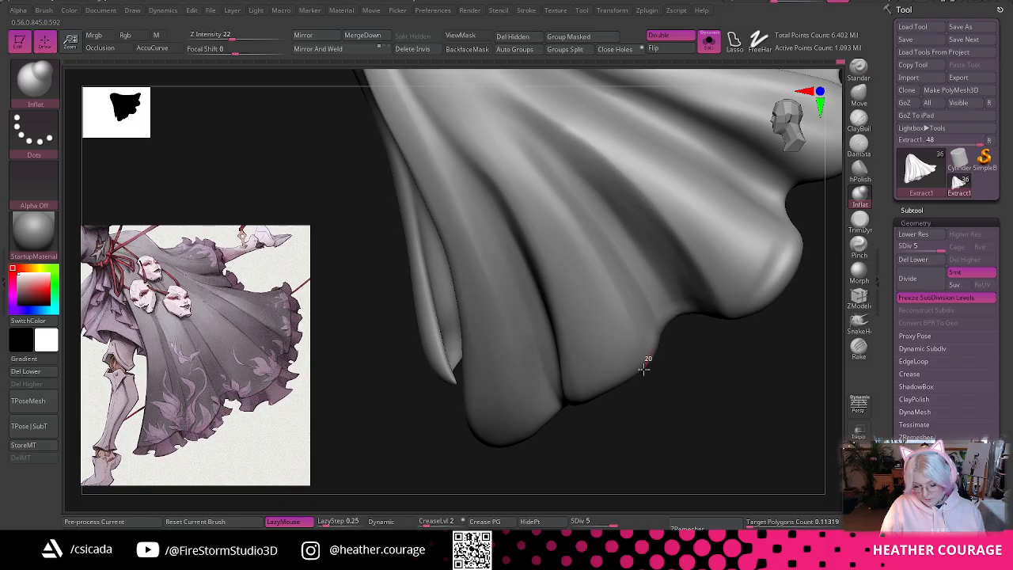
drag(619, 421, 548, 382)
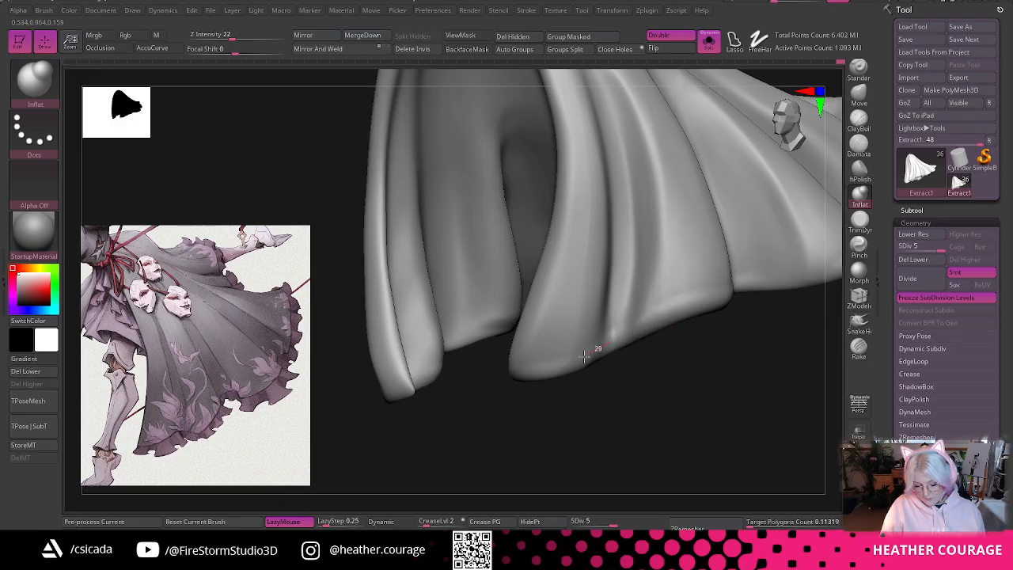
right_drag(536, 357, 603, 394)
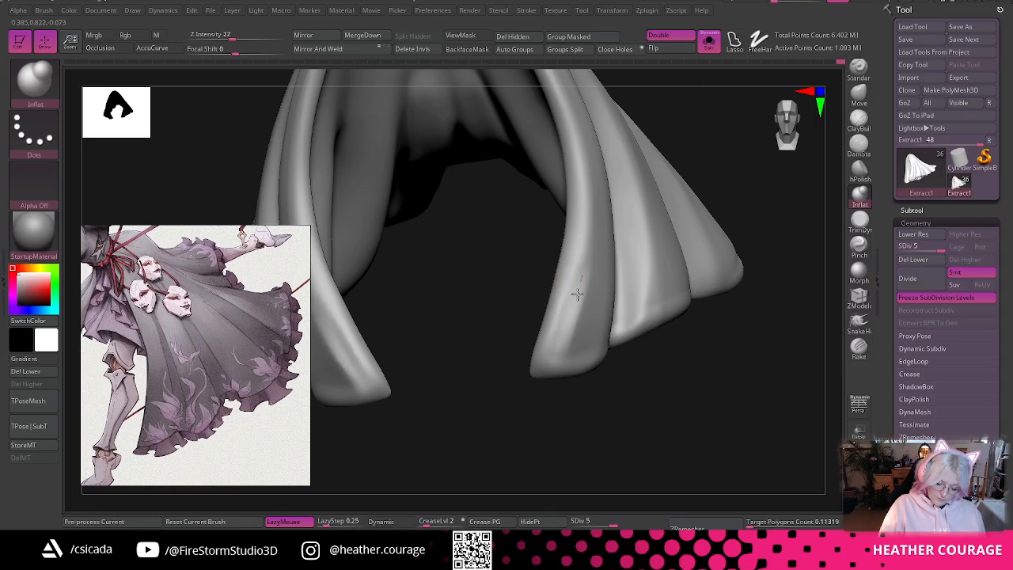
right_drag(544, 394, 622, 407)
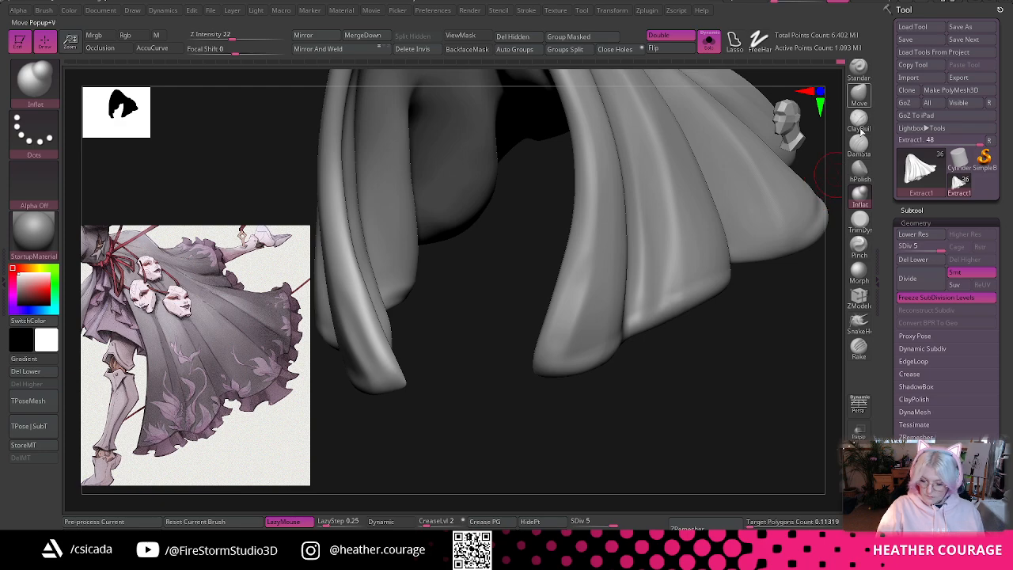
- Polish the lower front panel with hPolish and smooth its inner edge upward from the hem
click(858, 168)
key(space)
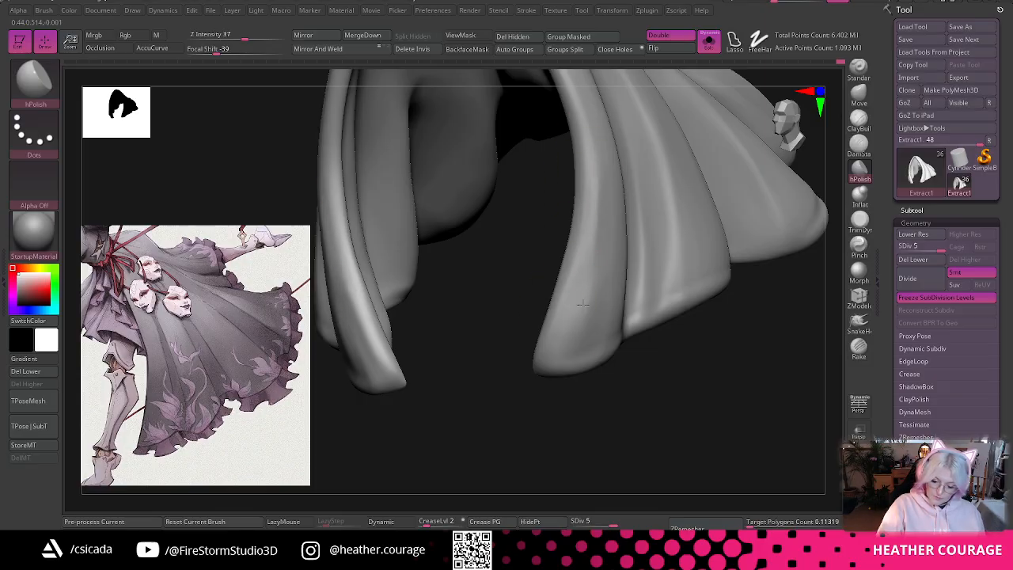
key(shift)
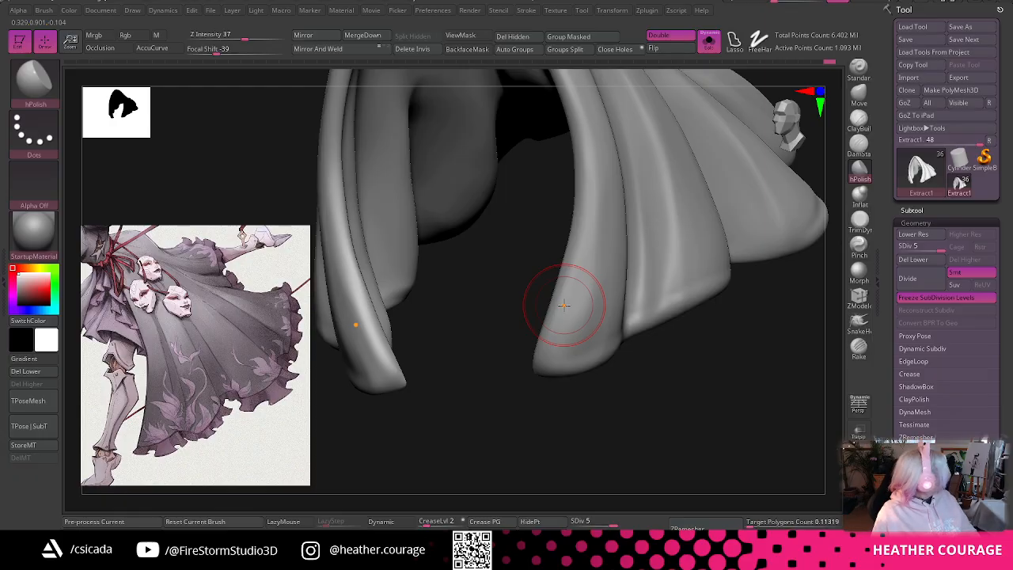
mouse_move(564, 305)
shift+mouse_down()
mouse_move(578, 204)
mouse_move(593, 182)
shift+mouse_up()
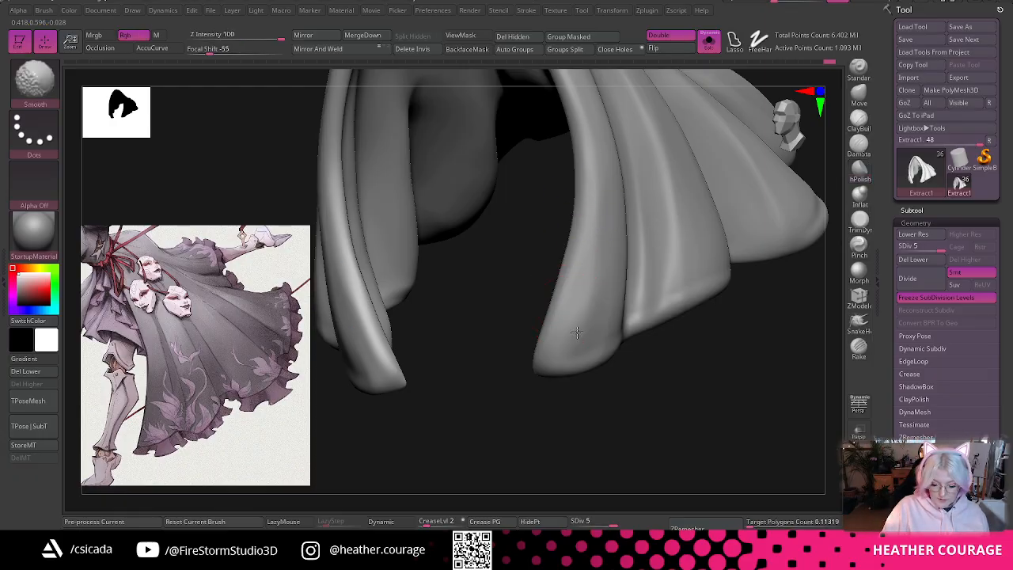
- Switch back to Inflat, adjust its draw size, and build up the hem rim on the rear side folds
mouse_move(636, 384)
mouse_down()
mouse_move(725, 448)
mouse_move(723, 419)
mouse_move(667, 430)
mouse_move(823, 340)
mouse_up()
click(858, 194)
mouse_move(759, 443)
mouse_down()
mouse_move(580, 449)
mouse_move(689, 428)
mouse_move(652, 403)
mouse_move(723, 324)
mouse_up()
key(space)
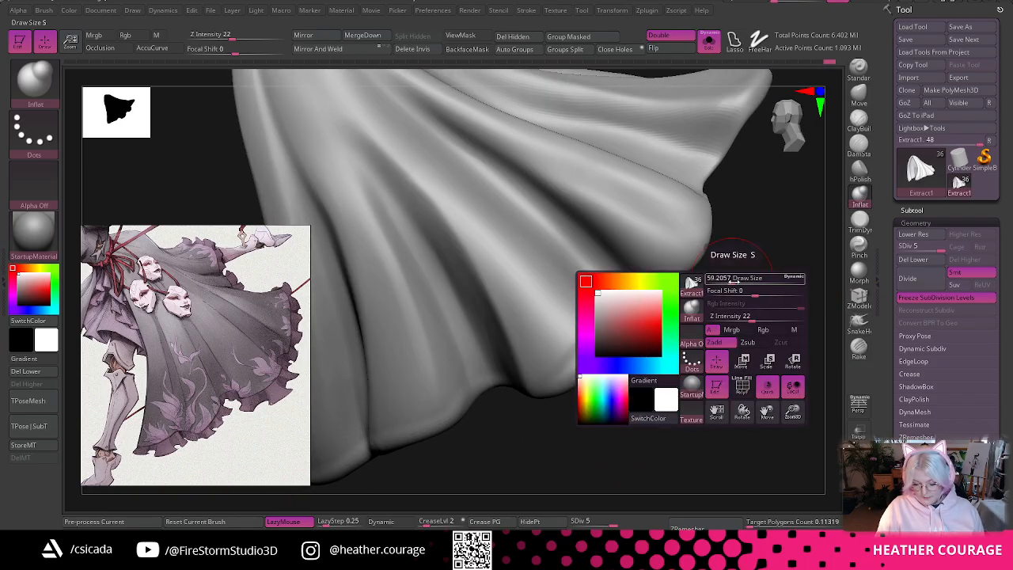
drag(733, 279, 669, 169)
key(space)
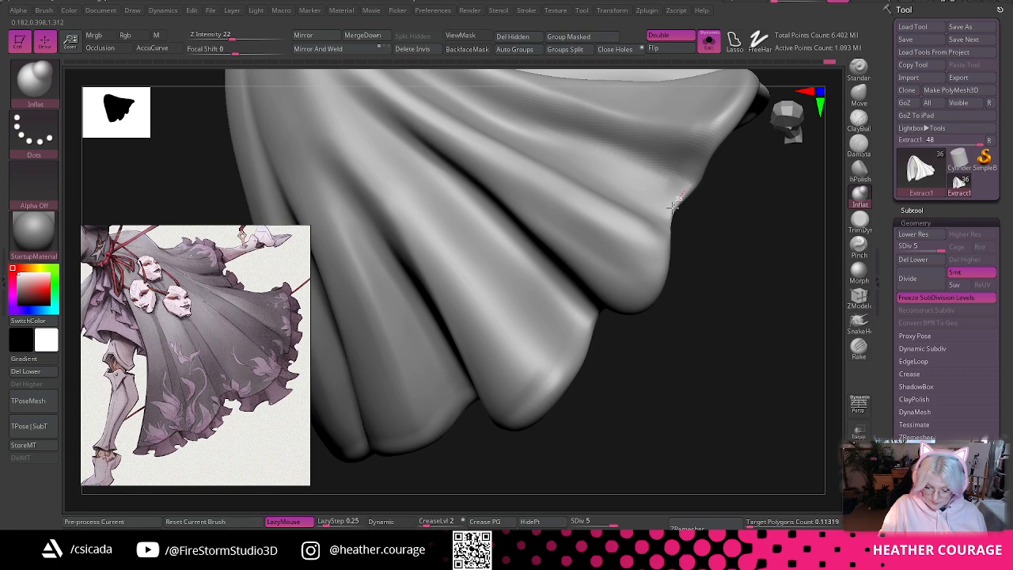
drag(717, 284, 737, 305)
key(space)
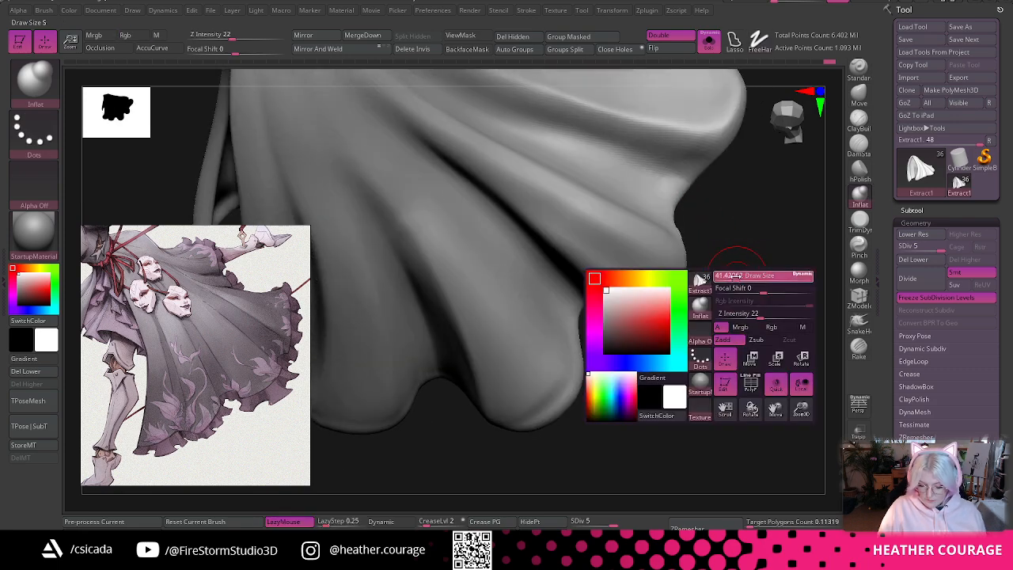
- Inflate the hem rim across the back folds with LazyMouse on, and smooth the raised edge
drag(735, 214, 357, 509)
click(283, 521)
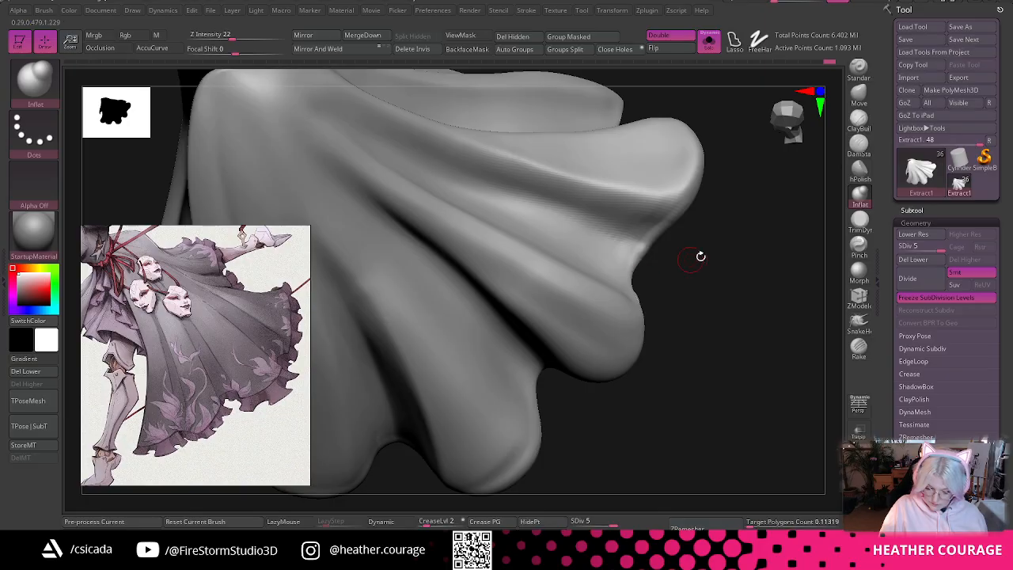
drag(700, 256, 704, 219)
key(space)
key(l)
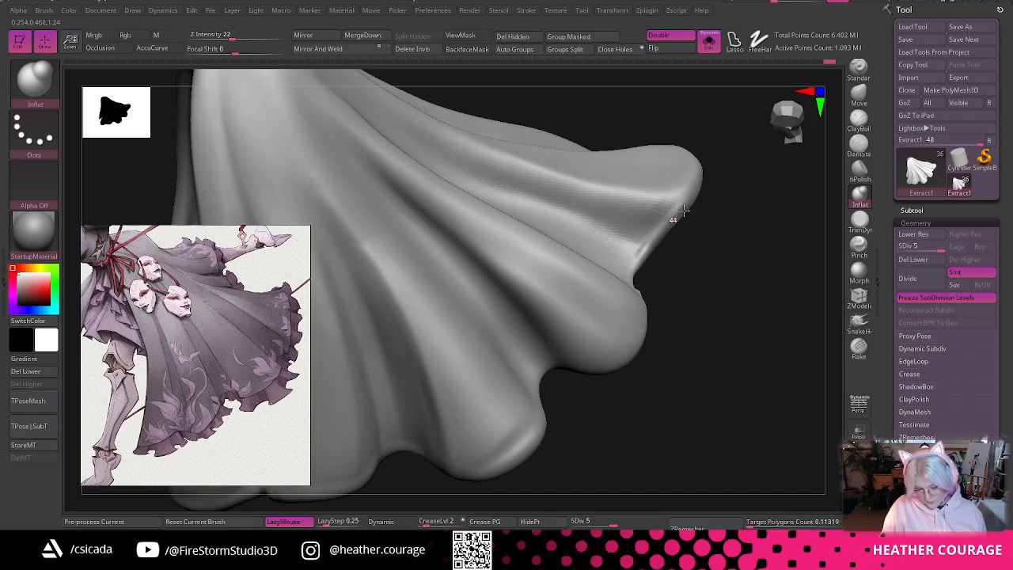
drag(752, 161, 622, 242)
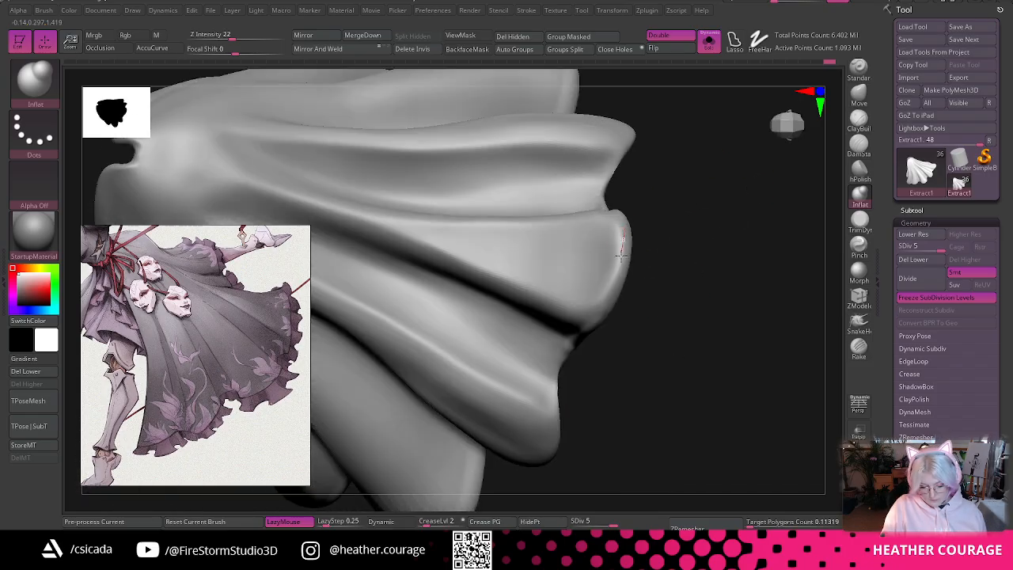
shift+drag(565, 356, 622, 238)
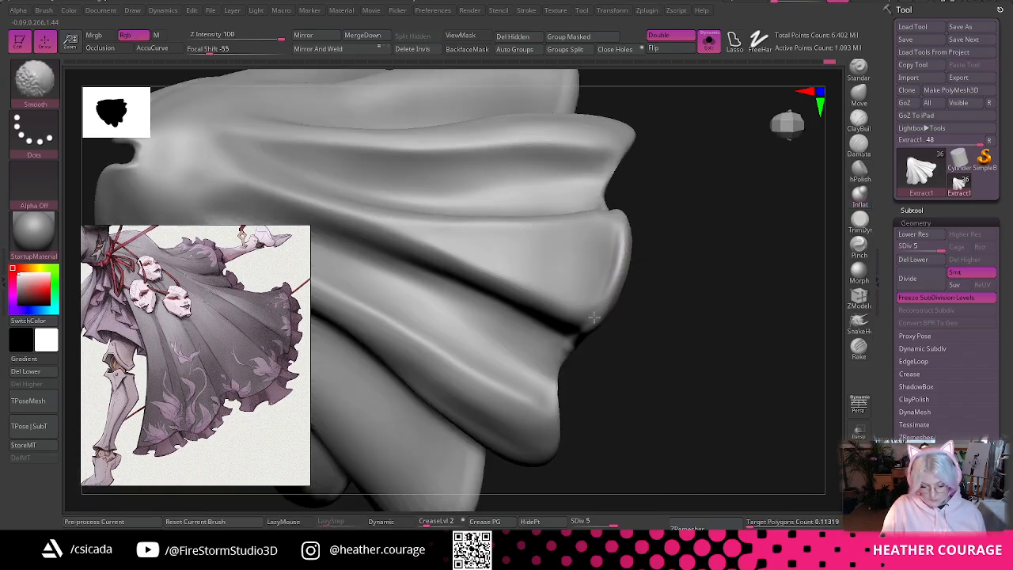
- Inflate and smooth the hem where it dips into the valley between the rear folds
mouse_move(654, 312)
mouse_down()
mouse_move(714, 274)
mouse_move(720, 256)
mouse_move(694, 260)
mouse_up()
key(space)
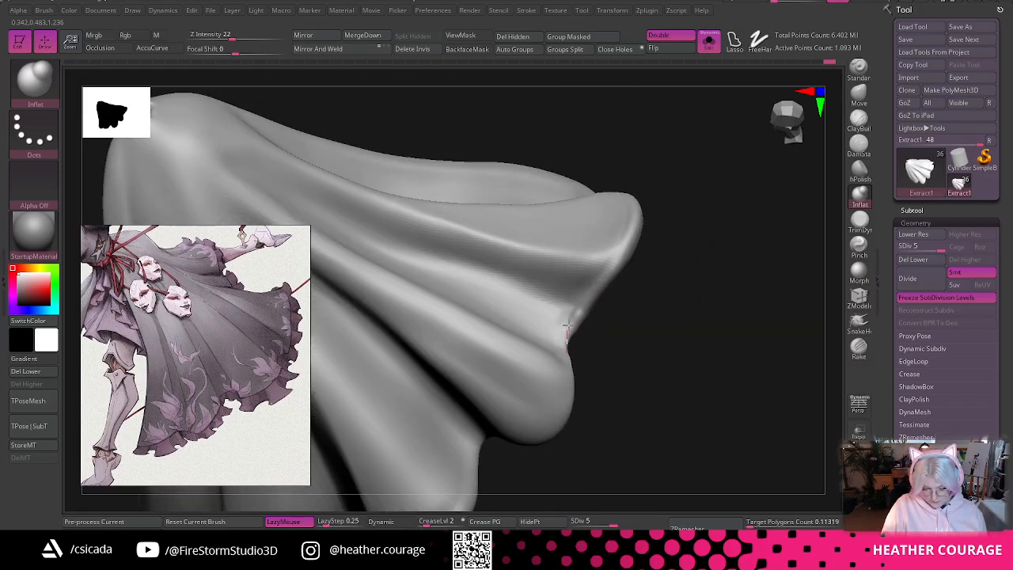
drag(606, 297, 601, 383)
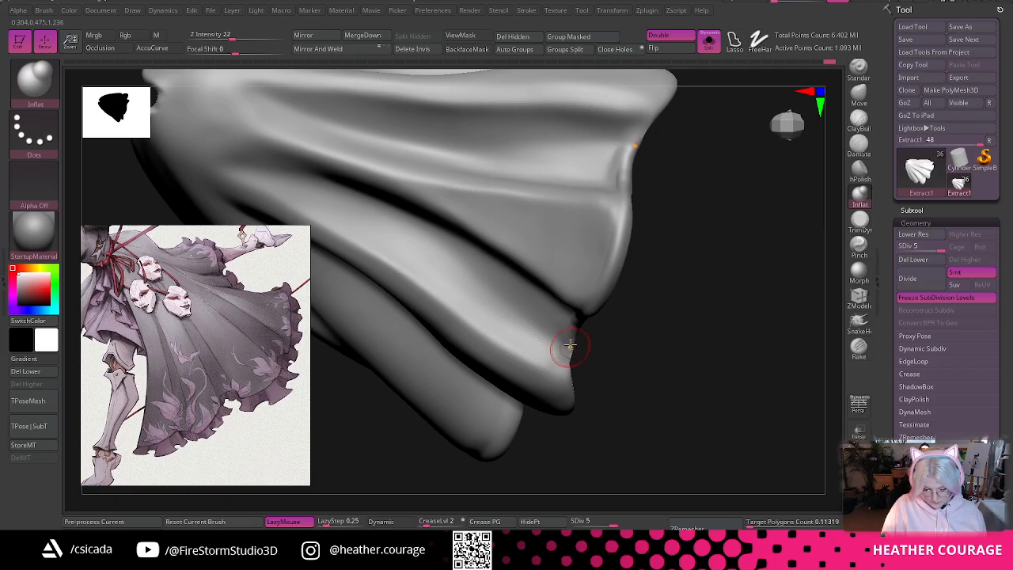
key(shift)
- Thicken and smooth the wavy rim of the rear hem from underneath
drag(650, 358, 562, 299)
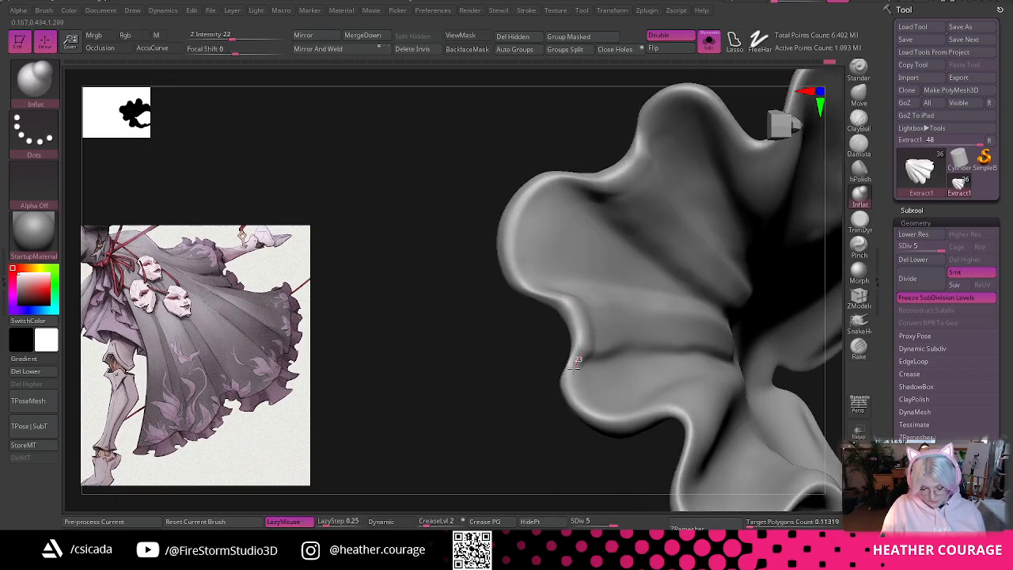
key(shift)
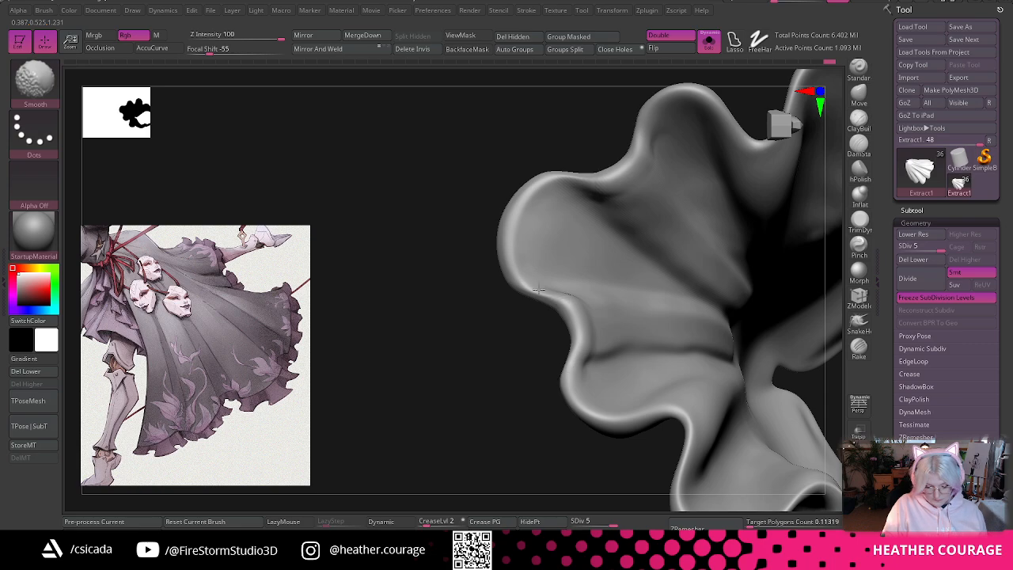
mouse_move(516, 260)
mouse_down()
mouse_move(536, 286)
mouse_move(580, 303)
mouse_move(585, 334)
mouse_up()
mouse_move(544, 286)
mouse_down()
mouse_move(513, 237)
mouse_move(546, 192)
mouse_move(502, 244)
mouse_up()
- Inflate the rim around the rounded rear fold down into the adjoining valley
drag(461, 361, 536, 187)
mouse_move(651, 121)
mouse_down()
mouse_move(670, 132)
mouse_move(683, 170)
mouse_move(638, 271)
mouse_move(701, 190)
mouse_move(559, 314)
mouse_up()
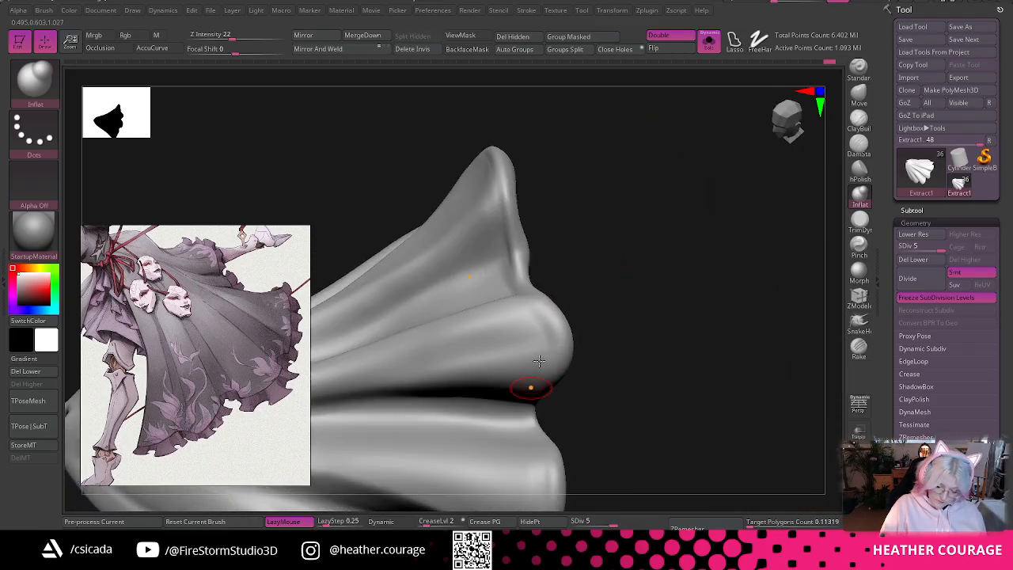
mouse_move(556, 315)
mouse_down()
mouse_move(561, 360)
mouse_move(543, 391)
mouse_move(535, 322)
mouse_move(551, 360)
mouse_move(546, 384)
mouse_up()
mouse_move(649, 178)
mouse_down()
mouse_move(657, 253)
mouse_move(676, 215)
mouse_move(670, 256)
mouse_move(691, 251)
mouse_move(681, 272)
mouse_move(753, 163)
mouse_move(712, 148)
mouse_up()
key(space)
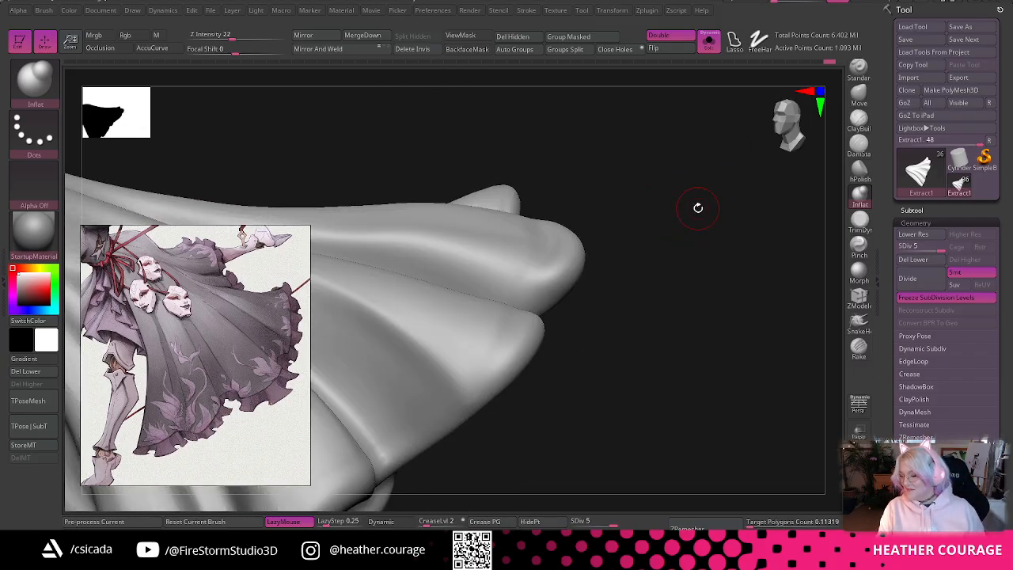
- Try inflating the fold ridge just above the rear hem with a resized brush, and undo the stroke
mouse_move(698, 207)
mouse_down()
mouse_move(714, 267)
mouse_move(716, 237)
mouse_up()
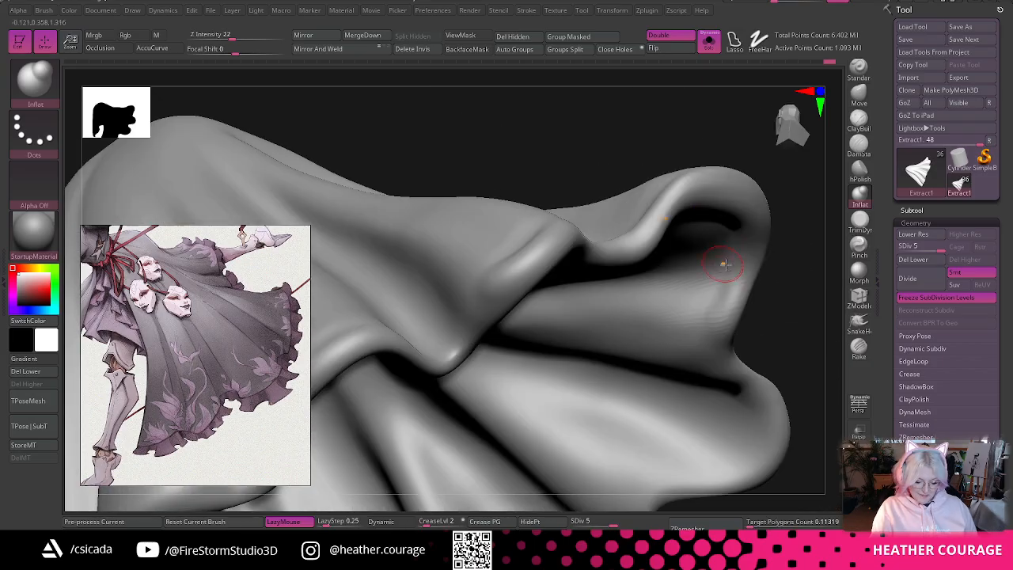
mouse_move(608, 109)
mouse_down()
mouse_move(697, 172)
mouse_move(771, 309)
mouse_move(628, 393)
mouse_move(795, 123)
mouse_up()
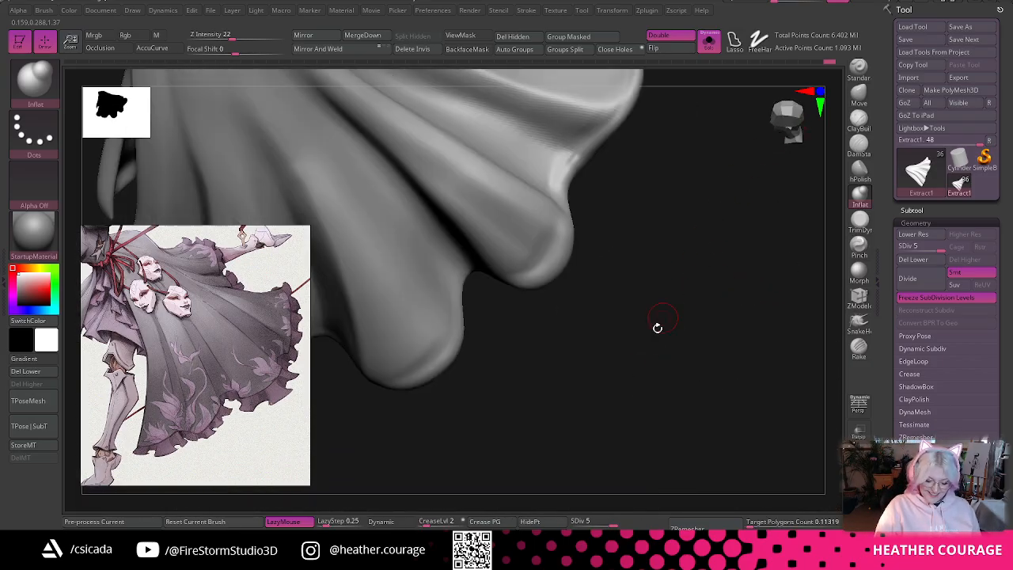
mouse_move(657, 328)
mouse_down()
mouse_move(717, 401)
mouse_move(760, 355)
mouse_move(599, 323)
mouse_move(559, 409)
mouse_move(730, 461)
mouse_move(609, 467)
mouse_up()
key(space)
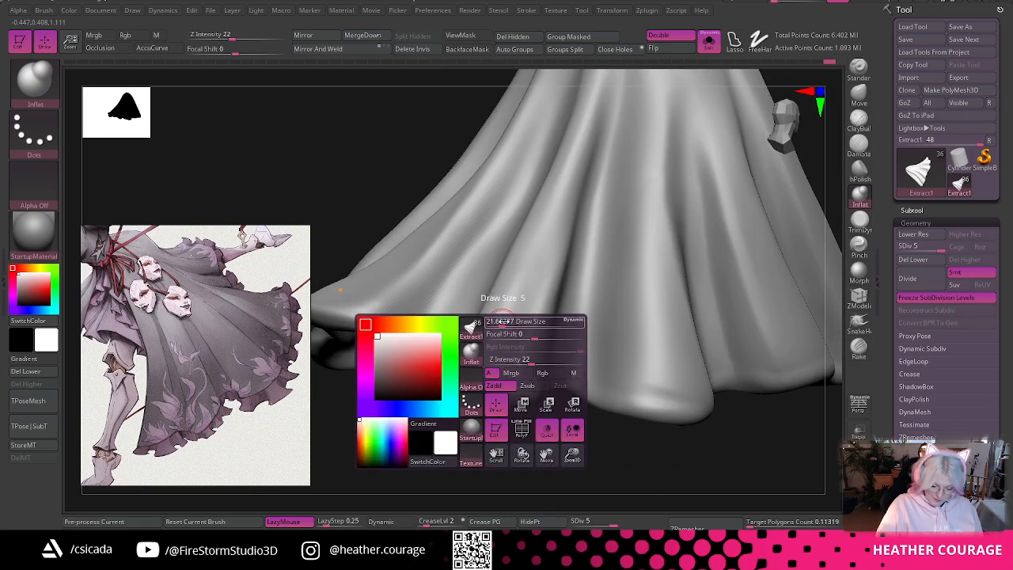
mouse_move(479, 448)
mouse_down()
mouse_move(489, 467)
mouse_move(487, 451)
mouse_up()
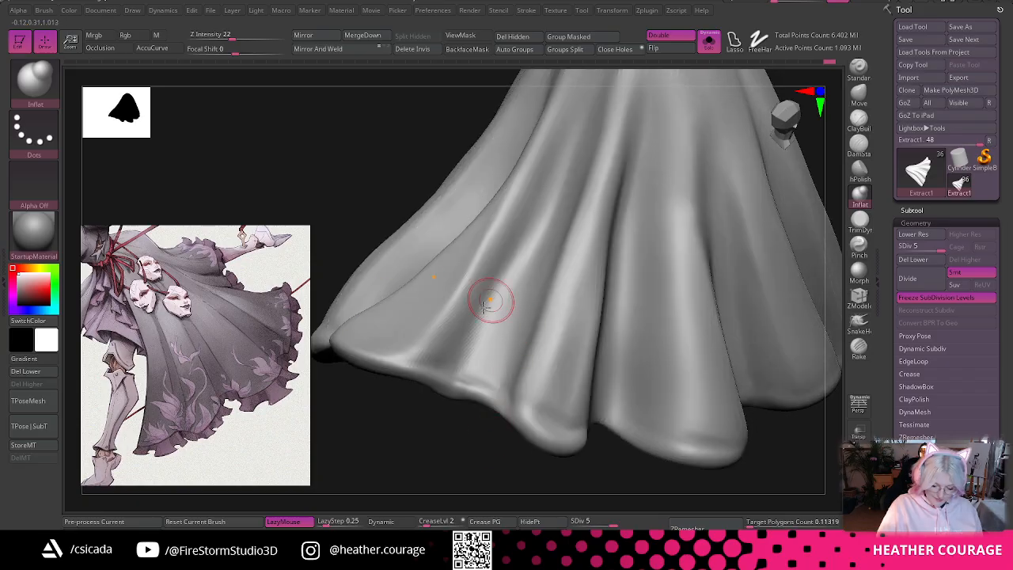
drag(452, 358, 461, 335)
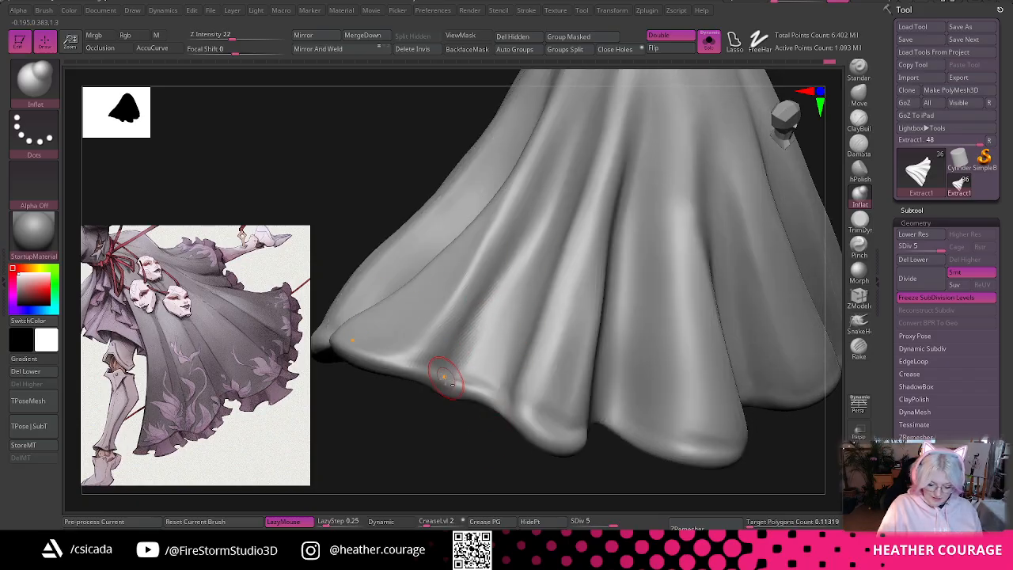
key(space)
drag(531, 267, 537, 266)
key(ctrl+z)
- Inflate the long diagonal fold running from mid-skirt down to the rear hem in repeated strokes
drag(579, 140, 461, 337)
drag(532, 212, 432, 398)
mouse_move(518, 228)
mouse_down()
mouse_move(441, 388)
mouse_move(452, 357)
mouse_move(519, 269)
mouse_move(509, 301)
mouse_move(544, 187)
mouse_move(450, 353)
mouse_move(537, 198)
mouse_up()
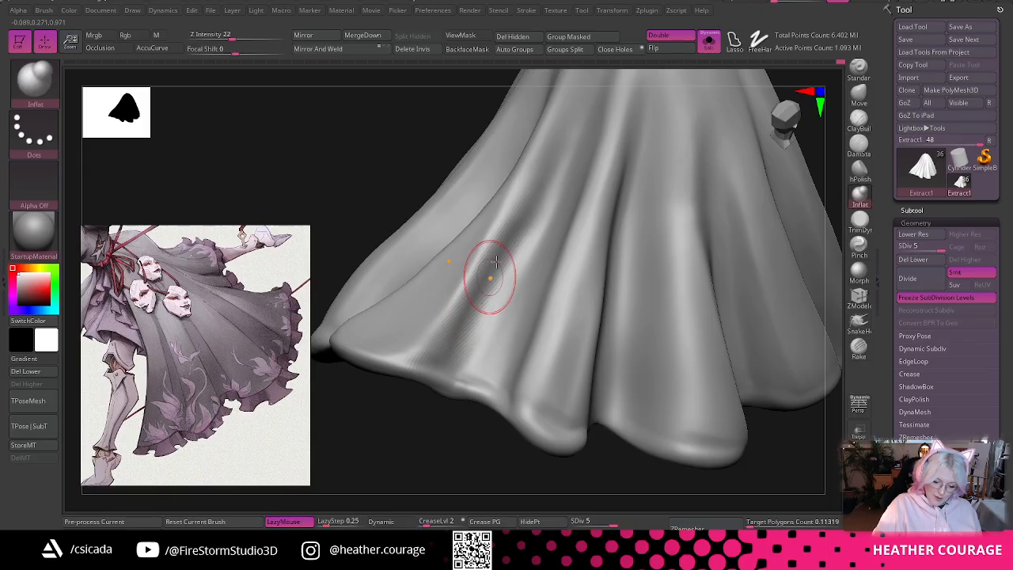
drag(488, 277, 543, 176)
- Smooth the inflated rear fold and inflate the neighbouring fold toward the hem
mouse_move(443, 461)
mouse_down()
mouse_move(430, 452)
mouse_move(523, 254)
mouse_up()
shift+drag(541, 186, 543, 258)
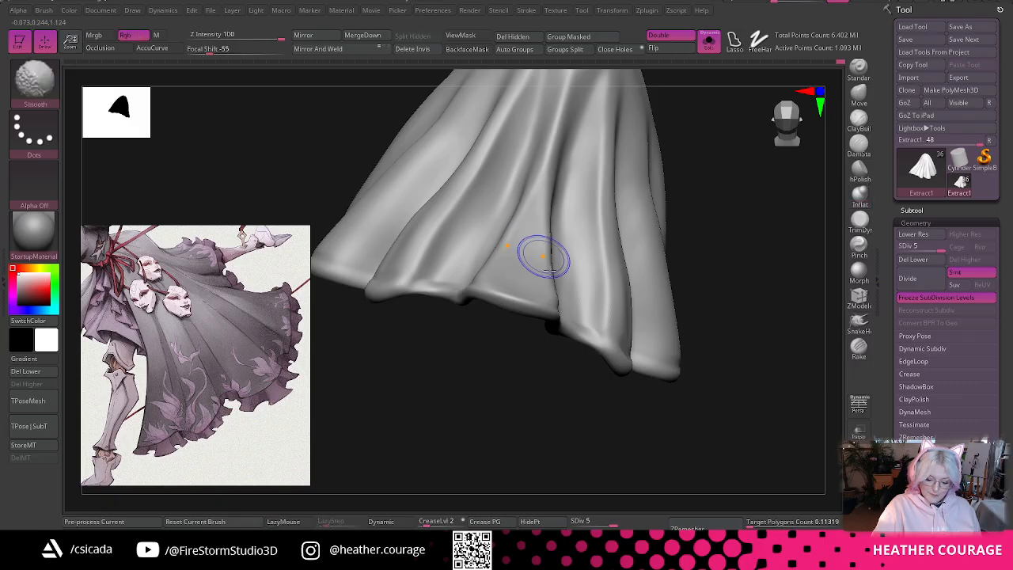
drag(595, 389, 719, 295)
drag(717, 409, 682, 378)
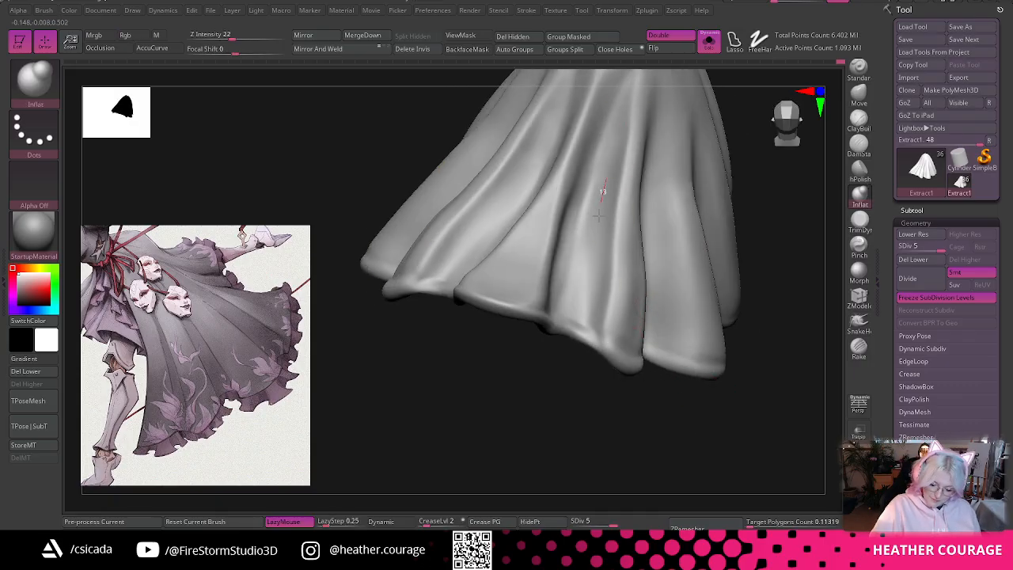
mouse_move(597, 162)
mouse_down()
mouse_move(576, 316)
mouse_move(590, 293)
mouse_move(581, 250)
mouse_move(589, 273)
mouse_up()
- Inflate the central side folds with a resized brush, from the upper skirt down to the scalloped hem
mouse_move(715, 426)
mouse_down()
mouse_move(716, 269)
mouse_move(767, 235)
mouse_move(780, 309)
mouse_move(623, 448)
mouse_move(611, 445)
mouse_up()
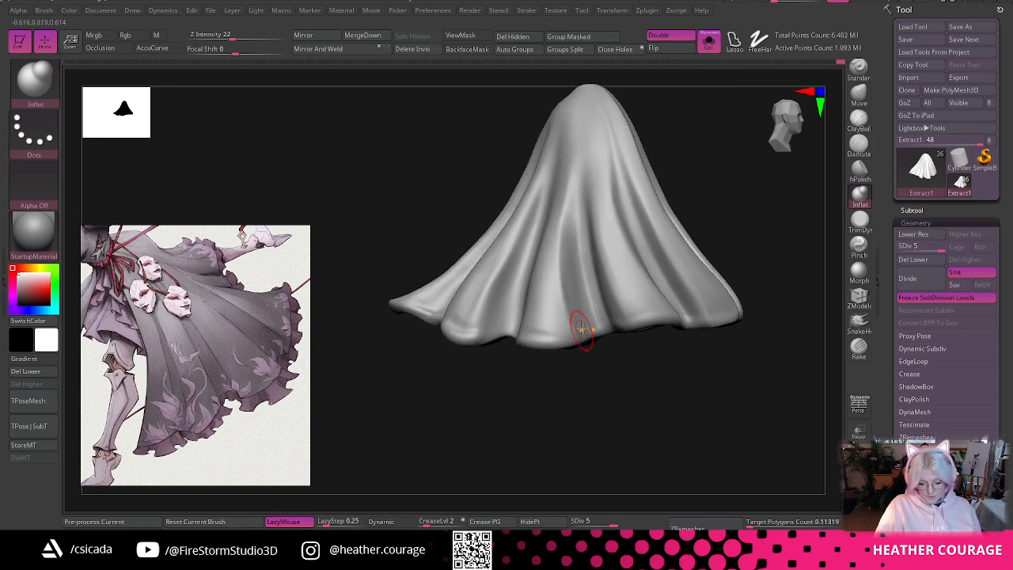
key(space)
drag(583, 327, 590, 327)
drag(603, 383, 602, 405)
drag(570, 183, 566, 216)
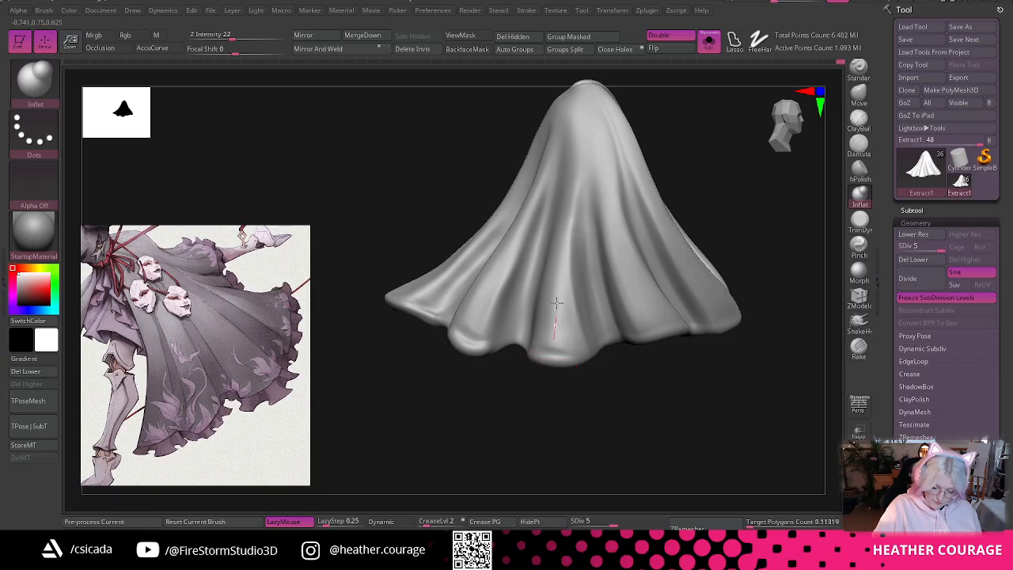
mouse_move(563, 201)
mouse_down()
mouse_move(580, 147)
mouse_move(551, 345)
mouse_up()
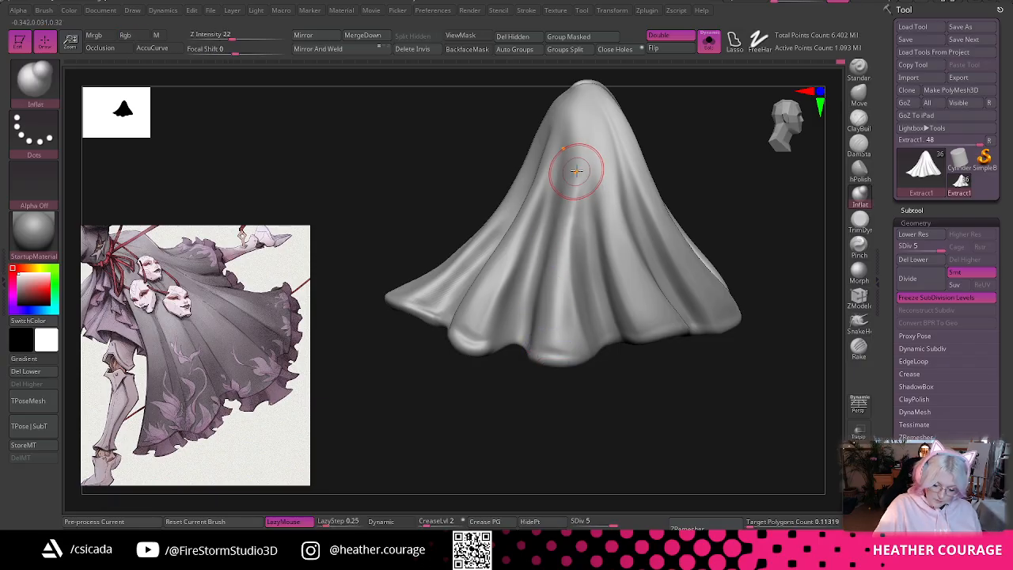
drag(576, 173, 556, 277)
drag(550, 356, 550, 358)
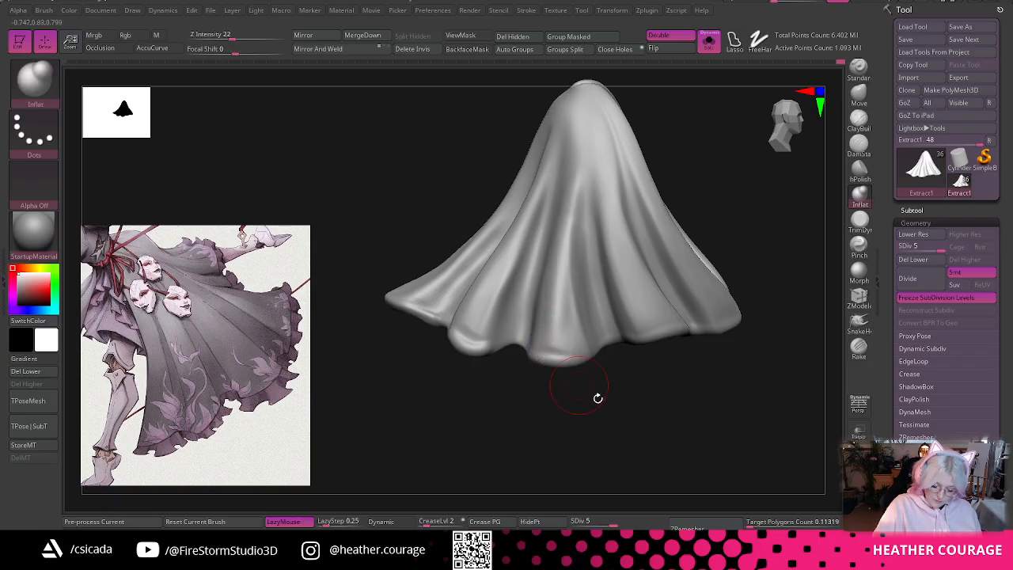
- Inflate a long curved ridge on the side panel toward the front opening, and smooth it down to the hem
drag(596, 398, 690, 412)
mouse_move(620, 172)
mouse_down()
mouse_move(638, 296)
mouse_move(659, 321)
mouse_move(622, 233)
mouse_up()
mouse_move(677, 365)
mouse_down()
mouse_move(644, 443)
mouse_move(634, 373)
mouse_move(633, 409)
mouse_up()
key(space)
drag(555, 155, 554, 214)
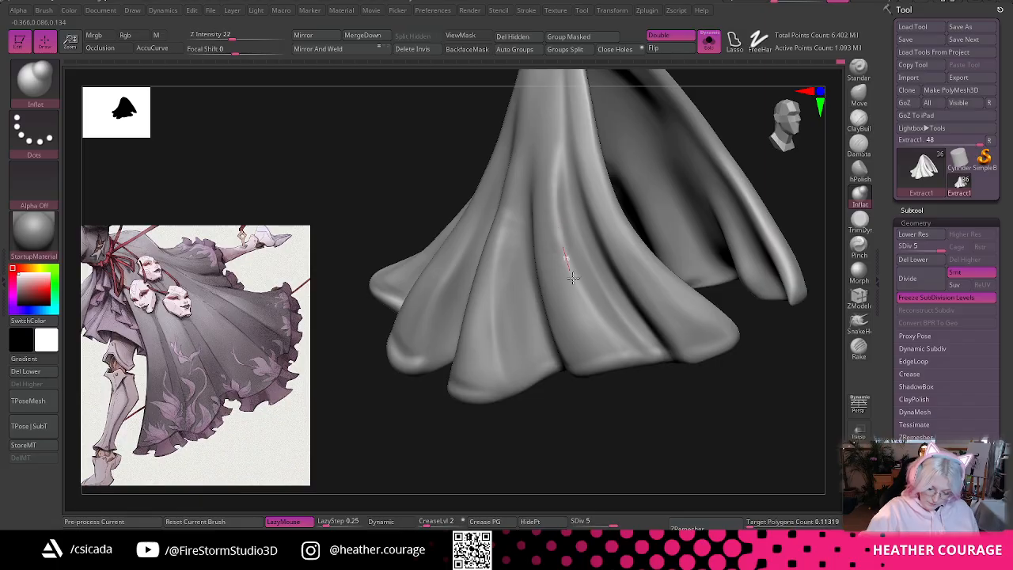
mouse_move(610, 331)
mouse_down()
mouse_move(658, 364)
mouse_move(594, 317)
mouse_up()
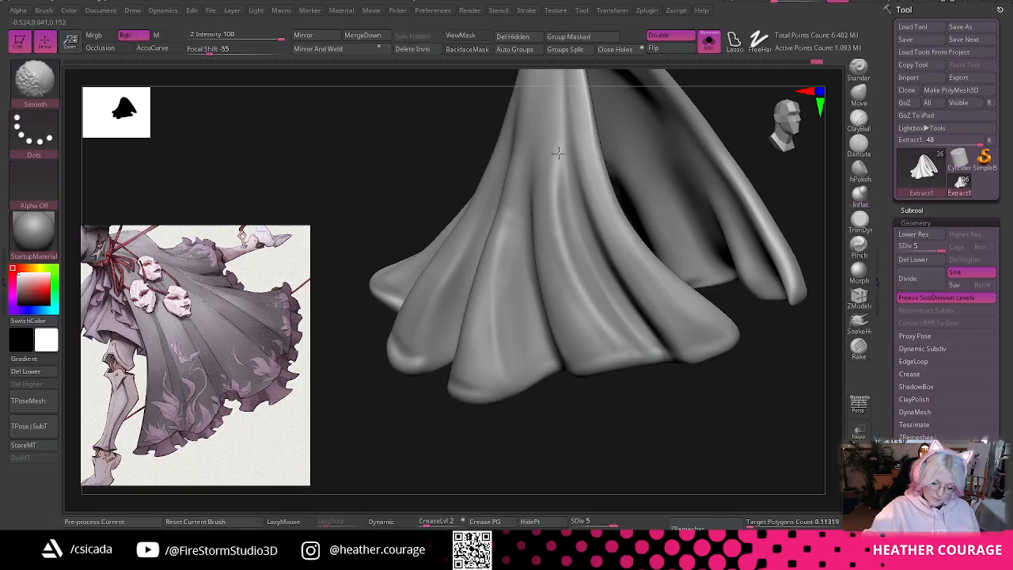
shift+drag(544, 184, 596, 351)
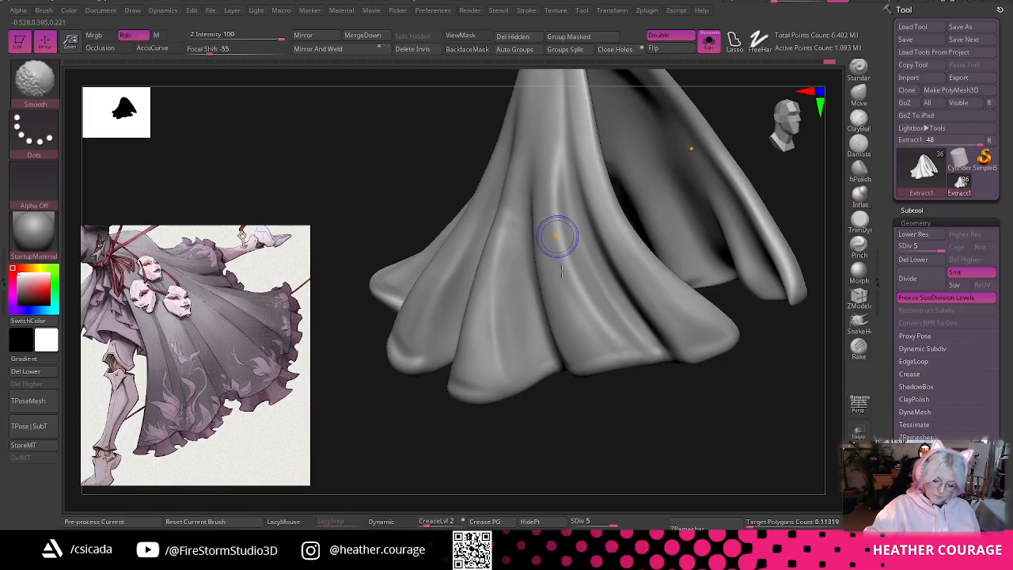
- Inflate a secondary ridge down the middle side fold, and smooth its length and upper end
drag(559, 431, 572, 392)
mouse_move(505, 212)
mouse_down()
mouse_move(488, 306)
mouse_move(497, 384)
mouse_up()
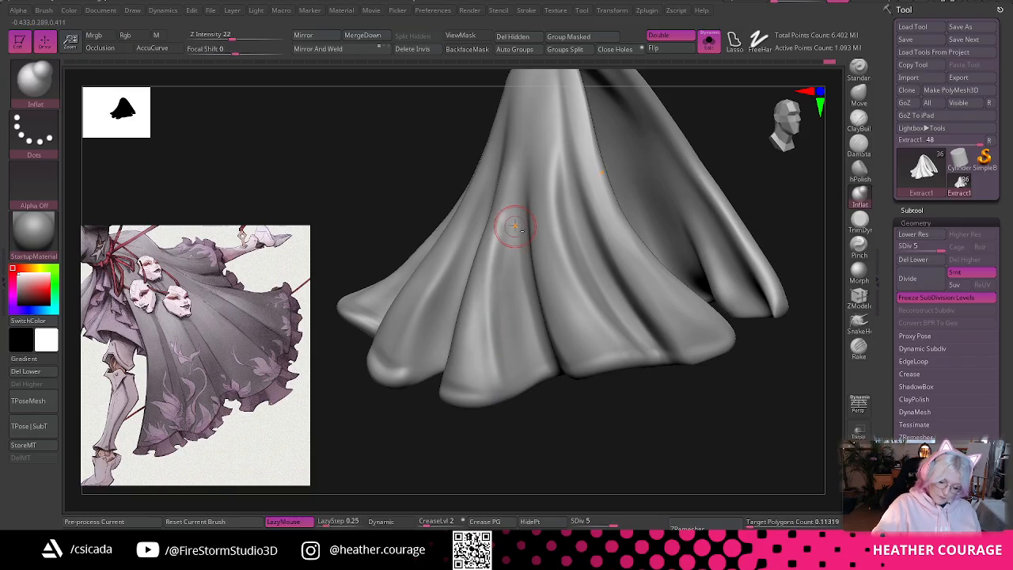
drag(507, 260, 524, 380)
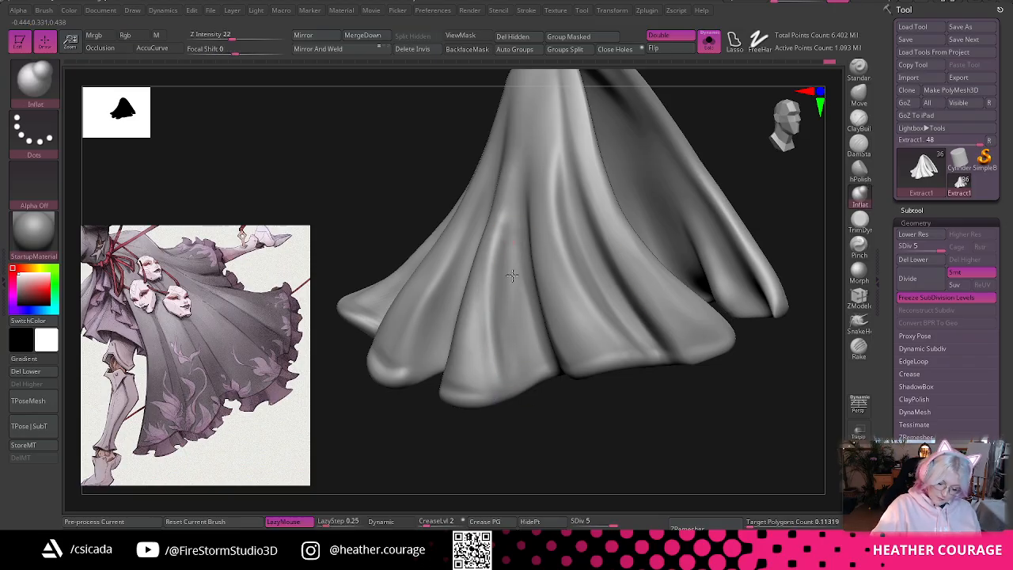
shift+drag(512, 239, 519, 359)
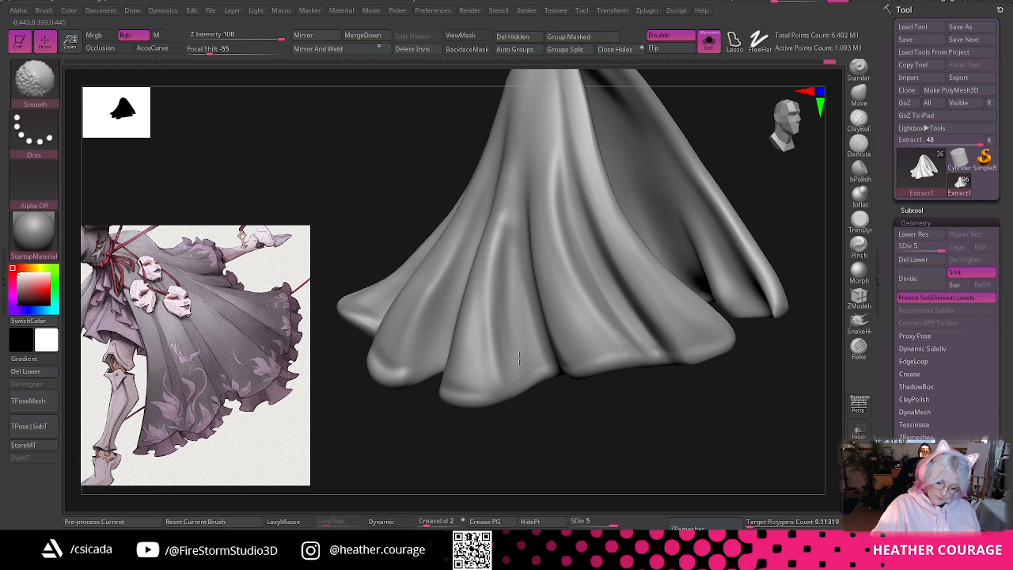
mouse_move(615, 418)
mouse_down()
mouse_move(658, 418)
mouse_move(633, 459)
mouse_up()
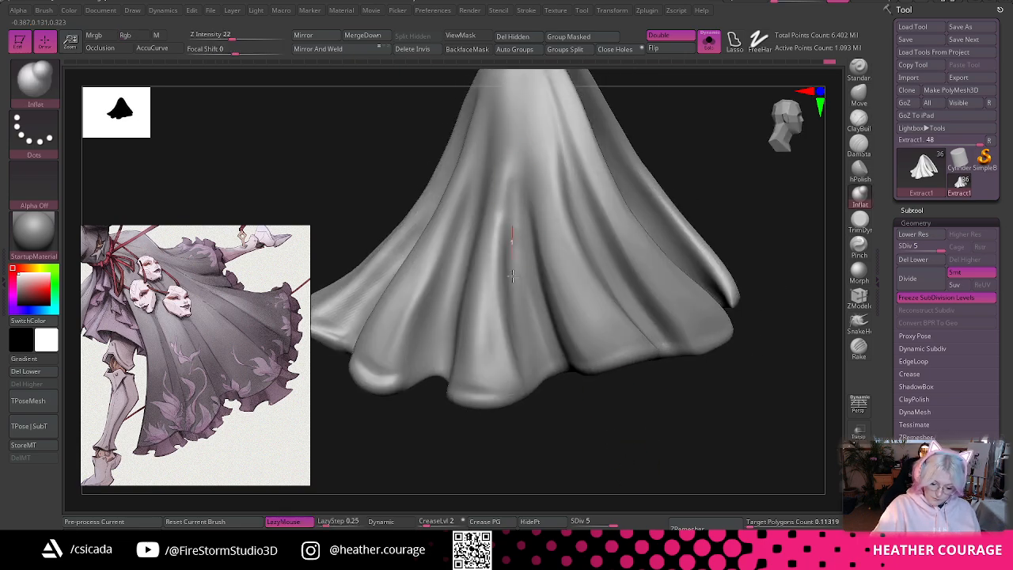
key(shift)
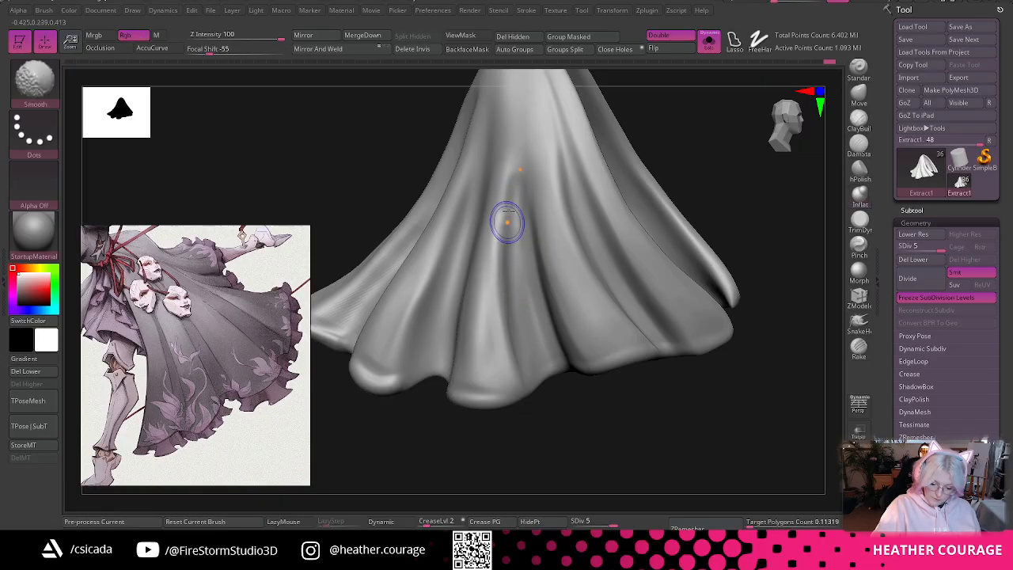
mouse_move(513, 178)
mouse_down()
mouse_move(506, 215)
mouse_move(507, 193)
mouse_up()
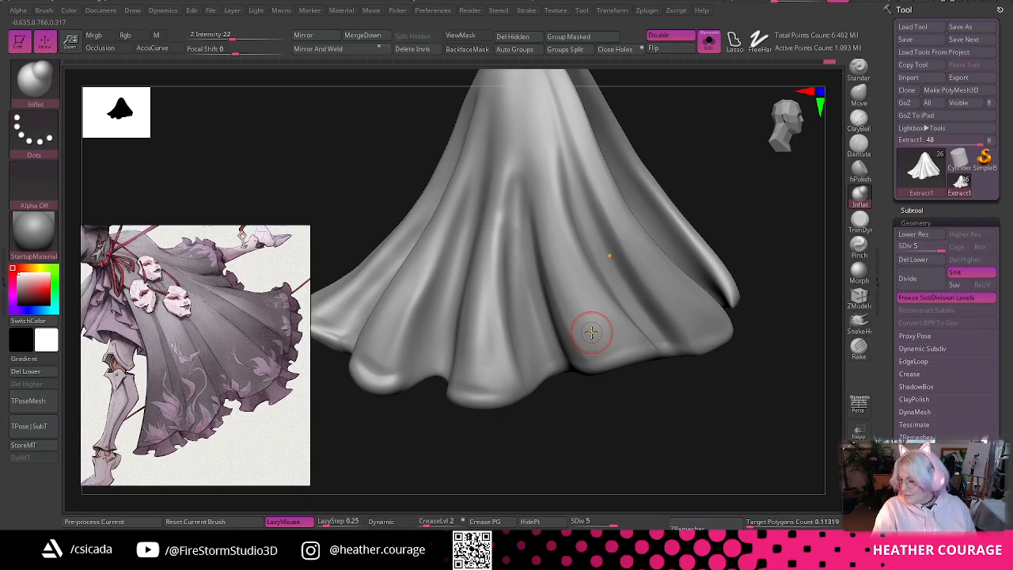
- Reshape the wavy hem between the side folds using an adjusted Move brush
mouse_move(691, 438)
mouse_down()
mouse_move(704, 422)
mouse_move(716, 427)
mouse_move(705, 363)
mouse_up()
right_click(690, 343)
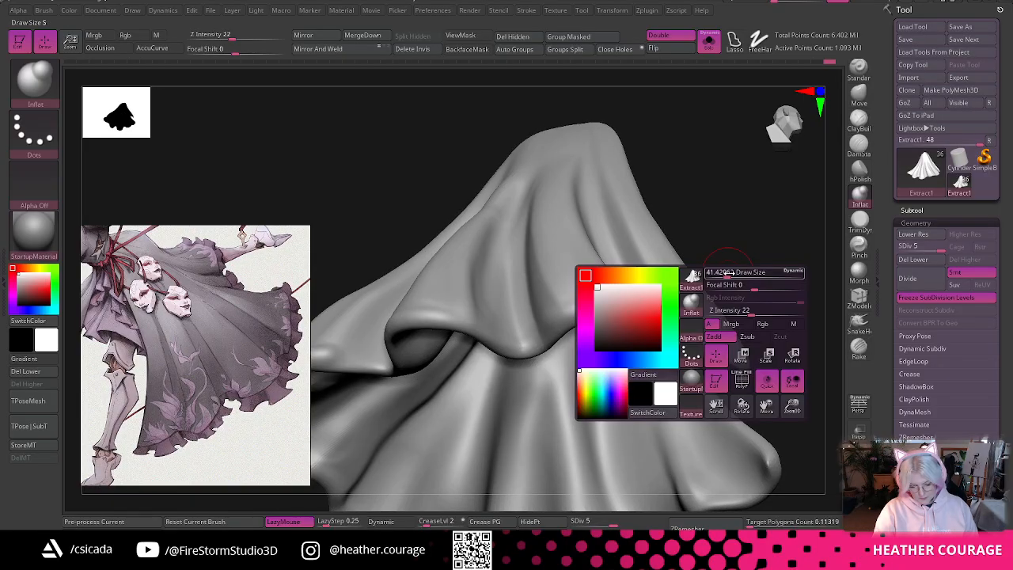
click(859, 99)
drag(775, 180, 773, 147)
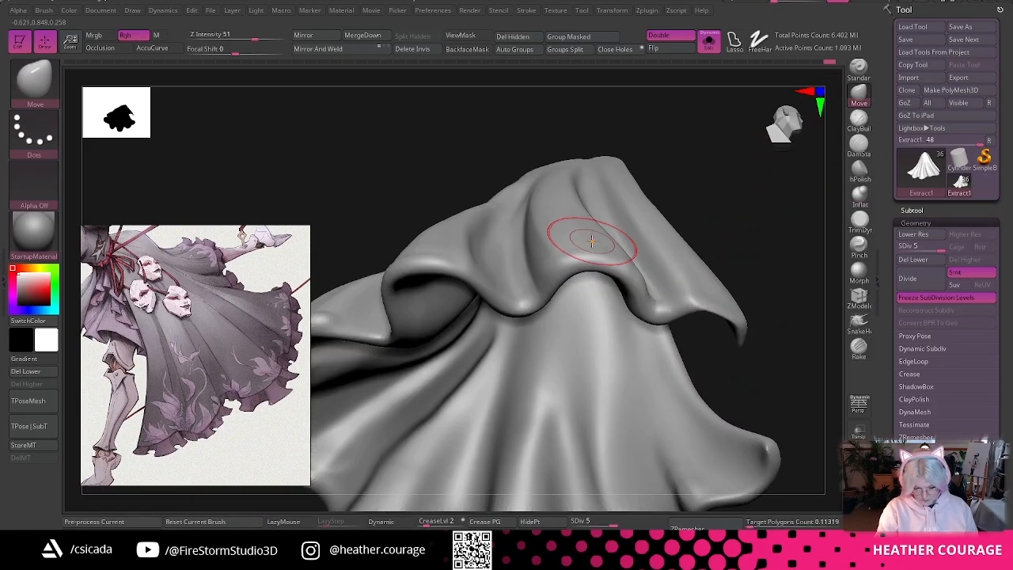
right_click(593, 242)
drag(595, 262, 613, 251)
mouse_move(714, 202)
mouse_down()
mouse_move(725, 183)
mouse_move(723, 232)
mouse_move(687, 303)
mouse_up()
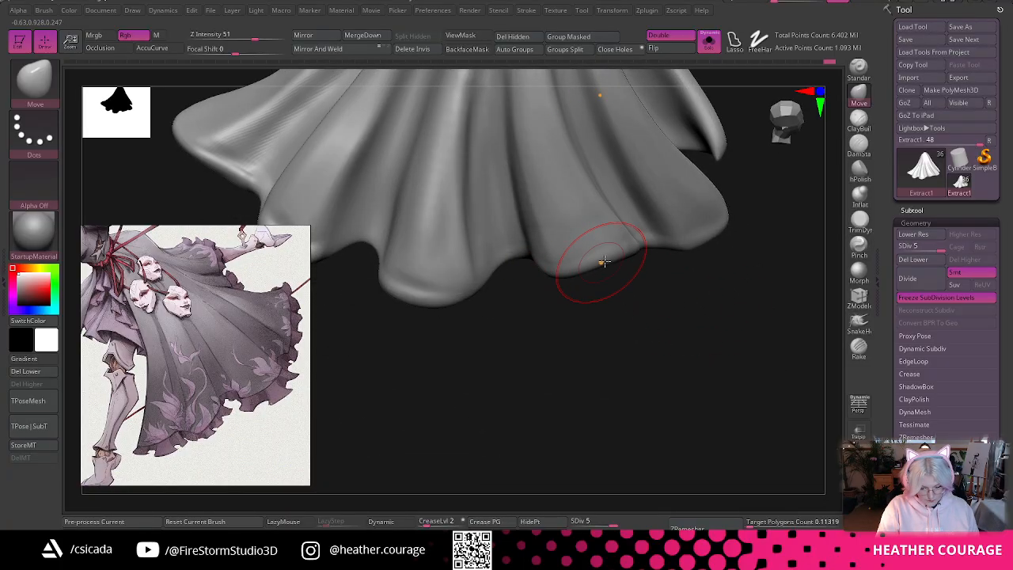
mouse_move(664, 293)
mouse_down()
mouse_move(667, 330)
mouse_move(547, 269)
mouse_move(557, 298)
mouse_move(710, 324)
mouse_move(618, 277)
mouse_up()
- Build up the side folds with the ClayBuildup brush and smooth the transitions between them
key(b)
key(c)
key(b)
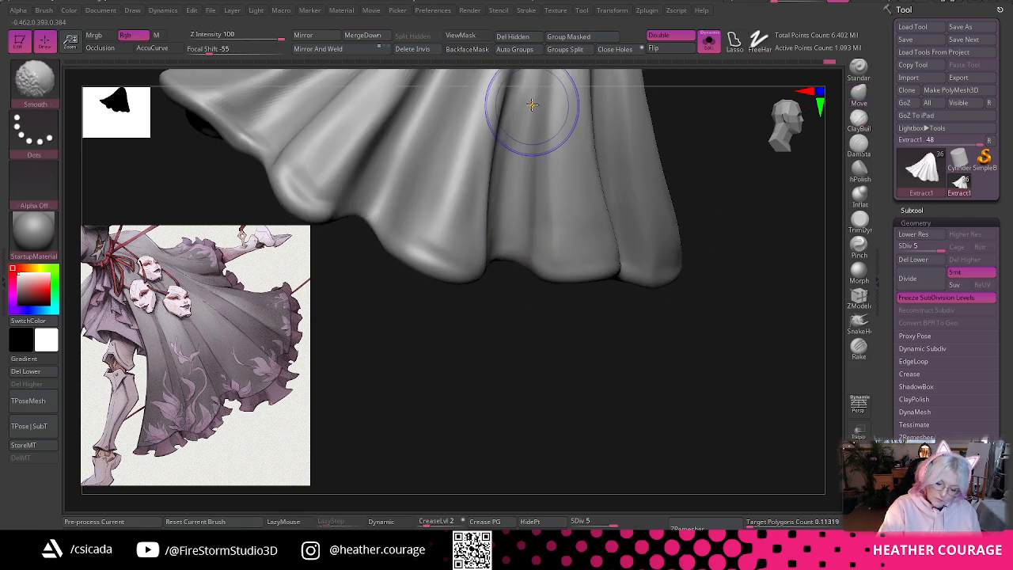
key(shift)
mouse_move(725, 423)
mouse_down()
mouse_move(712, 305)
mouse_move(726, 242)
mouse_move(738, 271)
mouse_move(730, 312)
mouse_move(620, 404)
mouse_move(694, 395)
mouse_move(680, 393)
mouse_move(691, 407)
mouse_move(670, 356)
mouse_up()
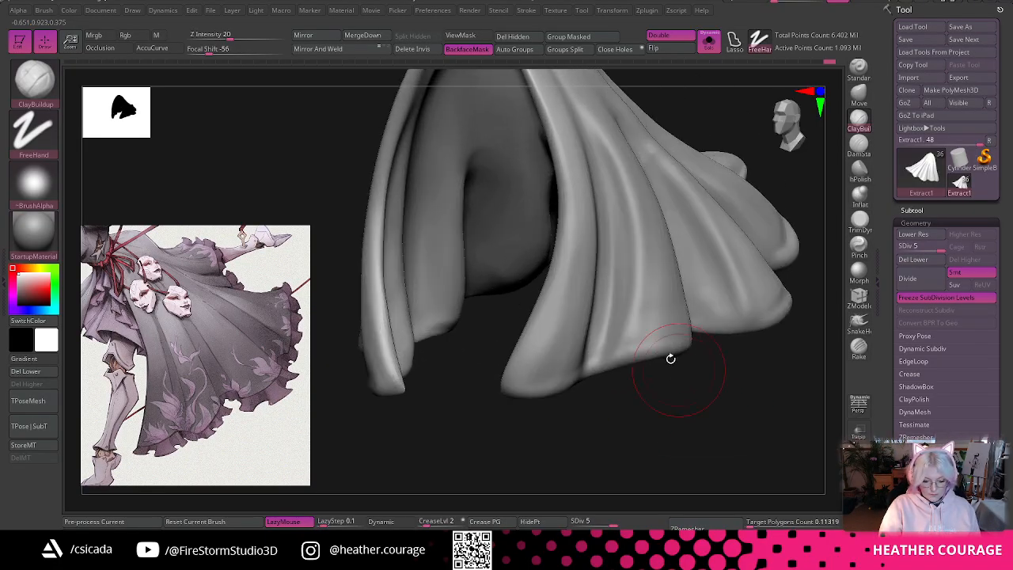
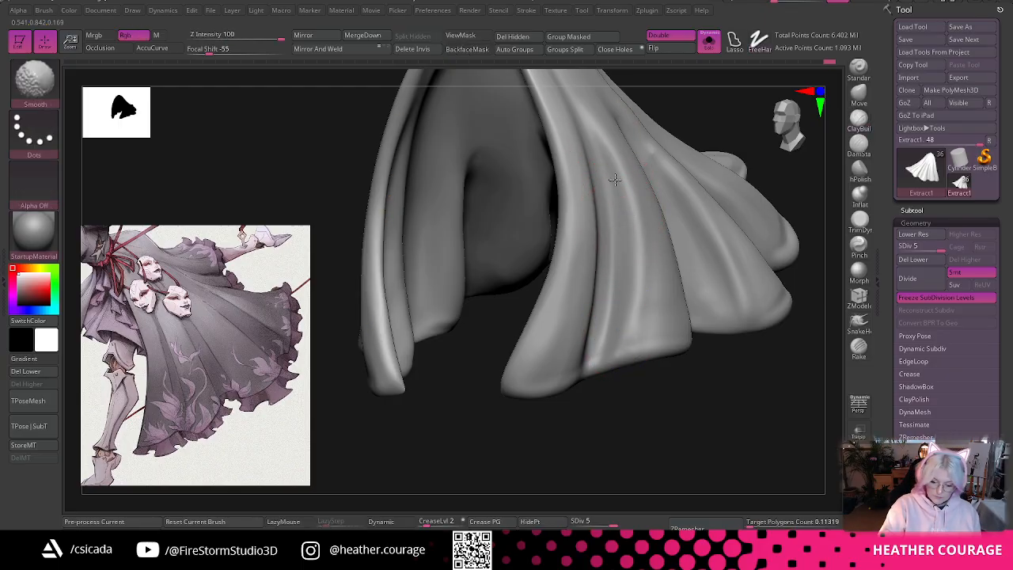
- Build up and smooth the long folds on the panel beside the front opening with a resized ClayBuildup brush
key(space)
right_drag(657, 338, 646, 282)
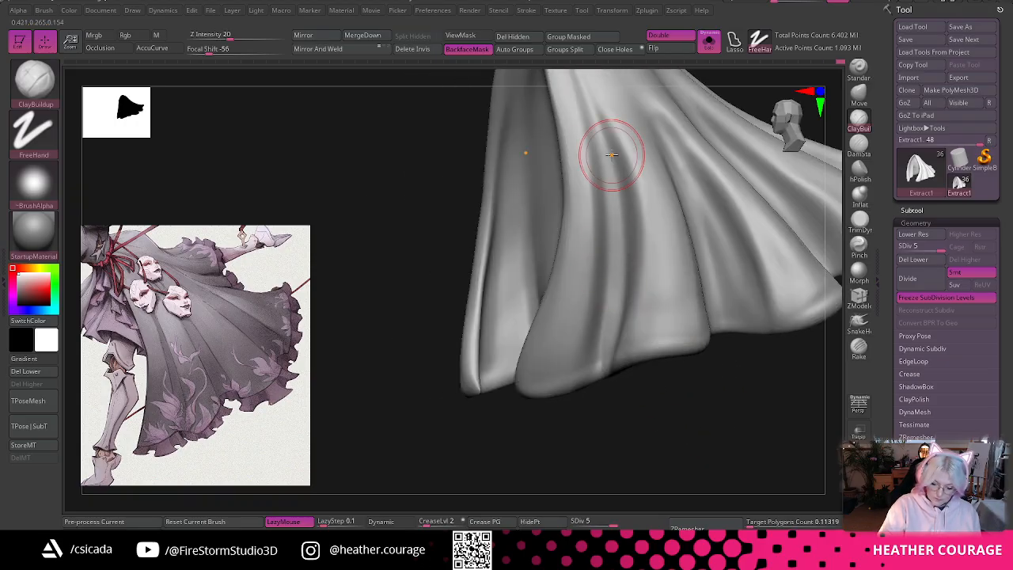
drag(610, 432, 651, 403)
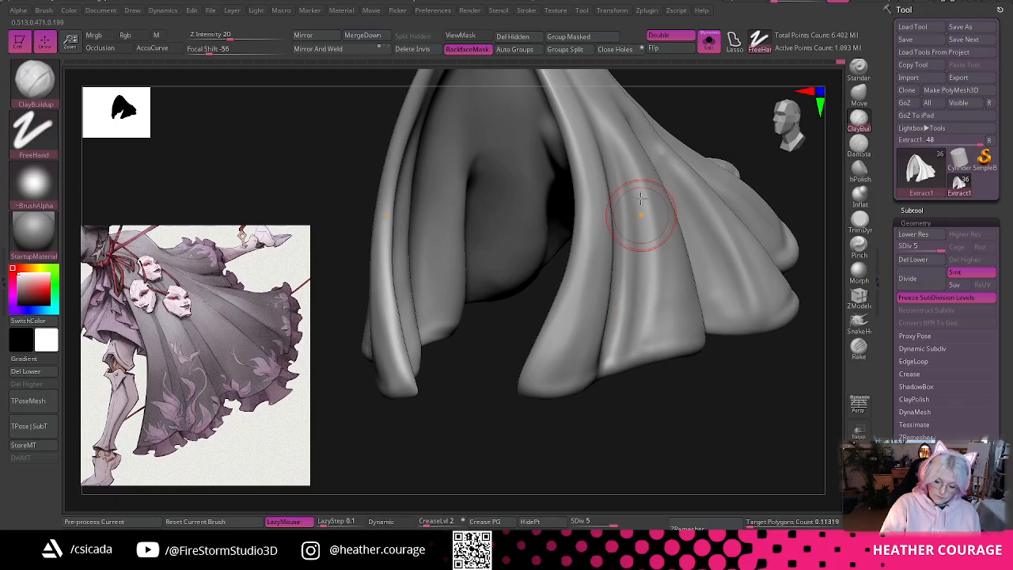
key(shift)
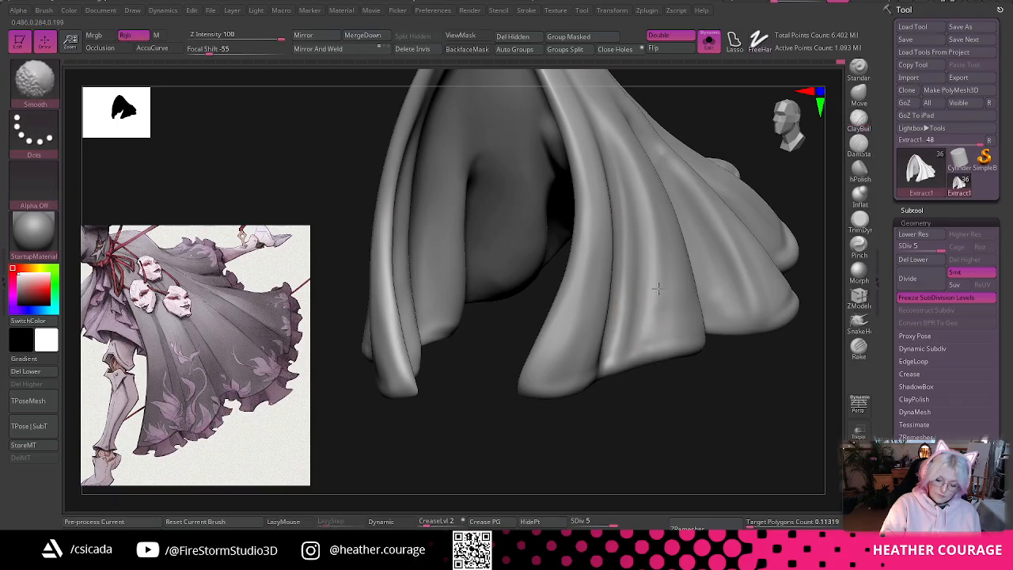
mouse_move(708, 390)
mouse_down()
mouse_move(714, 416)
mouse_move(687, 324)
mouse_up()
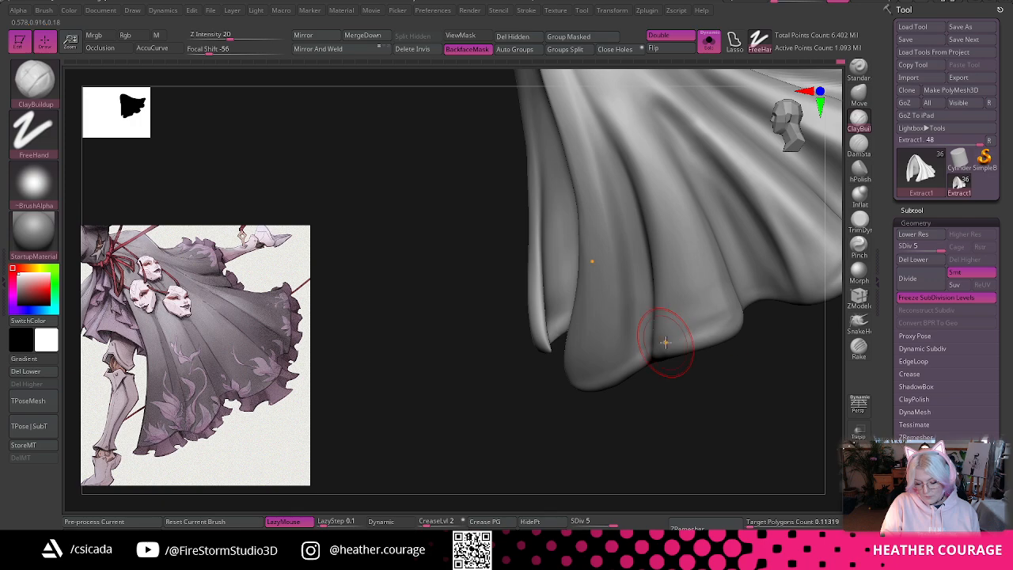
- Define the hem rim at the ends of the side folds with the DamStandard brush, and smooth the crease
drag(741, 402, 777, 357)
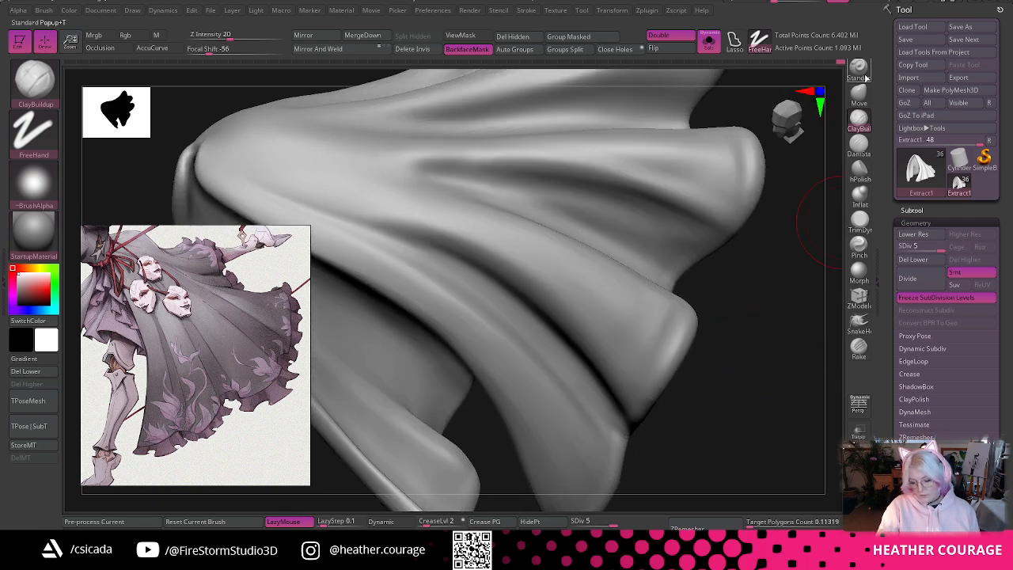
click(864, 148)
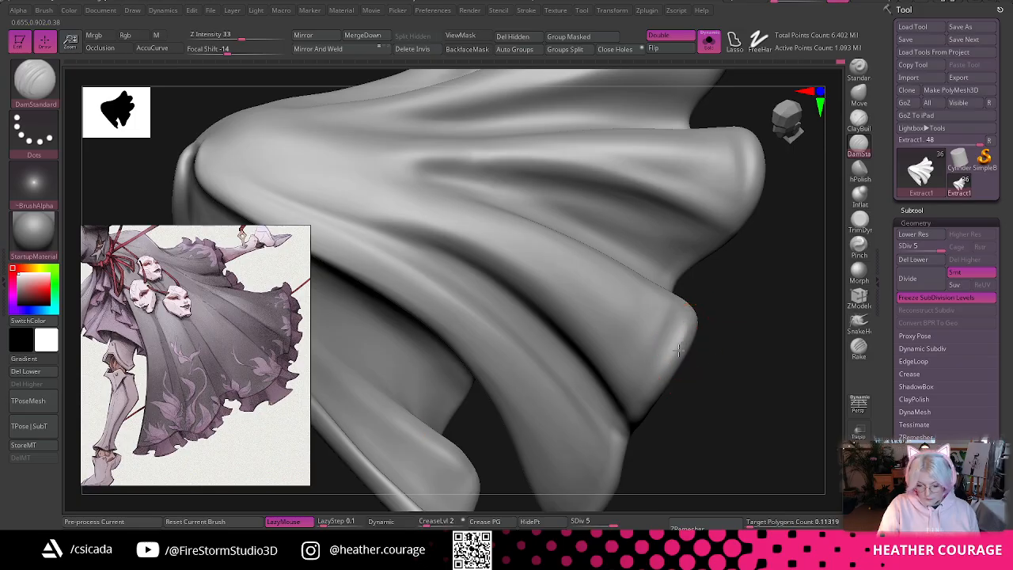
key(shift)
drag(714, 315, 727, 370)
drag(665, 383, 636, 392)
drag(728, 339, 738, 290)
shift+drag(686, 307, 678, 357)
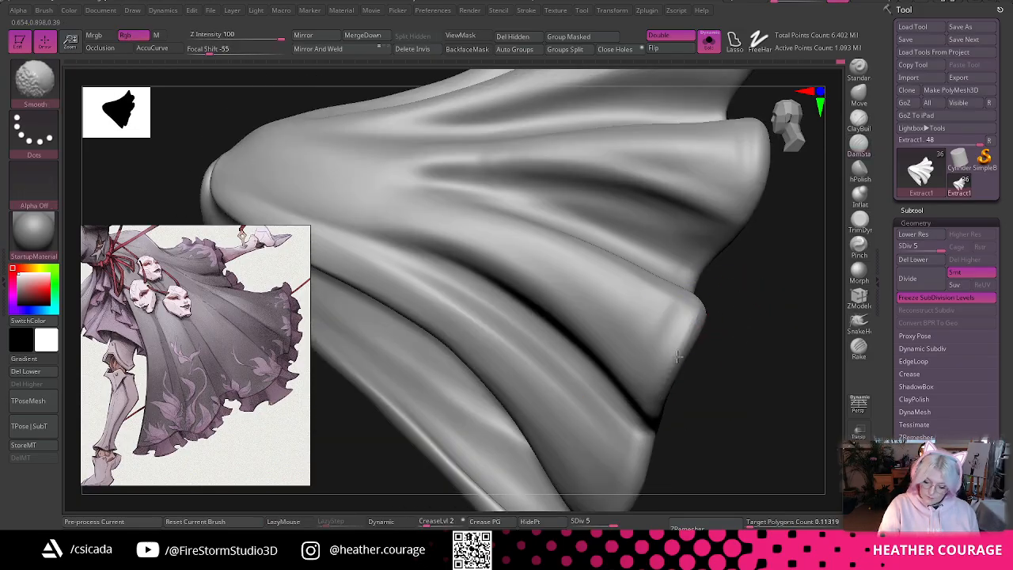
key(space)
drag(745, 330, 735, 330)
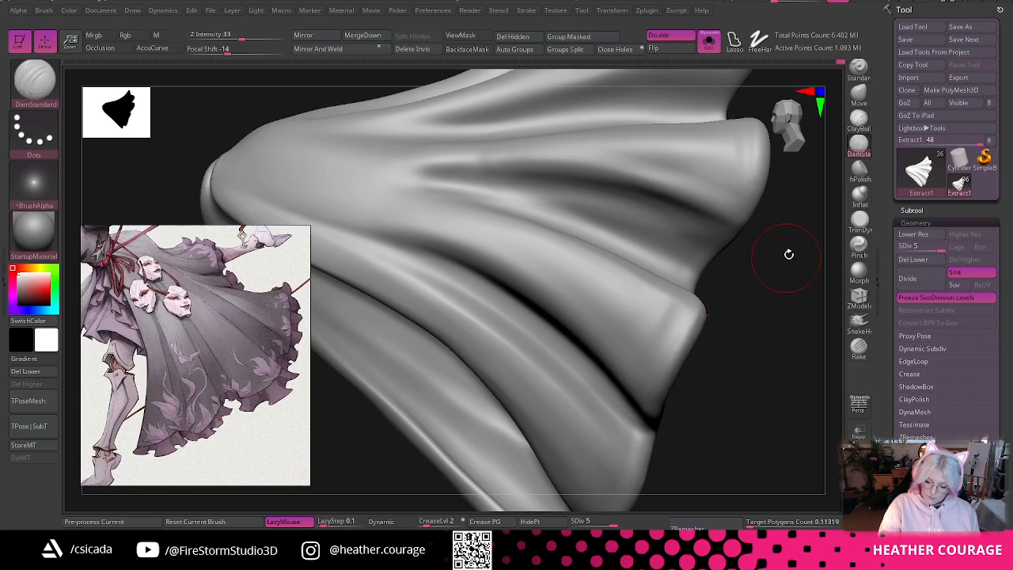
- Define the hem rim along the ends of the rear folds with the DamStandard brush, and smooth the crease
drag(789, 253, 744, 329)
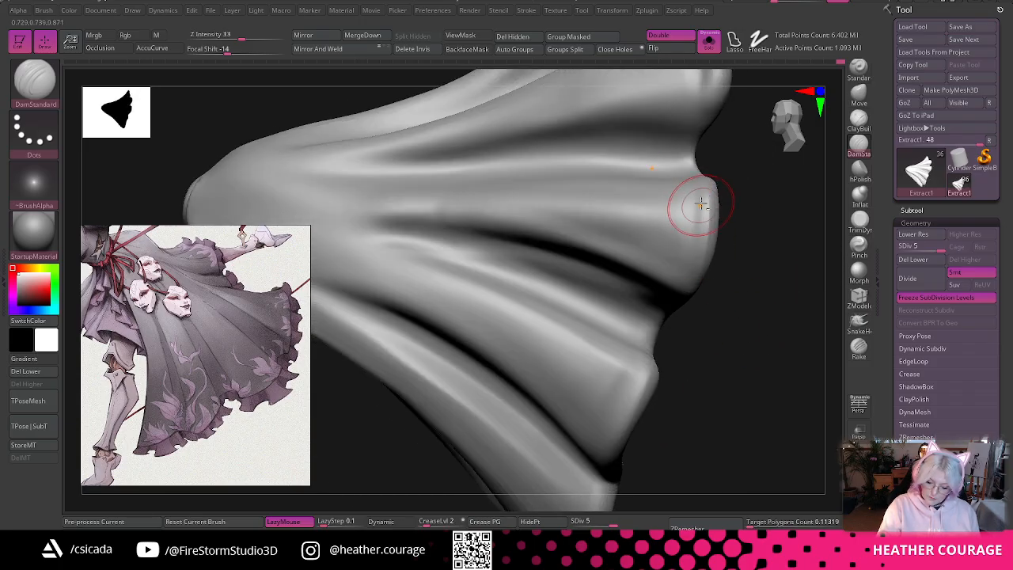
mouse_move(701, 205)
mouse_down()
mouse_move(704, 175)
mouse_move(707, 222)
mouse_up()
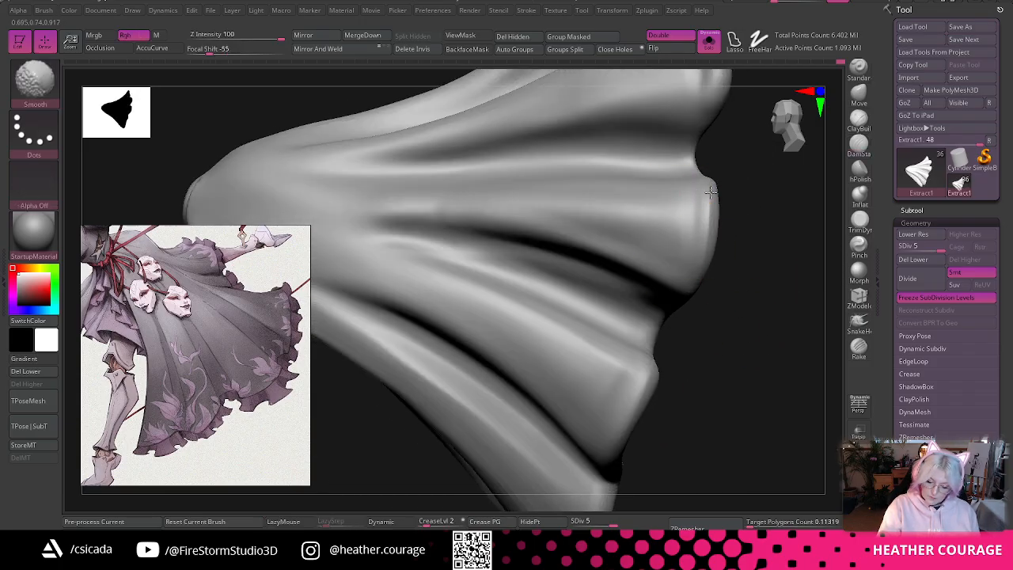
mouse_move(770, 199)
mouse_down()
mouse_move(735, 327)
mouse_move(659, 130)
mouse_up()
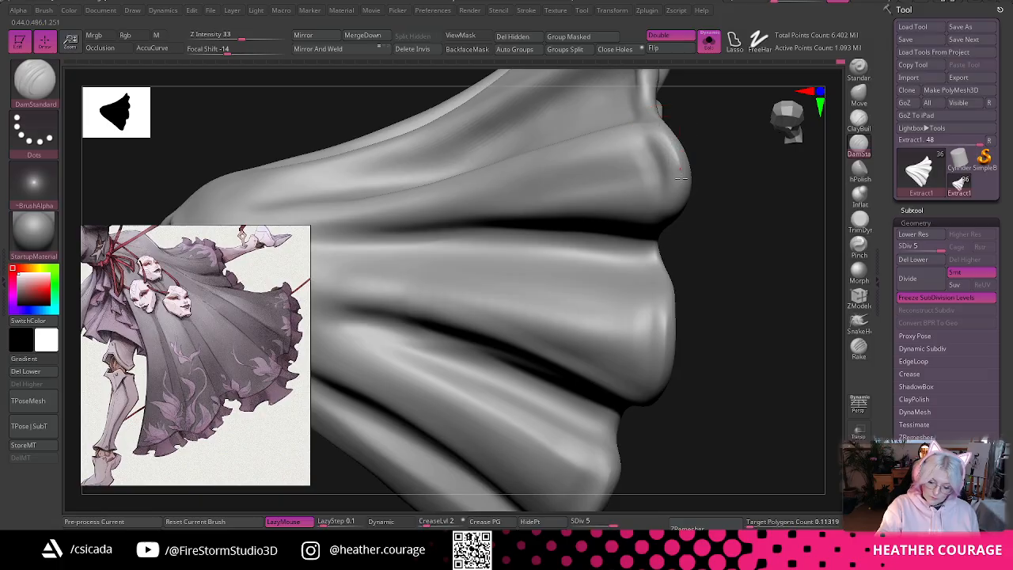
mouse_move(663, 213)
shift+mouse_down()
mouse_move(675, 156)
mouse_move(665, 193)
shift+mouse_up()
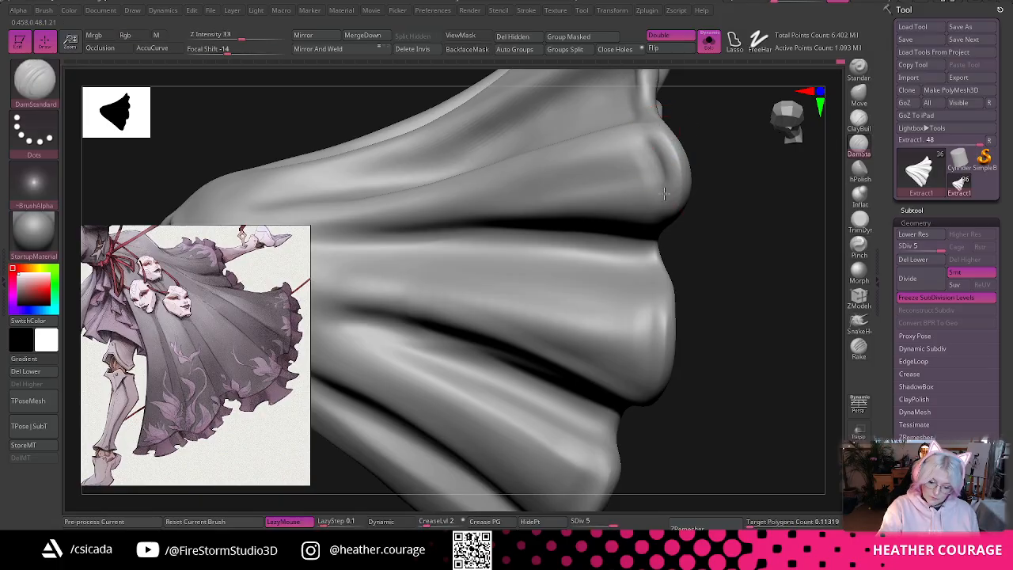
shift+drag(646, 142, 670, 211)
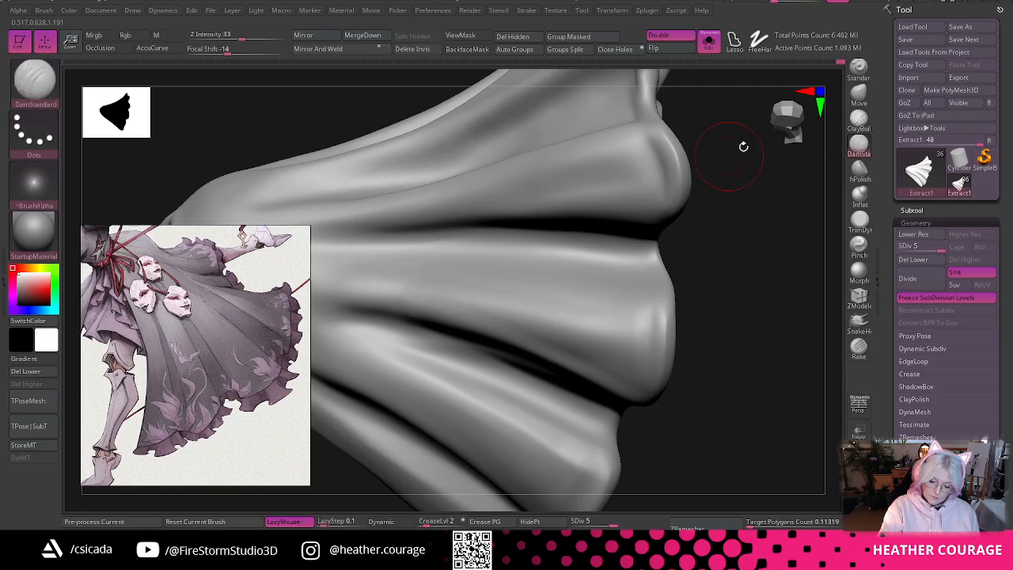
- Refine the long side fold running down to the hem with DamStandard, Smooth and hPolish strokes
drag(743, 146, 644, 285)
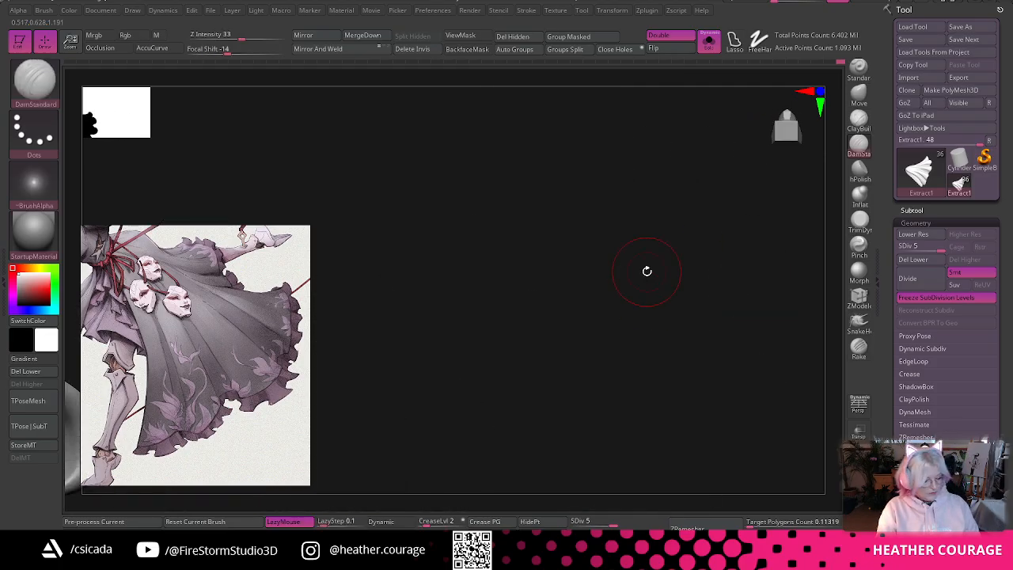
key(f)
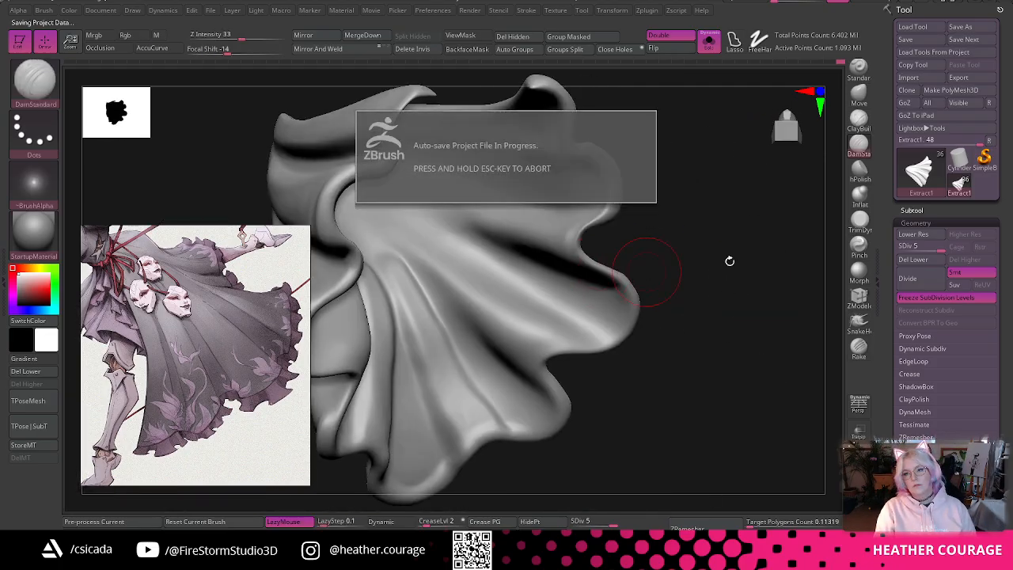
drag(729, 261, 729, 260)
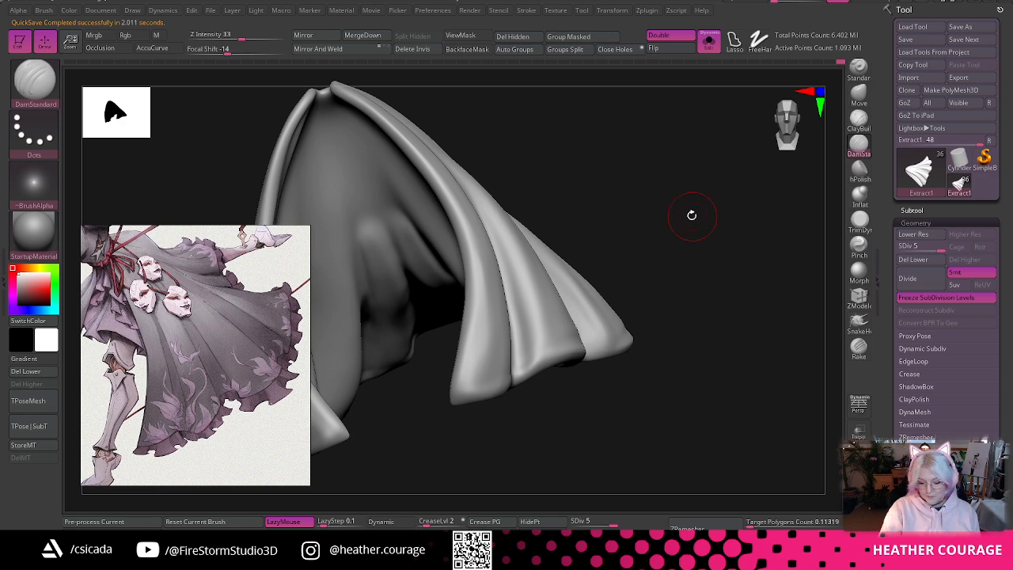
mouse_move(692, 215)
mouse_down()
mouse_move(658, 240)
mouse_move(757, 210)
mouse_move(757, 163)
mouse_move(737, 163)
mouse_move(771, 170)
mouse_move(599, 228)
mouse_up()
right_click(756, 168)
right_click(771, 169)
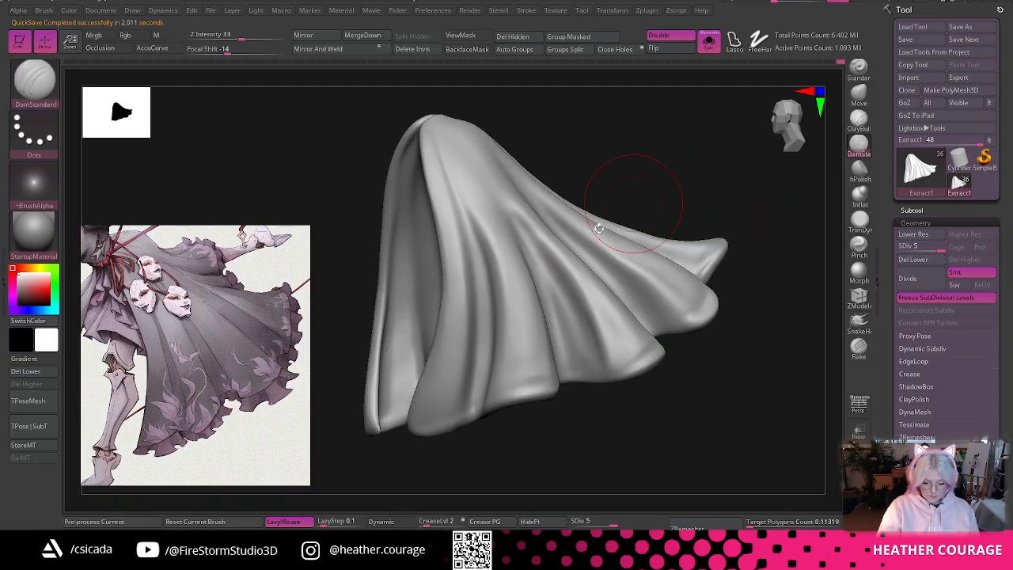
mouse_move(524, 388)
mouse_down()
mouse_move(497, 228)
mouse_move(506, 366)
mouse_move(513, 263)
mouse_up()
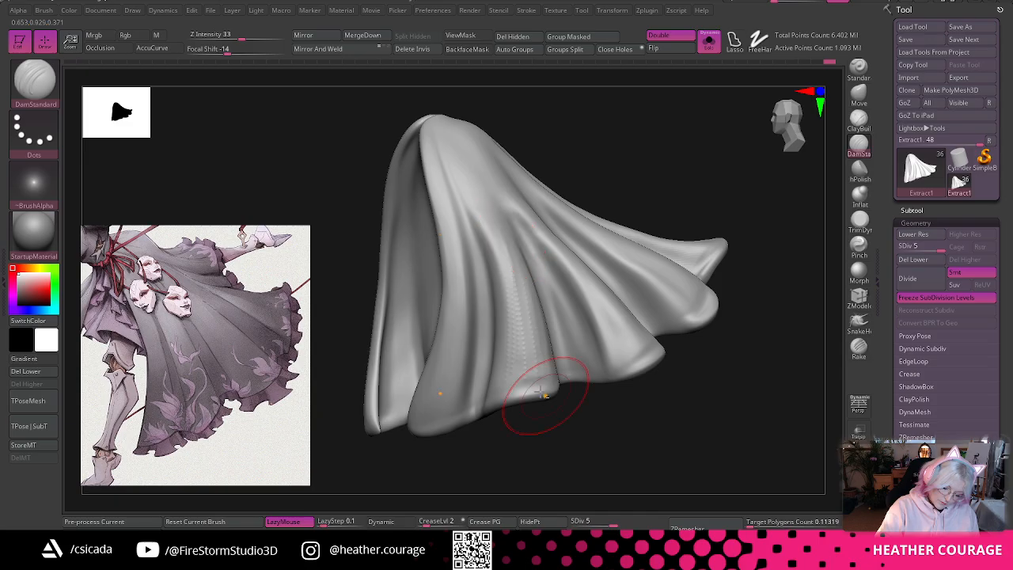
key(shift)
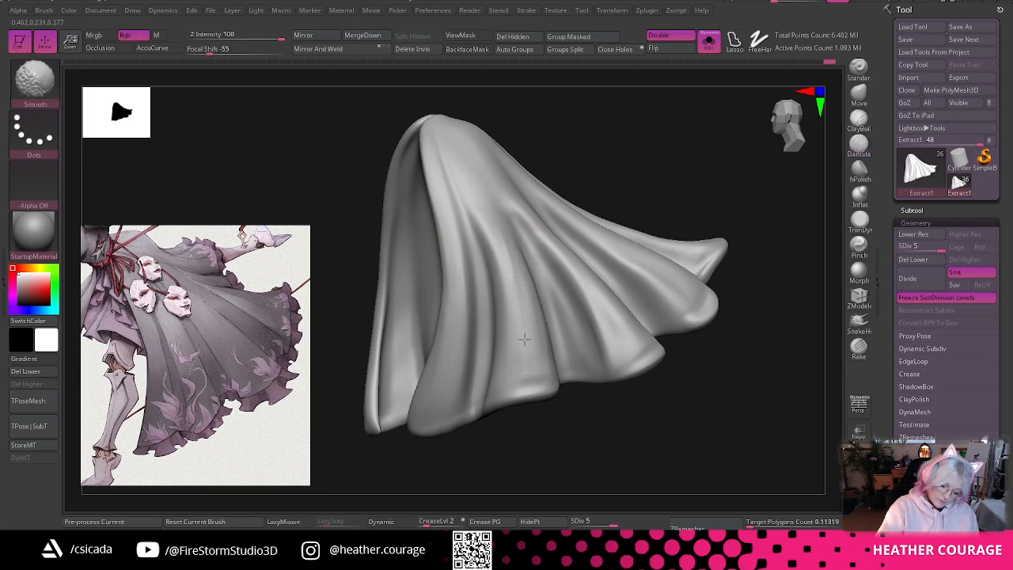
click(859, 168)
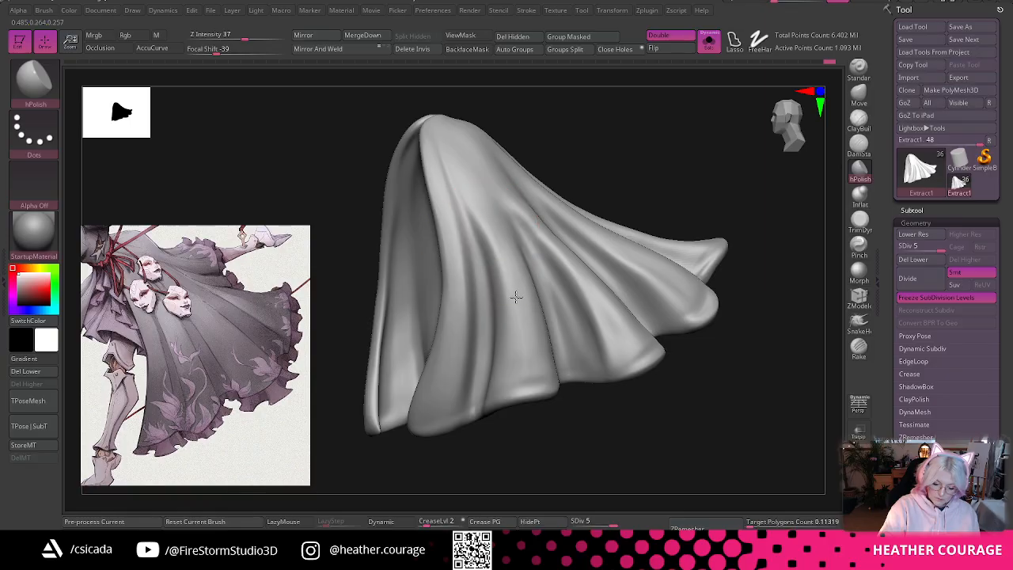
- Show the whole figure and rotate the skirt about its waist so that the hem sweeps up behind the figure
click(709, 40)
drag(743, 261, 710, 307)
drag(733, 206, 739, 165)
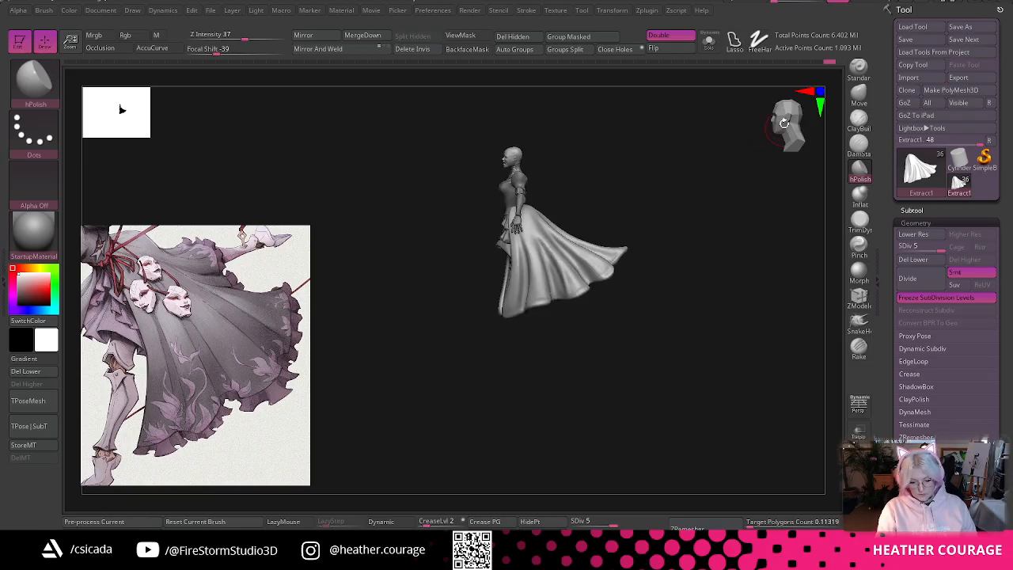
key(w)
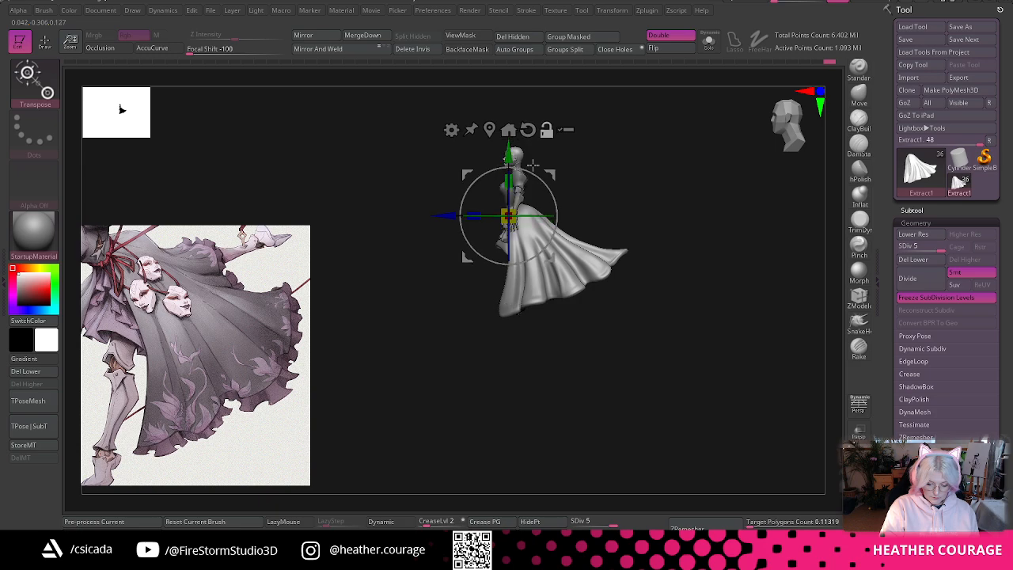
drag(552, 188, 548, 186)
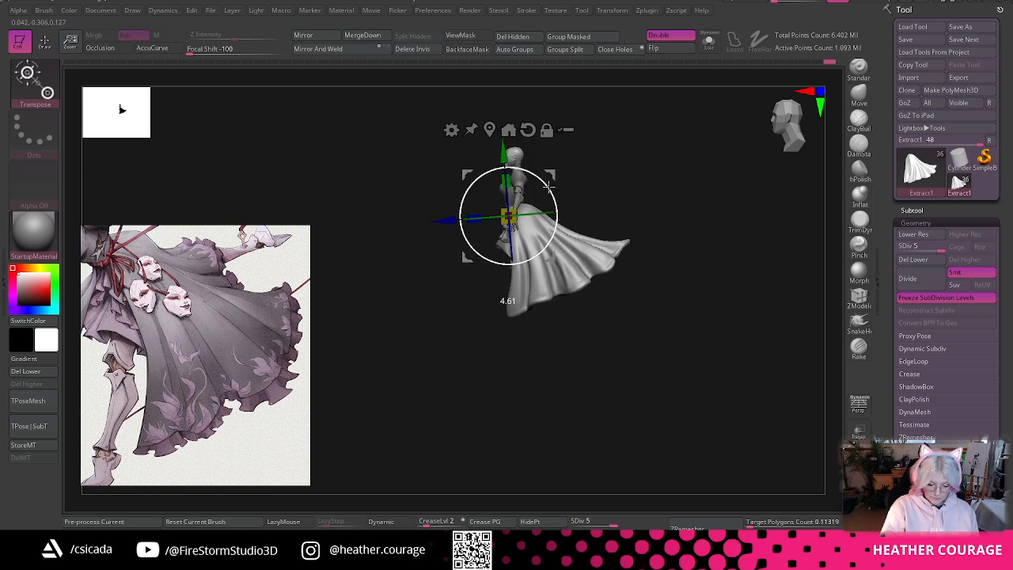
alt+drag(628, 170, 689, 255)
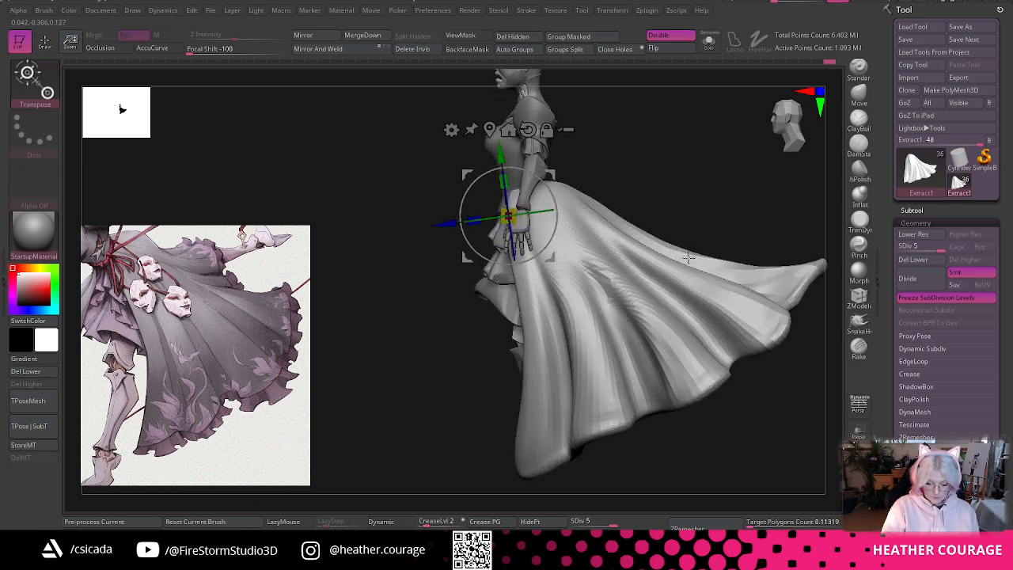
- Fit the skirt's upper edge around the waist and hips with a resized Move brush
drag(687, 183, 546, 215)
drag(719, 237, 637, 204)
mouse_move(801, 120)
mouse_down()
mouse_move(705, 148)
mouse_move(675, 241)
mouse_up()
click(859, 96)
mouse_move(687, 188)
alt+mouse_down()
mouse_move(687, 232)
mouse_move(710, 198)
mouse_move(520, 227)
alt+mouse_up()
key(space)
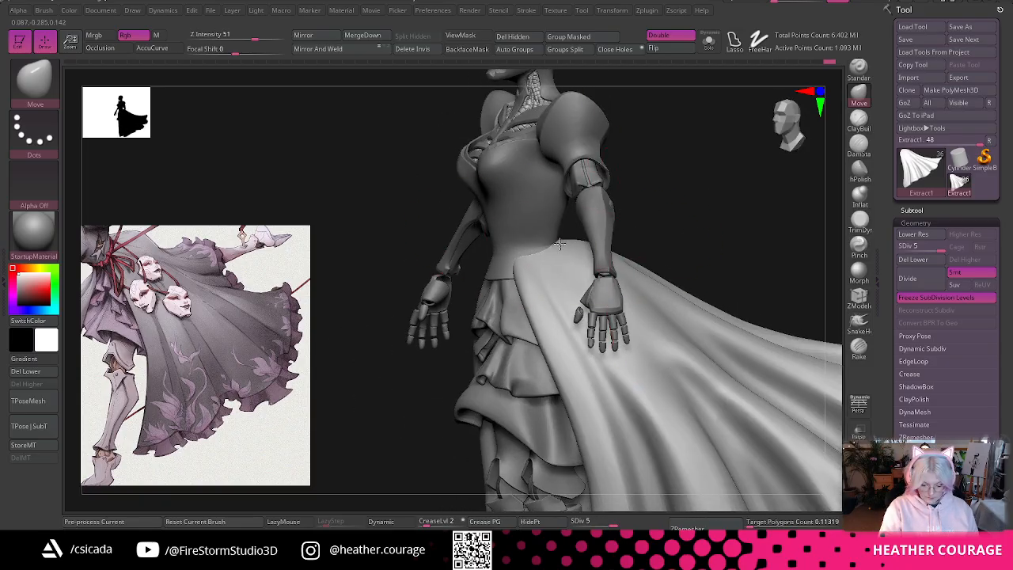
key(space)
mouse_move(721, 169)
mouse_down()
mouse_move(712, 185)
mouse_move(732, 215)
mouse_move(764, 216)
mouse_up()
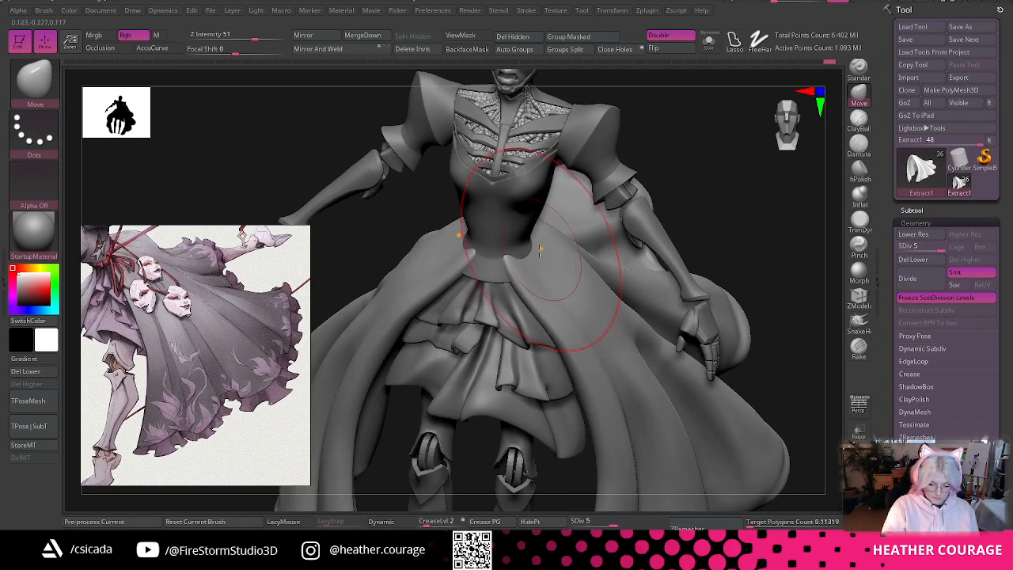
- Try to reshape the edges of the isolated skirt's front waist opening with the Move brush
click(708, 41)
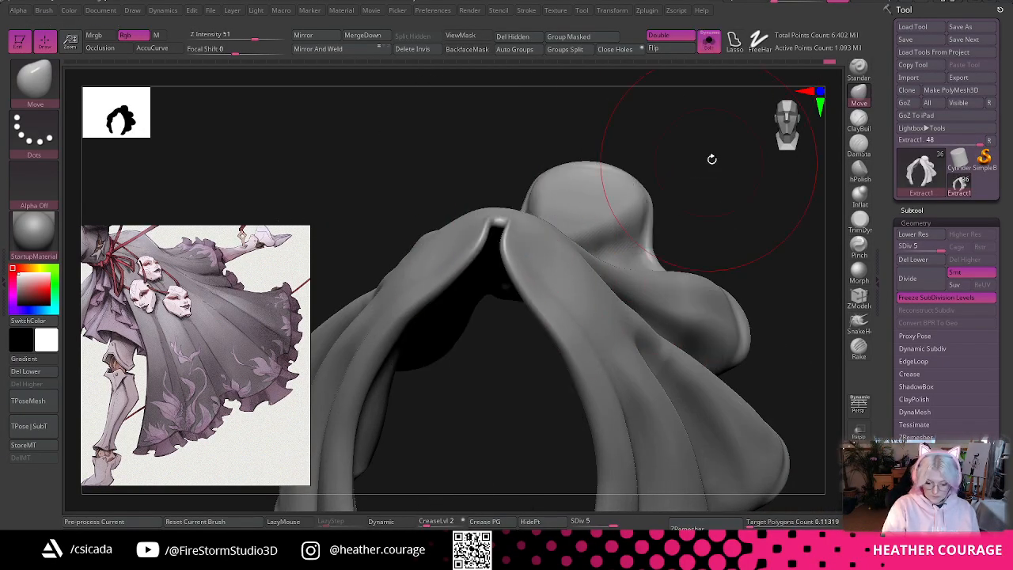
drag(712, 159, 752, 230)
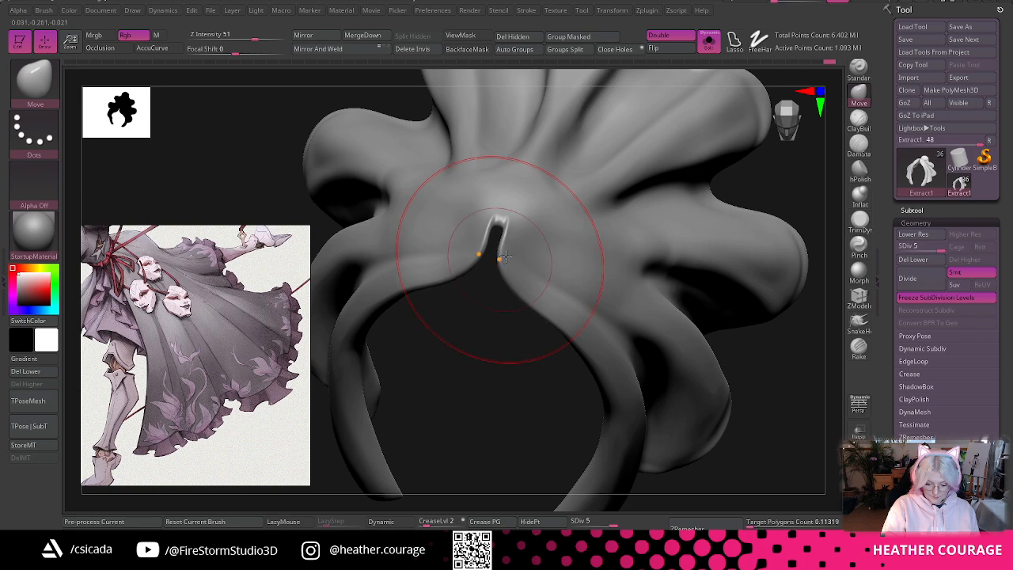
mouse_move(507, 363)
mouse_down()
mouse_move(687, 163)
mouse_move(674, 166)
mouse_up()
key(space)
drag(677, 176, 669, 146)
key(ctrl+z)
key(ctrl+z)
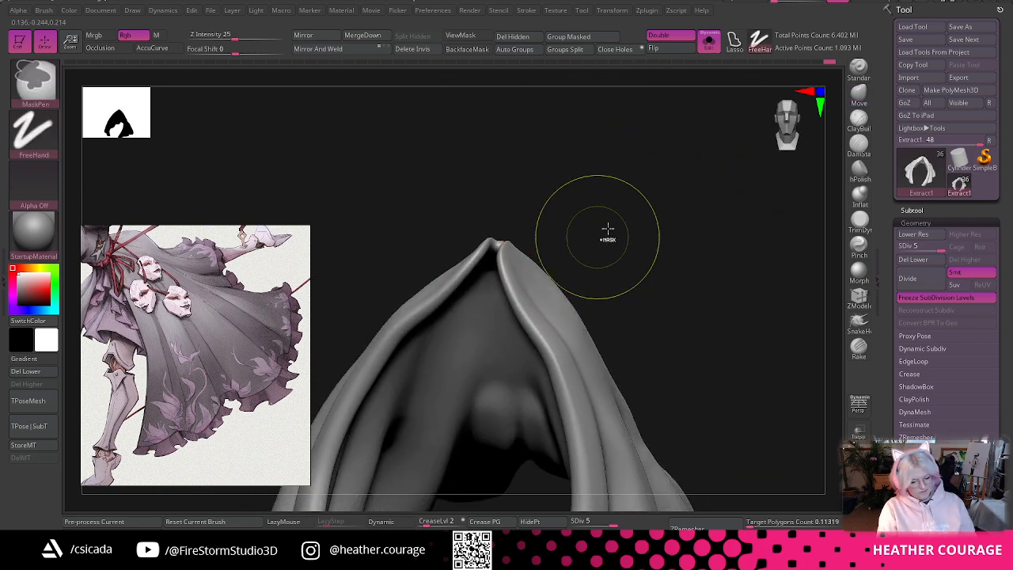
- Show the whole figure again and adjust the skirt's waistline against the bodice from the front and side
click(708, 44)
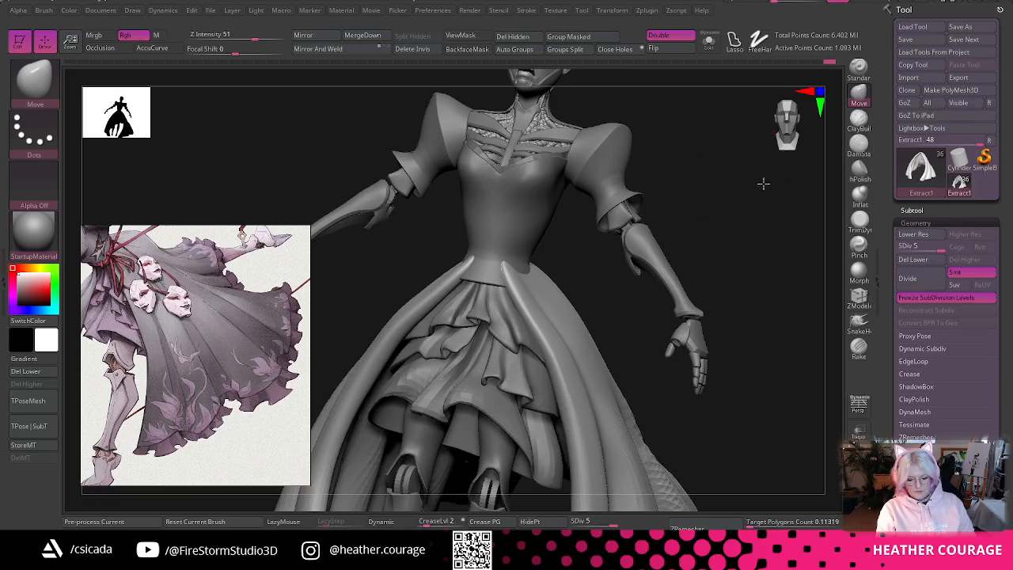
drag(762, 185, 540, 291)
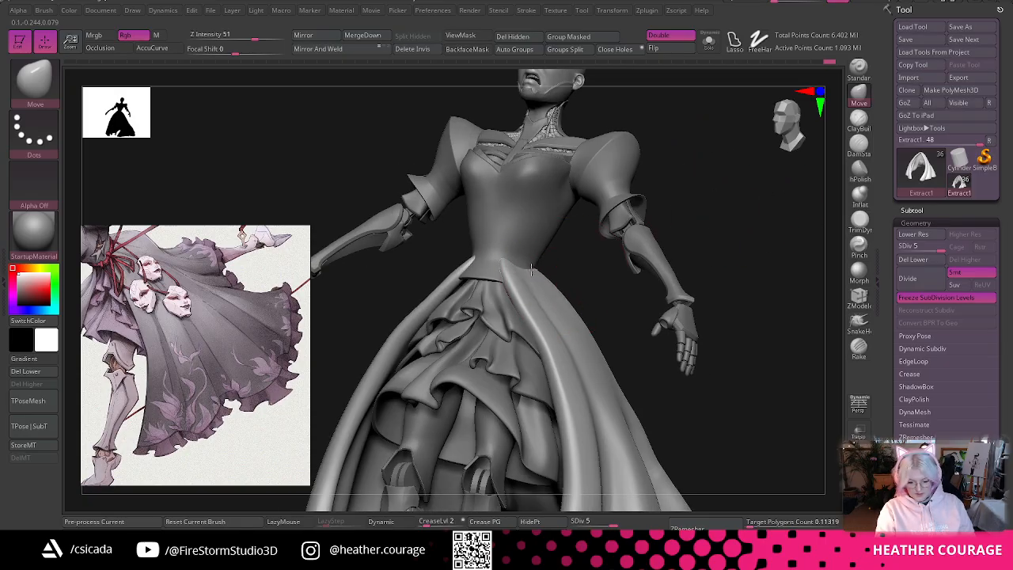
drag(712, 227, 700, 67)
click(780, 117)
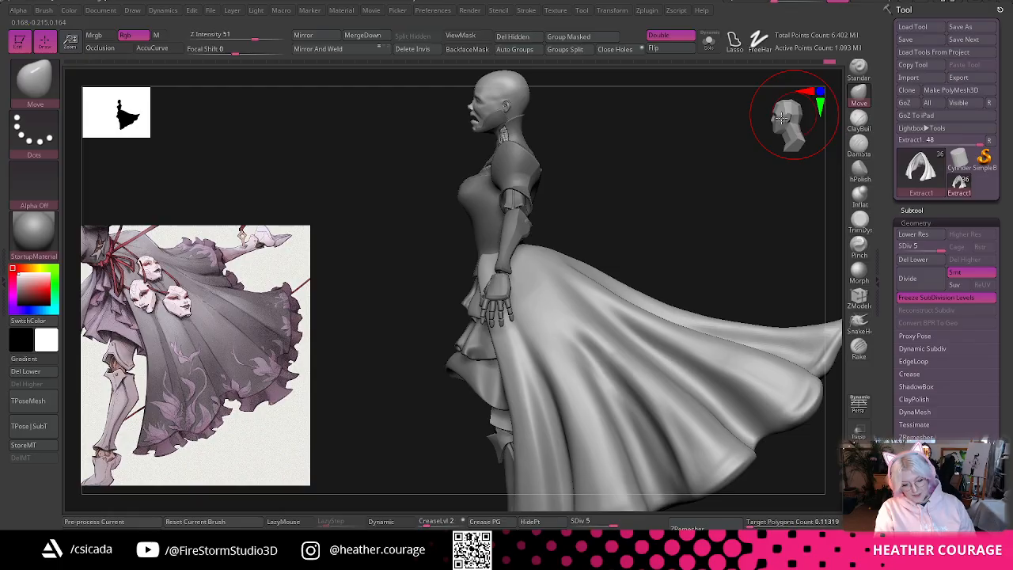
alt+drag(720, 182, 661, 175)
alt+drag(721, 127, 758, 196)
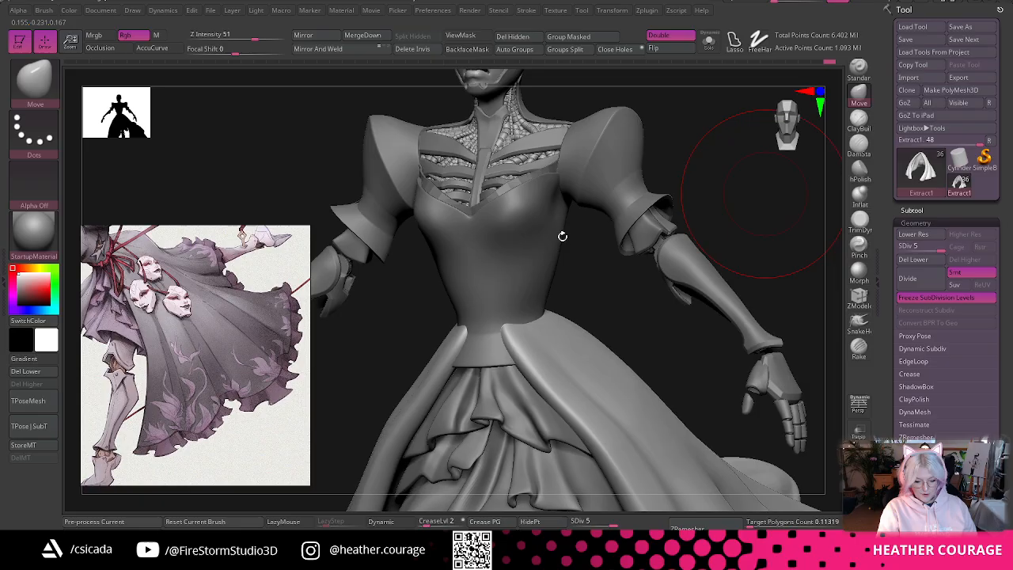
- Select the bodice and reposition the reference image to show the character's torso
alt+click(519, 266)
drag(724, 150, 779, 133)
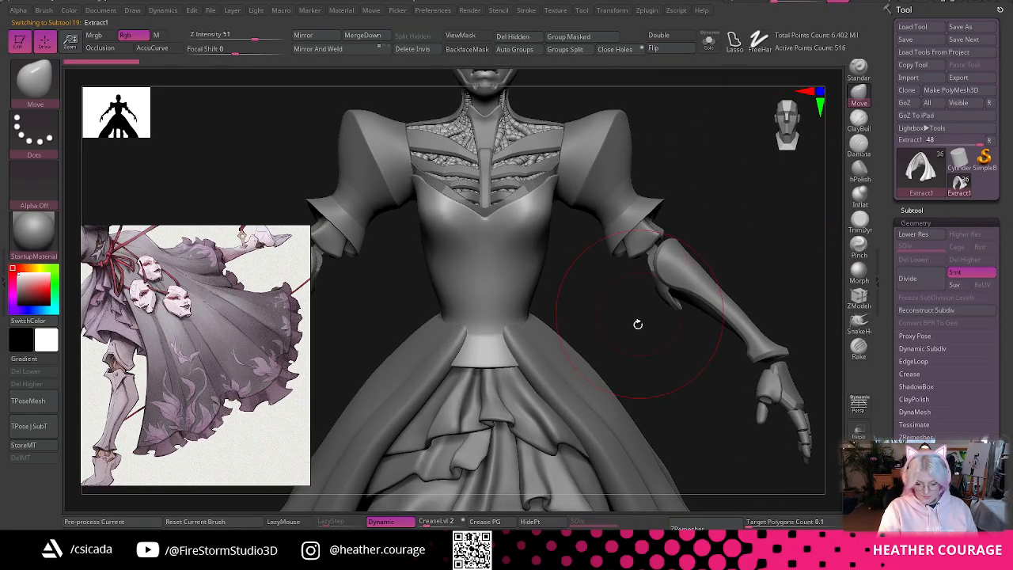
alt+drag(638, 323, 590, 329)
drag(143, 315, 235, 399)
drag(625, 312, 600, 222)
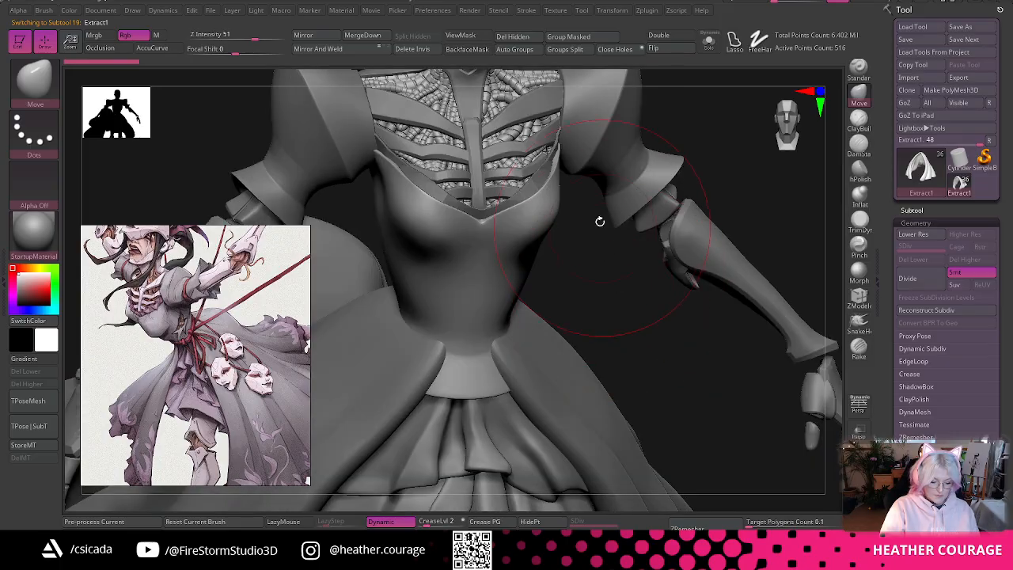
- Reshape the bodice's waist and bust contour with the Move brush to match the reference
drag(793, 133, 795, 104)
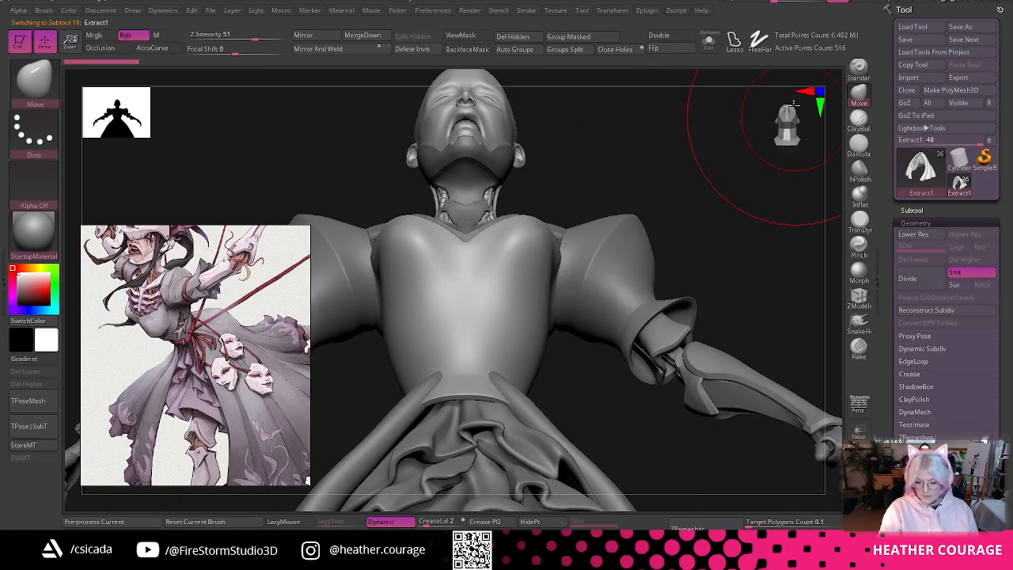
click(794, 117)
drag(573, 257, 561, 172)
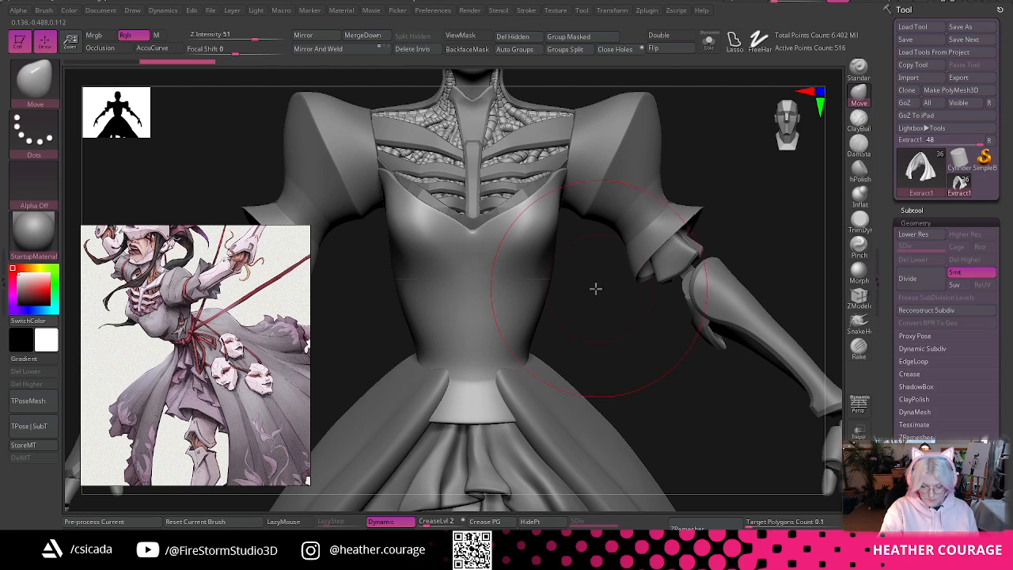
drag(595, 287, 553, 269)
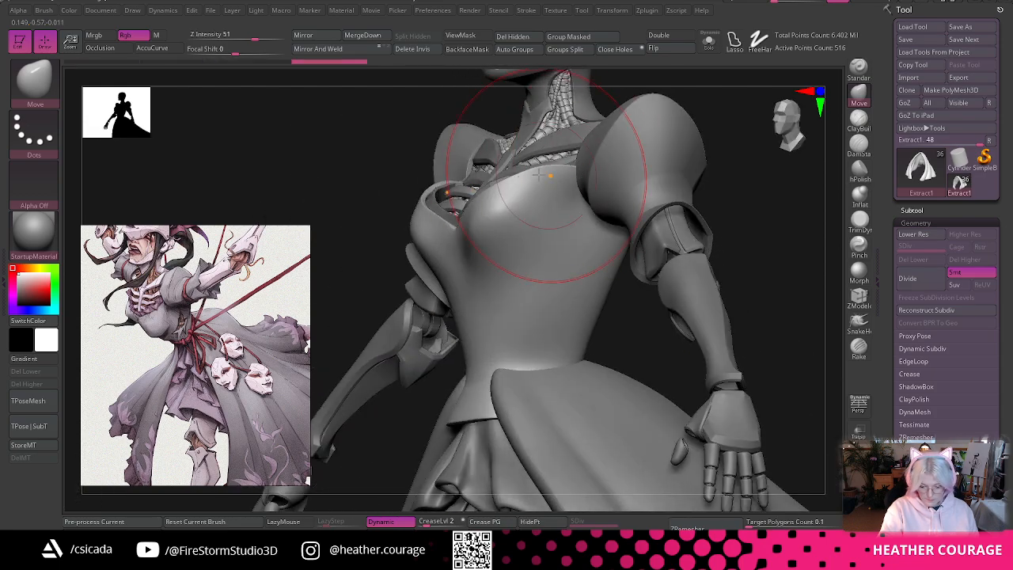
mouse_move(627, 325)
mouse_down()
mouse_move(683, 153)
mouse_move(515, 189)
mouse_up()
right_click(683, 154)
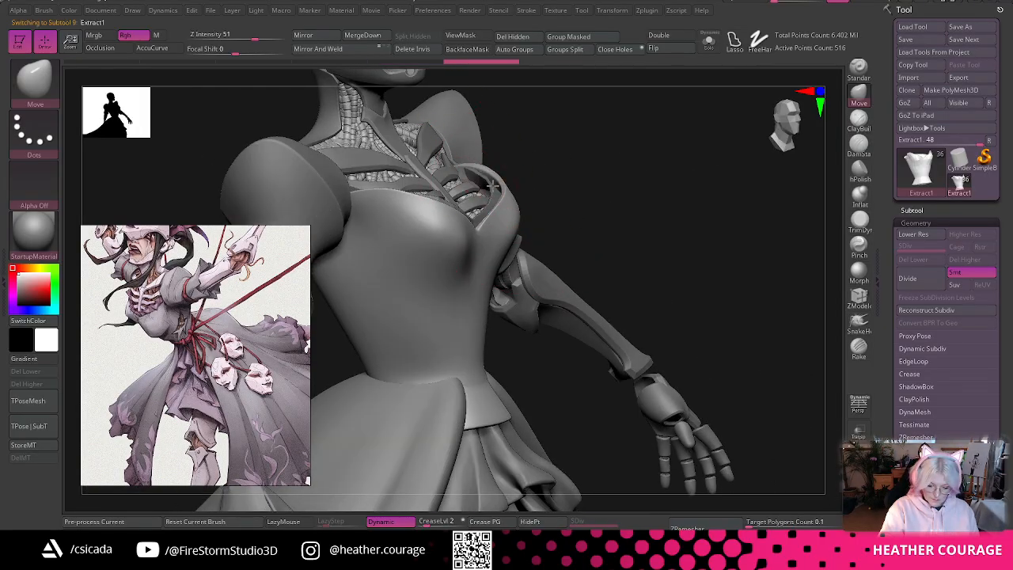
key(shift+d)
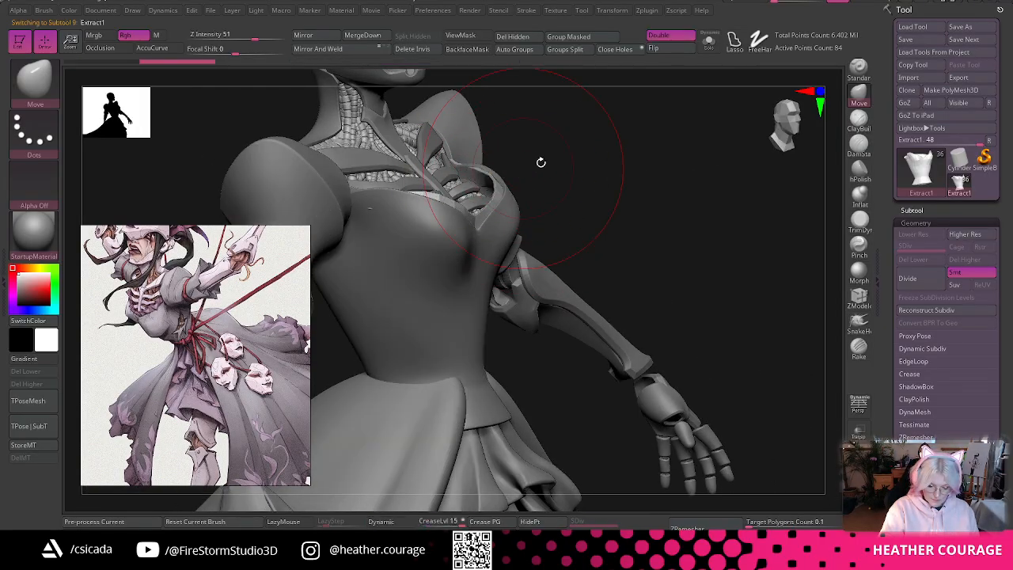
mouse_move(541, 163)
mouse_down()
mouse_move(578, 151)
mouse_move(561, 181)
mouse_move(610, 210)
mouse_move(613, 179)
mouse_move(596, 147)
mouse_move(576, 154)
mouse_move(543, 142)
mouse_move(506, 162)
mouse_move(495, 274)
mouse_move(505, 307)
mouse_up()
alt+click(515, 311)
- Refine the bodice's bust and neckline edge with a resized Move brush
drag(704, 241, 712, 207)
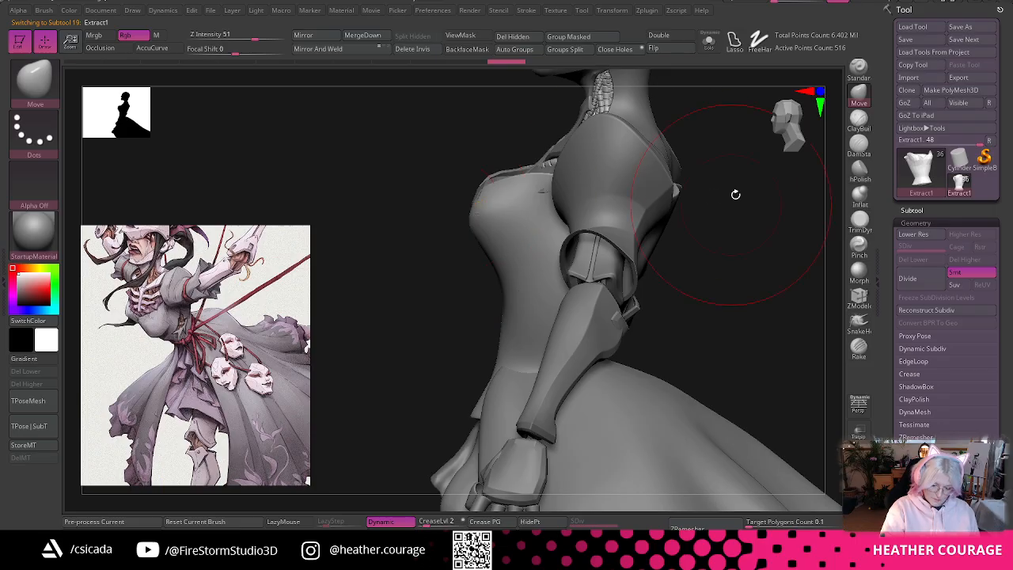
drag(736, 195, 815, 175)
key(space)
drag(735, 172, 762, 174)
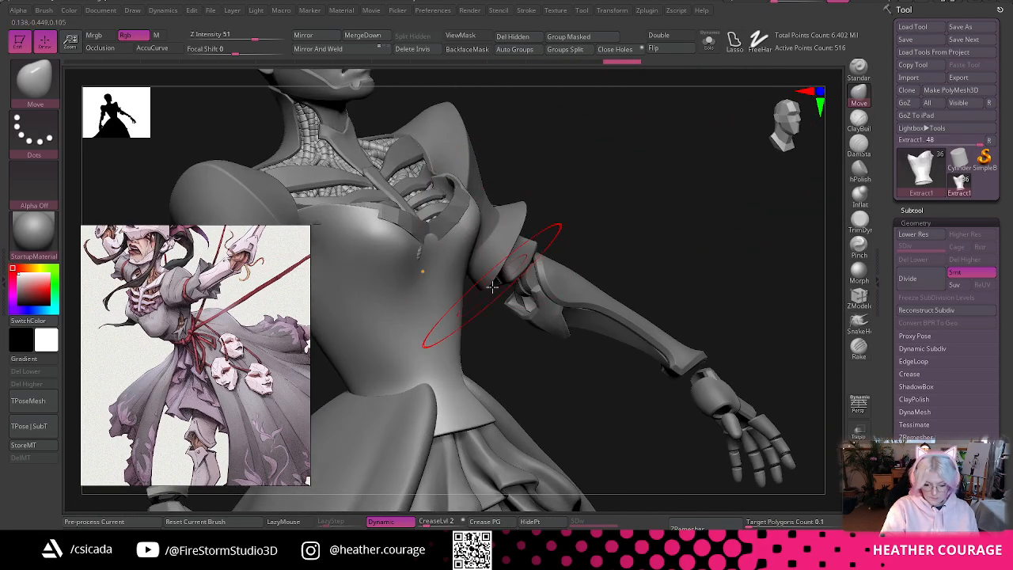
drag(514, 335, 479, 217)
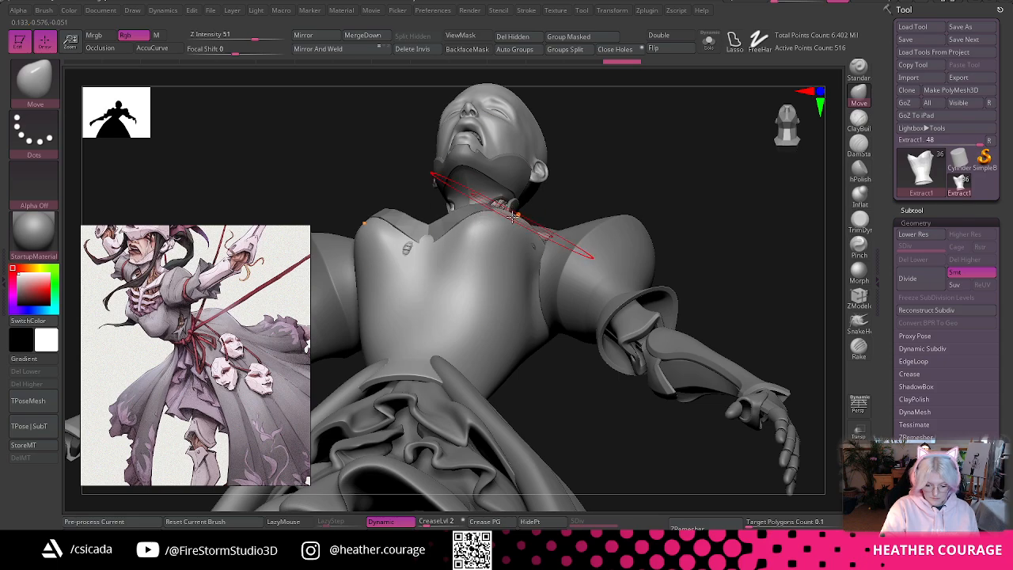
- Select the folded neckline trim on the bodice's upper edge and hide it
drag(652, 160, 455, 270)
drag(478, 212, 542, 209)
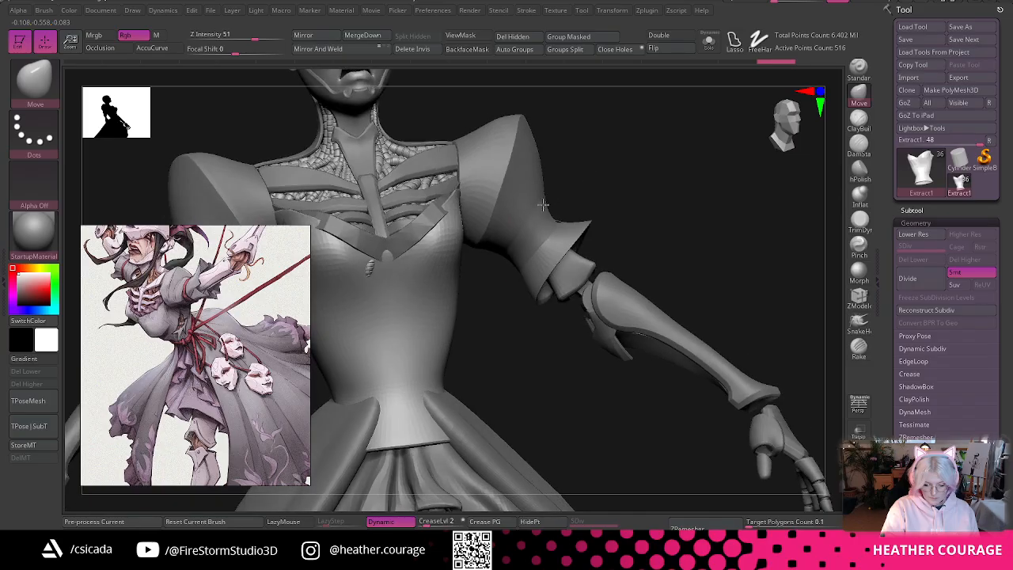
drag(702, 154, 769, 136)
drag(583, 339, 452, 260)
alt+click(452, 260)
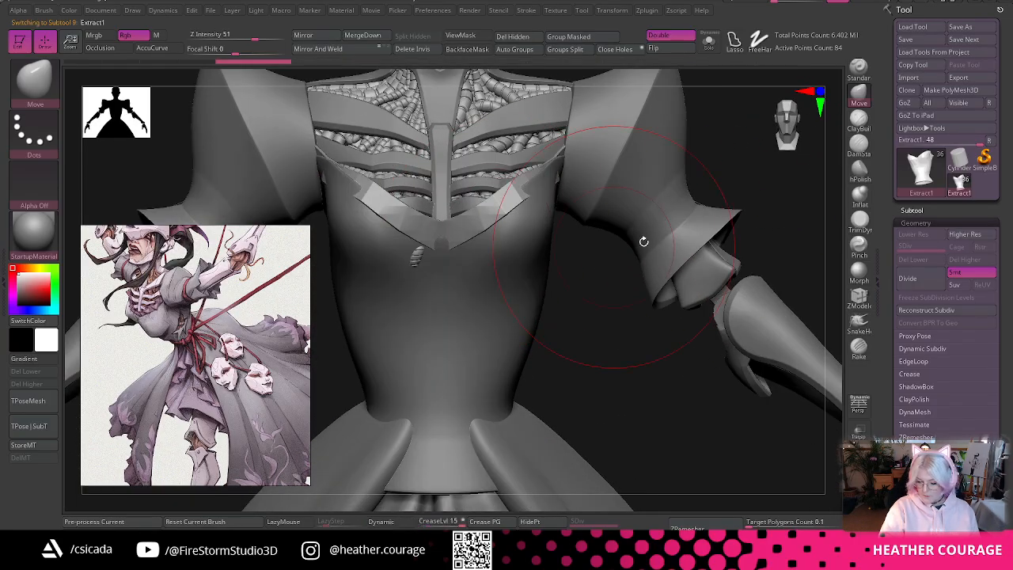
drag(618, 363, 651, 328)
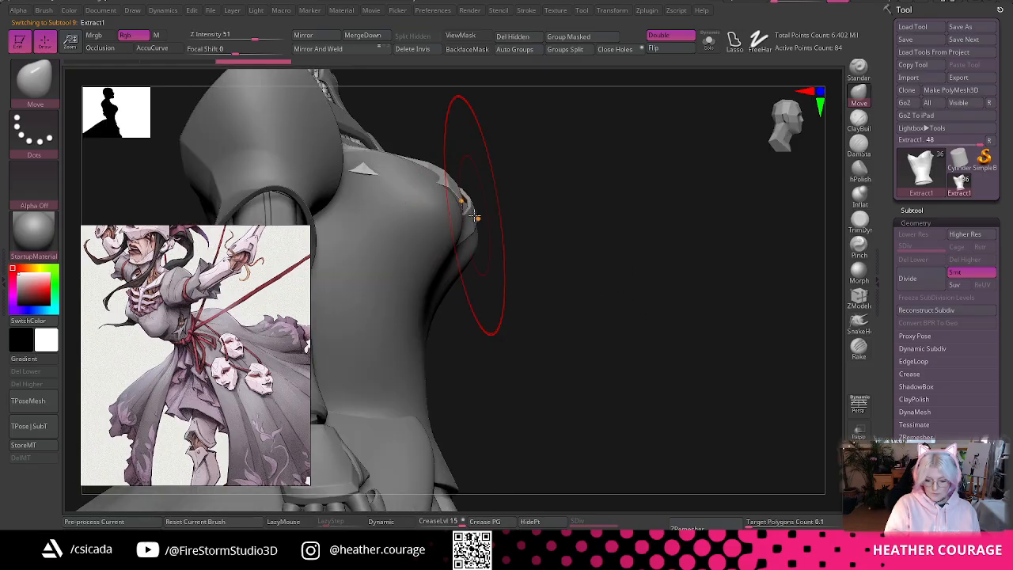
click(920, 212)
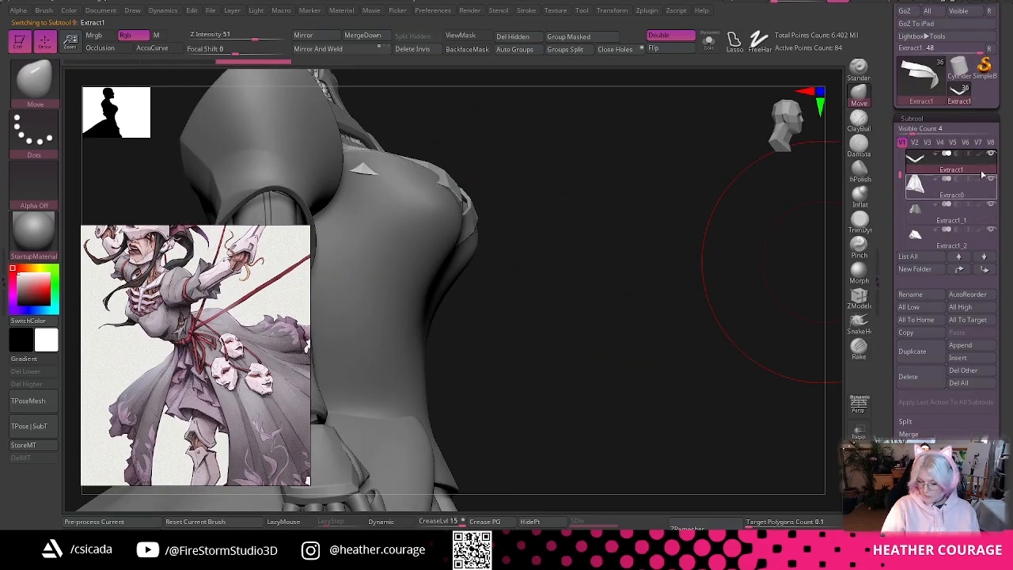
- Select the bodice again and divide its mesh up to subdivision level 5
alt+click(368, 318)
mouse_move(576, 287)
mouse_down()
mouse_move(633, 312)
mouse_move(619, 312)
mouse_move(732, 207)
mouse_move(615, 412)
mouse_move(552, 253)
mouse_move(635, 382)
mouse_move(678, 324)
mouse_up()
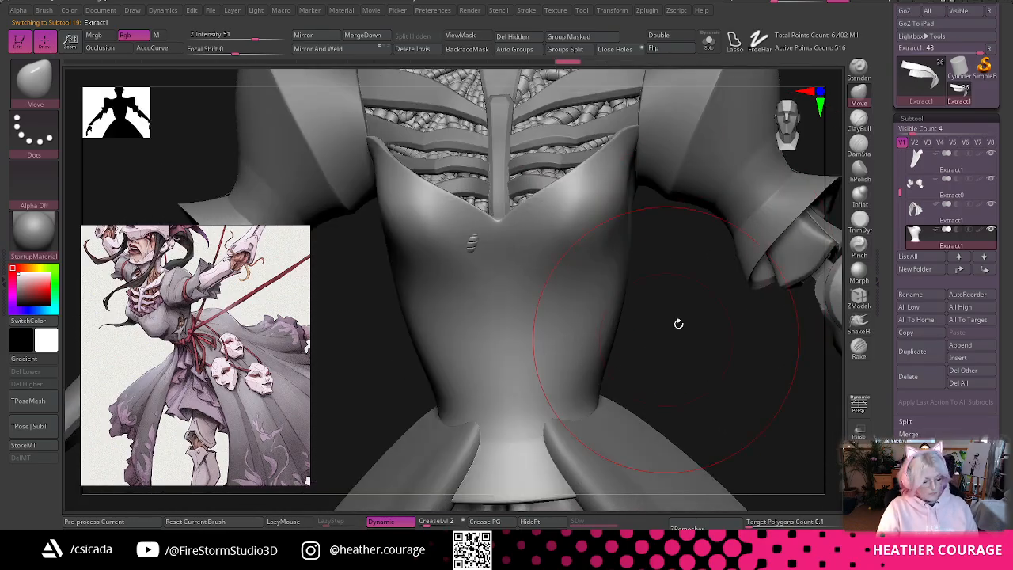
key(ctrl+d)
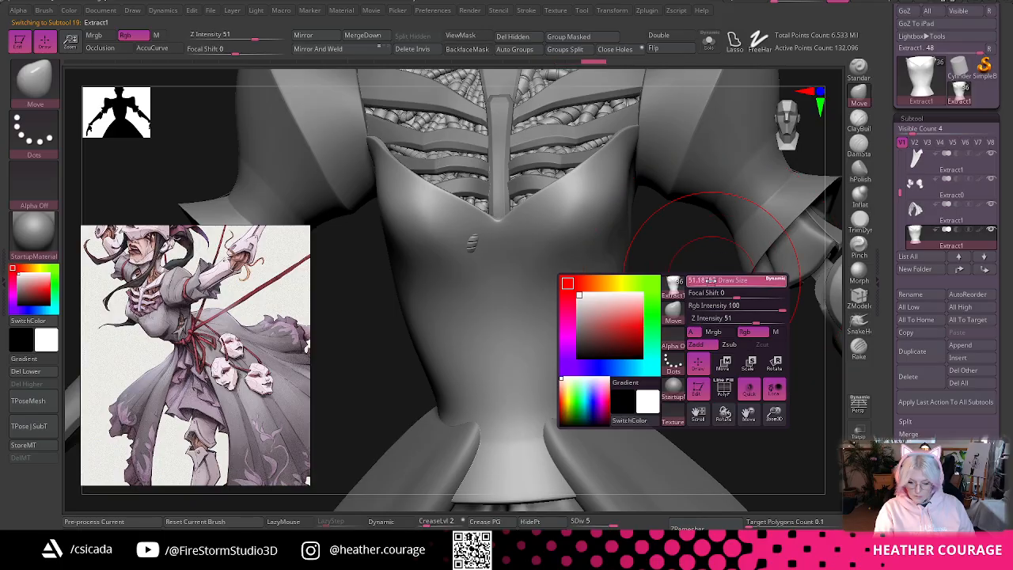
- Try to swell the bodice's bust with the Inflat brush
click(859, 194)
key(space)
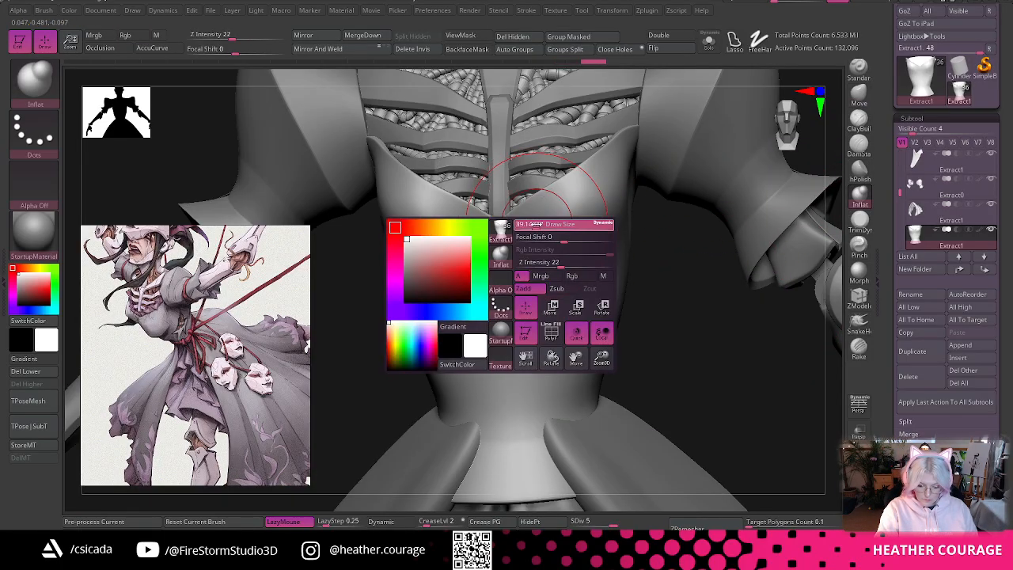
click(305, 524)
mouse_move(501, 277)
mouse_down()
mouse_move(546, 222)
mouse_move(538, 246)
mouse_up()
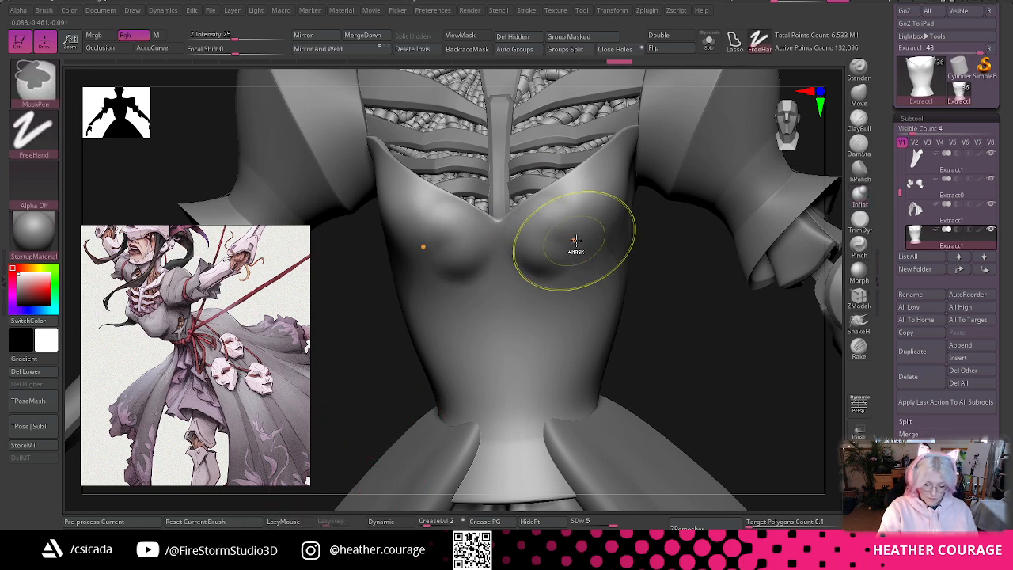
drag(812, 104, 726, 201)
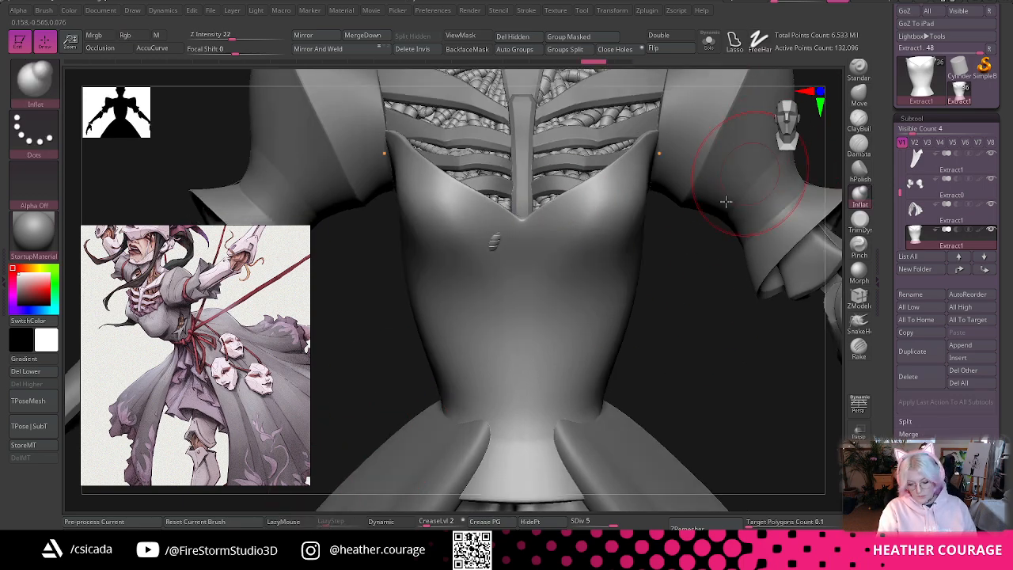
mouse_move(710, 293)
mouse_down()
mouse_move(712, 317)
mouse_move(715, 309)
mouse_up()
- Build up the bodice's bust with a resized ClayBuildup brush and smooth the area below the neckline's centre point
key(b)
key(c)
key(b)
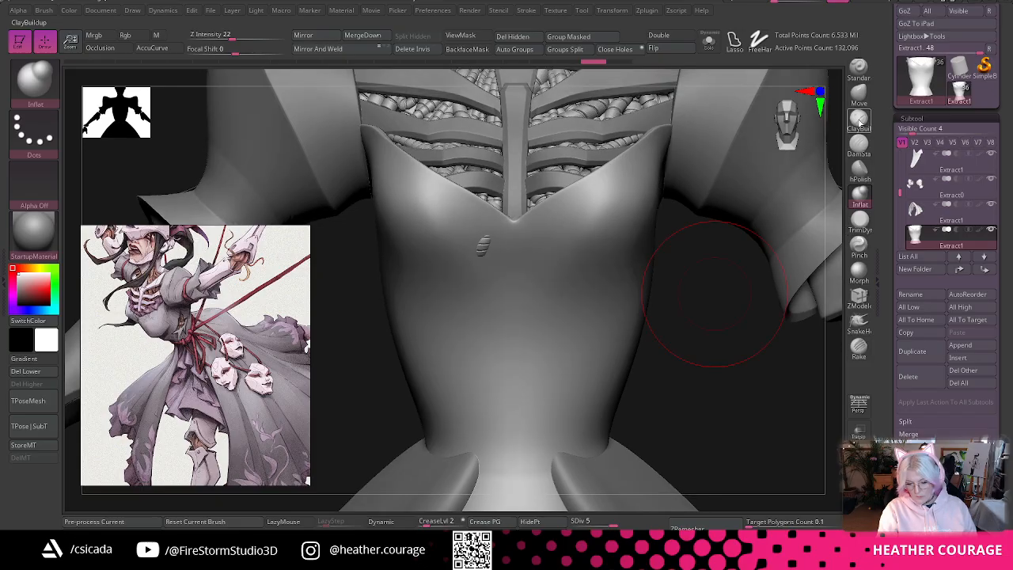
key(space)
mouse_move(589, 240)
mouse_down()
mouse_move(570, 216)
mouse_move(565, 224)
mouse_up()
key(space)
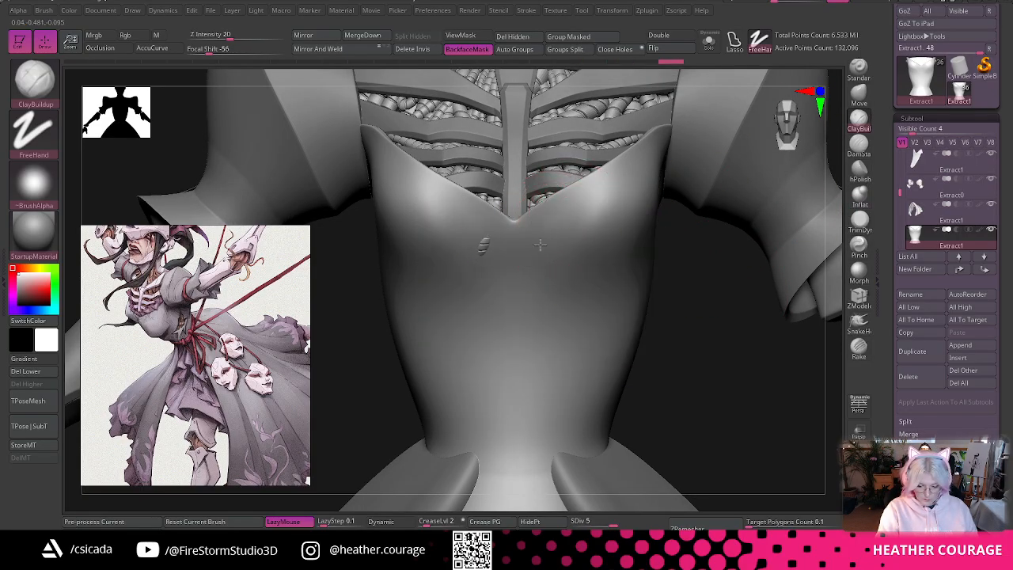
drag(608, 267, 603, 236)
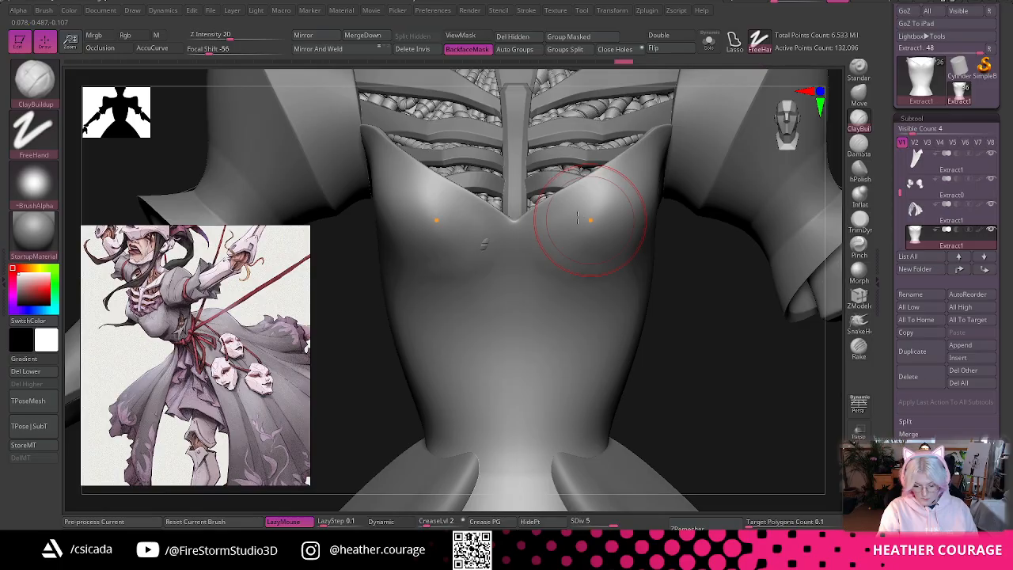
key(shift)
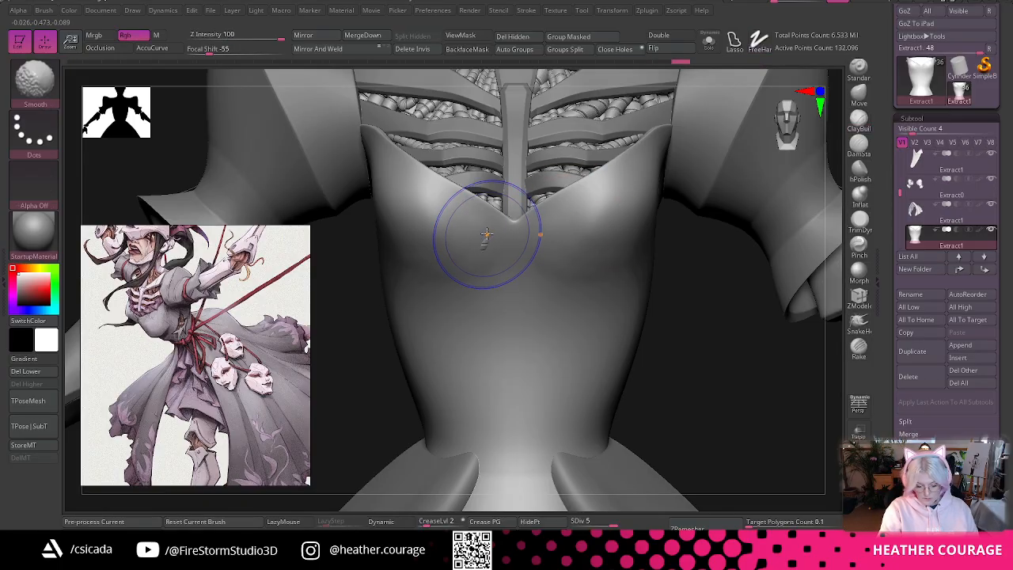
shift+drag(452, 266, 474, 230)
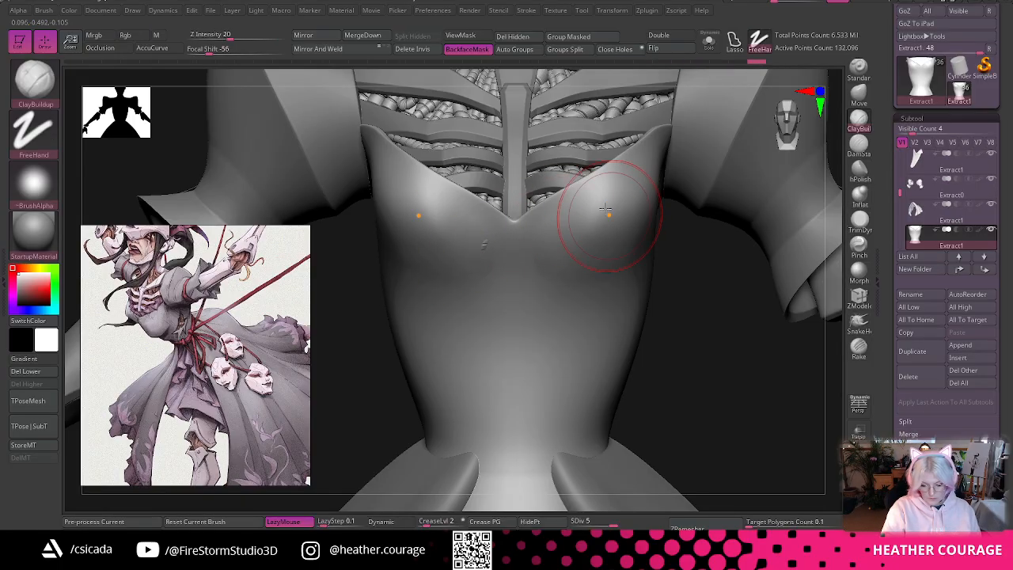
- Sculpt the crease beneath the bust, undo the unwanted strokes and smooth the transition into the bodice's front
mouse_move(706, 309)
mouse_down()
mouse_move(570, 301)
mouse_move(701, 291)
mouse_up()
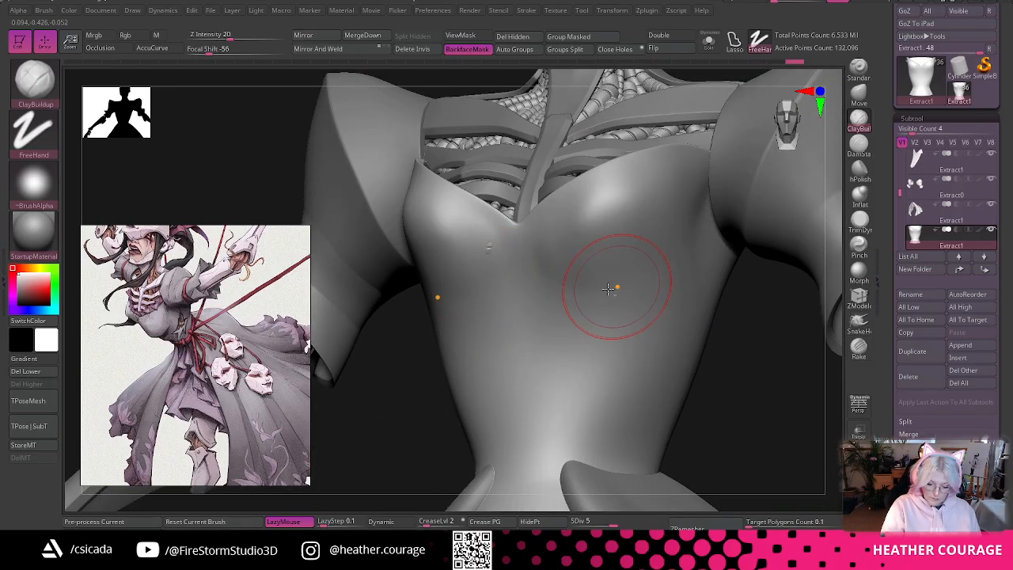
key(ctrl+z)
mouse_move(546, 248)
mouse_down()
mouse_move(553, 269)
mouse_move(581, 289)
mouse_move(535, 264)
mouse_move(607, 299)
mouse_move(535, 269)
mouse_move(543, 294)
mouse_move(599, 334)
mouse_move(633, 283)
mouse_move(557, 215)
mouse_up()
key(ctrl+z)
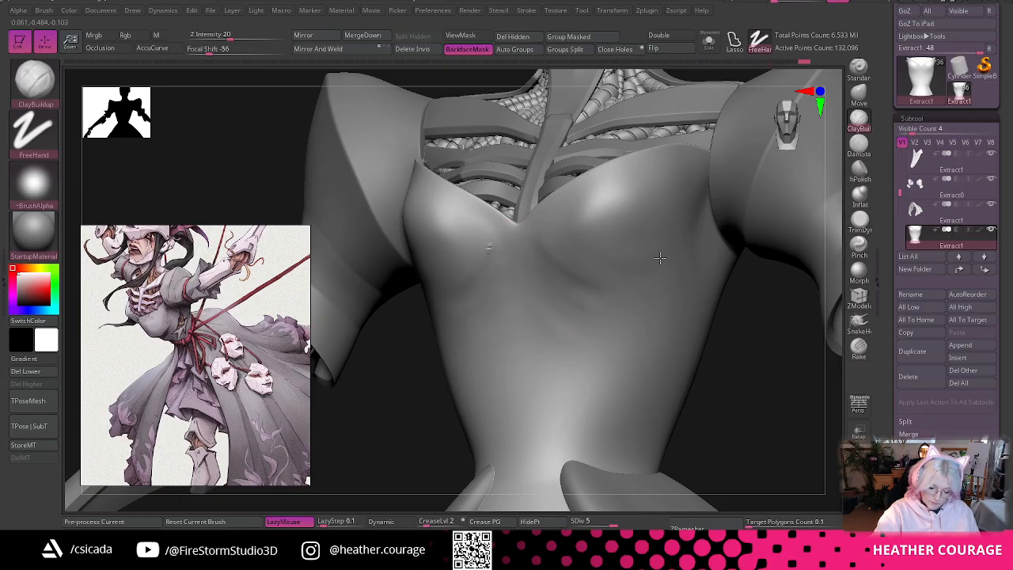
key(ctrl+z)
key(ctrl+z)
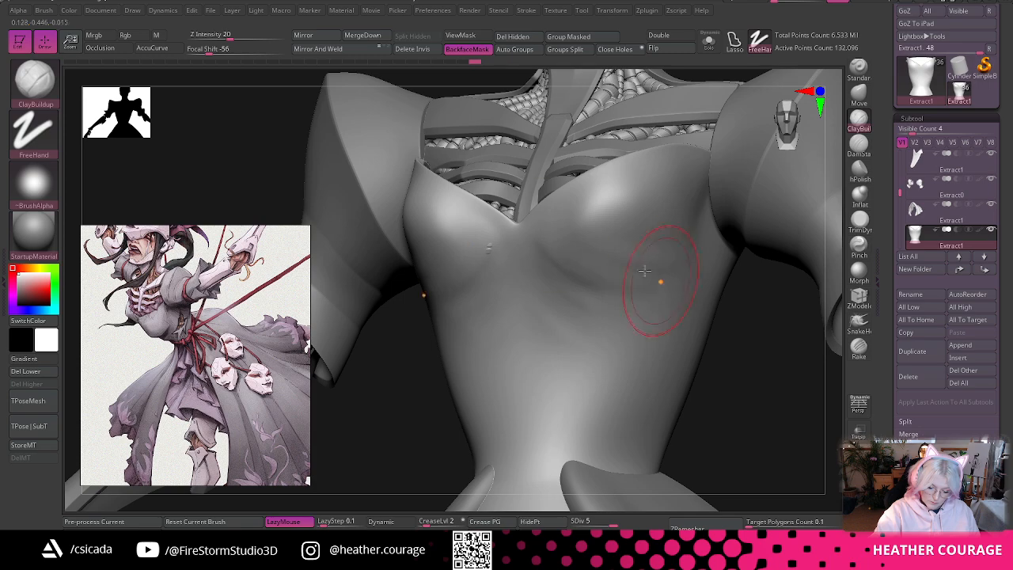
shift+drag(559, 232, 572, 268)
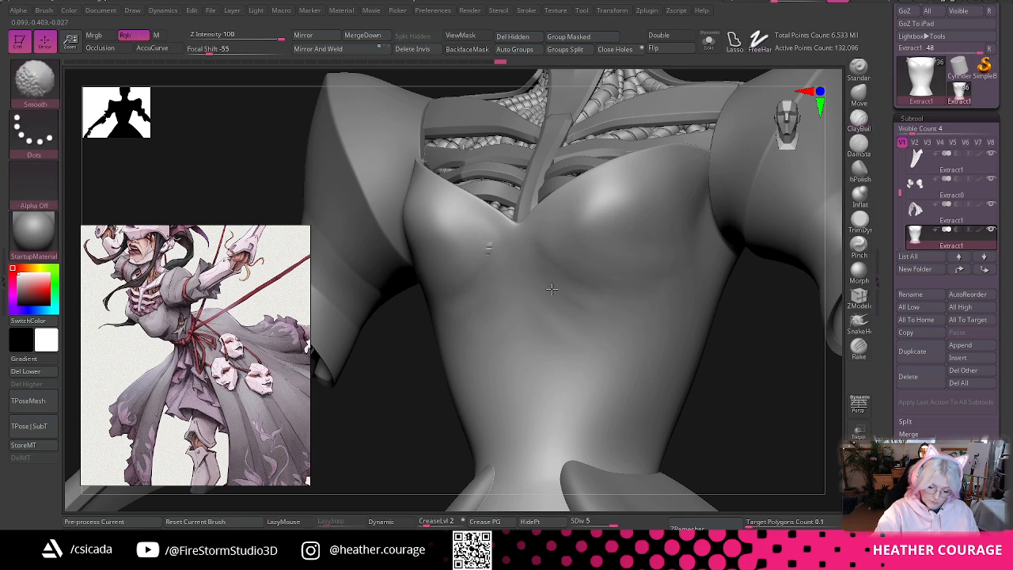
- Deepen the crease under the bust from an angled view and smooth the cup's upper outer side
drag(752, 398, 507, 316)
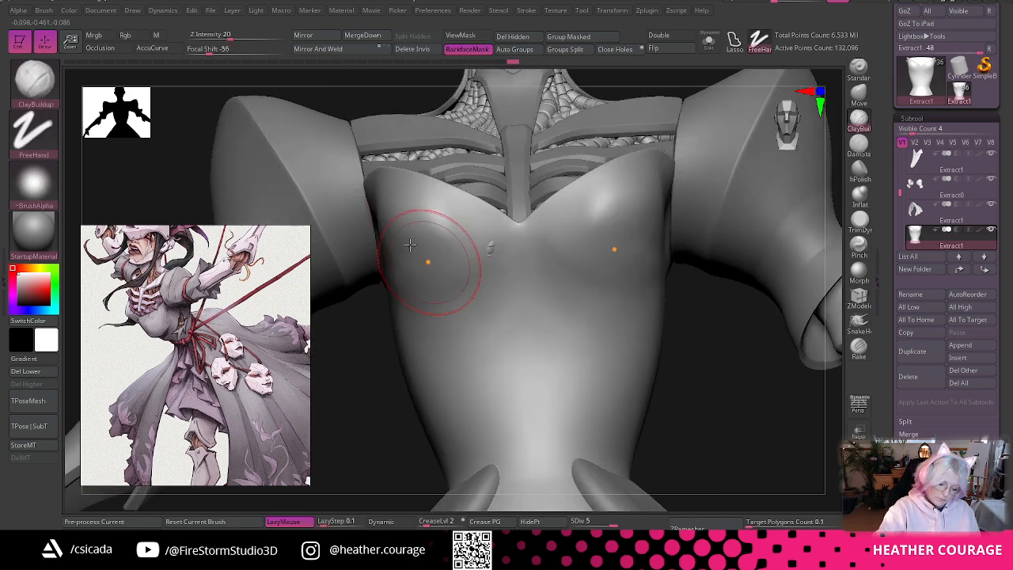
drag(385, 420, 353, 231)
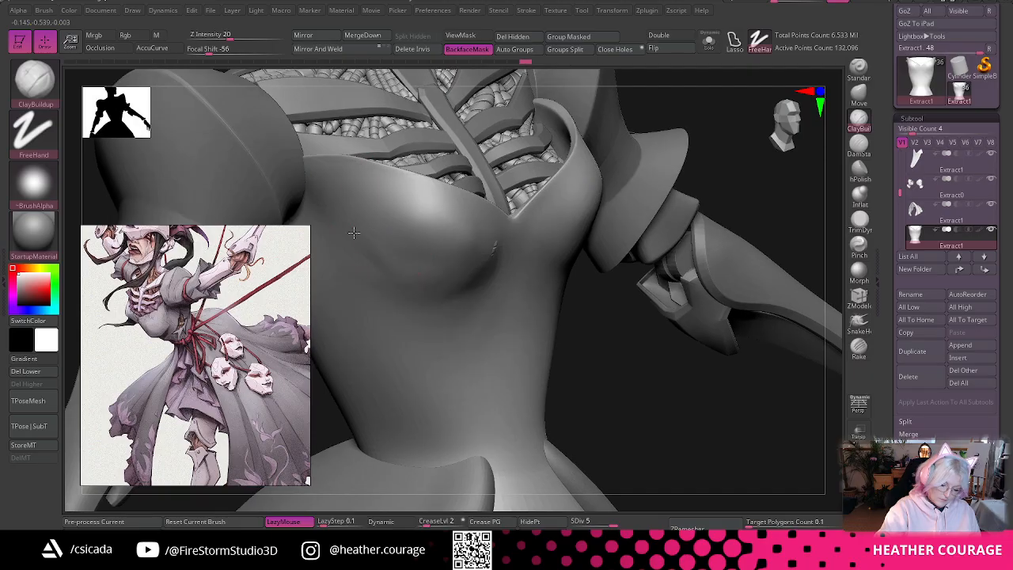
mouse_move(384, 266)
mouse_down()
mouse_move(344, 209)
mouse_move(418, 263)
mouse_move(464, 254)
mouse_move(346, 185)
mouse_up()
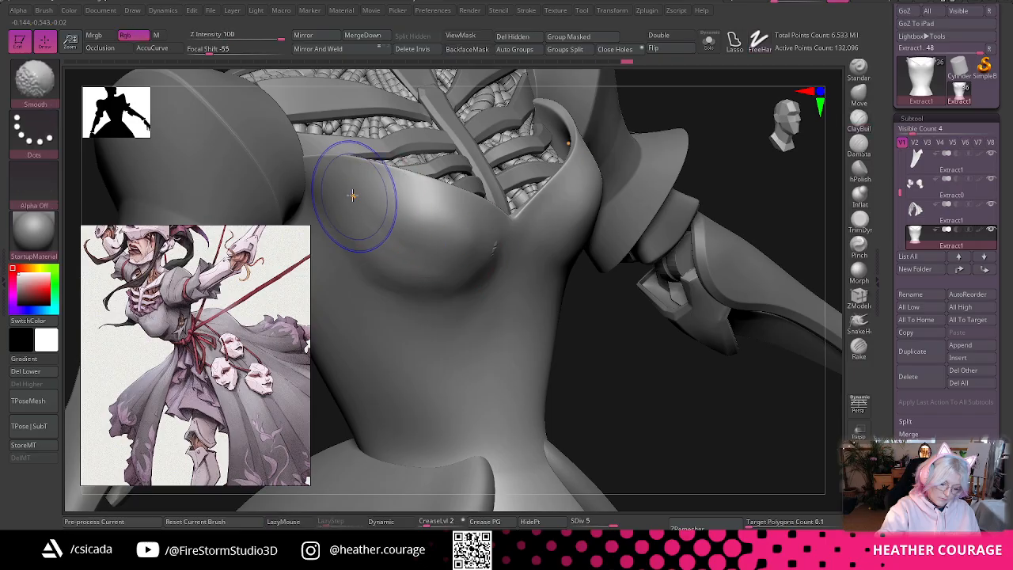
shift+drag(350, 192, 436, 277)
- Round out the cup with ClayBuildup strokes along its outer and lower contour, smooth its outer side and undo the last stroke
mouse_move(685, 357)
mouse_down()
mouse_move(507, 294)
mouse_move(324, 190)
mouse_up()
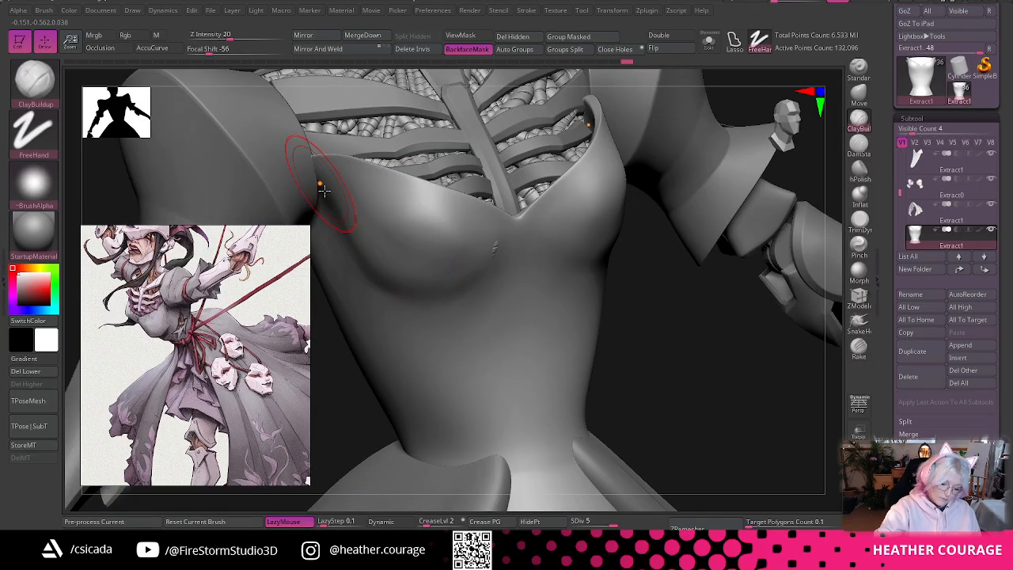
drag(359, 244, 376, 270)
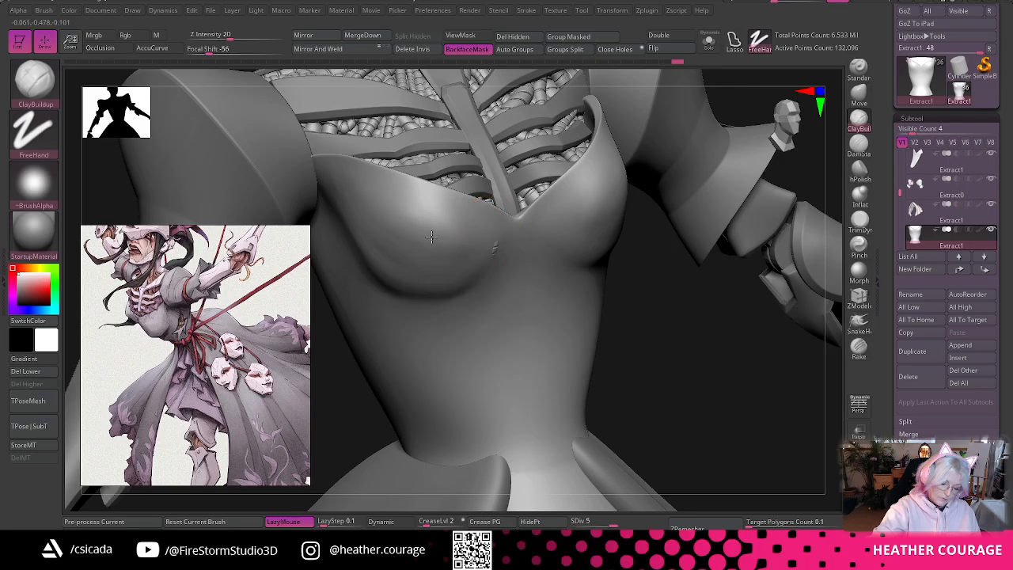
drag(431, 236, 419, 231)
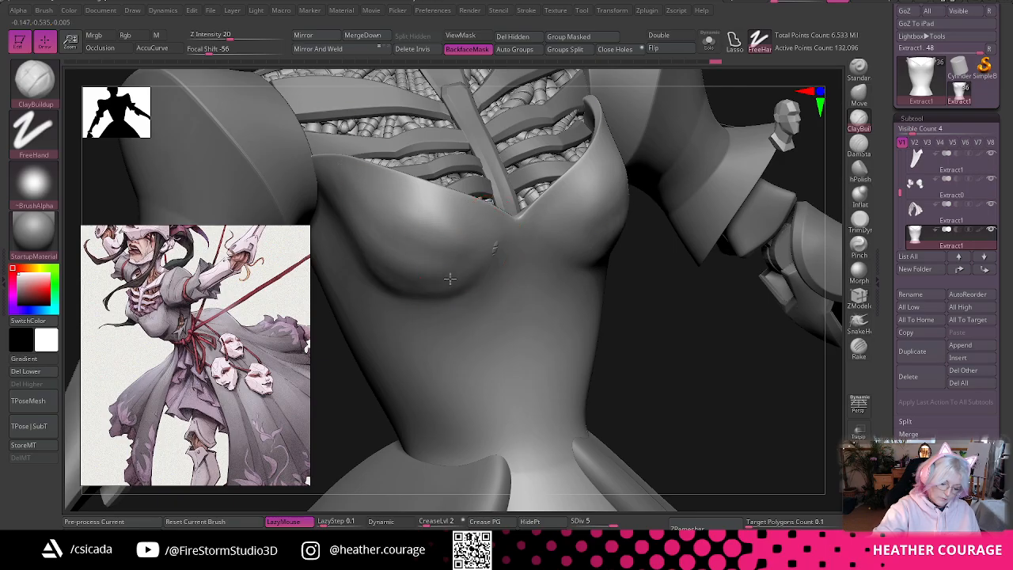
drag(452, 277, 436, 219)
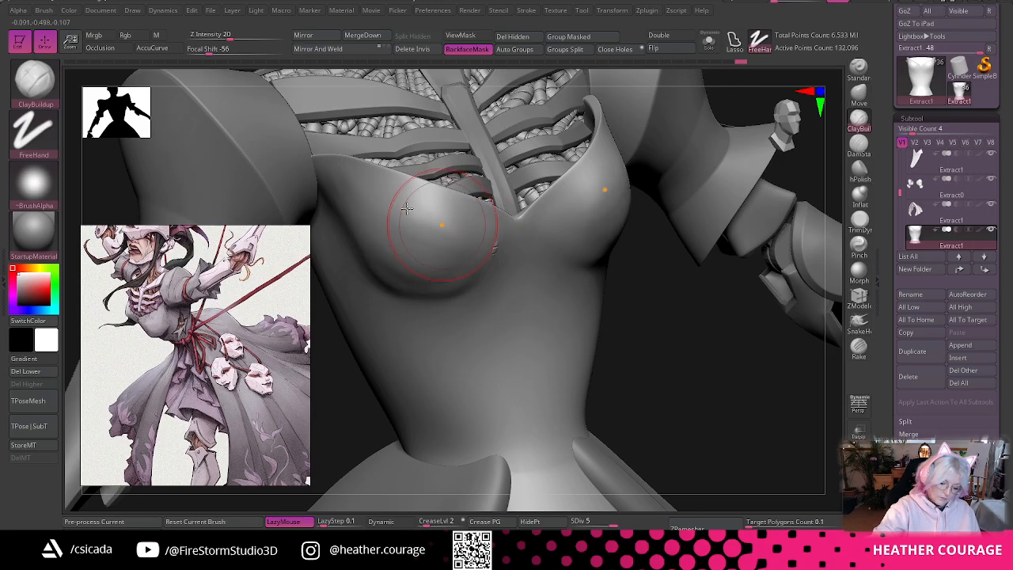
shift+drag(321, 168, 376, 208)
shift+drag(378, 251, 360, 223)
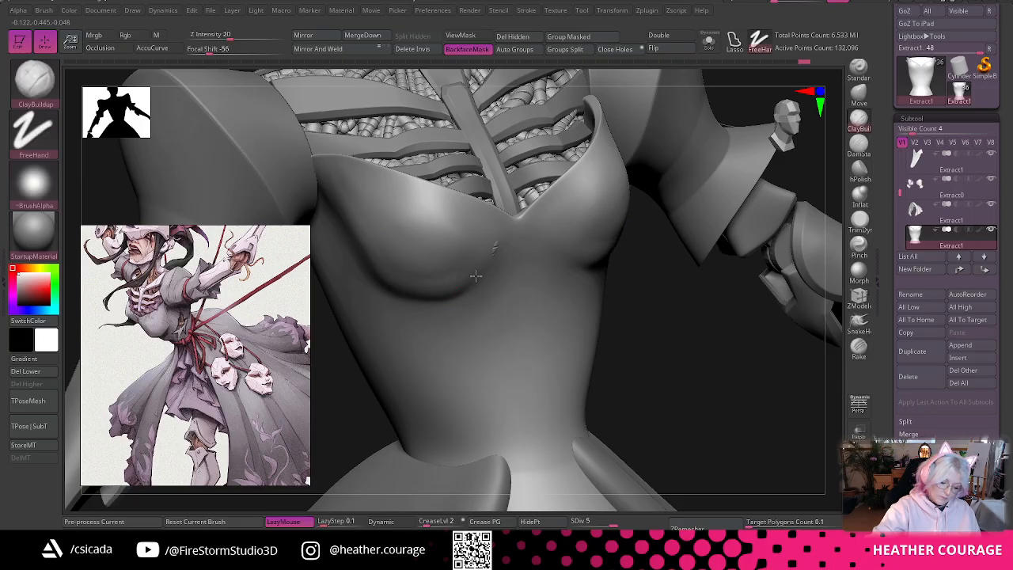
key(ctrl+z)
- Fill out the upper surface of the cups below the neckline from several angles and smooth the strokes
mouse_move(629, 324)
mouse_down()
mouse_move(662, 343)
mouse_move(671, 138)
mouse_up()
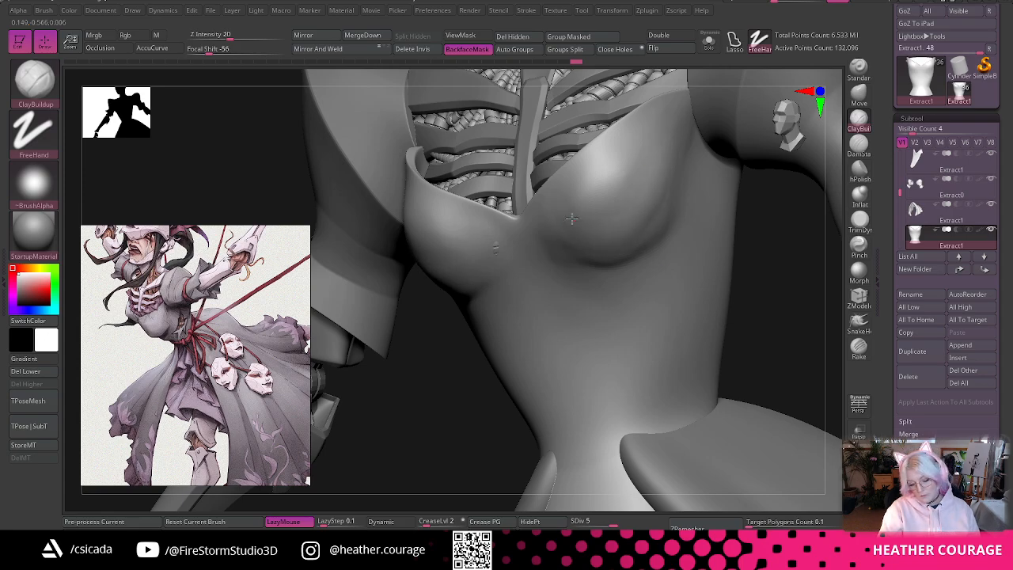
mouse_move(767, 301)
mouse_down()
mouse_move(768, 269)
mouse_move(735, 377)
mouse_move(614, 343)
mouse_move(435, 237)
mouse_move(434, 207)
mouse_up()
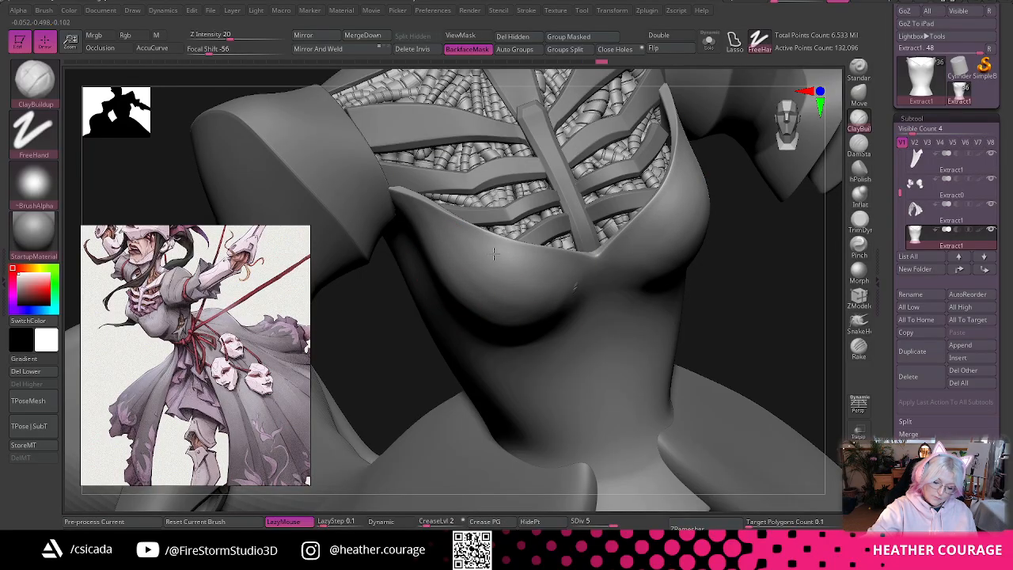
mouse_move(493, 253)
mouse_down()
mouse_move(454, 231)
mouse_move(454, 269)
mouse_move(456, 248)
mouse_move(440, 234)
mouse_up()
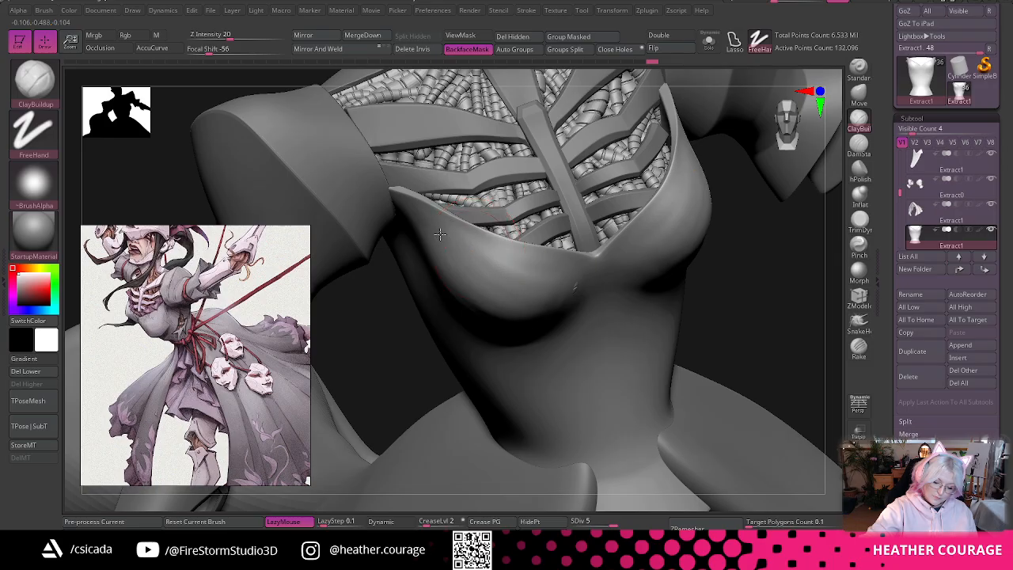
key(shift)
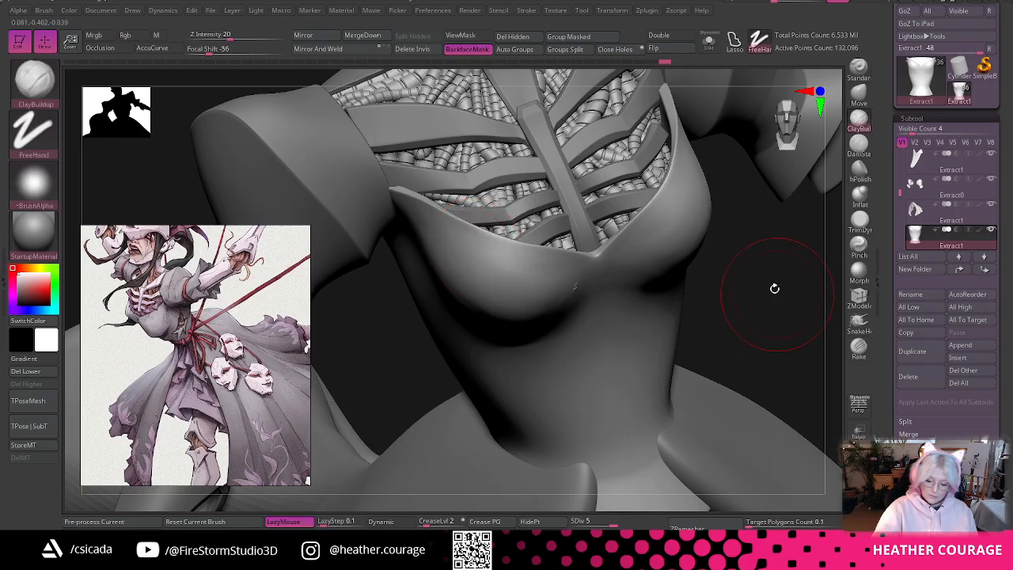
- Blend the cups' outer sides into the bodice's flanks with ClayBuildup and smoothing, working from both sides
drag(773, 288, 731, 213)
shift+drag(745, 179, 731, 197)
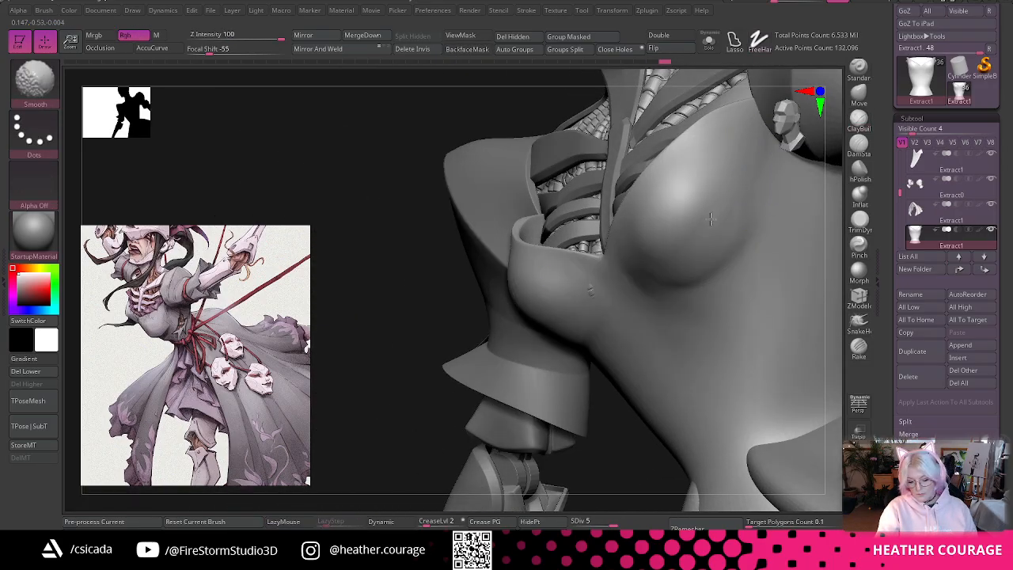
drag(606, 434, 723, 226)
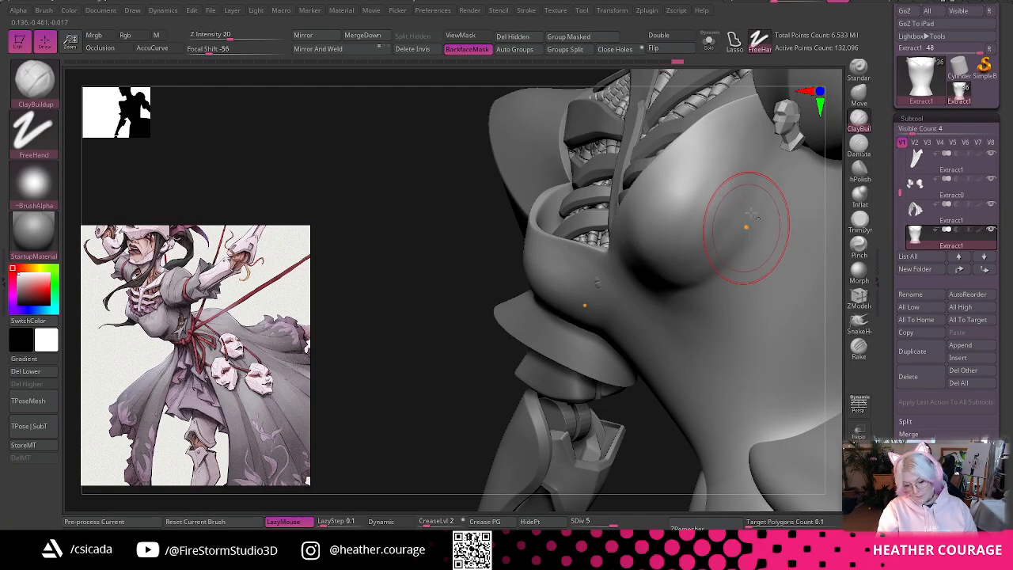
right_drag(786, 148, 791, 170)
alt+right_drag(723, 203, 712, 348)
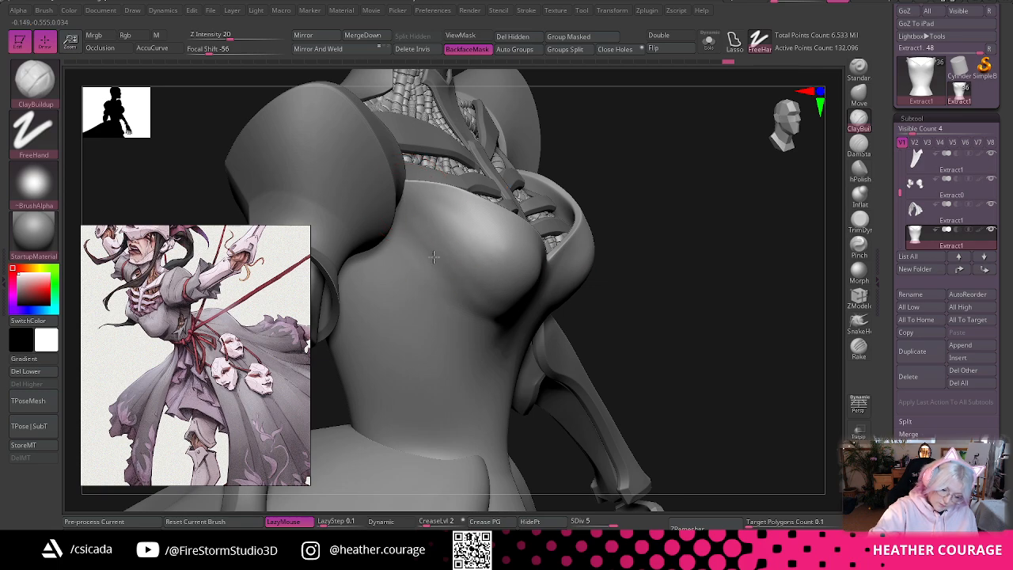
key(shift)
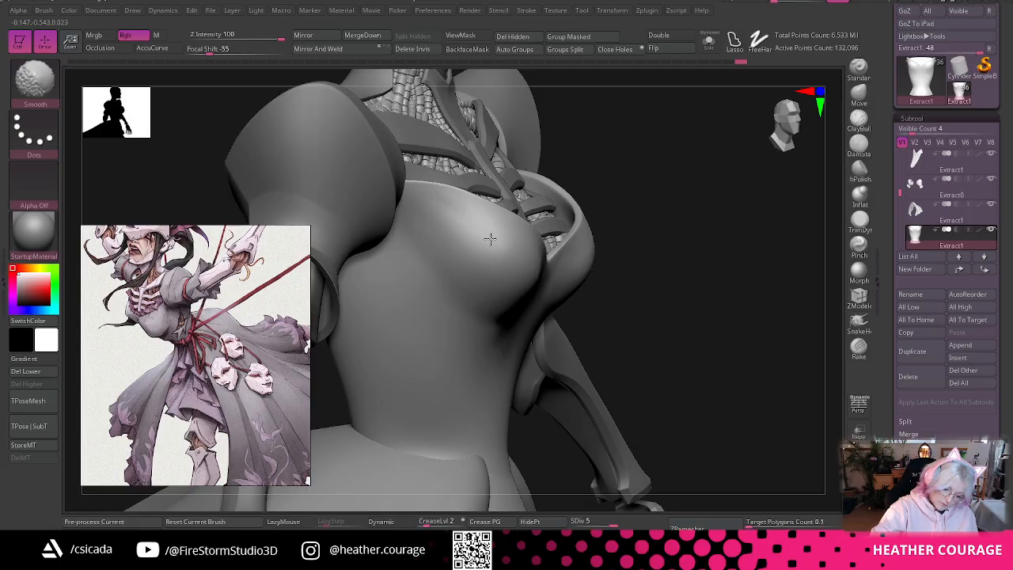
drag(724, 278, 690, 271)
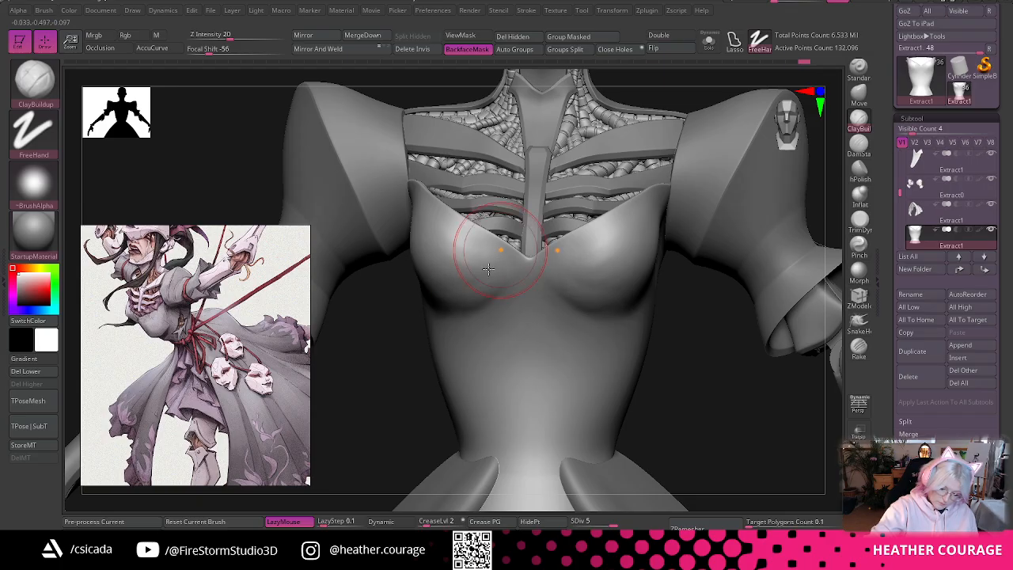
- Build up and smooth the upper inner surface of the cups, and adjust the neckline's outer edges with the Move brush from several angles
drag(432, 212, 475, 231)
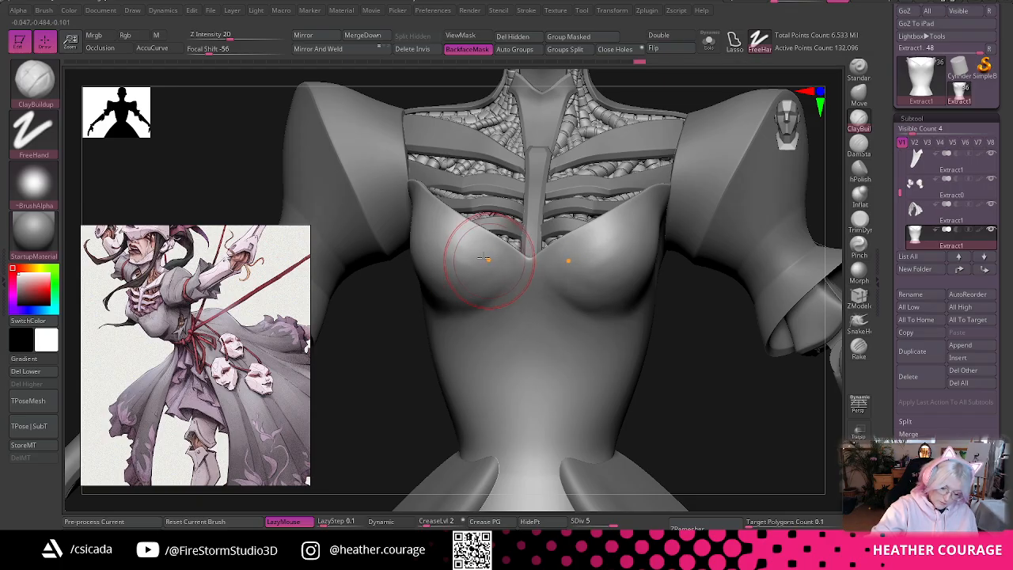
key(shift)
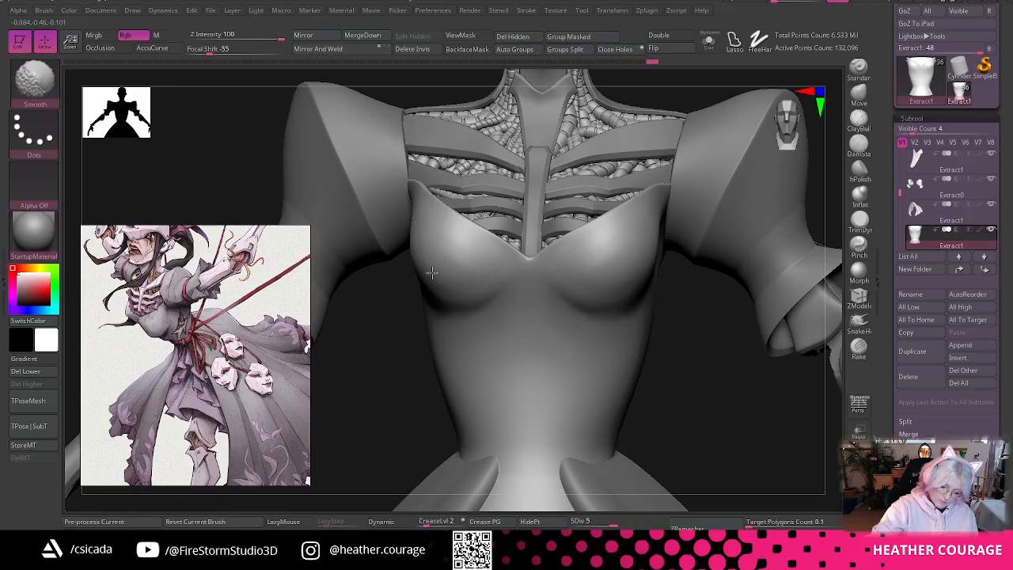
mouse_move(701, 373)
mouse_down()
mouse_move(674, 378)
mouse_move(719, 369)
mouse_move(786, 280)
mouse_move(779, 272)
mouse_move(793, 271)
mouse_up()
key(space)
click(860, 98)
mouse_move(736, 187)
mouse_down()
mouse_move(590, 199)
mouse_move(607, 192)
mouse_move(578, 206)
mouse_move(565, 196)
mouse_up()
key(space)
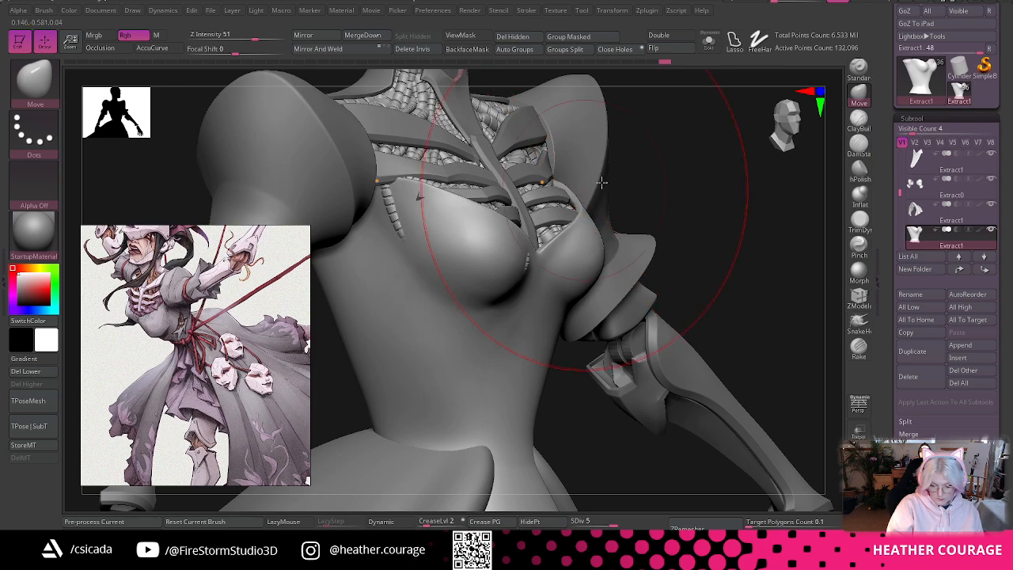
mouse_move(755, 214)
mouse_down()
mouse_move(656, 205)
mouse_move(607, 172)
mouse_move(614, 166)
mouse_up()
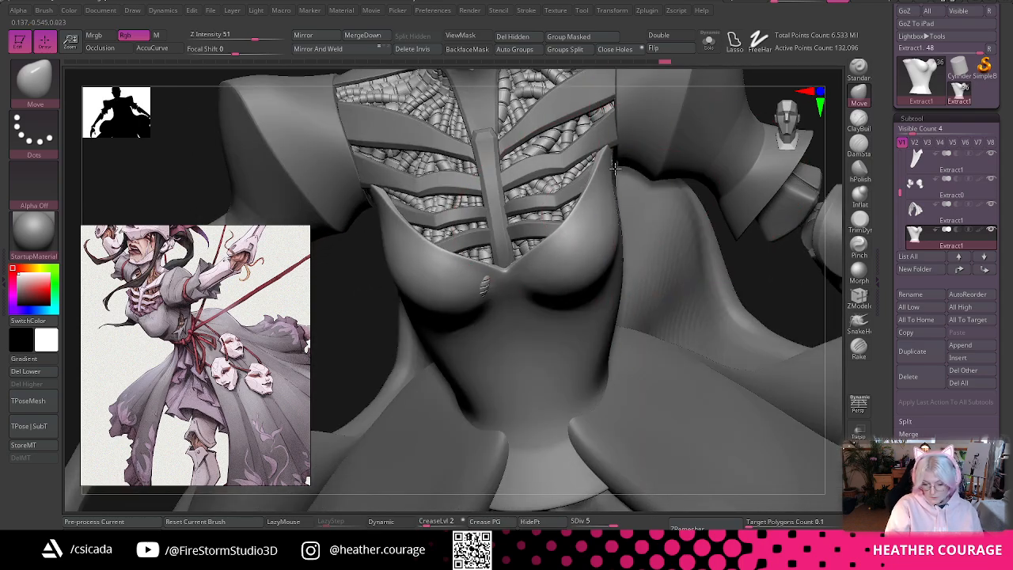
drag(780, 261, 779, 229)
- Select the Marionette_0007 body mesh and push its chest inward between the cups with Move Topological so it sits beneath the bodice
alt+click(544, 173)
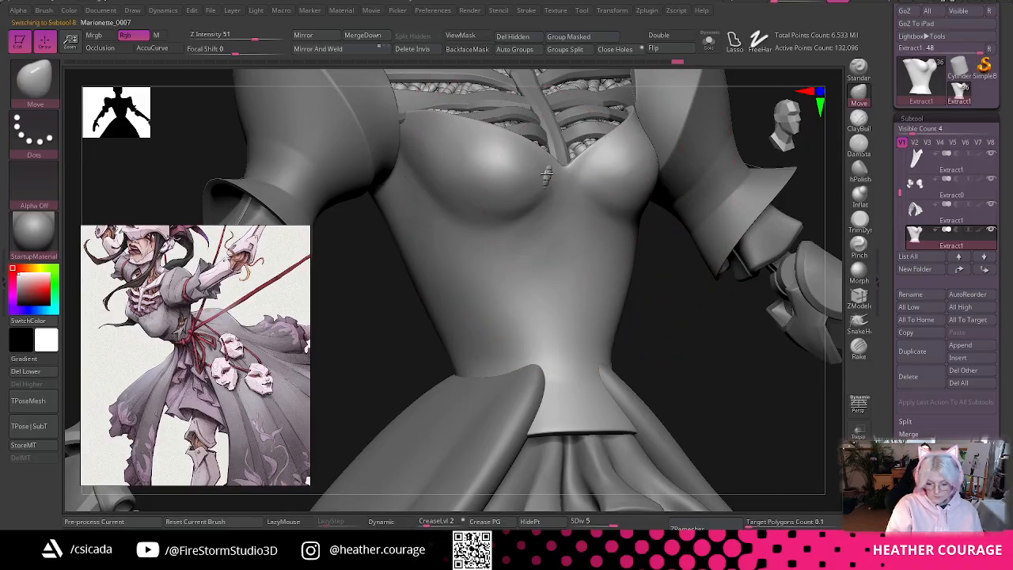
mouse_move(705, 340)
mouse_down()
mouse_move(686, 353)
mouse_move(703, 407)
mouse_move(541, 231)
mouse_up()
mouse_move(660, 346)
mouse_down()
mouse_move(649, 341)
mouse_move(640, 273)
mouse_up()
key(b)
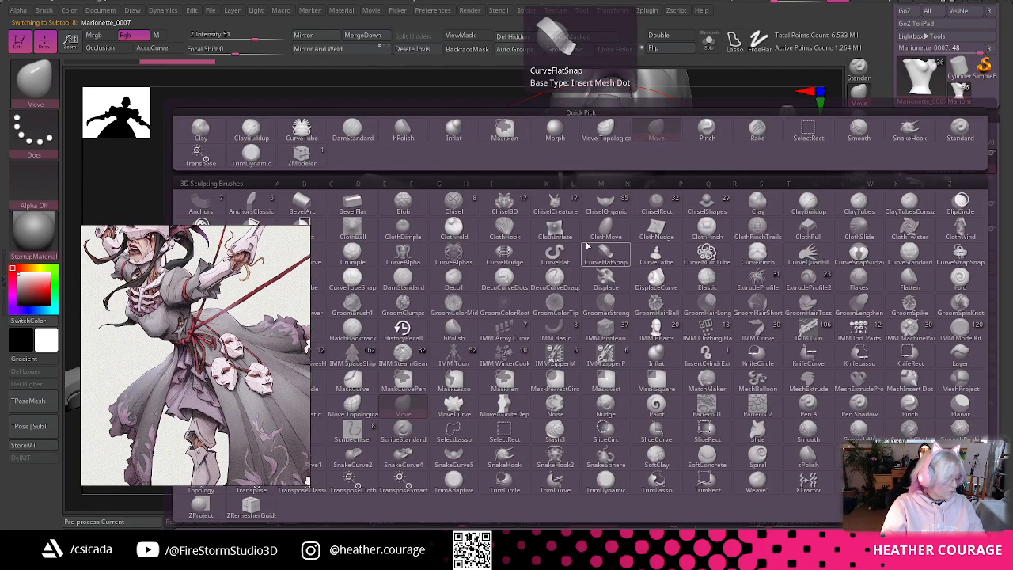
key(m)
key(t)
drag(798, 172, 827, 175)
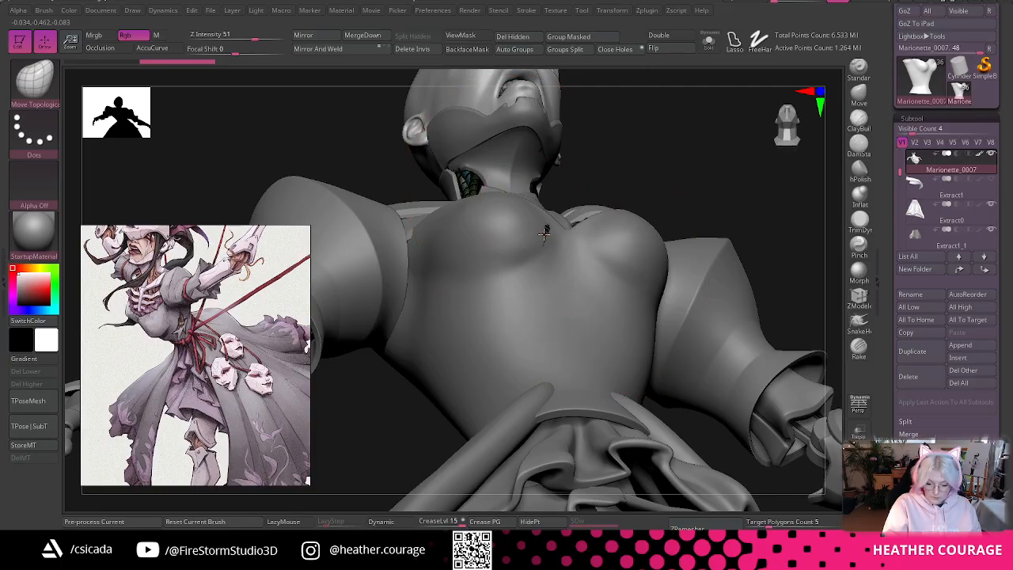
drag(542, 238, 543, 243)
mouse_move(735, 175)
mouse_down()
mouse_move(712, 251)
mouse_move(739, 255)
mouse_up()
drag(541, 230, 542, 232)
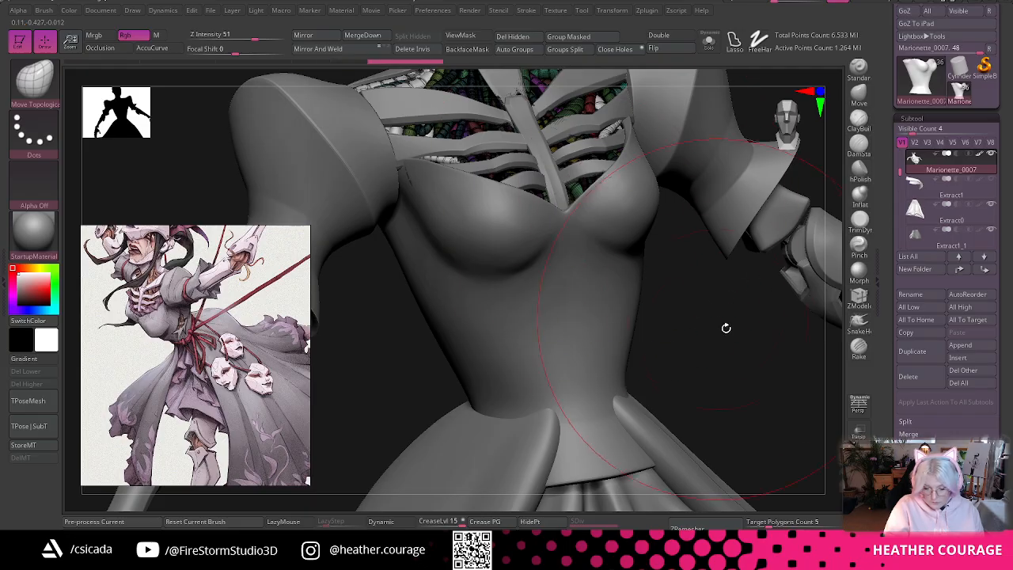
drag(726, 328, 742, 357)
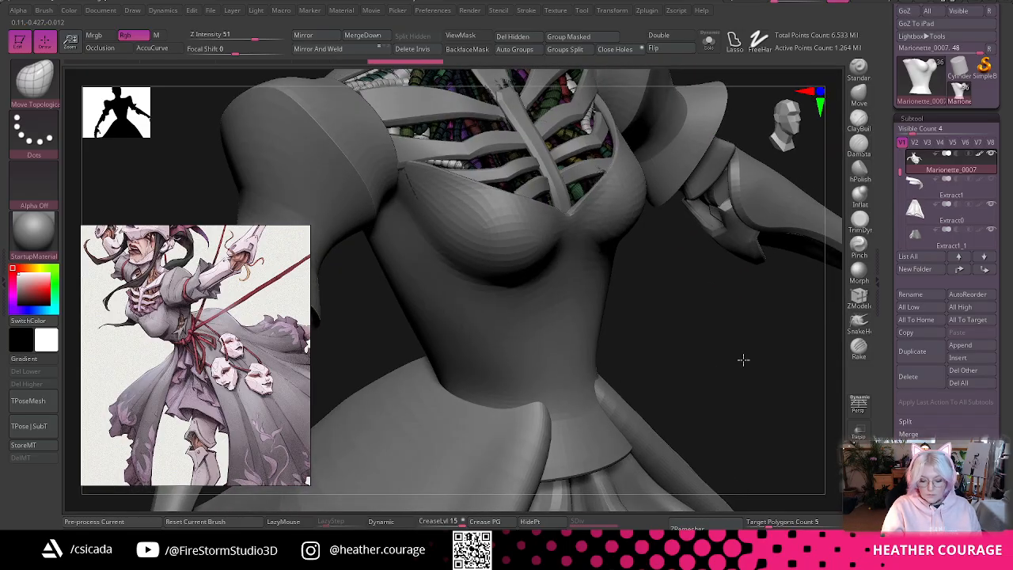
- Reselect the bodice and pull the neckline's outer corners up toward the sleeves with a smaller Move brush
alt+click(583, 335)
drag(803, 117, 789, 115)
drag(775, 317, 750, 321)
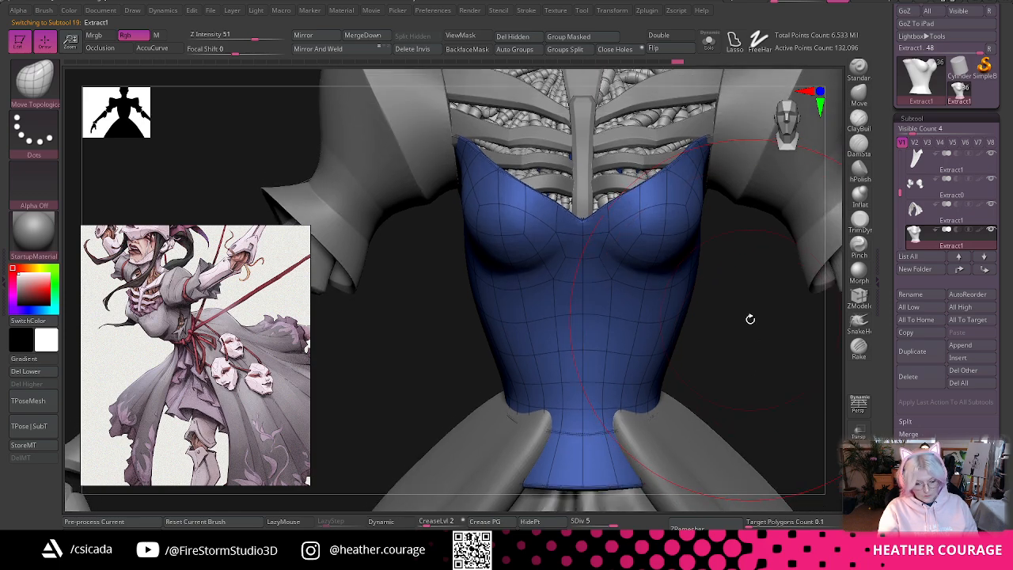
key(space)
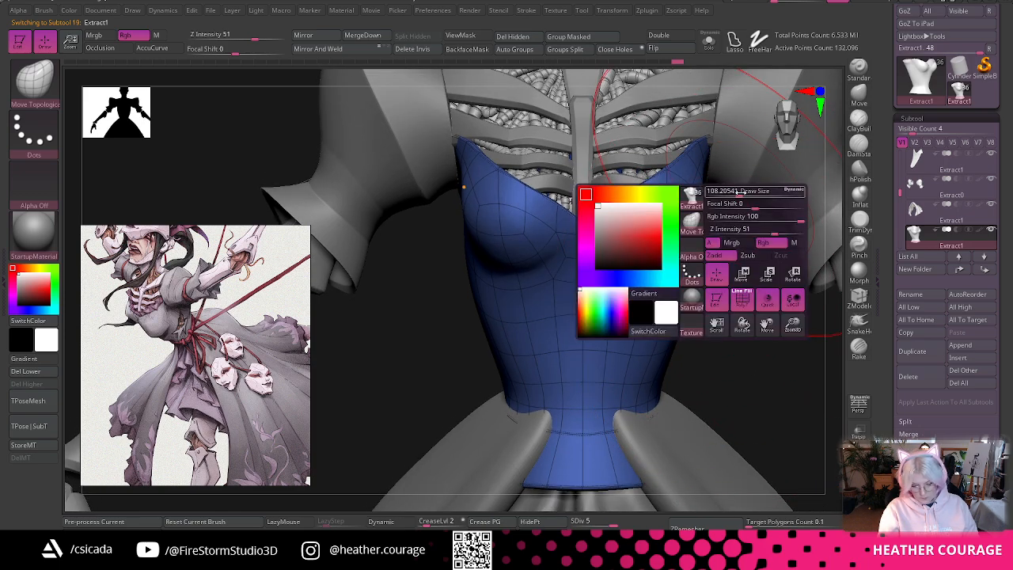
drag(744, 193, 736, 194)
click(858, 94)
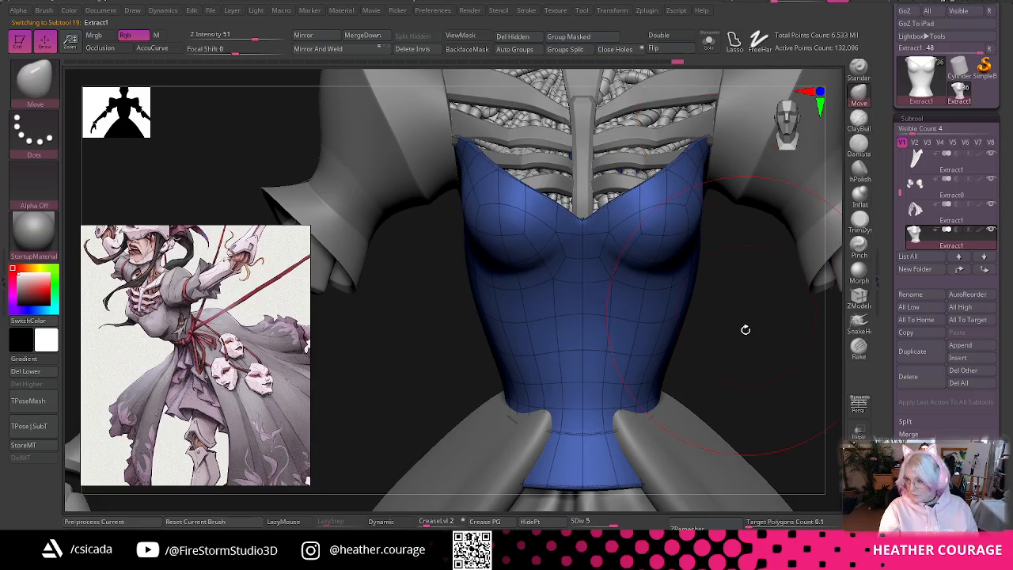
alt+drag(746, 330, 736, 368)
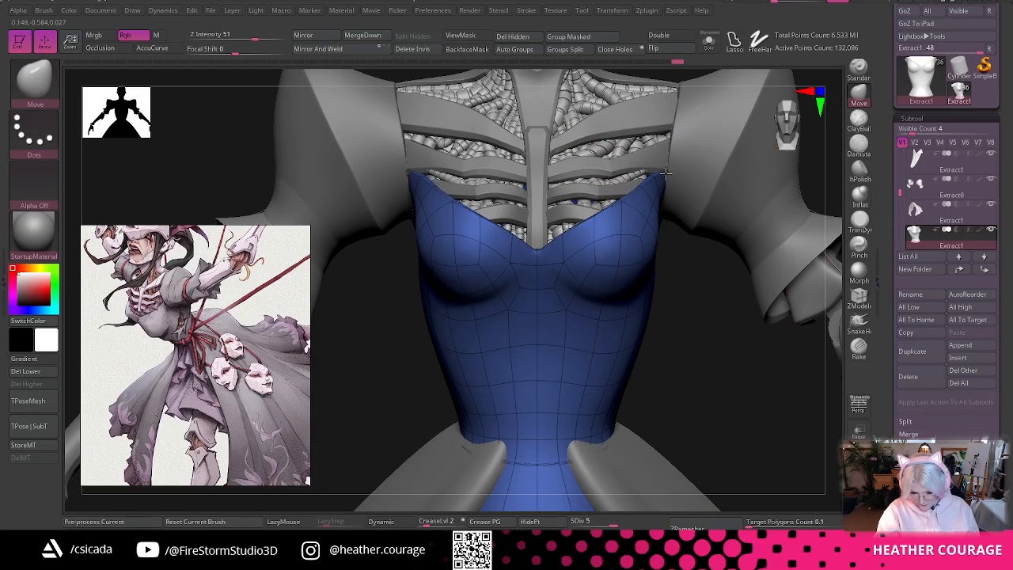
right_drag(675, 227, 672, 173)
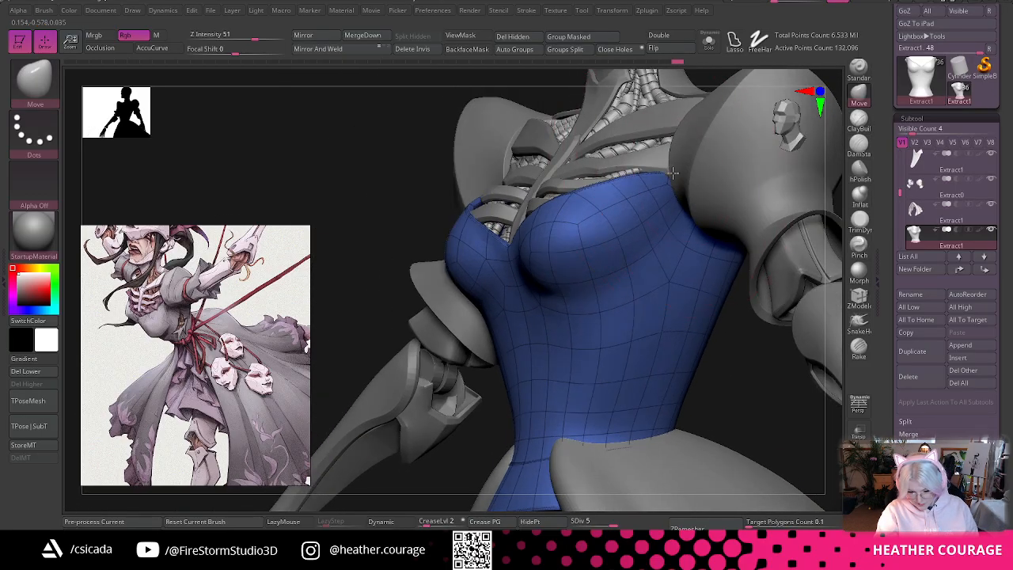
key(space)
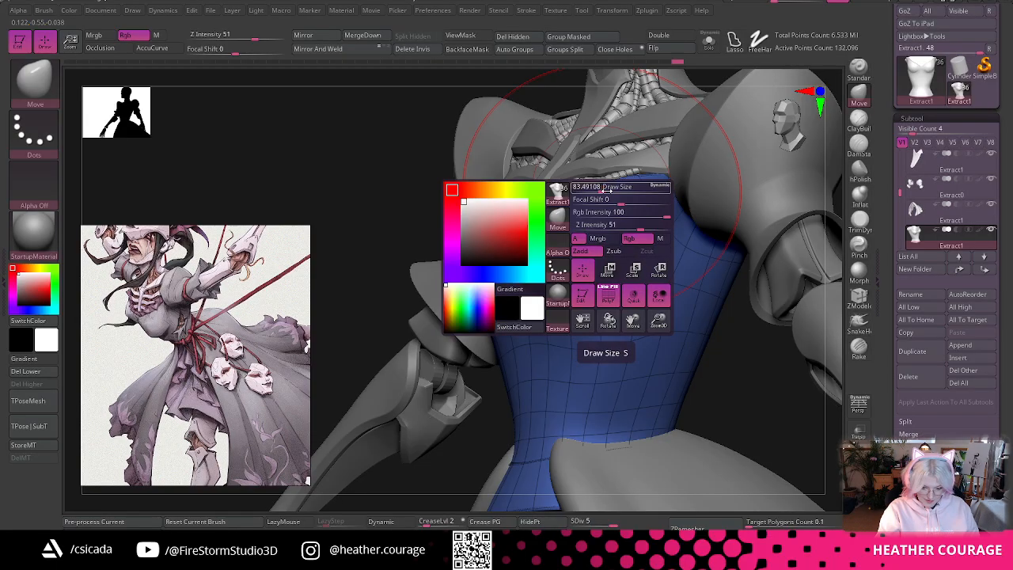
drag(606, 190, 599, 190)
mouse_move(774, 387)
right_down()
mouse_move(786, 402)
mouse_move(640, 301)
right_up()
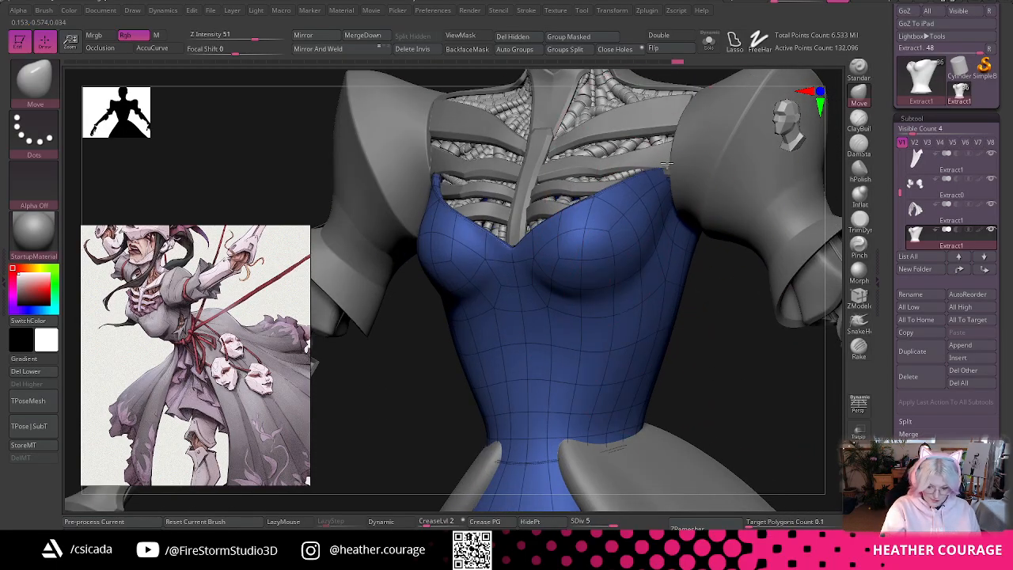
drag(622, 192, 612, 199)
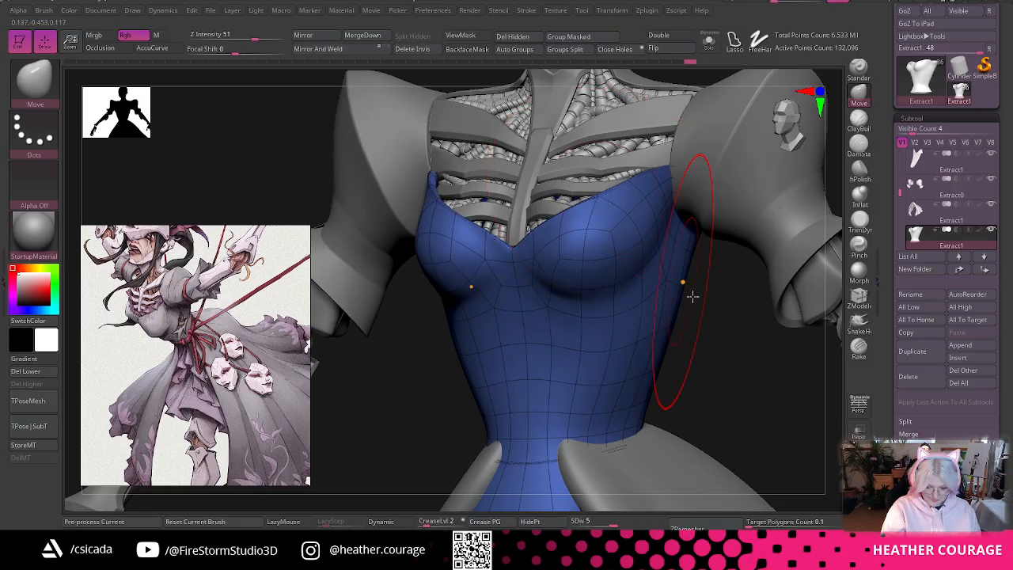
- Refine the sweetheart neckline's edge from the outer corners to the centre with the Move brush, working from both sides
drag(720, 328, 701, 330)
key(space)
drag(732, 329, 703, 329)
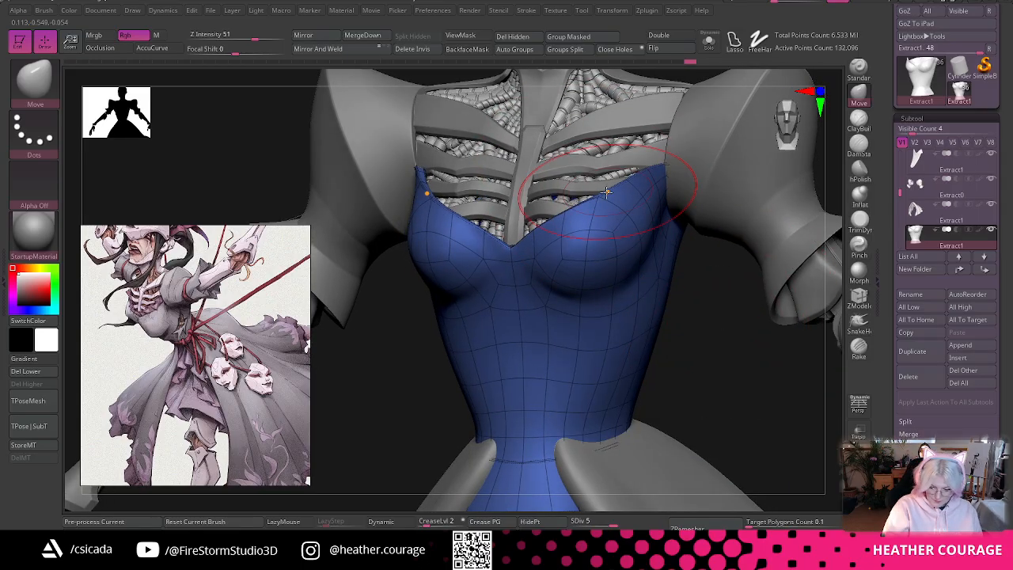
drag(608, 193, 603, 200)
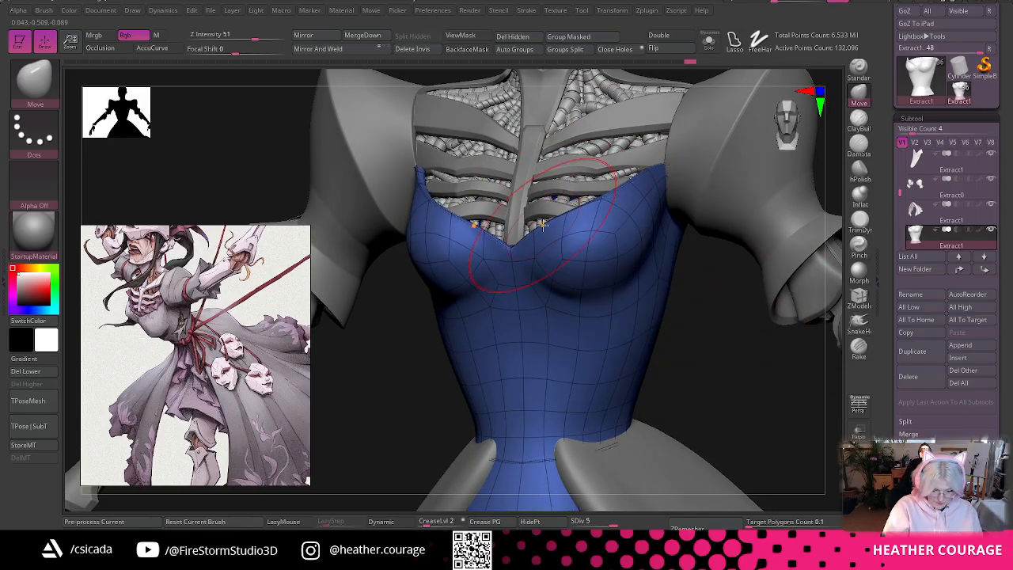
mouse_move(712, 344)
mouse_down()
mouse_move(791, 221)
mouse_move(554, 229)
mouse_up()
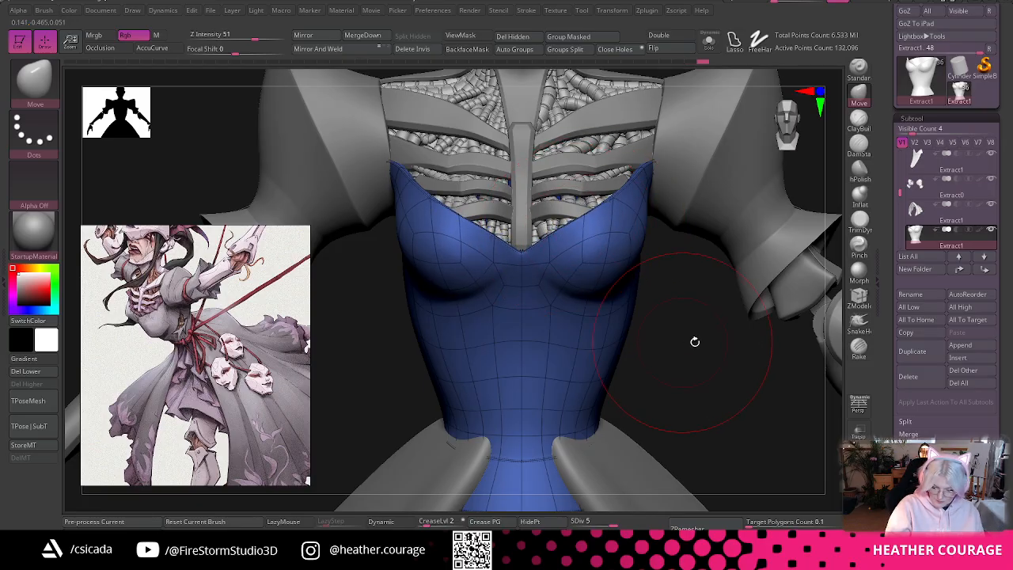
drag(694, 341, 581, 238)
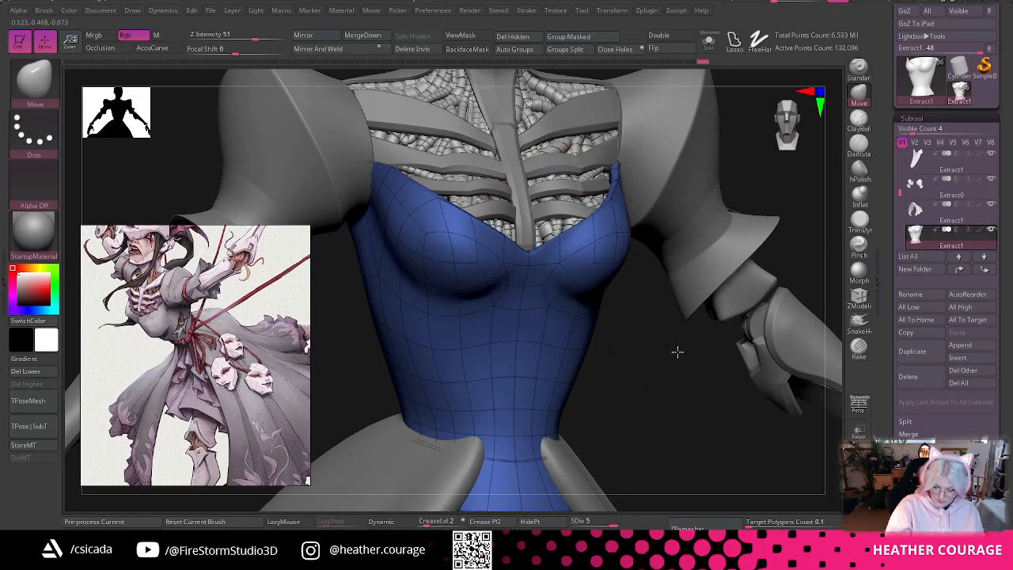
- Select the thigh pieces Extract6, isolate and frame them from below, and turn off their dynamic subdivision preview
mouse_move(676, 350)
mouse_down()
mouse_move(699, 369)
mouse_move(676, 343)
mouse_move(796, 100)
mouse_move(750, 255)
mouse_up()
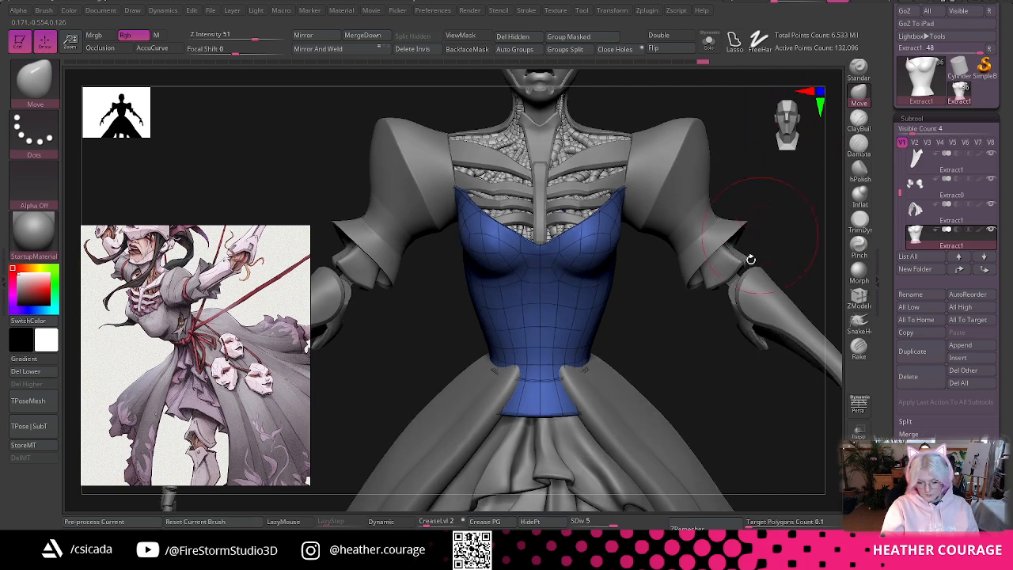
drag(698, 327, 677, 181)
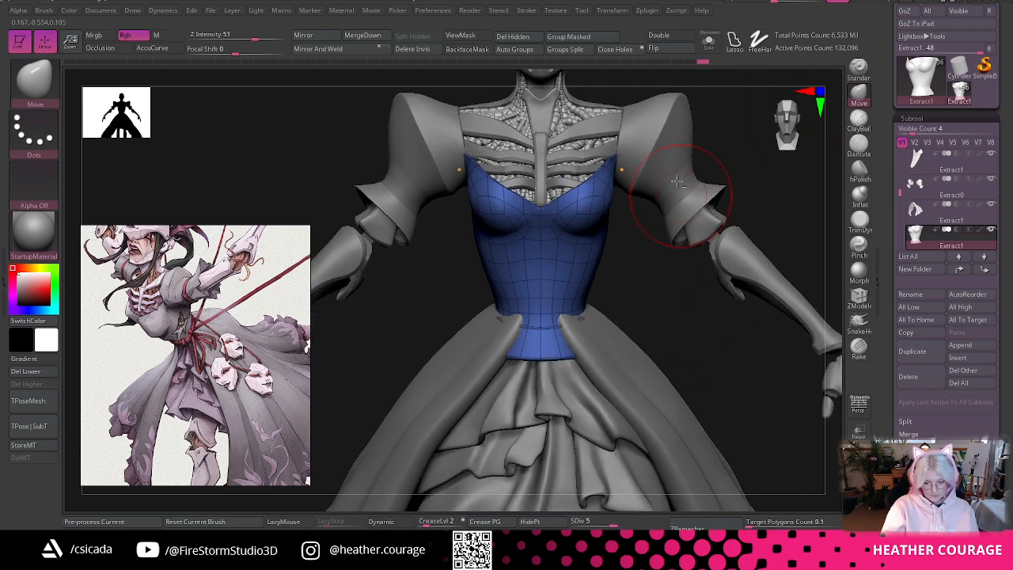
alt+click(665, 131)
mouse_move(667, 328)
mouse_down()
mouse_move(642, 282)
mouse_move(651, 277)
mouse_move(730, 333)
mouse_move(706, 325)
mouse_move(669, 343)
mouse_up()
alt+click(670, 343)
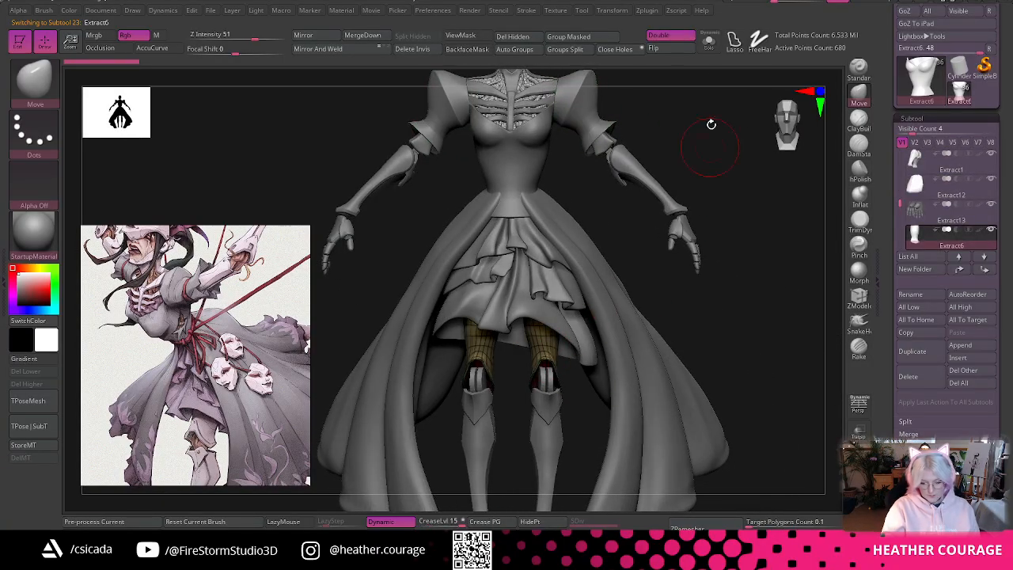
click(708, 40)
drag(728, 254, 575, 433)
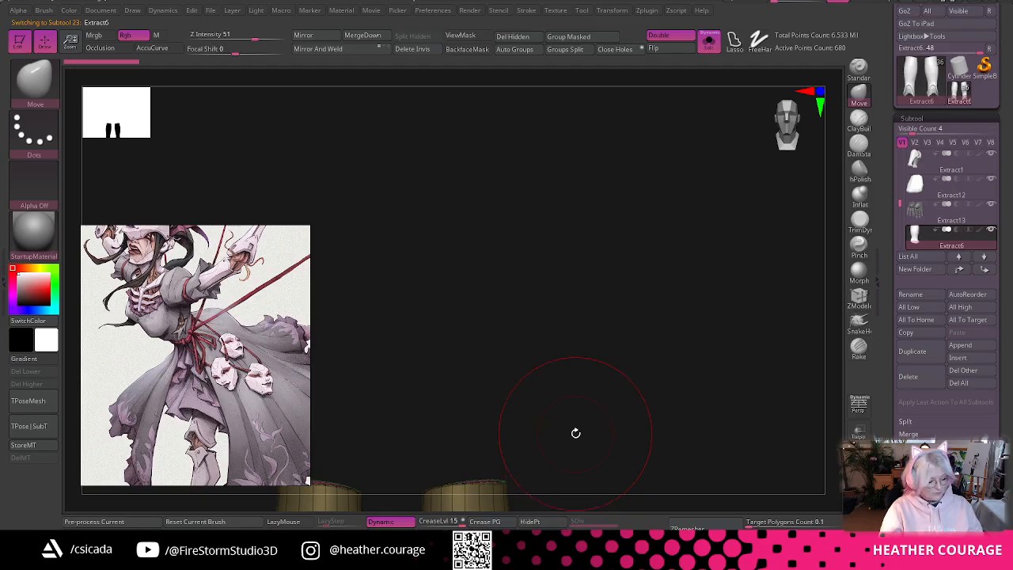
key(f)
drag(699, 267, 416, 511)
click(390, 520)
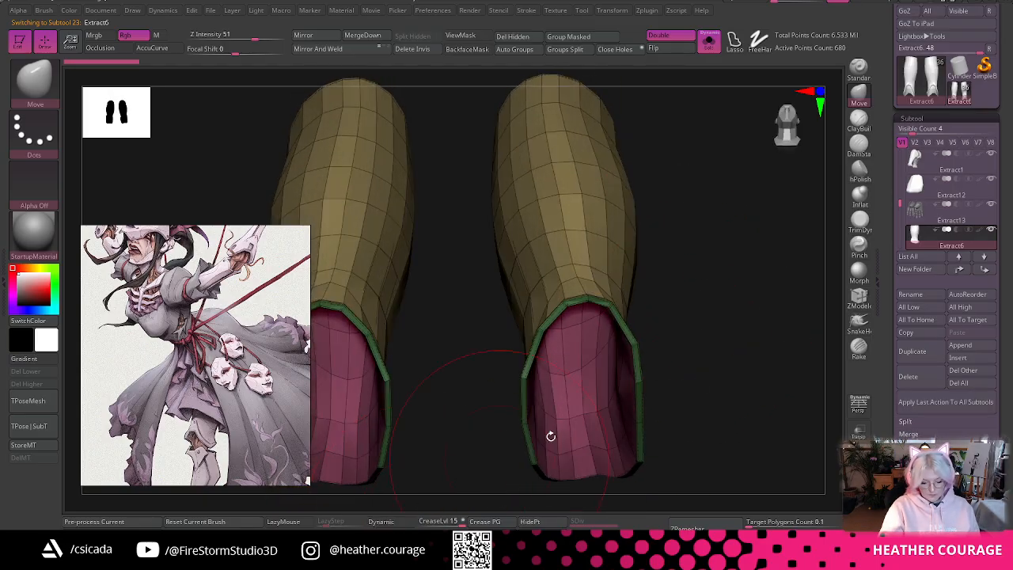
- Insert an edge loop around the rim of the thigh pieces' knee openings with ZModeler and check the smoothed shape against the full model
key(space)
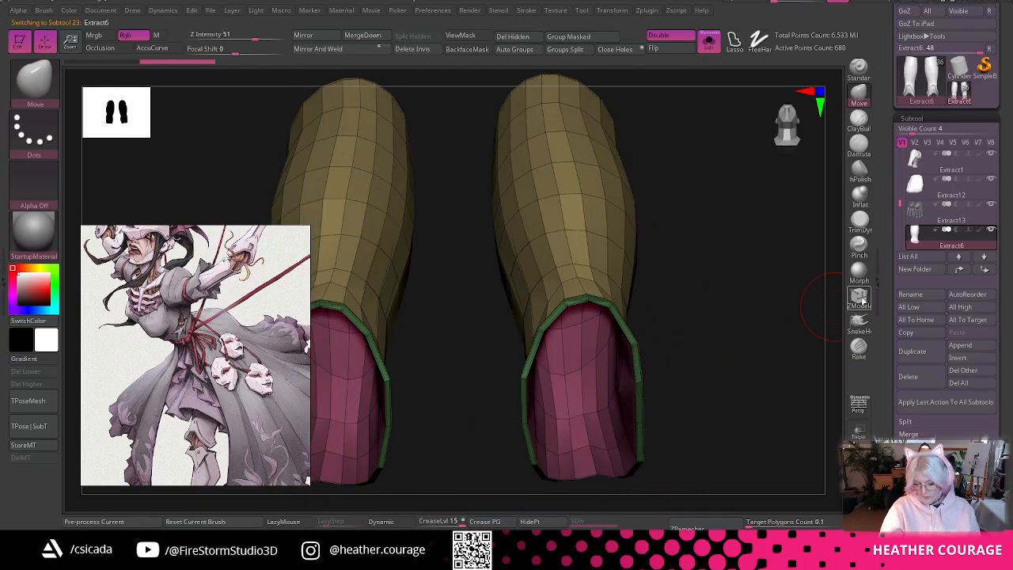
click(859, 296)
click(618, 386)
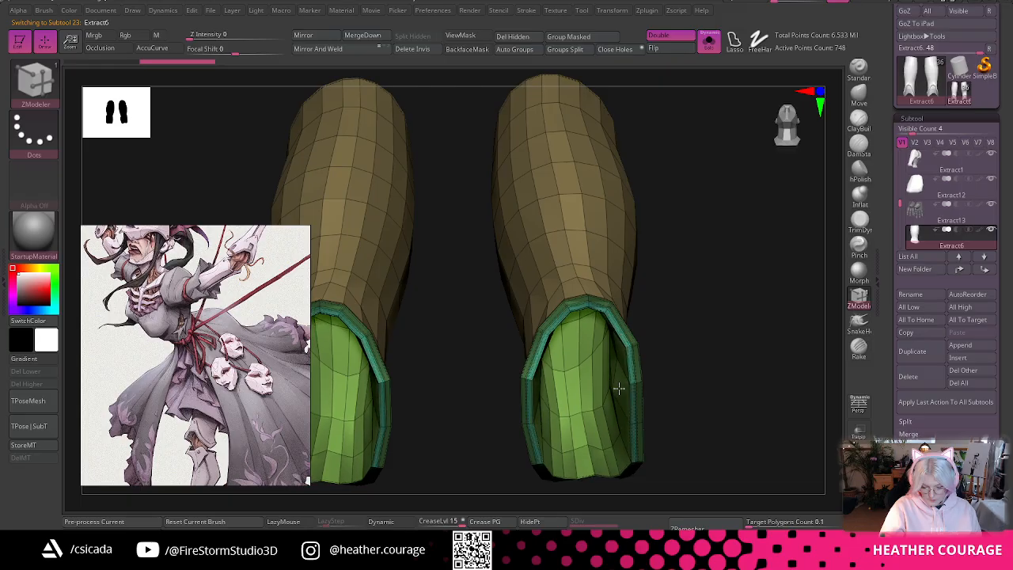
drag(708, 317, 708, 104)
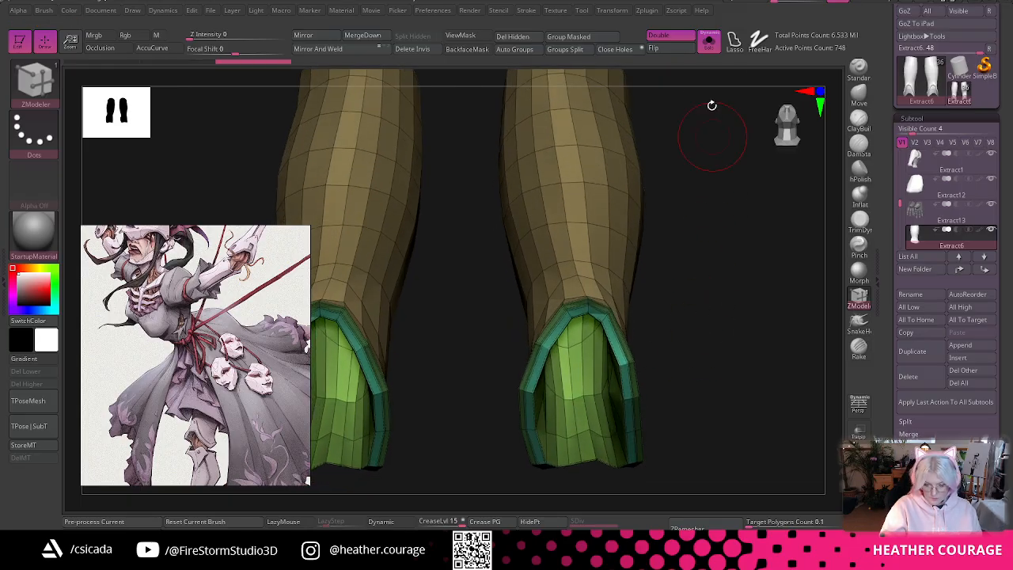
click(710, 43)
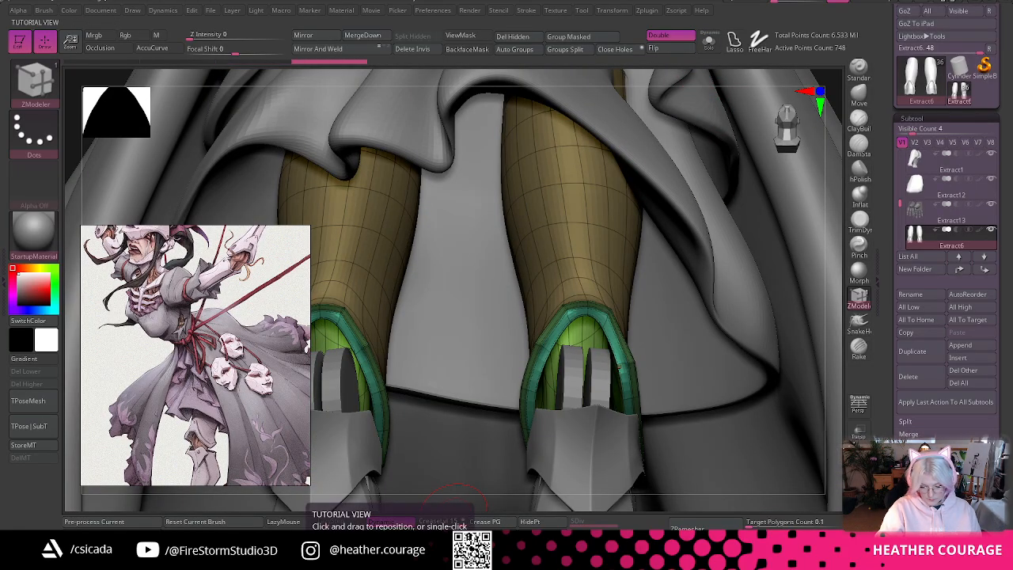
click(709, 43)
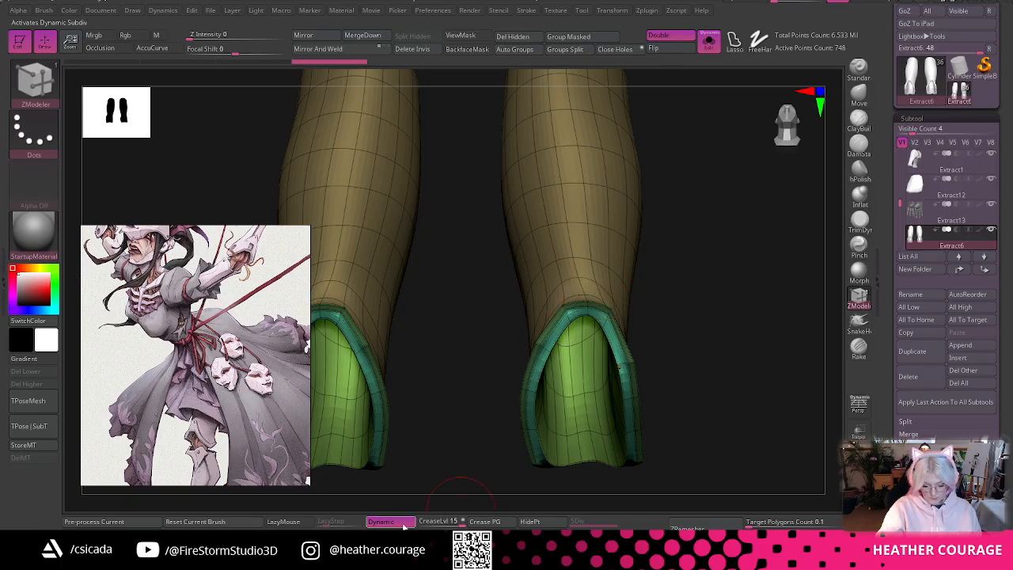
- Zoom in on the knee opening's rim and set the ZModeler point action to Stitch Two Points
alt+drag(726, 353, 786, 376)
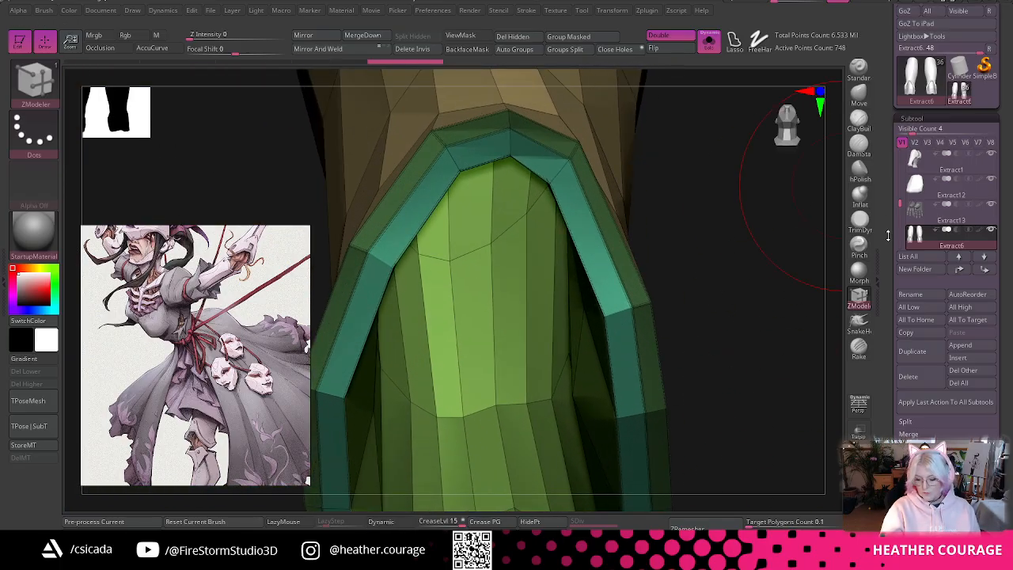
key(space)
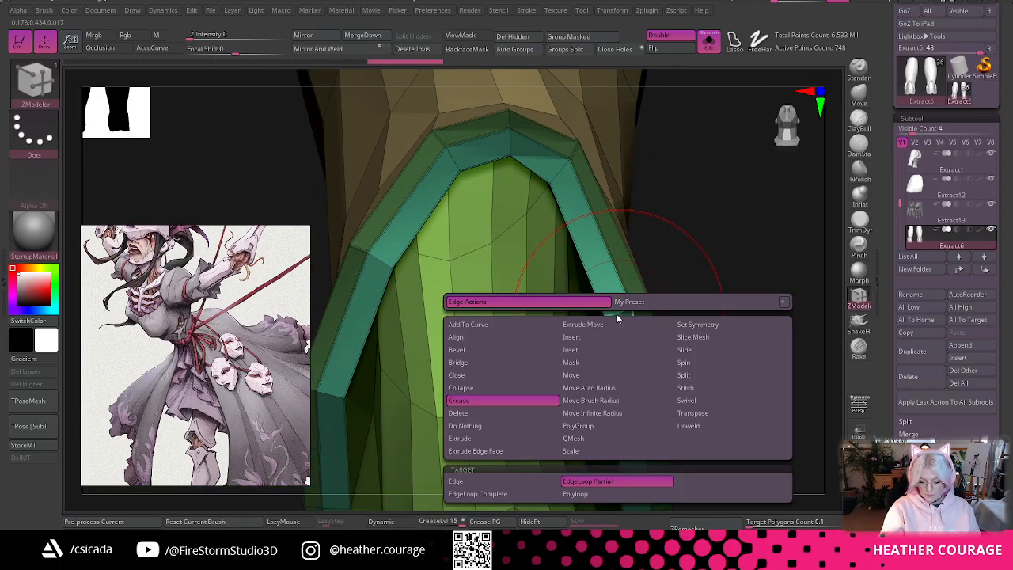
drag(721, 267, 724, 241)
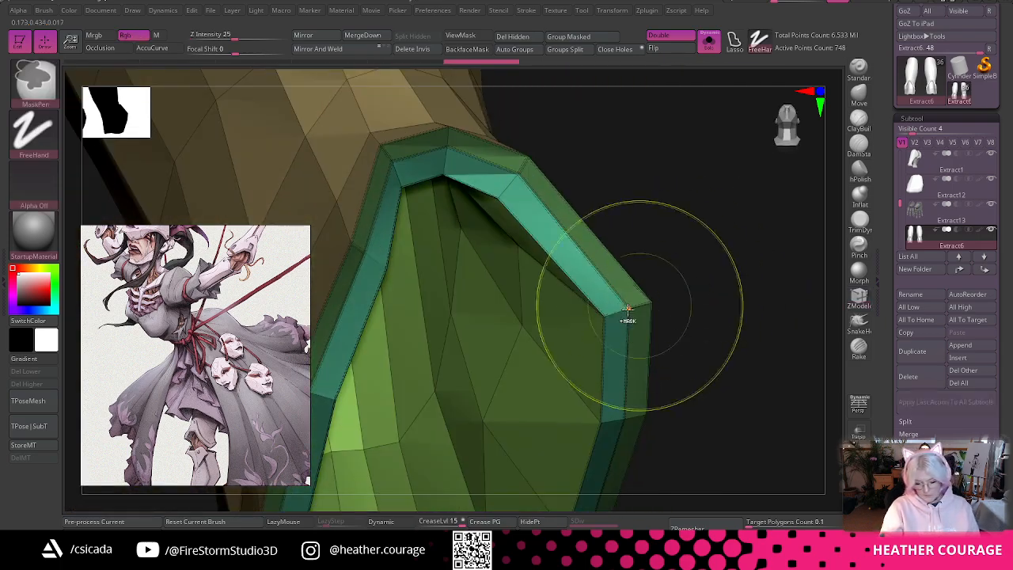
key(space)
click(506, 478)
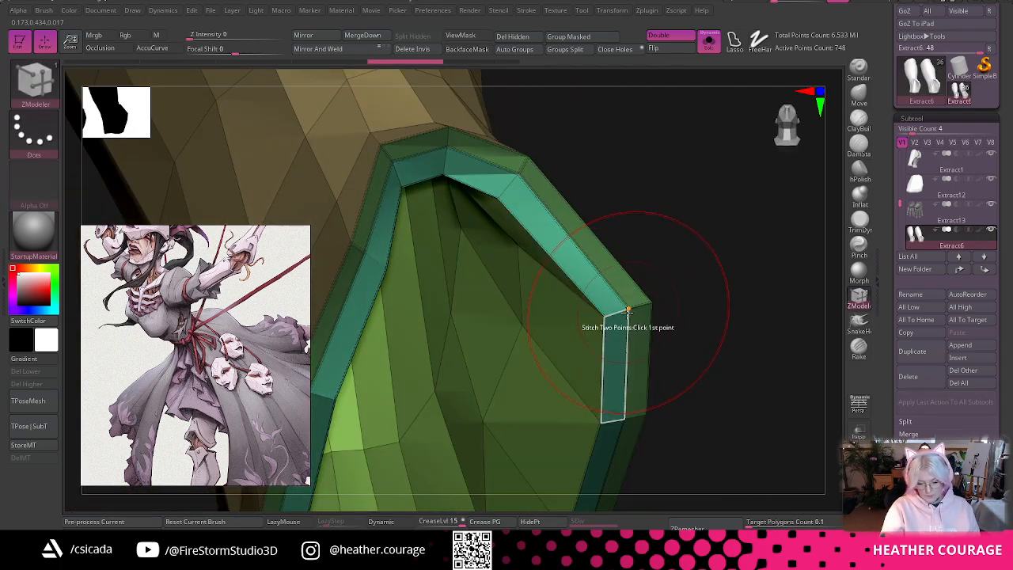
- Check the knee openings' rims from behind and in front, and apply Polish Crisp Edges to the thigh pieces
drag(673, 285, 435, 257)
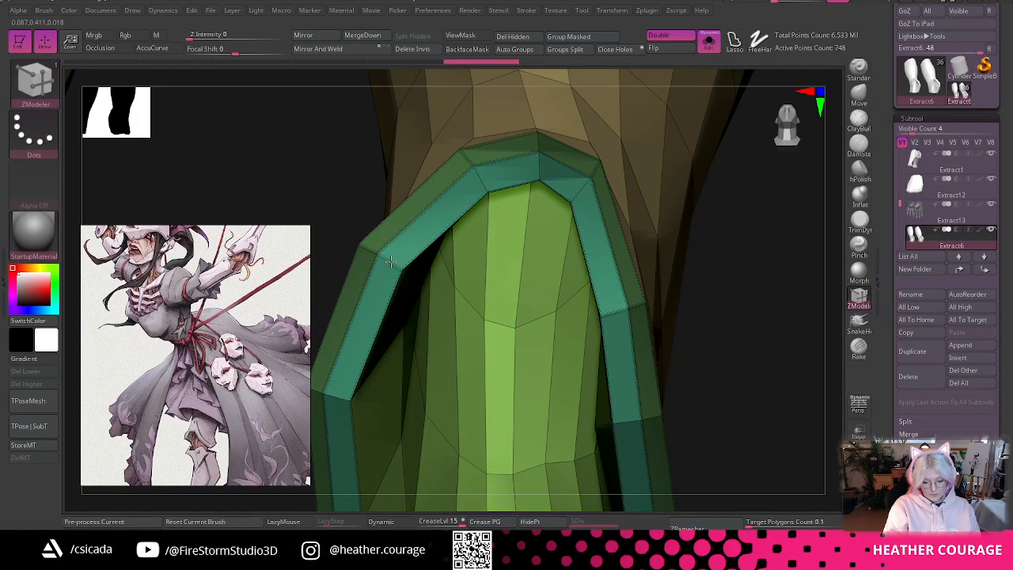
drag(770, 283, 736, 261)
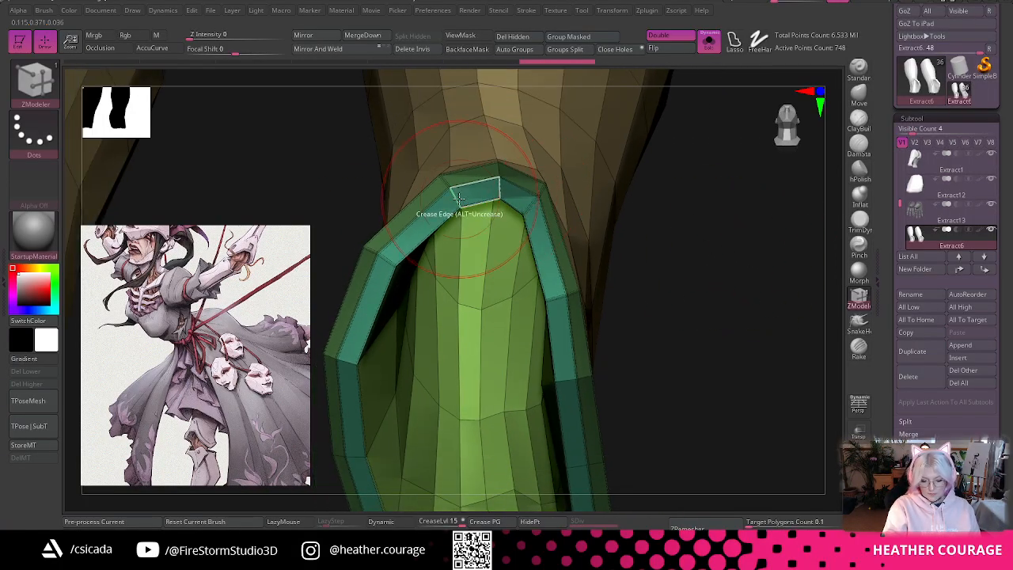
drag(638, 277, 688, 269)
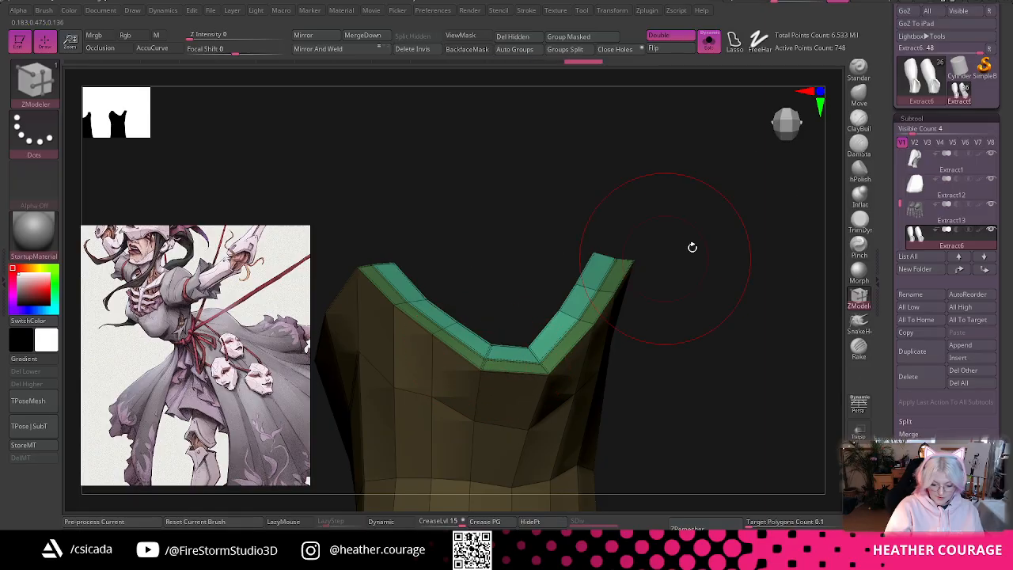
drag(692, 246, 677, 311)
click(784, 143)
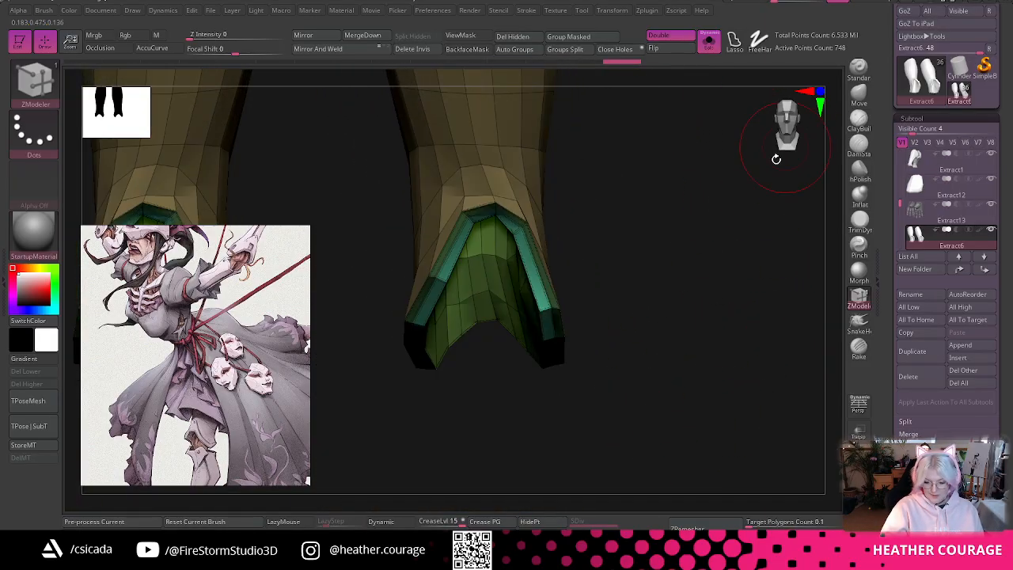
drag(692, 263, 710, 244)
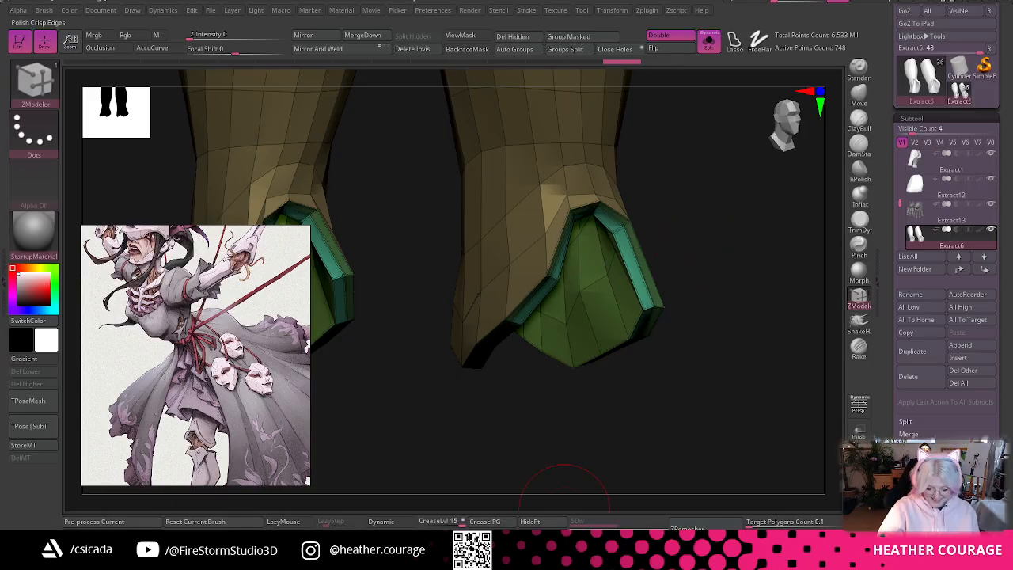
click(583, 529)
drag(613, 431, 700, 256)
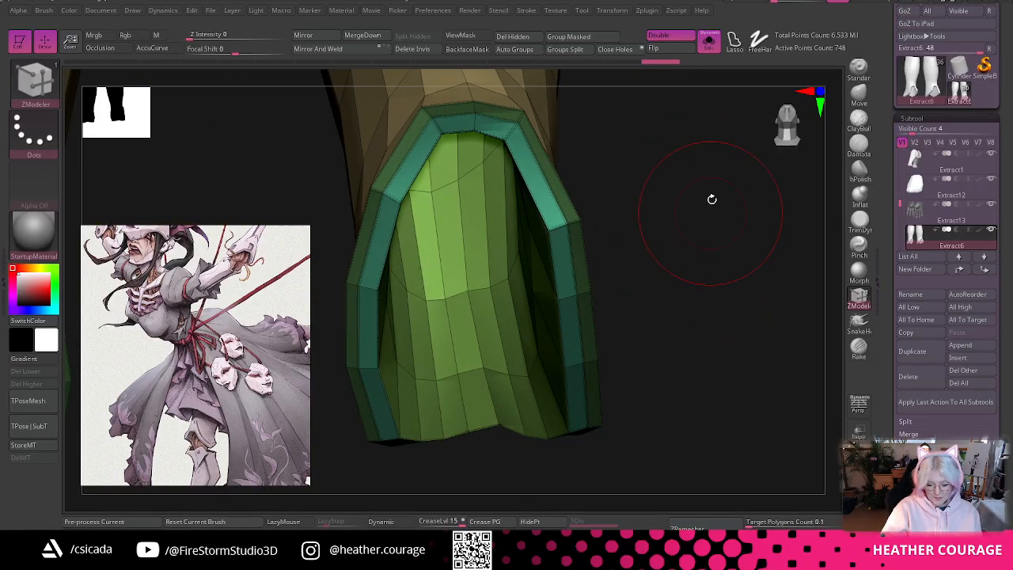
- Show the full model again with the thigh pieces' dynamic subdivision on, and check how the rims fit around the knee joints
click(708, 40)
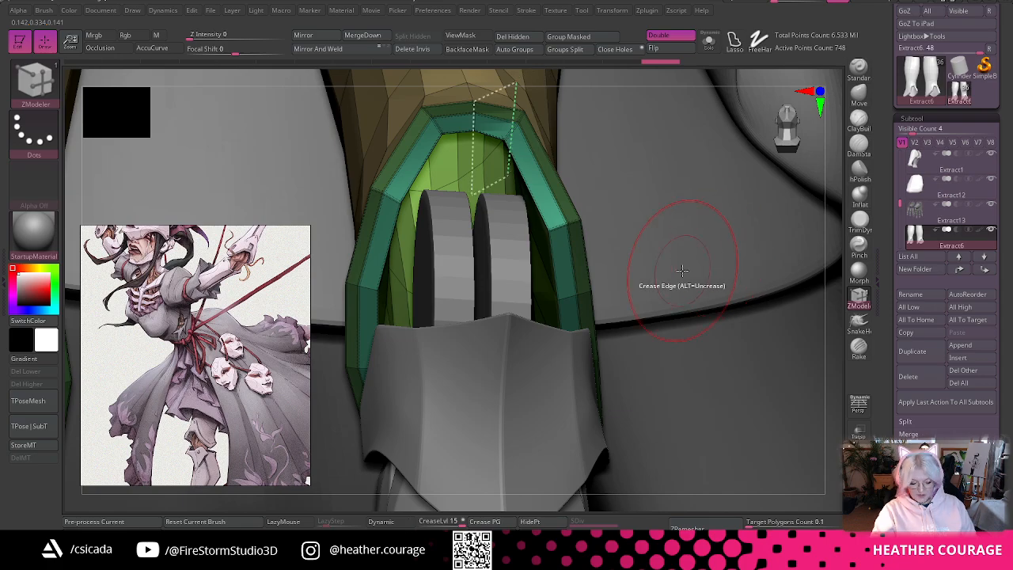
click(380, 521)
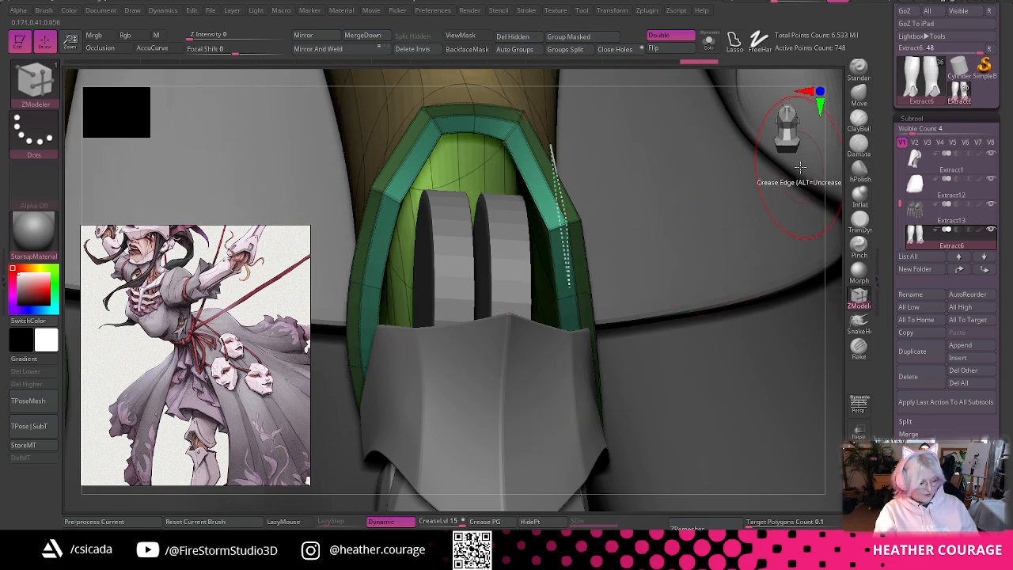
key(f)
drag(722, 260, 742, 364)
drag(584, 422, 774, 364)
drag(818, 307, 764, 296)
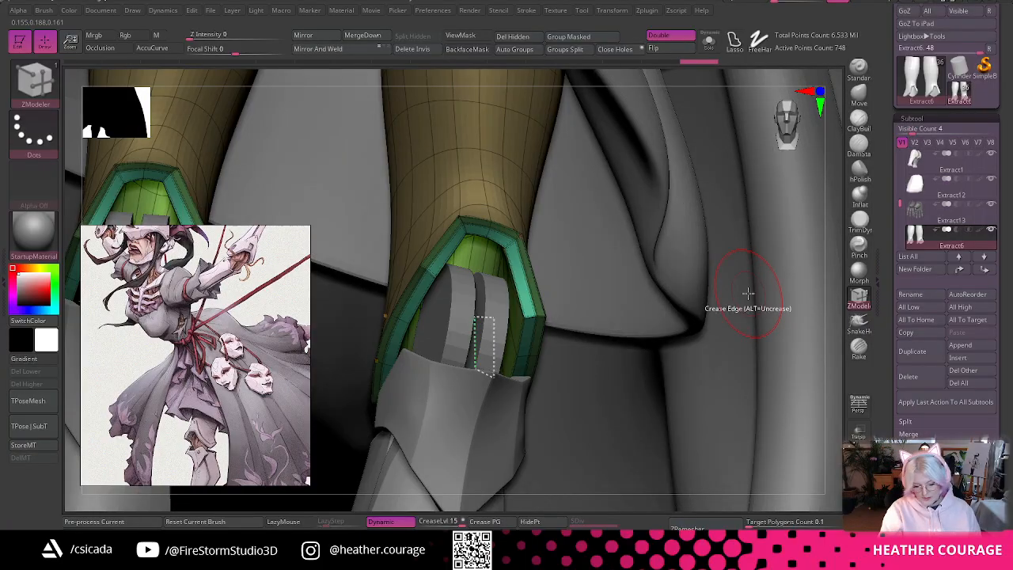
drag(787, 118, 783, 127)
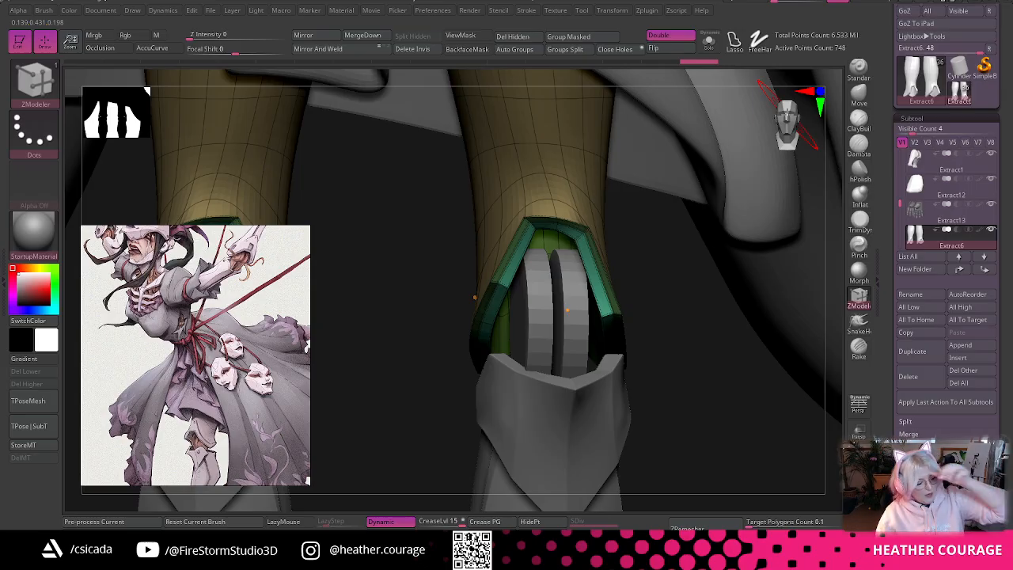
alt+drag(396, 293, 453, 446)
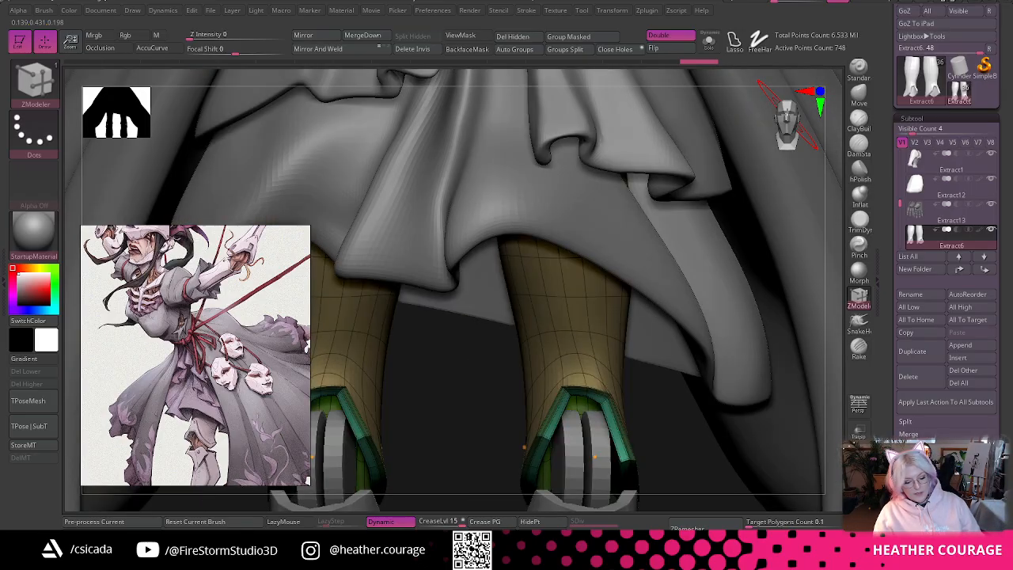
- Examine the whole character from the front and side, and reposition the reference image to compare the upper body
key(f)
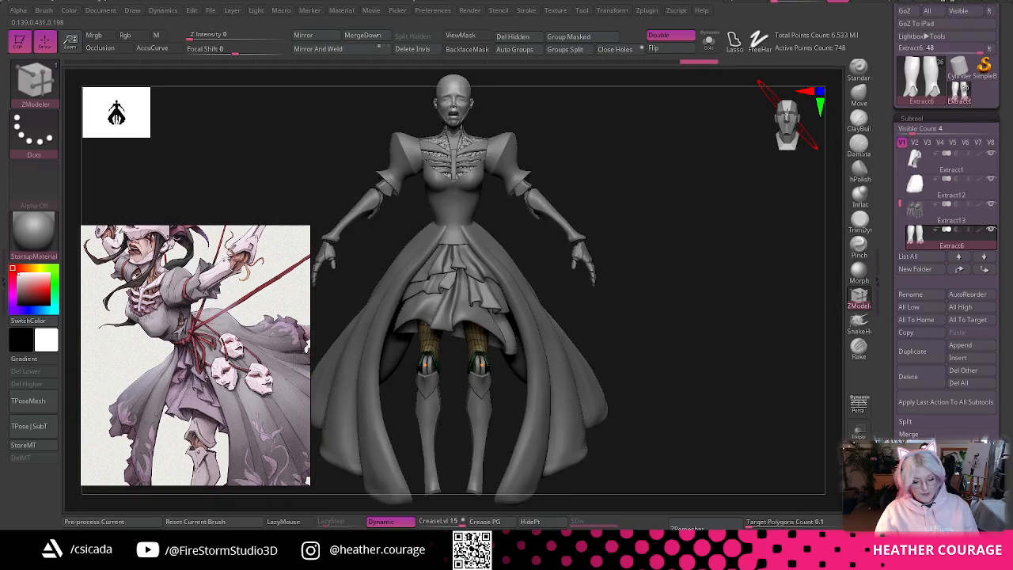
drag(712, 351, 769, 117)
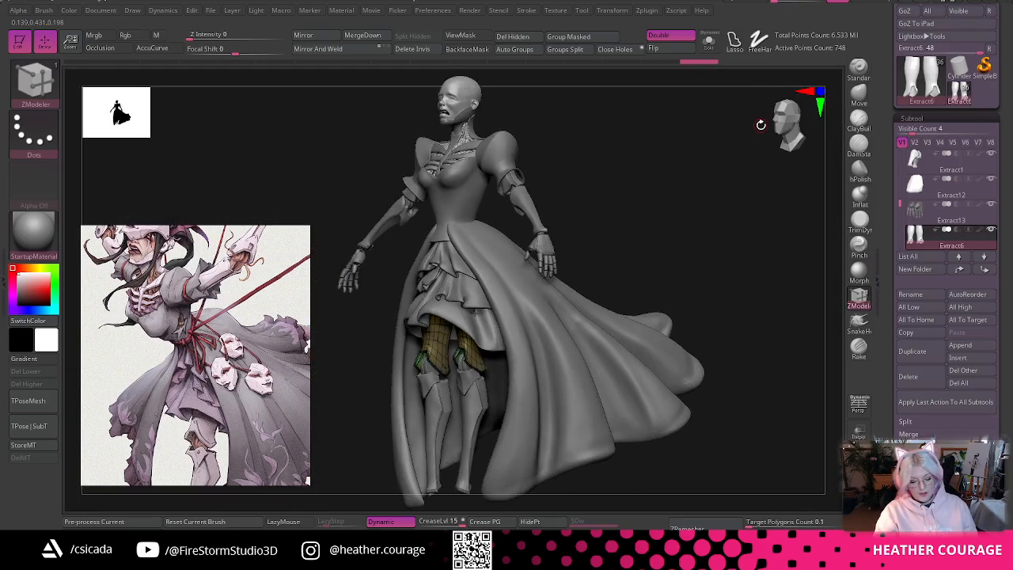
drag(741, 250, 724, 238)
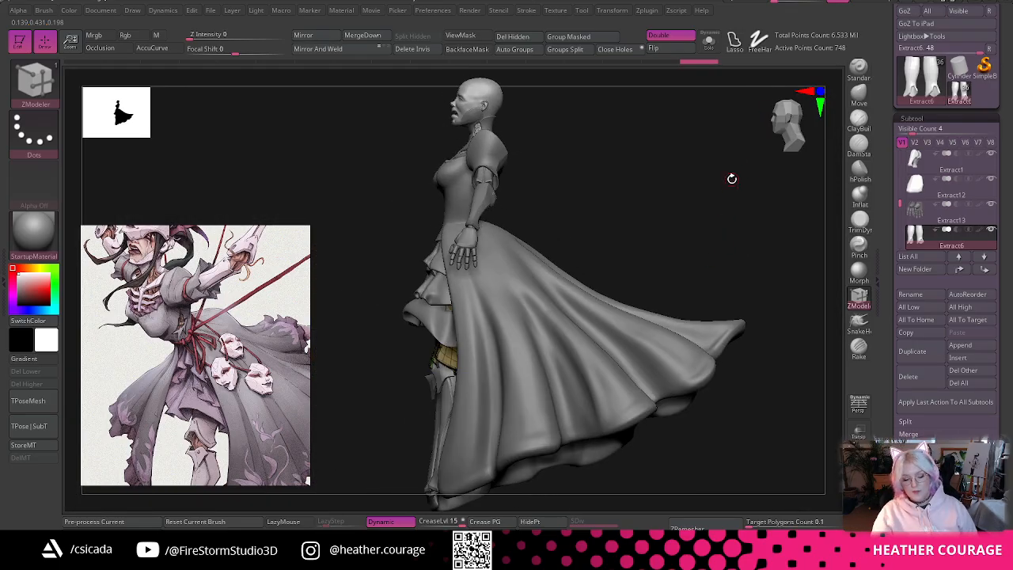
drag(615, 208, 678, 210)
click(796, 126)
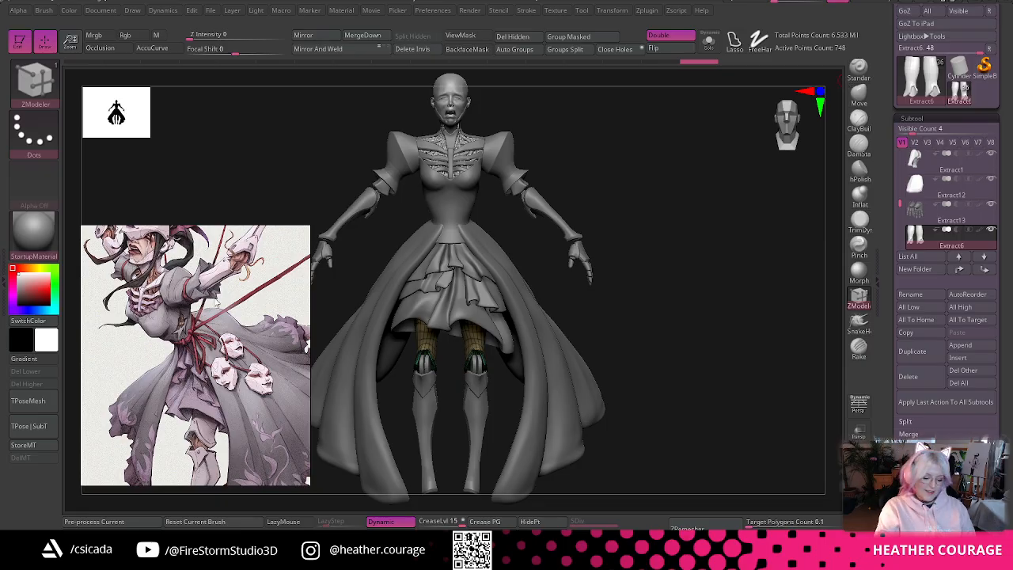
middle_drag(213, 286, 220, 331)
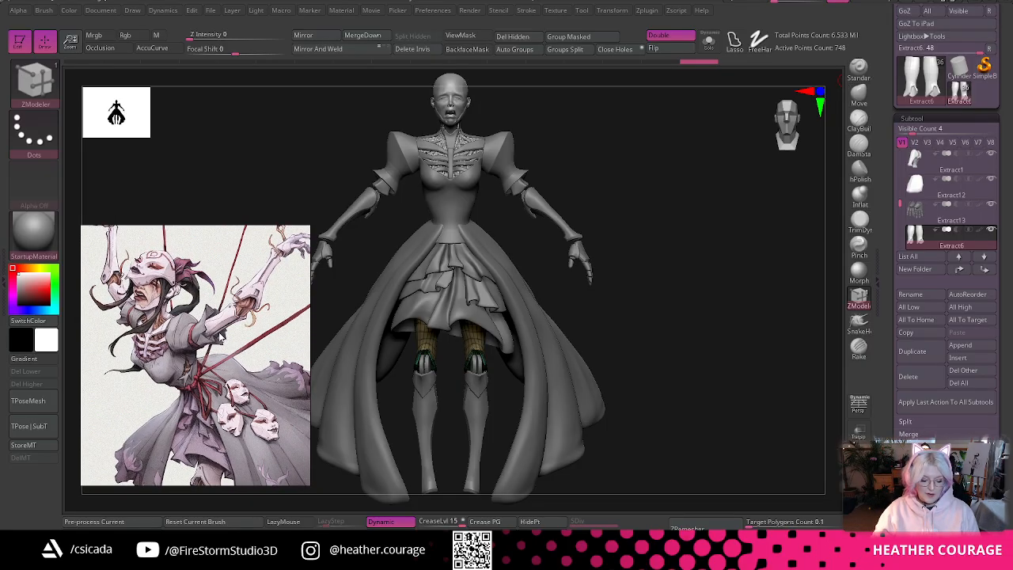